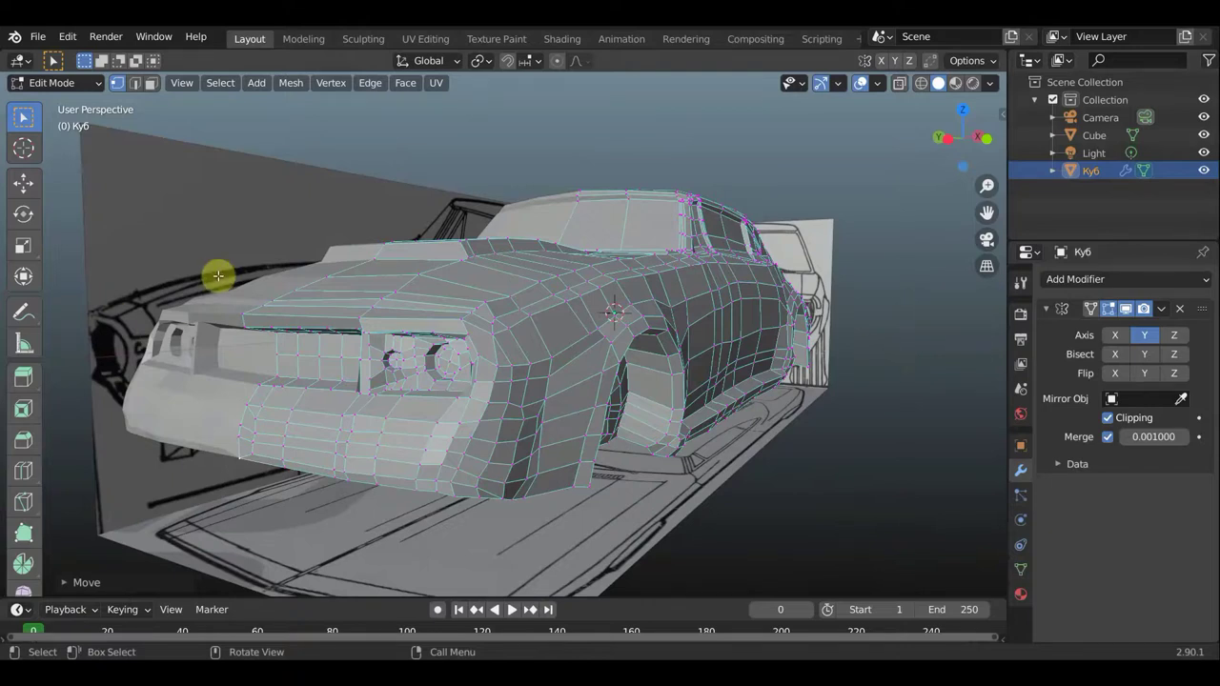
Orbit around the car mesh to look over its rear, side and front
{"action": "mouse_move", "coordinate": [496, 363]}
{"action": "middle_mouse_down"}
{"action": "mouse_move", "coordinate": [235, 364]}
{"action": "mouse_move", "coordinate": [275, 353]}
{"action": "middle_mouse_up"}
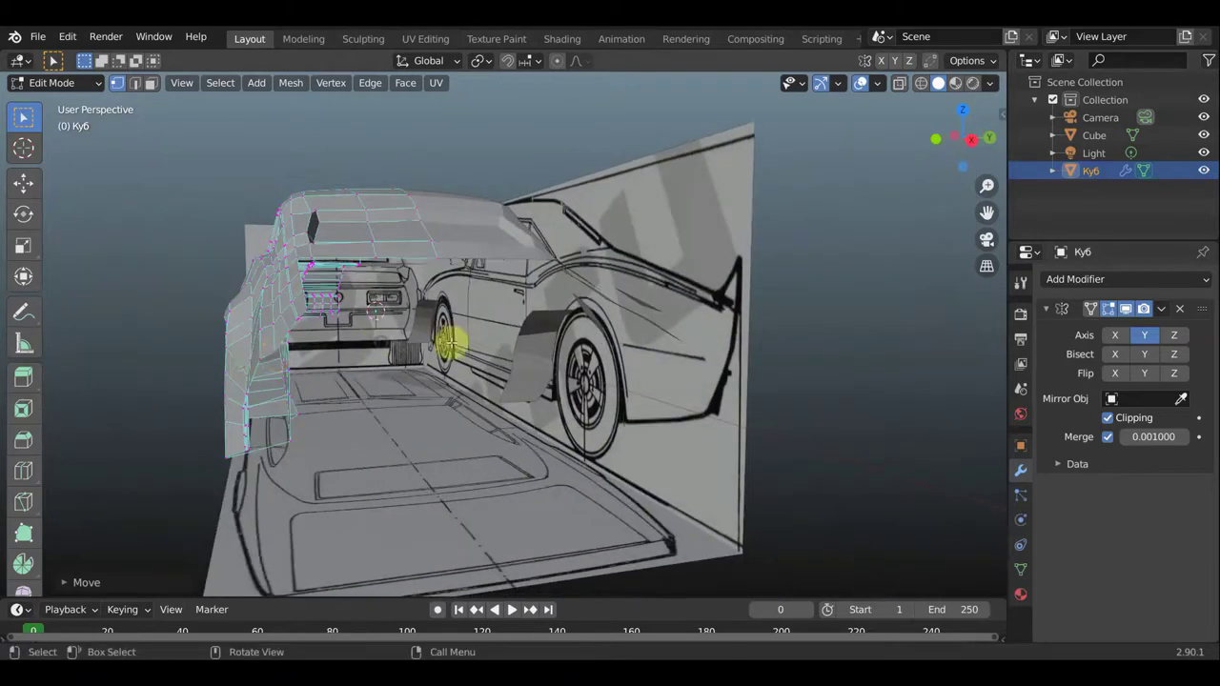
{"action": "mouse_move", "coordinate": [449, 346]}
{"action": "middle_mouse_down"}
{"action": "mouse_move", "coordinate": [503, 328]}
{"action": "mouse_move", "coordinate": [581, 349]}
{"action": "mouse_move", "coordinate": [517, 349]}
{"action": "mouse_move", "coordinate": [581, 409]}
{"action": "mouse_move", "coordinate": [637, 422]}
{"action": "middle_mouse_up"}
{"action": "scroll", "coordinate": [504, 329], "scroll_direction": "down", "scroll_amount": 3}
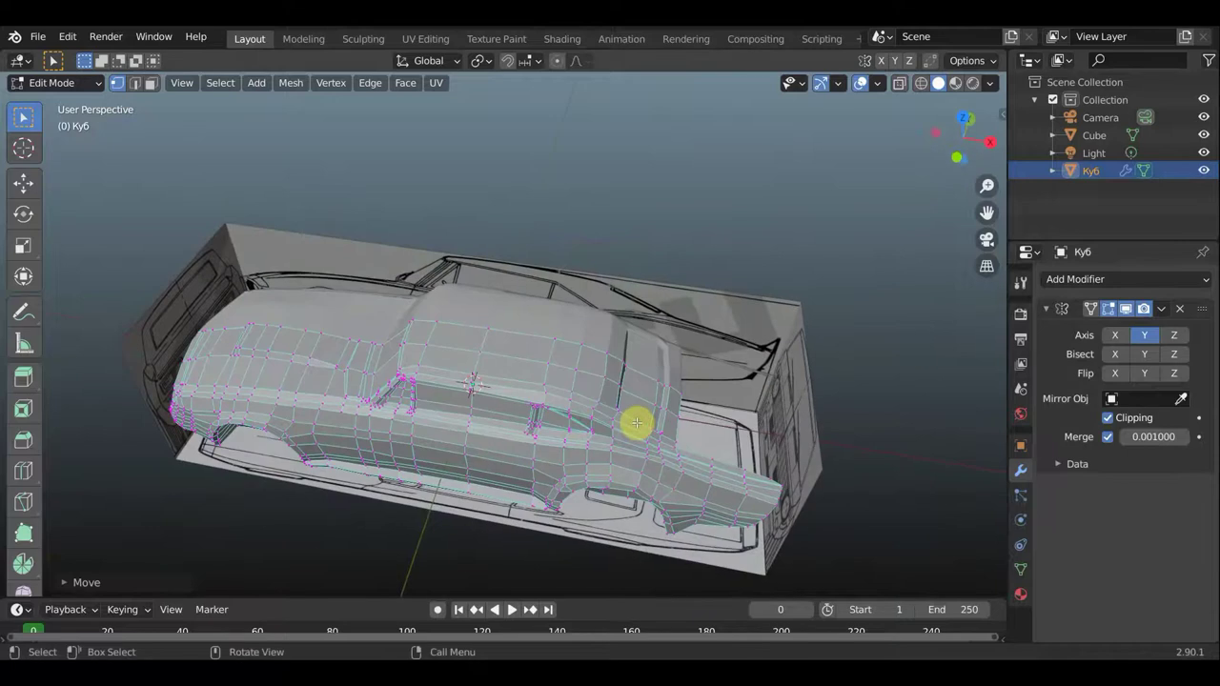
Switch to Top Orthographic view and zoom in on the car's rear end
{"action": "key", "text": "KP_7"}
{"action": "middle_click_drag", "start_coordinate": [747, 444], "coordinate": [635, 394], "text": "shift"}
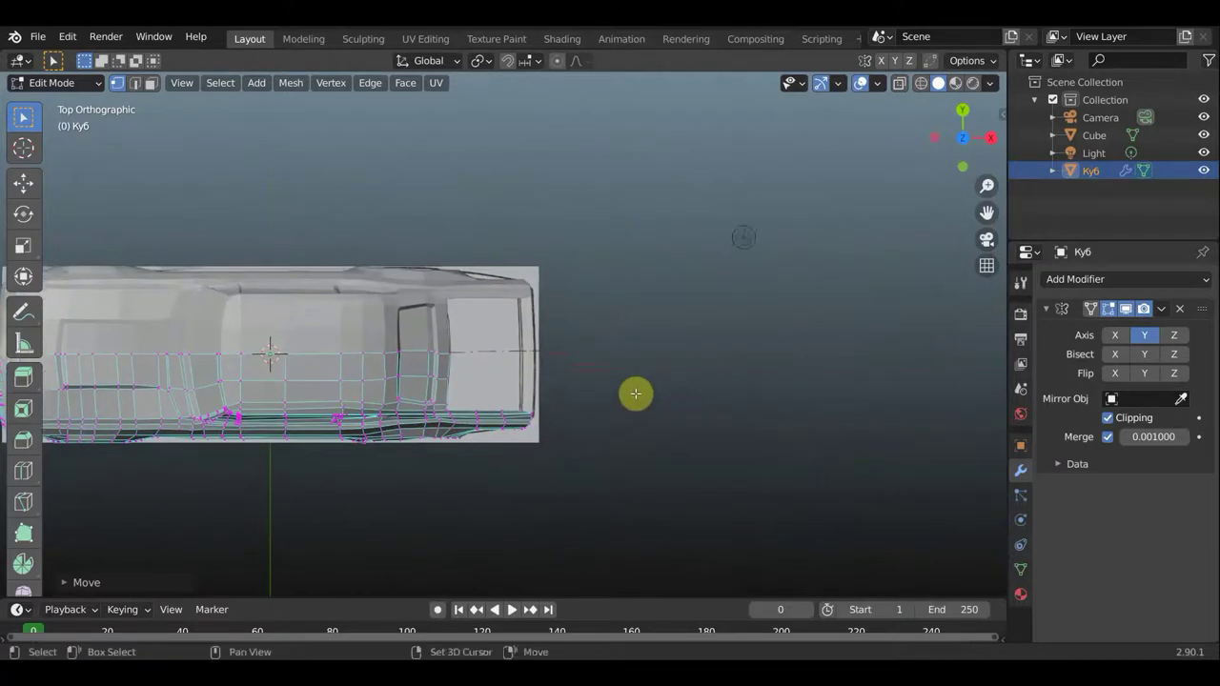
{"action": "scroll", "coordinate": [636, 394], "scroll_direction": "up", "scroll_amount": 4}
Hide the Camera and Light in the viewport, keeping the Cube visible
{"action": "left_click", "coordinate": [1202, 116]}
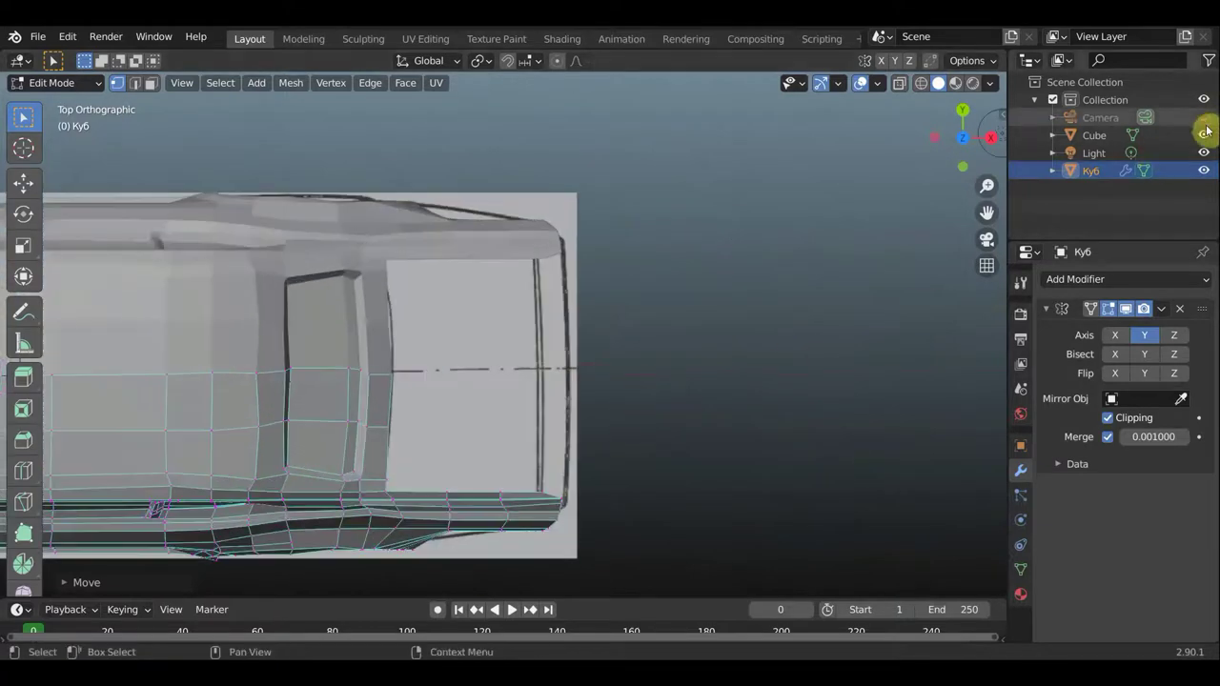
{"action": "left_click", "coordinate": [1204, 134]}
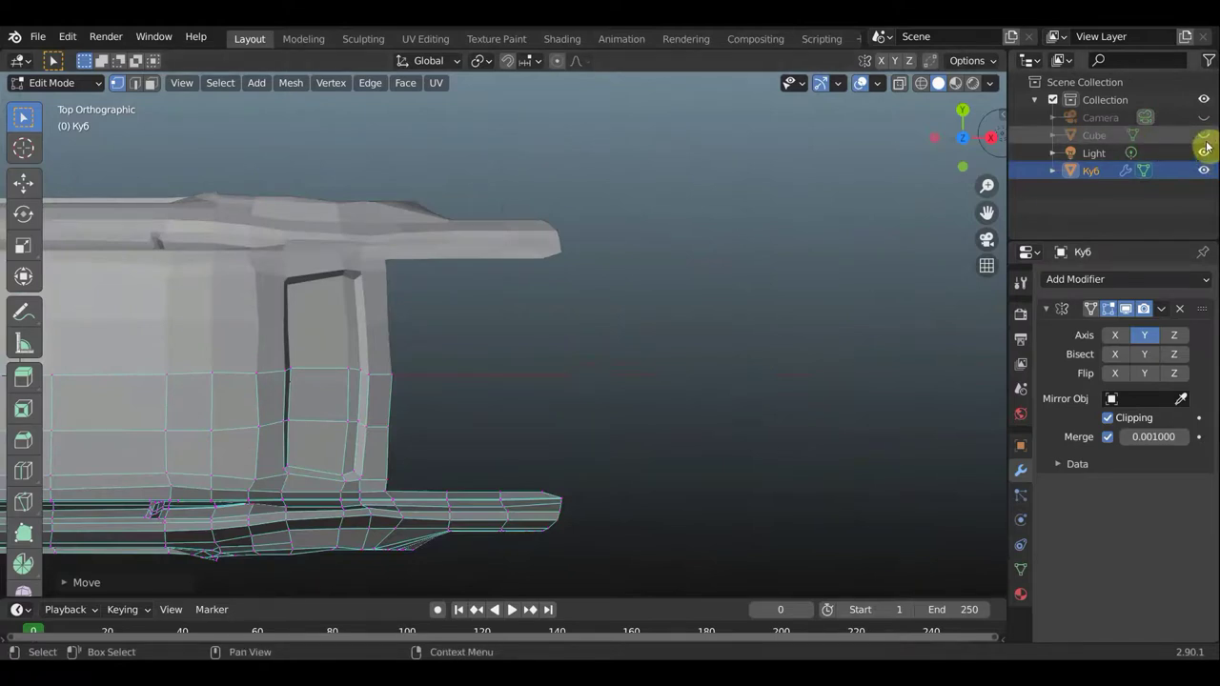
{"action": "left_click", "coordinate": [1204, 140]}
{"action": "middle_click_drag", "start_coordinate": [760, 398], "coordinate": [754, 355], "text": "shift"}
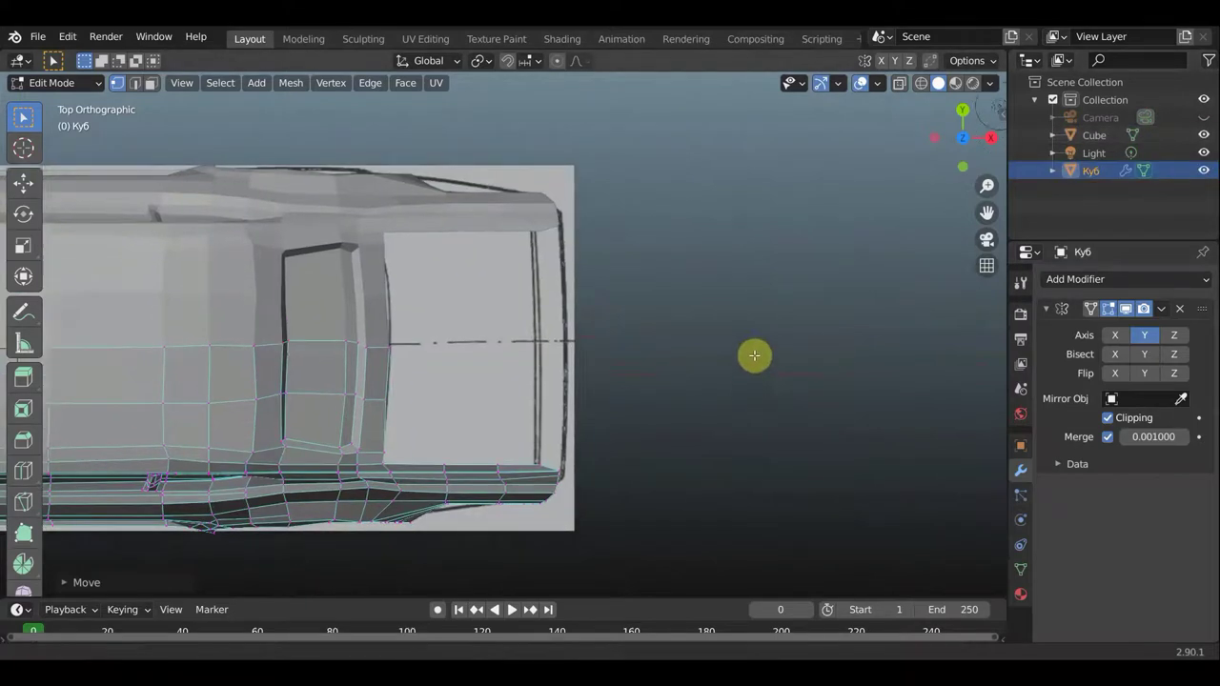
{"action": "left_click", "coordinate": [1204, 153]}
{"action": "scroll", "coordinate": [602, 400], "scroll_direction": "up", "scroll_amount": 1}
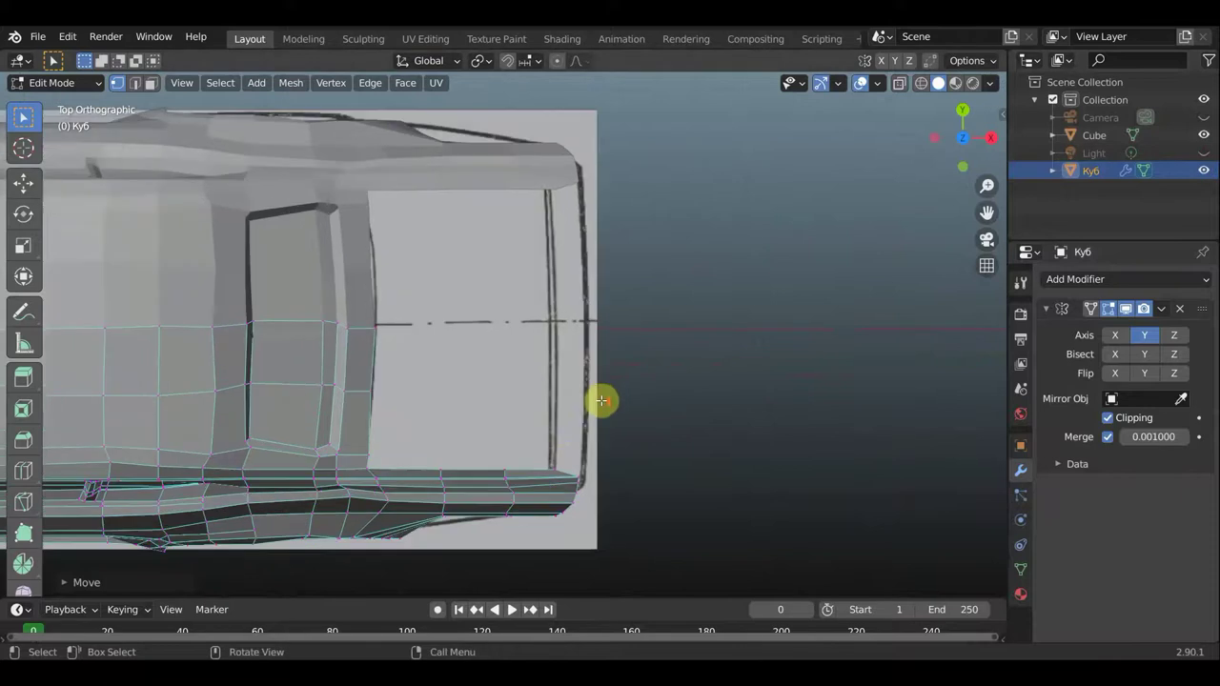
{"action": "scroll", "coordinate": [570, 492], "scroll_direction": "up", "scroll_amount": 1}
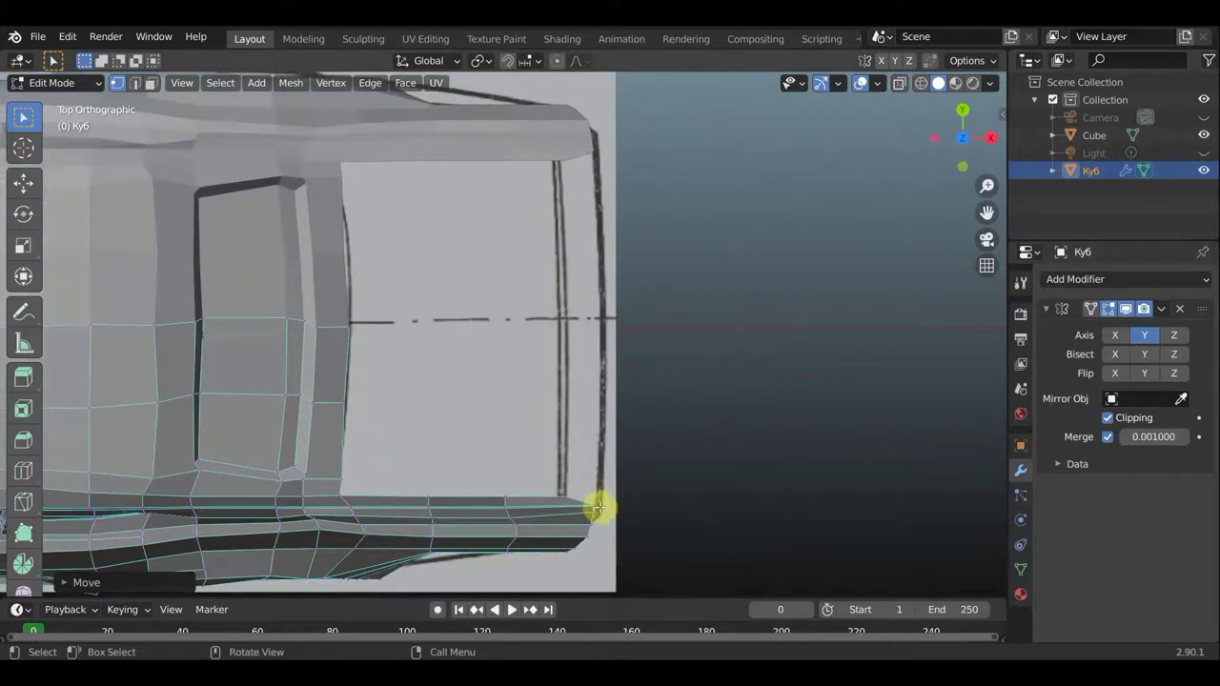
Undo the last mesh move and return to top view to reposition the rear corner
{"action": "key", "text": "ctrl+z"}
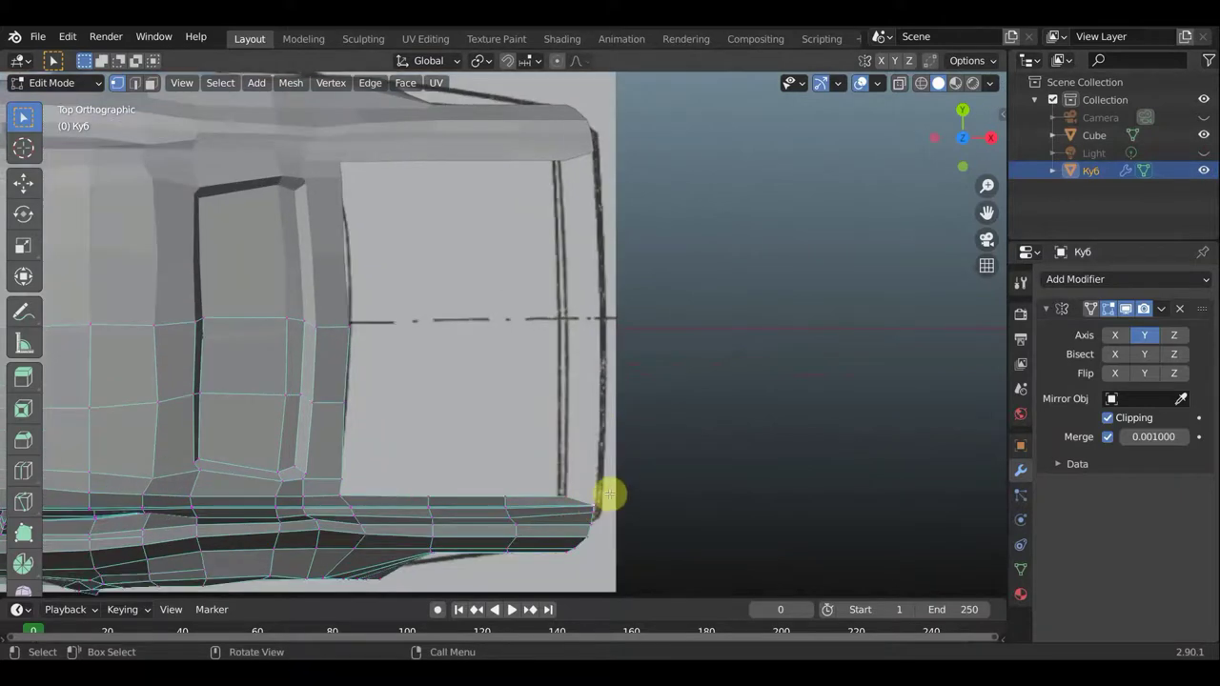
{"action": "mouse_move", "coordinate": [606, 494]}
{"action": "middle_mouse_down"}
{"action": "mouse_move", "coordinate": [580, 408]}
{"action": "mouse_move", "coordinate": [591, 460]}
{"action": "middle_mouse_up"}
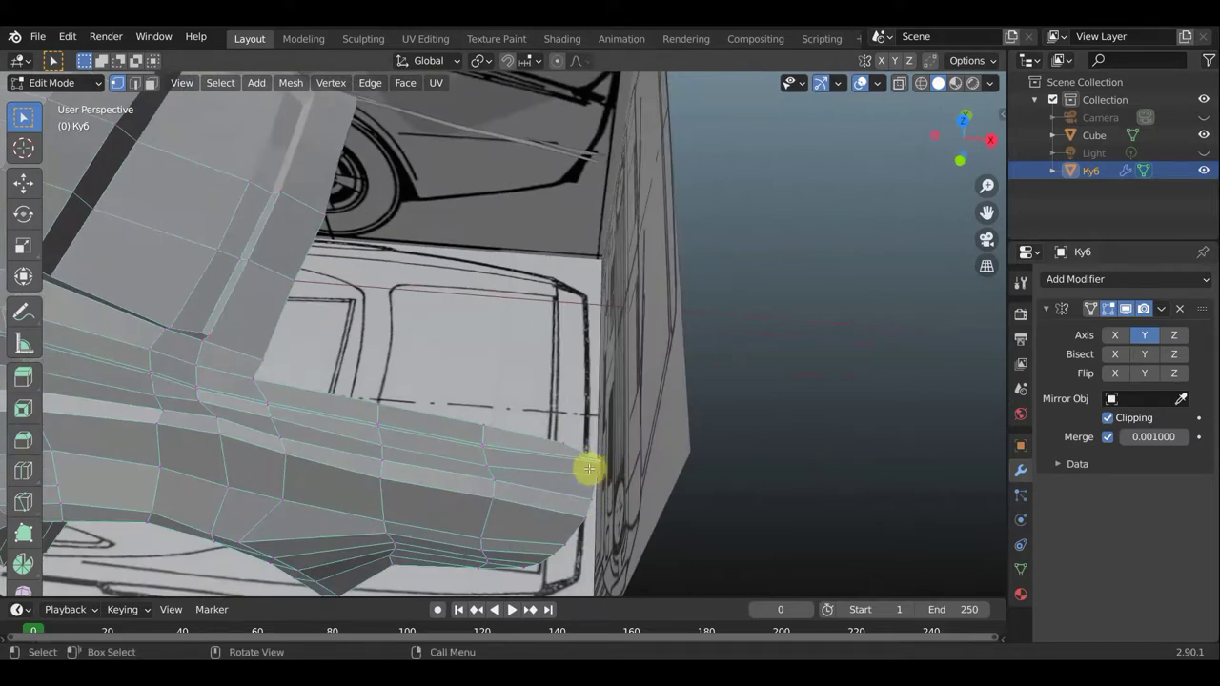
{"action": "key", "text": "KP_7"}
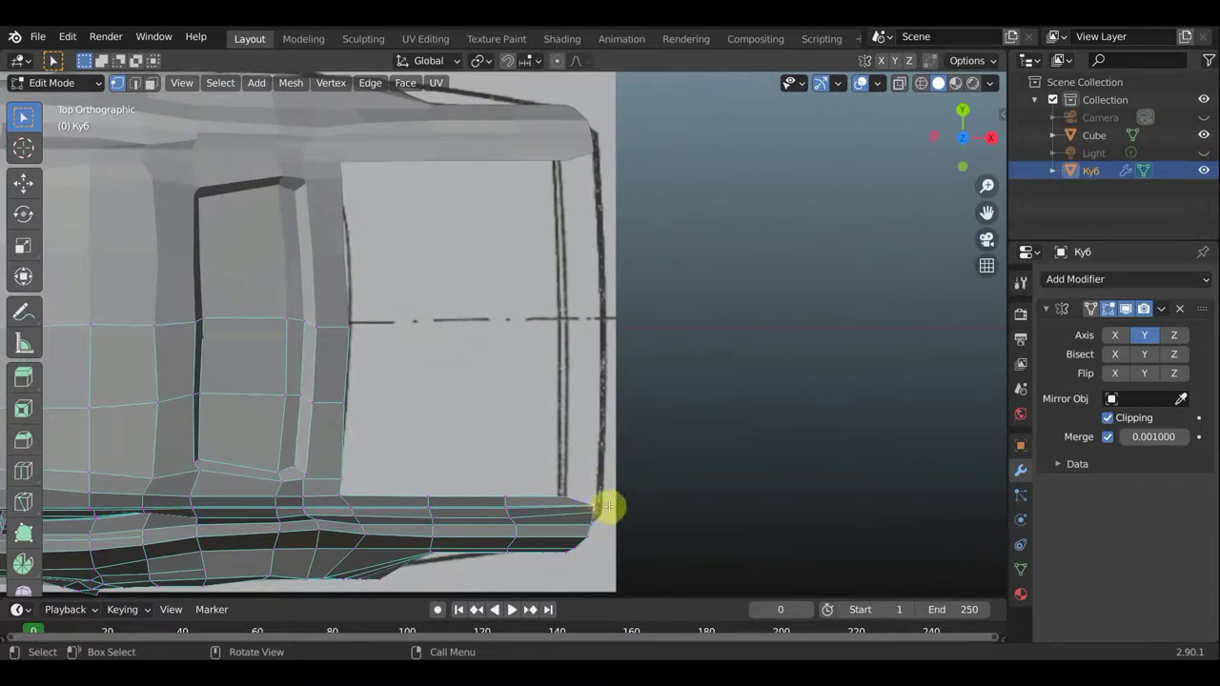
{"action": "key", "text": "g"}
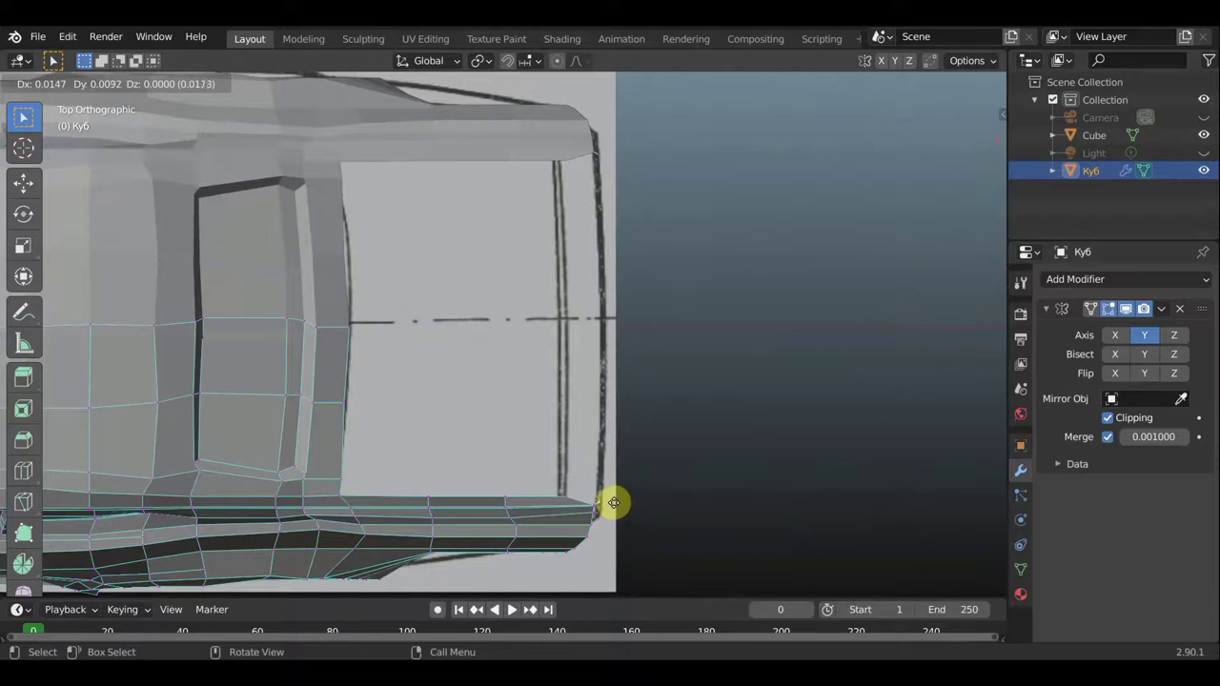
Extrude another edge segment along the rear outline and move its vertices onto it
{"action": "left_click", "coordinate": [614, 503]}
{"action": "key", "text": "e"}
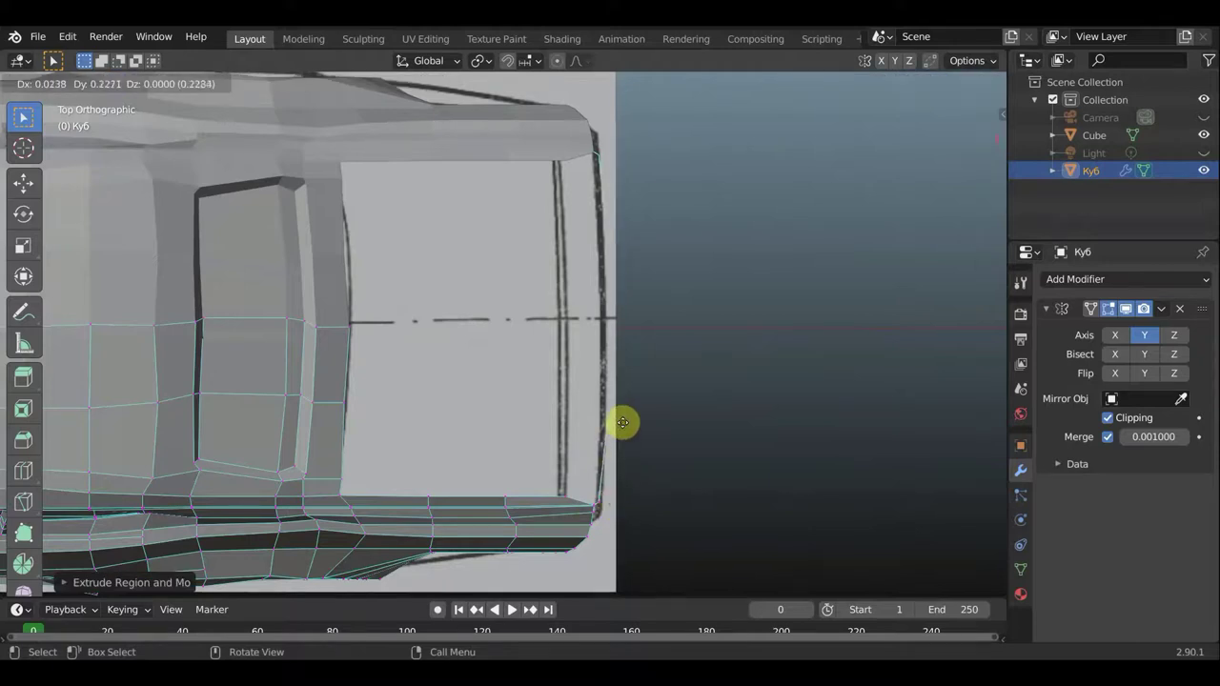
{"action": "left_click", "coordinate": [619, 472]}
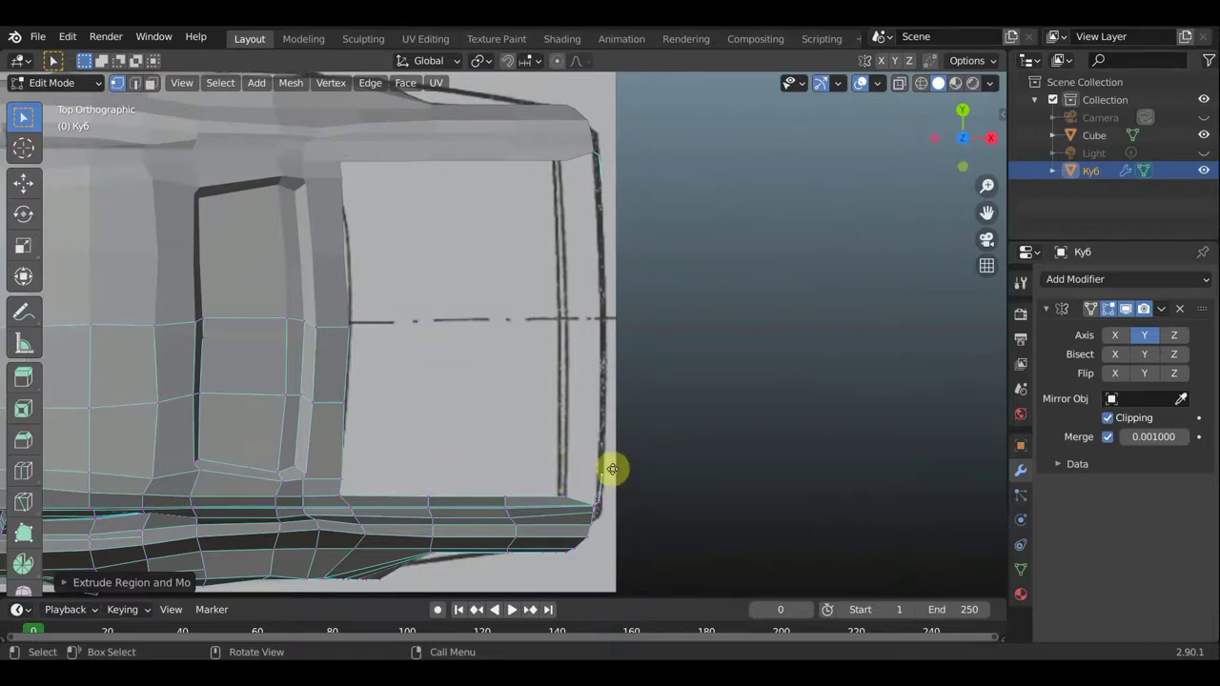
{"action": "key", "text": "g"}
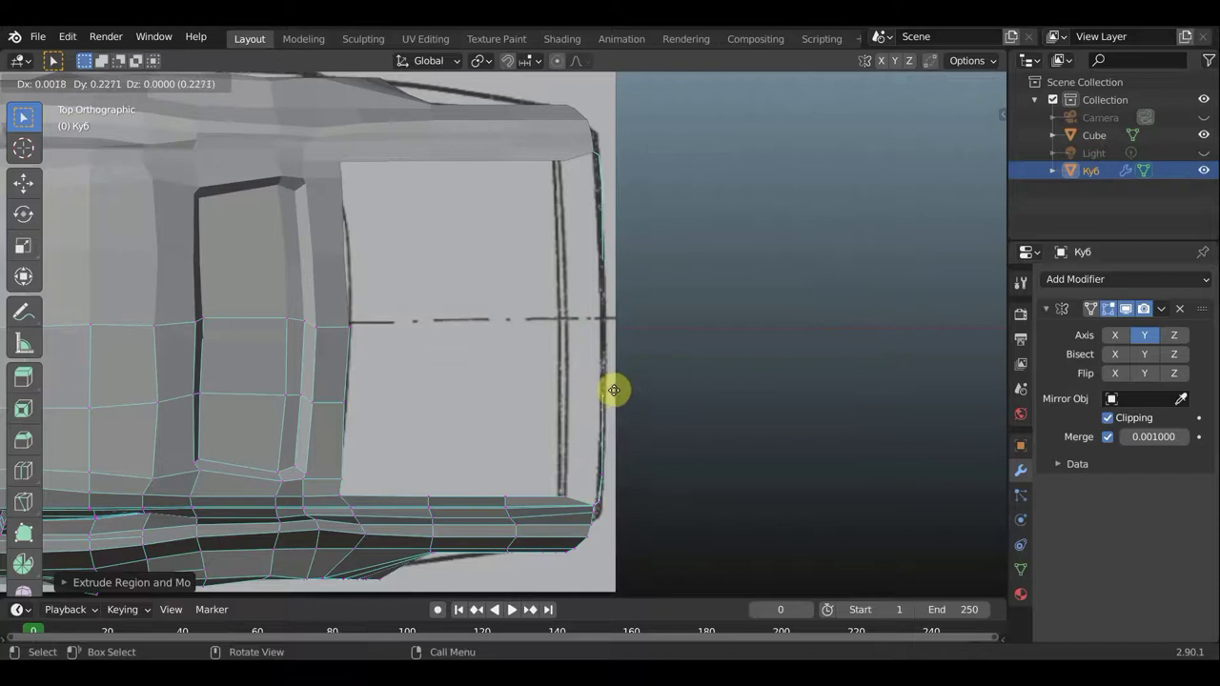
{"action": "left_click", "coordinate": [615, 316]}
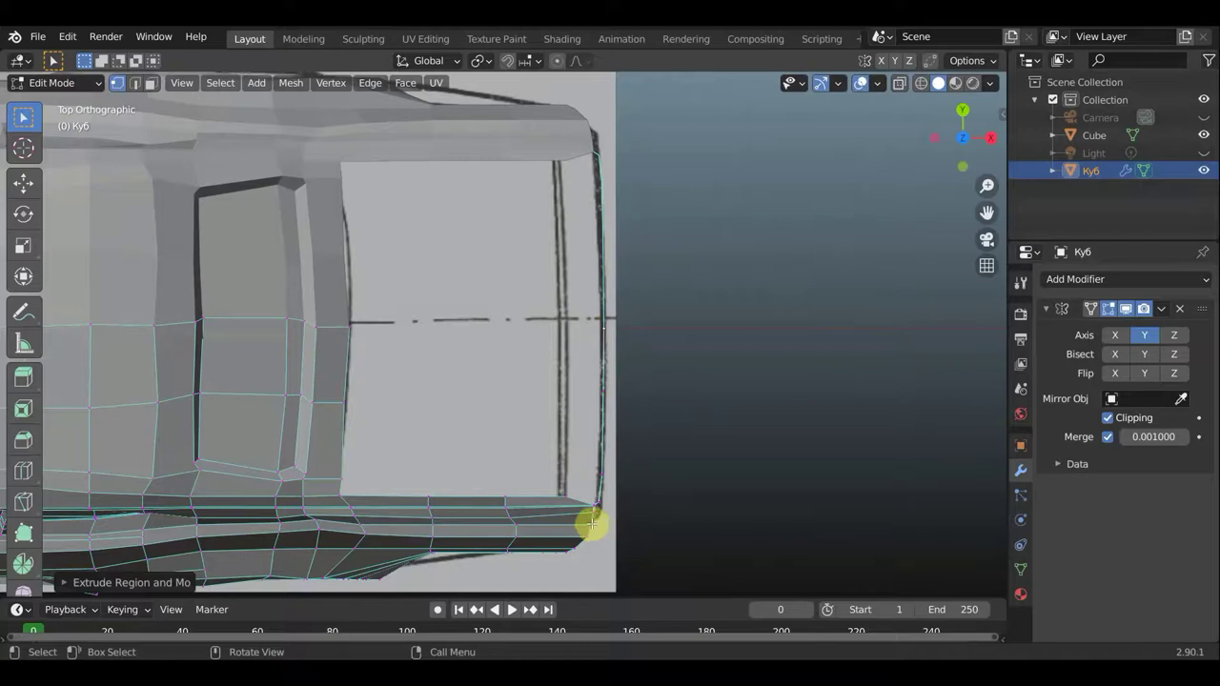
Add vertices along the lower rear corner curve, following the blueprint line
{"action": "mouse_move", "coordinate": [755, 489]}
{"action": "middle_mouse_down", "text": "shift"}
{"action": "mouse_move", "coordinate": [730, 365]}
{"action": "mouse_move", "coordinate": [703, 315]}
{"action": "middle_mouse_up", "text": "shift"}
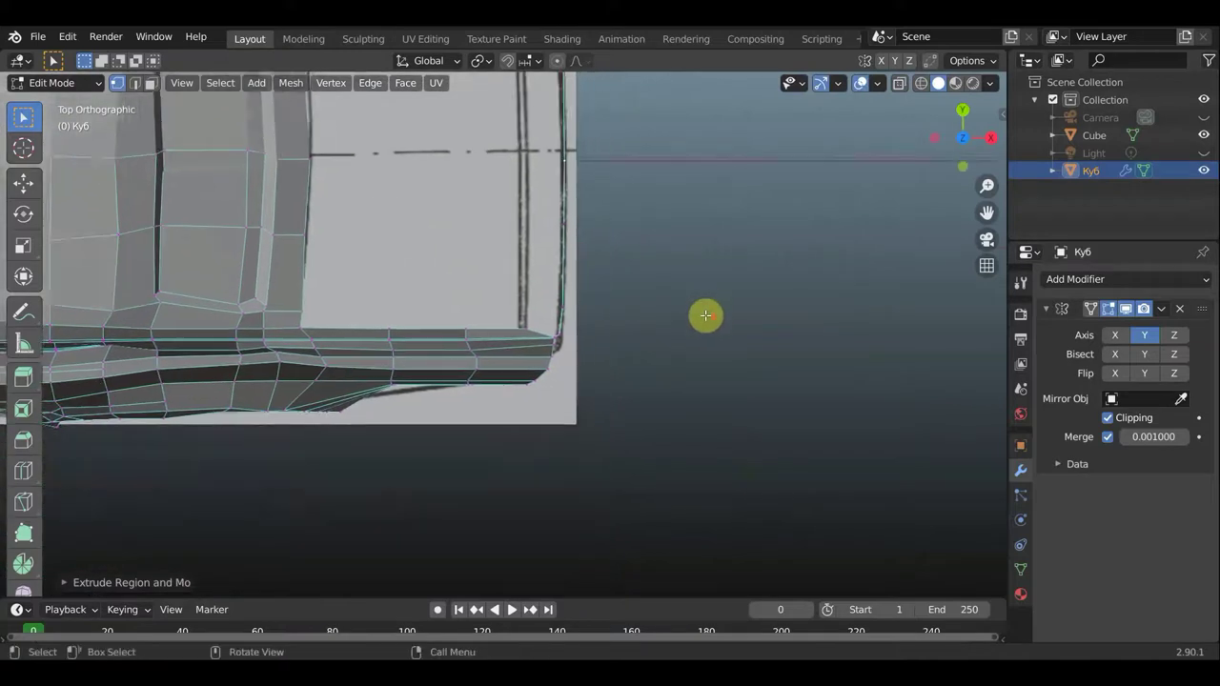
{"action": "scroll", "coordinate": [703, 316], "scroll_direction": "up", "scroll_amount": 6}
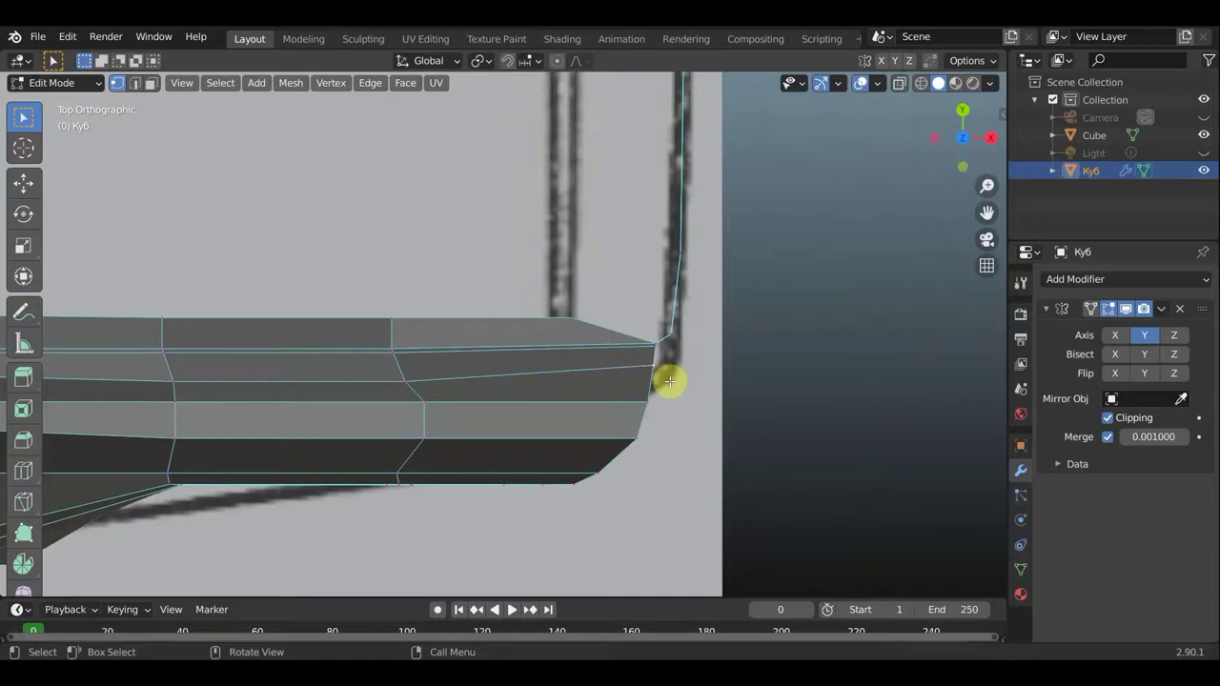
{"action": "key", "text": "g"}
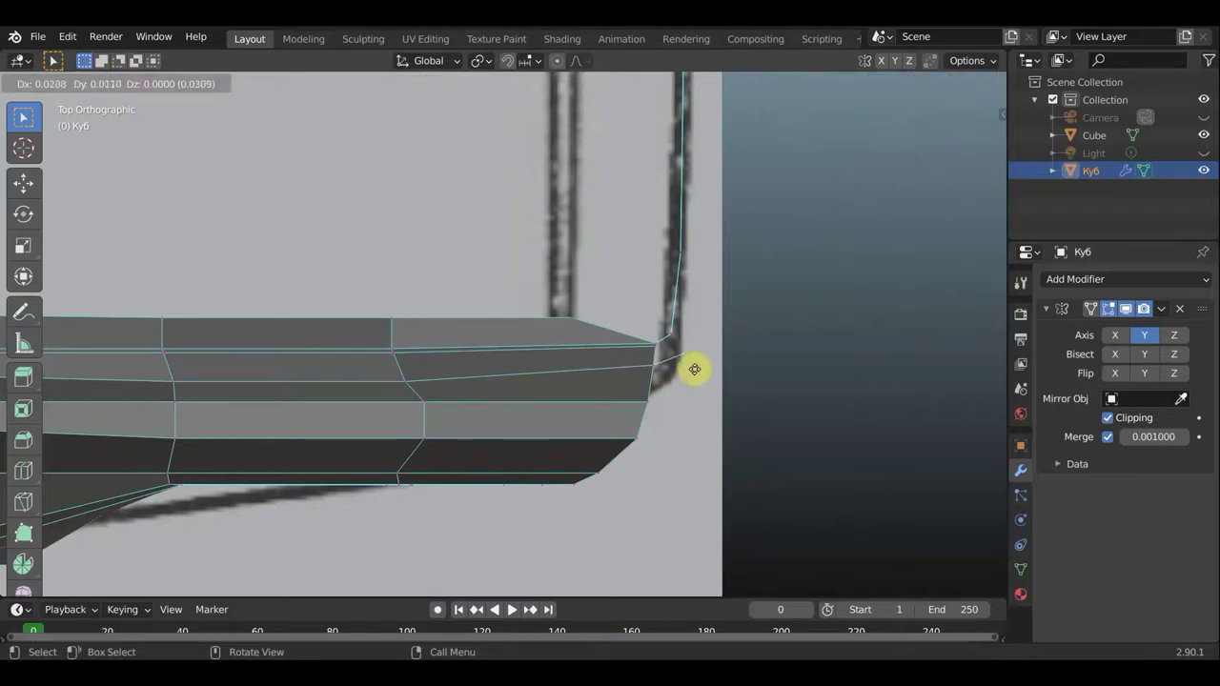
{"action": "left_click", "coordinate": [689, 373]}
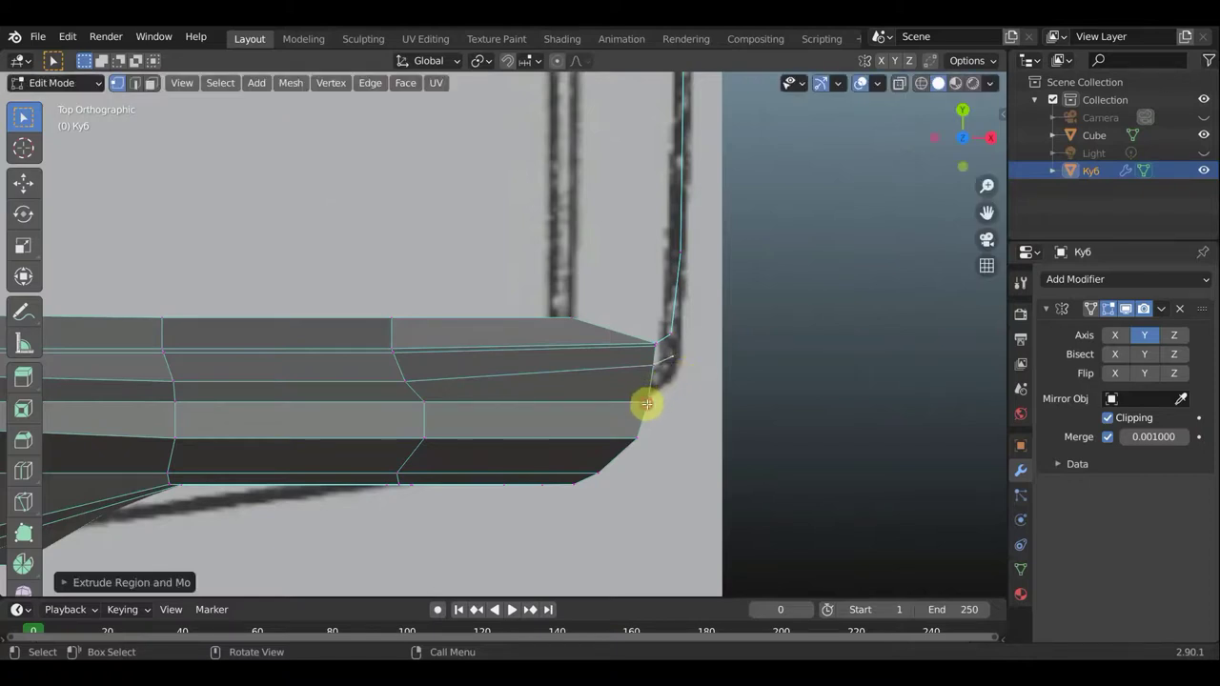
{"action": "key", "text": "g"}
{"action": "left_click", "coordinate": [677, 378]}
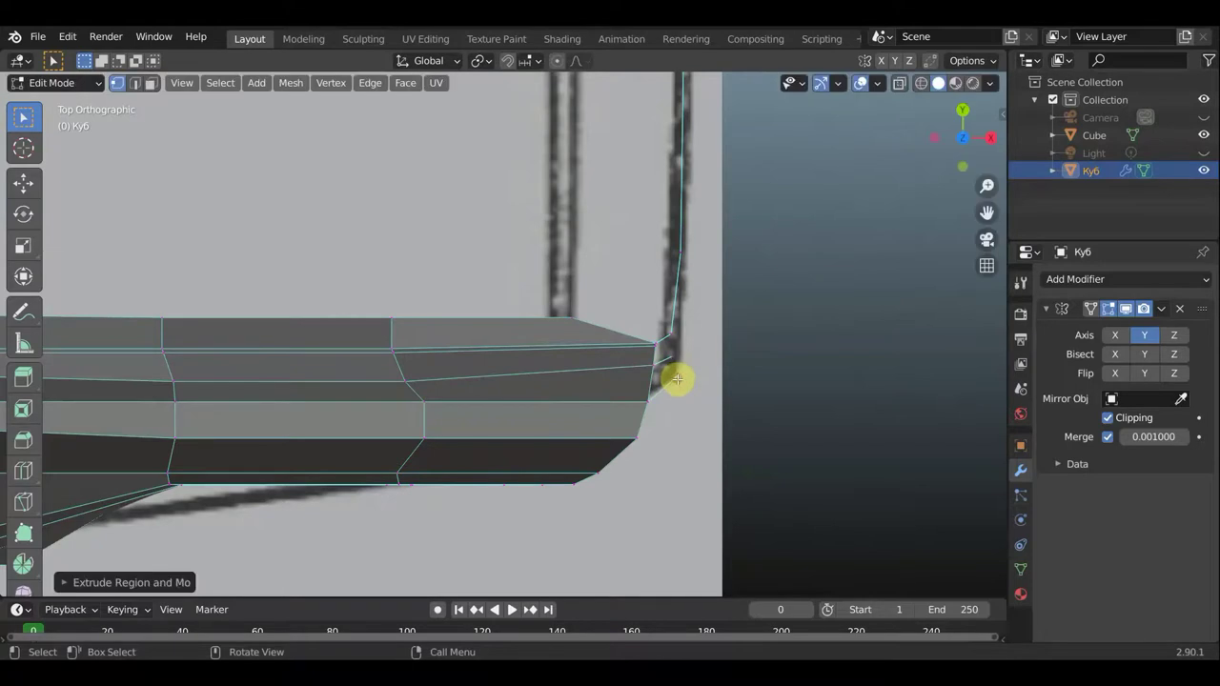
{"action": "key", "text": "g"}
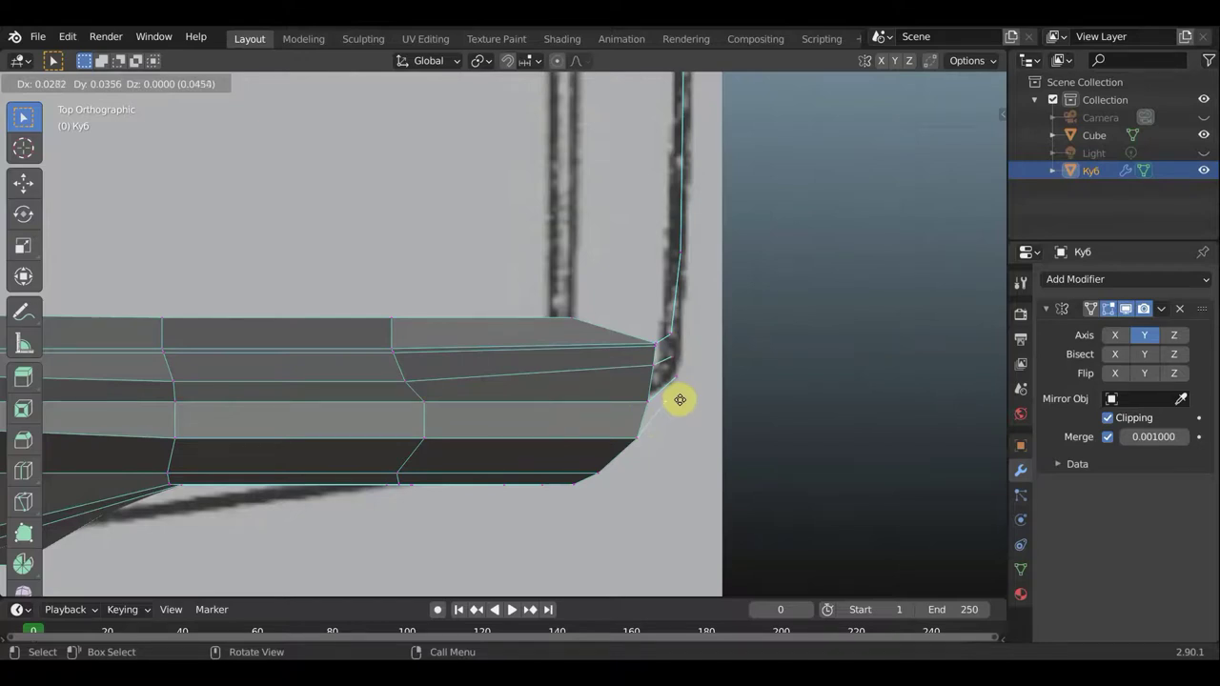
{"action": "right_click", "coordinate": [680, 402]}
{"action": "mouse_move", "coordinate": [667, 391]}
{"action": "middle_mouse_down"}
{"action": "mouse_move", "coordinate": [477, 267]}
{"action": "mouse_move", "coordinate": [553, 299]}
{"action": "mouse_move", "coordinate": [550, 315]}
{"action": "middle_mouse_up"}
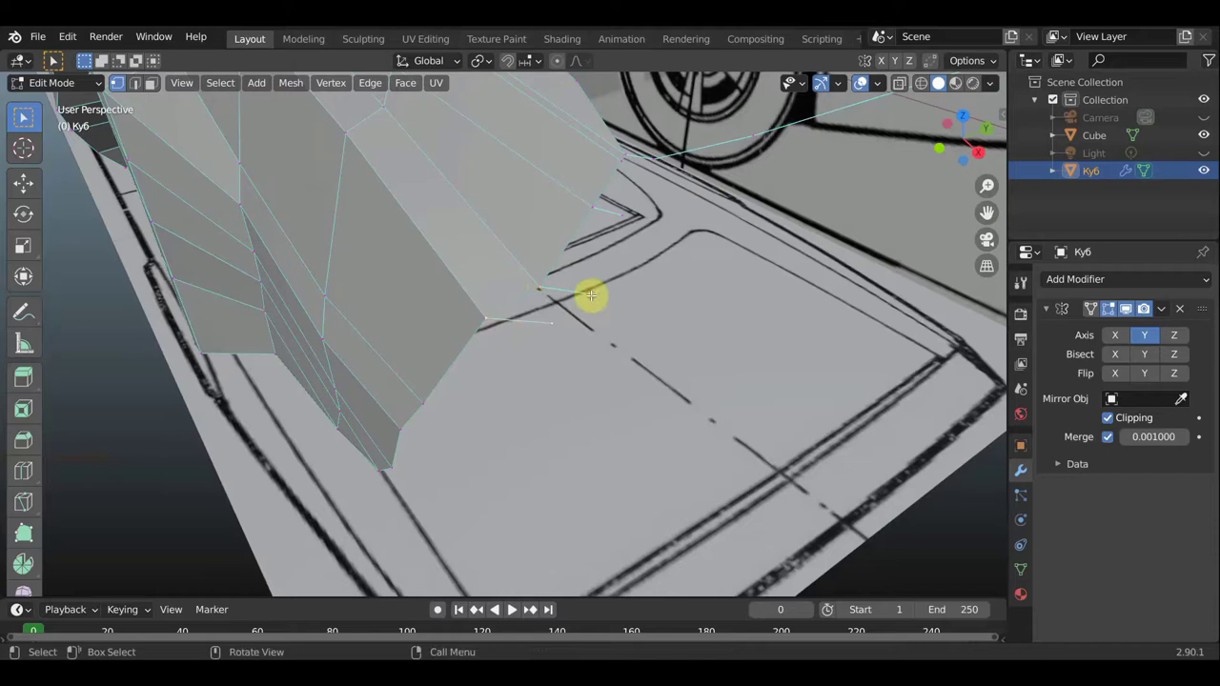
Fill a face between the four corner vertices and extrude a vertex up toward the blueprint corner
{"action": "key", "text": "f"}
{"action": "left_click", "coordinate": [538, 286]}
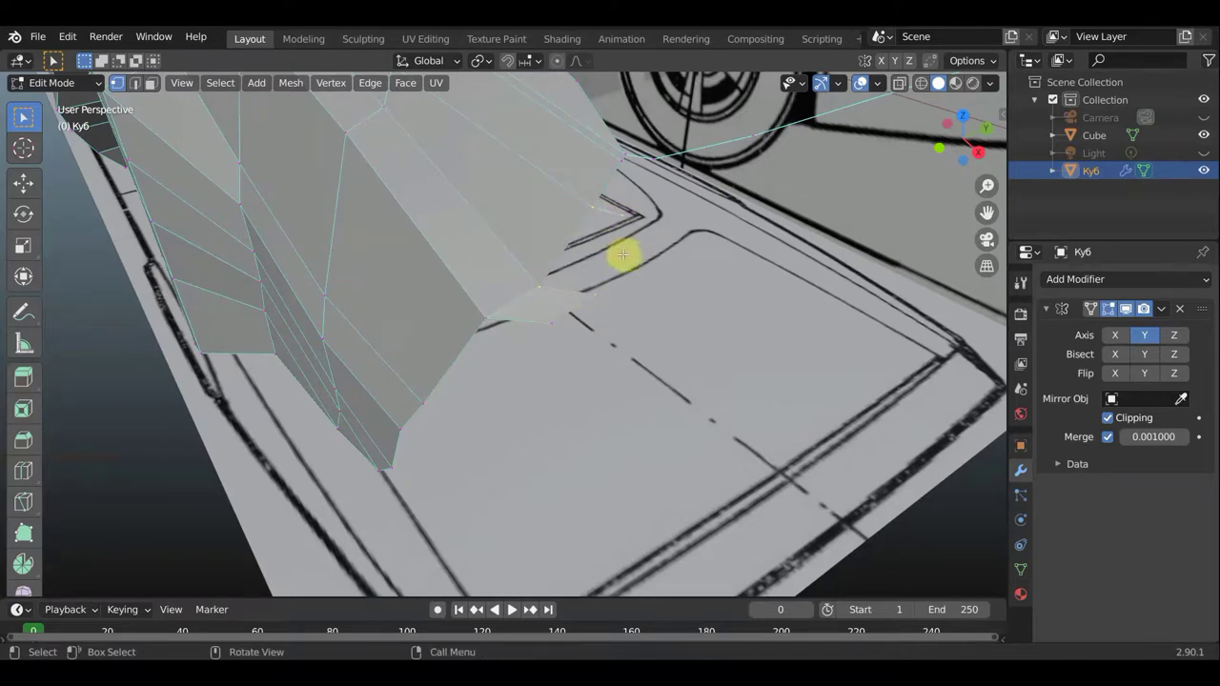
{"action": "right_click", "coordinate": [621, 201], "text": "ctrl"}
{"action": "left_click", "coordinate": [590, 203]}
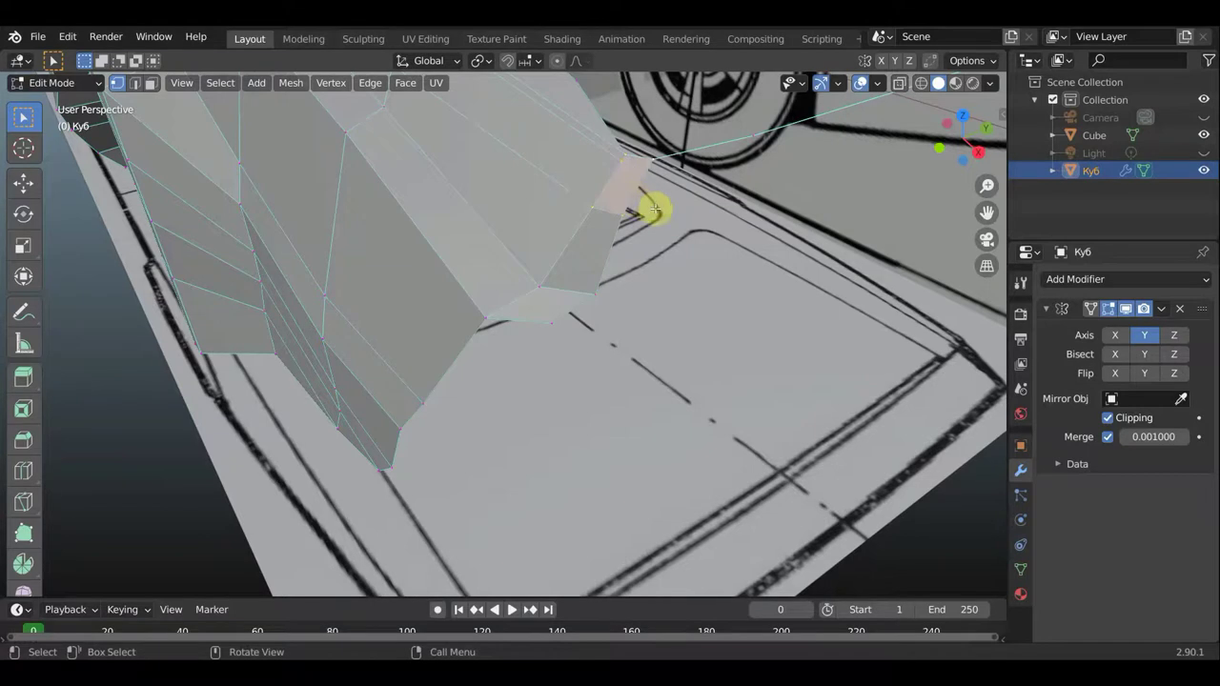
{"action": "mouse_move", "coordinate": [653, 204]}
{"action": "middle_mouse_down"}
{"action": "mouse_move", "coordinate": [581, 236]}
{"action": "mouse_move", "coordinate": [553, 199]}
{"action": "mouse_move", "coordinate": [561, 188]}
{"action": "mouse_move", "coordinate": [604, 223]}
{"action": "mouse_move", "coordinate": [467, 174]}
{"action": "mouse_move", "coordinate": [579, 183]}
{"action": "middle_mouse_up"}
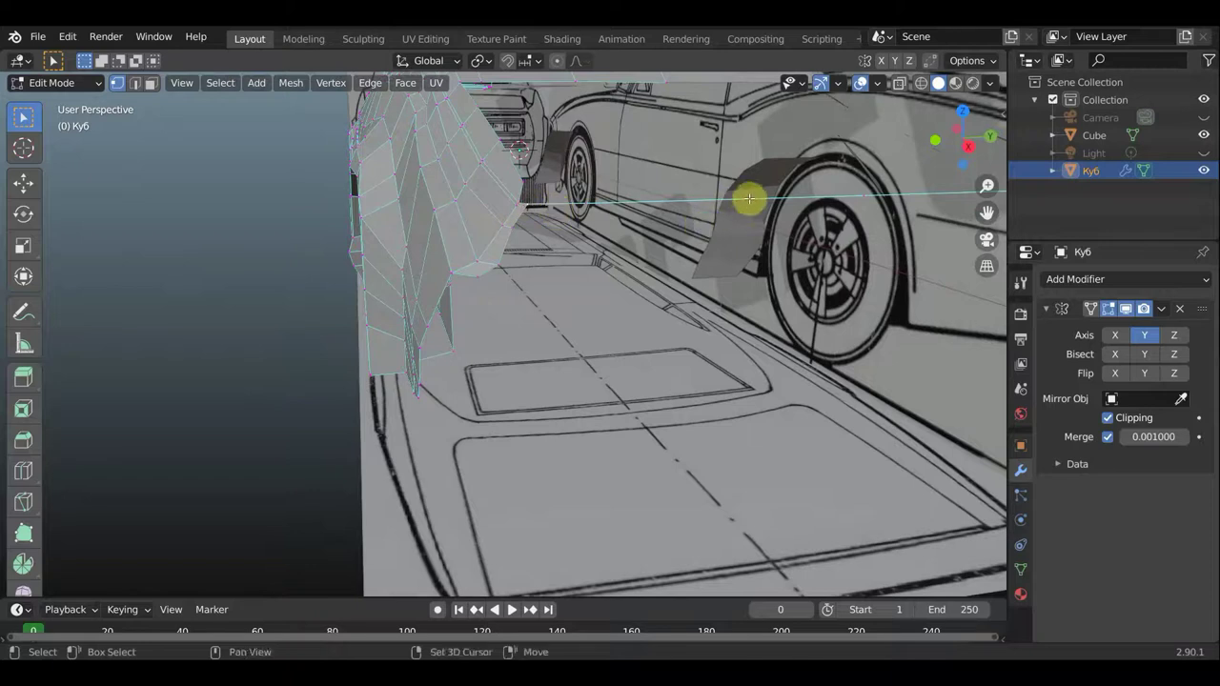
Move the selected rear edge into line with the blueprint
{"action": "middle_click_drag", "start_coordinate": [741, 224], "coordinate": [714, 218]}
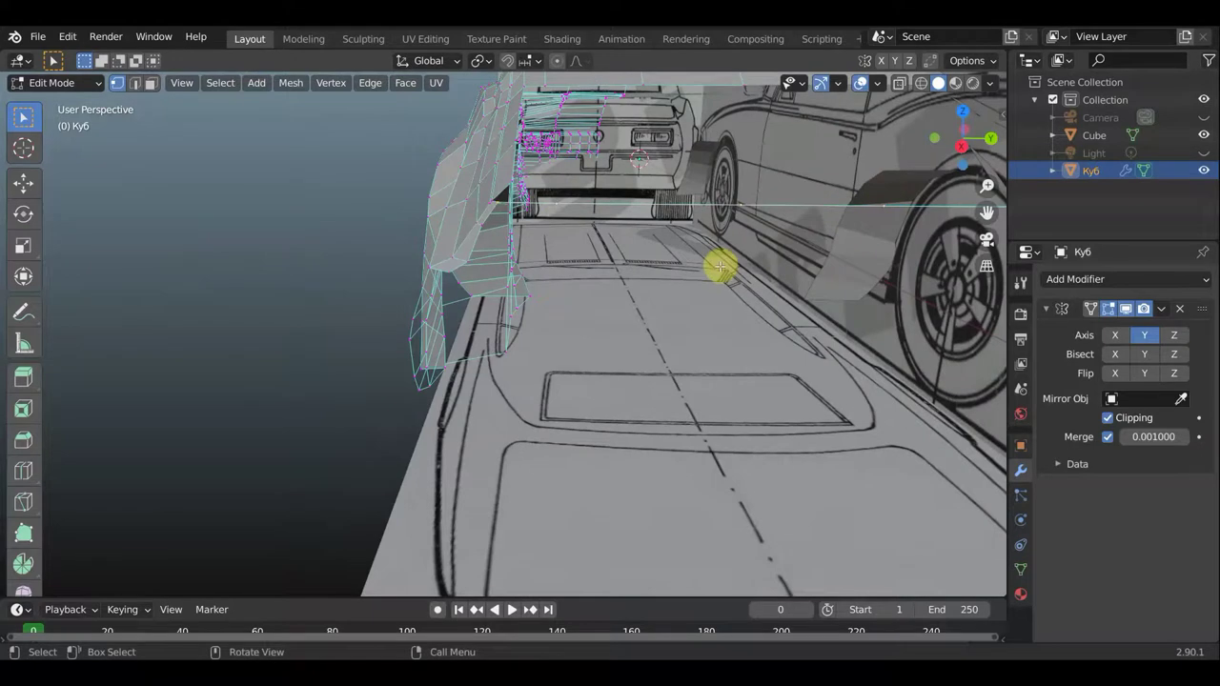
{"action": "key", "text": "g"}
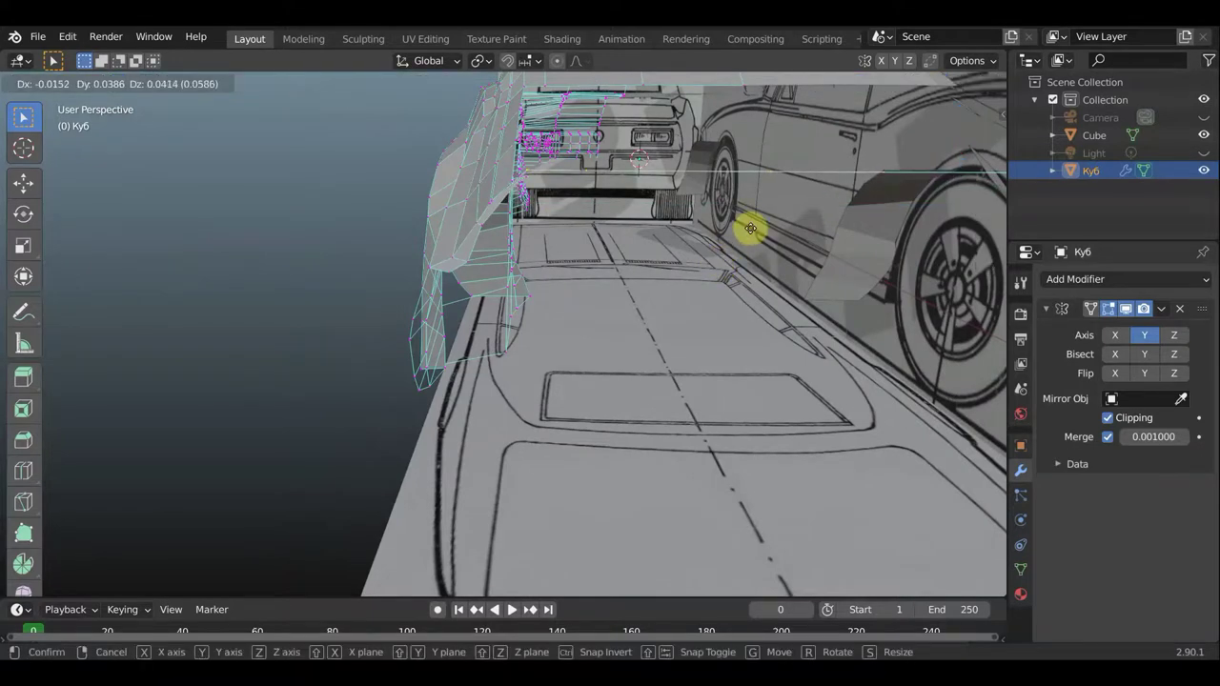
{"action": "left_click", "coordinate": [708, 264]}
{"action": "mouse_move", "coordinate": [689, 254]}
{"action": "middle_mouse_down"}
{"action": "mouse_move", "coordinate": [858, 272]}
{"action": "mouse_move", "coordinate": [887, 260]}
{"action": "middle_mouse_up"}
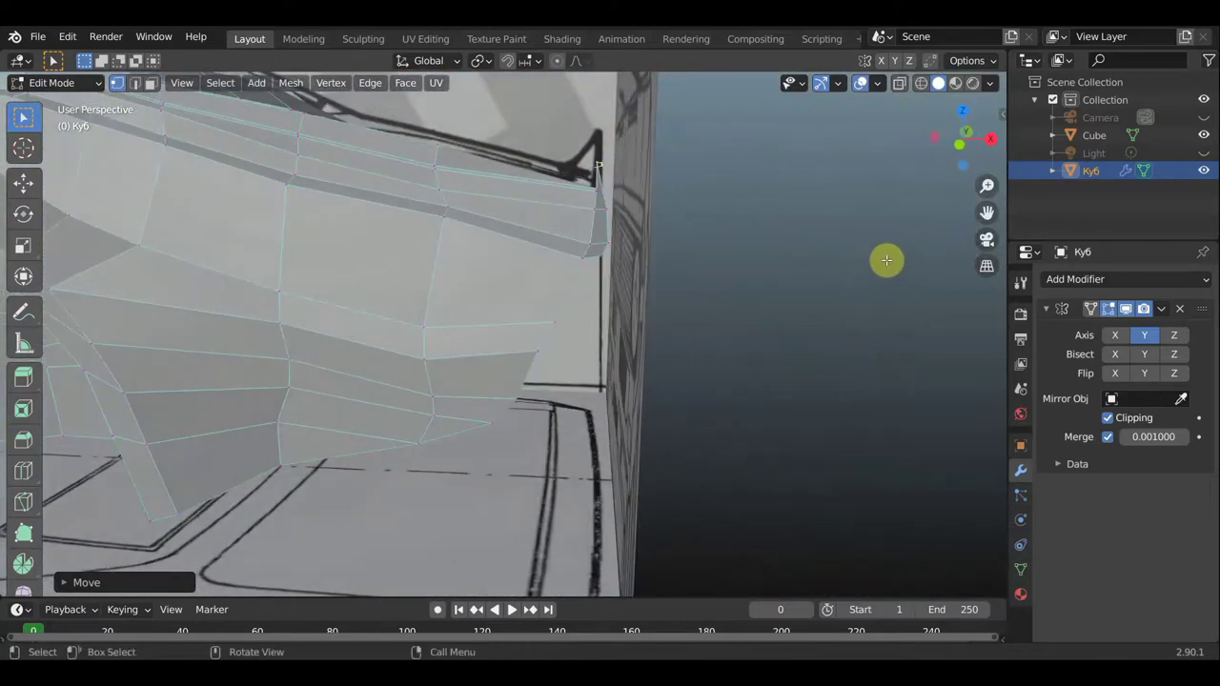
In front view, raise the rear-corner vertex about 0.09 in Z onto the blueprint outline
{"action": "key", "text": "KP_1"}
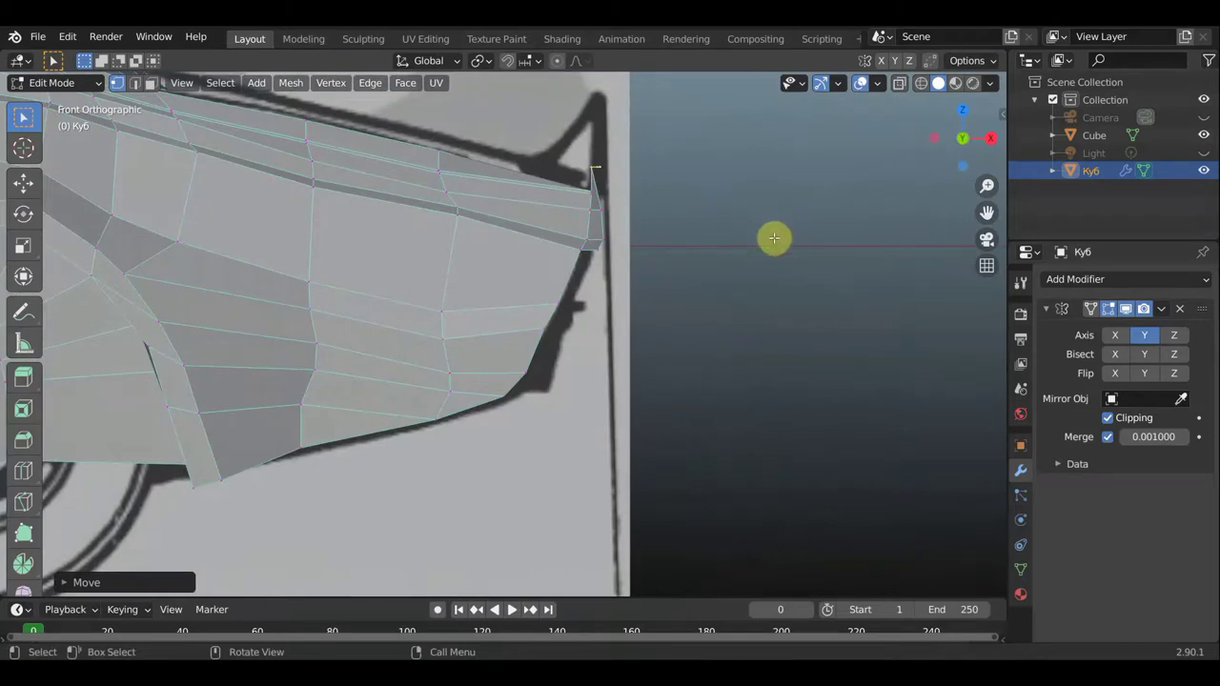
{"action": "key", "text": "g"}
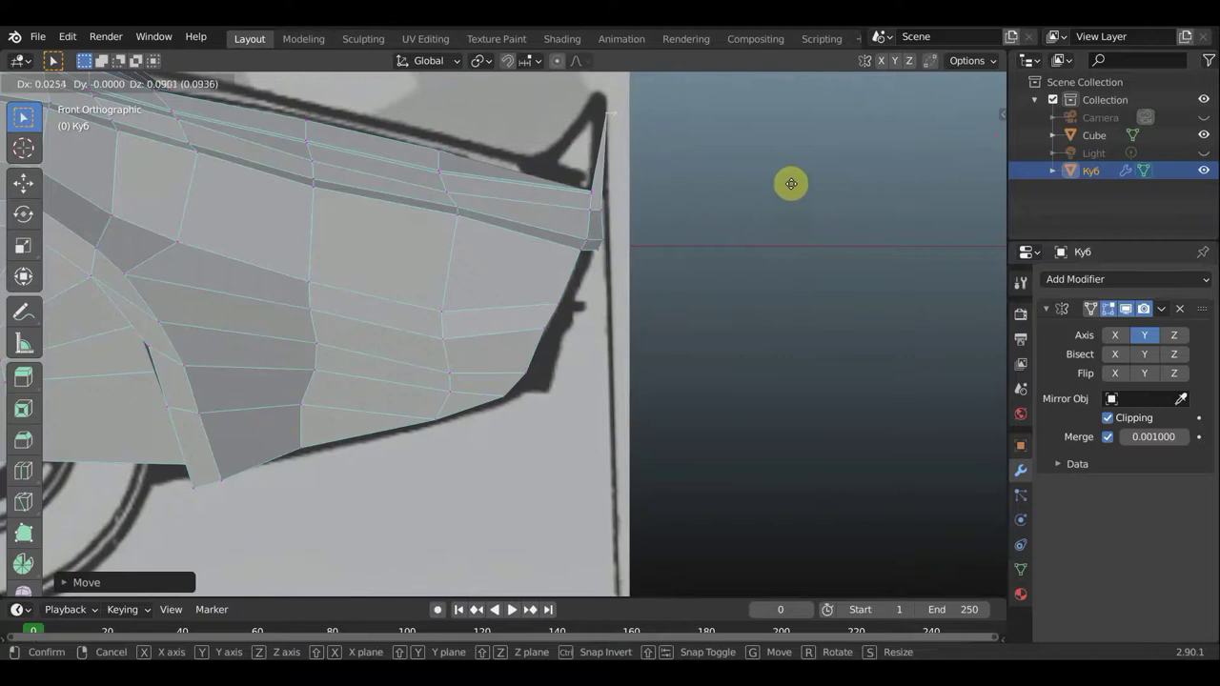
{"action": "left_click", "coordinate": [788, 181]}
{"action": "mouse_move", "coordinate": [793, 218]}
{"action": "middle_mouse_down"}
{"action": "mouse_move", "coordinate": [772, 250]}
{"action": "mouse_move", "coordinate": [589, 272]}
{"action": "mouse_move", "coordinate": [685, 298]}
{"action": "middle_mouse_up"}
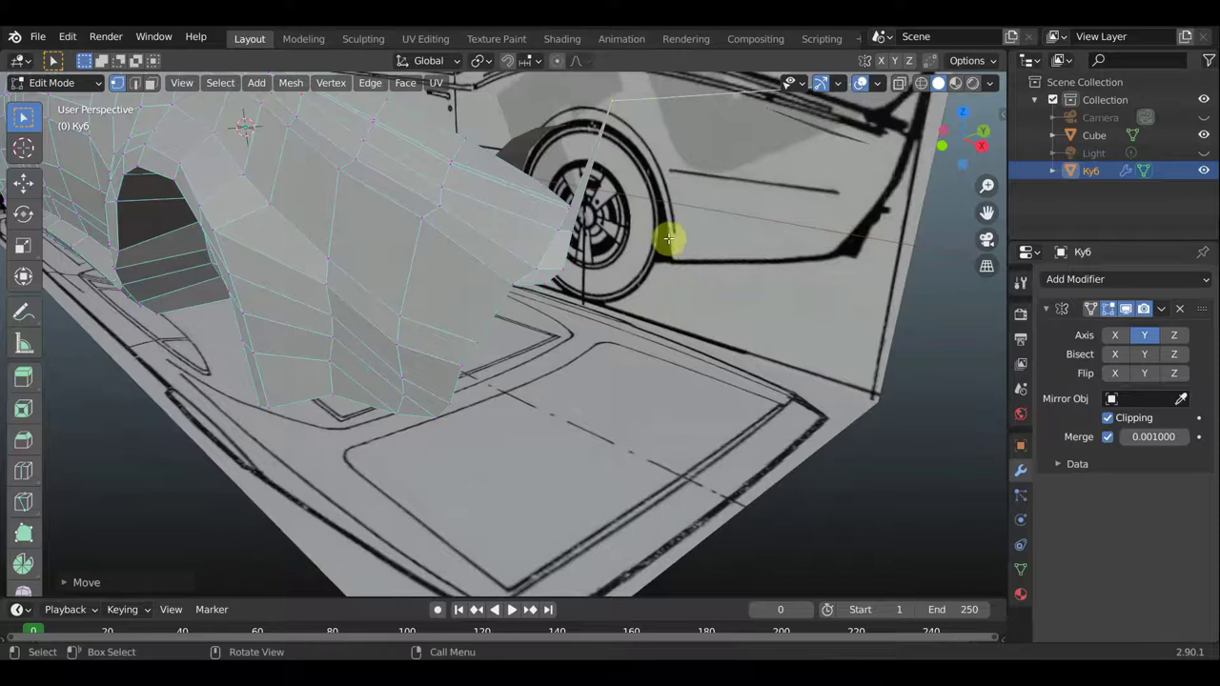
Delete the stray vertex from the car body mesh
{"action": "scroll", "coordinate": [637, 202], "scroll_direction": "up", "scroll_amount": 2}
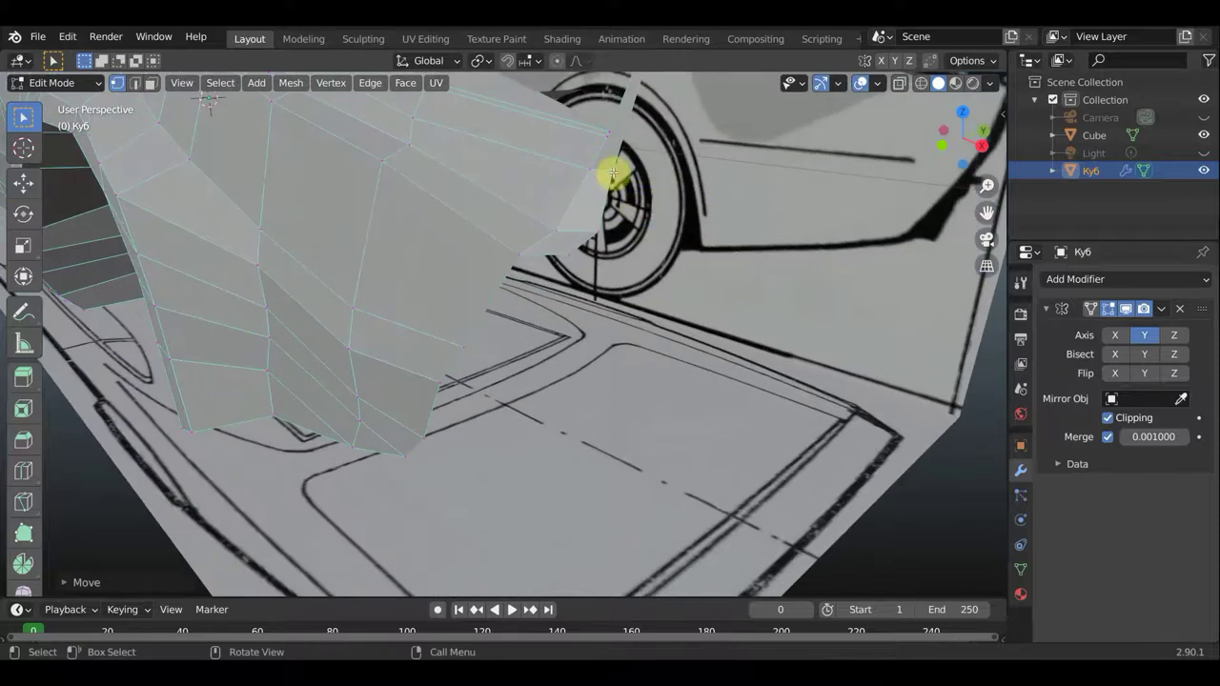
{"action": "key", "text": "x"}
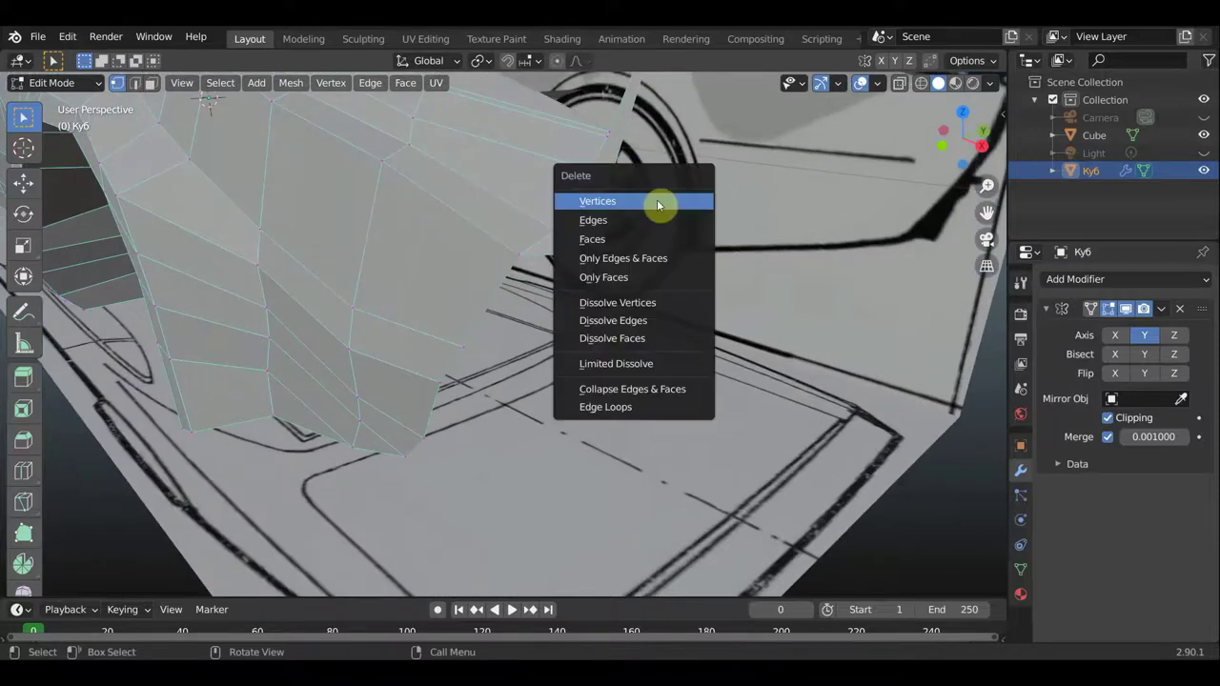
{"action": "left_click", "coordinate": [657, 203]}
{"action": "middle_click_drag", "start_coordinate": [660, 201], "coordinate": [665, 204]}
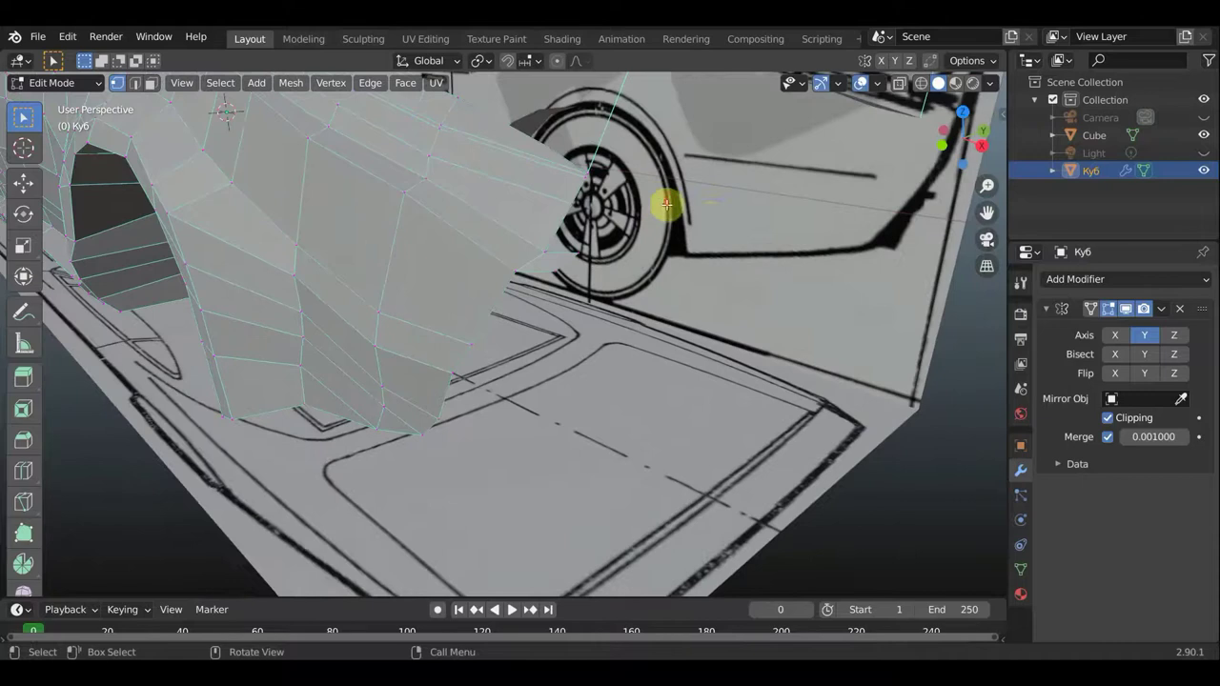
{"action": "mouse_move", "coordinate": [659, 272]}
{"action": "middle_mouse_down"}
{"action": "mouse_move", "coordinate": [510, 338]}
{"action": "mouse_move", "coordinate": [480, 315]}
{"action": "middle_mouse_up"}
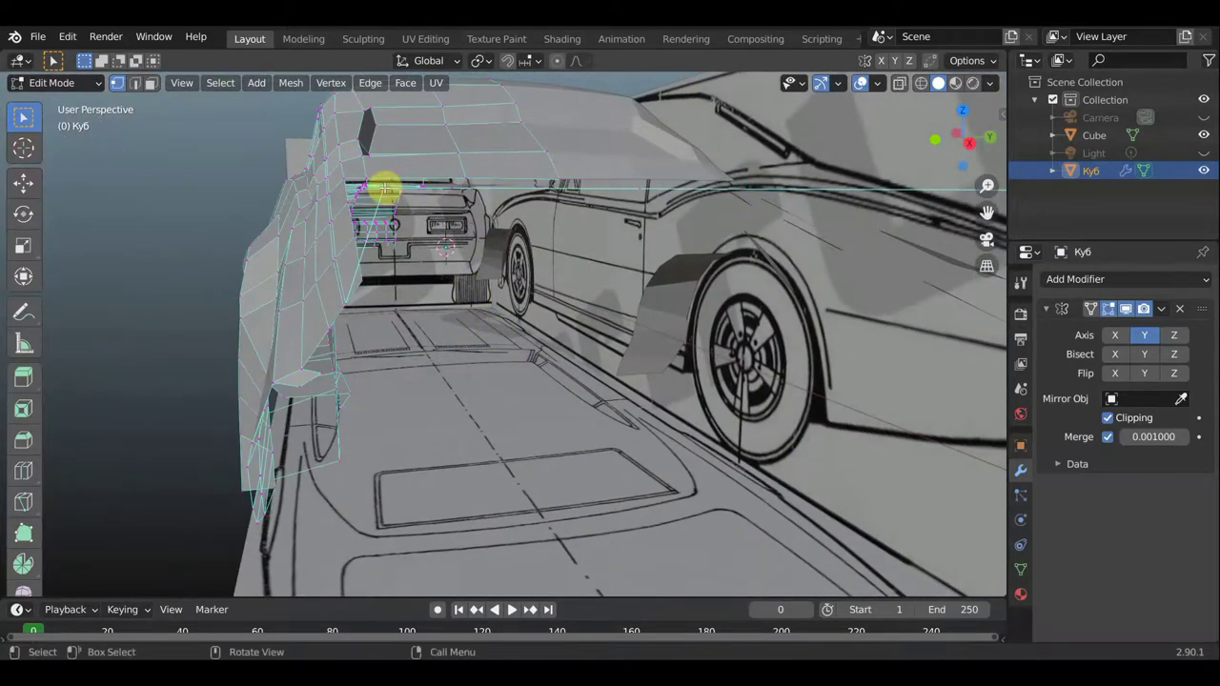
Nudge the rear vertices into place and extrude a new segment along the lower side edge
{"action": "key", "text": "g"}
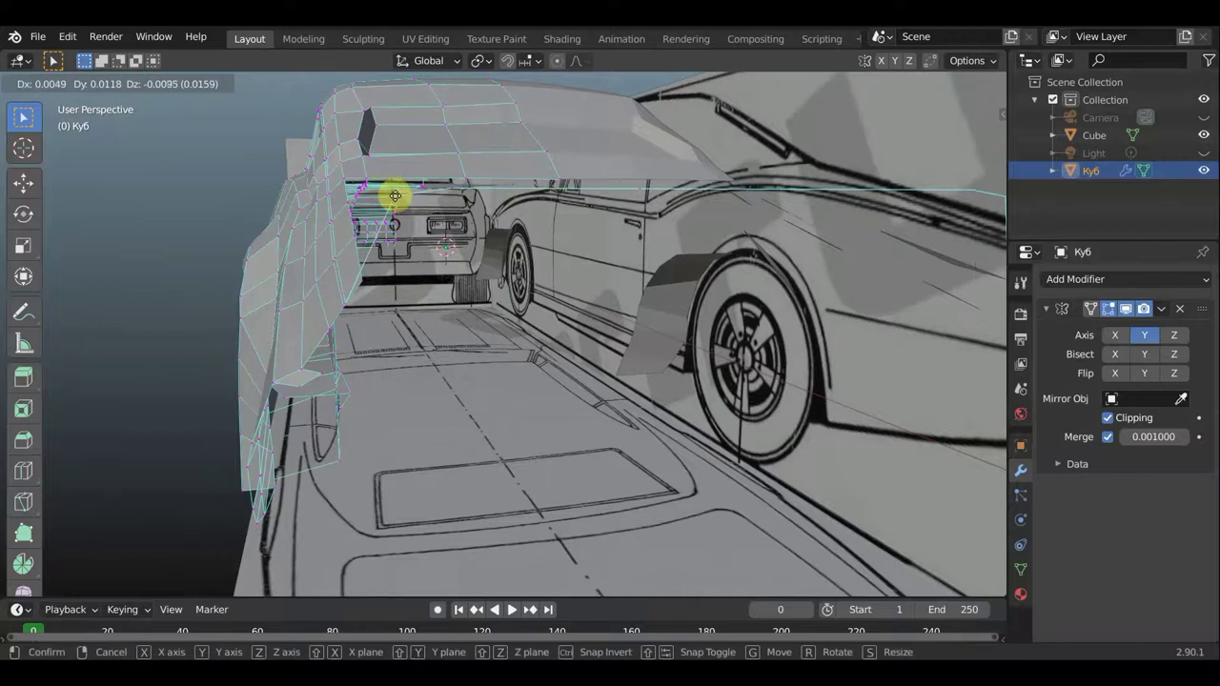
{"action": "left_click", "coordinate": [391, 192]}
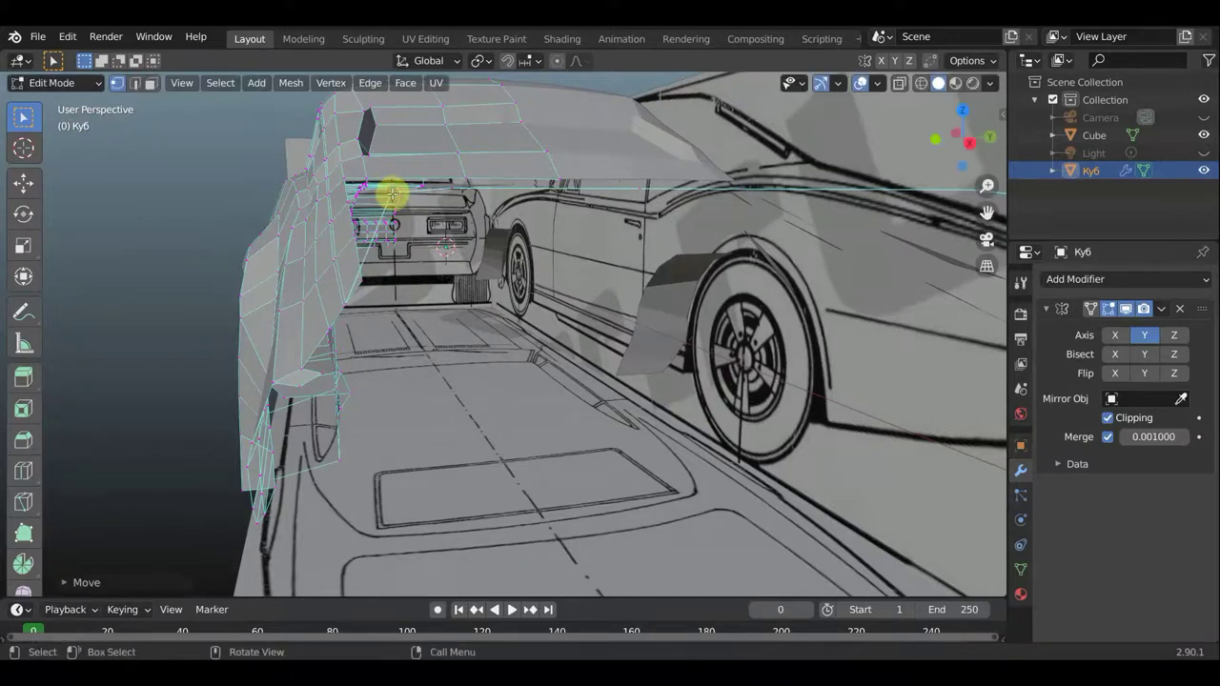
{"action": "mouse_move", "coordinate": [390, 220]}
{"action": "middle_mouse_down"}
{"action": "mouse_move", "coordinate": [430, 239]}
{"action": "mouse_move", "coordinate": [428, 264]}
{"action": "middle_mouse_up"}
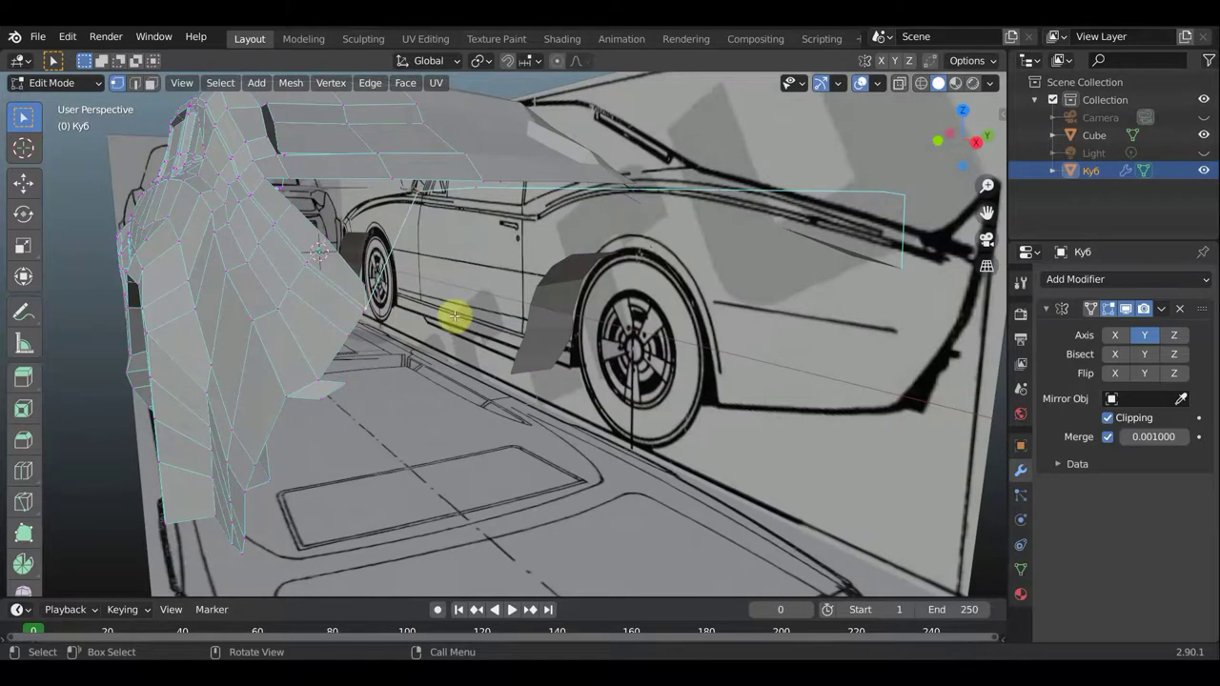
{"action": "mouse_move", "coordinate": [465, 321]}
{"action": "middle_mouse_down"}
{"action": "mouse_move", "coordinate": [422, 314]}
{"action": "mouse_move", "coordinate": [439, 314]}
{"action": "middle_mouse_up"}
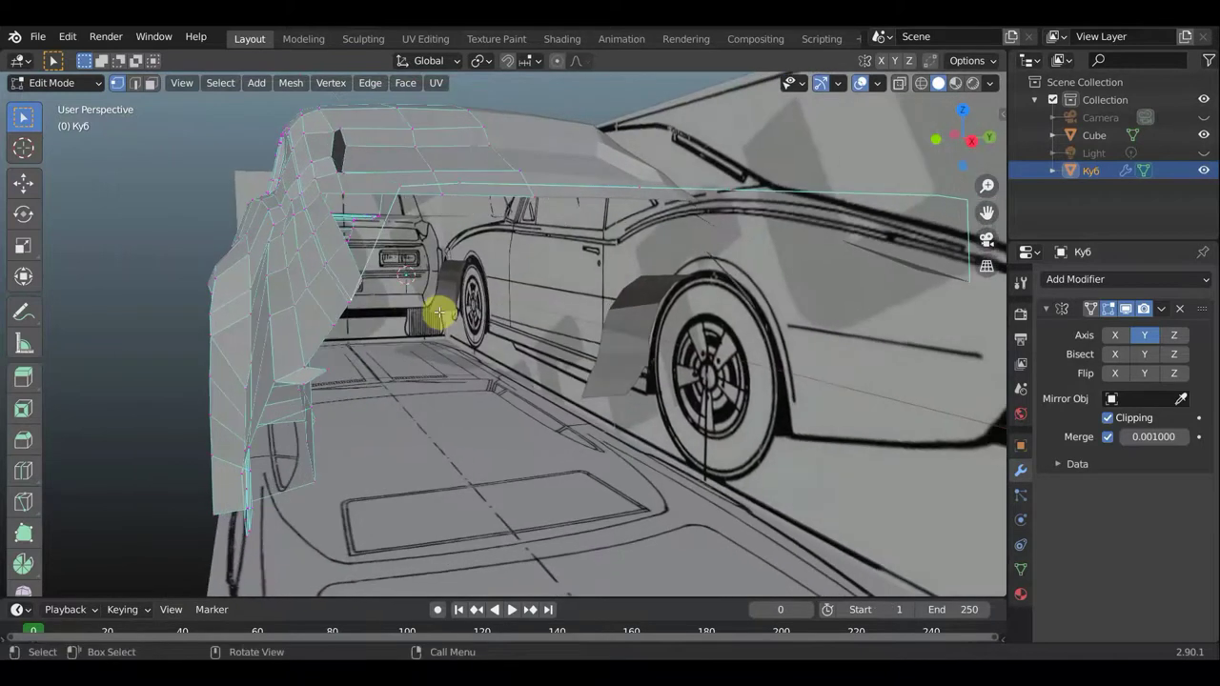
{"action": "key", "text": "g"}
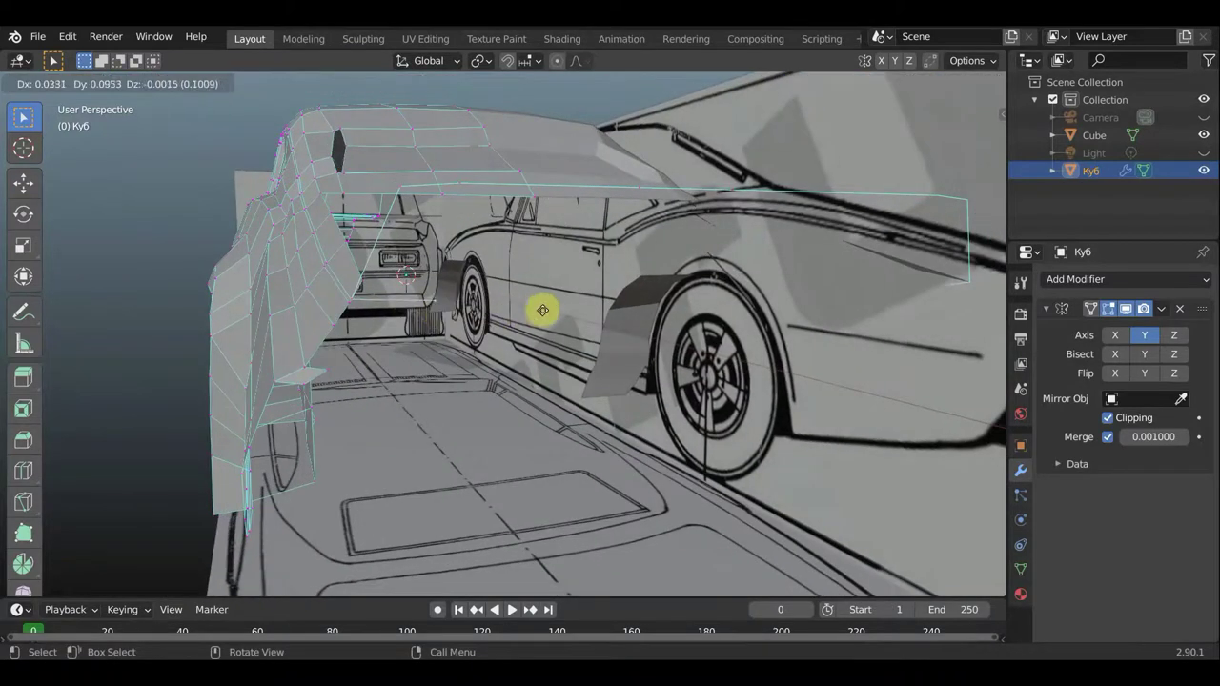
{"action": "left_click", "coordinate": [486, 312]}
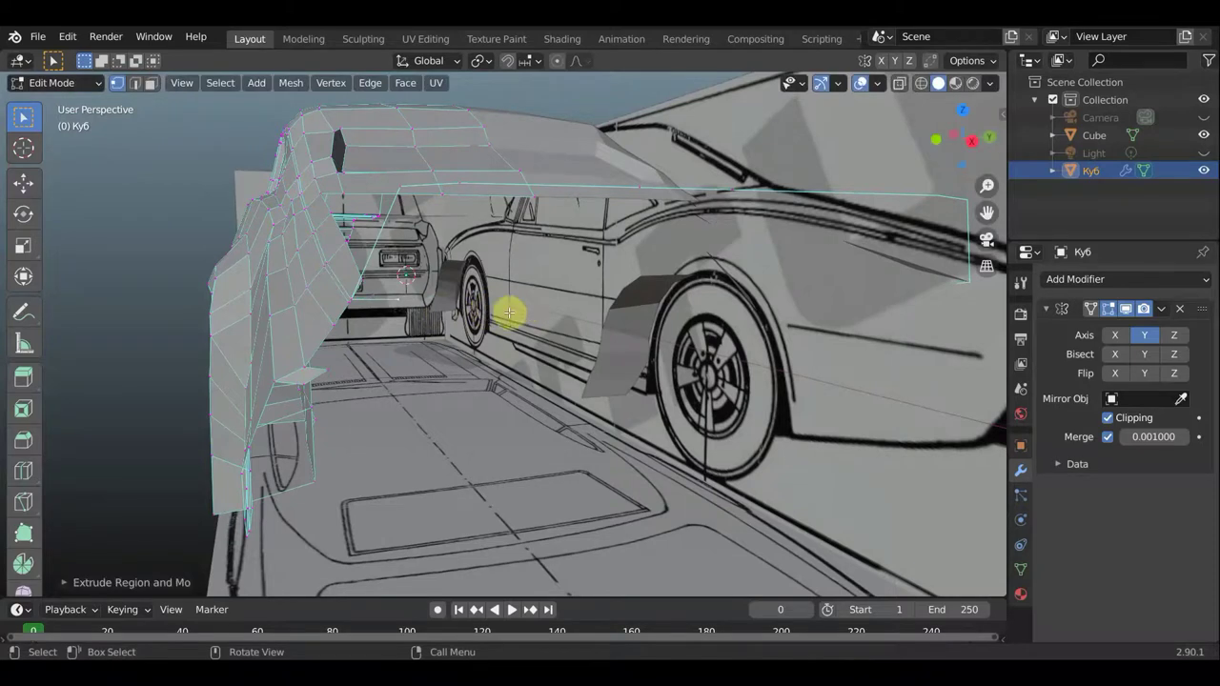
Stretch the extruded strip back along the car's side toward the rear
{"action": "key", "text": "g"}
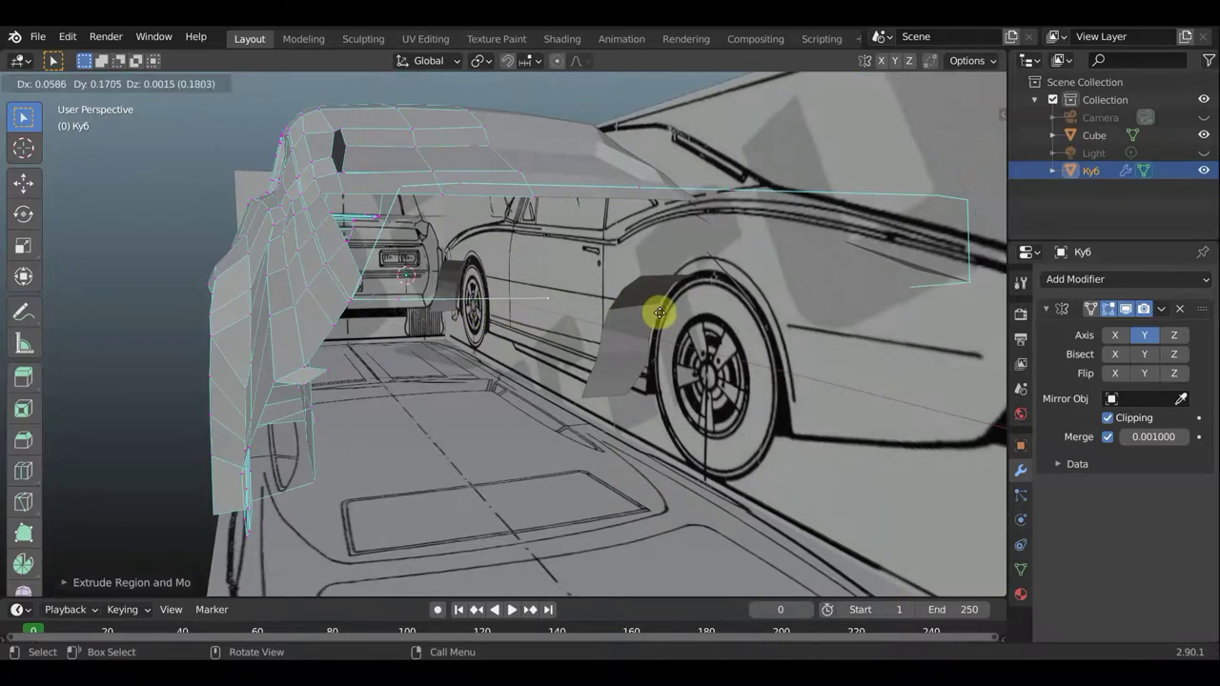
{"action": "left_click", "coordinate": [649, 313]}
{"action": "key", "text": "g"}
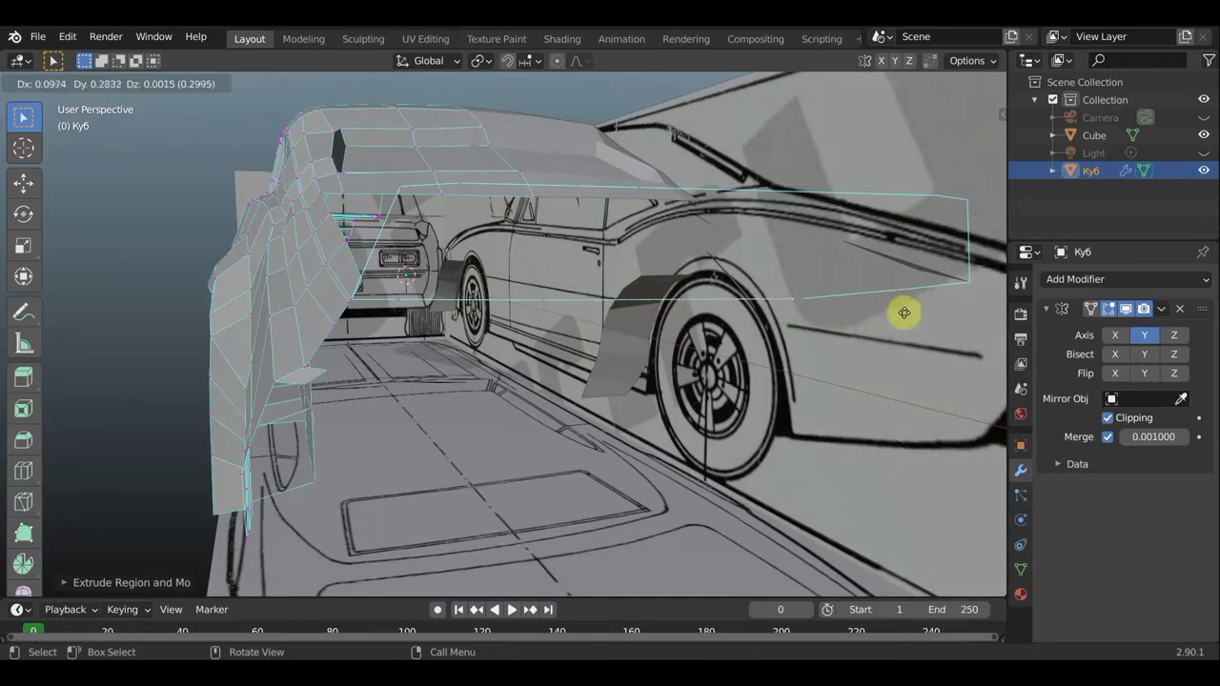
{"action": "left_click", "coordinate": [907, 312]}
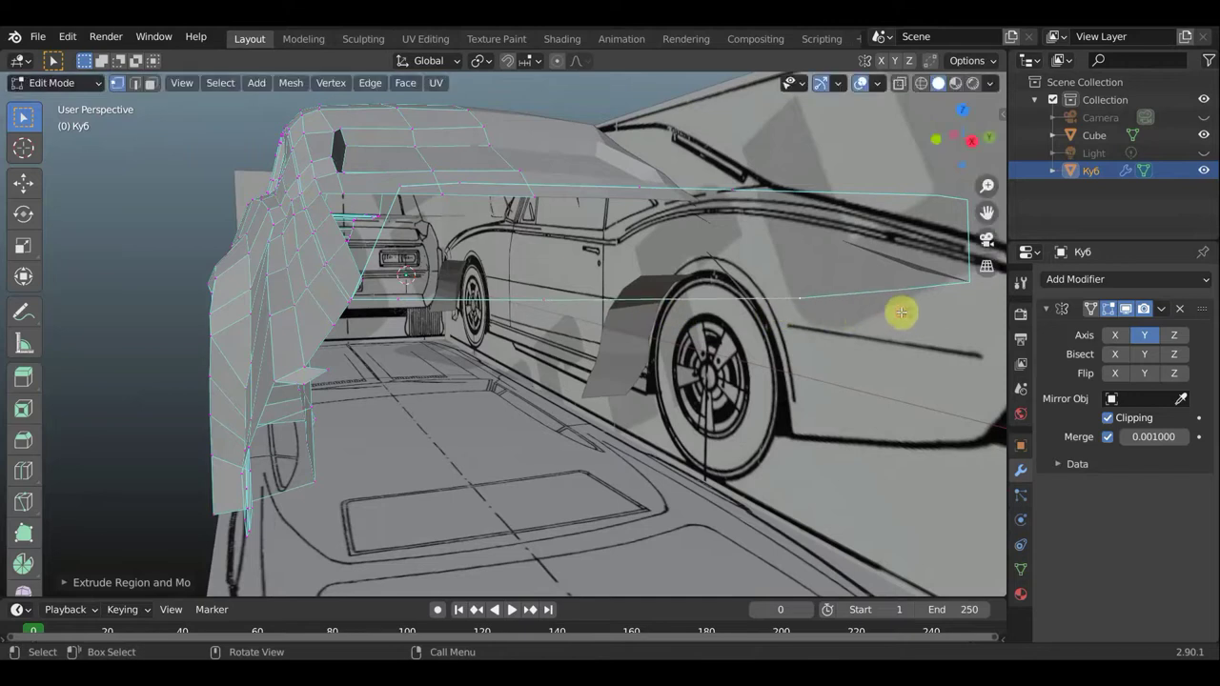
{"action": "key", "text": "g"}
{"action": "left_click", "coordinate": [805, 322]}
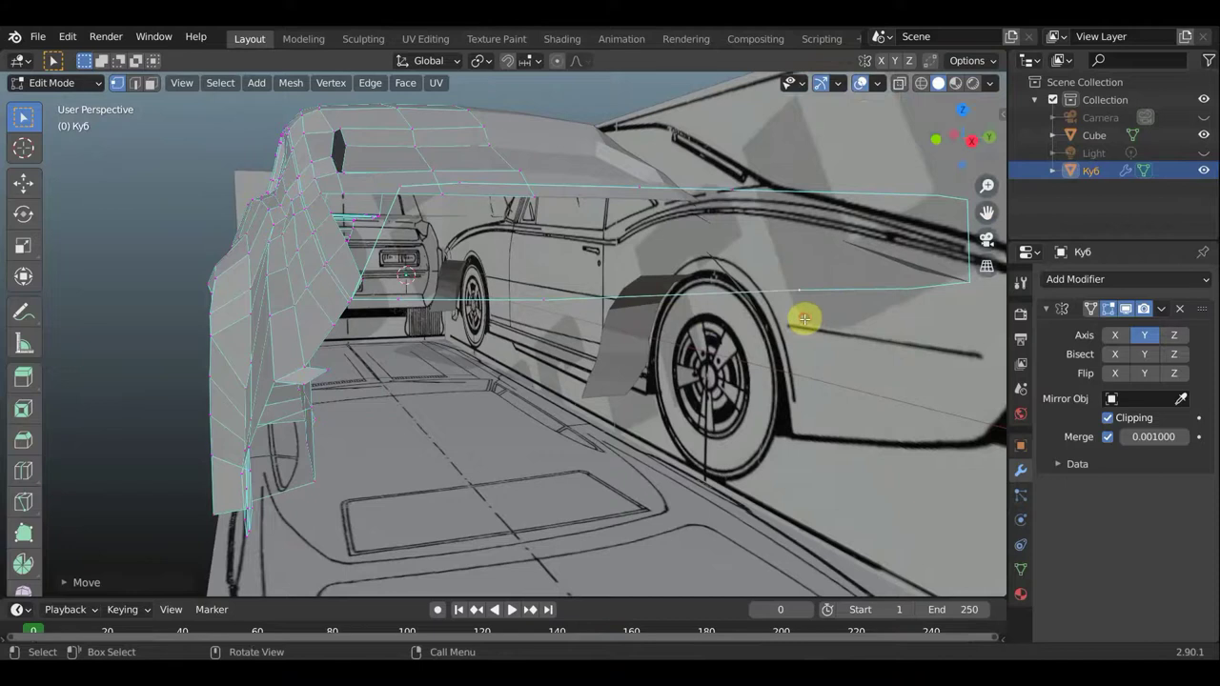
Move the rear-corner vertices onto the blueprint's rear outline
{"action": "middle_click_drag", "start_coordinate": [805, 322], "coordinate": [554, 366]}
{"action": "mouse_move", "coordinate": [515, 365]}
{"action": "middle_mouse_down"}
{"action": "mouse_move", "coordinate": [715, 365]}
{"action": "mouse_move", "coordinate": [710, 401]}
{"action": "mouse_move", "coordinate": [645, 324]}
{"action": "middle_mouse_up"}
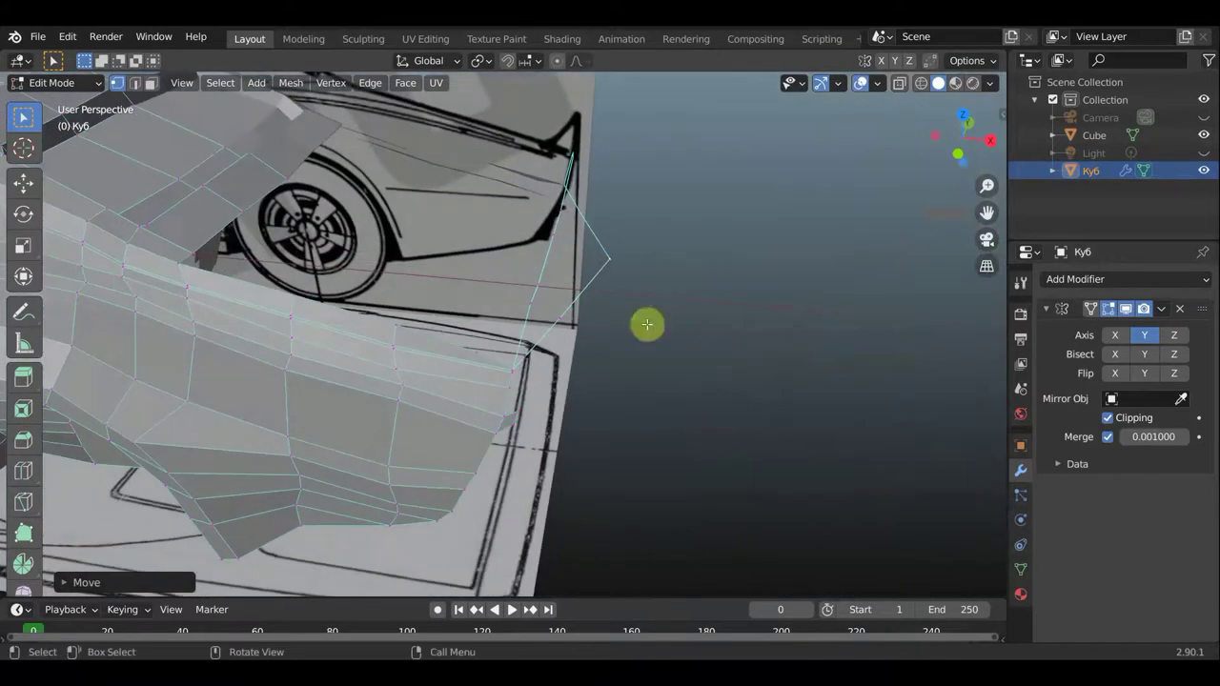
{"action": "key", "text": "g"}
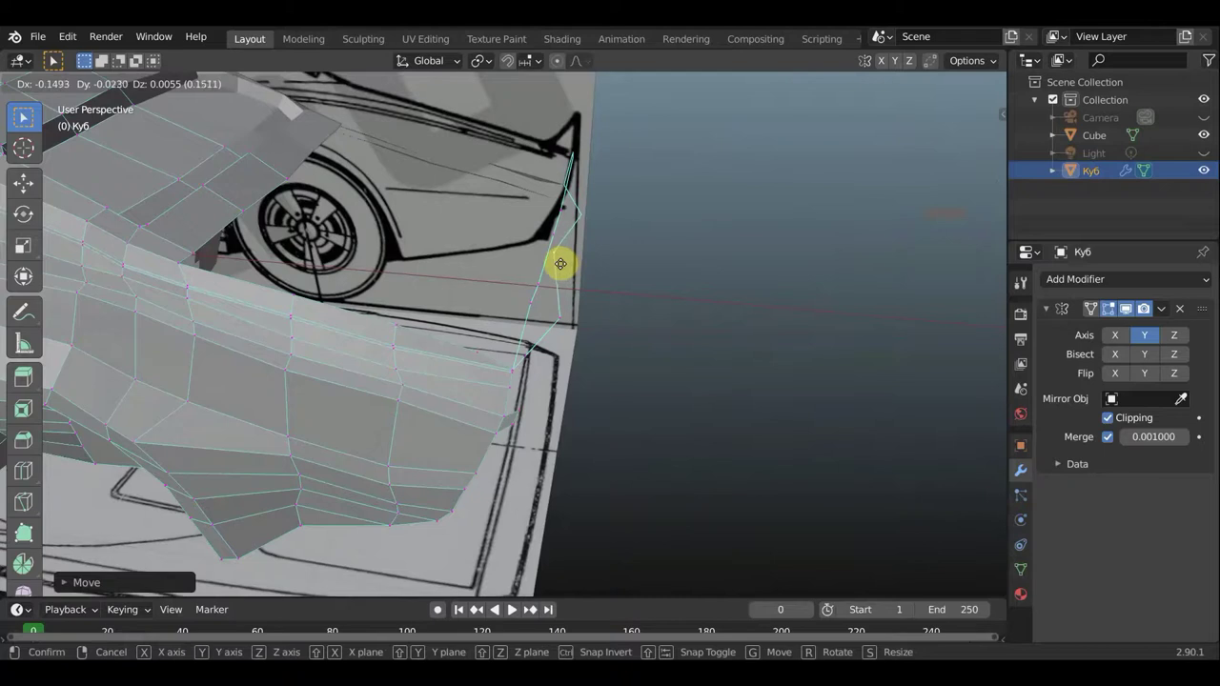
{"action": "left_click", "coordinate": [560, 264]}
{"action": "key", "text": "g"}
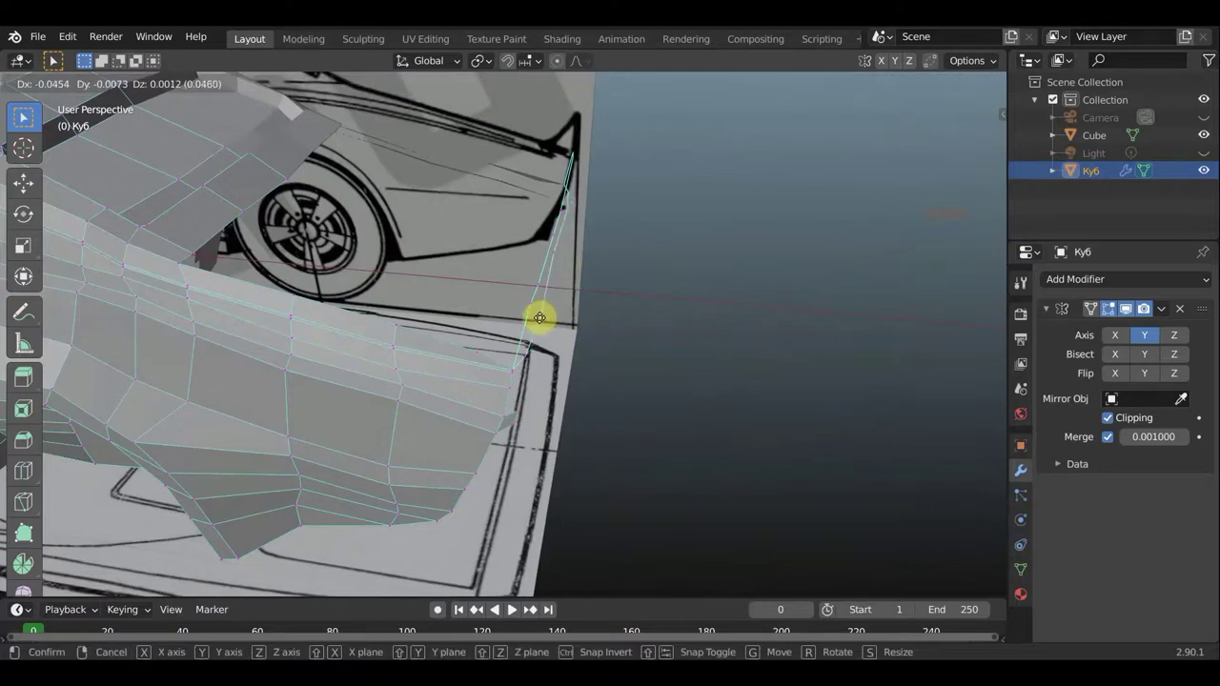
{"action": "left_click", "coordinate": [538, 318]}
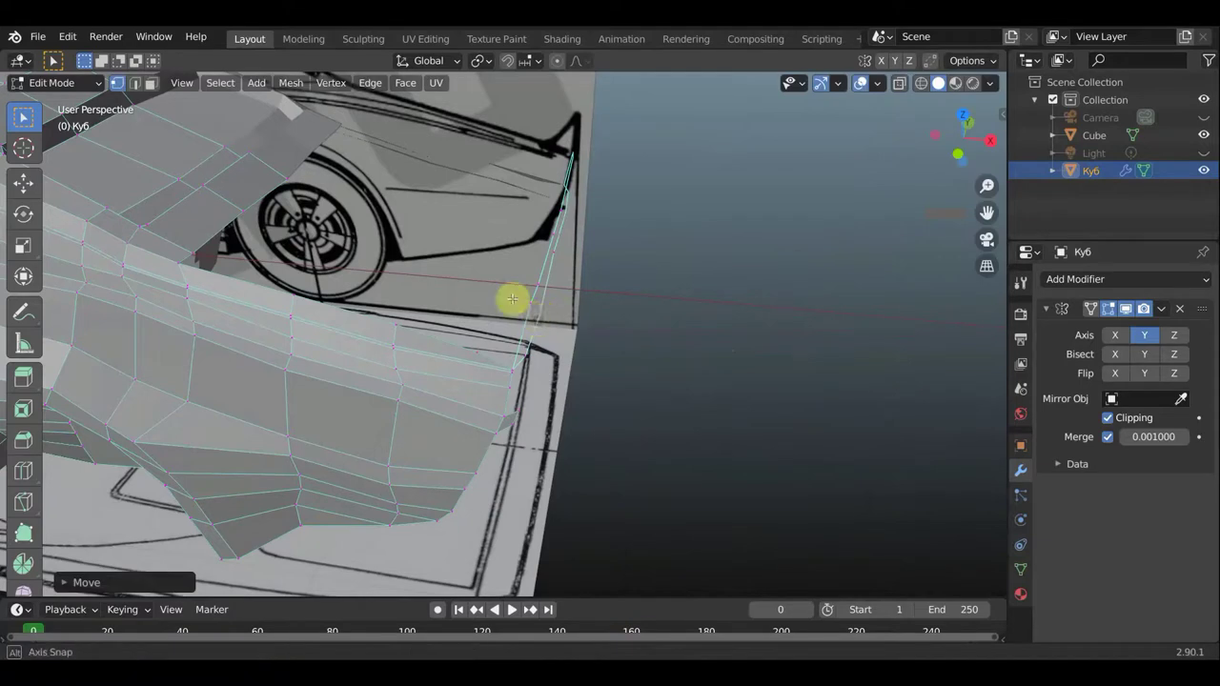
{"action": "mouse_move", "coordinate": [509, 299]}
{"action": "middle_mouse_down"}
{"action": "mouse_move", "coordinate": [504, 264]}
{"action": "mouse_move", "coordinate": [550, 315]}
{"action": "middle_mouse_up"}
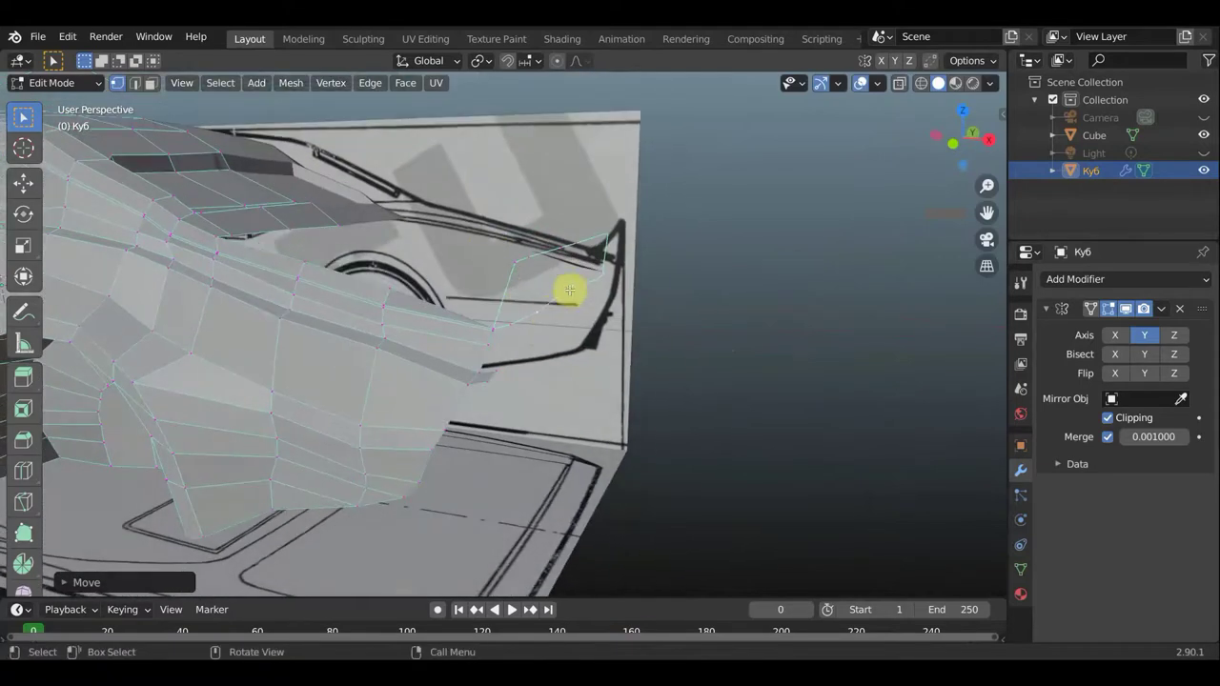
{"action": "key", "text": "g"}
{"action": "left_click", "coordinate": [569, 290]}
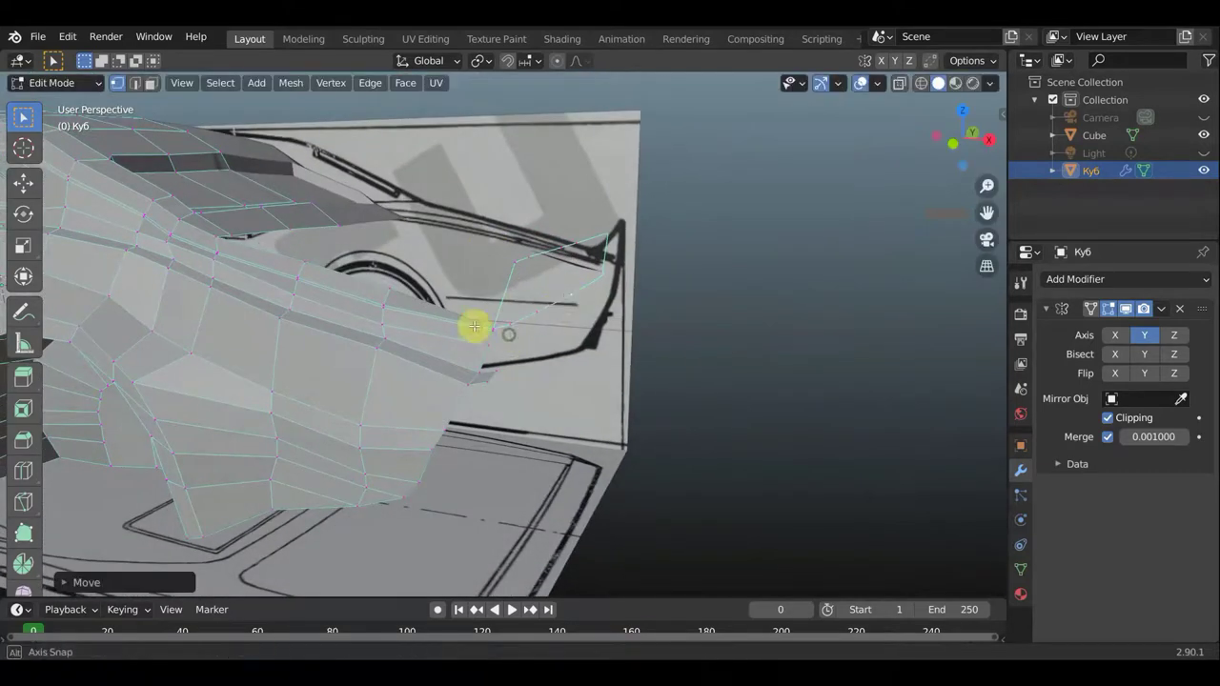
{"action": "mouse_move", "coordinate": [475, 326]}
{"action": "middle_mouse_down"}
{"action": "mouse_move", "coordinate": [346, 327]}
{"action": "mouse_move", "coordinate": [338, 312]}
{"action": "mouse_move", "coordinate": [547, 333]}
{"action": "mouse_move", "coordinate": [578, 382]}
{"action": "mouse_move", "coordinate": [570, 443]}
{"action": "mouse_move", "coordinate": [638, 390]}
{"action": "middle_mouse_up"}
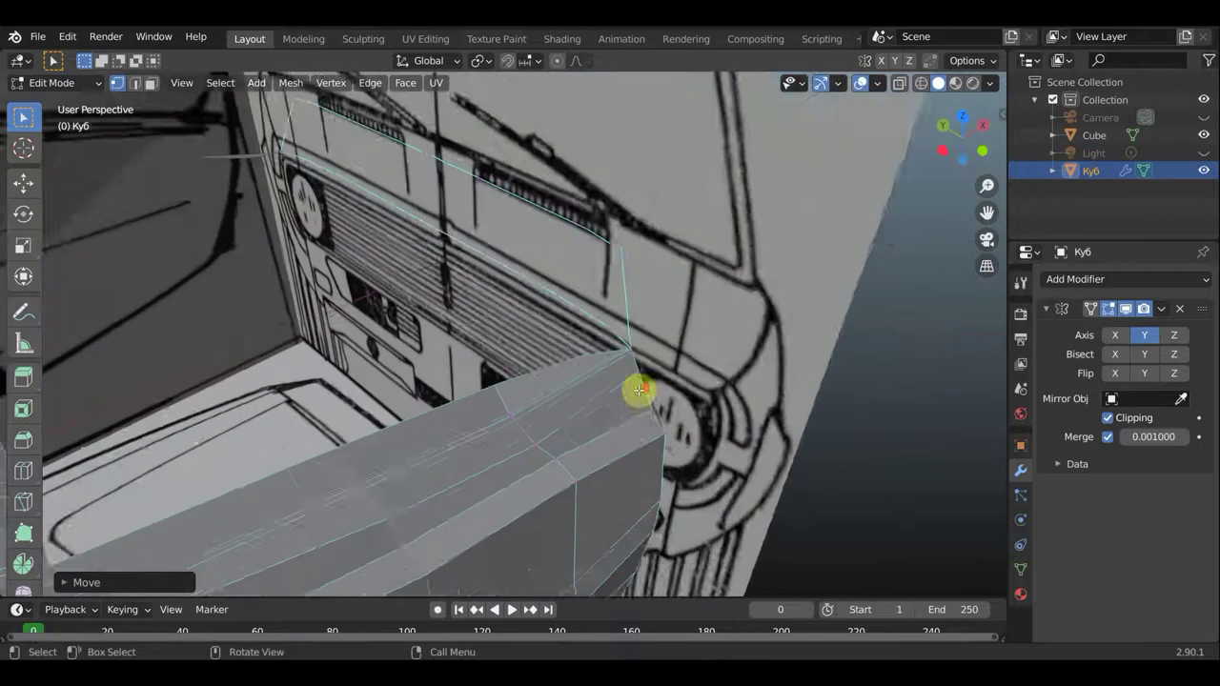
{"action": "scroll", "coordinate": [639, 390], "scroll_direction": "up", "scroll_amount": 1}
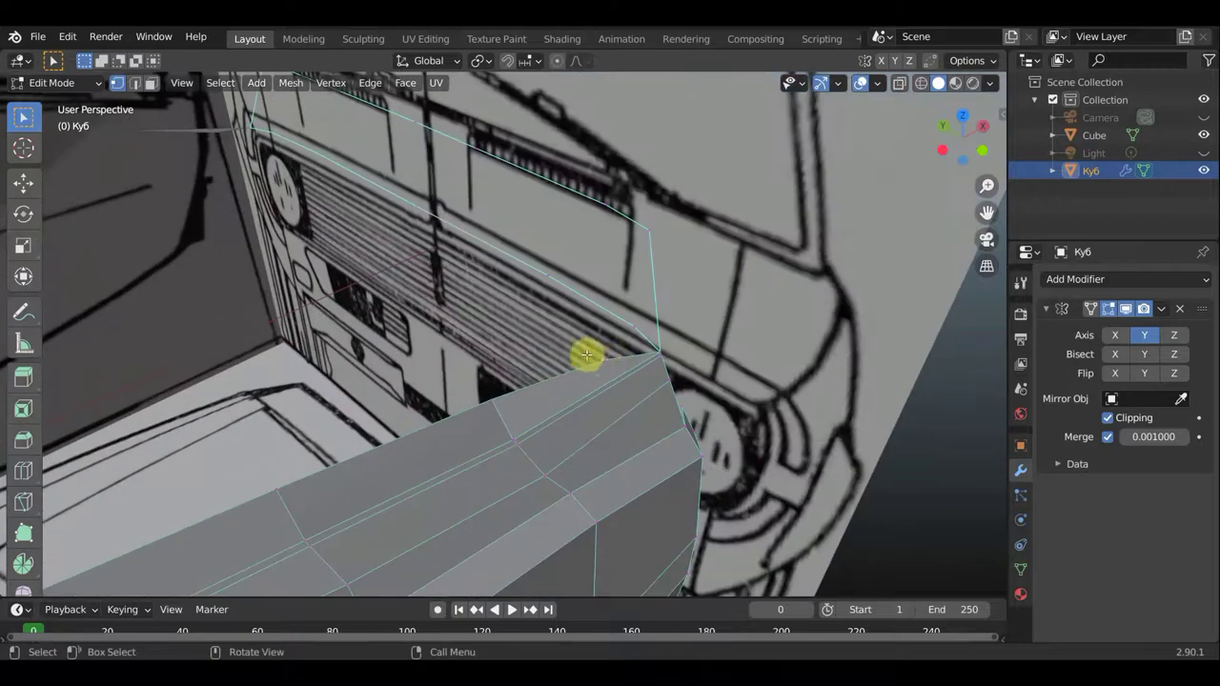
{"action": "middle_click_drag", "start_coordinate": [585, 354], "coordinate": [509, 327]}
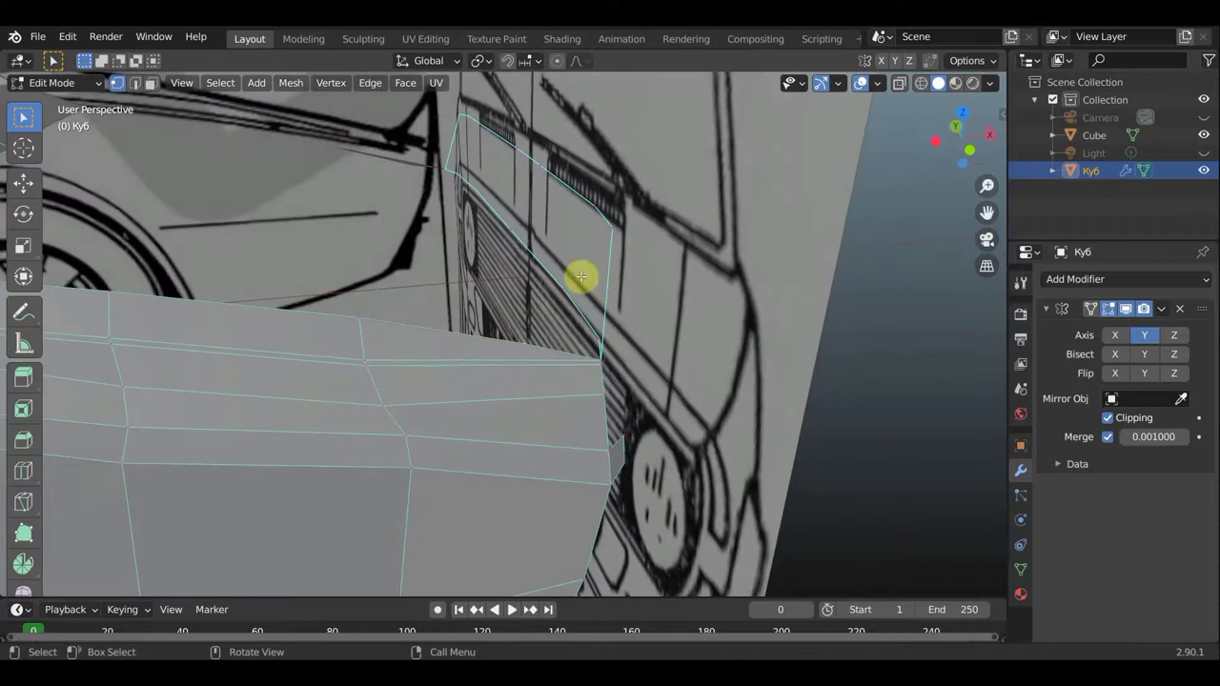
{"action": "mouse_move", "coordinate": [575, 292]}
{"action": "middle_mouse_down"}
{"action": "mouse_move", "coordinate": [430, 395]}
{"action": "mouse_move", "coordinate": [369, 411]}
{"action": "middle_mouse_up"}
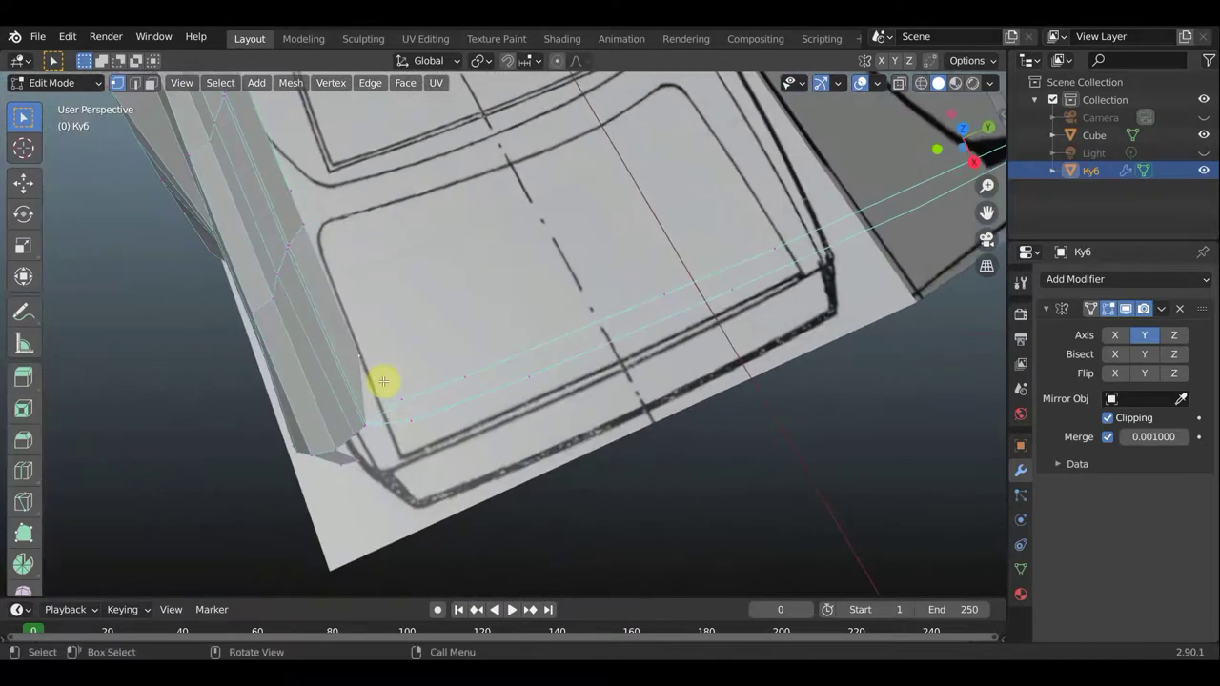
{"action": "key", "text": "g"}
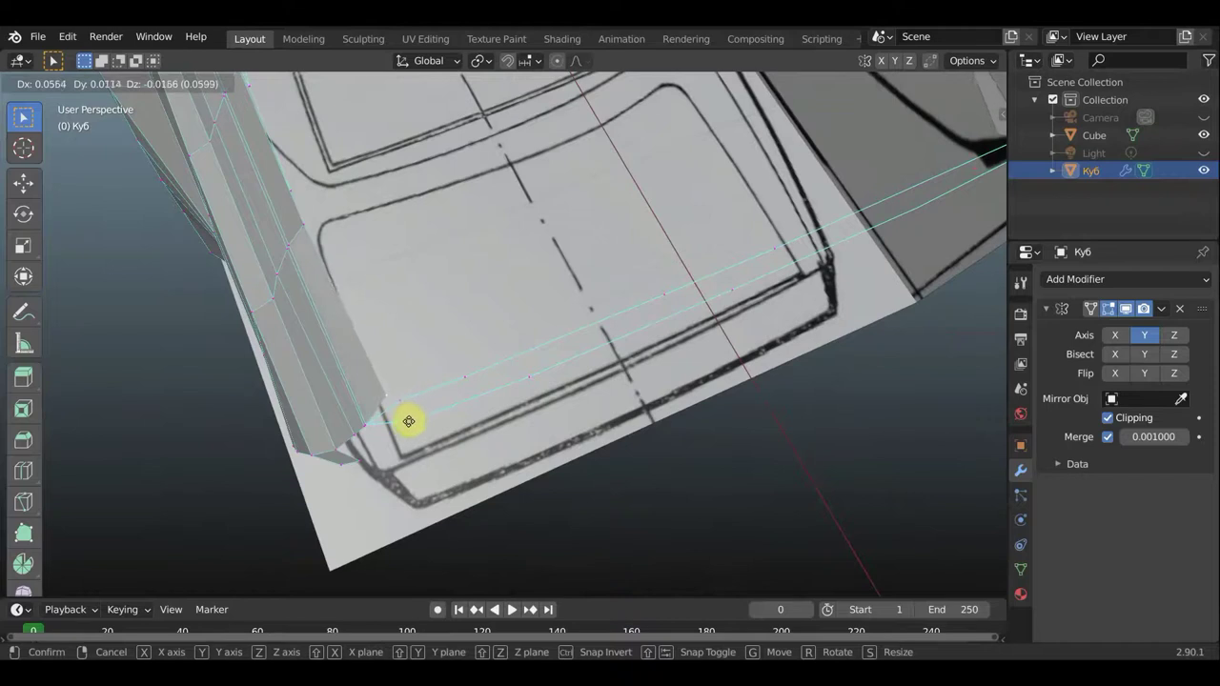
{"action": "left_click", "coordinate": [401, 426]}
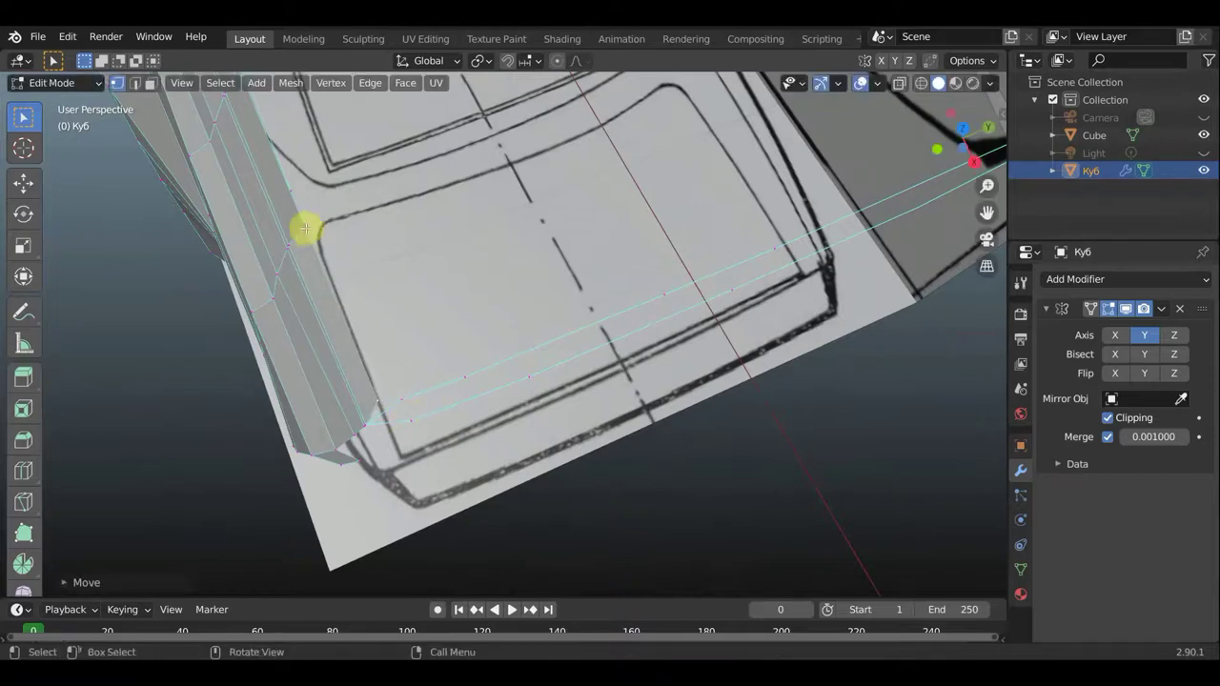
{"action": "mouse_move", "coordinate": [305, 232]}
{"action": "middle_mouse_down"}
{"action": "mouse_move", "coordinate": [270, 226]}
{"action": "mouse_move", "coordinate": [389, 232]}
{"action": "mouse_move", "coordinate": [371, 248]}
{"action": "mouse_move", "coordinate": [381, 283]}
{"action": "mouse_move", "coordinate": [365, 272]}
{"action": "mouse_move", "coordinate": [387, 269]}
{"action": "mouse_move", "coordinate": [392, 231]}
{"action": "mouse_move", "coordinate": [460, 253]}
{"action": "mouse_move", "coordinate": [540, 223]}
{"action": "mouse_move", "coordinate": [552, 245]}
{"action": "middle_mouse_up"}
{"action": "scroll", "coordinate": [277, 226], "scroll_direction": "down", "scroll_amount": 3}
{"action": "middle_click_drag", "start_coordinate": [585, 389], "coordinate": [512, 384]}
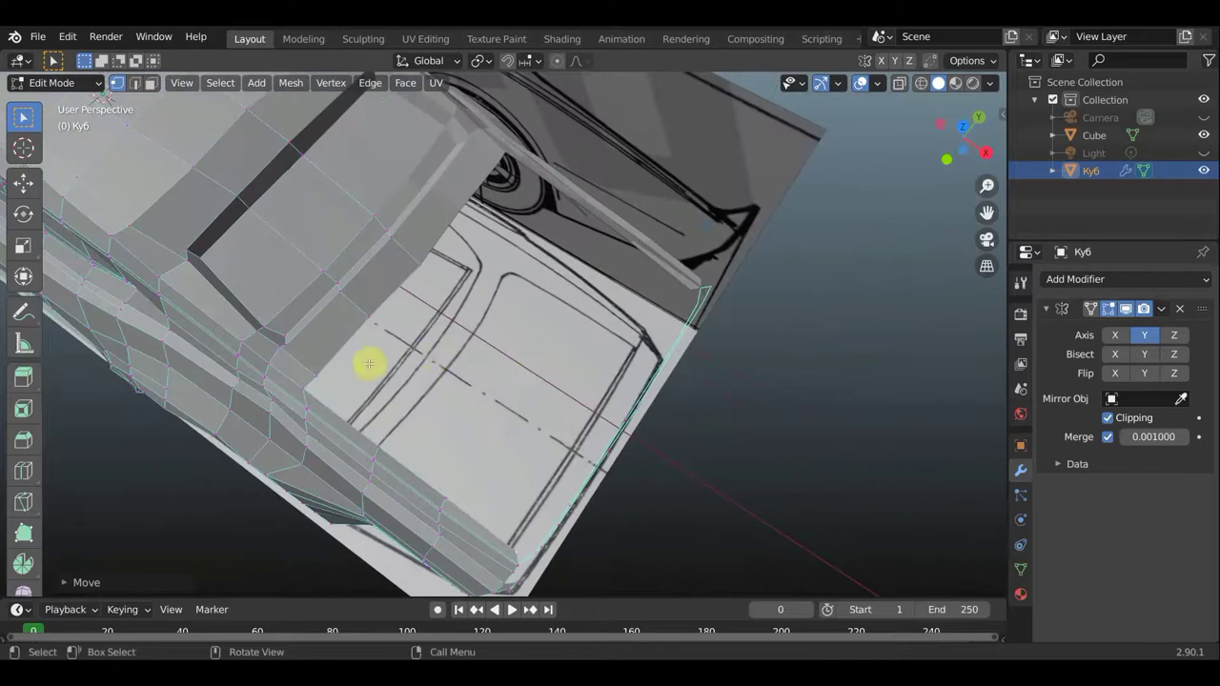
{"action": "left_click", "coordinate": [135, 83]}
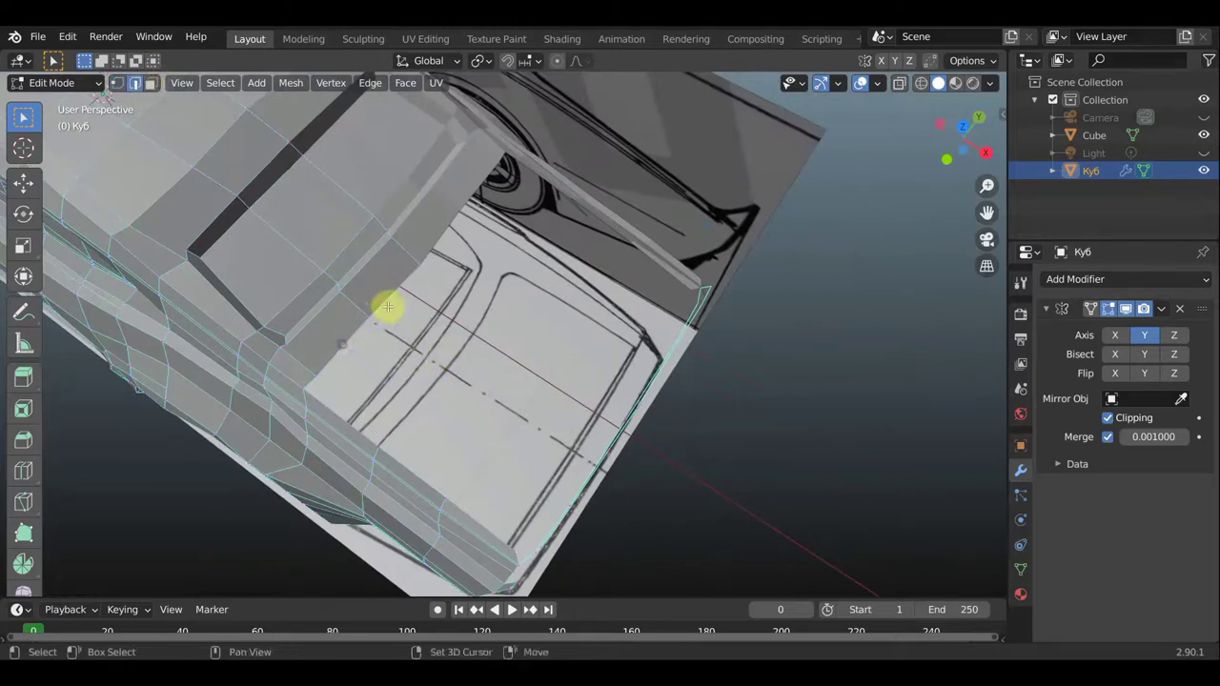
{"action": "middle_click_drag", "start_coordinate": [449, 333], "coordinate": [537, 310]}
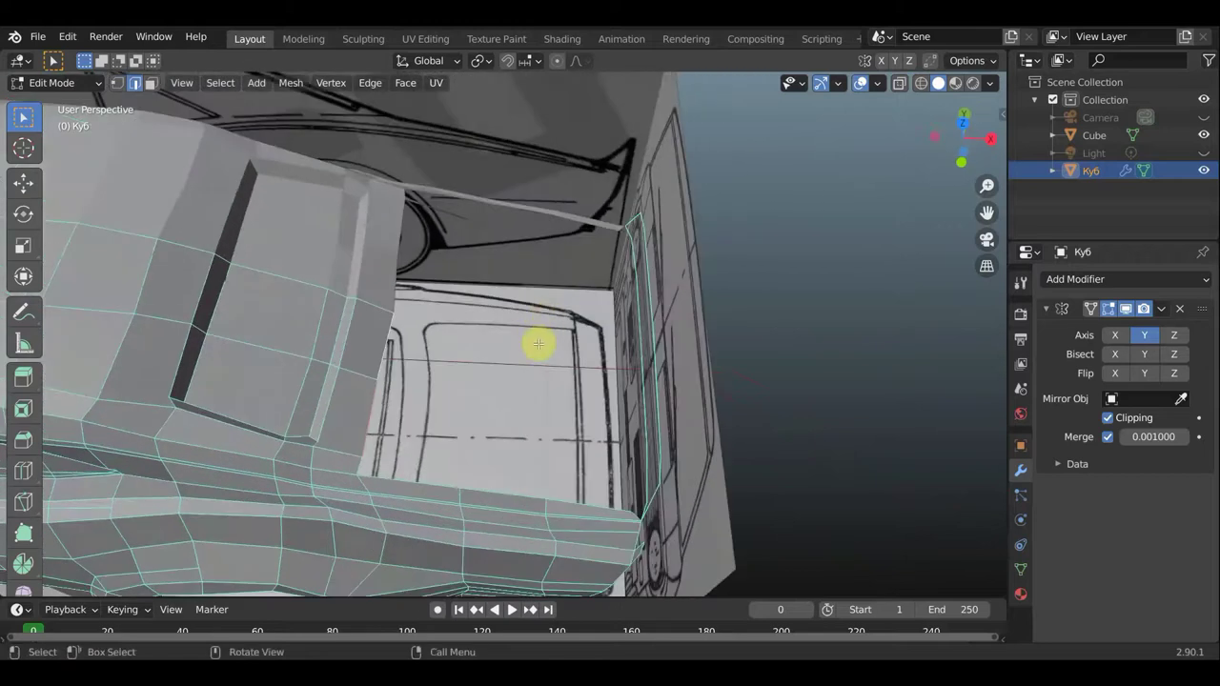
In front orthographic view, pull the end vertex back and extrude two vertices to the tail tip
{"action": "key", "text": "KP_1"}
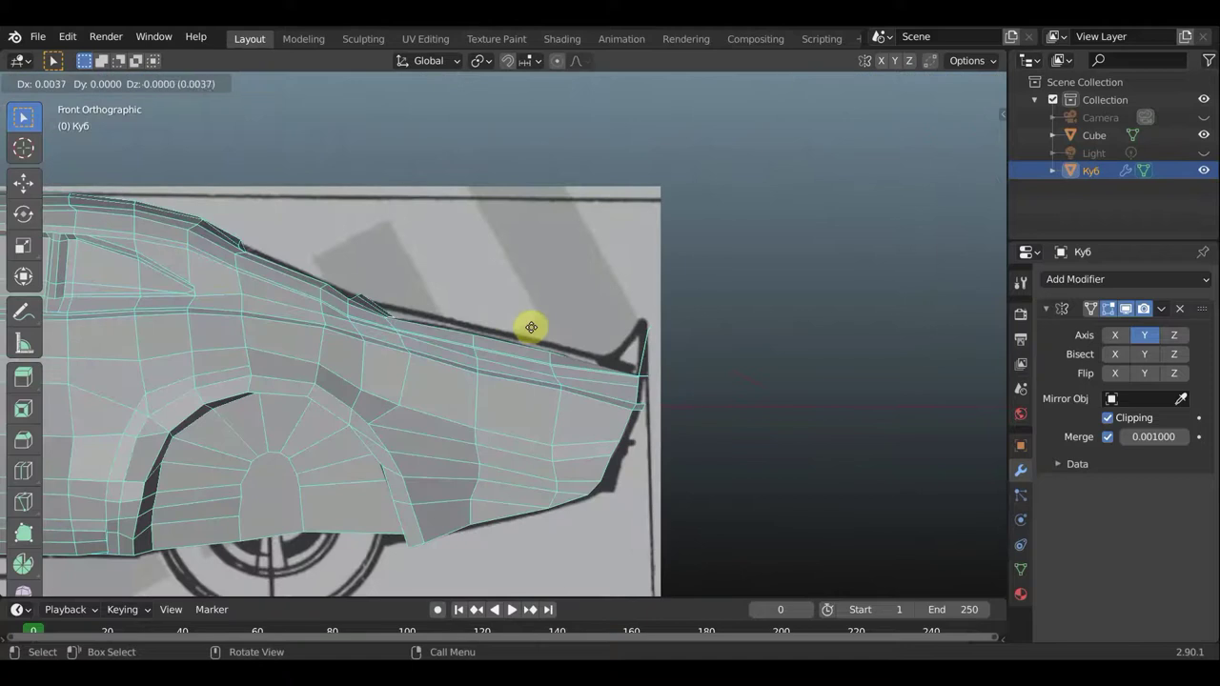
{"action": "left_click_drag", "start_coordinate": [508, 326], "coordinate": [583, 339]}
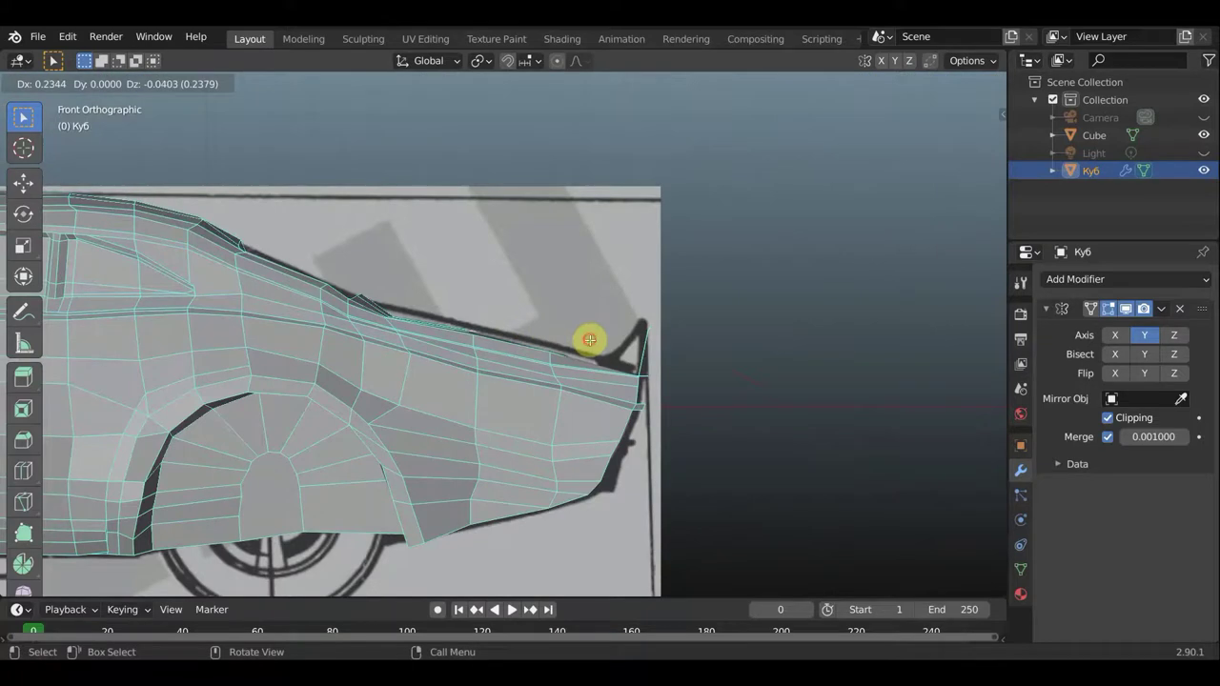
{"action": "left_click", "coordinate": [587, 340]}
{"action": "key", "text": "e"}
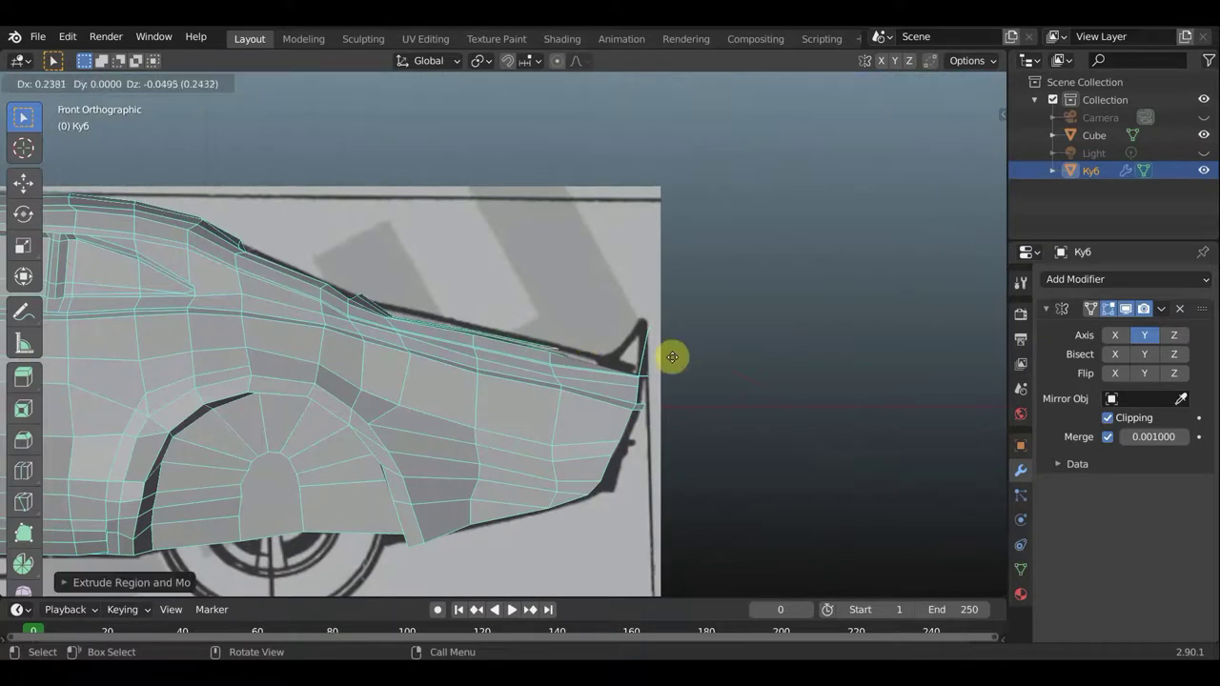
{"action": "left_click", "coordinate": [669, 357]}
{"action": "key", "text": "e"}
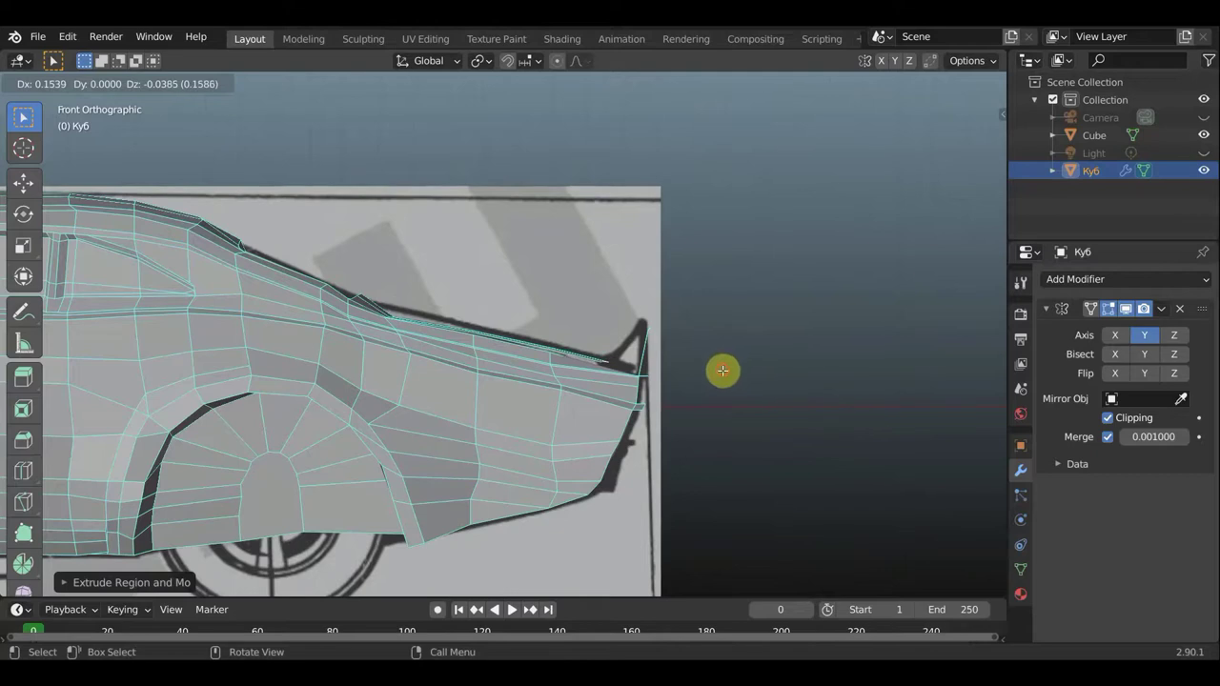
{"action": "left_click", "coordinate": [723, 370]}
{"action": "mouse_move", "coordinate": [716, 403]}
{"action": "middle_mouse_down"}
{"action": "mouse_move", "coordinate": [734, 444]}
{"action": "mouse_move", "coordinate": [722, 423]}
{"action": "mouse_move", "coordinate": [654, 423]}
{"action": "mouse_move", "coordinate": [808, 445]}
{"action": "mouse_move", "coordinate": [716, 430]}
{"action": "mouse_move", "coordinate": [795, 468]}
{"action": "middle_mouse_up"}
{"action": "scroll", "coordinate": [689, 428], "scroll_direction": "up", "scroll_amount": 3}
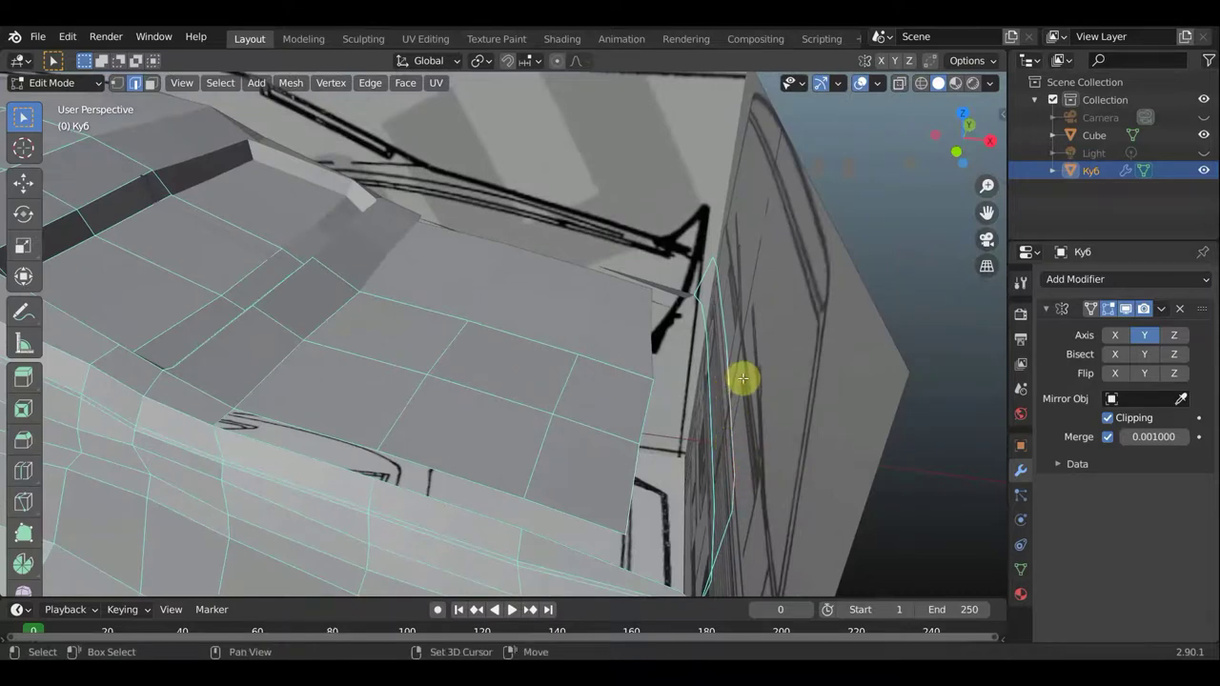
Move the selected rear vertices outward and check the new rear geometry
{"action": "middle_click_drag", "start_coordinate": [752, 395], "coordinate": [753, 357]}
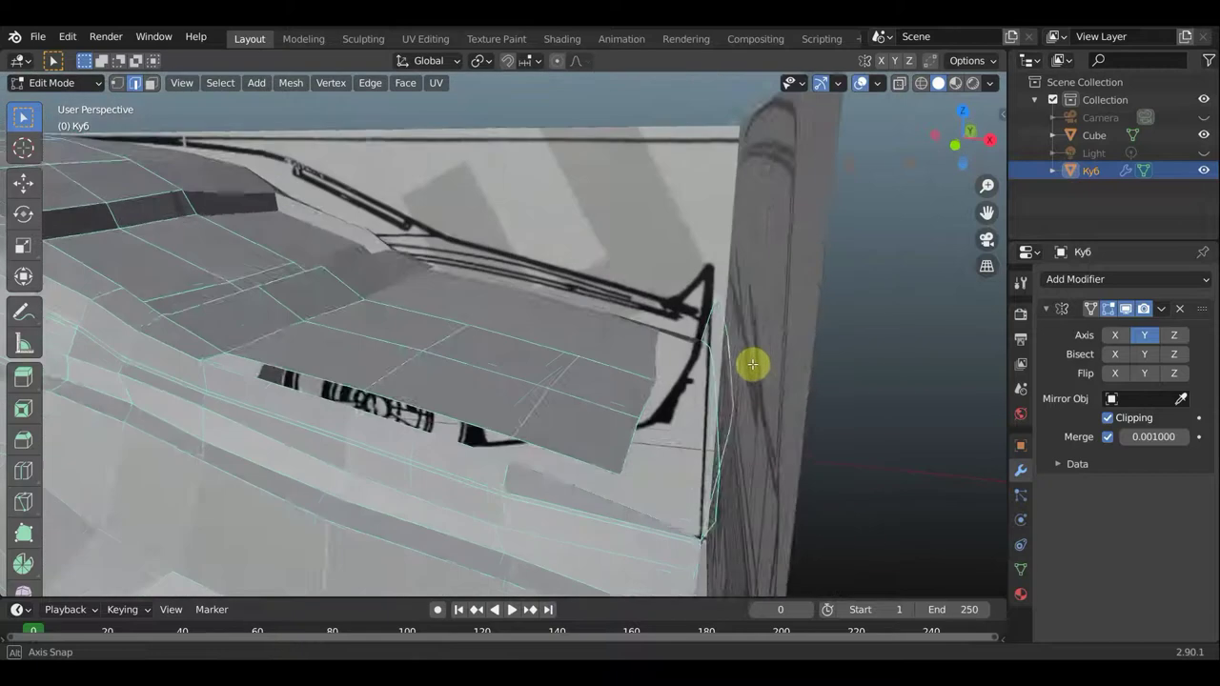
{"action": "key", "text": "g"}
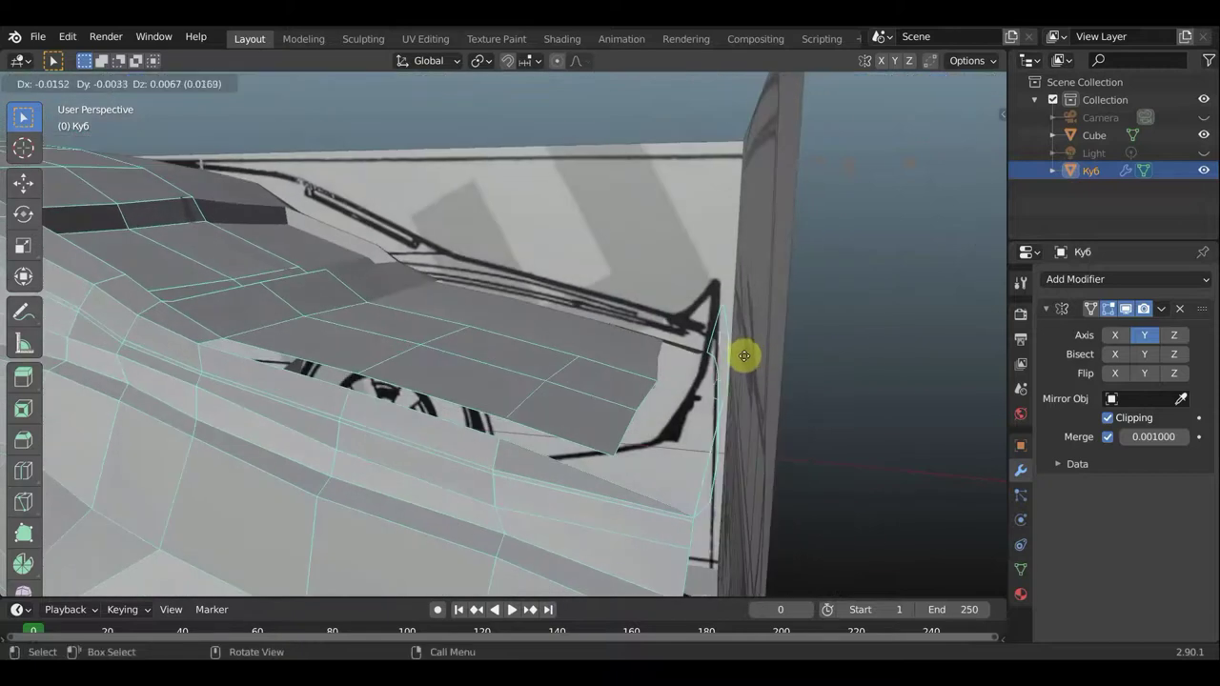
{"action": "left_click", "coordinate": [736, 355]}
{"action": "mouse_move", "coordinate": [749, 367]}
{"action": "middle_mouse_down"}
{"action": "mouse_move", "coordinate": [759, 403]}
{"action": "mouse_move", "coordinate": [797, 417]}
{"action": "mouse_move", "coordinate": [768, 422]}
{"action": "middle_mouse_up"}
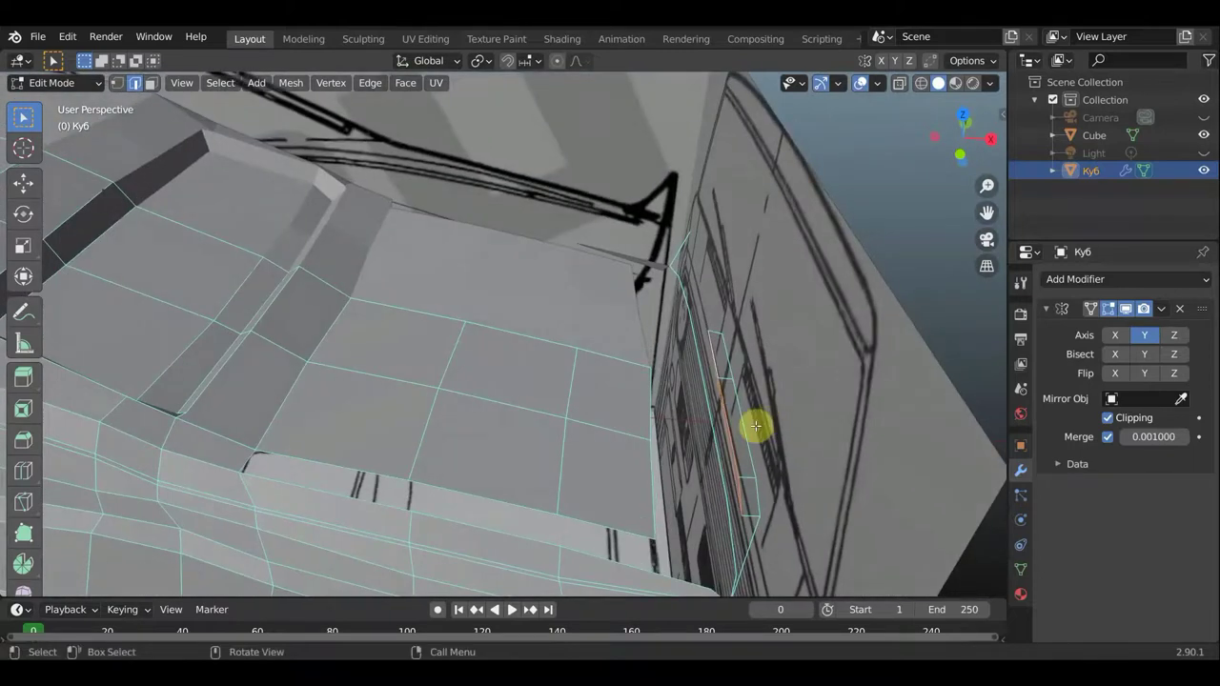
{"action": "key", "text": "ctrl"}
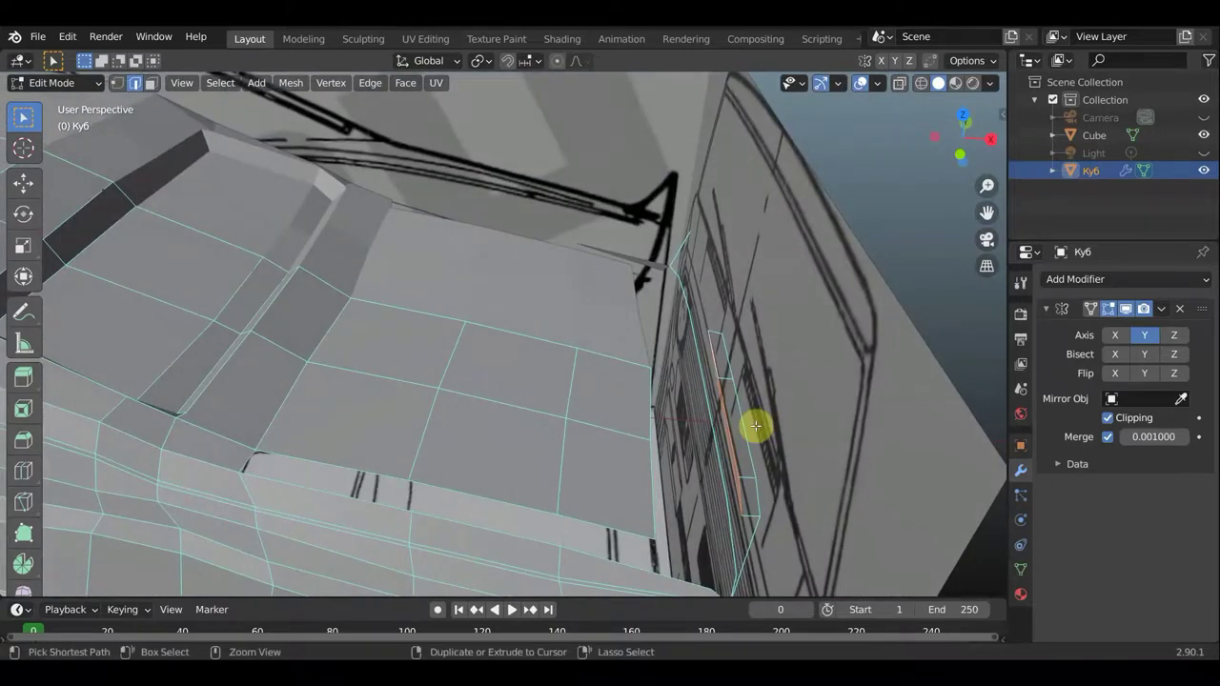
{"action": "mouse_move", "coordinate": [770, 408]}
{"action": "middle_mouse_down"}
{"action": "mouse_move", "coordinate": [749, 381]}
{"action": "mouse_move", "coordinate": [767, 427]}
{"action": "middle_mouse_up"}
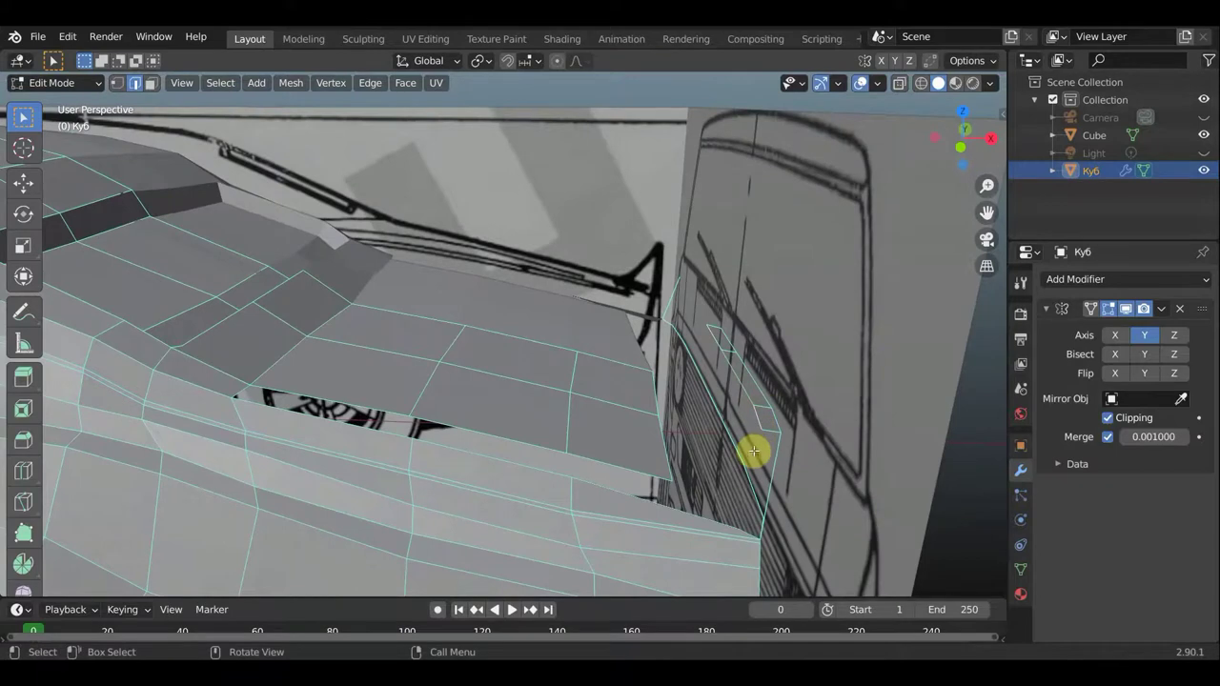
{"action": "middle_click_drag", "start_coordinate": [749, 459], "coordinate": [773, 468]}
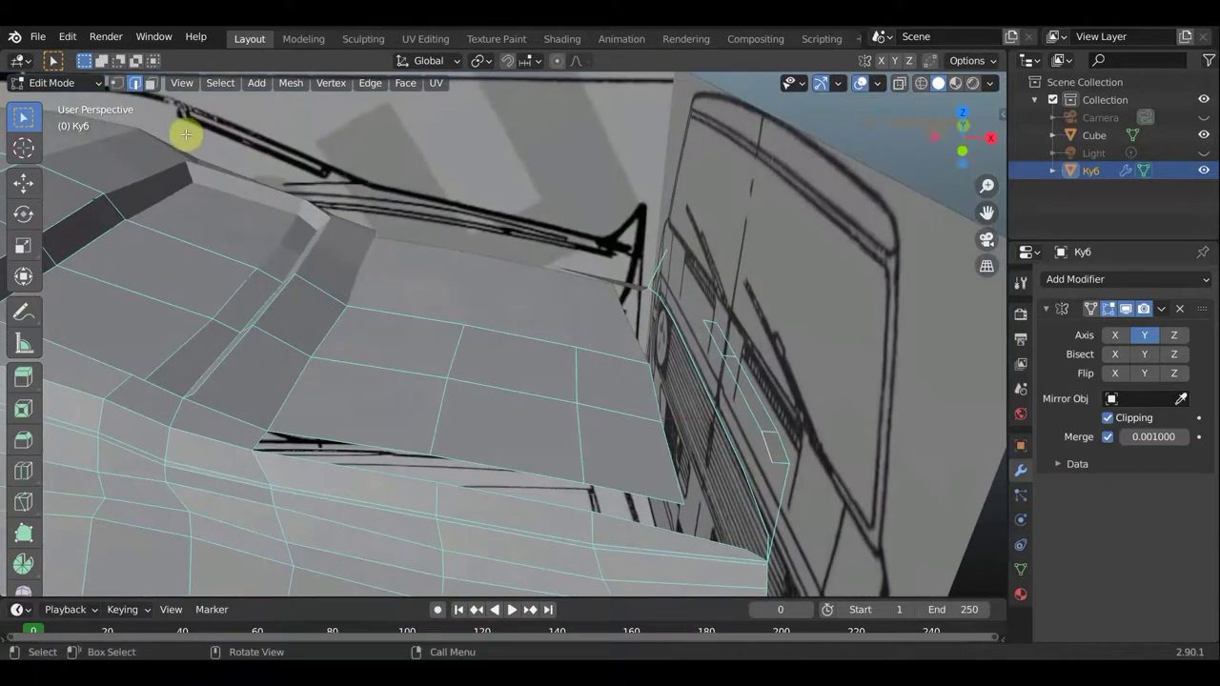
In vertex select mode, extend and shift vertices to trace the rear panel outline
{"action": "left_click", "coordinate": [121, 85]}
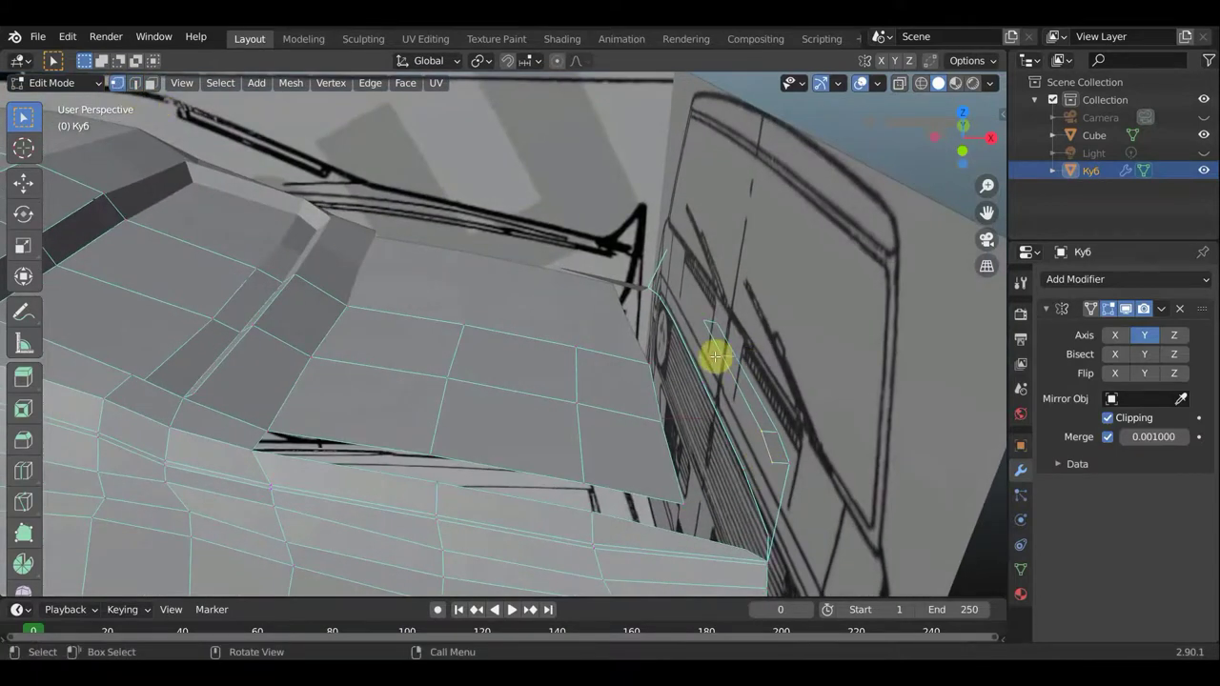
{"action": "middle_click_drag", "start_coordinate": [716, 368], "coordinate": [776, 430]}
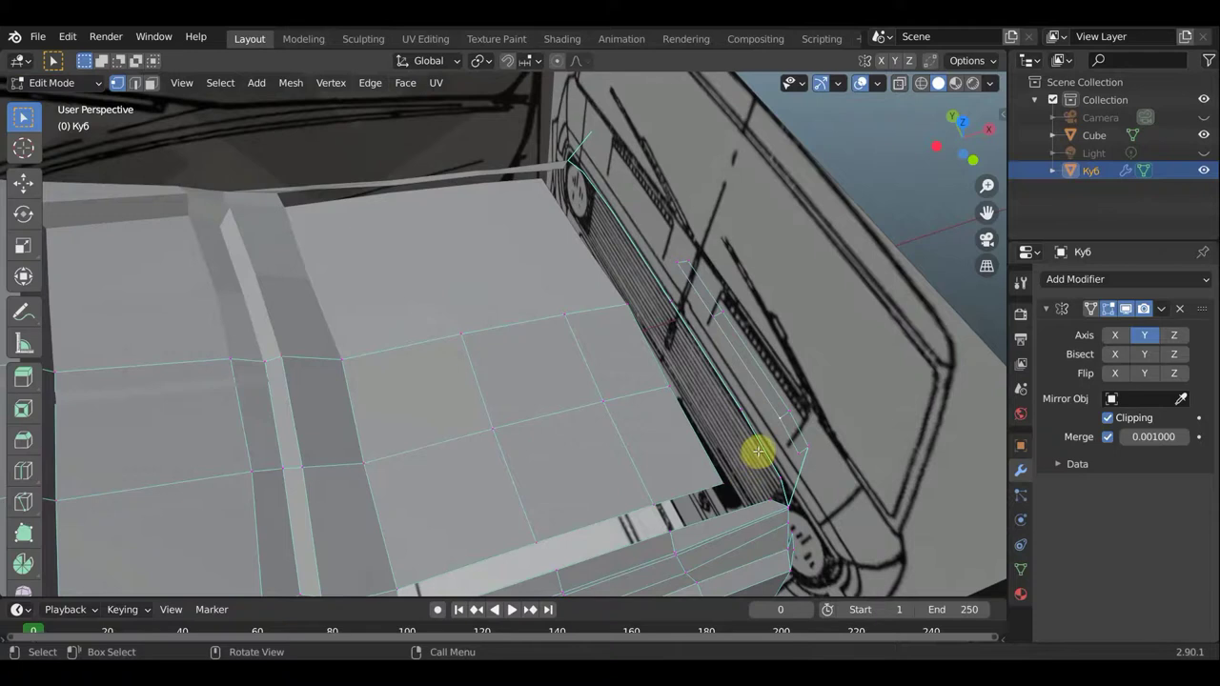
{"action": "key", "text": "g"}
{"action": "left_click", "coordinate": [728, 495]}
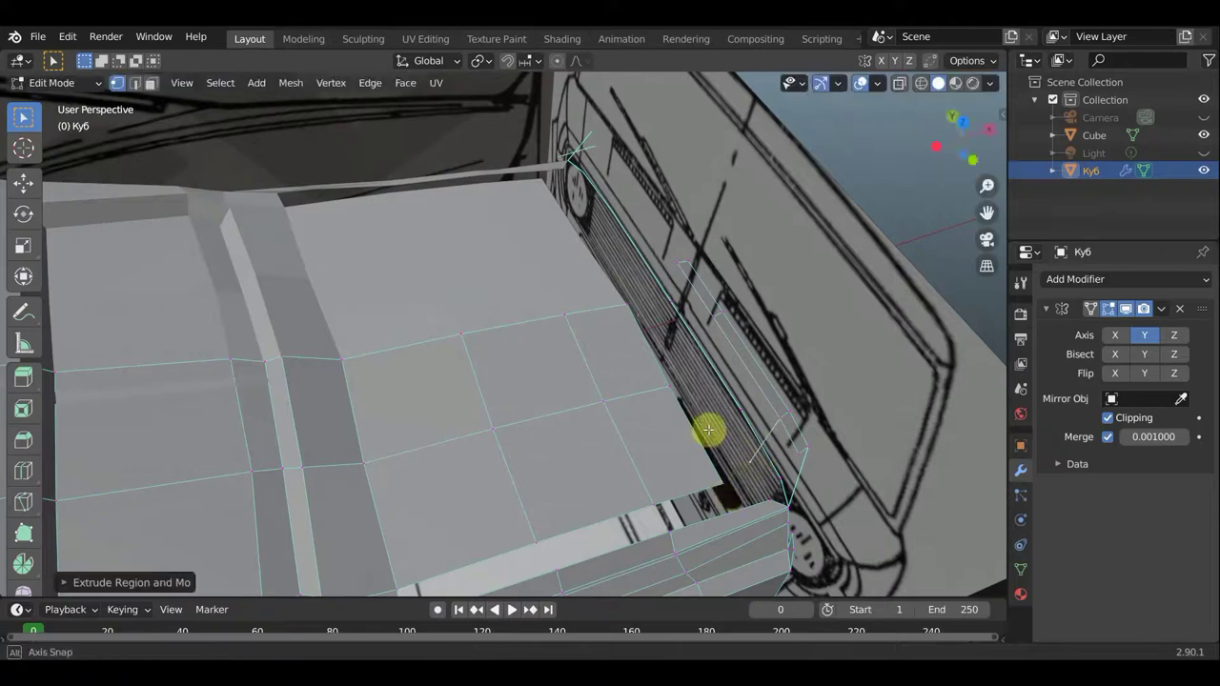
{"action": "mouse_move", "coordinate": [708, 428]}
{"action": "middle_mouse_down"}
{"action": "mouse_move", "coordinate": [670, 357]}
{"action": "mouse_move", "coordinate": [724, 395]}
{"action": "mouse_move", "coordinate": [719, 403]}
{"action": "mouse_move", "coordinate": [717, 391]}
{"action": "middle_mouse_up"}
{"action": "key", "text": "g"}
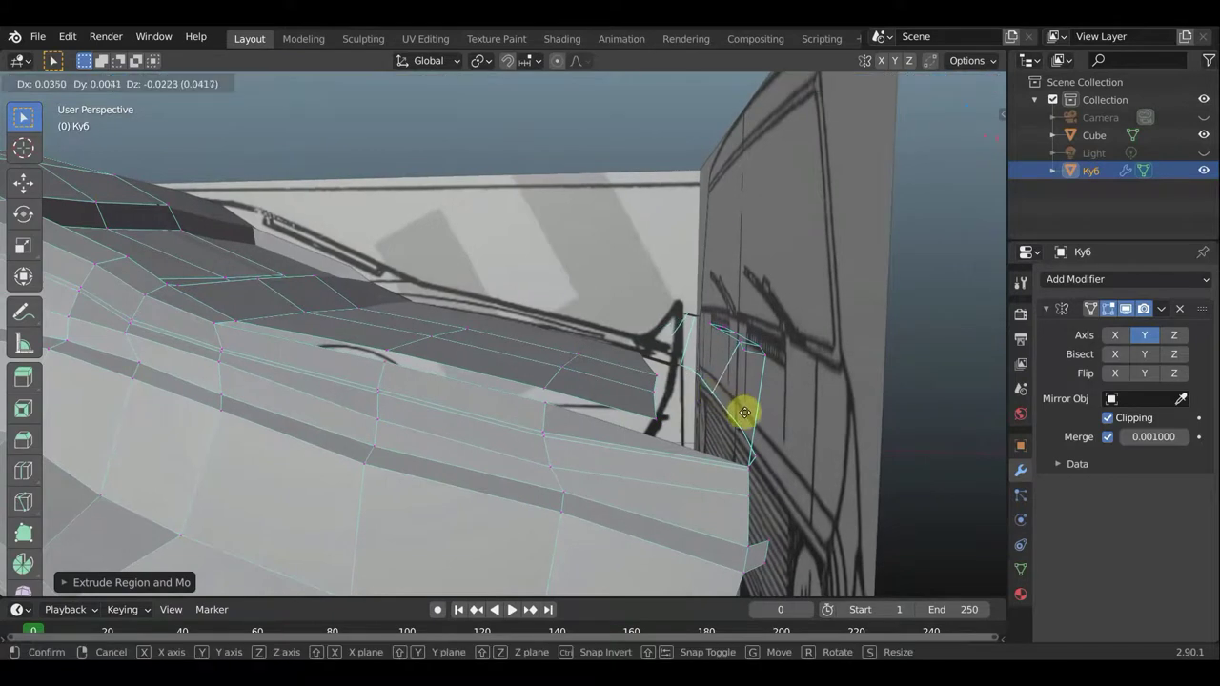
{"action": "left_click", "coordinate": [745, 413]}
{"action": "mouse_move", "coordinate": [715, 416]}
{"action": "middle_mouse_down"}
{"action": "mouse_move", "coordinate": [727, 428]}
{"action": "mouse_move", "coordinate": [700, 444]}
{"action": "mouse_move", "coordinate": [705, 463]}
{"action": "mouse_move", "coordinate": [678, 471]}
{"action": "middle_mouse_up"}
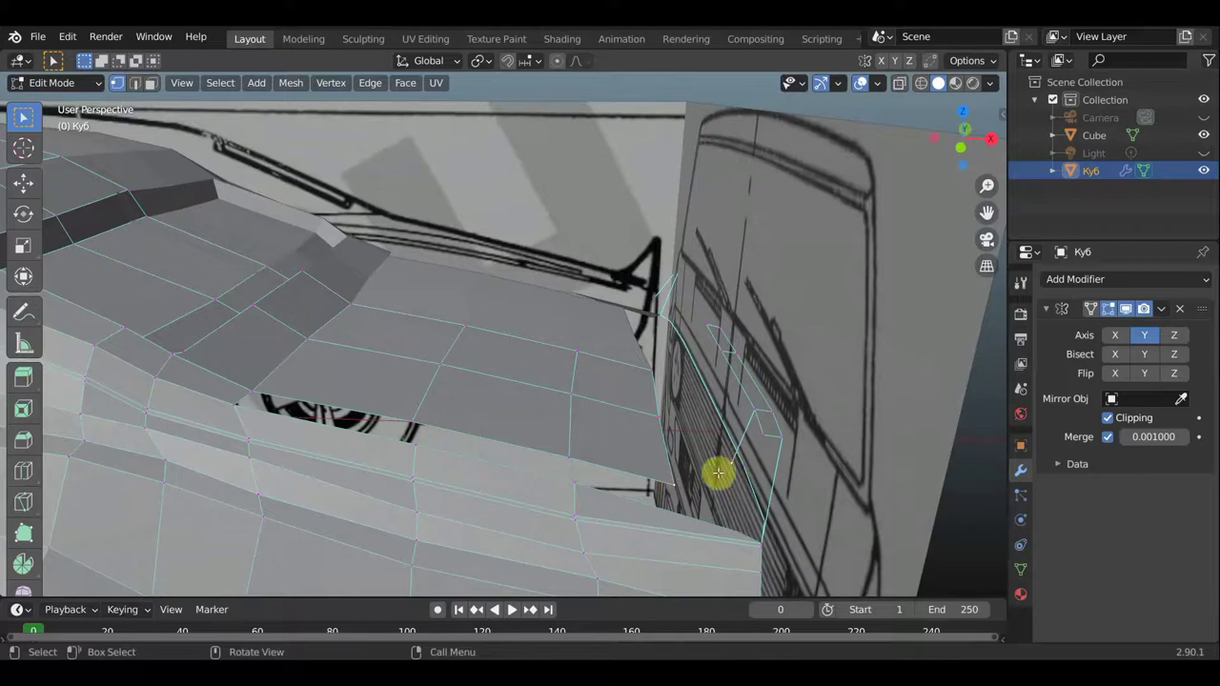
Merge the selected rear-panel vertex pair at center
{"action": "key", "text": "m"}
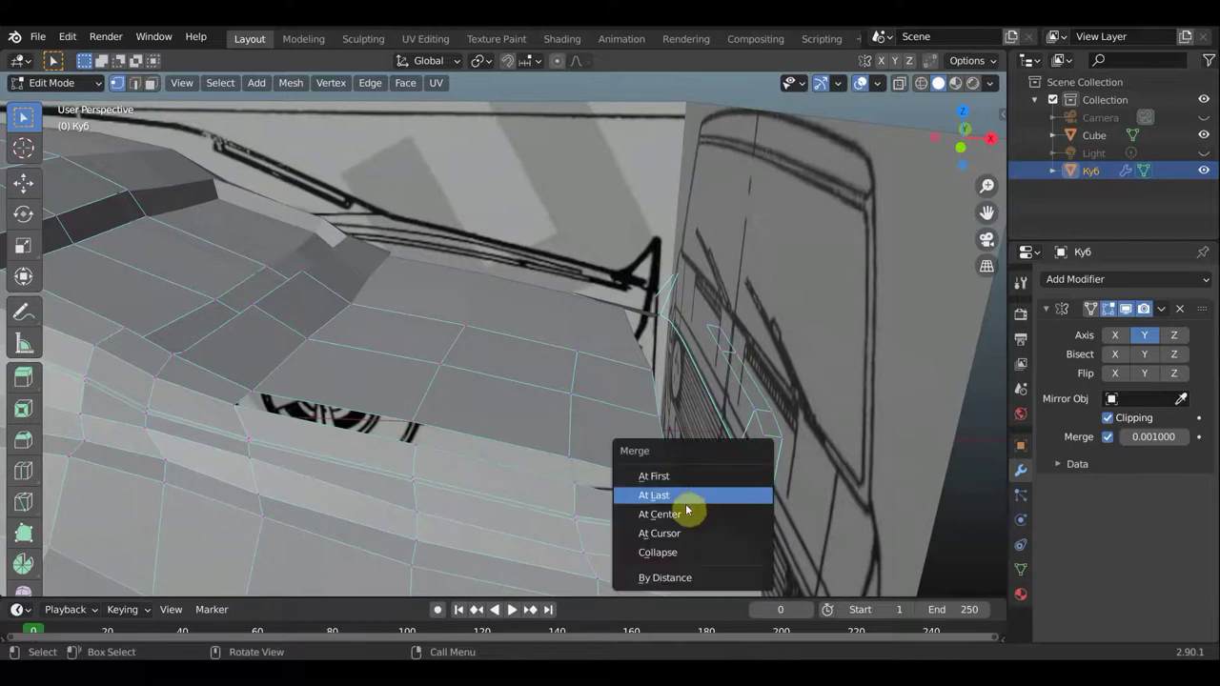
{"action": "left_click", "coordinate": [692, 511]}
{"action": "middle_click_drag", "start_coordinate": [730, 464], "coordinate": [730, 409]}
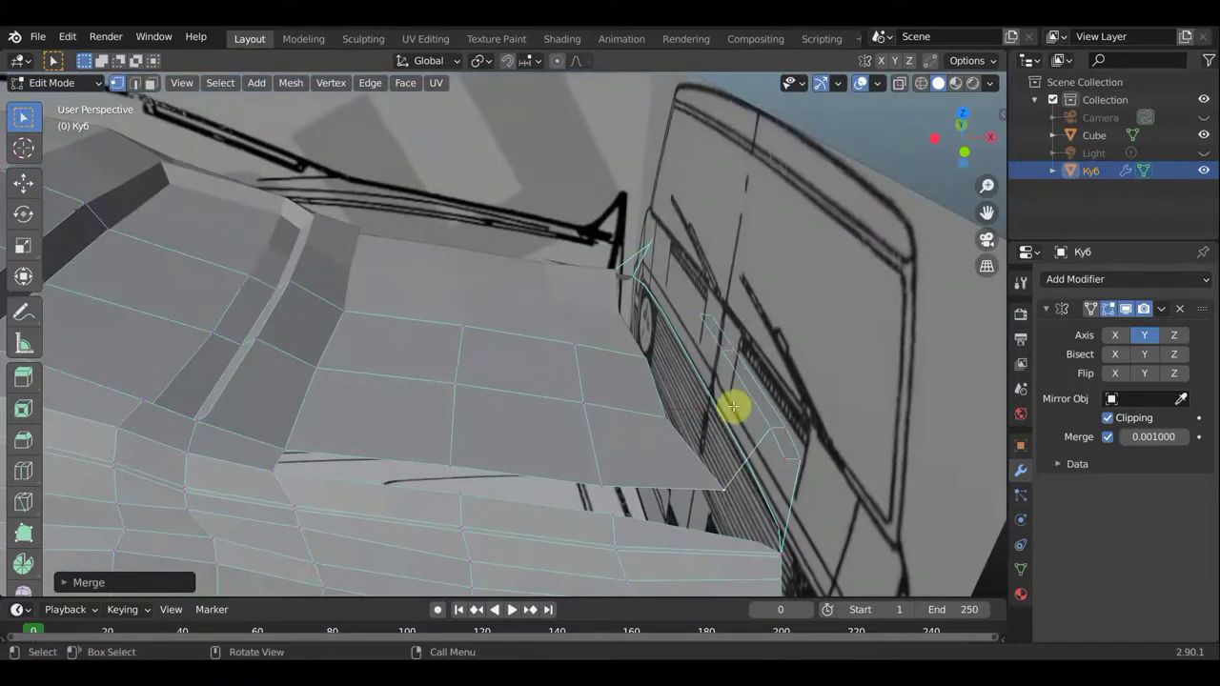
{"action": "middle_click_drag", "start_coordinate": [721, 355], "coordinate": [759, 416]}
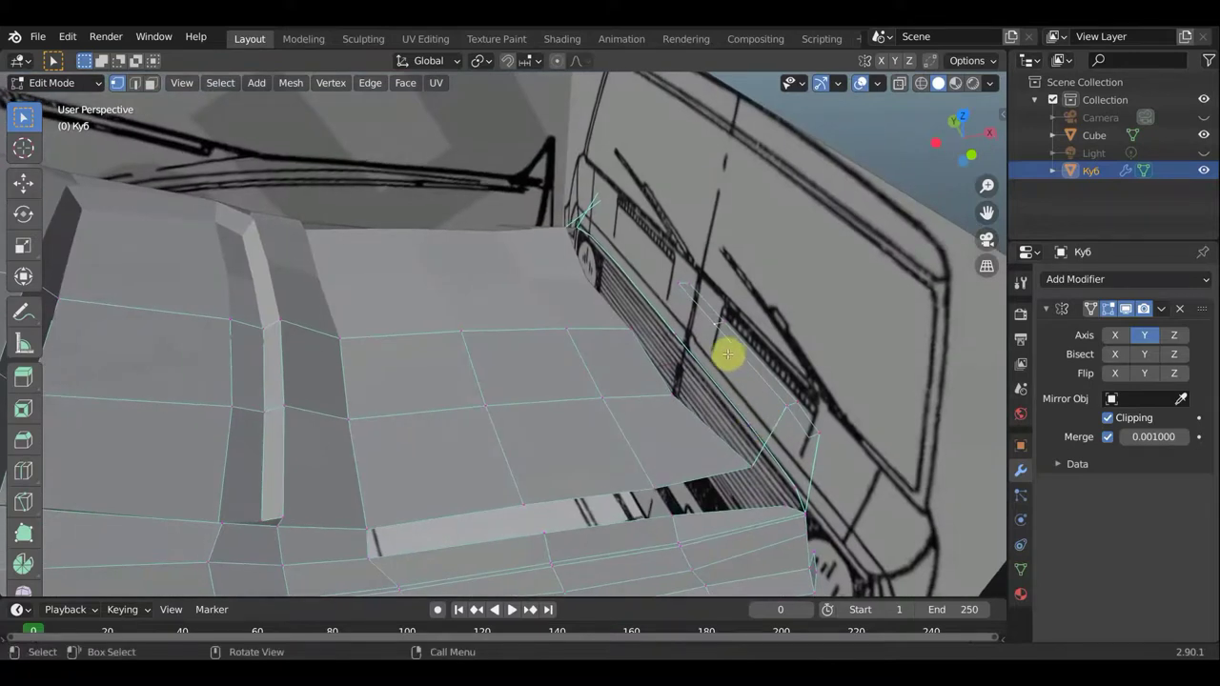
Bring another vertex onto its neighbour, merge them at center, then select a window top-edge vertex
{"action": "key", "text": "g"}
{"action": "left_click", "coordinate": [694, 395]}
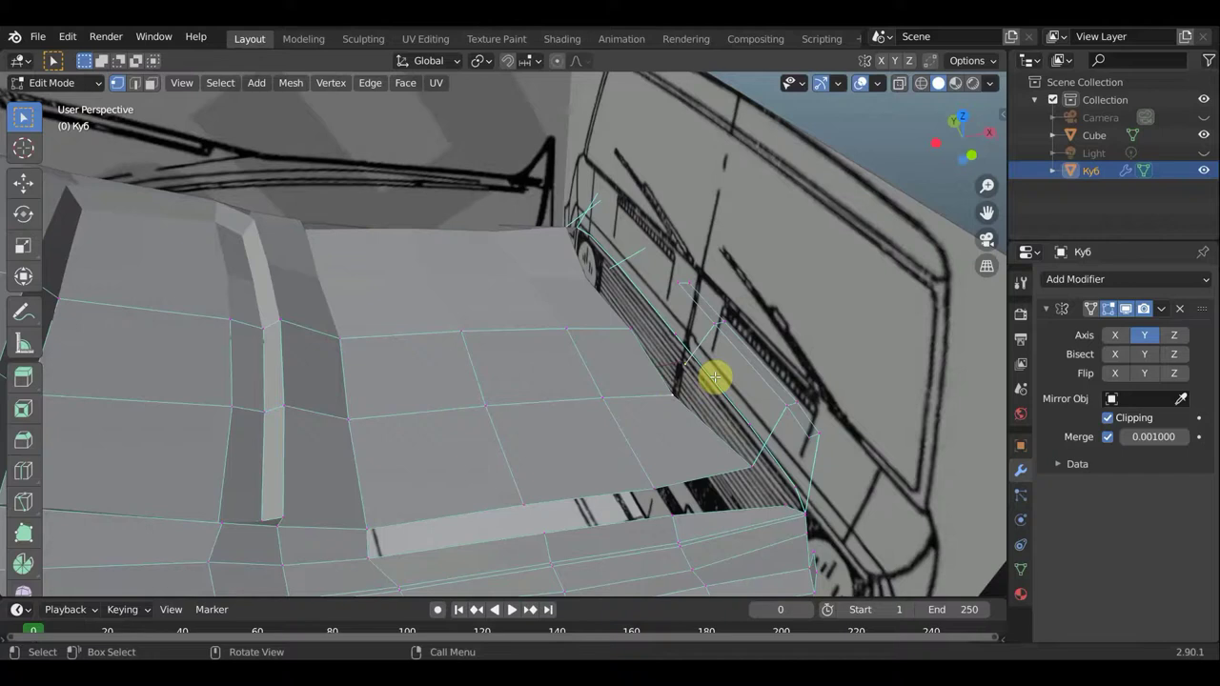
{"action": "key", "text": "m"}
{"action": "left_click", "coordinate": [717, 379]}
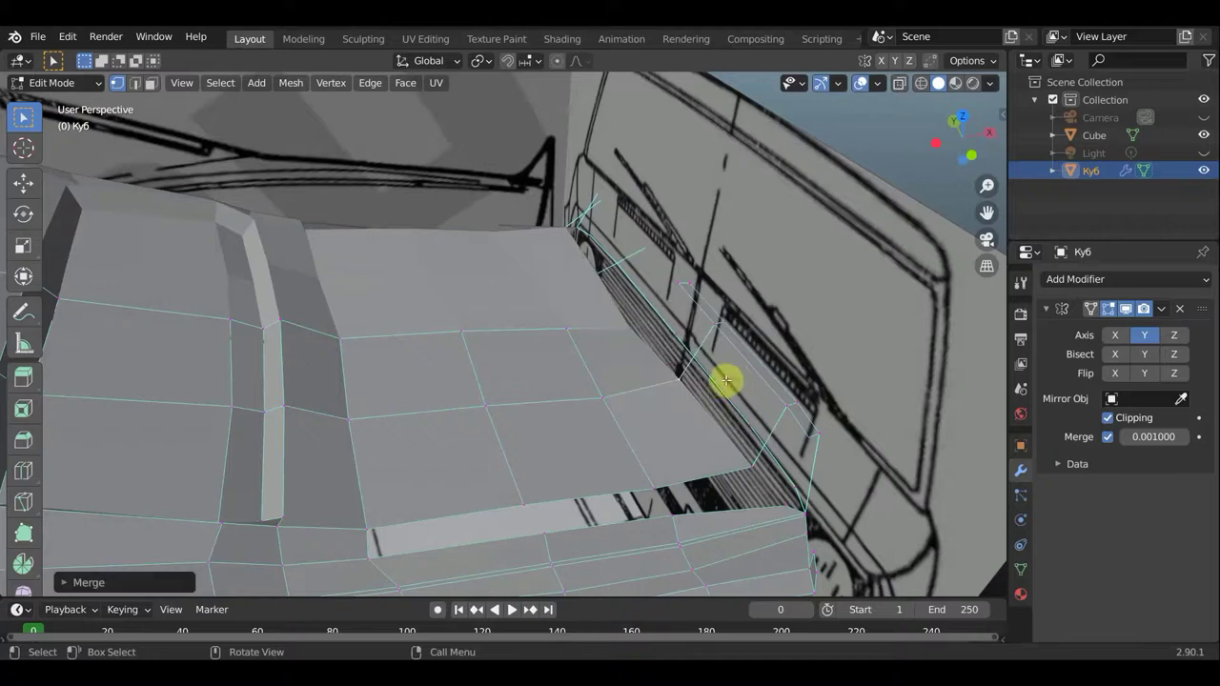
{"action": "mouse_move", "coordinate": [727, 380]}
{"action": "middle_mouse_down"}
{"action": "mouse_move", "coordinate": [756, 390]}
{"action": "mouse_move", "coordinate": [749, 362]}
{"action": "middle_mouse_up"}
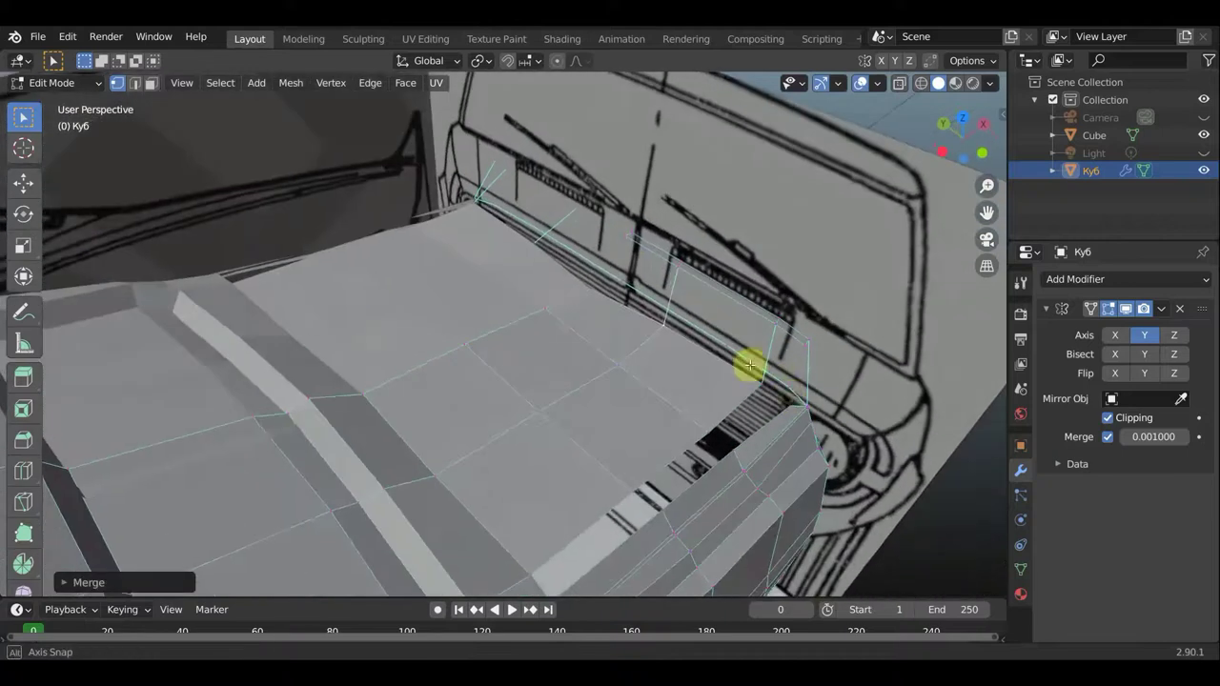
{"action": "left_click", "coordinate": [623, 241]}
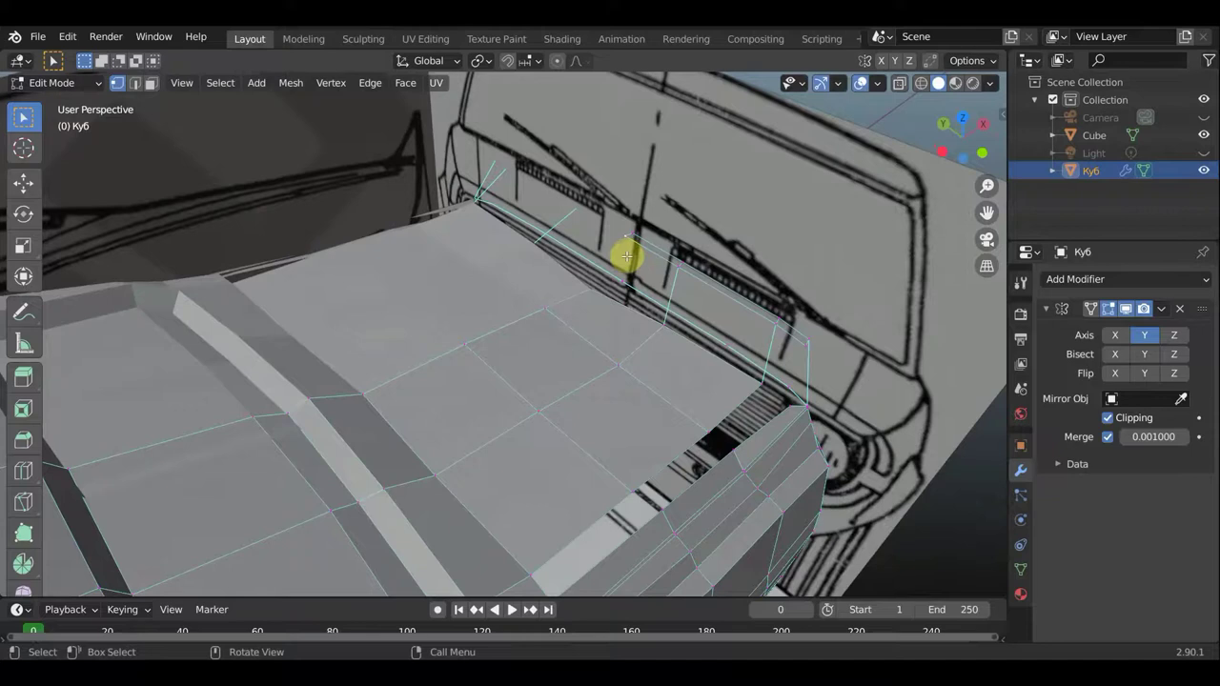
Move the selected vertex onto the panel and window outline
{"action": "mouse_move", "coordinate": [641, 277]}
{"action": "middle_mouse_down"}
{"action": "mouse_move", "coordinate": [585, 327]}
{"action": "mouse_move", "coordinate": [625, 291]}
{"action": "middle_mouse_up"}
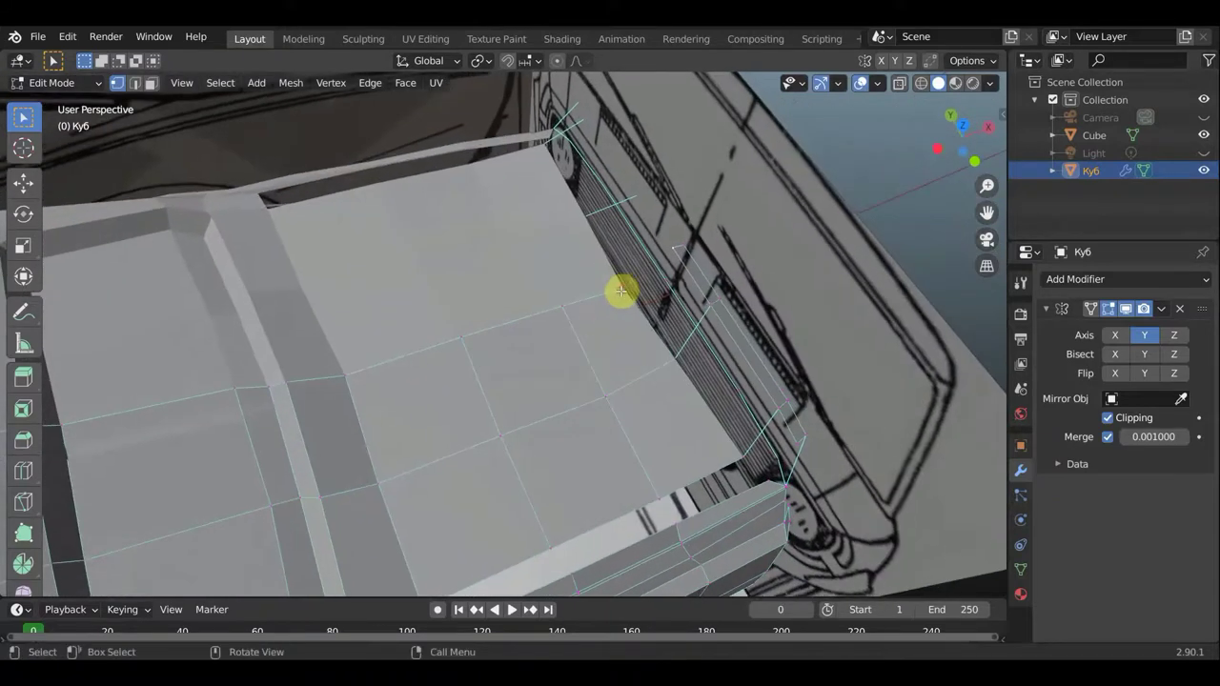
{"action": "key", "text": "g"}
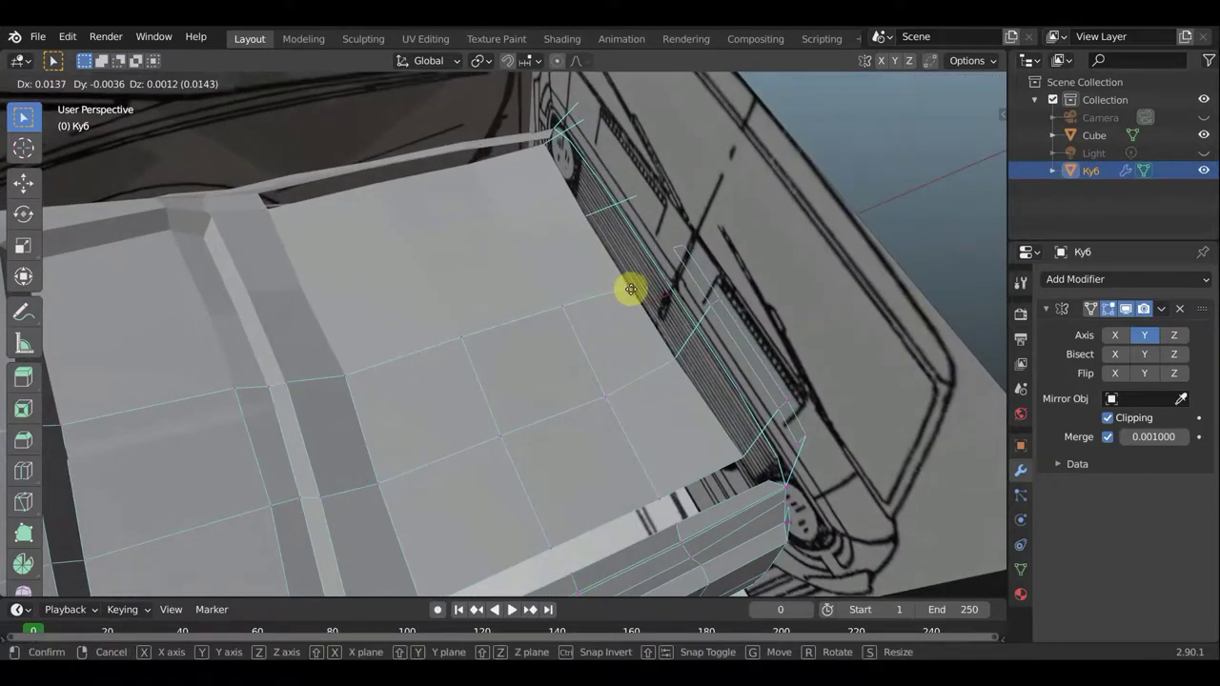
{"action": "left_click", "coordinate": [632, 288]}
{"action": "middle_click_drag", "start_coordinate": [656, 286], "coordinate": [765, 243]}
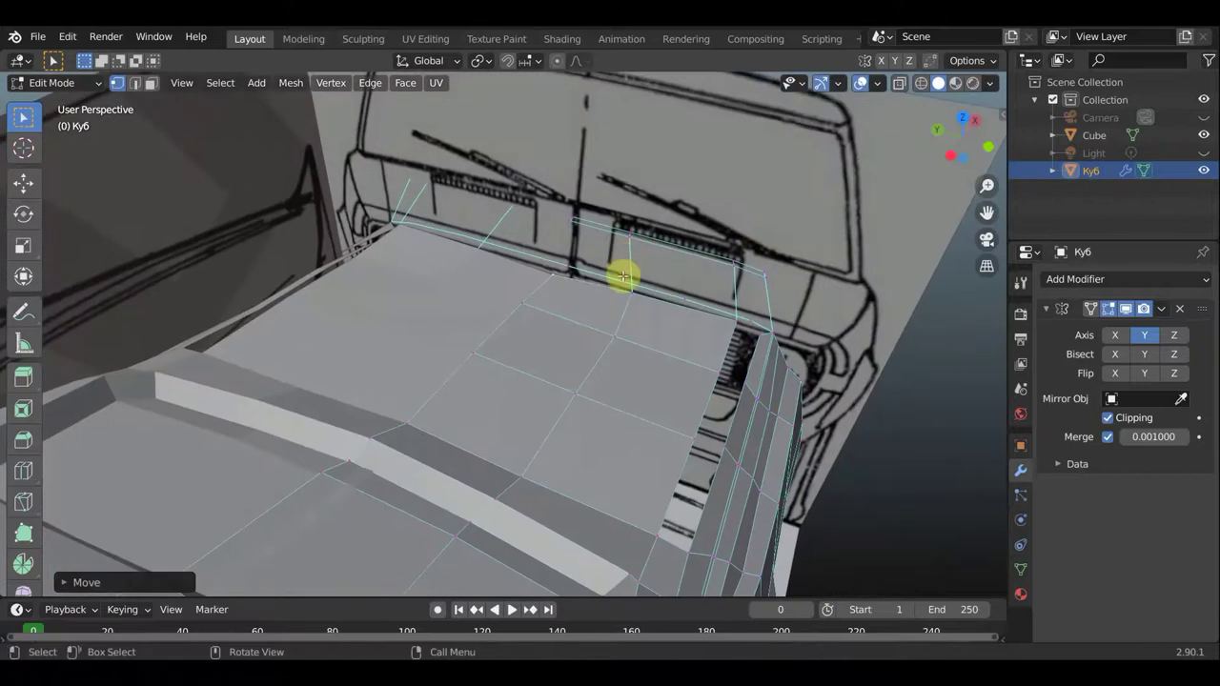
Fill new faces near the window top and at the hood's rear corner
{"action": "left_click", "coordinate": [574, 226], "text": "shift"}
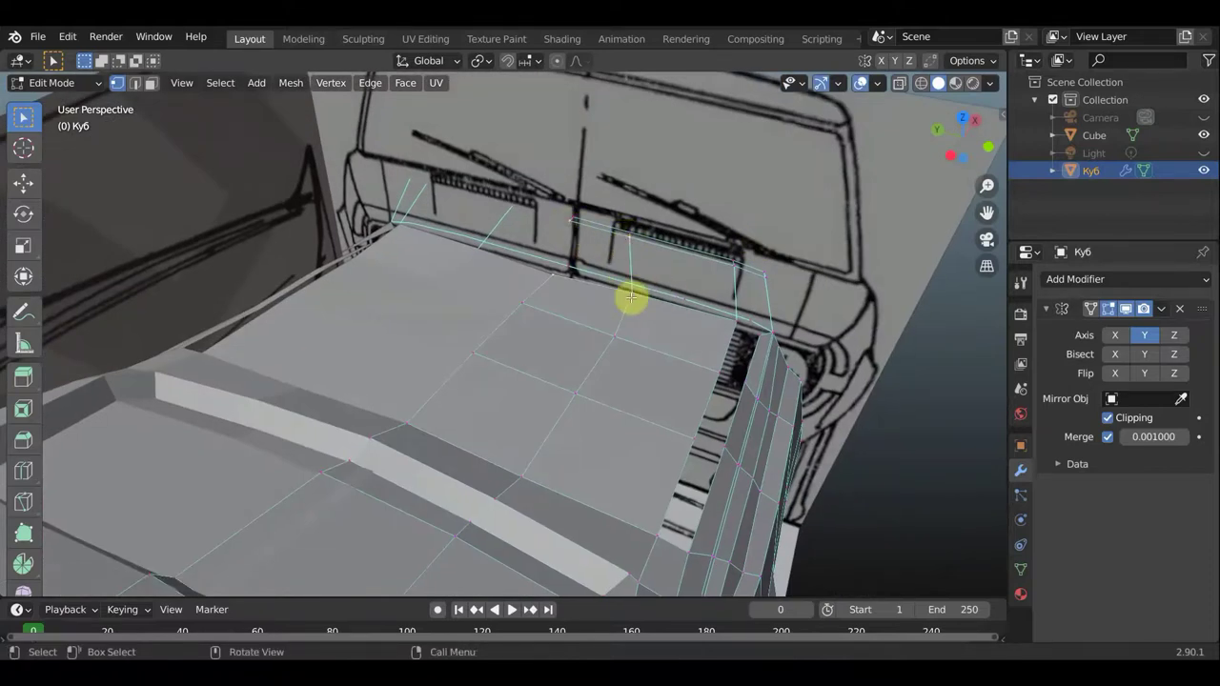
{"action": "key", "text": "f"}
{"action": "middle_click_drag", "start_coordinate": [629, 295], "coordinate": [662, 343]}
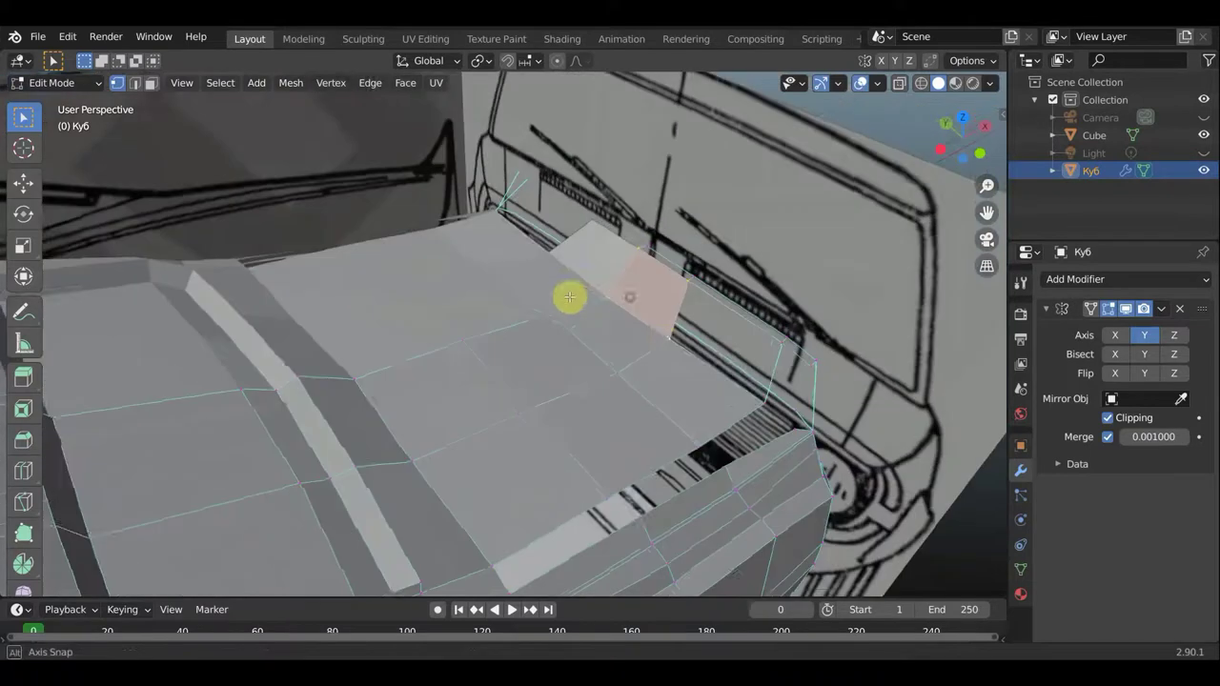
{"action": "left_click", "coordinate": [694, 281], "text": "shift"}
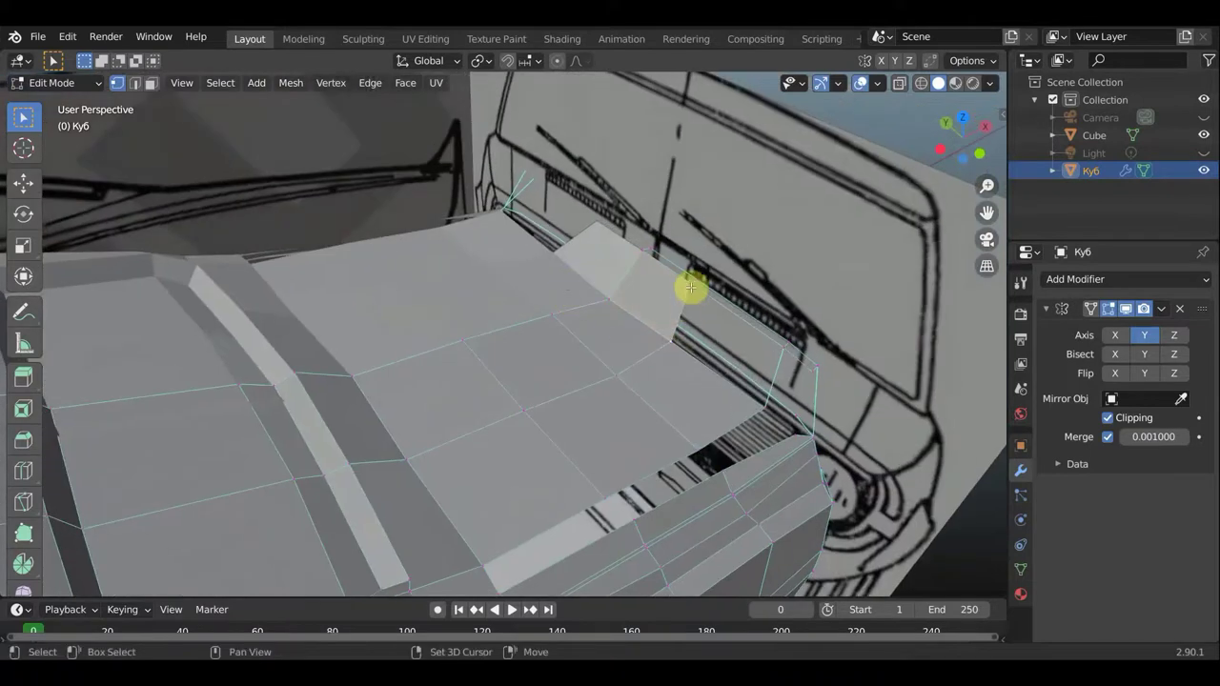
{"action": "left_click", "coordinate": [782, 352], "text": "shift"}
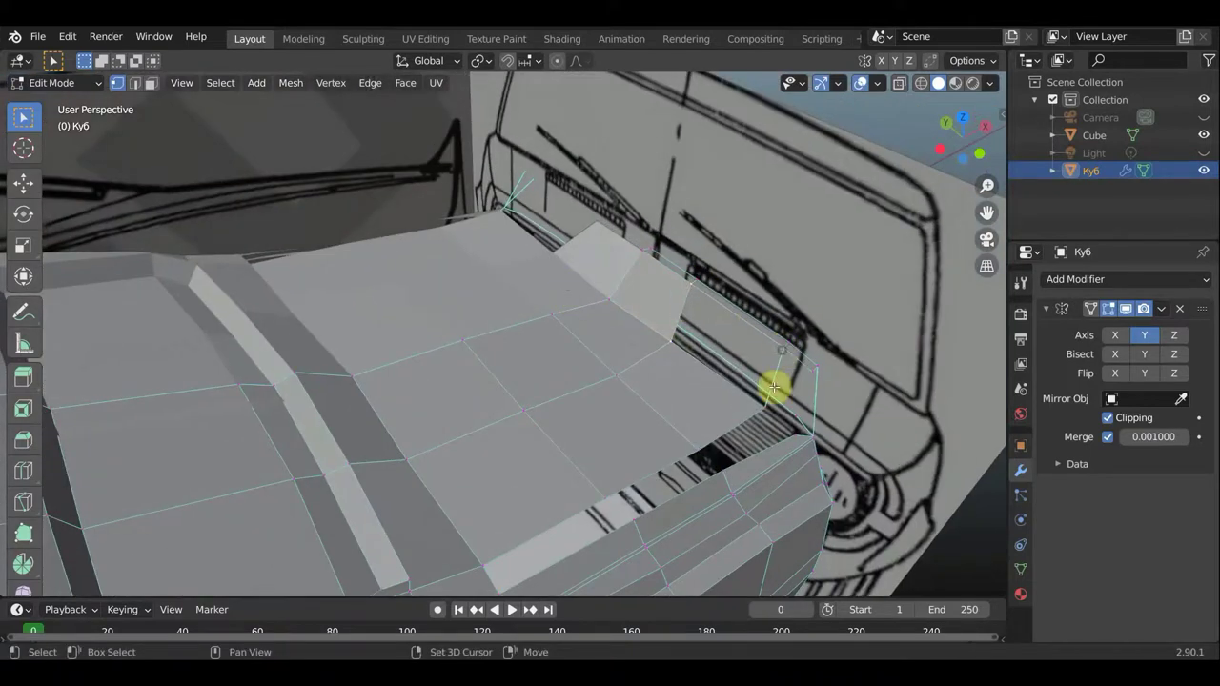
{"action": "key", "text": "f"}
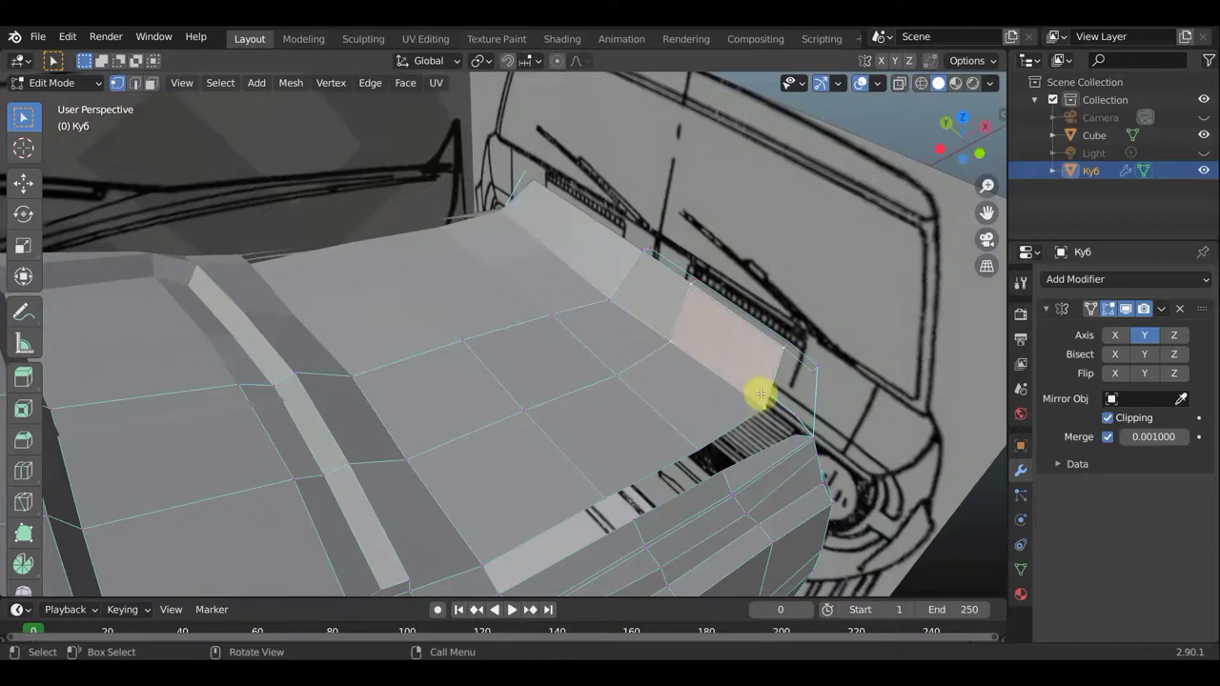
{"action": "mouse_move", "coordinate": [762, 395]}
{"action": "middle_mouse_down"}
{"action": "mouse_move", "coordinate": [643, 322]}
{"action": "mouse_move", "coordinate": [678, 396]}
{"action": "middle_mouse_up"}
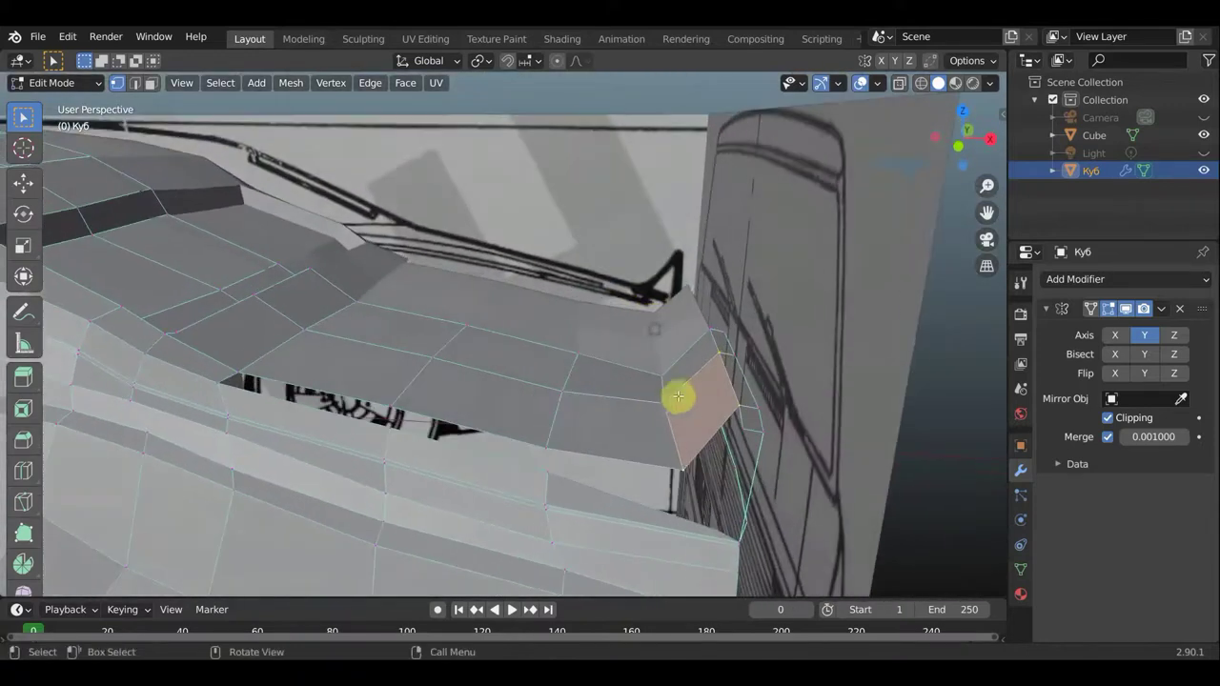
Nudge a vertex of the new corner face about 0.006 X, −0.005 Z to fit
{"action": "left_click", "coordinate": [661, 399]}
{"action": "key", "text": "g"}
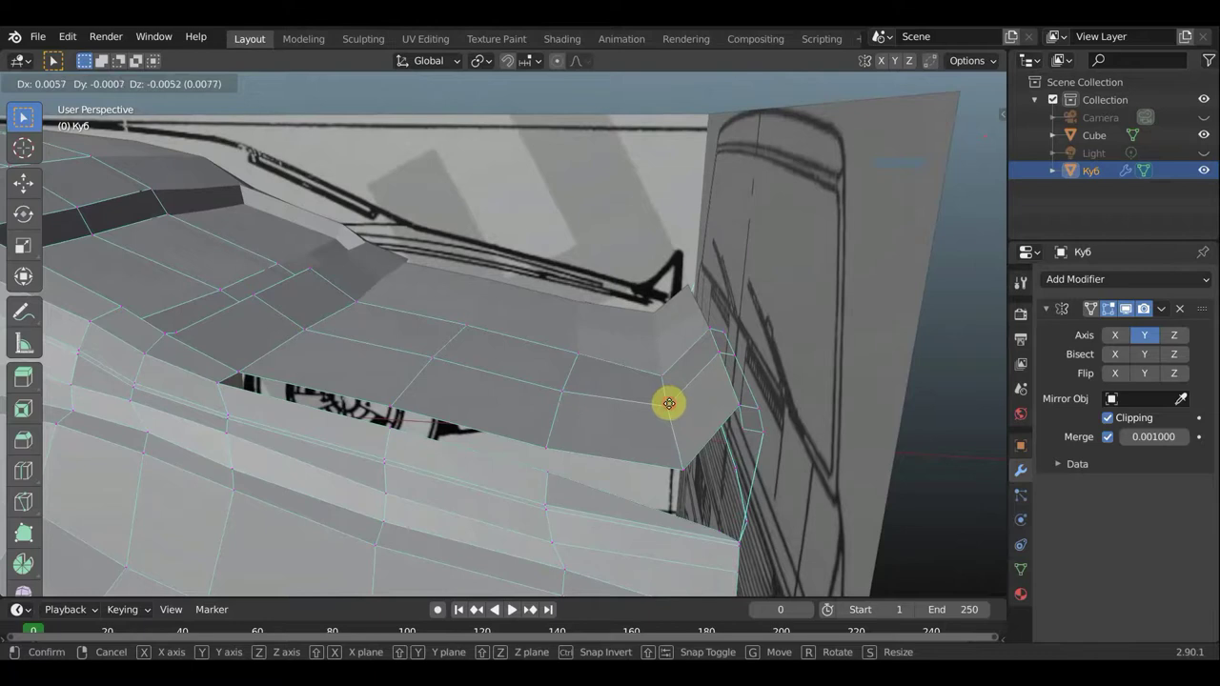
{"action": "left_click", "coordinate": [669, 405]}
{"action": "mouse_move", "coordinate": [754, 430]}
{"action": "middle_mouse_down"}
{"action": "mouse_move", "coordinate": [817, 428]}
{"action": "mouse_move", "coordinate": [834, 402]}
{"action": "mouse_move", "coordinate": [765, 397]}
{"action": "mouse_move", "coordinate": [841, 490]}
{"action": "mouse_move", "coordinate": [771, 480]}
{"action": "mouse_move", "coordinate": [817, 442]}
{"action": "mouse_move", "coordinate": [858, 430]}
{"action": "mouse_move", "coordinate": [842, 428]}
{"action": "middle_mouse_up"}
{"action": "middle_click_drag", "start_coordinate": [743, 468], "coordinate": [699, 506]}
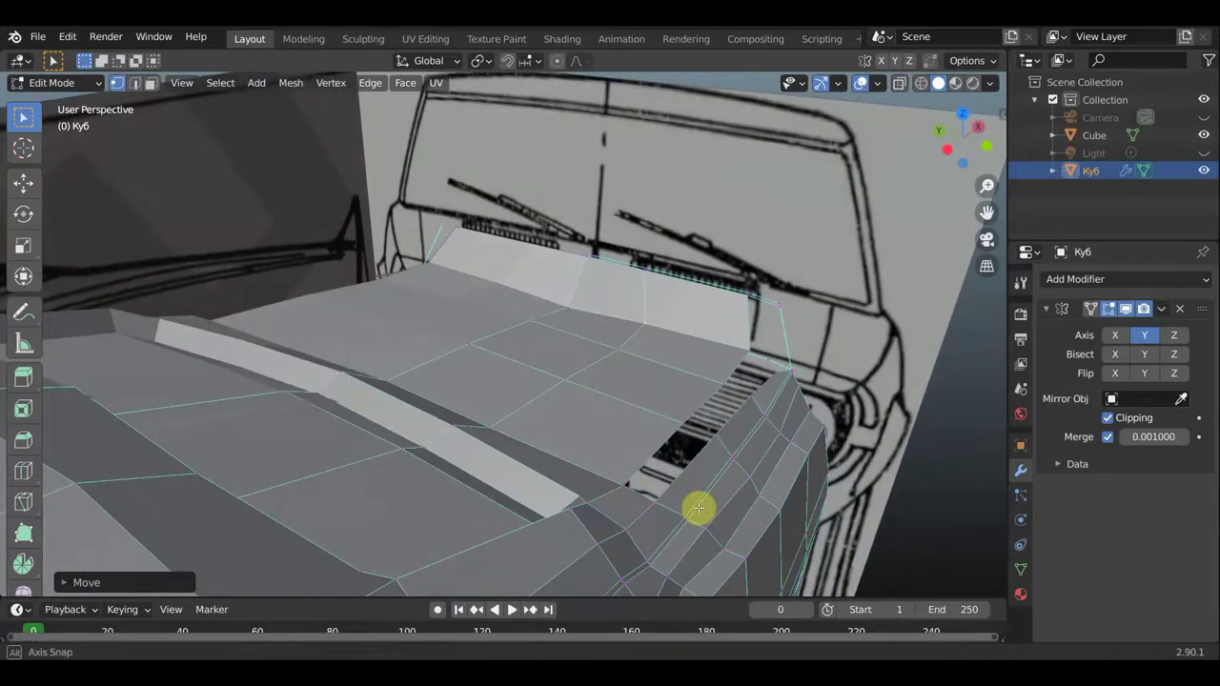
Fill the open hole along the hood's side edge with a new face
{"action": "left_click", "coordinate": [648, 499]}
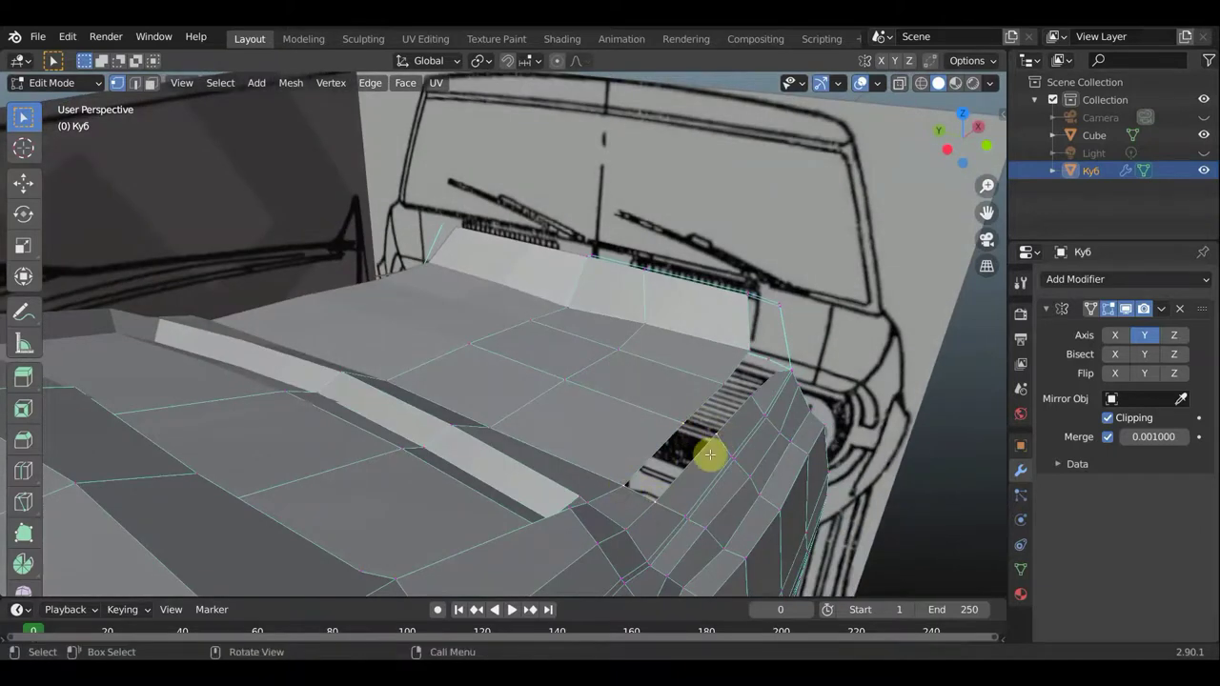
{"action": "left_click", "coordinate": [710, 455], "text": "ctrl+alt"}
{"action": "middle_click_drag", "start_coordinate": [721, 444], "coordinate": [688, 472]}
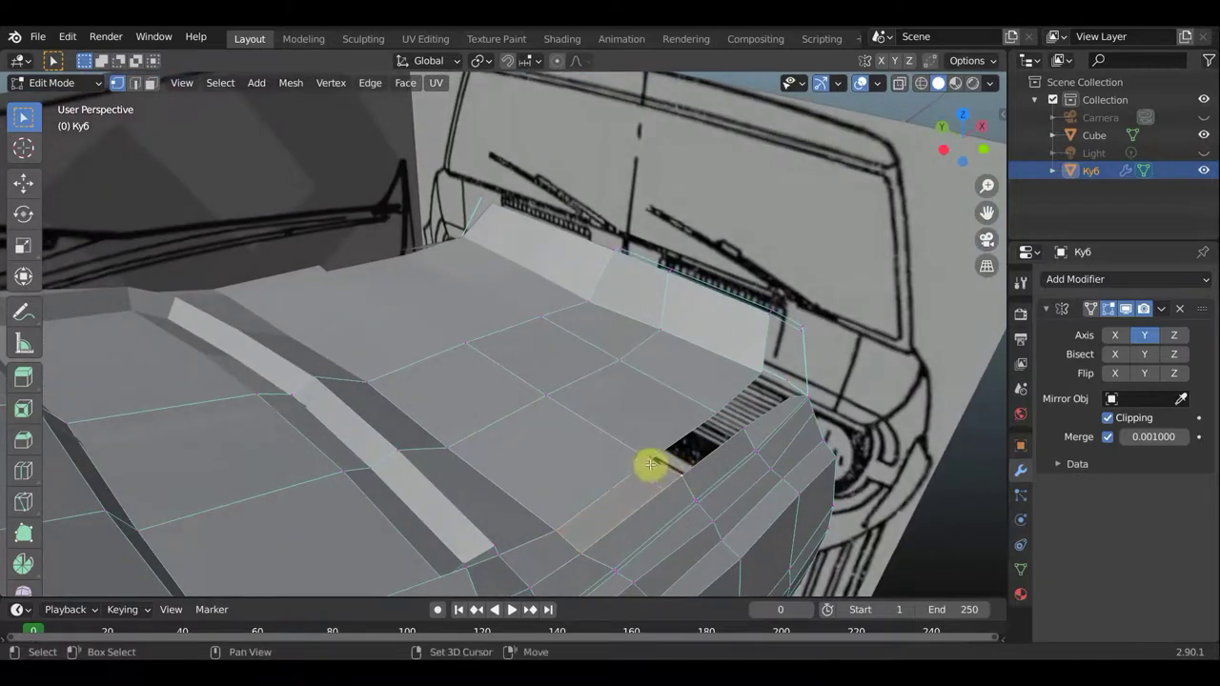
{"action": "left_click", "coordinate": [662, 457], "text": "shift"}
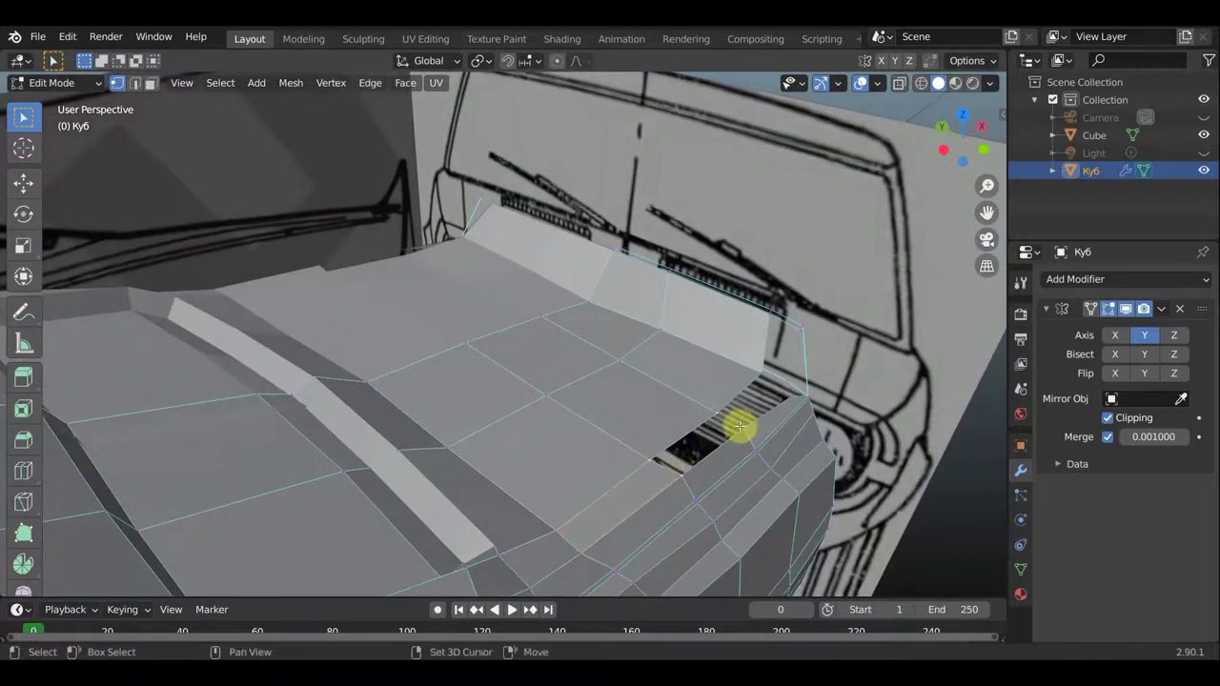
{"action": "key", "text": "f"}
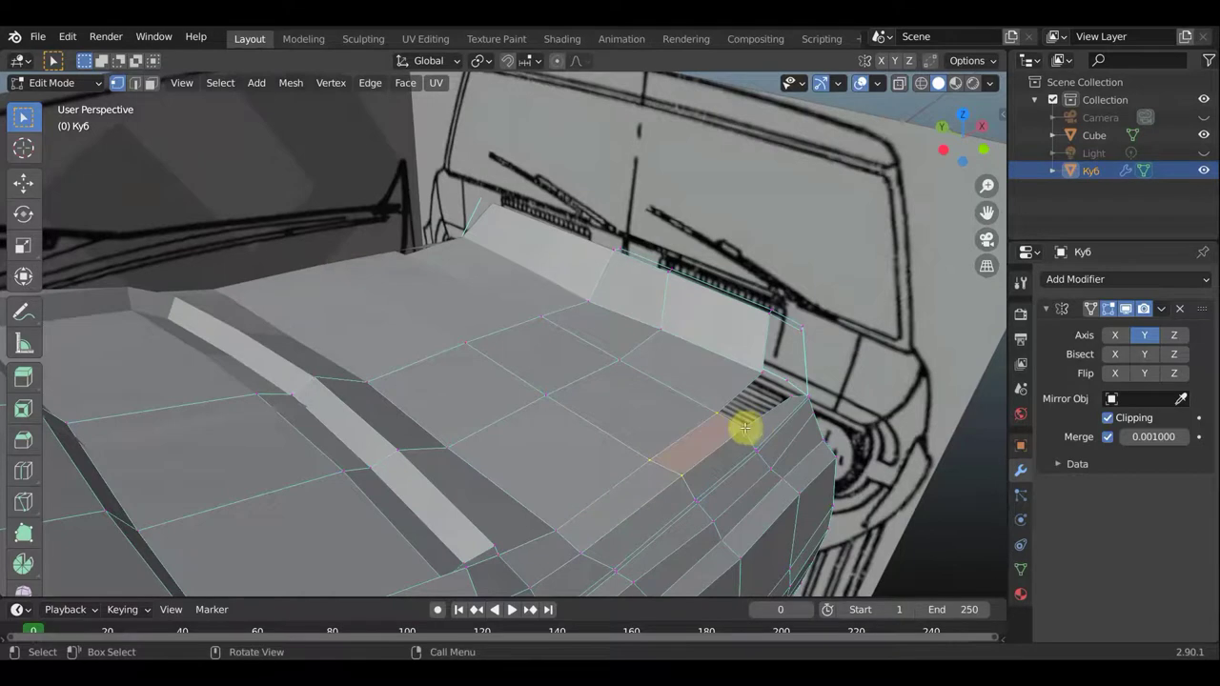
{"action": "left_click", "coordinate": [725, 419], "text": "shift"}
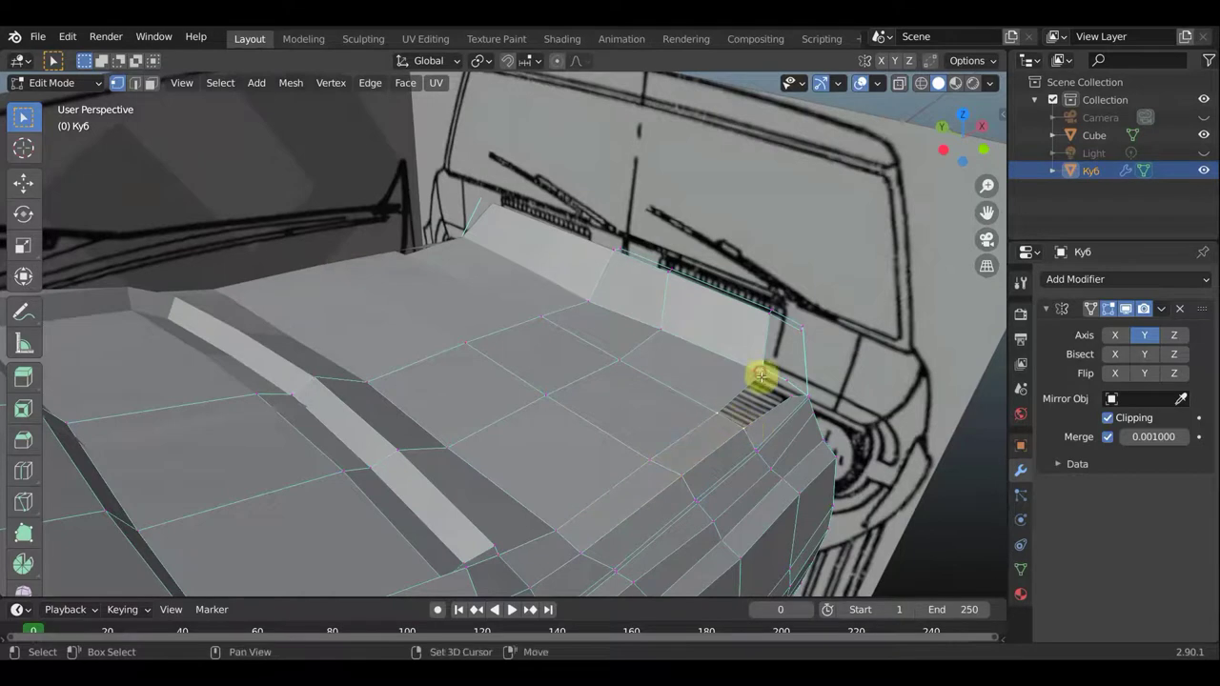
Shift the hood's front-corner face about 0.0018 X, 0.0007 Z onto the outline
{"action": "left_click", "coordinate": [789, 399], "text": "shift"}
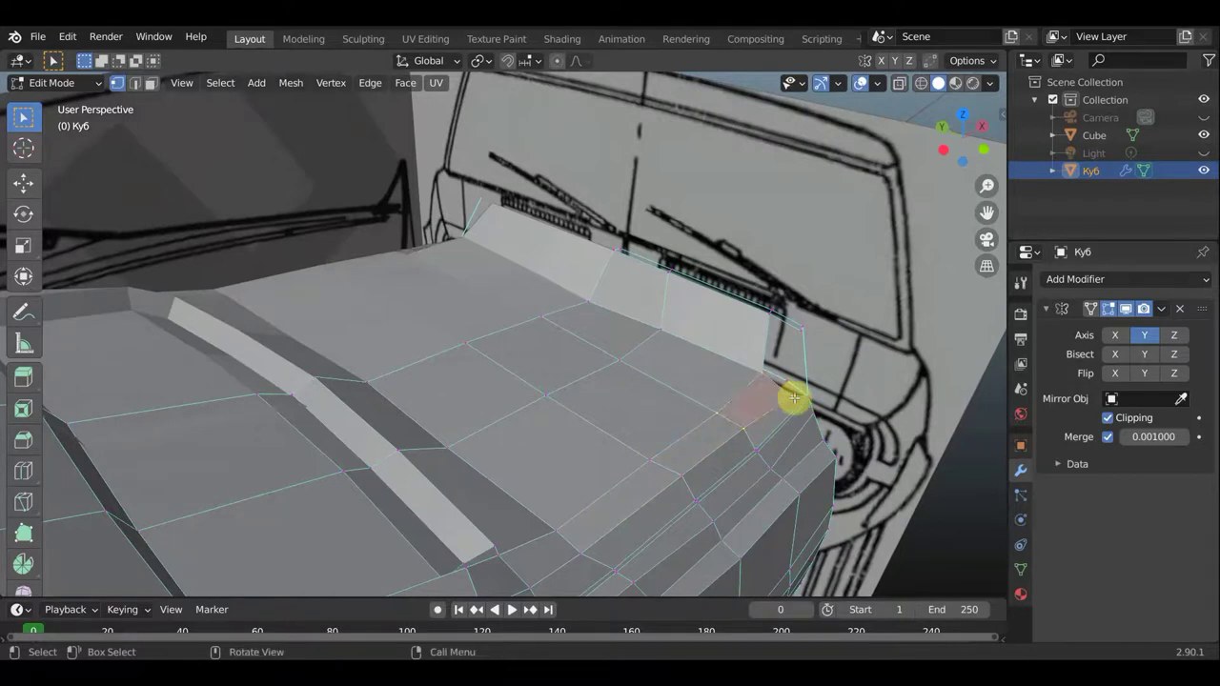
{"action": "mouse_move", "coordinate": [789, 399]}
{"action": "middle_mouse_down"}
{"action": "mouse_move", "coordinate": [722, 384]}
{"action": "mouse_move", "coordinate": [796, 413]}
{"action": "middle_mouse_up"}
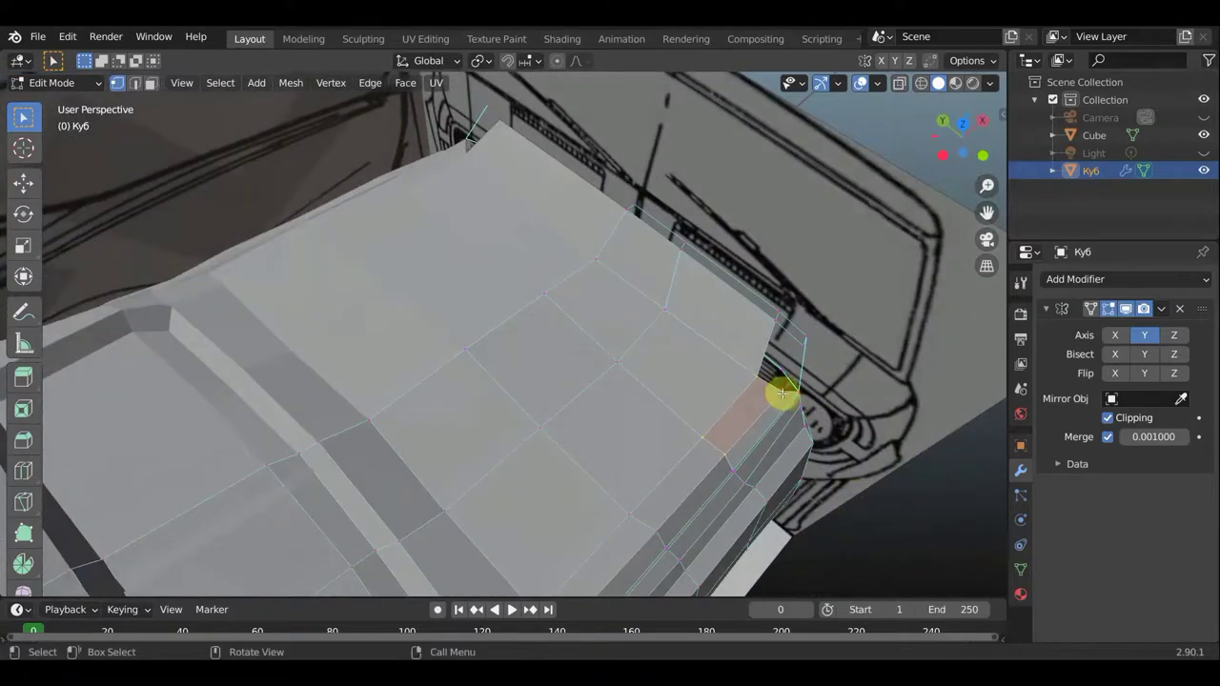
{"action": "key", "text": "g"}
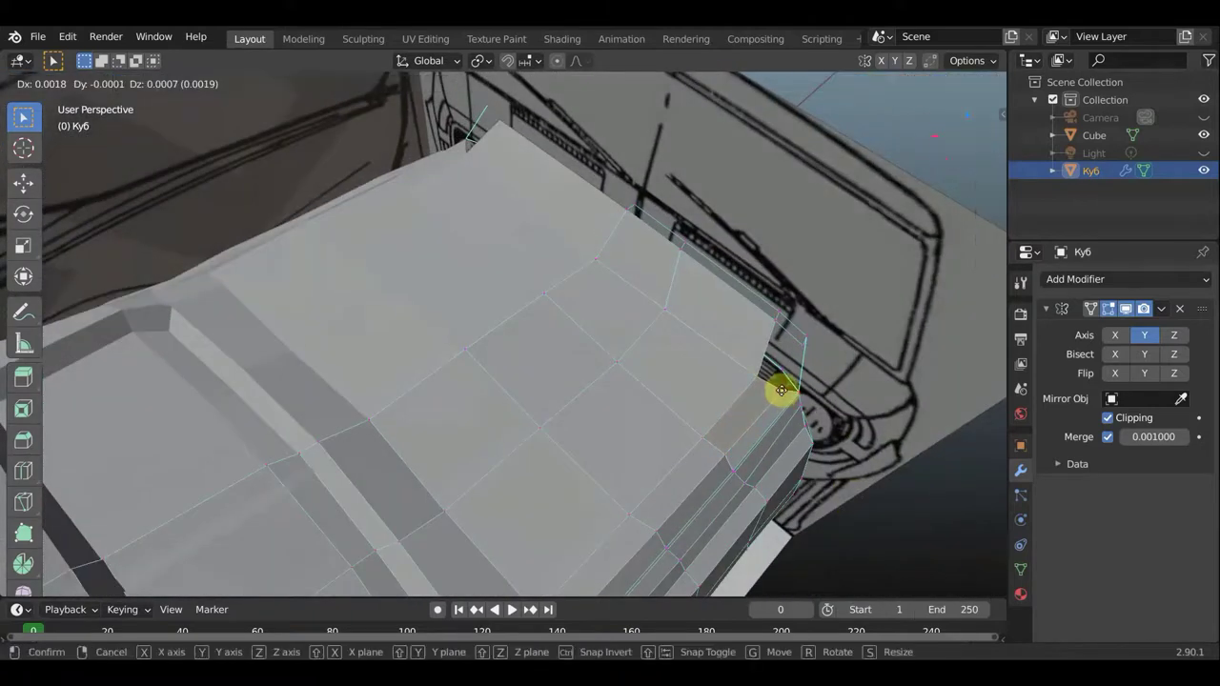
{"action": "left_click", "coordinate": [782, 388]}
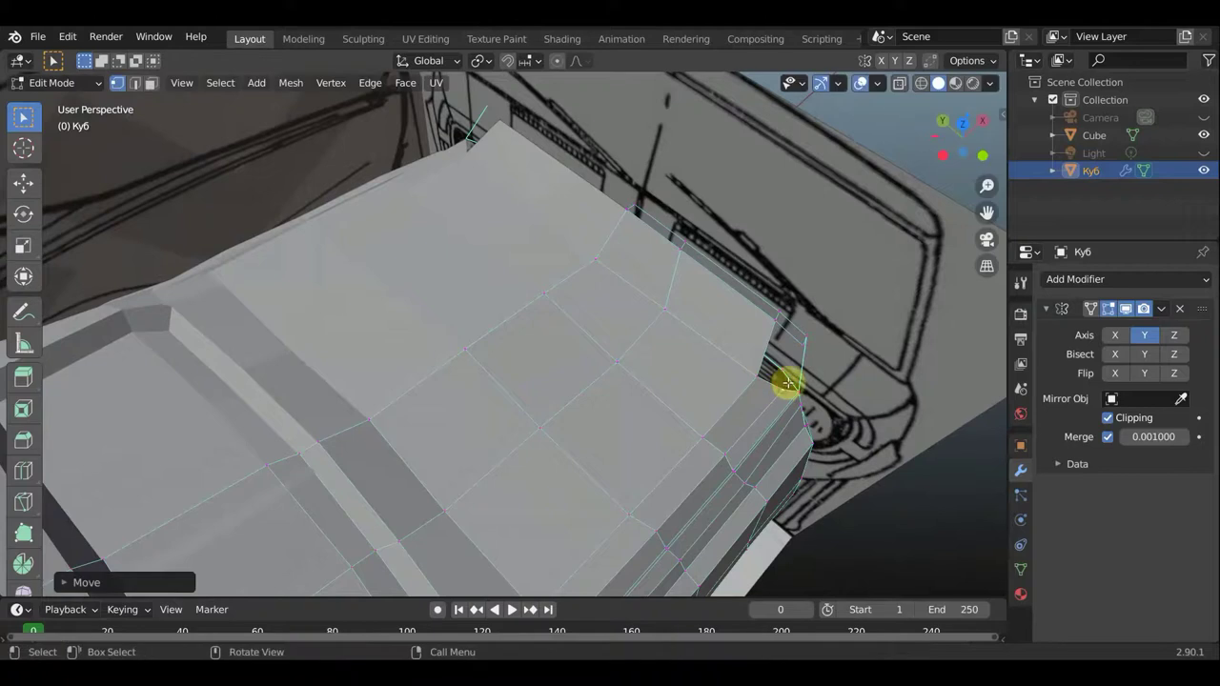
{"action": "mouse_move", "coordinate": [790, 354]}
{"action": "middle_mouse_down"}
{"action": "mouse_move", "coordinate": [749, 280]}
{"action": "mouse_move", "coordinate": [816, 372]}
{"action": "middle_mouse_up"}
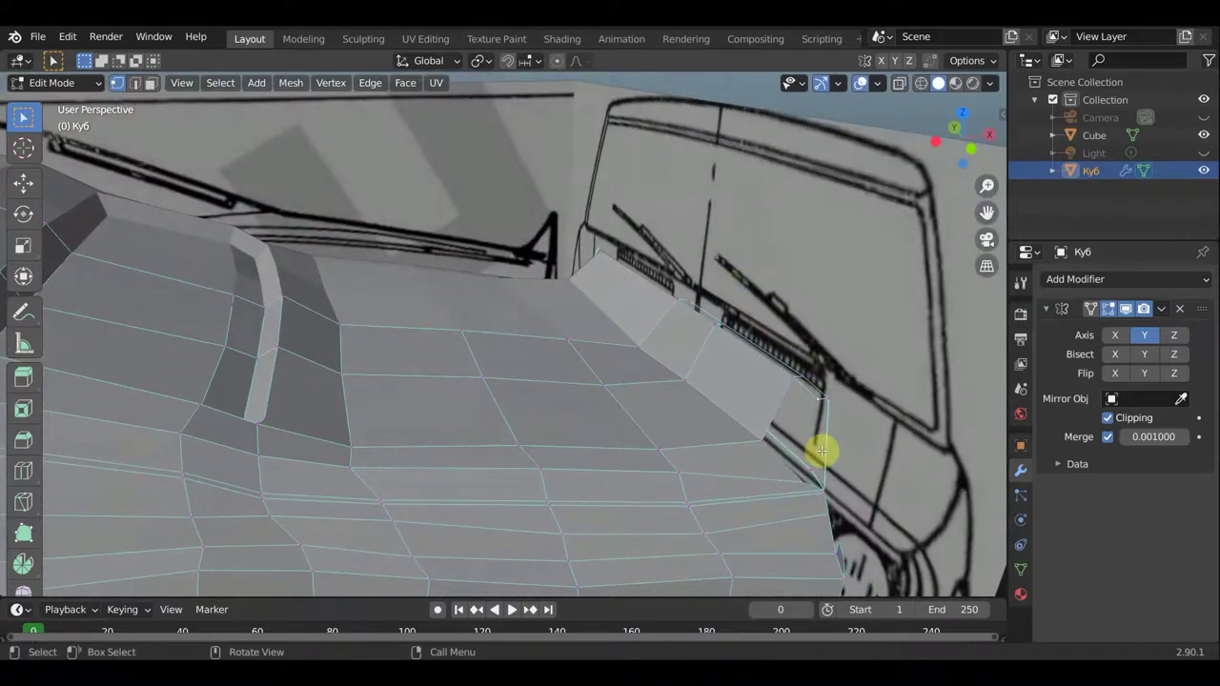
Extrude the hood corner vertex downward into a new edge
{"action": "key", "text": "e"}
{"action": "left_click", "coordinate": [805, 495]}
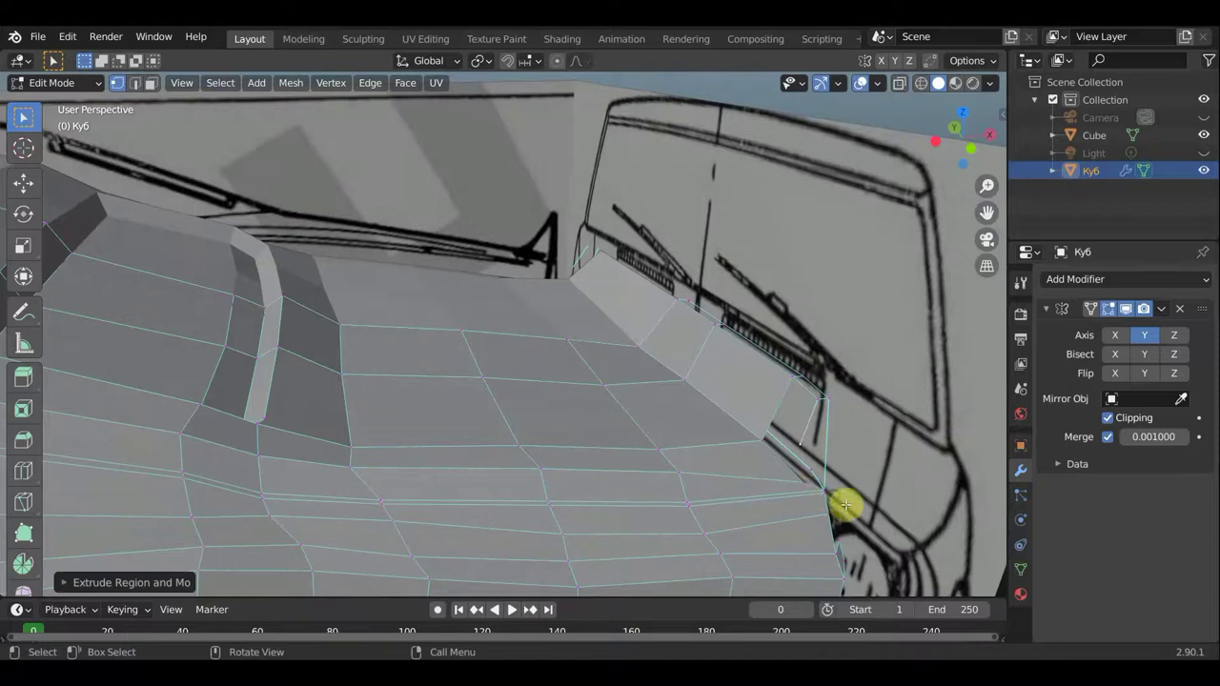
{"action": "middle_click_drag", "start_coordinate": [845, 505], "coordinate": [839, 485]}
Merge the loose corner vertices at their centre beside the windshield
{"action": "left_click", "coordinate": [816, 435], "text": "shift"}
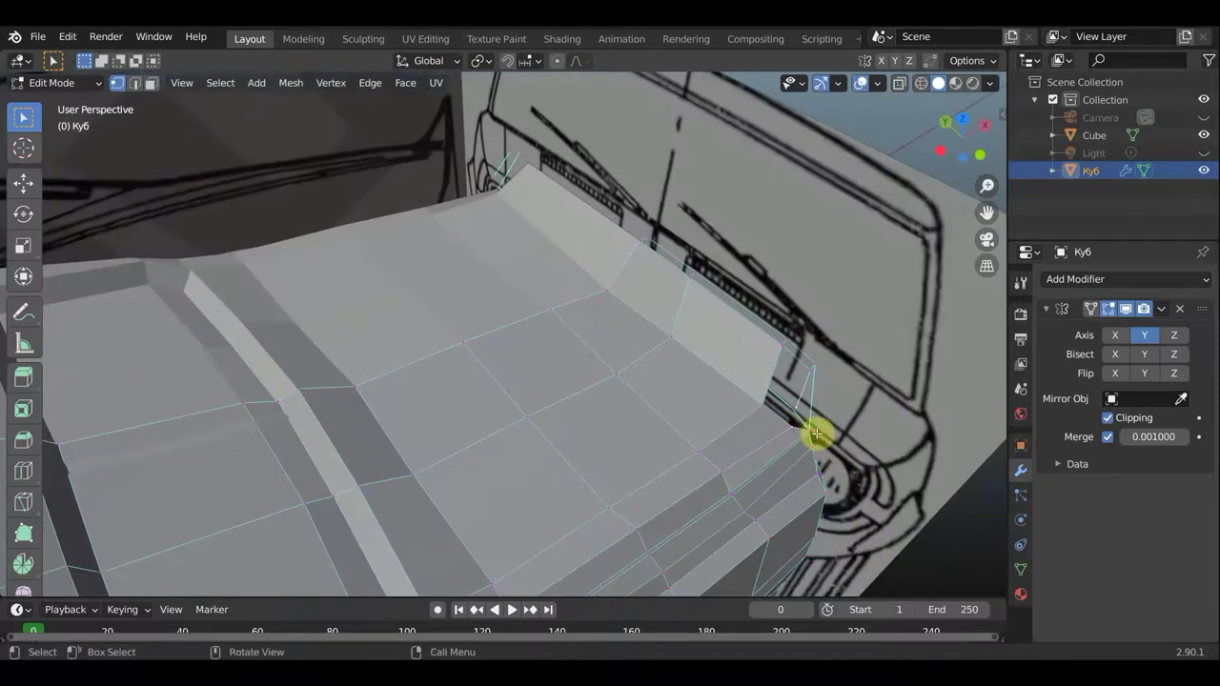
{"action": "key", "text": "m"}
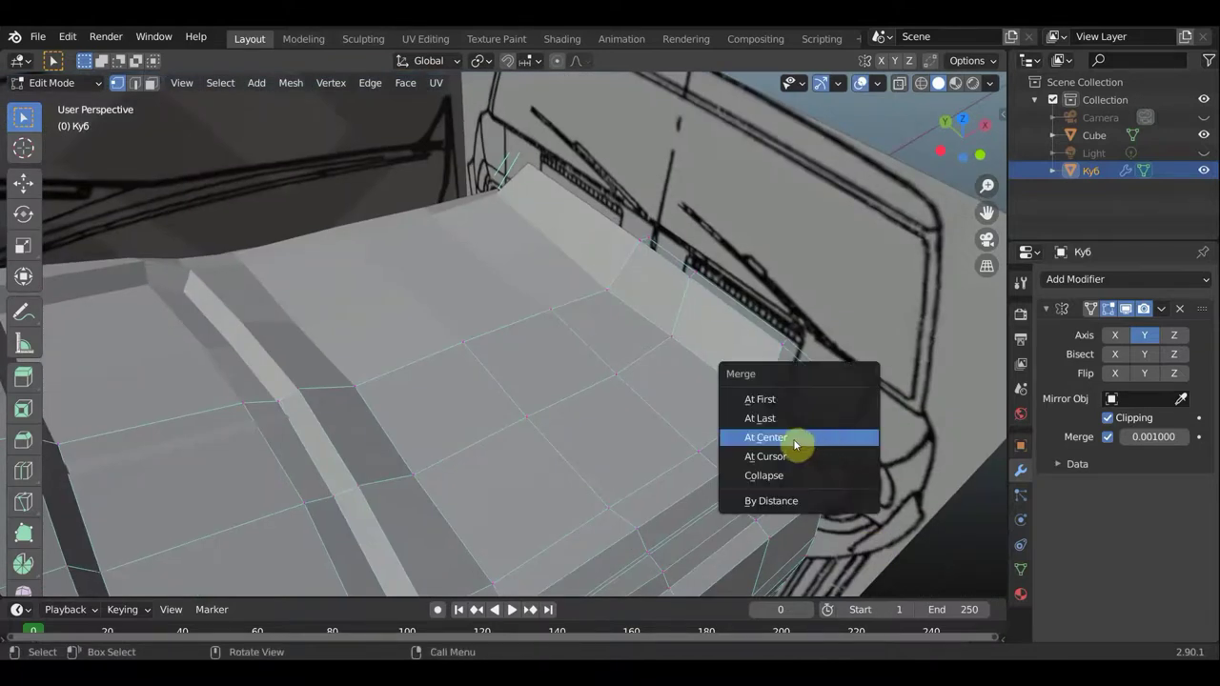
{"action": "left_click", "coordinate": [817, 435]}
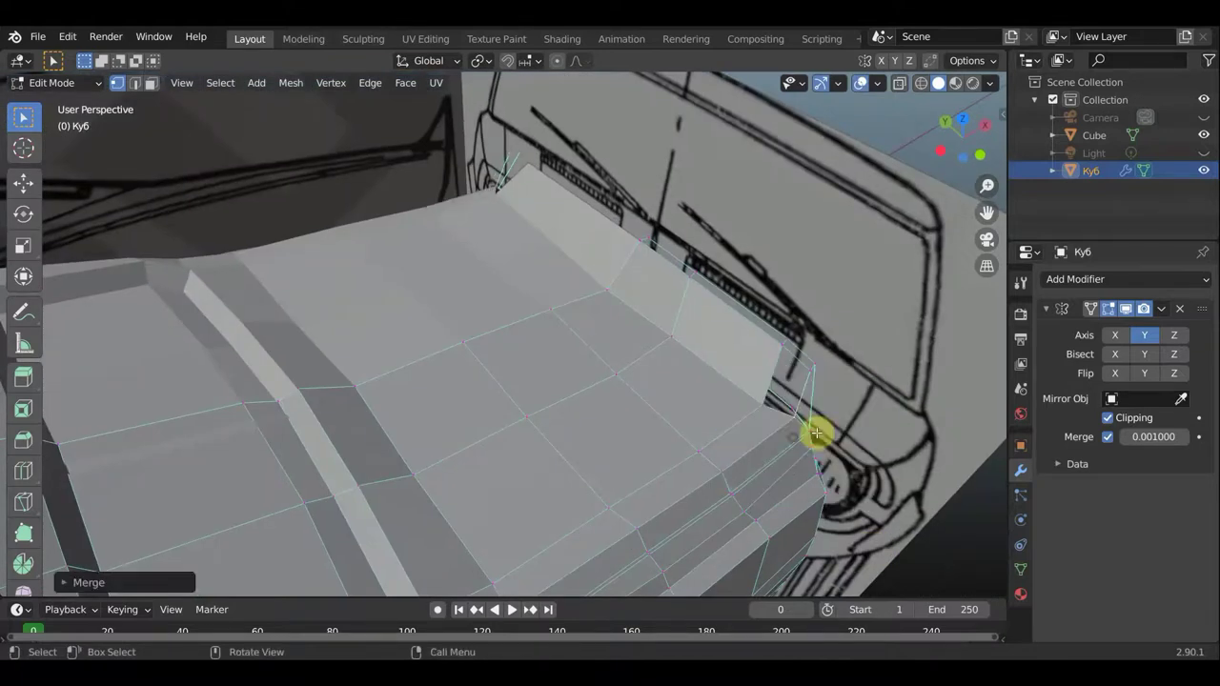
{"action": "left_click", "coordinate": [765, 410], "text": "shift"}
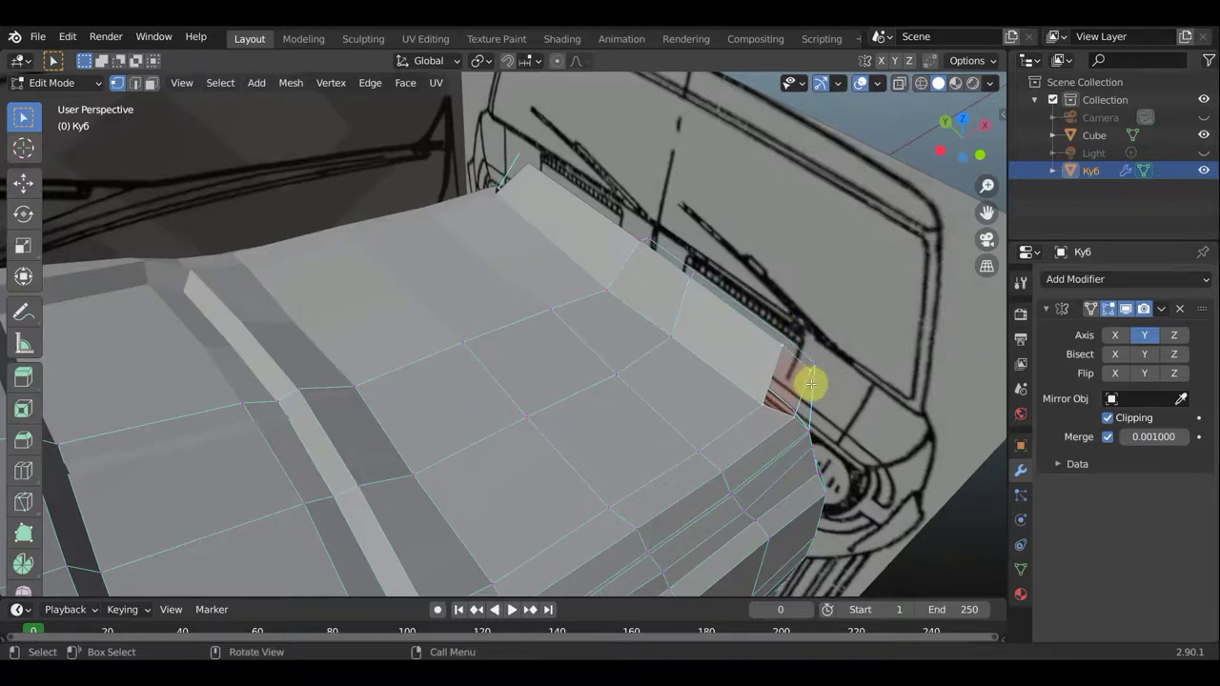
{"action": "mouse_move", "coordinate": [808, 384]}
{"action": "middle_mouse_down"}
{"action": "mouse_move", "coordinate": [699, 332]}
{"action": "mouse_move", "coordinate": [743, 363]}
{"action": "mouse_move", "coordinate": [688, 346]}
{"action": "mouse_move", "coordinate": [731, 422]}
{"action": "middle_mouse_up"}
Delete the stray vertex at the hood–windshield corner with X > Vertices
{"action": "left_click", "coordinate": [714, 349]}
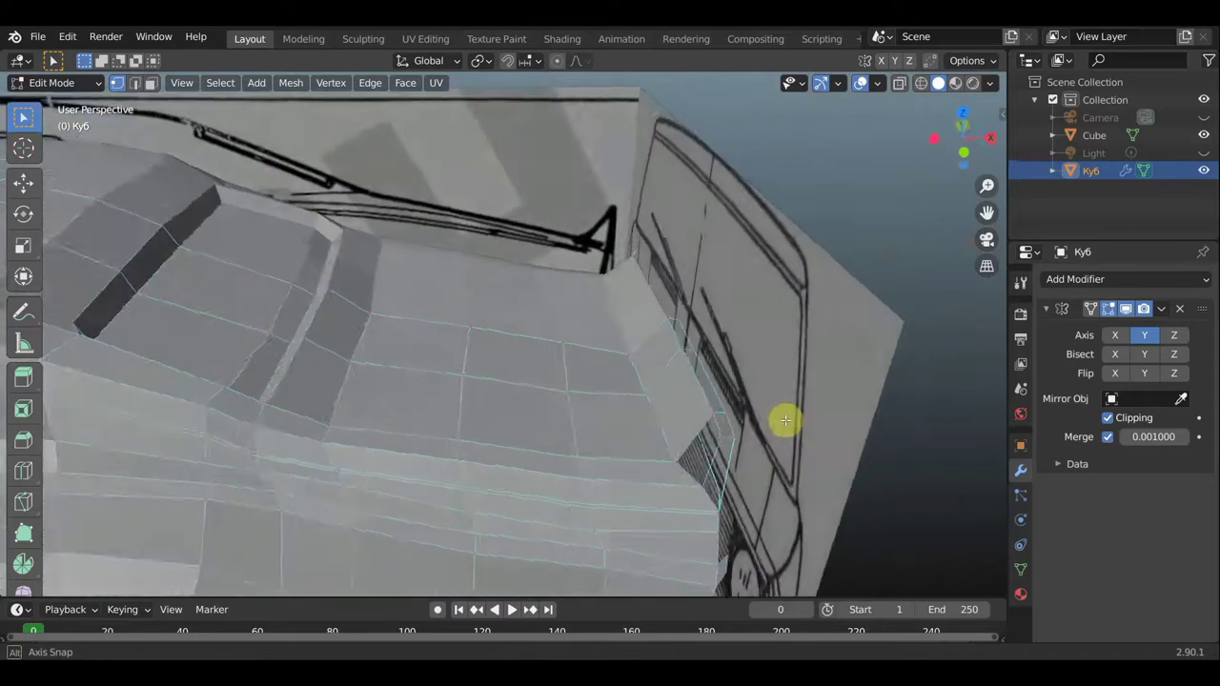
{"action": "scroll", "coordinate": [731, 422], "scroll_direction": "up", "scroll_amount": 2}
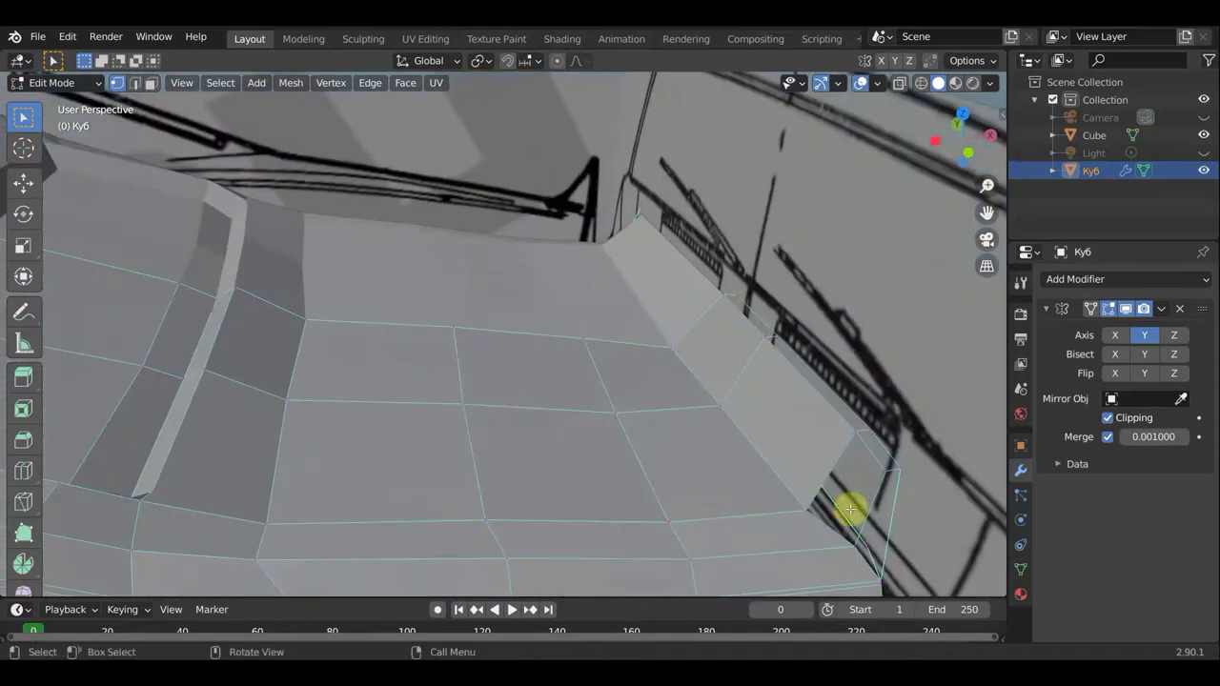
{"action": "left_click", "coordinate": [852, 431]}
{"action": "left_click", "coordinate": [884, 473], "text": "shift"}
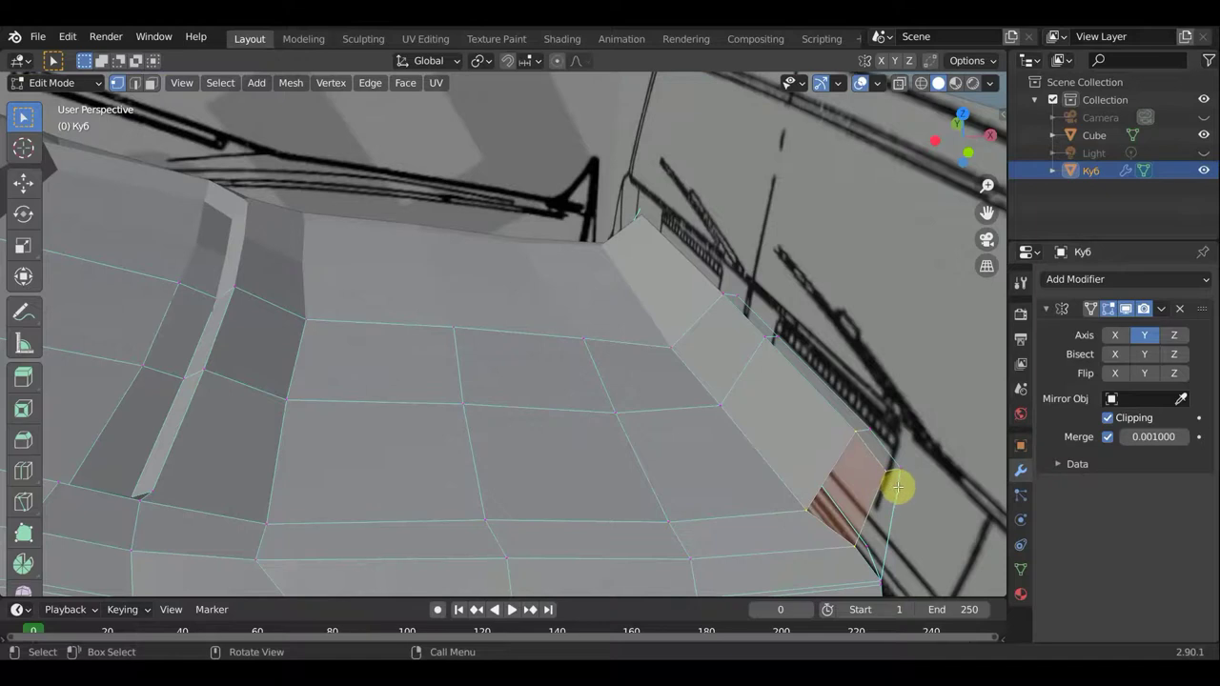
{"action": "left_click", "coordinate": [891, 481]}
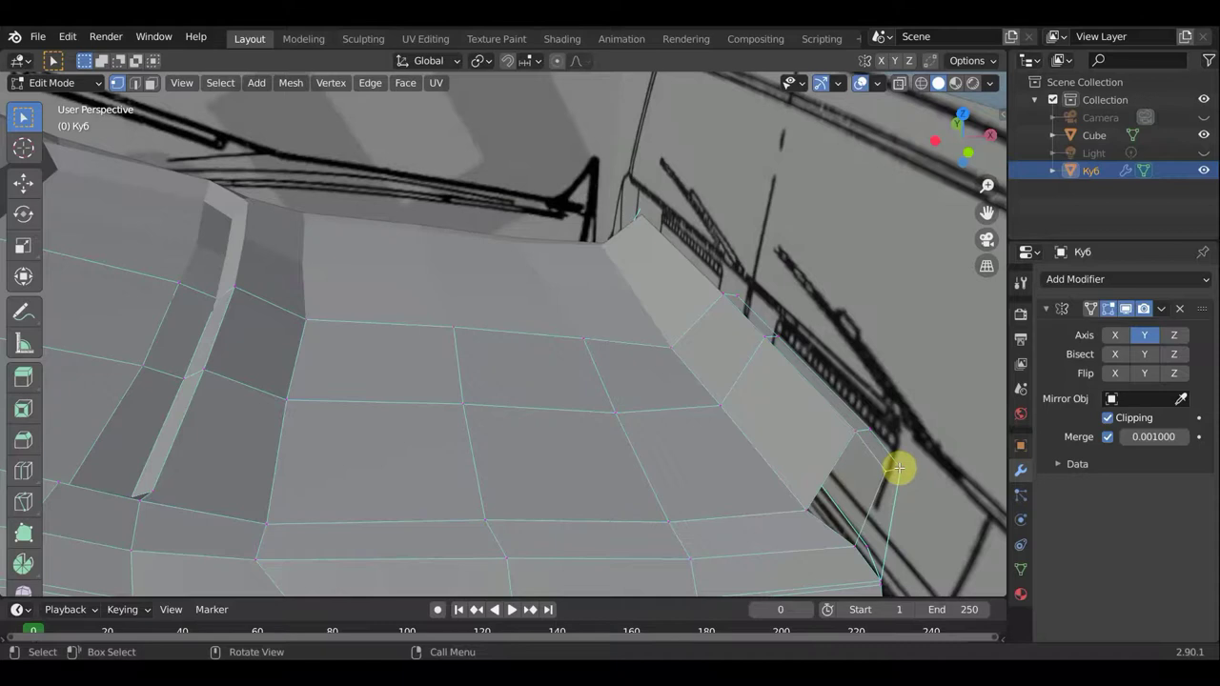
{"action": "key", "text": "x"}
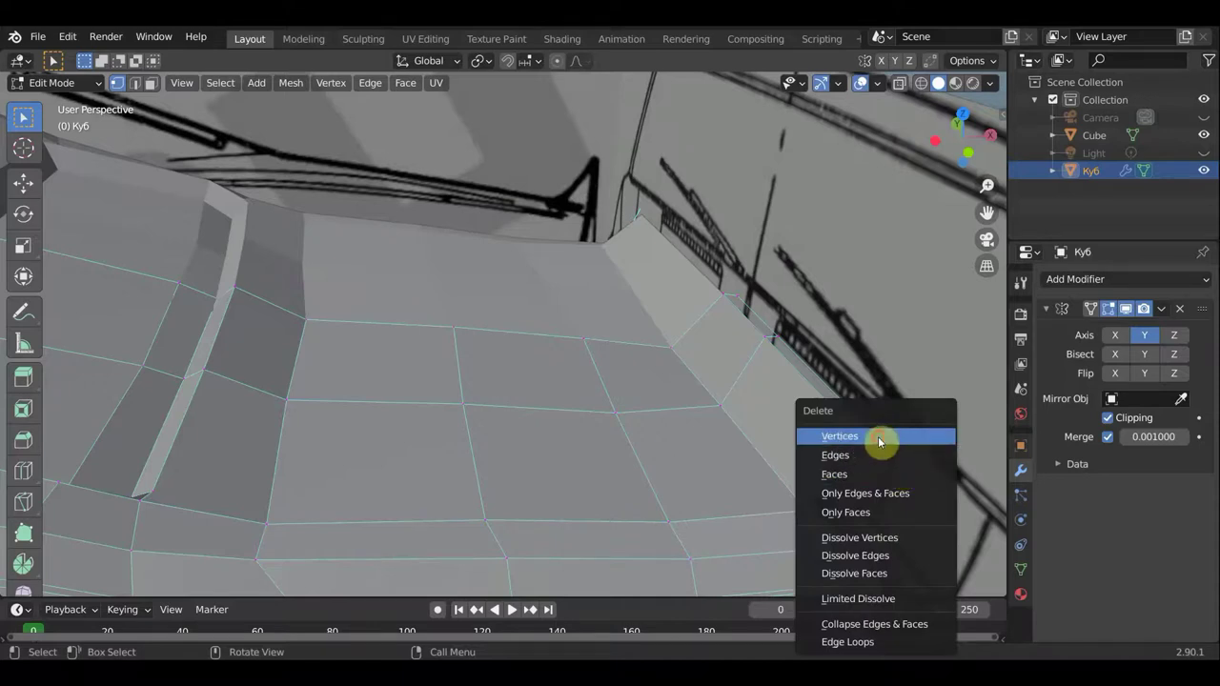
{"action": "left_click", "coordinate": [878, 436]}
{"action": "middle_click_drag", "start_coordinate": [865, 449], "coordinate": [779, 406]}
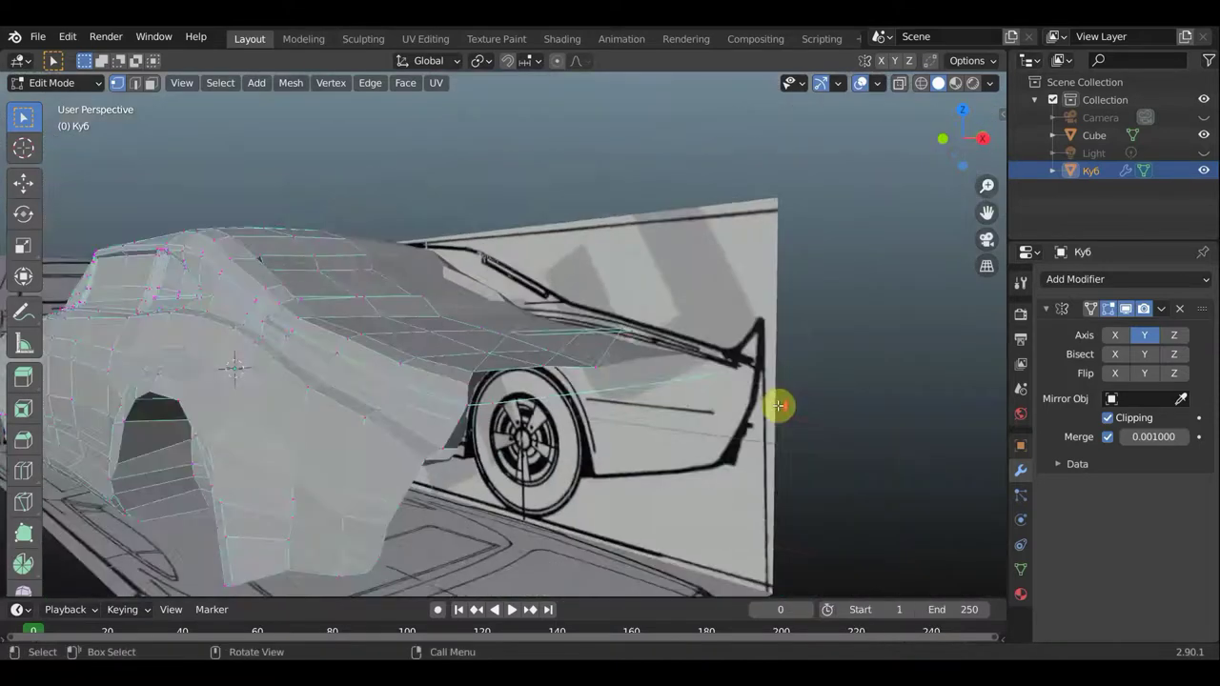
Delete the stray vertices along the rear body panel
{"action": "scroll", "coordinate": [801, 439], "scroll_direction": "up", "scroll_amount": 5}
{"action": "mouse_move", "coordinate": [825, 468]}
{"action": "middle_mouse_down"}
{"action": "mouse_move", "coordinate": [834, 491]}
{"action": "mouse_move", "coordinate": [558, 404]}
{"action": "middle_mouse_up"}
{"action": "scroll", "coordinate": [594, 422], "scroll_direction": "up", "scroll_amount": 2}
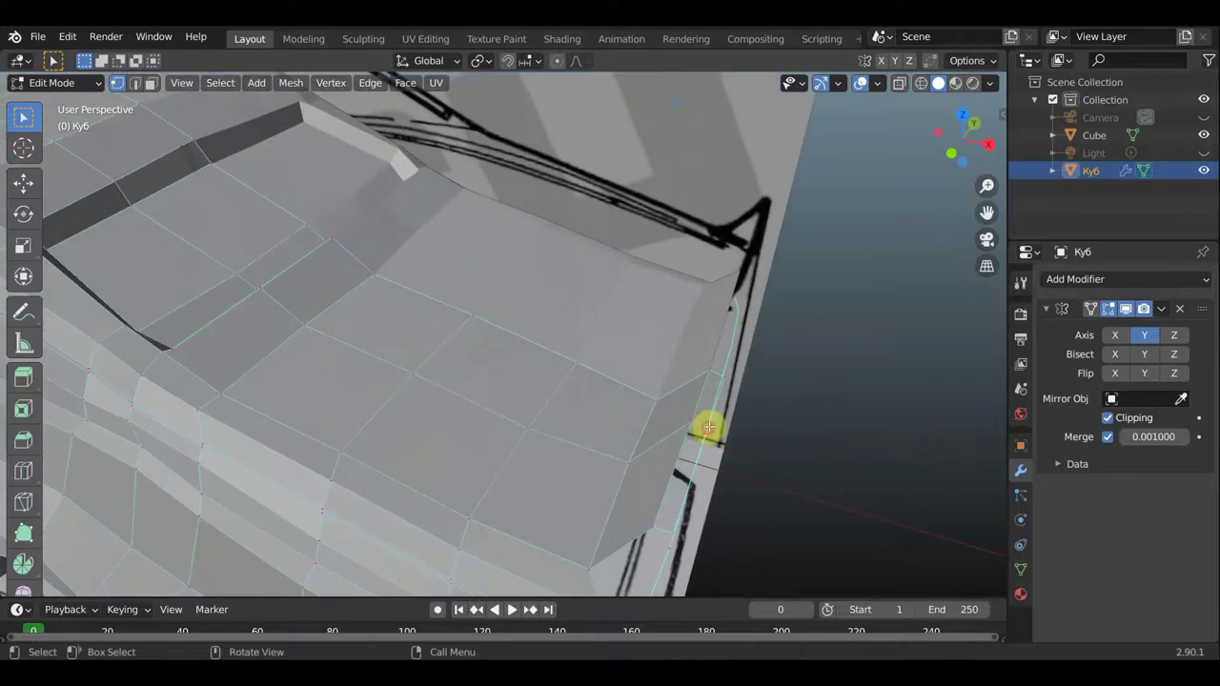
{"action": "mouse_move", "coordinate": [721, 390]}
{"action": "middle_mouse_down"}
{"action": "mouse_move", "coordinate": [673, 356]}
{"action": "mouse_move", "coordinate": [686, 389]}
{"action": "mouse_move", "coordinate": [731, 397]}
{"action": "mouse_move", "coordinate": [773, 428]}
{"action": "middle_mouse_up"}
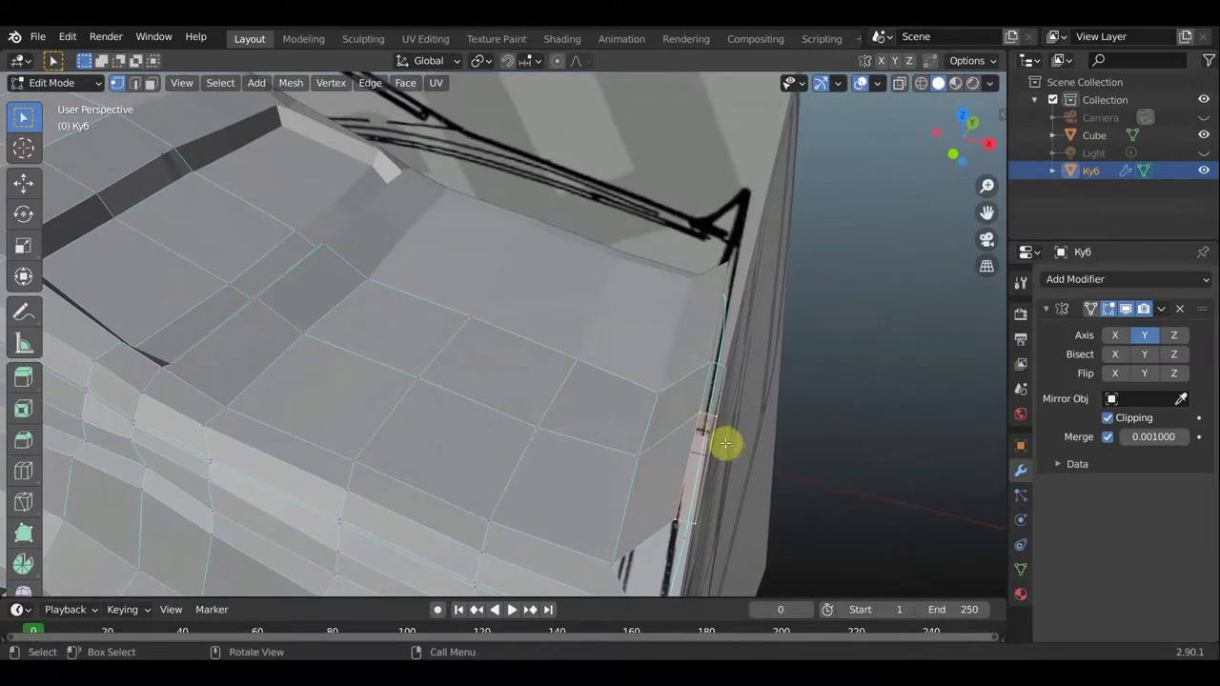
{"action": "left_click", "coordinate": [715, 421], "text": "shift"}
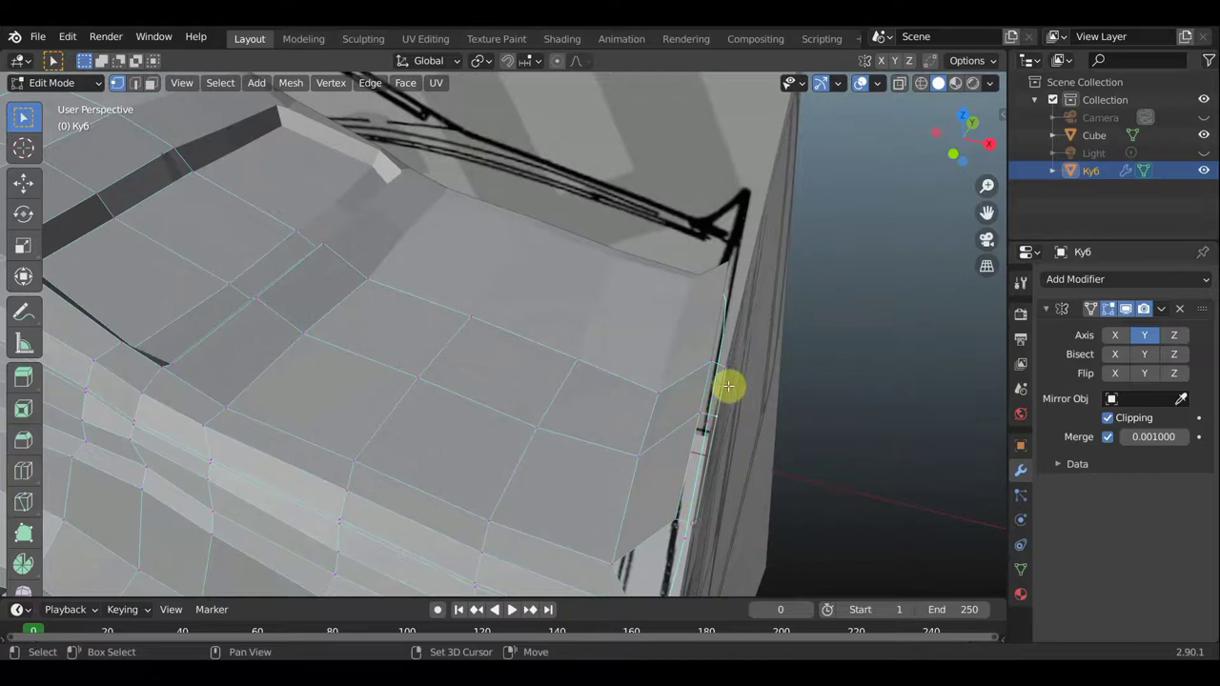
{"action": "key", "text": "x"}
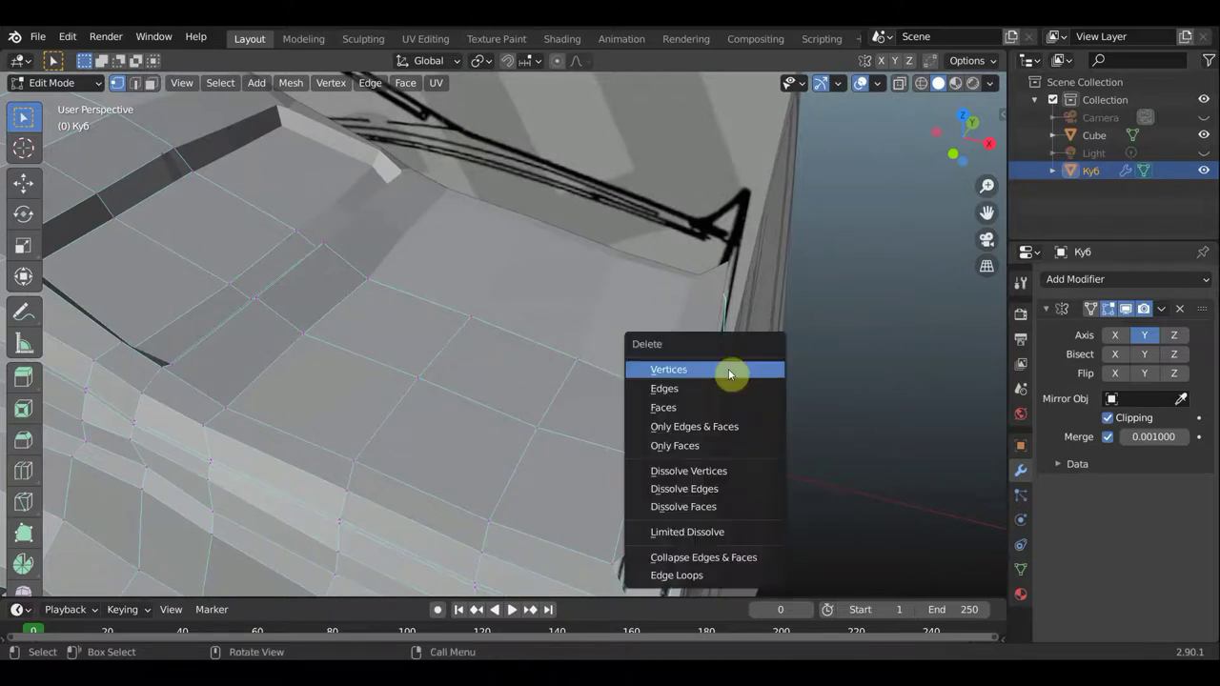
{"action": "left_click", "coordinate": [730, 370]}
Extend the trunk's back edge downward into a new rear panel strip
{"action": "middle_click_drag", "start_coordinate": [771, 384], "coordinate": [730, 362]}
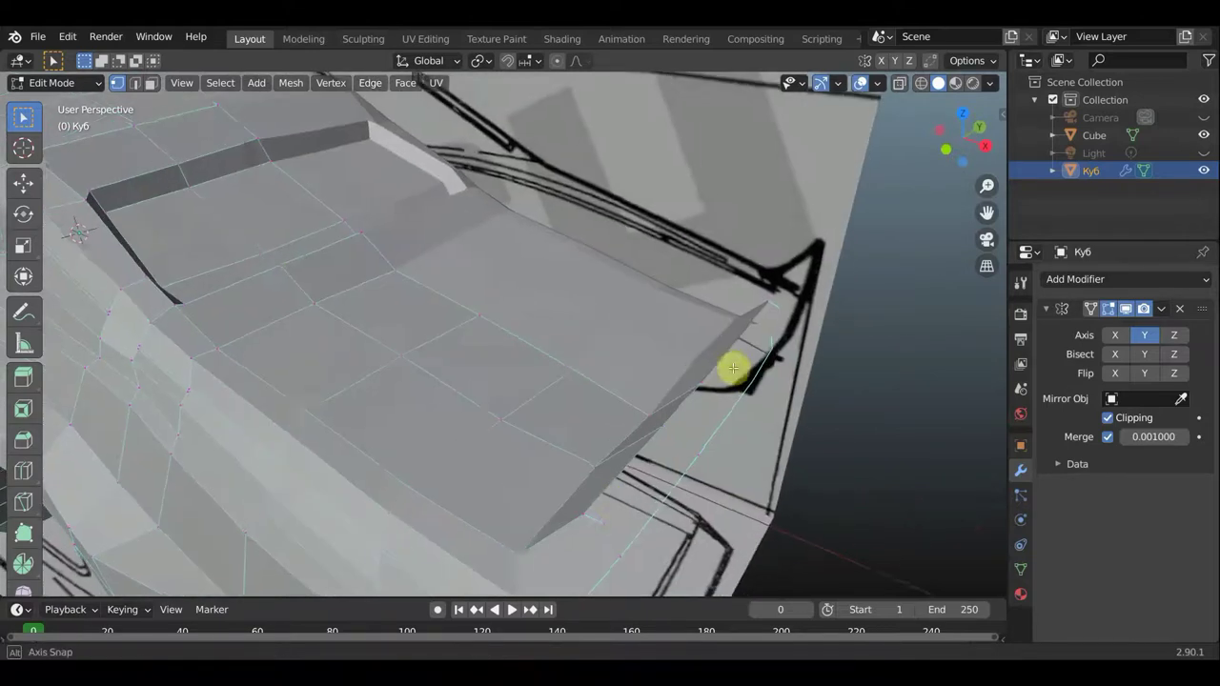
{"action": "mouse_move", "coordinate": [631, 469]}
{"action": "middle_mouse_down"}
{"action": "mouse_move", "coordinate": [556, 442]}
{"action": "mouse_move", "coordinate": [620, 485]}
{"action": "mouse_move", "coordinate": [619, 498]}
{"action": "mouse_move", "coordinate": [626, 474]}
{"action": "middle_mouse_up"}
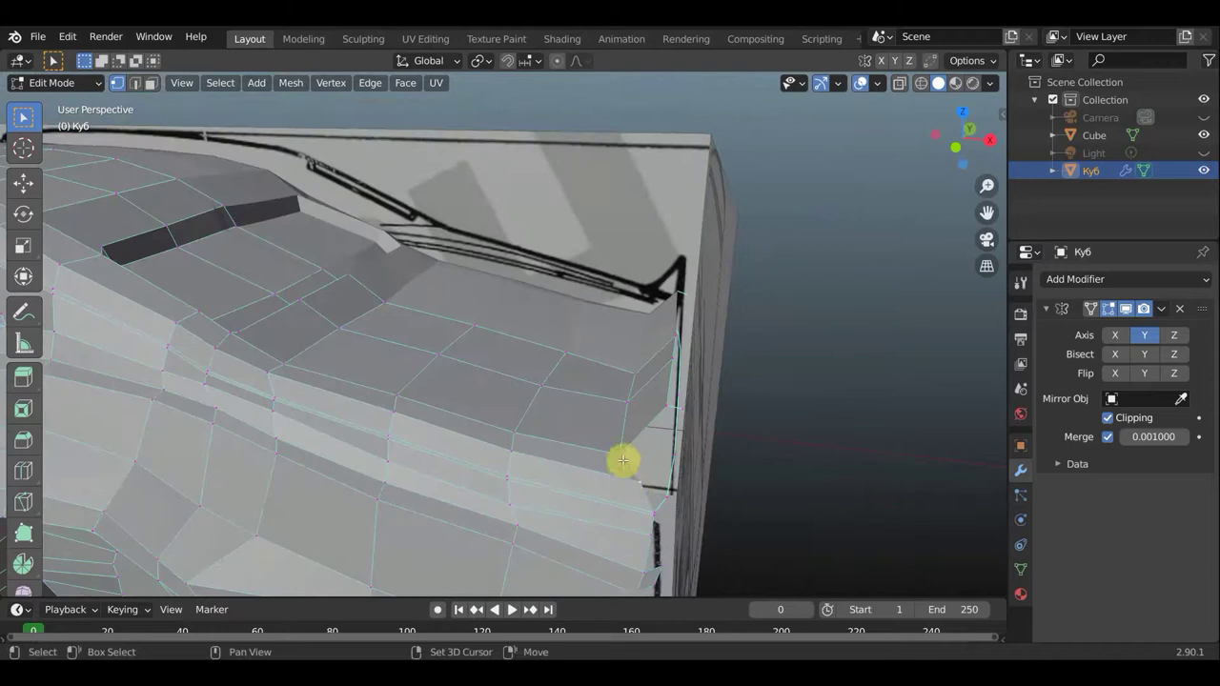
{"action": "left_click", "coordinate": [675, 409], "text": "shift"}
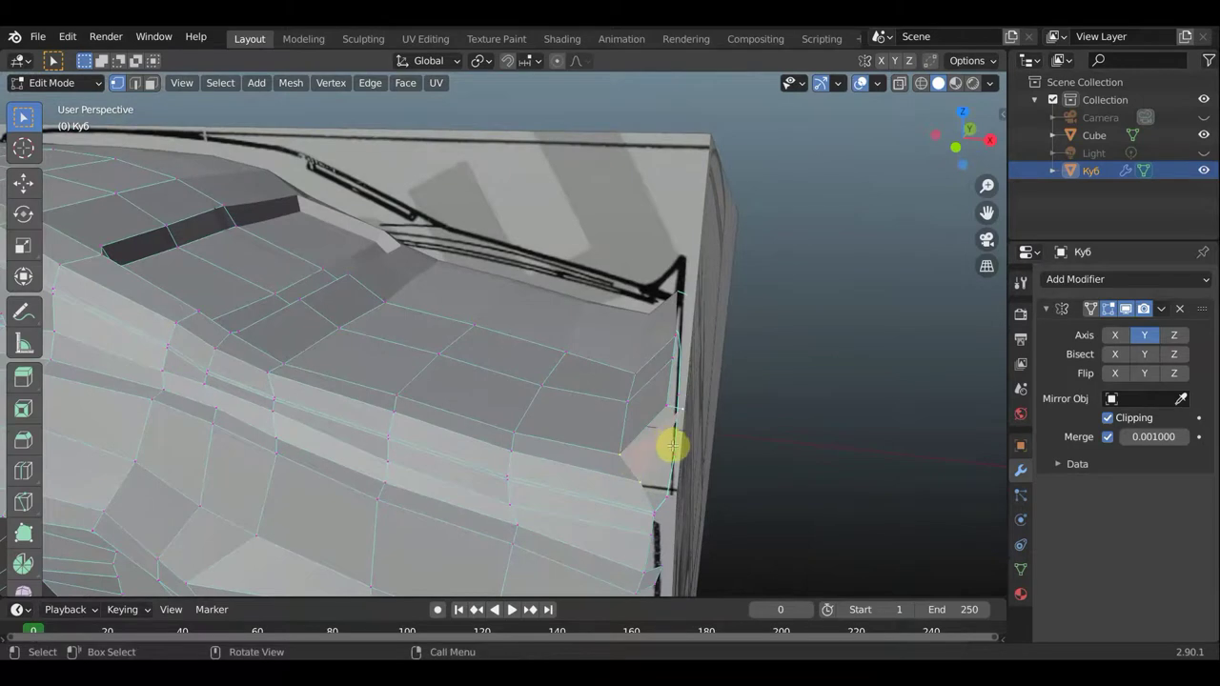
{"action": "middle_click_drag", "start_coordinate": [672, 445], "coordinate": [721, 455]}
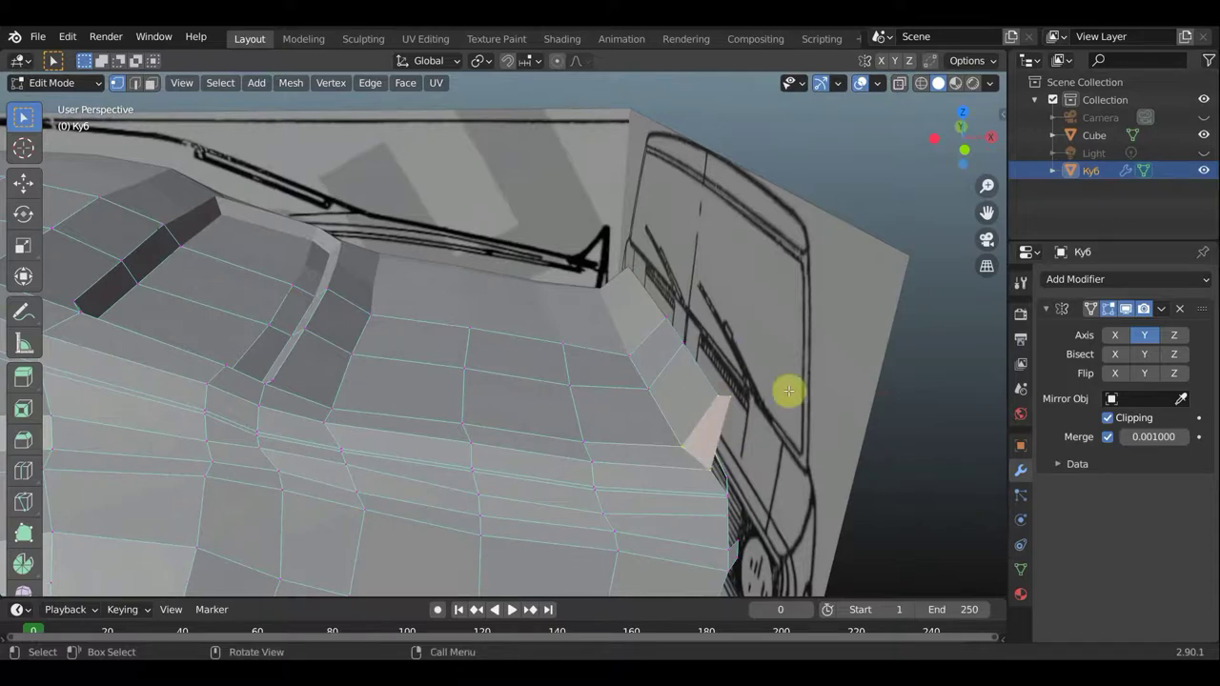
{"action": "mouse_move", "coordinate": [787, 395]}
{"action": "middle_mouse_down"}
{"action": "mouse_move", "coordinate": [765, 435]}
{"action": "mouse_move", "coordinate": [722, 425]}
{"action": "middle_mouse_up"}
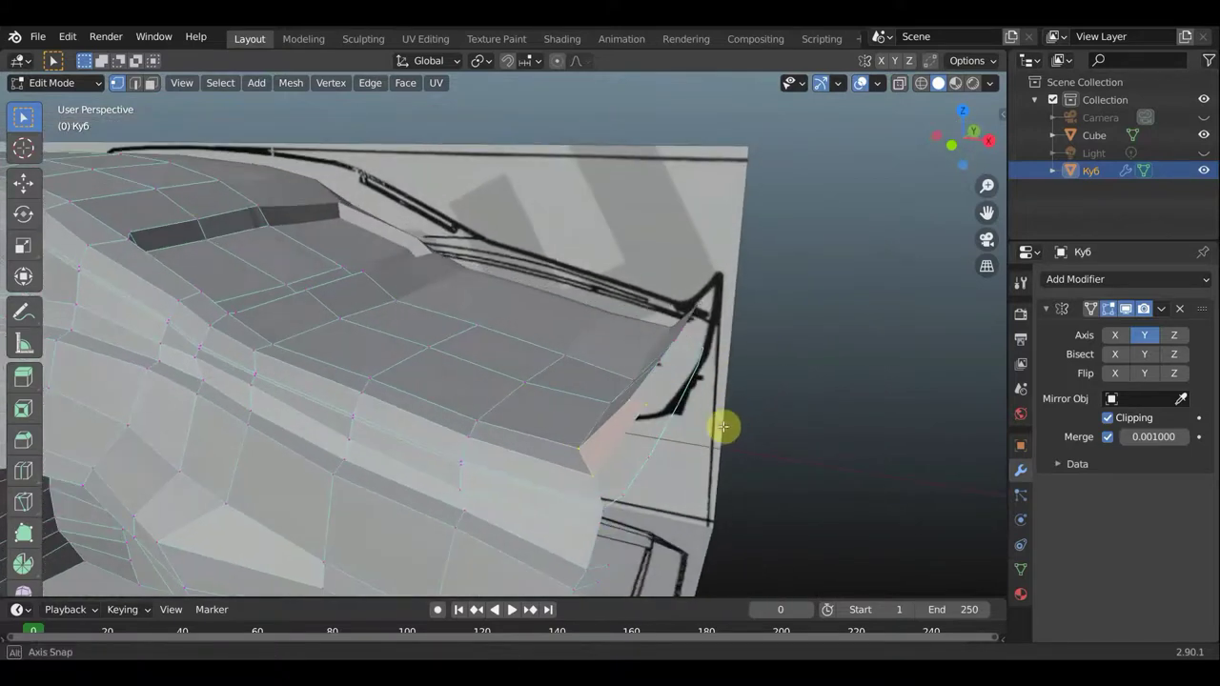
{"action": "mouse_move", "coordinate": [615, 515]}
{"action": "middle_mouse_down"}
{"action": "mouse_move", "coordinate": [425, 468]}
{"action": "mouse_move", "coordinate": [544, 485]}
{"action": "mouse_move", "coordinate": [489, 480]}
{"action": "mouse_move", "coordinate": [458, 455]}
{"action": "middle_mouse_up"}
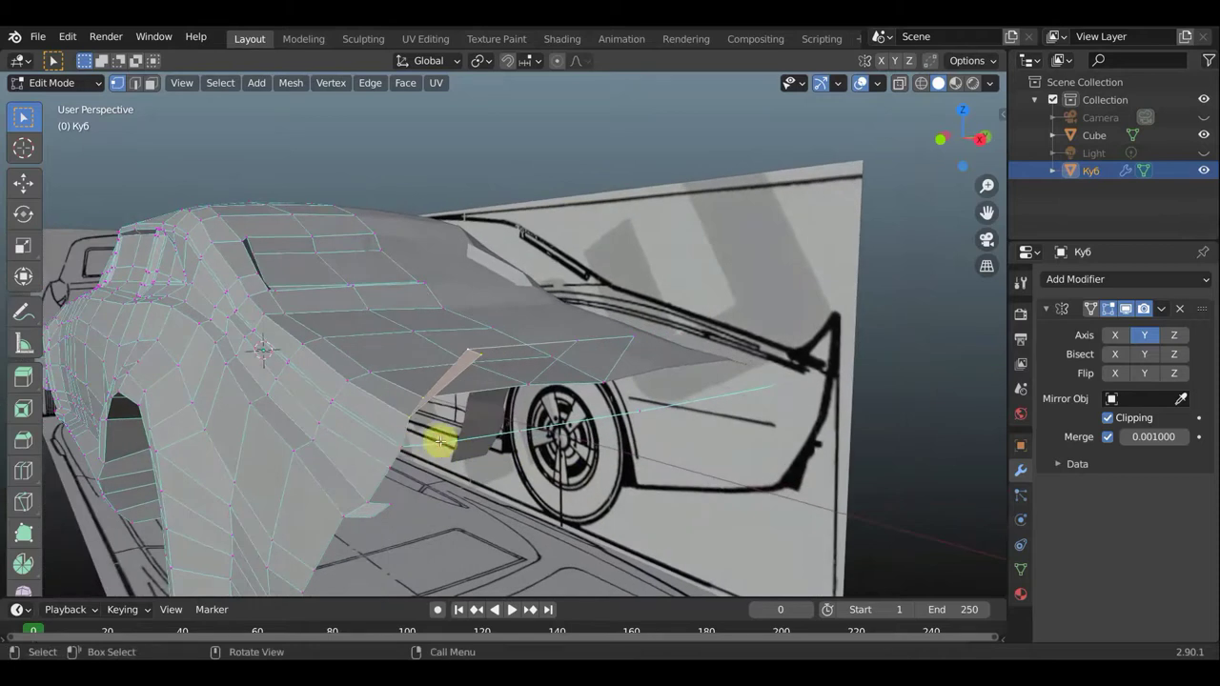
{"action": "mouse_move", "coordinate": [466, 452]}
{"action": "middle_mouse_down"}
{"action": "mouse_move", "coordinate": [416, 466]}
{"action": "mouse_move", "coordinate": [276, 457]}
{"action": "mouse_move", "coordinate": [525, 455]}
{"action": "mouse_move", "coordinate": [538, 452]}
{"action": "mouse_move", "coordinate": [512, 449]}
{"action": "mouse_move", "coordinate": [536, 441]}
{"action": "middle_mouse_up"}
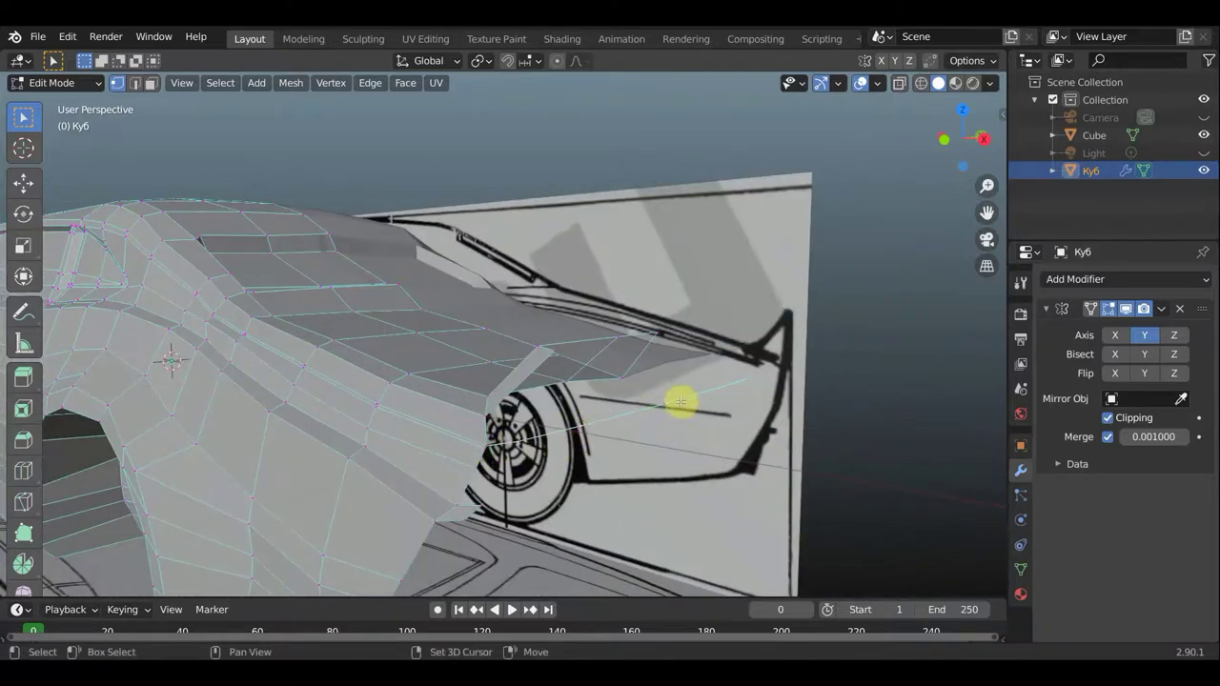
{"action": "mouse_move", "coordinate": [660, 404]}
{"action": "middle_mouse_down"}
{"action": "mouse_move", "coordinate": [738, 457]}
{"action": "mouse_move", "coordinate": [722, 477]}
{"action": "mouse_move", "coordinate": [726, 447]}
{"action": "middle_mouse_up"}
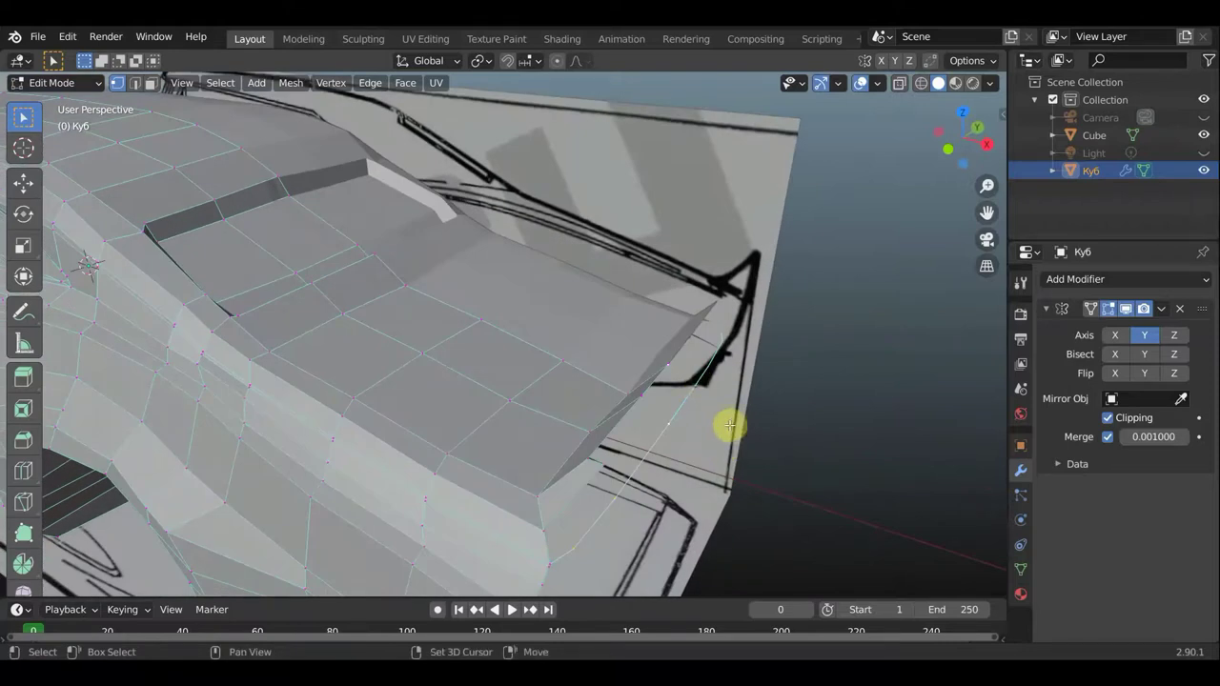
{"action": "mouse_move", "coordinate": [640, 471]}
{"action": "middle_mouse_down"}
{"action": "mouse_move", "coordinate": [626, 464]}
{"action": "mouse_move", "coordinate": [648, 449]}
{"action": "middle_mouse_up"}
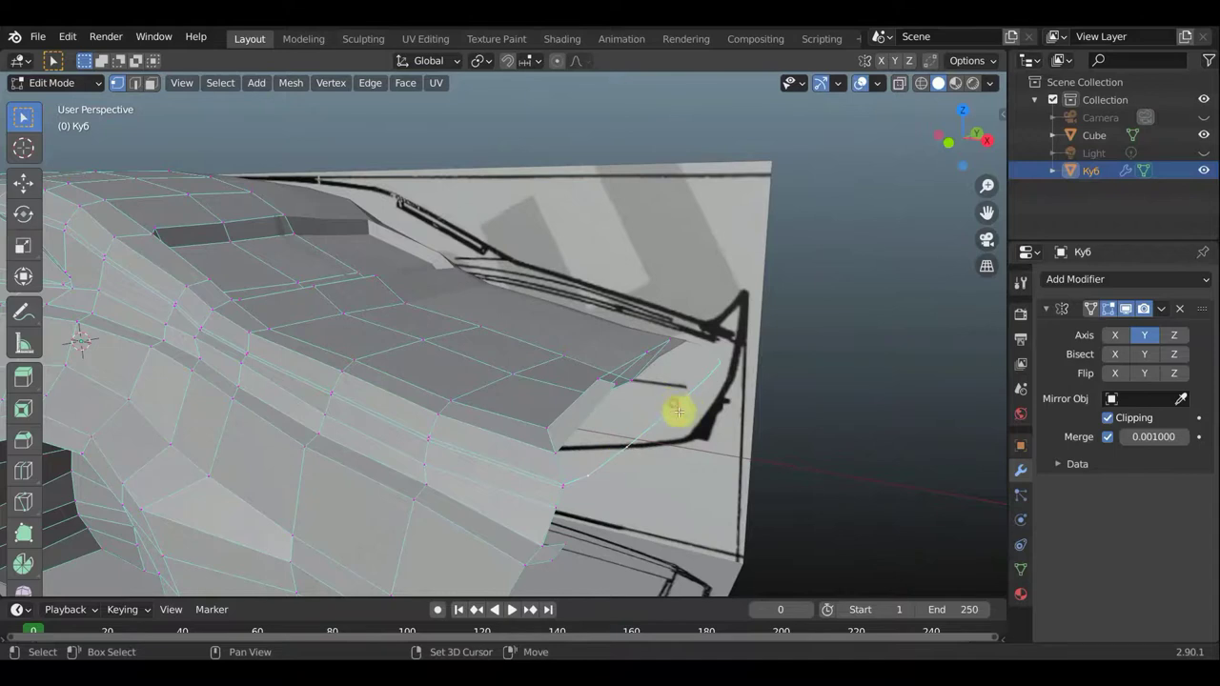
{"action": "middle_click_drag", "start_coordinate": [678, 411], "coordinate": [743, 414]}
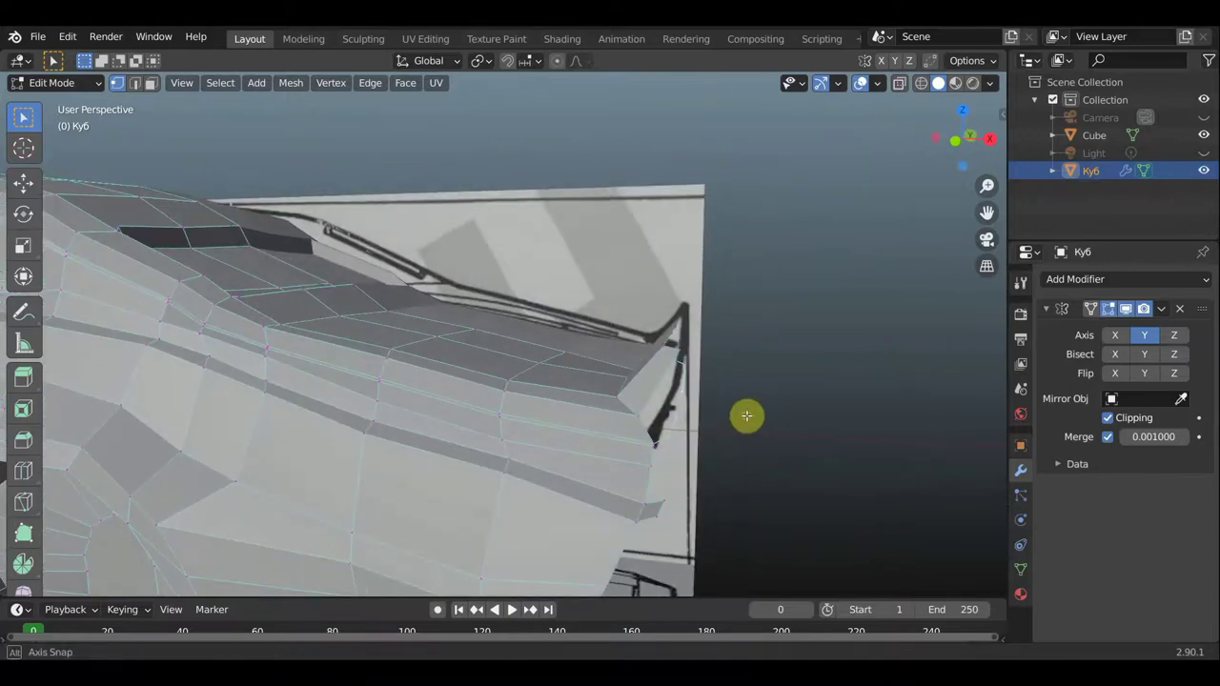
{"action": "key", "text": "g"}
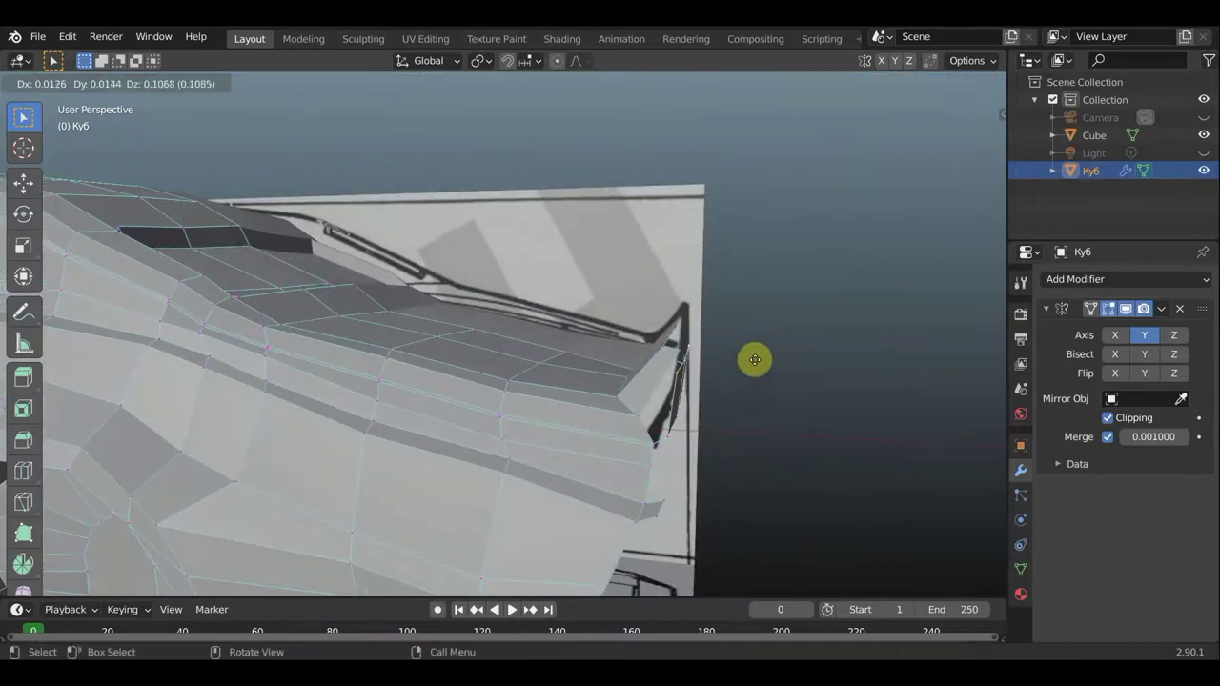
{"action": "left_click", "coordinate": [757, 350]}
{"action": "mouse_move", "coordinate": [727, 378]}
{"action": "middle_mouse_down"}
{"action": "mouse_move", "coordinate": [677, 379]}
{"action": "mouse_move", "coordinate": [663, 410]}
{"action": "mouse_move", "coordinate": [590, 444]}
{"action": "mouse_move", "coordinate": [454, 429]}
{"action": "middle_mouse_up"}
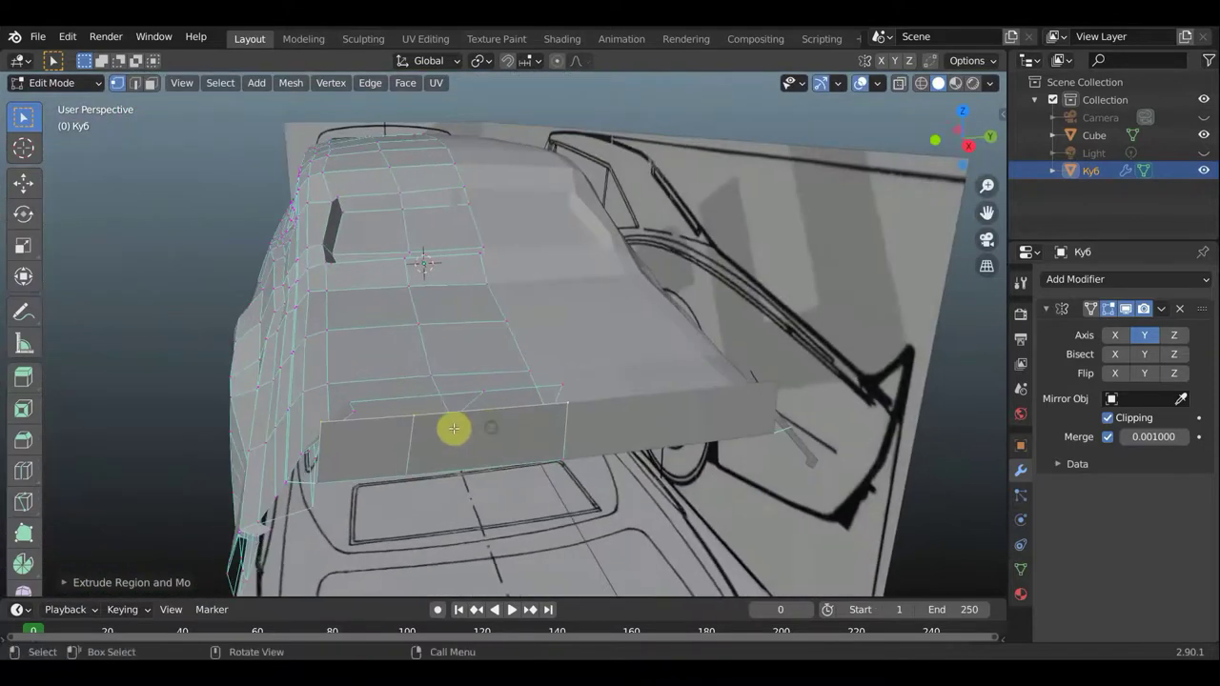
Move the rear strip's lower edge onto the tail outline
{"action": "left_click", "coordinate": [321, 417]}
{"action": "key", "text": "g"}
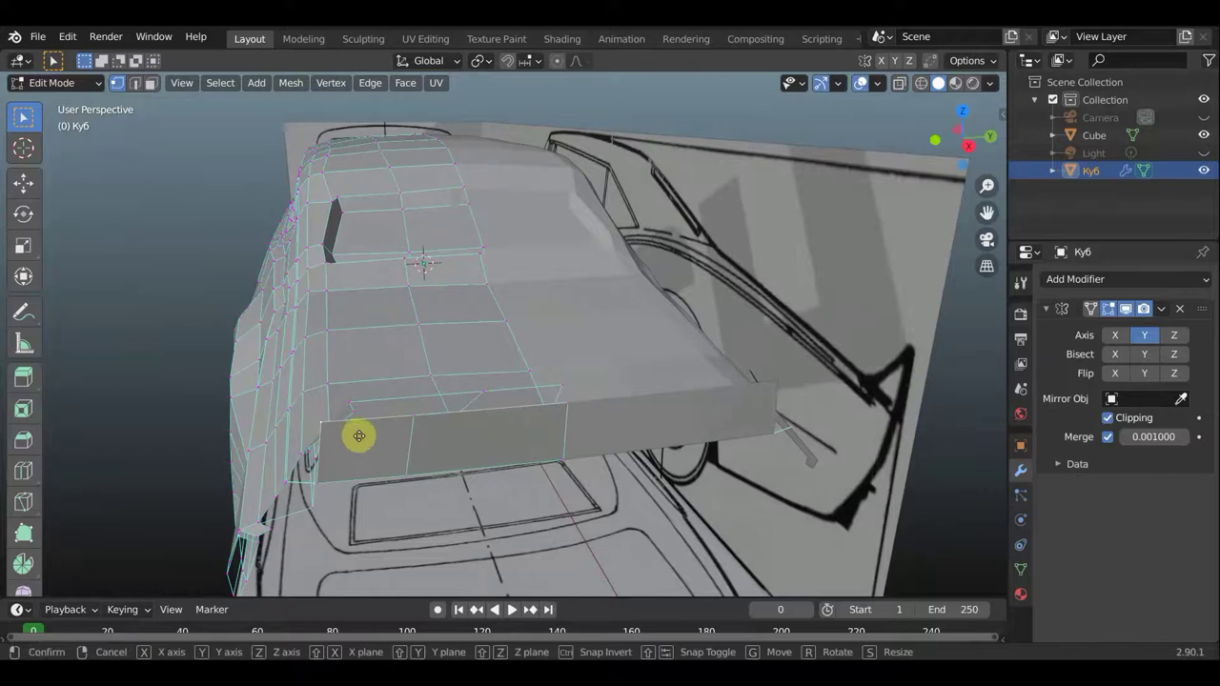
{"action": "left_click", "coordinate": [388, 432]}
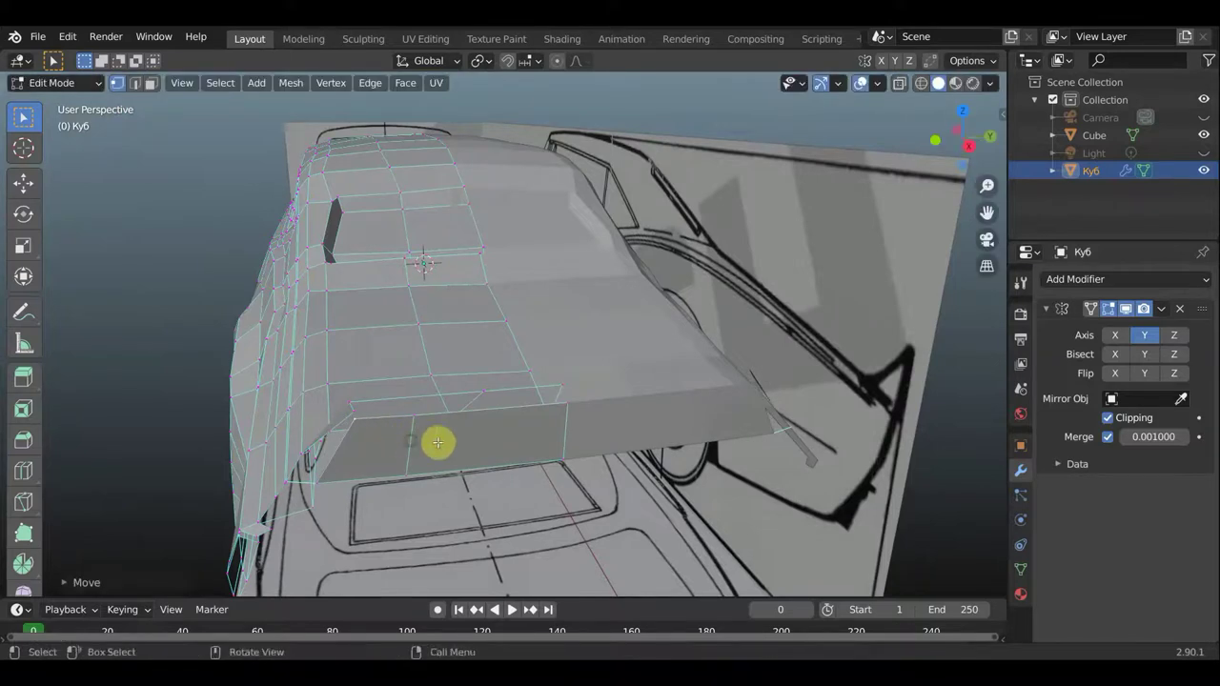
{"action": "middle_click_drag", "start_coordinate": [436, 441], "coordinate": [518, 442]}
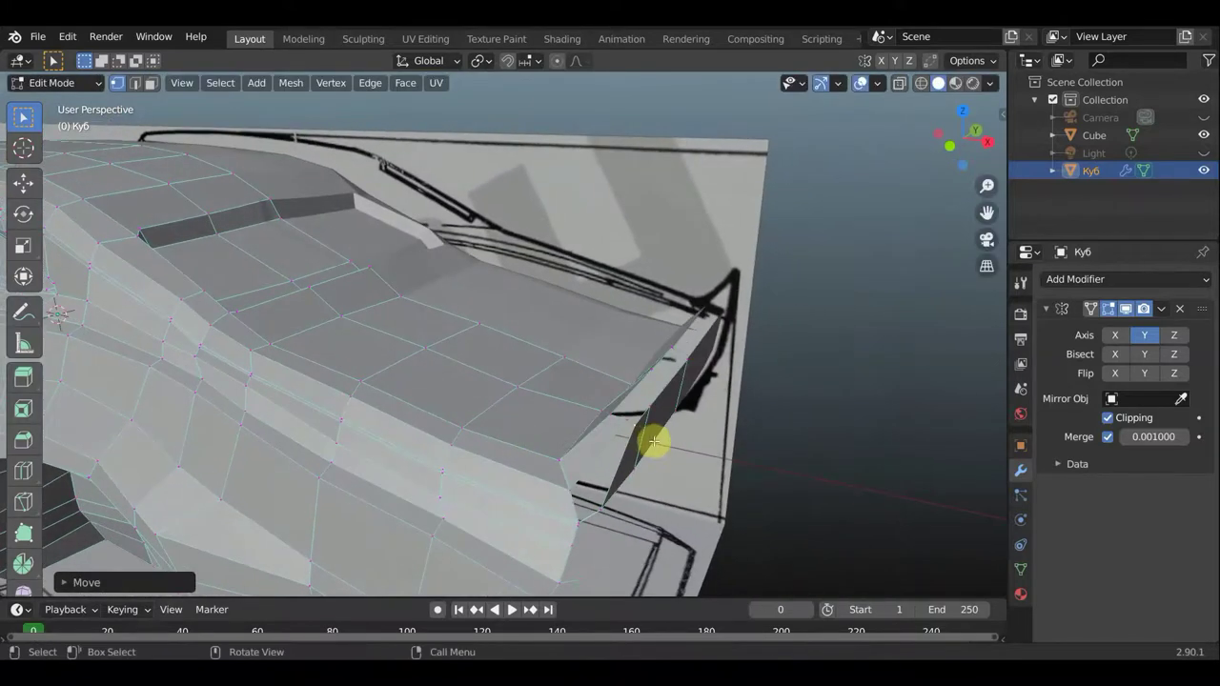
{"action": "middle_click_drag", "start_coordinate": [635, 449], "coordinate": [615, 448]}
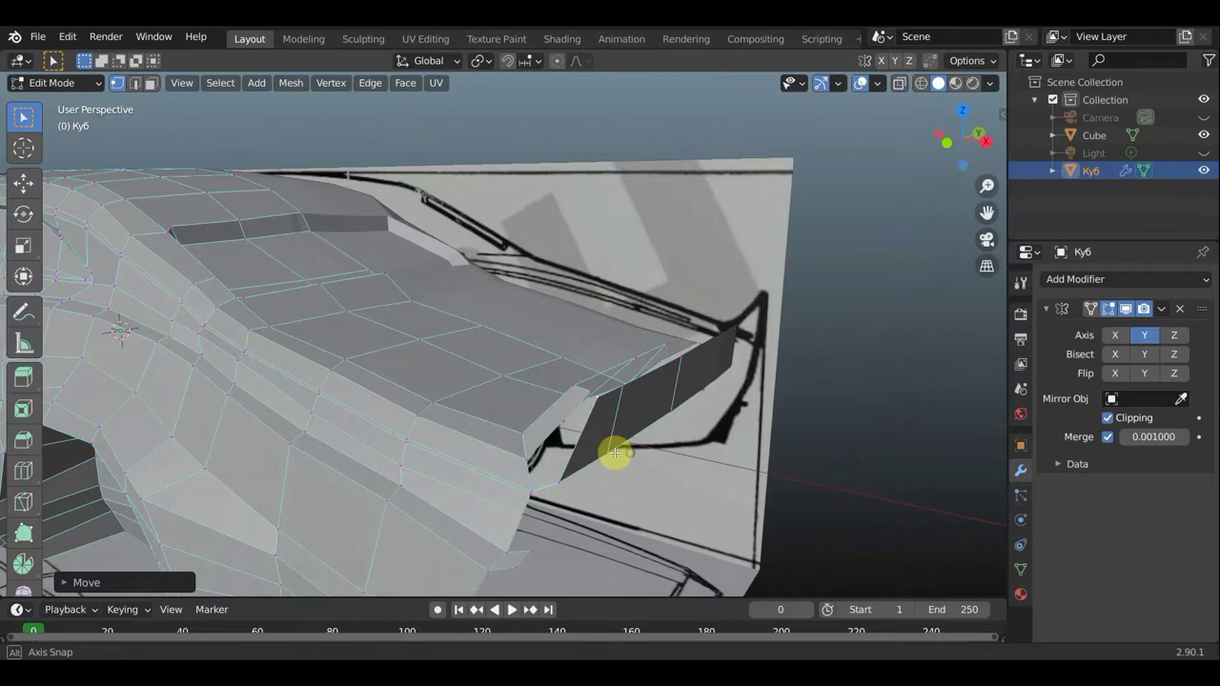
Reposition the strip's end vertex repeatedly until the corner matches the blueprint
{"action": "left_click", "coordinate": [560, 483]}
{"action": "key", "text": "g"}
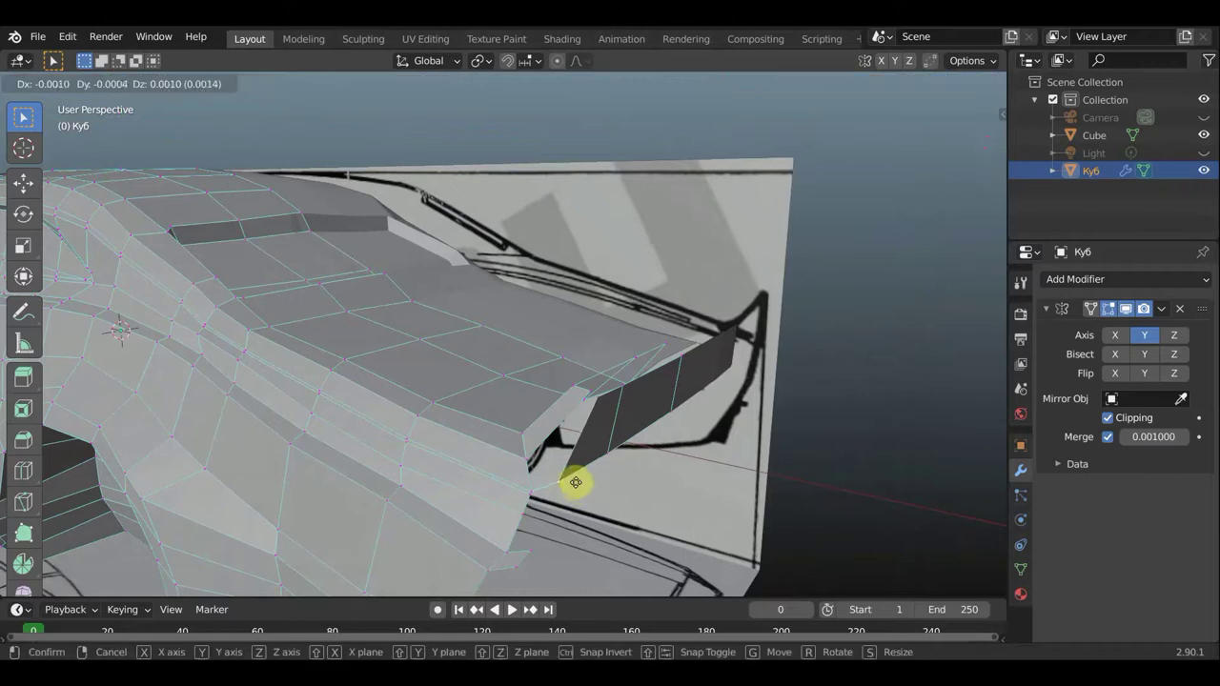
{"action": "left_click", "coordinate": [565, 473]}
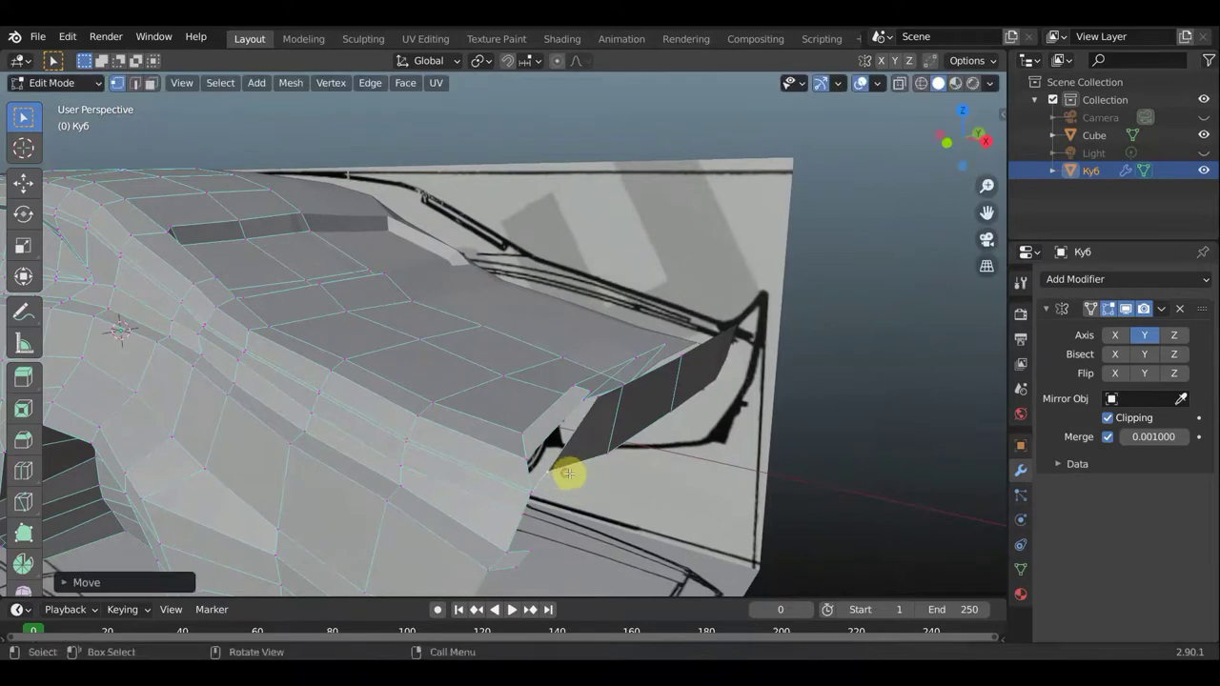
{"action": "middle_click_drag", "start_coordinate": [635, 474], "coordinate": [637, 469]}
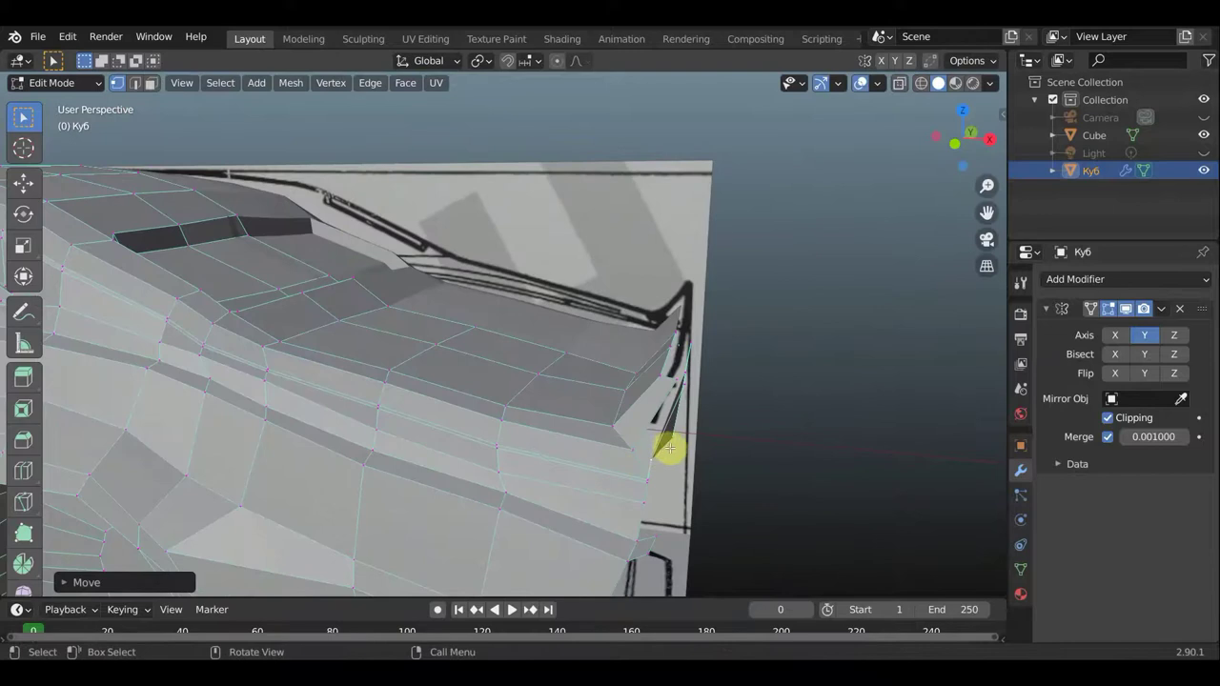
{"action": "key", "text": "g"}
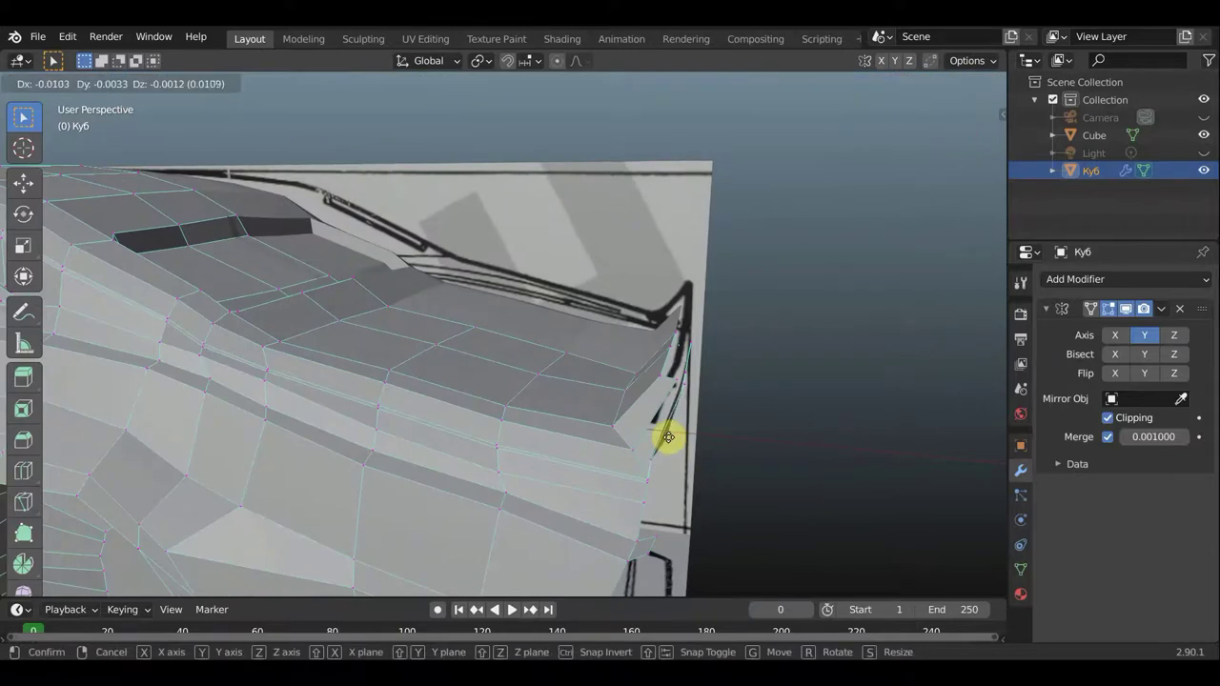
{"action": "left_click", "coordinate": [668, 436]}
{"action": "key", "text": "g"}
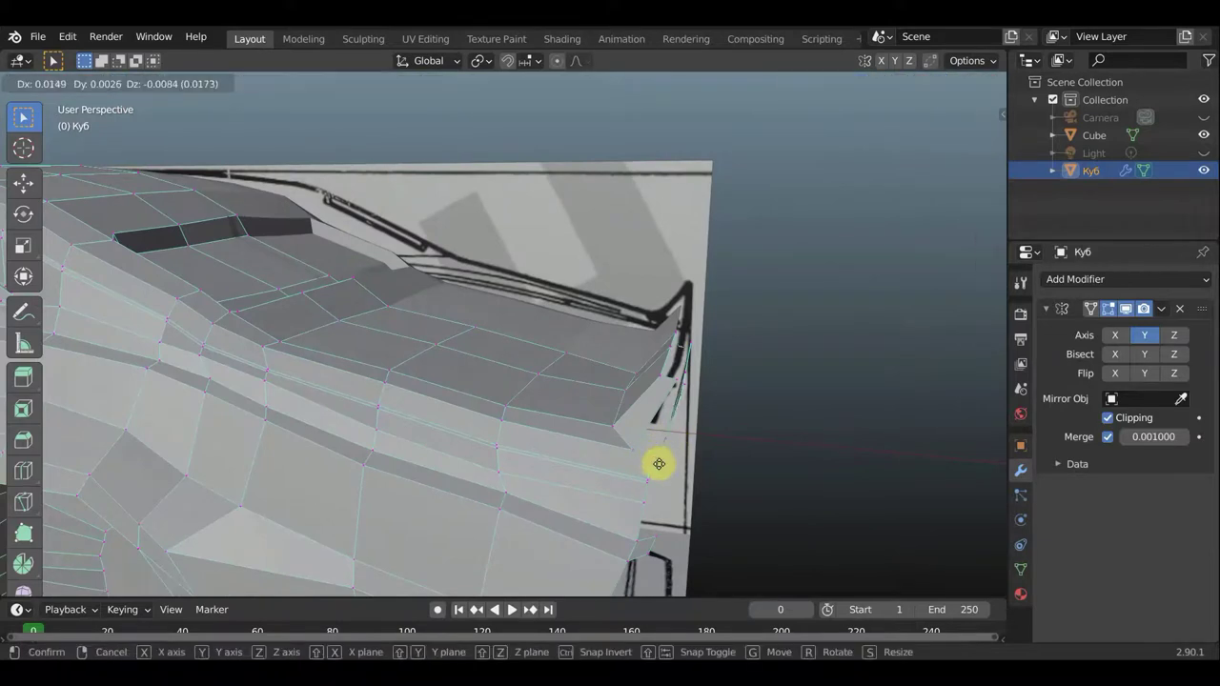
{"action": "left_click", "coordinate": [656, 461]}
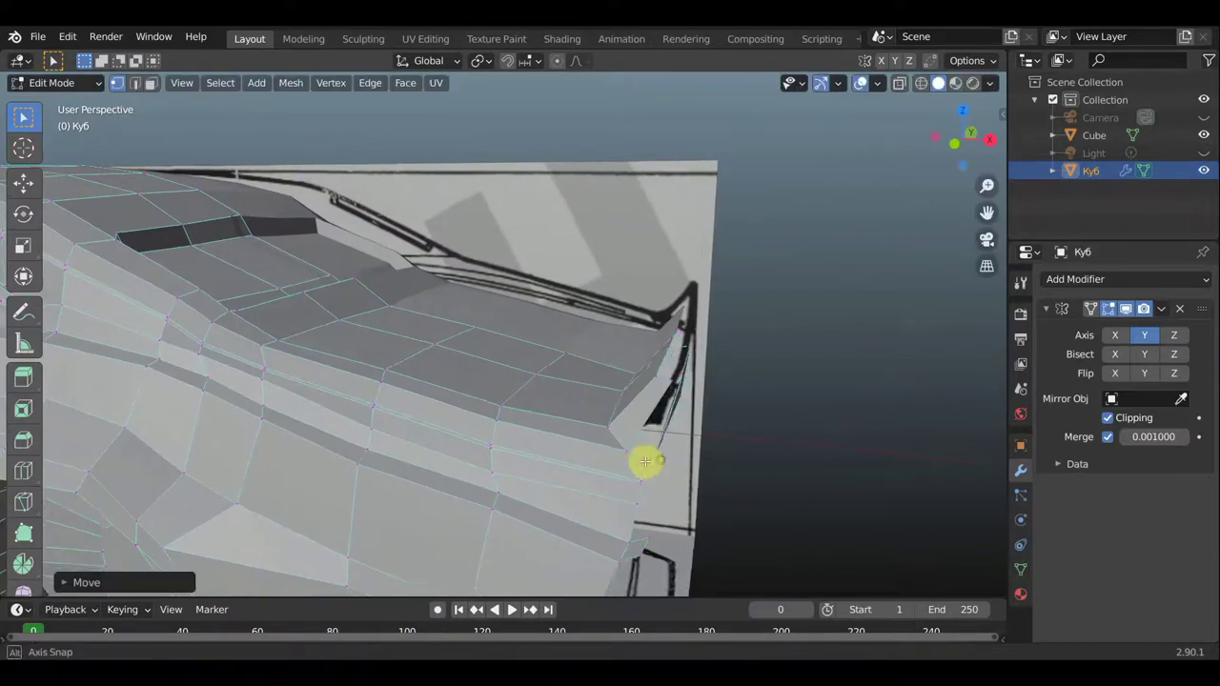
{"action": "middle_click_drag", "start_coordinate": [657, 460], "coordinate": [626, 477]}
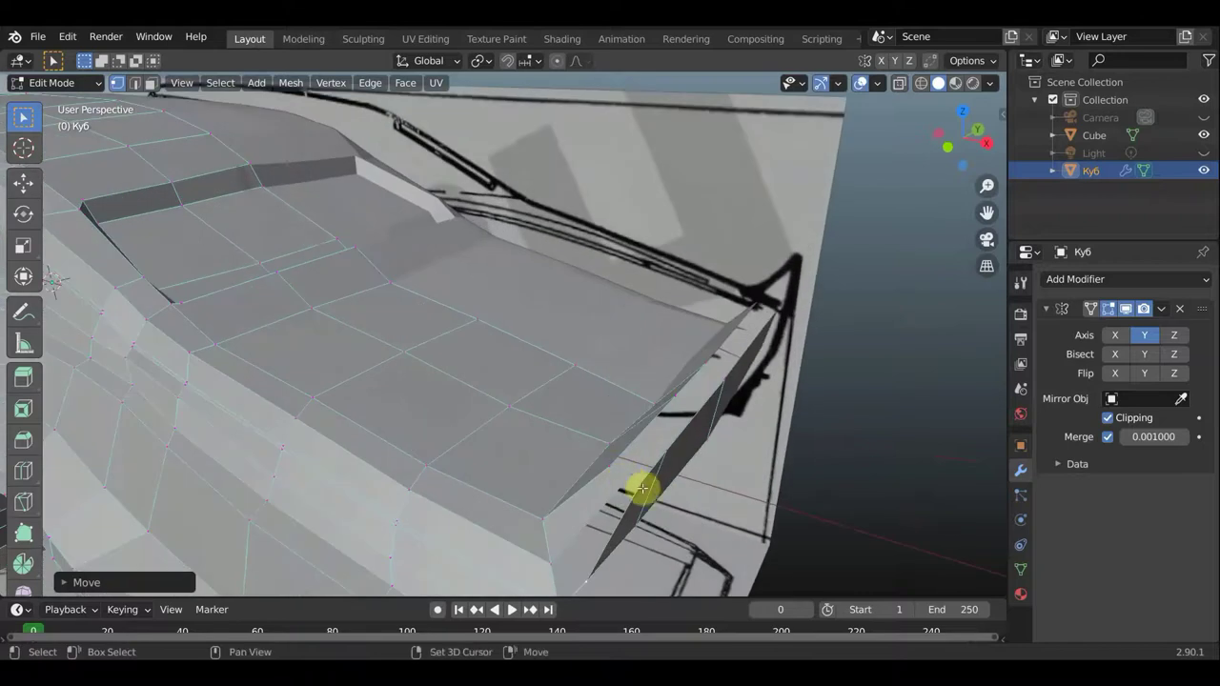
{"action": "left_click", "coordinate": [641, 481]}
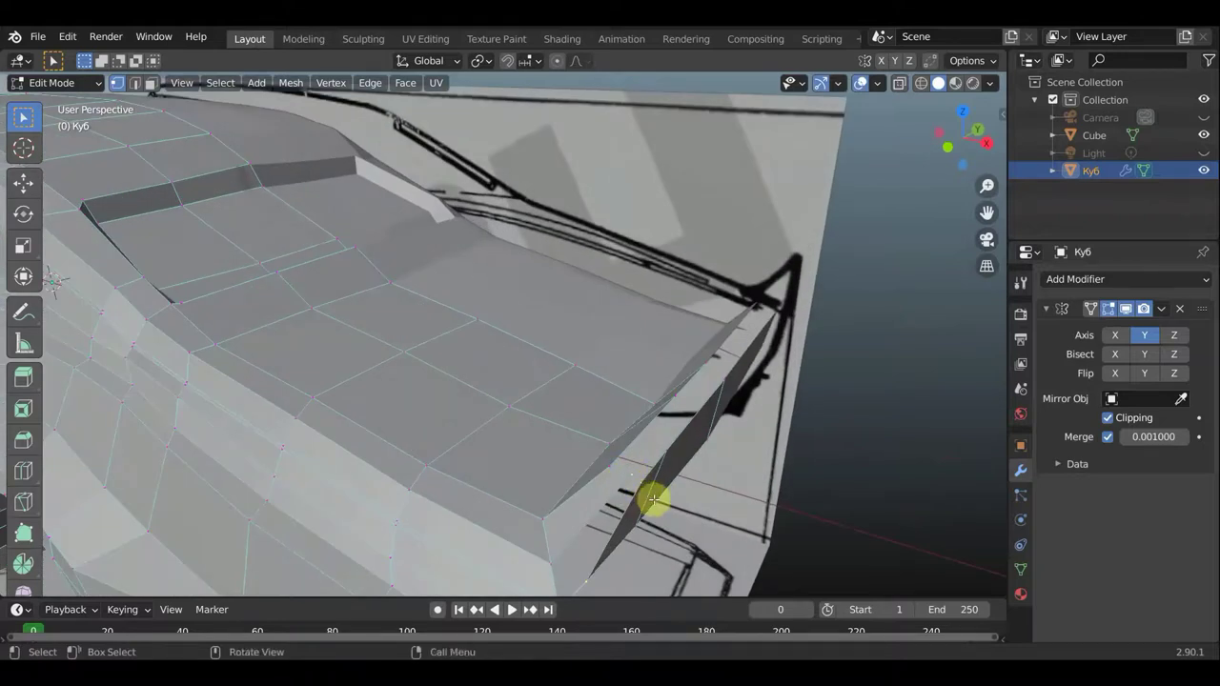
{"action": "mouse_move", "coordinate": [654, 499]}
{"action": "middle_mouse_down", "text": "shift"}
{"action": "mouse_move", "coordinate": [691, 422]}
{"action": "mouse_move", "coordinate": [656, 452]}
{"action": "middle_mouse_up", "text": "shift"}
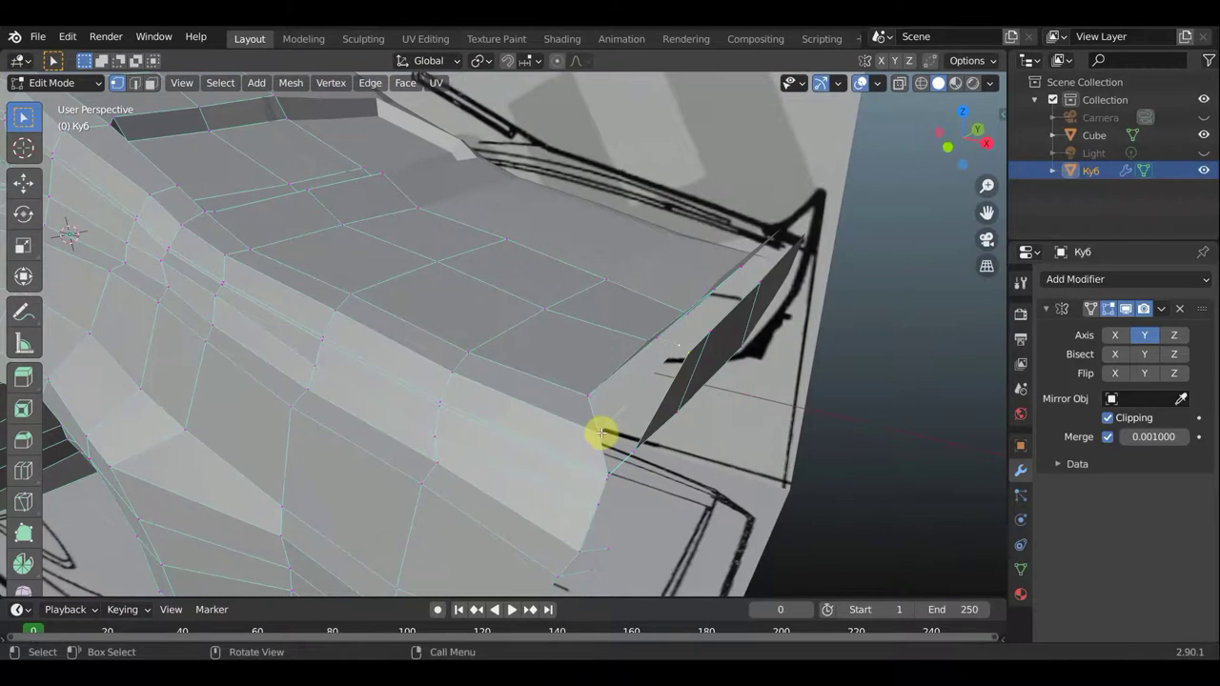
{"action": "middle_click_drag", "start_coordinate": [615, 438], "coordinate": [640, 421]}
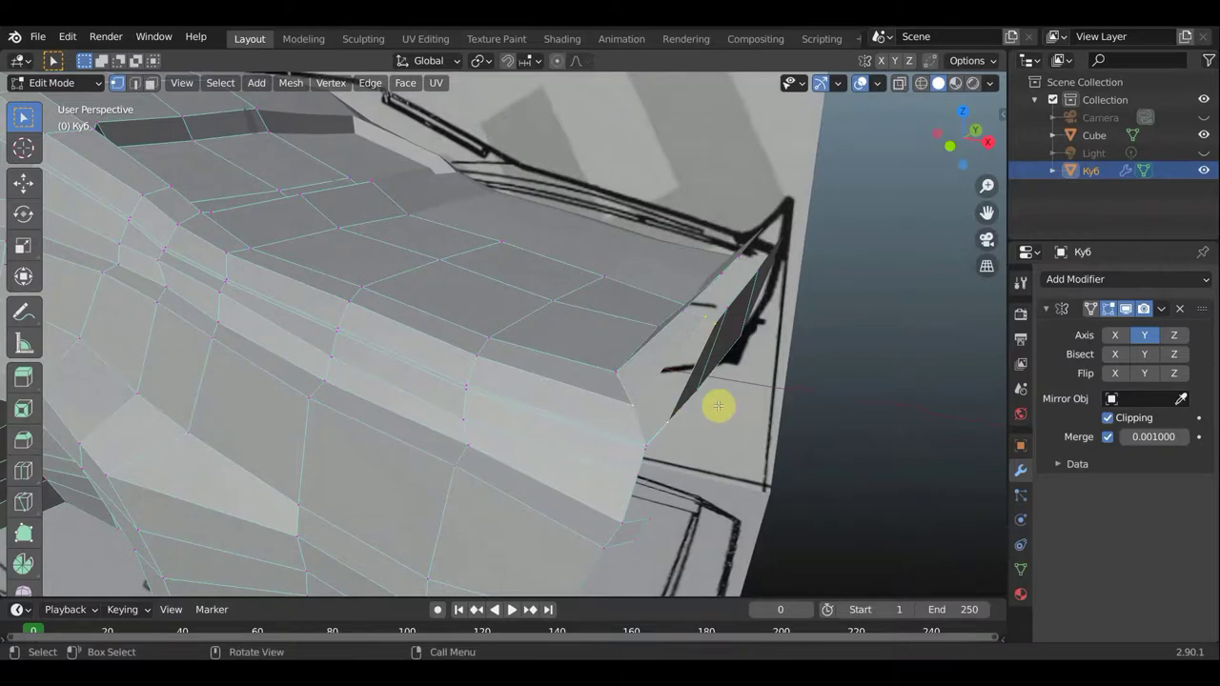
{"action": "mouse_move", "coordinate": [690, 408]}
{"action": "middle_mouse_down"}
{"action": "mouse_move", "coordinate": [610, 426]}
{"action": "mouse_move", "coordinate": [611, 439]}
{"action": "mouse_move", "coordinate": [474, 463]}
{"action": "mouse_move", "coordinate": [475, 481]}
{"action": "middle_mouse_up"}
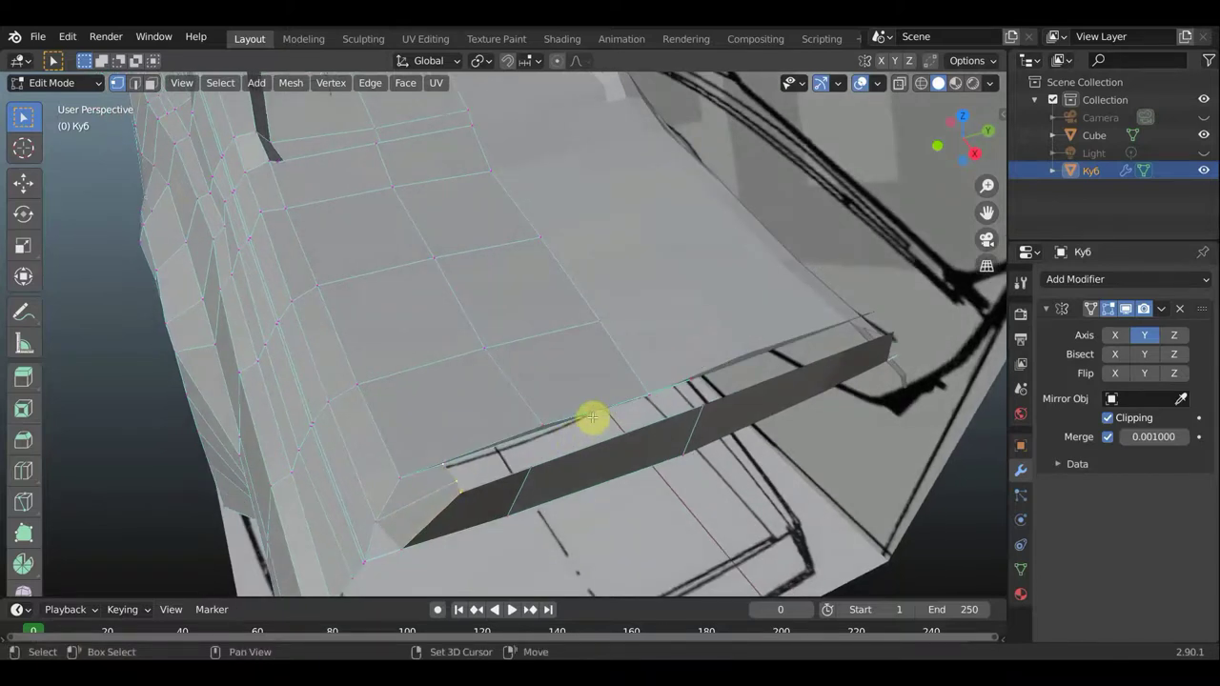
Select a single face on the rear strip and zoom out to view the rear
{"action": "left_click", "coordinate": [544, 472], "text": "alt"}
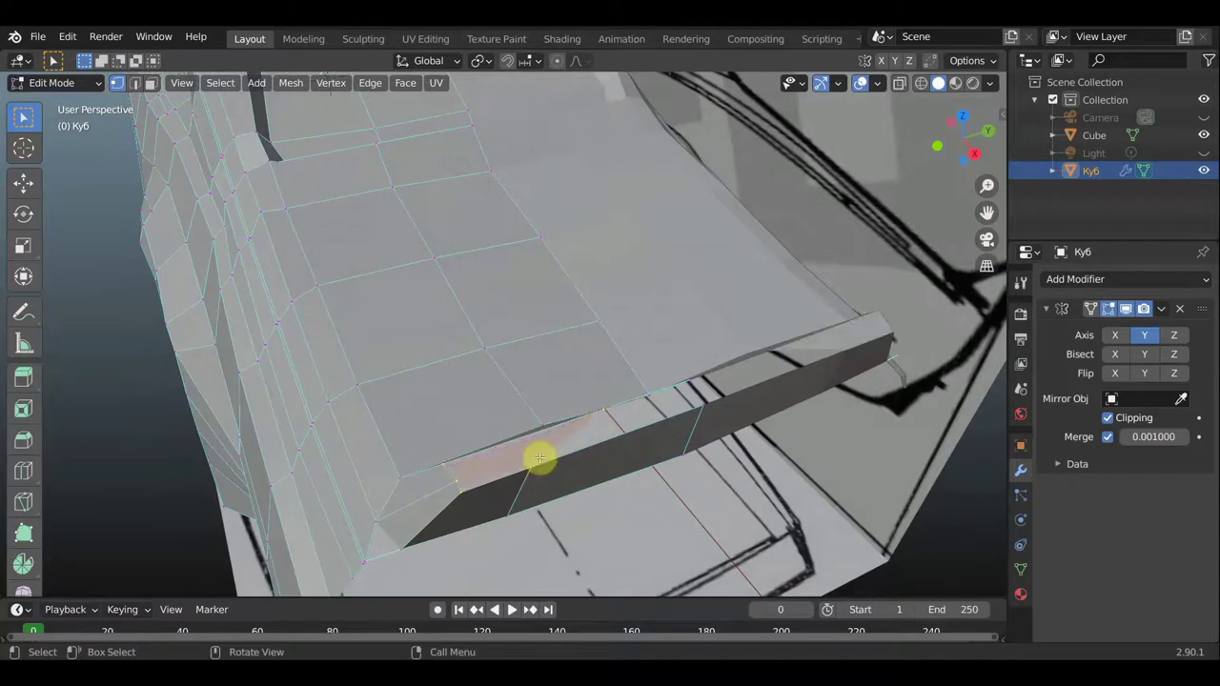
{"action": "left_click", "coordinate": [586, 422], "text": "shift"}
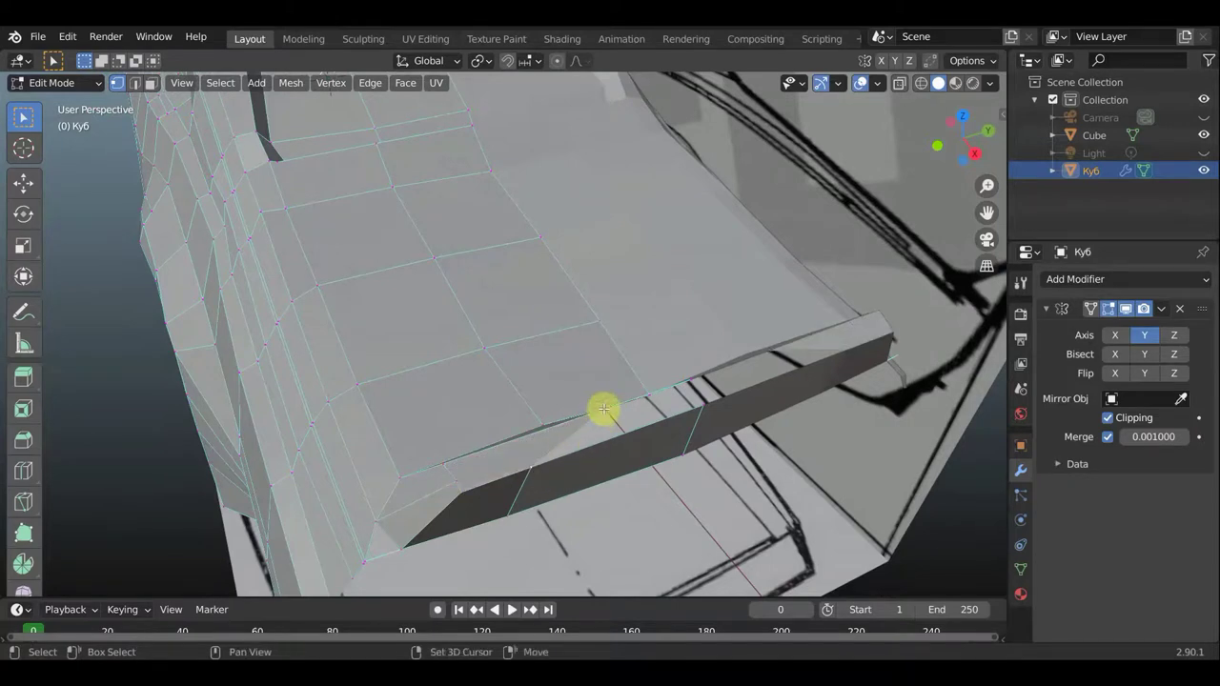
{"action": "left_click", "coordinate": [698, 405]}
{"action": "mouse_move", "coordinate": [700, 408]}
{"action": "middle_mouse_down"}
{"action": "mouse_move", "coordinate": [806, 381]}
{"action": "mouse_move", "coordinate": [757, 349]}
{"action": "mouse_move", "coordinate": [676, 333]}
{"action": "mouse_move", "coordinate": [577, 390]}
{"action": "middle_mouse_up"}
{"action": "scroll", "coordinate": [739, 377], "scroll_direction": "down", "scroll_amount": 2}
{"action": "scroll", "coordinate": [736, 367], "scroll_direction": "down", "scroll_amount": 2}
{"action": "scroll", "coordinate": [730, 342], "scroll_direction": "down", "scroll_amount": 2}
{"action": "scroll", "coordinate": [557, 383], "scroll_direction": "up", "scroll_amount": 2}
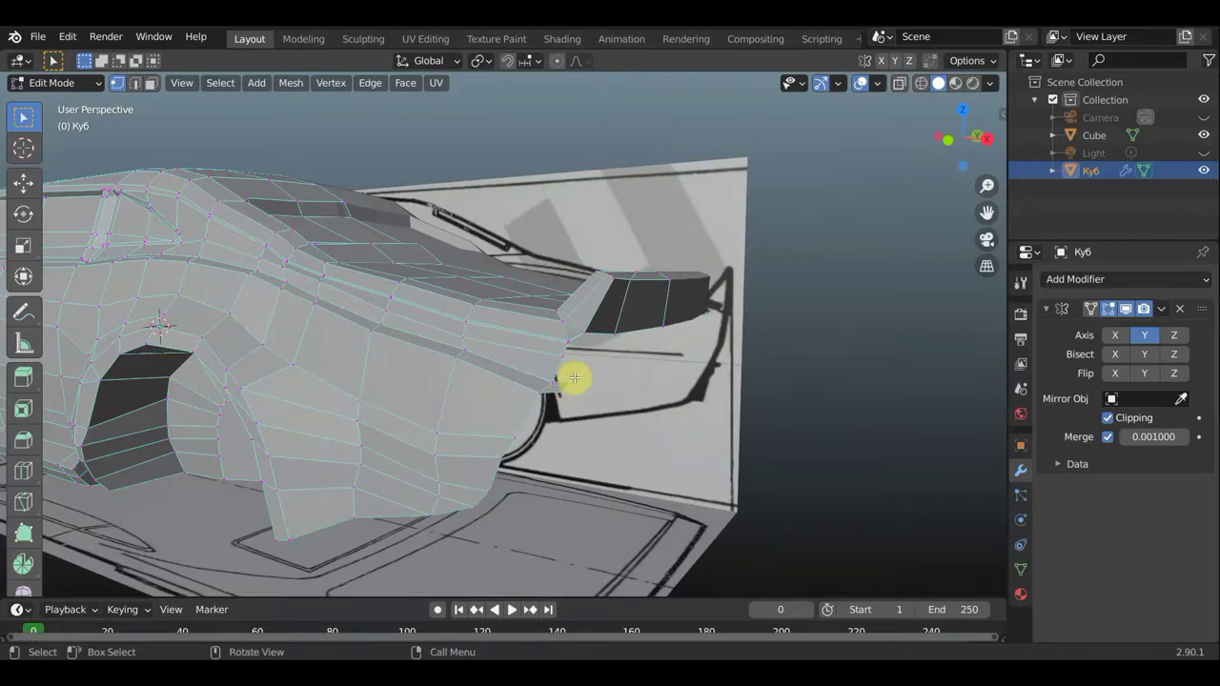
Delete the stray rear vertices beside the back wheel
{"action": "key", "text": "x"}
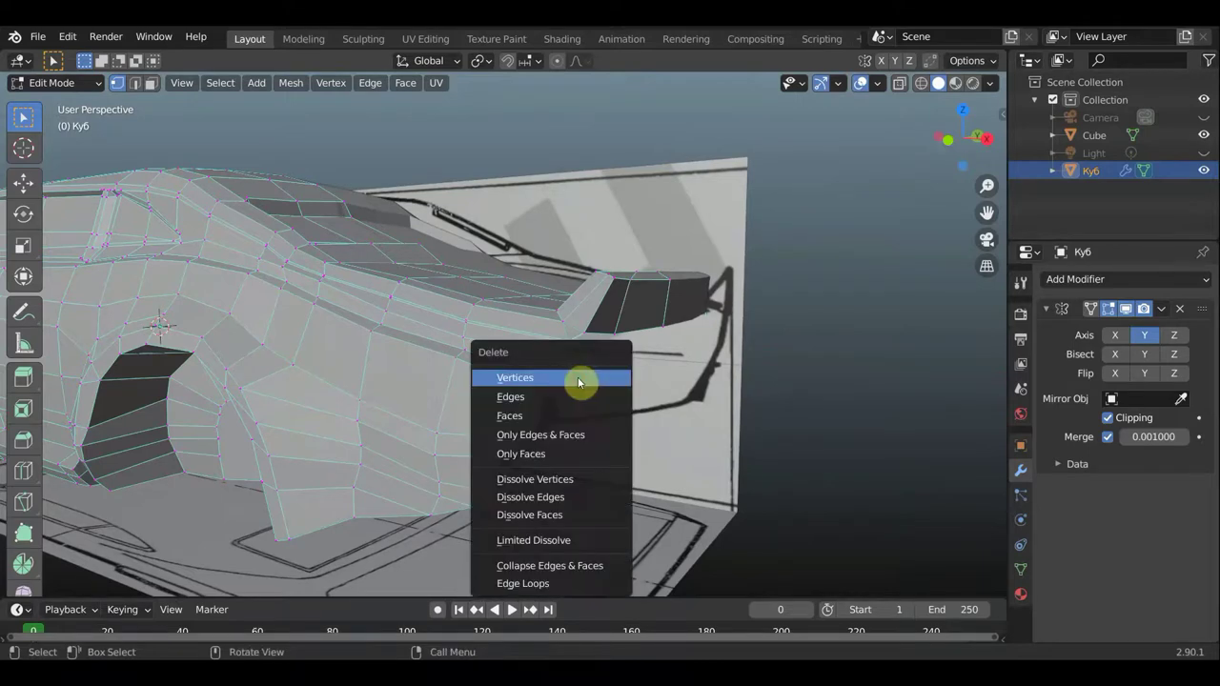
{"action": "left_click", "coordinate": [579, 382]}
{"action": "mouse_move", "coordinate": [591, 391]}
{"action": "middle_mouse_down"}
{"action": "mouse_move", "coordinate": [499, 375]}
{"action": "mouse_move", "coordinate": [525, 359]}
{"action": "middle_mouse_up"}
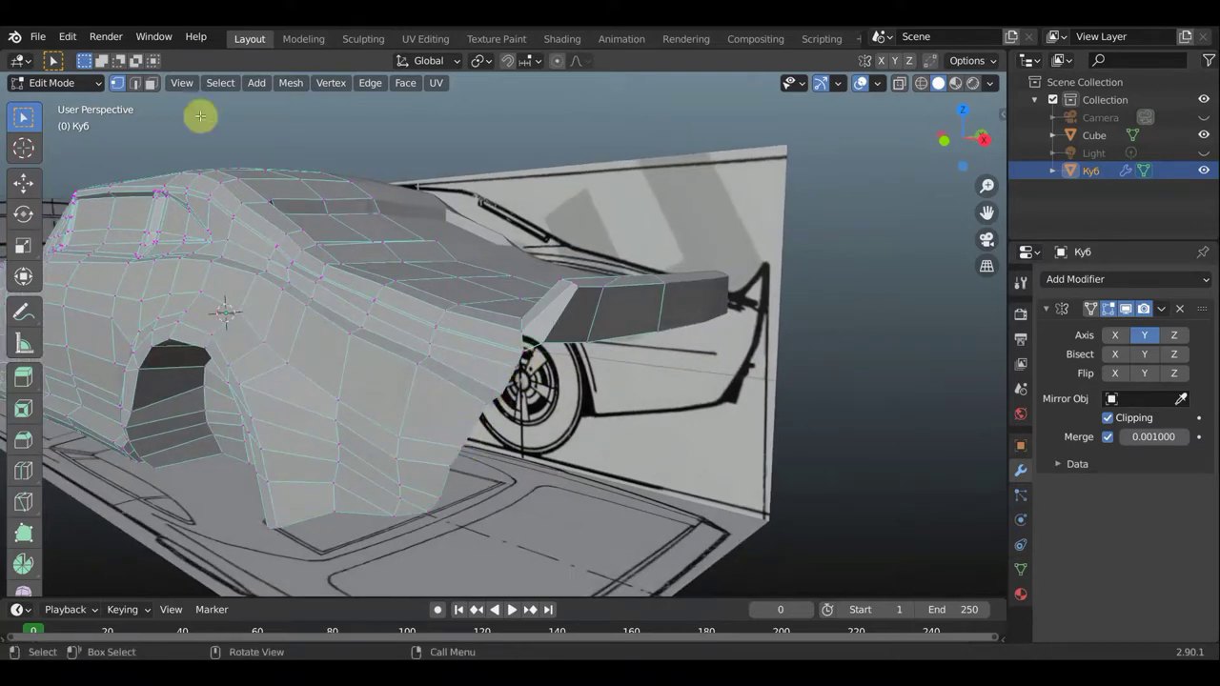
In edge select and top view, extrude the body's rear edges
{"action": "left_click", "coordinate": [134, 85]}
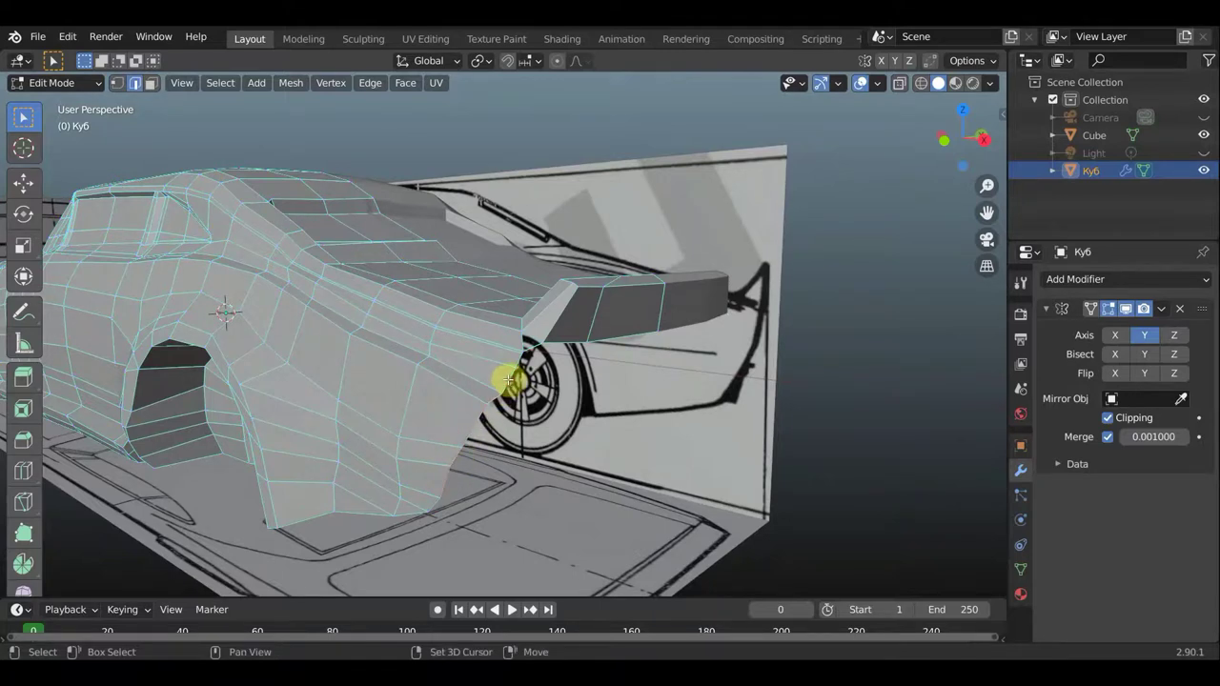
{"action": "mouse_move", "coordinate": [522, 386]}
{"action": "middle_mouse_down"}
{"action": "mouse_move", "coordinate": [501, 525]}
{"action": "mouse_move", "coordinate": [457, 567]}
{"action": "middle_mouse_up"}
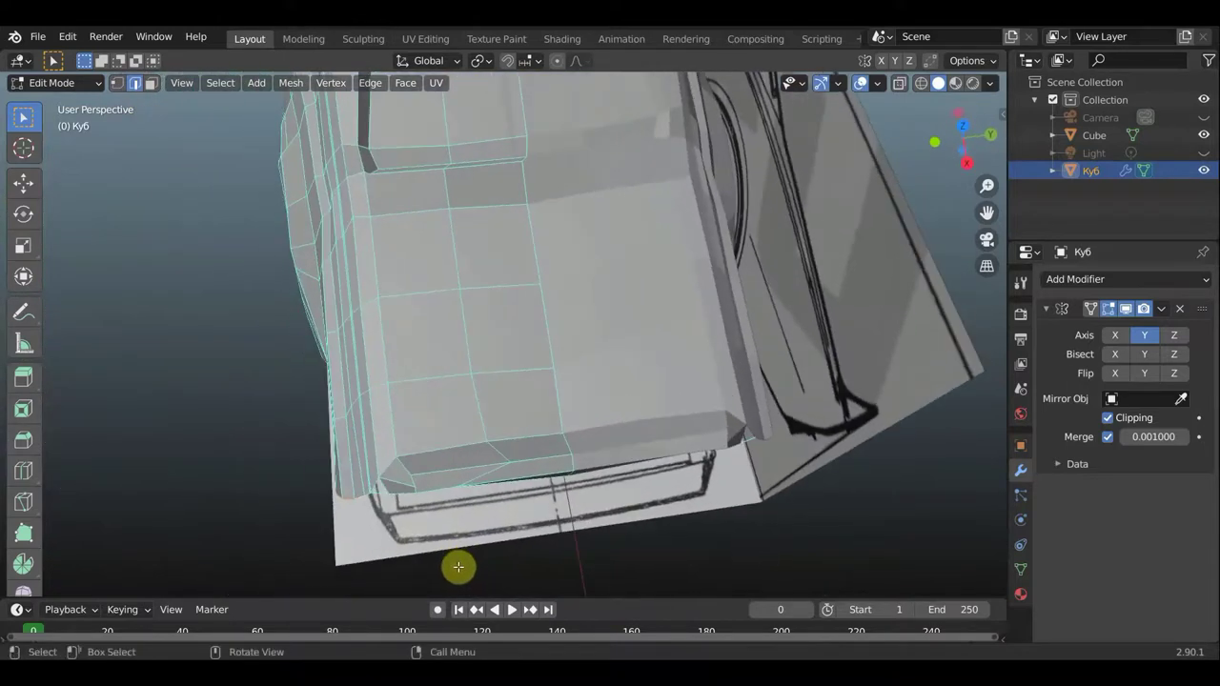
{"action": "key", "text": "KP_7"}
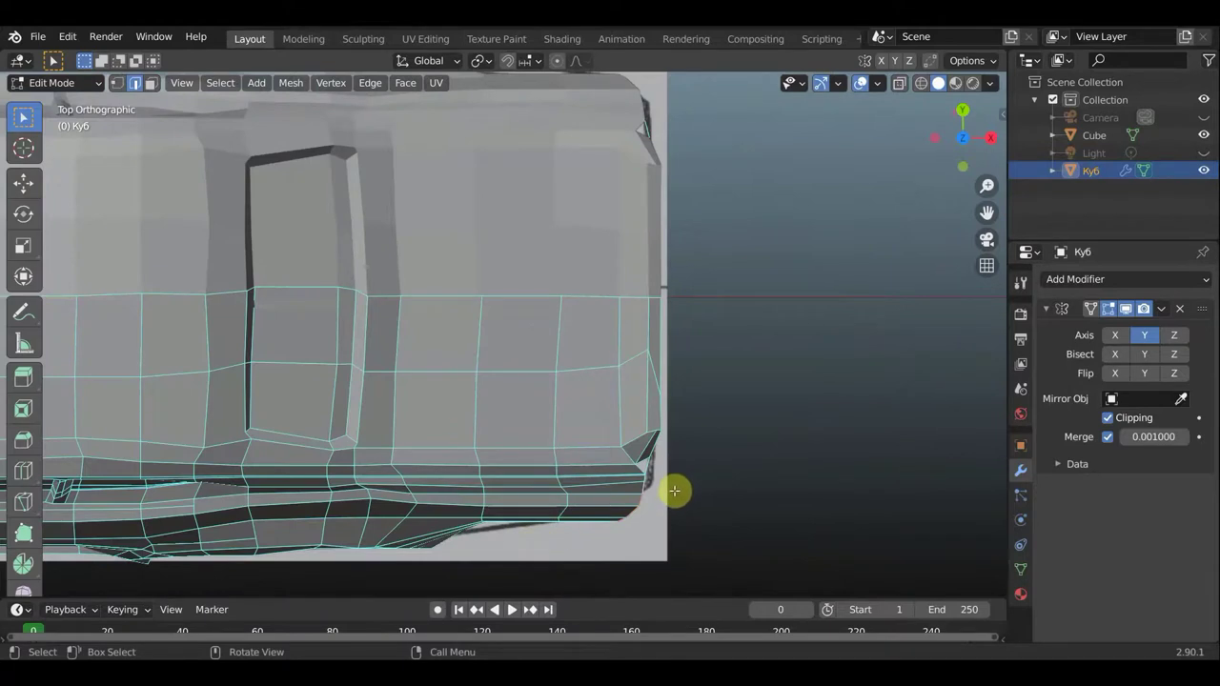
{"action": "key", "text": "e"}
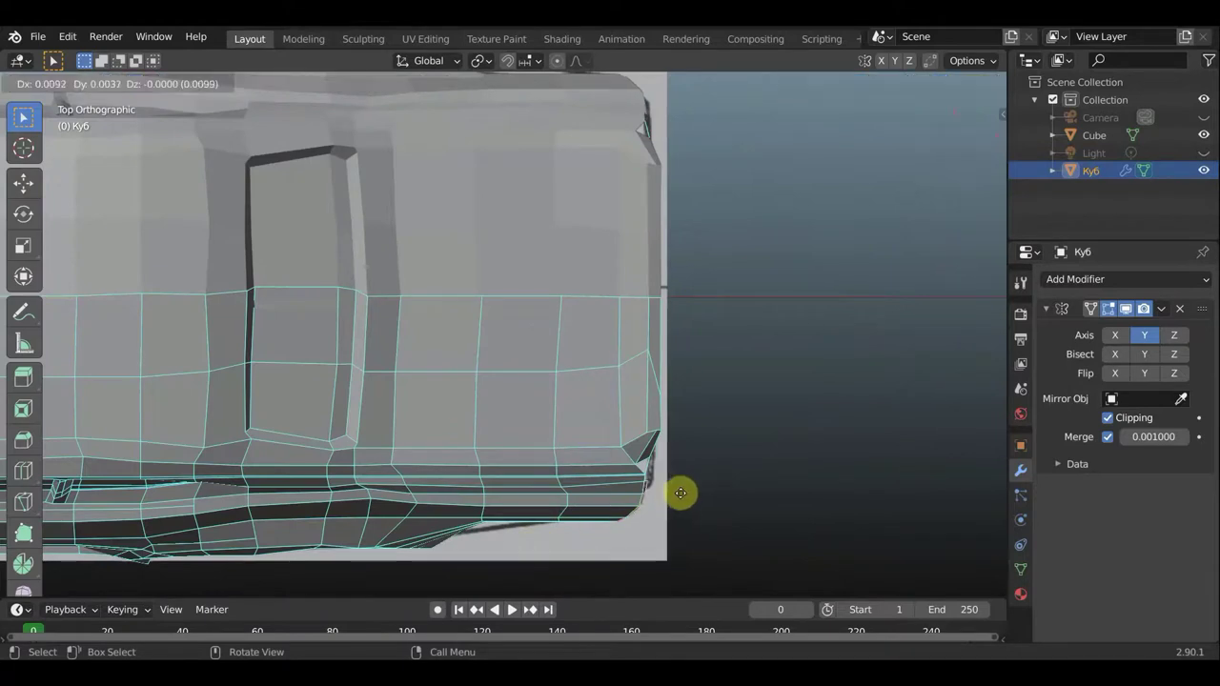
{"action": "left_click", "coordinate": [685, 483]}
{"action": "middle_click_drag", "start_coordinate": [684, 484], "coordinate": [495, 286]}
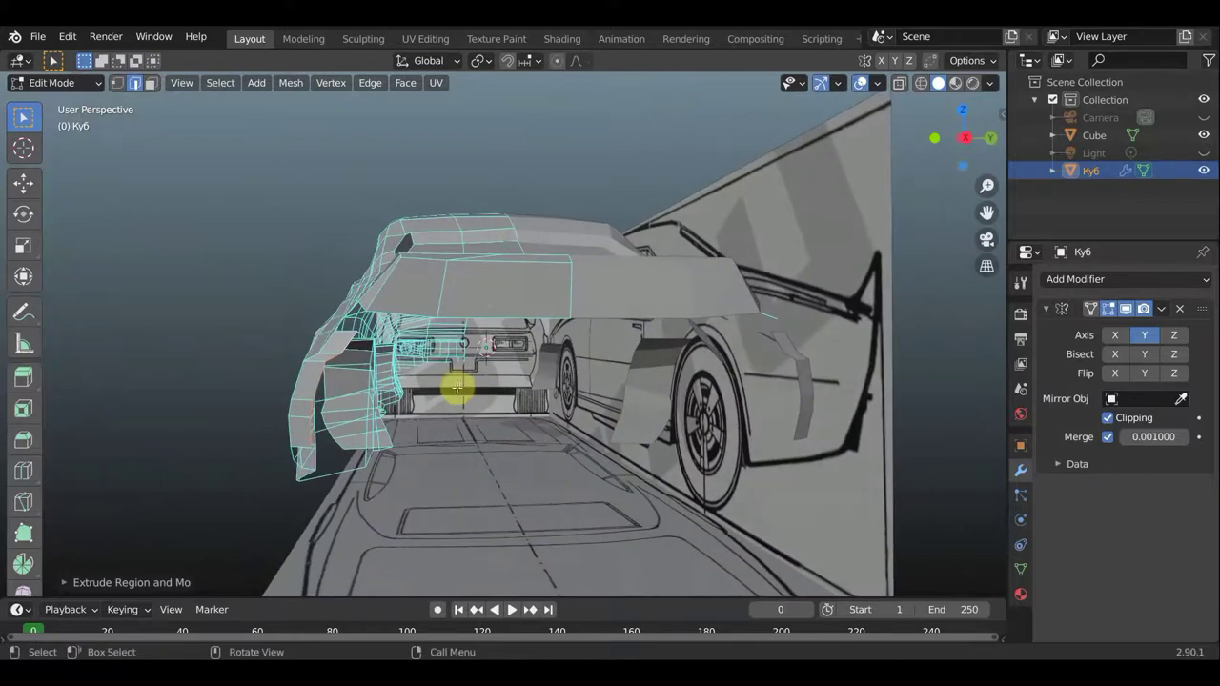
Push the extruded rear section further out from the body
{"action": "key", "text": "g"}
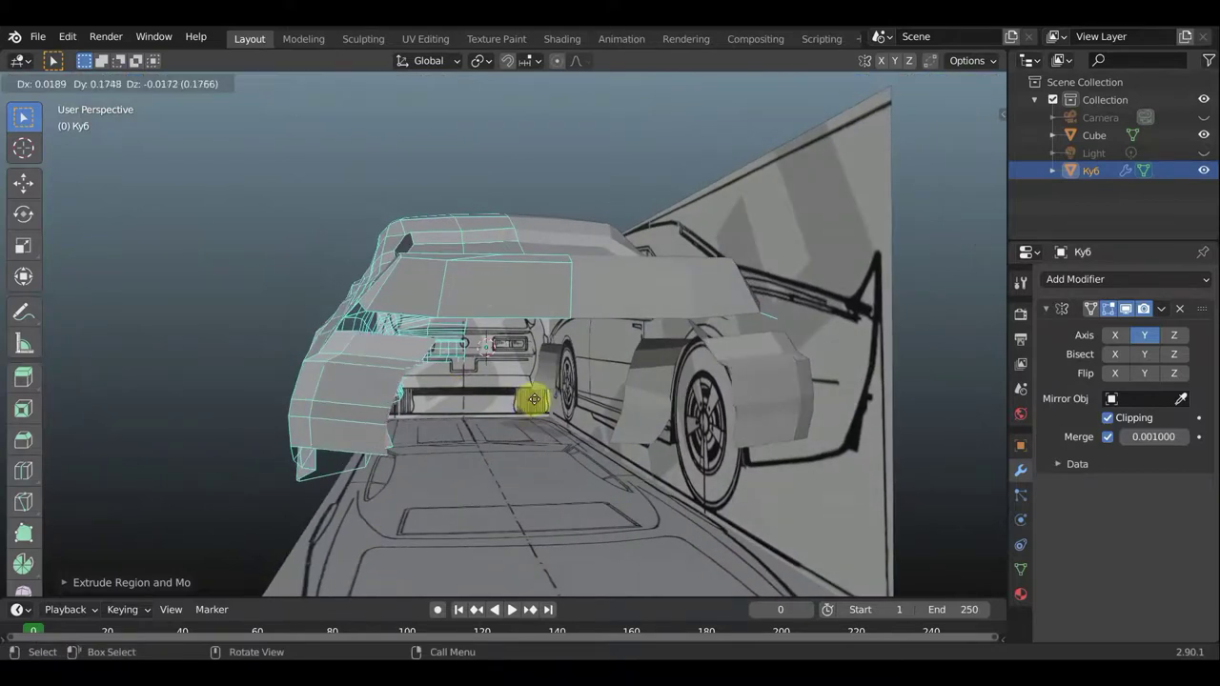
{"action": "left_click", "coordinate": [528, 398]}
{"action": "key", "text": "g"}
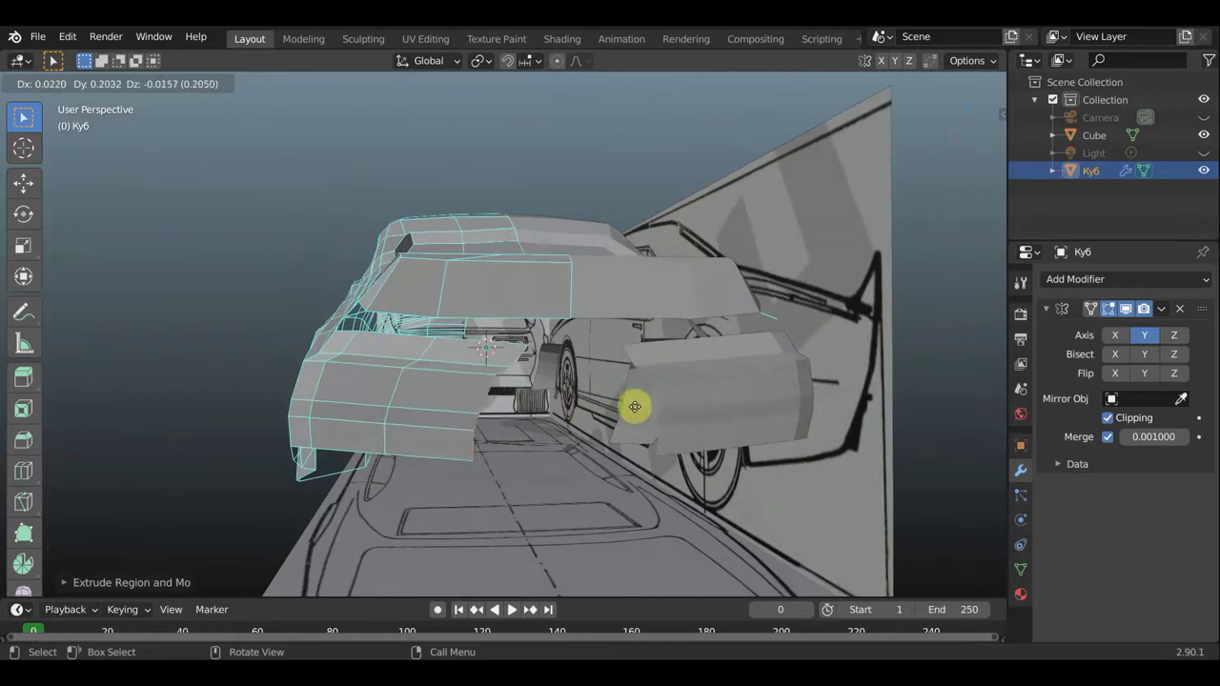
{"action": "left_click", "coordinate": [664, 407]}
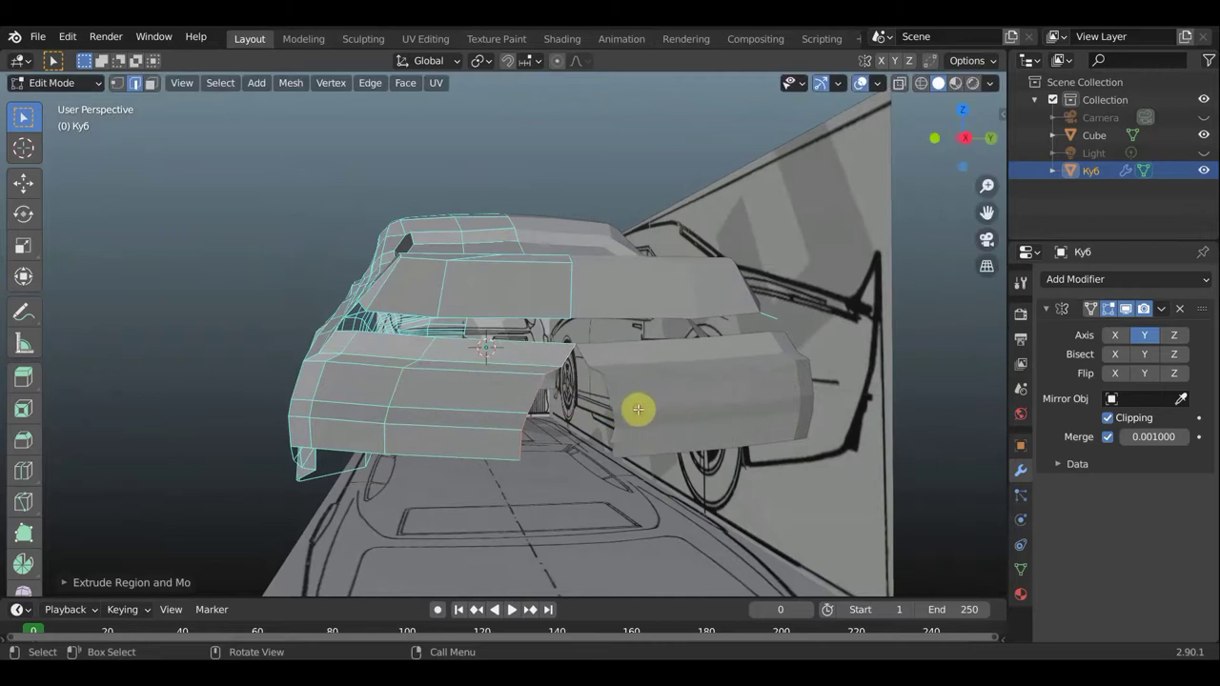
Reshape the new rear section's vertices one by one to follow the blueprint outline
{"action": "left_click", "coordinate": [116, 83]}
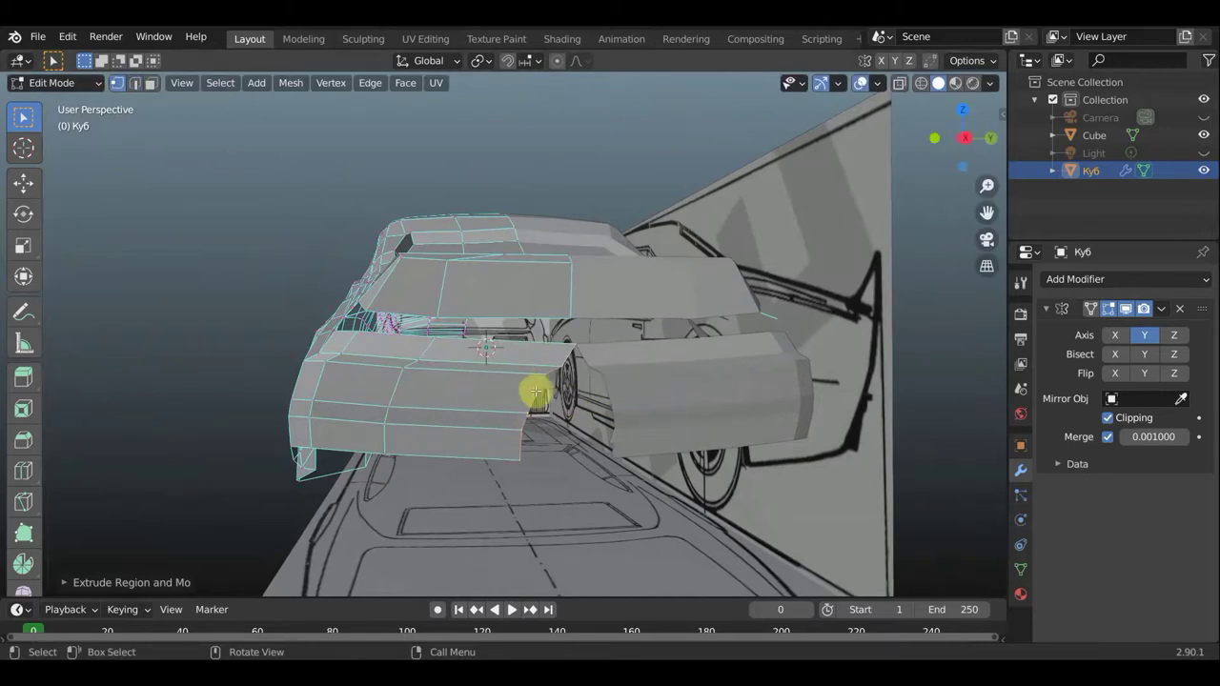
{"action": "left_click", "coordinate": [560, 370]}
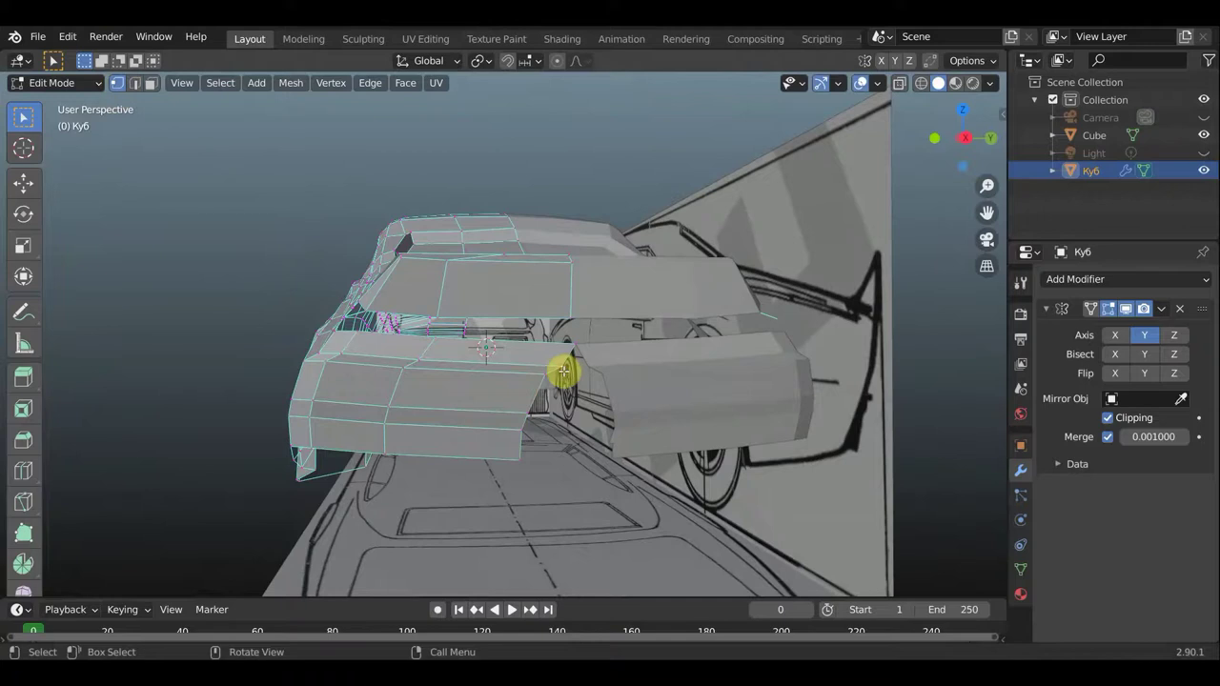
{"action": "key", "text": "g"}
{"action": "left_click", "coordinate": [585, 369]}
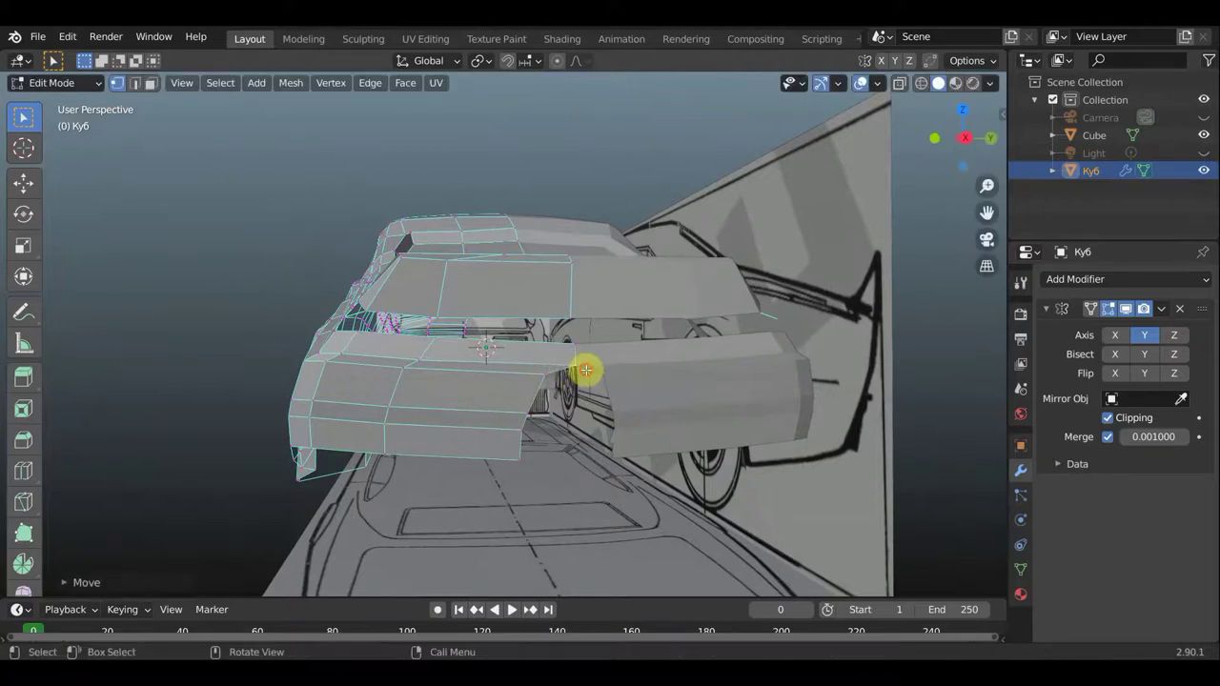
{"action": "key", "text": "g"}
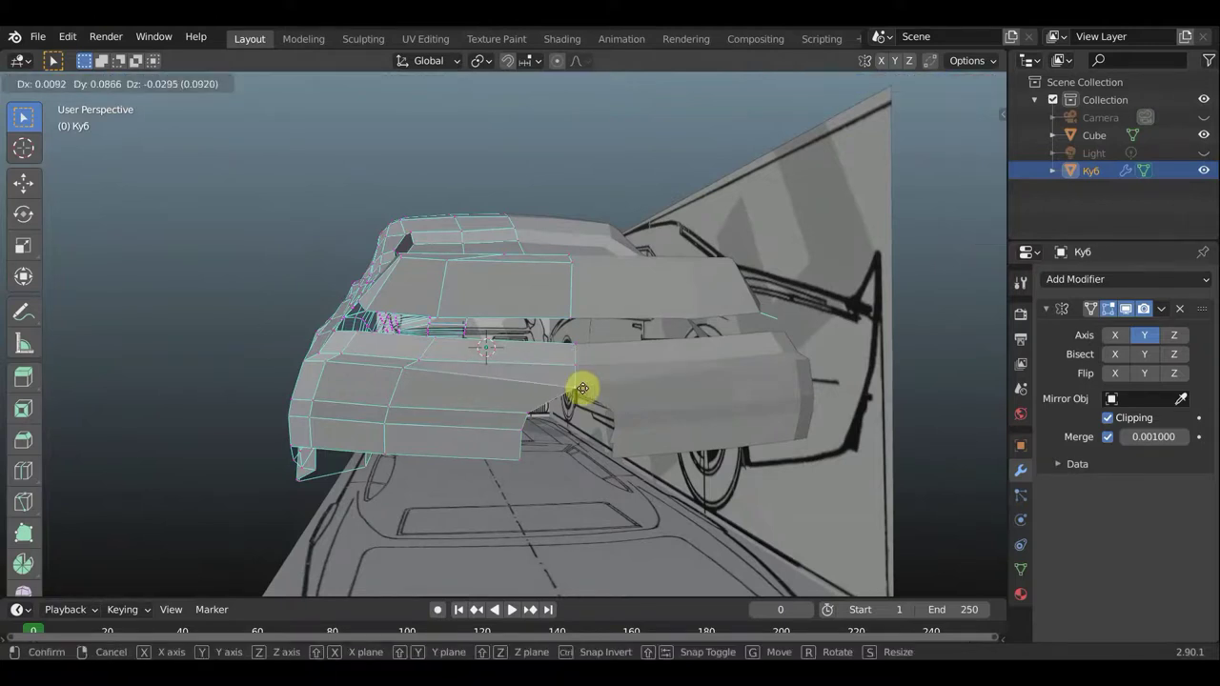
{"action": "left_click", "coordinate": [582, 382]}
{"action": "key", "text": "g"}
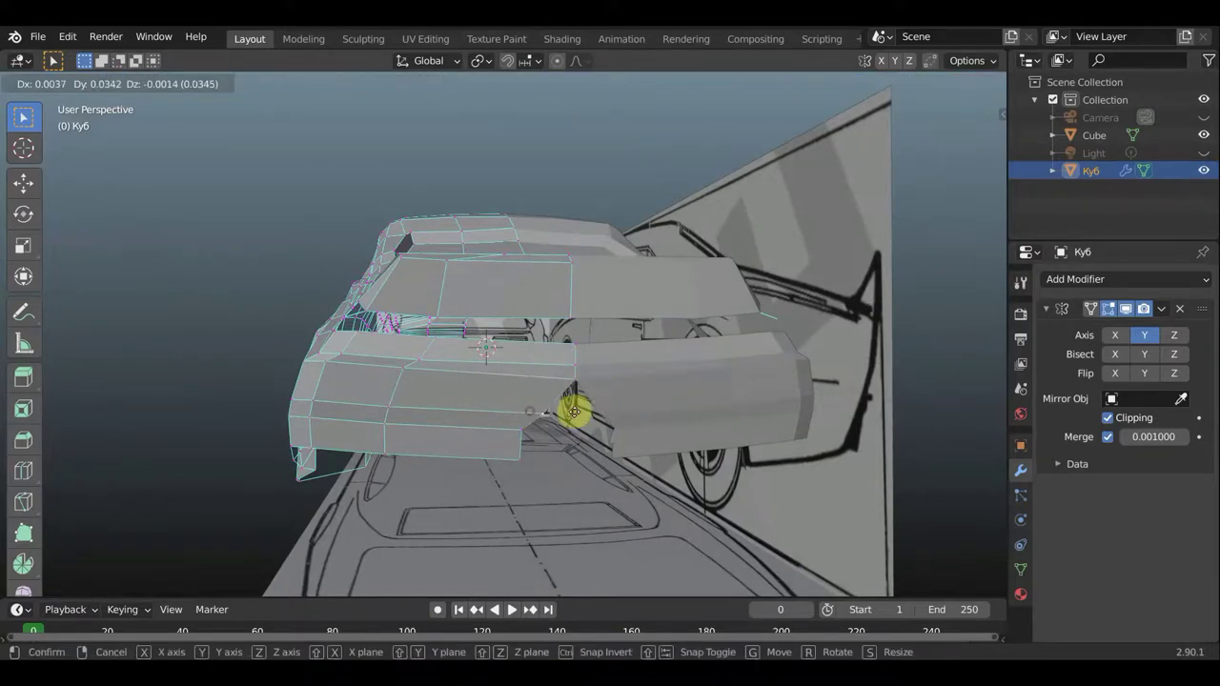
{"action": "left_click", "coordinate": [587, 411]}
{"action": "key", "text": "g"}
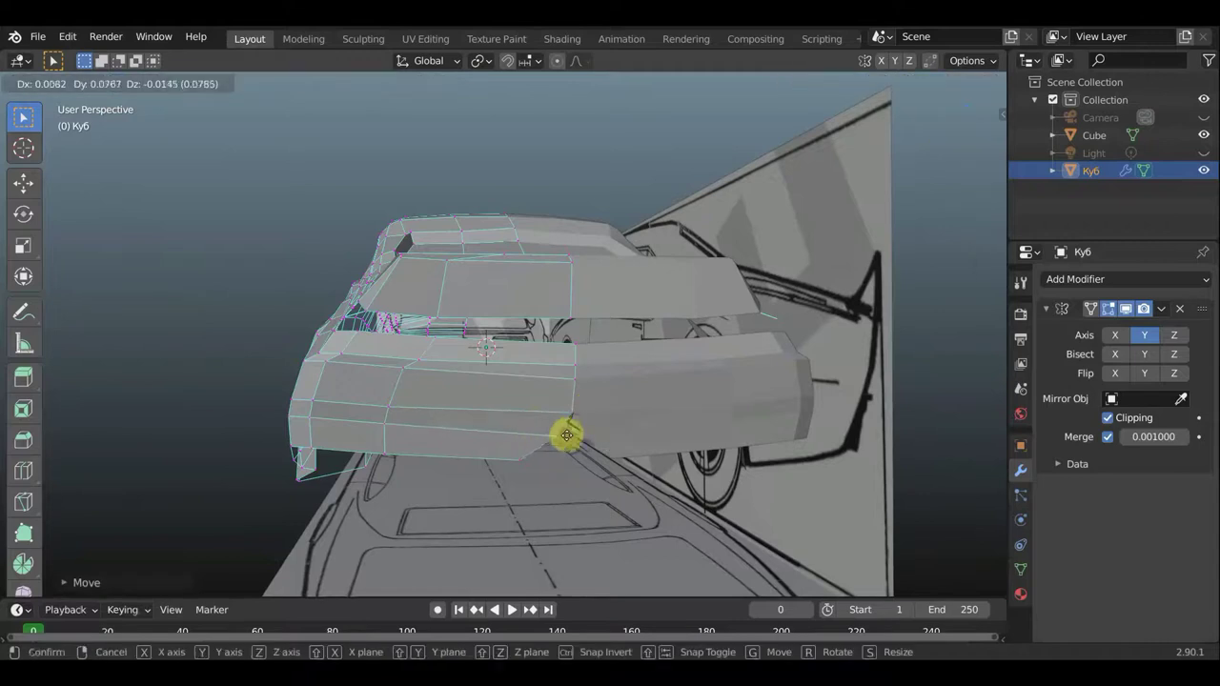
{"action": "left_click", "coordinate": [572, 432]}
{"action": "key", "text": "g"}
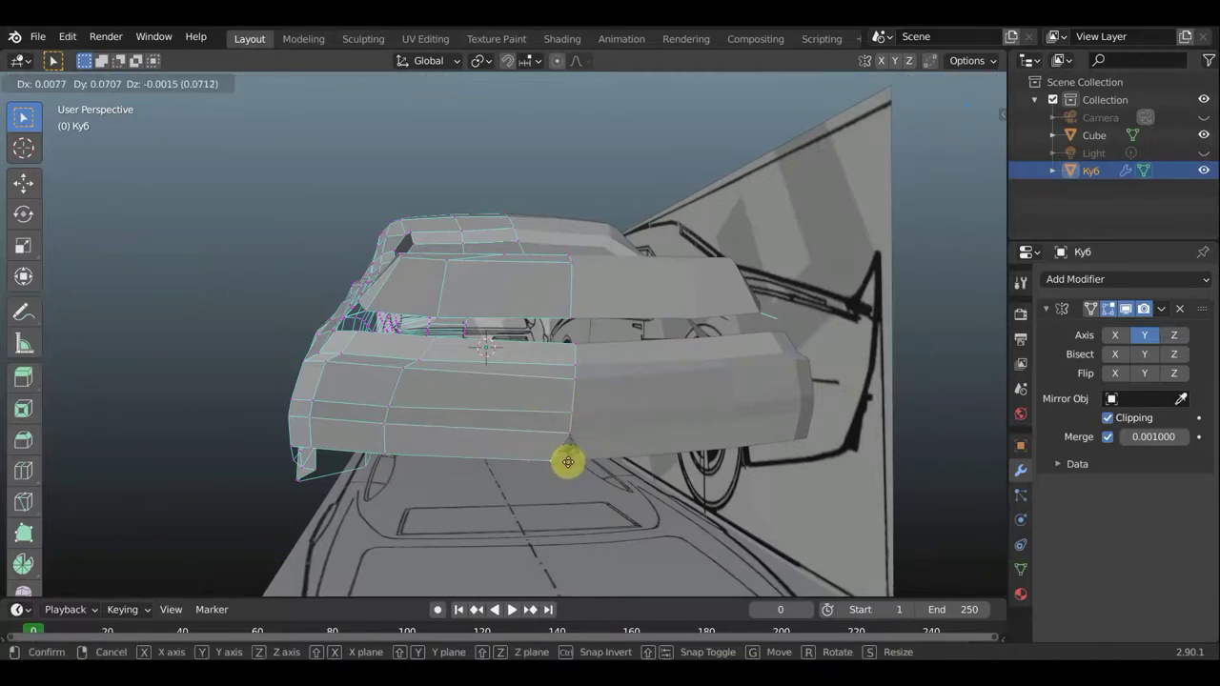
{"action": "left_click", "coordinate": [583, 456]}
Select a face on the car's rear panel from a rear three-quarter view
{"action": "mouse_move", "coordinate": [609, 449]}
{"action": "middle_mouse_down"}
{"action": "mouse_move", "coordinate": [752, 468]}
{"action": "mouse_move", "coordinate": [670, 476]}
{"action": "mouse_move", "coordinate": [629, 460]}
{"action": "mouse_move", "coordinate": [727, 463]}
{"action": "mouse_move", "coordinate": [700, 467]}
{"action": "middle_mouse_up"}
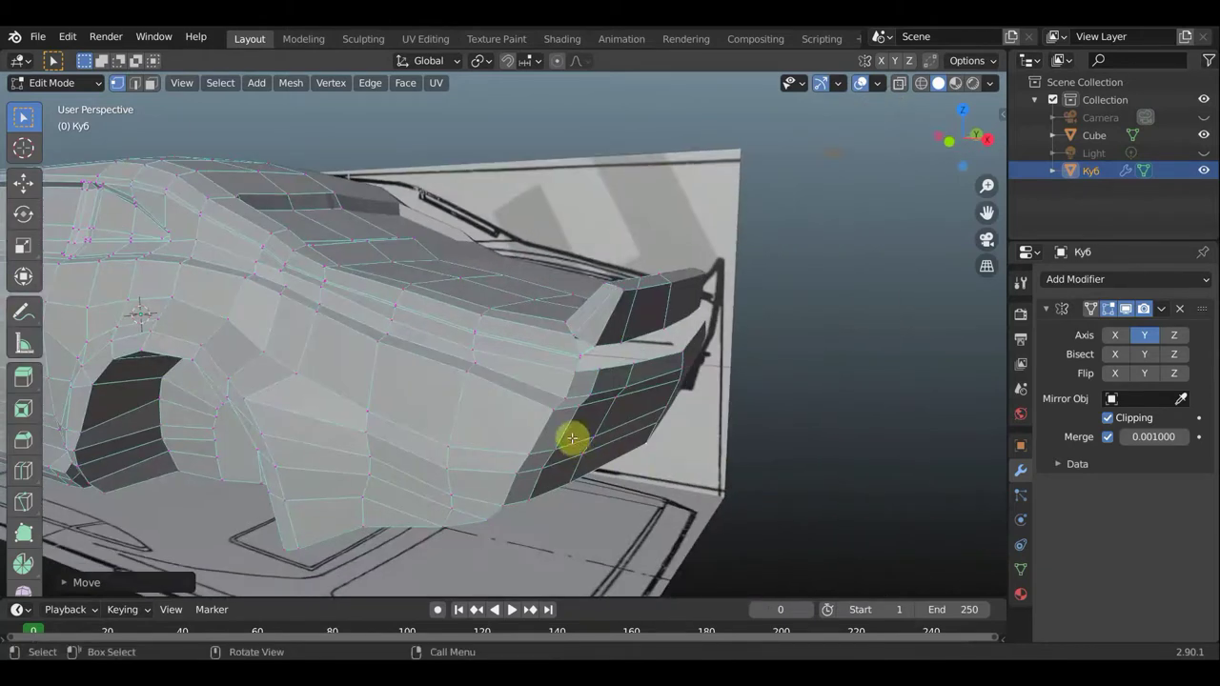
{"action": "scroll", "coordinate": [565, 444], "scroll_direction": "up", "scroll_amount": 2}
{"action": "mouse_move", "coordinate": [565, 444]}
{"action": "middle_mouse_down"}
{"action": "mouse_move", "coordinate": [552, 436]}
{"action": "mouse_move", "coordinate": [599, 425]}
{"action": "mouse_move", "coordinate": [525, 381]}
{"action": "mouse_move", "coordinate": [451, 384]}
{"action": "middle_mouse_up"}
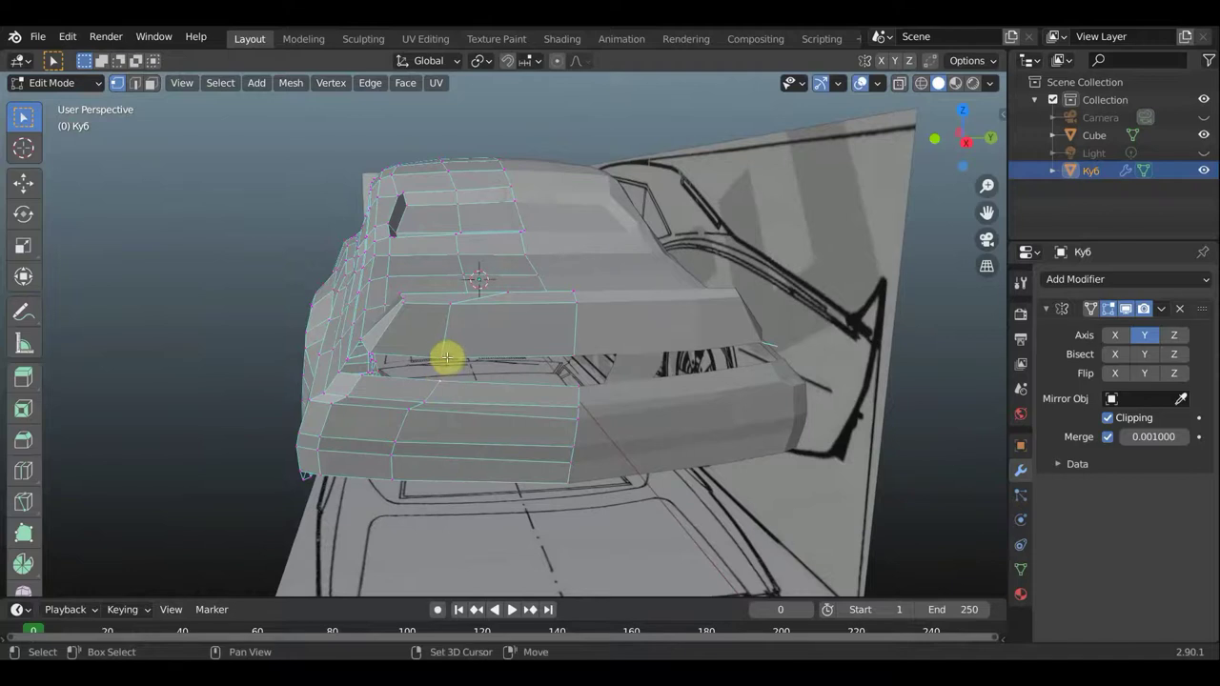
{"action": "left_click", "coordinate": [363, 377], "text": "alt"}
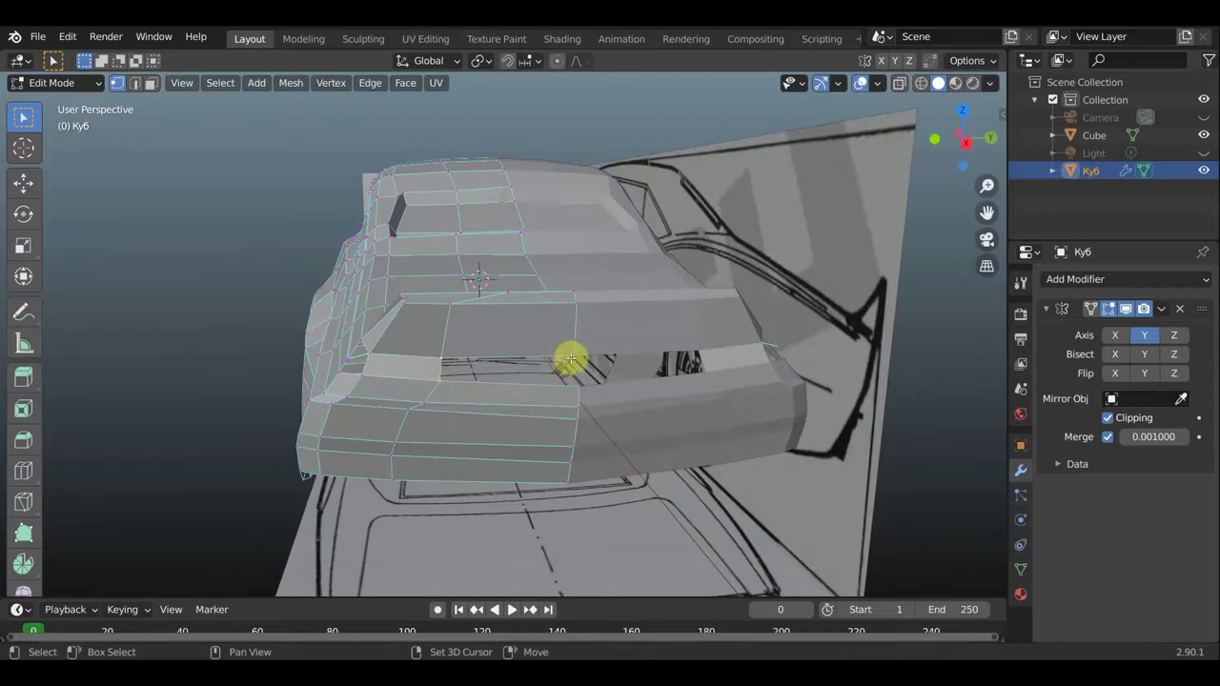
{"action": "left_click", "coordinate": [580, 400]}
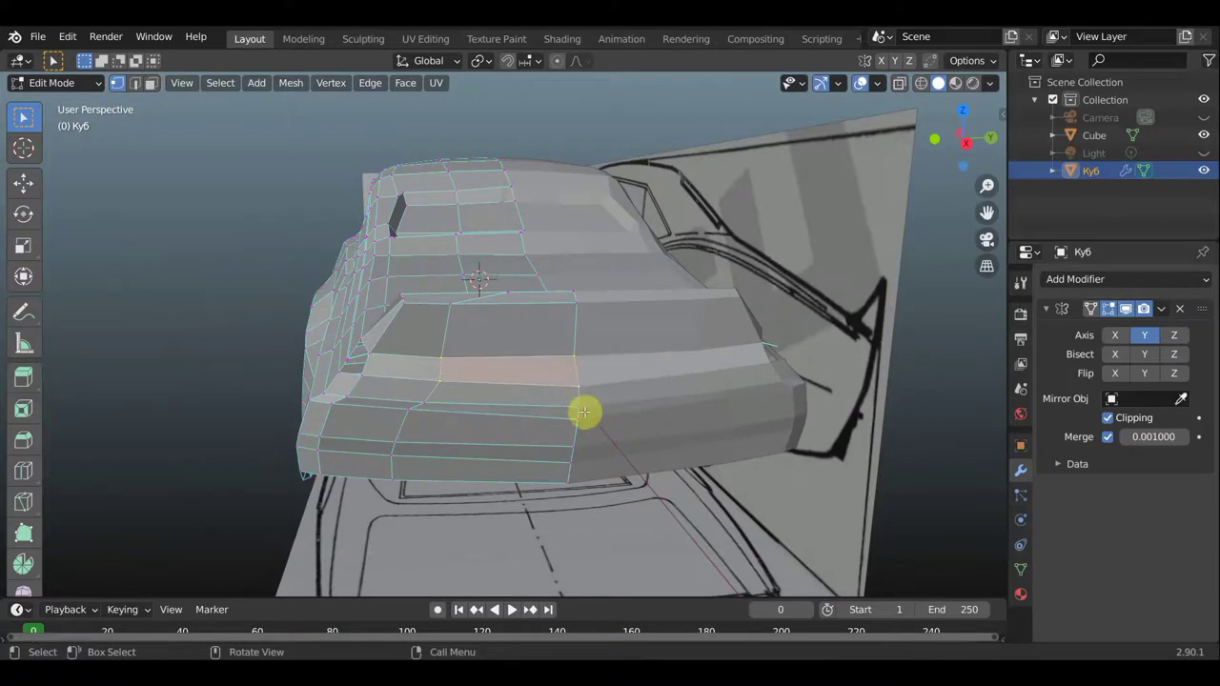
{"action": "mouse_move", "coordinate": [582, 411]}
{"action": "middle_mouse_down"}
{"action": "mouse_move", "coordinate": [710, 398]}
{"action": "mouse_move", "coordinate": [695, 414]}
{"action": "middle_mouse_up"}
{"action": "scroll", "coordinate": [610, 400], "scroll_direction": "up", "scroll_amount": 2}
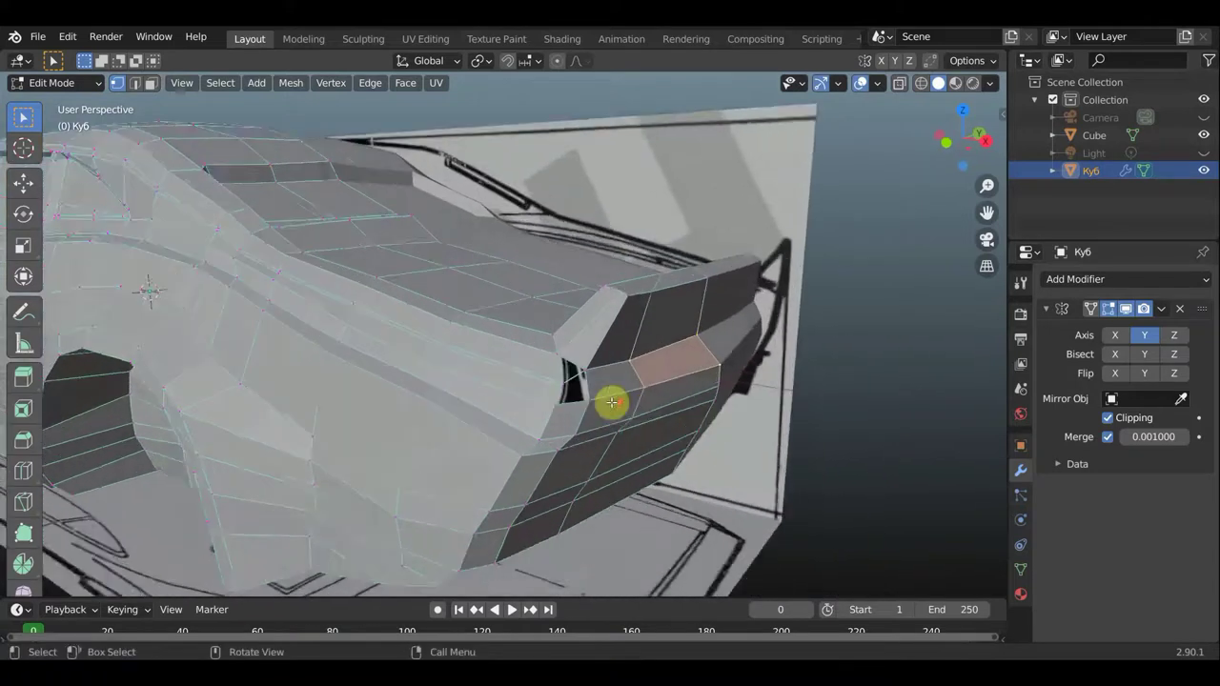
{"action": "scroll", "coordinate": [585, 414], "scroll_direction": "up", "scroll_amount": 2}
{"action": "scroll", "coordinate": [579, 436], "scroll_direction": "up", "scroll_amount": 2}
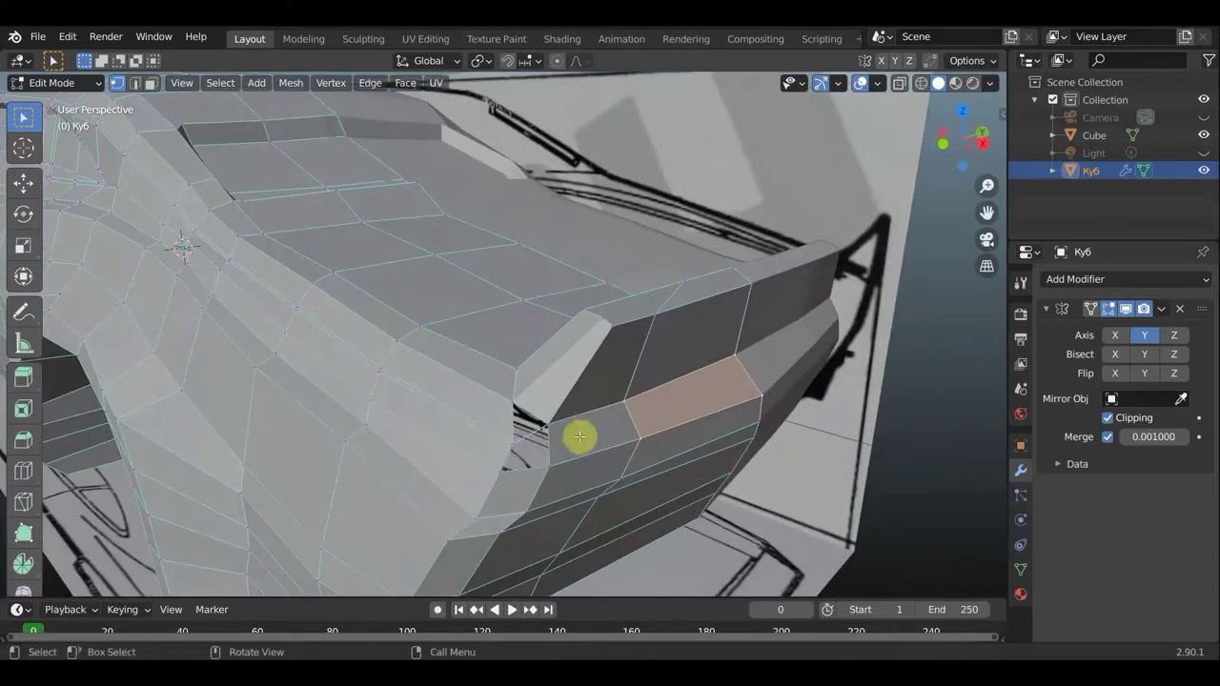
Move the rear panel's inner-edge vertices to close the gap
{"action": "left_click", "coordinate": [531, 452]}
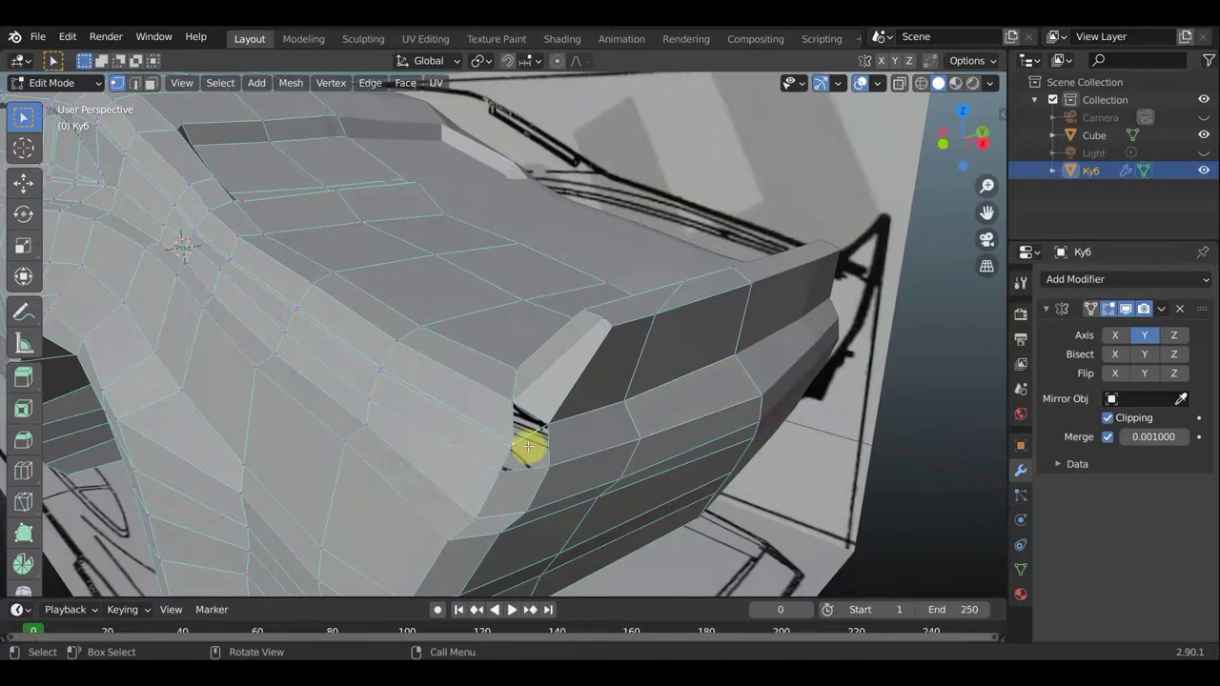
{"action": "key", "text": "g"}
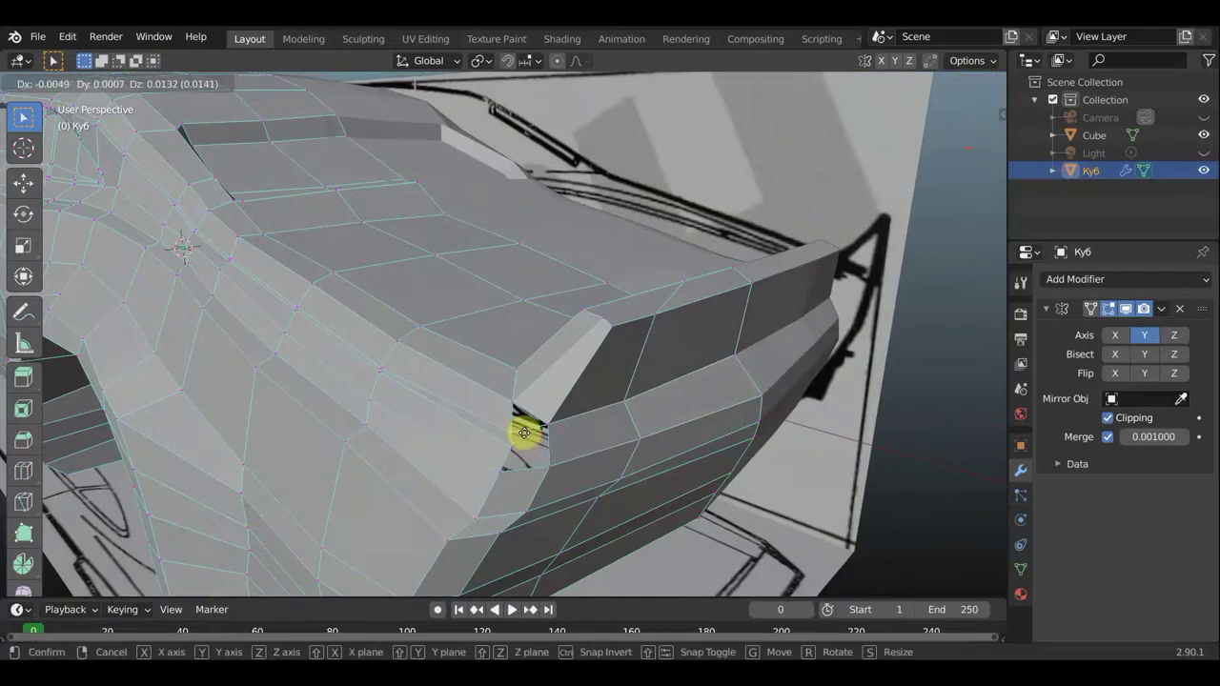
{"action": "left_click", "coordinate": [524, 433]}
{"action": "key", "text": "g"}
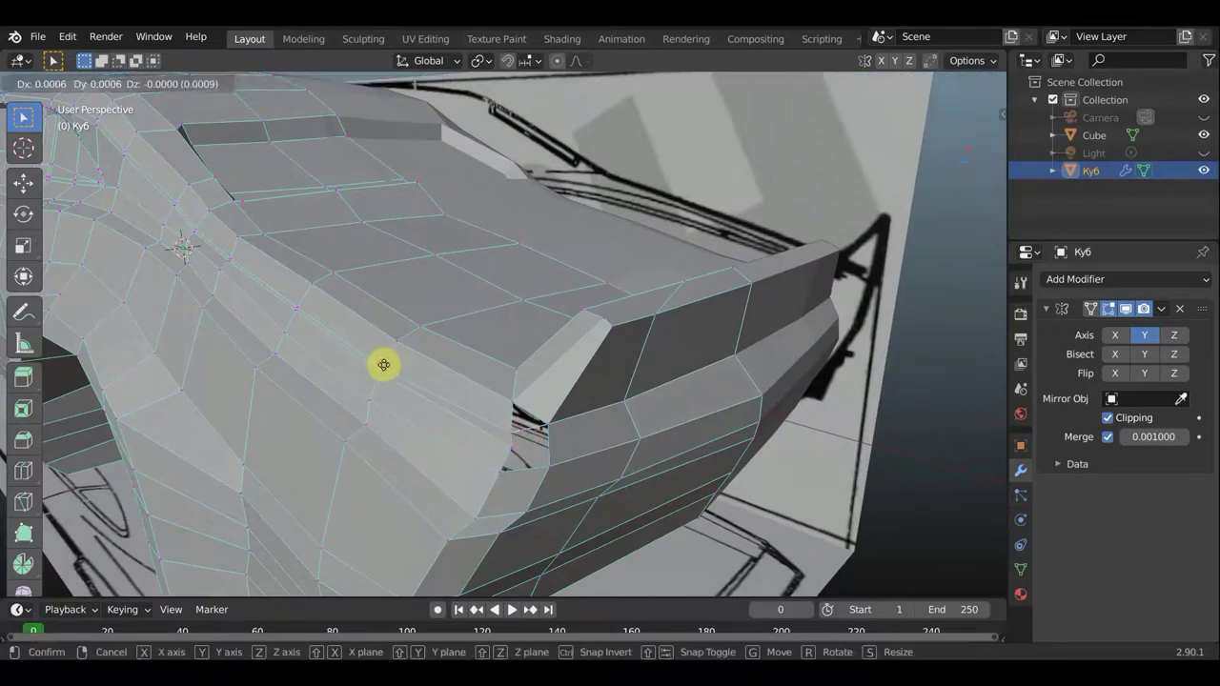
{"action": "left_click", "coordinate": [383, 364]}
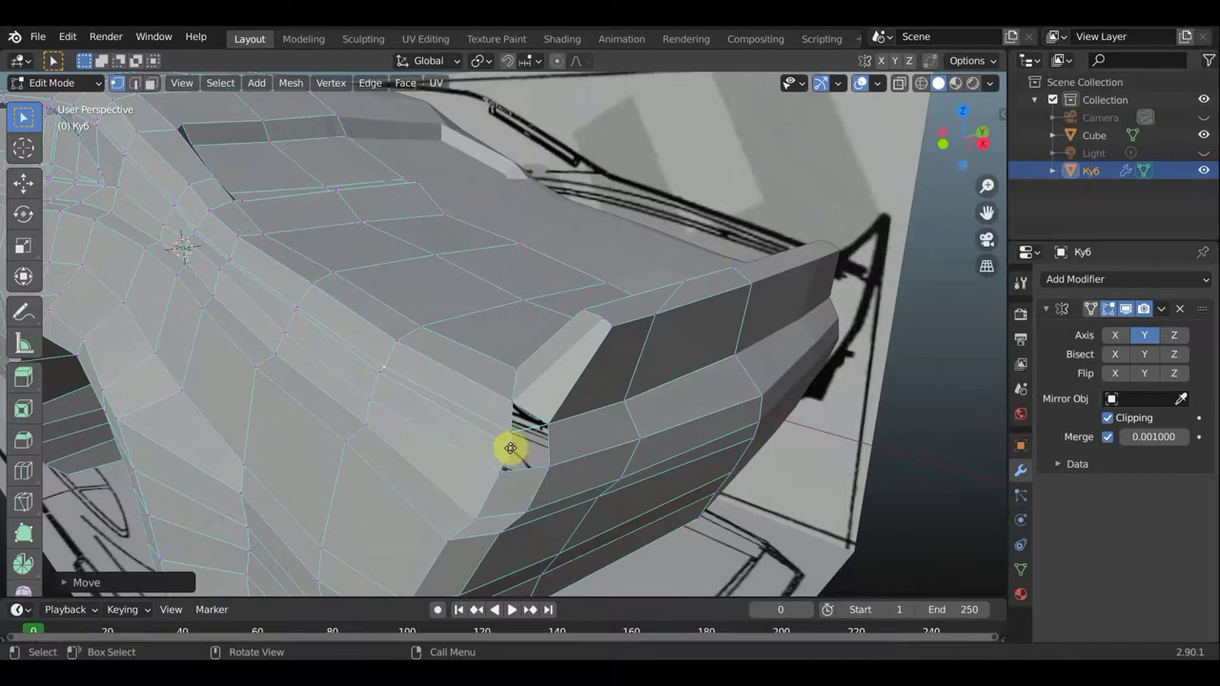
{"action": "key", "text": "g"}
{"action": "left_click", "coordinate": [505, 446]}
{"action": "left_click", "coordinate": [508, 443]}
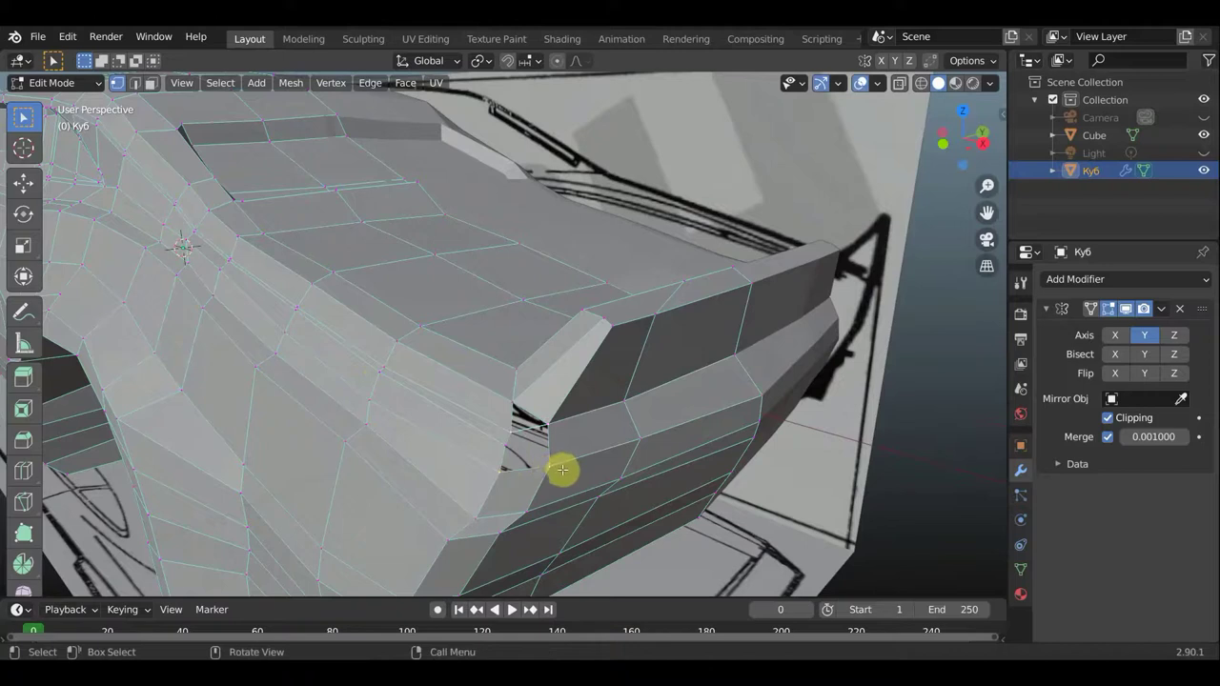
{"action": "left_click", "coordinate": [513, 410], "text": "shift"}
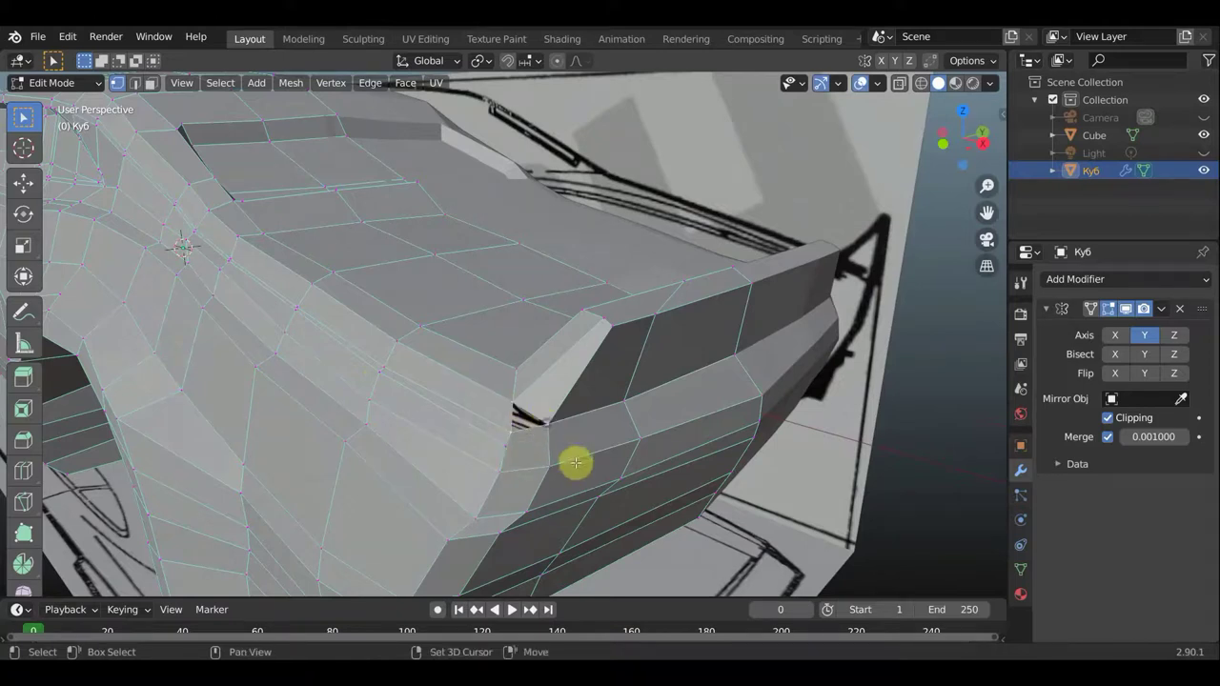
{"action": "scroll", "coordinate": [573, 467], "scroll_direction": "down", "scroll_amount": 3}
{"action": "mouse_move", "coordinate": [574, 467]}
{"action": "middle_mouse_down"}
{"action": "mouse_move", "coordinate": [642, 441]}
{"action": "mouse_move", "coordinate": [637, 409]}
{"action": "mouse_move", "coordinate": [487, 441]}
{"action": "mouse_move", "coordinate": [473, 438]}
{"action": "mouse_move", "coordinate": [550, 439]}
{"action": "mouse_move", "coordinate": [464, 405]}
{"action": "mouse_move", "coordinate": [506, 422]}
{"action": "mouse_move", "coordinate": [621, 423]}
{"action": "mouse_move", "coordinate": [568, 419]}
{"action": "mouse_move", "coordinate": [530, 437]}
{"action": "middle_mouse_up"}
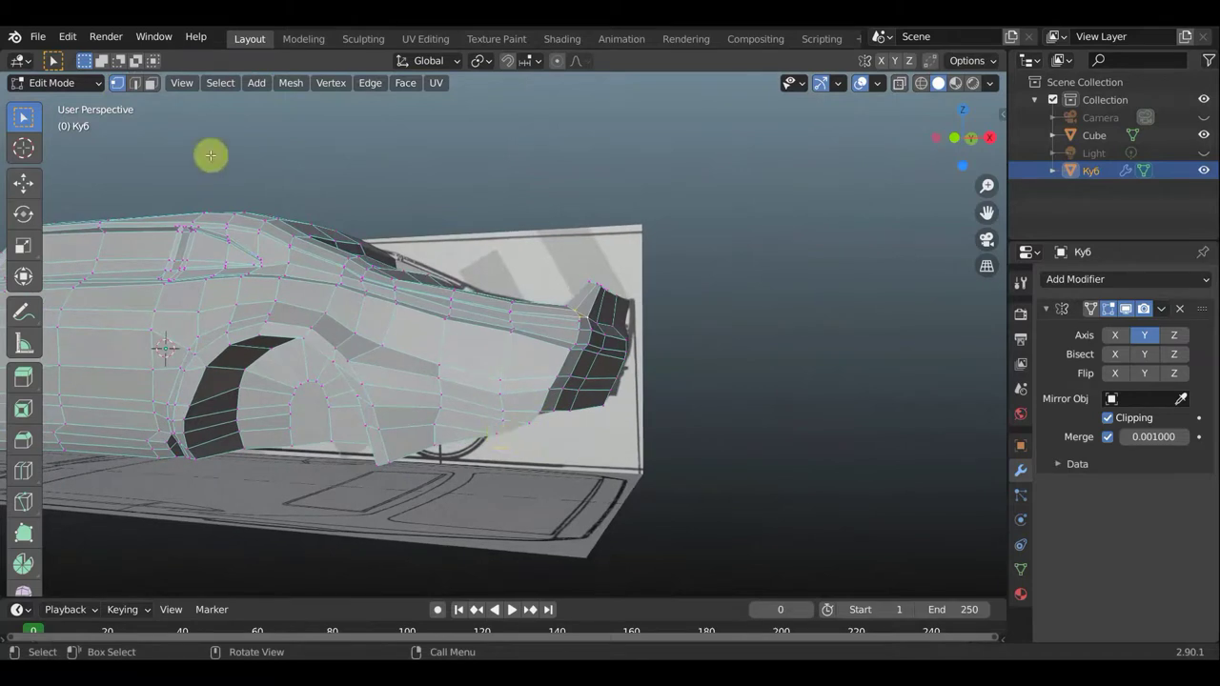
Extrude the lower rear edges twice, about 0.25 out in X and 0.45 in Y, into a bumper lip
{"action": "left_click", "coordinate": [135, 84]}
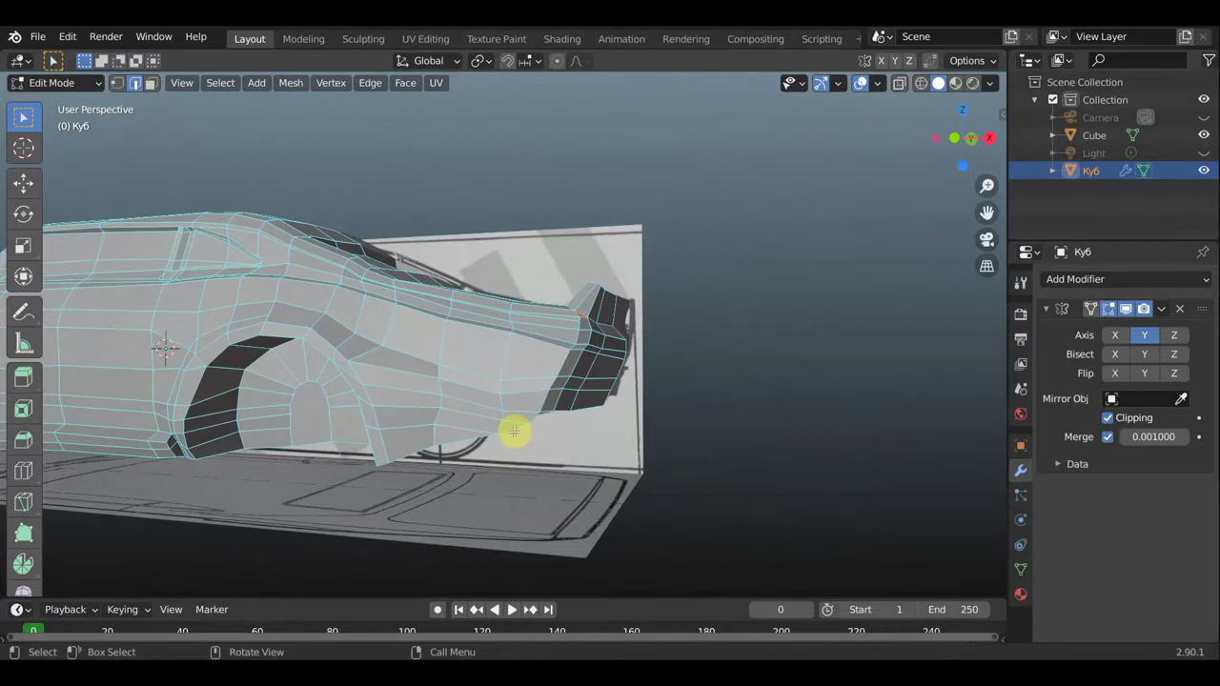
{"action": "middle_click_drag", "start_coordinate": [547, 435], "coordinate": [450, 429]}
{"action": "key", "text": "g"}
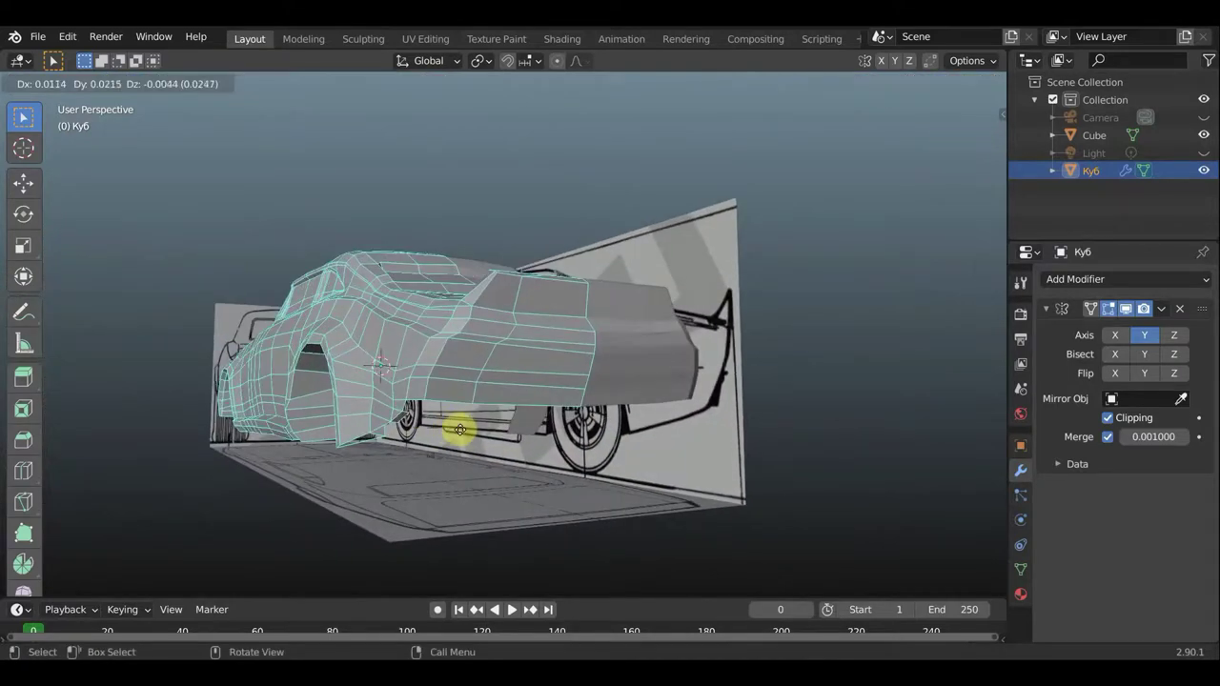
{"action": "left_click", "coordinate": [475, 430]}
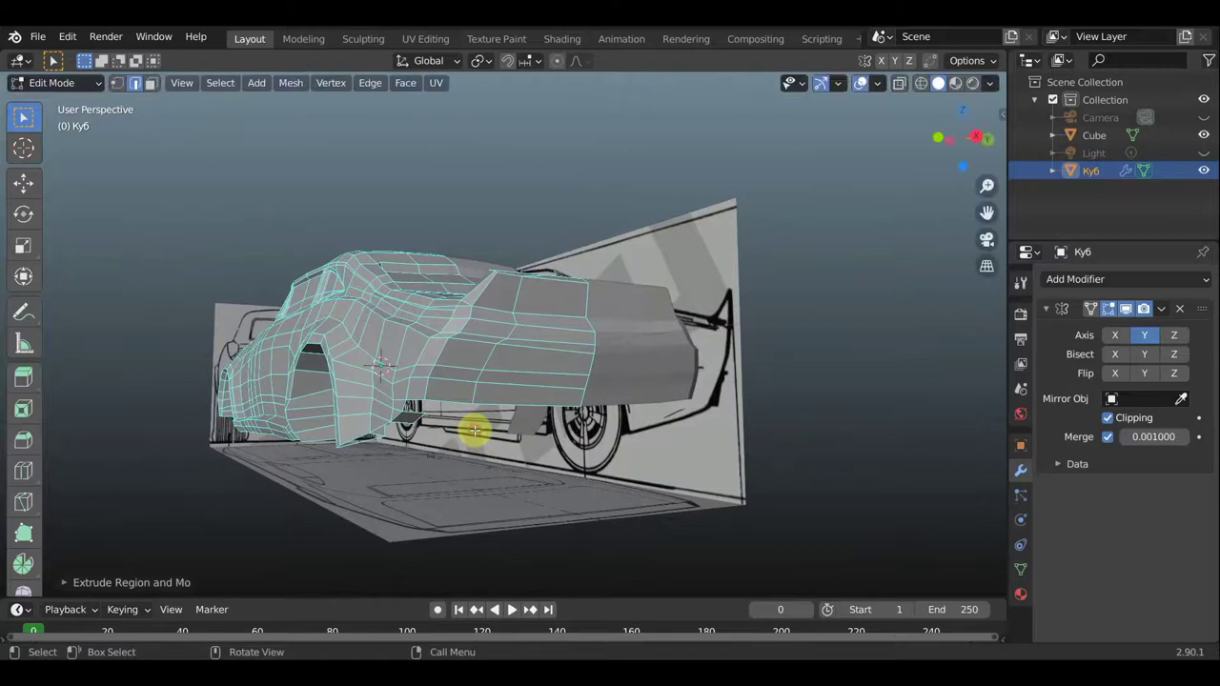
{"action": "key", "text": "e"}
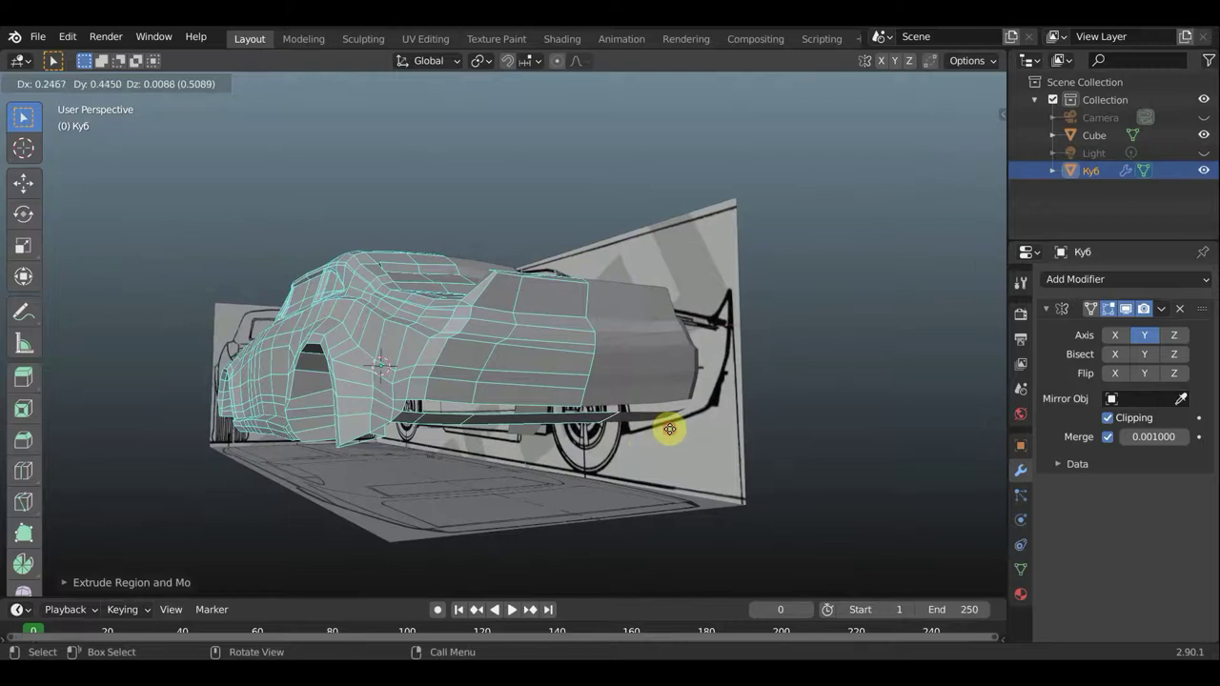
{"action": "left_click", "coordinate": [670, 430]}
{"action": "mouse_move", "coordinate": [588, 428]}
{"action": "middle_mouse_down"}
{"action": "mouse_move", "coordinate": [544, 428]}
{"action": "mouse_move", "coordinate": [604, 514]}
{"action": "mouse_move", "coordinate": [580, 419]}
{"action": "middle_mouse_up"}
{"action": "scroll", "coordinate": [551, 432], "scroll_direction": "up", "scroll_amount": 2}
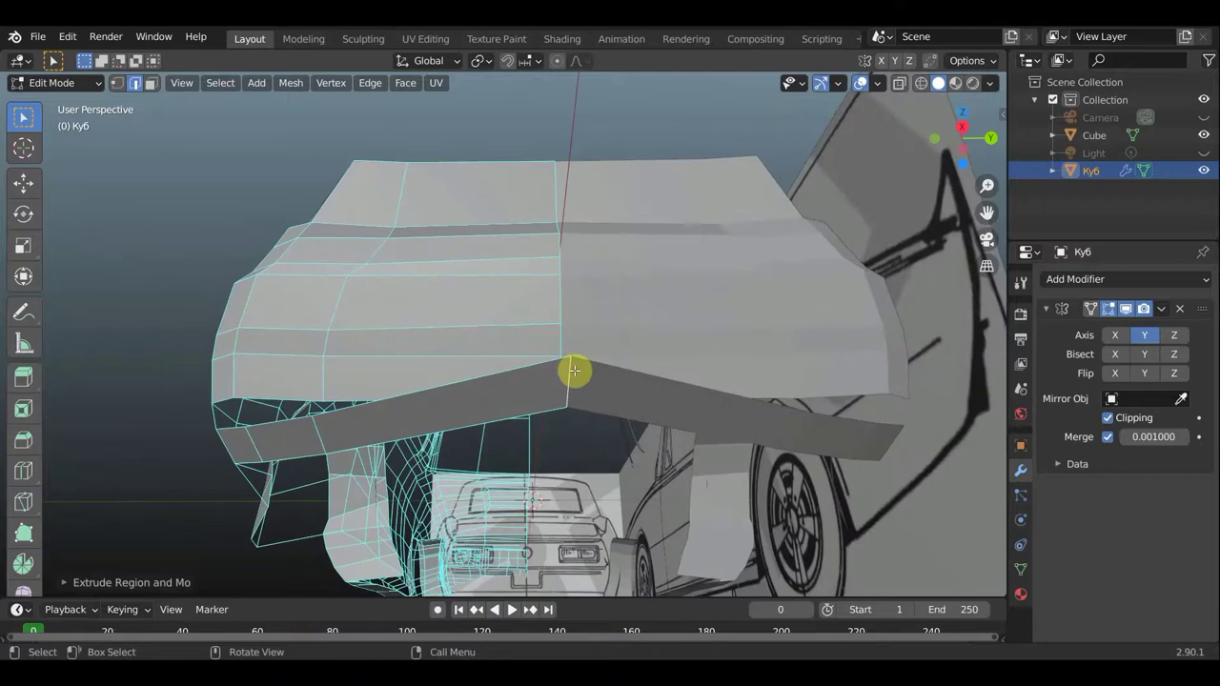
Lower the bumper strip, then nudge its vertices left into position
{"action": "key", "text": "g"}
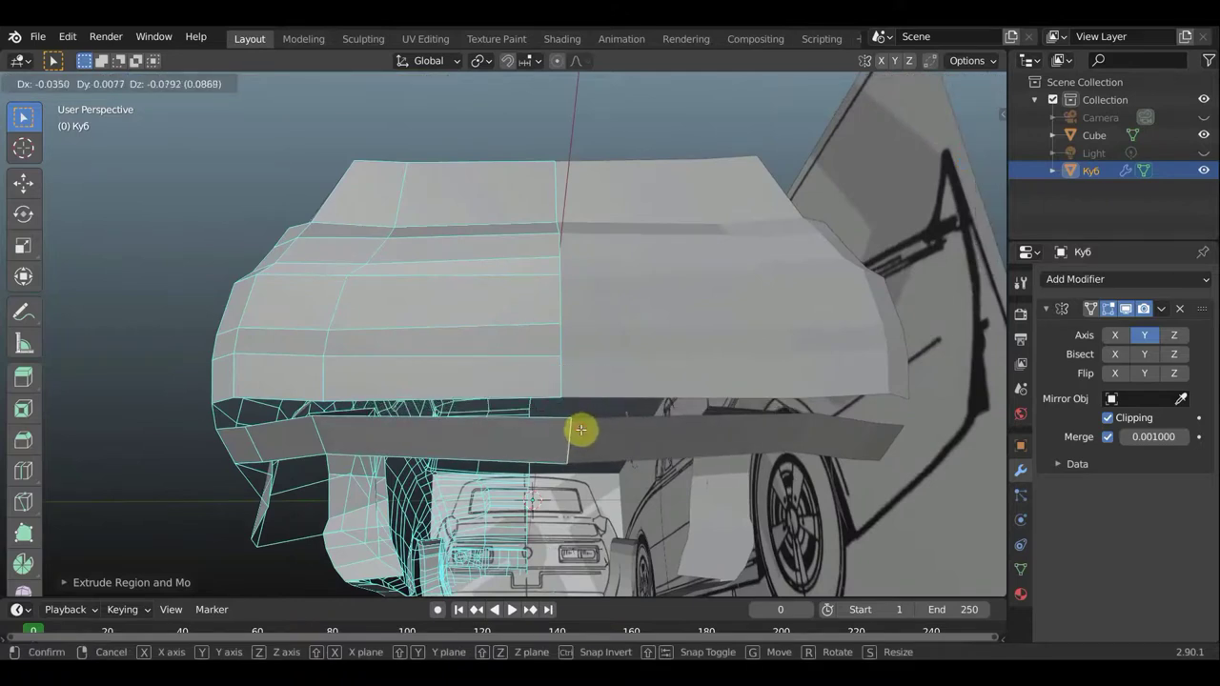
{"action": "left_click", "coordinate": [580, 430]}
{"action": "key", "text": "g"}
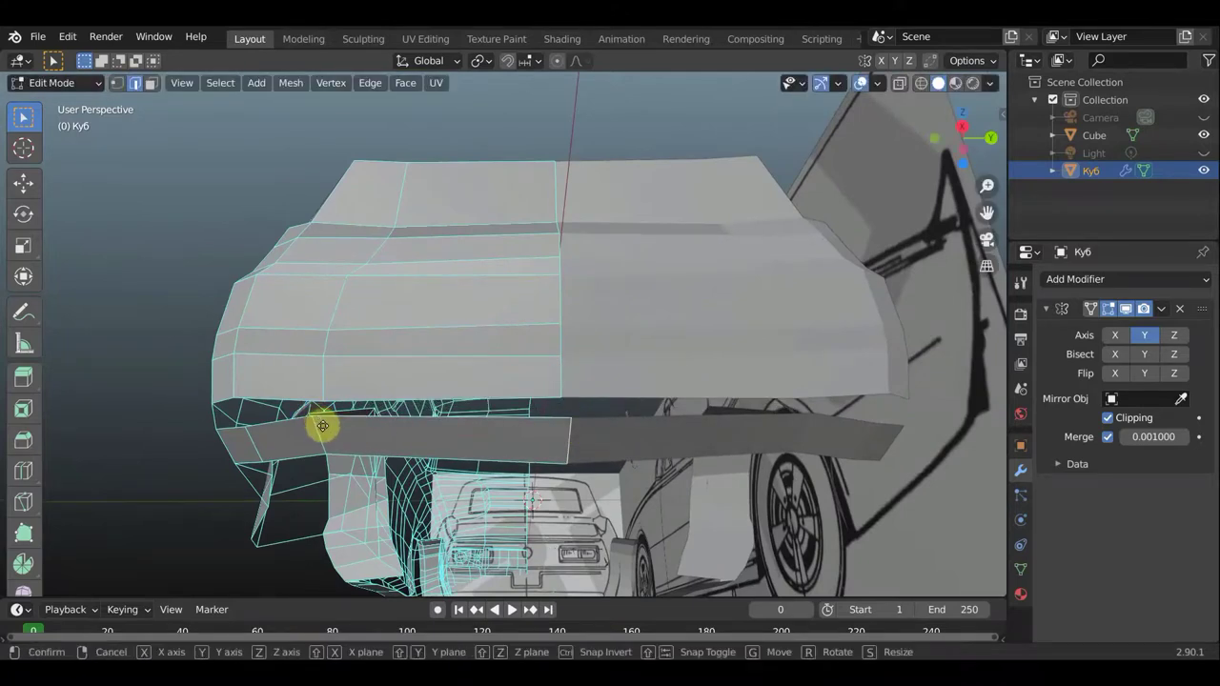
{"action": "left_click", "coordinate": [325, 429]}
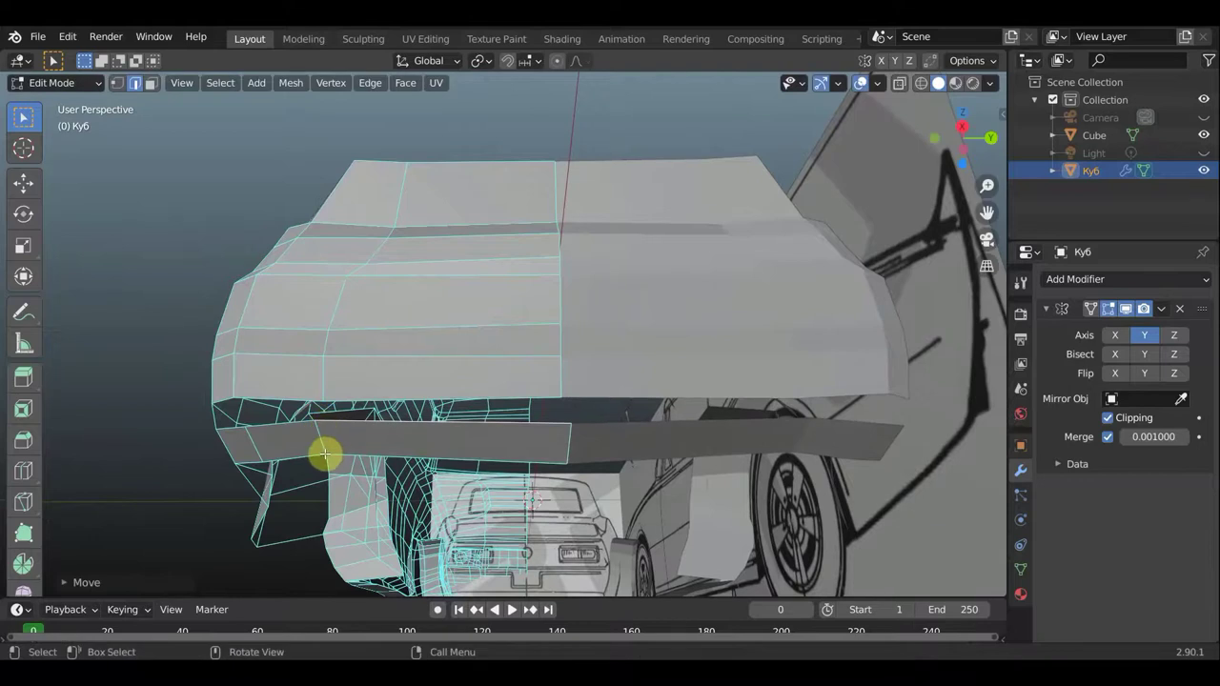
{"action": "left_click", "coordinate": [116, 83]}
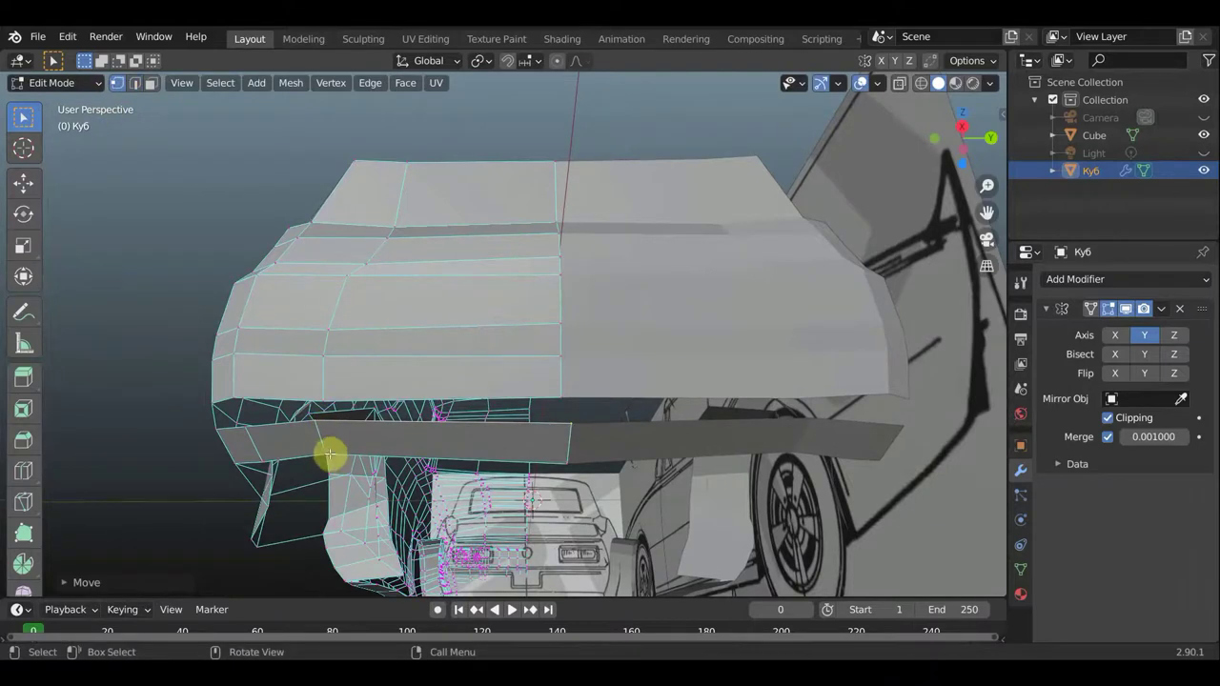
{"action": "key", "text": "g"}
{"action": "left_click", "coordinate": [317, 424]}
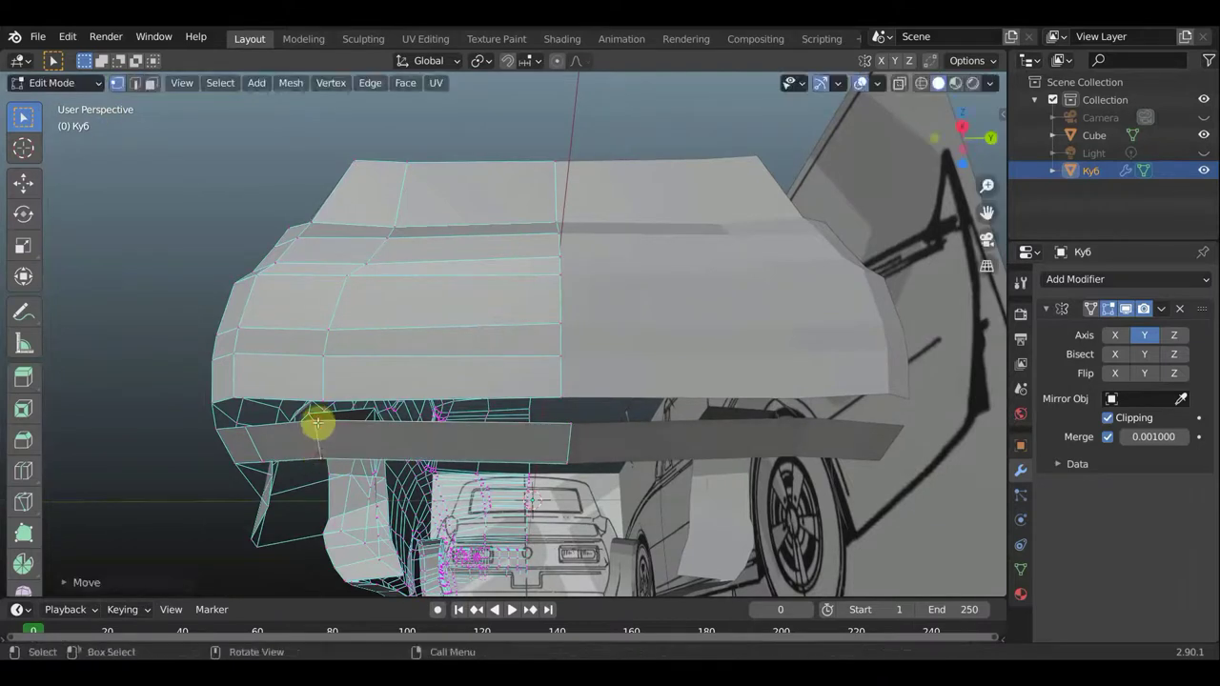
{"action": "key", "text": "g"}
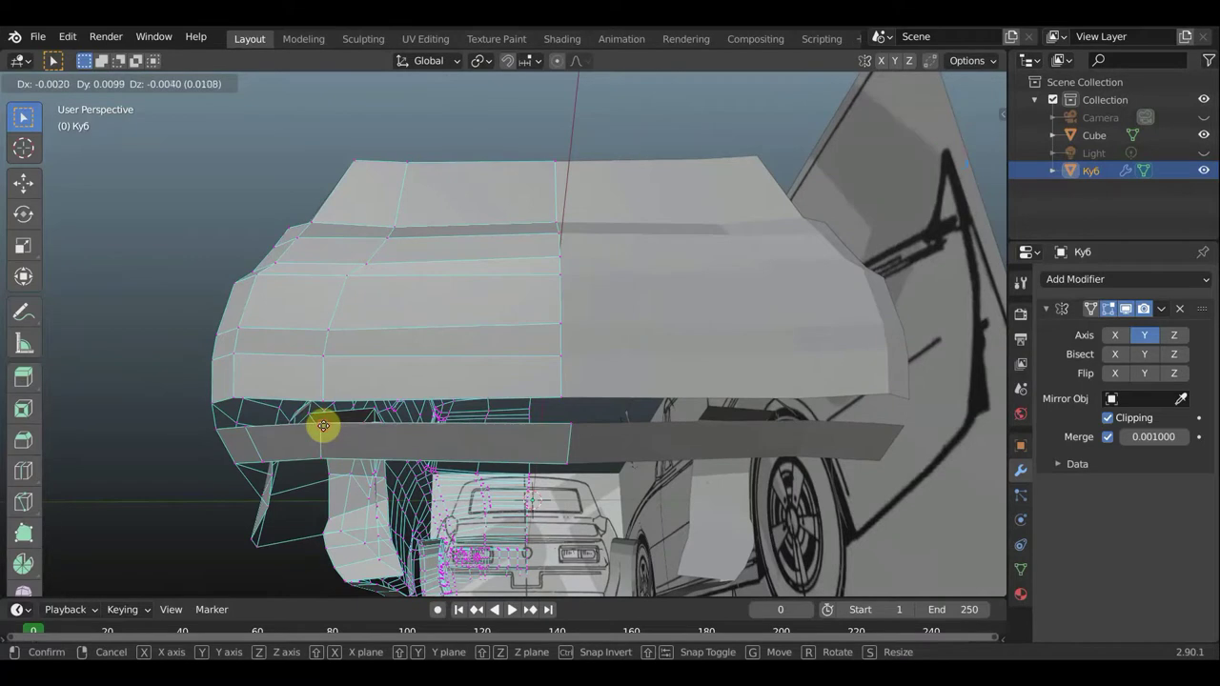
{"action": "left_click", "coordinate": [271, 434]}
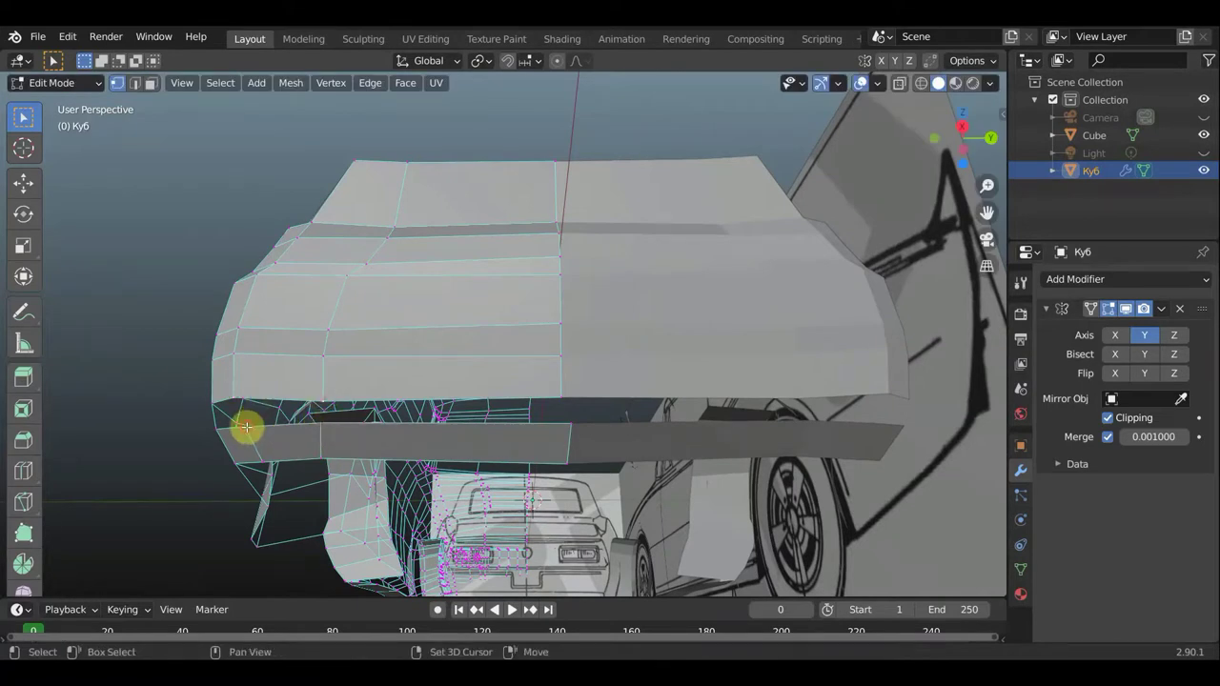
Fill the two gaps between the bumper strip and rear panel with faces
{"action": "middle_click_drag", "start_coordinate": [345, 424], "coordinate": [367, 422]}
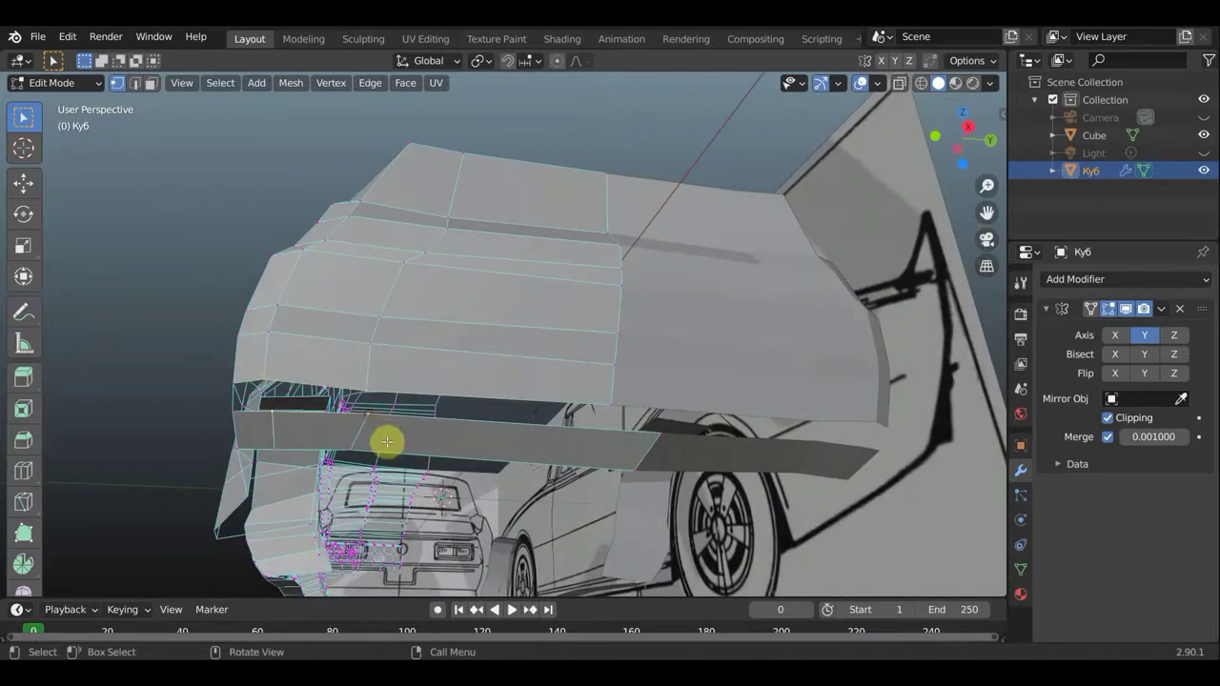
{"action": "key", "text": "f"}
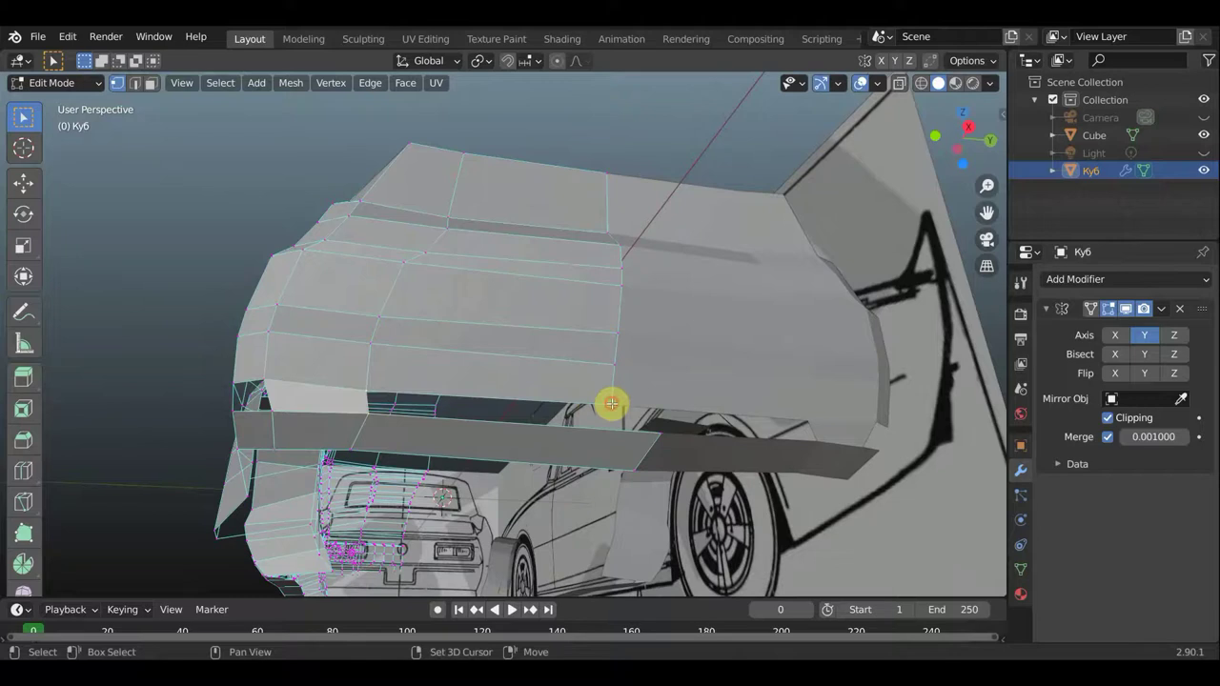
{"action": "key", "text": "f"}
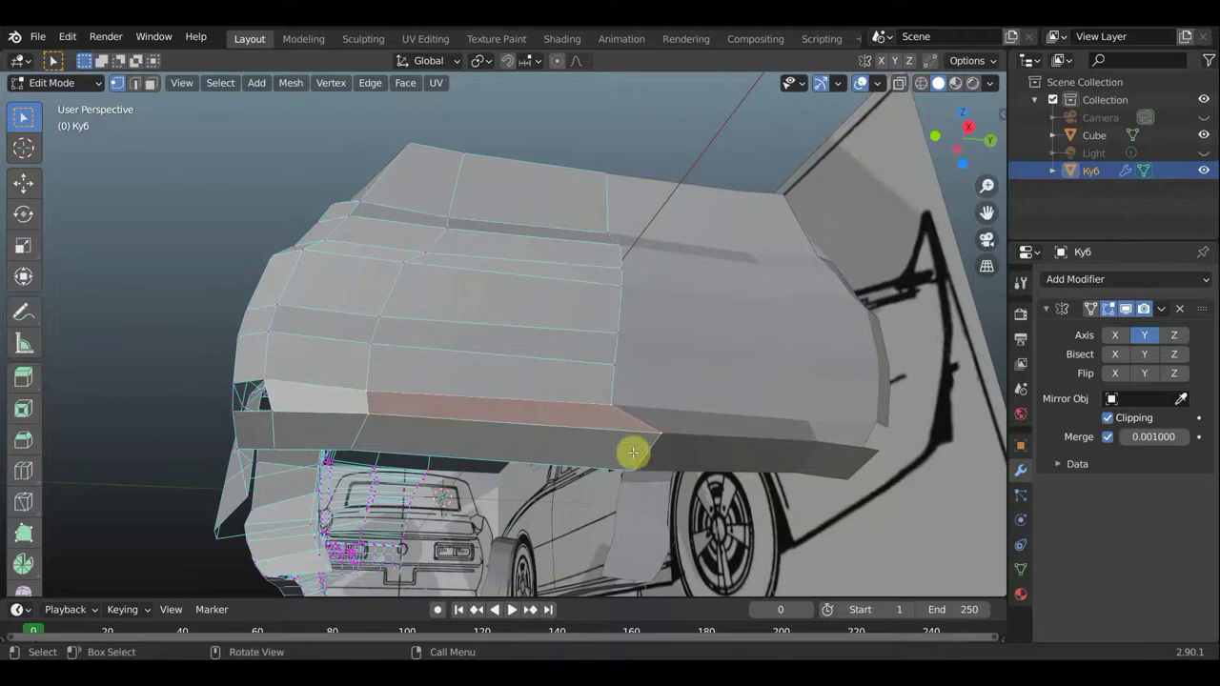
{"action": "middle_click_drag", "start_coordinate": [308, 425], "coordinate": [386, 435]}
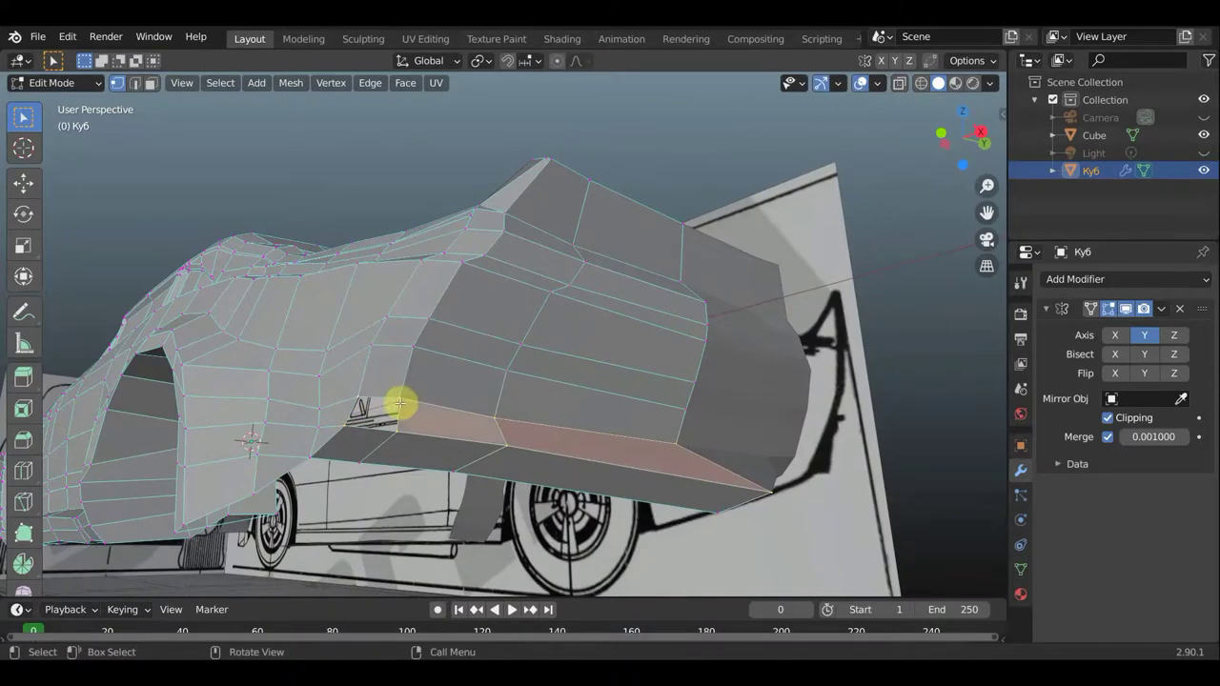
Pull the rear-corner tip vertex inward toward the blueprint outline
{"action": "mouse_move", "coordinate": [444, 442]}
{"action": "middle_mouse_down"}
{"action": "mouse_move", "coordinate": [477, 473]}
{"action": "mouse_move", "coordinate": [720, 471]}
{"action": "middle_mouse_up"}
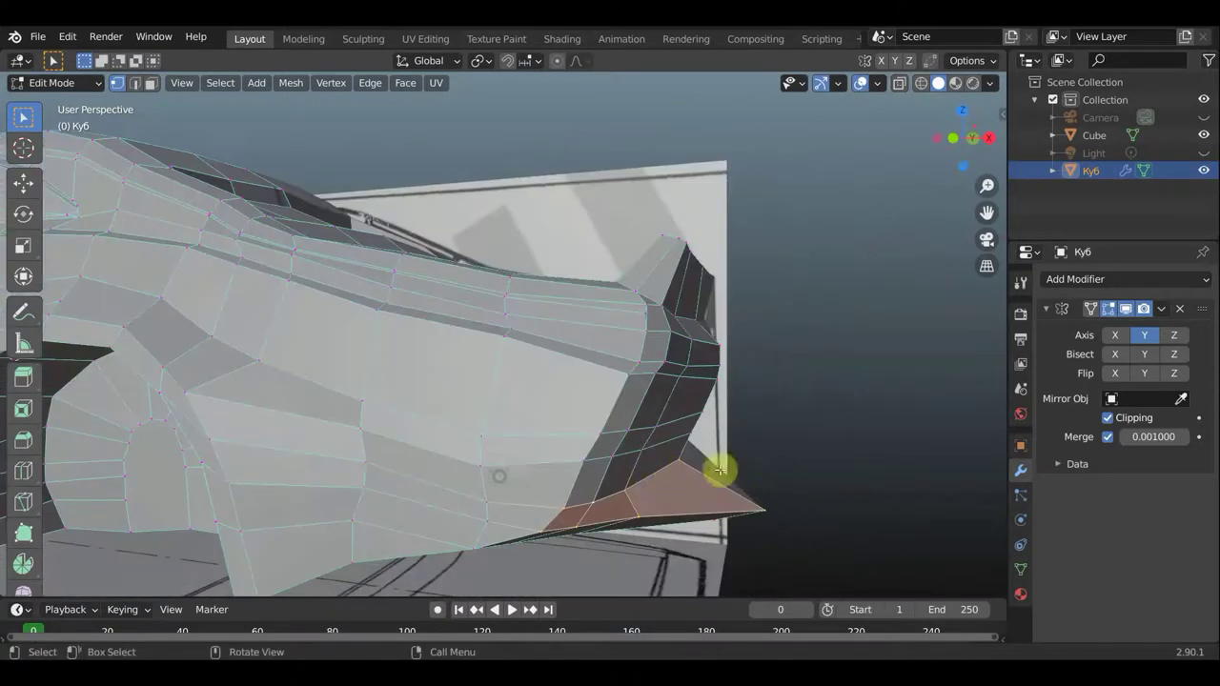
{"action": "left_click", "coordinate": [775, 519]}
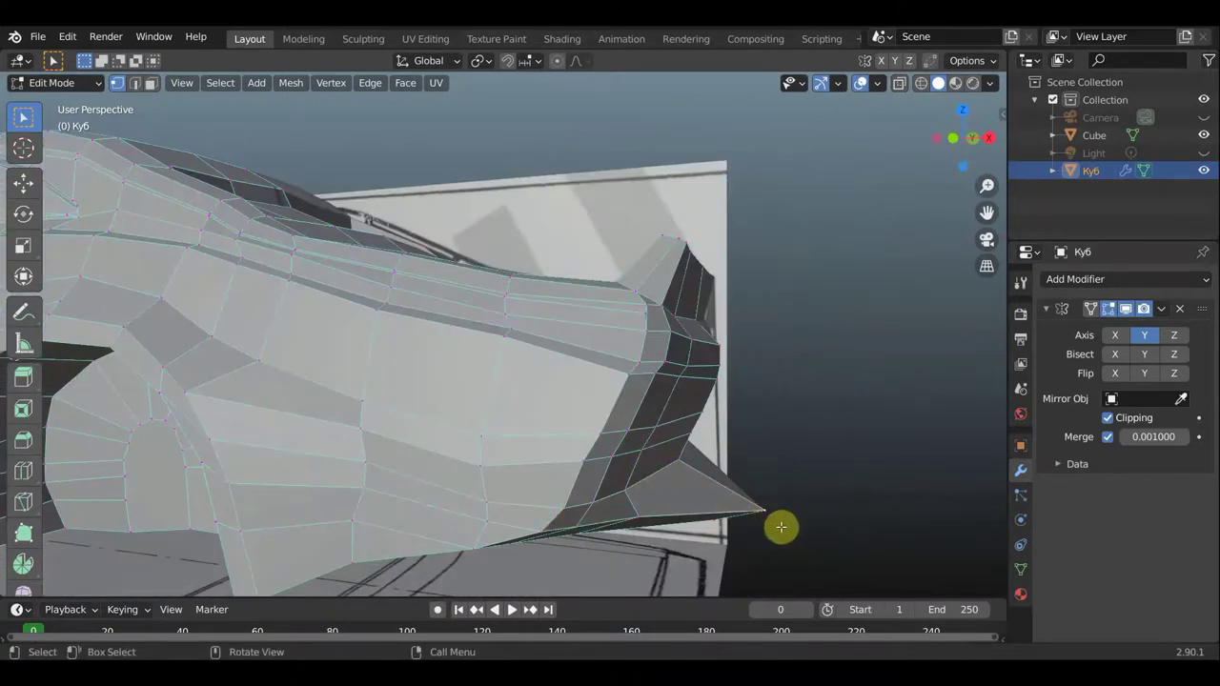
{"action": "key", "text": "g"}
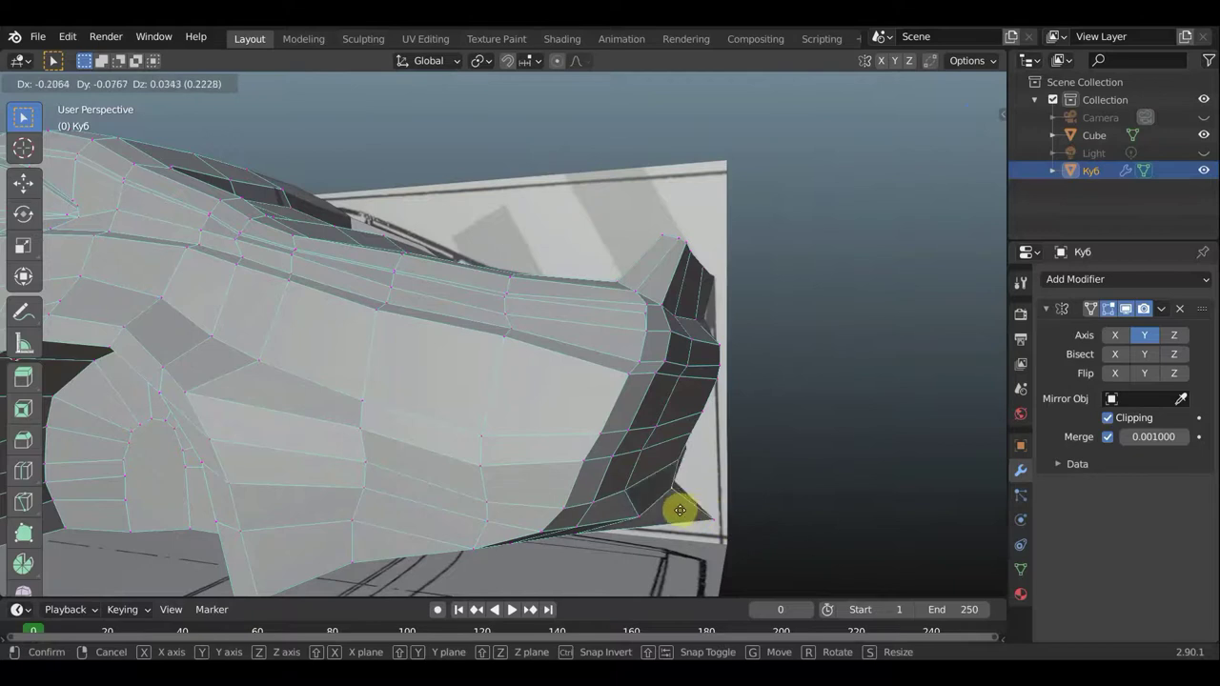
{"action": "left_click", "coordinate": [679, 510]}
{"action": "key", "text": "g"}
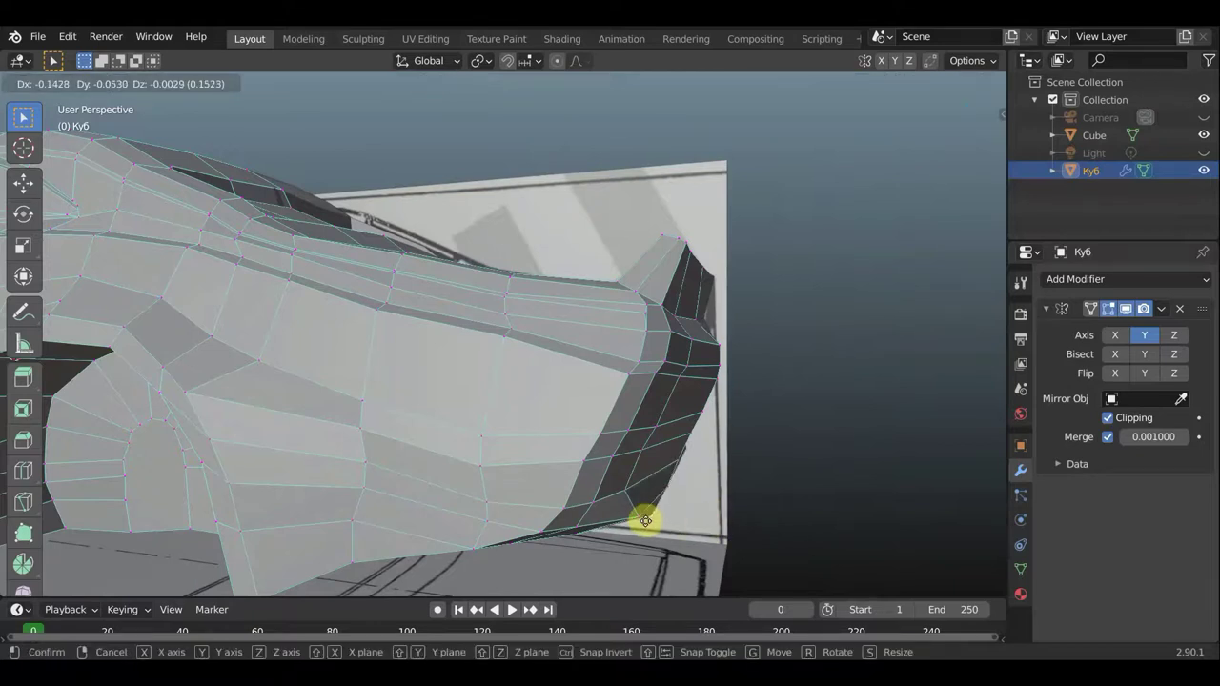
{"action": "left_click", "coordinate": [644, 520]}
Reposition two more rear vertices, viewing the rear from below
{"action": "middle_click_drag", "start_coordinate": [676, 523], "coordinate": [599, 542]}
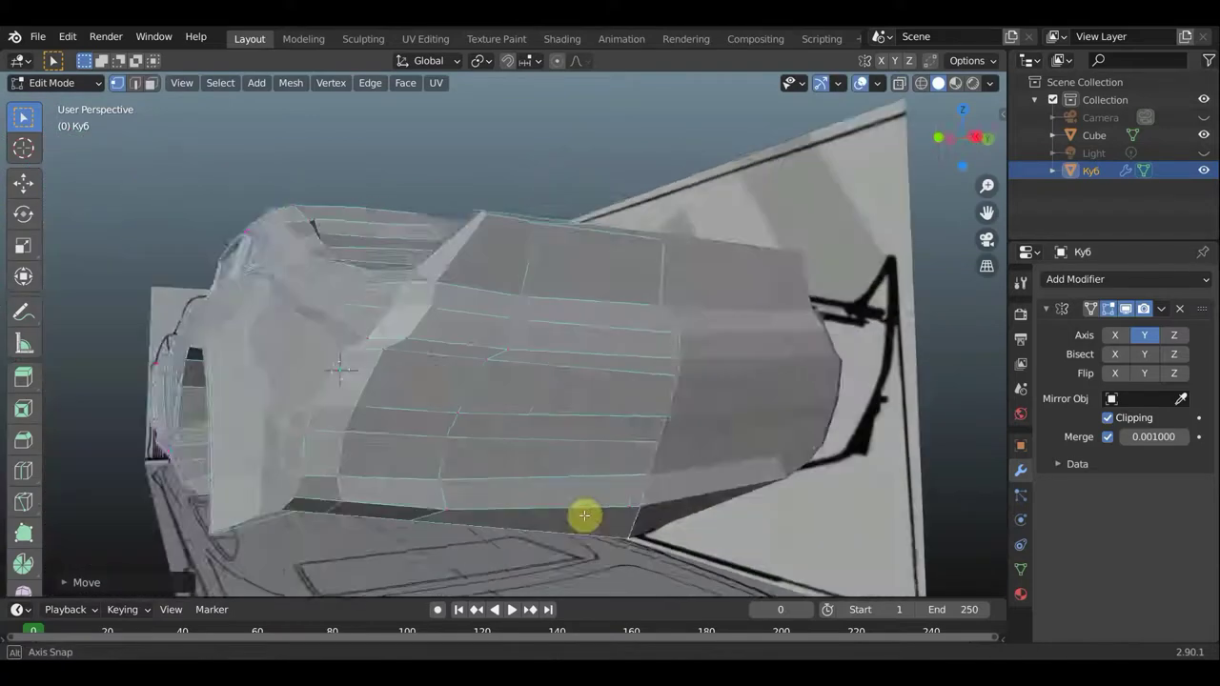
{"action": "key", "text": "g"}
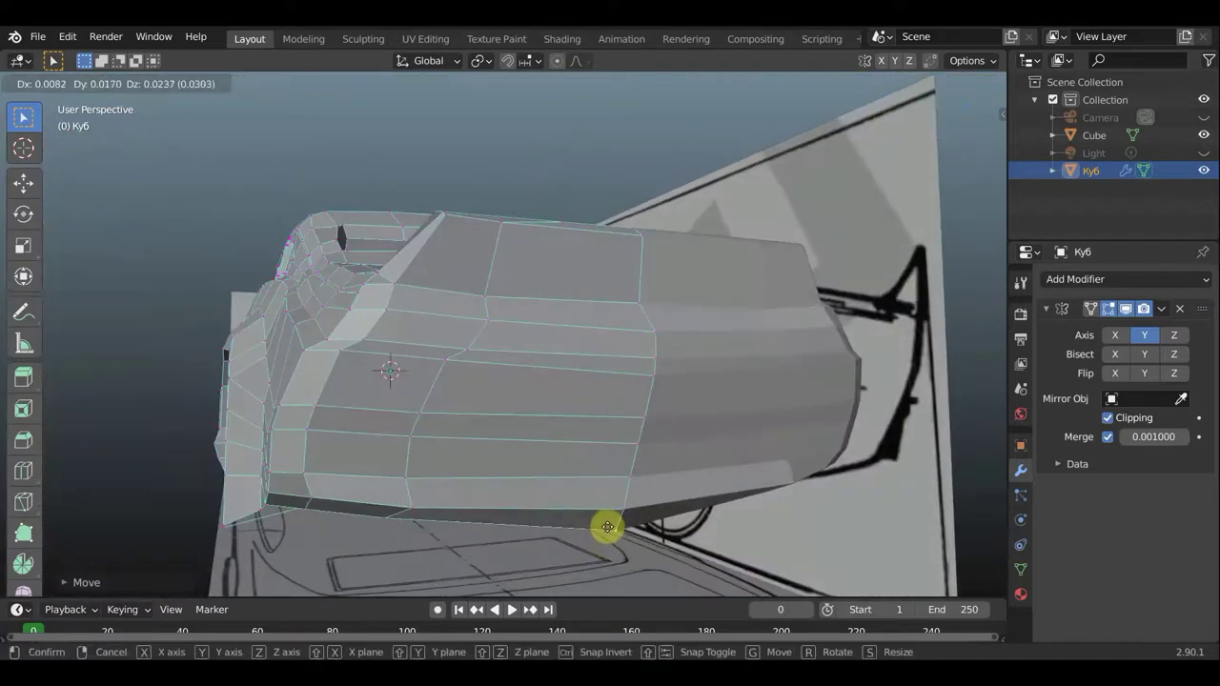
{"action": "left_click", "coordinate": [608, 523]}
{"action": "mouse_move", "coordinate": [642, 521]}
{"action": "middle_mouse_down"}
{"action": "mouse_move", "coordinate": [696, 515]}
{"action": "mouse_move", "coordinate": [632, 509]}
{"action": "mouse_move", "coordinate": [641, 490]}
{"action": "middle_mouse_up"}
{"action": "key", "text": "g"}
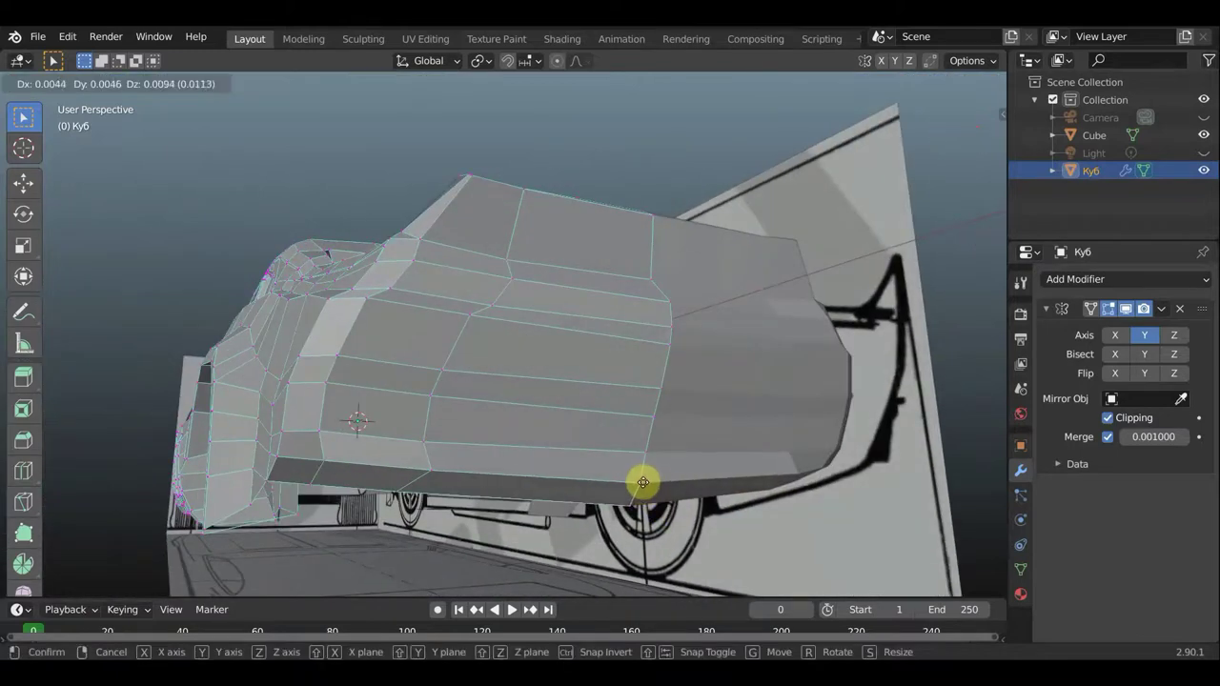
{"action": "left_click", "coordinate": [643, 480]}
Adjust the rear side panel and rear-quarter vertices
{"action": "middle_click_drag", "start_coordinate": [619, 490], "coordinate": [705, 517]}
{"action": "mouse_move", "coordinate": [644, 500]}
{"action": "middle_mouse_down"}
{"action": "mouse_move", "coordinate": [564, 480]}
{"action": "mouse_move", "coordinate": [594, 490]}
{"action": "mouse_move", "coordinate": [628, 480]}
{"action": "mouse_move", "coordinate": [609, 469]}
{"action": "middle_mouse_up"}
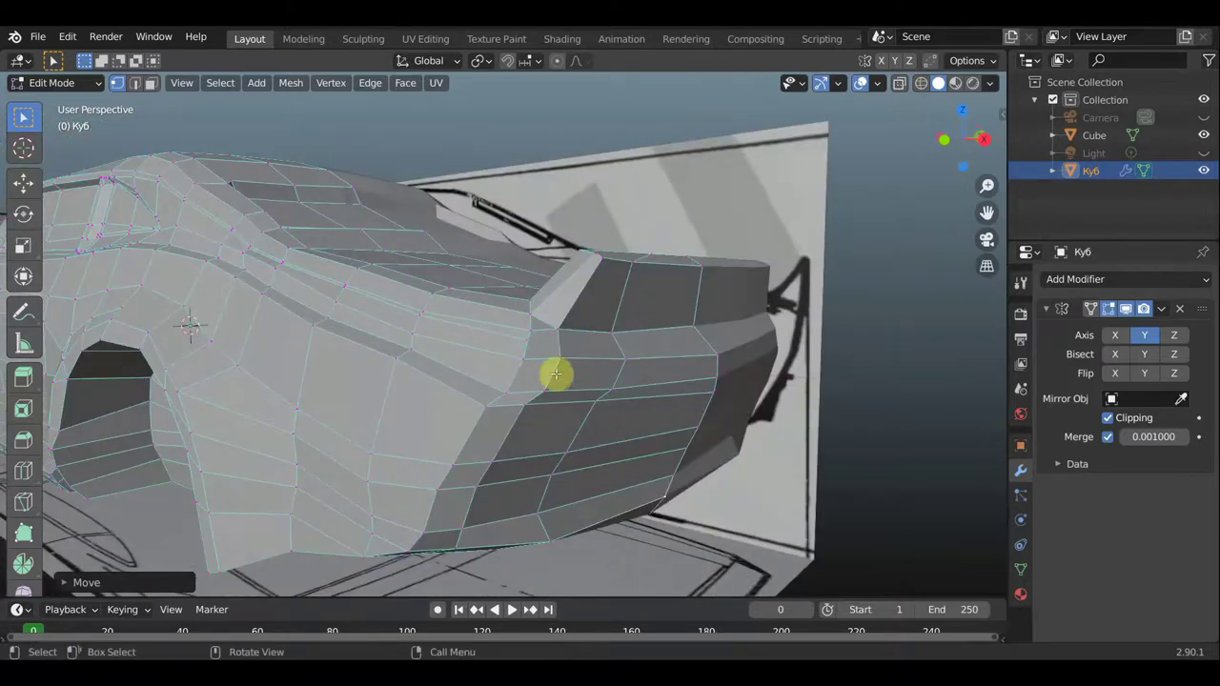
{"action": "key", "text": "g"}
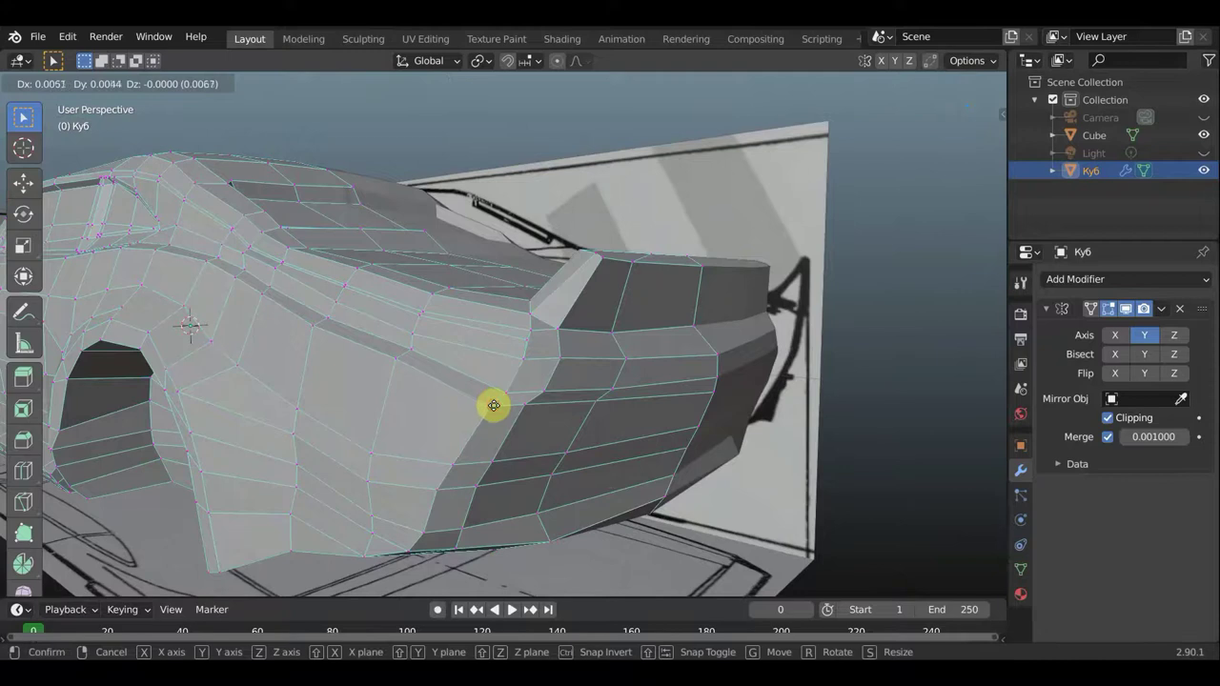
{"action": "left_click", "coordinate": [493, 405]}
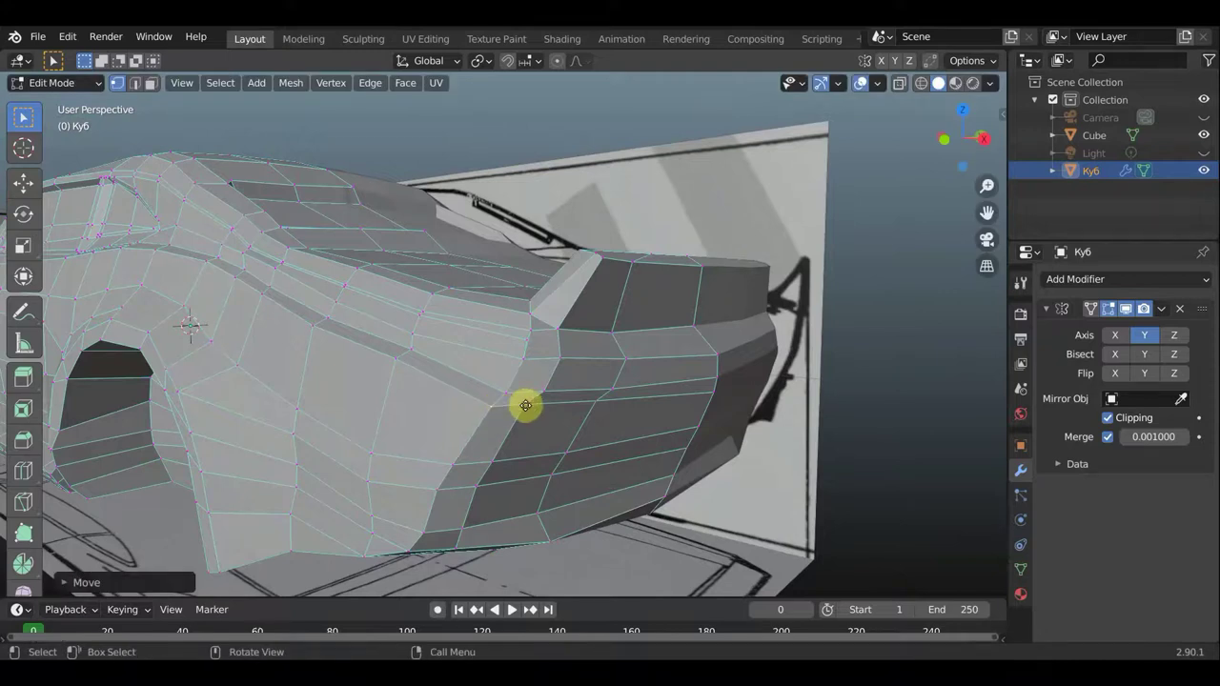
{"action": "key", "text": "g"}
{"action": "left_click", "coordinate": [514, 429]}
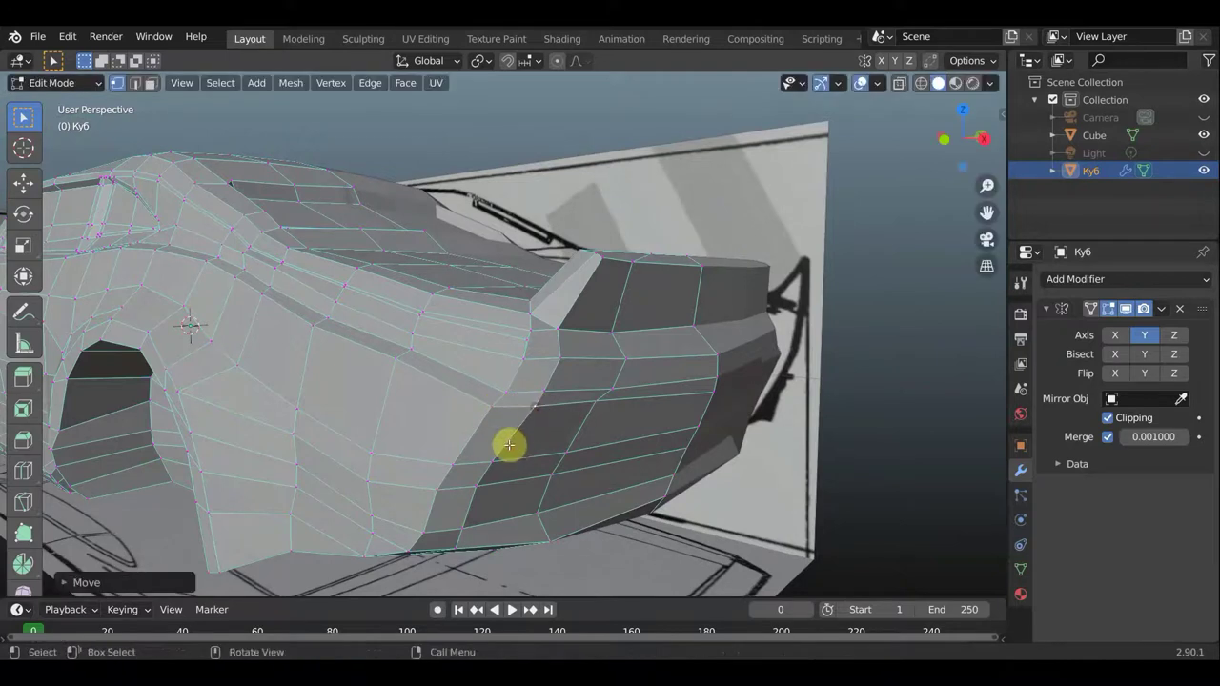
{"action": "key", "text": "g"}
{"action": "left_click", "coordinate": [495, 461]}
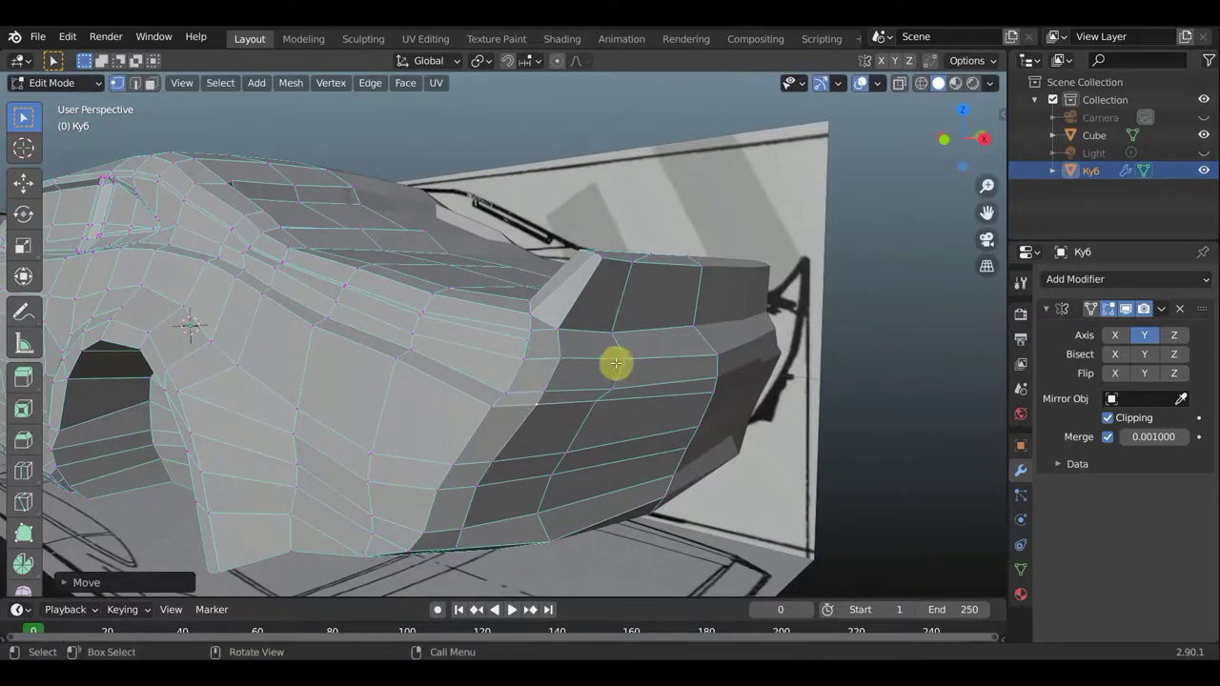
{"action": "key", "text": "g"}
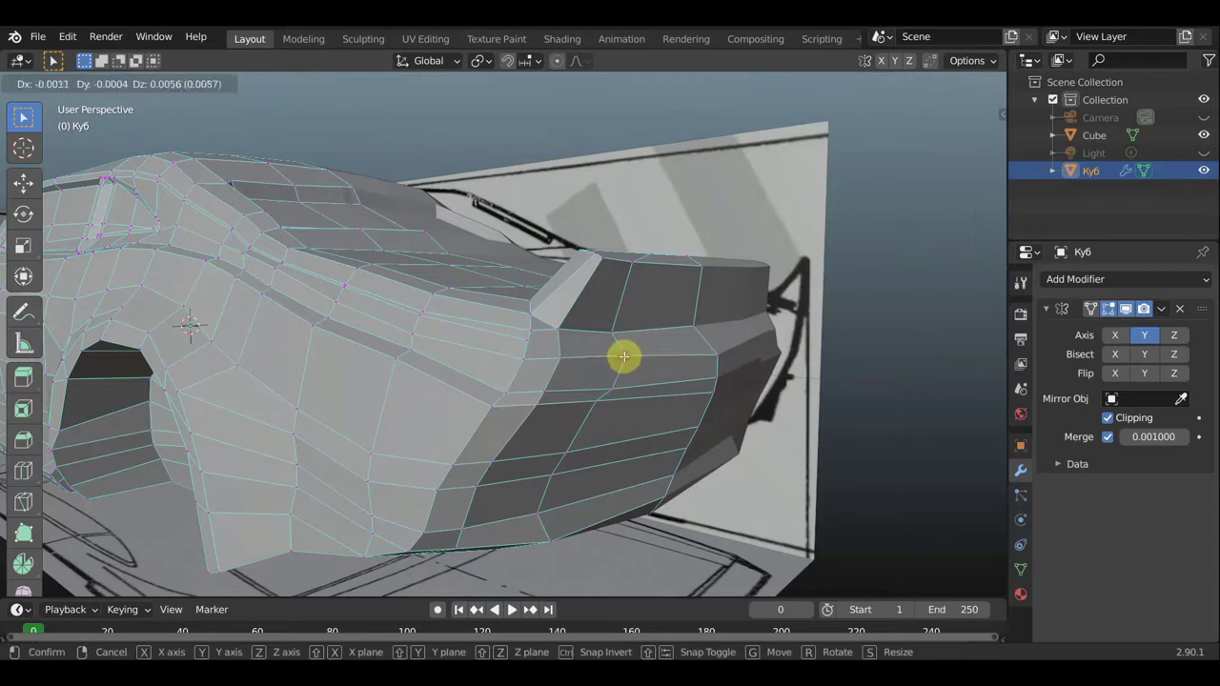
{"action": "left_click", "coordinate": [625, 353]}
Move three rear-corner vertices onto the blueprint line
{"action": "mouse_move", "coordinate": [624, 354]}
{"action": "middle_mouse_down"}
{"action": "mouse_move", "coordinate": [686, 435]}
{"action": "mouse_move", "coordinate": [680, 468]}
{"action": "middle_mouse_up"}
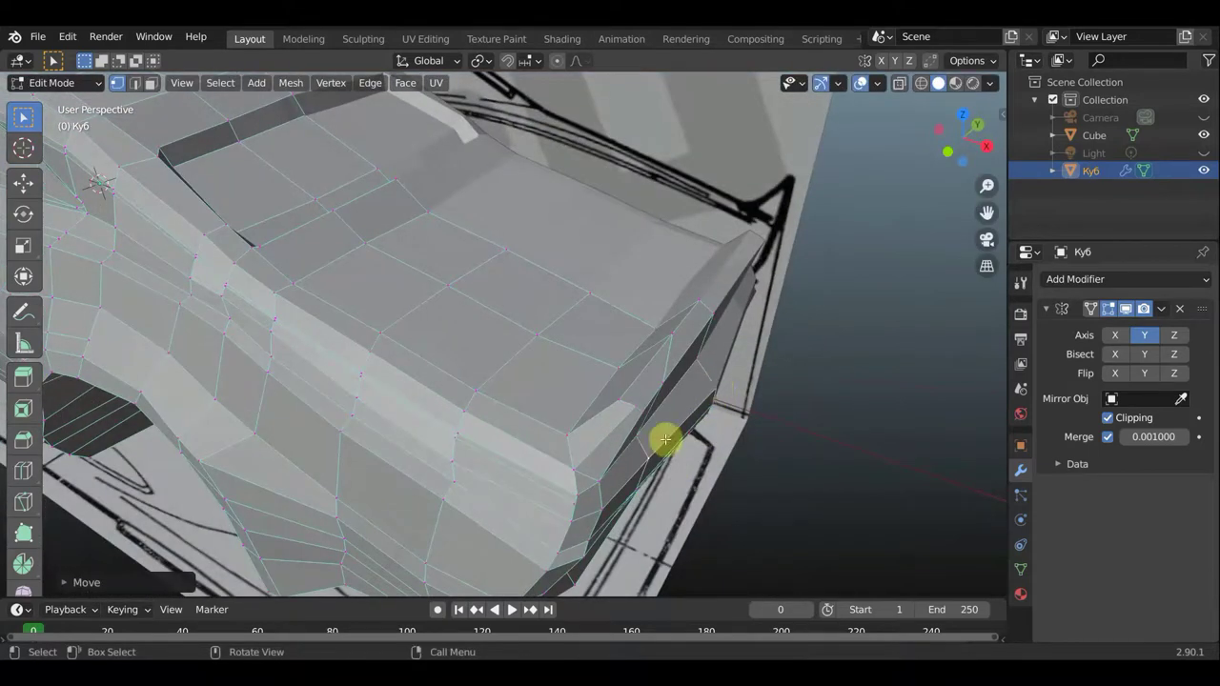
{"action": "key", "text": "g"}
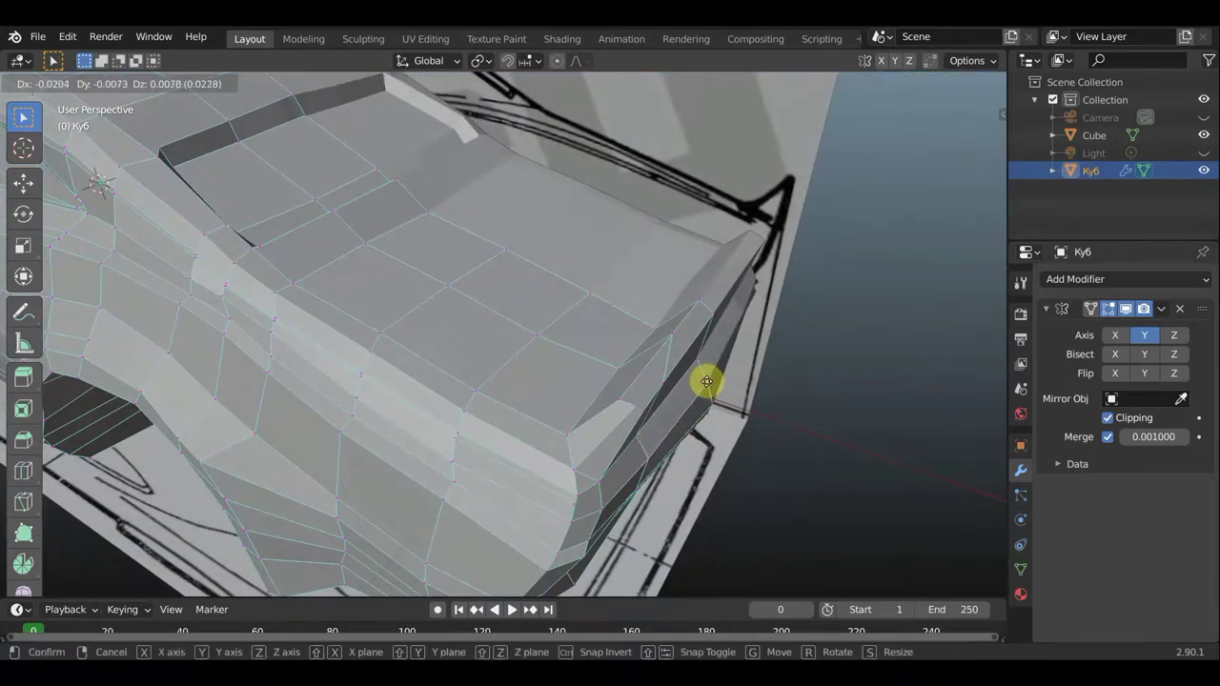
{"action": "left_click", "coordinate": [709, 391]}
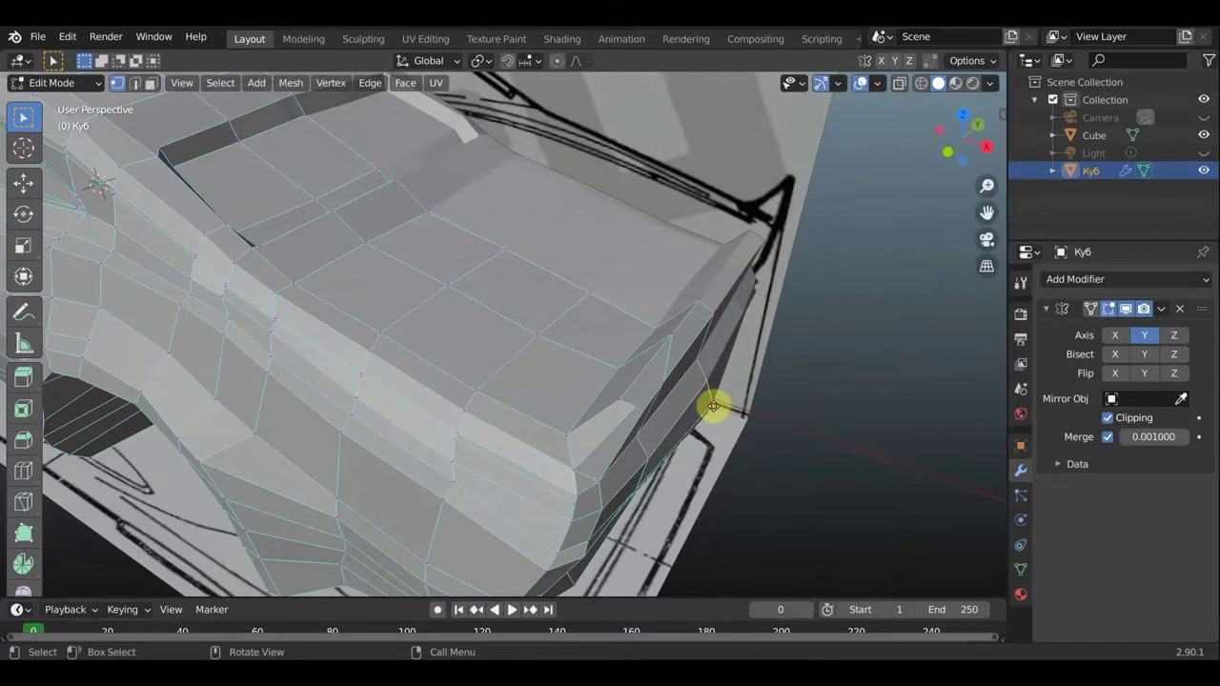
{"action": "key", "text": "g"}
{"action": "left_click", "coordinate": [714, 408]}
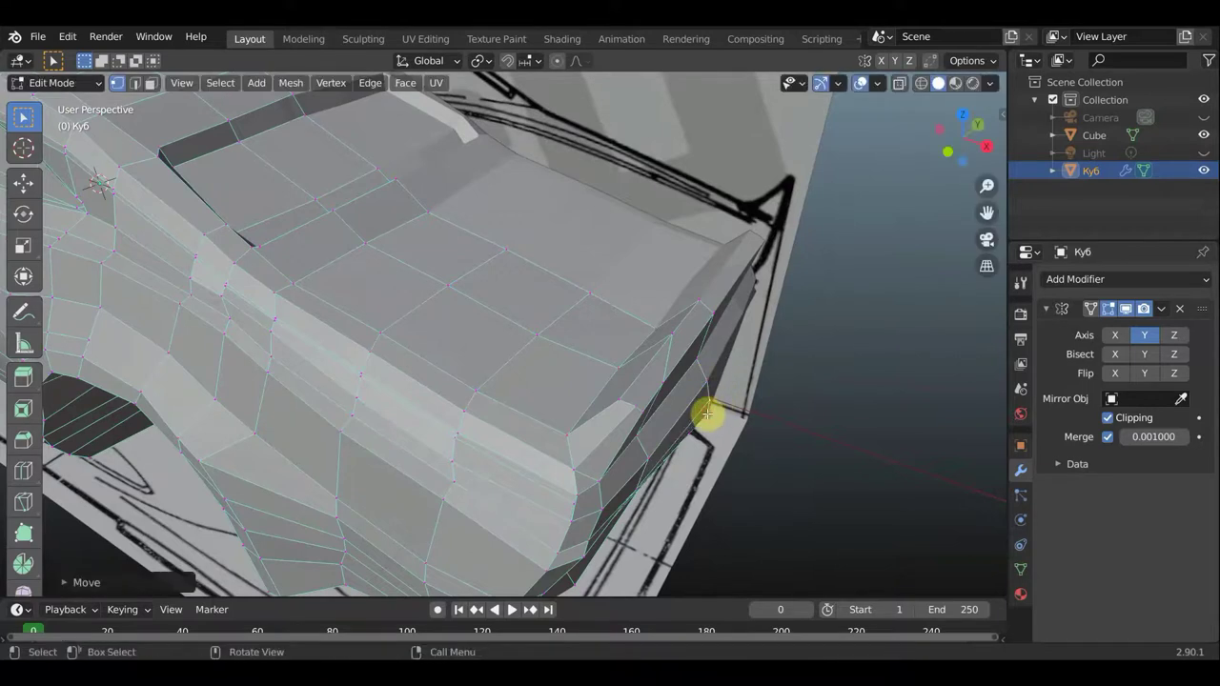
{"action": "key", "text": "g"}
{"action": "left_click", "coordinate": [705, 413]}
{"action": "mouse_move", "coordinate": [705, 413]}
{"action": "middle_mouse_down"}
{"action": "mouse_move", "coordinate": [547, 330]}
{"action": "mouse_move", "coordinate": [610, 333]}
{"action": "middle_mouse_up"}
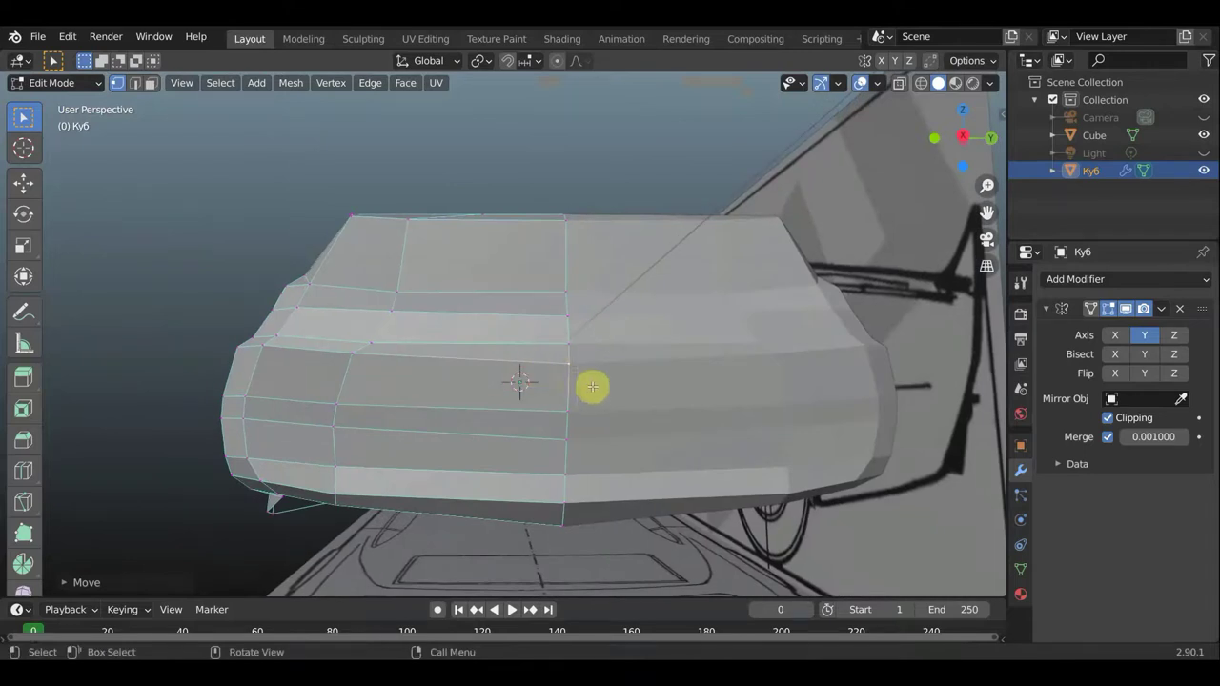
Reposition the first rear-panel vertices, raising the one on the left edge
{"action": "key", "text": "g"}
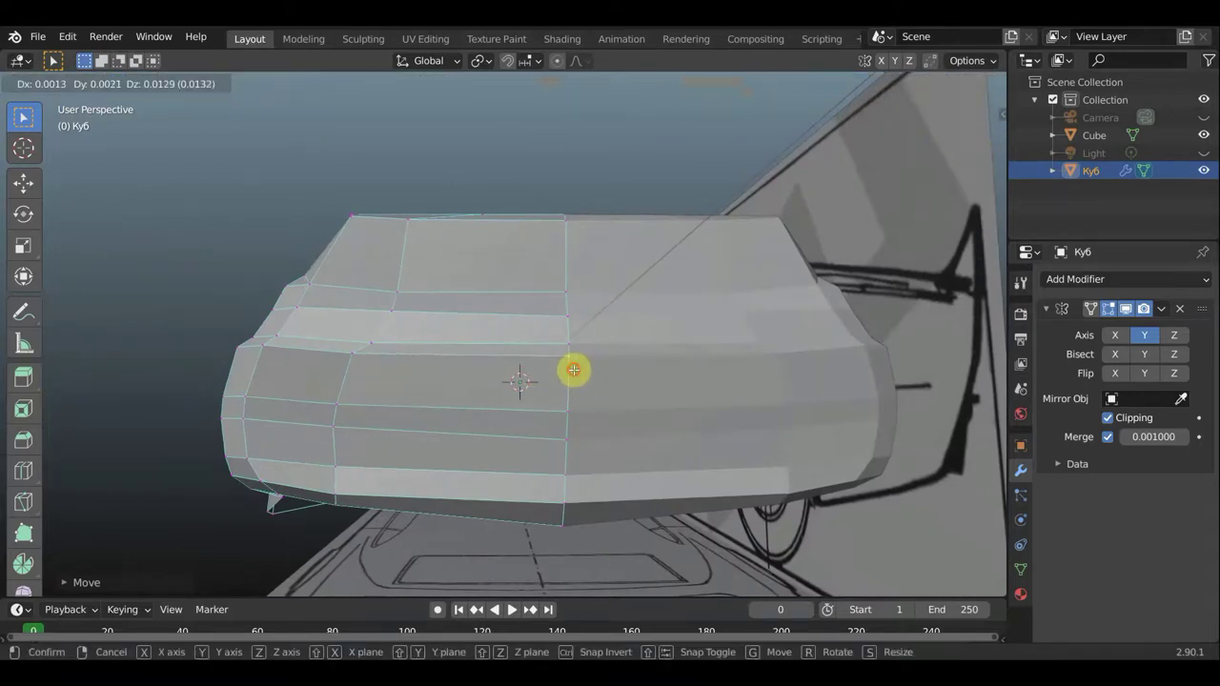
{"action": "left_click", "coordinate": [574, 370]}
{"action": "mouse_move", "coordinate": [381, 330]}
{"action": "middle_mouse_down"}
{"action": "mouse_move", "coordinate": [403, 343]}
{"action": "mouse_move", "coordinate": [392, 264]}
{"action": "mouse_move", "coordinate": [373, 307]}
{"action": "mouse_move", "coordinate": [373, 294]}
{"action": "mouse_move", "coordinate": [384, 318]}
{"action": "mouse_move", "coordinate": [621, 355]}
{"action": "mouse_move", "coordinate": [501, 345]}
{"action": "middle_mouse_up"}
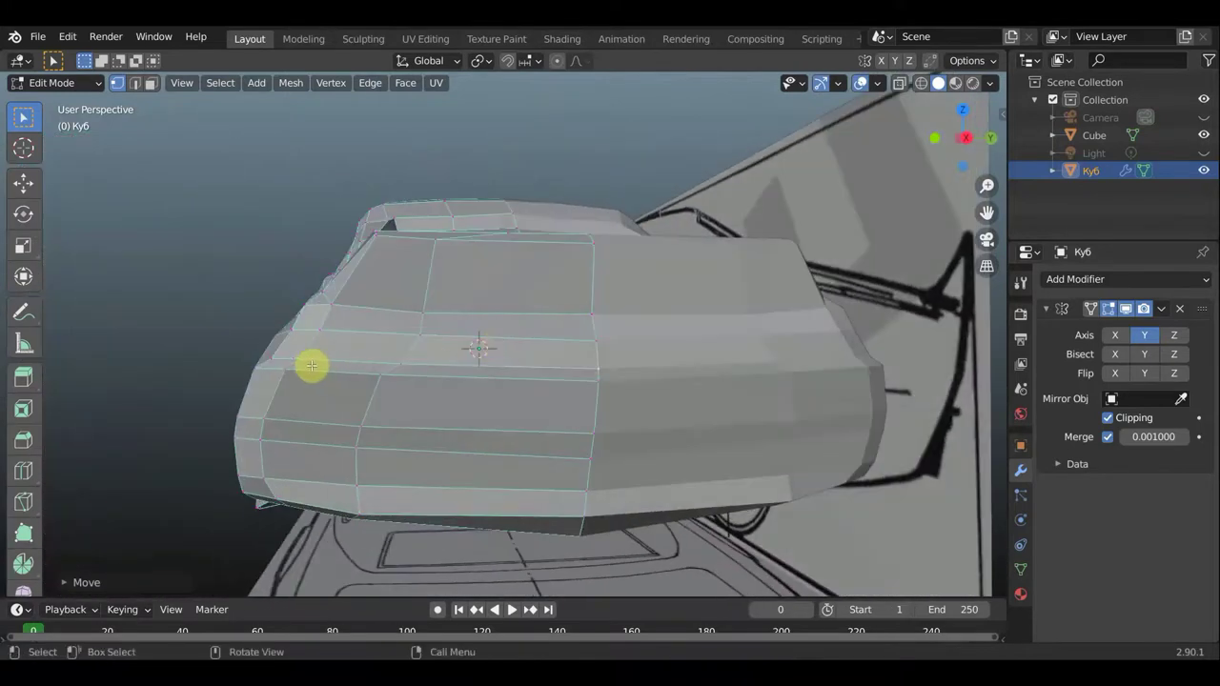
{"action": "key", "text": "g"}
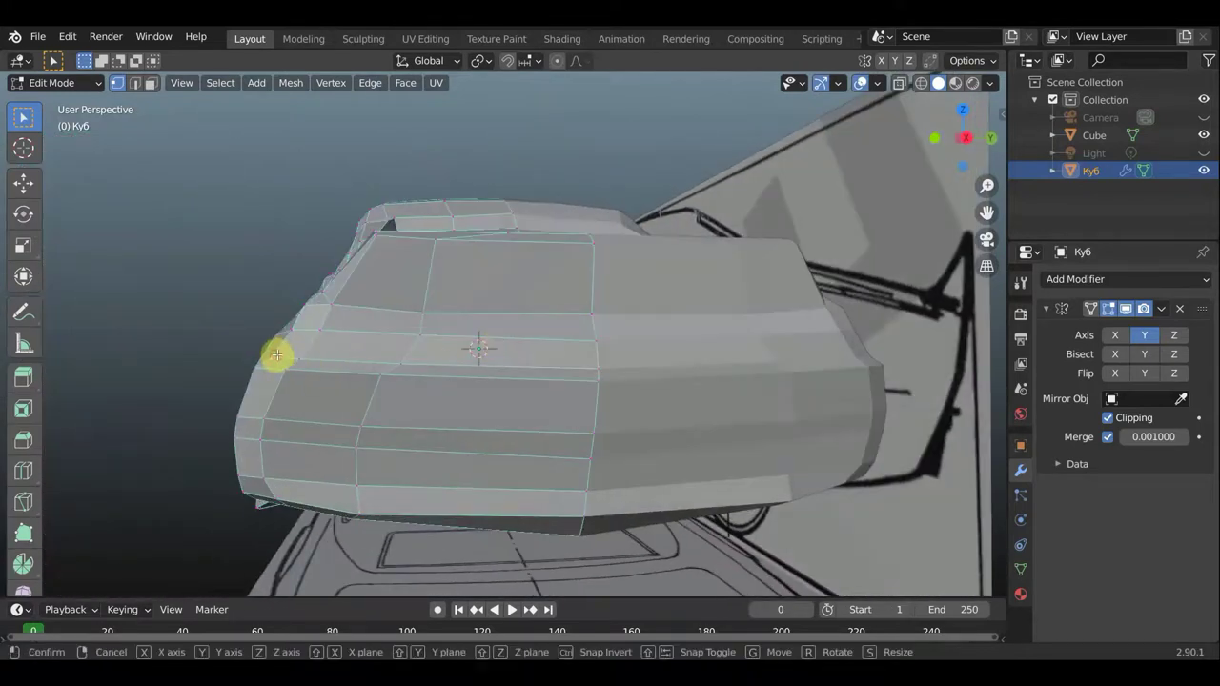
{"action": "left_click", "coordinate": [296, 358]}
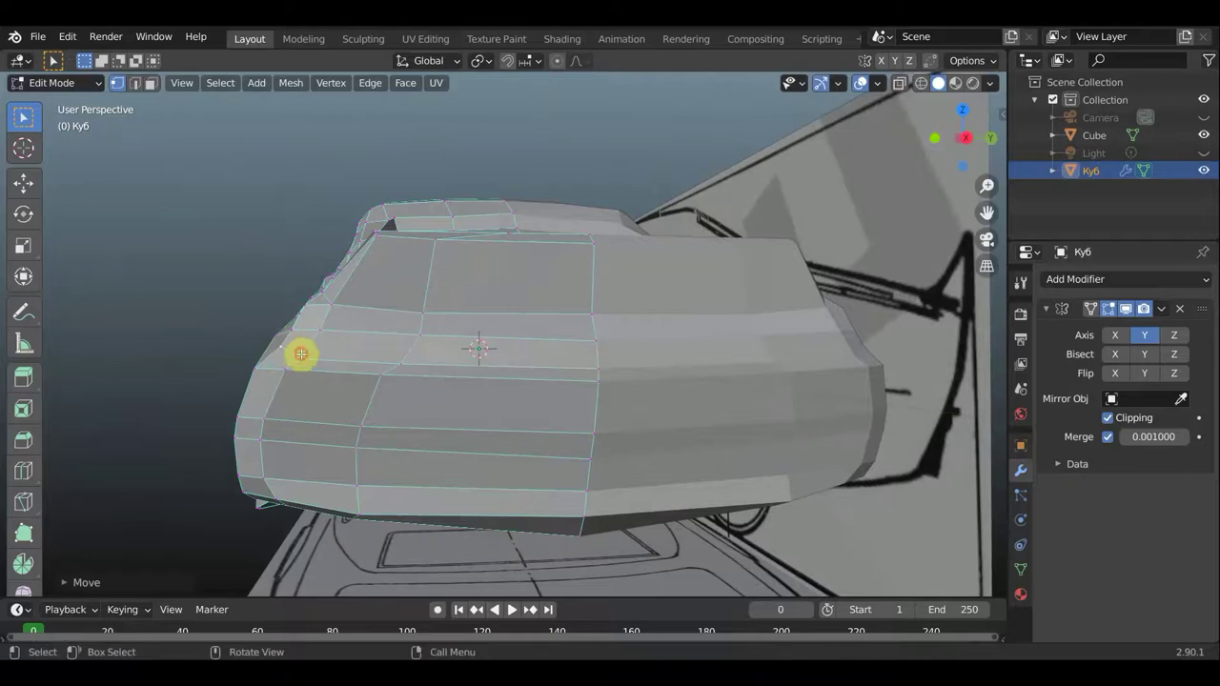
{"action": "key", "text": "g"}
{"action": "left_click", "coordinate": [312, 338]}
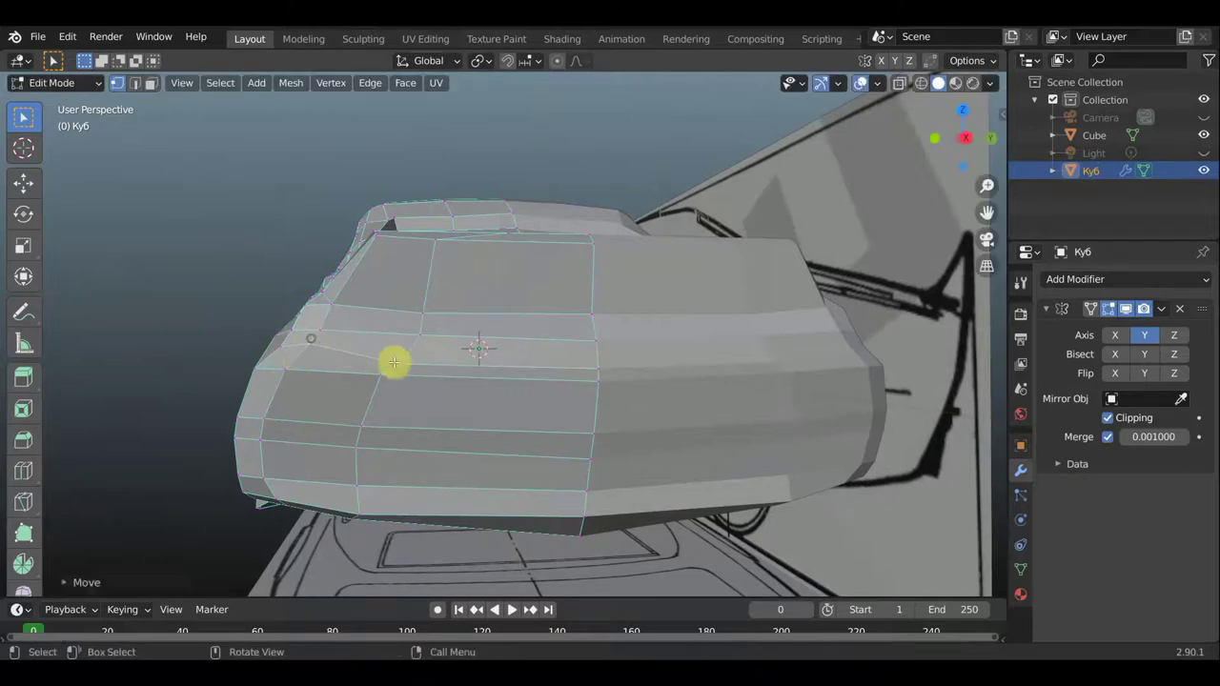
Move the remaining upper-loop vertices, nudging the right-side one slightly
{"action": "key", "text": "g"}
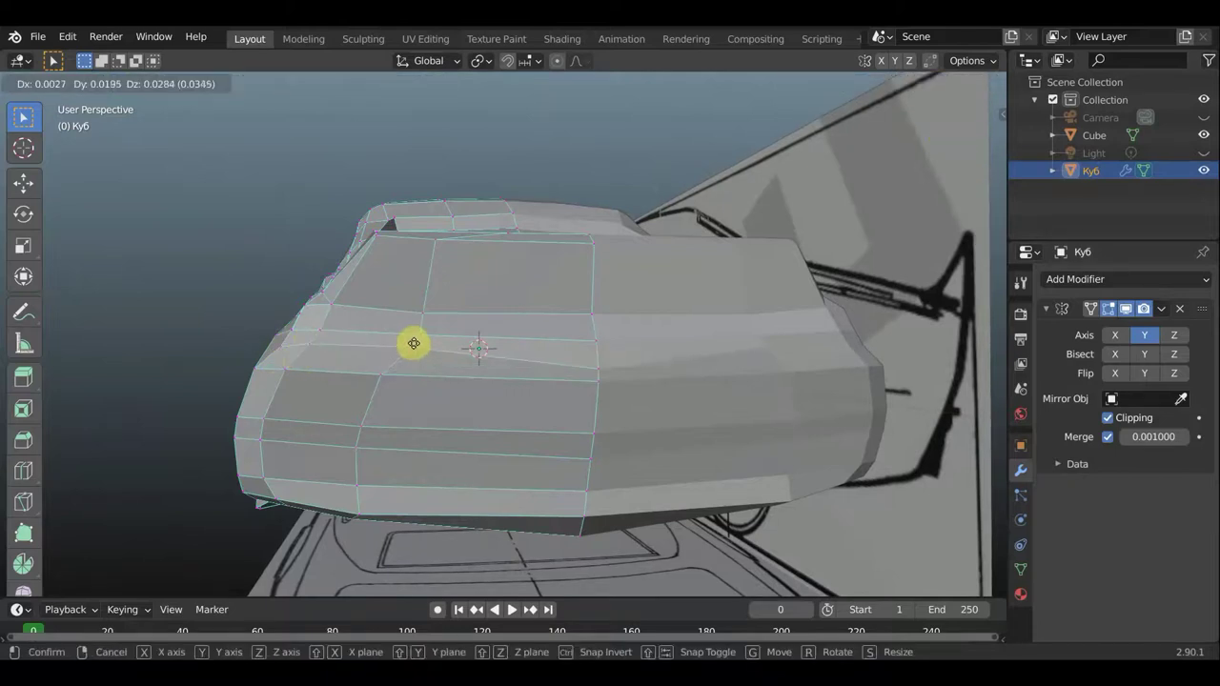
{"action": "left_click", "coordinate": [415, 341]}
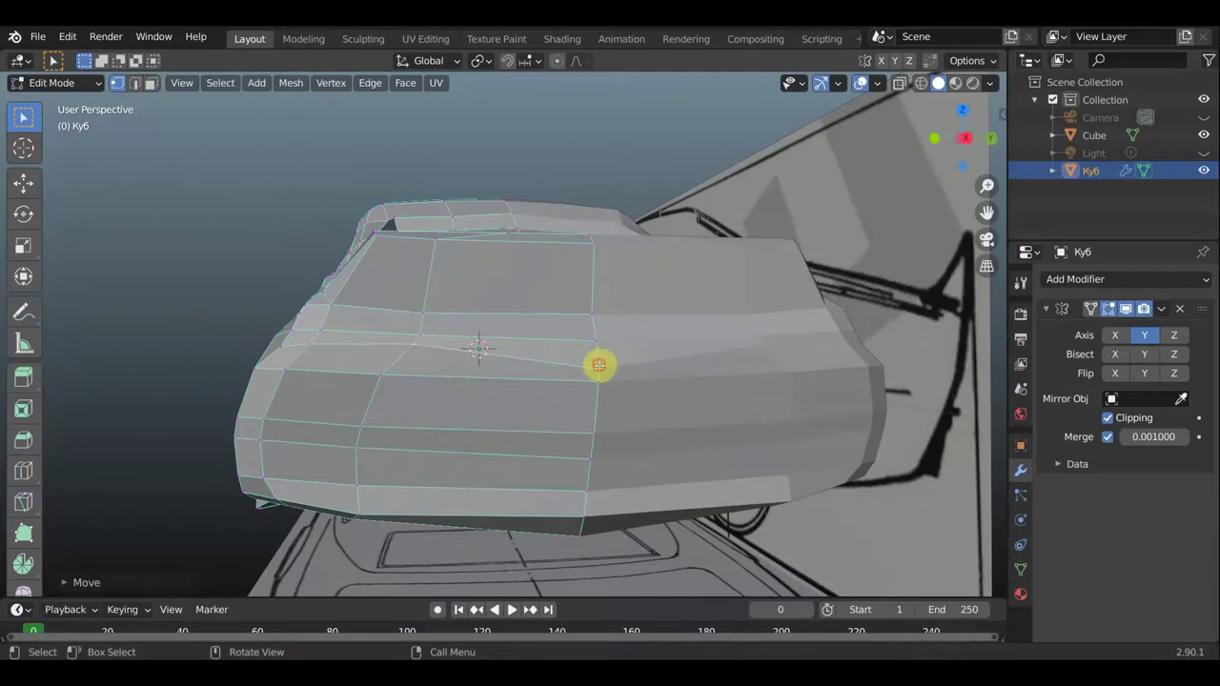
{"action": "key", "text": "g"}
{"action": "left_click", "coordinate": [594, 344]}
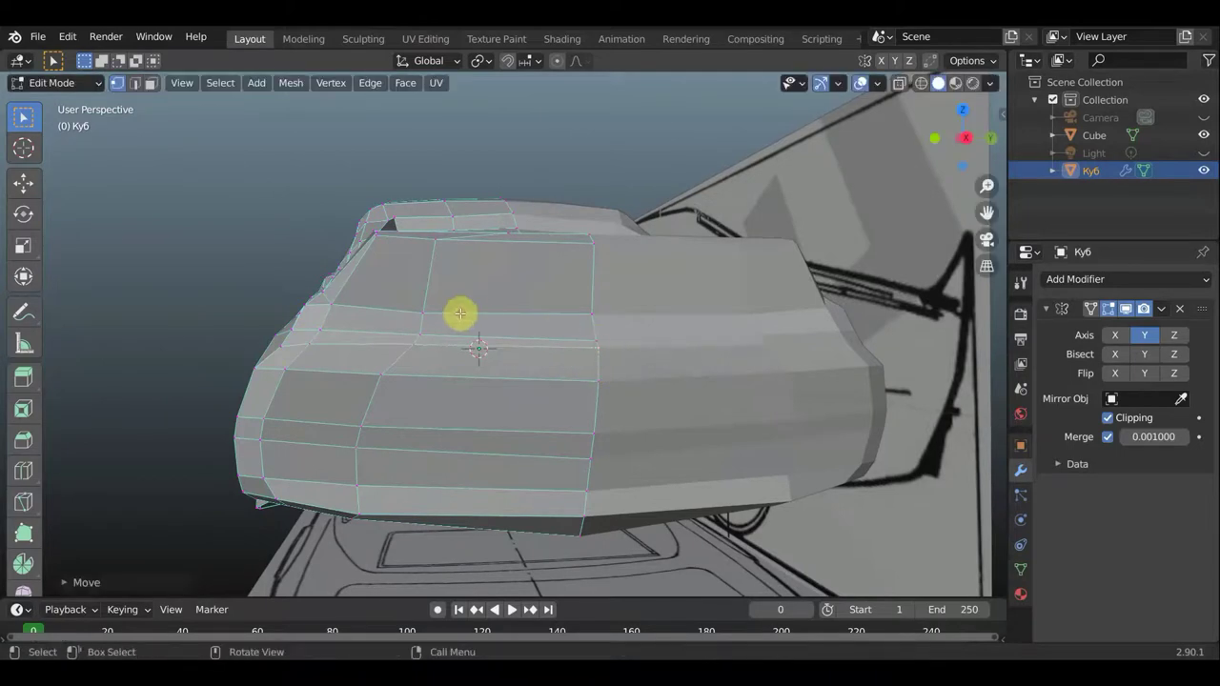
{"action": "left_click", "coordinate": [420, 312]}
{"action": "key", "text": "g"}
{"action": "left_click", "coordinate": [420, 310]}
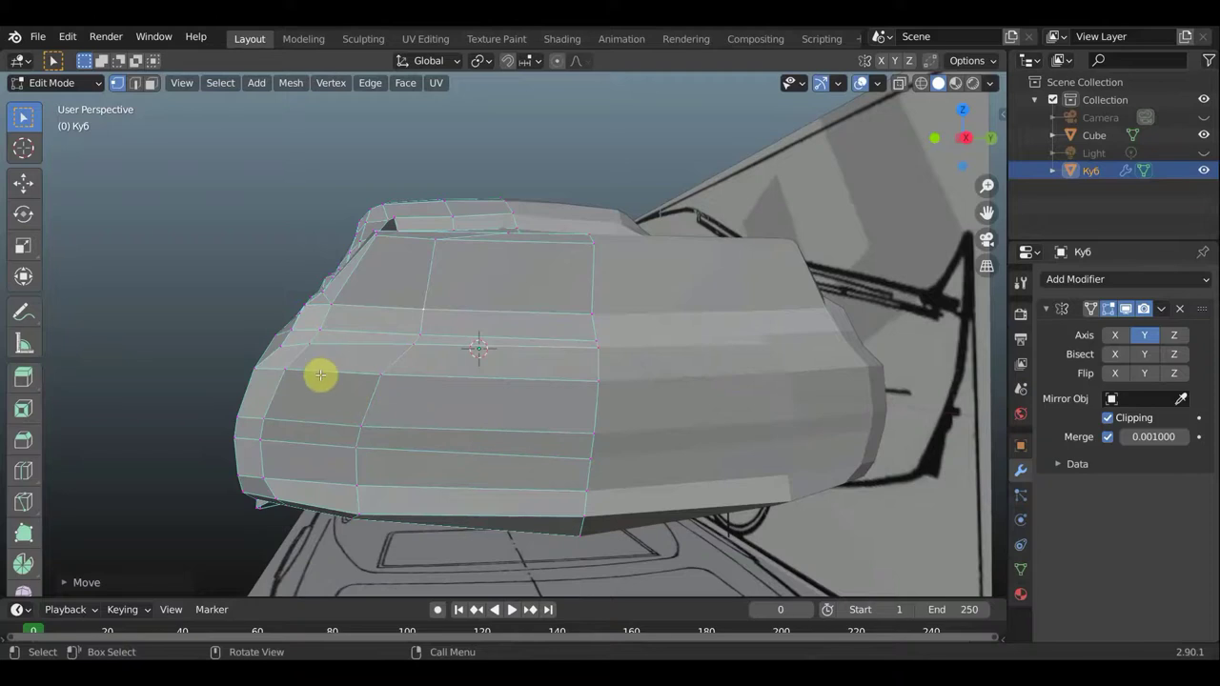
Knife a cut from the rear panel's left edge to its lower edge and adjust the new vertices
{"action": "key", "text": "k"}
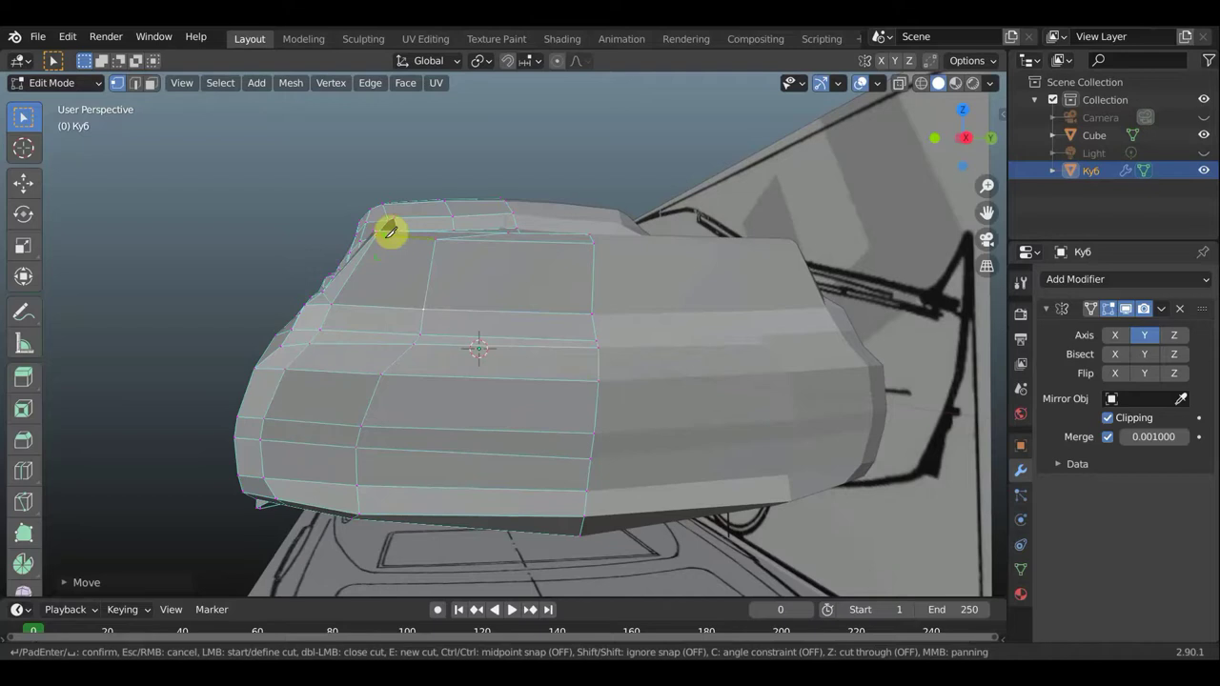
{"action": "left_click", "coordinate": [333, 330]}
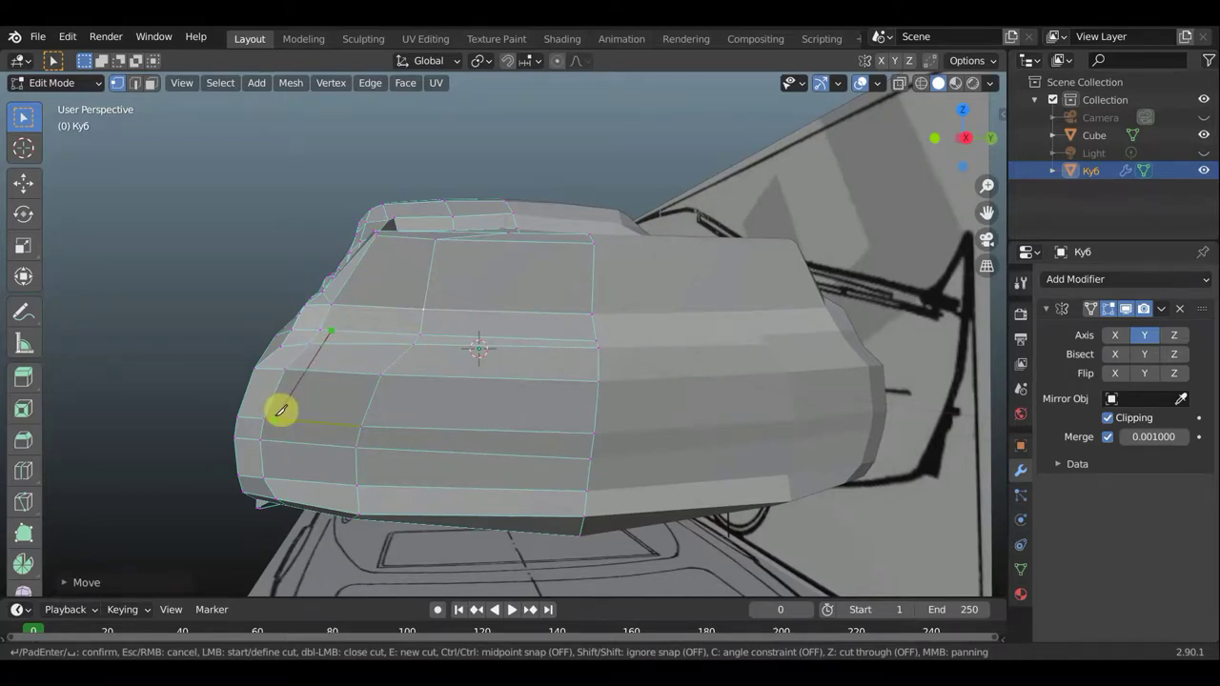
{"action": "left_click", "coordinate": [292, 408]}
{"action": "key", "text": "Return"}
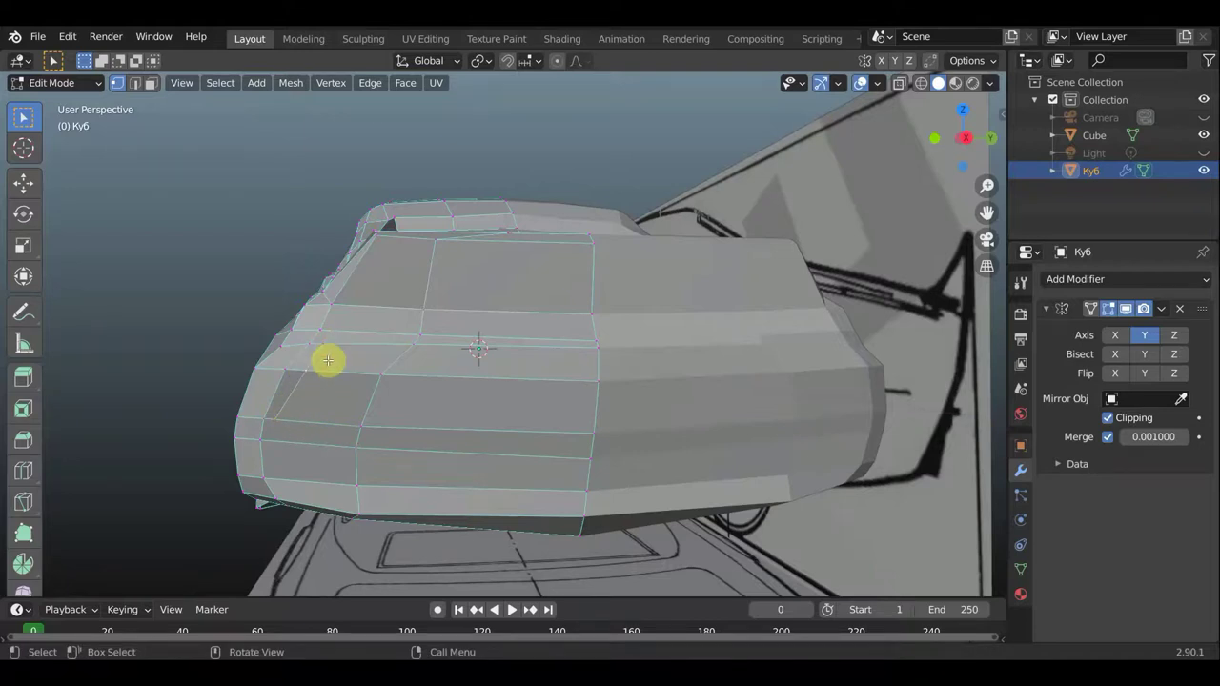
{"action": "key", "text": "g"}
{"action": "left_click", "coordinate": [320, 356]}
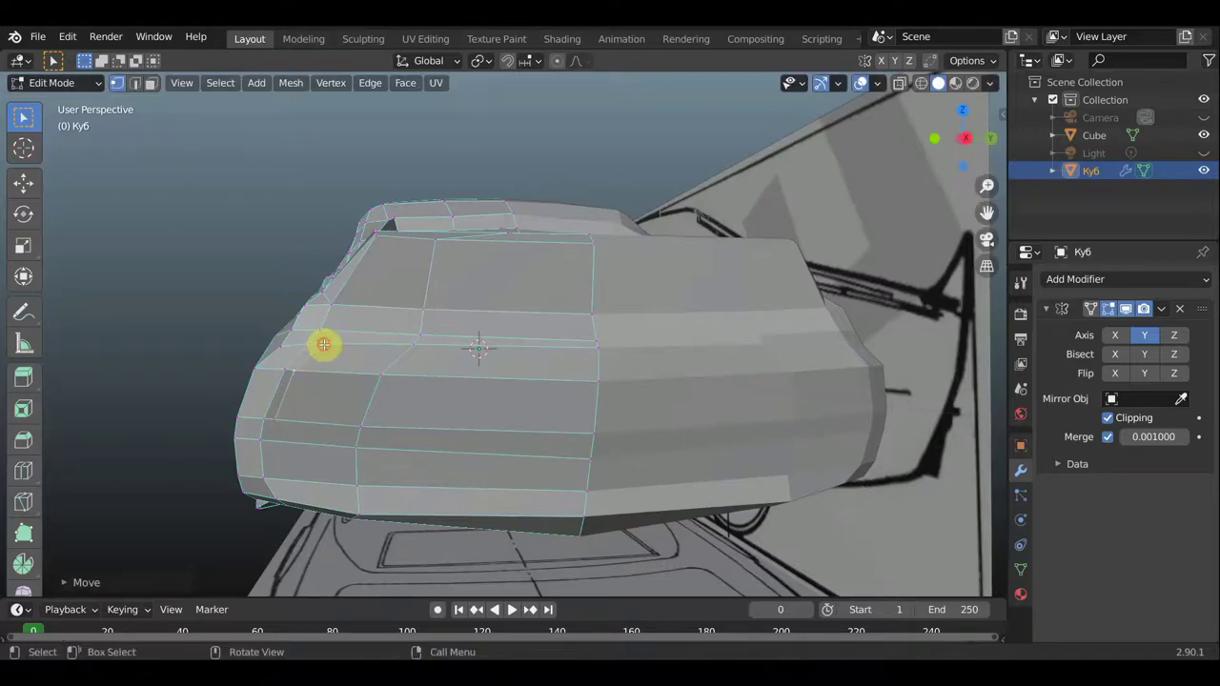
{"action": "key", "text": "g"}
{"action": "left_click", "coordinate": [319, 343]}
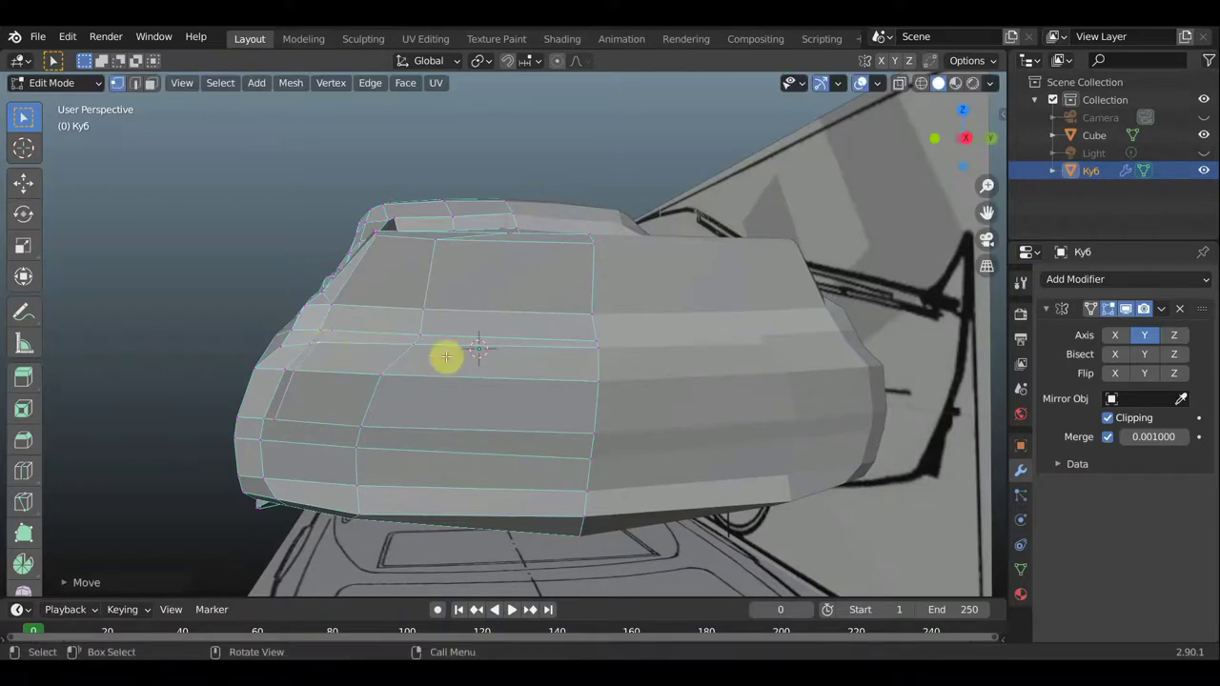
{"action": "key", "text": "g"}
{"action": "left_click", "coordinate": [326, 339]}
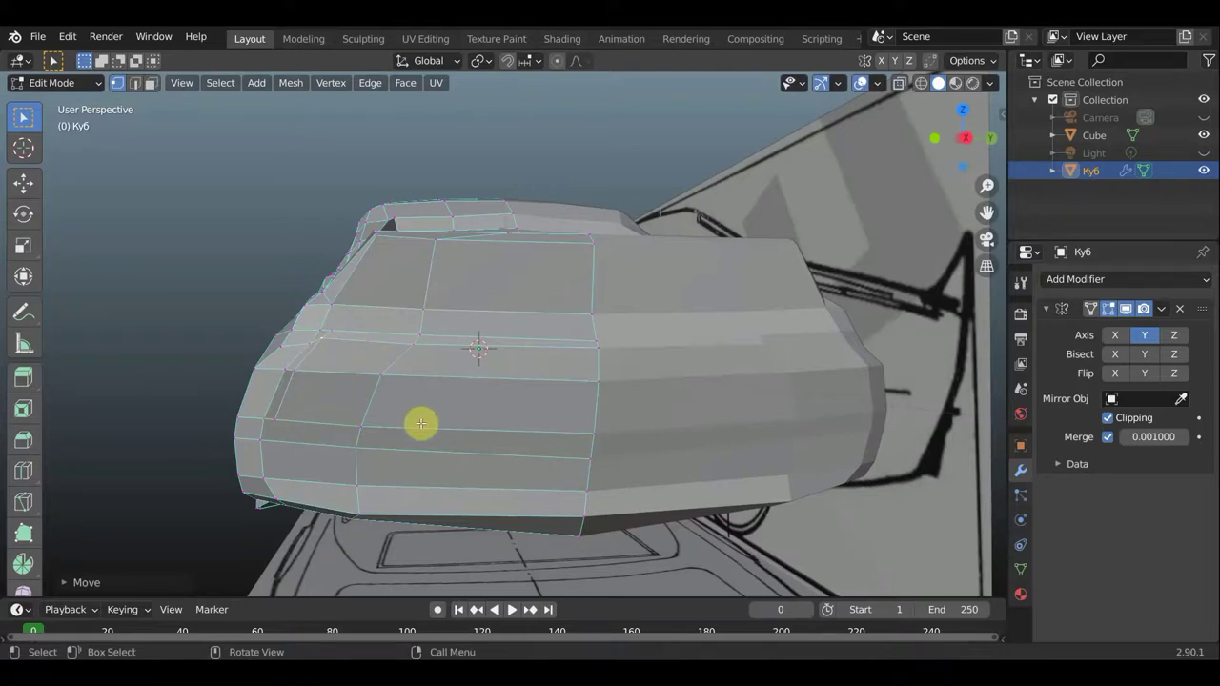
Knife a horizontal cut from the panel's left edge to its centre seam
{"action": "key", "text": "k"}
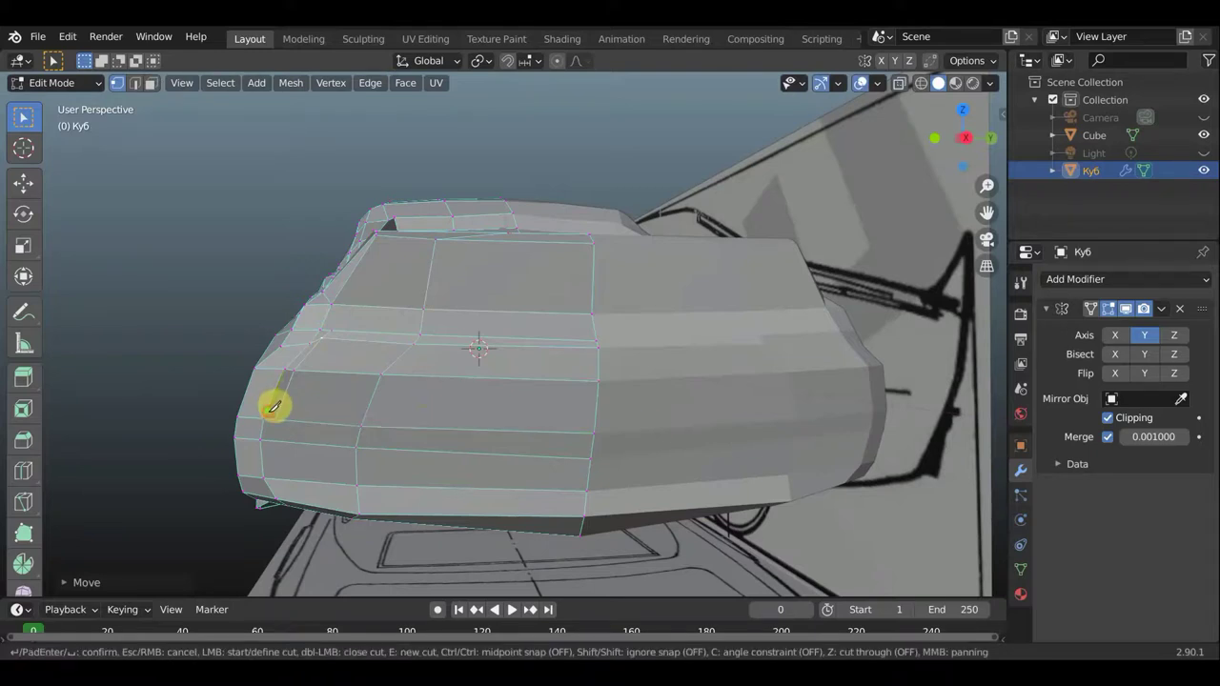
{"action": "left_click", "coordinate": [267, 412]}
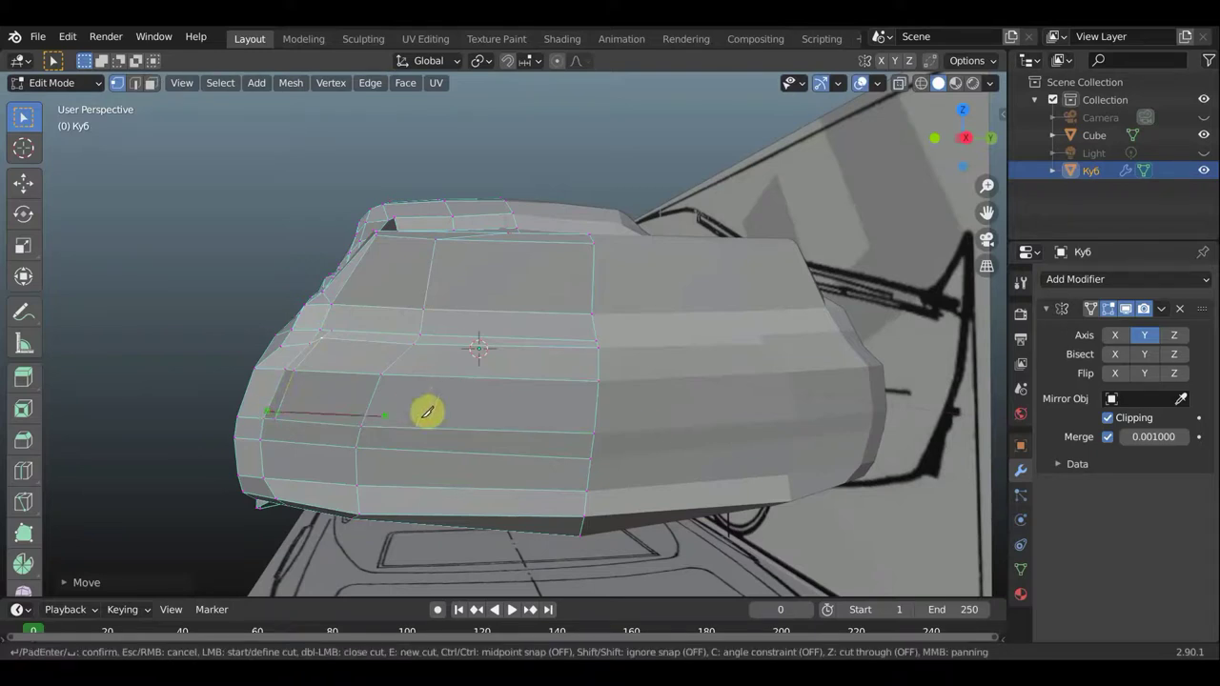
{"action": "left_click", "coordinate": [597, 423]}
{"action": "key", "text": "Return"}
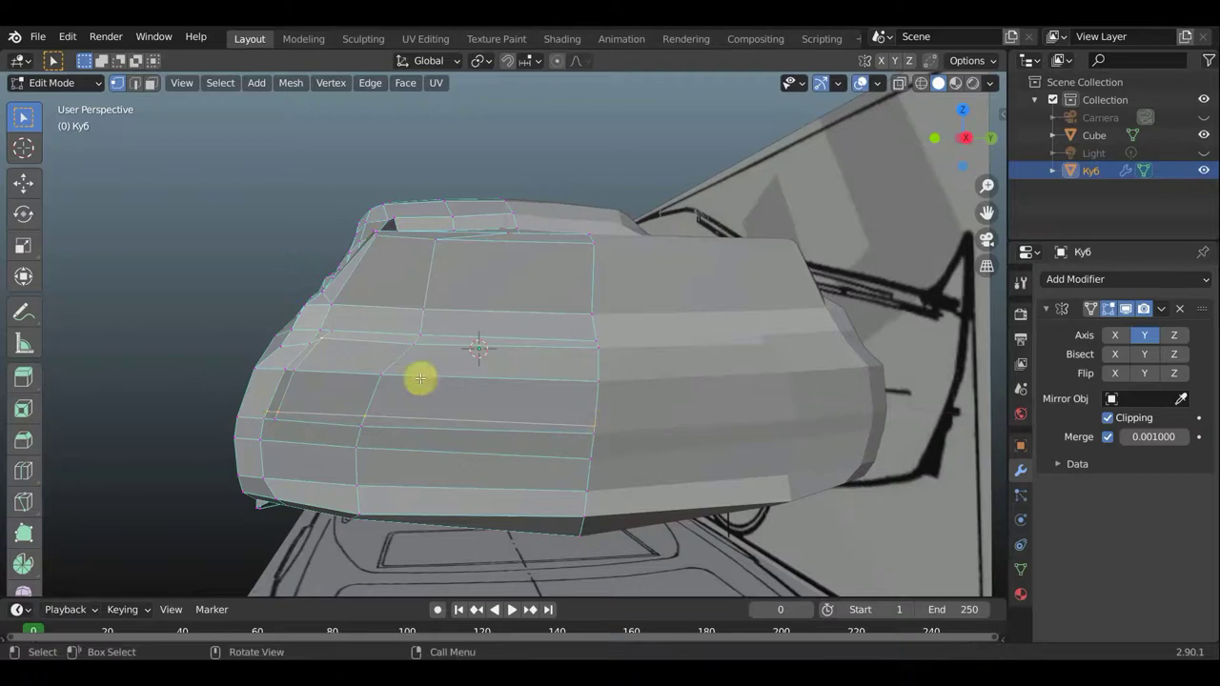
{"action": "left_click", "coordinate": [151, 83]}
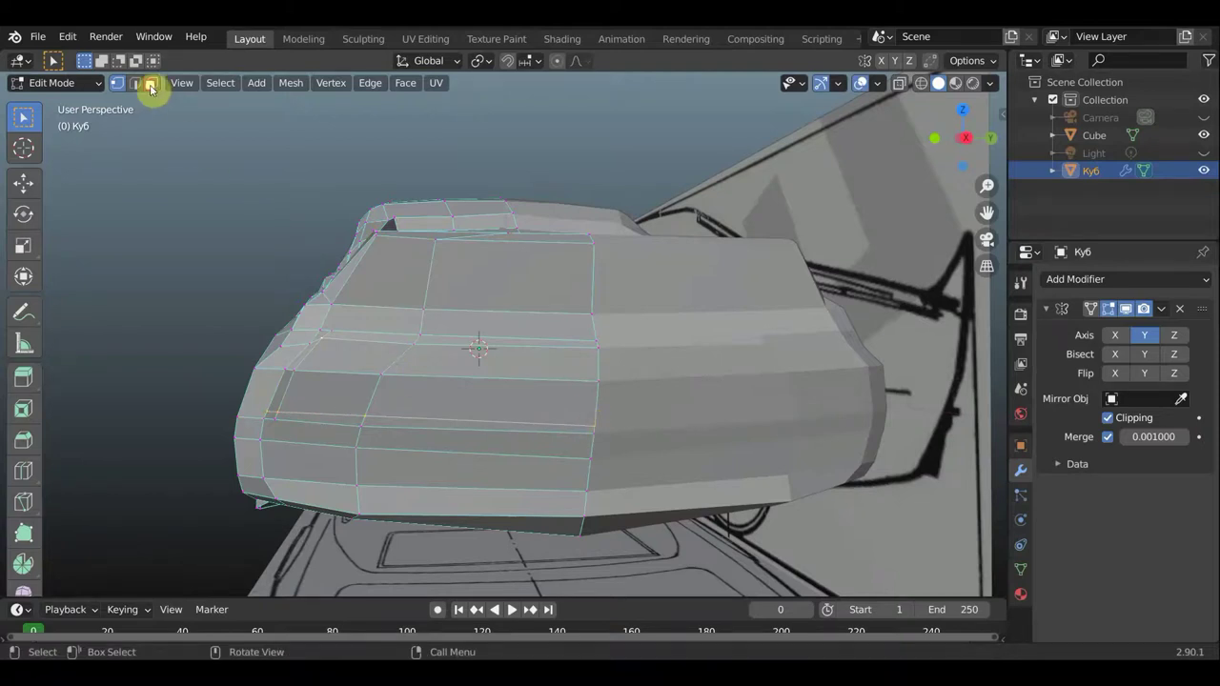
Select the three tail-light faces and push them into the body to form a recess
{"action": "left_click", "coordinate": [330, 392]}
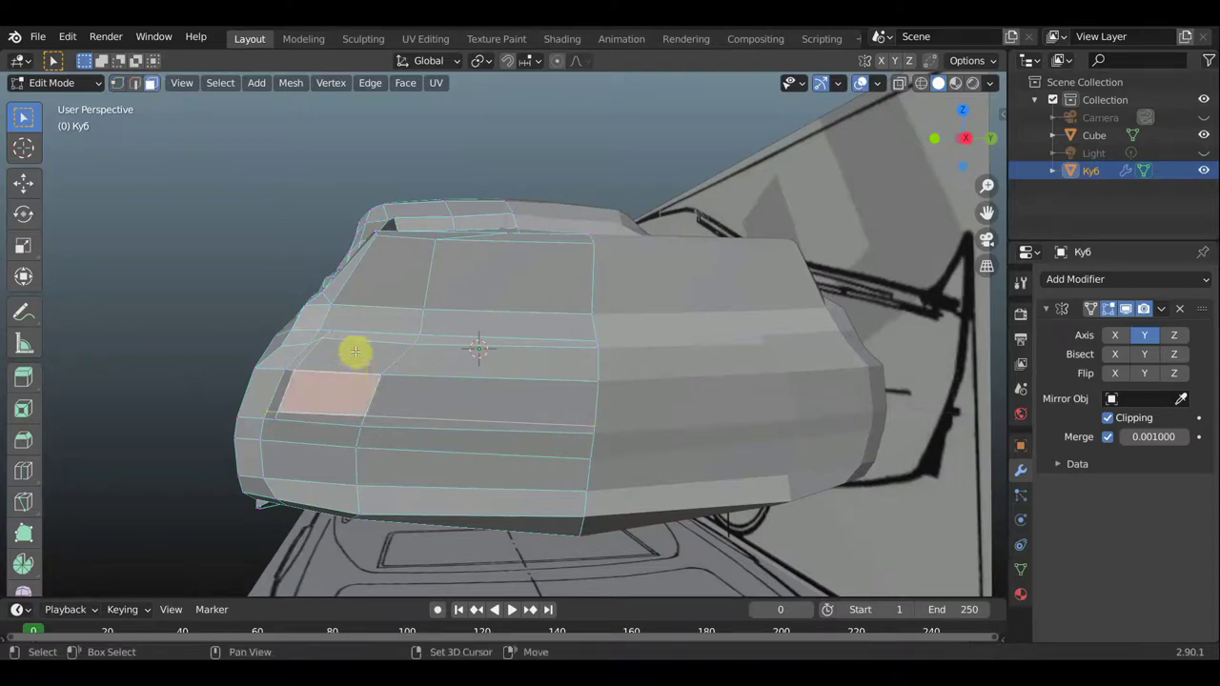
{"action": "left_click", "coordinate": [441, 375], "text": "shift"}
{"action": "left_click", "coordinate": [446, 392], "text": "shift"}
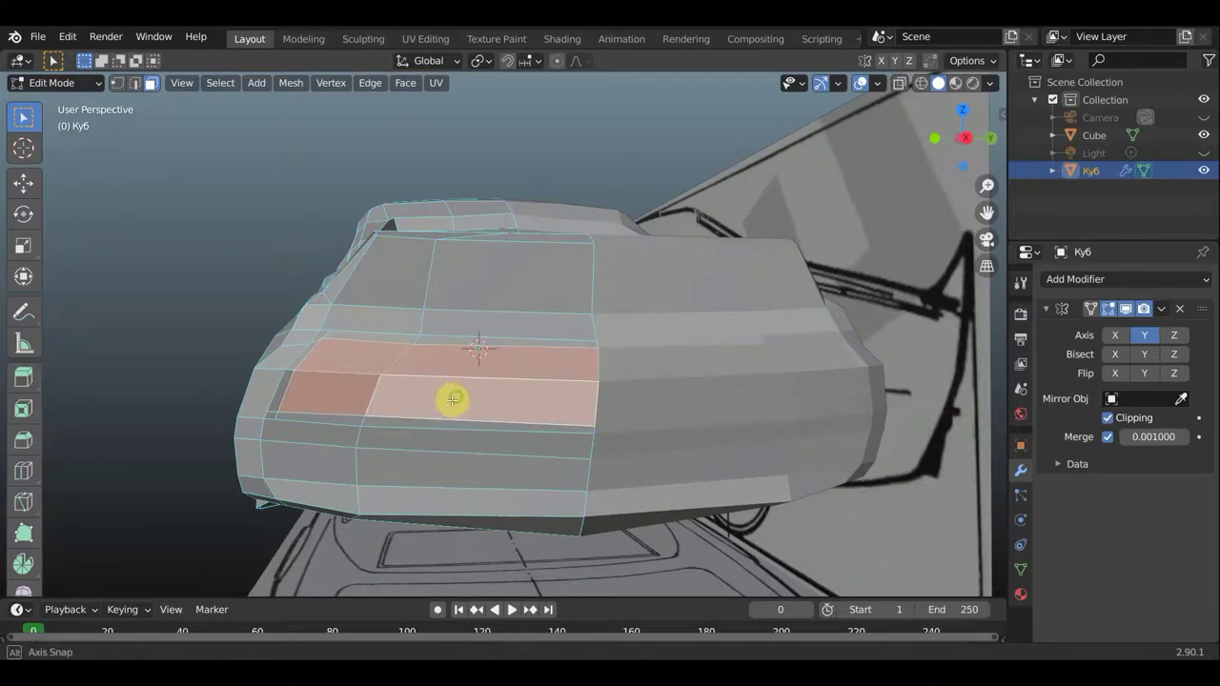
{"action": "middle_click_drag", "start_coordinate": [449, 395], "coordinate": [735, 422]}
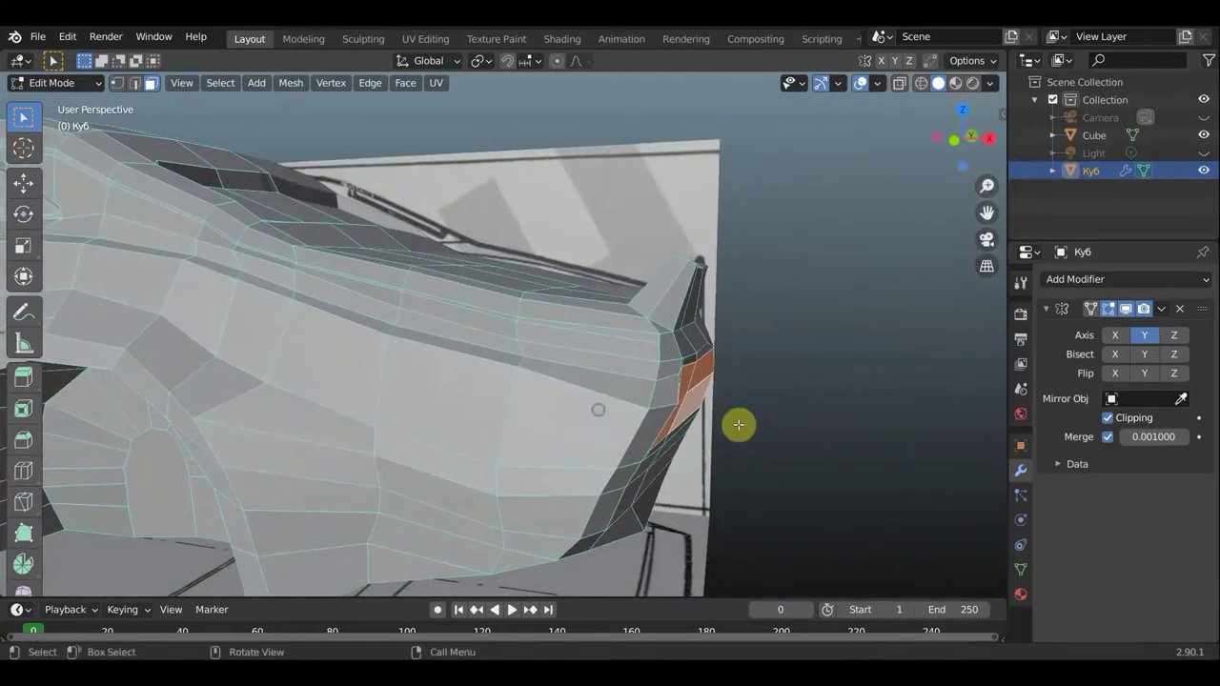
{"action": "key", "text": "g"}
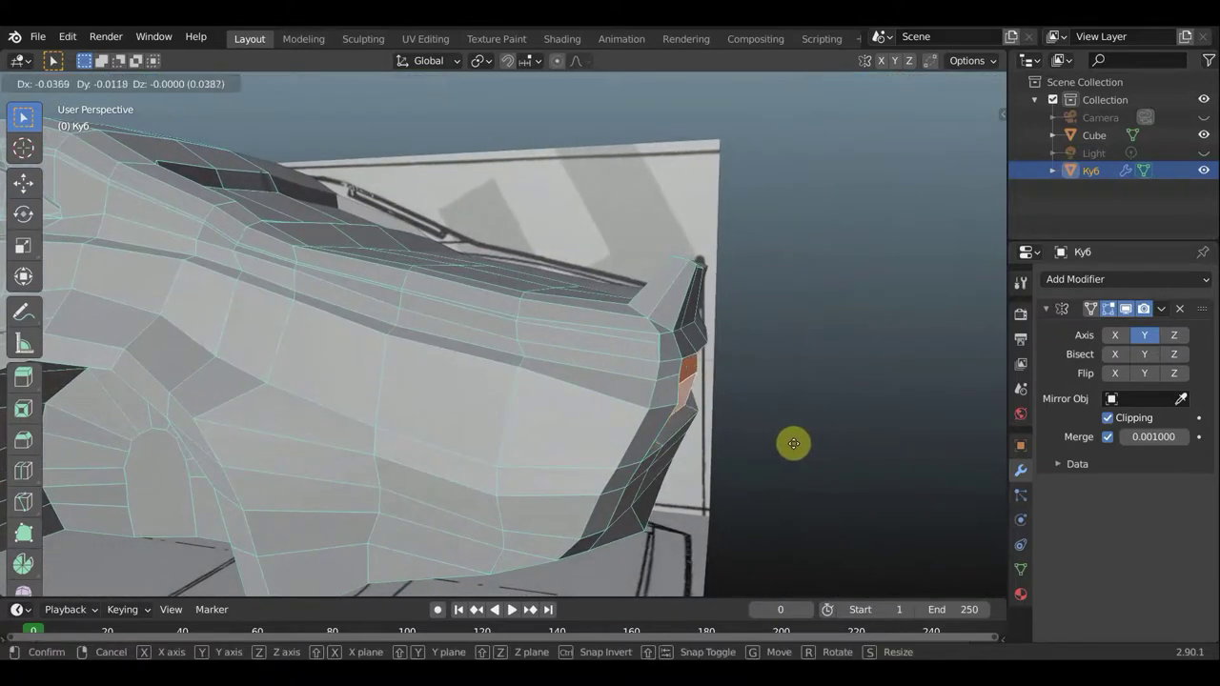
{"action": "left_click", "coordinate": [790, 441]}
{"action": "mouse_move", "coordinate": [790, 441]}
{"action": "middle_mouse_down"}
{"action": "mouse_move", "coordinate": [468, 435]}
{"action": "mouse_move", "coordinate": [604, 423]}
{"action": "mouse_move", "coordinate": [506, 405]}
{"action": "middle_mouse_up"}
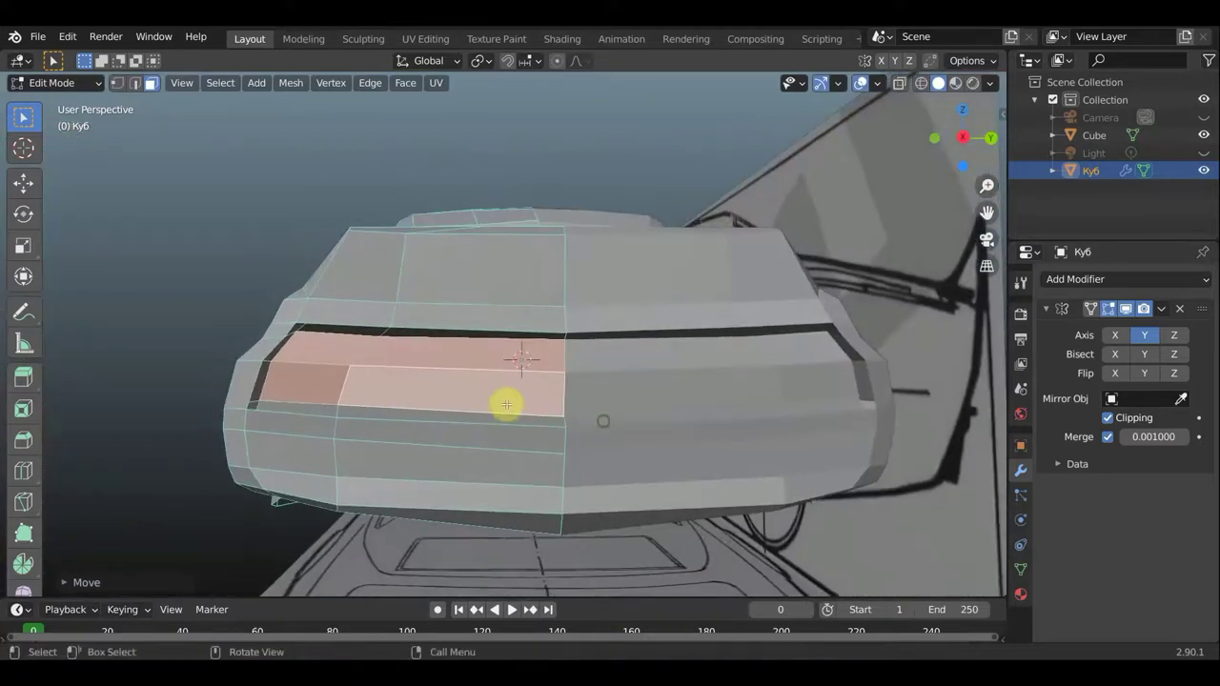
{"action": "middle_click_drag", "start_coordinate": [357, 389], "coordinate": [513, 448]}
Knife a horizontal cut across the recessed panel from its left to right edge
{"action": "key", "text": "k"}
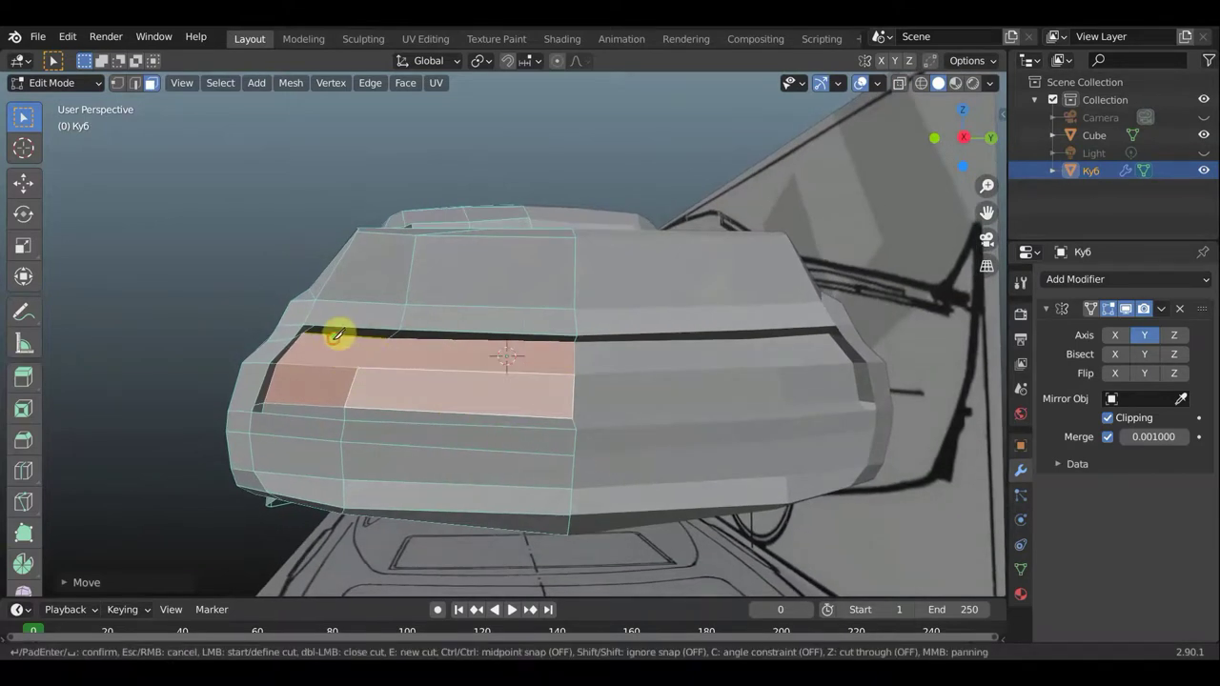
{"action": "left_click", "coordinate": [334, 335]}
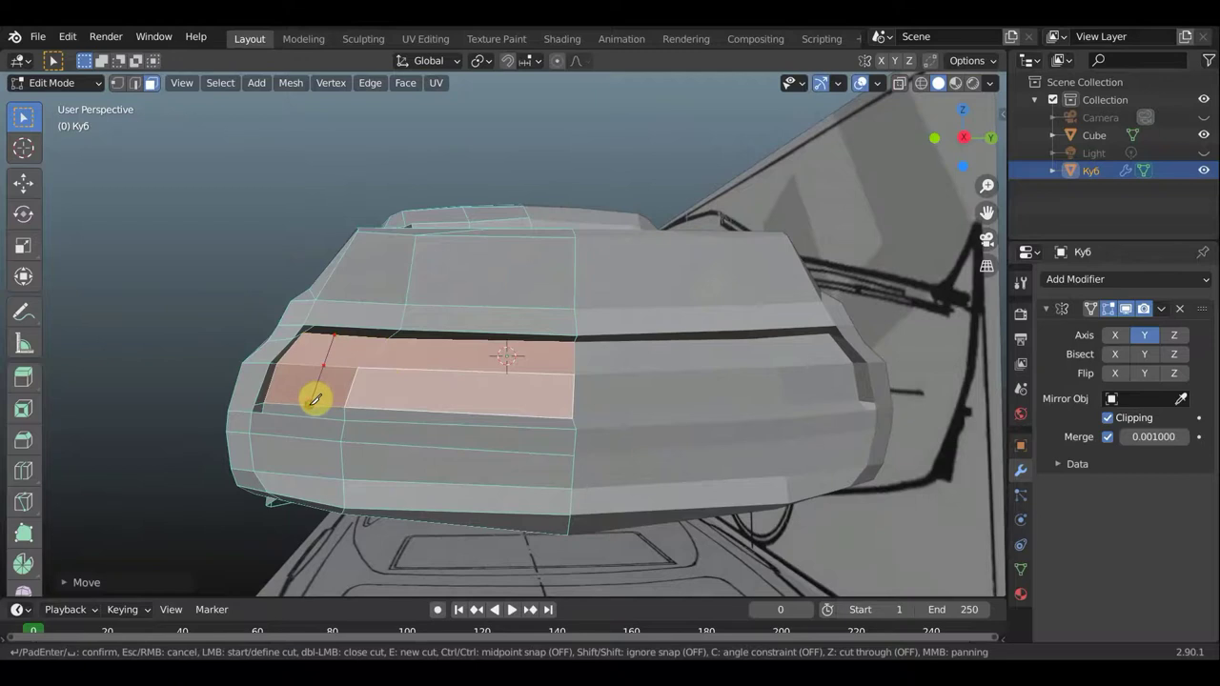
{"action": "key", "text": "Return"}
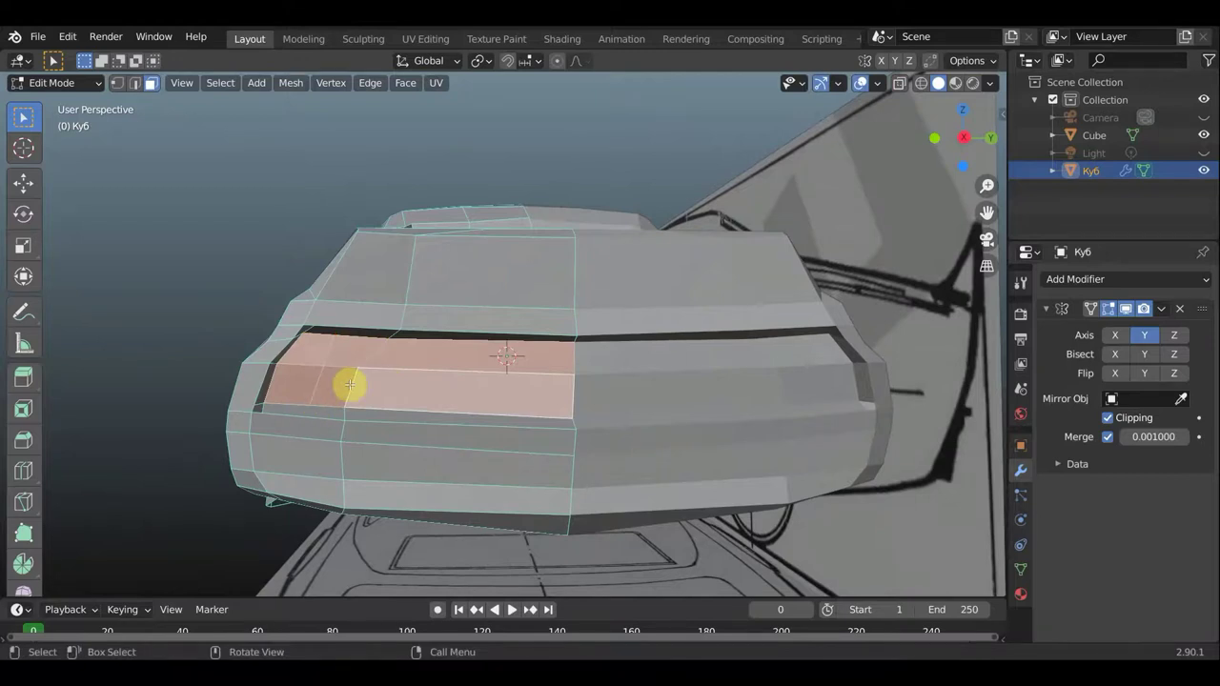
{"action": "key", "text": "k"}
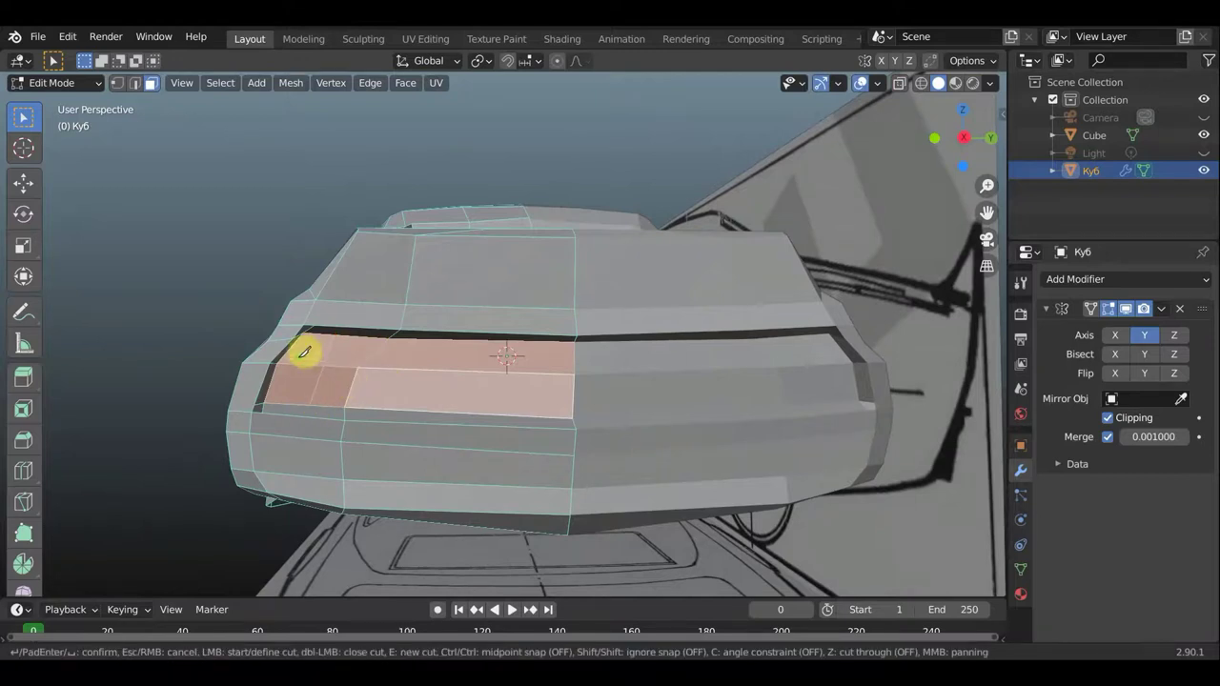
{"action": "left_click", "coordinate": [290, 349]}
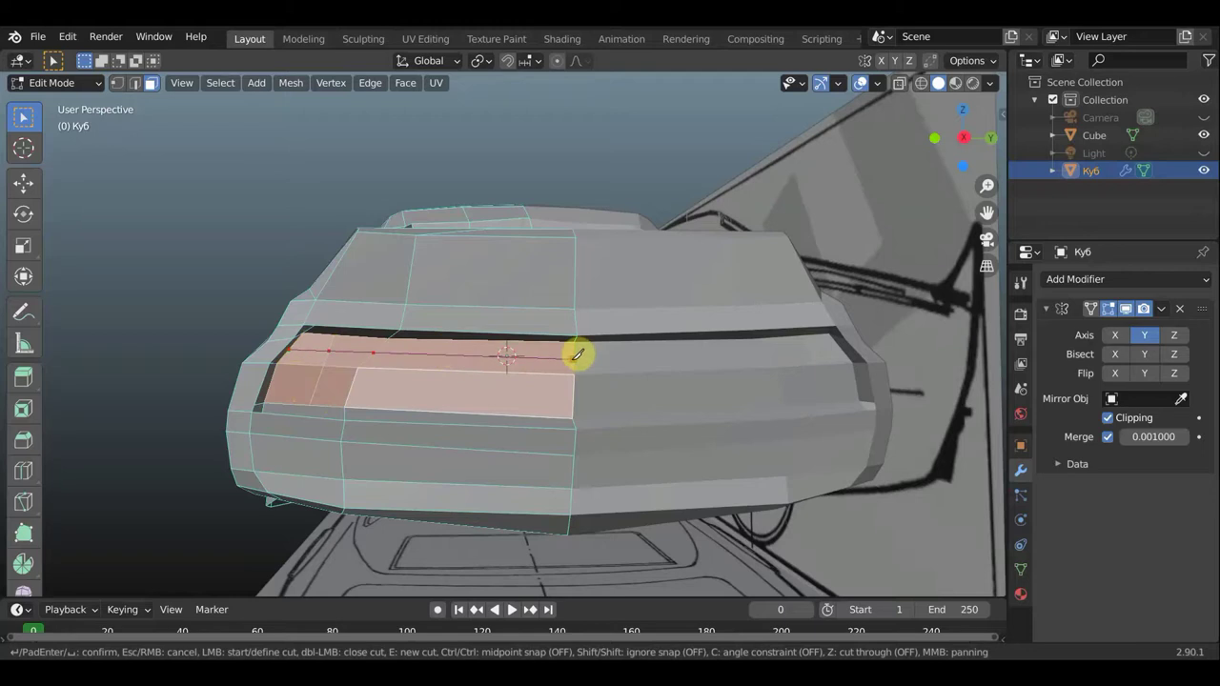
{"action": "left_click", "coordinate": [578, 354]}
{"action": "key", "text": "Return"}
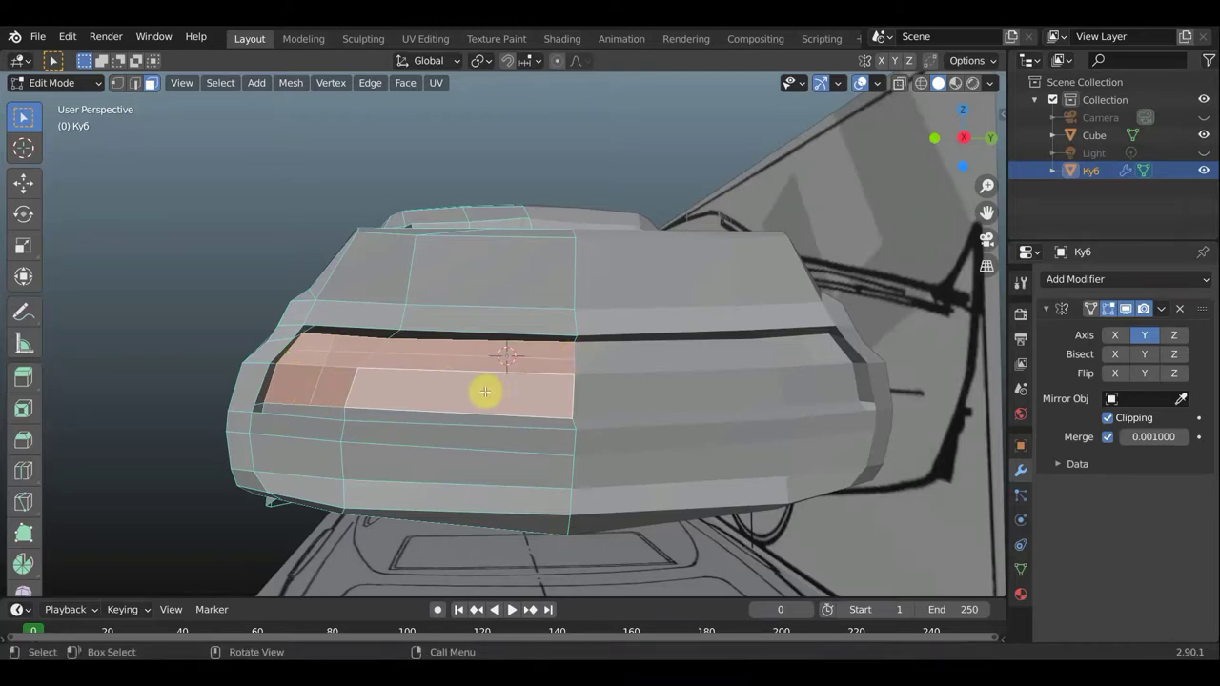
Add a second, lower horizontal cut across the panel
{"action": "key", "text": "k"}
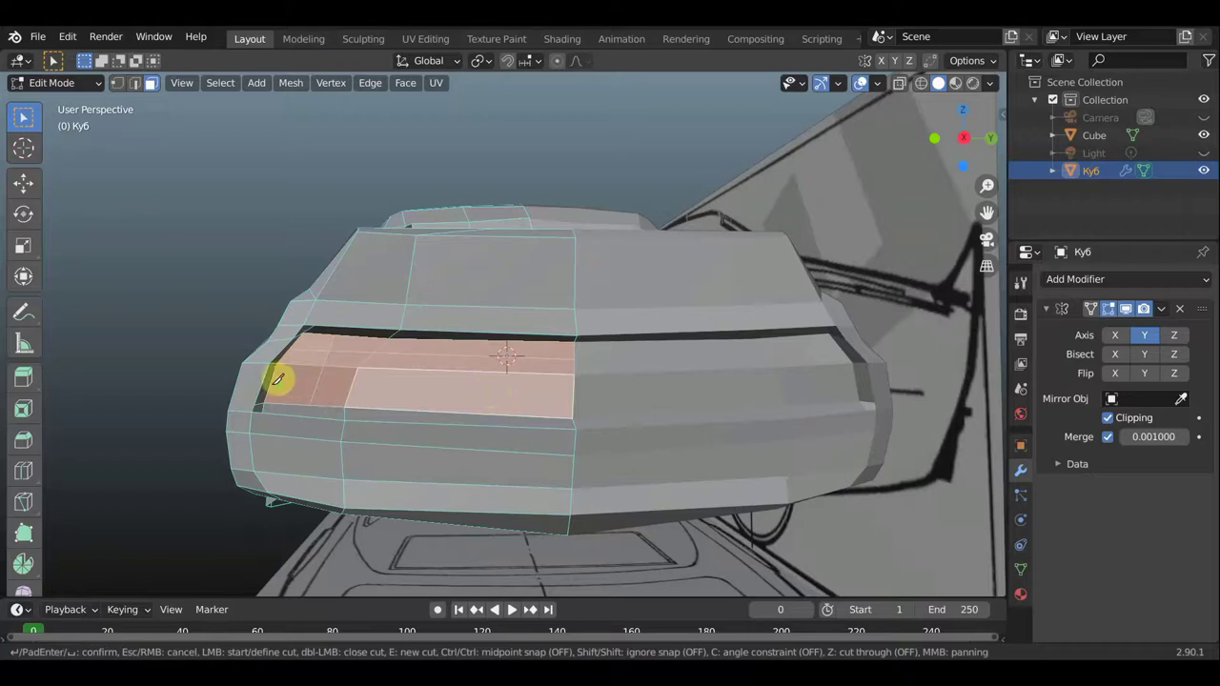
{"action": "left_click", "coordinate": [270, 385]}
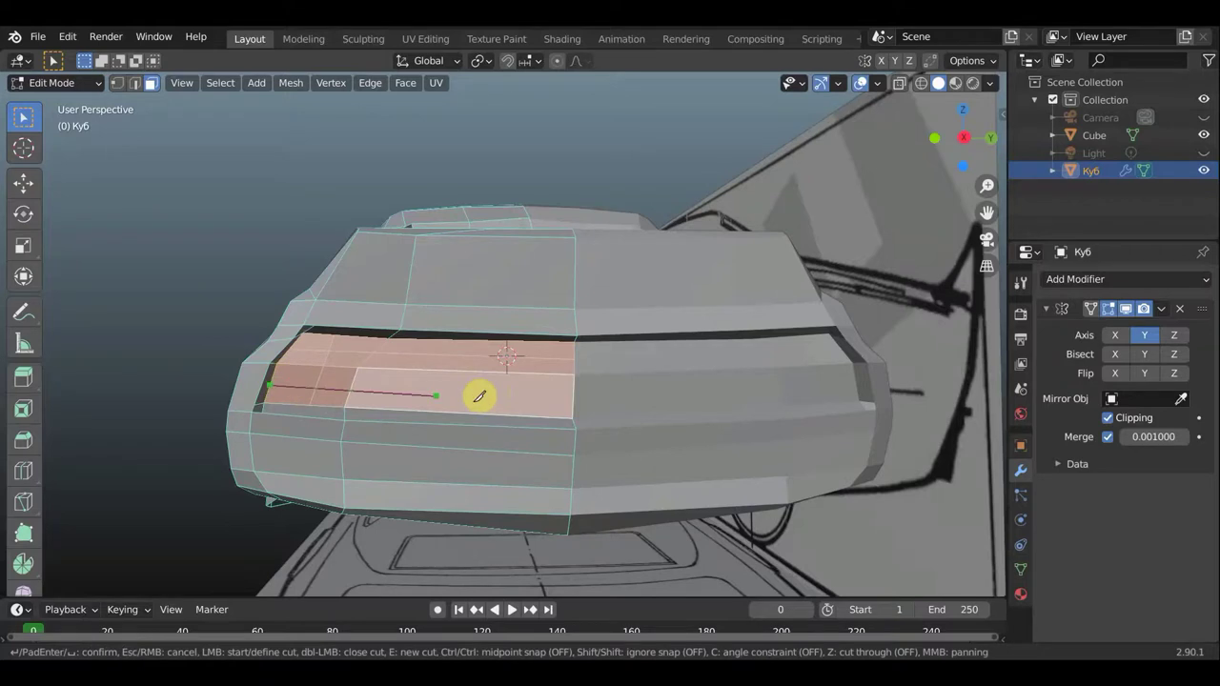
{"action": "left_click", "coordinate": [575, 393]}
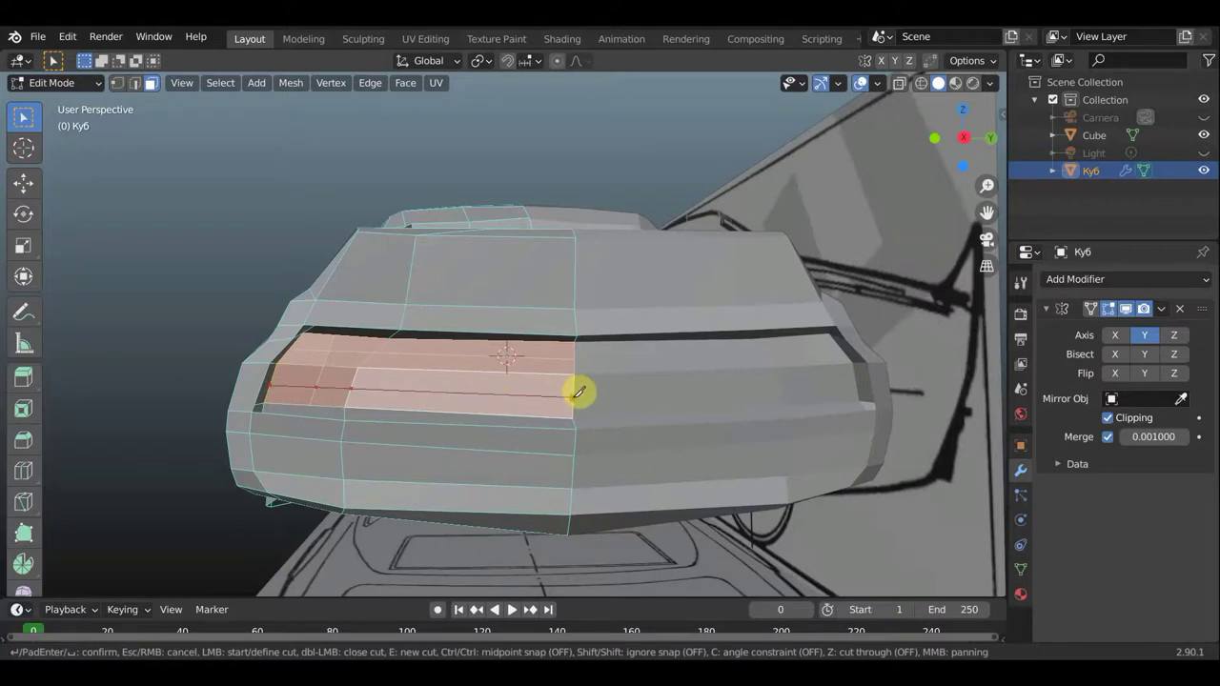
{"action": "key", "text": "Return"}
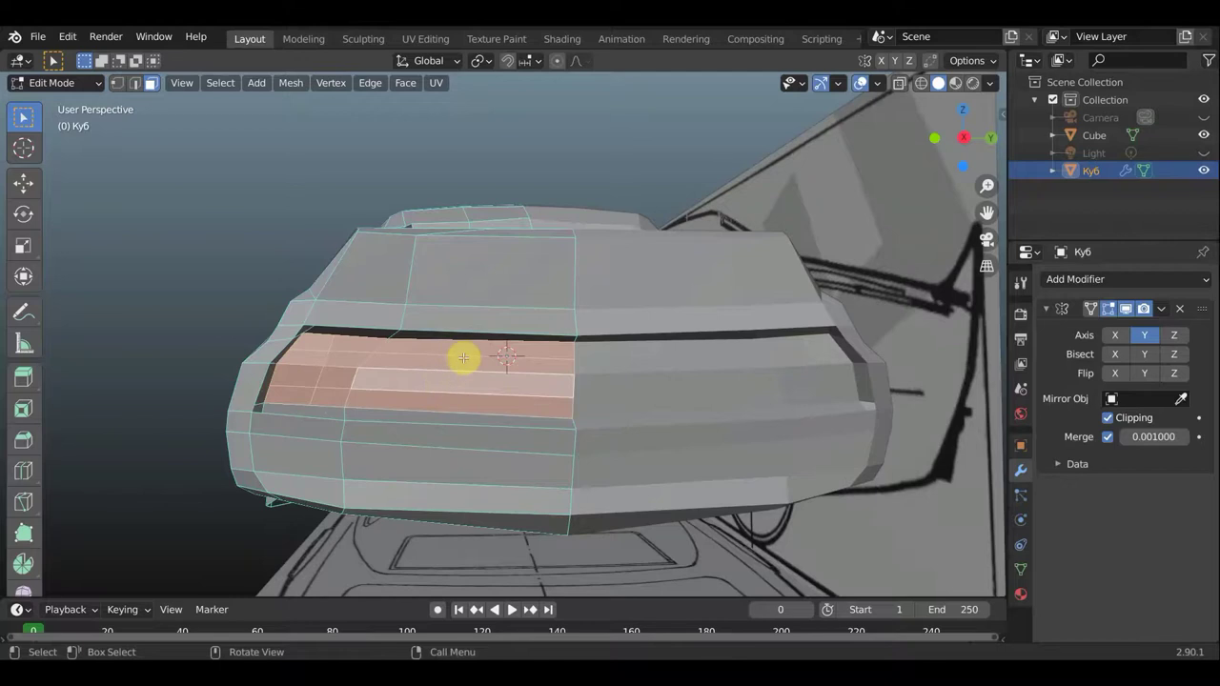
{"action": "key", "text": "g"}
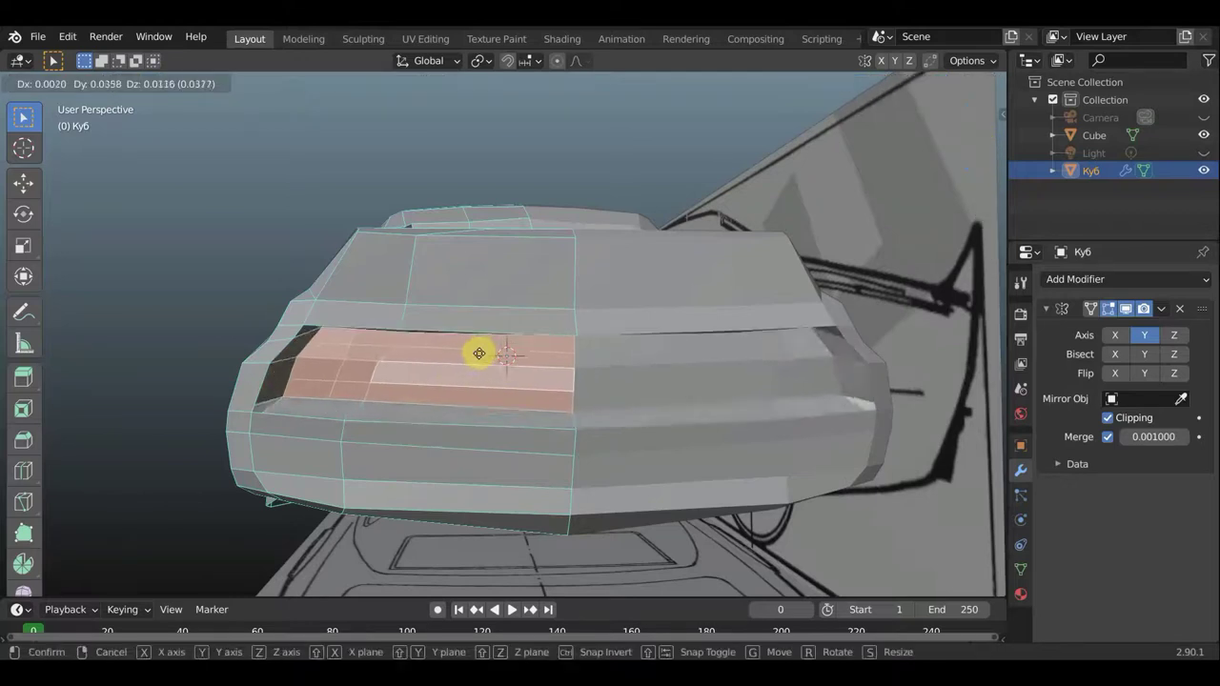
{"action": "left_click", "coordinate": [470, 358]}
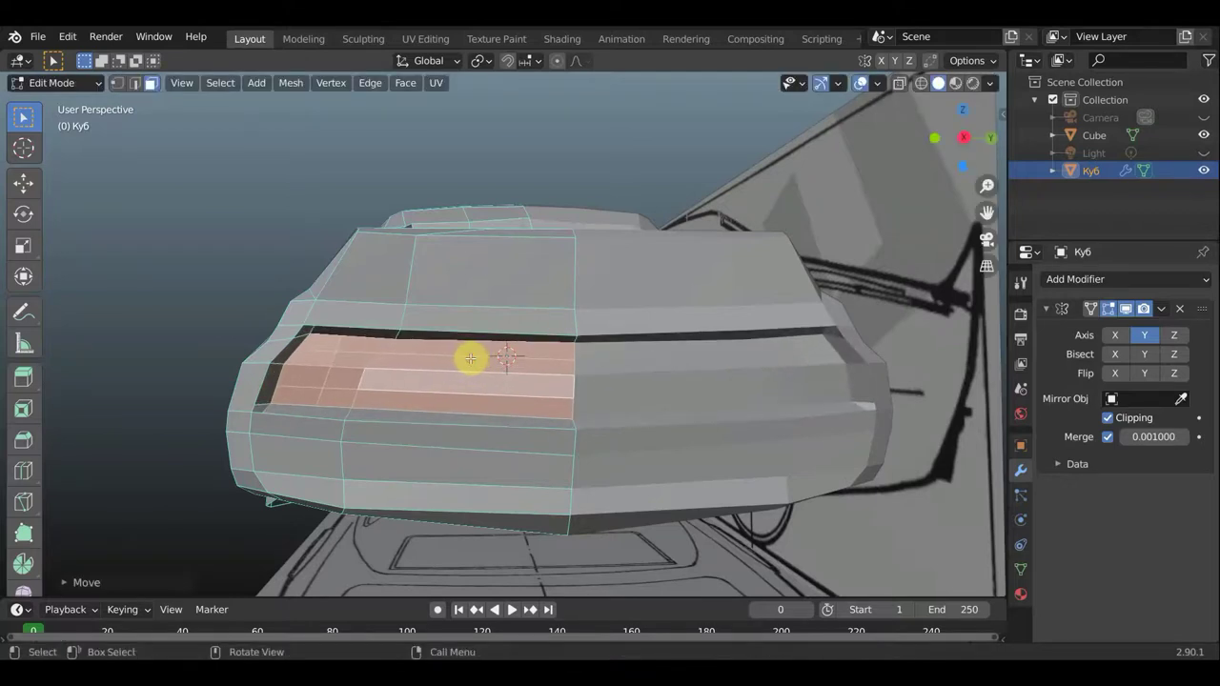
{"action": "key", "text": "ctrl+z"}
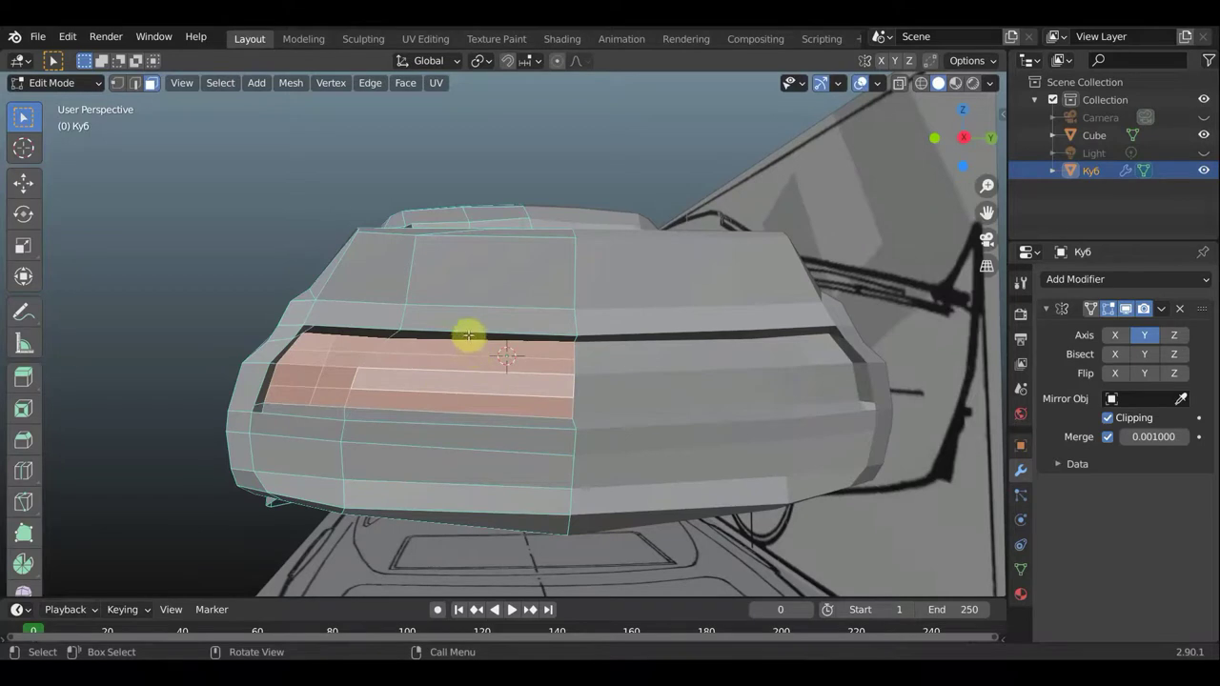
Cut a vertical edge down from the panel's upper edge
{"action": "key", "text": "k"}
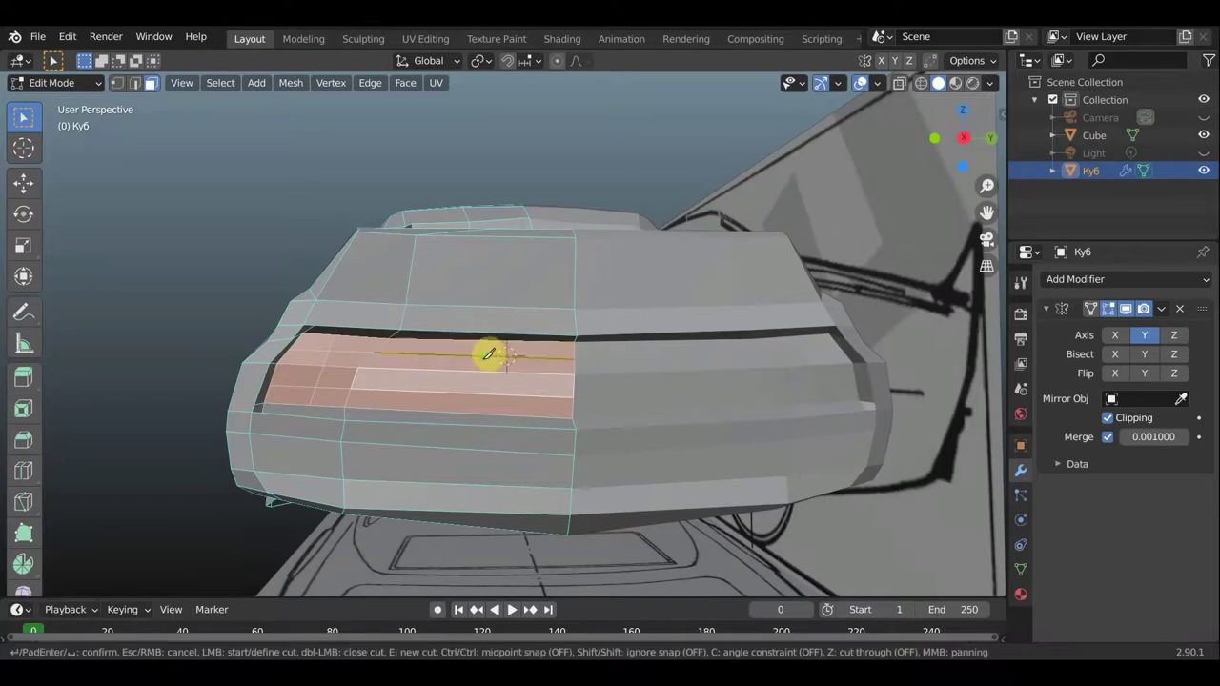
{"action": "left_click", "coordinate": [485, 340]}
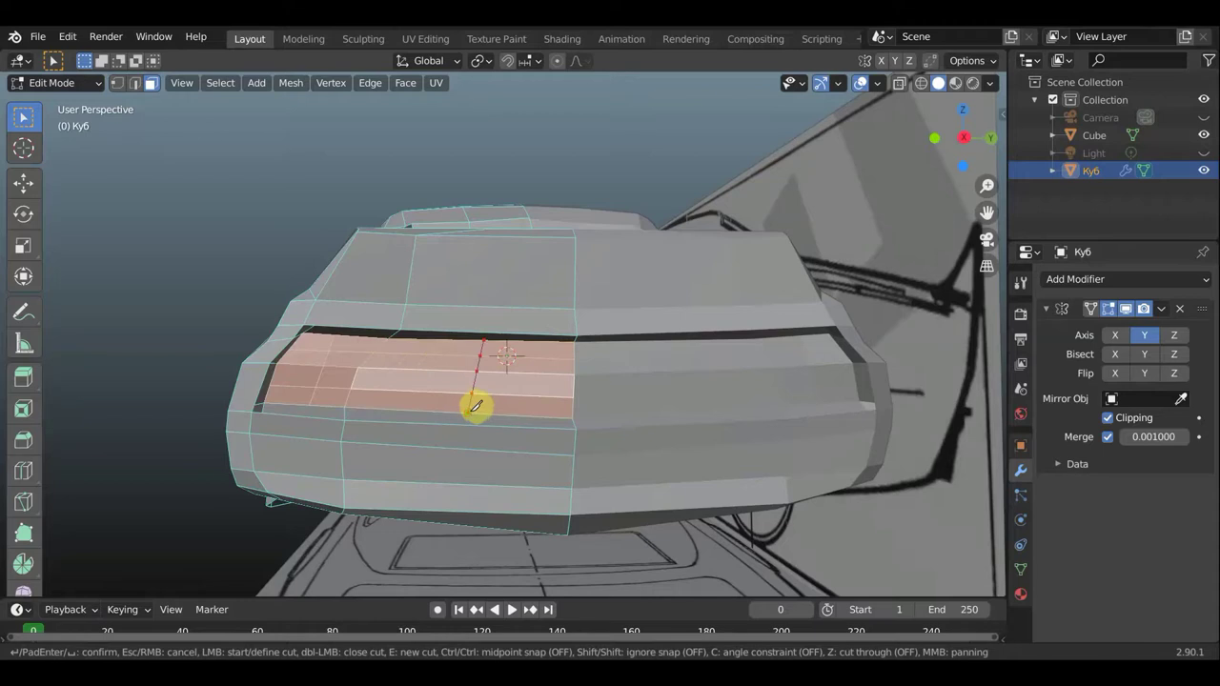
{"action": "key", "text": "Return"}
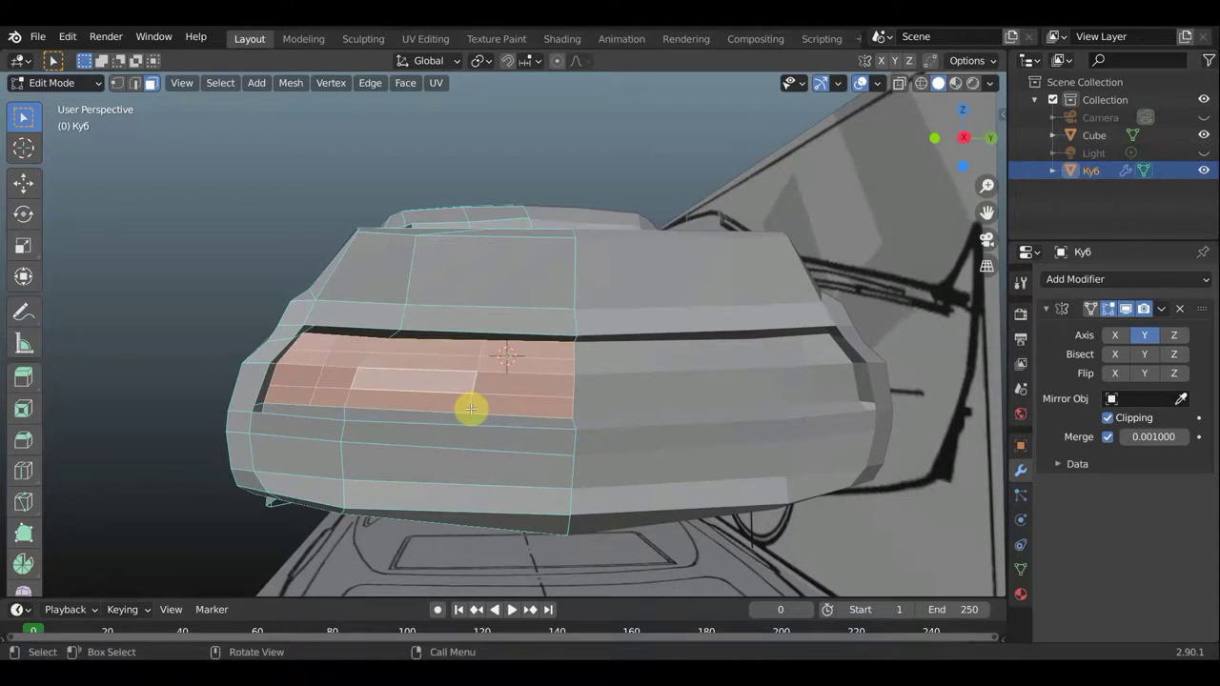
{"action": "key", "text": "k"}
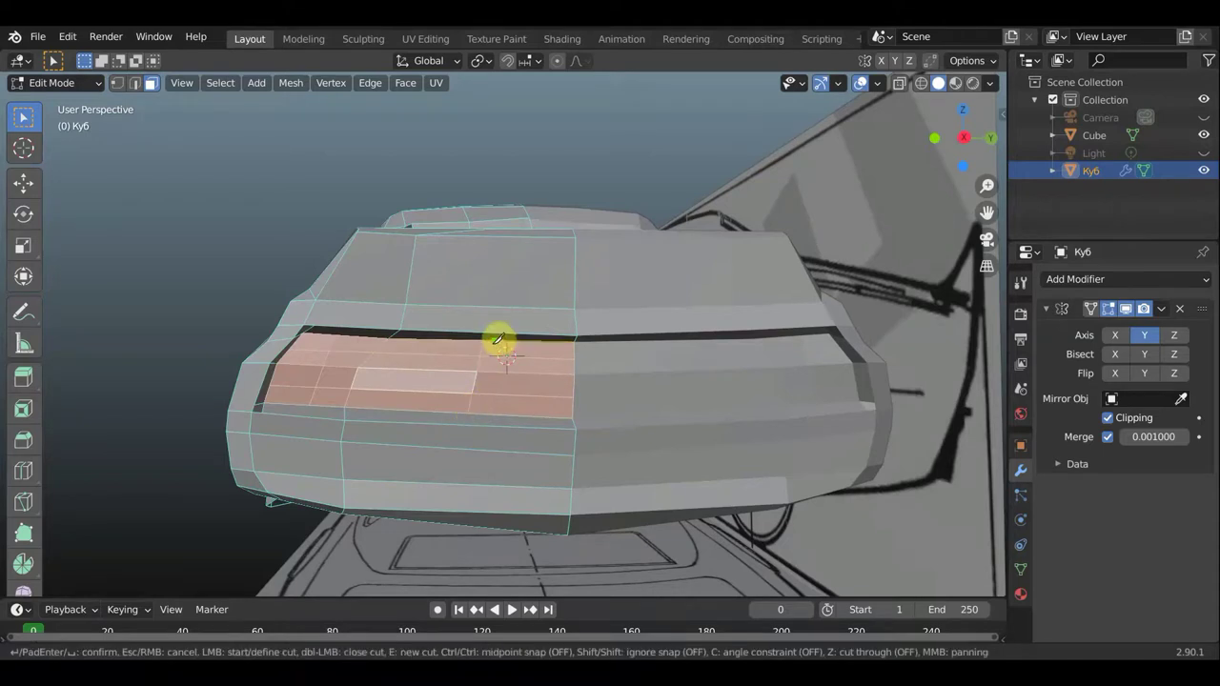
{"action": "left_click", "coordinate": [492, 340]}
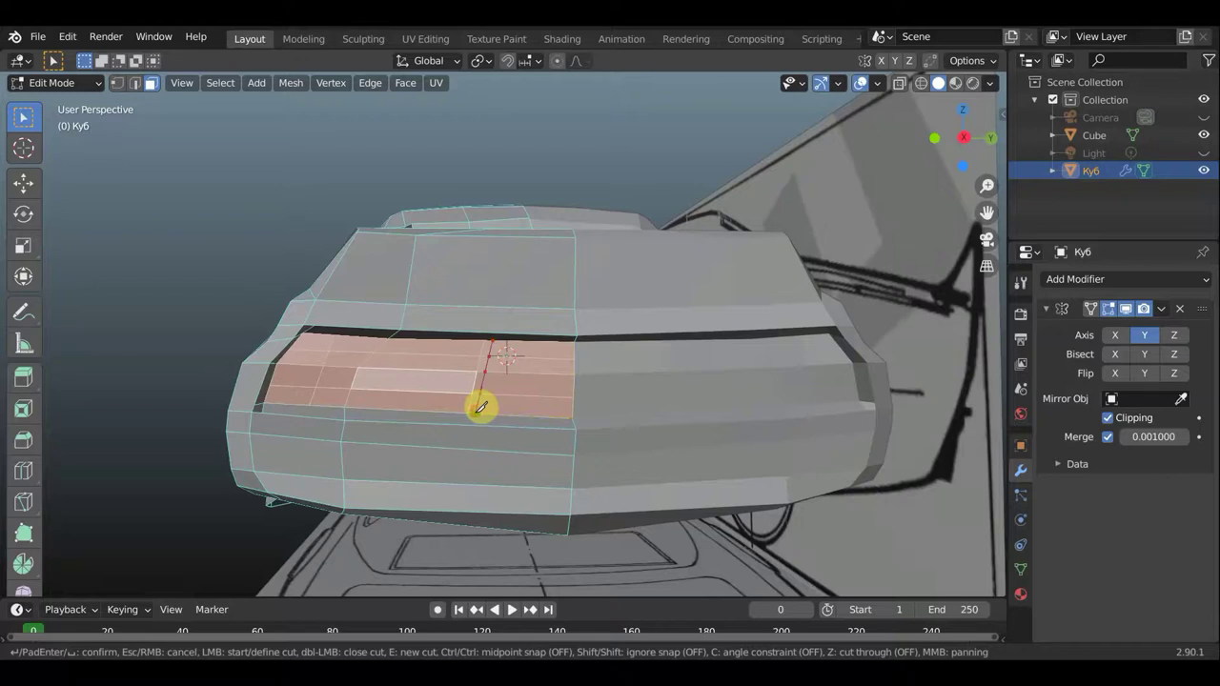
{"action": "right_click", "coordinate": [488, 410]}
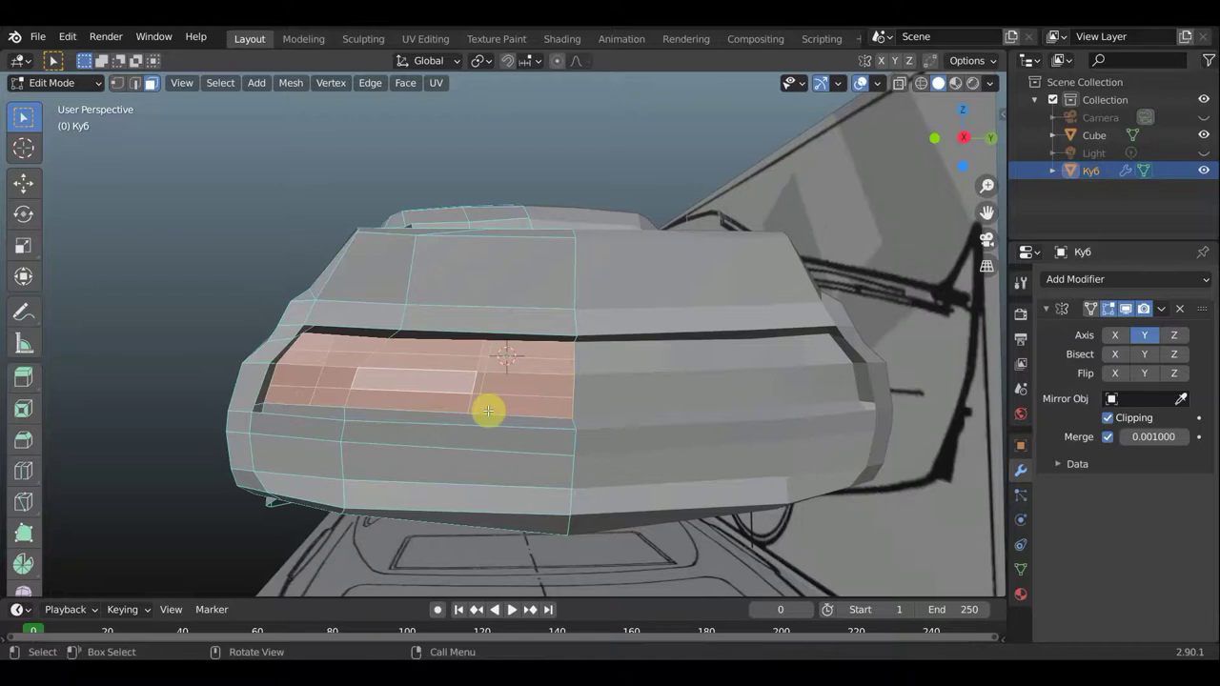
Add cuts along the panel's upper left and across its lower section
{"action": "key", "text": "k"}
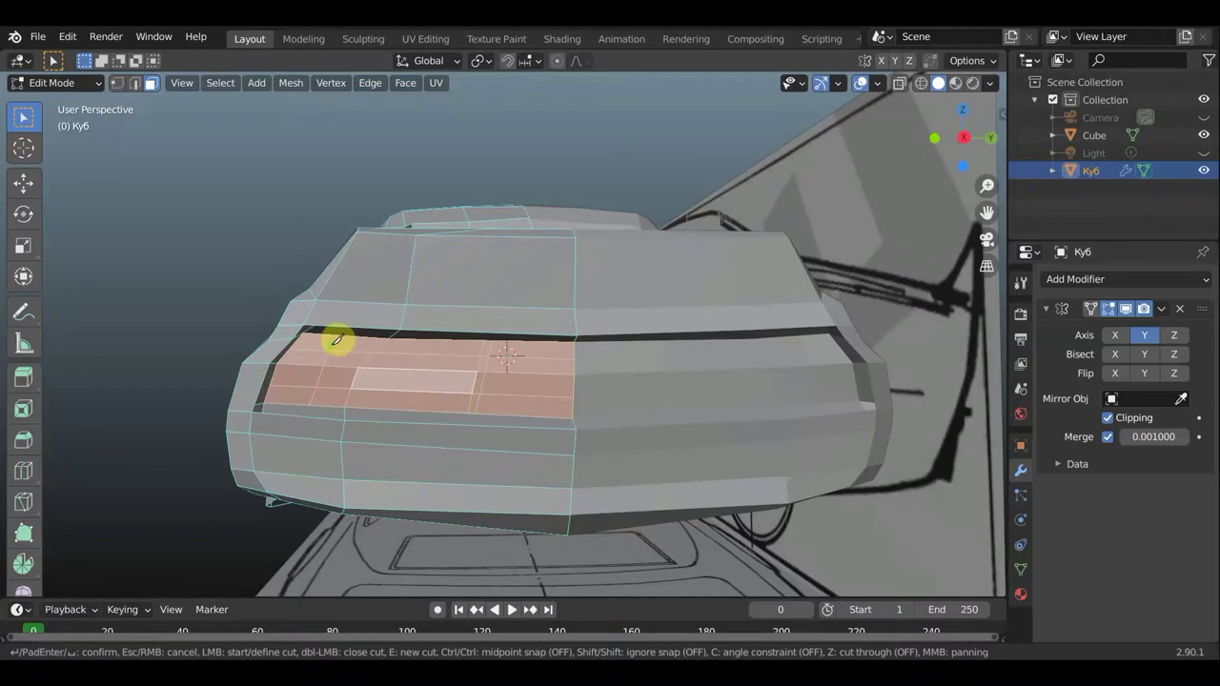
{"action": "left_click", "coordinate": [333, 342]}
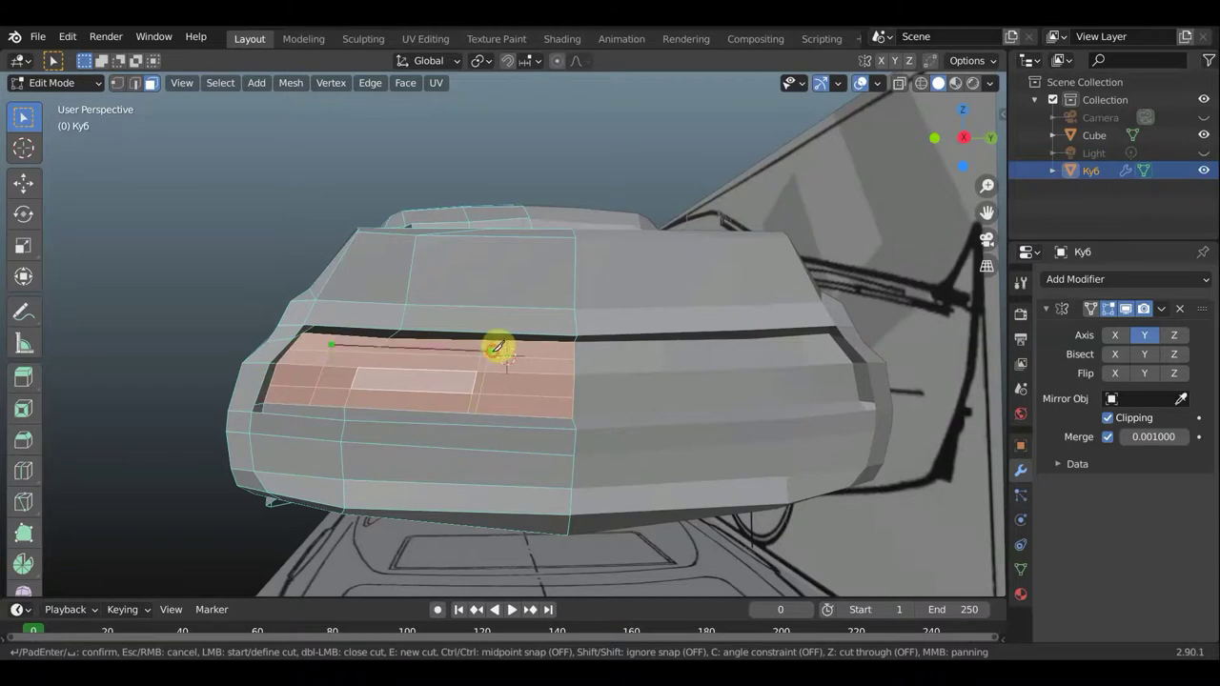
{"action": "key", "text": "Return"}
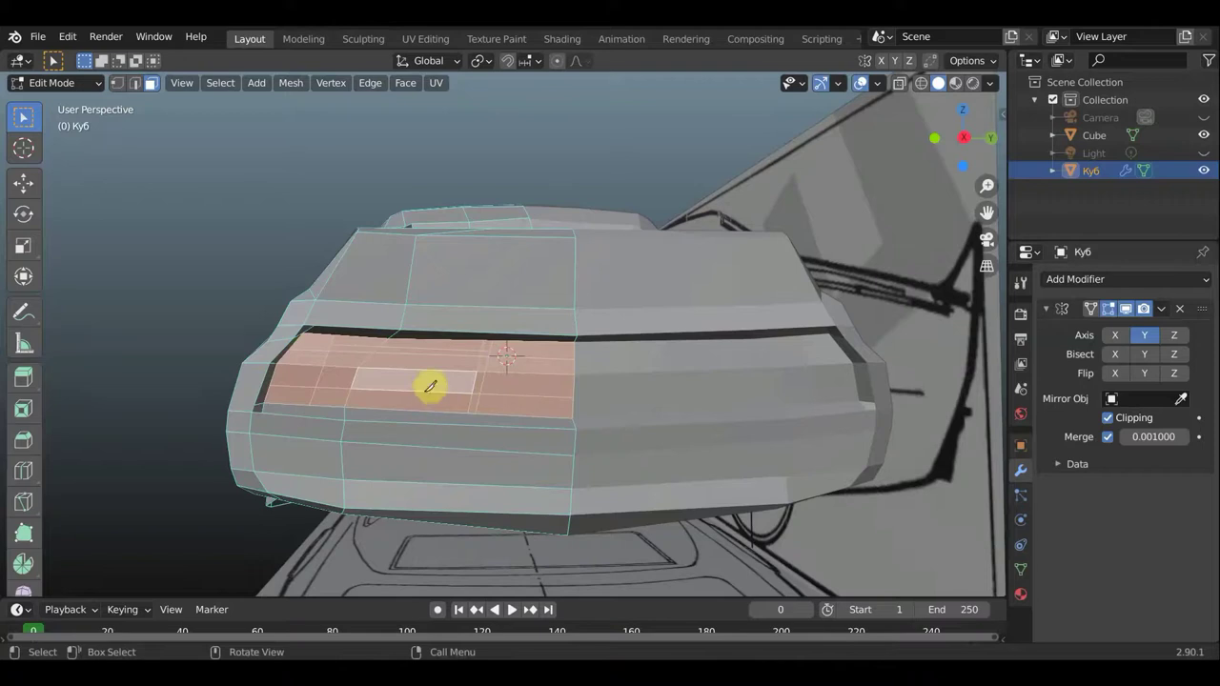
{"action": "key", "text": "k"}
{"action": "left_click", "coordinate": [319, 381]}
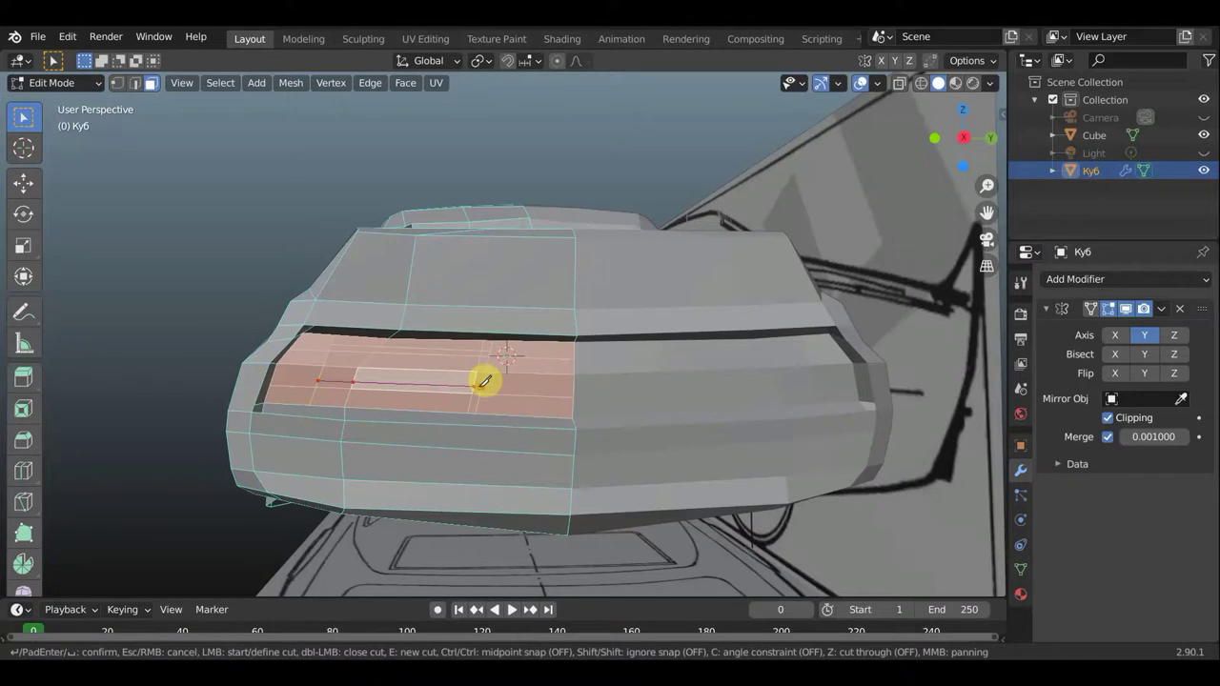
{"action": "left_click", "coordinate": [485, 382]}
{"action": "key", "text": "Return"}
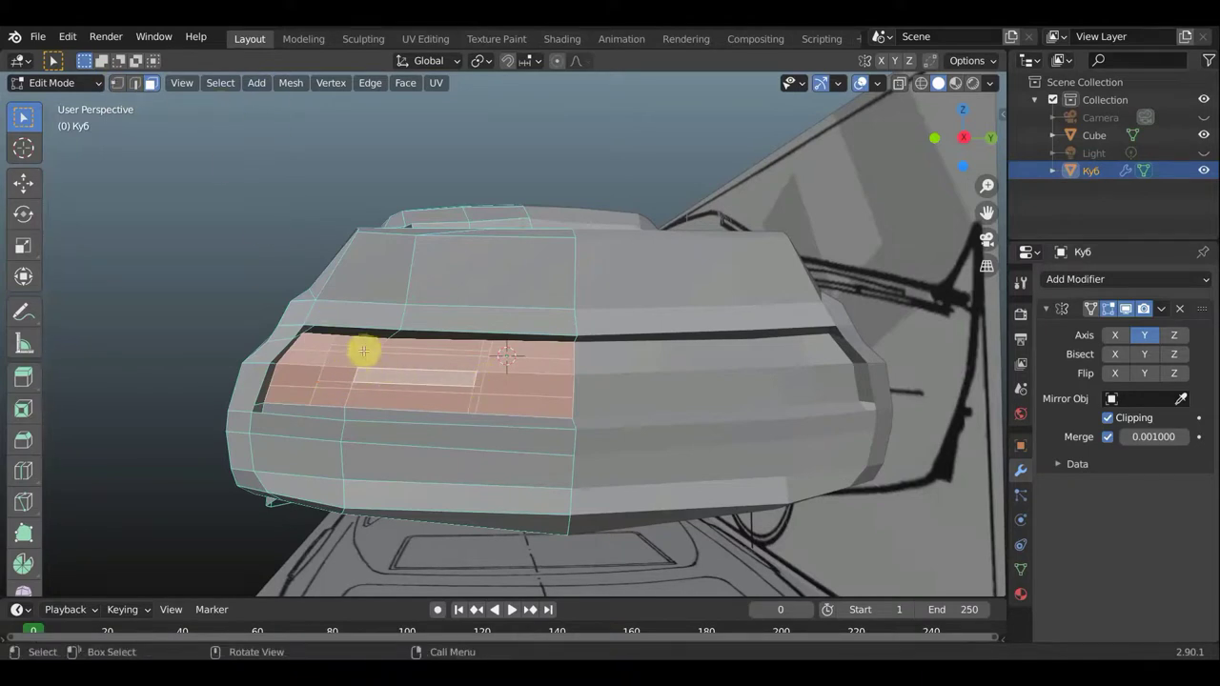
Select the three tail-light face strips on the rear panel
{"action": "left_click", "coordinate": [343, 367]}
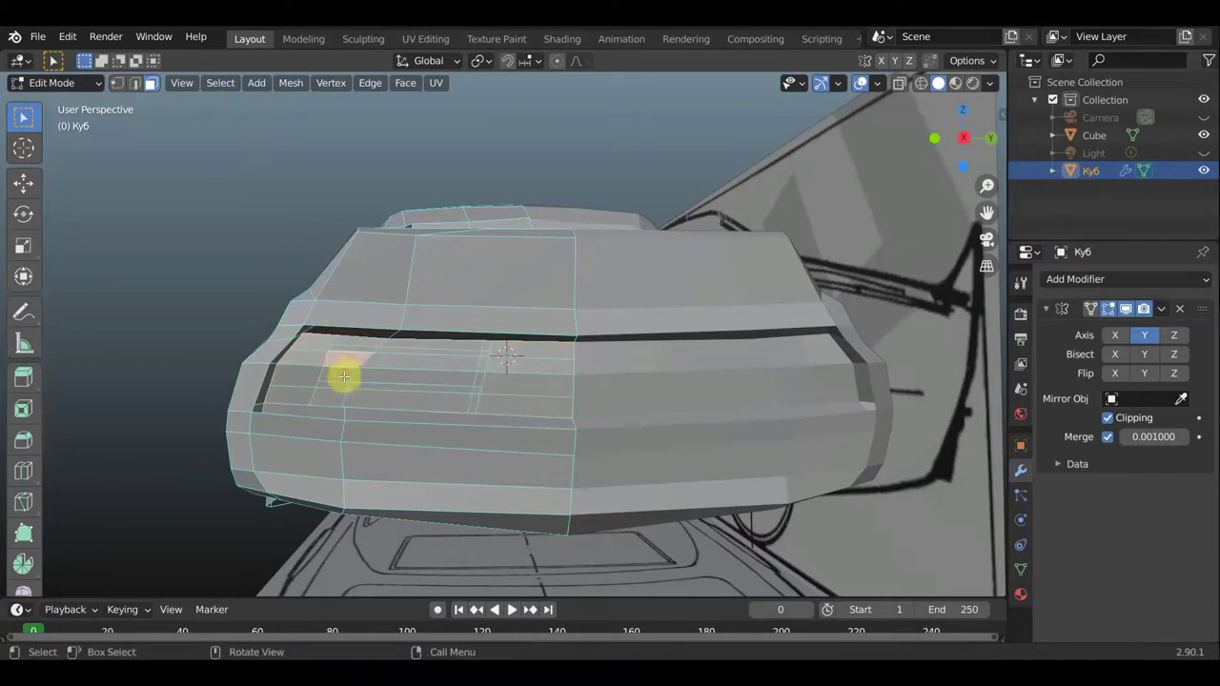
{"action": "left_click", "coordinate": [390, 378], "text": "shift"}
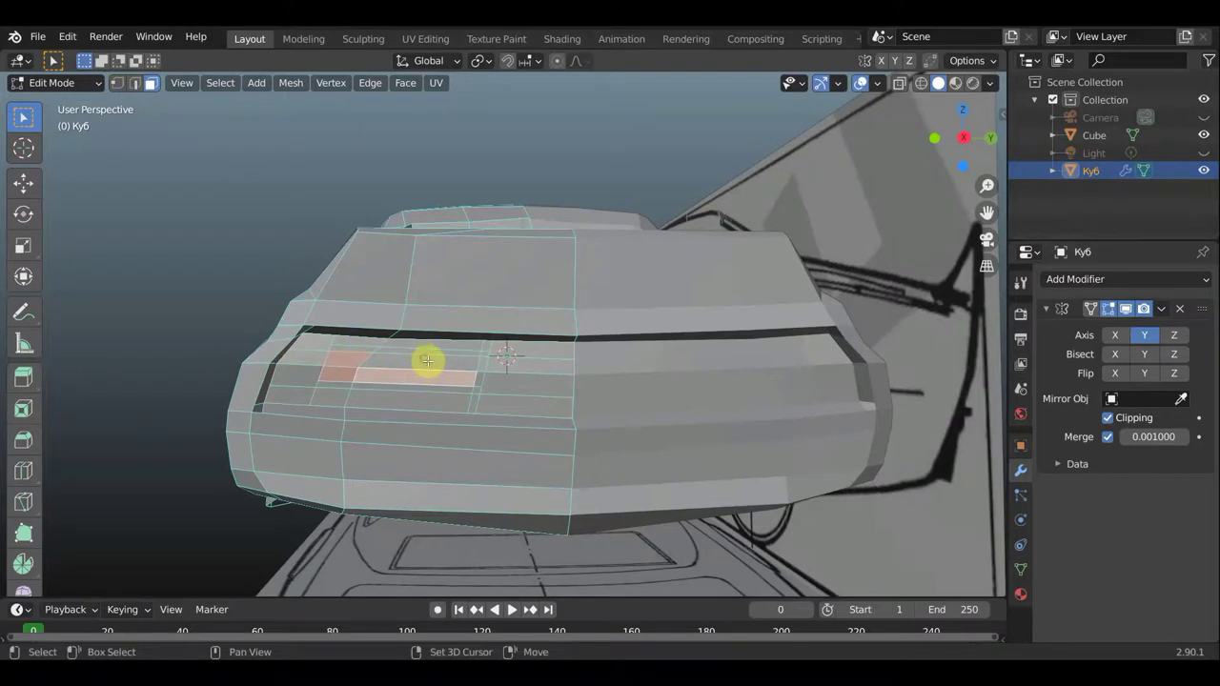
{"action": "left_click", "coordinate": [427, 361], "text": "shift"}
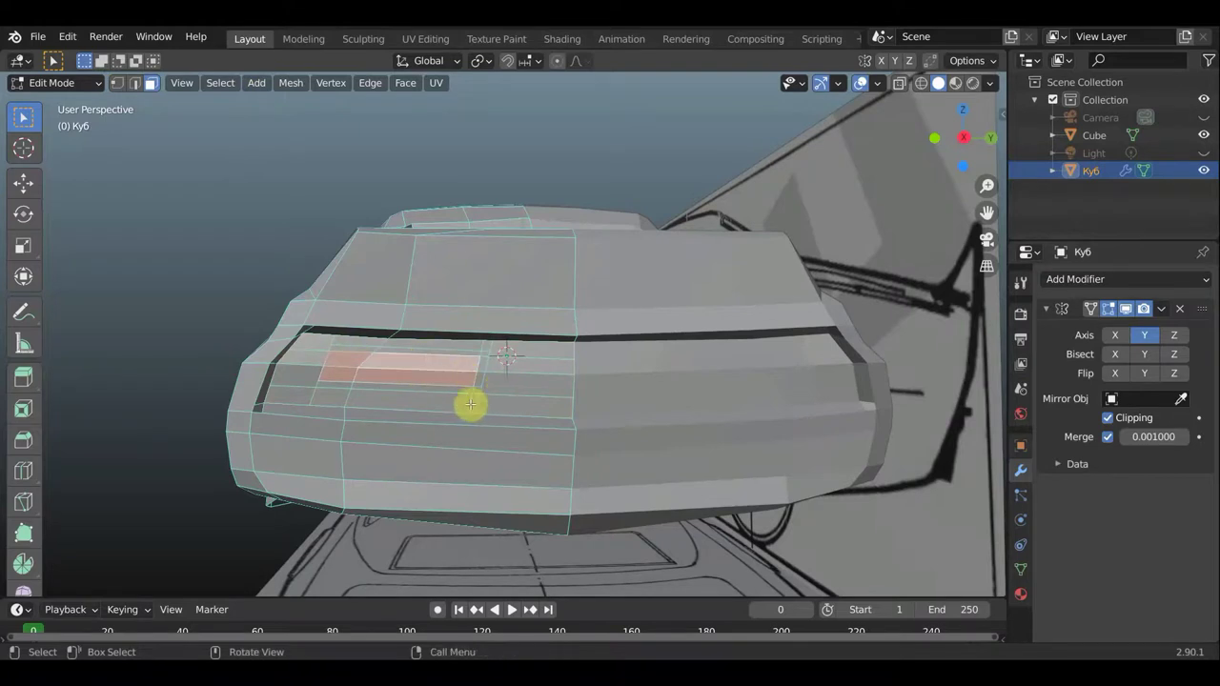
{"action": "mouse_move", "coordinate": [504, 409]}
{"action": "middle_mouse_down"}
{"action": "mouse_move", "coordinate": [523, 406]}
{"action": "mouse_move", "coordinate": [484, 408]}
{"action": "middle_mouse_up"}
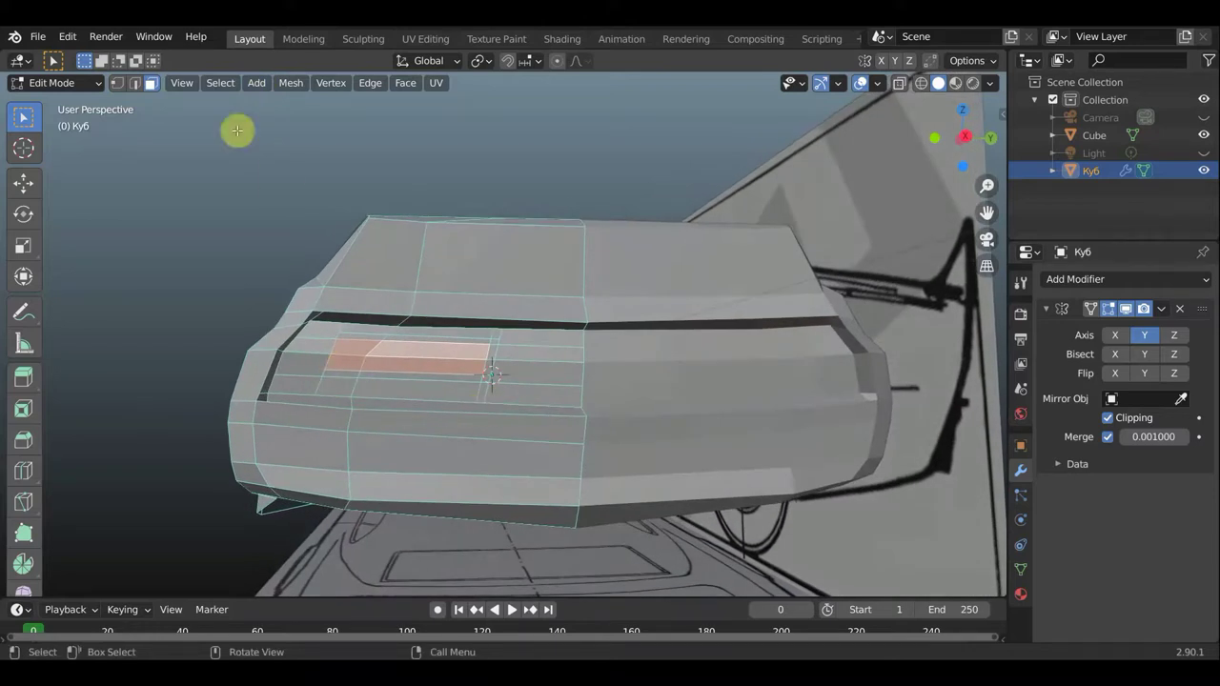
Select two horizontal rear-panel edges and lower them about 0.015 in Z
{"action": "left_click", "coordinate": [134, 88]}
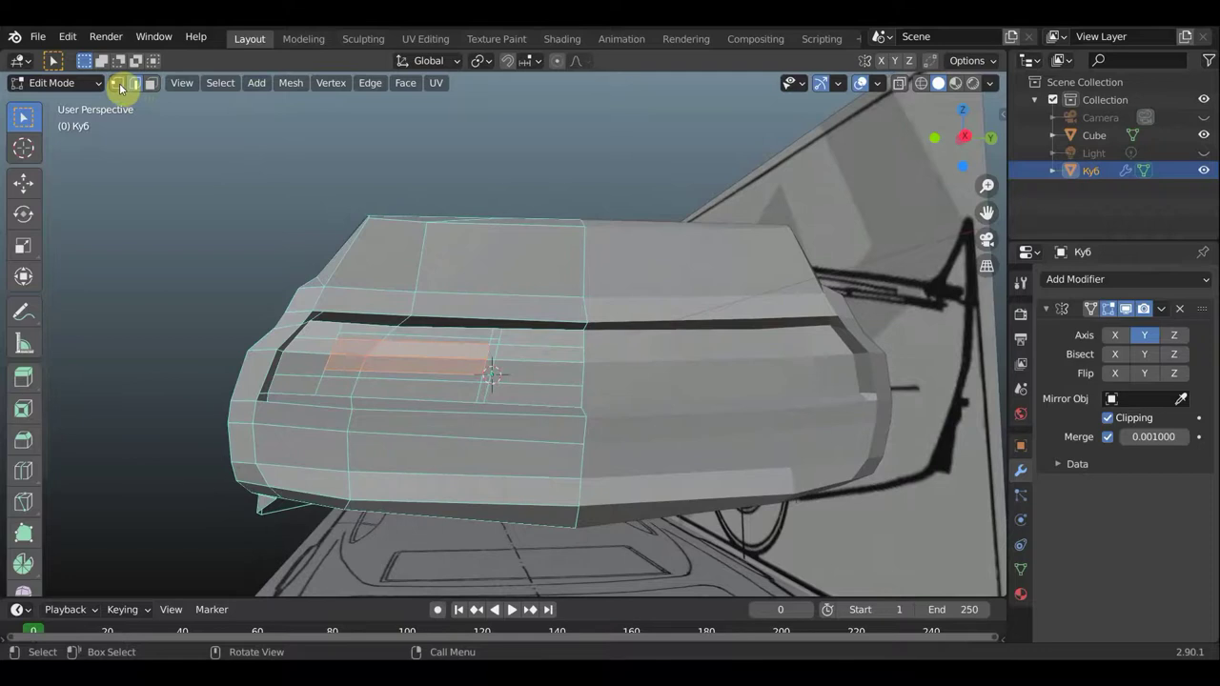
{"action": "left_click", "coordinate": [138, 86]}
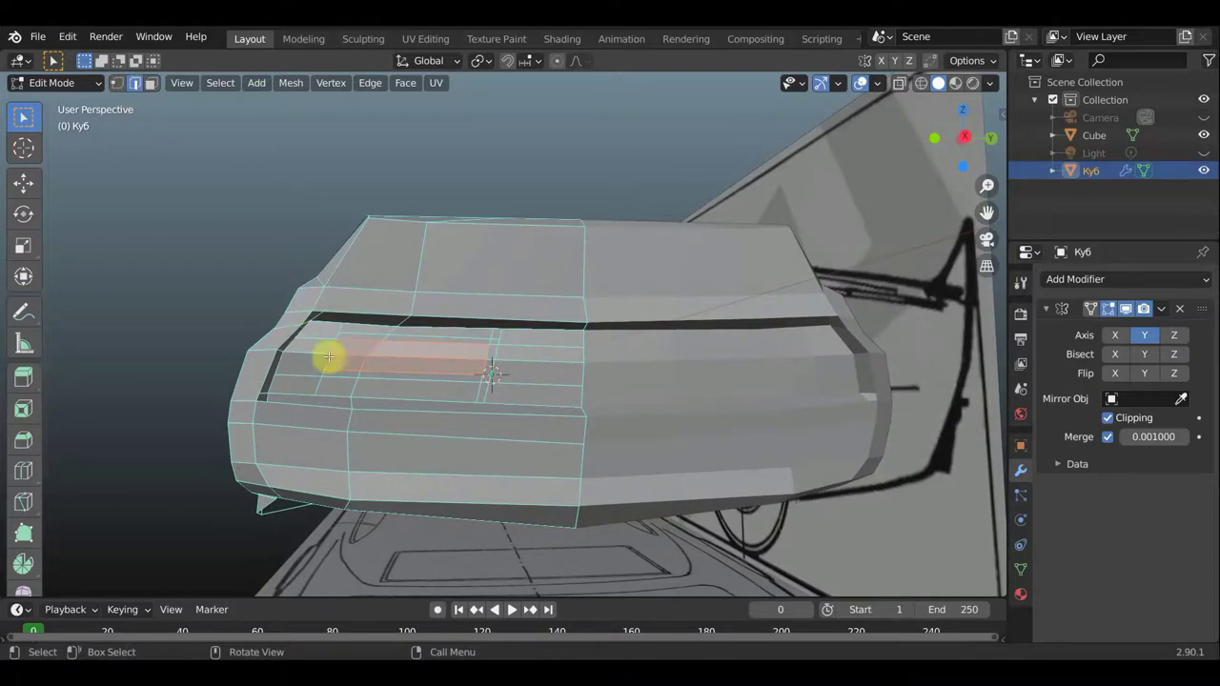
{"action": "left_click", "coordinate": [342, 370]}
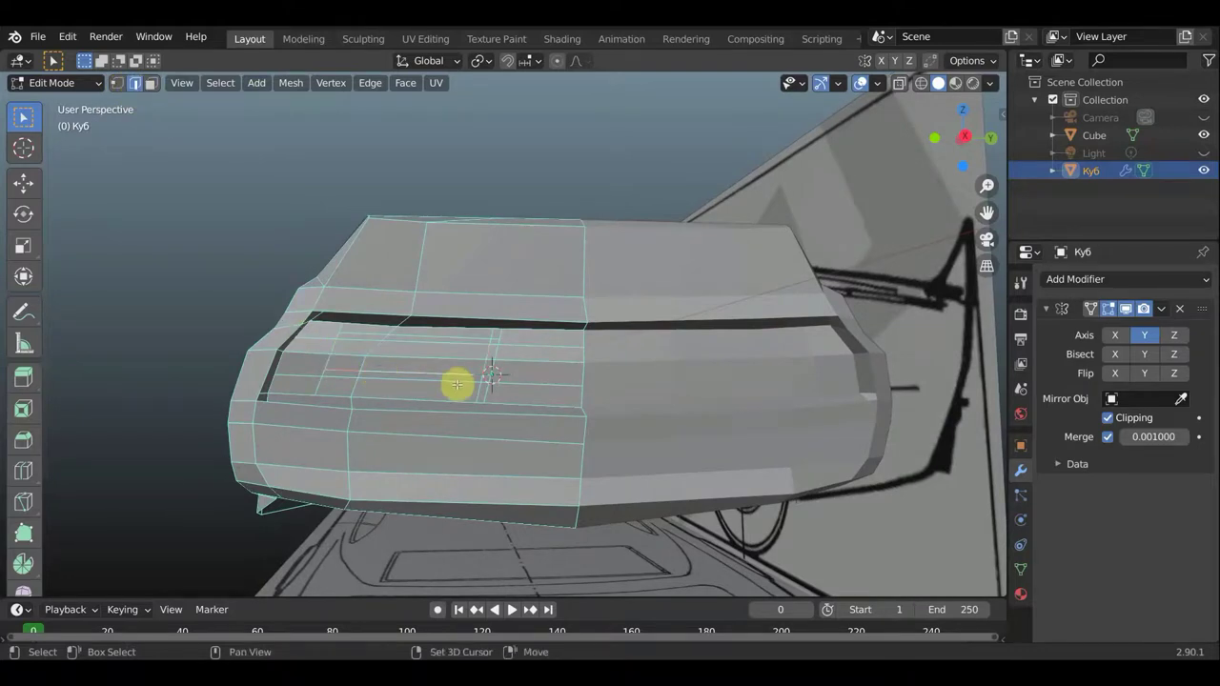
{"action": "scroll", "coordinate": [463, 394], "scroll_direction": "up", "scroll_amount": 4}
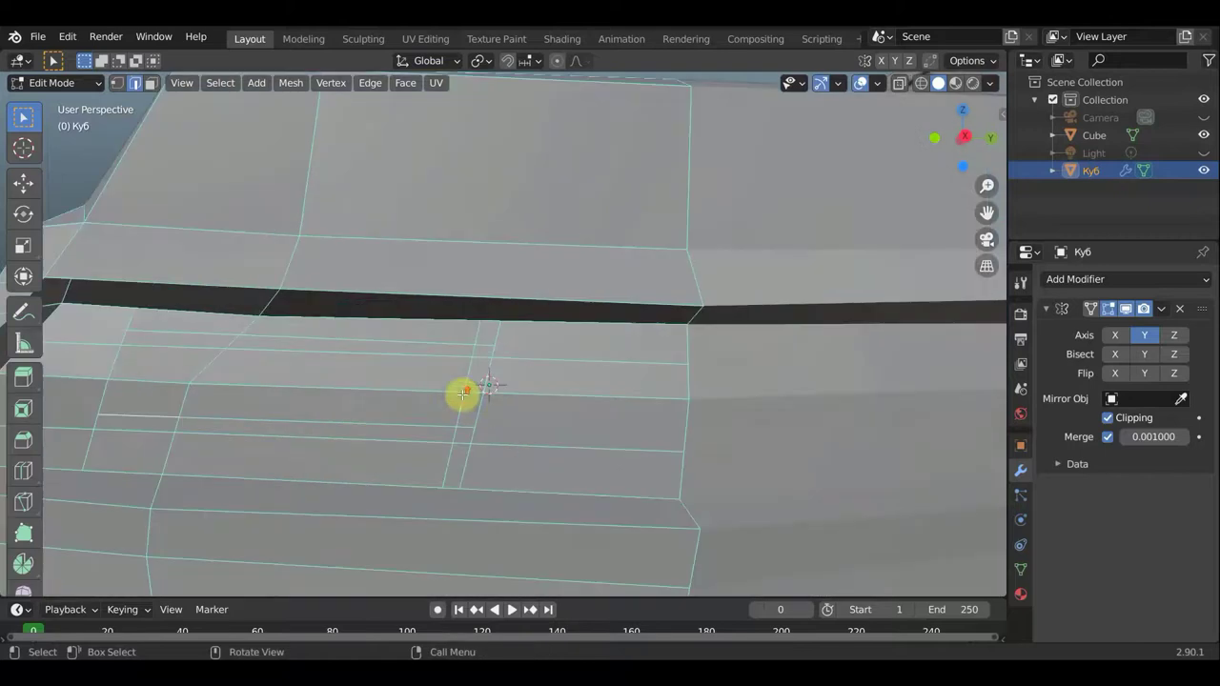
{"action": "scroll", "coordinate": [317, 442], "scroll_direction": "down", "scroll_amount": 2}
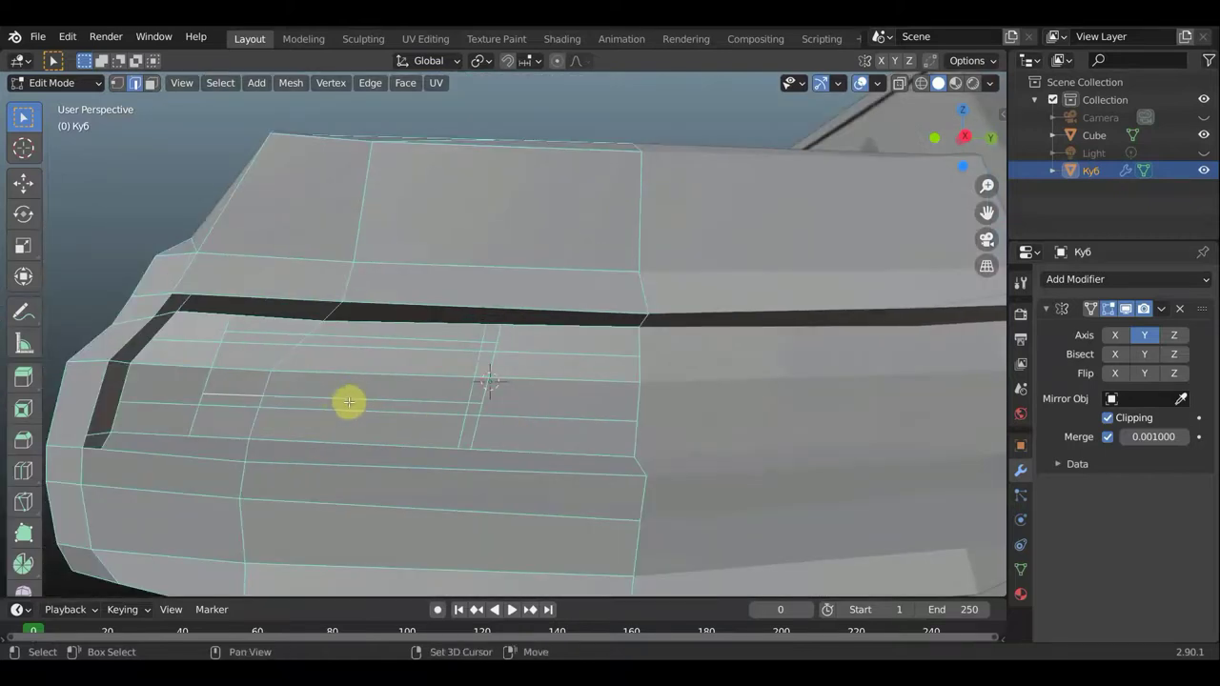
{"action": "left_click", "coordinate": [465, 404], "text": "shift"}
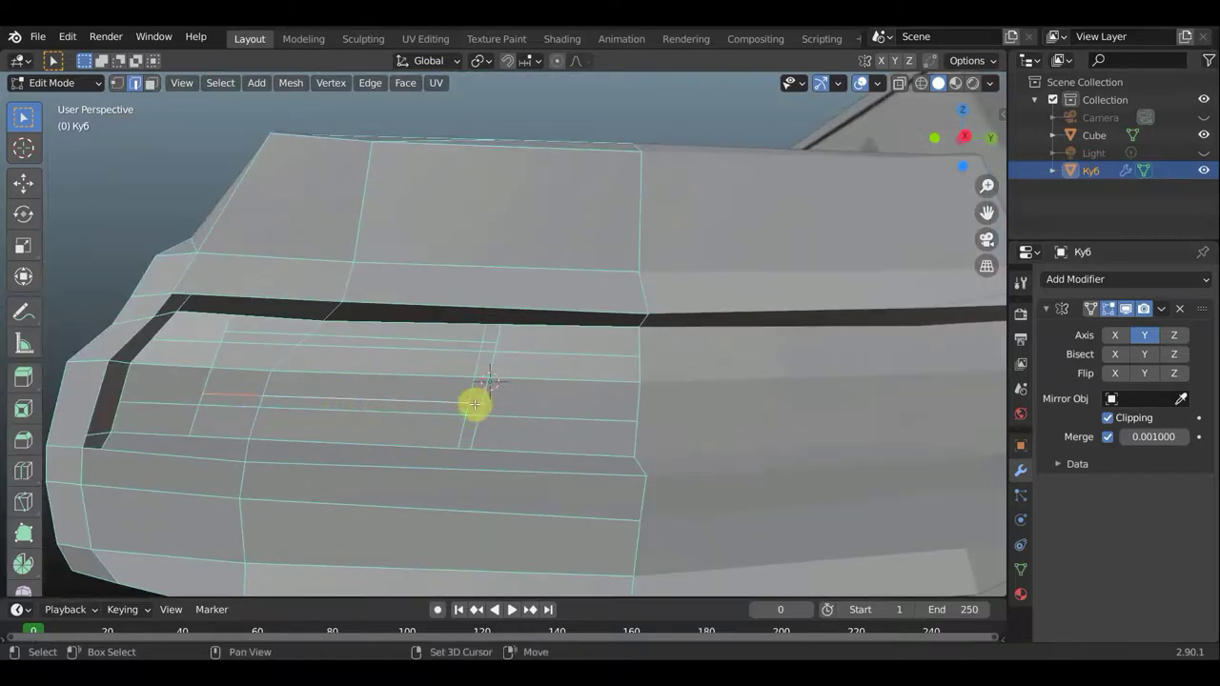
{"action": "left_click", "coordinate": [448, 412], "text": "shift"}
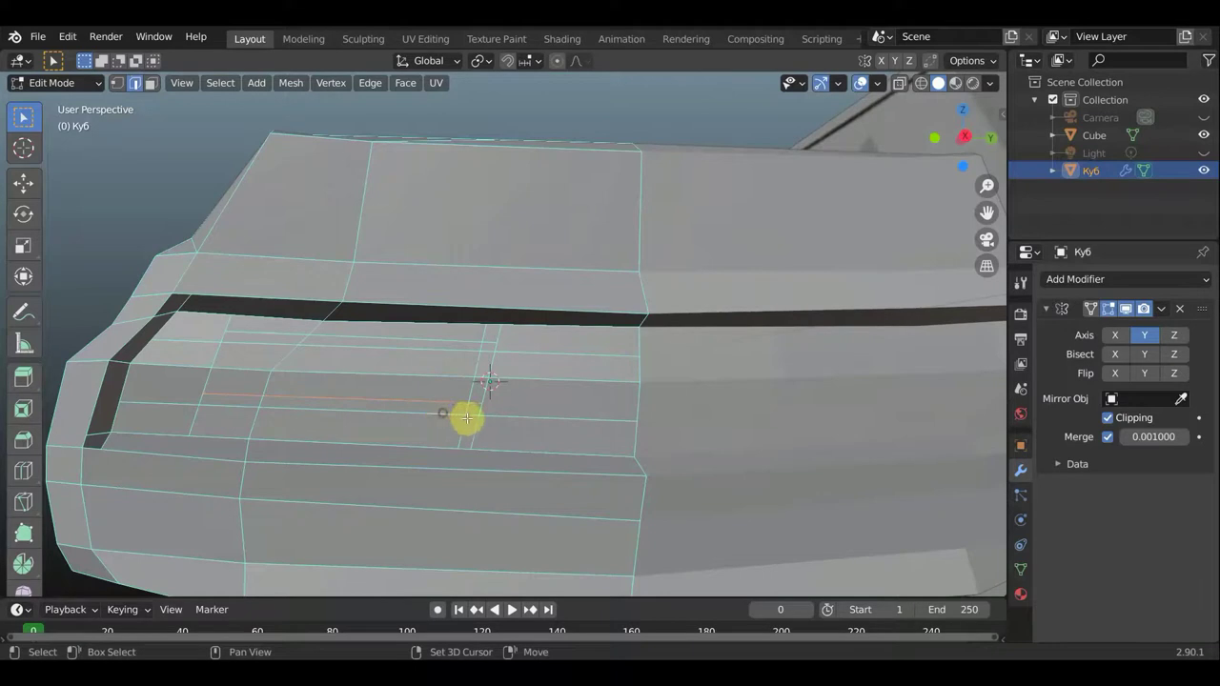
{"action": "left_click", "coordinate": [470, 415], "text": "shift"}
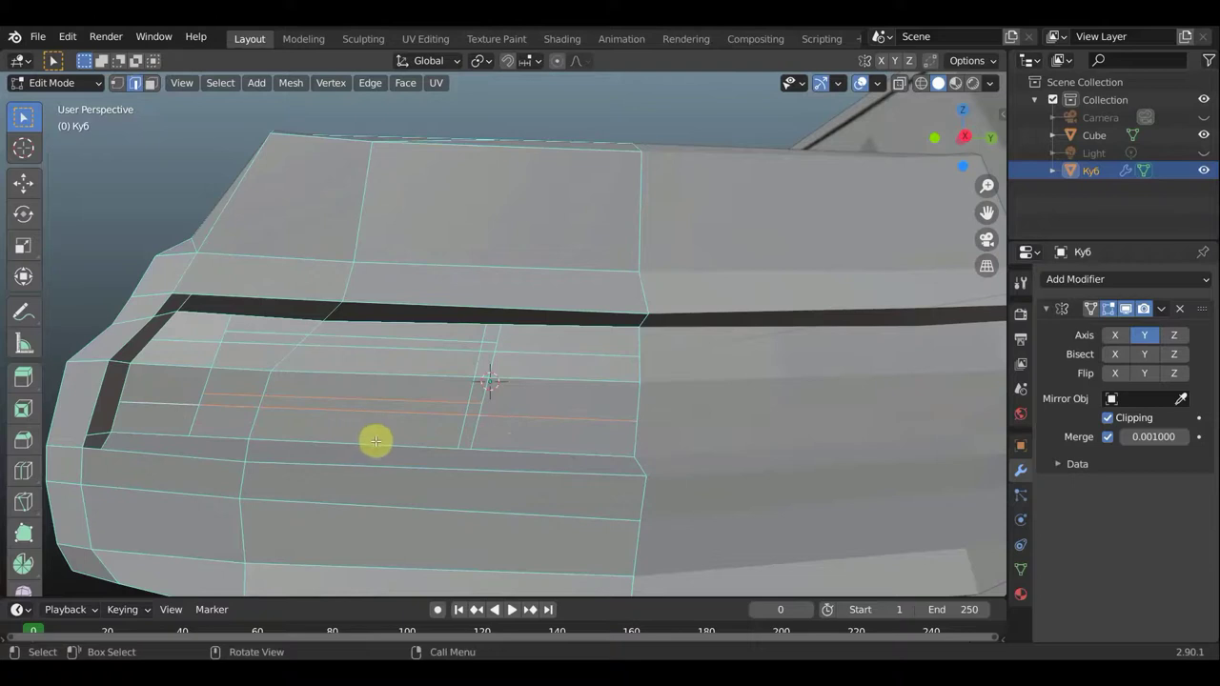
{"action": "key", "text": "g"}
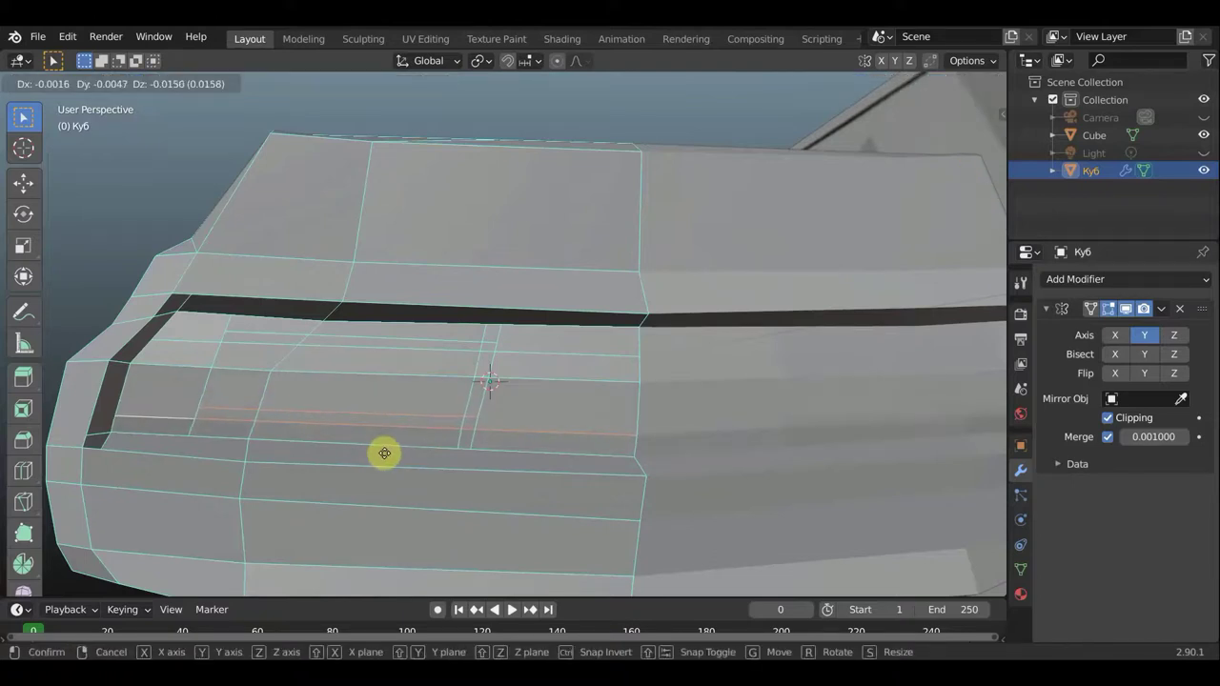
{"action": "left_click", "coordinate": [381, 453]}
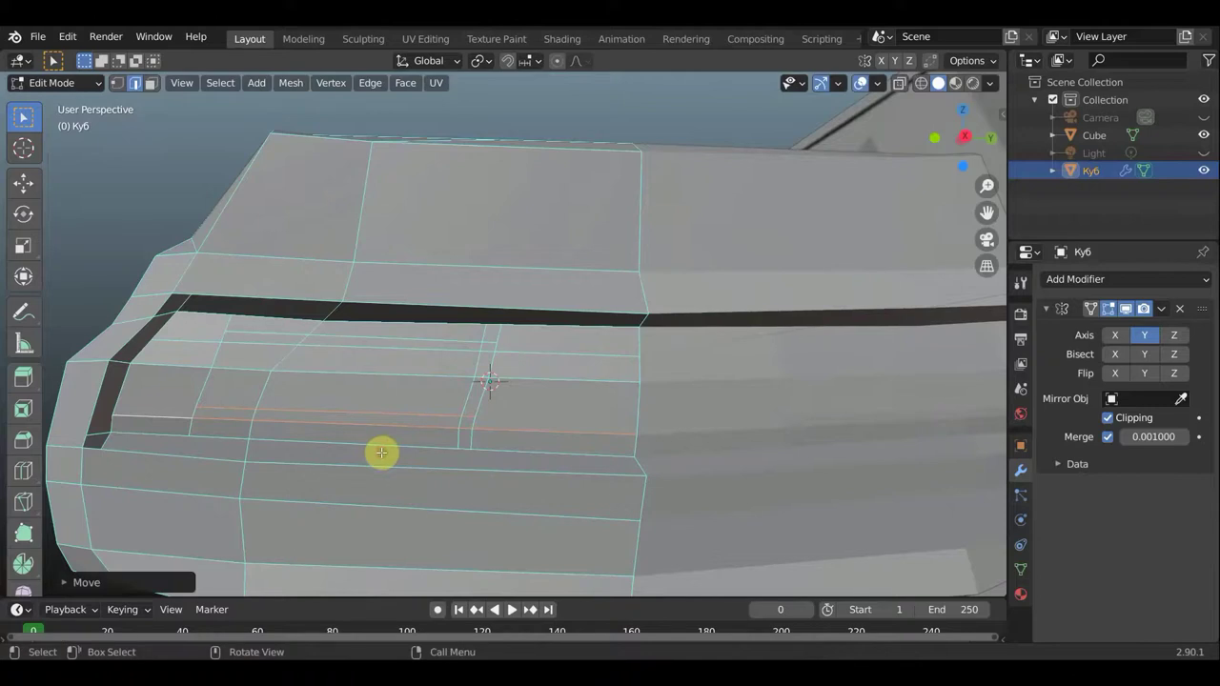
{"action": "middle_click_drag", "start_coordinate": [376, 397], "coordinate": [406, 302]}
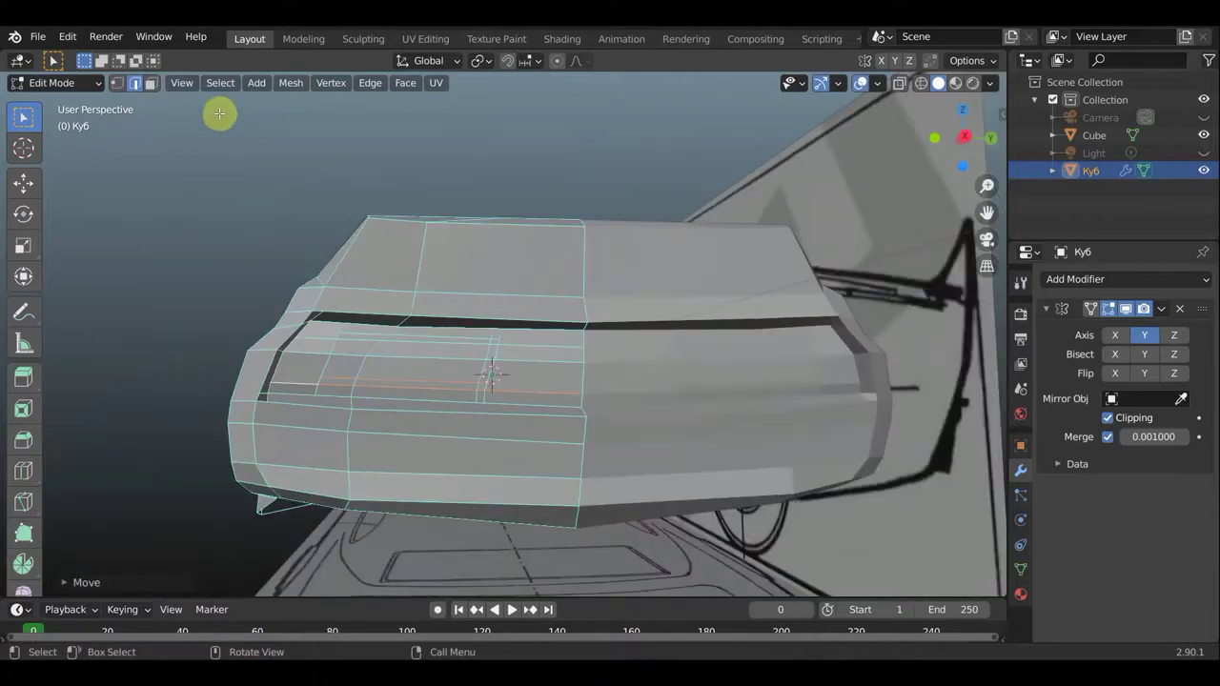
In face select mode, select the two tail-light faces on the rear panel
{"action": "left_click", "coordinate": [151, 83]}
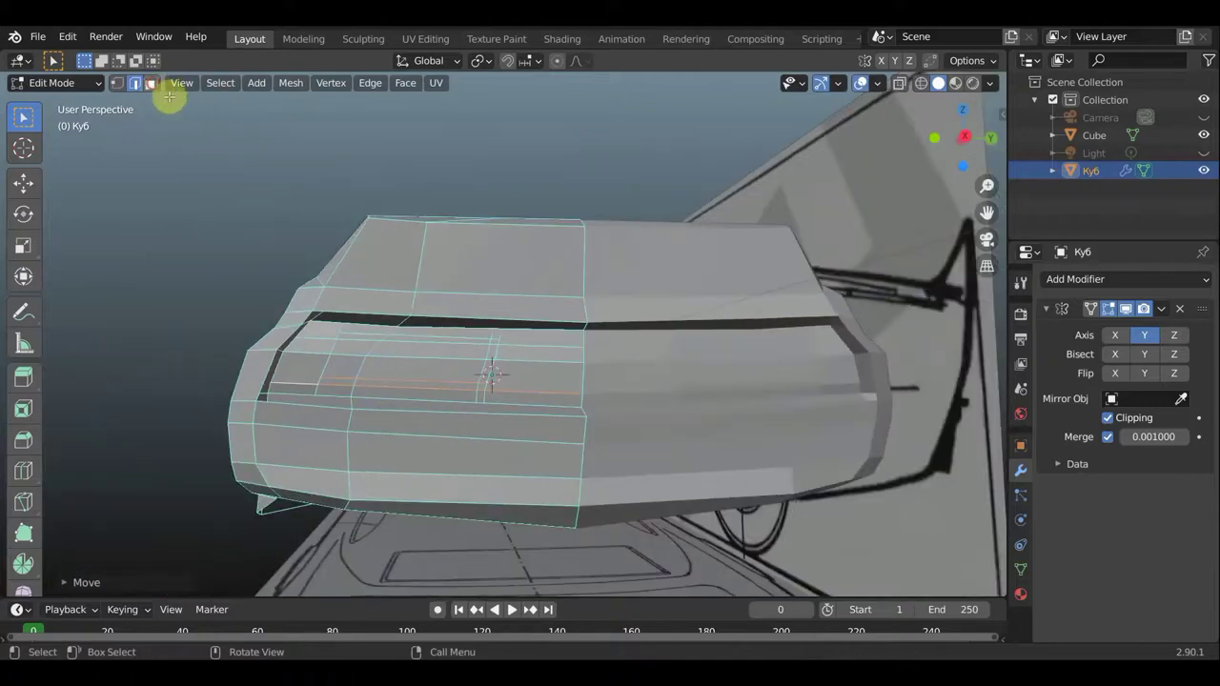
{"action": "left_click", "coordinate": [341, 361]}
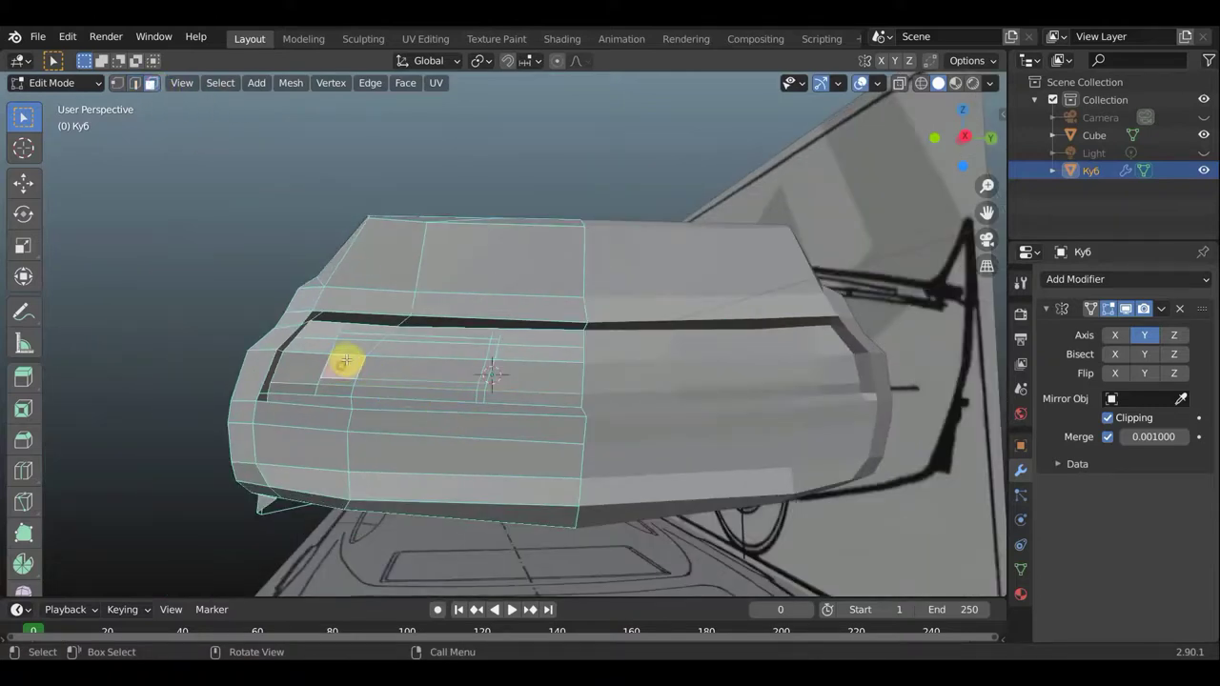
{"action": "left_click", "coordinate": [420, 376], "text": "shift"}
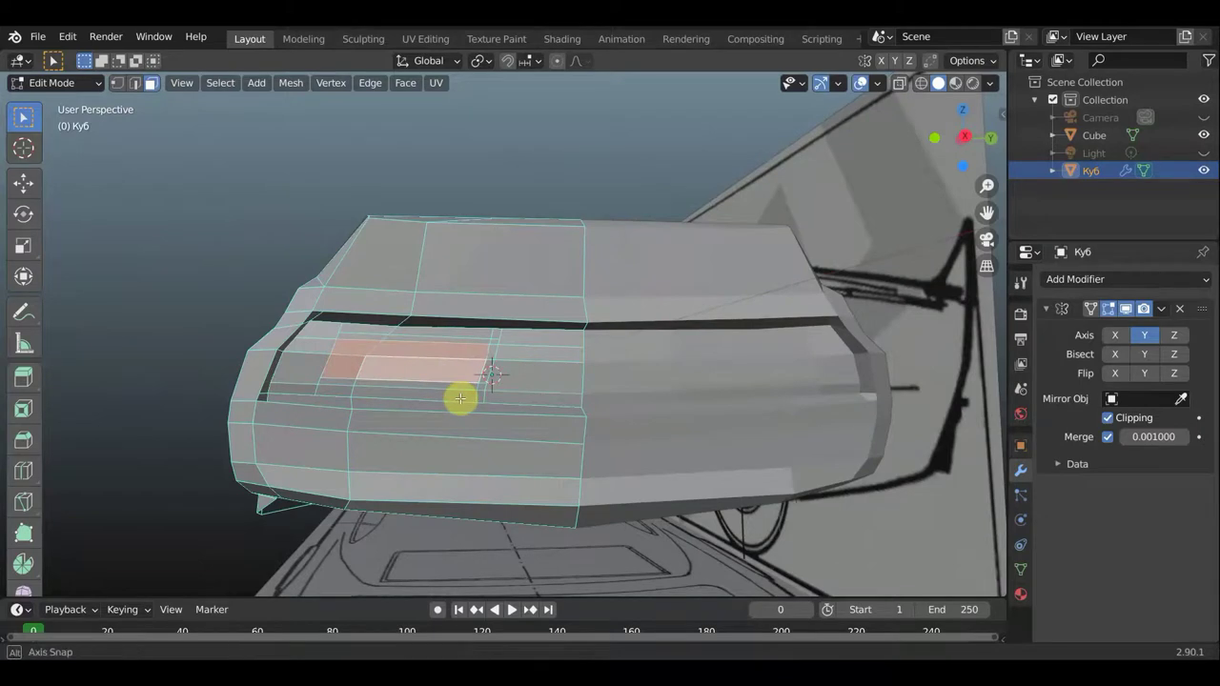
{"action": "middle_click_drag", "start_coordinate": [460, 398], "coordinate": [476, 399]}
{"action": "scroll", "coordinate": [463, 400], "scroll_direction": "up", "scroll_amount": 3}
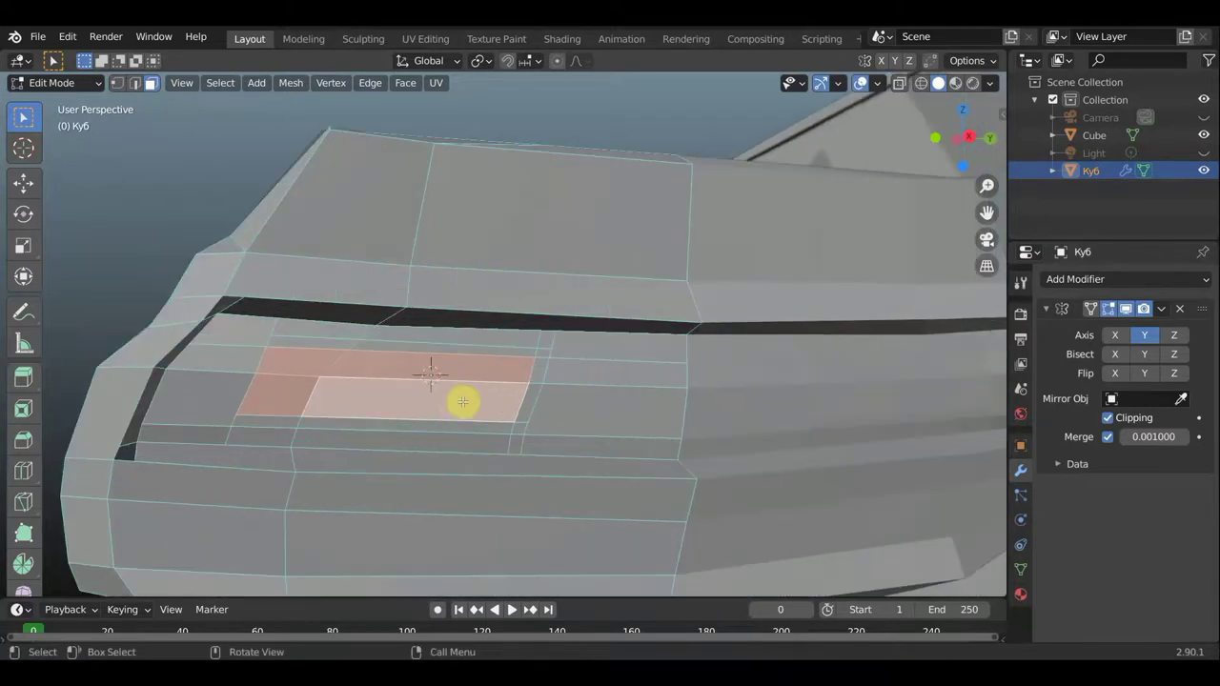
After abandoning a knife cut, move the two tail-light faces inward into the rear panel
{"action": "key", "text": "k"}
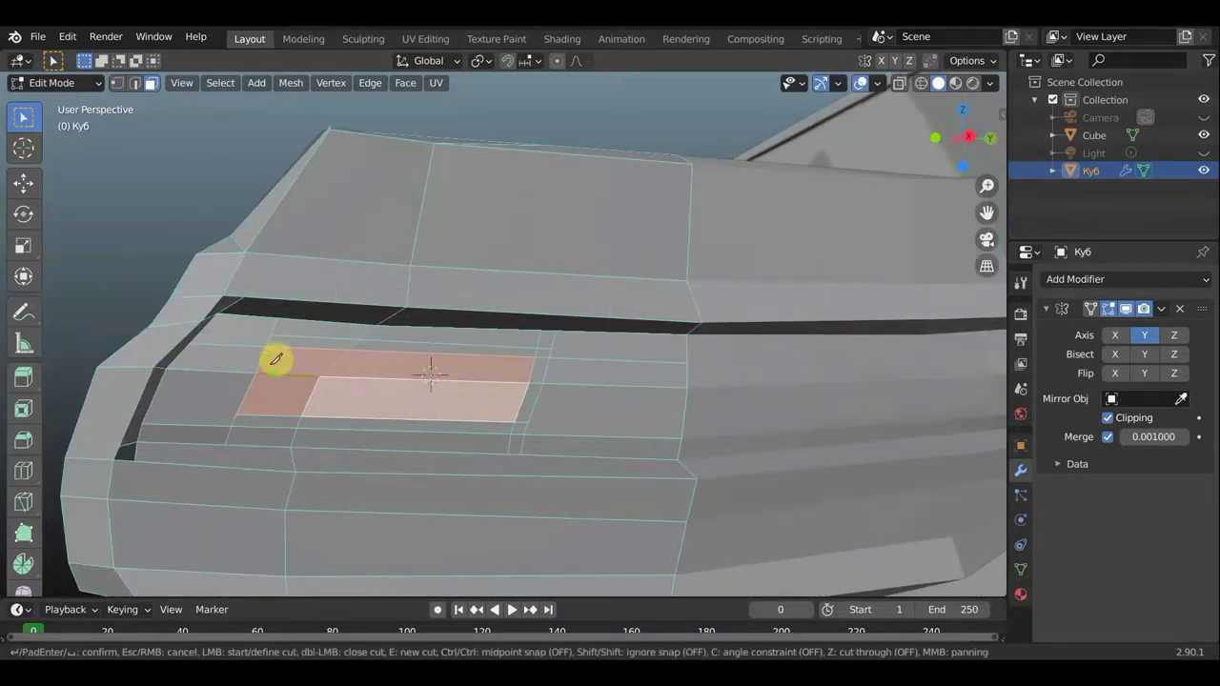
{"action": "left_click", "coordinate": [262, 315]}
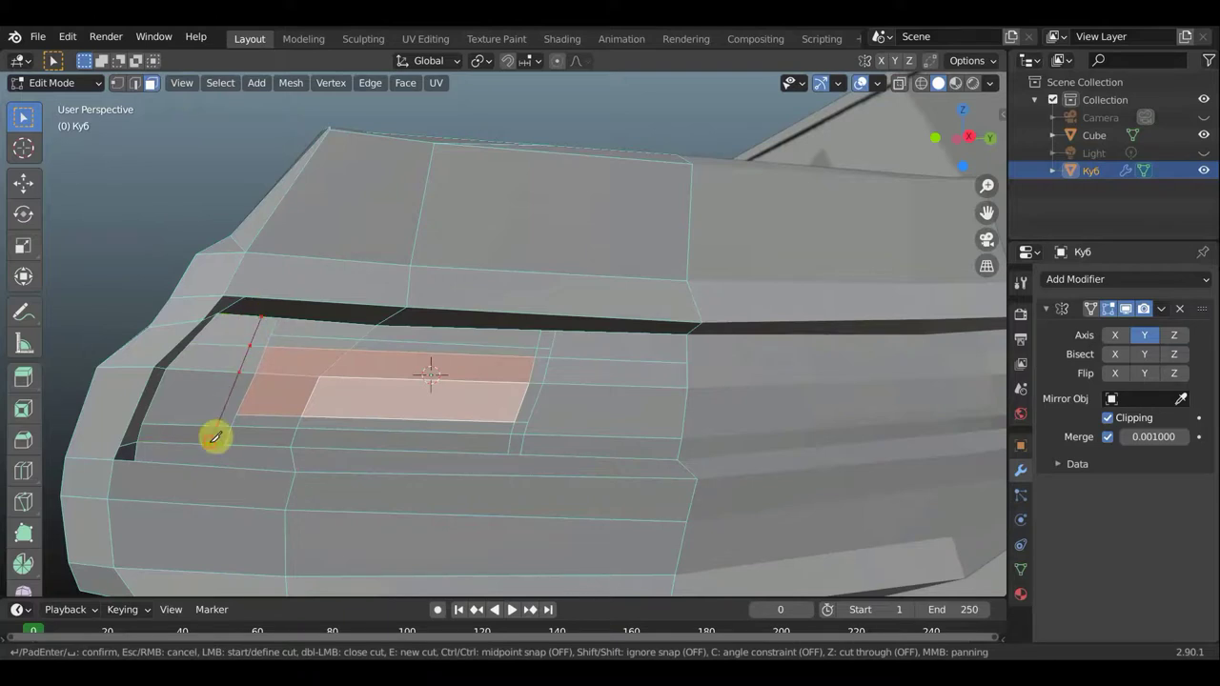
{"action": "key", "text": "Escape"}
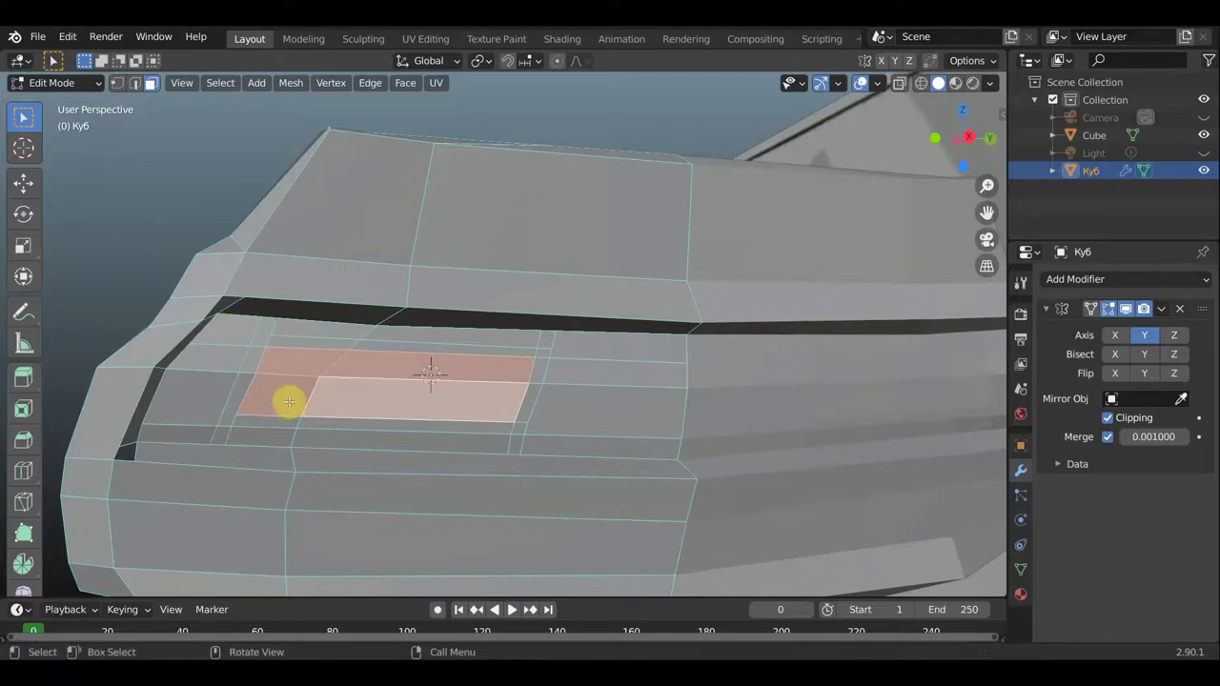
{"action": "mouse_move", "coordinate": [286, 401]}
{"action": "middle_mouse_down"}
{"action": "mouse_move", "coordinate": [238, 431]}
{"action": "mouse_move", "coordinate": [85, 450]}
{"action": "middle_mouse_up"}
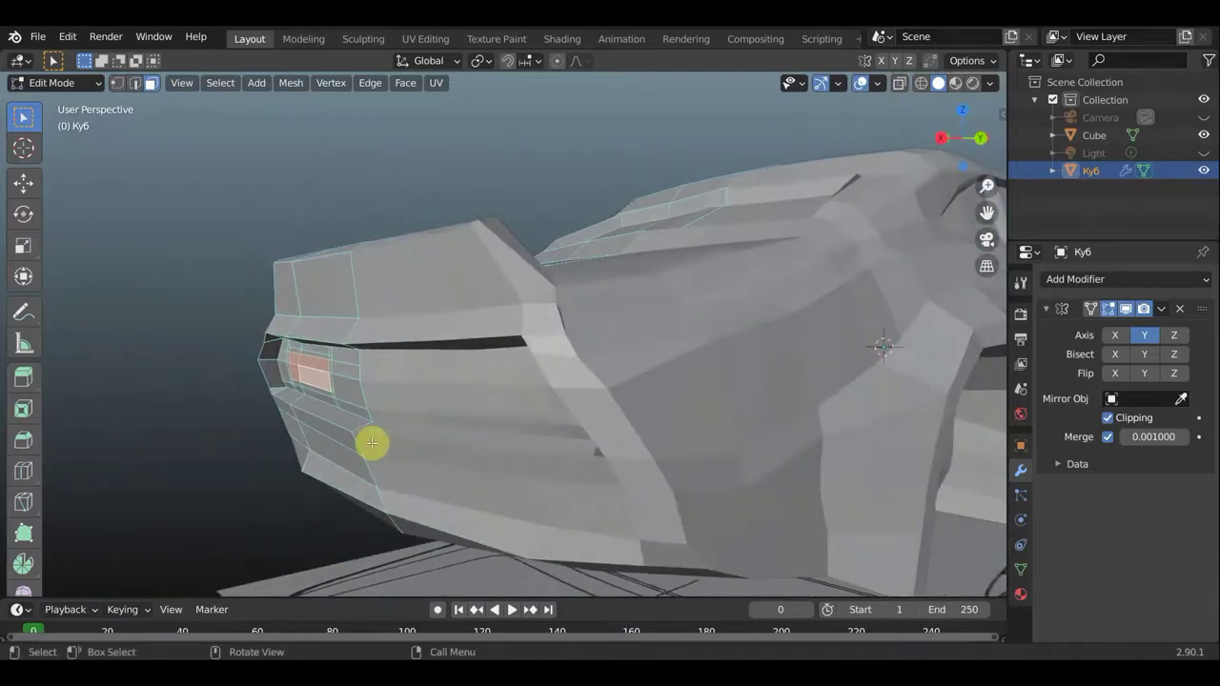
{"action": "key", "text": "g"}
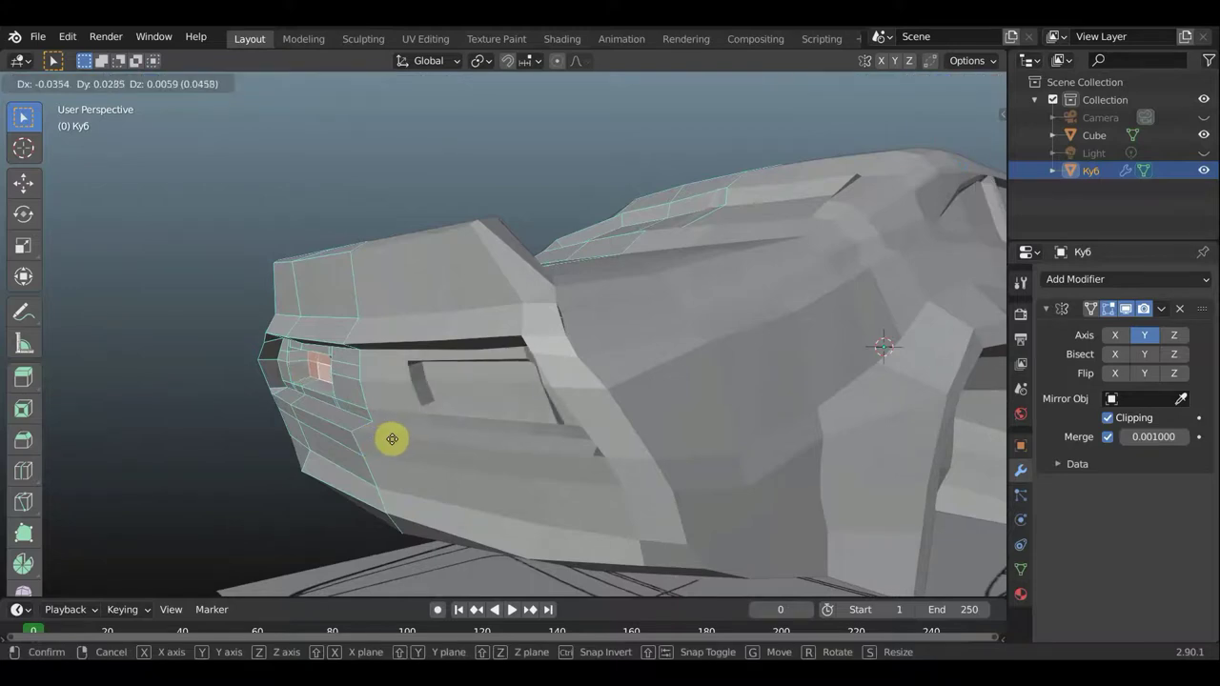
{"action": "left_click", "coordinate": [389, 438]}
Return to vertex select mode and clear the tail-light face selection
{"action": "mouse_move", "coordinate": [390, 439]}
{"action": "middle_mouse_down"}
{"action": "mouse_move", "coordinate": [537, 441]}
{"action": "mouse_move", "coordinate": [566, 422]}
{"action": "middle_mouse_up"}
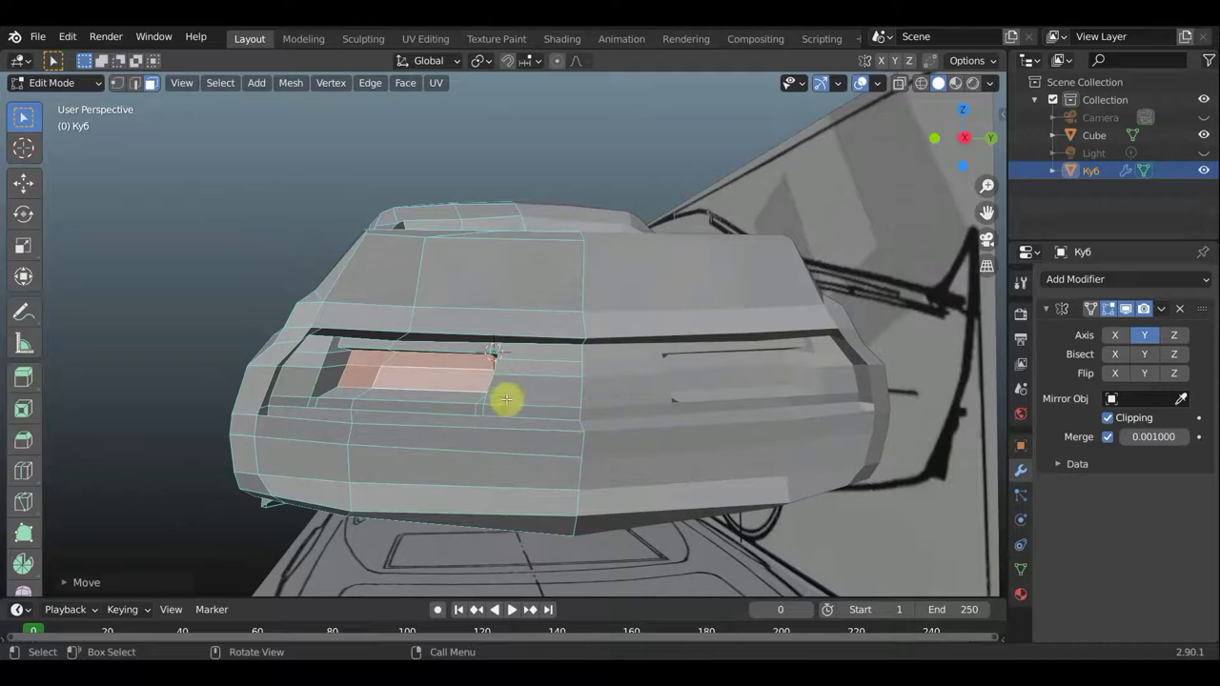
{"action": "scroll", "coordinate": [481, 390], "scroll_direction": "up", "scroll_amount": 2}
{"action": "scroll", "coordinate": [481, 390], "scroll_direction": "up", "scroll_amount": 1}
{"action": "scroll", "coordinate": [324, 414], "scroll_direction": "down", "scroll_amount": 1}
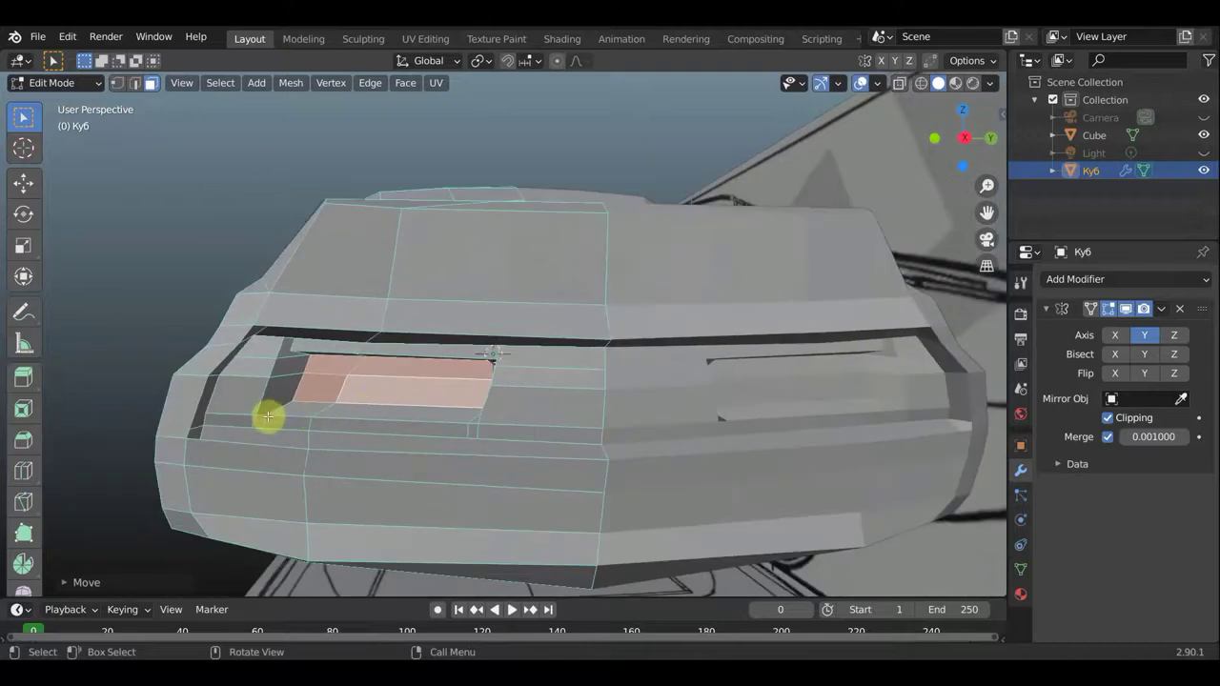
{"action": "left_click", "coordinate": [115, 83]}
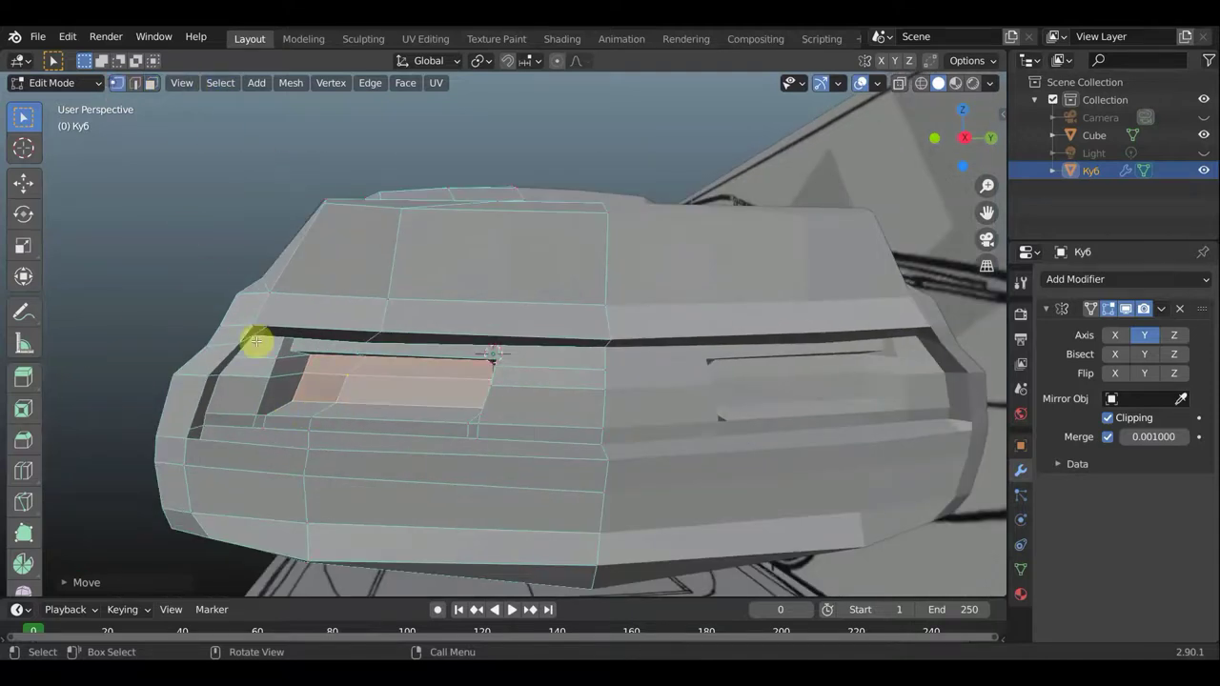
{"action": "left_click", "coordinate": [258, 413]}
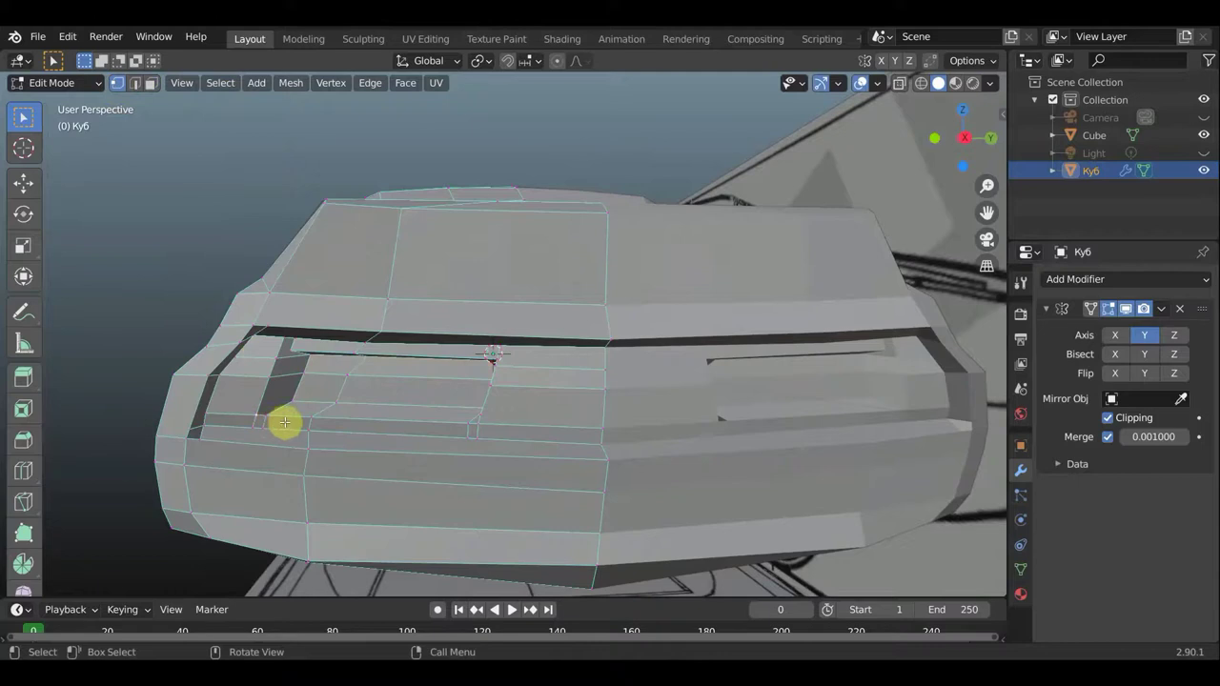
{"action": "middle_click_drag", "start_coordinate": [283, 420], "coordinate": [306, 445]}
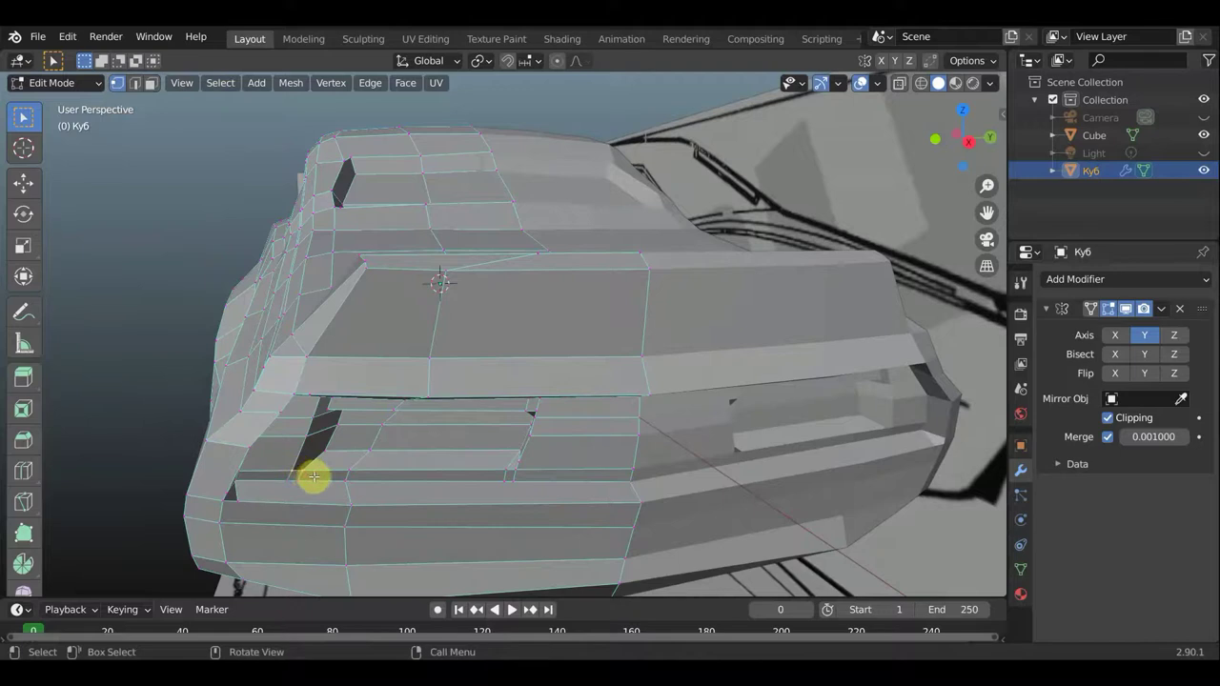
Reposition the vertex at the side scoop's front corner
{"action": "key", "text": "g"}
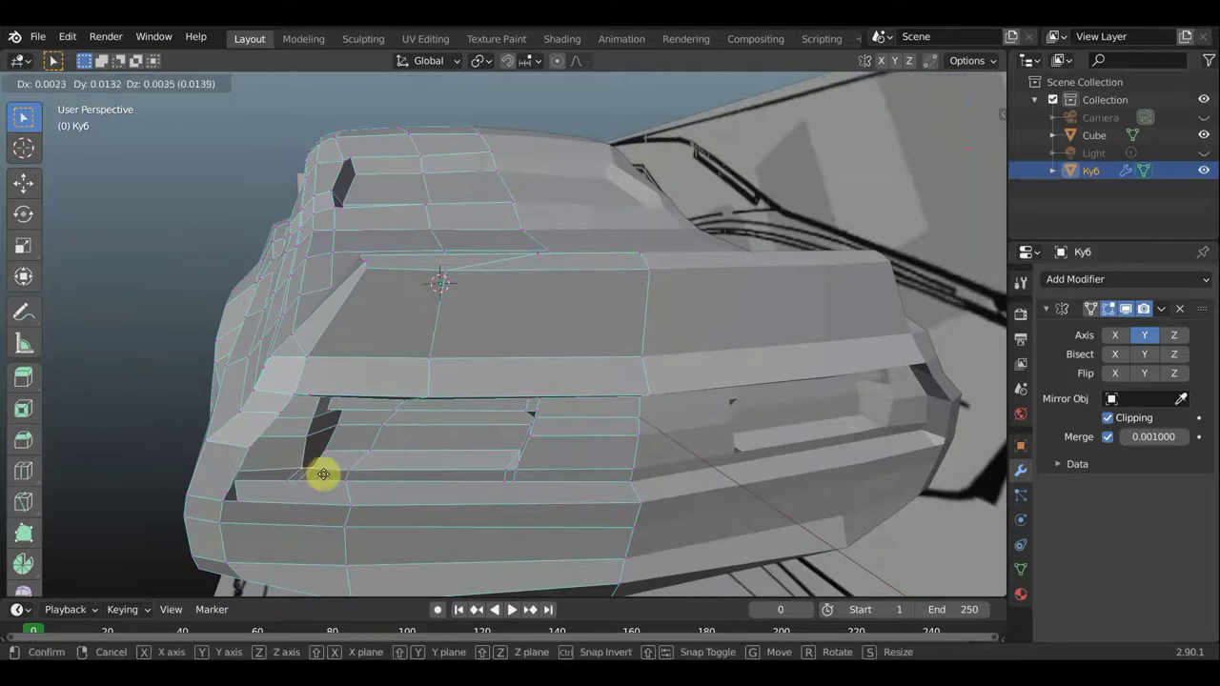
{"action": "left_click", "coordinate": [324, 474]}
{"action": "key", "text": "g"}
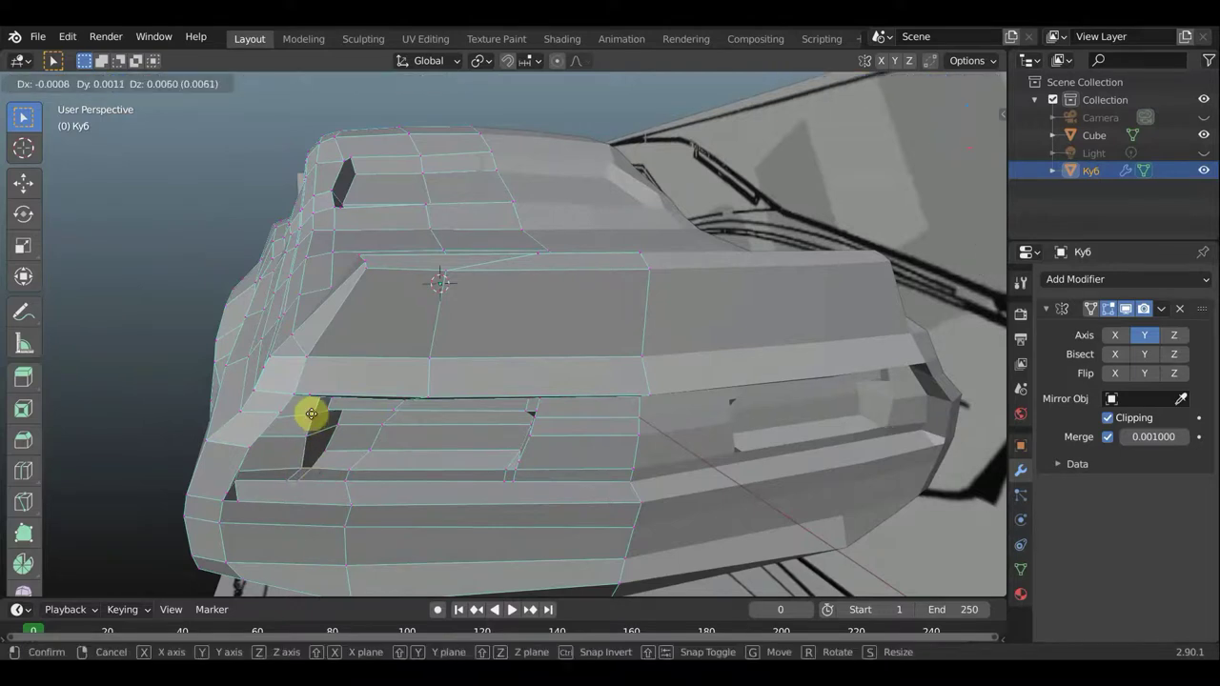
{"action": "left_click", "coordinate": [311, 416]}
Pull a scoop corner vertex into its new place
{"action": "middle_click_drag", "start_coordinate": [318, 436], "coordinate": [349, 401]}
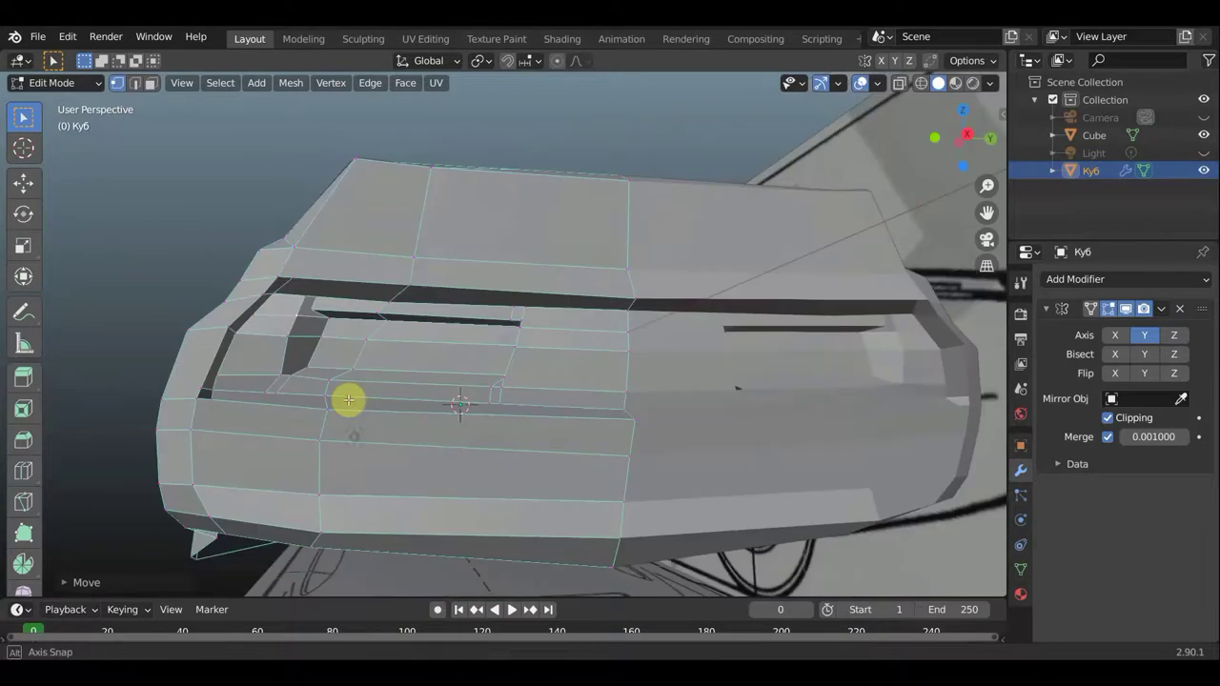
{"action": "scroll", "coordinate": [332, 356], "scroll_direction": "up", "scroll_amount": 1}
{"action": "scroll", "coordinate": [335, 356], "scroll_direction": "up", "scroll_amount": 2}
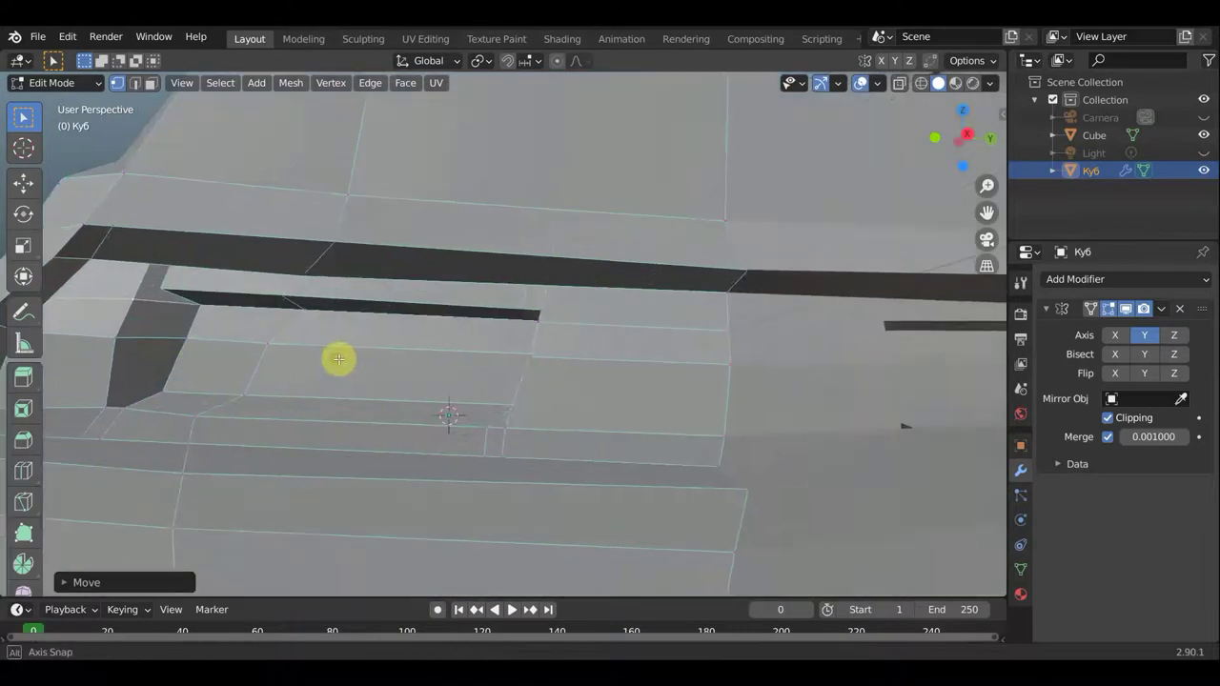
{"action": "scroll", "coordinate": [345, 361], "scroll_direction": "up", "scroll_amount": 2}
{"action": "scroll", "coordinate": [357, 367], "scroll_direction": "down", "scroll_amount": 3}
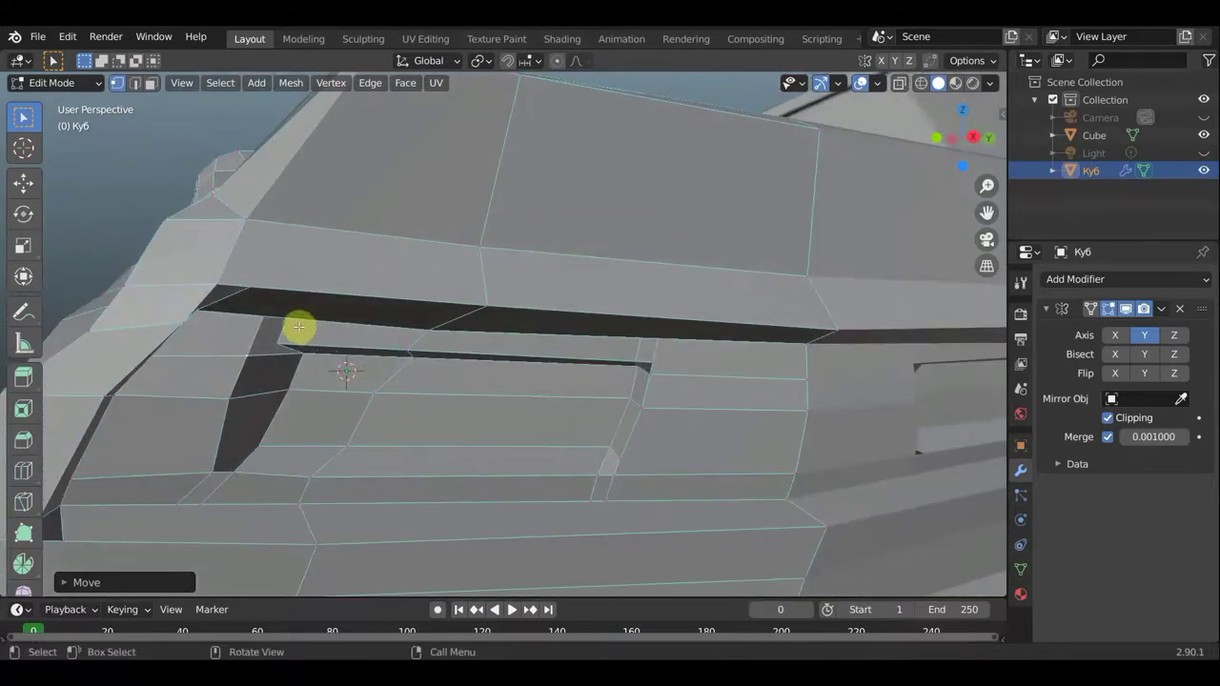
{"action": "scroll", "coordinate": [310, 331], "scroll_direction": "up", "scroll_amount": 2}
{"action": "scroll", "coordinate": [317, 333], "scroll_direction": "down", "scroll_amount": 1}
{"action": "scroll", "coordinate": [316, 327], "scroll_direction": "down", "scroll_amount": 1}
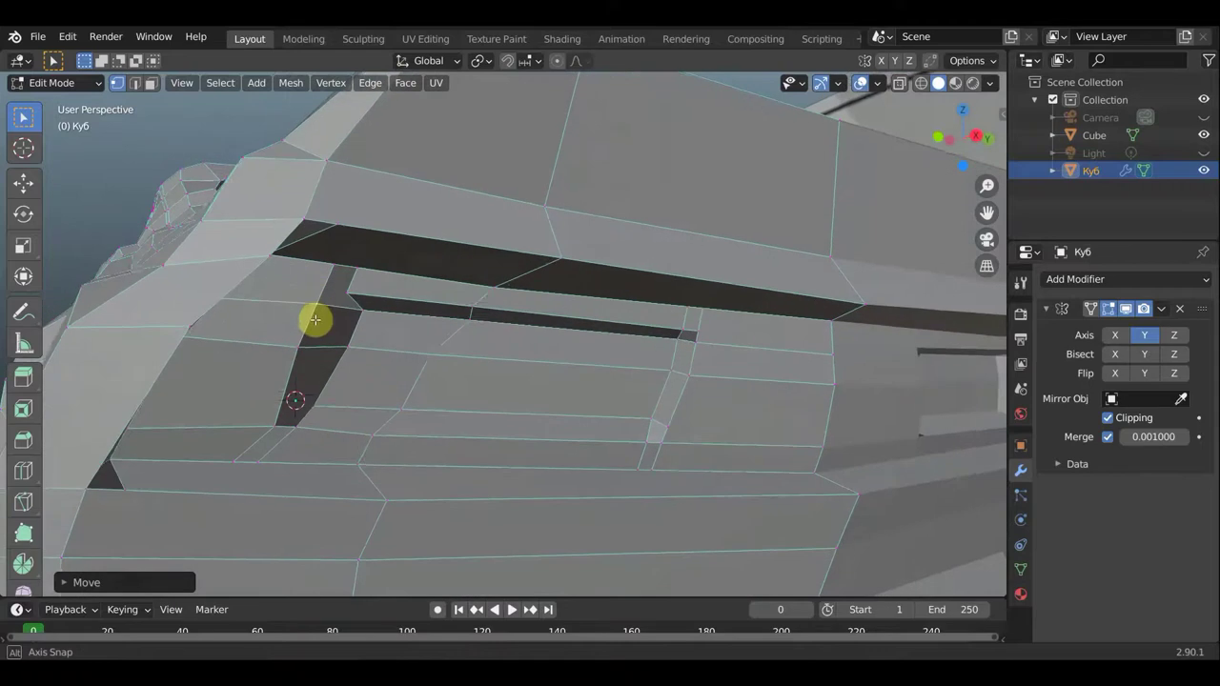
{"action": "scroll", "coordinate": [324, 324], "scroll_direction": "down", "scroll_amount": 1}
{"action": "middle_click_drag", "start_coordinate": [333, 325], "coordinate": [329, 324]}
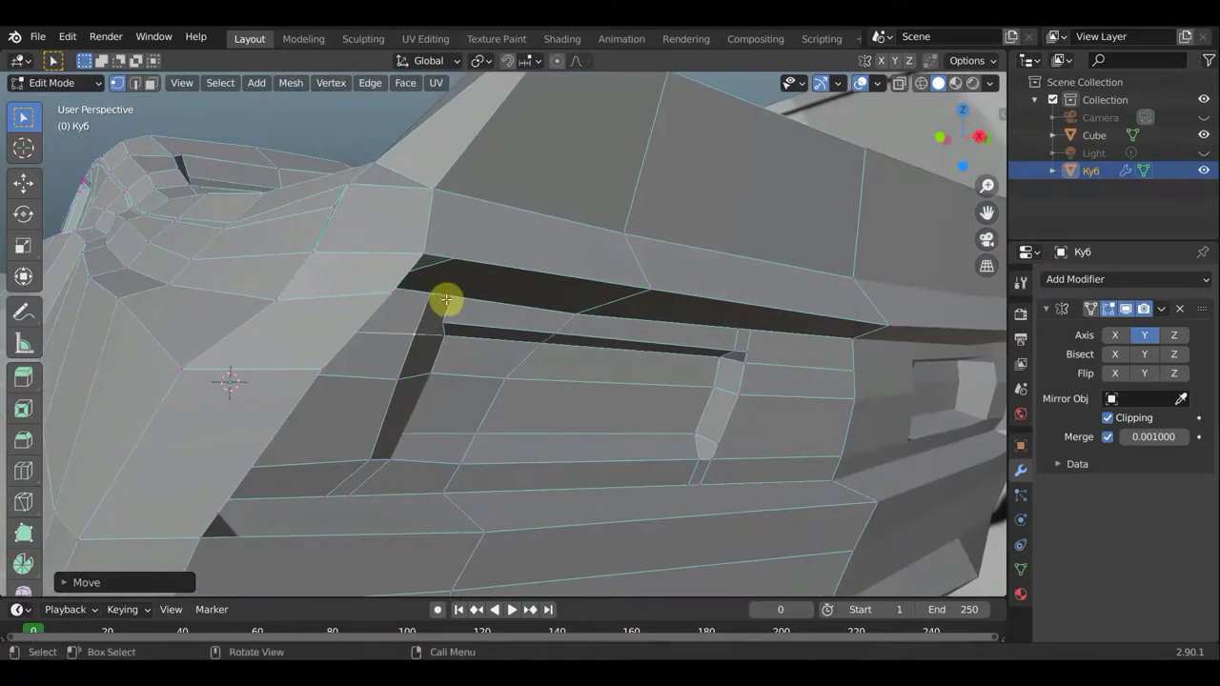
{"action": "mouse_move", "coordinate": [450, 298]}
{"action": "left_mouse_down"}
{"action": "mouse_move", "coordinate": [443, 318]}
{"action": "mouse_move", "coordinate": [458, 322]}
{"action": "mouse_move", "coordinate": [441, 319]}
{"action": "left_mouse_up"}
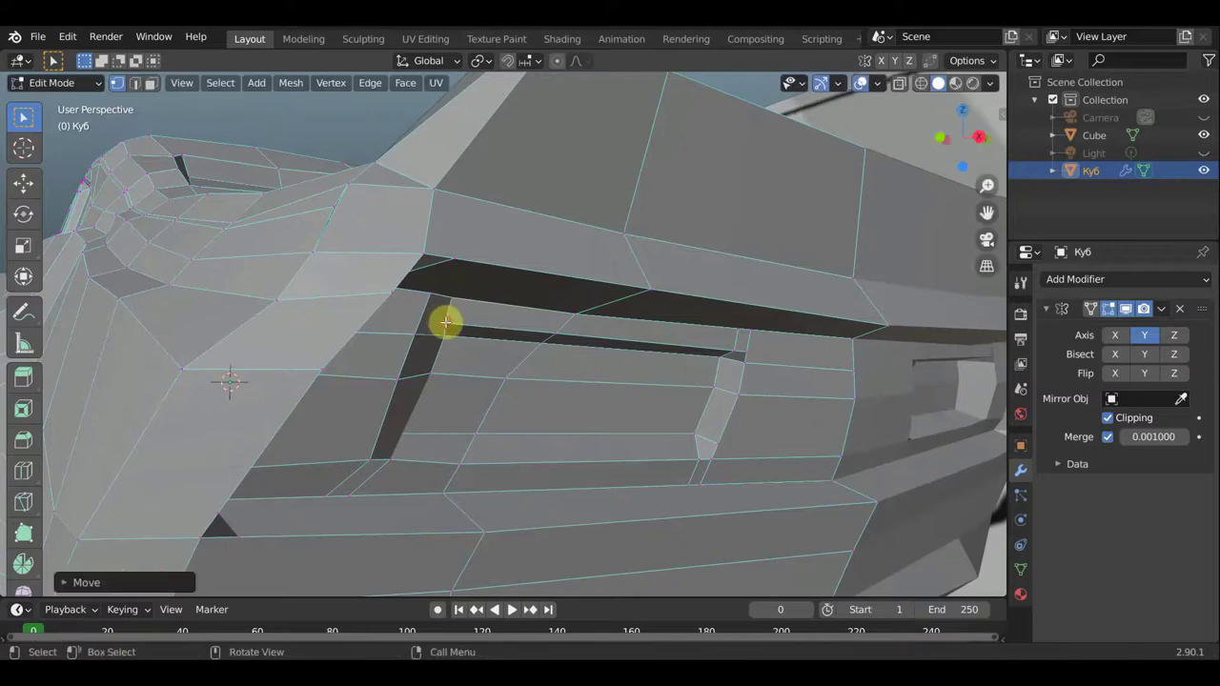
{"action": "middle_click_drag", "start_coordinate": [442, 318], "coordinate": [353, 338]}
Move vertices along the scoop recess edge, then select a vertex on the scoop's rear edge
{"action": "left_click_drag", "start_coordinate": [344, 337], "coordinate": [315, 354]}
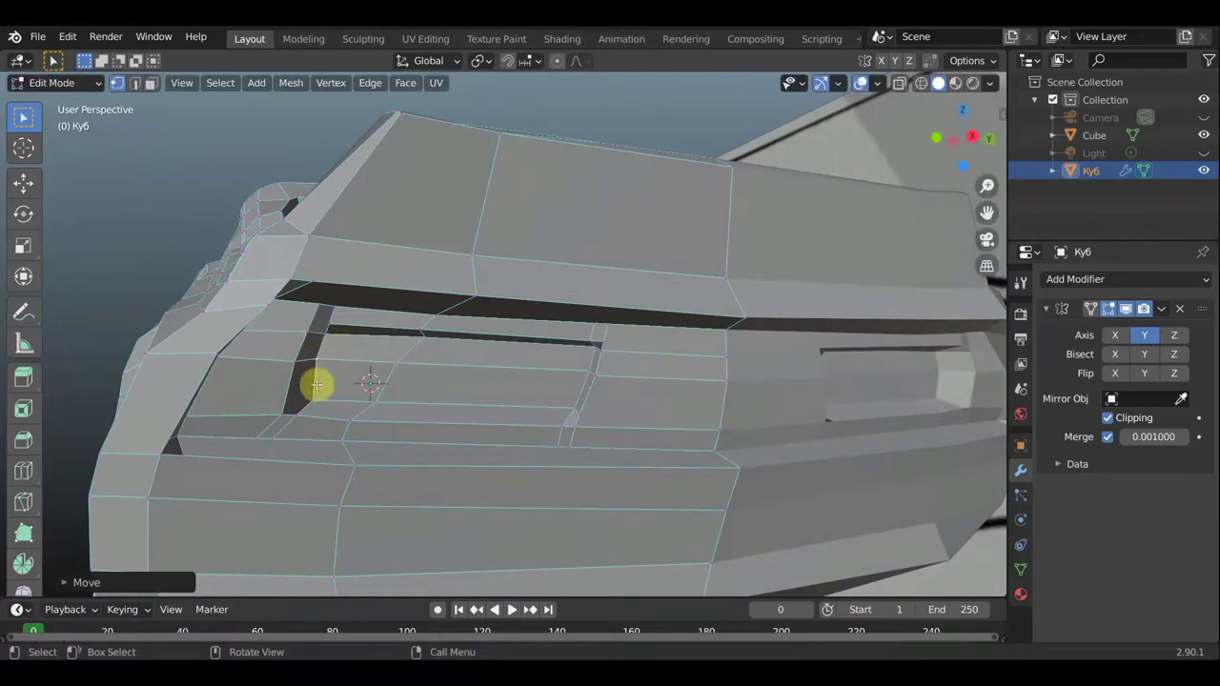
{"action": "mouse_move", "coordinate": [313, 398]}
{"action": "left_mouse_down"}
{"action": "mouse_move", "coordinate": [301, 416]}
{"action": "mouse_move", "coordinate": [367, 423]}
{"action": "mouse_move", "coordinate": [374, 459]}
{"action": "left_mouse_up"}
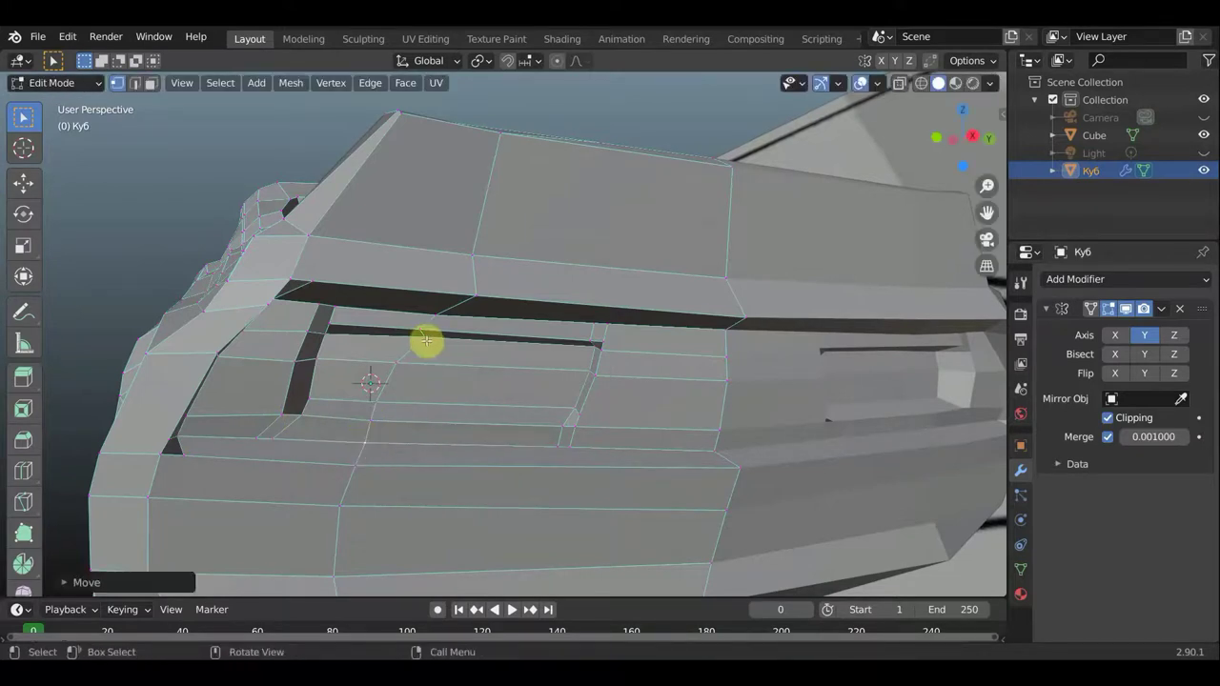
{"action": "middle_click_drag", "start_coordinate": [598, 410], "coordinate": [542, 397]}
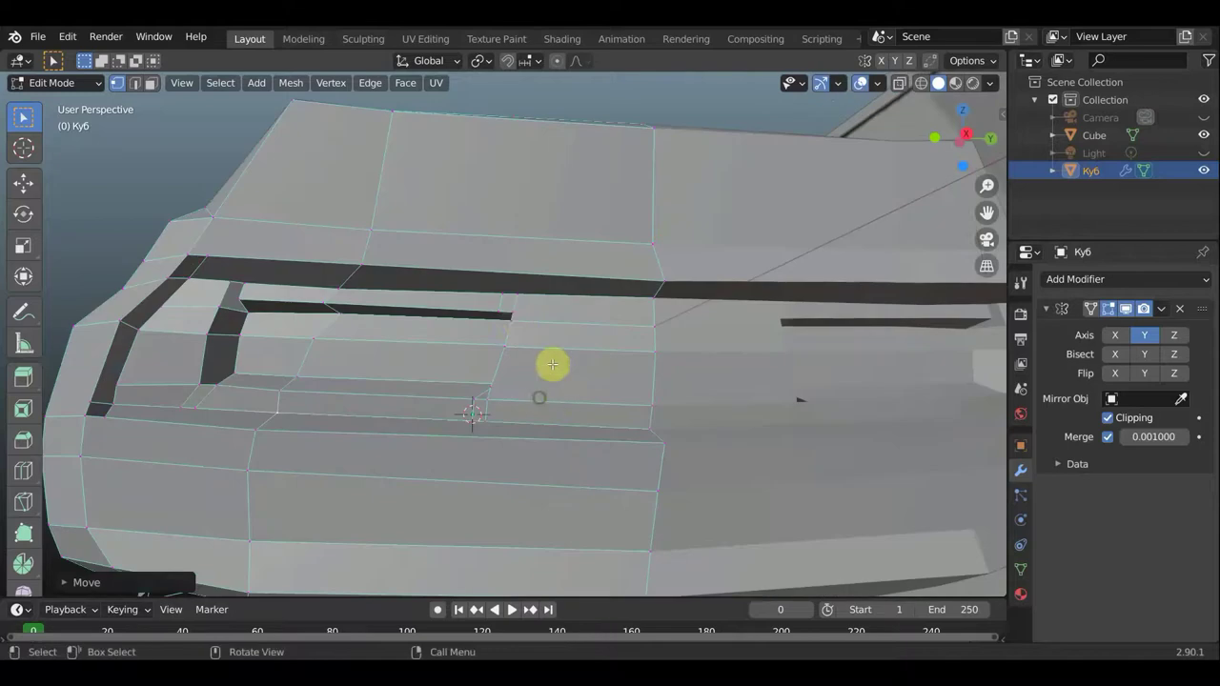
{"action": "middle_click_drag", "start_coordinate": [519, 320], "coordinate": [556, 333]}
{"action": "left_click", "coordinate": [576, 330]}
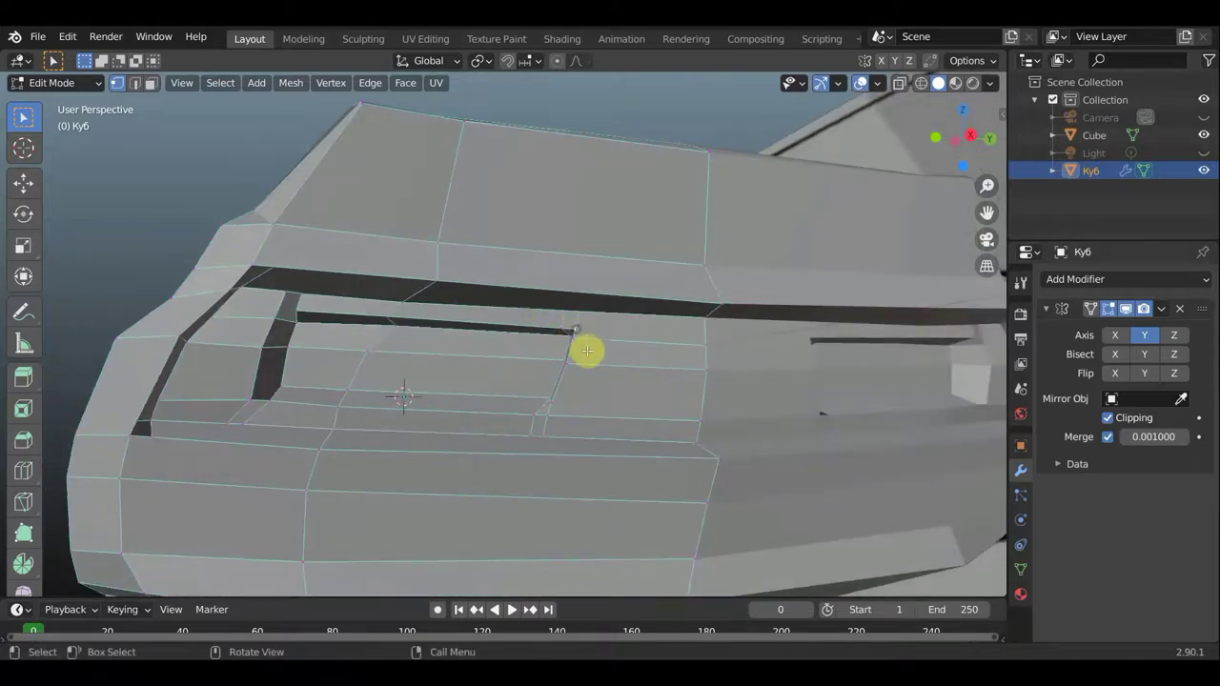
{"action": "scroll", "coordinate": [587, 350], "scroll_direction": "up", "scroll_amount": 2}
{"action": "scroll", "coordinate": [597, 354], "scroll_direction": "up", "scroll_amount": 1}
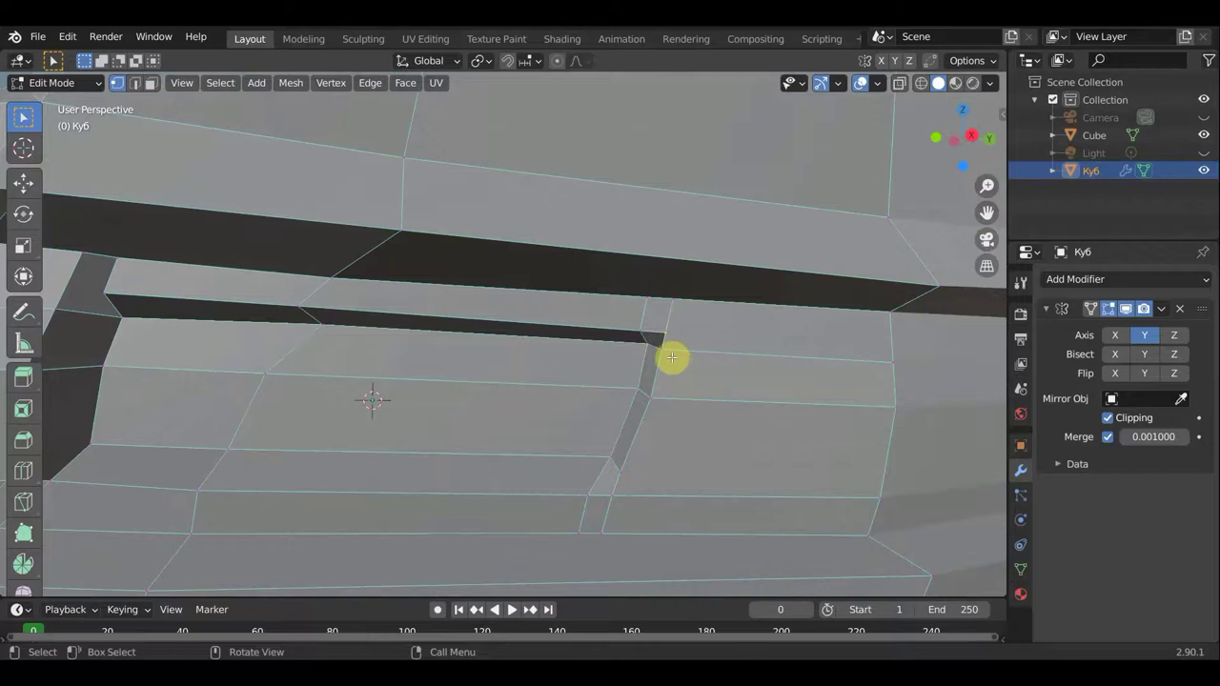
Straighten the scoop's rear edge by moving its vertices down to the bottom rear corner
{"action": "middle_click_drag", "start_coordinate": [672, 357], "coordinate": [653, 358]}
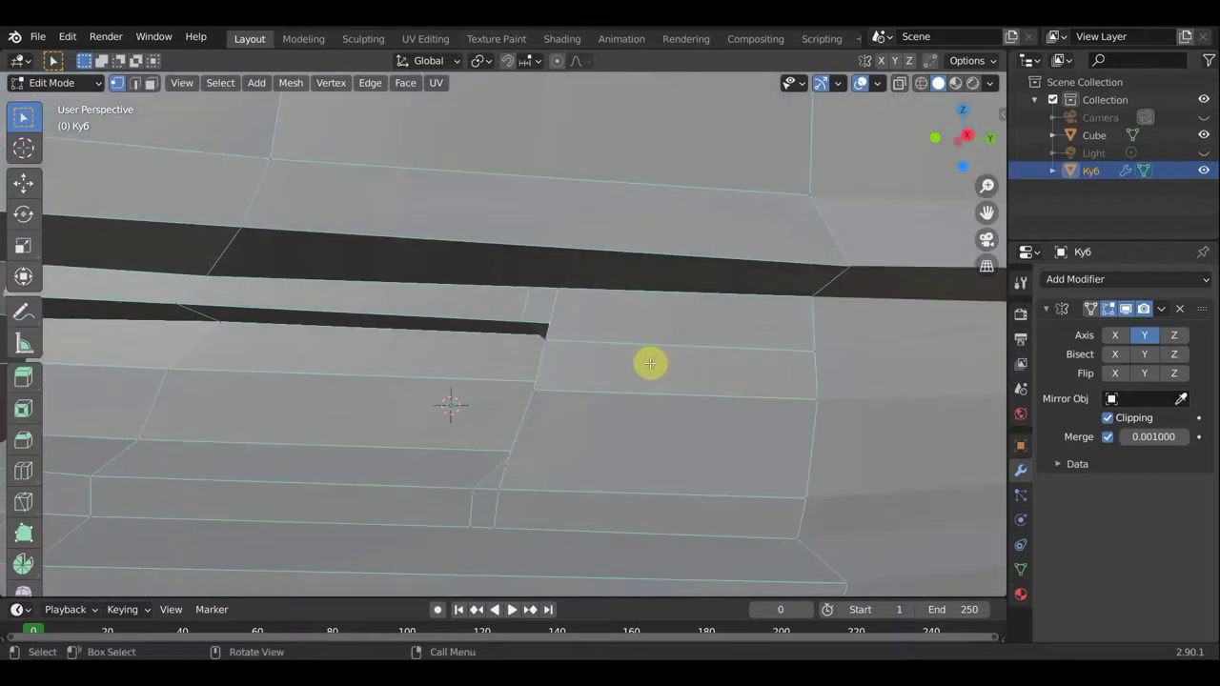
{"action": "key", "text": "g"}
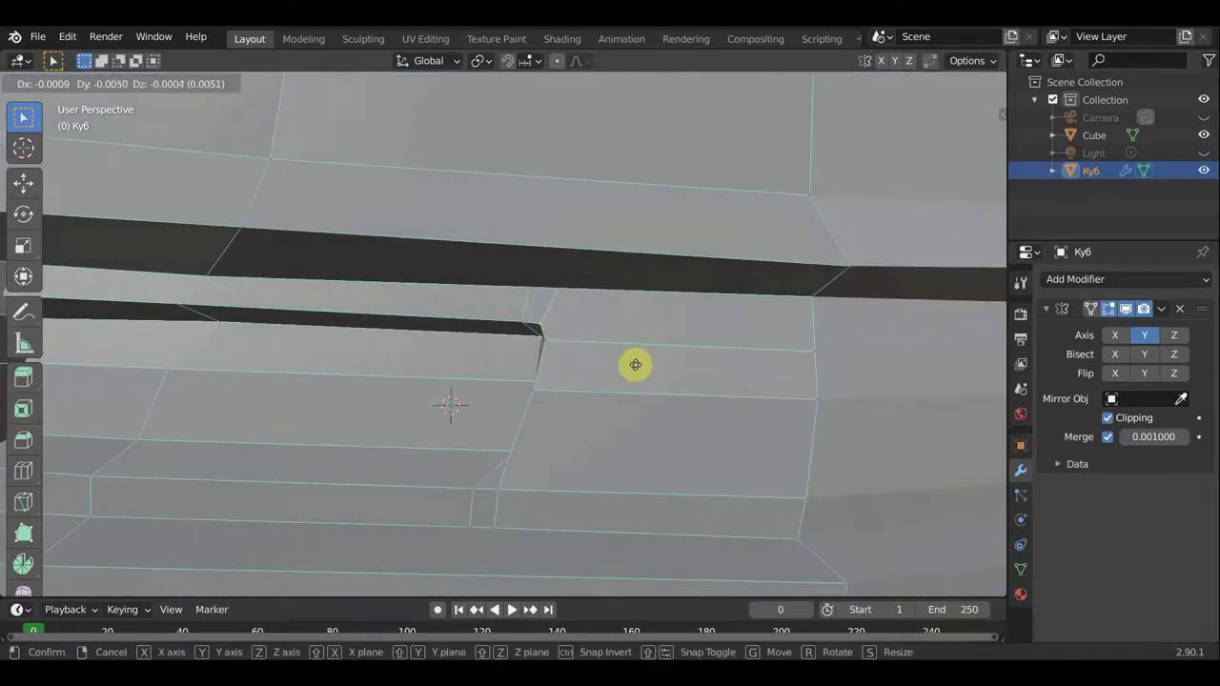
{"action": "left_click", "coordinate": [635, 366]}
{"action": "key", "text": "g"}
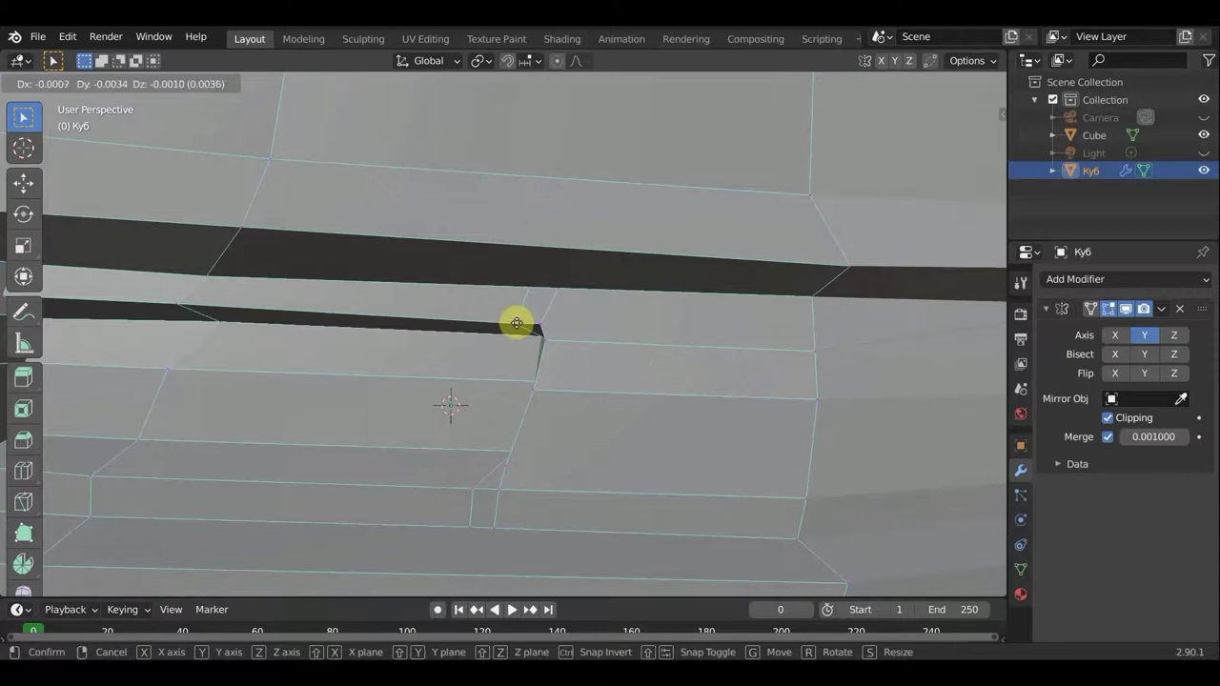
{"action": "left_click", "coordinate": [517, 324]}
{"action": "key", "text": "g"}
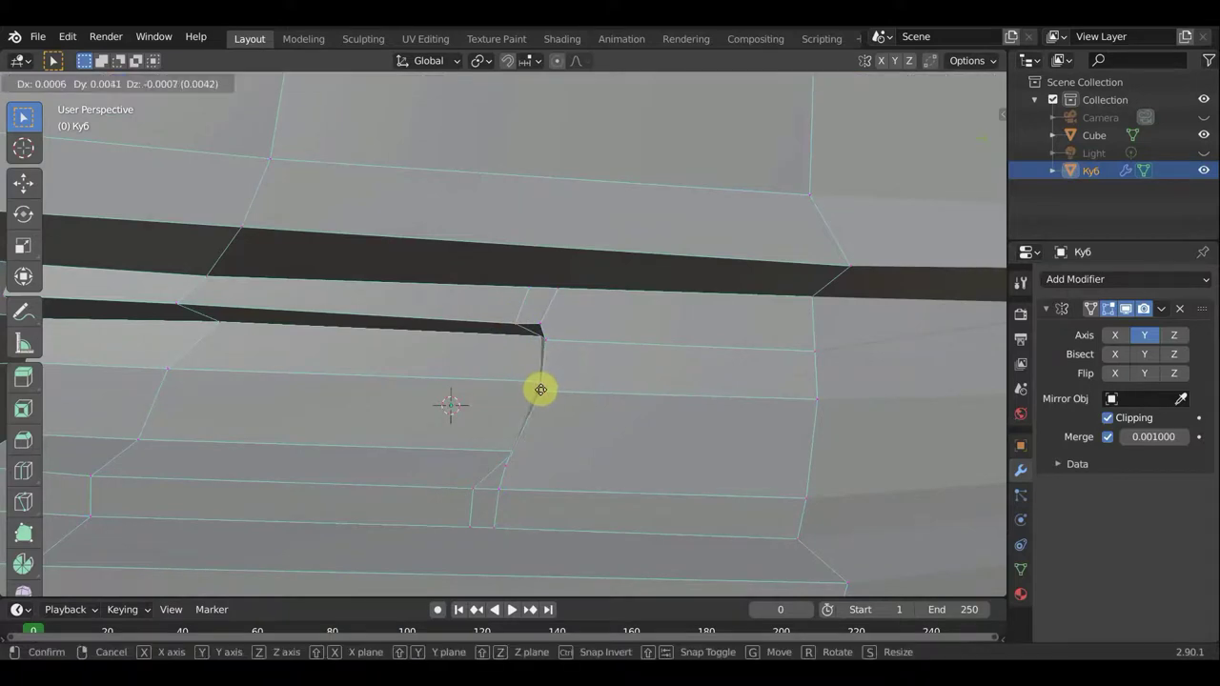
{"action": "left_click", "coordinate": [538, 388]}
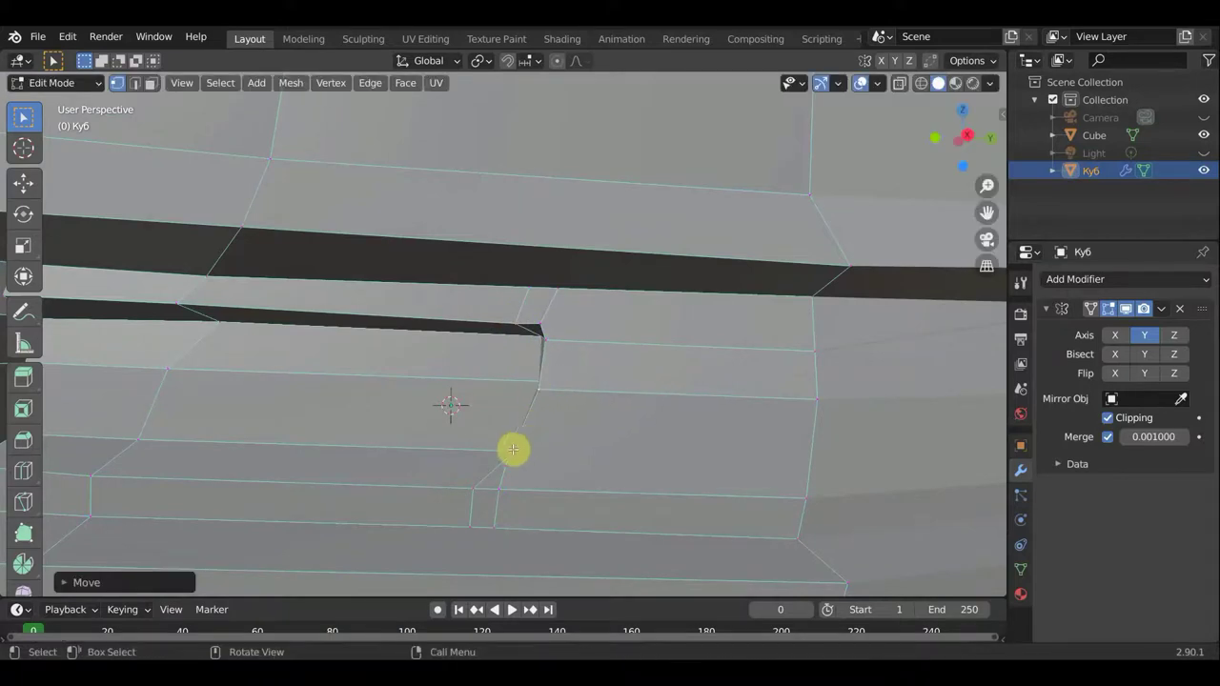
{"action": "key", "text": "g"}
{"action": "left_click", "coordinate": [522, 466]}
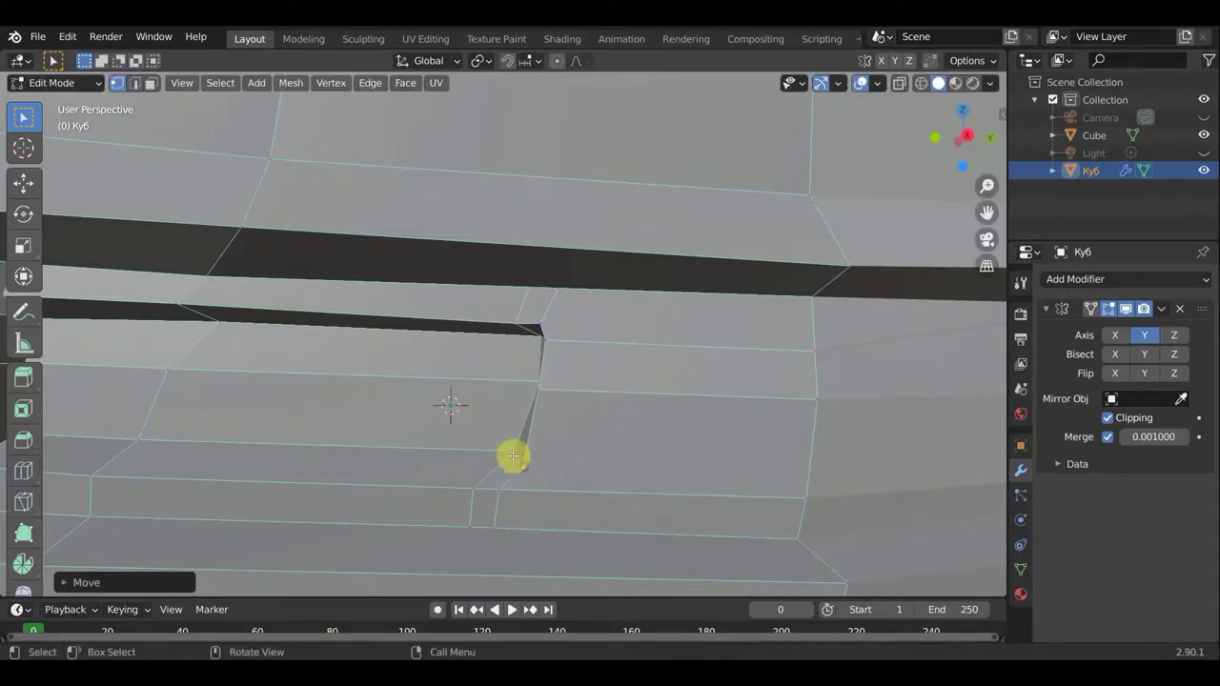
{"action": "key", "text": "g"}
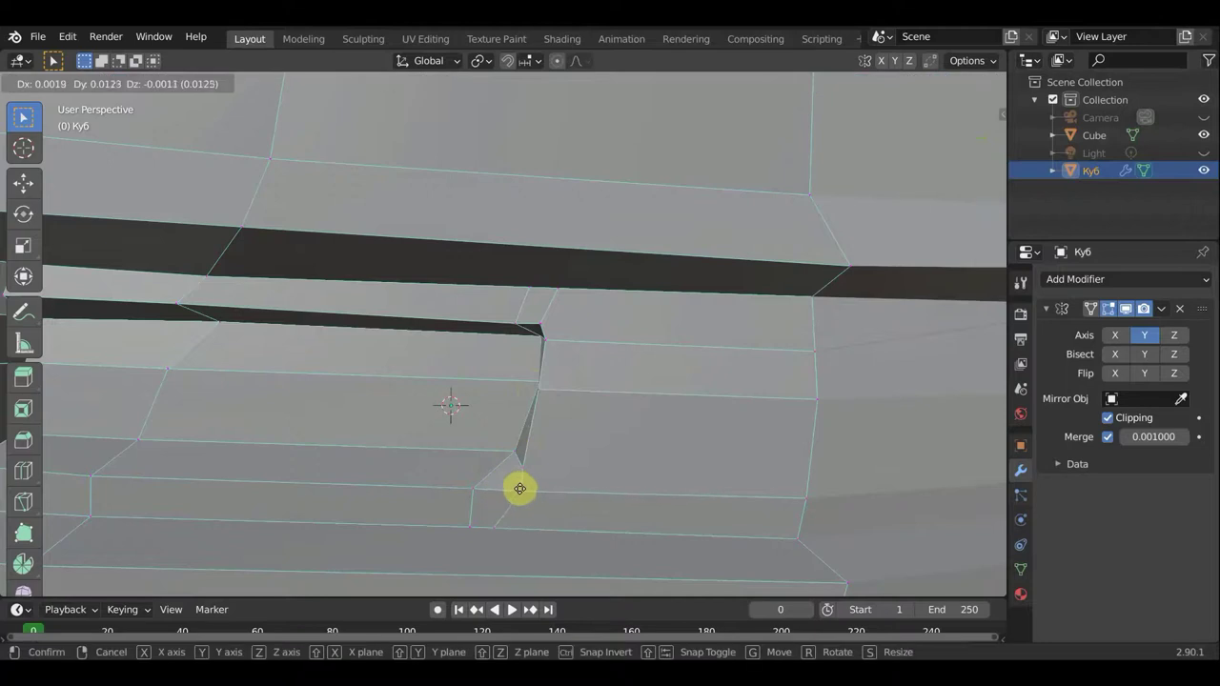
{"action": "left_click", "coordinate": [520, 489]}
{"action": "key", "text": "g"}
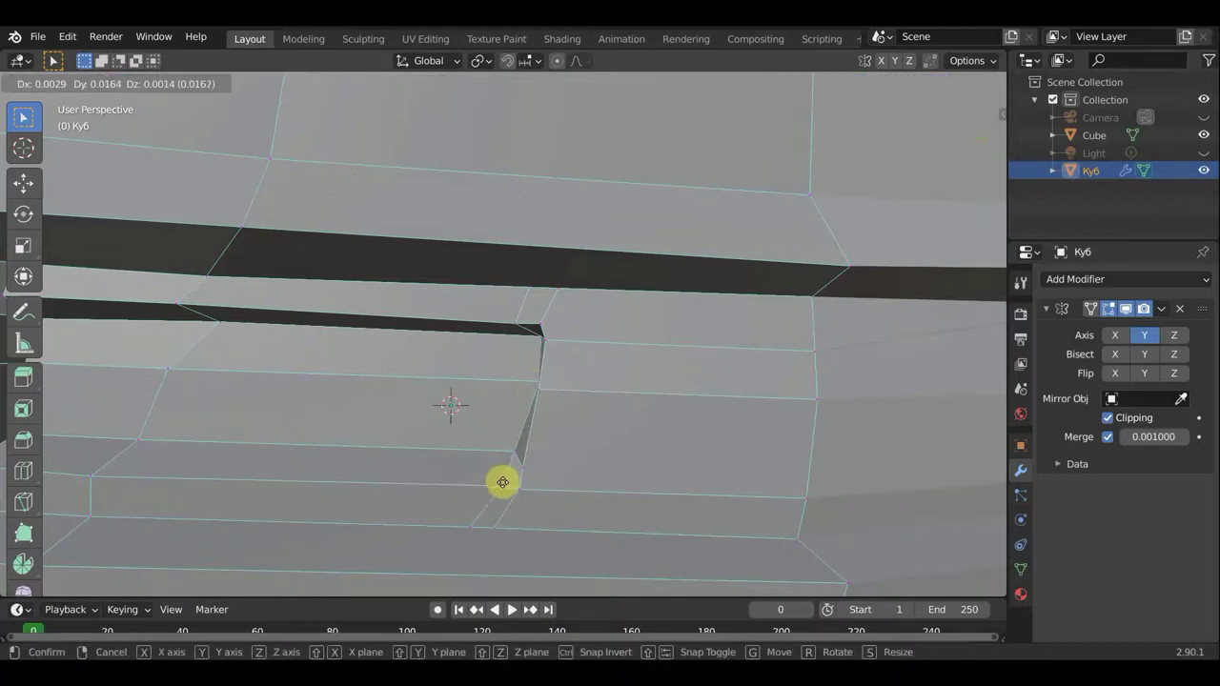
{"action": "left_click", "coordinate": [506, 480]}
Reposition the vertex at the scoop's rear corner
{"action": "middle_click_drag", "start_coordinate": [544, 485], "coordinate": [723, 476]}
{"action": "left_click", "coordinate": [732, 469]}
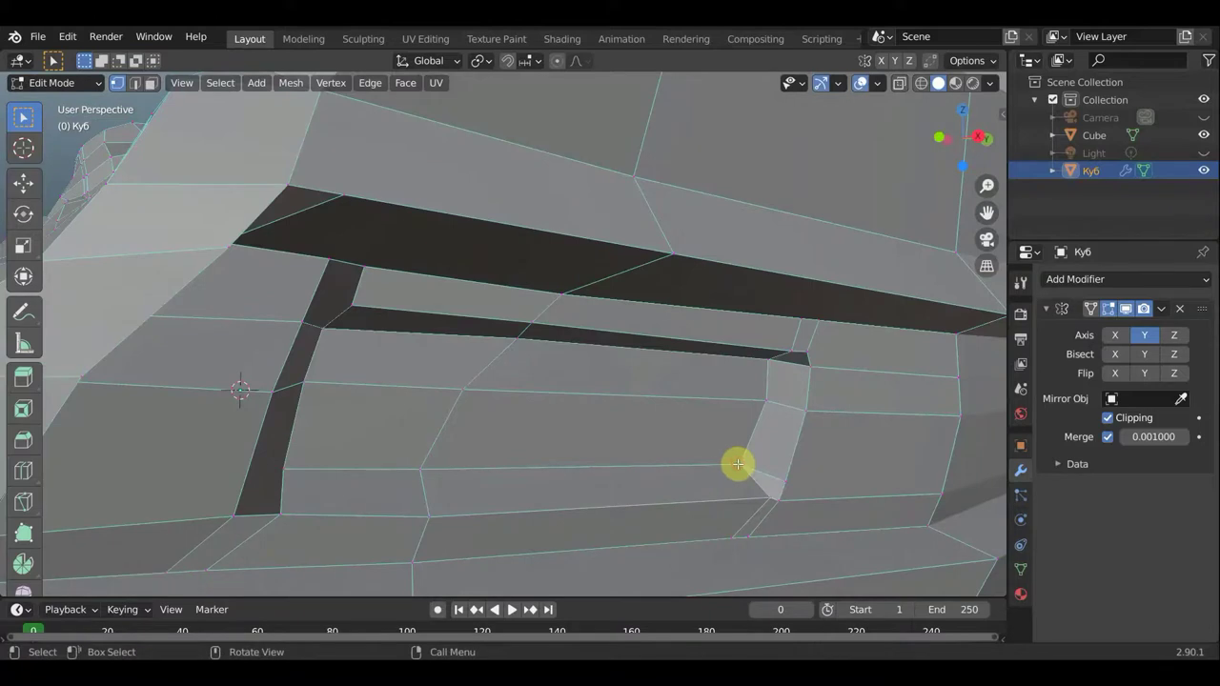
{"action": "key", "text": "g"}
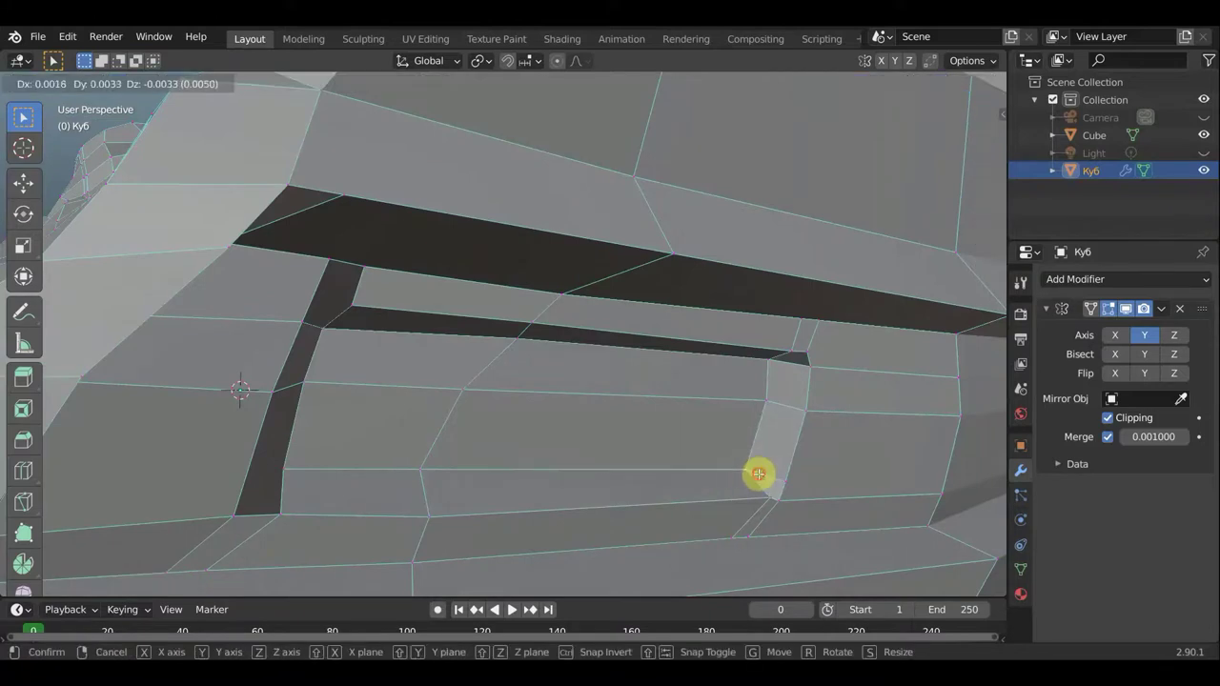
{"action": "left_click", "coordinate": [757, 474]}
{"action": "middle_click_drag", "start_coordinate": [702, 463], "coordinate": [626, 455]}
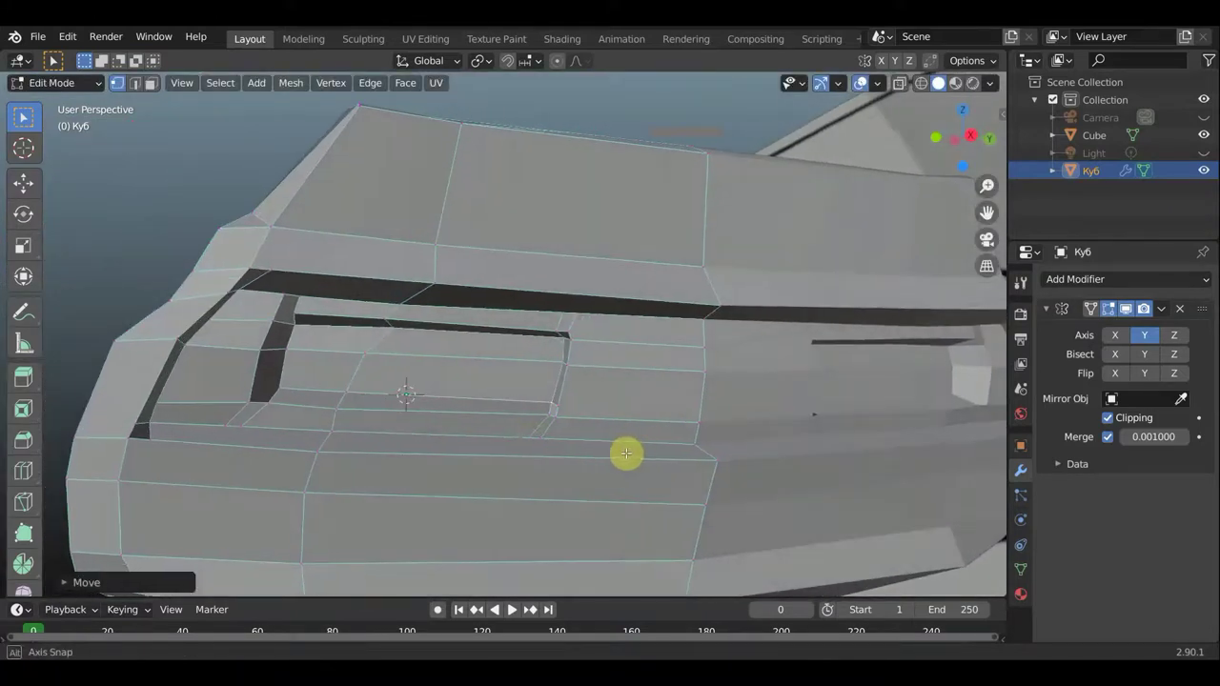
Move the vertices beside the horizontal slot and at the slot's end
{"action": "mouse_move", "coordinate": [537, 442]}
{"action": "middle_mouse_down"}
{"action": "mouse_move", "coordinate": [517, 444]}
{"action": "mouse_move", "coordinate": [547, 504]}
{"action": "mouse_move", "coordinate": [354, 479]}
{"action": "mouse_move", "coordinate": [368, 430]}
{"action": "middle_mouse_up"}
{"action": "key", "text": "g"}
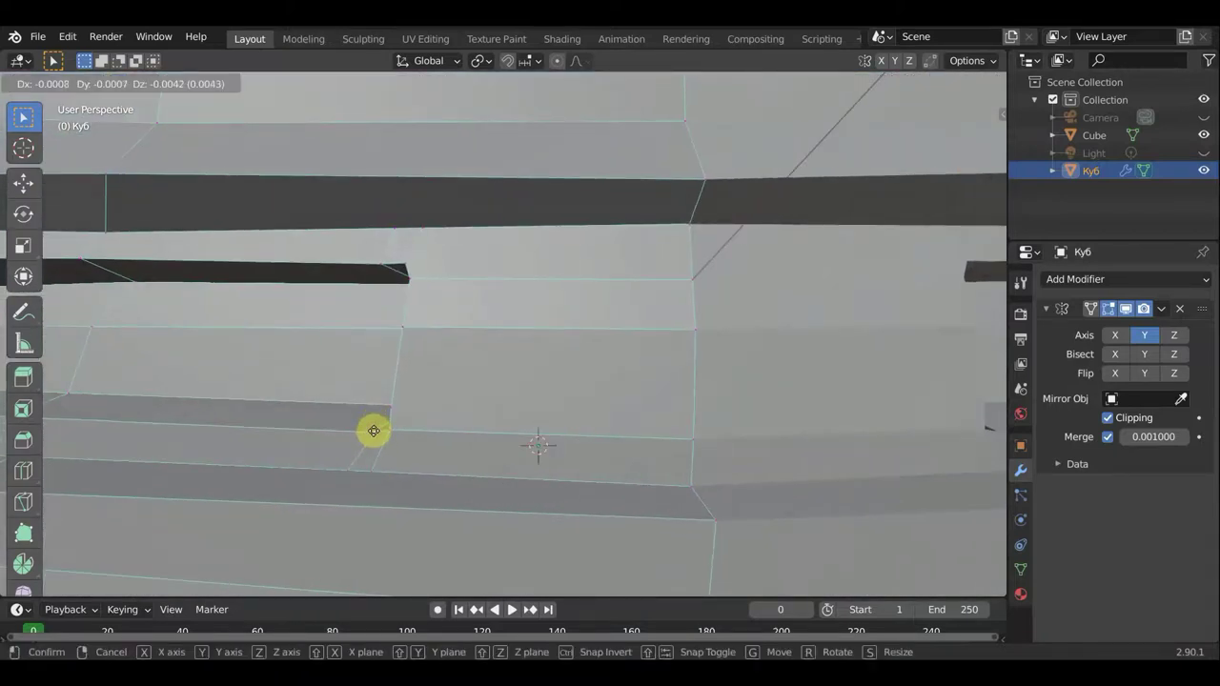
{"action": "left_click", "coordinate": [374, 431]}
{"action": "key", "text": "g"}
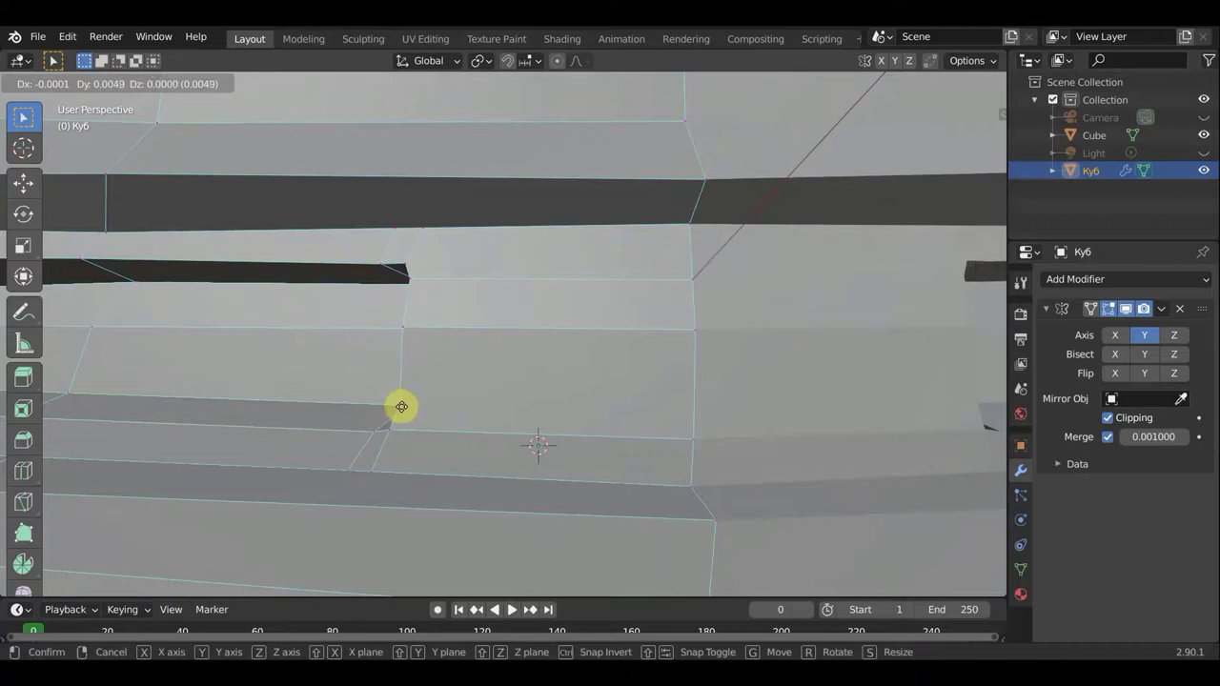
{"action": "left_click", "coordinate": [398, 407]}
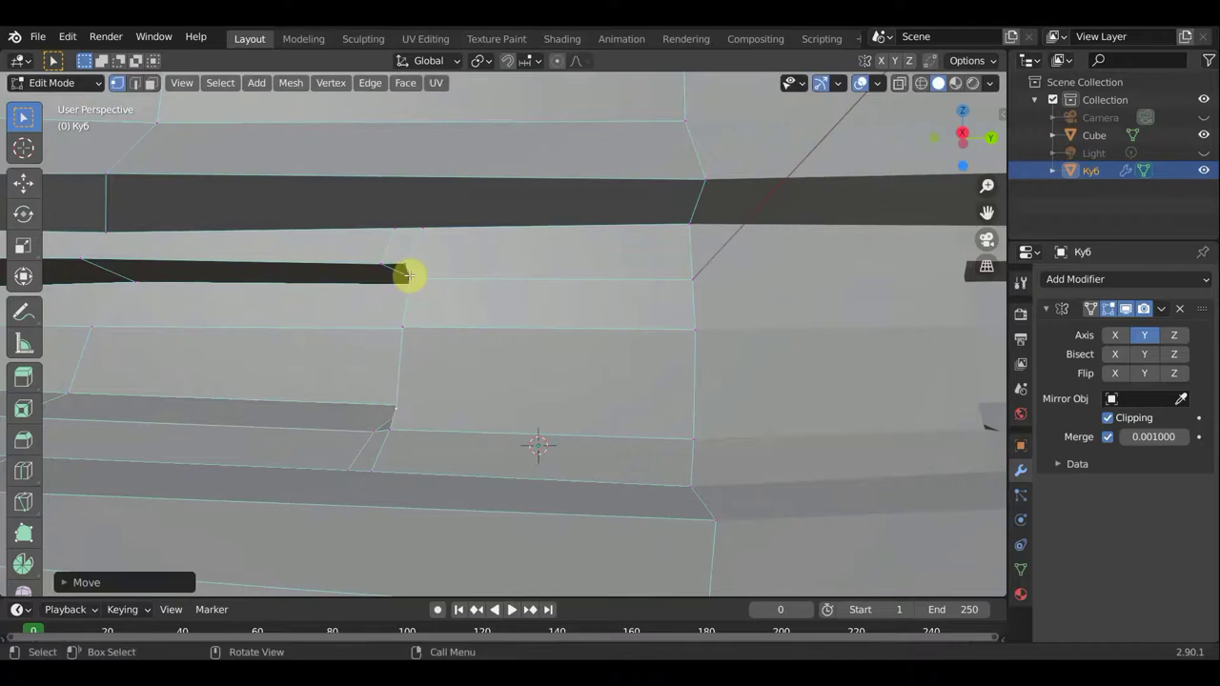
{"action": "key", "text": "g"}
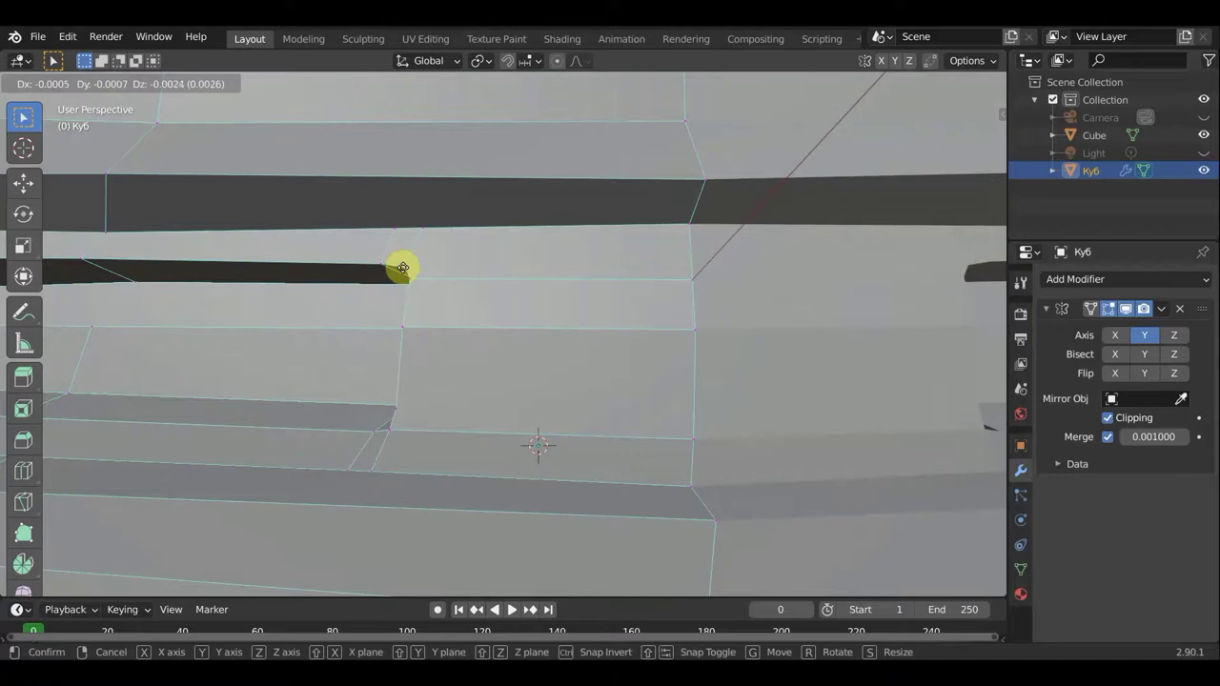
{"action": "left_click", "coordinate": [403, 268]}
Raise the vertex where the vertical and horizontal slots meet
{"action": "scroll", "coordinate": [417, 282], "scroll_direction": "down", "scroll_amount": 3}
{"action": "mouse_move", "coordinate": [422, 292]}
{"action": "middle_mouse_down"}
{"action": "mouse_move", "coordinate": [500, 350]}
{"action": "mouse_move", "coordinate": [305, 321]}
{"action": "mouse_move", "coordinate": [354, 308]}
{"action": "mouse_move", "coordinate": [314, 289]}
{"action": "middle_mouse_up"}
{"action": "scroll", "coordinate": [286, 315], "scroll_direction": "up", "scroll_amount": 3}
{"action": "scroll", "coordinate": [339, 304], "scroll_direction": "up", "scroll_amount": 2}
{"action": "scroll", "coordinate": [354, 308], "scroll_direction": "up", "scroll_amount": 1}
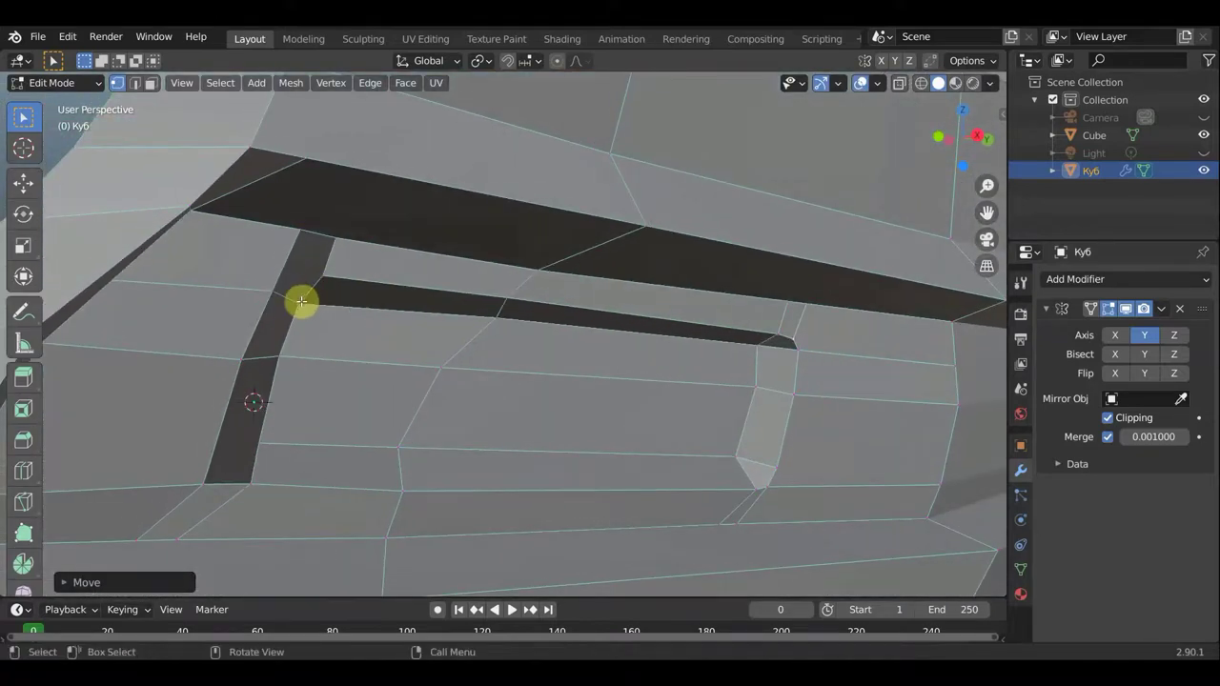
{"action": "mouse_move", "coordinate": [298, 303]}
{"action": "left_mouse_down"}
{"action": "mouse_move", "coordinate": [298, 245]}
{"action": "mouse_move", "coordinate": [301, 297]}
{"action": "left_mouse_up"}
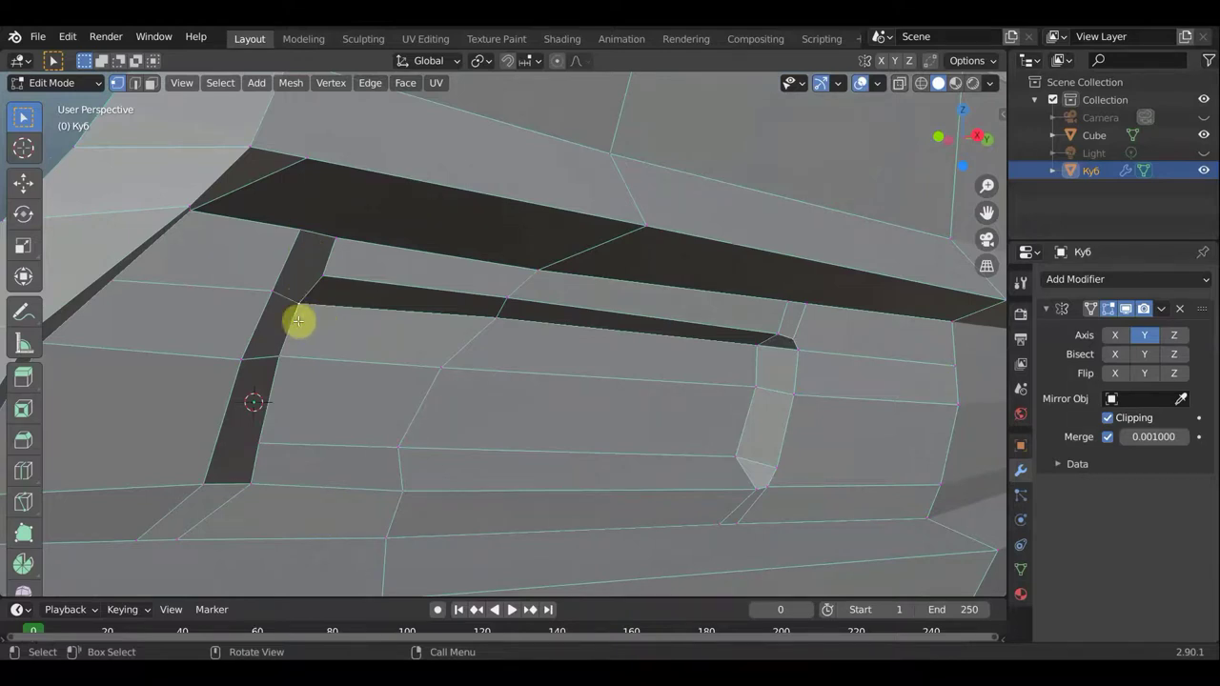
{"action": "middle_click_drag", "start_coordinate": [300, 322], "coordinate": [284, 321]}
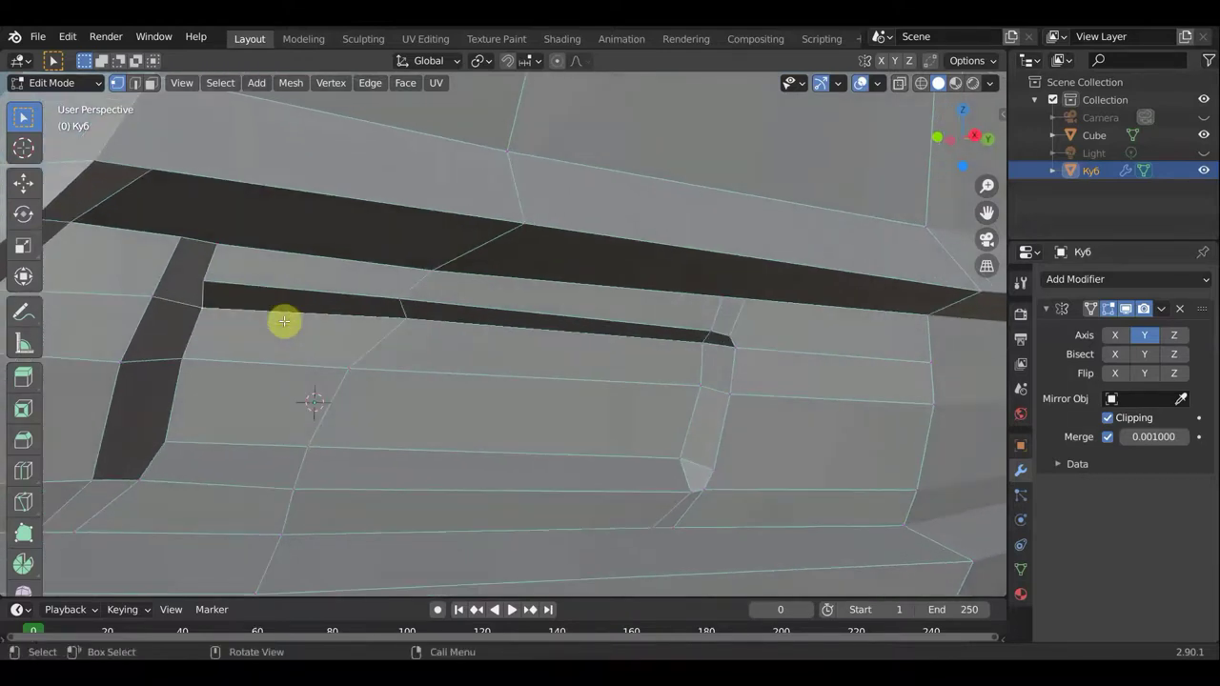
Knife a long horizontal cut along the lower side, end to end
{"action": "key", "text": "k"}
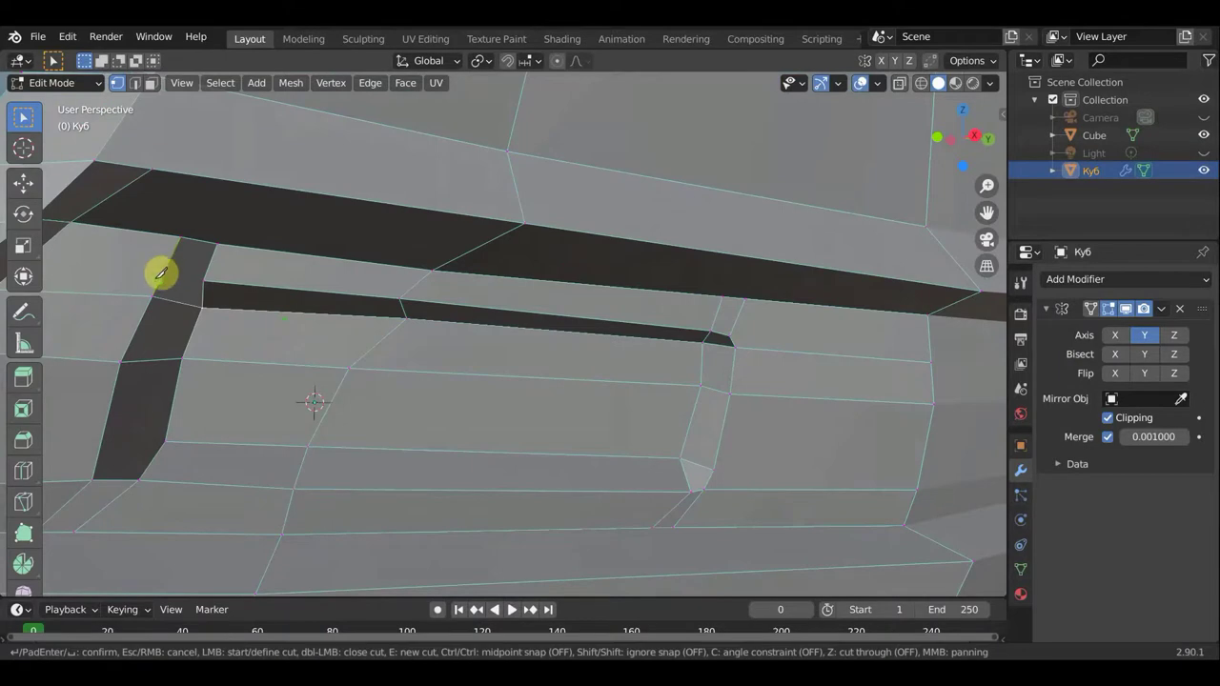
{"action": "left_click", "coordinate": [164, 274]}
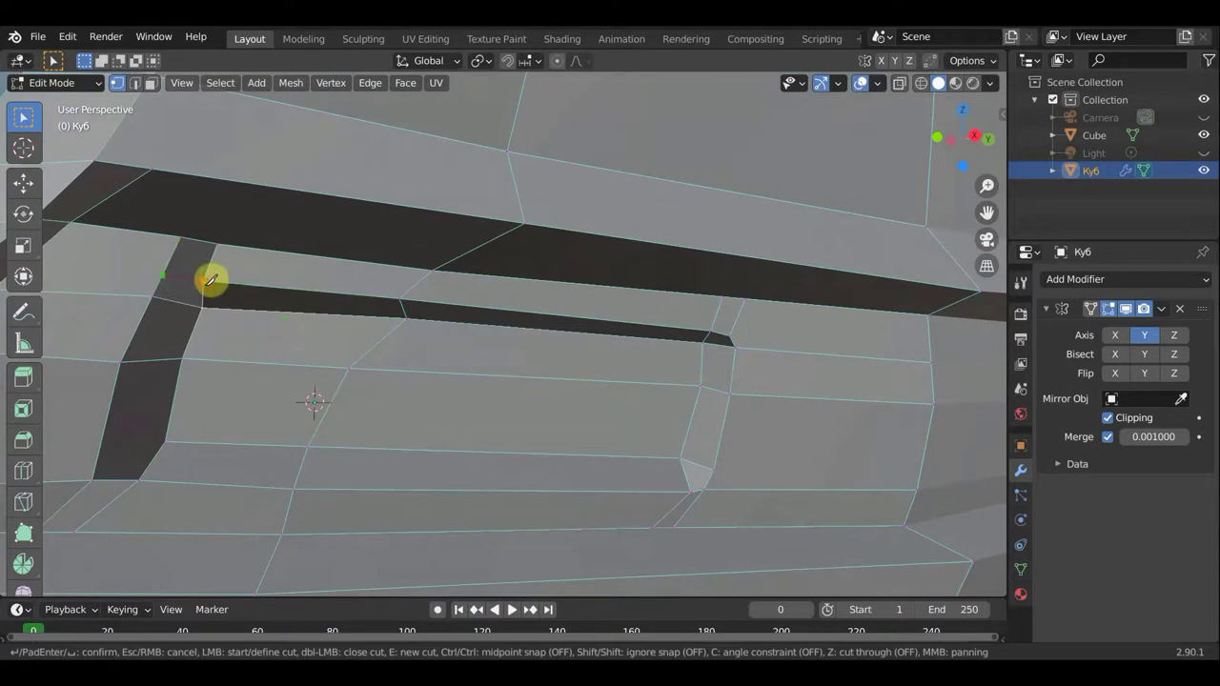
{"action": "key", "text": "Return"}
{"action": "scroll", "coordinate": [205, 286], "scroll_direction": "down", "scroll_amount": 3}
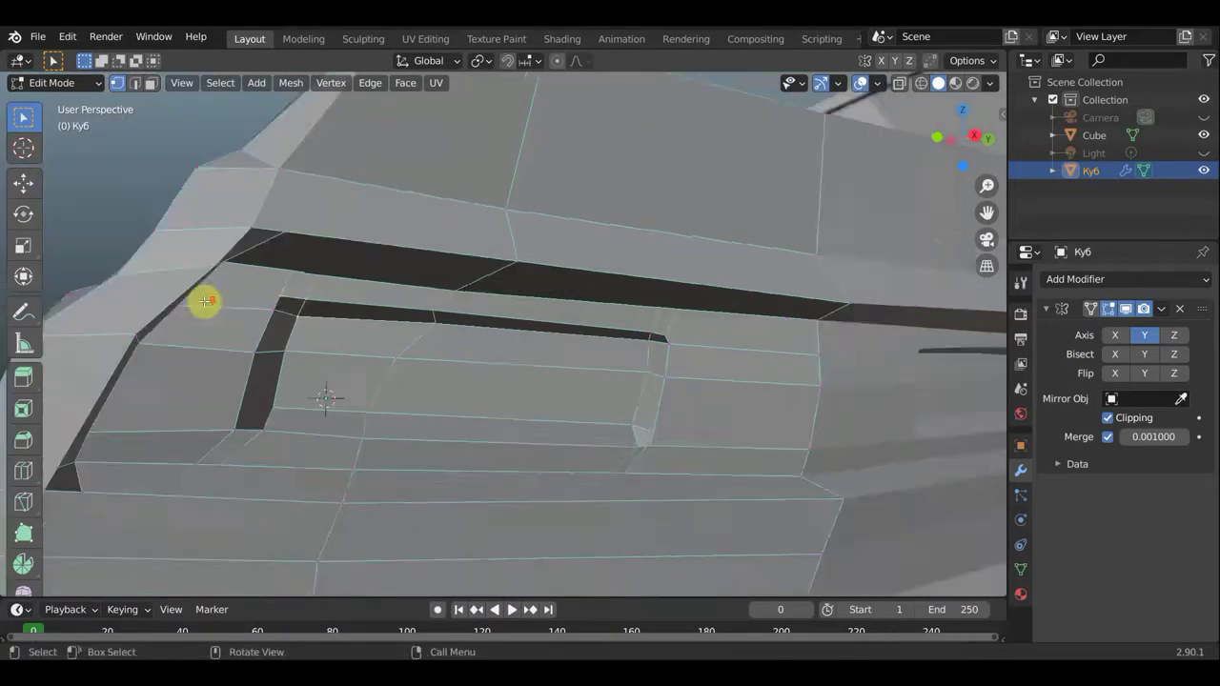
{"action": "scroll", "coordinate": [204, 300], "scroll_direction": "down", "scroll_amount": 2}
{"action": "mouse_move", "coordinate": [204, 299]}
{"action": "middle_mouse_down"}
{"action": "mouse_move", "coordinate": [436, 490]}
{"action": "mouse_move", "coordinate": [417, 487]}
{"action": "mouse_move", "coordinate": [431, 465]}
{"action": "middle_mouse_up"}
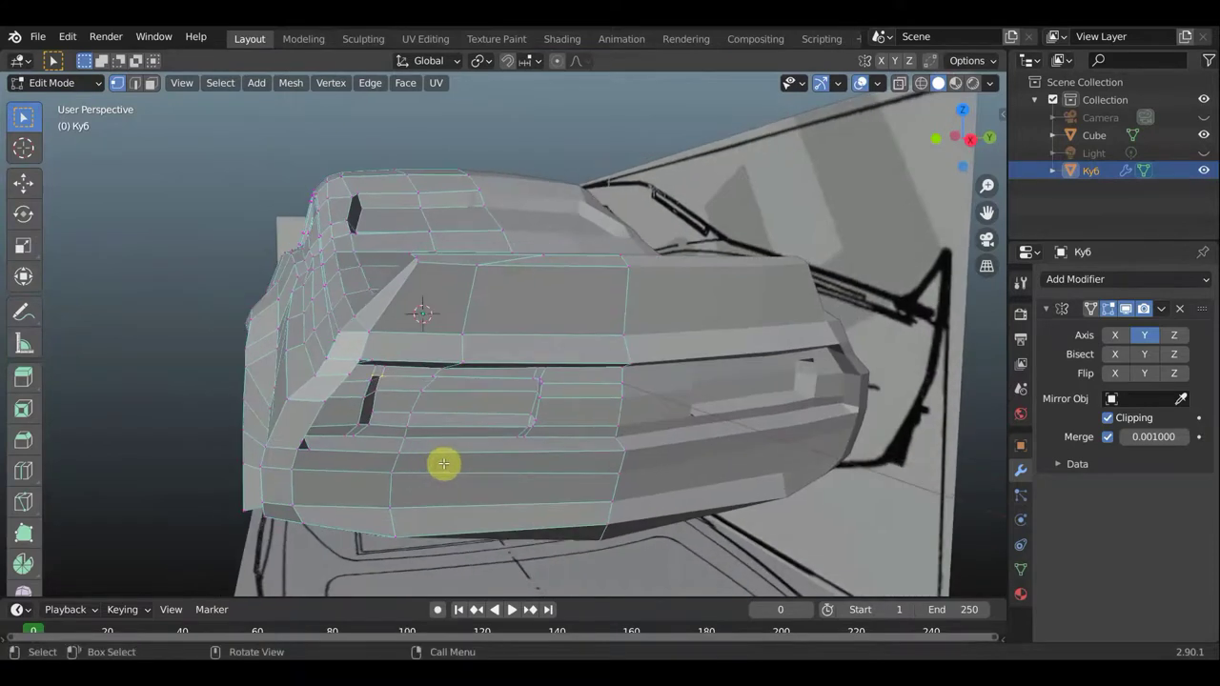
{"action": "key", "text": "k"}
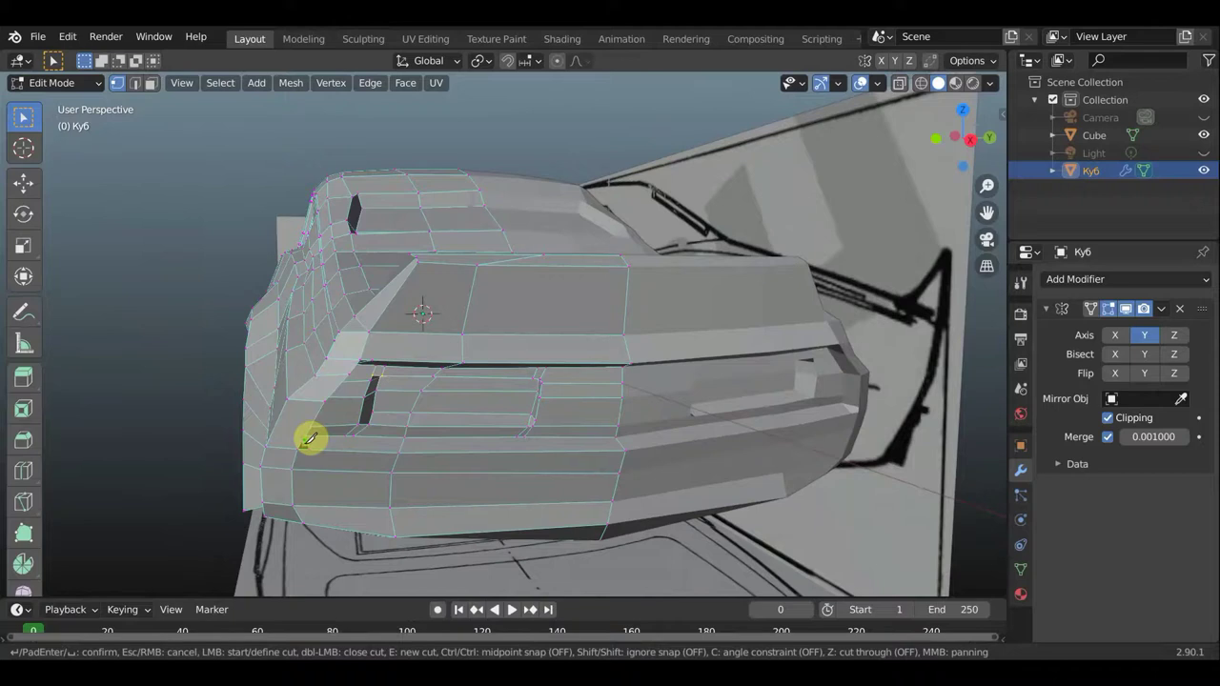
{"action": "left_click", "coordinate": [304, 443]}
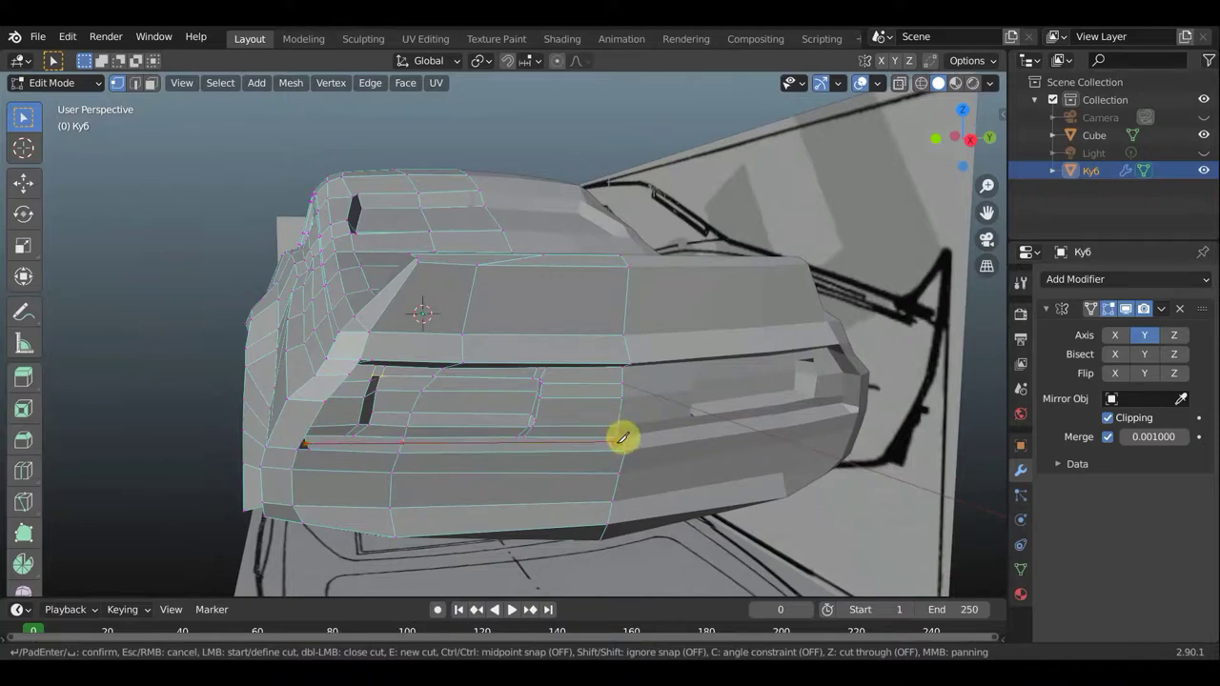
{"action": "left_click", "coordinate": [622, 438]}
{"action": "key", "text": "Return"}
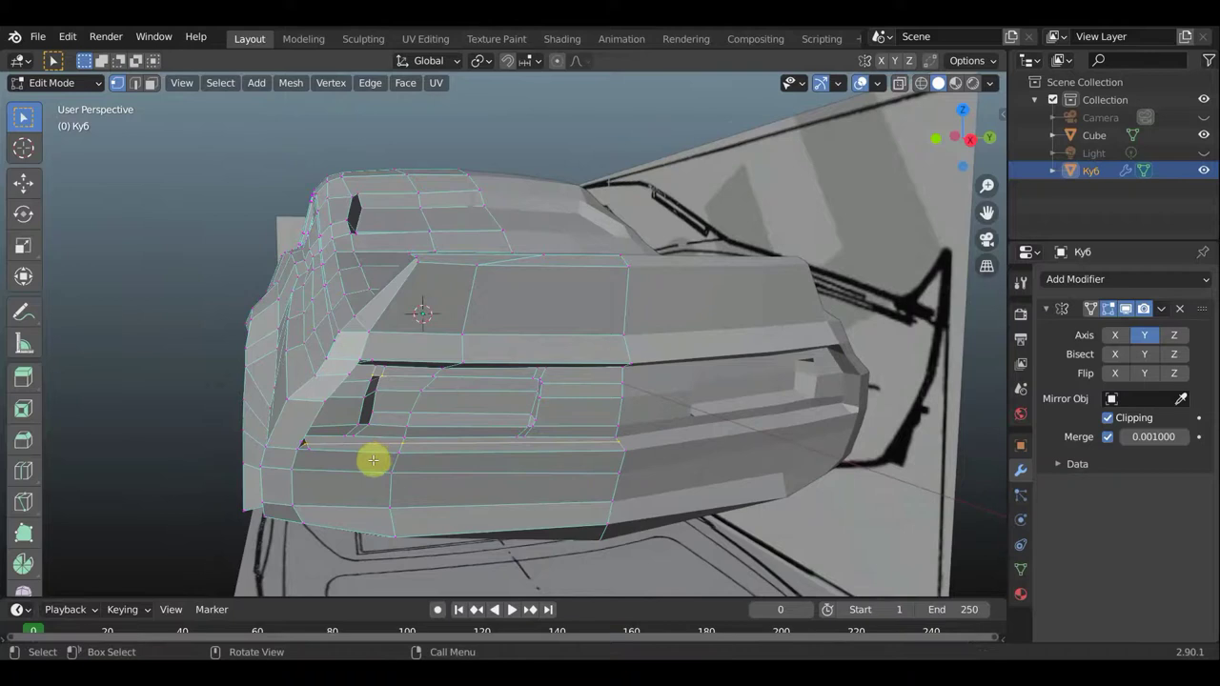
Inspect the new body line, toggling edge and then vertex select mode
{"action": "middle_click_drag", "start_coordinate": [374, 463], "coordinate": [406, 475]}
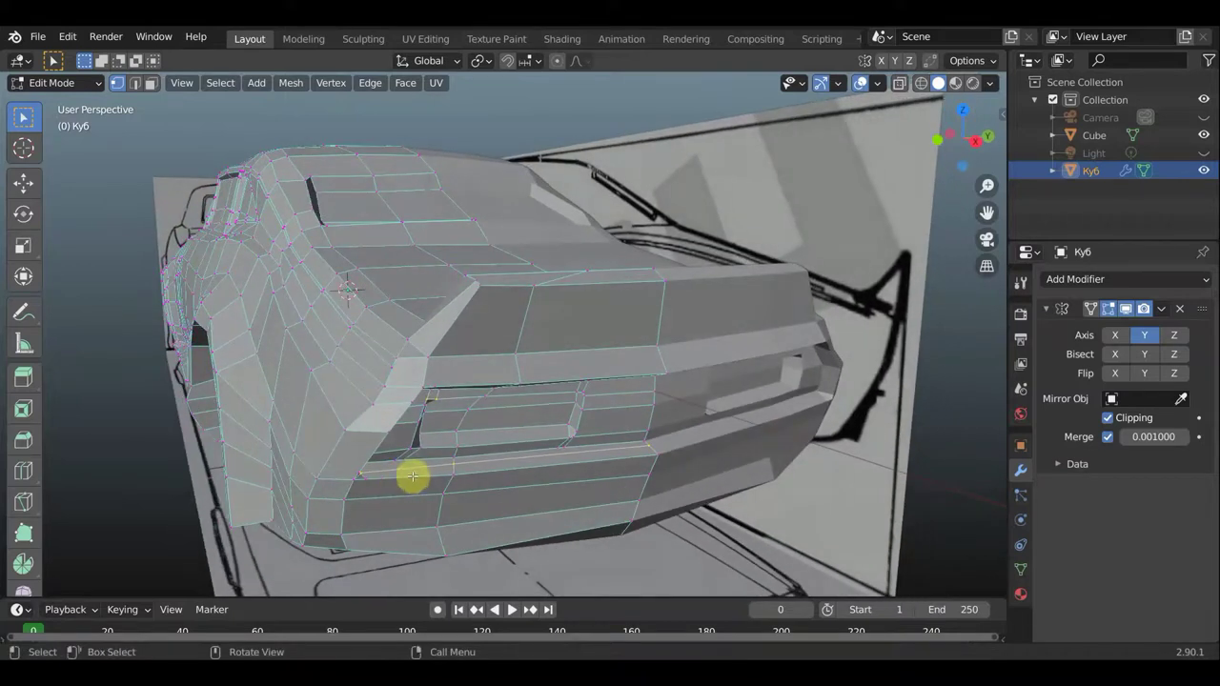
{"action": "left_click", "coordinate": [134, 83]}
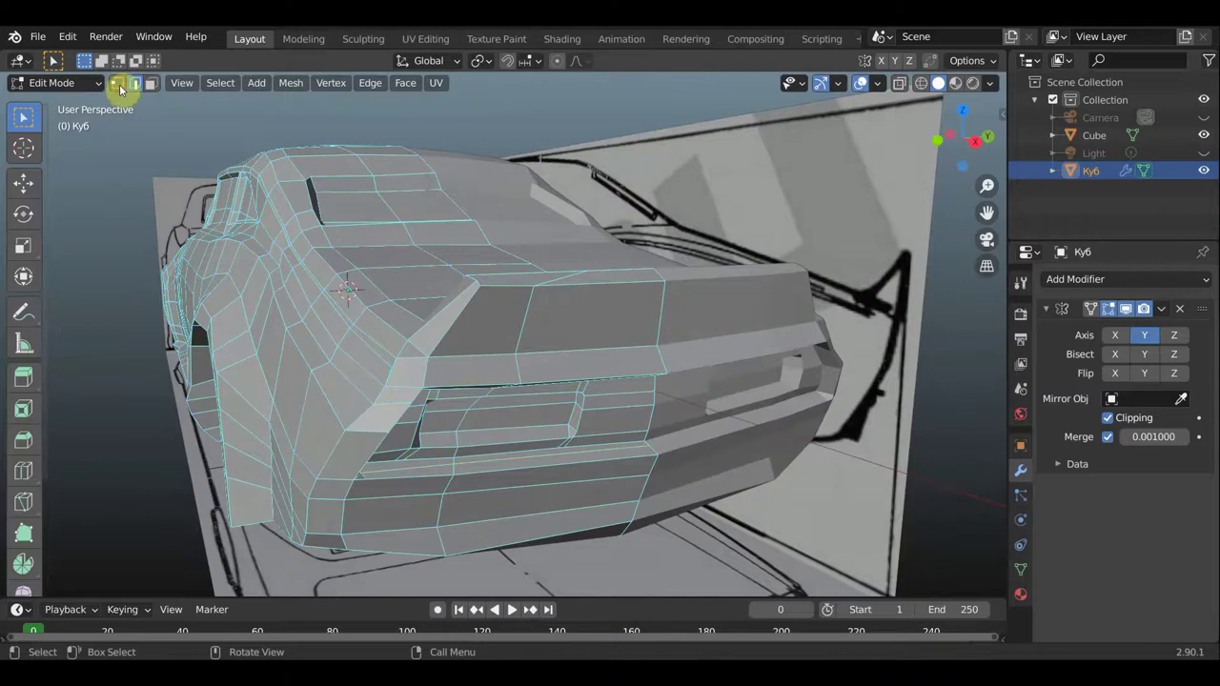
{"action": "left_click", "coordinate": [119, 83]}
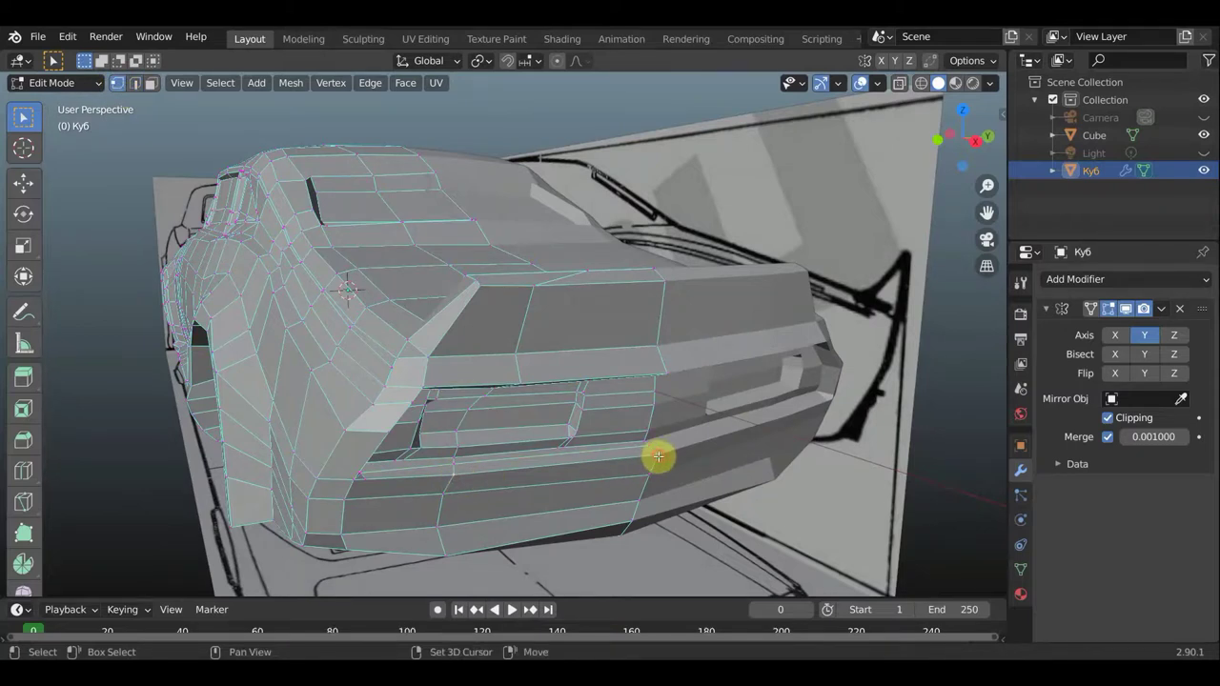
{"action": "middle_click_drag", "start_coordinate": [668, 505], "coordinate": [749, 512]}
{"action": "scroll", "coordinate": [749, 515], "scroll_direction": "up", "scroll_amount": 3}
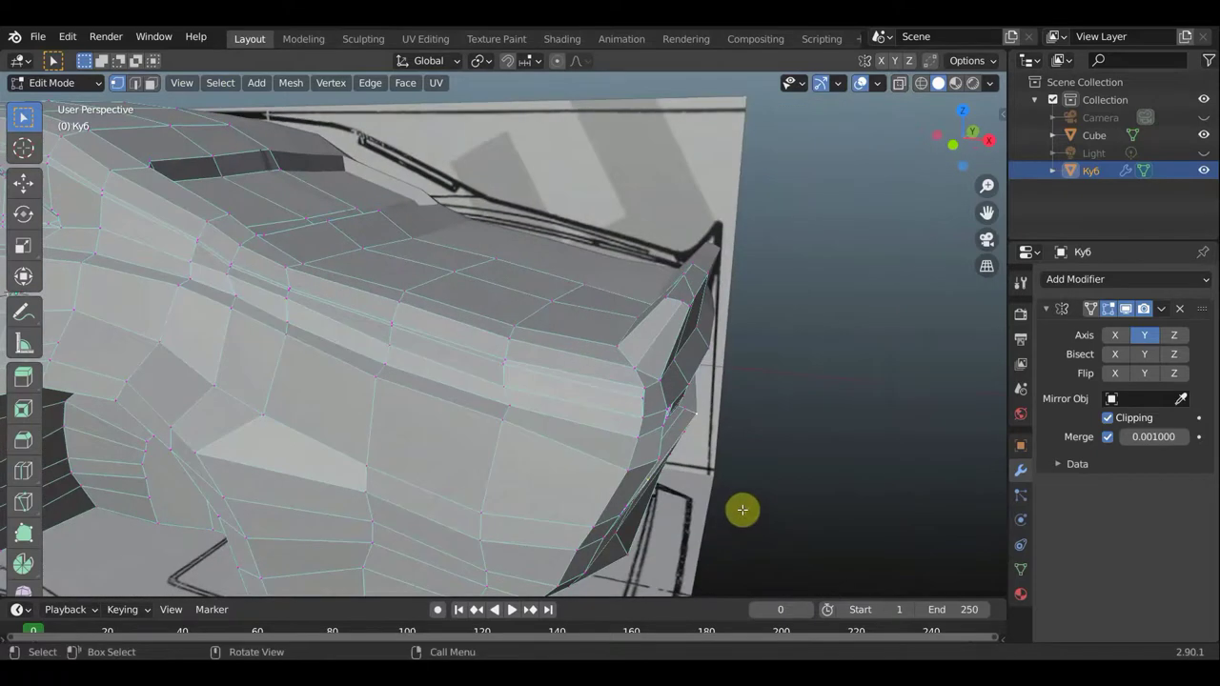
Move the selected body-line vertices and refine the vertex at the front corner
{"action": "key", "text": "g"}
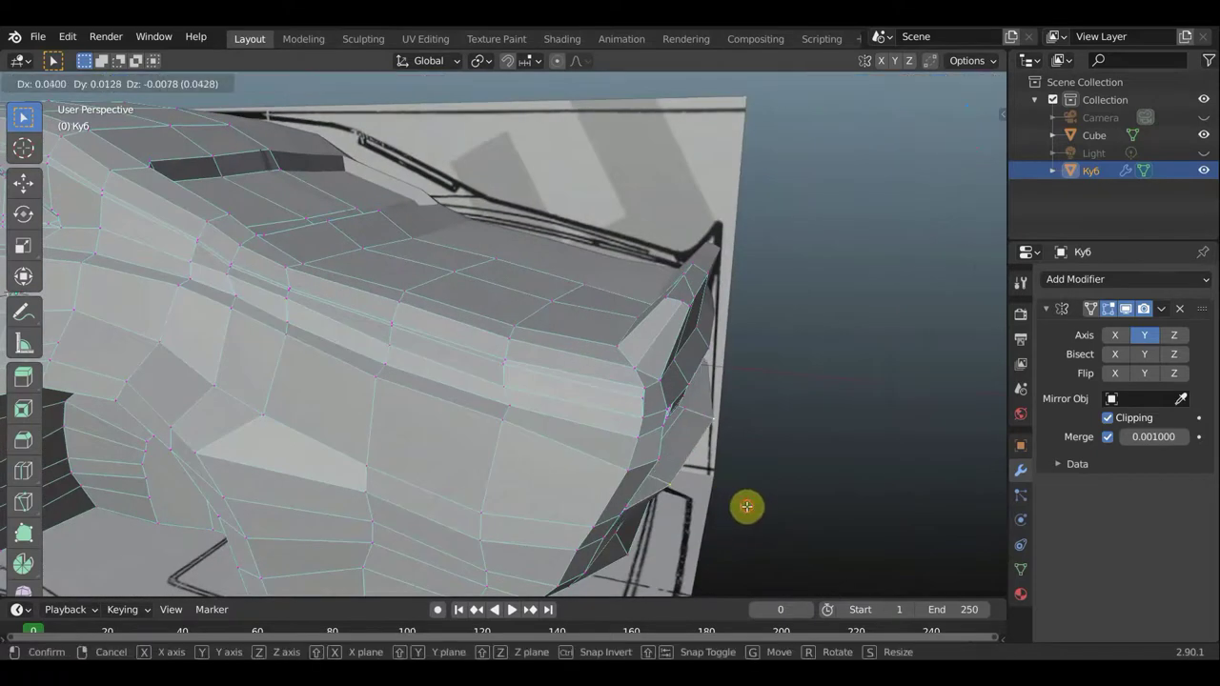
{"action": "left_click", "coordinate": [746, 506]}
{"action": "mouse_move", "coordinate": [667, 512]}
{"action": "middle_mouse_down"}
{"action": "mouse_move", "coordinate": [517, 524]}
{"action": "mouse_move", "coordinate": [270, 487]}
{"action": "middle_mouse_up"}
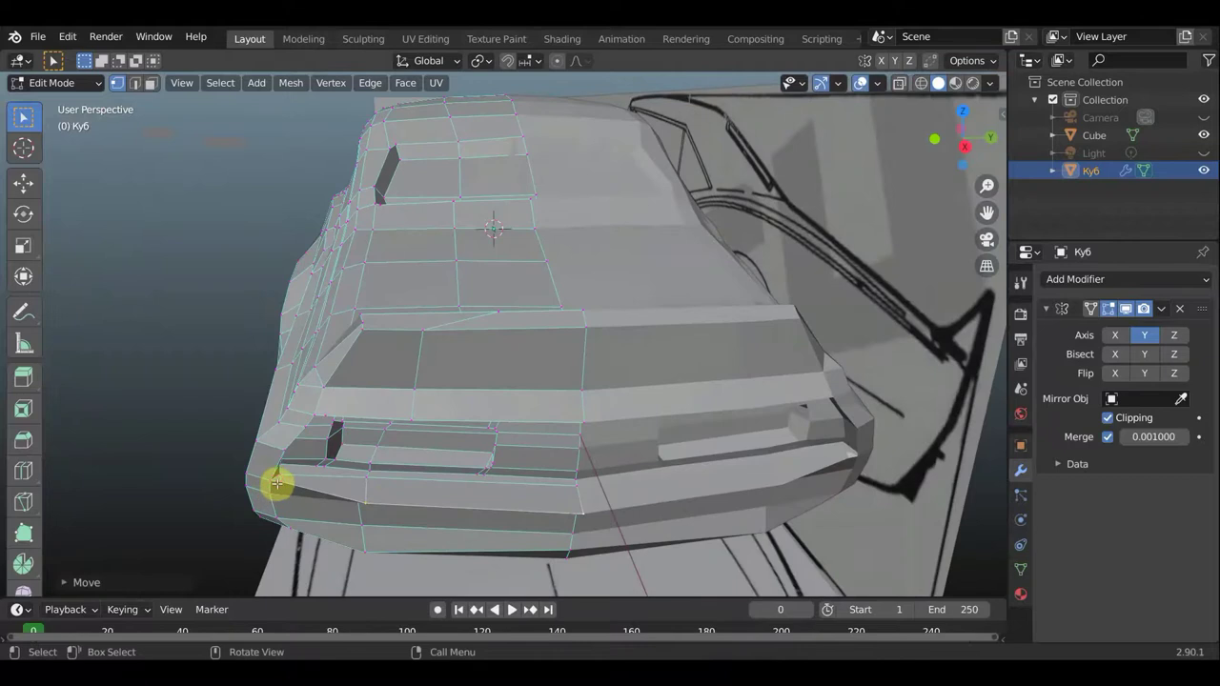
{"action": "key", "text": "g"}
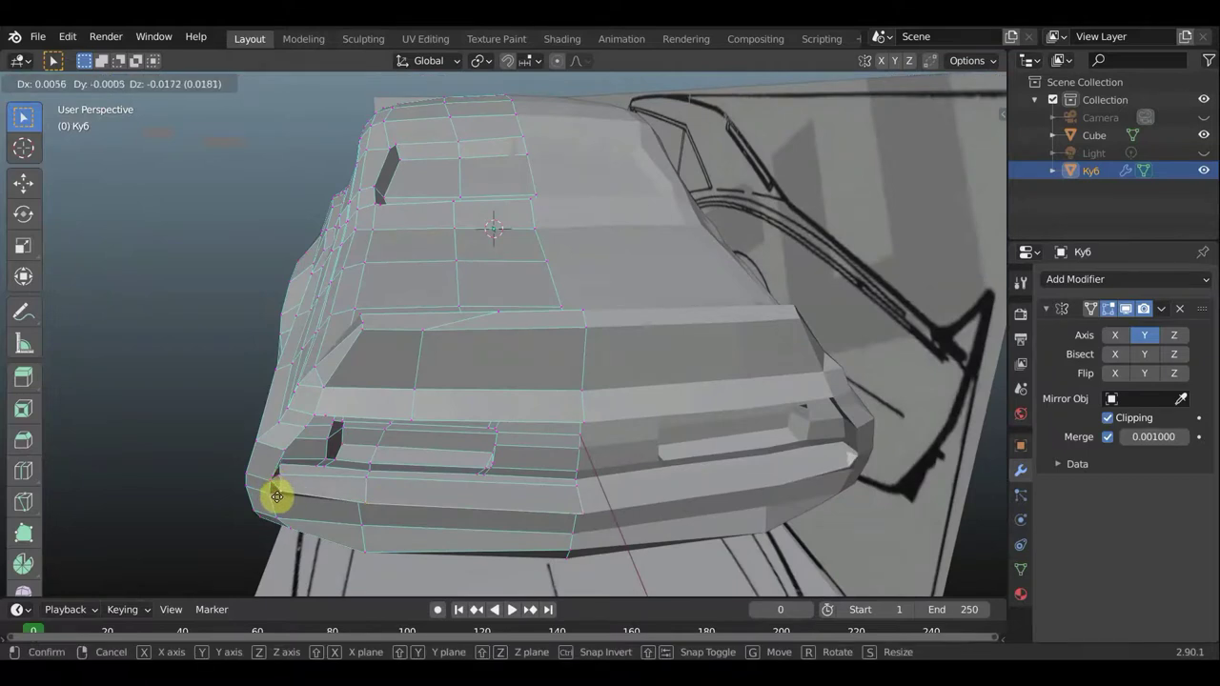
{"action": "left_click", "coordinate": [274, 496]}
{"action": "key", "text": "g"}
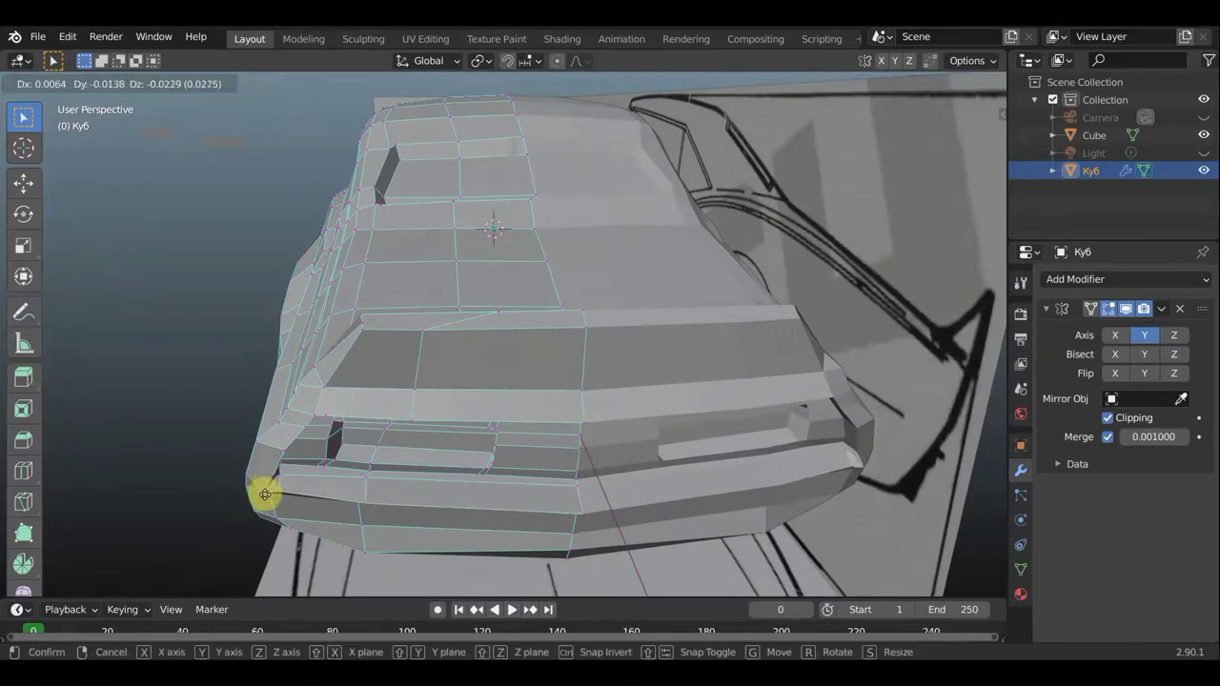
{"action": "left_click", "coordinate": [270, 486]}
{"action": "key", "text": "g"}
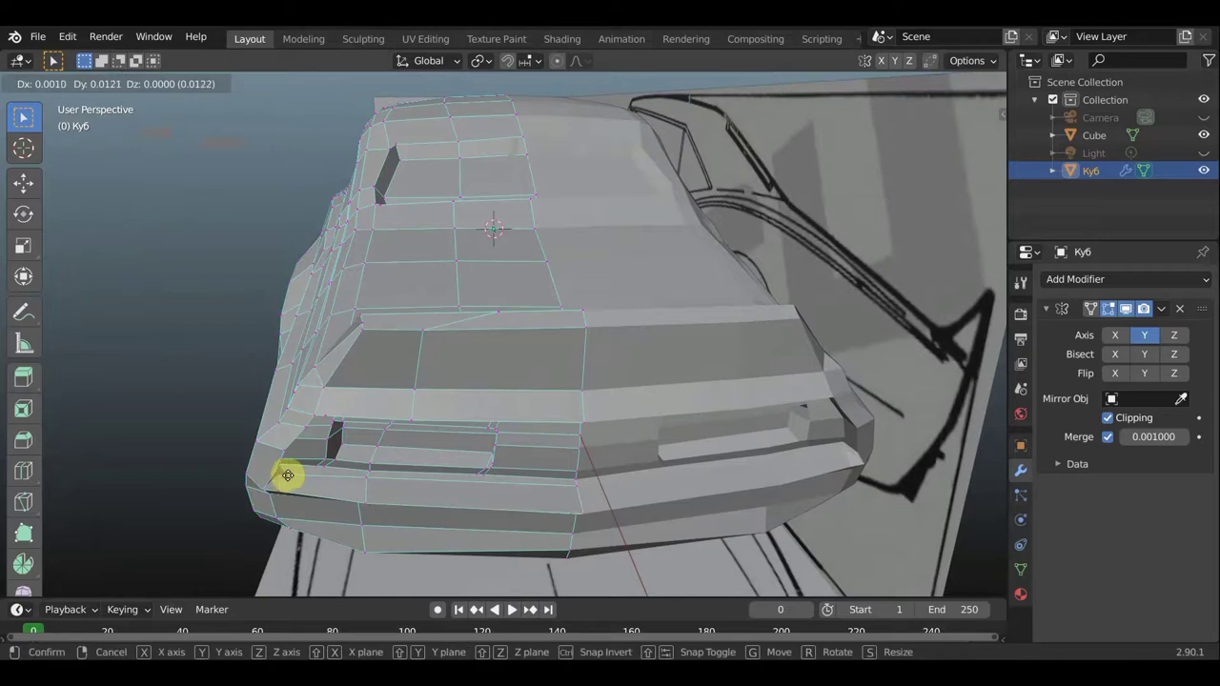
{"action": "left_click", "coordinate": [284, 476]}
Reposition the body-line vertex on the rear fender
{"action": "scroll", "coordinate": [284, 477], "scroll_direction": "up", "scroll_amount": 2}
{"action": "scroll", "coordinate": [284, 477], "scroll_direction": "up", "scroll_amount": 3}
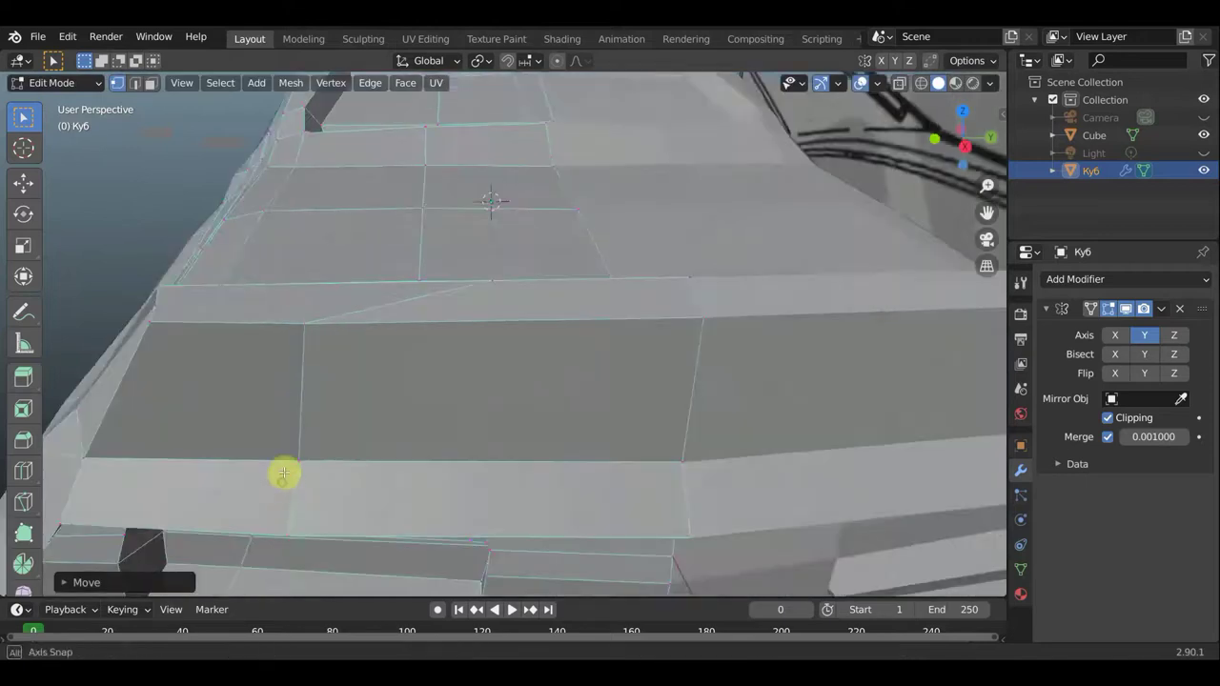
{"action": "scroll", "coordinate": [284, 476], "scroll_direction": "down", "scroll_amount": 2}
{"action": "scroll", "coordinate": [283, 469], "scroll_direction": "down", "scroll_amount": 3}
{"action": "scroll", "coordinate": [284, 469], "scroll_direction": "up", "scroll_amount": 2}
{"action": "scroll", "coordinate": [281, 460], "scroll_direction": "down", "scroll_amount": 2}
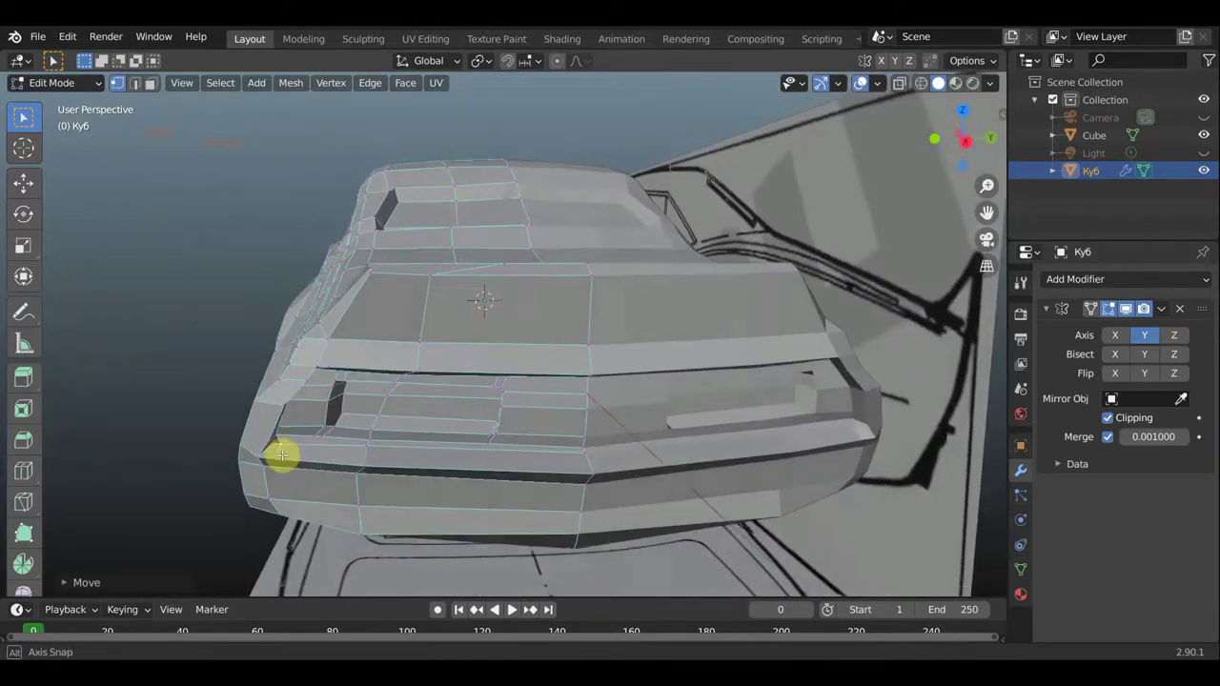
{"action": "middle_click_drag", "start_coordinate": [300, 463], "coordinate": [428, 499]}
{"action": "scroll", "coordinate": [428, 499], "scroll_direction": "up", "scroll_amount": 2}
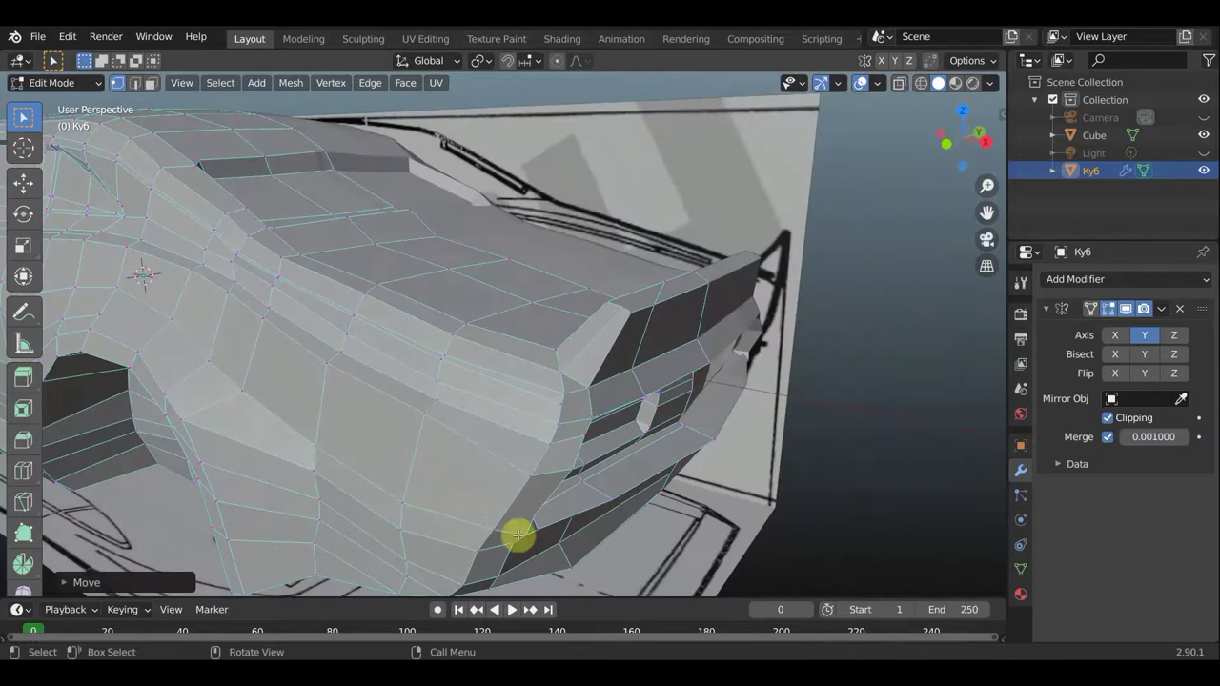
{"action": "scroll", "coordinate": [525, 537], "scroll_direction": "up", "scroll_amount": 1}
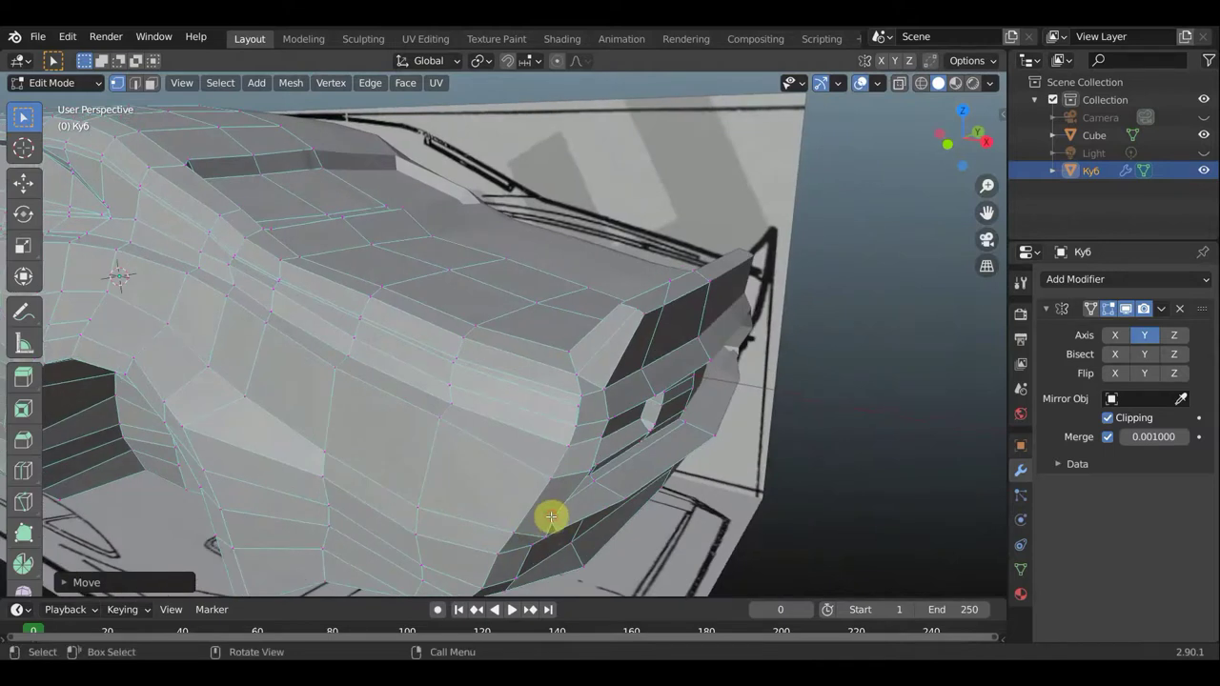
{"action": "key", "text": "g"}
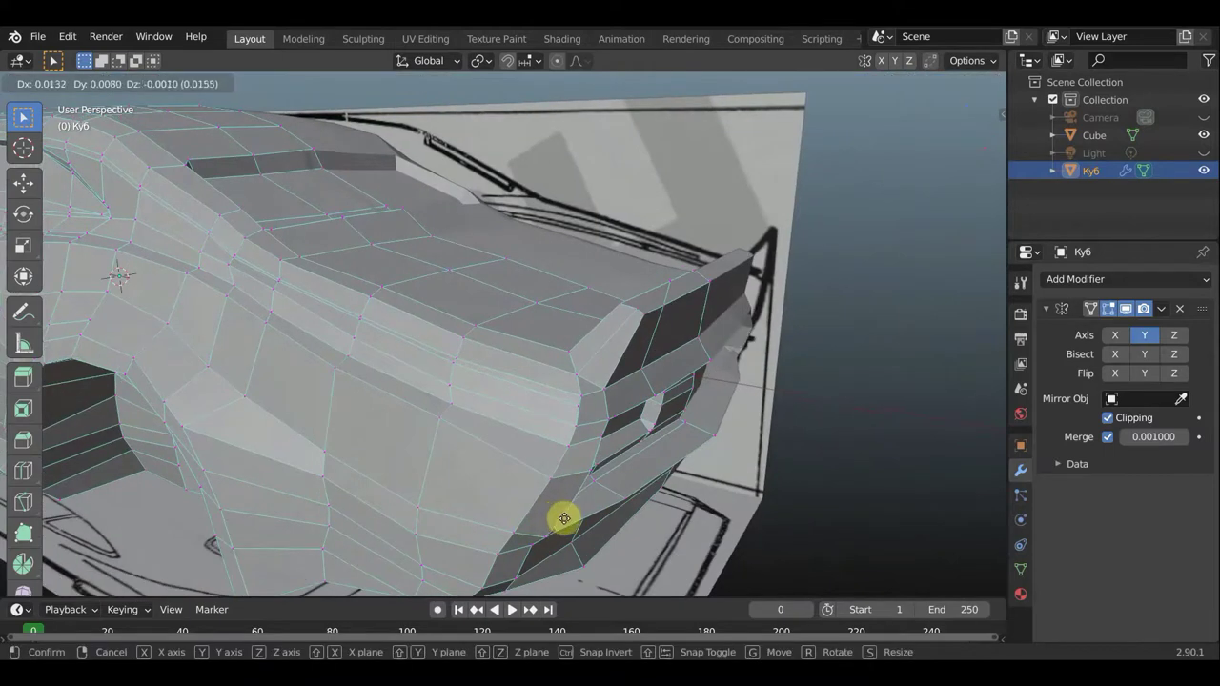
{"action": "left_click", "coordinate": [564, 518]}
{"action": "mouse_move", "coordinate": [546, 539]}
{"action": "middle_mouse_down"}
{"action": "mouse_move", "coordinate": [531, 536]}
{"action": "mouse_move", "coordinate": [537, 517]}
{"action": "mouse_move", "coordinate": [562, 496]}
{"action": "mouse_move", "coordinate": [482, 496]}
{"action": "middle_mouse_up"}
Lower the scoop recess corner vertex where it meets the body line
{"action": "scroll", "coordinate": [504, 456], "scroll_direction": "up", "scroll_amount": 3}
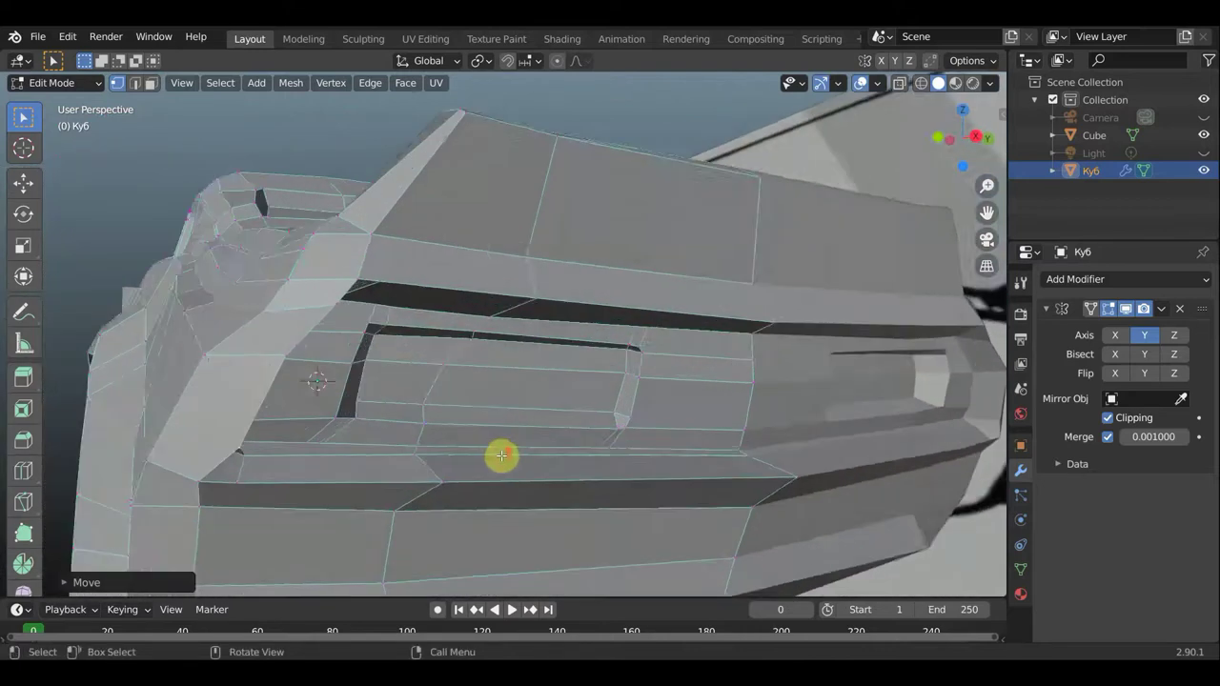
{"action": "mouse_move", "coordinate": [498, 455]}
{"action": "middle_mouse_down"}
{"action": "mouse_move", "coordinate": [520, 457]}
{"action": "mouse_move", "coordinate": [471, 454]}
{"action": "middle_mouse_up"}
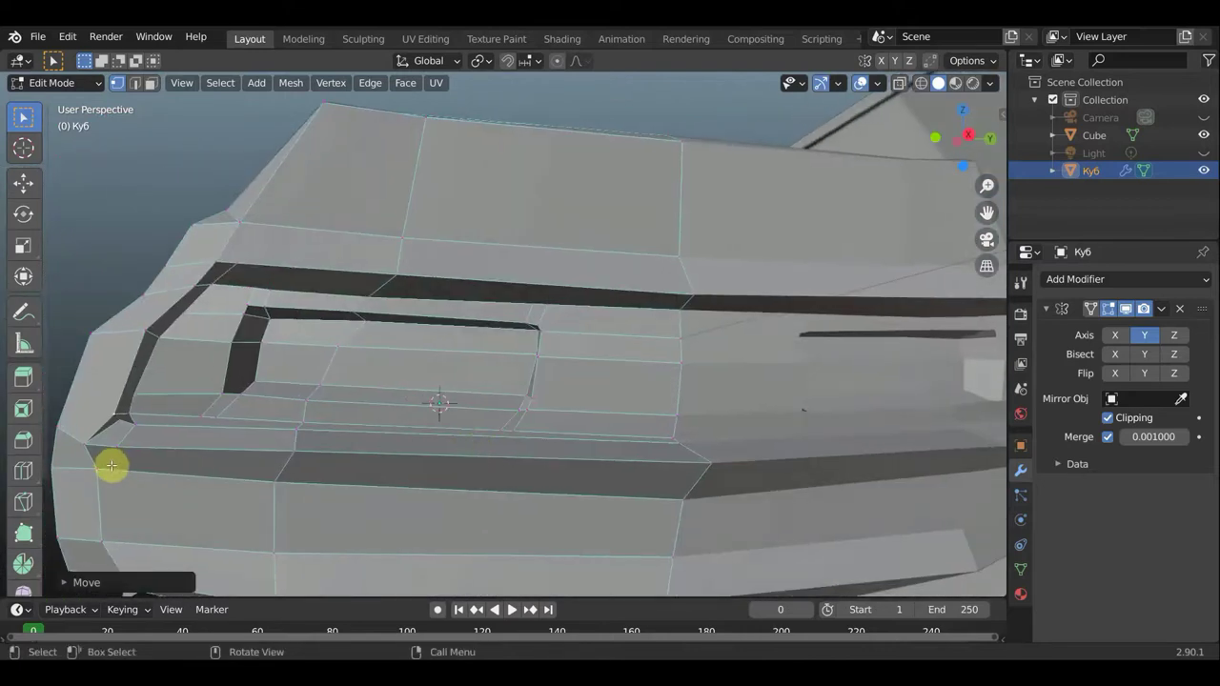
{"action": "scroll", "coordinate": [120, 449], "scroll_direction": "down", "scroll_amount": 3}
{"action": "mouse_move", "coordinate": [120, 449]}
{"action": "middle_mouse_down"}
{"action": "mouse_move", "coordinate": [101, 482]}
{"action": "mouse_move", "coordinate": [151, 480]}
{"action": "mouse_move", "coordinate": [452, 369]}
{"action": "mouse_move", "coordinate": [356, 406]}
{"action": "mouse_move", "coordinate": [239, 422]}
{"action": "mouse_move", "coordinate": [259, 413]}
{"action": "middle_mouse_up"}
{"action": "scroll", "coordinate": [167, 486], "scroll_direction": "up", "scroll_amount": 4}
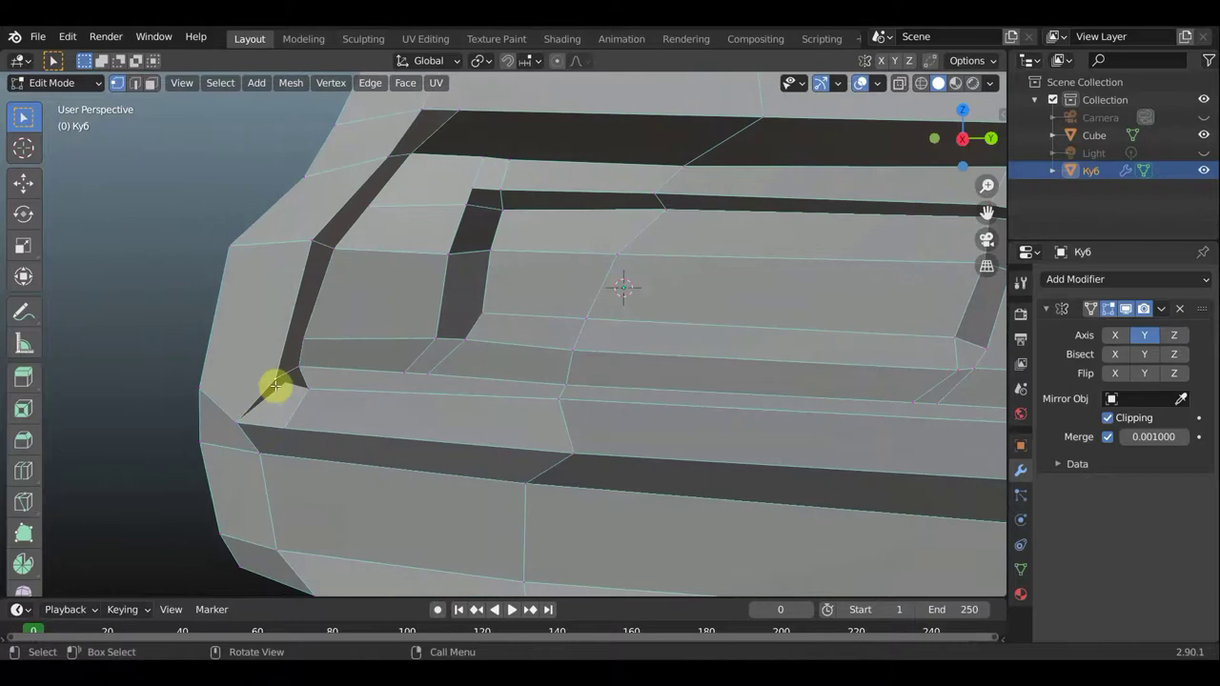
{"action": "key", "text": "g"}
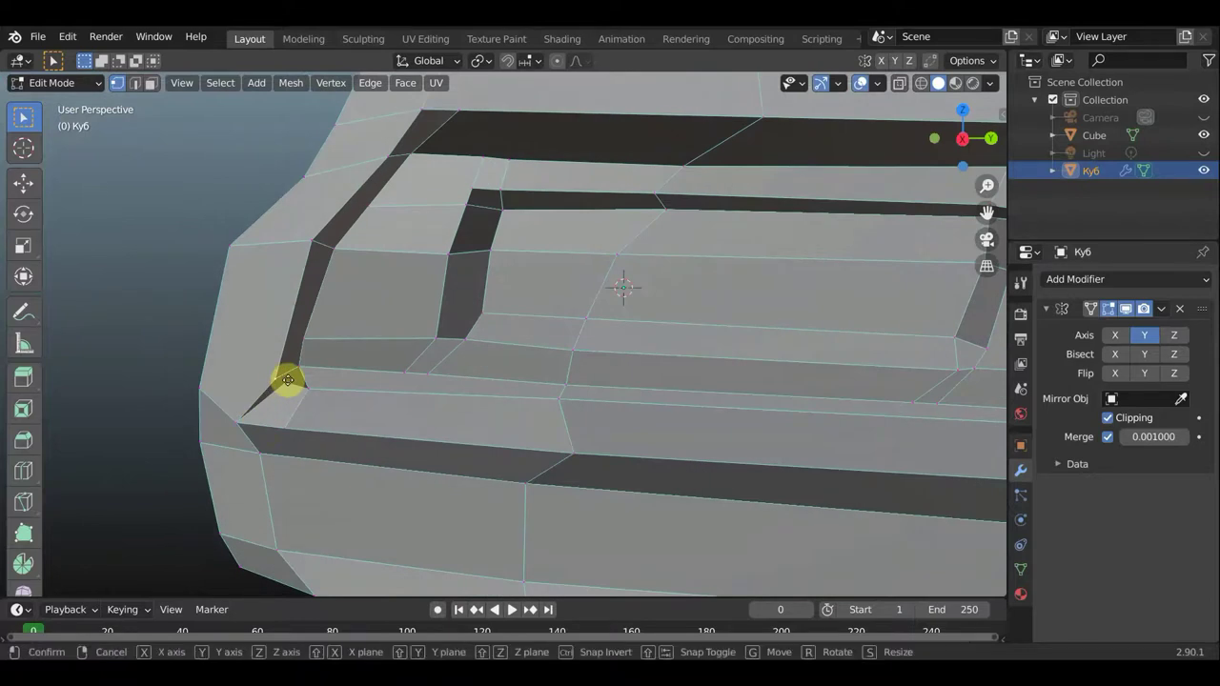
{"action": "left_click", "coordinate": [287, 377]}
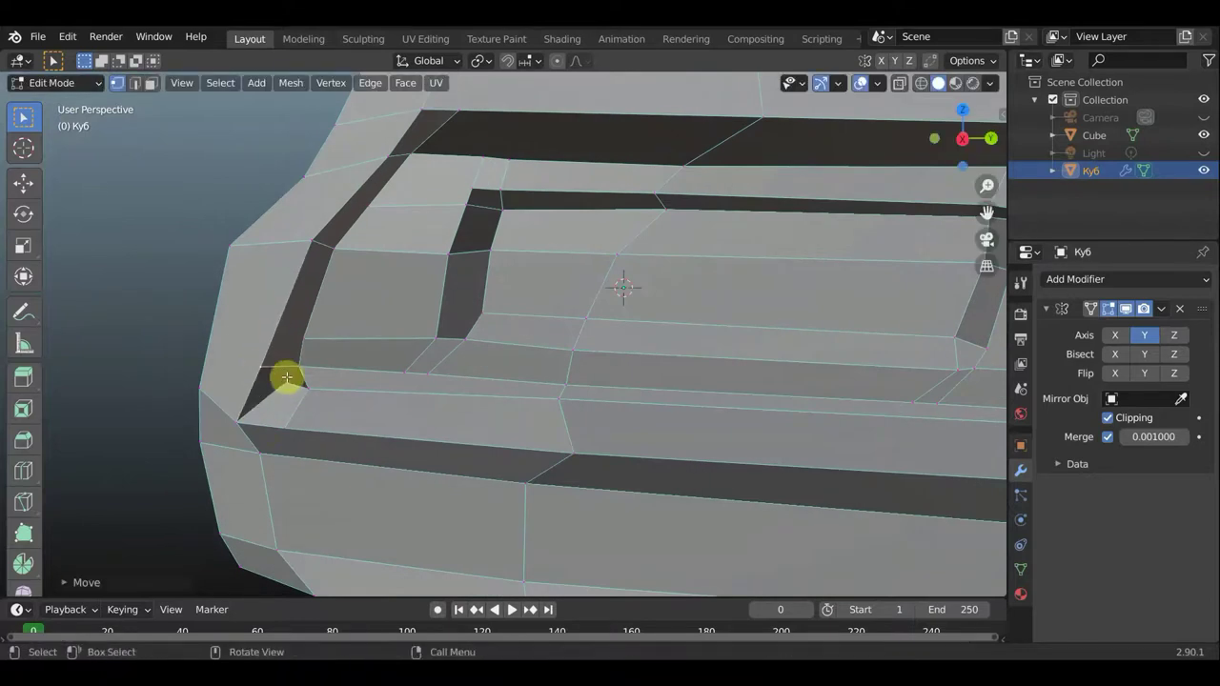
{"action": "key", "text": "g"}
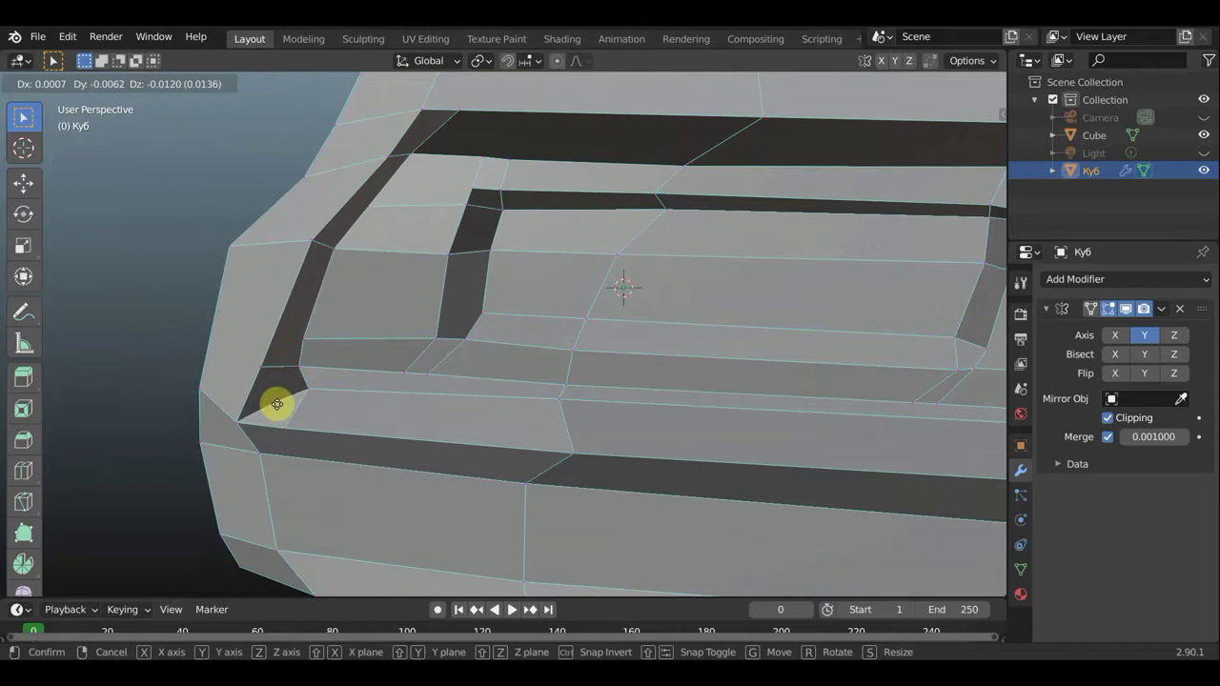
{"action": "left_click", "coordinate": [283, 399]}
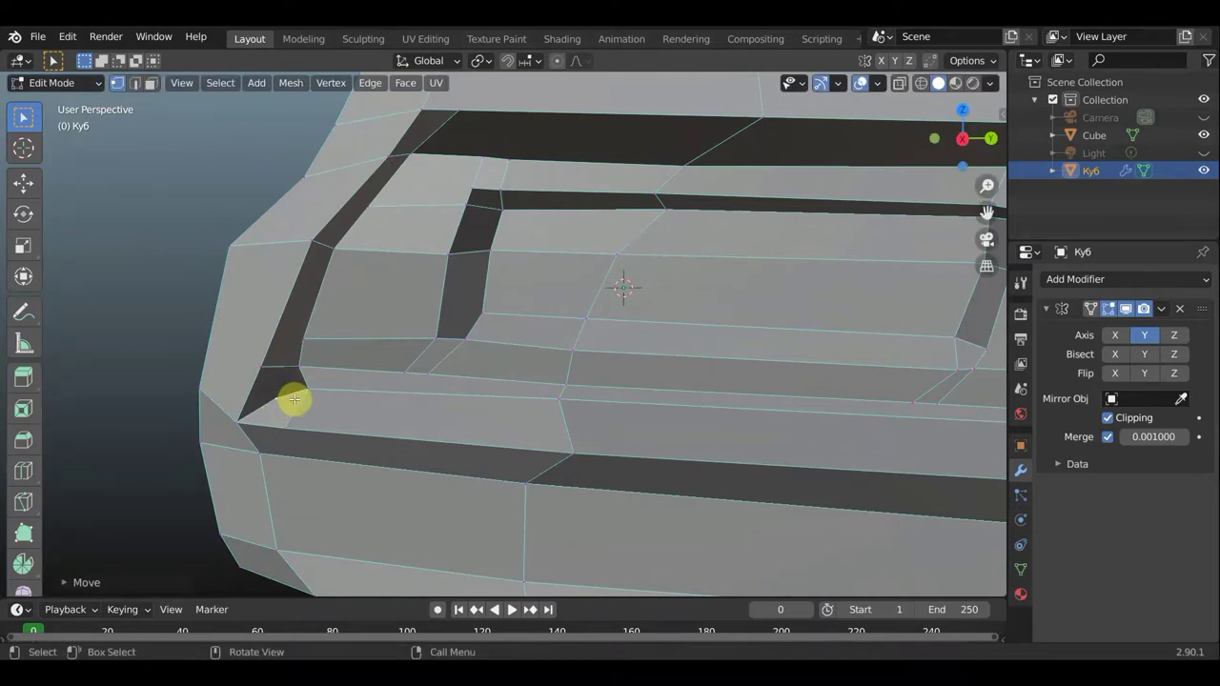
Delete the stray corner vertex with X > Vertices
{"action": "key", "text": "x"}
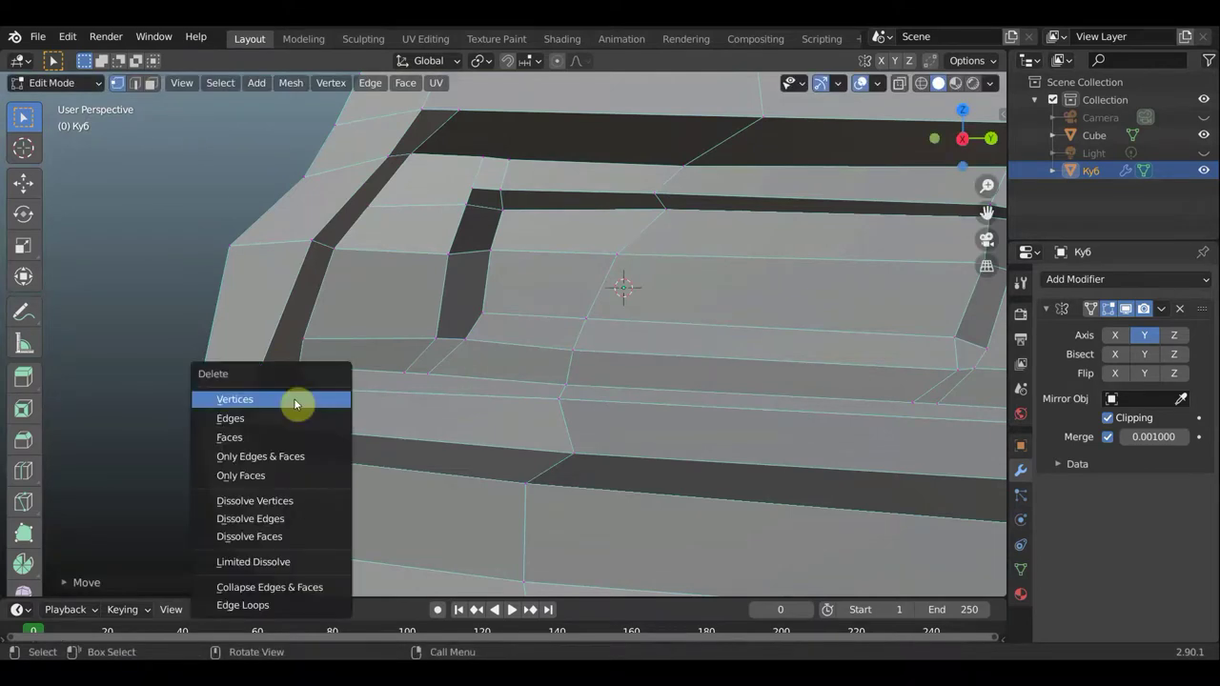
{"action": "left_click", "coordinate": [294, 402]}
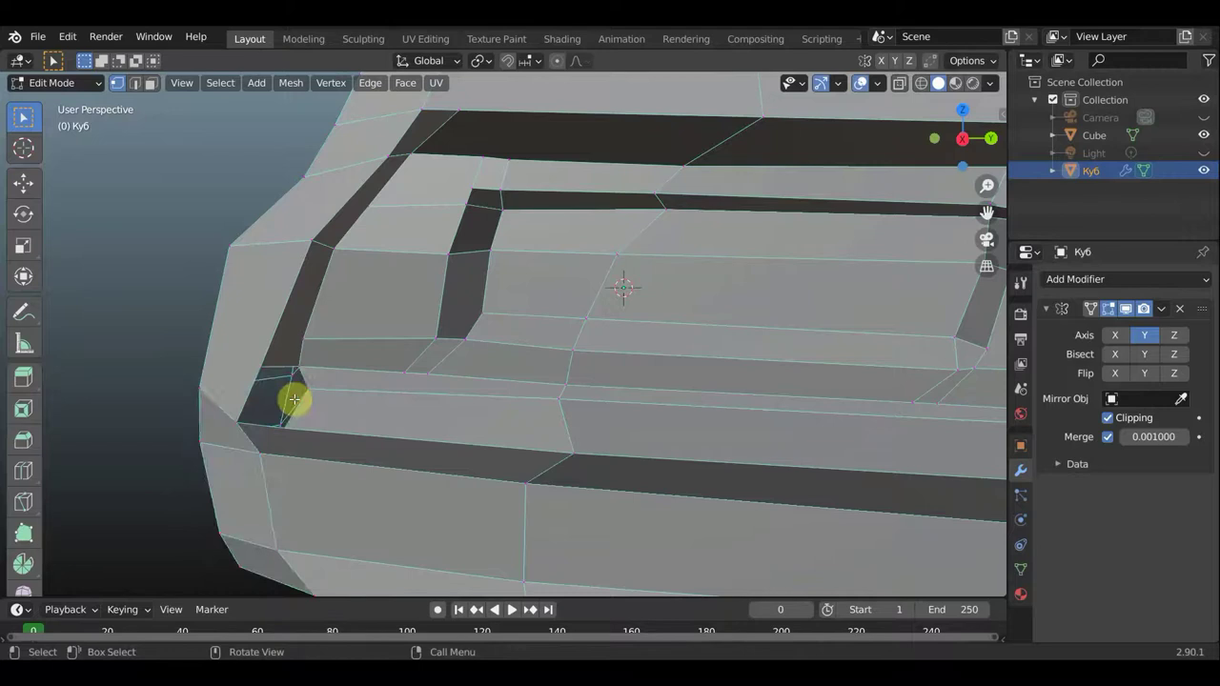
{"action": "middle_click_drag", "start_coordinate": [306, 402], "coordinate": [321, 403]}
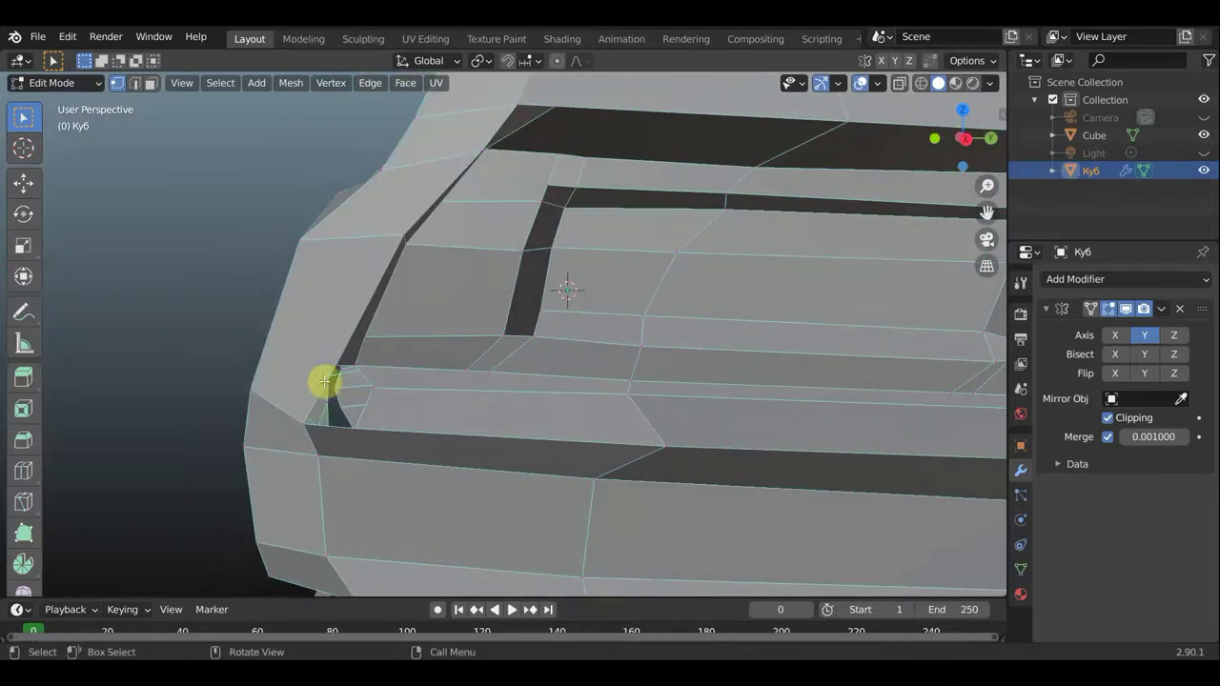
Knife a new edge across the recess corner to close the opening
{"action": "key", "text": "k"}
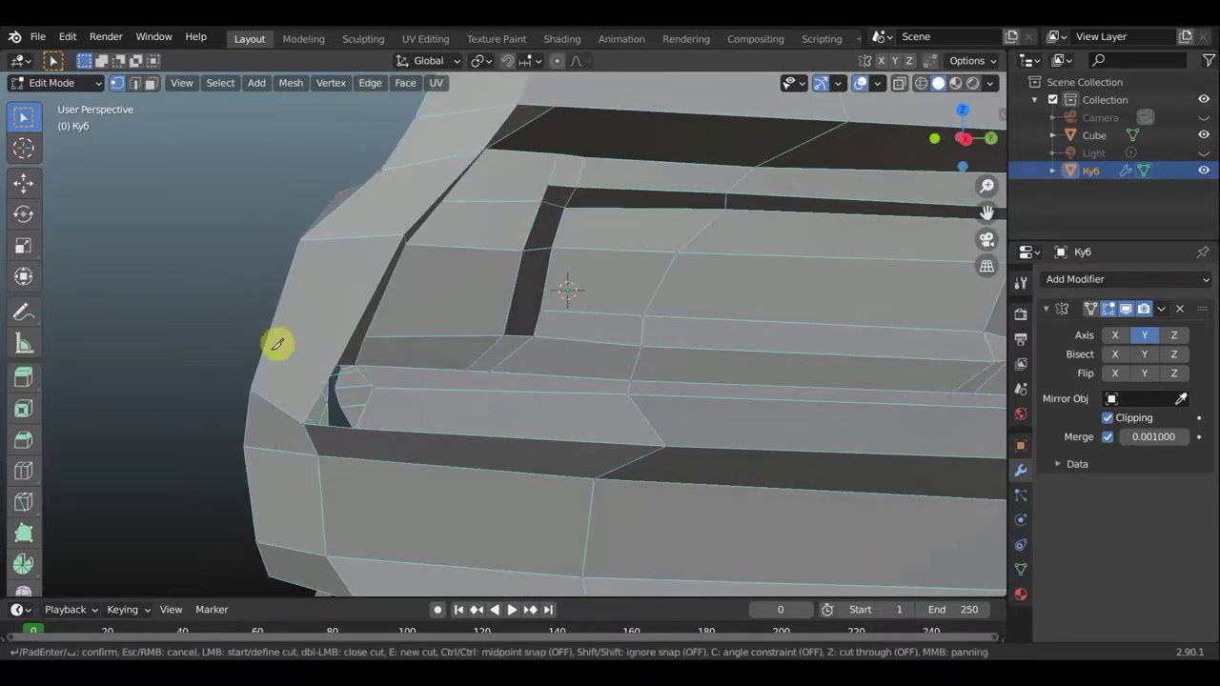
{"action": "left_click", "coordinate": [270, 340]}
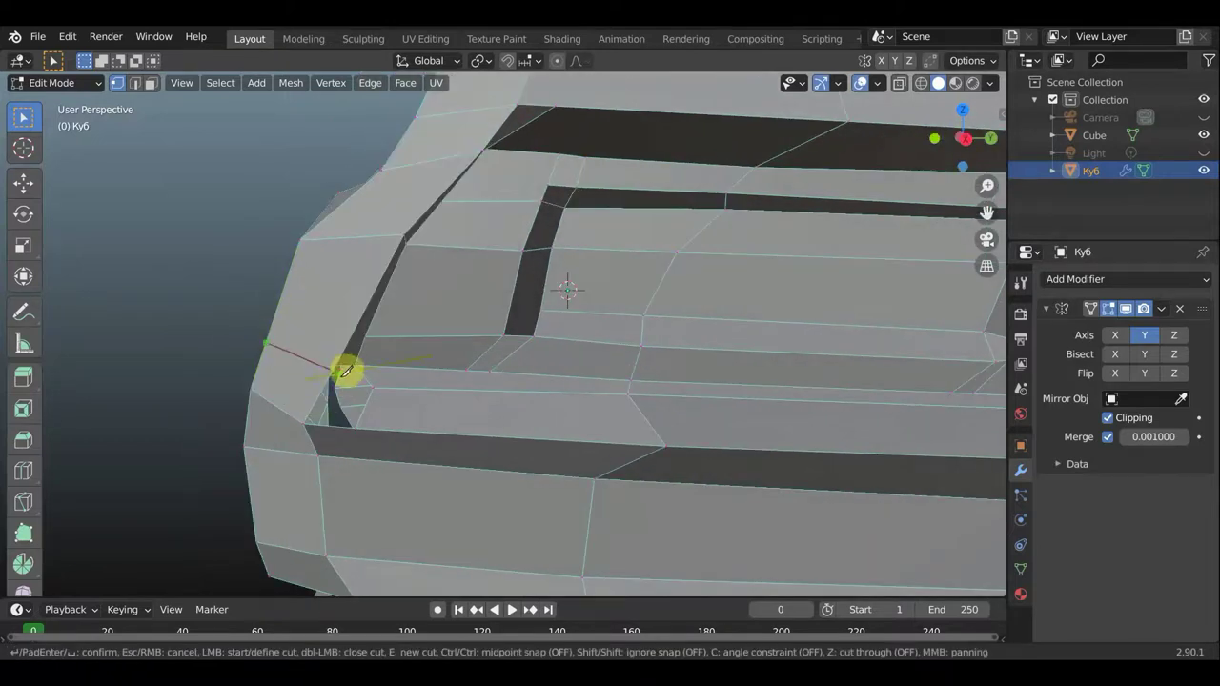
{"action": "left_click", "coordinate": [334, 364]}
{"action": "key", "text": "Return"}
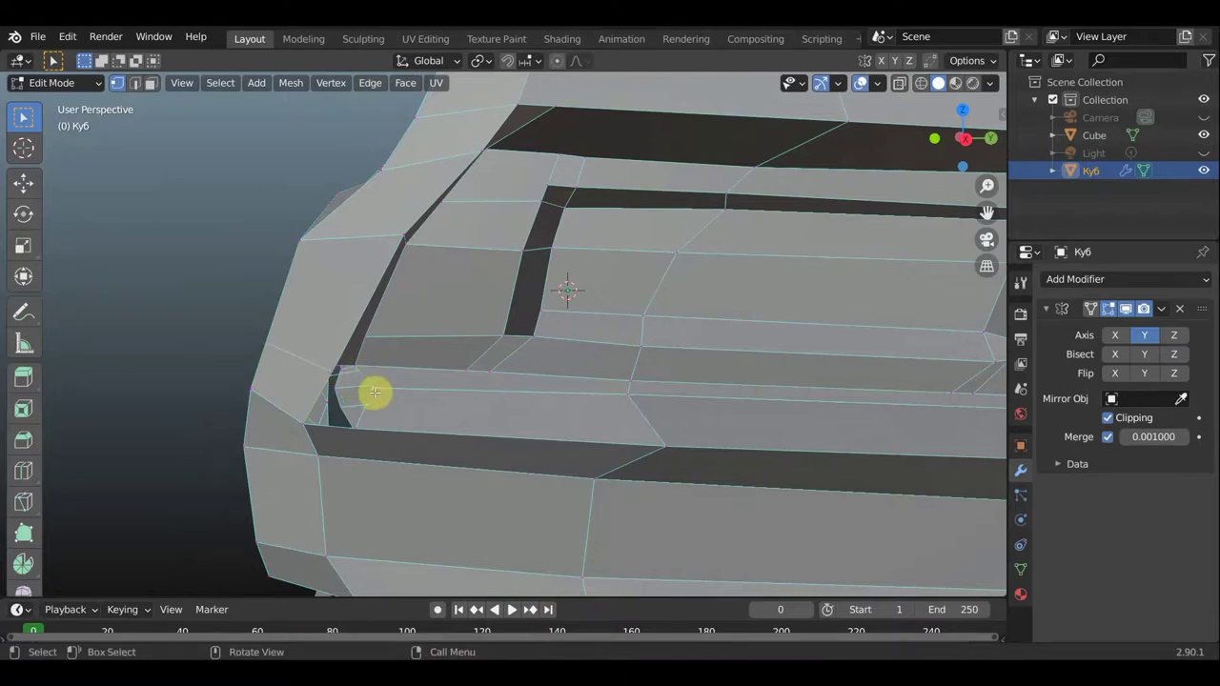
Reposition the three corner vertices of the side recess
{"action": "key", "text": "g"}
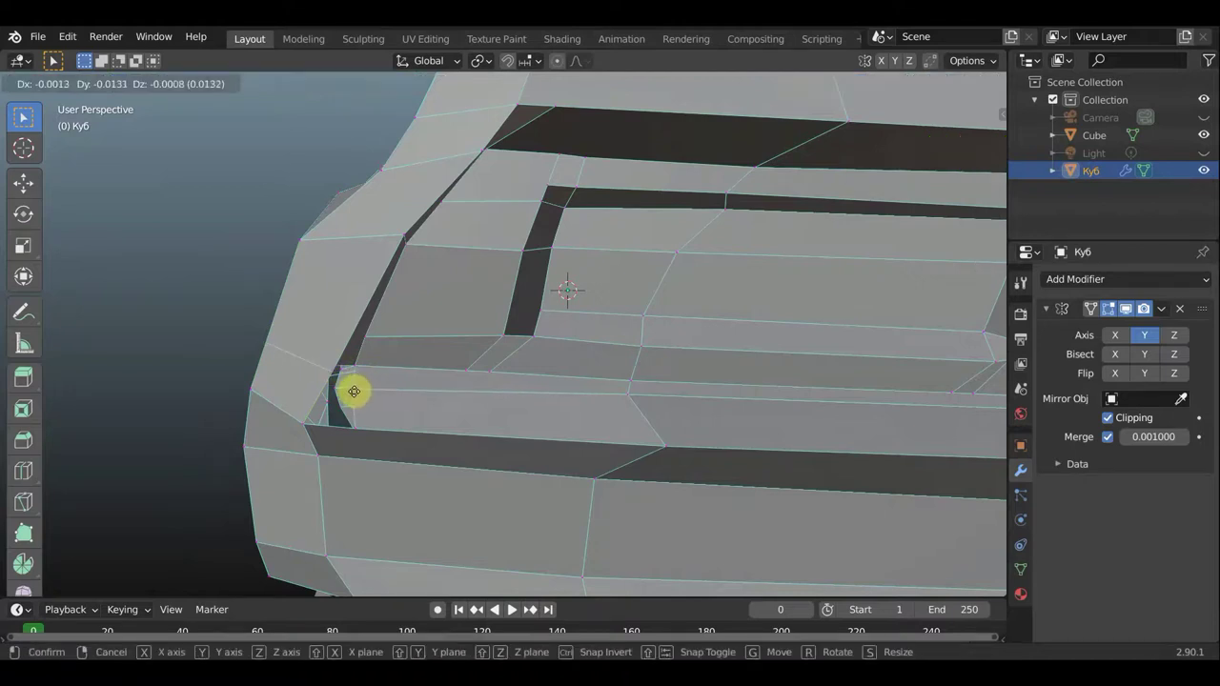
{"action": "left_click", "coordinate": [346, 390]}
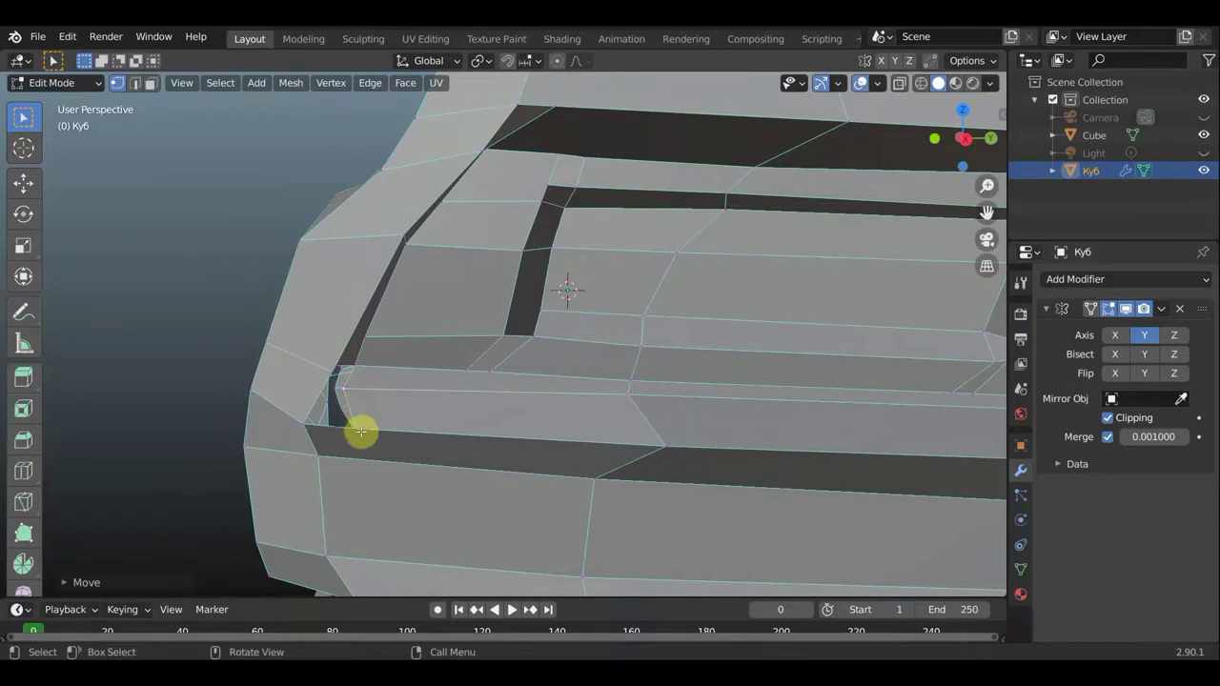
{"action": "key", "text": "g"}
{"action": "left_click", "coordinate": [338, 425]}
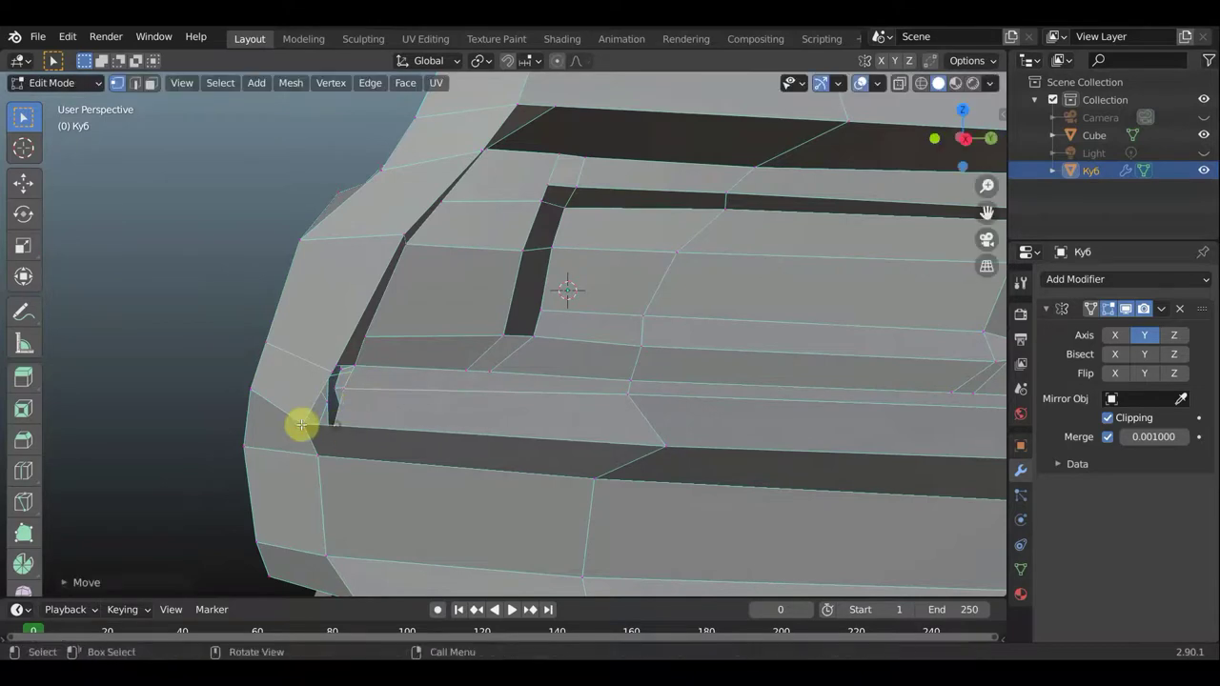
{"action": "key", "text": "g"}
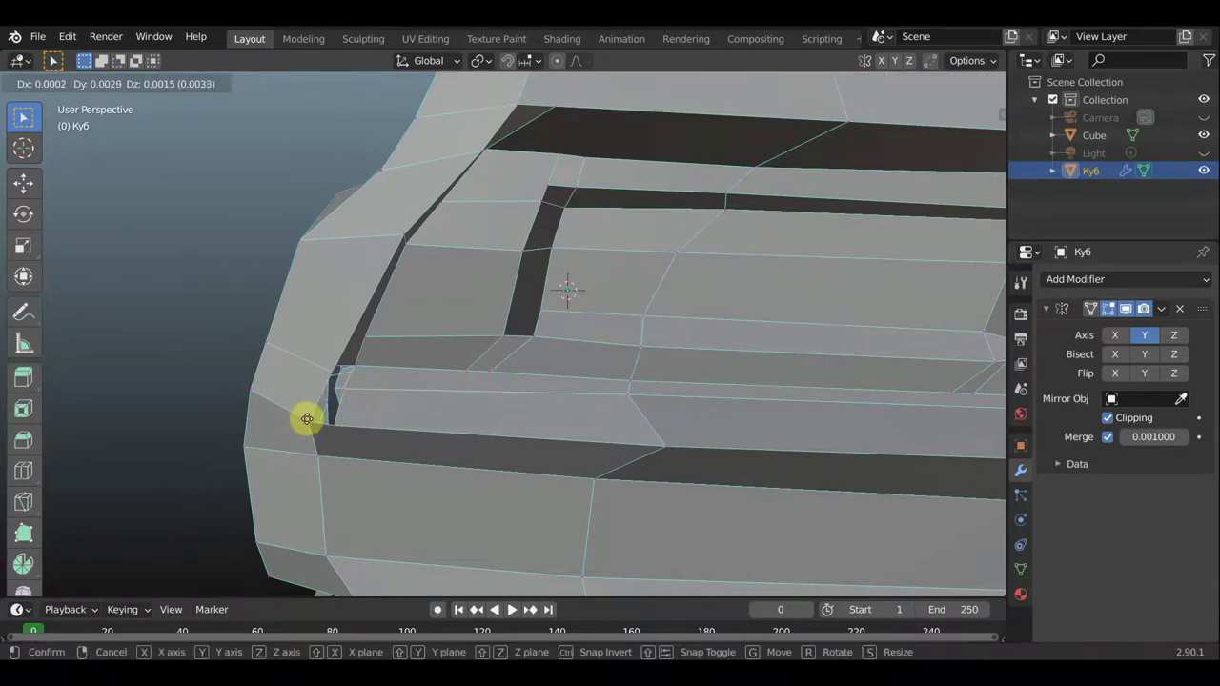
{"action": "left_click", "coordinate": [307, 419]}
{"action": "middle_click_drag", "start_coordinate": [387, 400], "coordinate": [281, 381]}
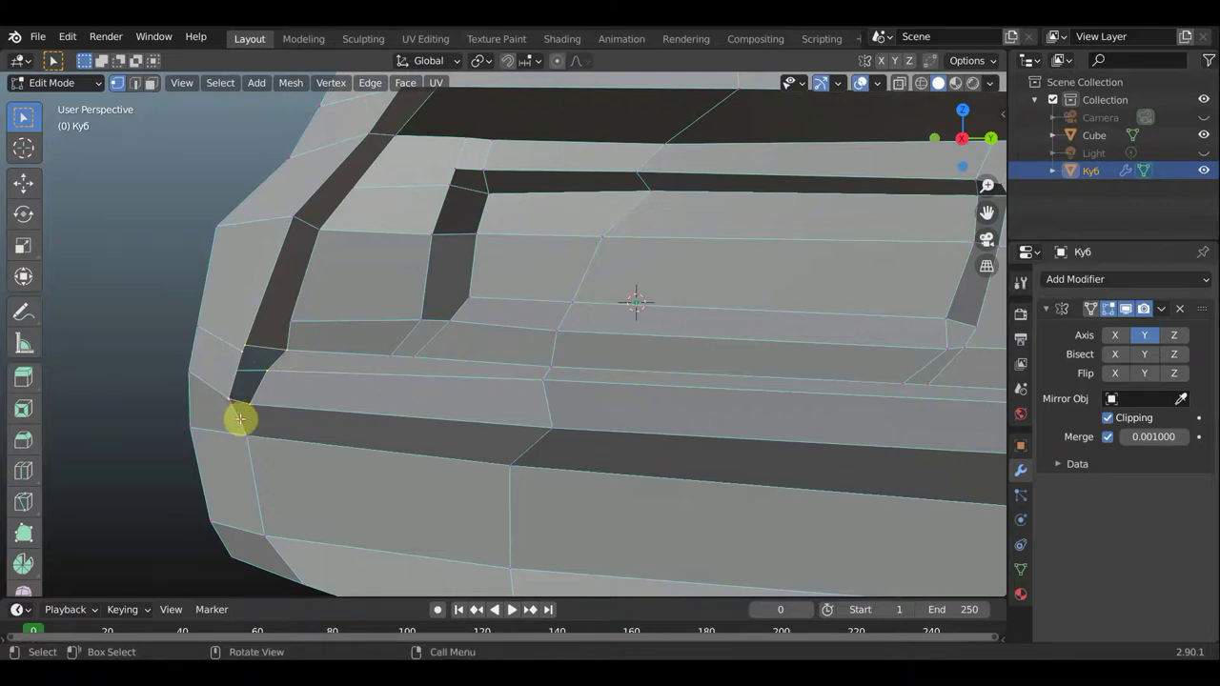
Select the small bevel face at the corner, begin a knife cut on the recess edge, then deselect it
{"action": "left_click", "coordinate": [241, 417]}
{"action": "middle_click_drag", "start_coordinate": [240, 420], "coordinate": [303, 417]}
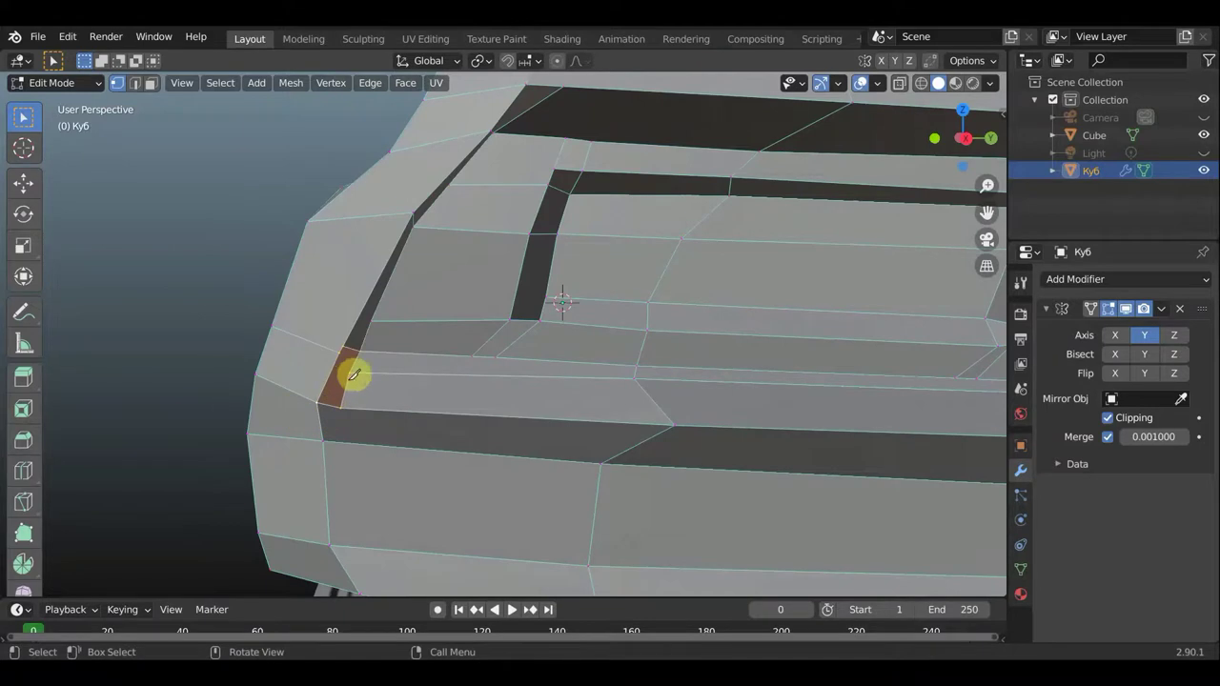
{"action": "key", "text": "k"}
{"action": "left_click", "coordinate": [266, 350]}
{"action": "mouse_move", "coordinate": [314, 387]}
{"action": "middle_mouse_down"}
{"action": "mouse_move", "coordinate": [240, 403]}
{"action": "mouse_move", "coordinate": [266, 325]}
{"action": "mouse_move", "coordinate": [229, 304]}
{"action": "middle_mouse_up"}
{"action": "left_click", "coordinate": [237, 309]}
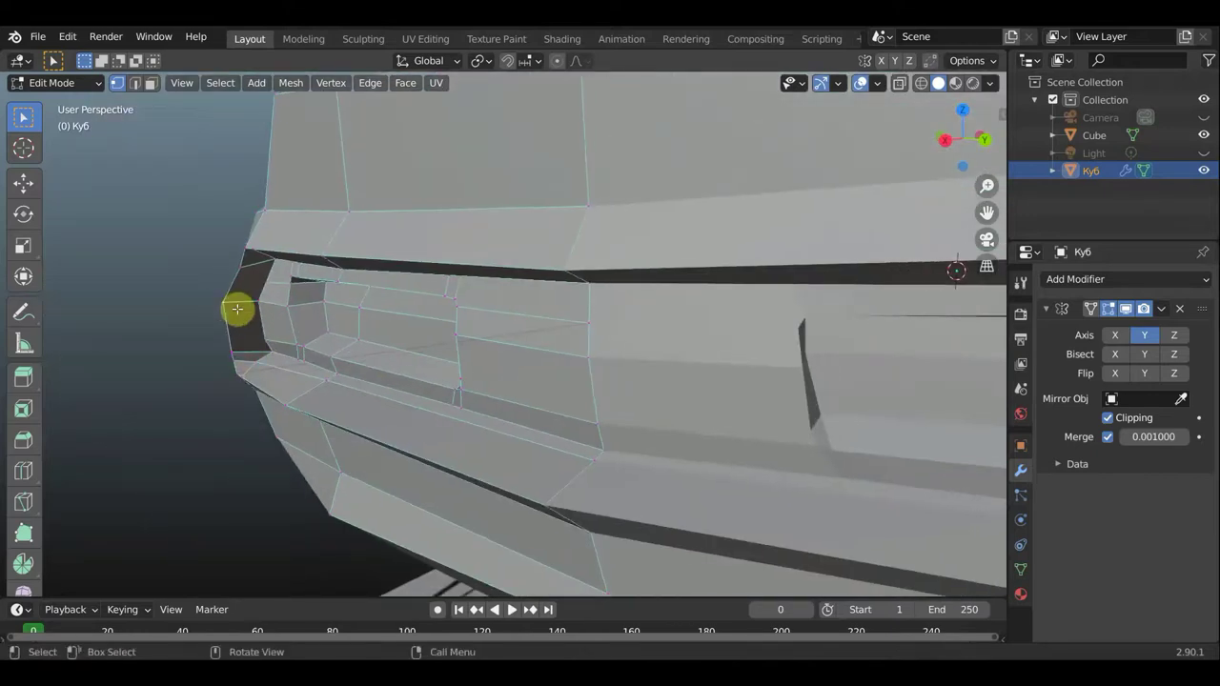
Move the groove's end edge and its corner vertex
{"action": "key", "text": "g"}
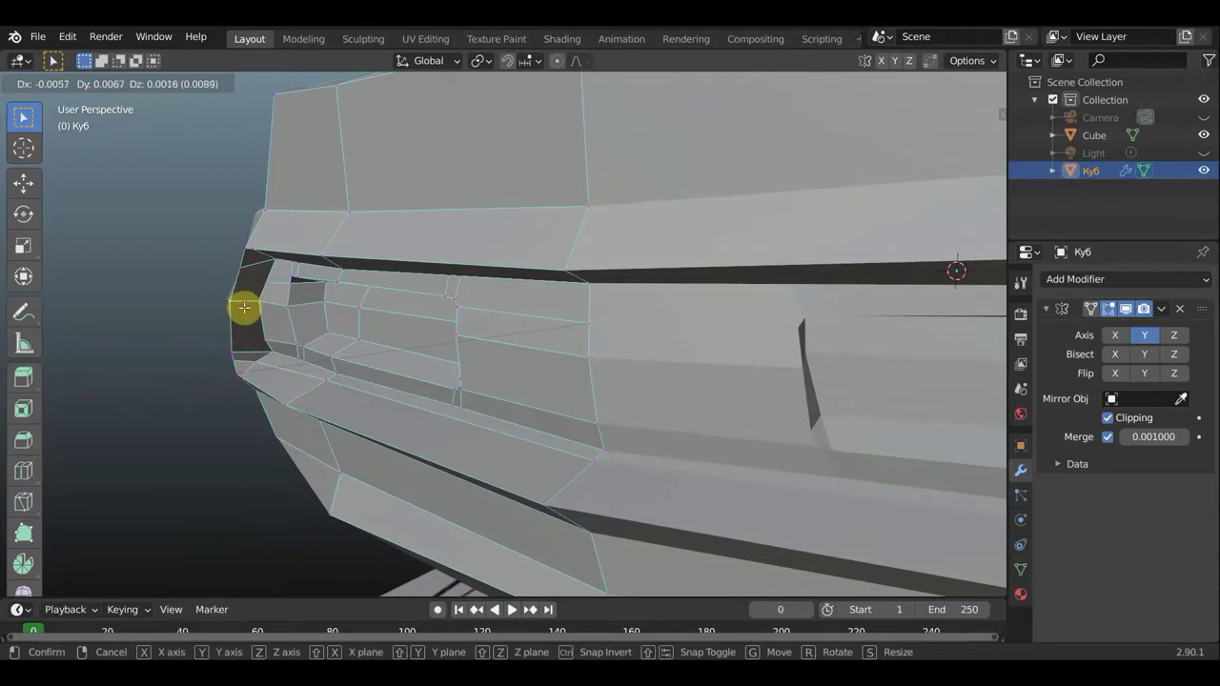
{"action": "left_click", "coordinate": [244, 308]}
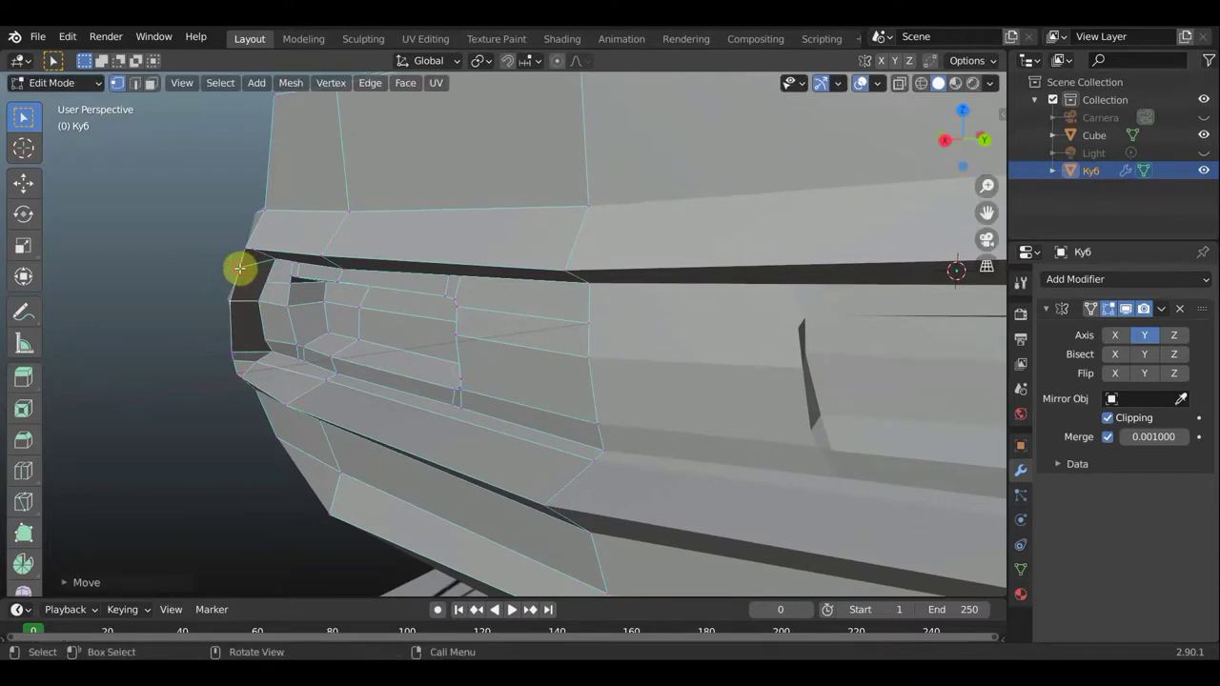
{"action": "key", "text": "g"}
{"action": "left_click", "coordinate": [237, 270]}
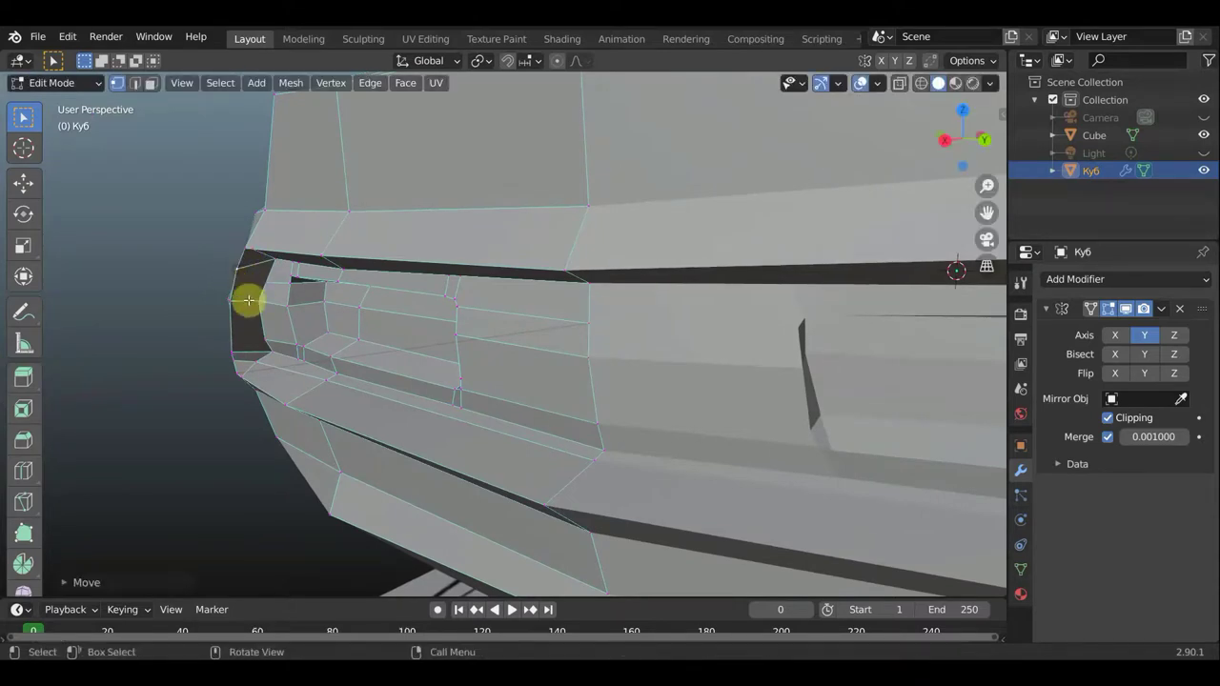
{"action": "mouse_move", "coordinate": [255, 391]}
{"action": "middle_mouse_down"}
{"action": "mouse_move", "coordinate": [322, 387]}
{"action": "mouse_move", "coordinate": [319, 316]}
{"action": "middle_mouse_up"}
Reposition the rear groove's corner vertices, up to the top corner
{"action": "key", "text": "g"}
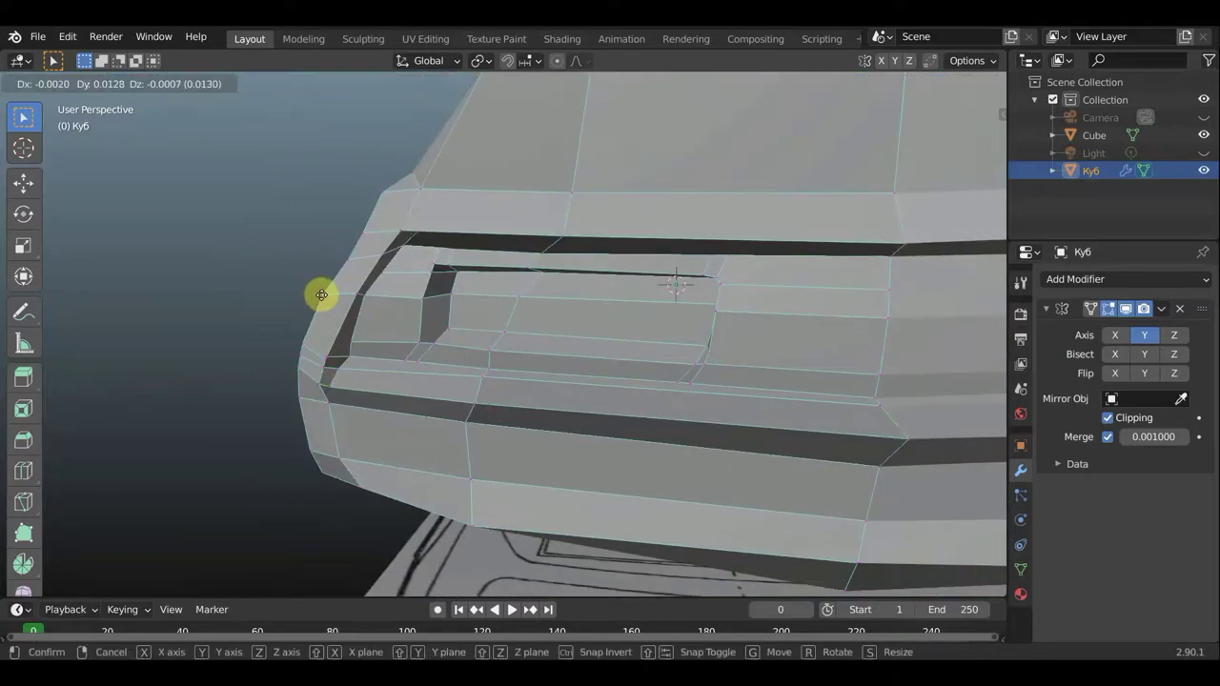
{"action": "left_click", "coordinate": [319, 294]}
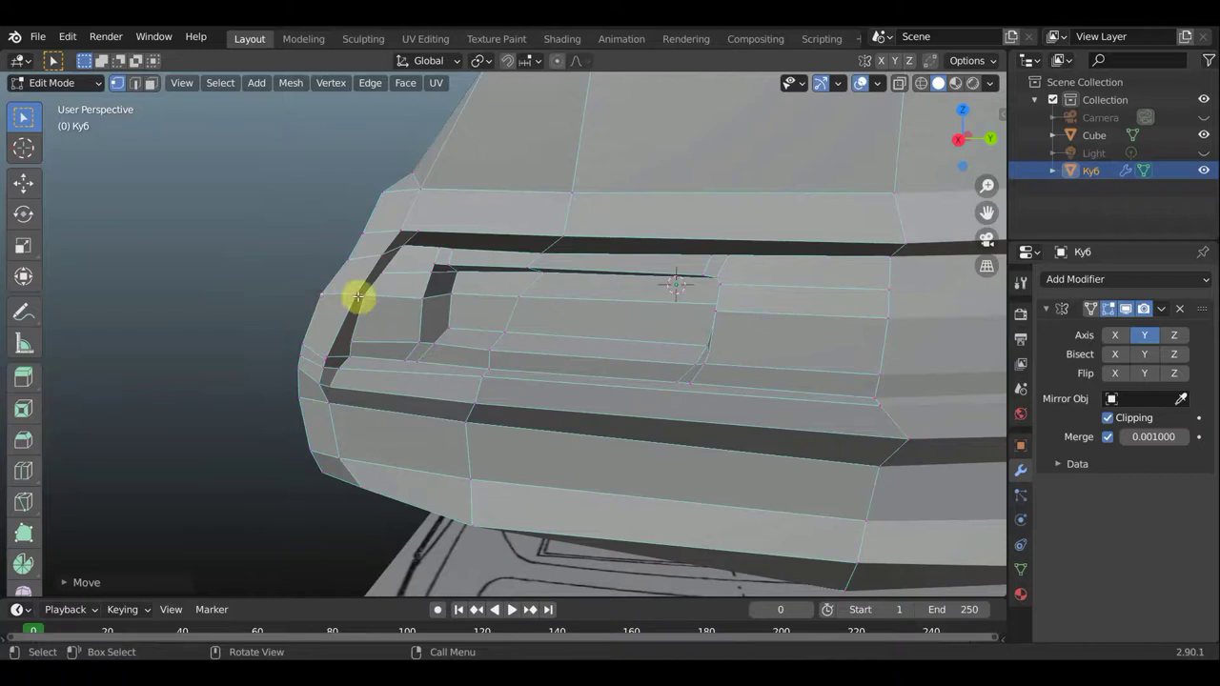
{"action": "key", "text": "g"}
{"action": "left_click", "coordinate": [356, 290]}
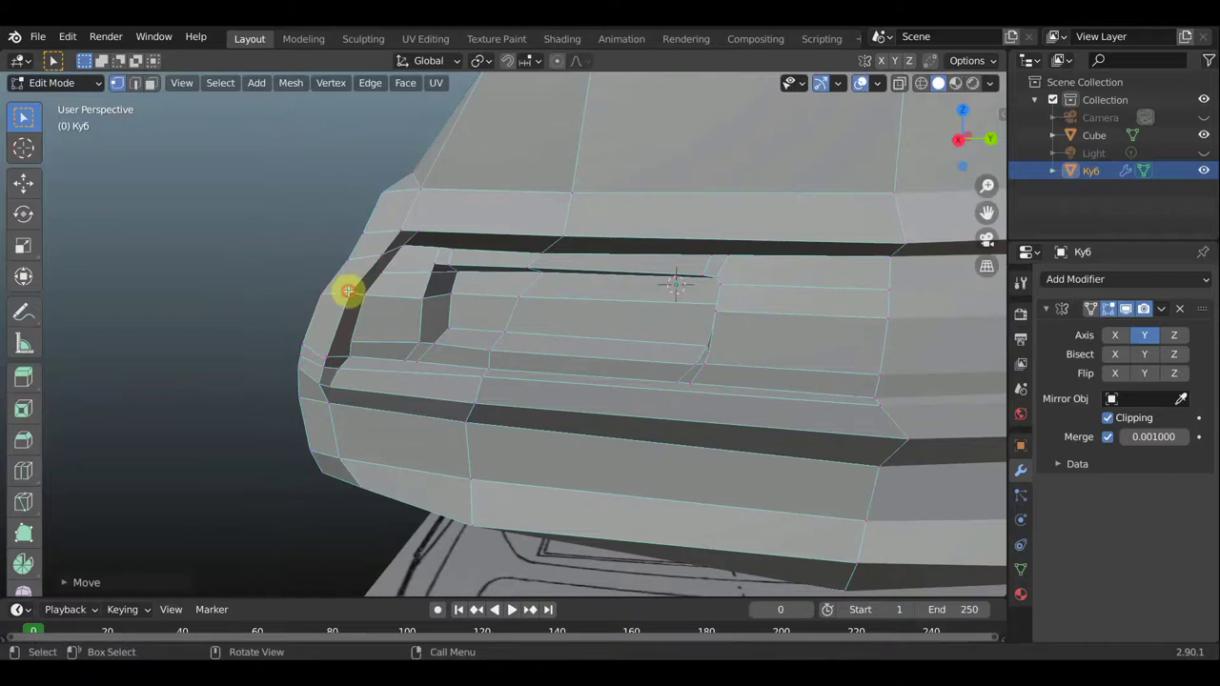
{"action": "key", "text": "g"}
{"action": "left_click", "coordinate": [374, 250]}
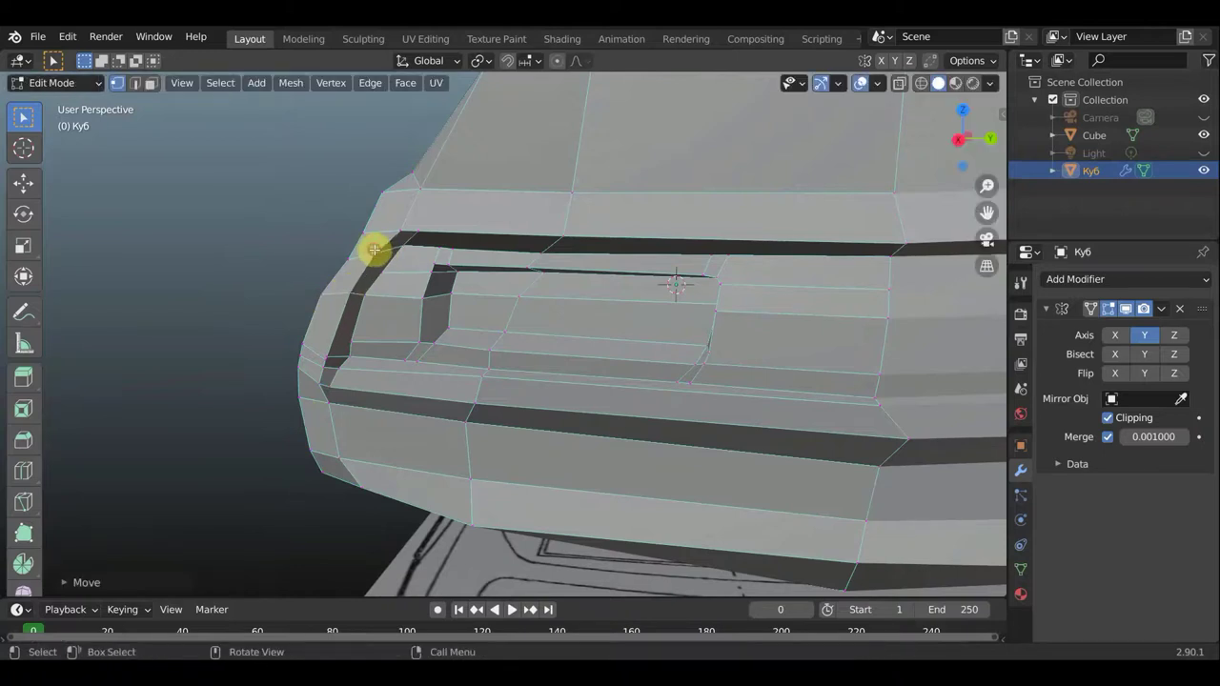
{"action": "key", "text": "g"}
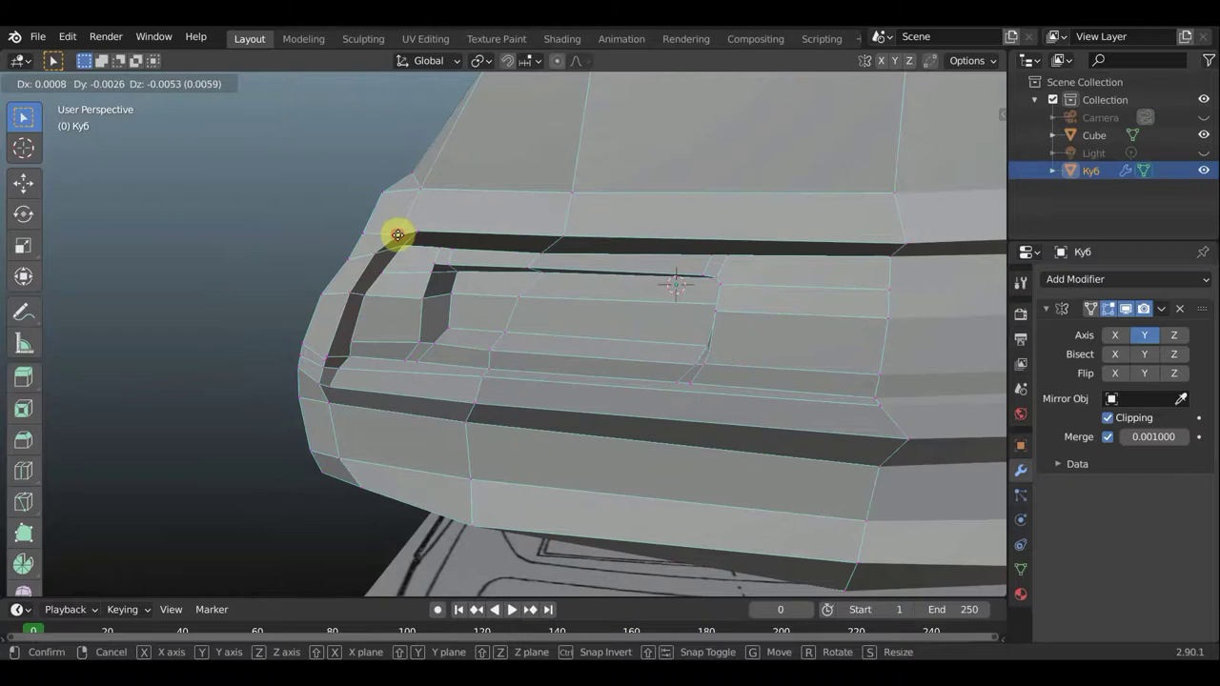
{"action": "left_click", "coordinate": [398, 236]}
Drag the trailing rear fender vertex back toward the bumper to match the blueprint
{"action": "mouse_move", "coordinate": [373, 372]}
{"action": "middle_mouse_down"}
{"action": "mouse_move", "coordinate": [578, 394]}
{"action": "mouse_move", "coordinate": [599, 382]}
{"action": "middle_mouse_up"}
{"action": "scroll", "coordinate": [381, 379], "scroll_direction": "down", "scroll_amount": 3}
{"action": "scroll", "coordinate": [384, 373], "scroll_direction": "down", "scroll_amount": 3}
{"action": "scroll", "coordinate": [599, 381], "scroll_direction": "up", "scroll_amount": 3}
{"action": "scroll", "coordinate": [626, 384], "scroll_direction": "up", "scroll_amount": 2}
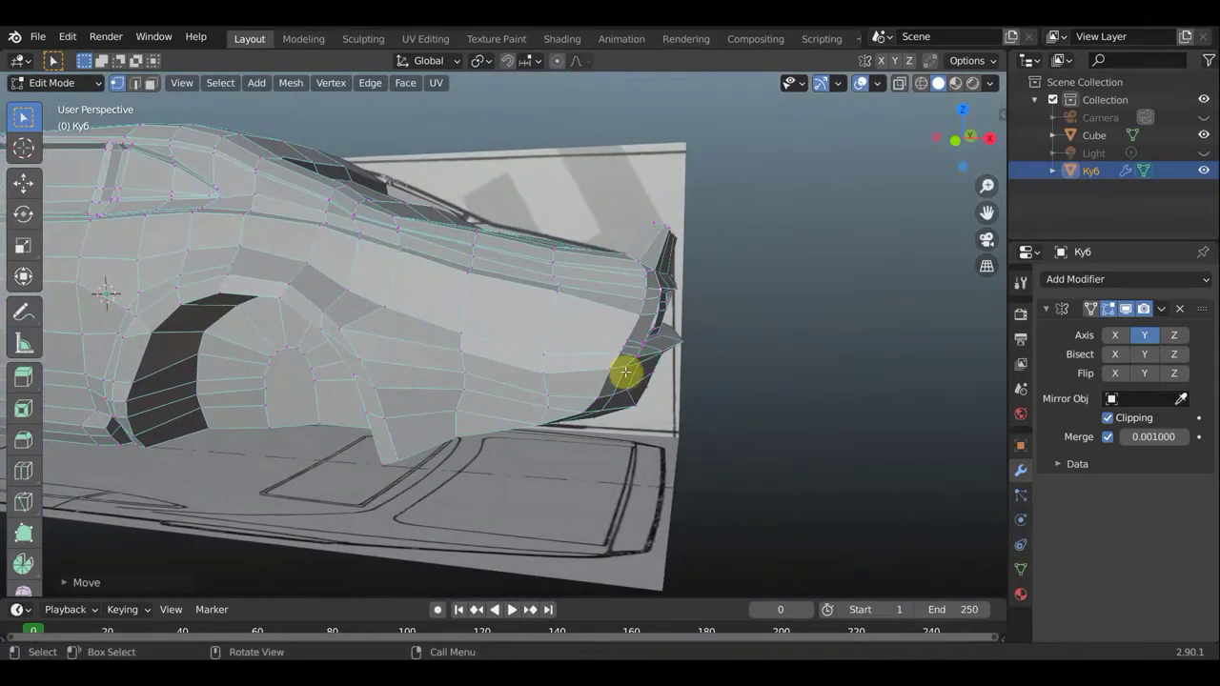
{"action": "left_click_drag", "start_coordinate": [625, 366], "coordinate": [632, 376]}
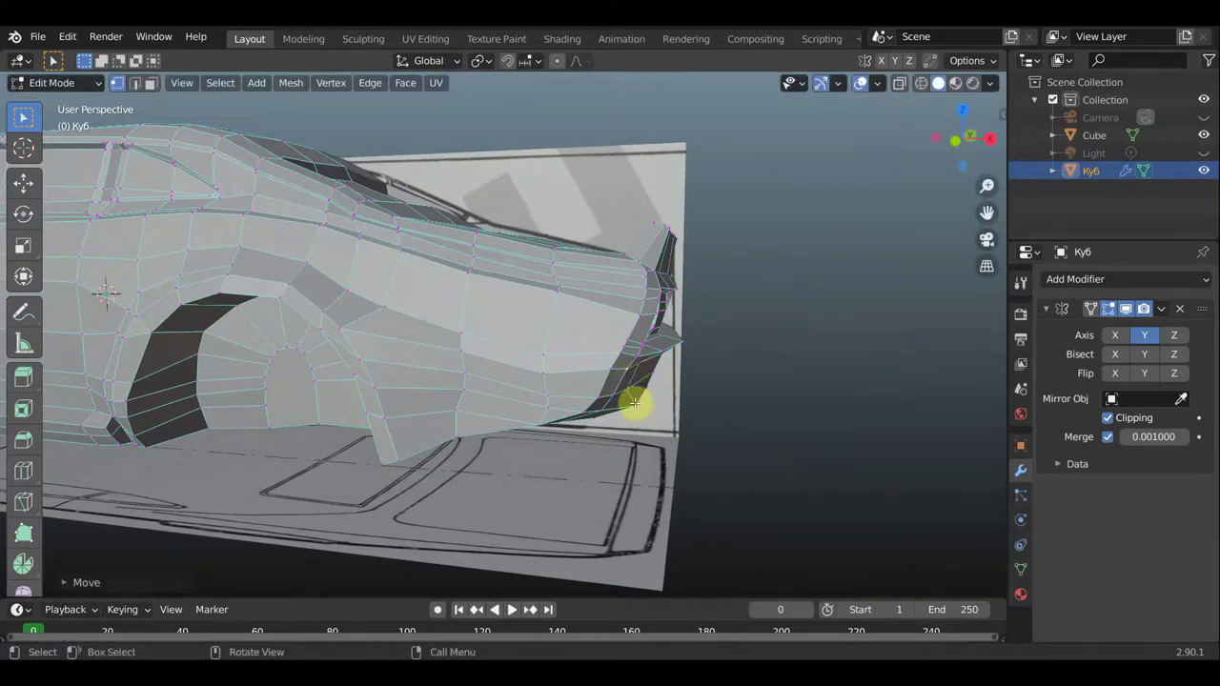
{"action": "left_click_drag", "start_coordinate": [641, 421], "coordinate": [634, 416]}
Orbit to a rear three-quarter view, then straight at the rear, to check the fender
{"action": "mouse_move", "coordinate": [635, 417]}
{"action": "middle_mouse_down"}
{"action": "mouse_move", "coordinate": [523, 418]}
{"action": "mouse_move", "coordinate": [550, 436]}
{"action": "middle_mouse_up"}
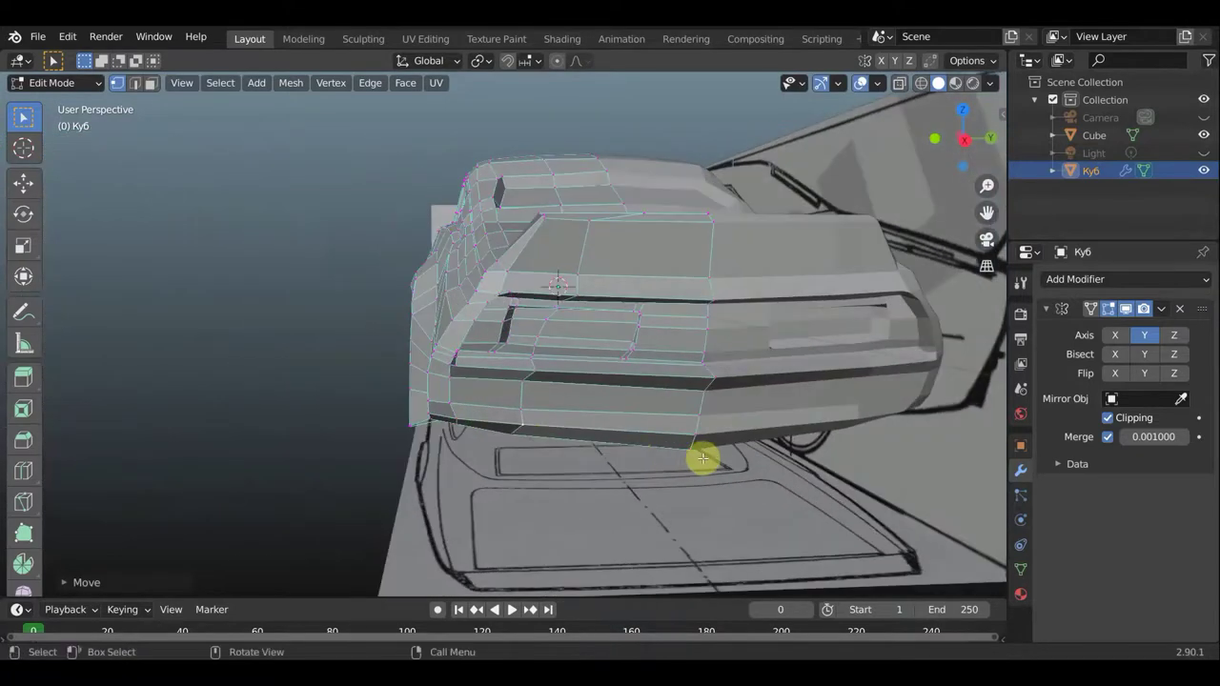
{"action": "mouse_move", "coordinate": [673, 437]}
{"action": "middle_mouse_down"}
{"action": "mouse_move", "coordinate": [642, 430]}
{"action": "mouse_move", "coordinate": [634, 414]}
{"action": "mouse_move", "coordinate": [659, 435]}
{"action": "mouse_move", "coordinate": [855, 414]}
{"action": "mouse_move", "coordinate": [847, 423]}
{"action": "middle_mouse_up"}
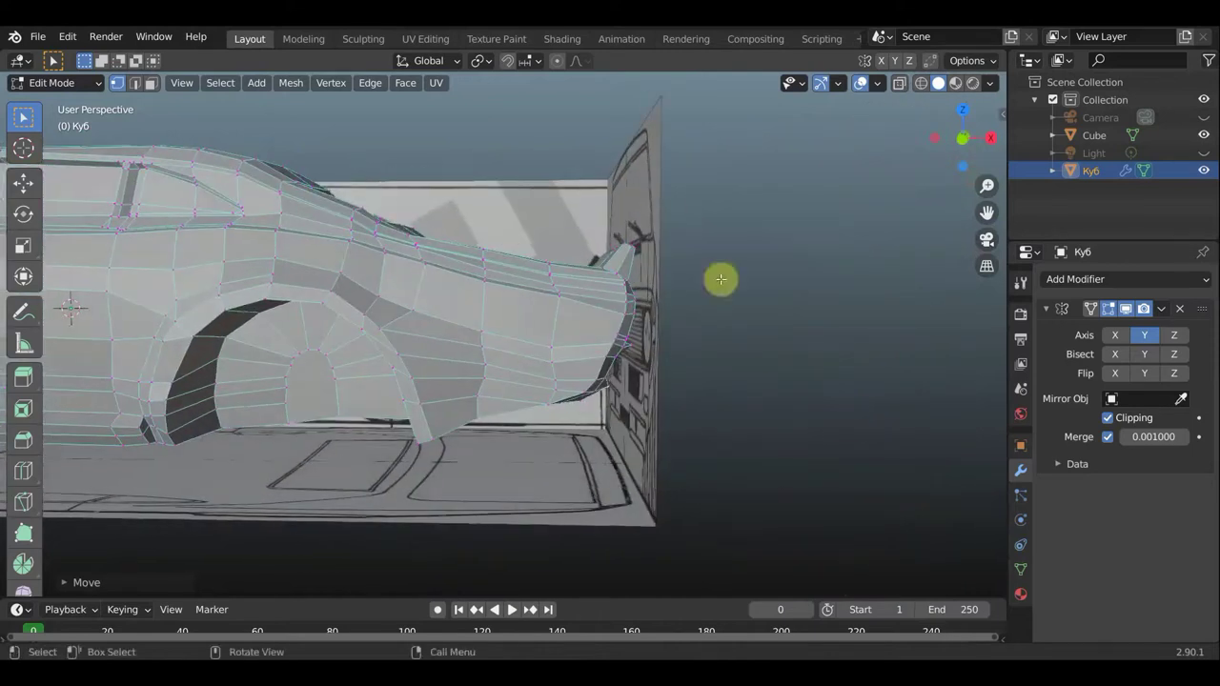
{"action": "scroll", "coordinate": [661, 219], "scroll_direction": "up", "scroll_amount": 1}
{"action": "scroll", "coordinate": [661, 219], "scroll_direction": "up", "scroll_amount": 1}
{"action": "scroll", "coordinate": [642, 240], "scroll_direction": "up", "scroll_amount": 1}
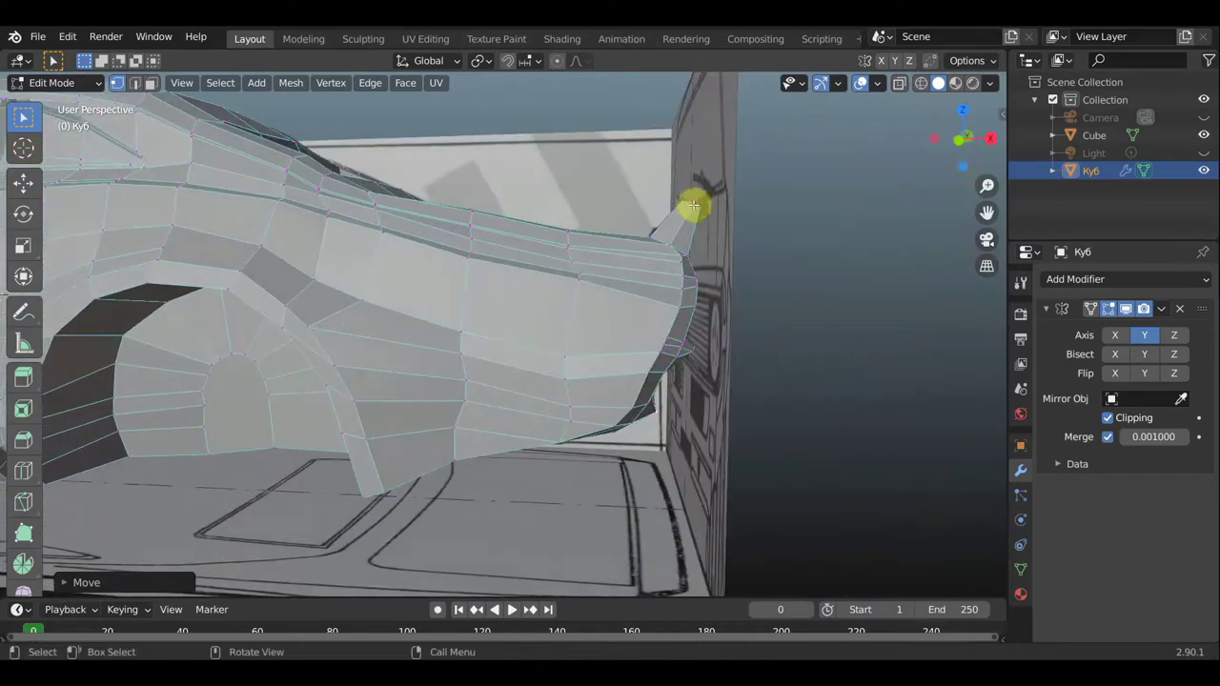
From below the body, extrude a new vertex down from the rear fender corner and place it
{"action": "mouse_move", "coordinate": [703, 250]}
{"action": "middle_mouse_down"}
{"action": "mouse_move", "coordinate": [695, 299]}
{"action": "mouse_move", "coordinate": [695, 175]}
{"action": "middle_mouse_up"}
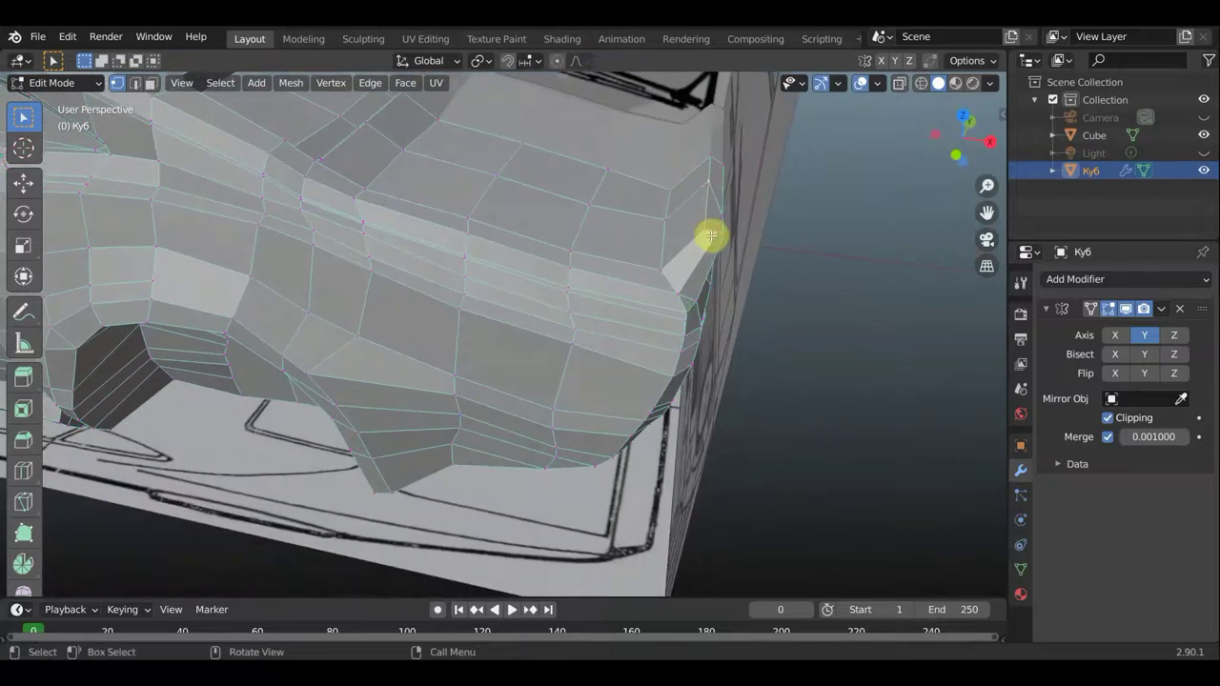
{"action": "middle_click_drag", "start_coordinate": [708, 238], "coordinate": [697, 299]}
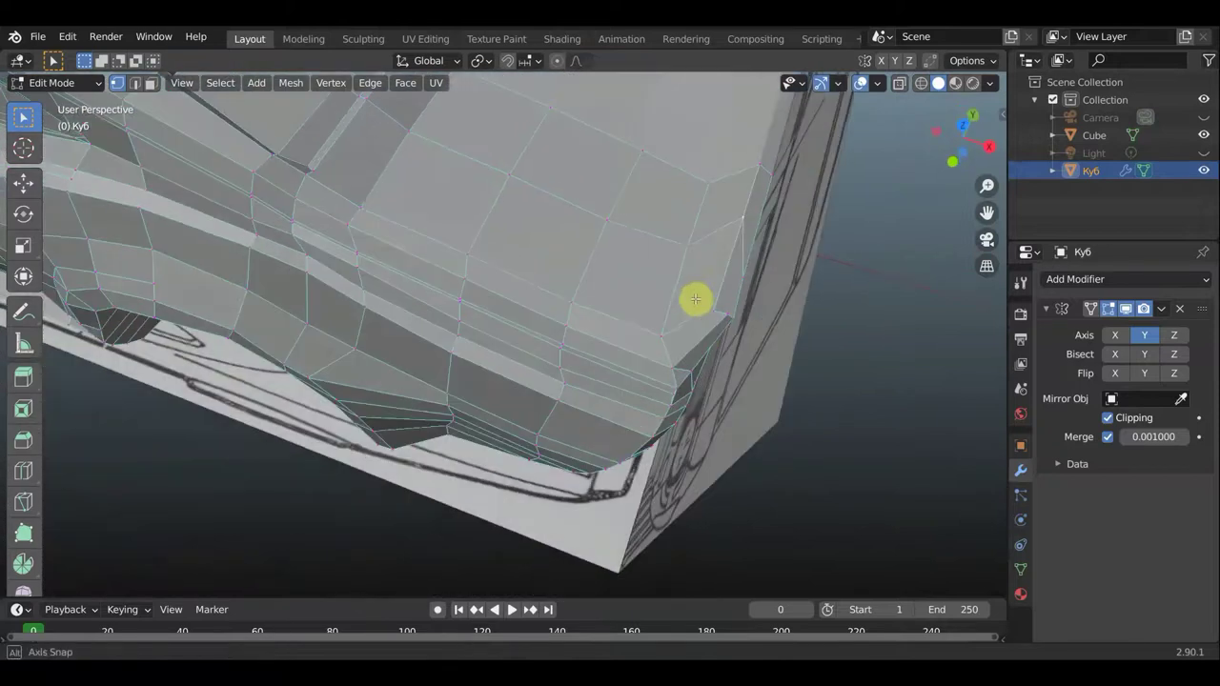
{"action": "right_click", "coordinate": [743, 277], "text": "ctrl"}
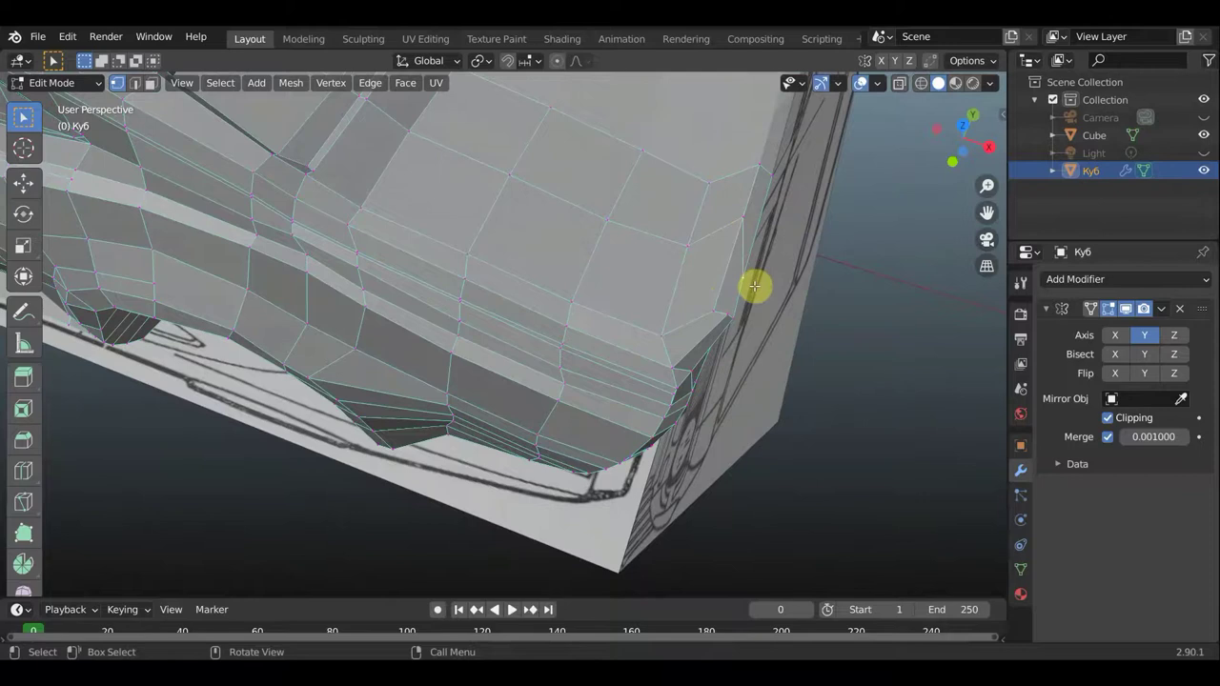
{"action": "key", "text": "g"}
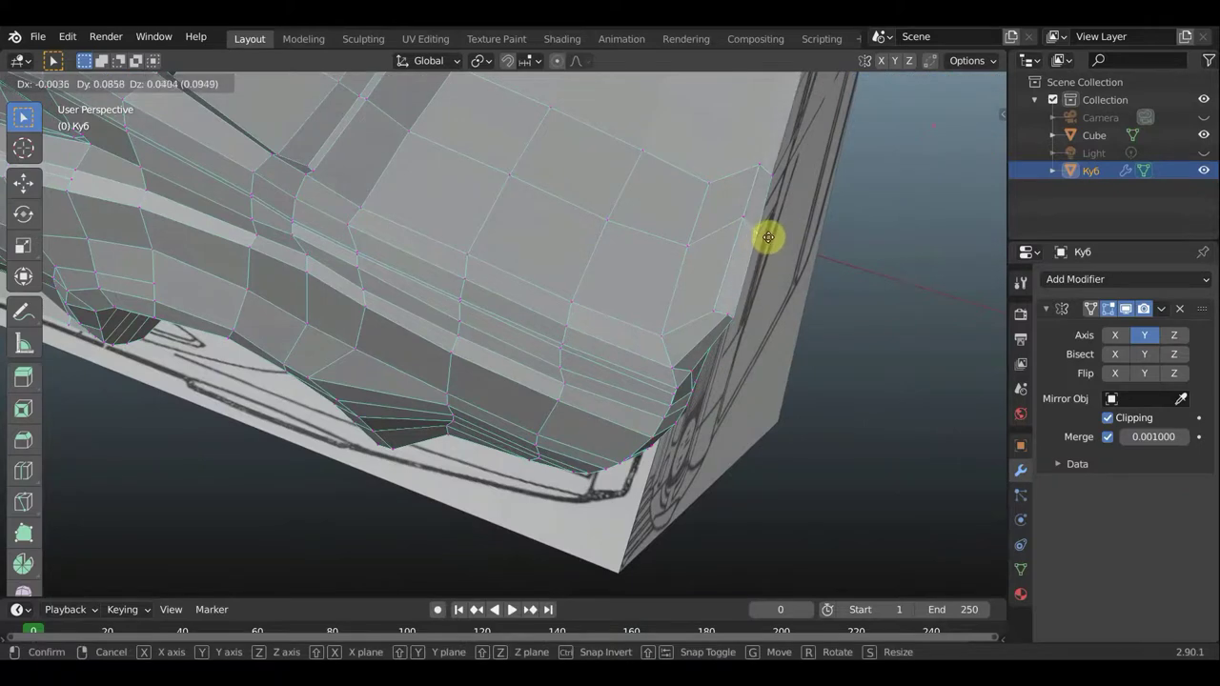
{"action": "left_click", "coordinate": [768, 237]}
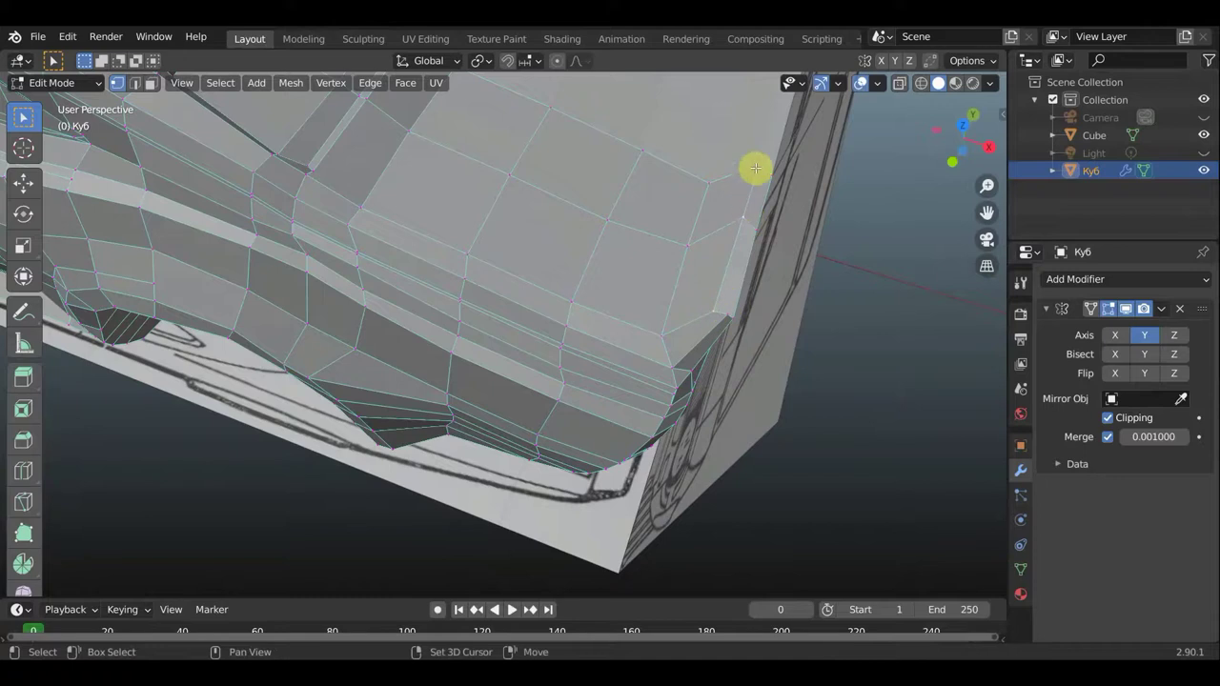
Nudge the new and corner vertices onto the reference outline's edge
{"action": "key", "text": "g"}
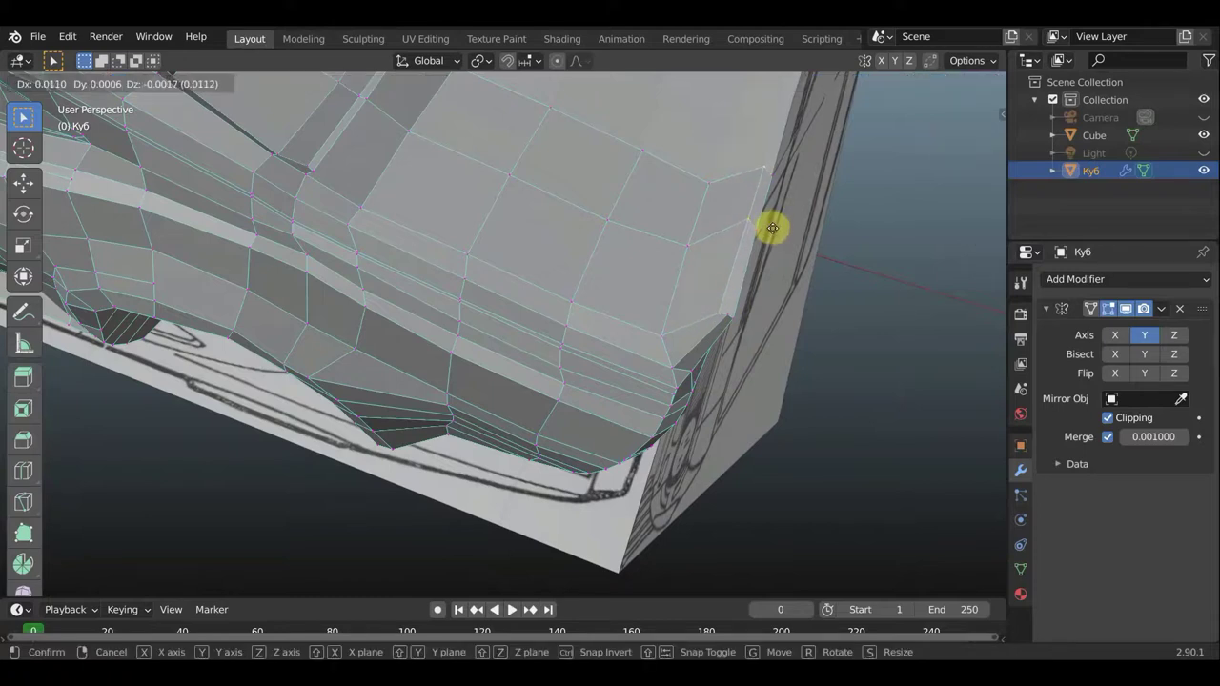
{"action": "left_click", "coordinate": [772, 229]}
{"action": "mouse_move", "coordinate": [735, 264]}
{"action": "middle_mouse_down"}
{"action": "mouse_move", "coordinate": [746, 170]}
{"action": "mouse_move", "coordinate": [765, 210]}
{"action": "mouse_move", "coordinate": [721, 308]}
{"action": "mouse_move", "coordinate": [750, 231]}
{"action": "middle_mouse_up"}
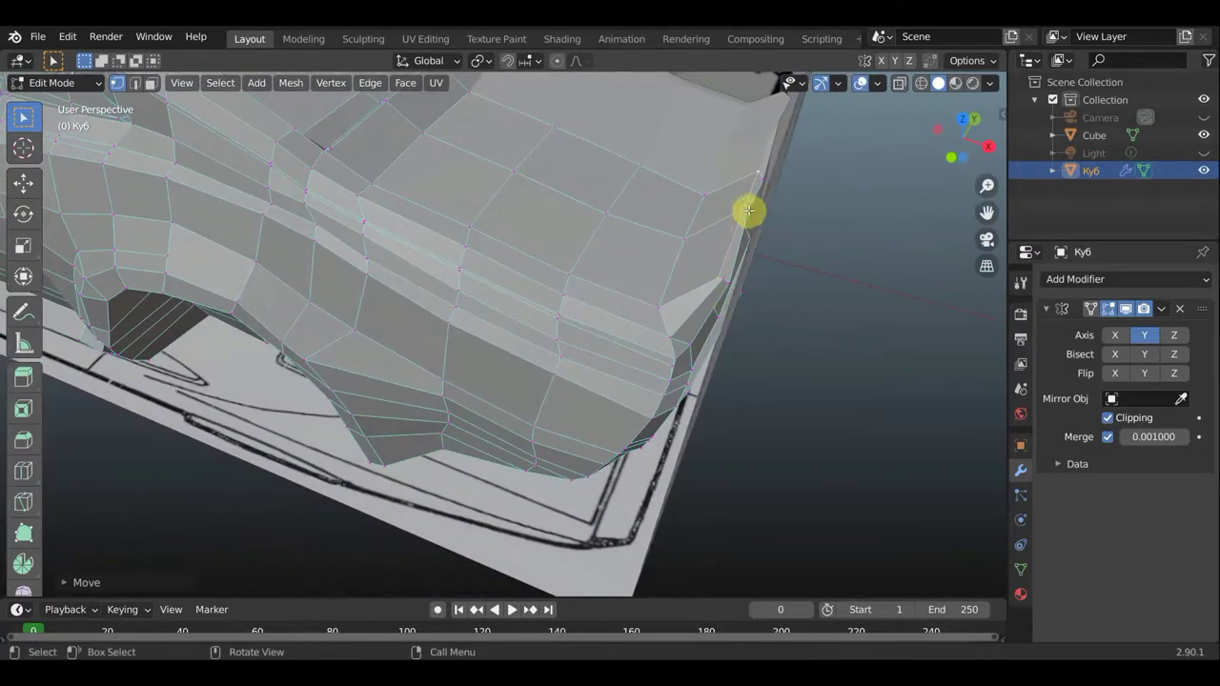
{"action": "key", "text": "g"}
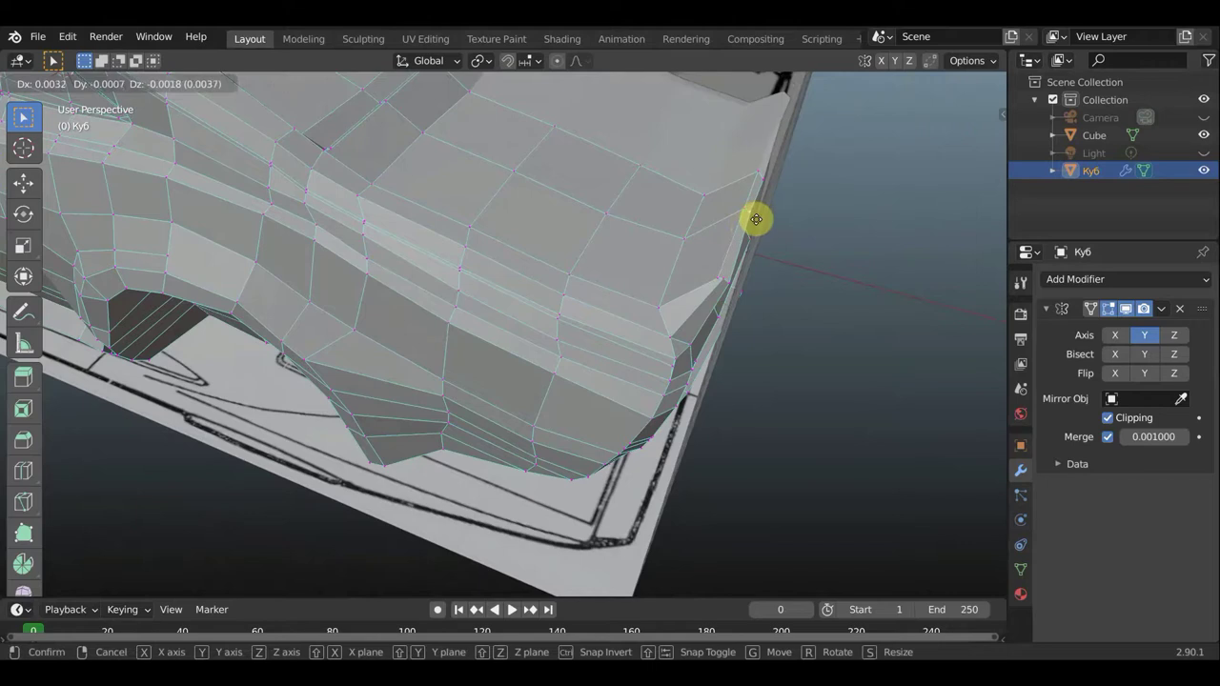
{"action": "left_click", "coordinate": [758, 219]}
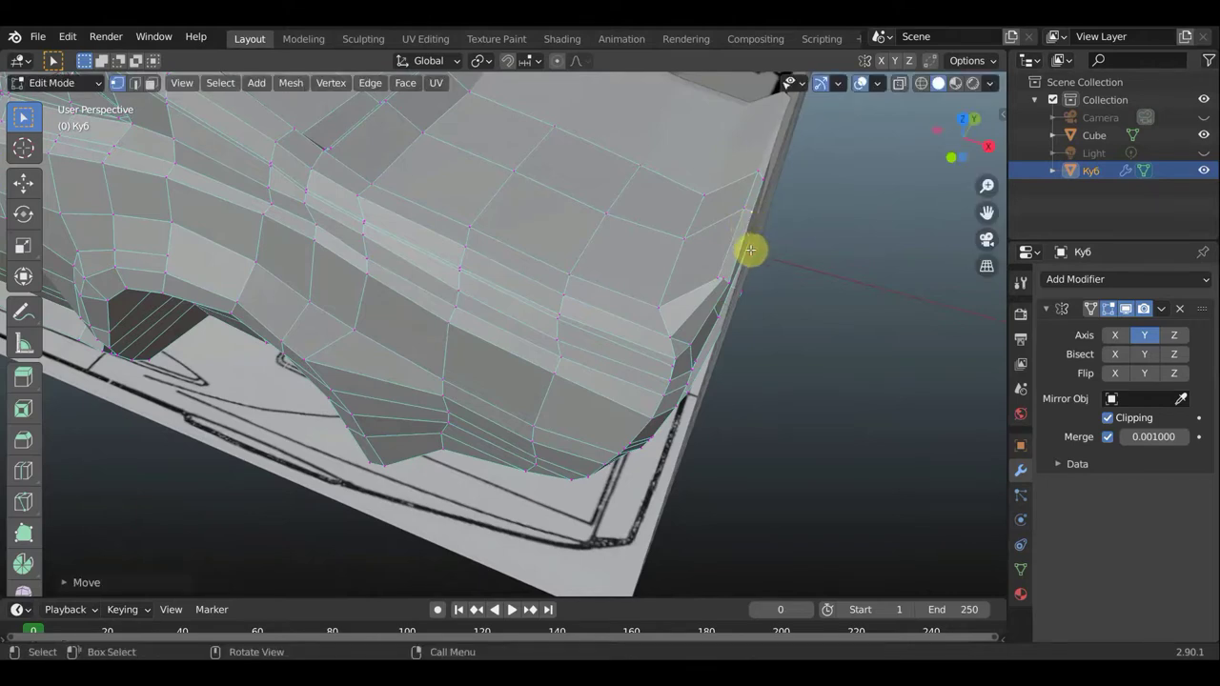
{"action": "key", "text": "g"}
{"action": "left_click", "coordinate": [748, 236]}
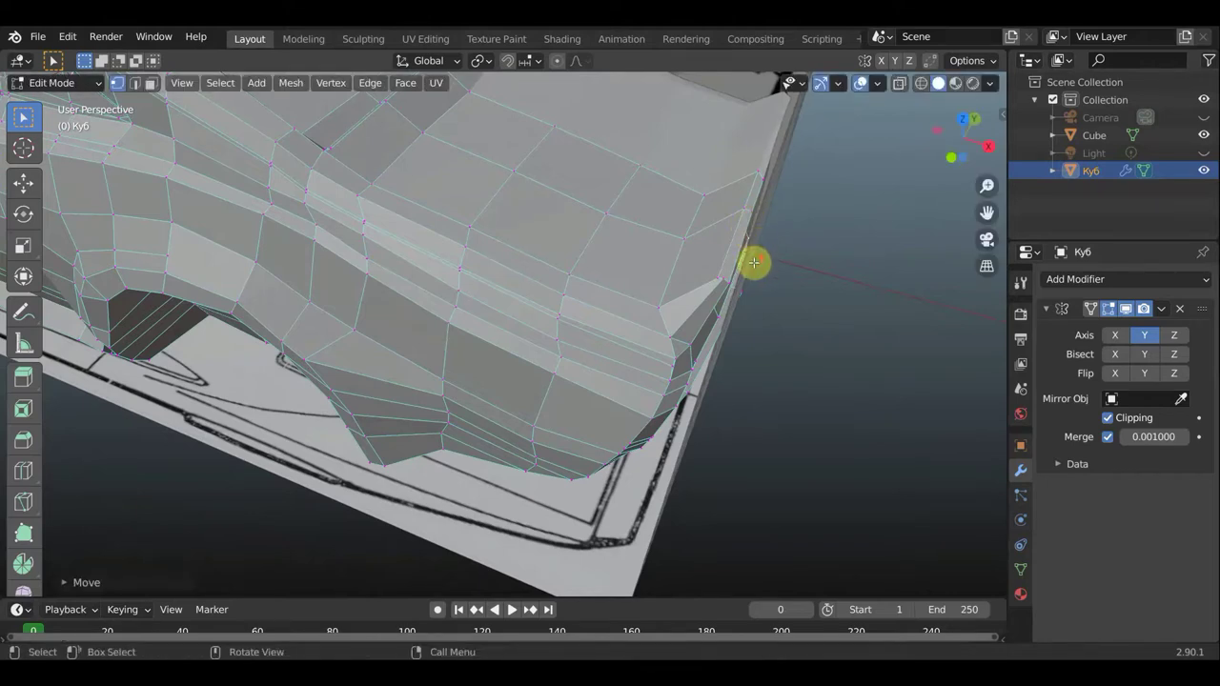
{"action": "mouse_move", "coordinate": [754, 264]}
{"action": "middle_mouse_down"}
{"action": "mouse_move", "coordinate": [733, 303]}
{"action": "mouse_move", "coordinate": [822, 234]}
{"action": "mouse_move", "coordinate": [912, 273]}
{"action": "mouse_move", "coordinate": [615, 241]}
{"action": "middle_mouse_up"}
Move a rear deck edge vertex and the rear-edge corner vertex into a cleaner line
{"action": "scroll", "coordinate": [581, 224], "scroll_direction": "up", "scroll_amount": 5}
{"action": "scroll", "coordinate": [539, 205], "scroll_direction": "down", "scroll_amount": 3}
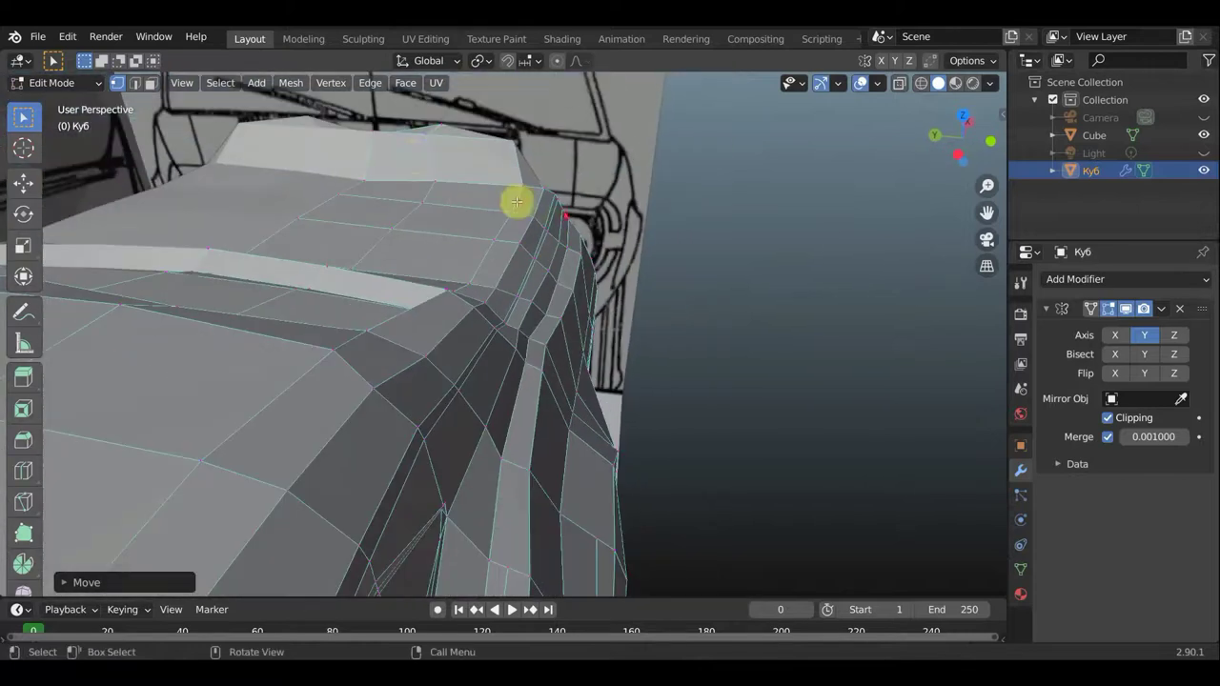
{"action": "left_click", "coordinate": [440, 124]}
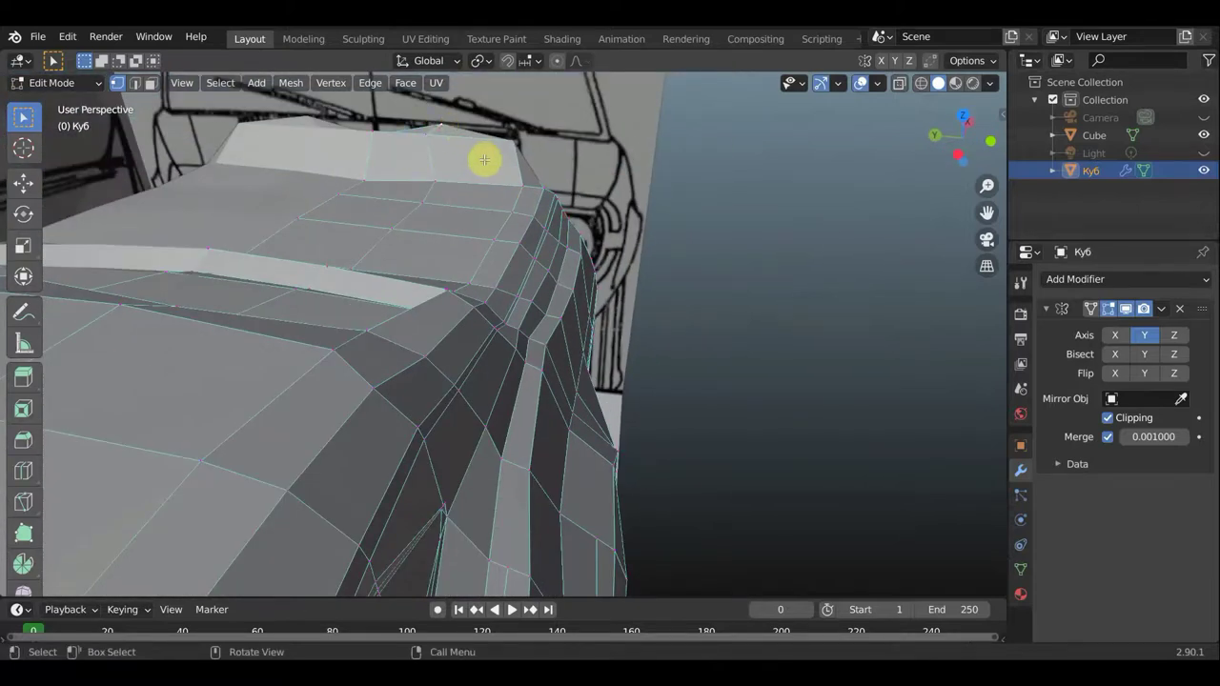
{"action": "key", "text": "g"}
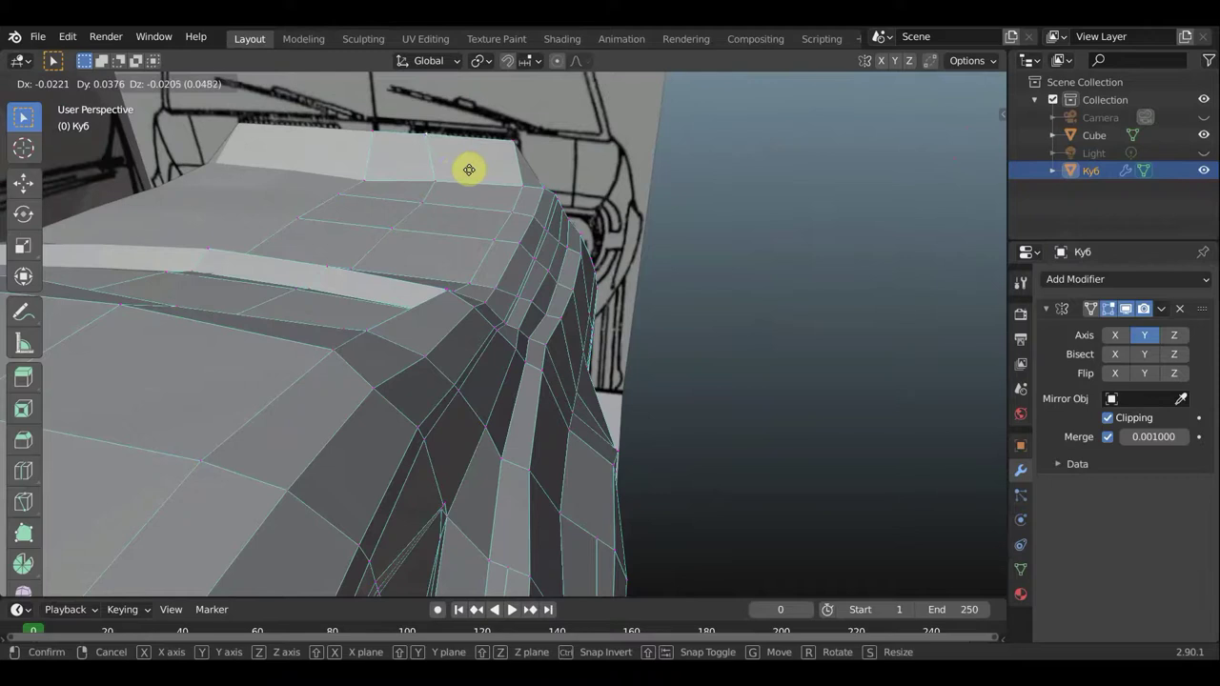
{"action": "left_click", "coordinate": [469, 170]}
{"action": "mouse_move", "coordinate": [473, 191]}
{"action": "middle_mouse_down"}
{"action": "mouse_move", "coordinate": [582, 305]}
{"action": "mouse_move", "coordinate": [596, 354]}
{"action": "mouse_move", "coordinate": [572, 327]}
{"action": "middle_mouse_up"}
{"action": "scroll", "coordinate": [540, 302], "scroll_direction": "up", "scroll_amount": 3}
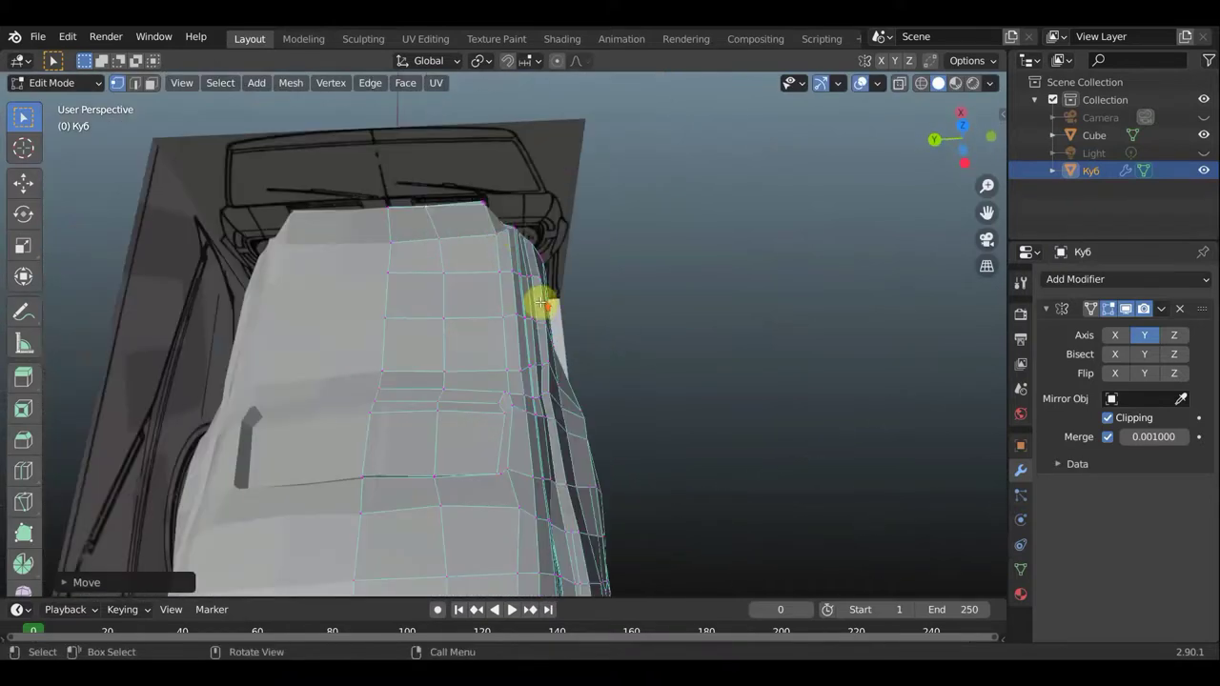
{"action": "left_click", "coordinate": [509, 226]}
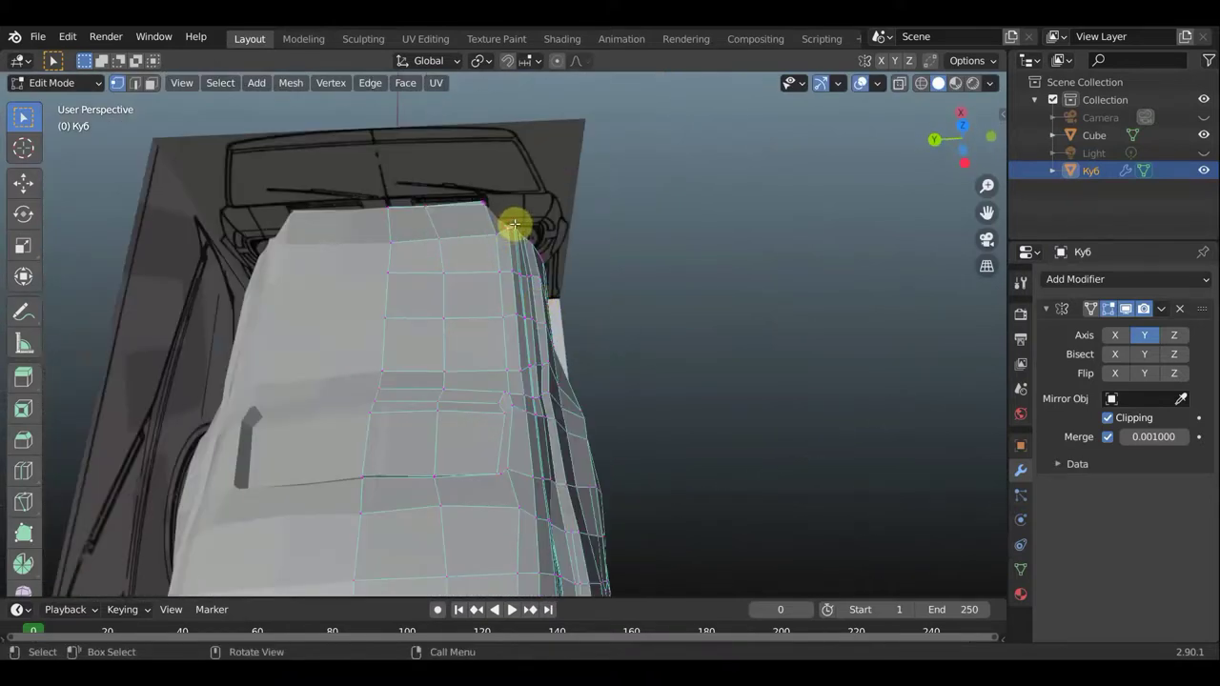
{"action": "key", "text": "g"}
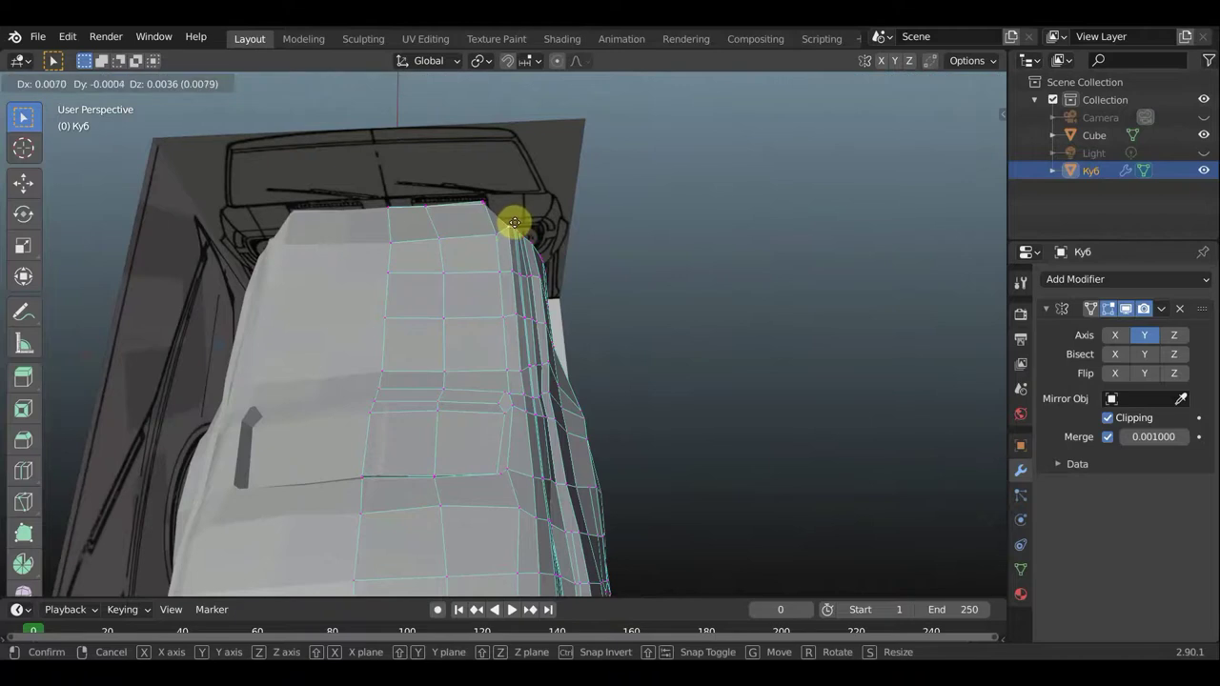
{"action": "left_click", "coordinate": [515, 223]}
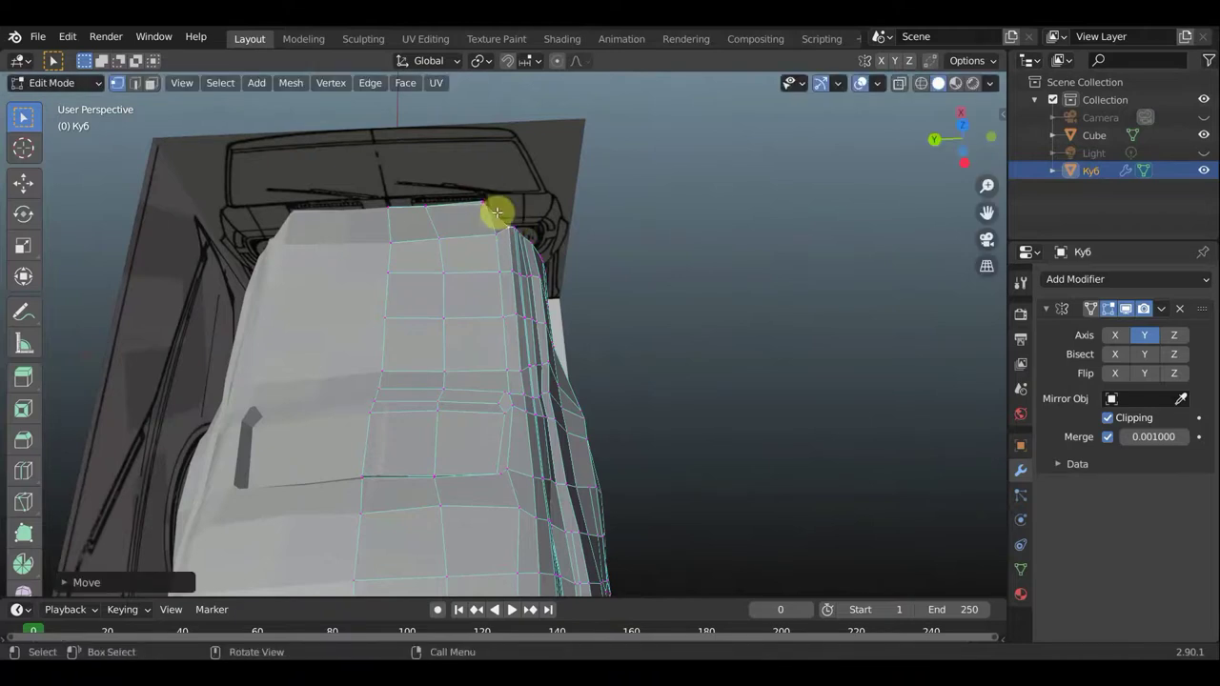
From a rear three-quarter view, make several small moves to the rear lip vertices to settle their shape
{"action": "middle_click_drag", "start_coordinate": [499, 210], "coordinate": [273, 122]}
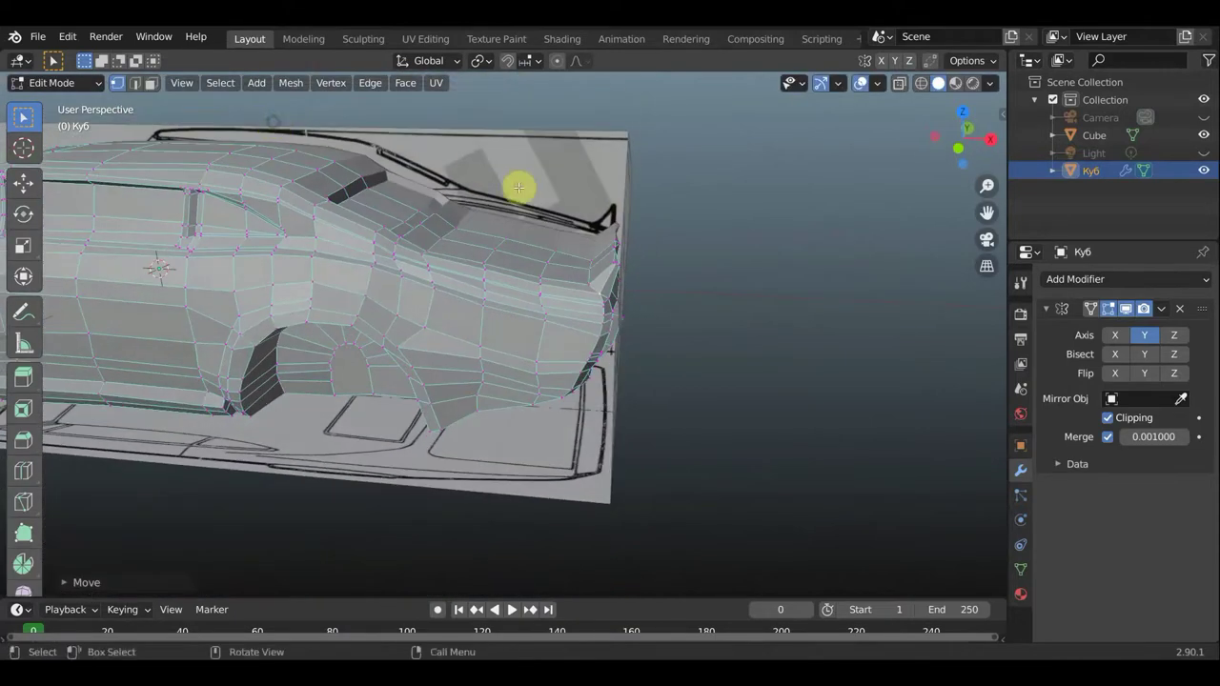
{"action": "mouse_move", "coordinate": [528, 196]}
{"action": "middle_mouse_down"}
{"action": "mouse_move", "coordinate": [333, 184]}
{"action": "mouse_move", "coordinate": [397, 209]}
{"action": "middle_mouse_up"}
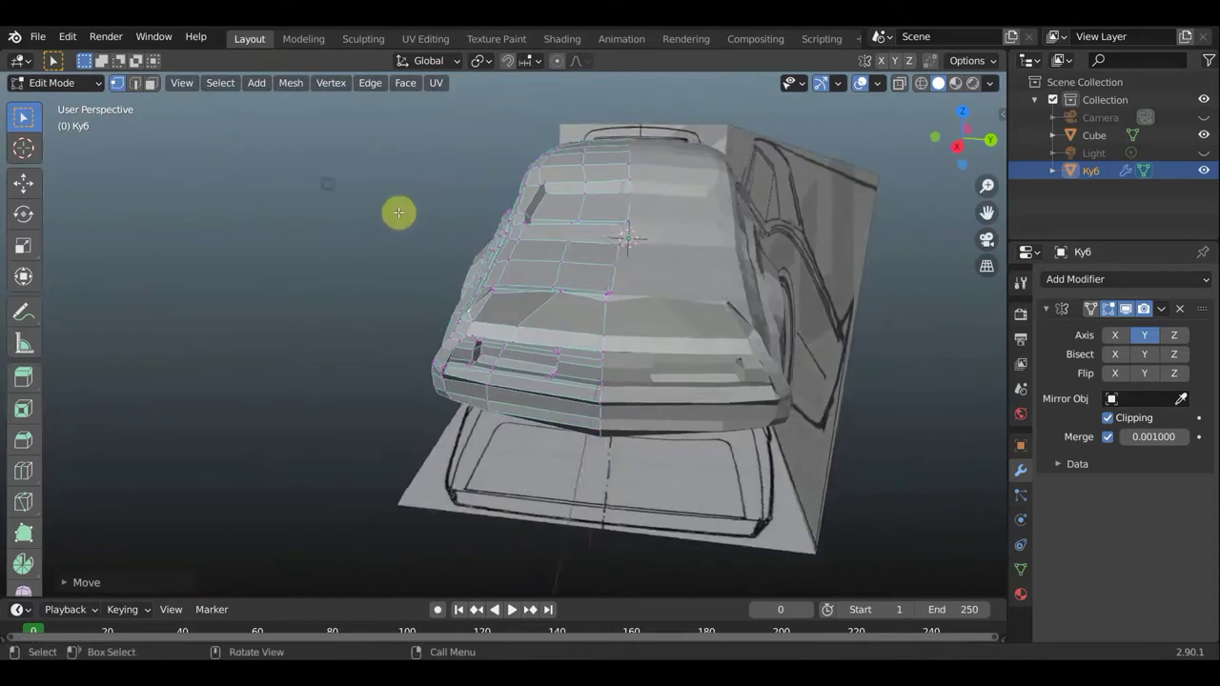
{"action": "scroll", "coordinate": [397, 210], "scroll_direction": "up", "scroll_amount": 4}
{"action": "key", "text": "g"}
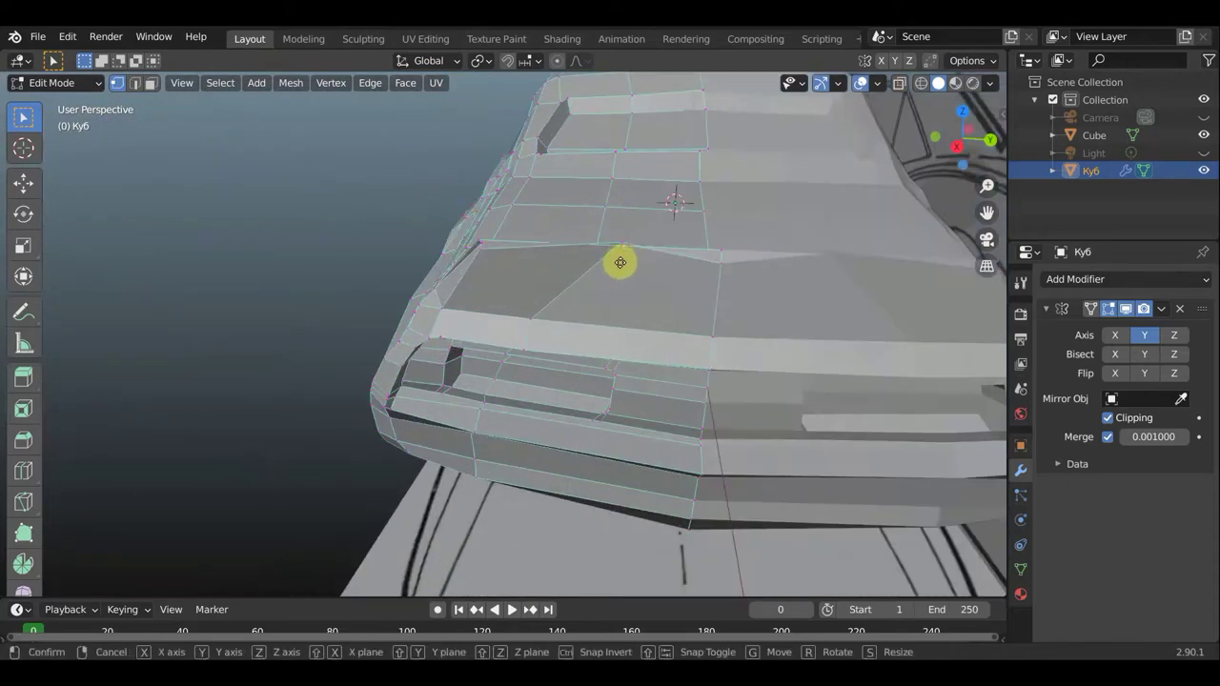
{"action": "left_click", "coordinate": [618, 254]}
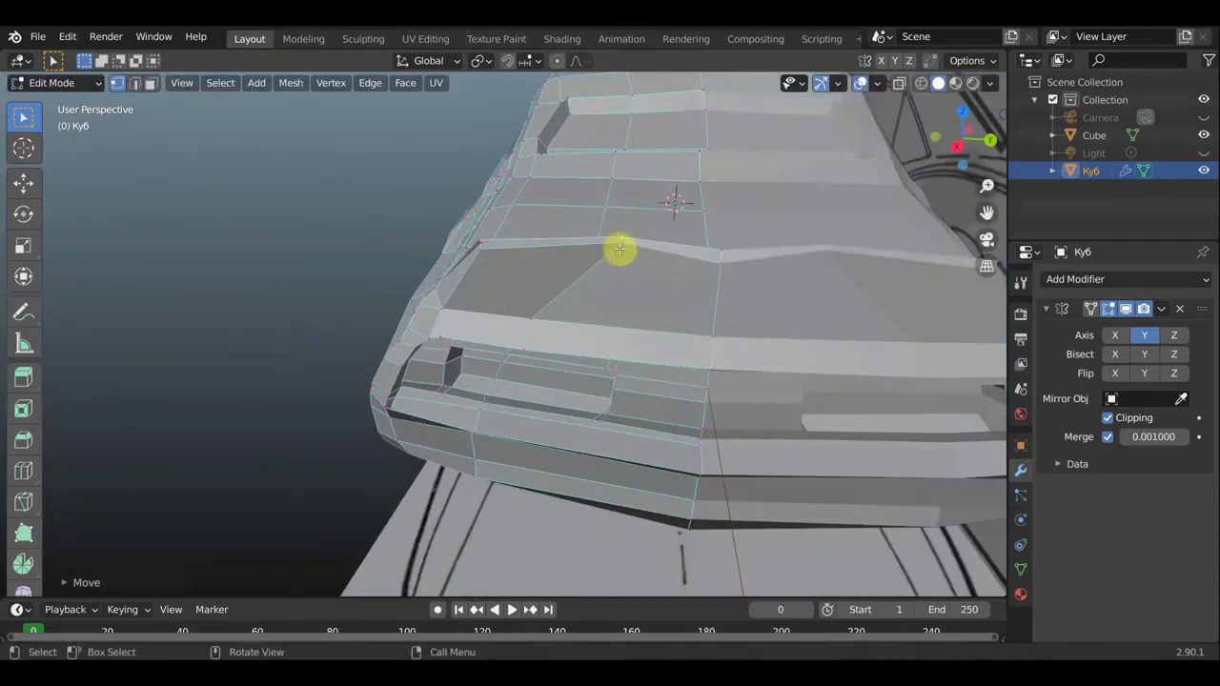
{"action": "key", "text": "g"}
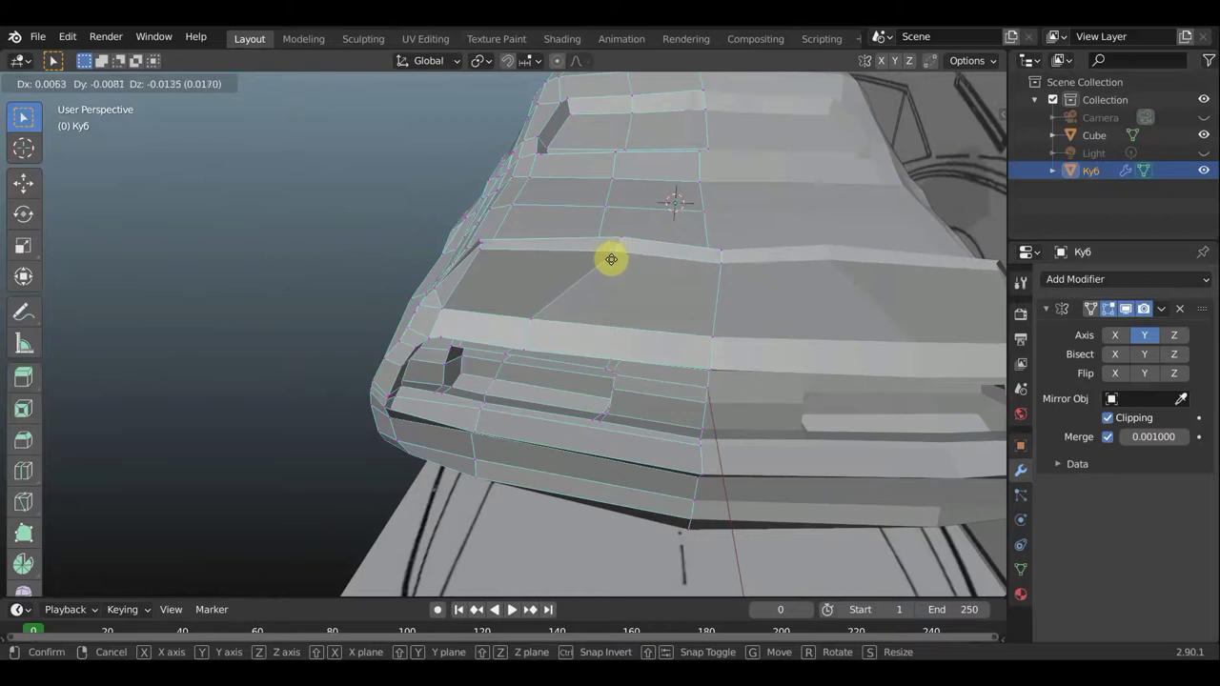
{"action": "left_click", "coordinate": [620, 243]}
{"action": "key", "text": "g"}
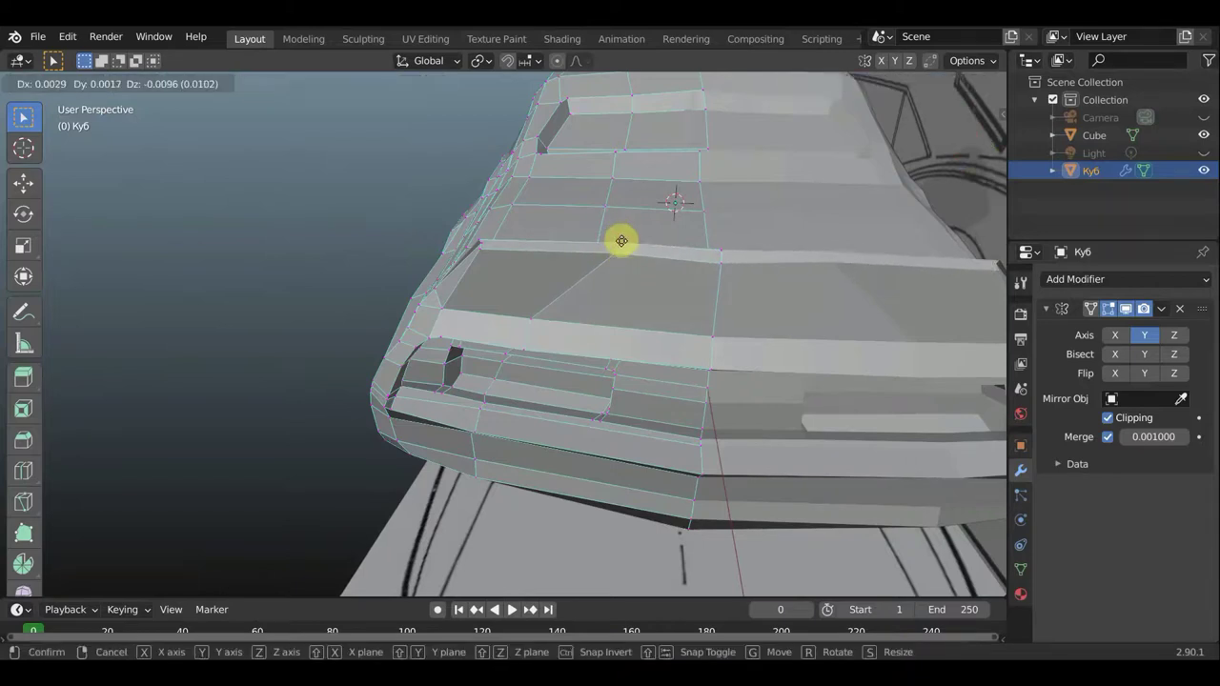
{"action": "left_click", "coordinate": [623, 243]}
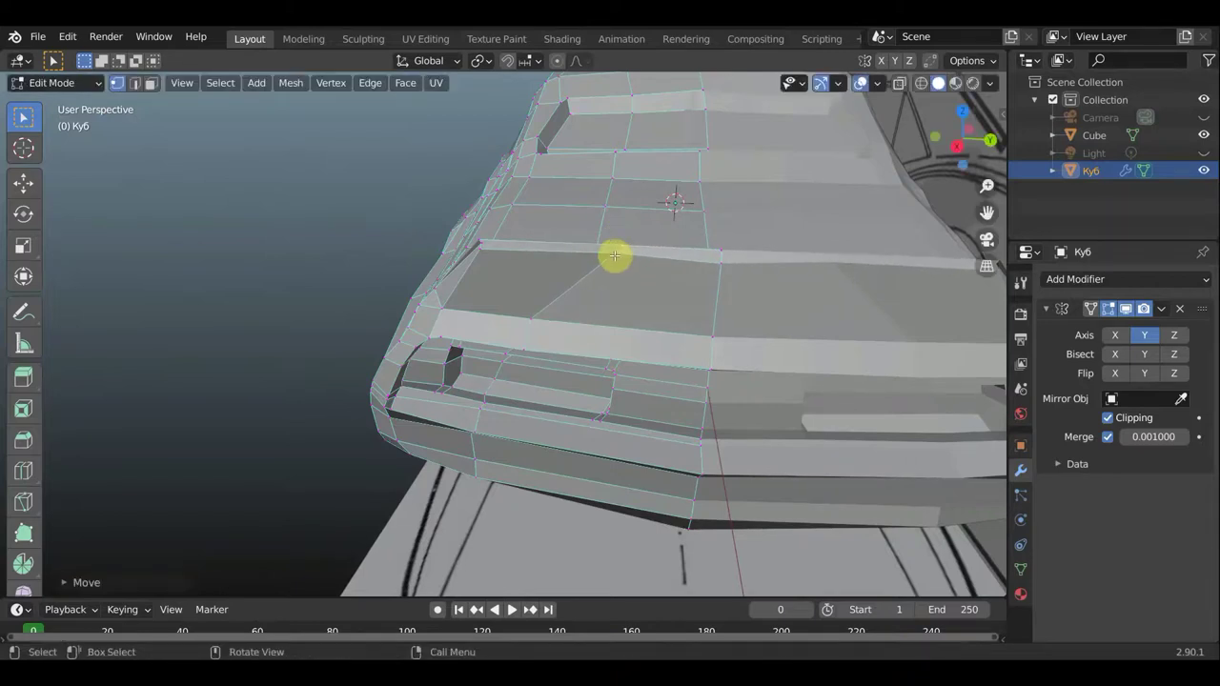
{"action": "key", "text": "g"}
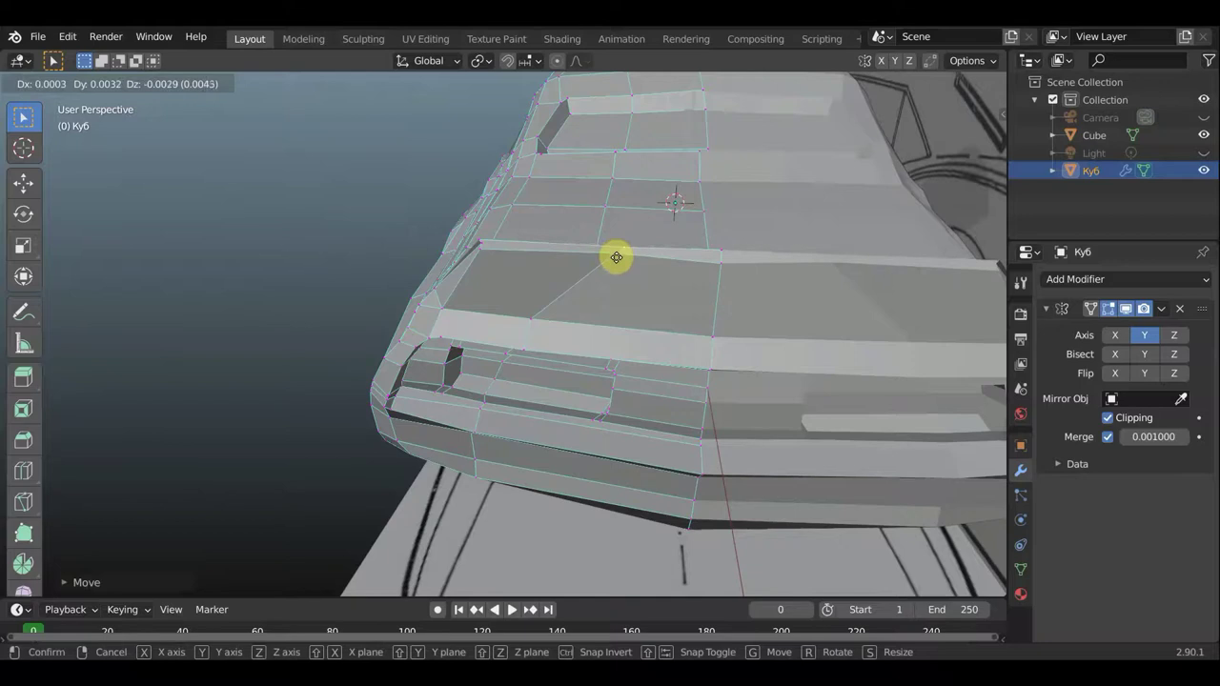
{"action": "left_click", "coordinate": [616, 254]}
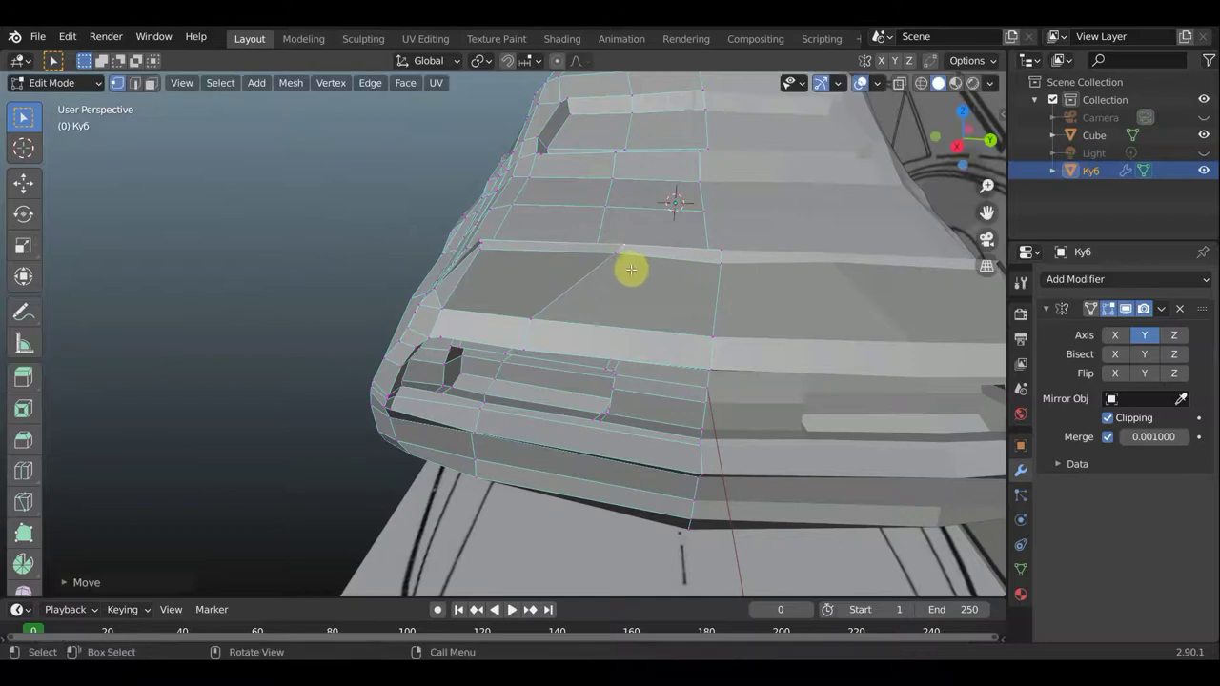
{"action": "mouse_move", "coordinate": [520, 323]}
{"action": "middle_mouse_down"}
{"action": "mouse_move", "coordinate": [581, 316]}
{"action": "mouse_move", "coordinate": [635, 280]}
{"action": "mouse_move", "coordinate": [690, 296]}
{"action": "mouse_move", "coordinate": [562, 284]}
{"action": "mouse_move", "coordinate": [555, 295]}
{"action": "mouse_move", "coordinate": [610, 363]}
{"action": "mouse_move", "coordinate": [577, 414]}
{"action": "mouse_move", "coordinate": [684, 398]}
{"action": "mouse_move", "coordinate": [661, 425]}
{"action": "middle_mouse_up"}
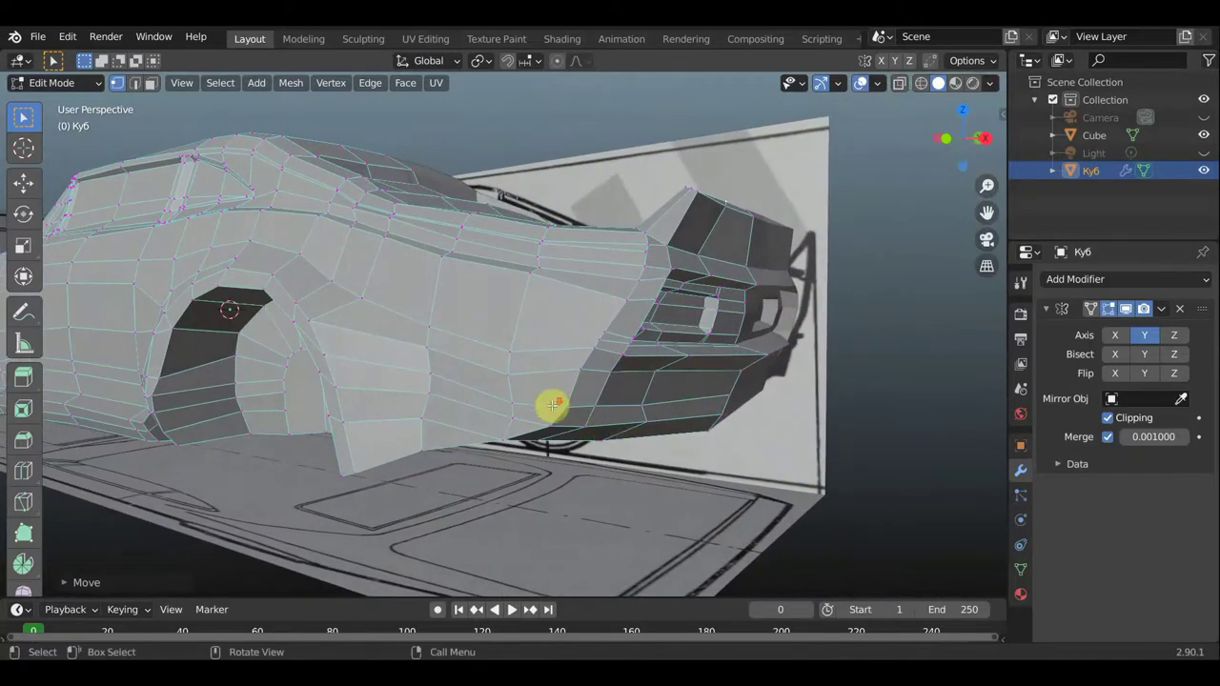
Pull the lower rear bumper corner vertex slightly outward to reshape the tail's bottom edge
{"action": "mouse_move", "coordinate": [553, 403]}
{"action": "middle_mouse_down"}
{"action": "mouse_move", "coordinate": [652, 423]}
{"action": "mouse_move", "coordinate": [463, 430]}
{"action": "mouse_move", "coordinate": [517, 390]}
{"action": "mouse_move", "coordinate": [639, 381]}
{"action": "mouse_move", "coordinate": [482, 390]}
{"action": "middle_mouse_up"}
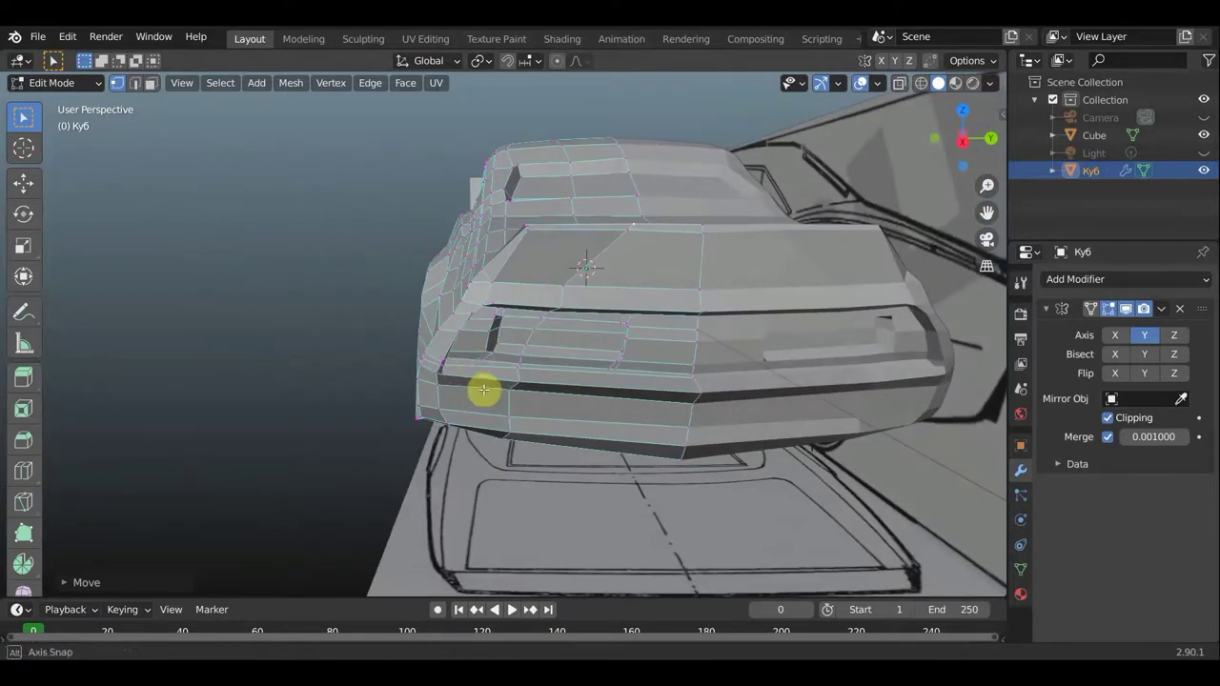
{"action": "middle_click_drag", "start_coordinate": [487, 330], "coordinate": [500, 274]}
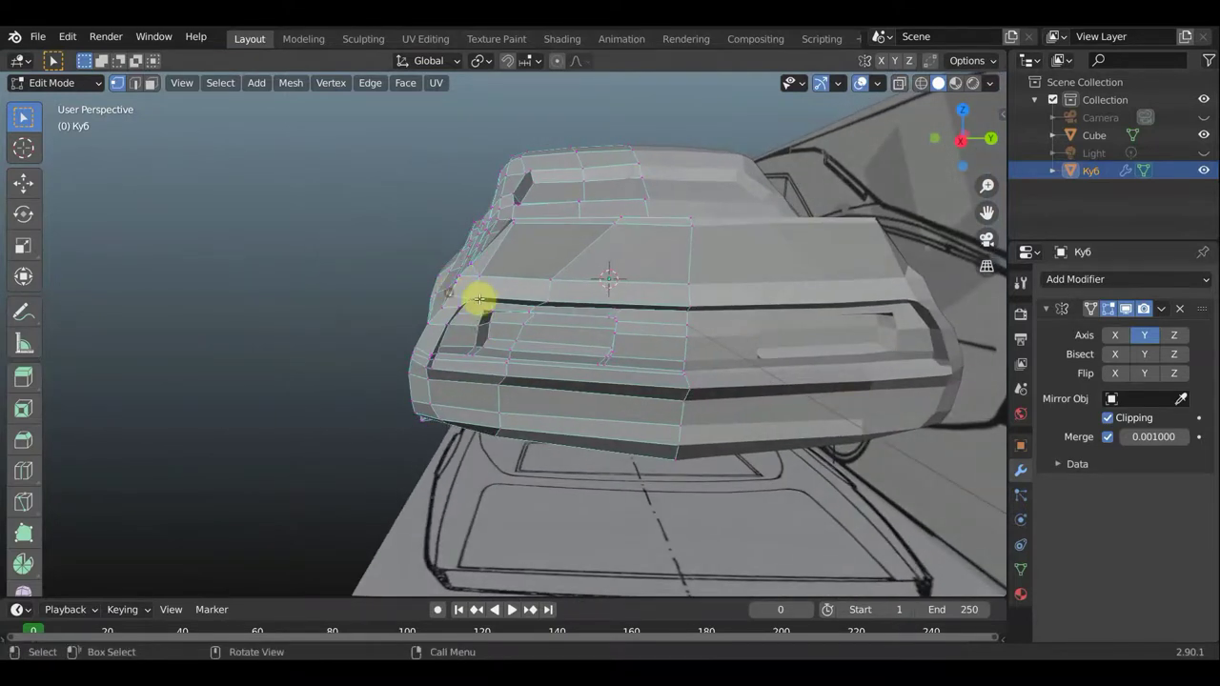
{"action": "mouse_move", "coordinate": [480, 294]}
{"action": "left_mouse_down"}
{"action": "mouse_move", "coordinate": [431, 303]}
{"action": "mouse_move", "coordinate": [427, 320]}
{"action": "left_mouse_up"}
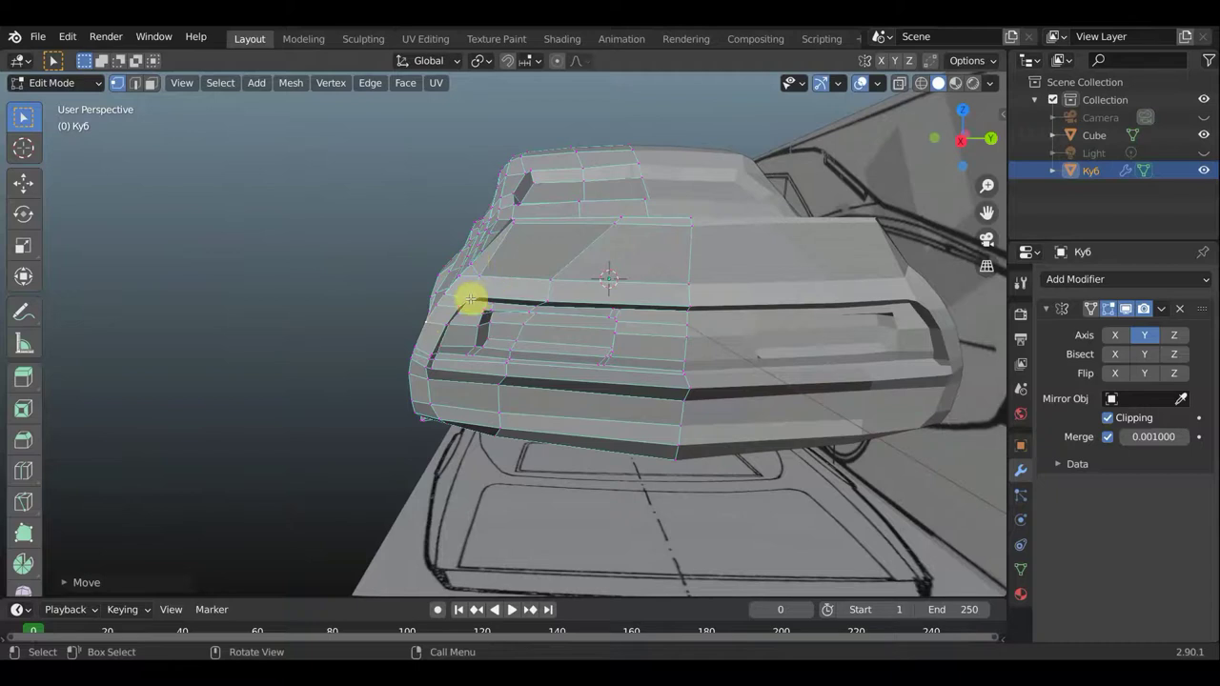
{"action": "mouse_move", "coordinate": [501, 327]}
{"action": "middle_mouse_down"}
{"action": "mouse_move", "coordinate": [678, 332]}
{"action": "mouse_move", "coordinate": [651, 330]}
{"action": "mouse_move", "coordinate": [667, 349]}
{"action": "mouse_move", "coordinate": [569, 338]}
{"action": "mouse_move", "coordinate": [573, 384]}
{"action": "mouse_move", "coordinate": [499, 381]}
{"action": "mouse_move", "coordinate": [468, 416]}
{"action": "mouse_move", "coordinate": [435, 403]}
{"action": "mouse_move", "coordinate": [469, 412]}
{"action": "middle_mouse_up"}
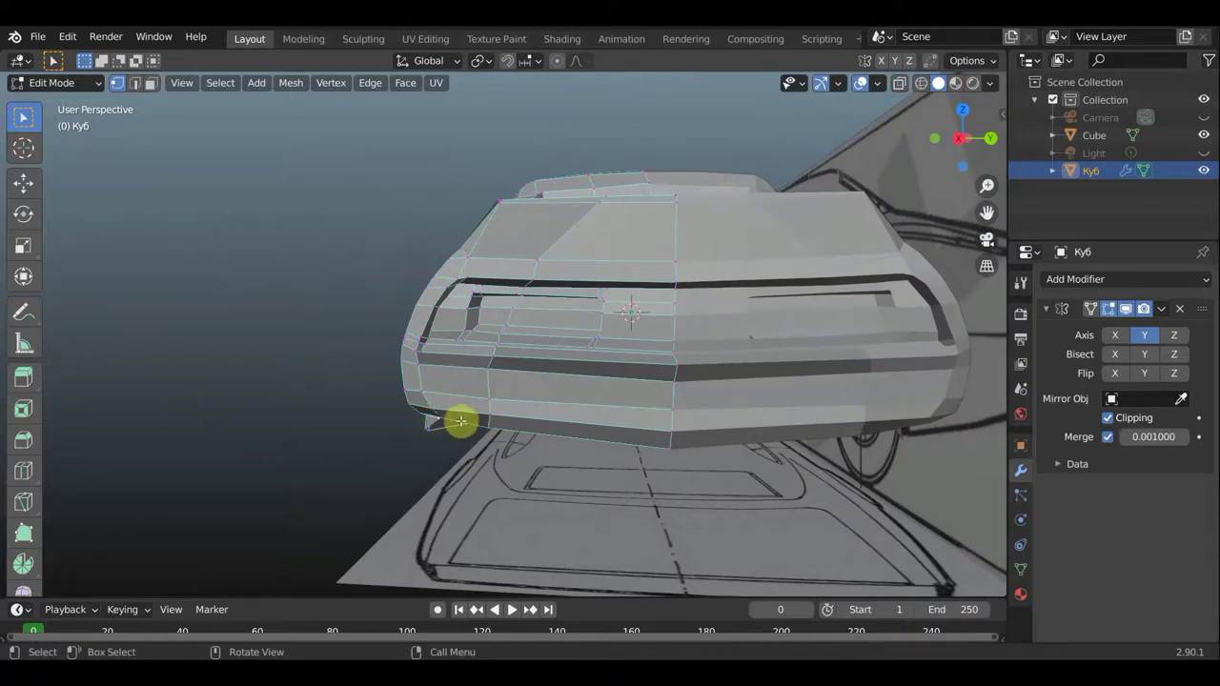
Move four vertices along the lower rear bumper edge to follow the body line
{"action": "key", "text": "g"}
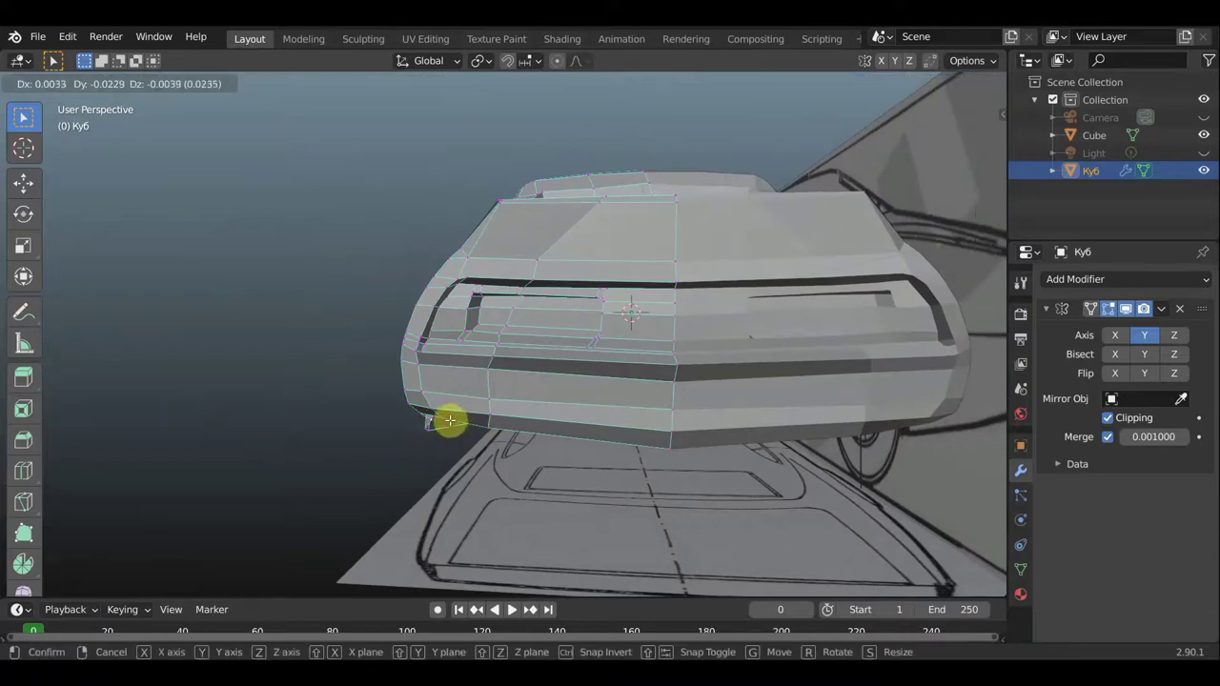
{"action": "left_click", "coordinate": [439, 417]}
{"action": "key", "text": "g"}
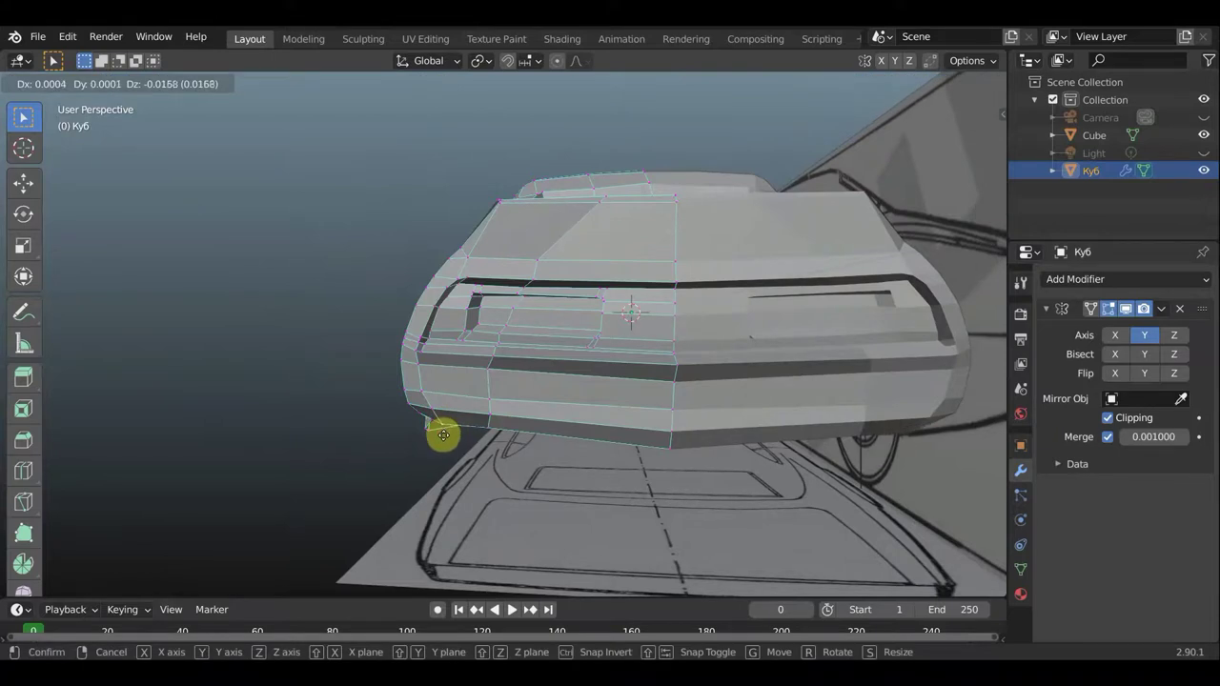
{"action": "left_click", "coordinate": [482, 426]}
{"action": "key", "text": "g"}
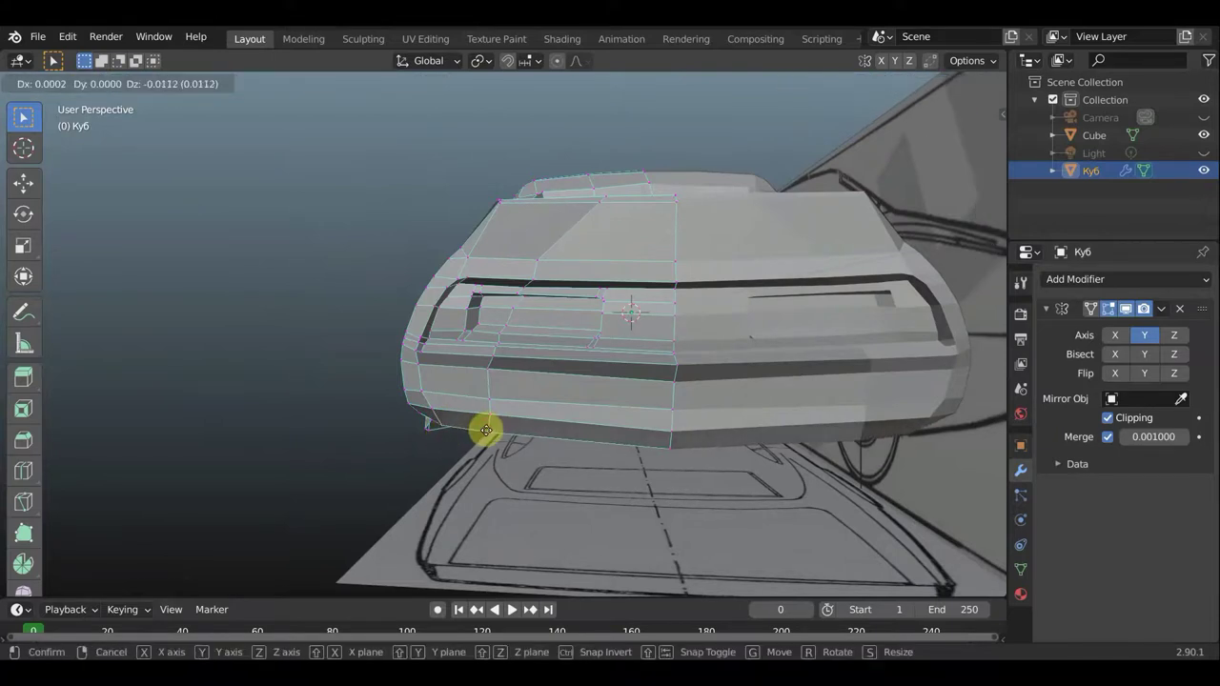
{"action": "left_click", "coordinate": [486, 431]}
{"action": "key", "text": "g"}
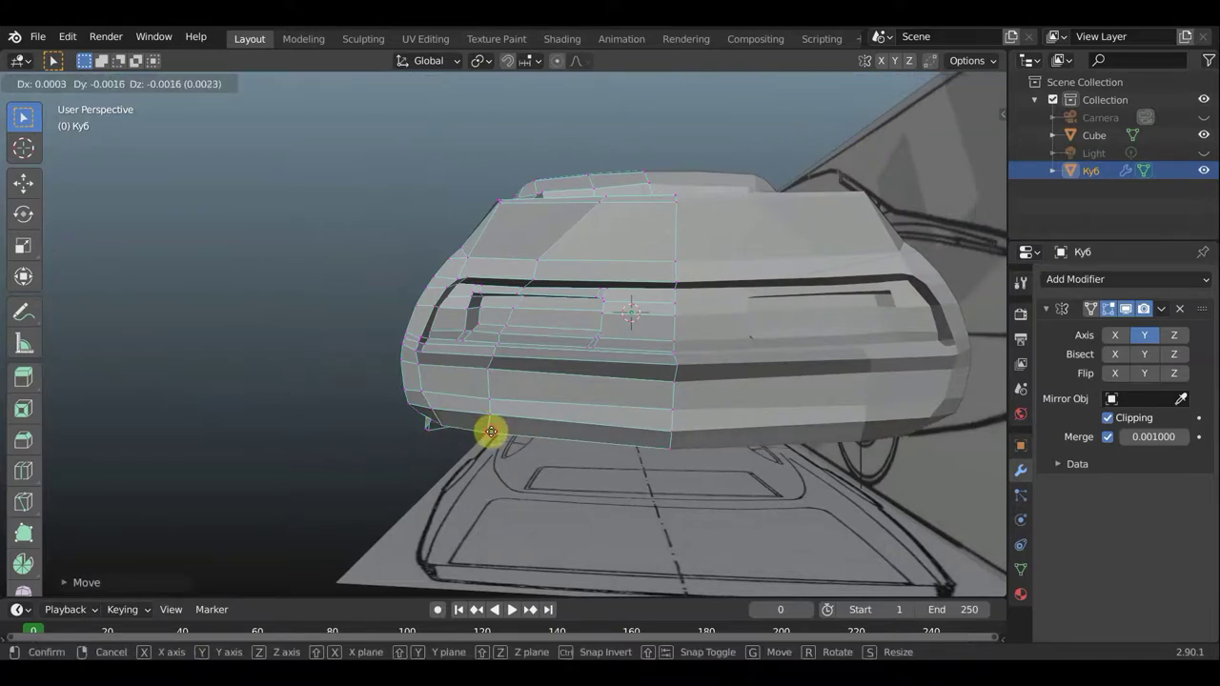
{"action": "left_click", "coordinate": [491, 432]}
Adjust two more lower-edge vertices to shape the bumper underside
{"action": "key", "text": "g"}
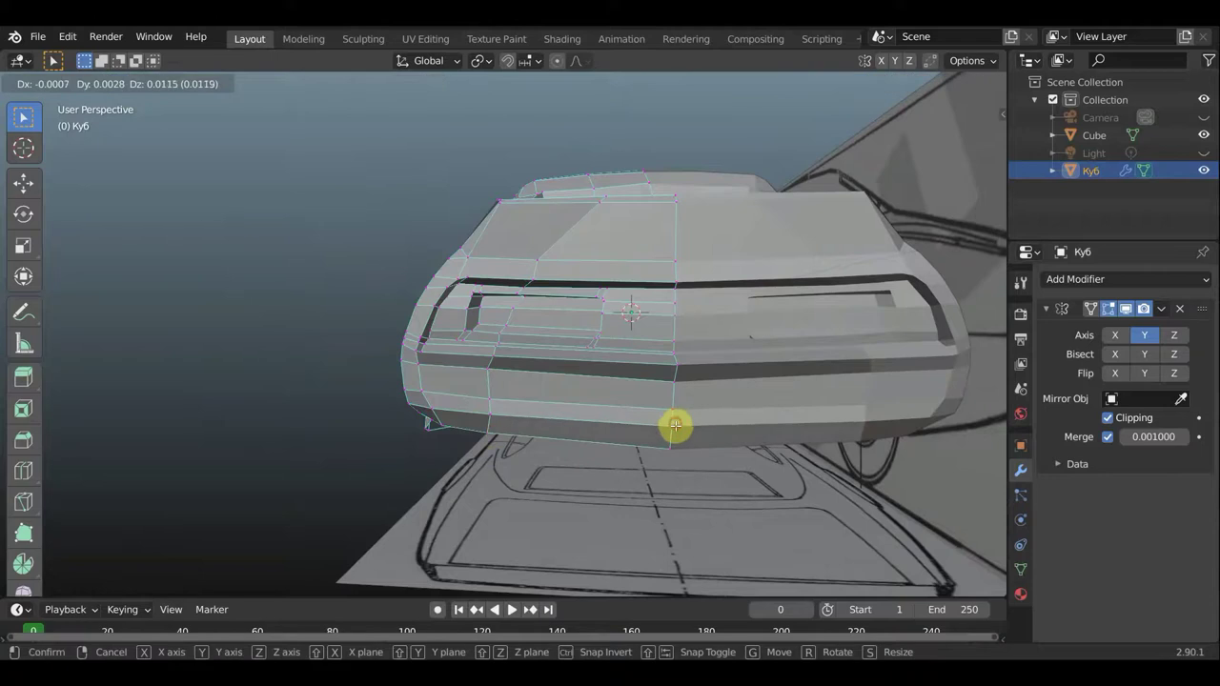
{"action": "left_click", "coordinate": [669, 448]}
{"action": "key", "text": "g"}
{"action": "left_click", "coordinate": [671, 444]}
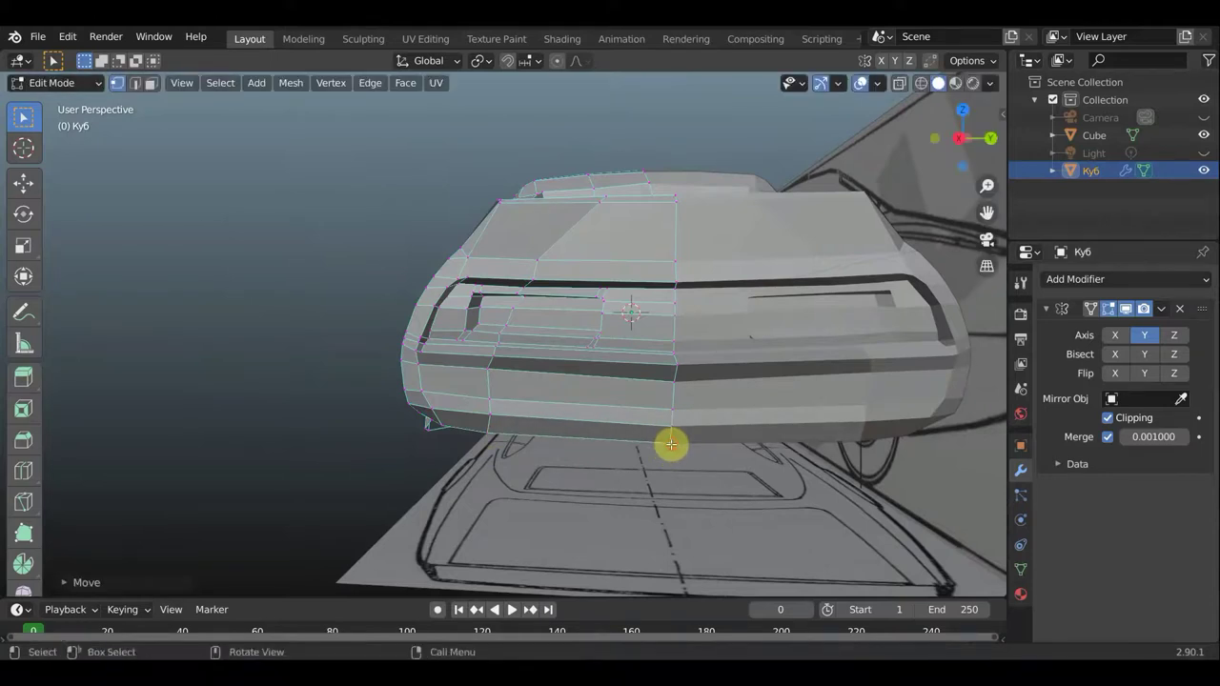
{"action": "middle_click_drag", "start_coordinate": [632, 428], "coordinate": [533, 424]}
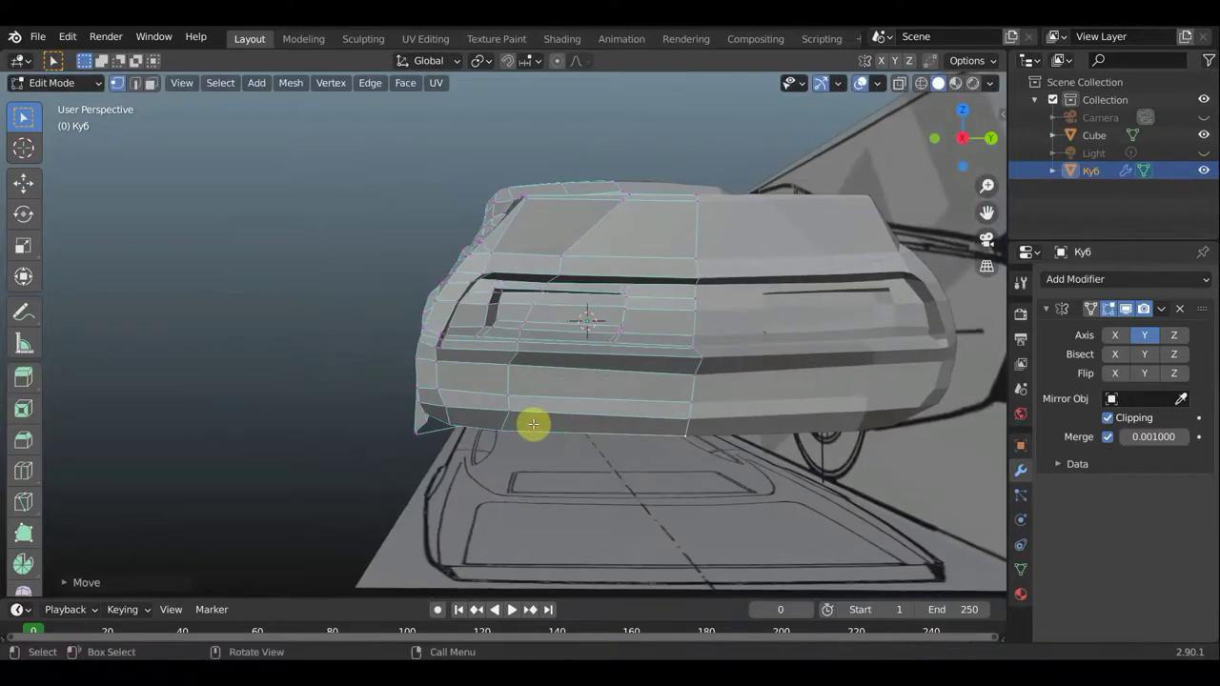
Knife two vertical cuts through the lower rear bumper panel down to its bottom edge
{"action": "key", "text": "k"}
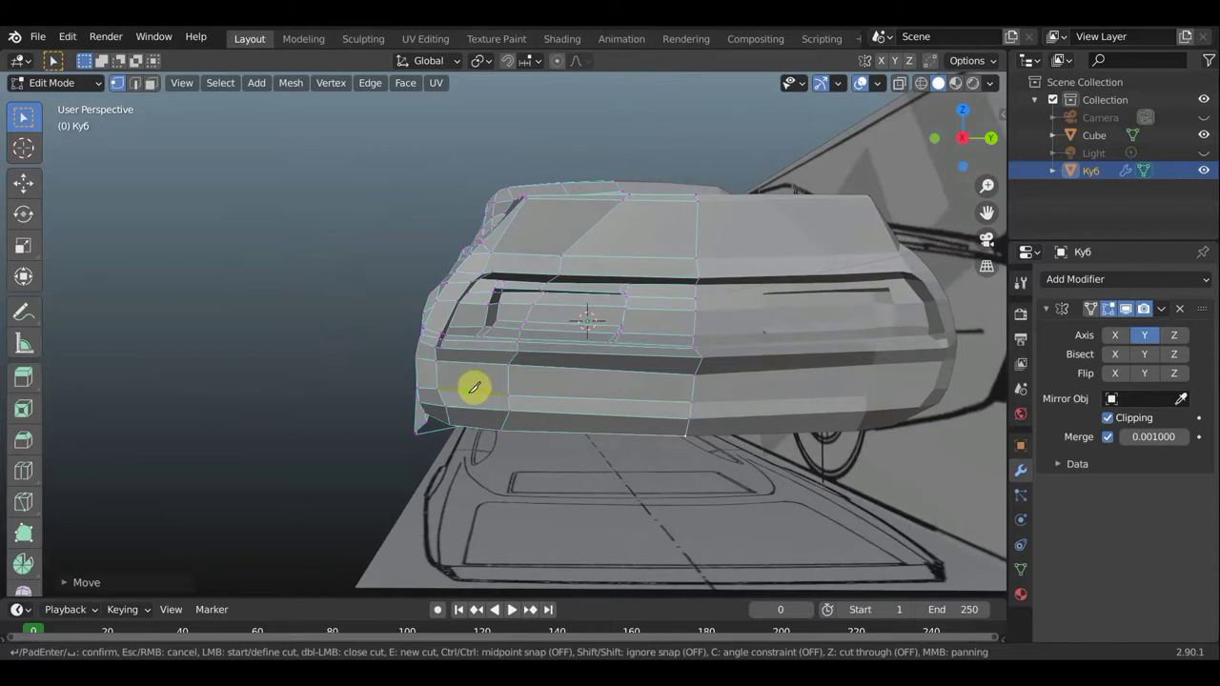
{"action": "left_click", "coordinate": [471, 393]}
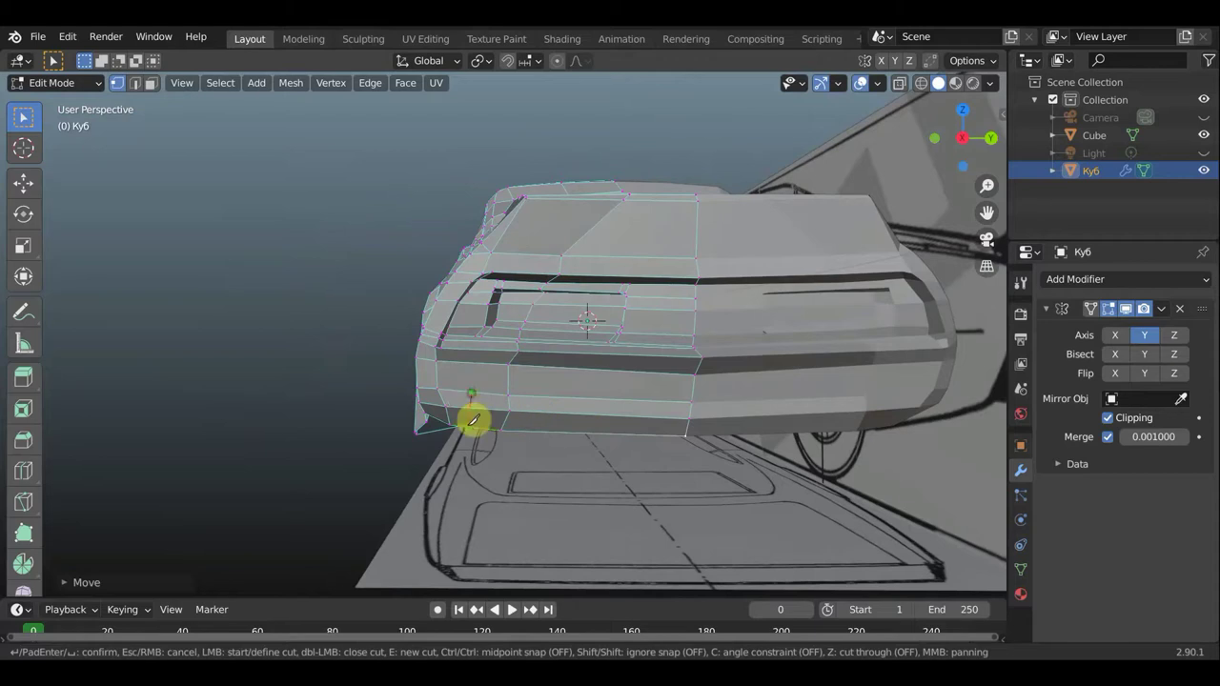
{"action": "left_click", "coordinate": [471, 427]}
{"action": "key", "text": "Return"}
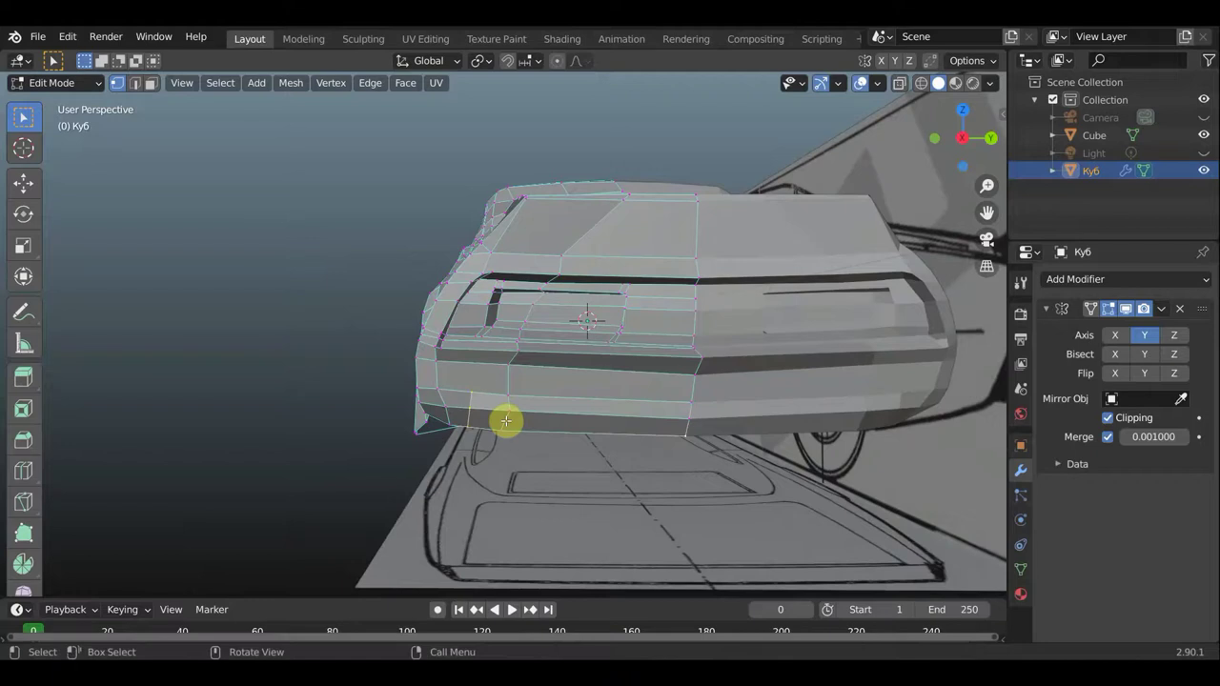
{"action": "key", "text": "k"}
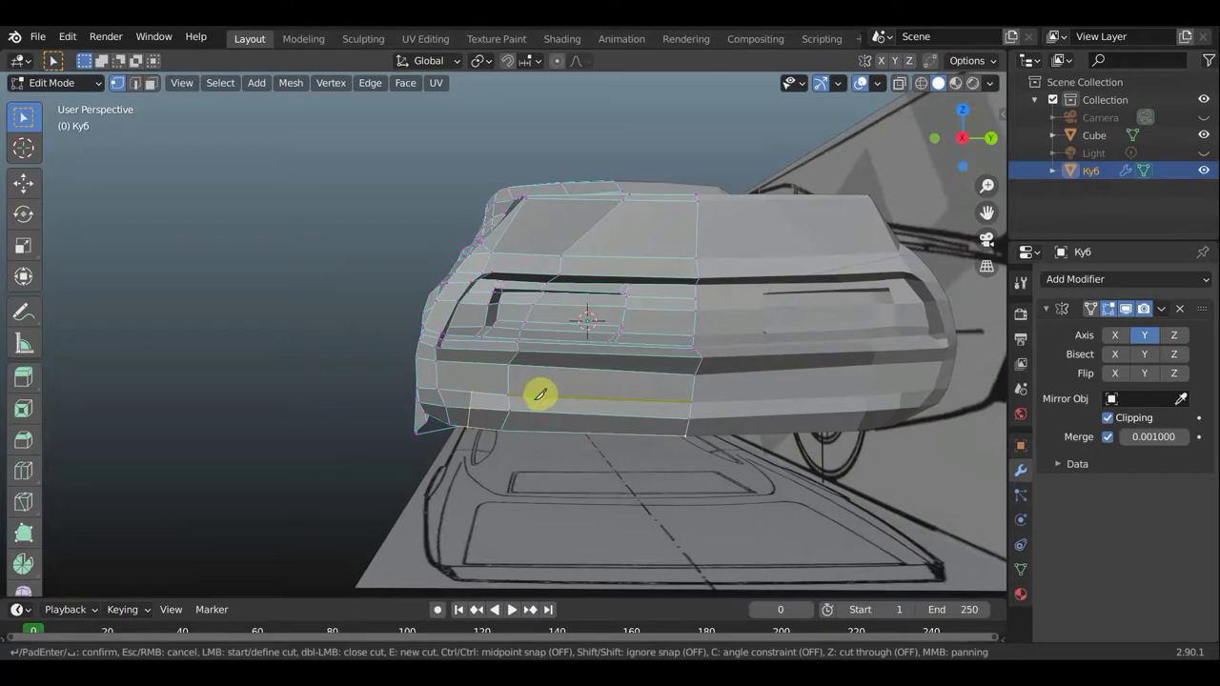
{"action": "left_click", "coordinate": [536, 398]}
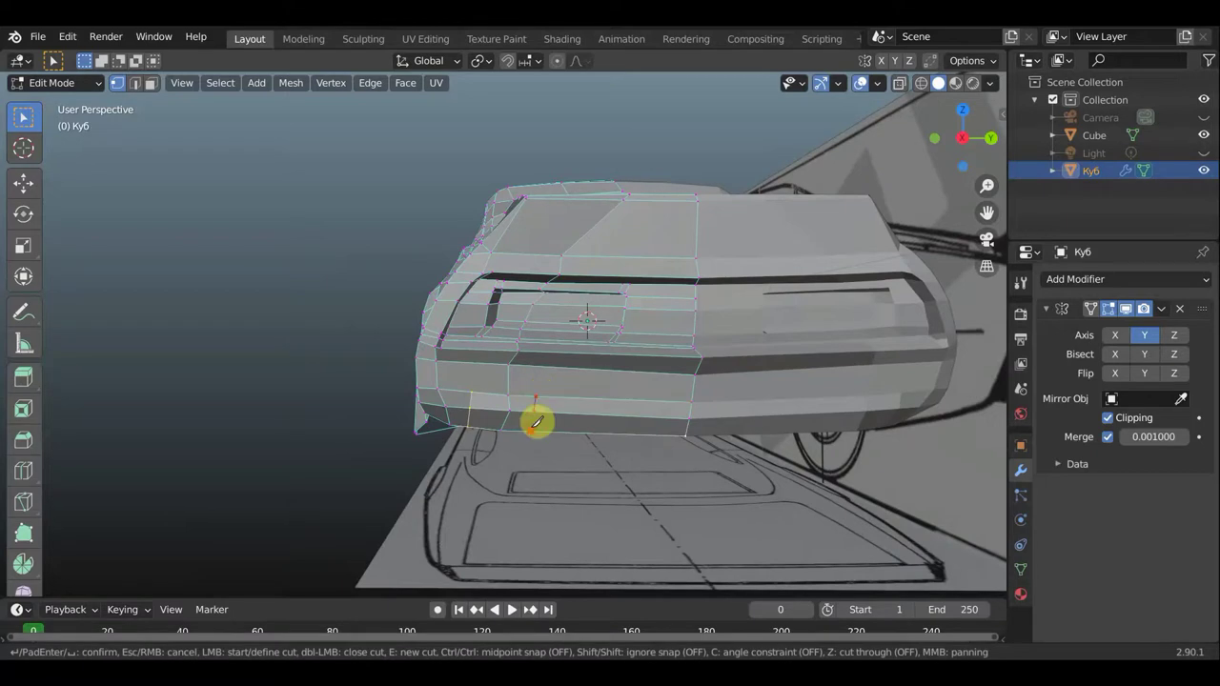
{"action": "left_click", "coordinate": [531, 428]}
{"action": "key", "text": "Return"}
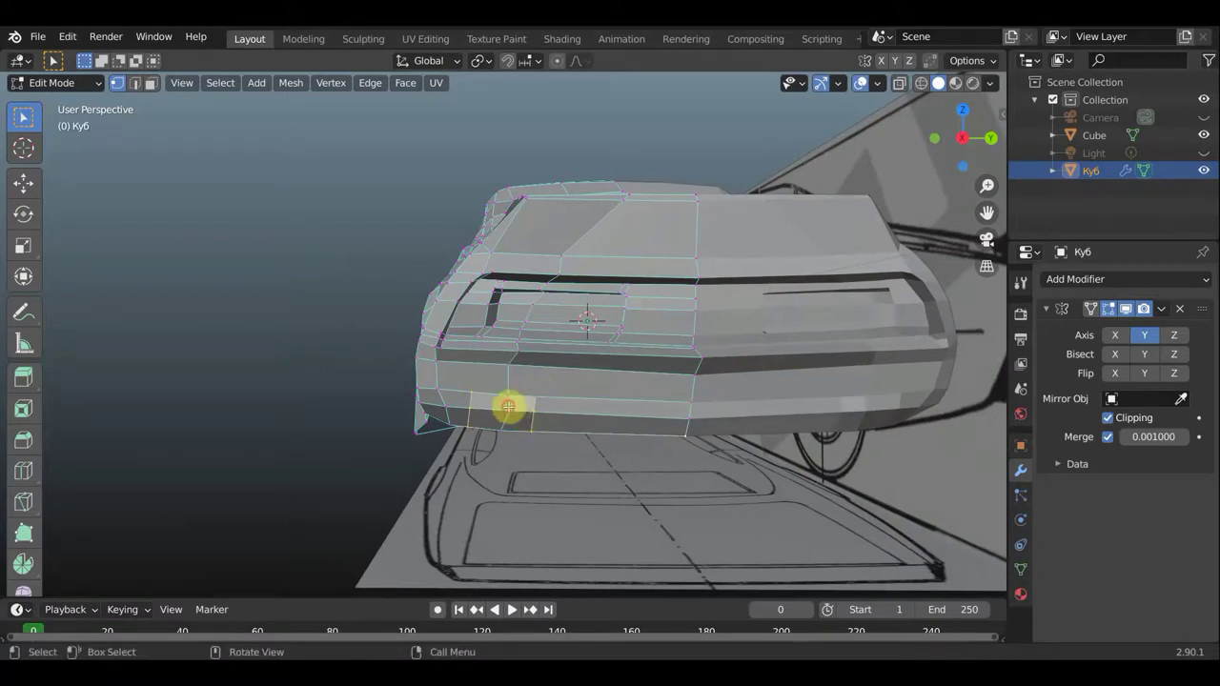
Shift a vertex on the lower rear bumper about 0.012 along Y
{"action": "left_click", "coordinate": [525, 421]}
{"action": "key", "text": "g"}
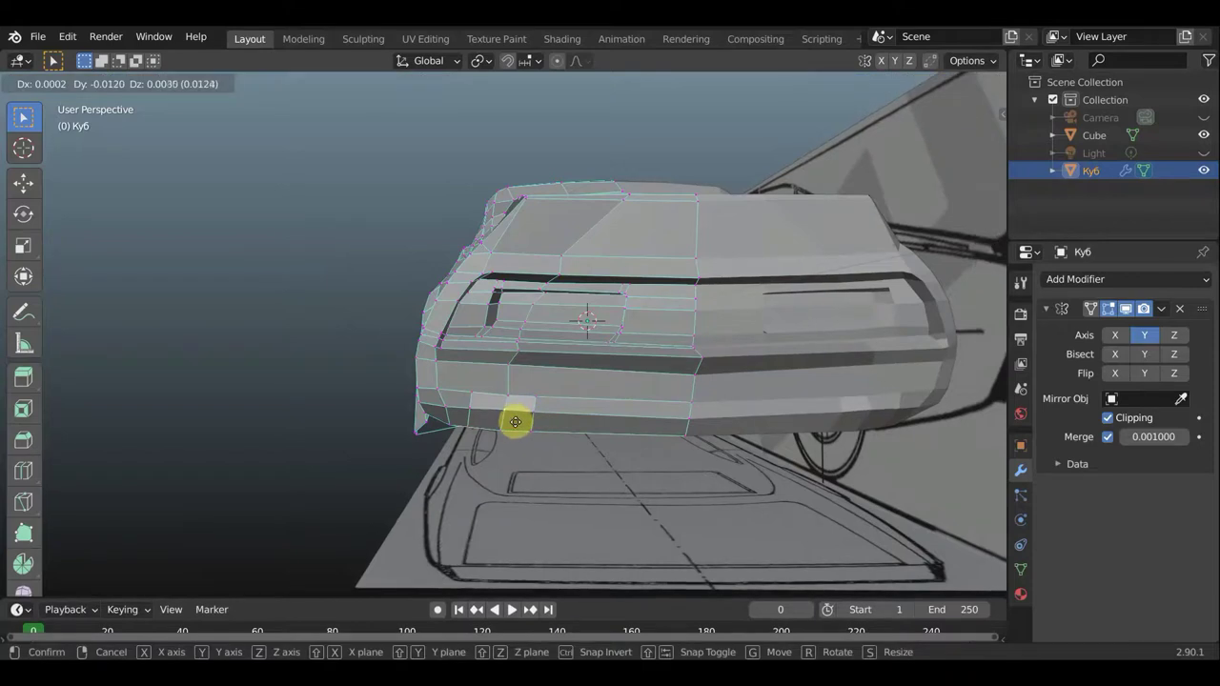
{"action": "left_click", "coordinate": [498, 419]}
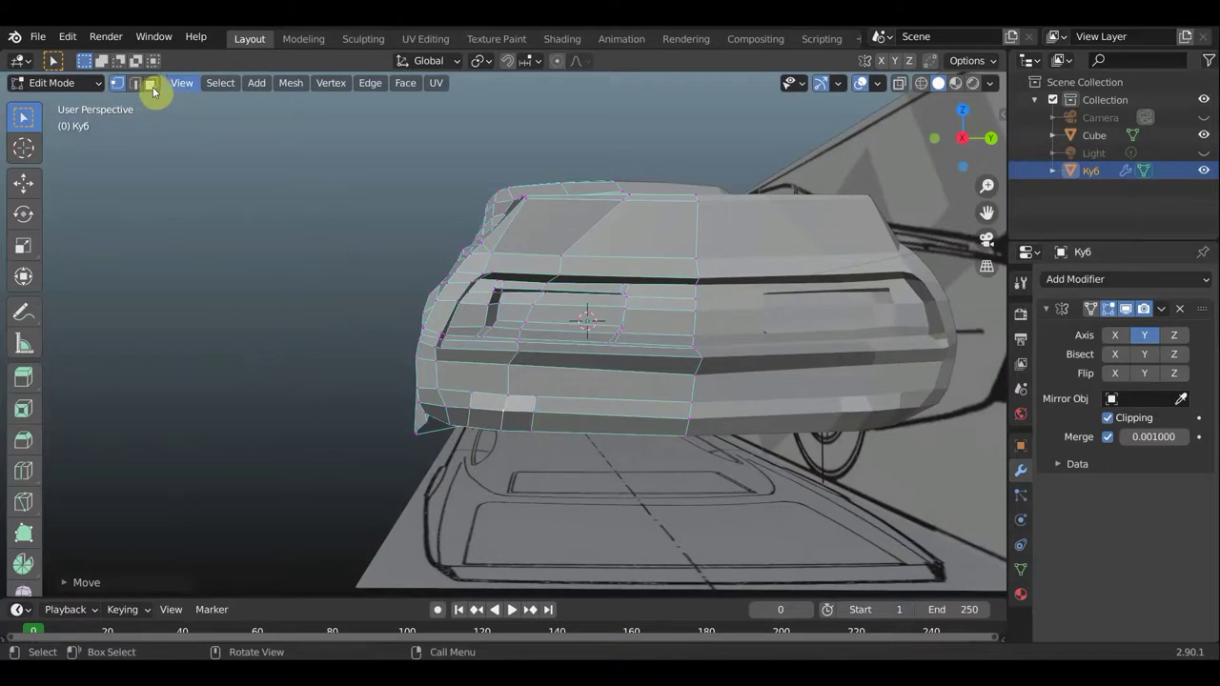
Select two adjacent lower bumper faces and make them round with LoopTools Circle
{"action": "left_click", "coordinate": [151, 84]}
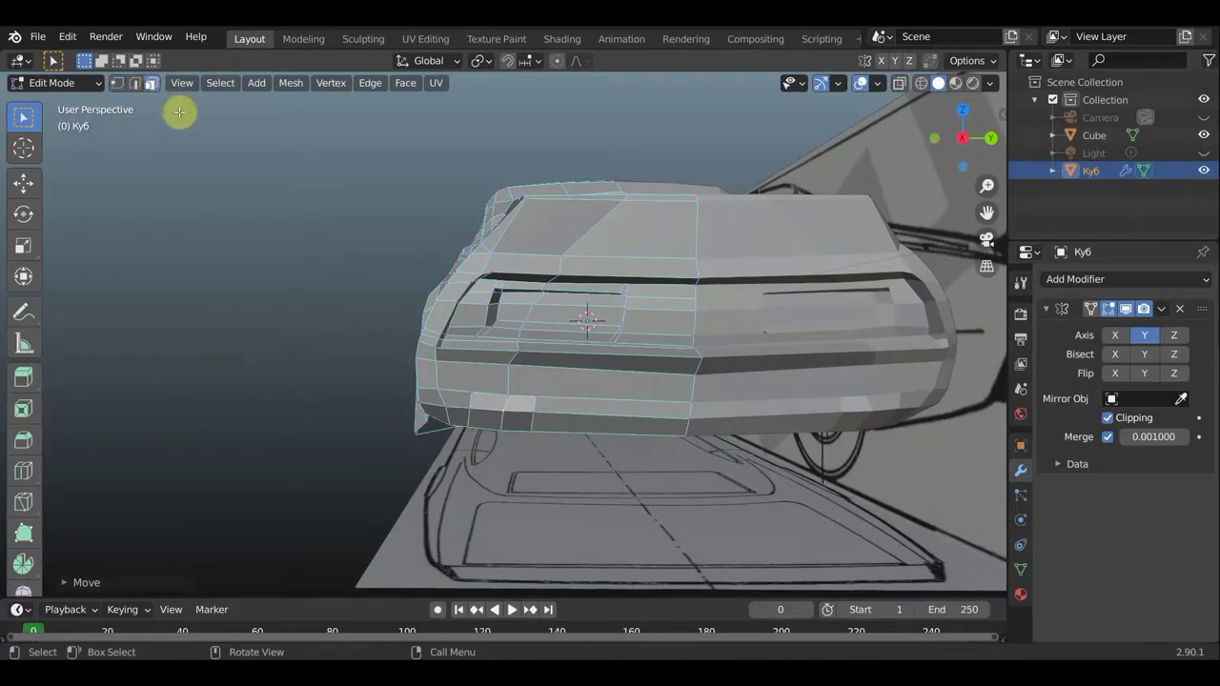
{"action": "left_click", "coordinate": [487, 401], "text": "shift"}
{"action": "left_click", "coordinate": [523, 407], "text": "shift"}
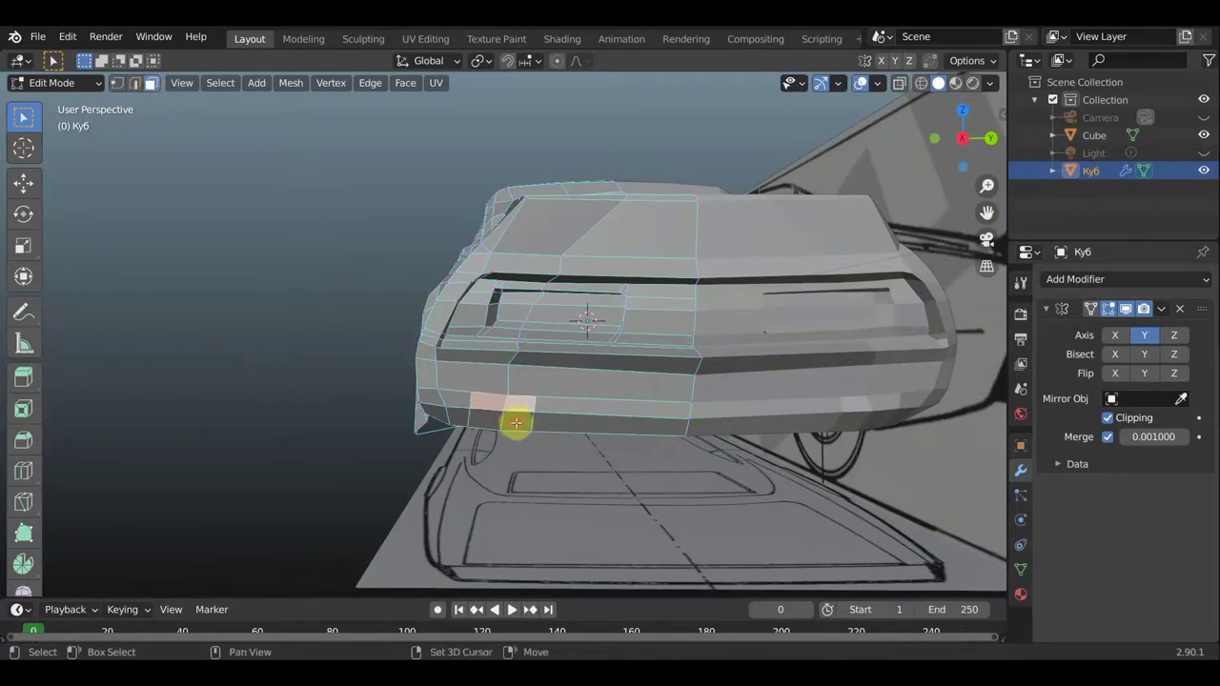
{"action": "left_click", "coordinate": [492, 419], "text": "shift"}
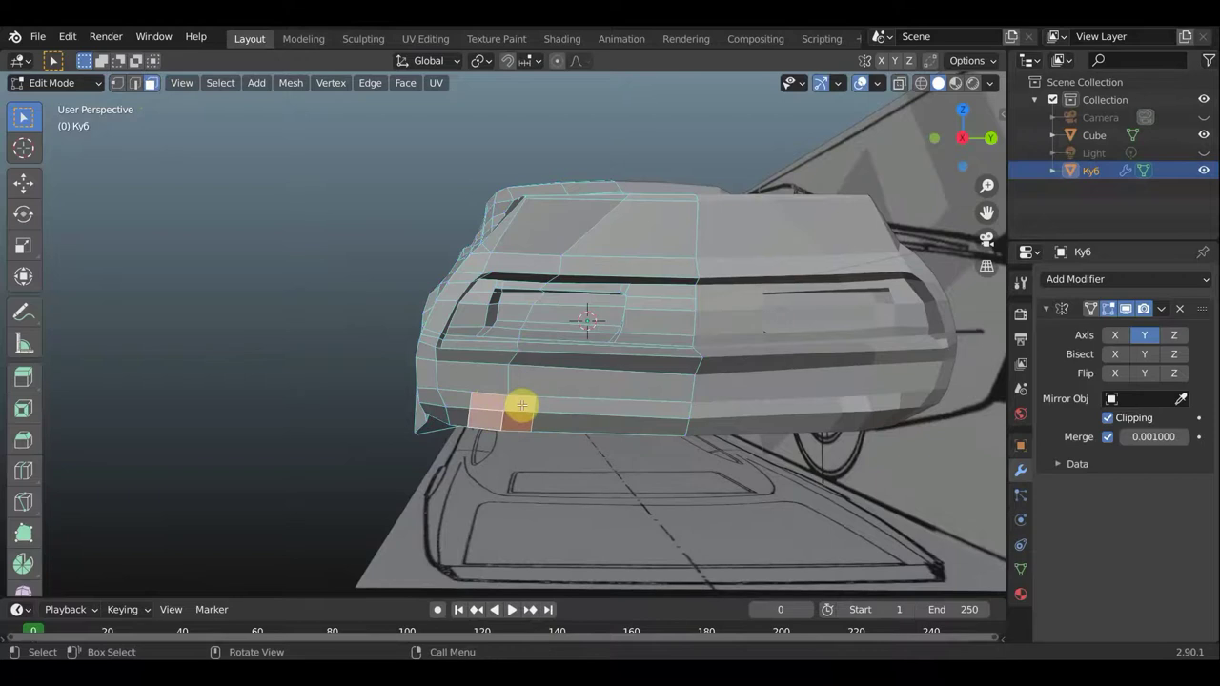
{"action": "key", "text": "n"}
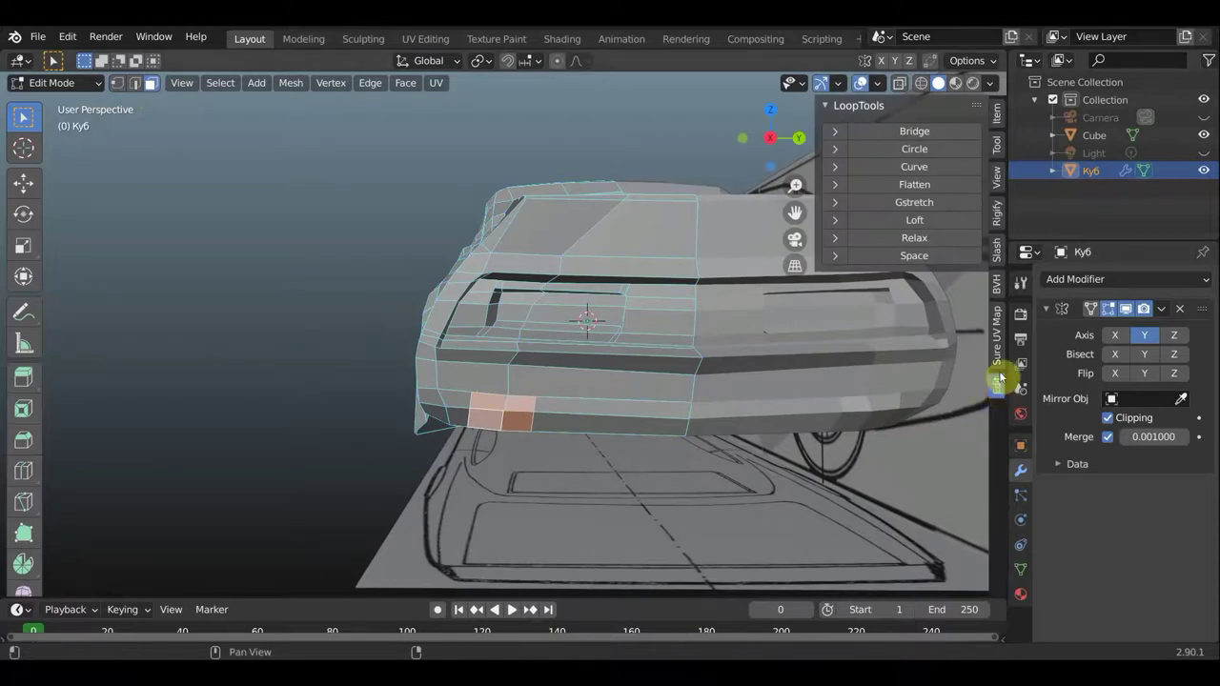
{"action": "left_click", "coordinate": [913, 153]}
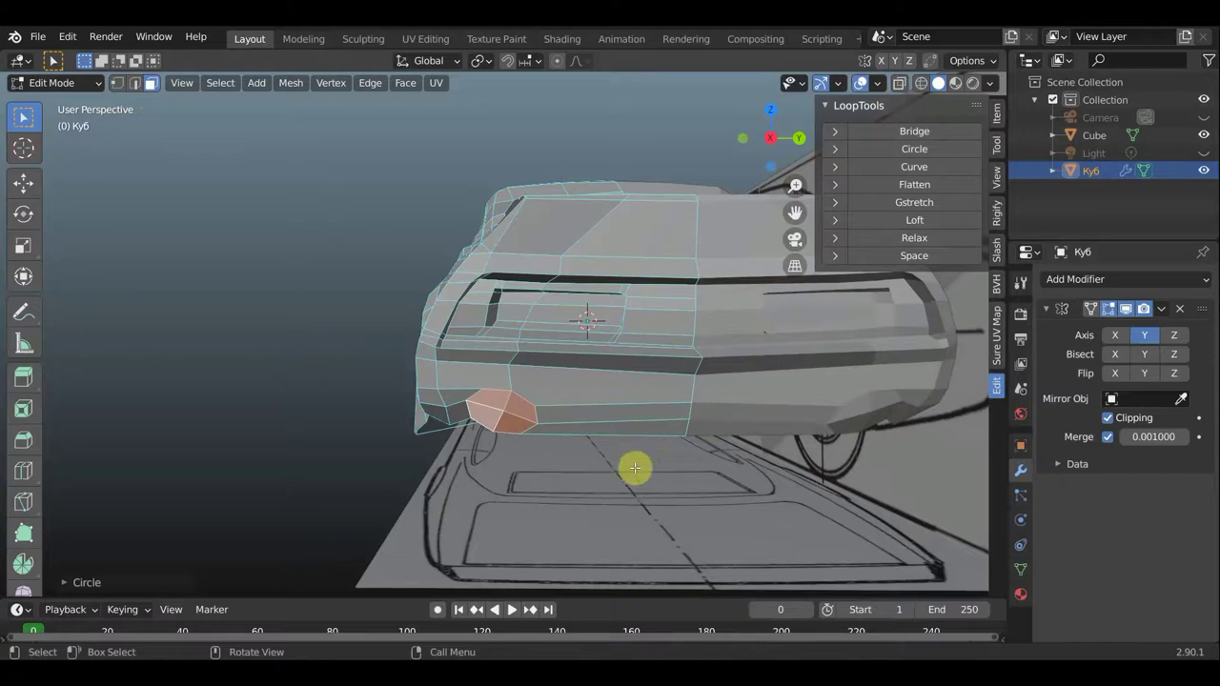
Scale down and tilt the round face, then inset it by about 0.031 to form a rim
{"action": "key", "text": "s"}
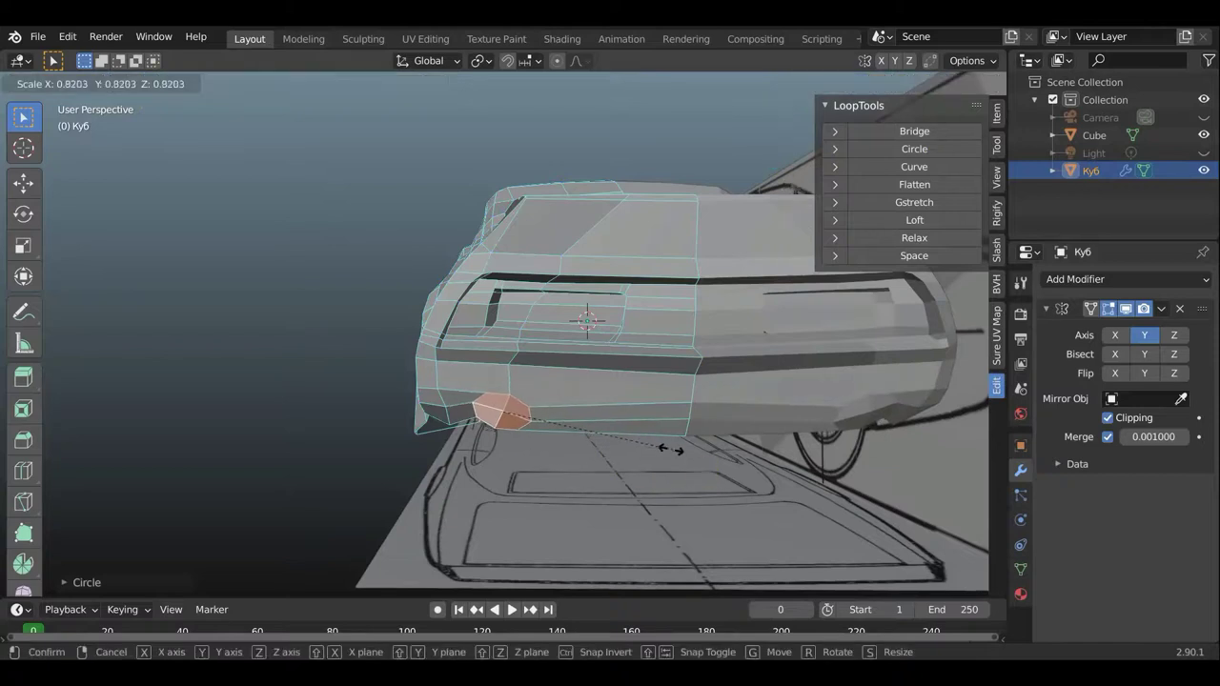
{"action": "left_click", "coordinate": [654, 444]}
{"action": "key", "text": "r"}
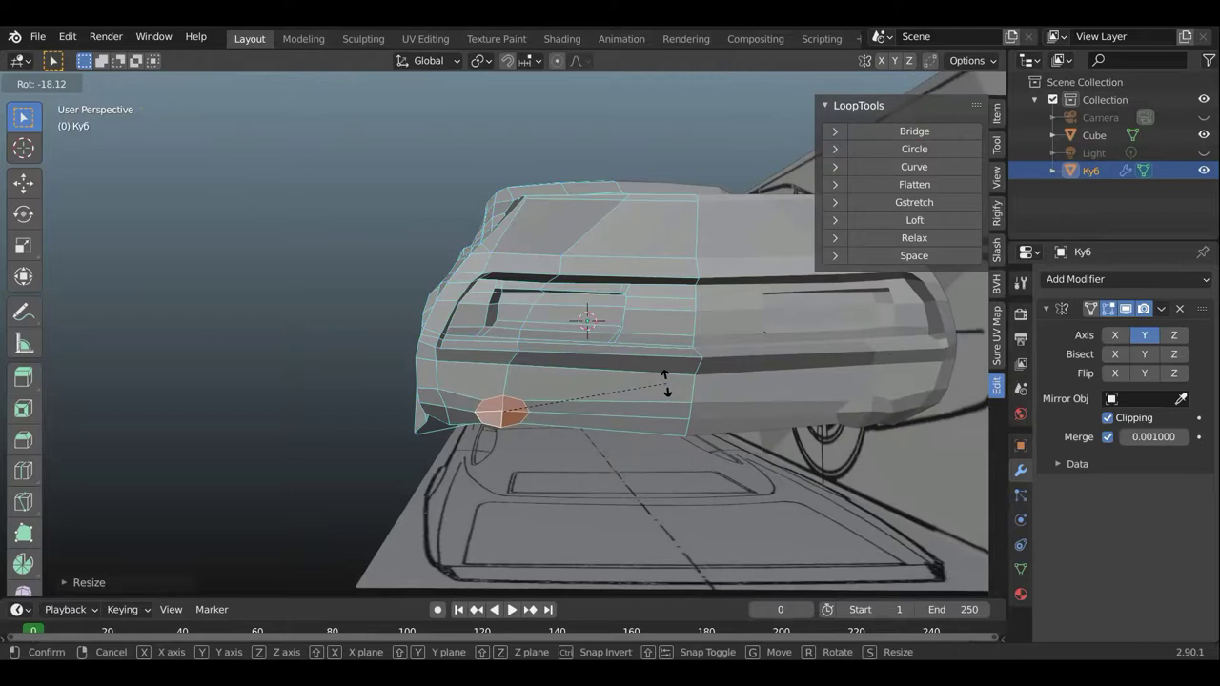
{"action": "left_click", "coordinate": [666, 380]}
{"action": "mouse_move", "coordinate": [634, 425]}
{"action": "middle_mouse_down"}
{"action": "mouse_move", "coordinate": [700, 425]}
{"action": "mouse_move", "coordinate": [602, 425]}
{"action": "middle_mouse_up"}
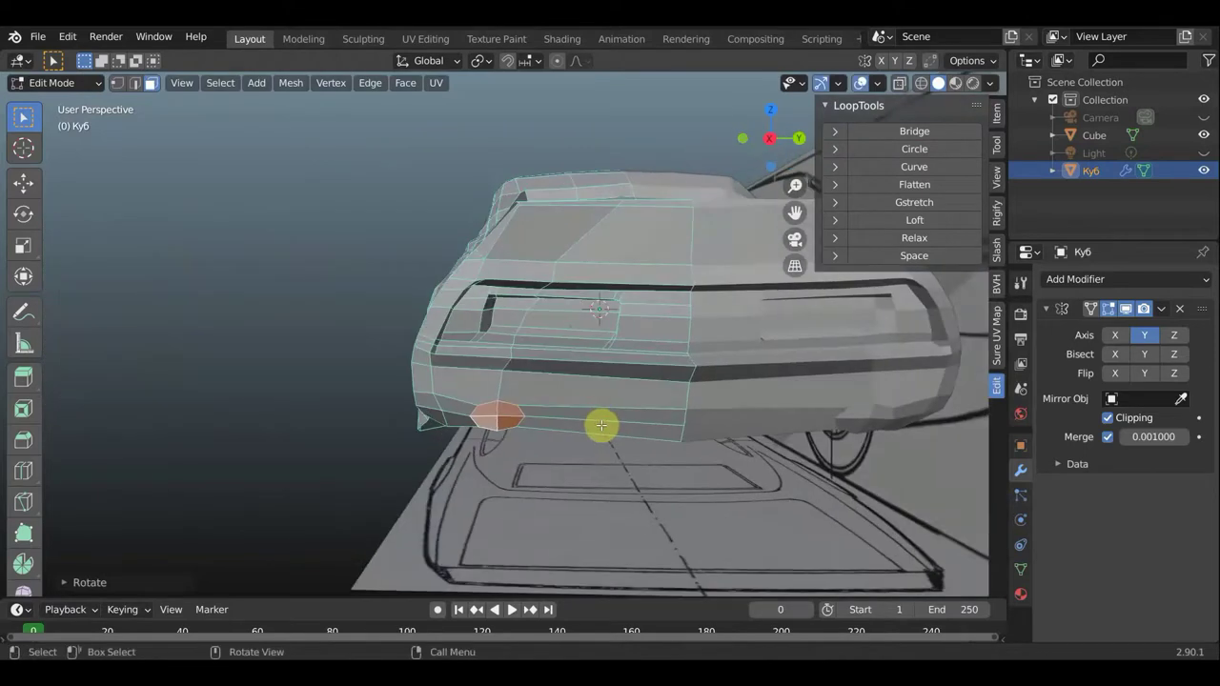
{"action": "key", "text": "i"}
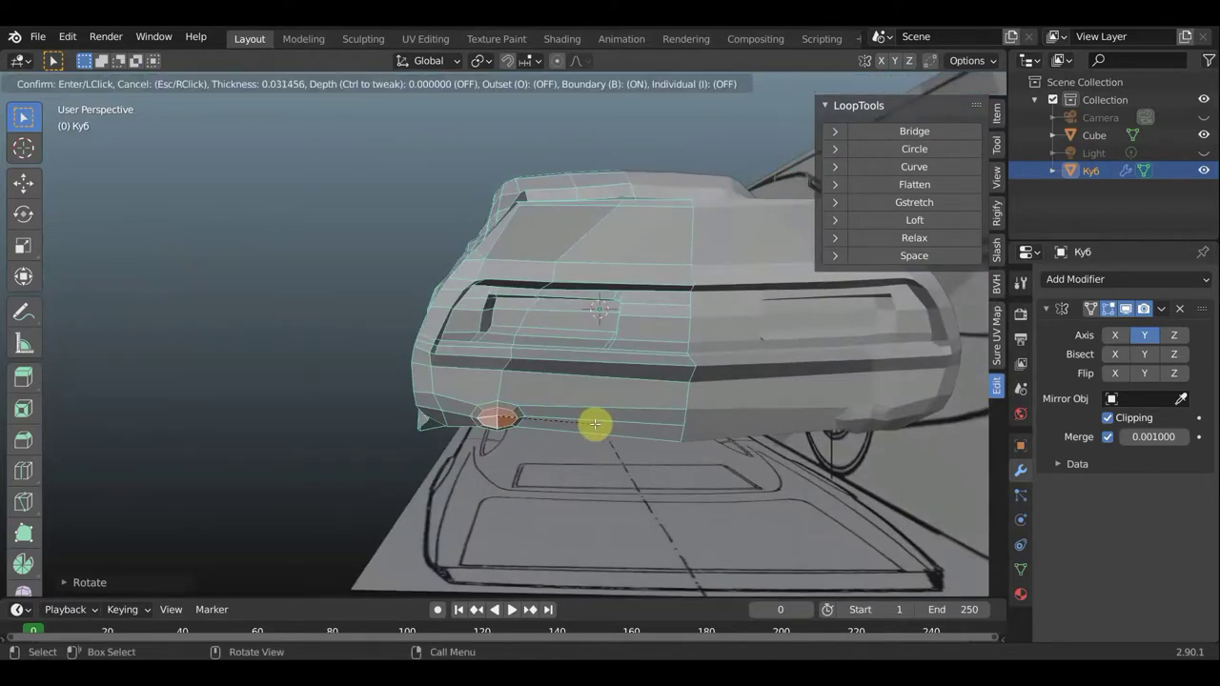
{"action": "left_click", "coordinate": [595, 424]}
{"action": "middle_click_drag", "start_coordinate": [602, 449], "coordinate": [768, 438]}
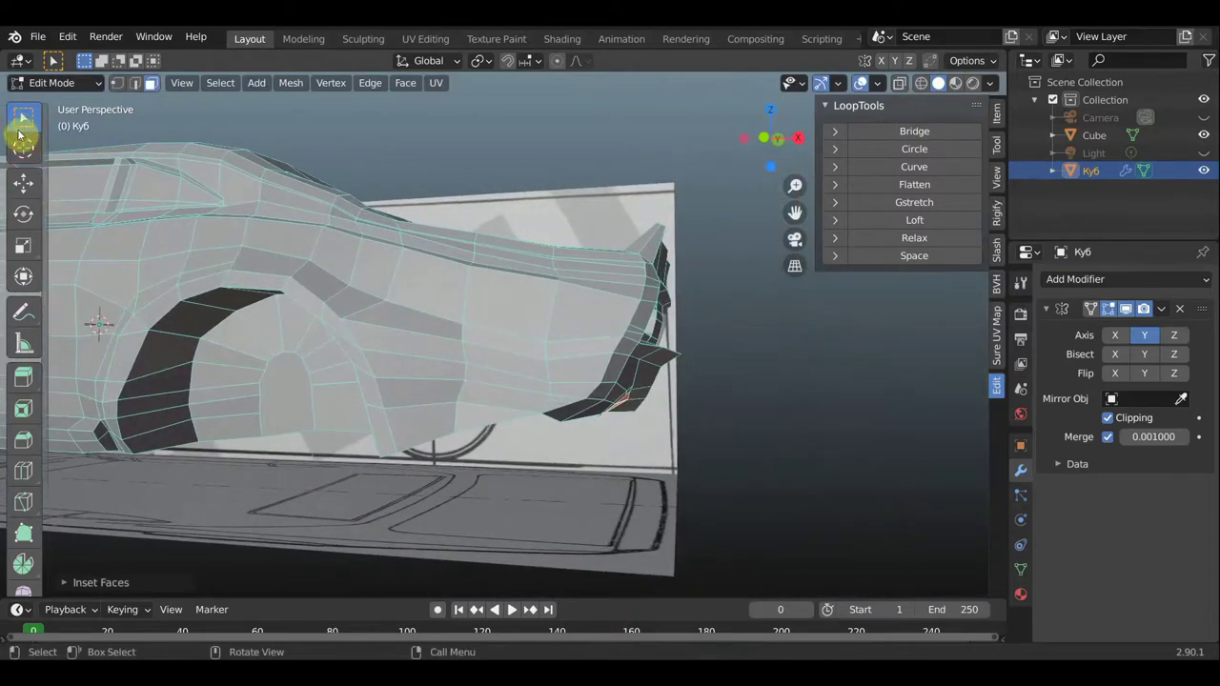
Slide the lower rear vertices along the car's length with the X move-gizmo arrow
{"action": "left_click", "coordinate": [26, 183]}
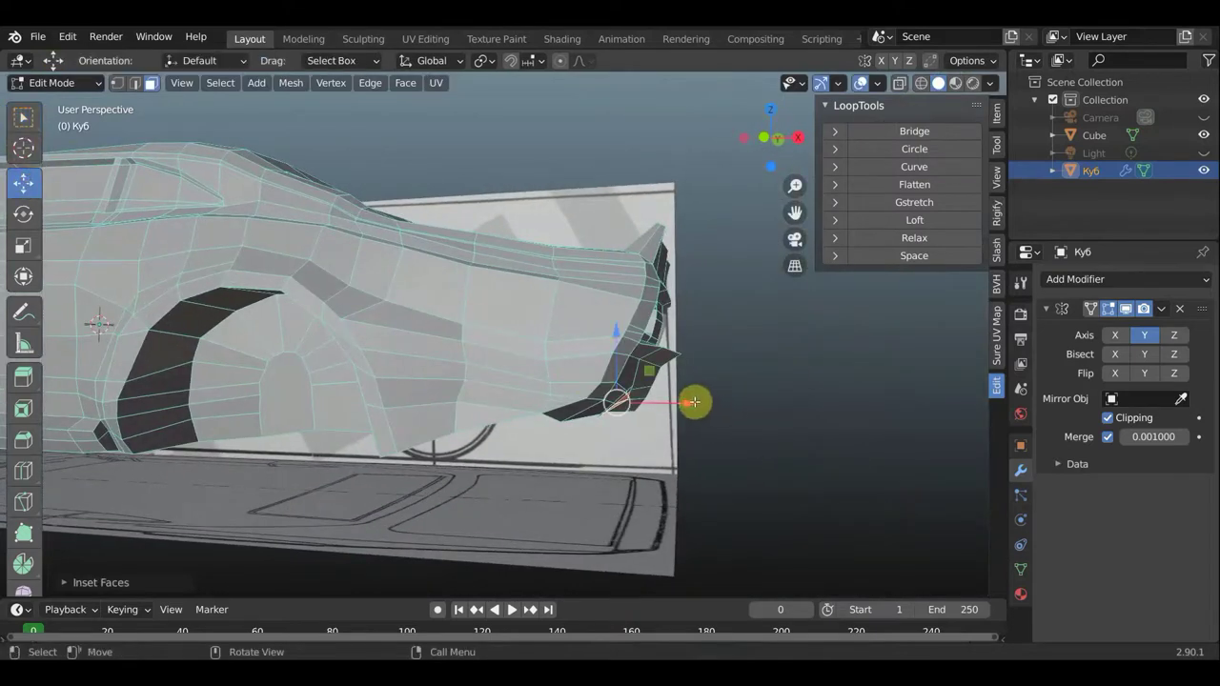
{"action": "mouse_move", "coordinate": [695, 400]}
{"action": "left_mouse_down"}
{"action": "mouse_move", "coordinate": [663, 401]}
{"action": "mouse_move", "coordinate": [667, 414]}
{"action": "left_mouse_up"}
{"action": "mouse_move", "coordinate": [667, 414]}
{"action": "middle_mouse_down"}
{"action": "mouse_move", "coordinate": [530, 422]}
{"action": "mouse_move", "coordinate": [505, 405]}
{"action": "middle_mouse_up"}
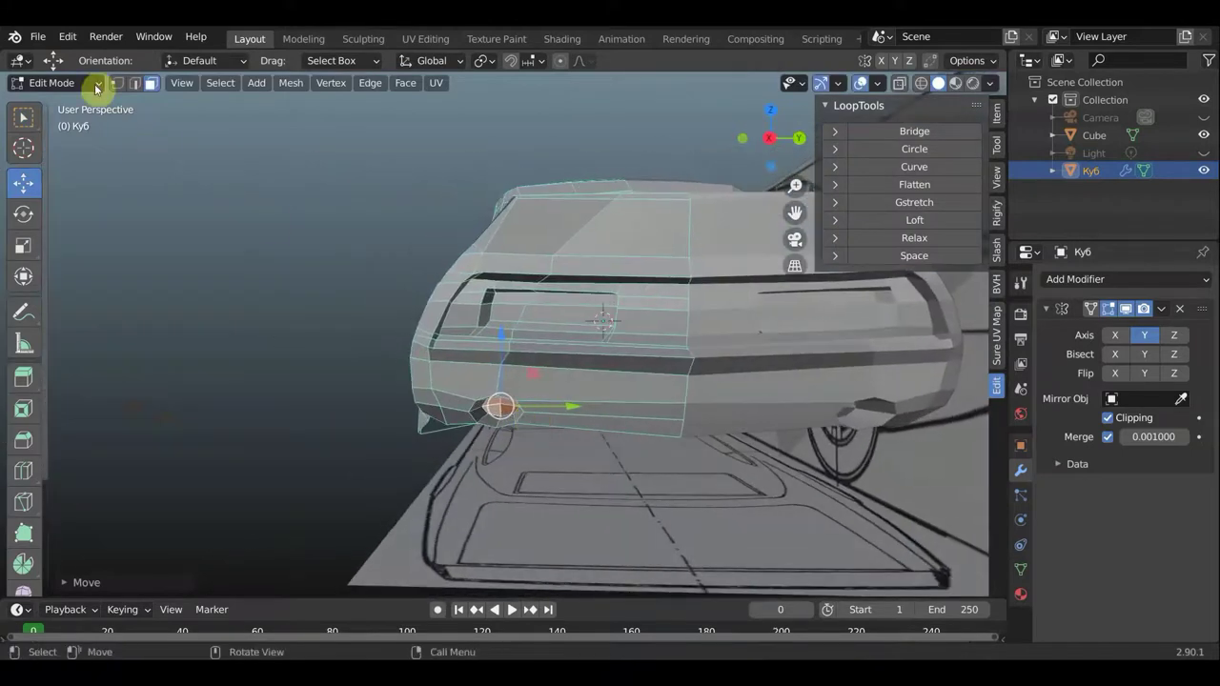
With Select Box active again, shift the inset round opening slightly
{"action": "left_click", "coordinate": [26, 122]}
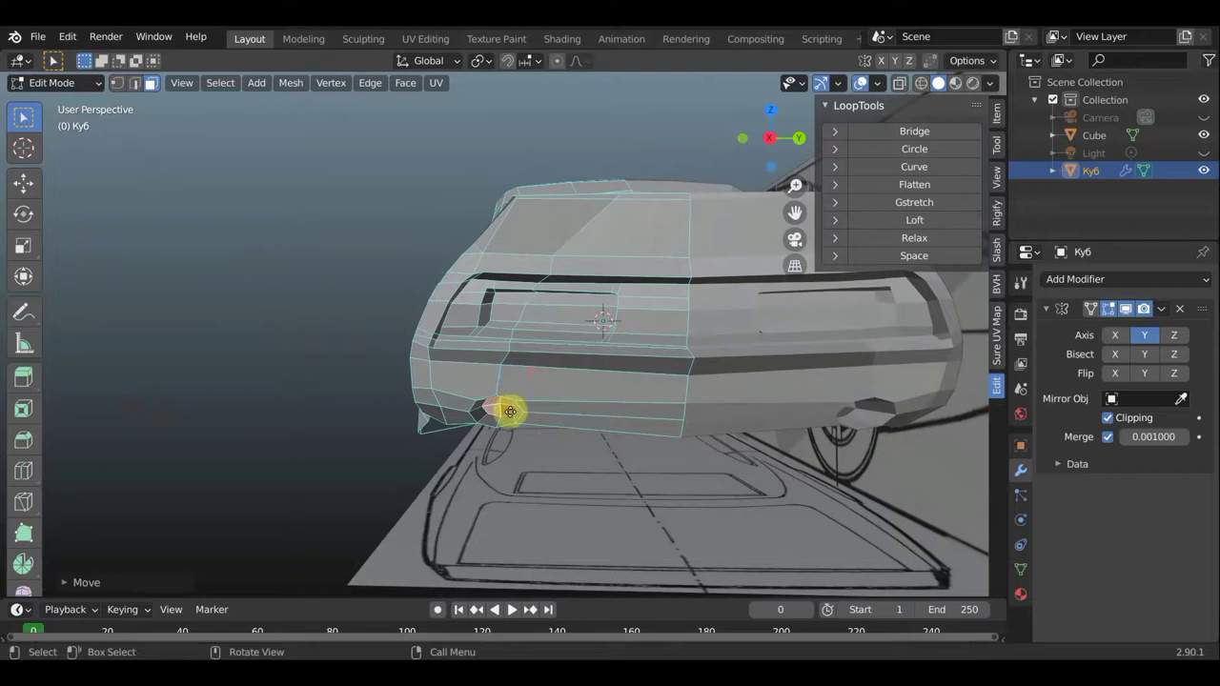
{"action": "left_click_drag", "start_coordinate": [510, 412], "coordinate": [511, 416]}
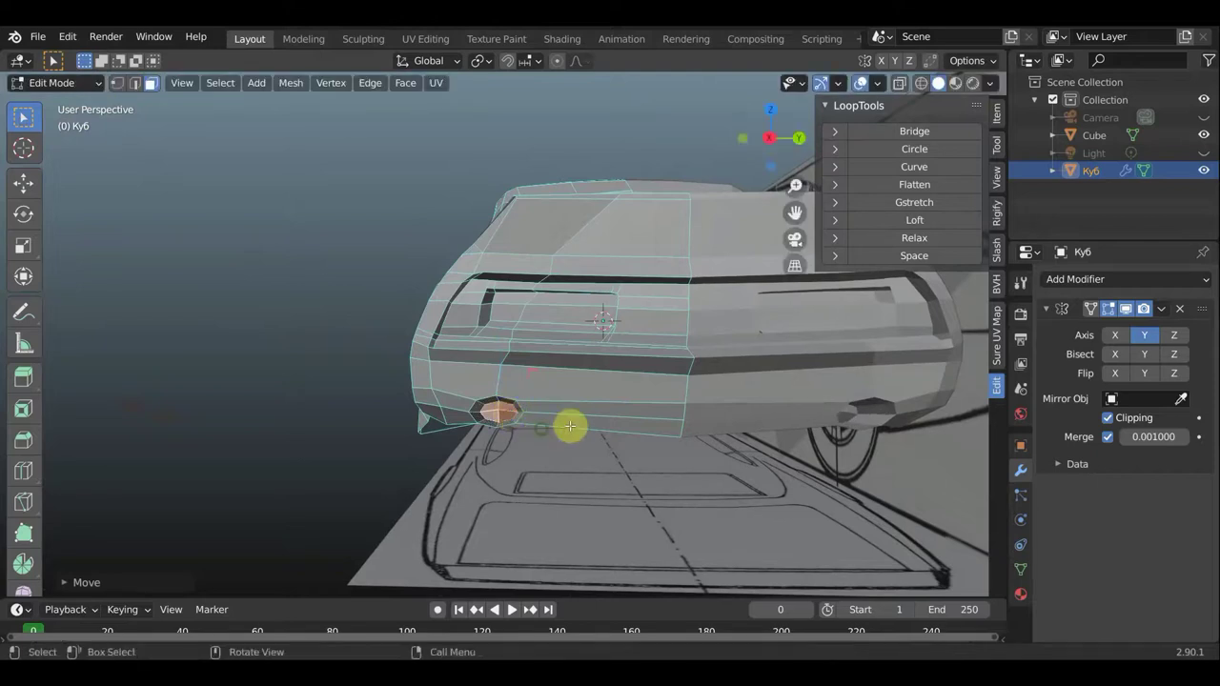
{"action": "mouse_move", "coordinate": [566, 425]}
{"action": "middle_mouse_down"}
{"action": "mouse_move", "coordinate": [627, 428]}
{"action": "mouse_move", "coordinate": [566, 420]}
{"action": "mouse_move", "coordinate": [673, 386]}
{"action": "mouse_move", "coordinate": [654, 387]}
{"action": "mouse_move", "coordinate": [645, 337]}
{"action": "mouse_move", "coordinate": [604, 346]}
{"action": "mouse_move", "coordinate": [538, 325]}
{"action": "mouse_move", "coordinate": [498, 403]}
{"action": "mouse_move", "coordinate": [507, 434]}
{"action": "mouse_move", "coordinate": [543, 444]}
{"action": "mouse_move", "coordinate": [533, 457]}
{"action": "mouse_move", "coordinate": [492, 453]}
{"action": "mouse_move", "coordinate": [514, 437]}
{"action": "middle_mouse_up"}
Select the face above the opening and, in Vertex select, move three bumper vertices
{"action": "scroll", "coordinate": [515, 438], "scroll_direction": "down", "scroll_amount": 2}
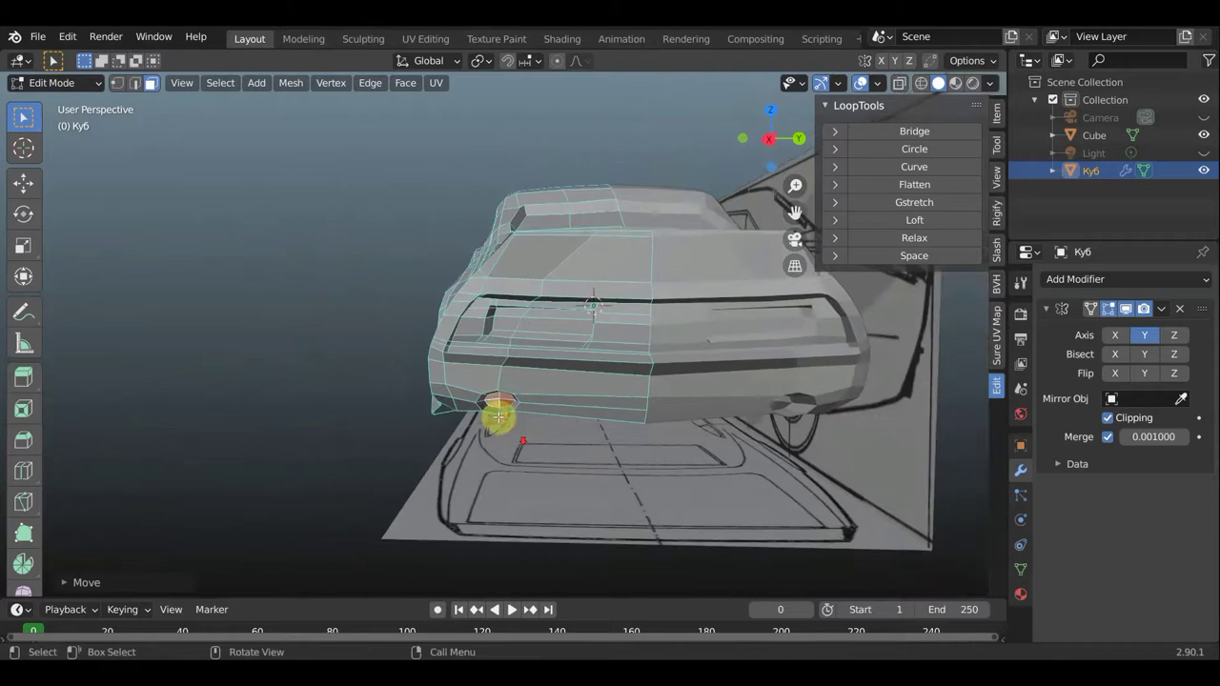
{"action": "left_click", "coordinate": [486, 388]}
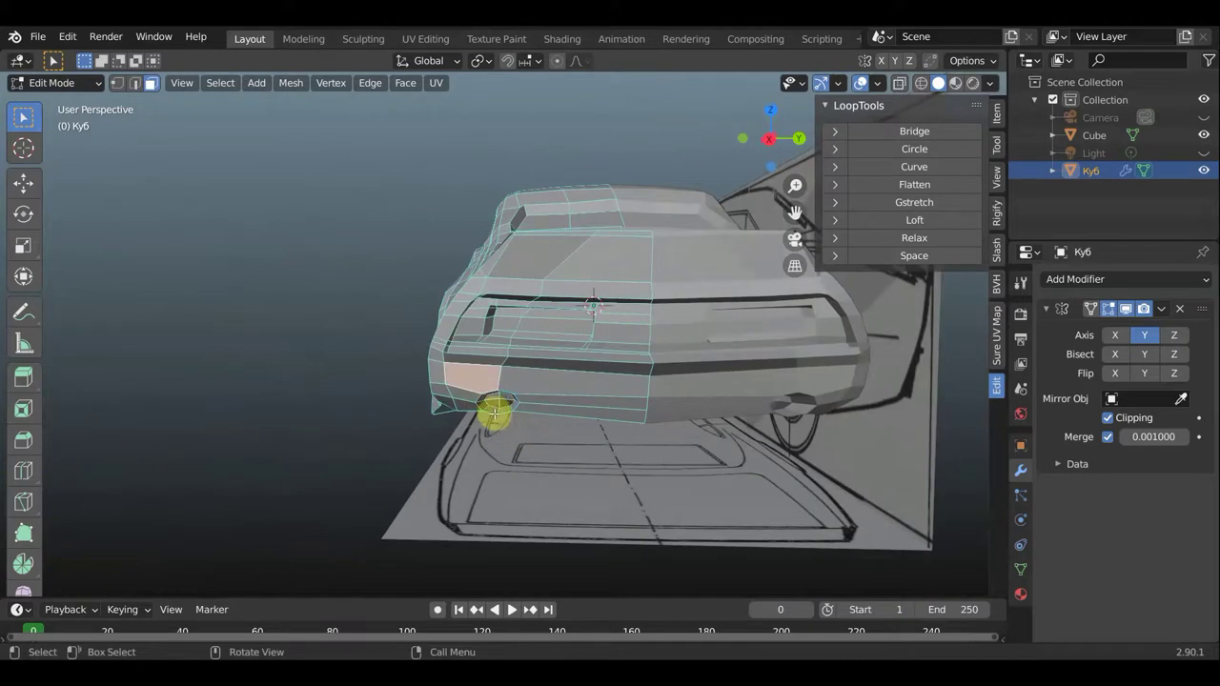
{"action": "left_click", "coordinate": [117, 83]}
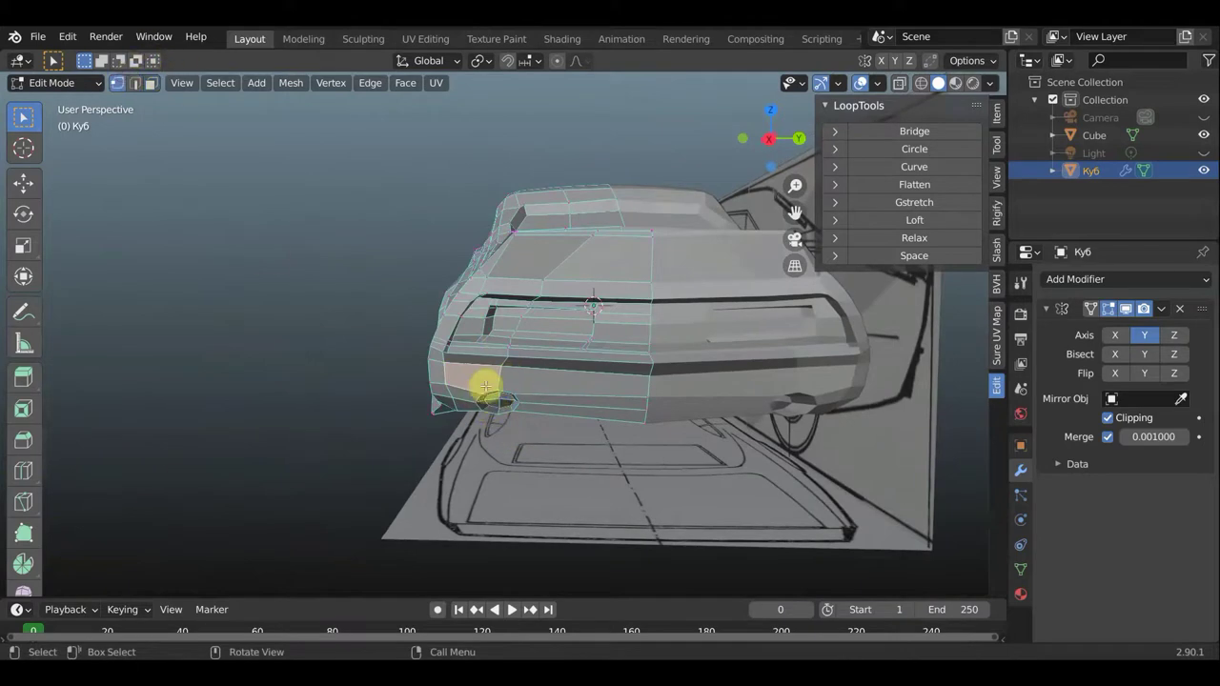
{"action": "key", "text": "g"}
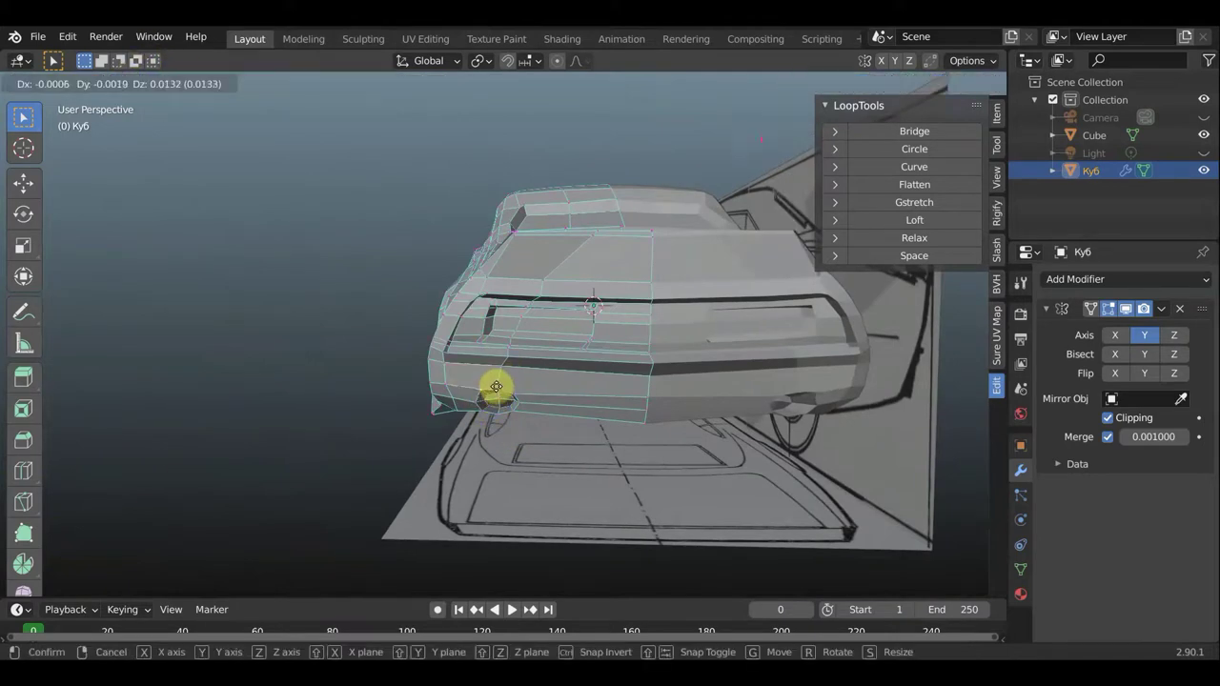
{"action": "left_click", "coordinate": [497, 388]}
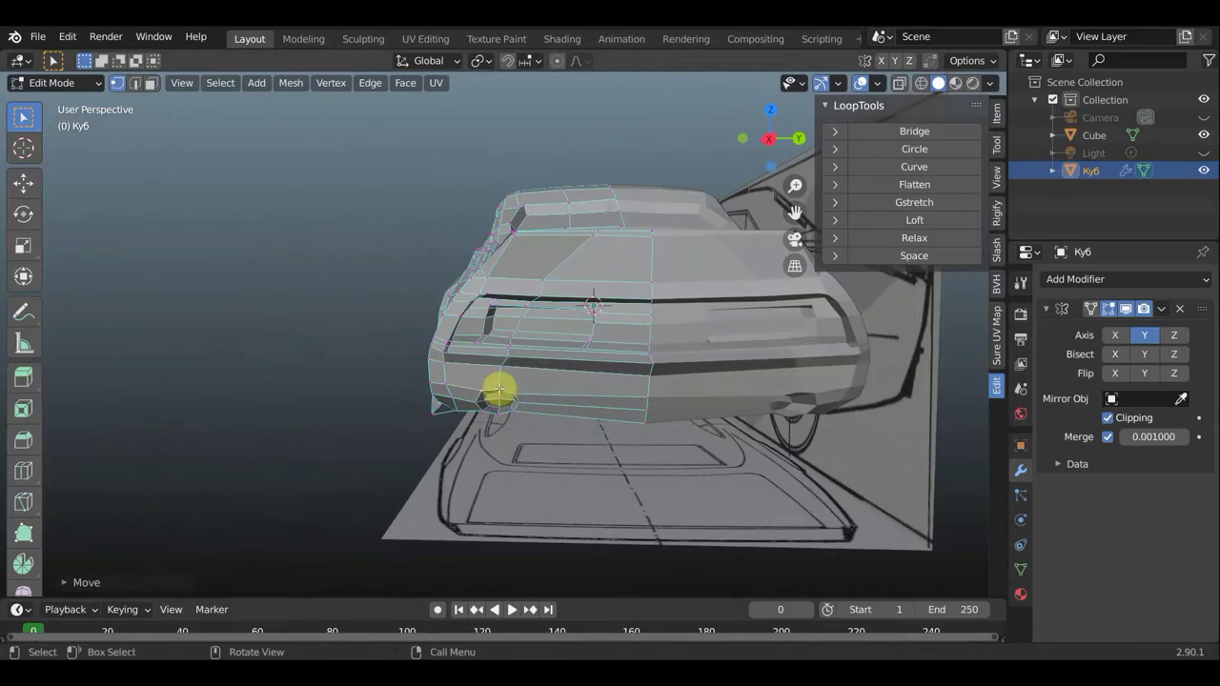
{"action": "key", "text": "g"}
{"action": "left_click", "coordinate": [515, 395]}
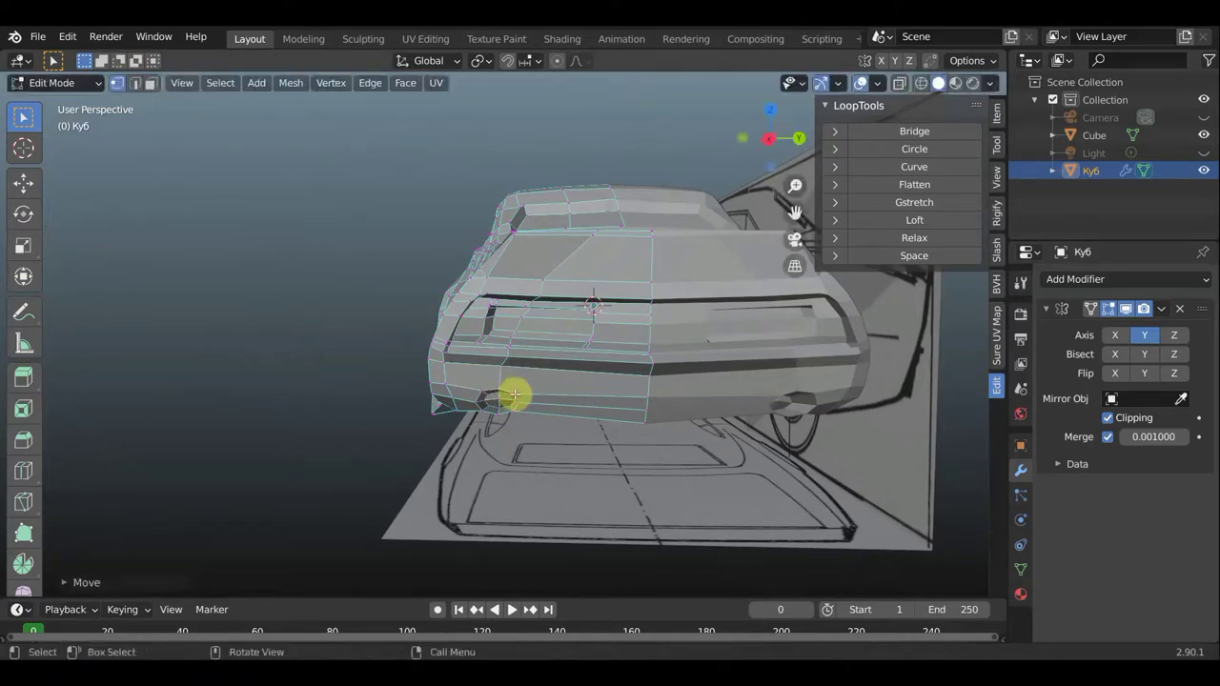
{"action": "key", "text": "g"}
{"action": "left_click", "coordinate": [515, 393]}
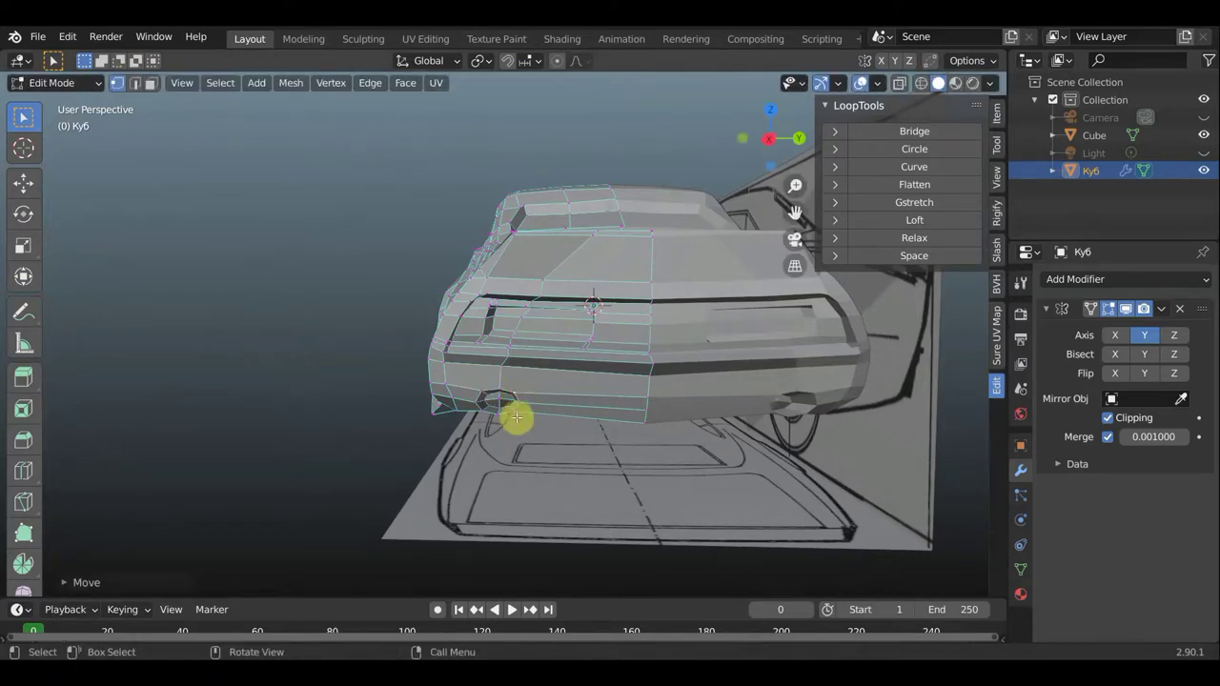
Make small moves to the vertices around the round opening, shifting it about 0.01 mostly downward
{"action": "key", "text": "g"}
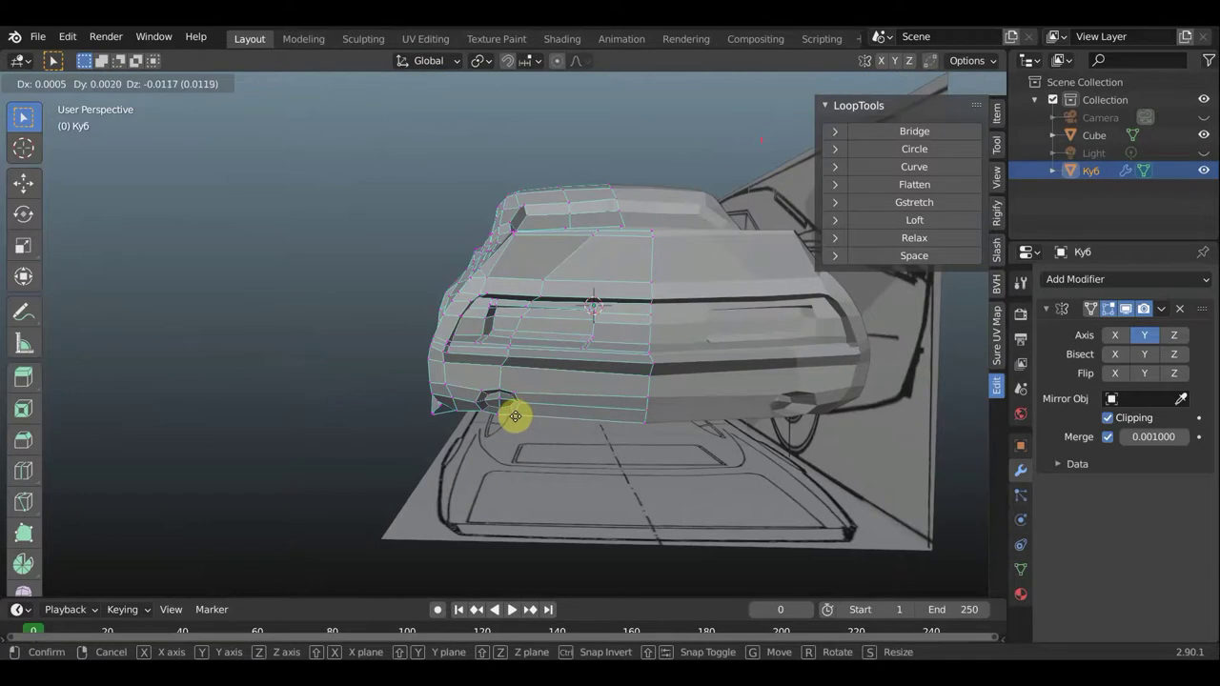
{"action": "left_click", "coordinate": [481, 412]}
{"action": "key", "text": "g"}
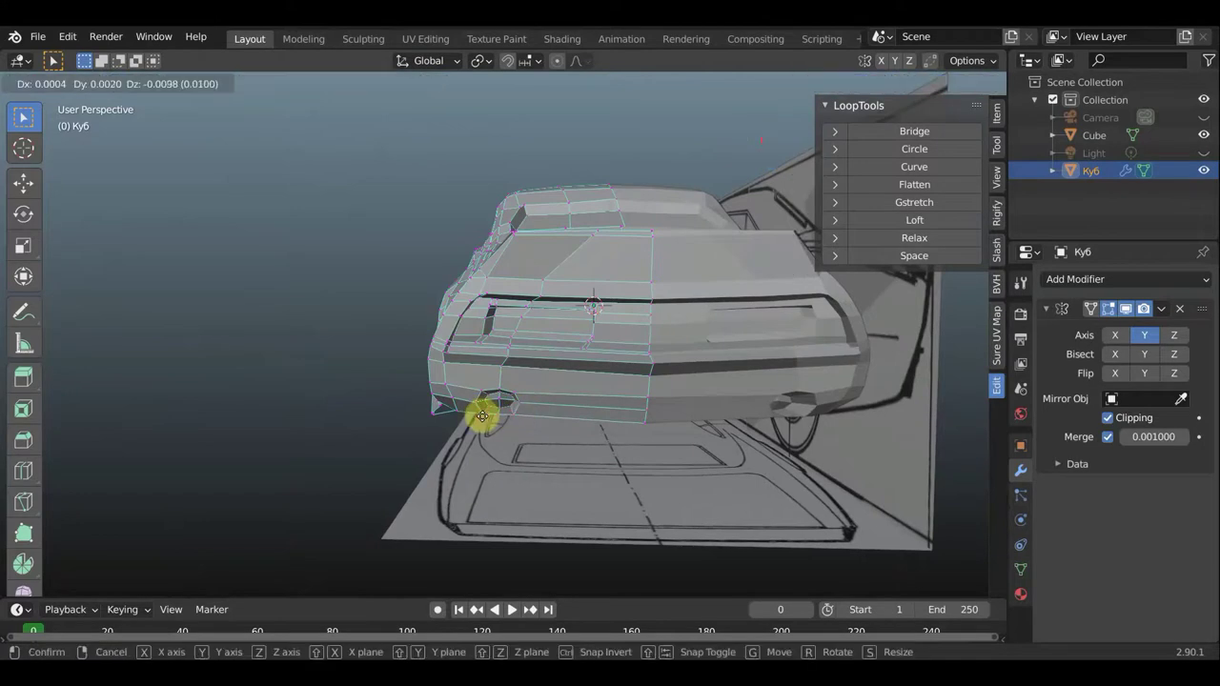
{"action": "left_click", "coordinate": [483, 415]}
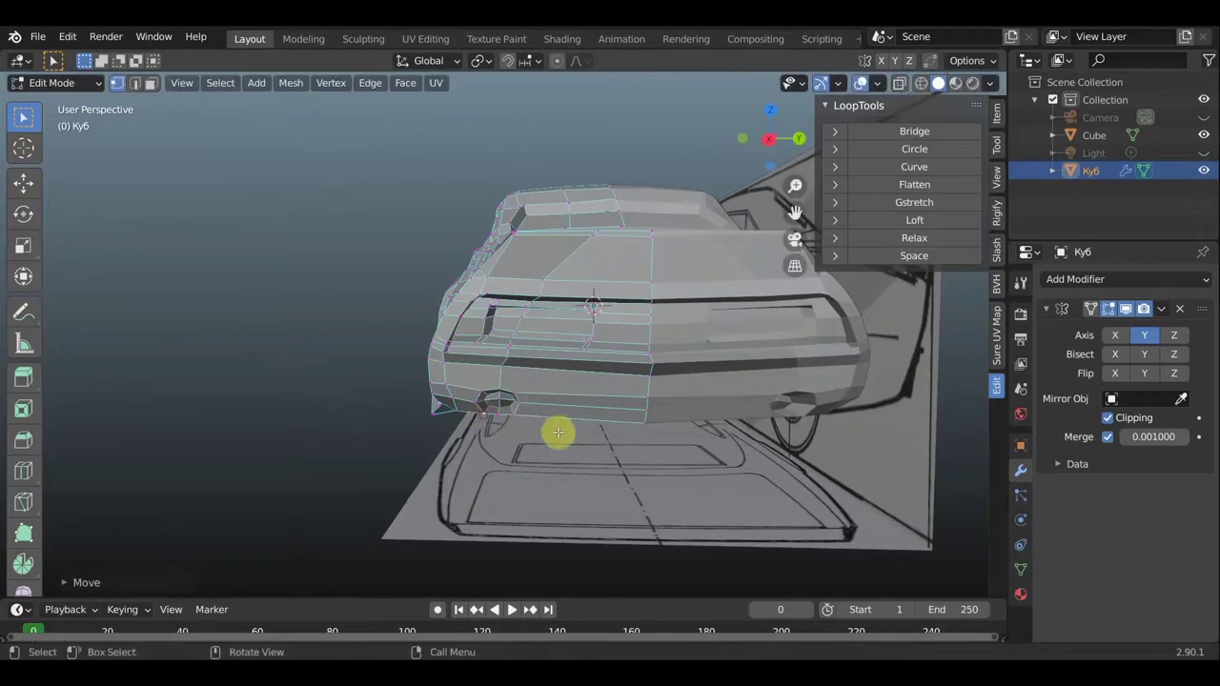
{"action": "key", "text": "g"}
{"action": "left_click", "coordinate": [633, 421]}
{"action": "mouse_move", "coordinate": [633, 421]}
{"action": "middle_mouse_down"}
{"action": "mouse_move", "coordinate": [701, 433]}
{"action": "mouse_move", "coordinate": [772, 422]}
{"action": "mouse_move", "coordinate": [630, 419]}
{"action": "mouse_move", "coordinate": [618, 403]}
{"action": "mouse_move", "coordinate": [594, 403]}
{"action": "mouse_move", "coordinate": [629, 408]}
{"action": "mouse_move", "coordinate": [610, 314]}
{"action": "mouse_move", "coordinate": [782, 349]}
{"action": "mouse_move", "coordinate": [823, 318]}
{"action": "mouse_move", "coordinate": [633, 368]}
{"action": "mouse_move", "coordinate": [627, 422]}
{"action": "mouse_move", "coordinate": [604, 346]}
{"action": "middle_mouse_up"}
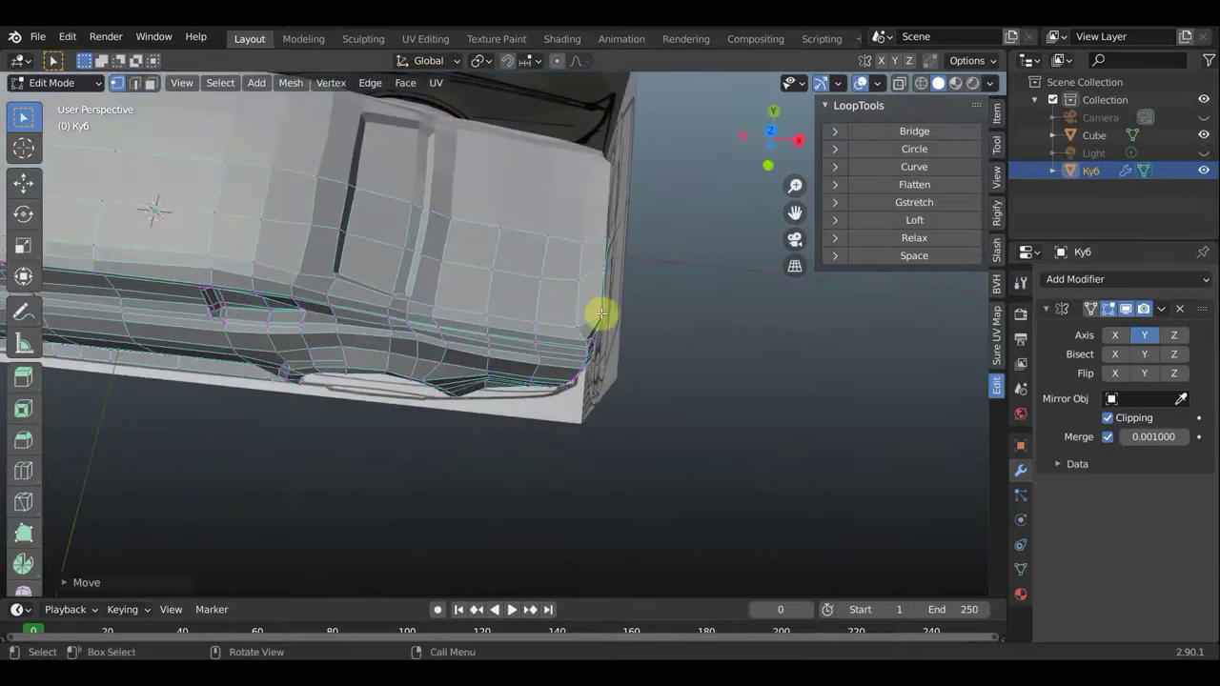
{"action": "mouse_move", "coordinate": [559, 275]}
{"action": "middle_mouse_down"}
{"action": "mouse_move", "coordinate": [547, 237]}
{"action": "mouse_move", "coordinate": [447, 254]}
{"action": "mouse_move", "coordinate": [493, 237]}
{"action": "mouse_move", "coordinate": [390, 185]}
{"action": "mouse_move", "coordinate": [565, 150]}
{"action": "mouse_move", "coordinate": [597, 124]}
{"action": "mouse_move", "coordinate": [627, 270]}
{"action": "middle_mouse_up"}
{"action": "mouse_move", "coordinate": [543, 340]}
{"action": "middle_mouse_down"}
{"action": "mouse_move", "coordinate": [536, 310]}
{"action": "mouse_move", "coordinate": [477, 330]}
{"action": "mouse_move", "coordinate": [520, 330]}
{"action": "mouse_move", "coordinate": [506, 349]}
{"action": "mouse_move", "coordinate": [544, 353]}
{"action": "middle_mouse_up"}
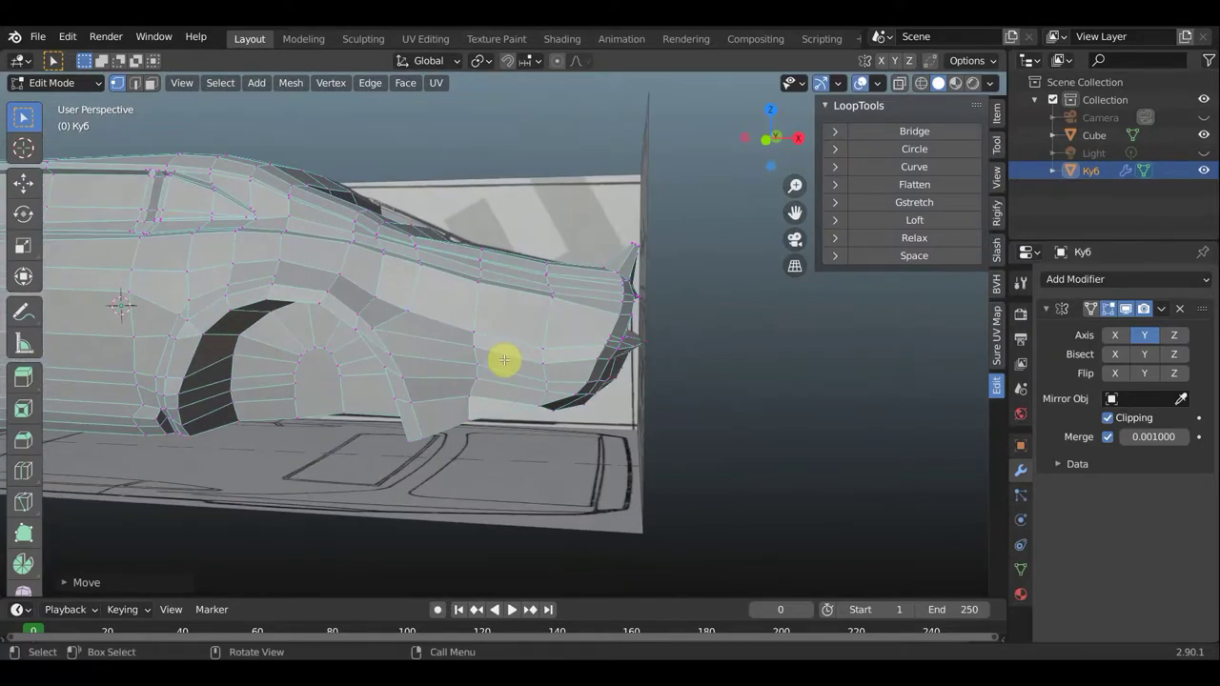
Knife-cut a new edge from a rear fender vertex down to the fender's lower edge
{"action": "key", "text": "k"}
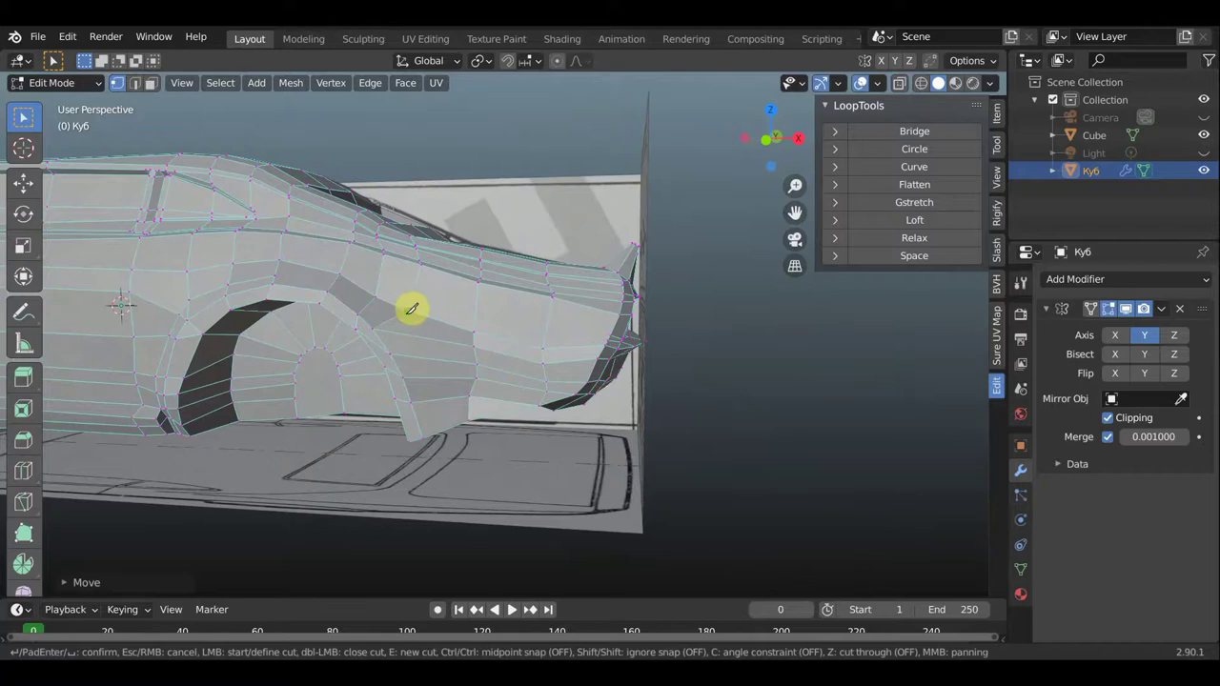
{"action": "left_click", "coordinate": [420, 322]}
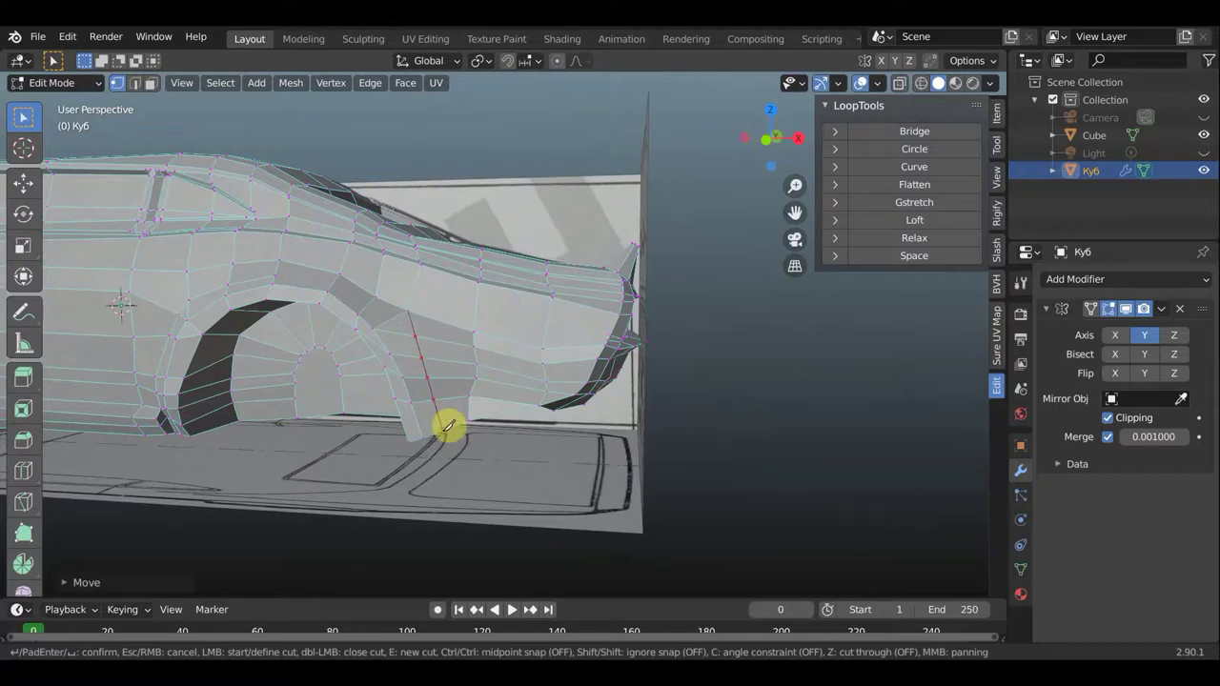
{"action": "left_click", "coordinate": [448, 424]}
{"action": "key", "text": "Return"}
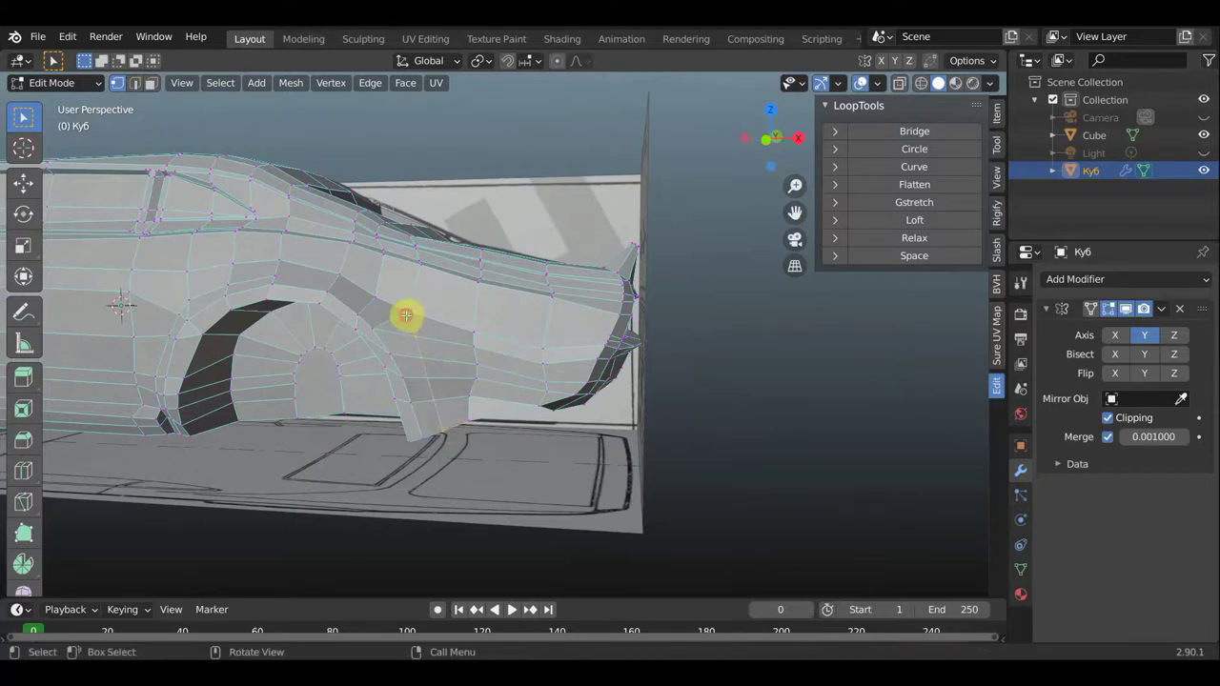
Nudge three rear fender vertices to refine the flare
{"action": "key", "text": "g"}
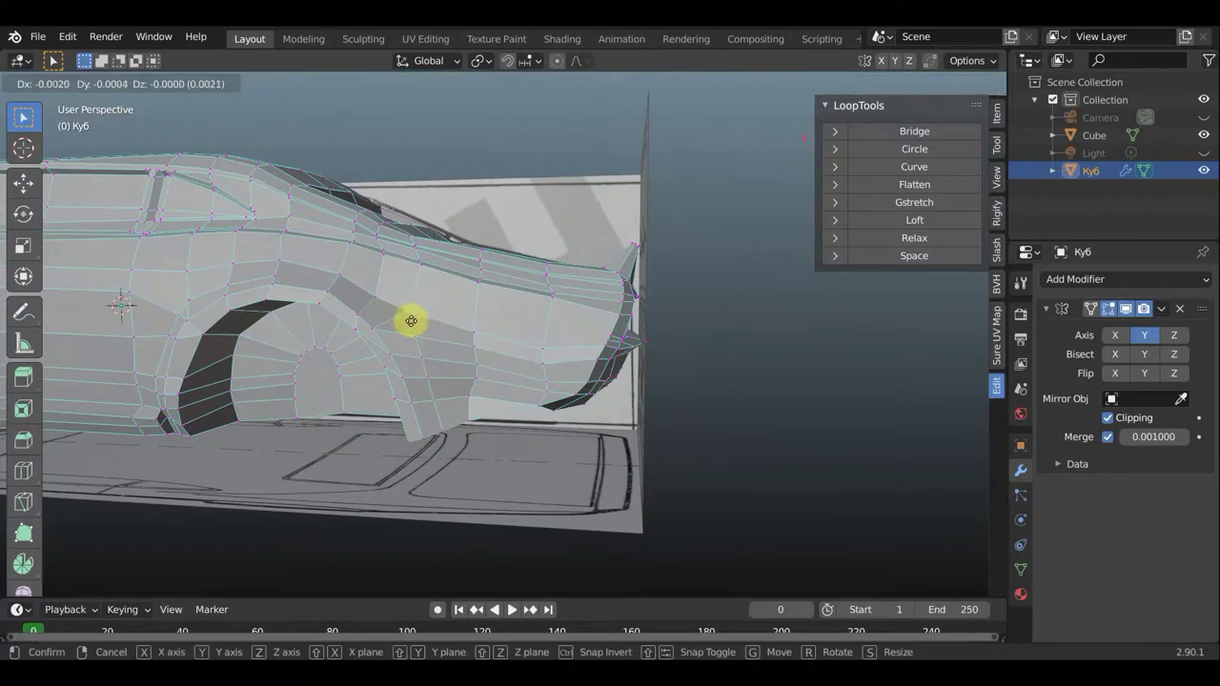
{"action": "left_click", "coordinate": [410, 319]}
{"action": "key", "text": "g"}
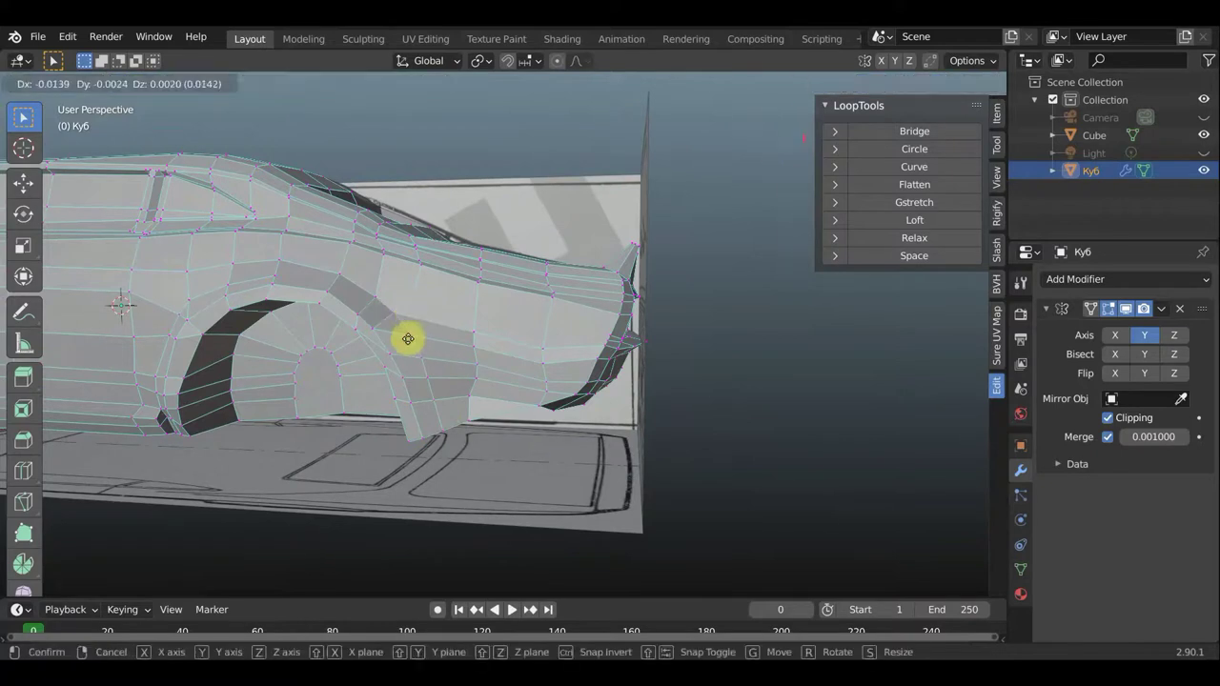
{"action": "left_click", "coordinate": [406, 342]}
{"action": "key", "text": "g"}
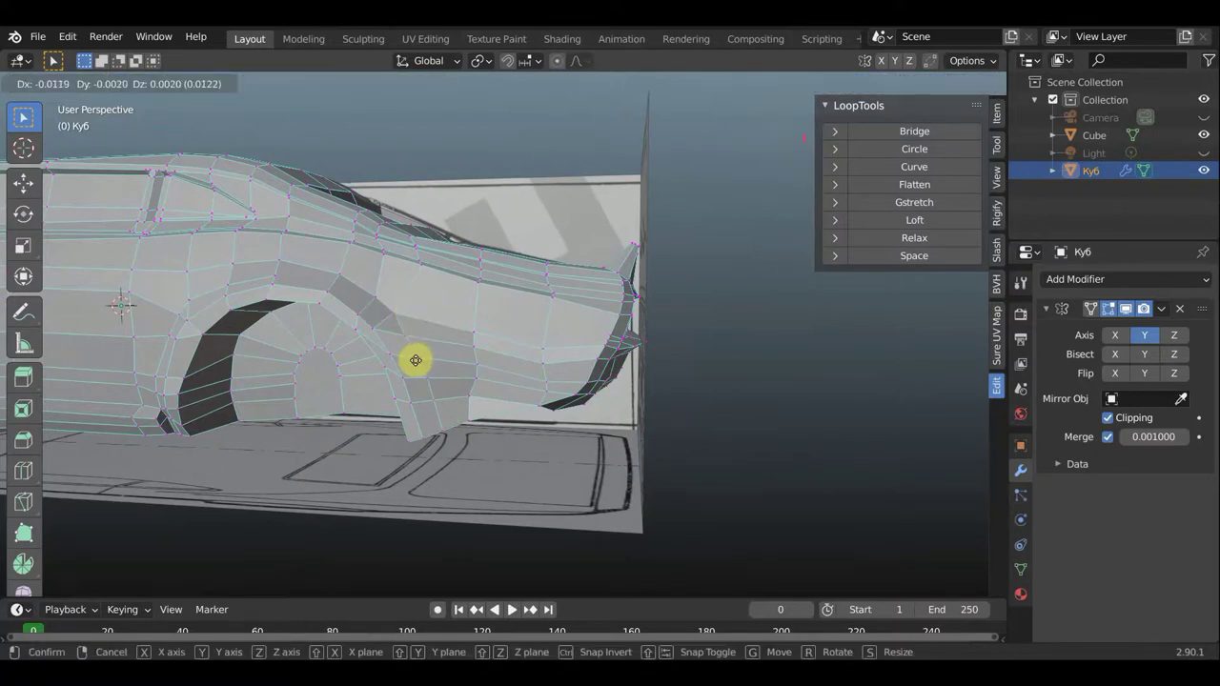
{"action": "left_click", "coordinate": [415, 360]}
Shift the lower rear corner vertices behind the arch to smooth the tail
{"action": "mouse_move", "coordinate": [444, 406]}
{"action": "middle_mouse_down"}
{"action": "mouse_move", "coordinate": [296, 441]}
{"action": "mouse_move", "coordinate": [386, 351]}
{"action": "middle_mouse_up"}
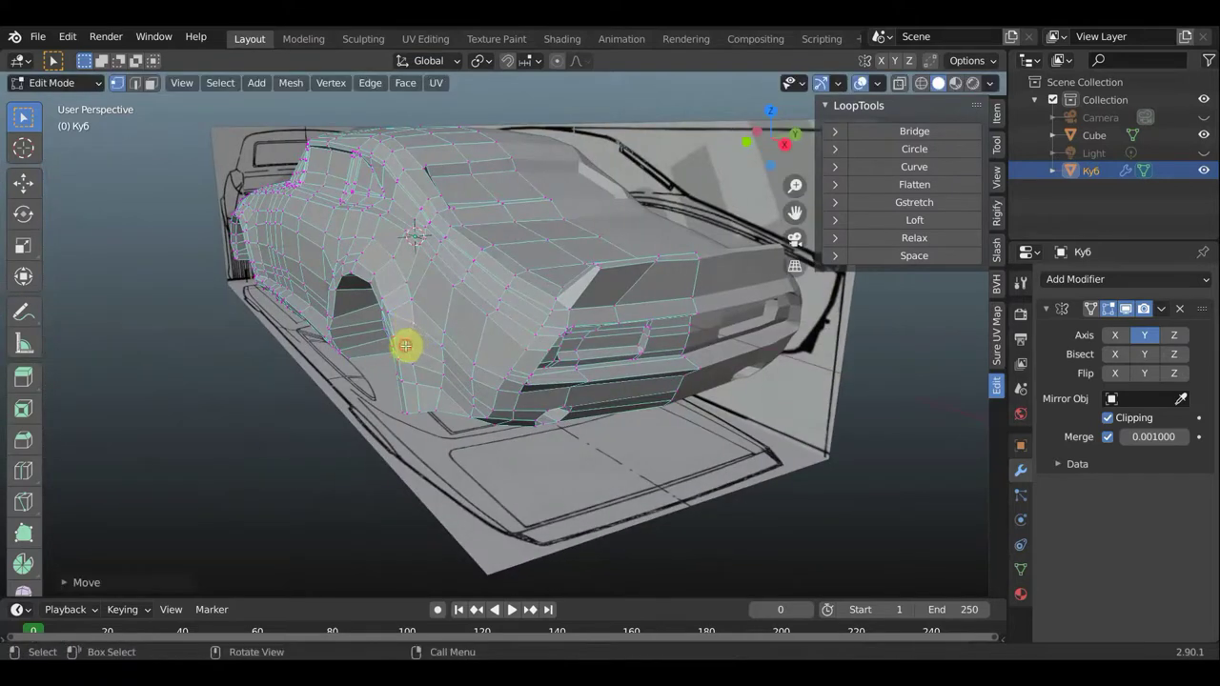
{"action": "key", "text": "g"}
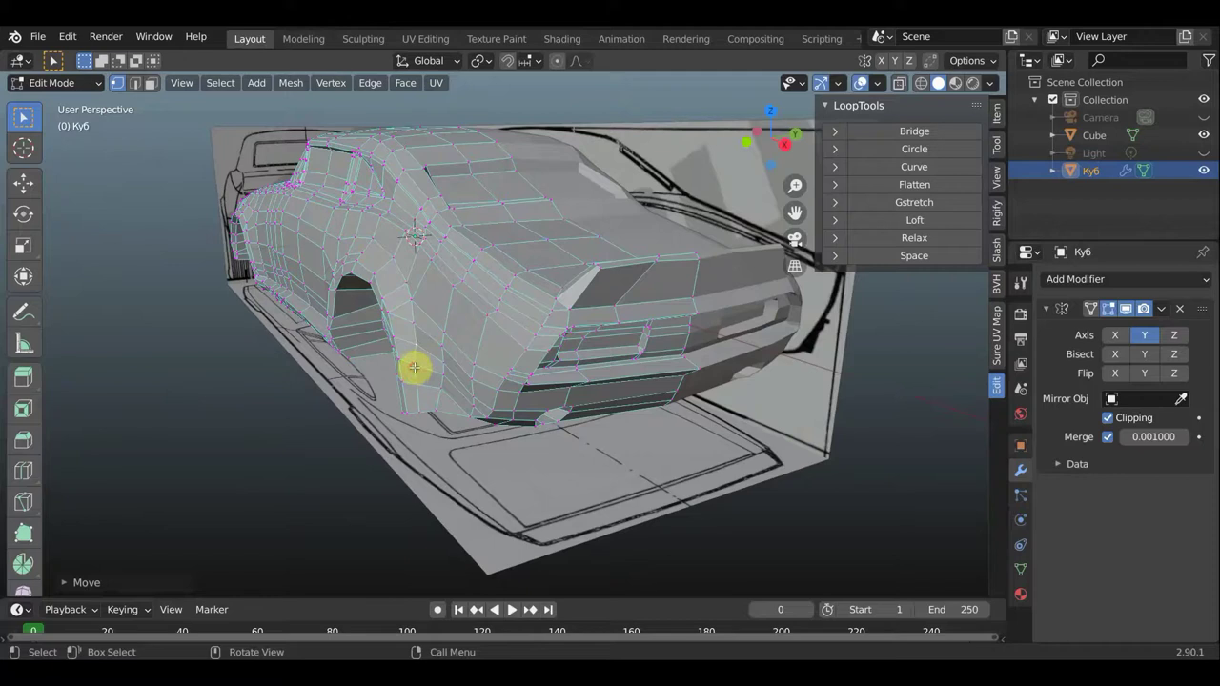
{"action": "key", "text": "g"}
{"action": "left_click", "coordinate": [420, 367]}
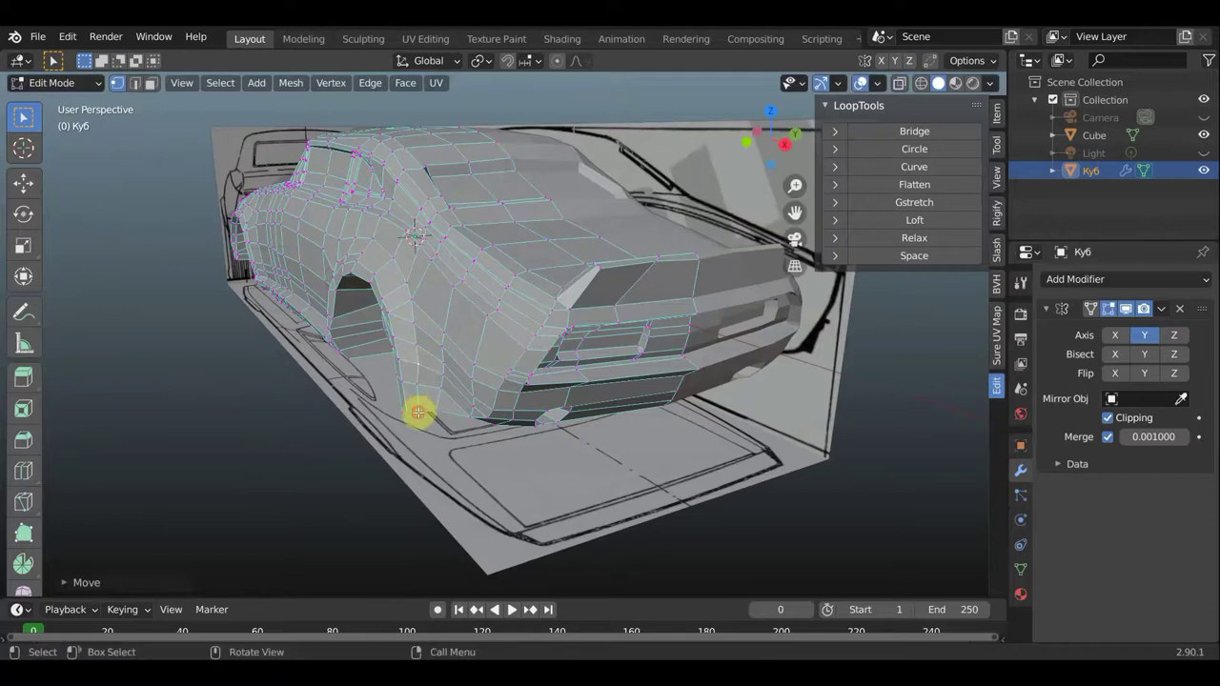
{"action": "key", "text": "g"}
{"action": "left_click", "coordinate": [406, 411]}
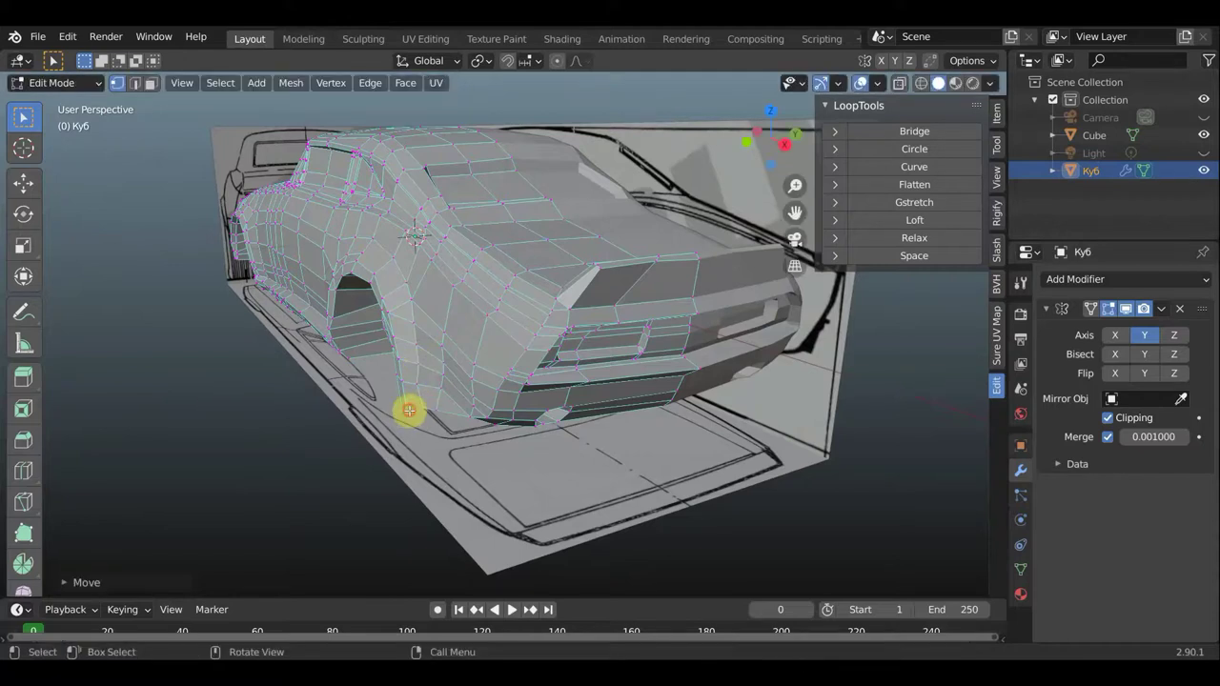
{"action": "key", "text": "g"}
{"action": "left_click", "coordinate": [406, 408]}
{"action": "key", "text": "g"}
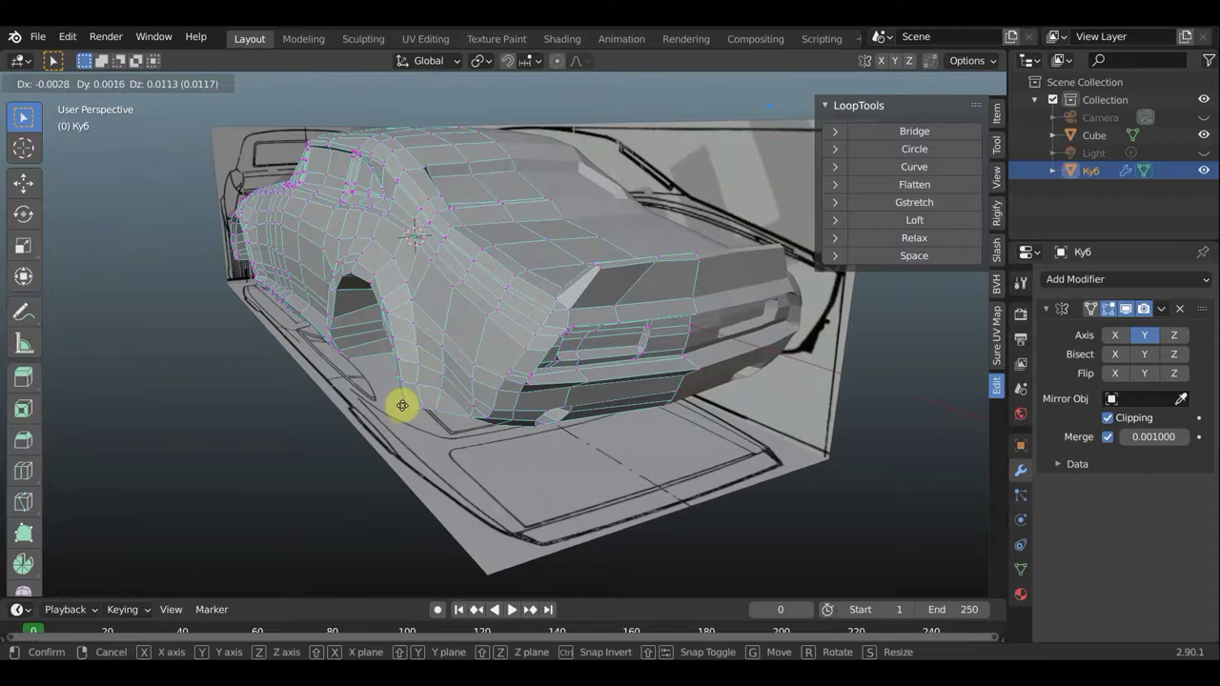
{"action": "left_click", "coordinate": [402, 405]}
Nudge three vertices on the rounded rear corner, seen from above
{"action": "middle_click_drag", "start_coordinate": [409, 403], "coordinate": [451, 417]}
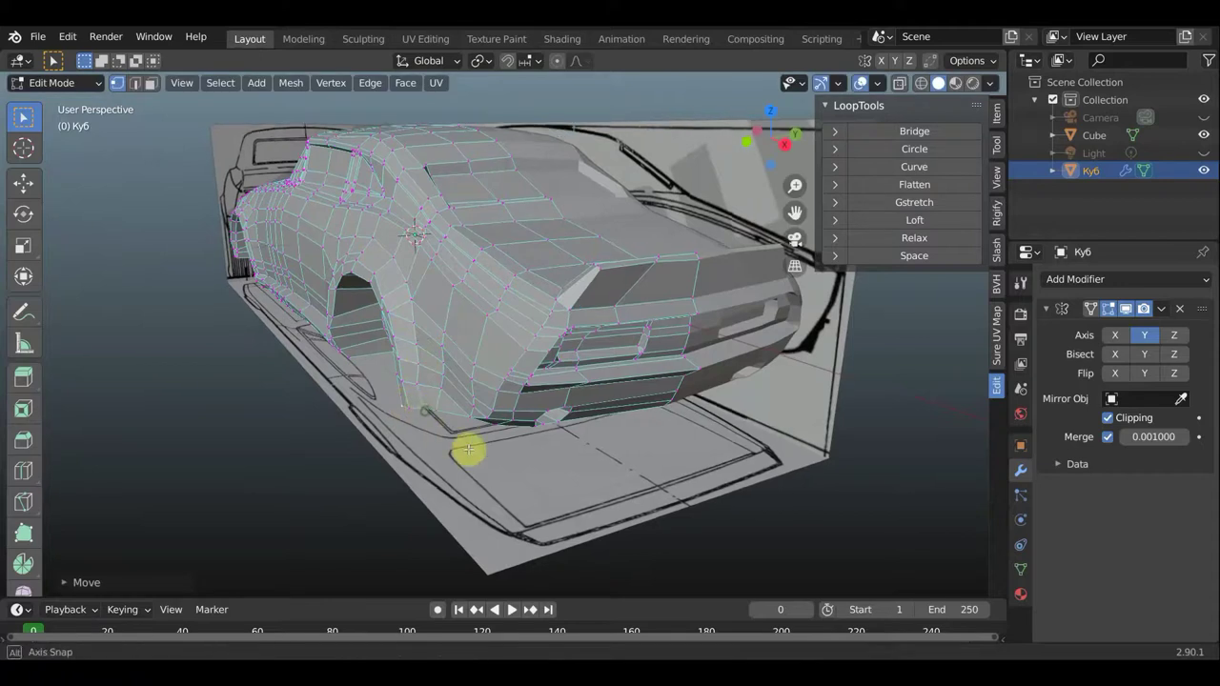
{"action": "key", "text": "g"}
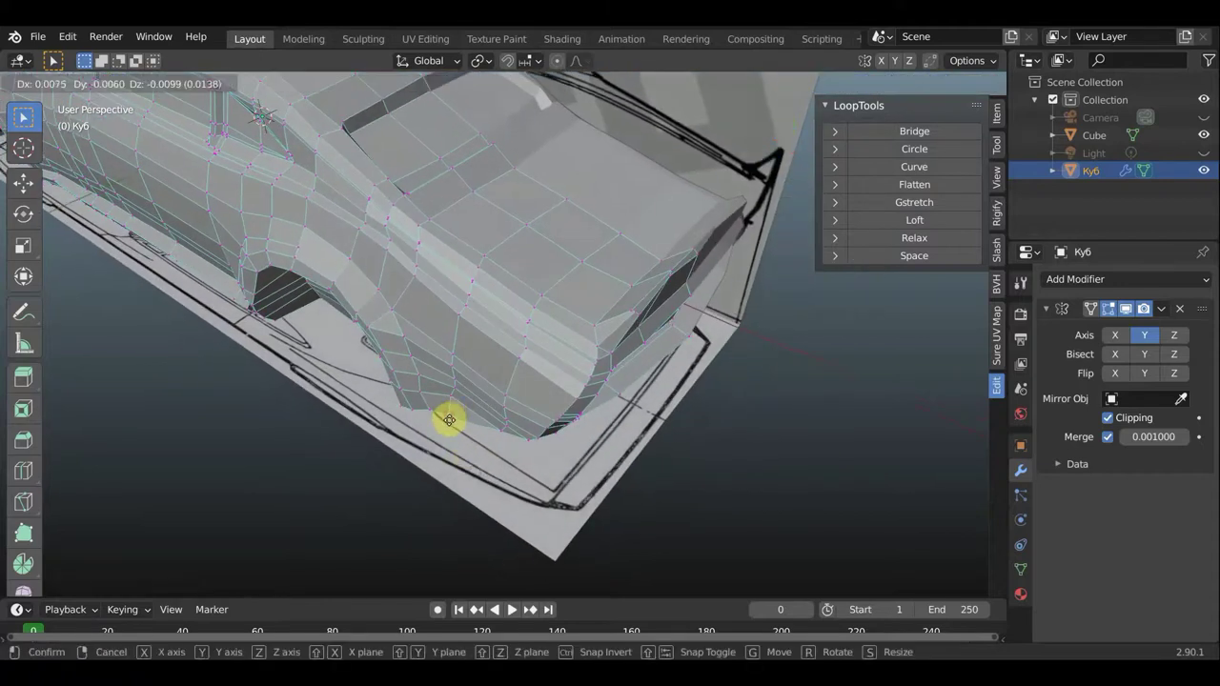
{"action": "left_click", "coordinate": [442, 414]}
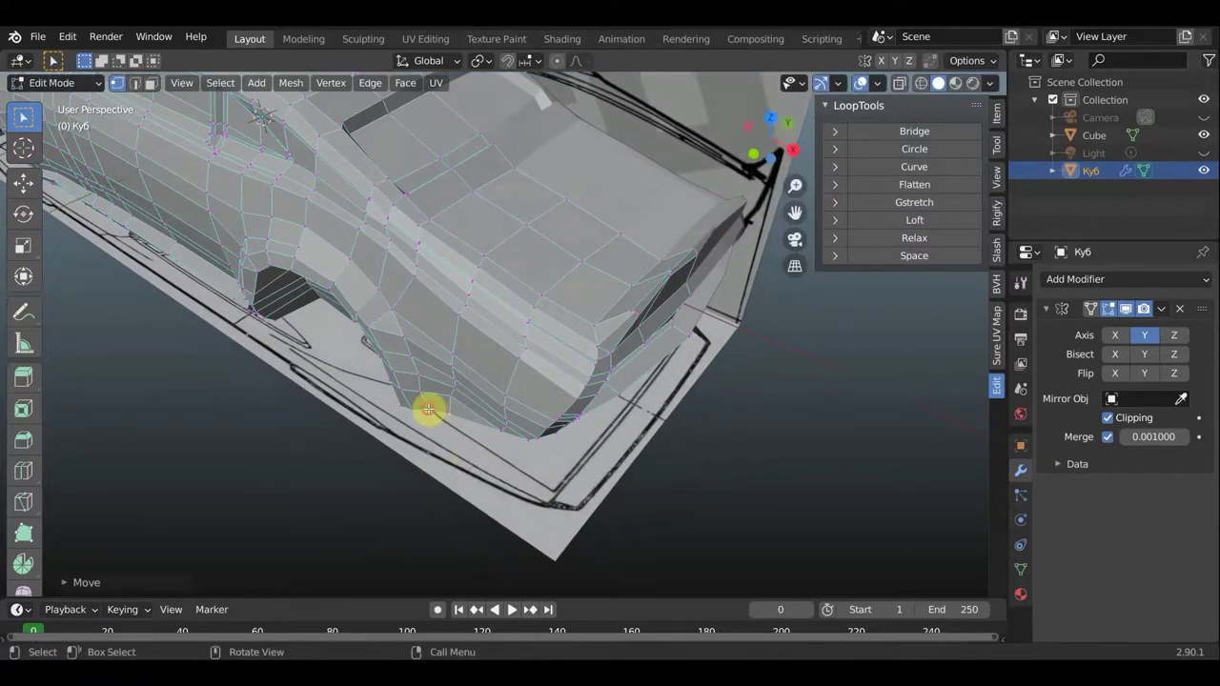
{"action": "key", "text": "g"}
{"action": "left_click", "coordinate": [429, 408]}
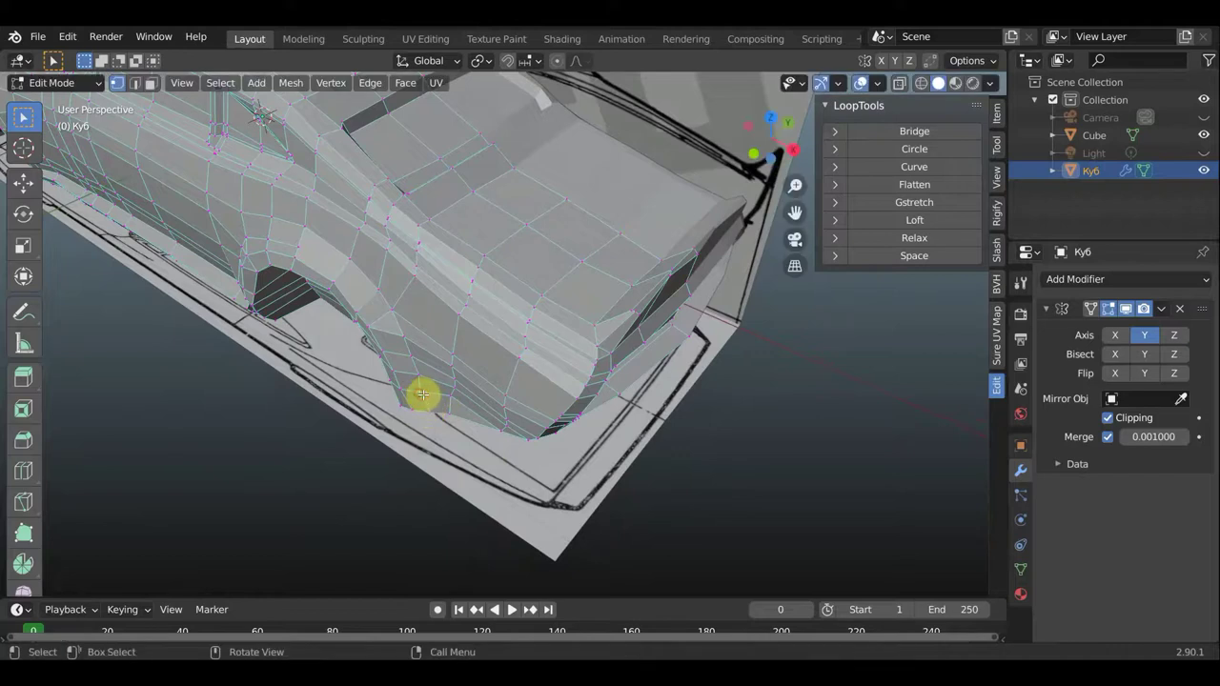
{"action": "key", "text": "g"}
{"action": "left_click", "coordinate": [458, 380]}
Move five vertices along the body's outer rear edge by about 0.01–0.03
{"action": "mouse_move", "coordinate": [458, 380]}
{"action": "middle_mouse_down"}
{"action": "mouse_move", "coordinate": [354, 315]}
{"action": "mouse_move", "coordinate": [343, 378]}
{"action": "middle_mouse_up"}
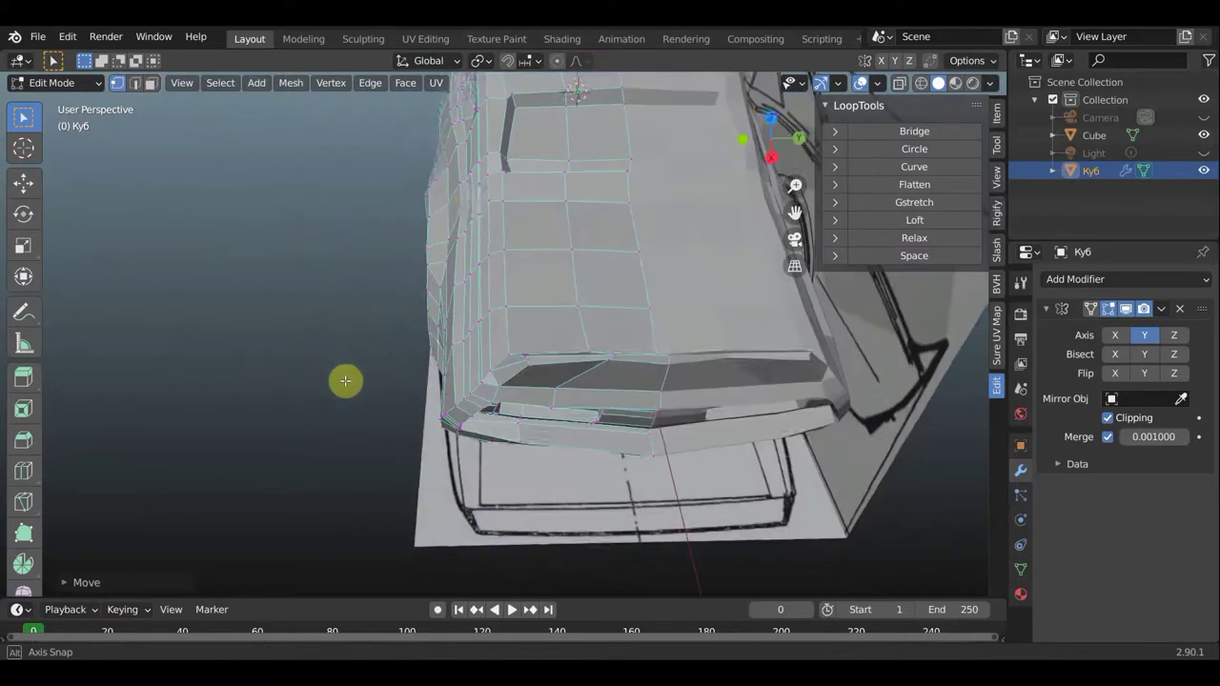
{"action": "key", "text": "g"}
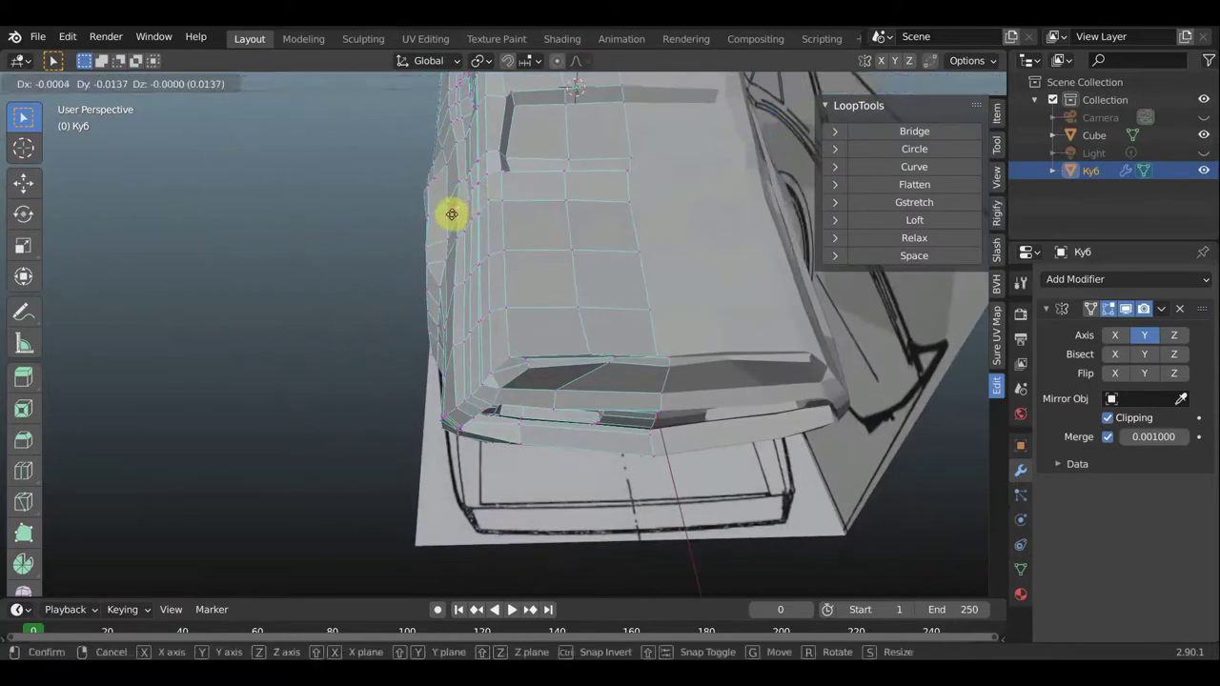
{"action": "left_click", "coordinate": [459, 211]}
{"action": "key", "text": "g"}
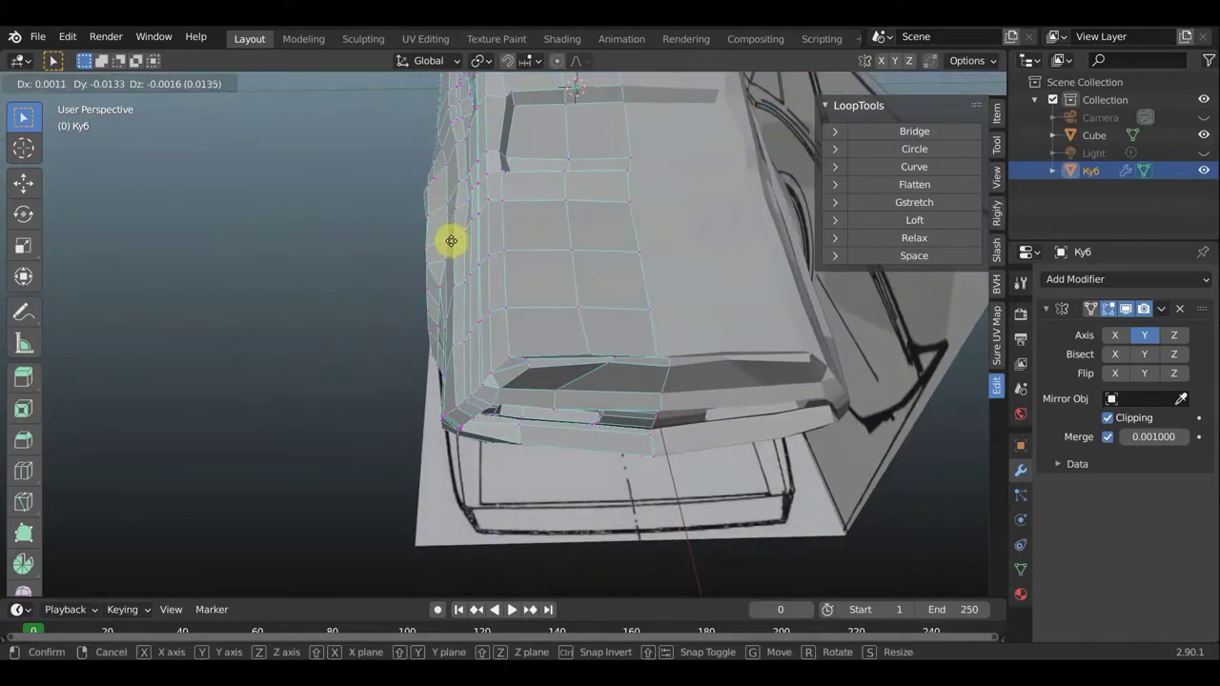
{"action": "left_click", "coordinate": [453, 241]}
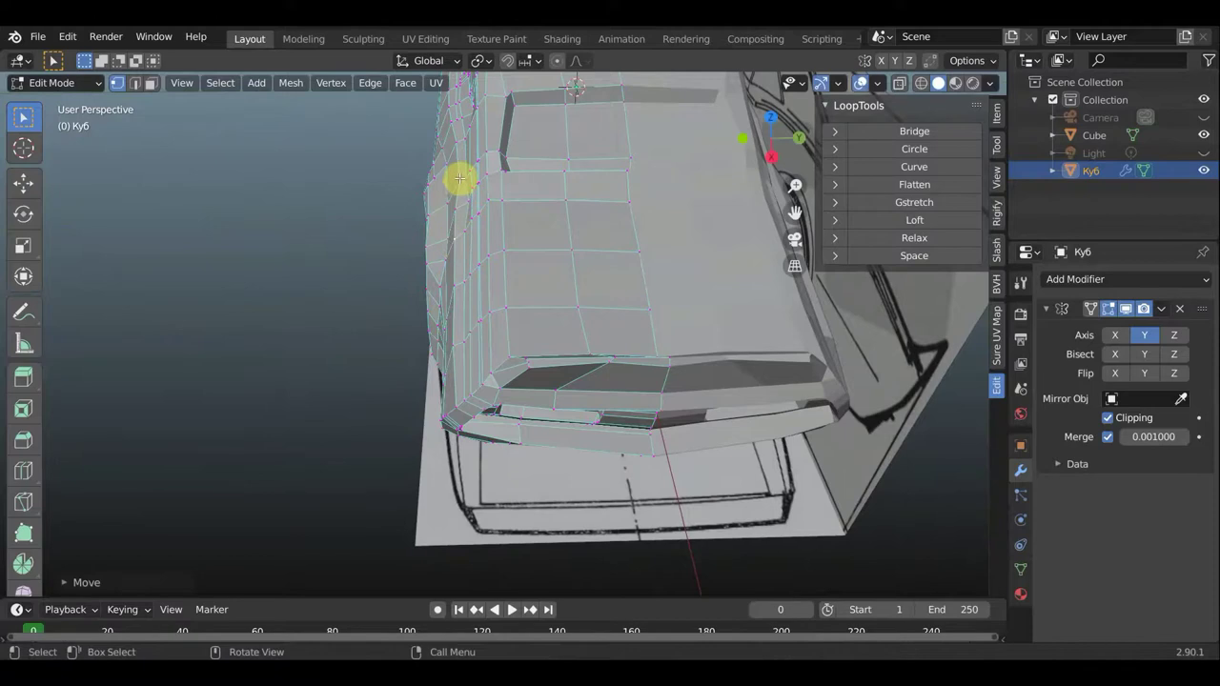
{"action": "key", "text": "g"}
{"action": "left_click", "coordinate": [453, 181]}
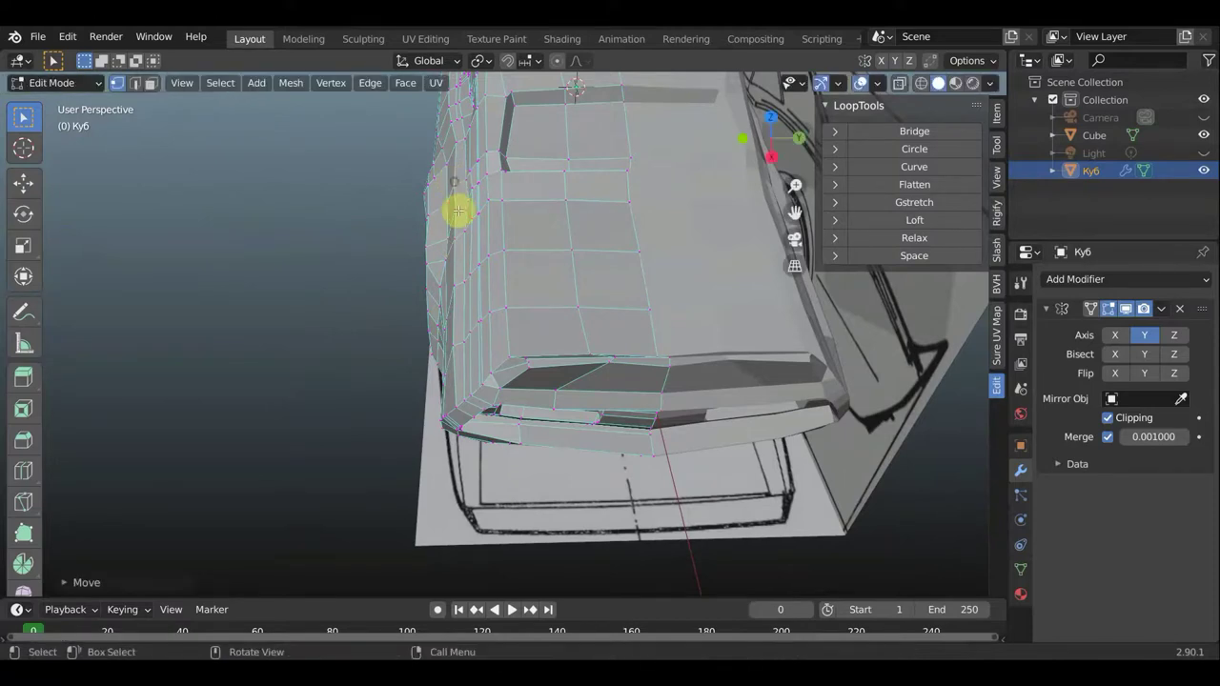
{"action": "key", "text": "g"}
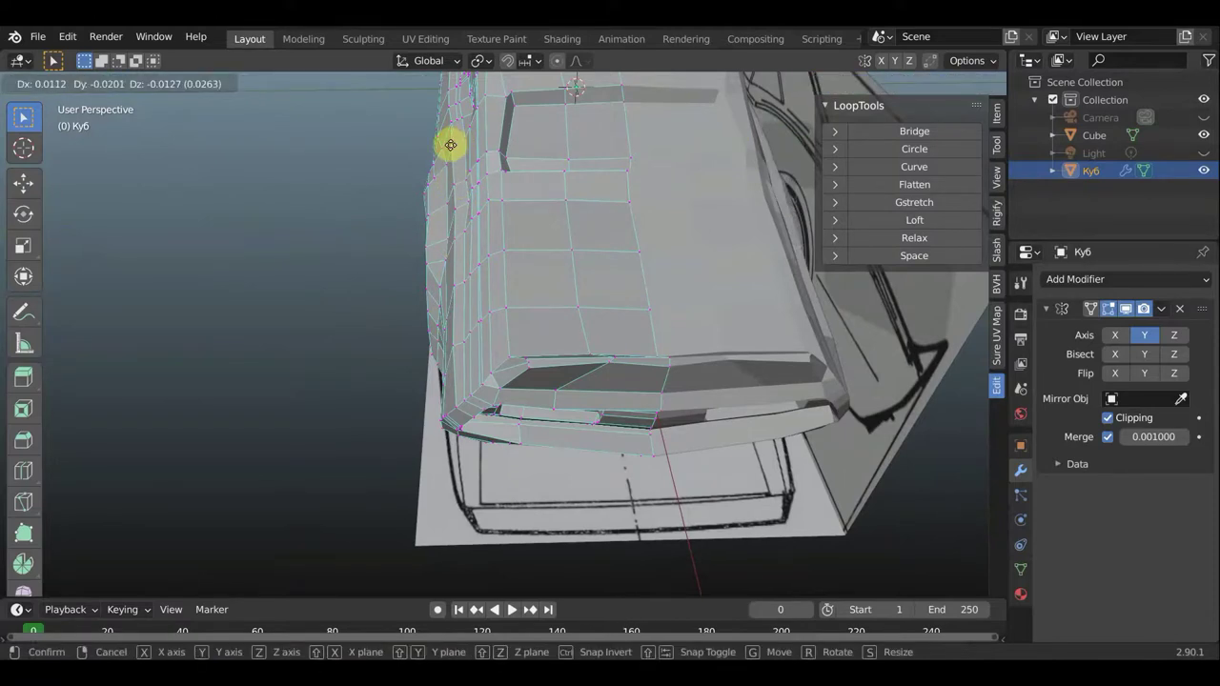
{"action": "left_click", "coordinate": [449, 146]}
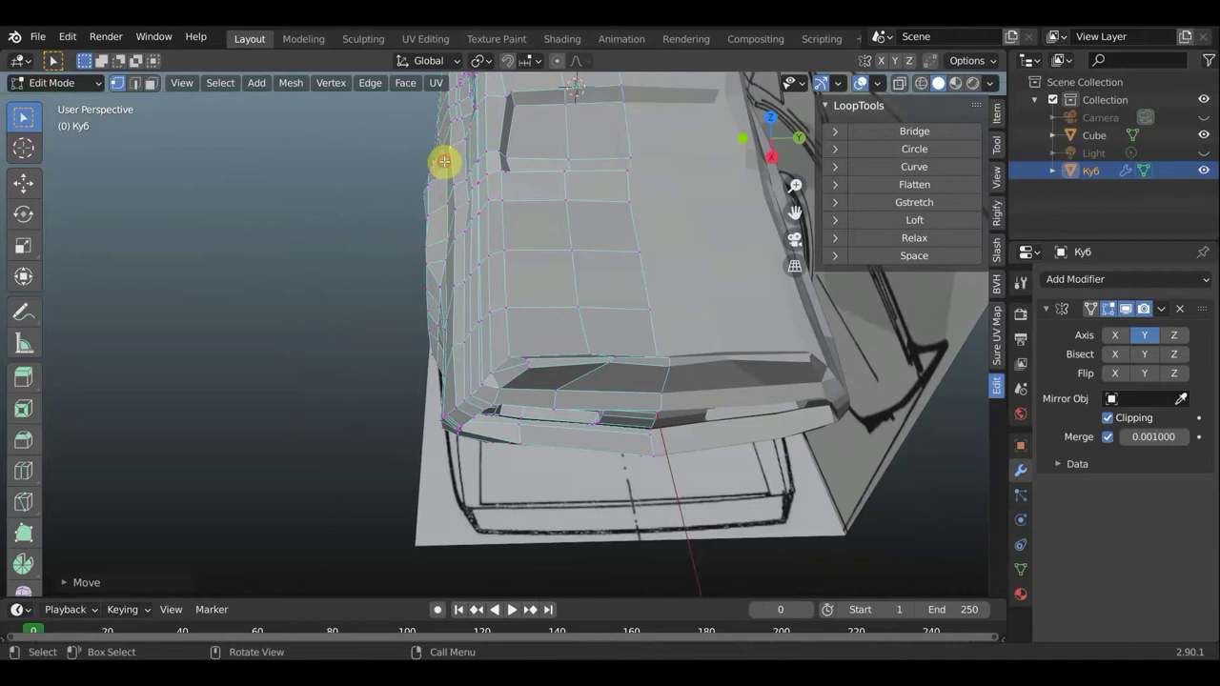
{"action": "key", "text": "g"}
{"action": "left_click", "coordinate": [441, 164]}
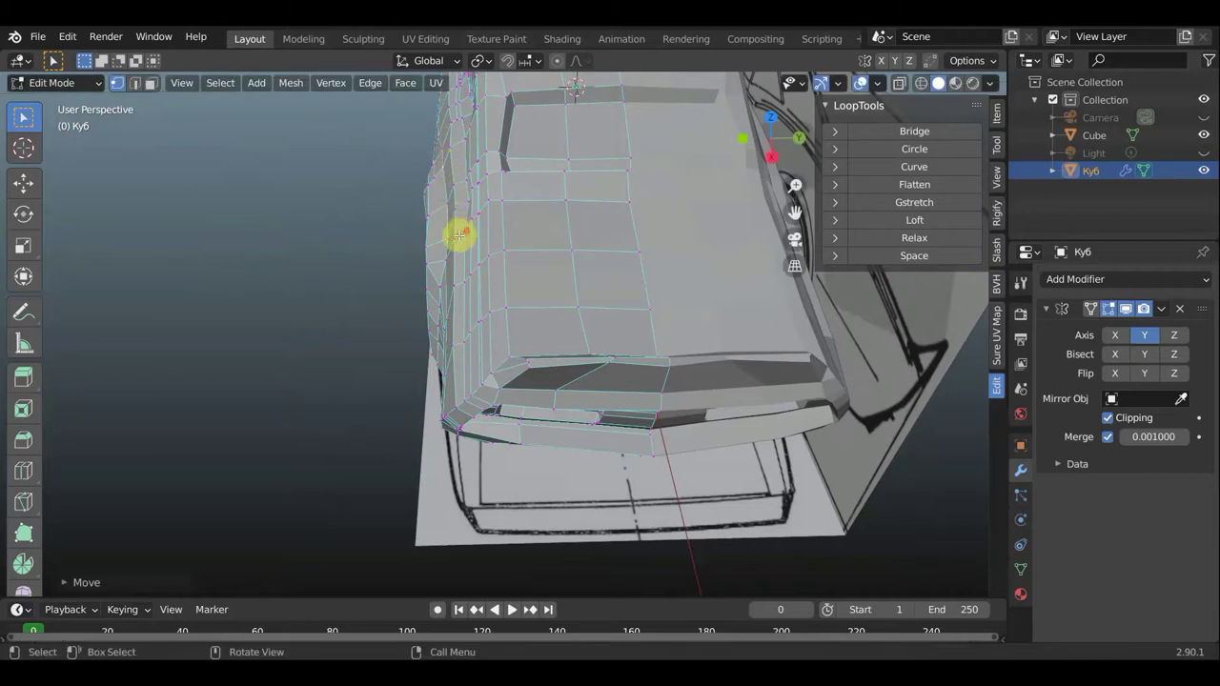
{"action": "mouse_move", "coordinate": [457, 233]}
{"action": "middle_mouse_down"}
{"action": "mouse_move", "coordinate": [654, 163]}
{"action": "mouse_move", "coordinate": [600, 258]}
{"action": "middle_mouse_up"}
In Face Select mode, select the triangular rear side-window face plus the adjacent pillar strip
{"action": "scroll", "coordinate": [563, 271], "scroll_direction": "up", "scroll_amount": 2}
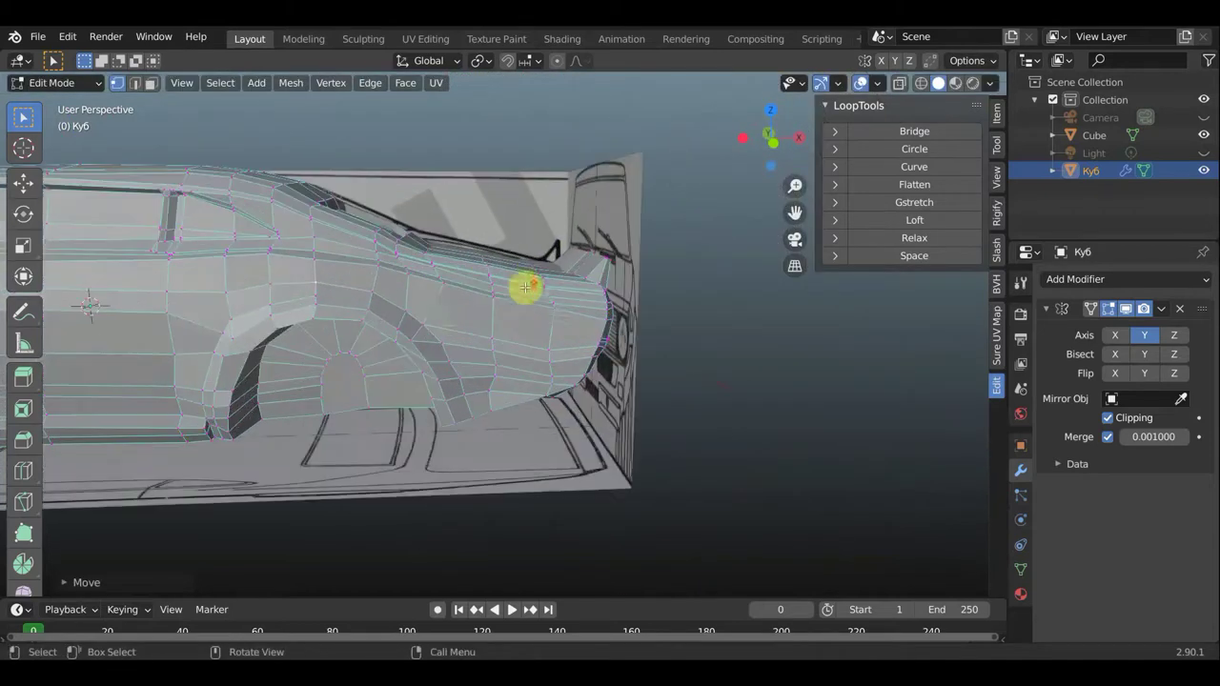
{"action": "middle_click_drag", "start_coordinate": [430, 317], "coordinate": [676, 330]}
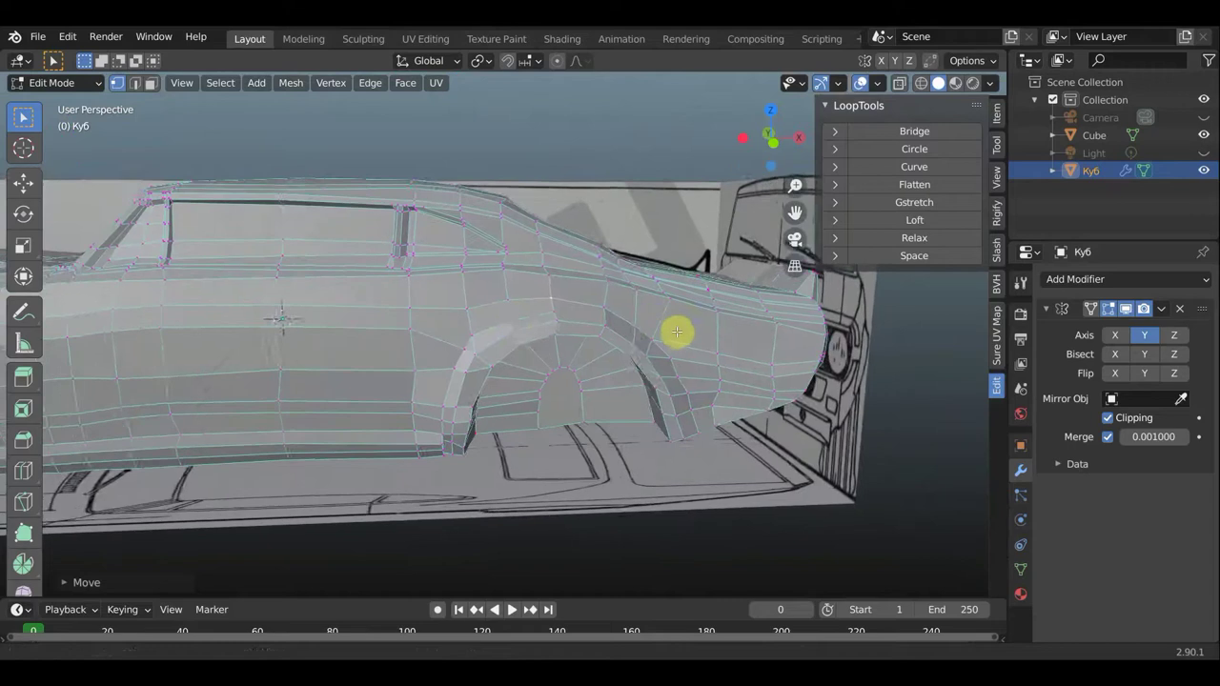
{"action": "scroll", "coordinate": [676, 330], "scroll_direction": "up", "scroll_amount": 1}
{"action": "scroll", "coordinate": [557, 315], "scroll_direction": "up", "scroll_amount": 2}
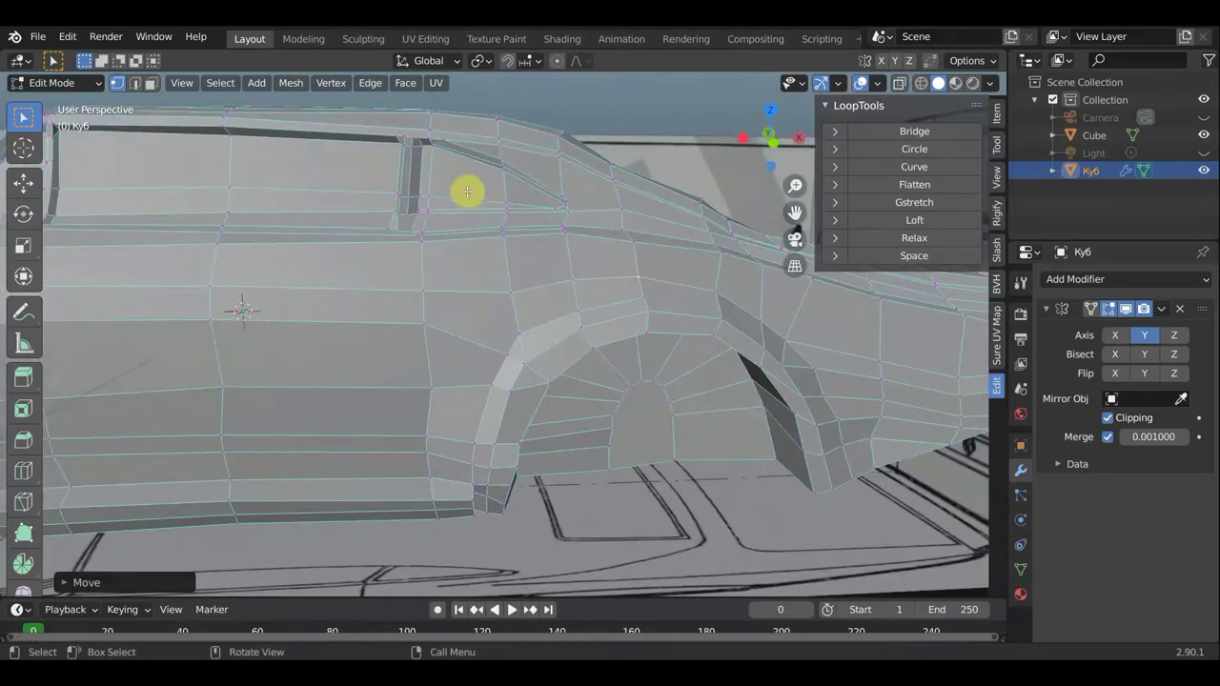
{"action": "scroll", "coordinate": [455, 183], "scroll_direction": "down", "scroll_amount": 2}
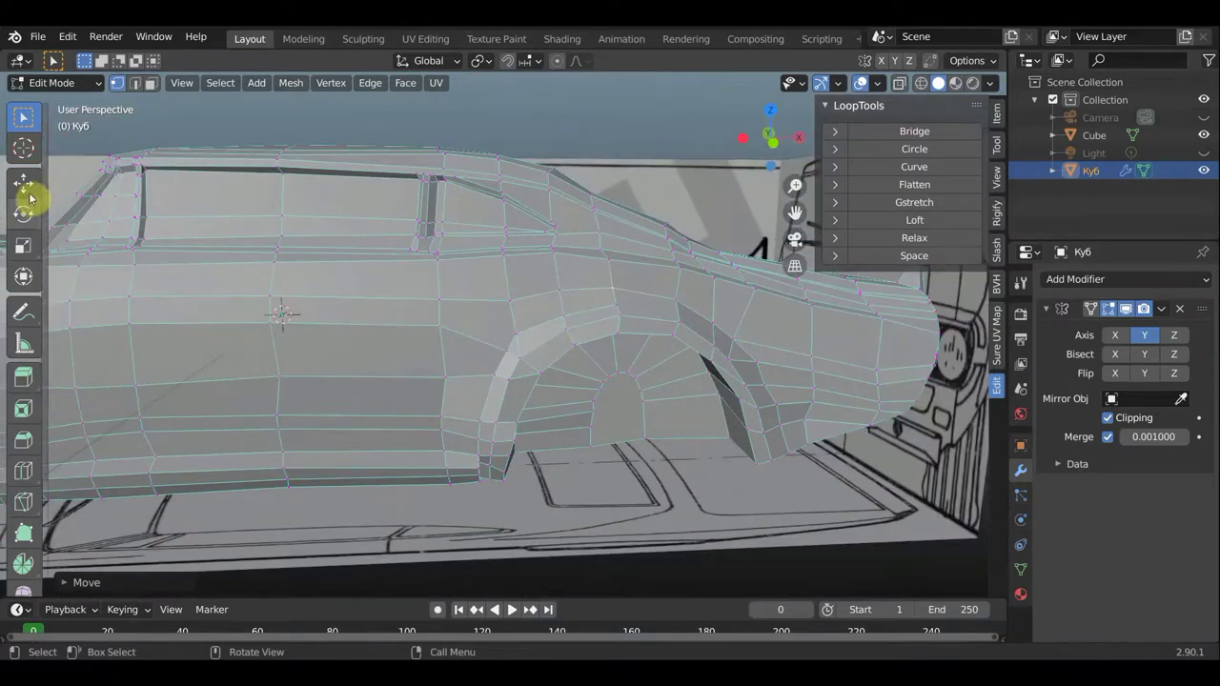
{"action": "left_click", "coordinate": [152, 83]}
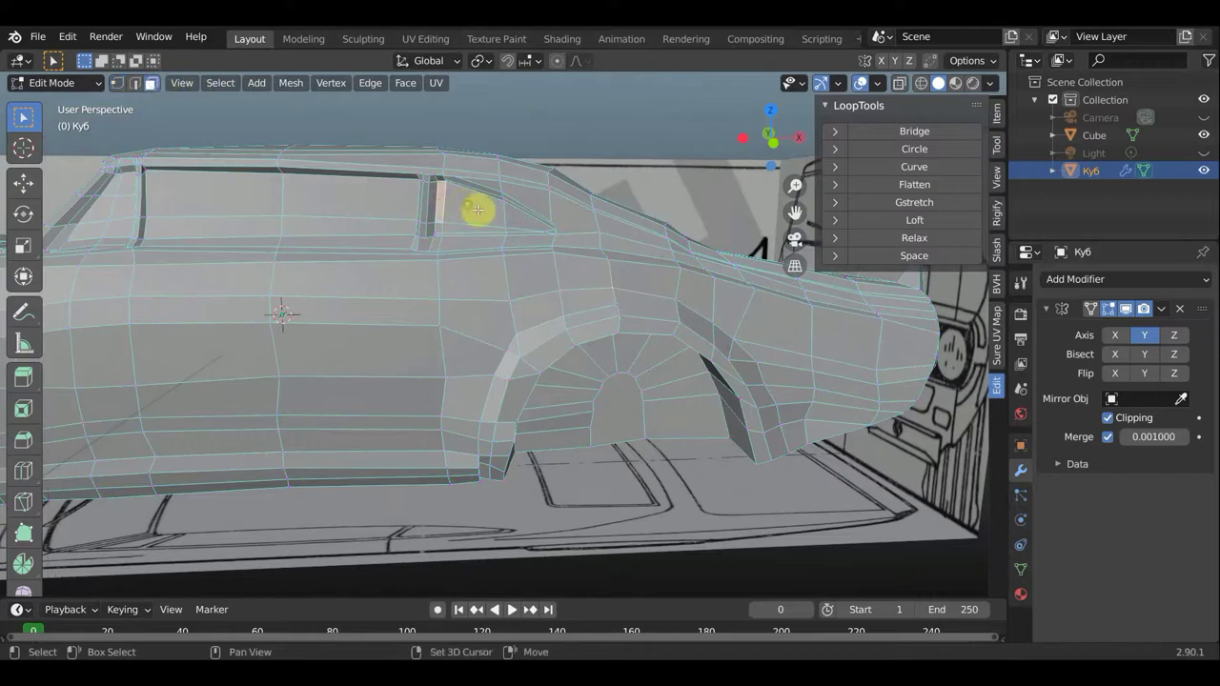
{"action": "left_click", "coordinate": [491, 212]}
{"action": "left_click", "coordinate": [513, 229]}
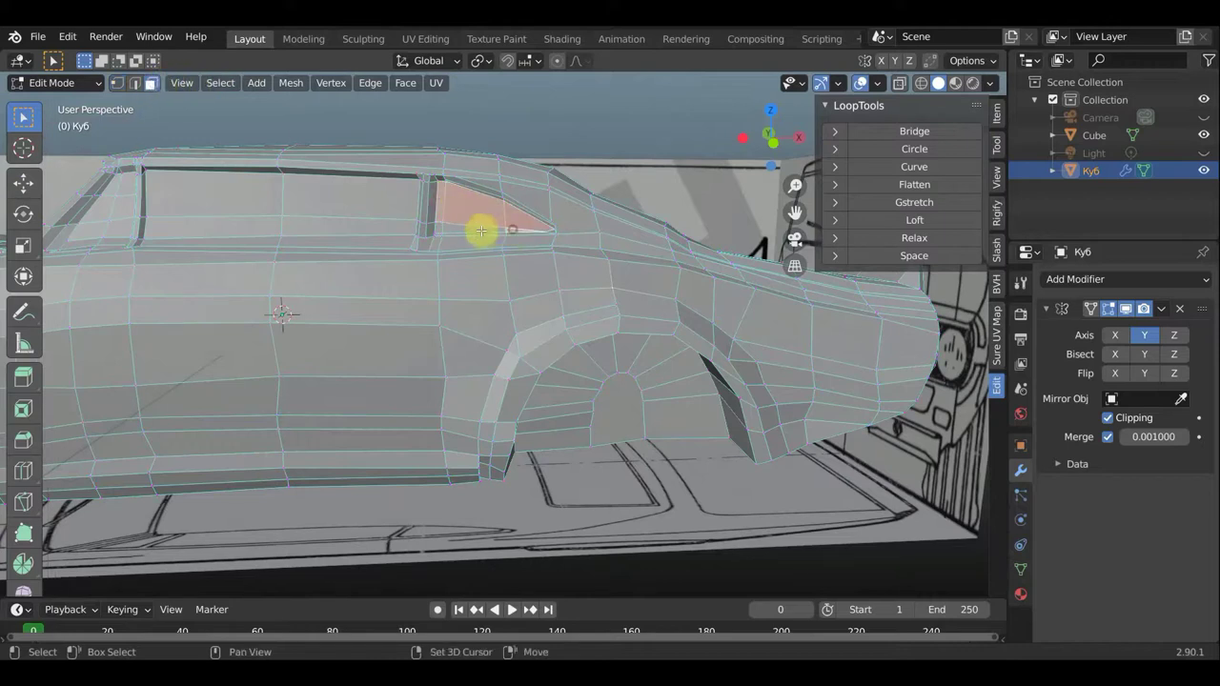
{"action": "left_click", "coordinate": [443, 227], "text": "shift"}
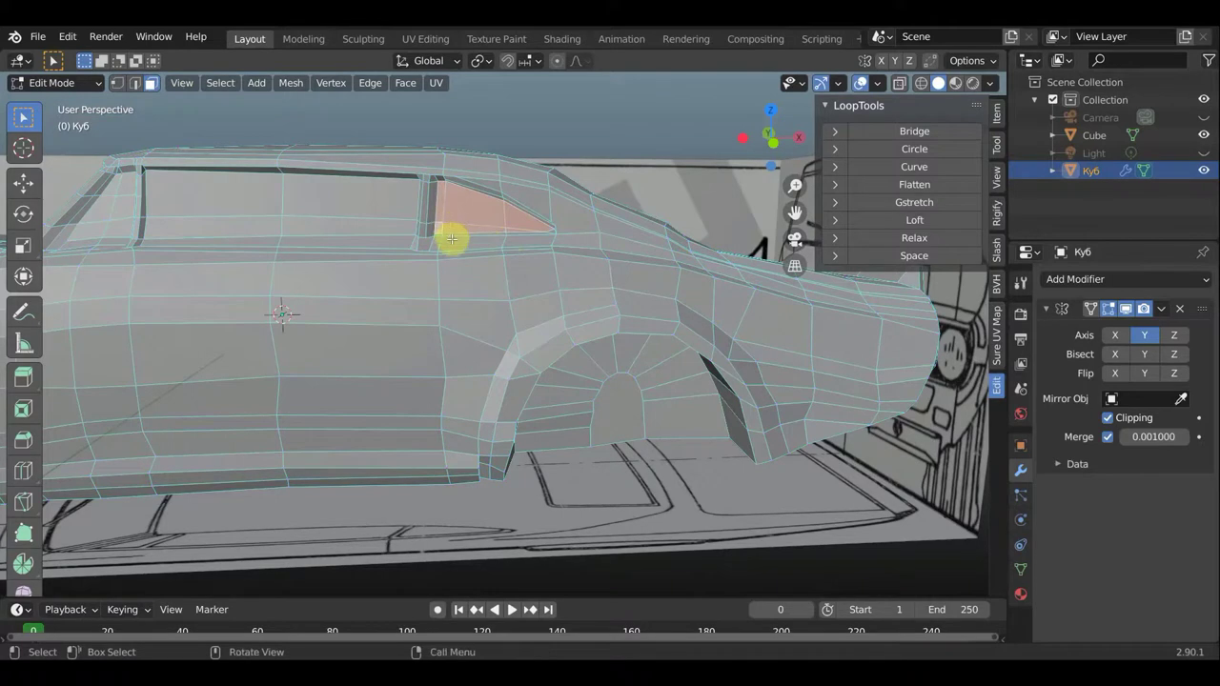
{"action": "middle_click_drag", "start_coordinate": [452, 239], "coordinate": [170, 173]}
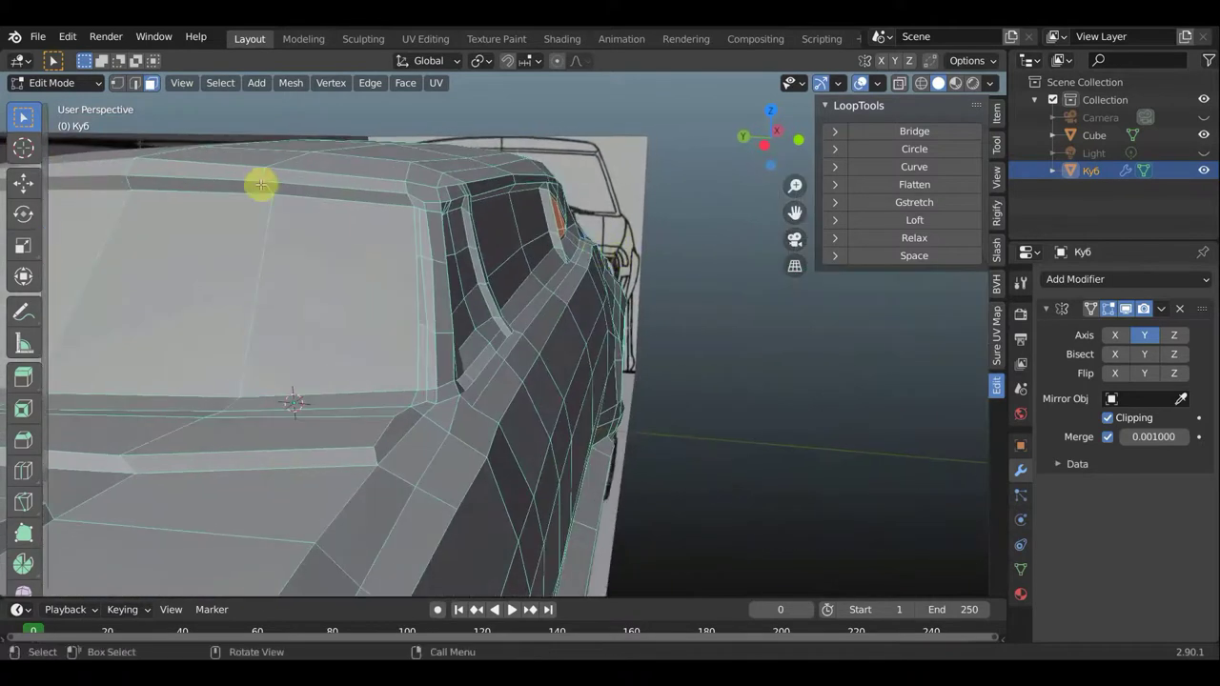
Move the selected window faces and tilt them slightly
{"action": "key", "text": "g"}
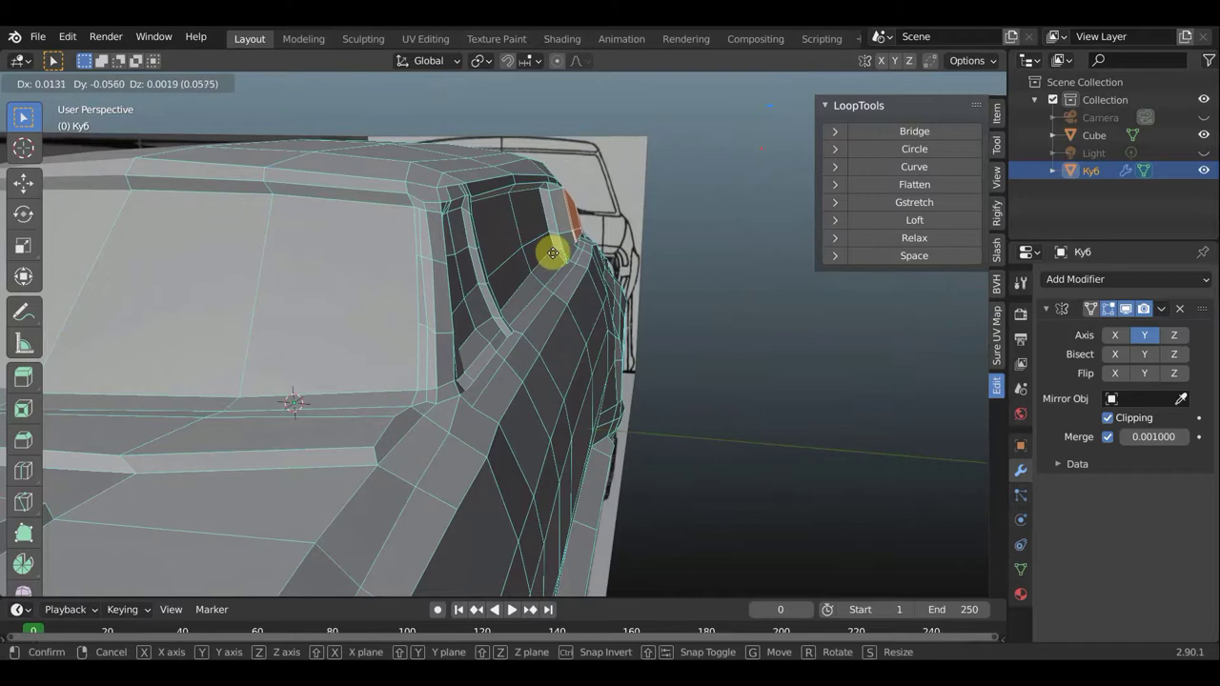
{"action": "left_click", "coordinate": [552, 252]}
{"action": "mouse_move", "coordinate": [553, 252]}
{"action": "middle_mouse_down"}
{"action": "mouse_move", "coordinate": [236, 313]}
{"action": "mouse_move", "coordinate": [174, 359]}
{"action": "middle_mouse_up"}
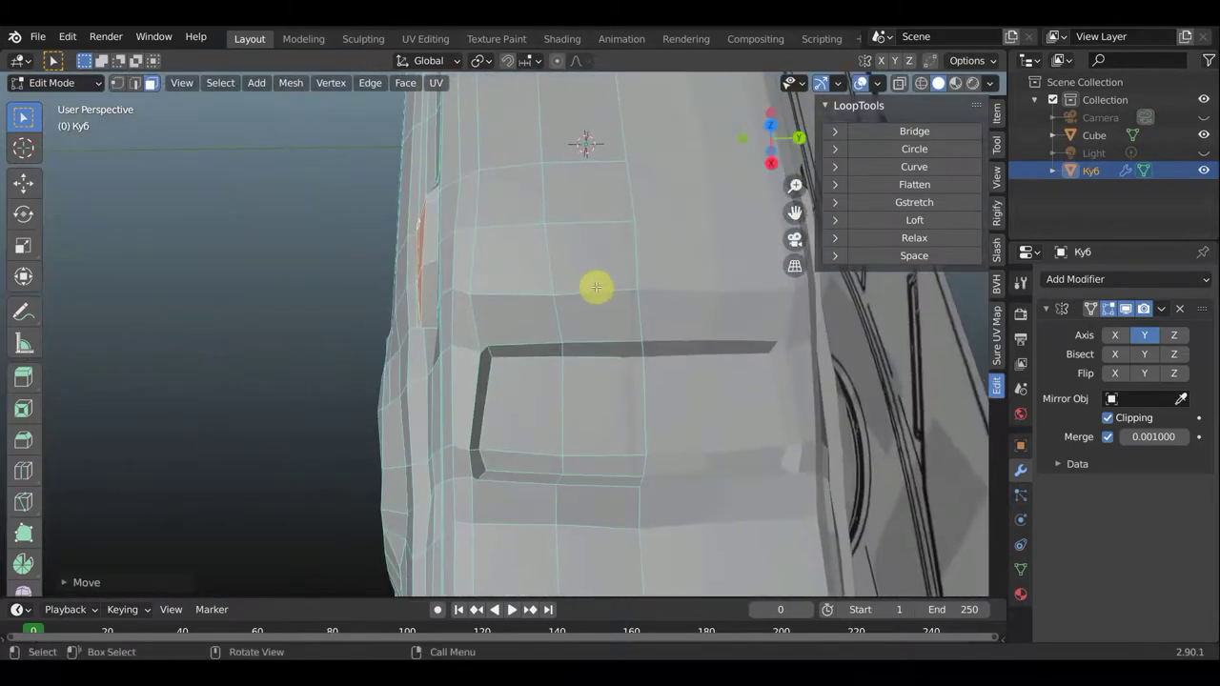
{"action": "key", "text": "r"}
{"action": "left_click", "coordinate": [597, 239]}
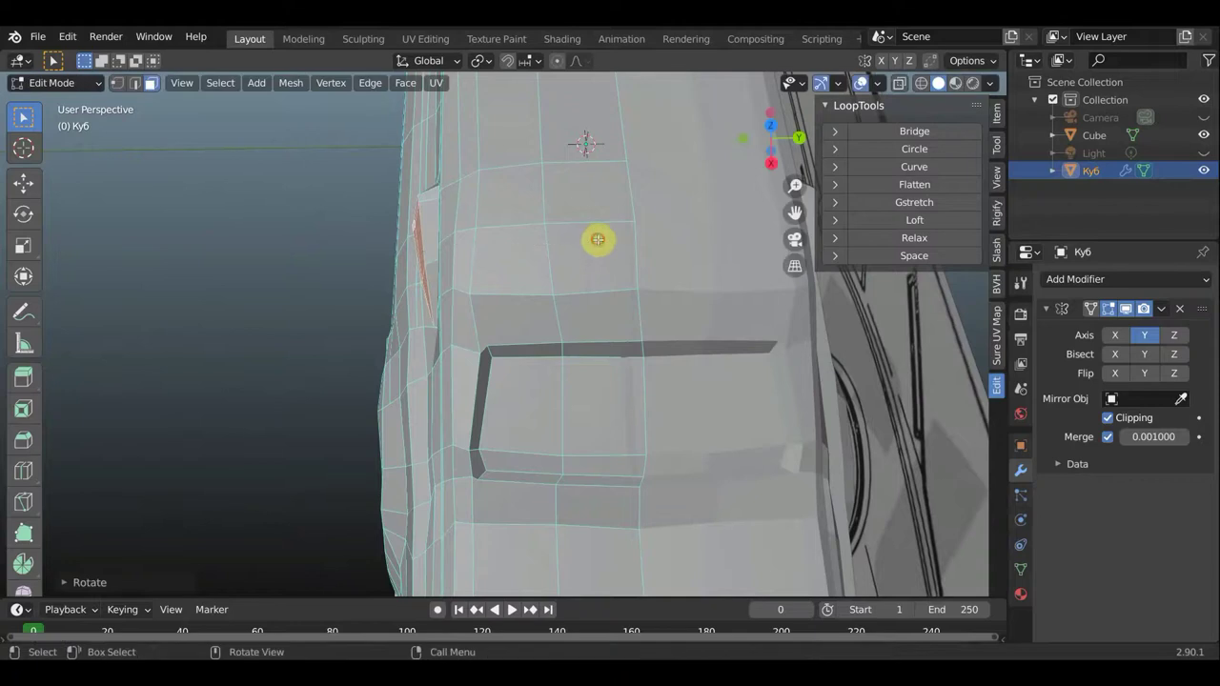
{"action": "key", "text": "g"}
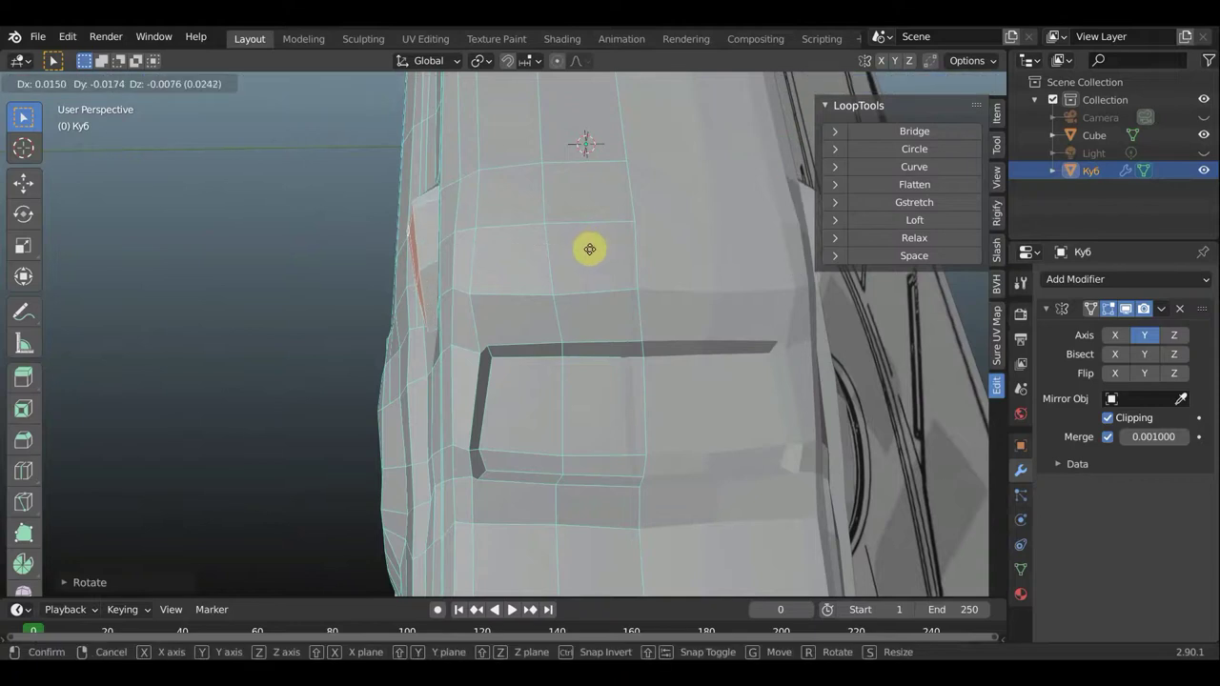
{"action": "left_click", "coordinate": [588, 250]}
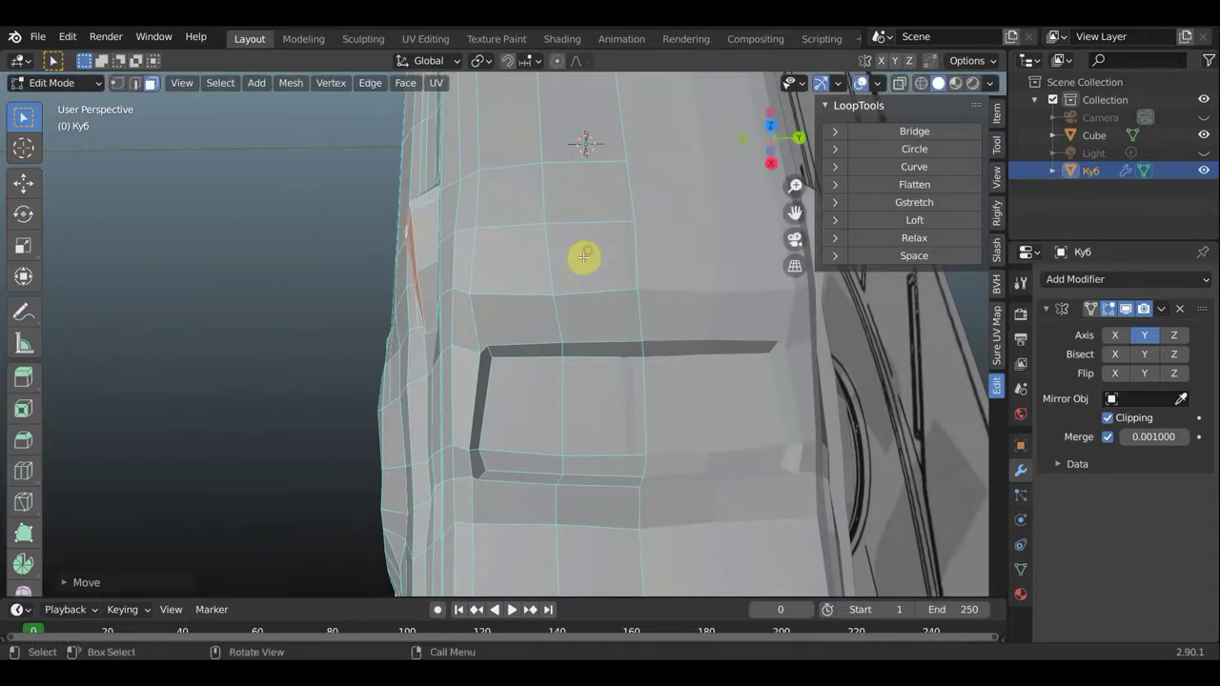
Rotate and shift the rear fender edge, about -3.26°, reshaping the window frame
{"action": "mouse_move", "coordinate": [581, 257]}
{"action": "middle_mouse_down"}
{"action": "mouse_move", "coordinate": [837, 173]}
{"action": "mouse_move", "coordinate": [714, 245]}
{"action": "mouse_move", "coordinate": [705, 354]}
{"action": "middle_mouse_up"}
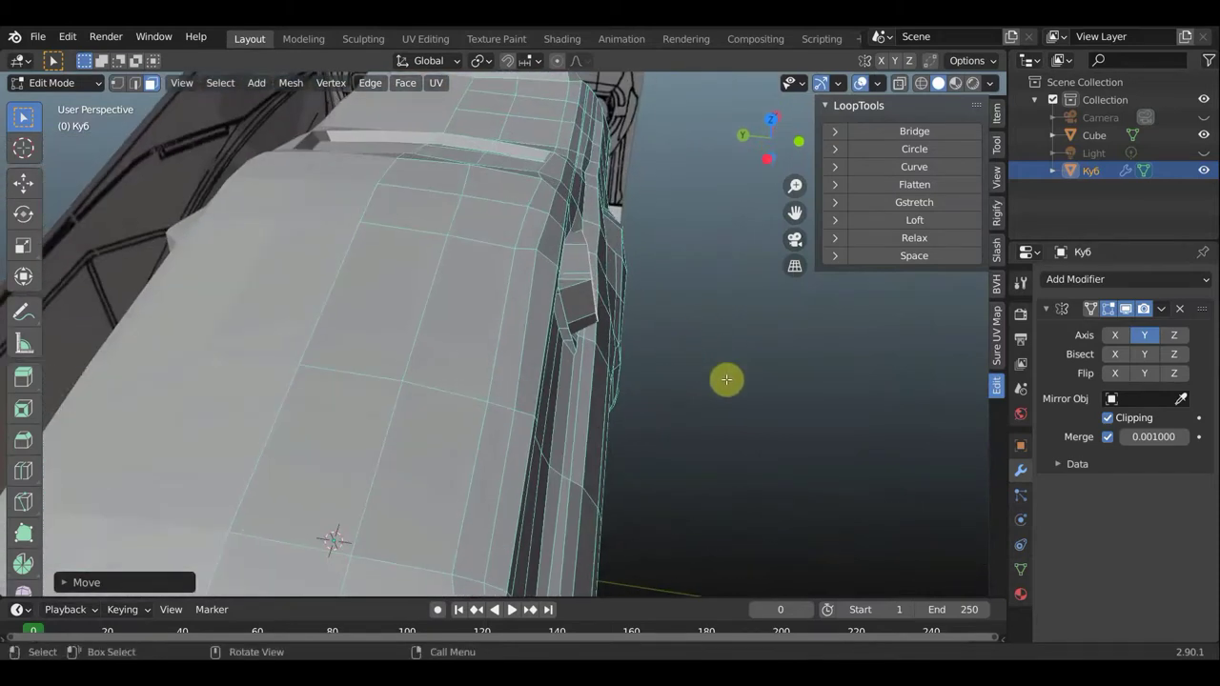
{"action": "key", "text": "r"}
{"action": "left_click", "coordinate": [717, 381]}
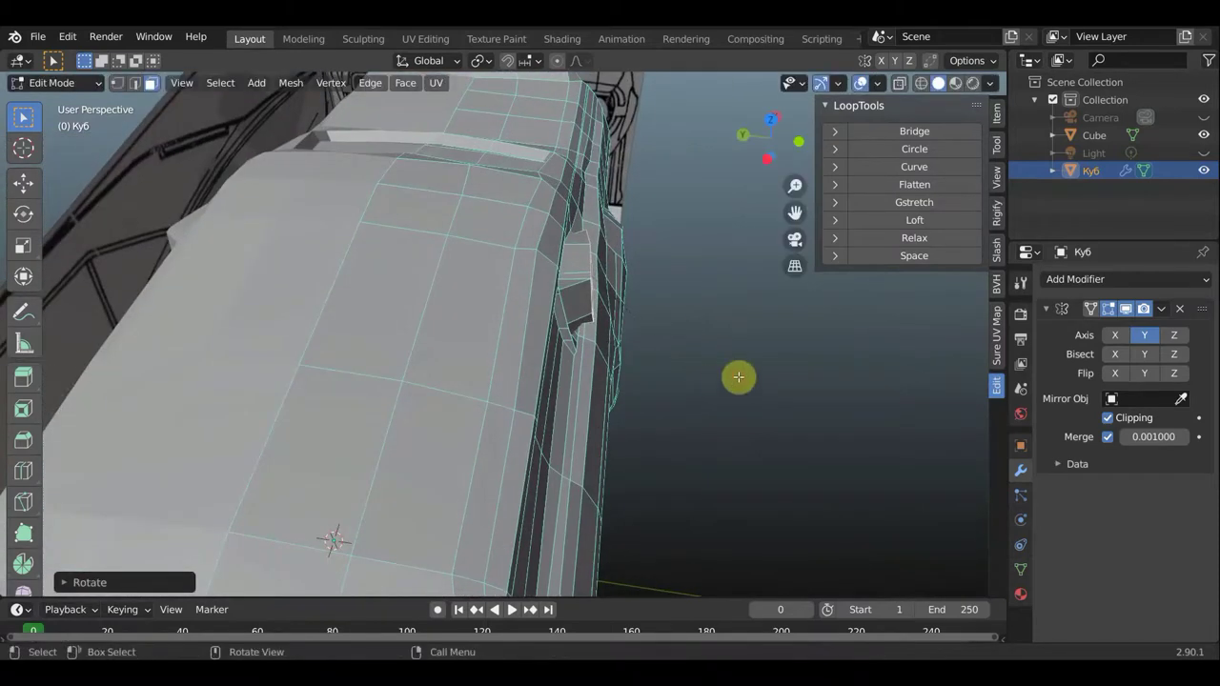
{"action": "key", "text": "g"}
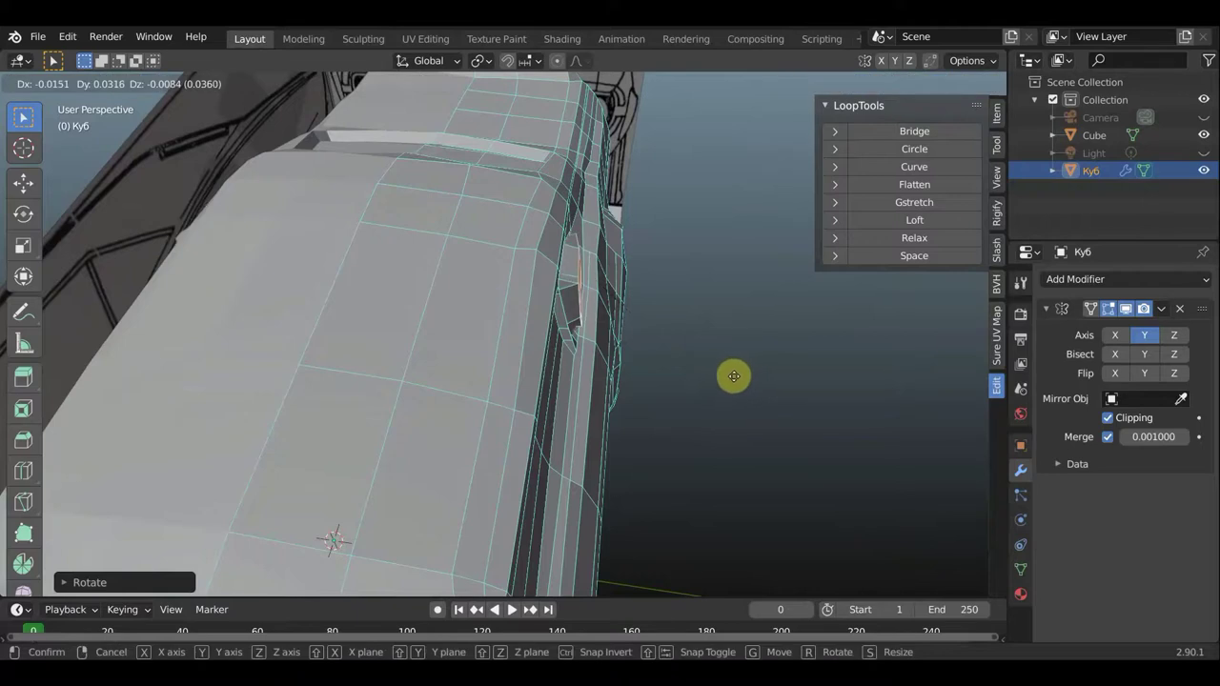
{"action": "left_click", "coordinate": [739, 372]}
{"action": "mouse_move", "coordinate": [749, 362]}
{"action": "middle_mouse_down"}
{"action": "mouse_move", "coordinate": [741, 277]}
{"action": "mouse_move", "coordinate": [746, 291]}
{"action": "mouse_move", "coordinate": [724, 278]}
{"action": "middle_mouse_up"}
{"action": "key", "text": "r"}
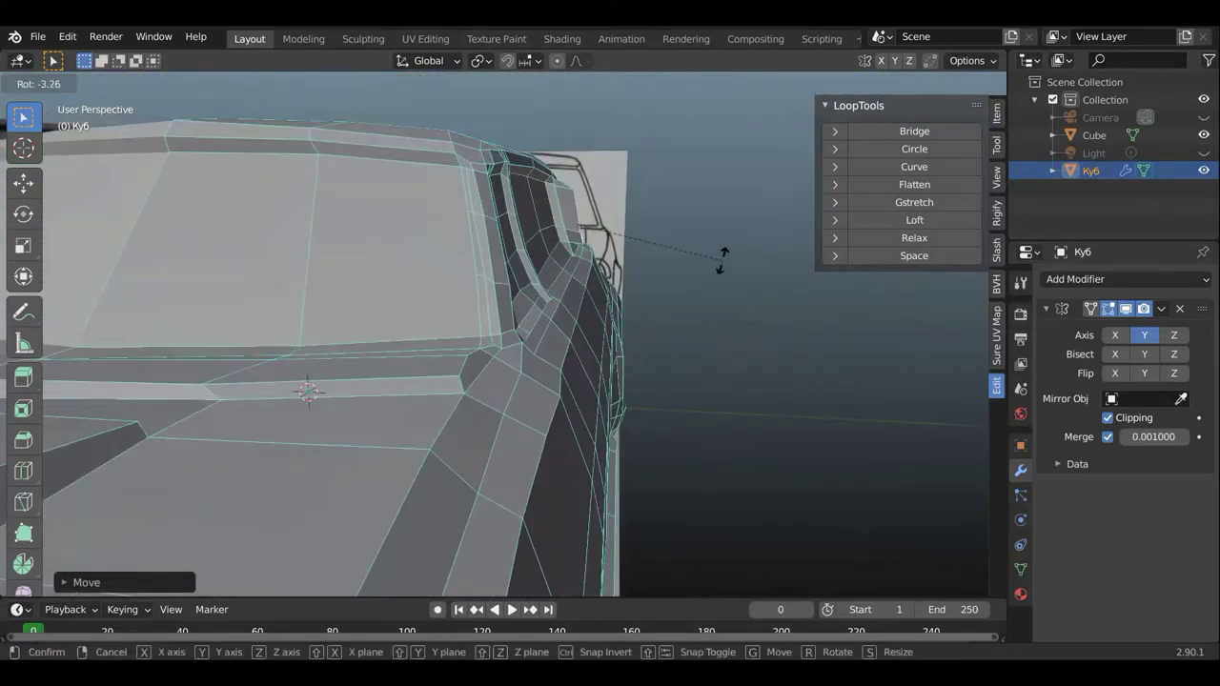
{"action": "left_click", "coordinate": [722, 256]}
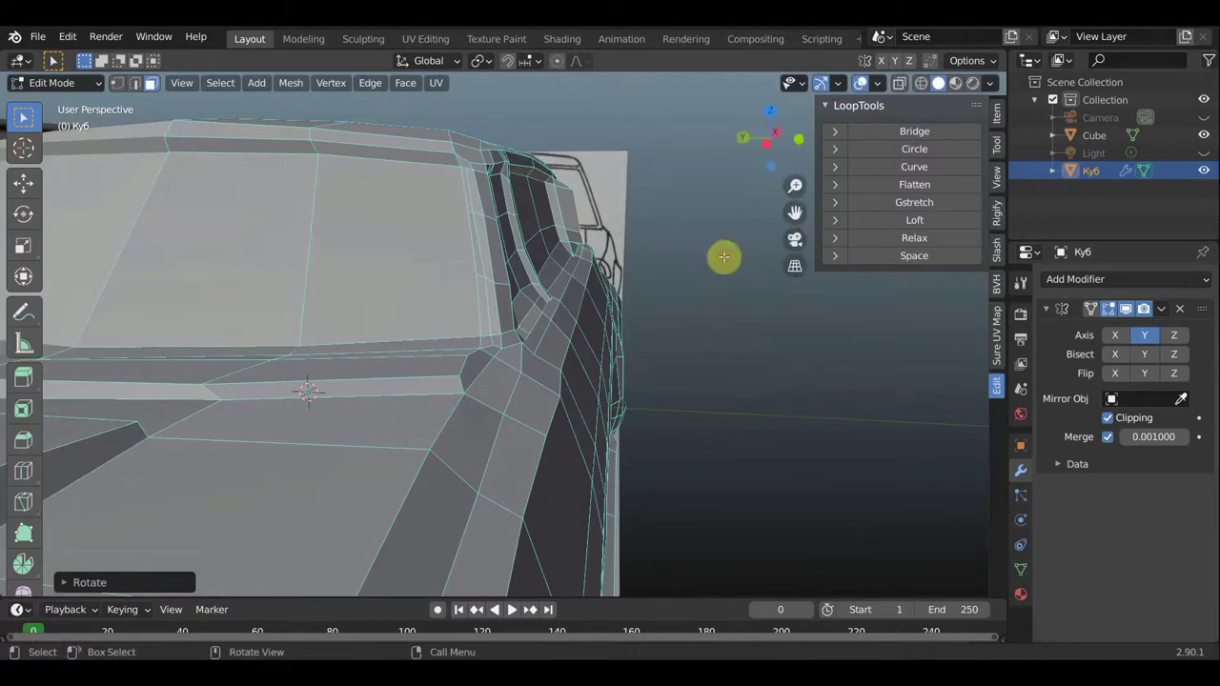
{"action": "mouse_move", "coordinate": [721, 258]}
{"action": "middle_mouse_down"}
{"action": "mouse_move", "coordinate": [585, 341]}
{"action": "mouse_move", "coordinate": [391, 343]}
{"action": "mouse_move", "coordinate": [466, 314]}
{"action": "mouse_move", "coordinate": [518, 314]}
{"action": "mouse_move", "coordinate": [539, 333]}
{"action": "mouse_move", "coordinate": [661, 338]}
{"action": "mouse_move", "coordinate": [795, 430]}
{"action": "mouse_move", "coordinate": [814, 458]}
{"action": "mouse_move", "coordinate": [833, 457]}
{"action": "mouse_move", "coordinate": [777, 455]}
{"action": "middle_mouse_up"}
{"action": "mouse_move", "coordinate": [600, 339]}
{"action": "middle_mouse_down"}
{"action": "mouse_move", "coordinate": [362, 343]}
{"action": "mouse_move", "coordinate": [447, 363]}
{"action": "middle_mouse_up"}
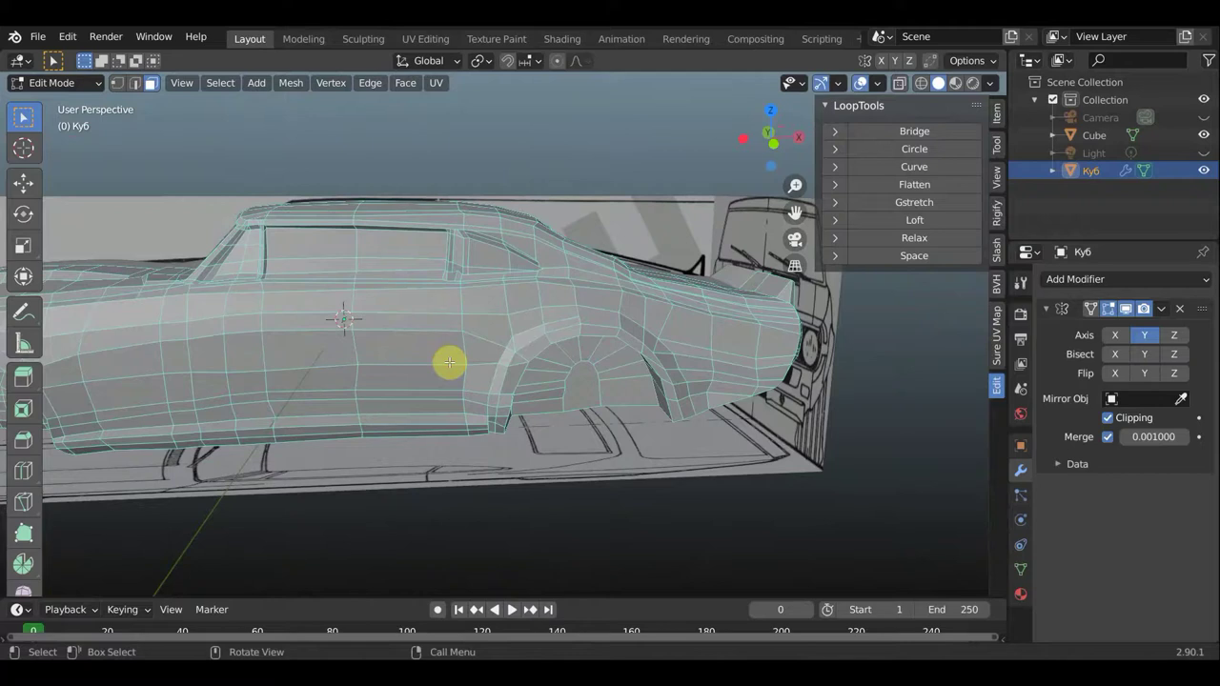
Abandon a horizontal knife cut, then cut a vertical edge just ahead of the rear wheel arch
{"action": "key", "text": "k"}
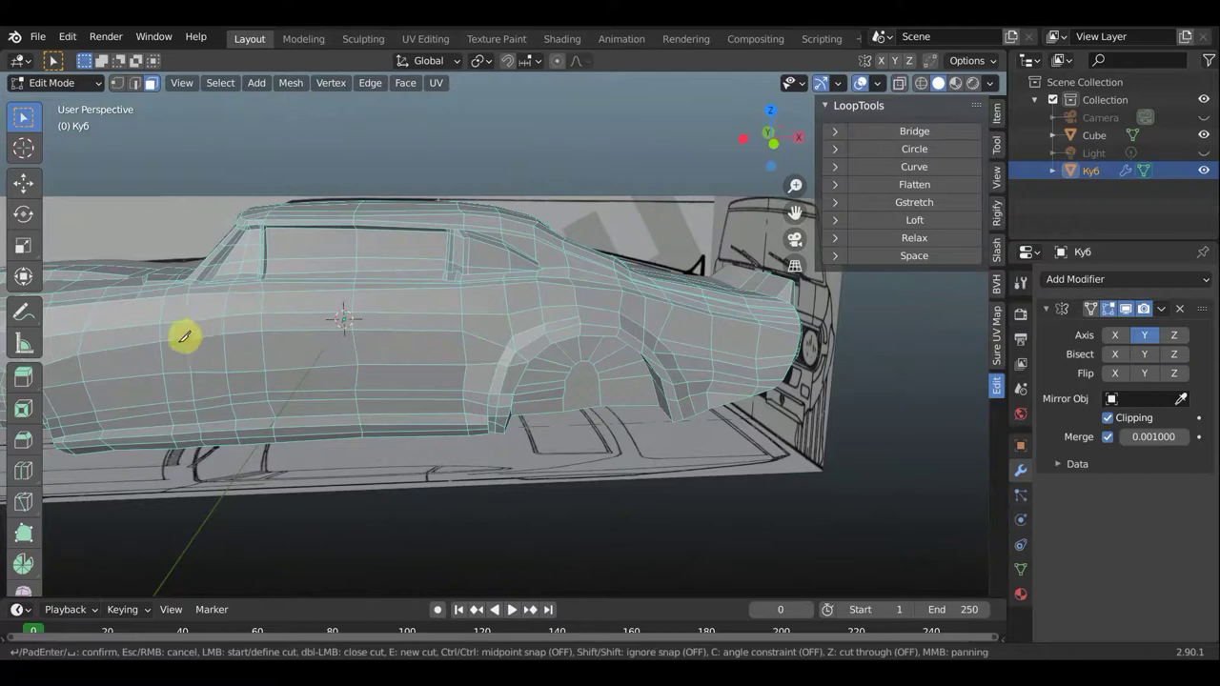
{"action": "left_click", "coordinate": [80, 360]}
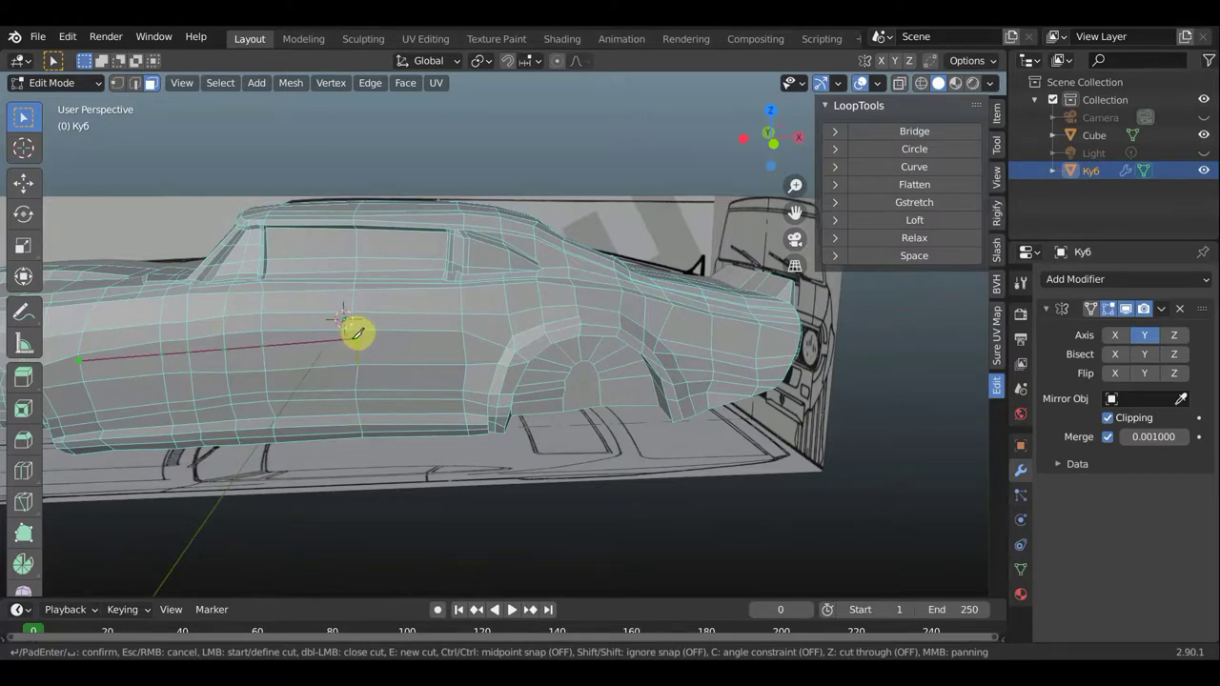
{"action": "left_click", "coordinate": [354, 339]}
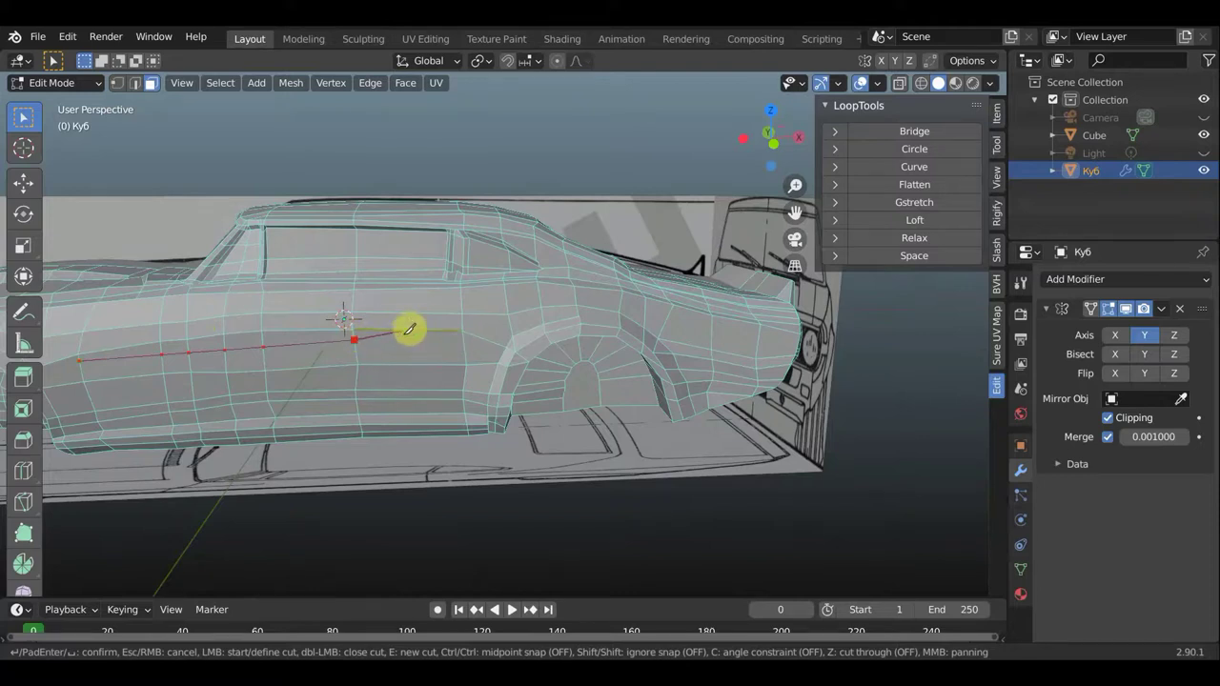
{"action": "key", "text": "Escape"}
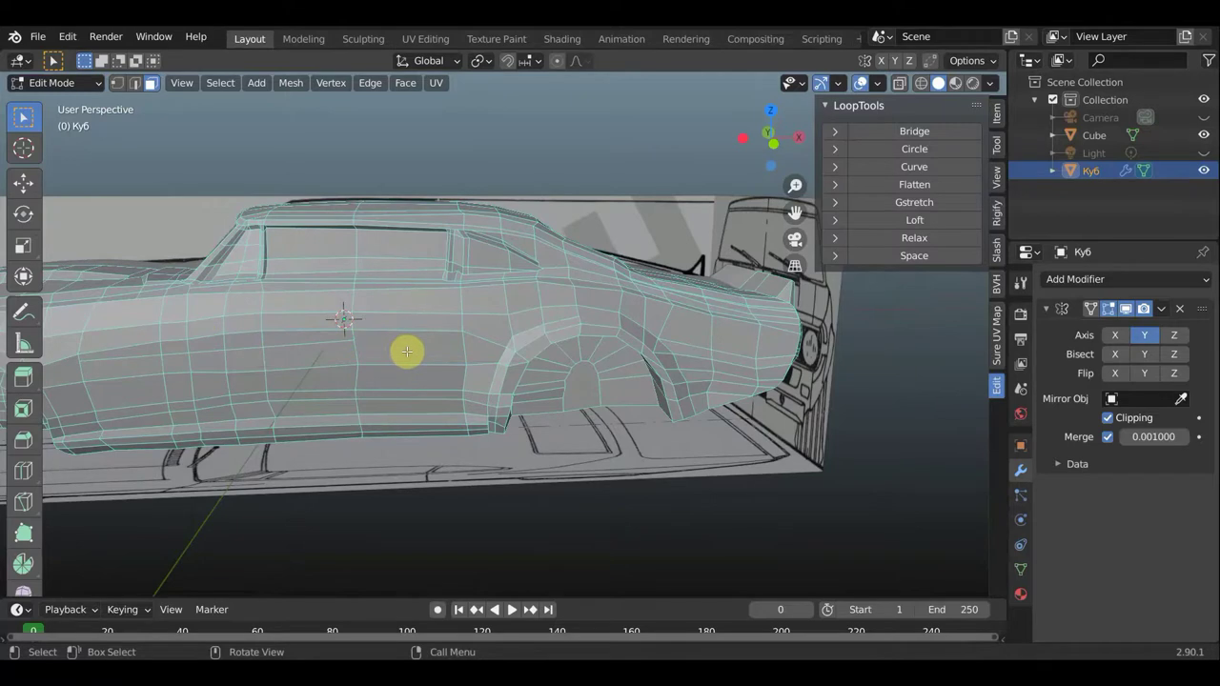
{"action": "key", "text": "k"}
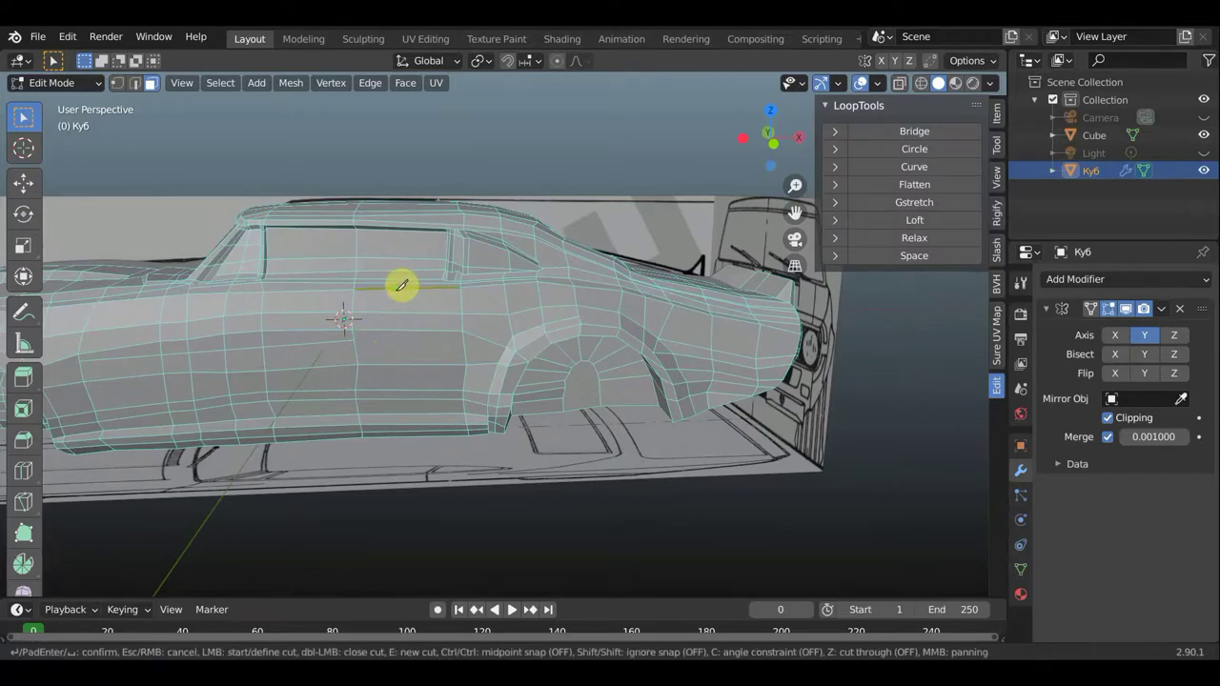
{"action": "left_click", "coordinate": [396, 288]}
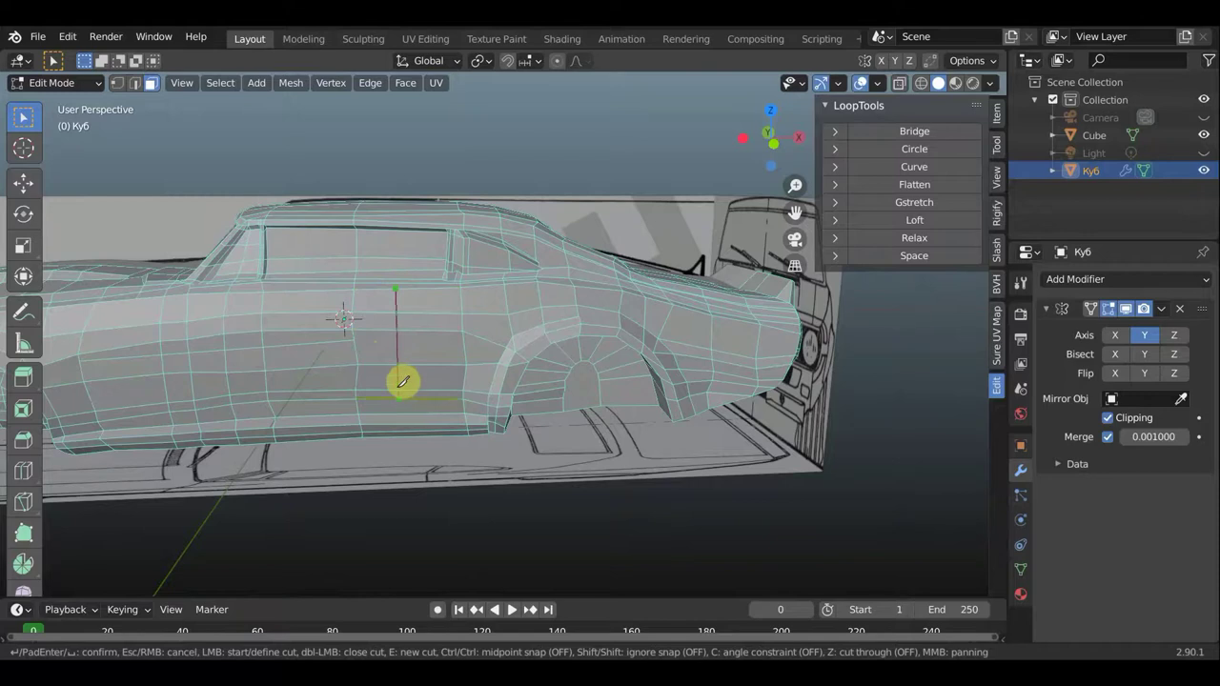
{"action": "middle_click_drag", "start_coordinate": [402, 378], "coordinate": [412, 291]}
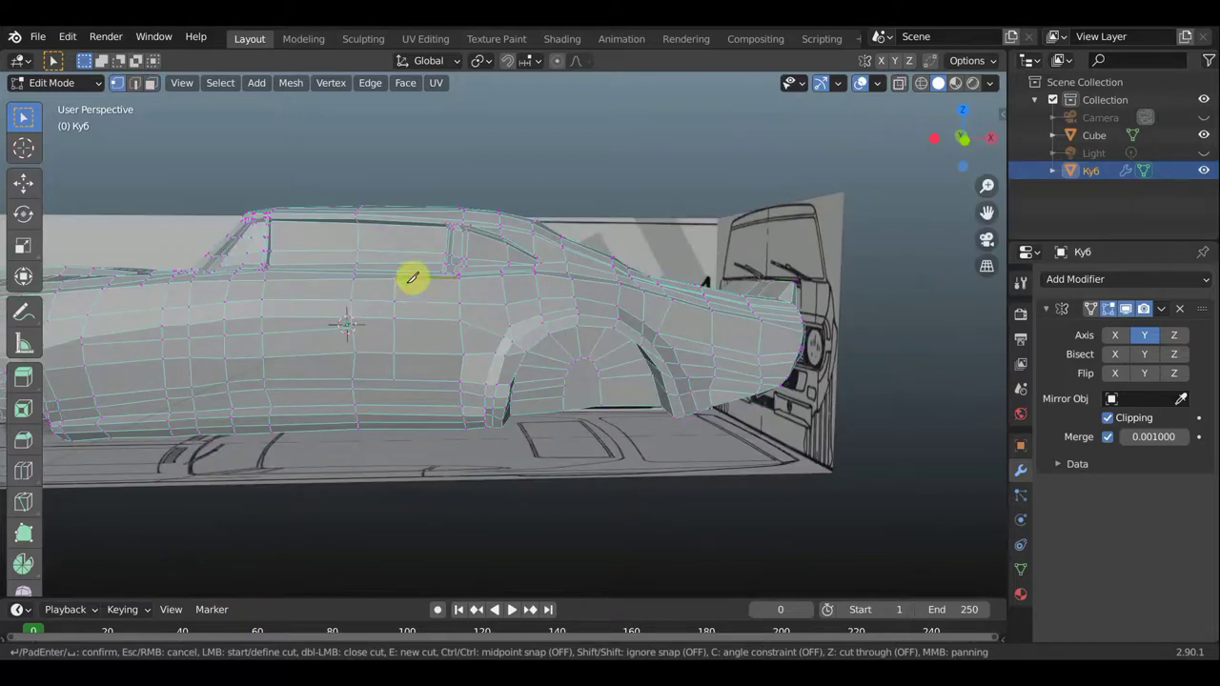
{"action": "left_click", "coordinate": [407, 301]}
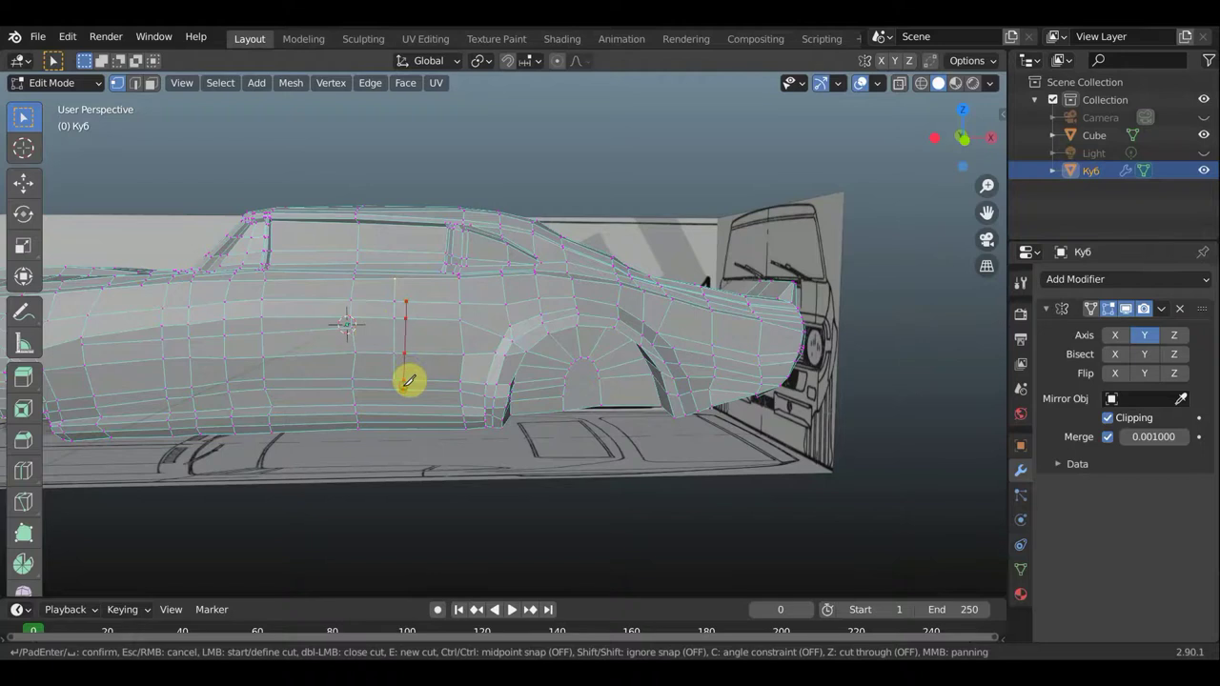
{"action": "key", "text": "Return"}
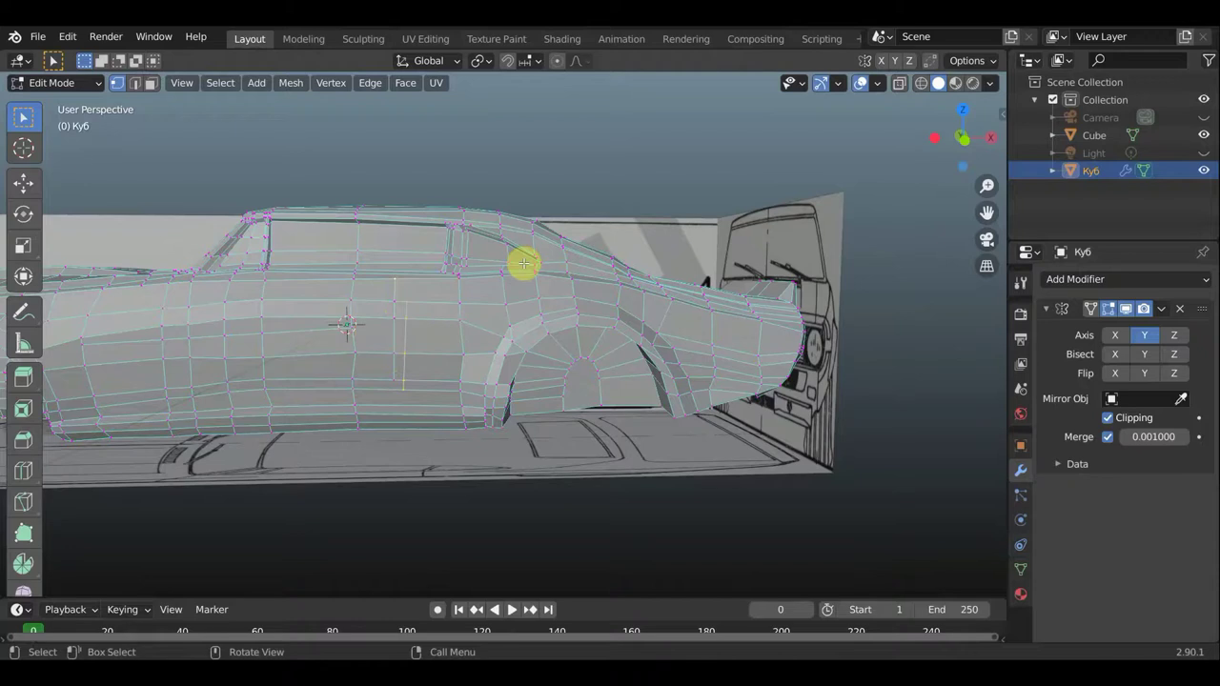
Knife-cut a second edge from above the rear arch down its front
{"action": "key", "text": "k"}
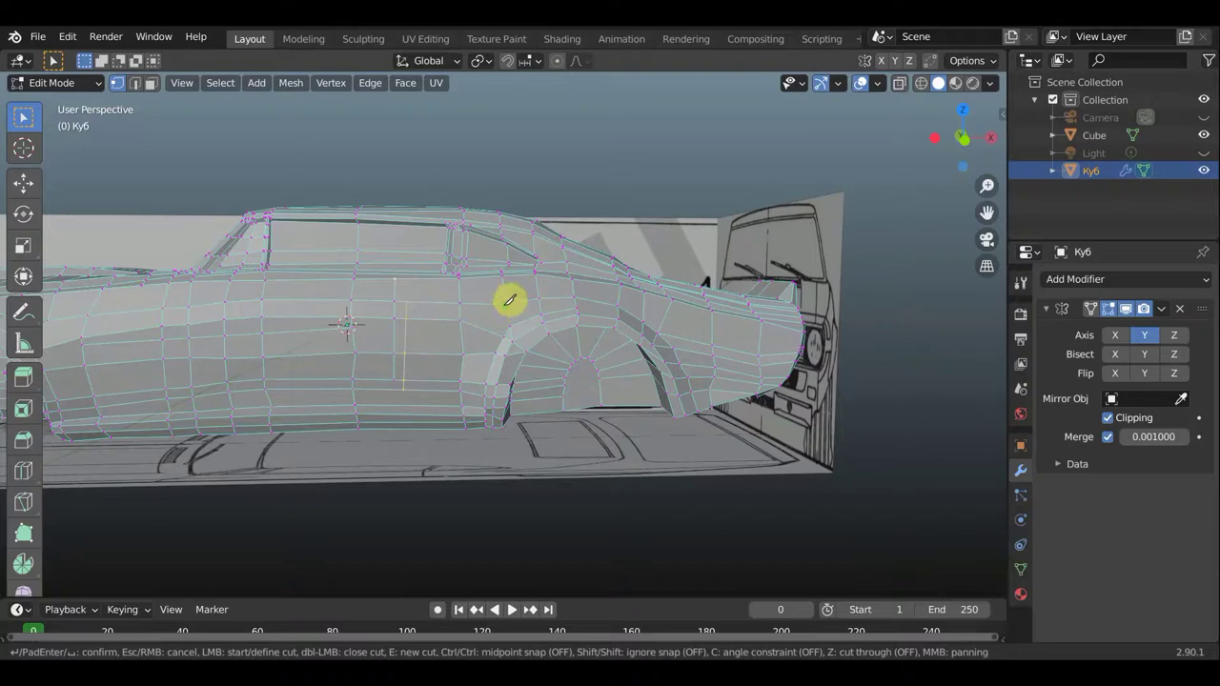
{"action": "left_click", "coordinate": [504, 305]}
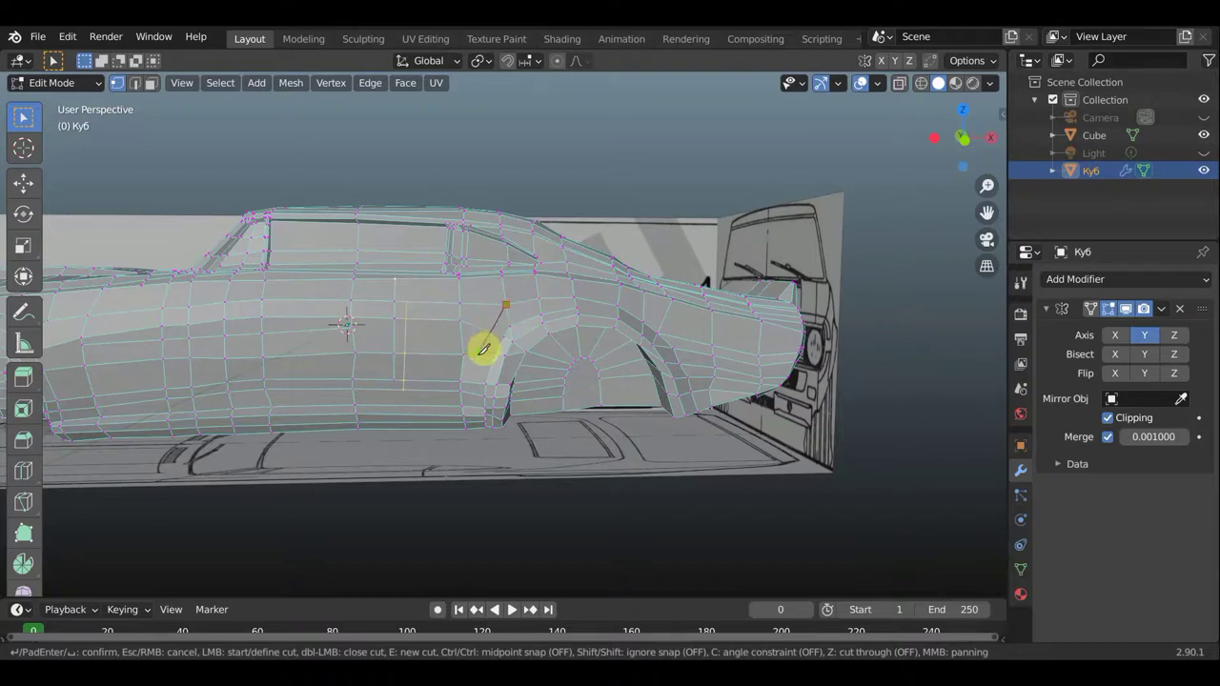
{"action": "left_click", "coordinate": [476, 355]}
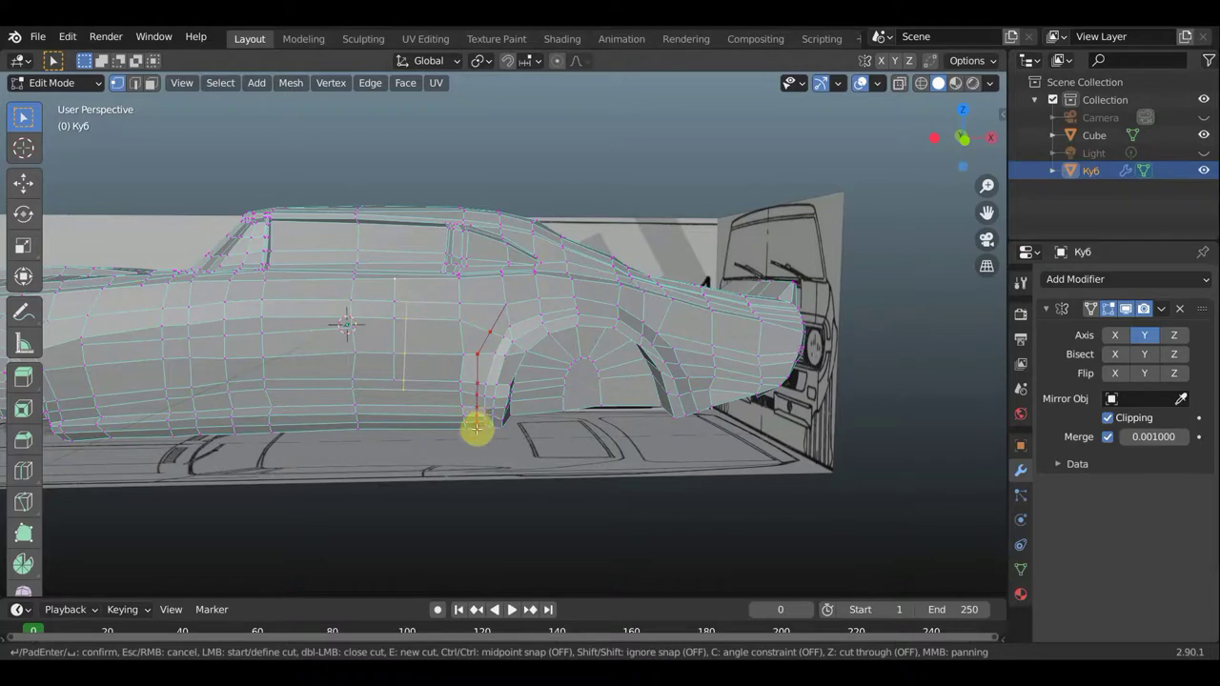
{"action": "key", "text": "Return"}
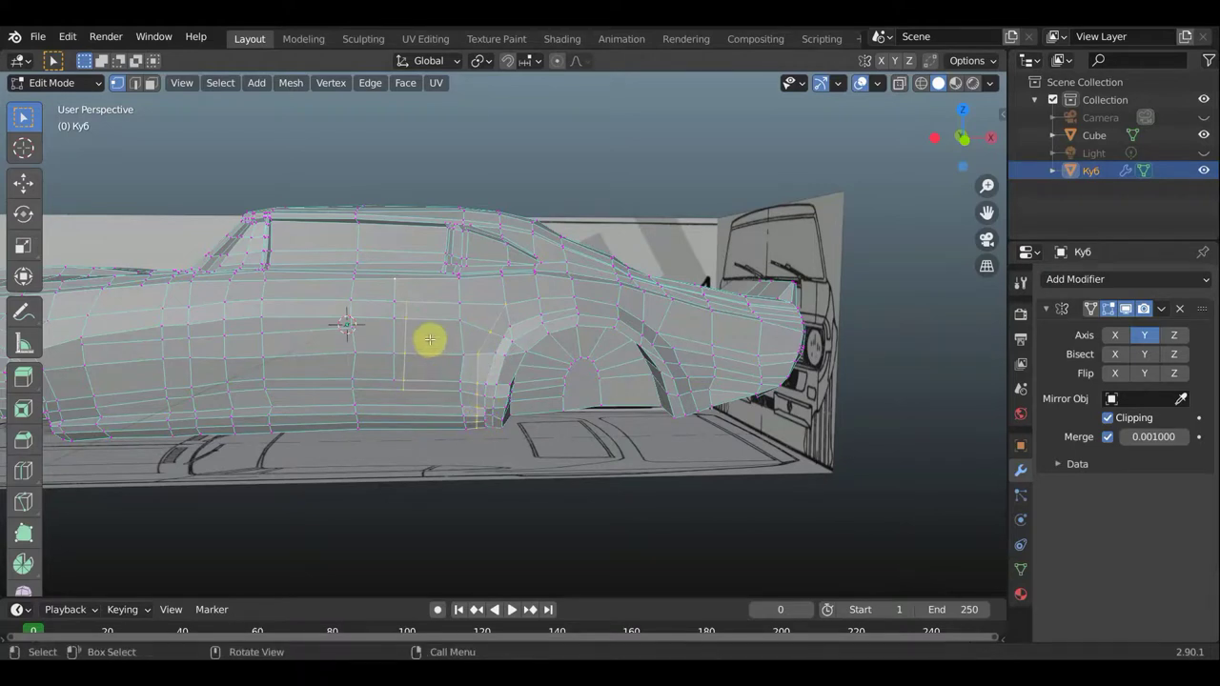
Select the two stacked faces ahead of the rear wheel arch and push them inward along X
{"action": "left_click", "coordinate": [148, 87]}
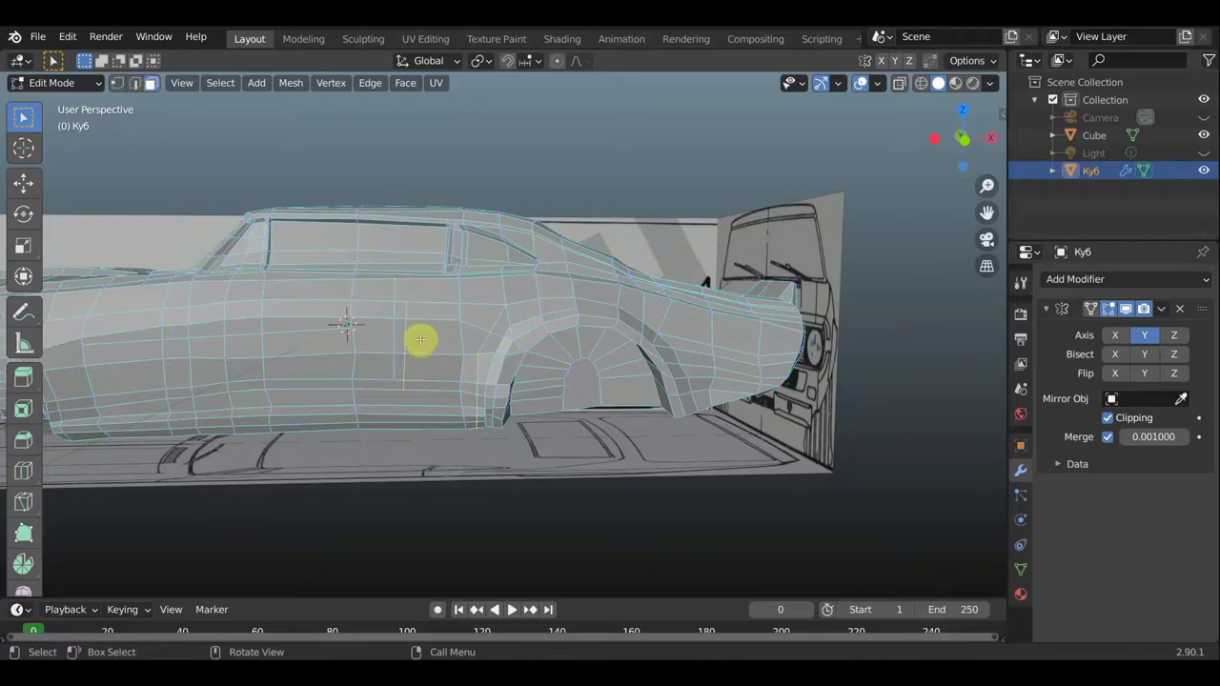
{"action": "left_click", "coordinate": [415, 335]}
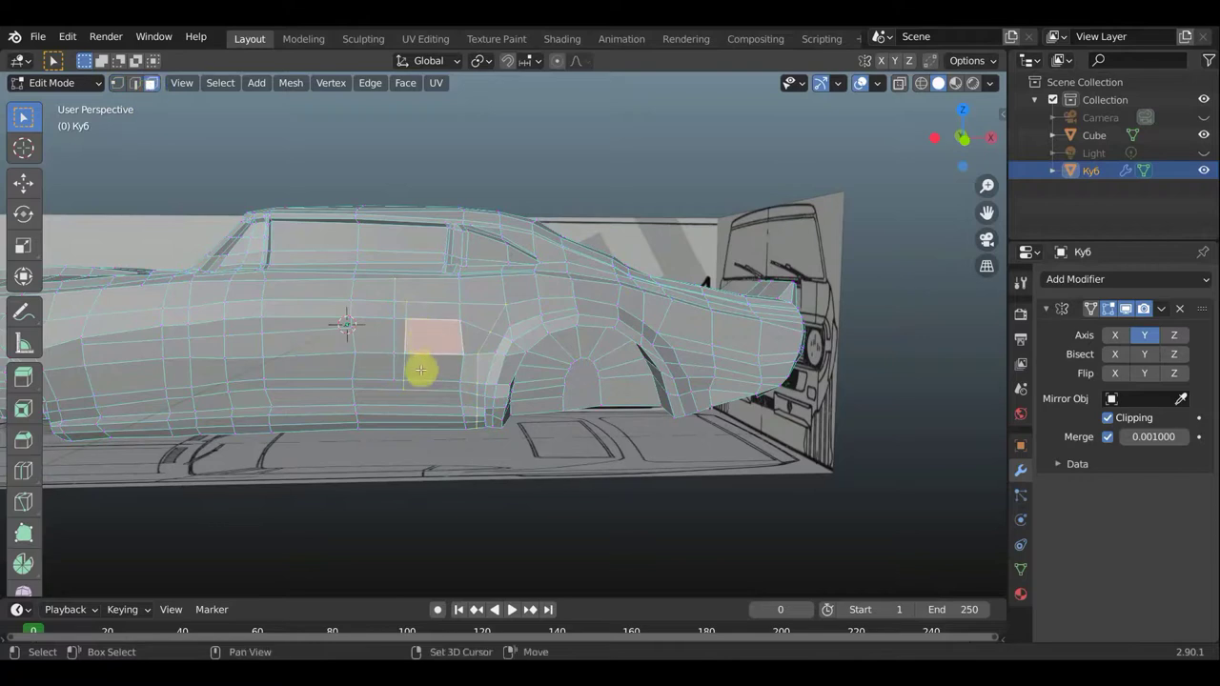
{"action": "left_click", "coordinate": [420, 365], "text": "shift"}
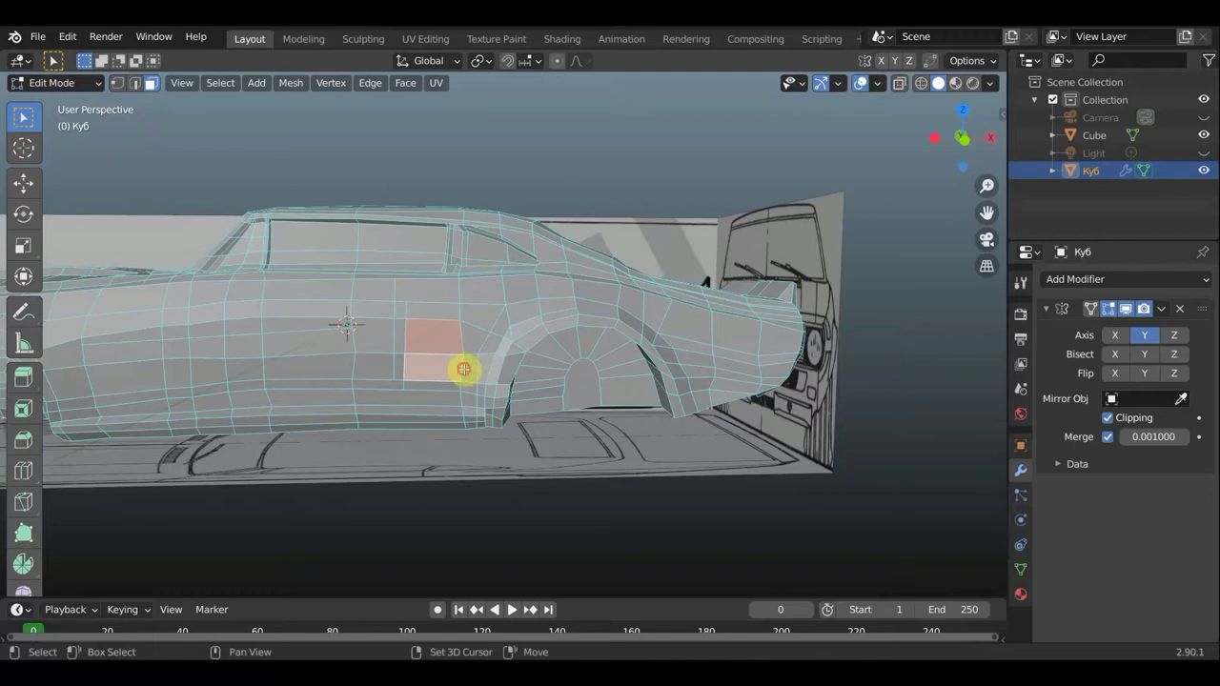
{"action": "middle_click_drag", "start_coordinate": [504, 370], "coordinate": [652, 460]}
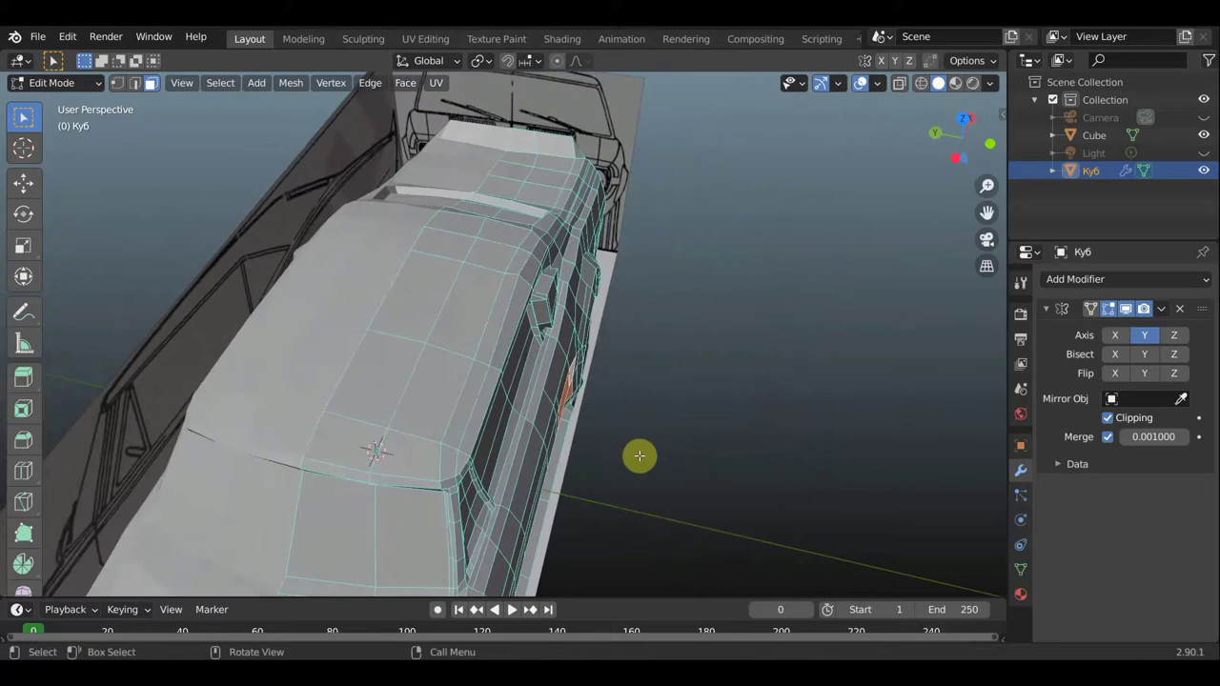
{"action": "key", "text": "g"}
{"action": "key", "text": "x"}
{"action": "left_click", "coordinate": [648, 458]}
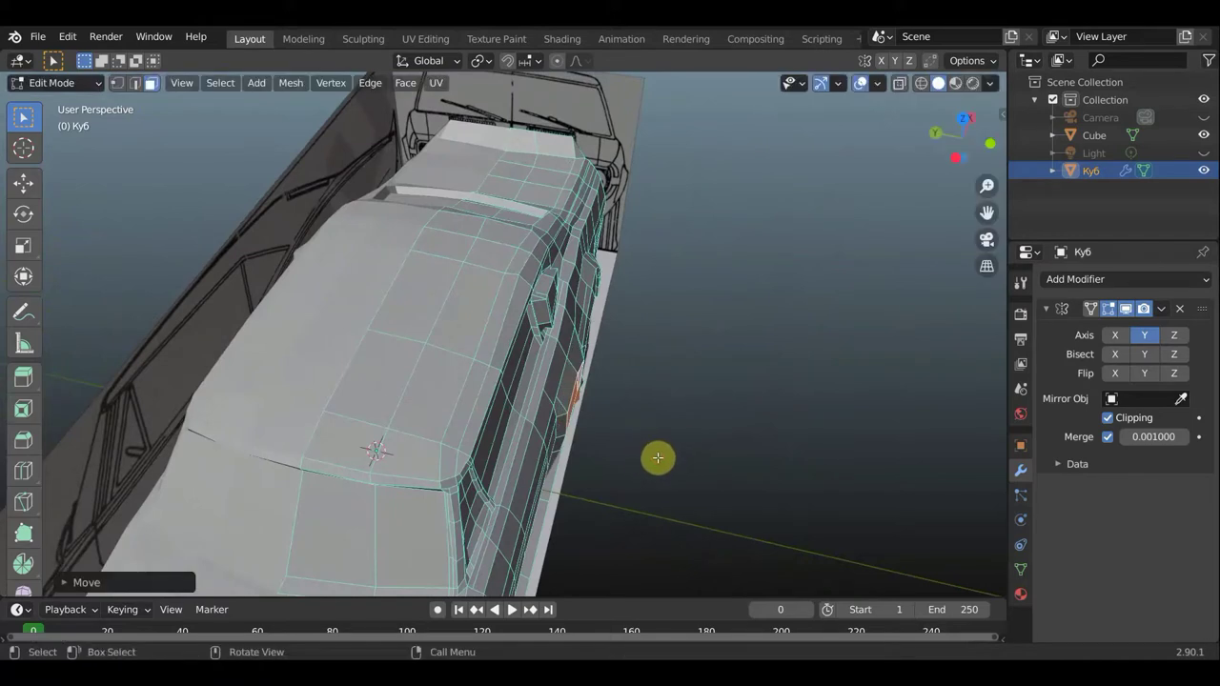
Tilt the two faces about -6.30° to form the scoop recess
{"action": "key", "text": "r"}
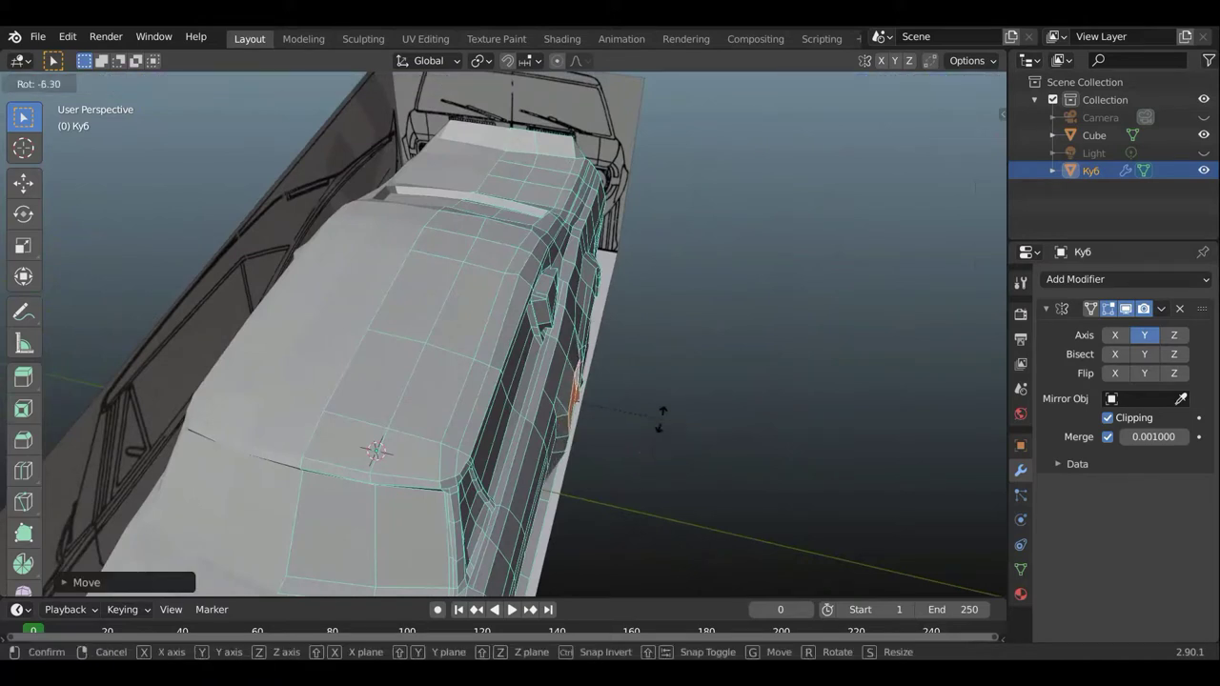
{"action": "left_click", "coordinate": [656, 410]}
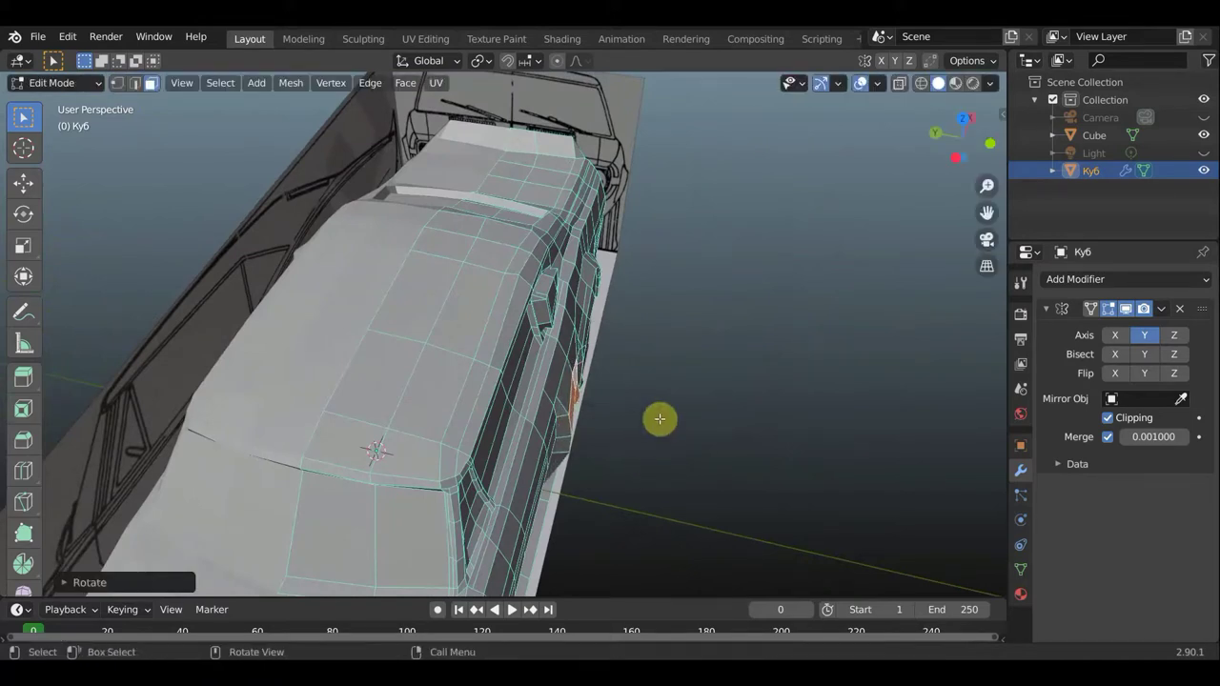
{"action": "mouse_move", "coordinate": [659, 417]}
{"action": "middle_mouse_down"}
{"action": "mouse_move", "coordinate": [505, 343]}
{"action": "mouse_move", "coordinate": [591, 355]}
{"action": "mouse_move", "coordinate": [558, 354]}
{"action": "middle_mouse_up"}
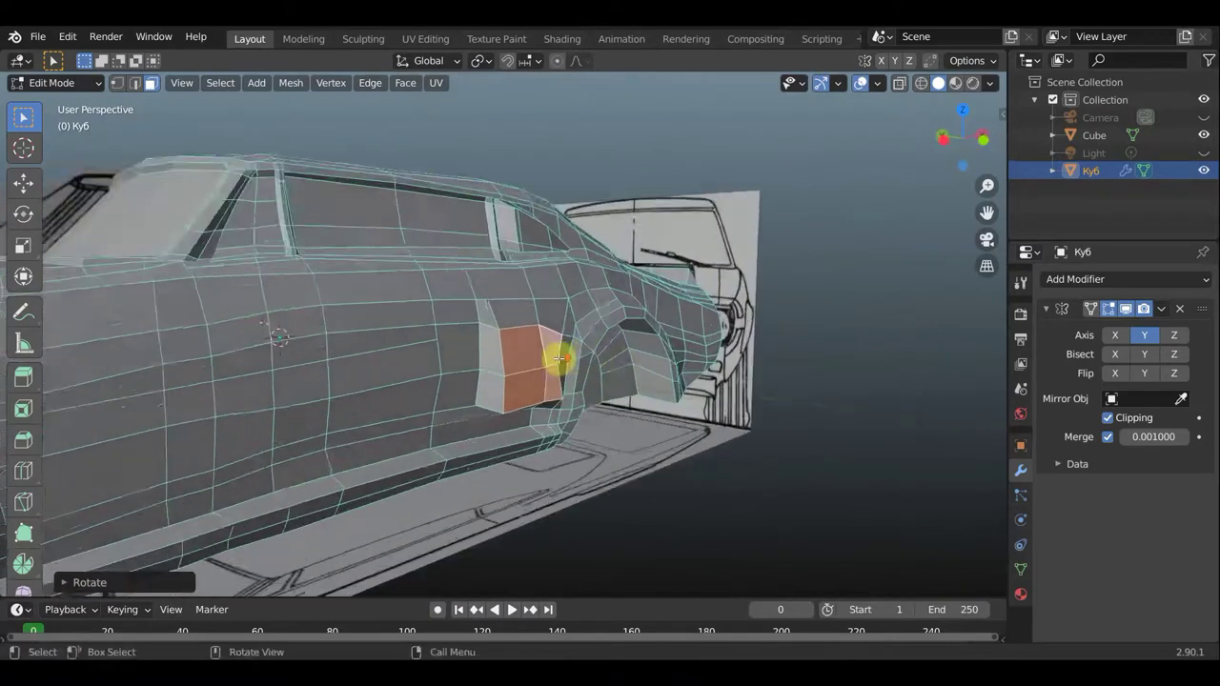
{"action": "scroll", "coordinate": [544, 381], "scroll_direction": "up", "scroll_amount": 2}
{"action": "scroll", "coordinate": [498, 389], "scroll_direction": "up", "scroll_amount": 2}
{"action": "scroll", "coordinate": [485, 380], "scroll_direction": "up", "scroll_amount": 1}
{"action": "scroll", "coordinate": [485, 380], "scroll_direction": "down", "scroll_amount": 2}
{"action": "middle_click_drag", "start_coordinate": [485, 380], "coordinate": [375, 362]}
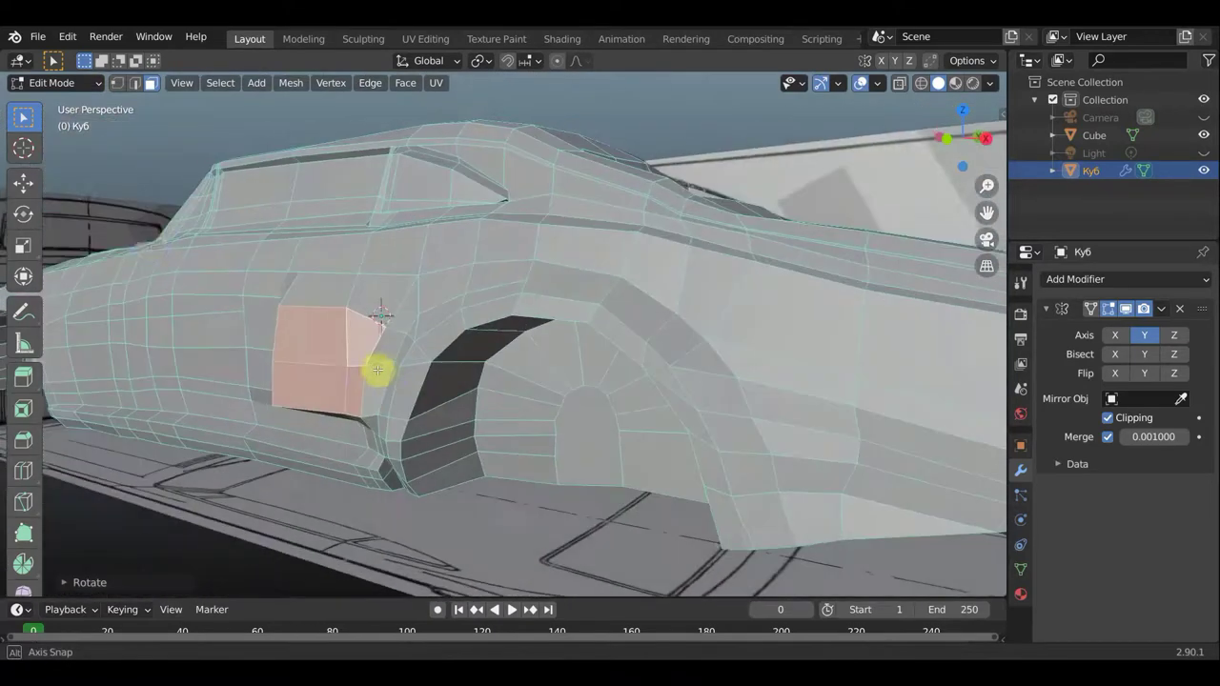
{"action": "left_click", "coordinate": [121, 83]}
Nudge three vertices by the wheel arch about 0.01 around the new recess
{"action": "left_click", "coordinate": [365, 363]}
{"action": "mouse_move", "coordinate": [365, 363]}
{"action": "middle_mouse_down"}
{"action": "mouse_move", "coordinate": [348, 394]}
{"action": "mouse_move", "coordinate": [310, 406]}
{"action": "mouse_move", "coordinate": [376, 380]}
{"action": "middle_mouse_up"}
{"action": "key", "text": "g"}
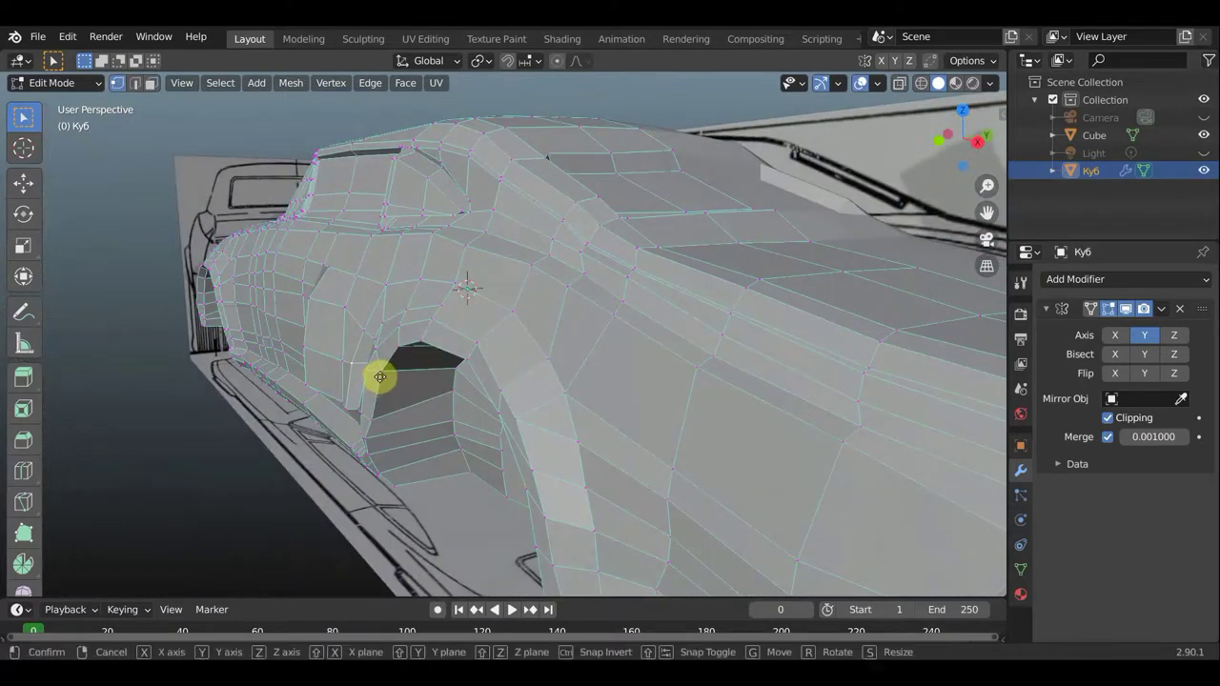
{"action": "left_click", "coordinate": [362, 398]}
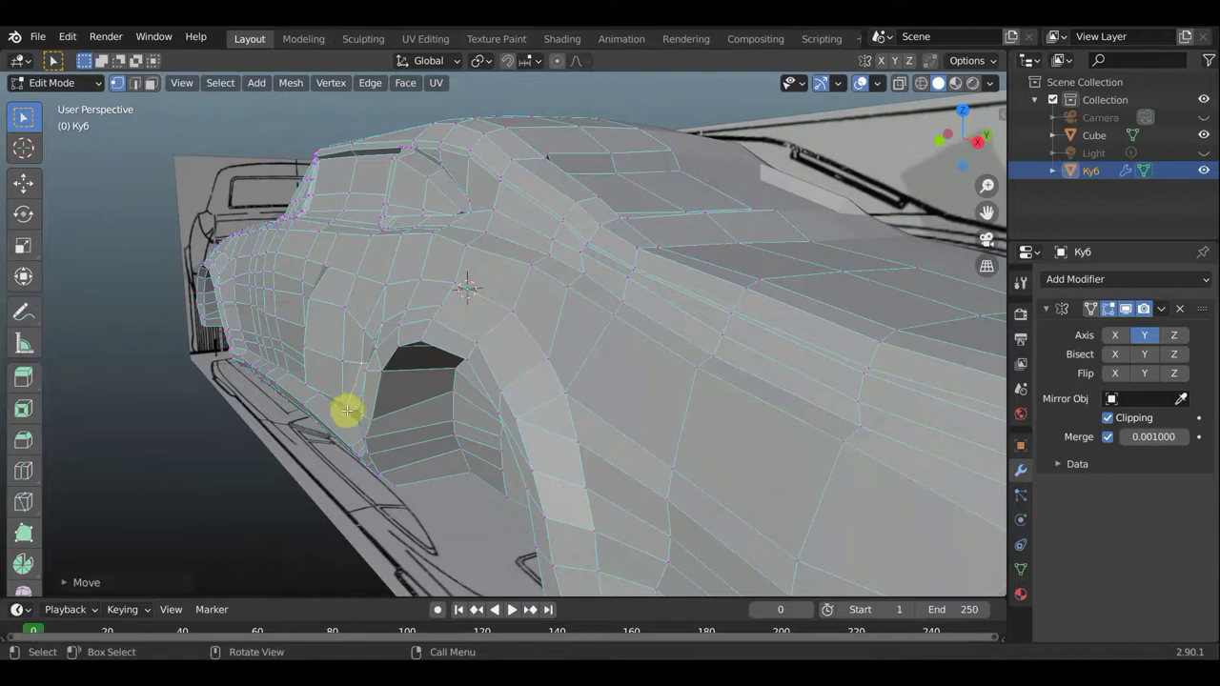
{"action": "key", "text": "g"}
{"action": "left_click", "coordinate": [354, 404]}
{"action": "key", "text": "g"}
{"action": "left_click", "coordinate": [345, 395]}
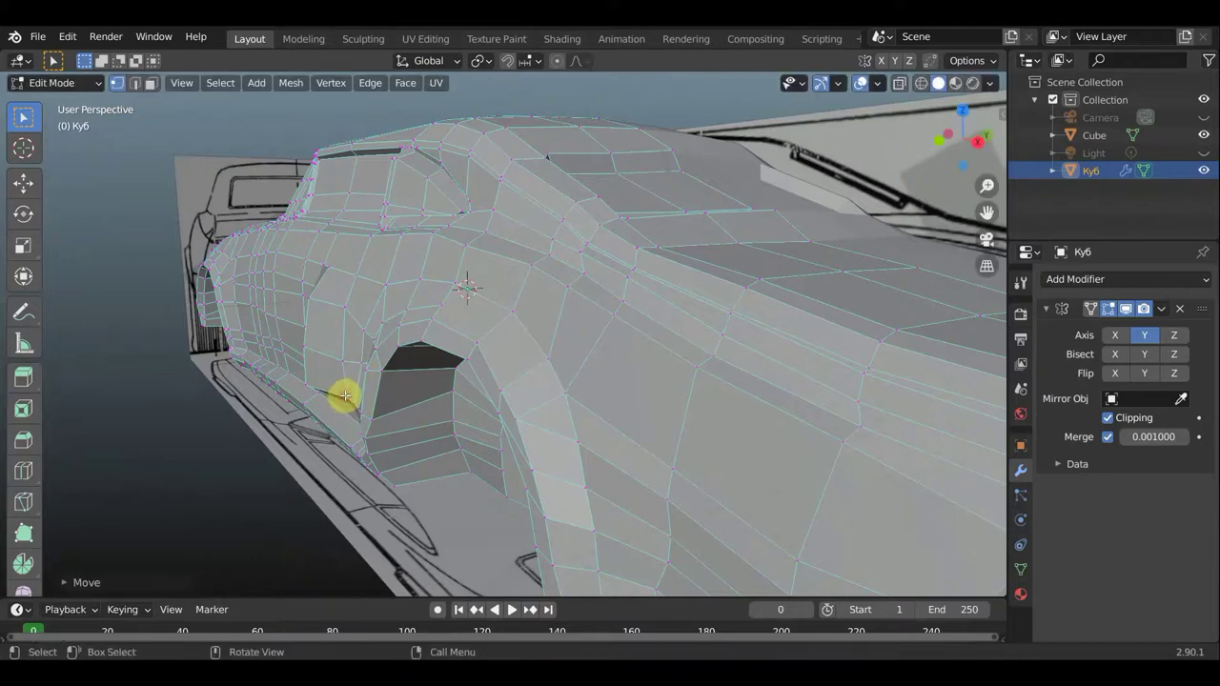
Move the selected vertices at the rear body corner to refine its shape
{"action": "mouse_move", "coordinate": [342, 319]}
{"action": "middle_mouse_down"}
{"action": "mouse_move", "coordinate": [484, 316]}
{"action": "mouse_move", "coordinate": [385, 378]}
{"action": "middle_mouse_up"}
{"action": "key", "text": "g"}
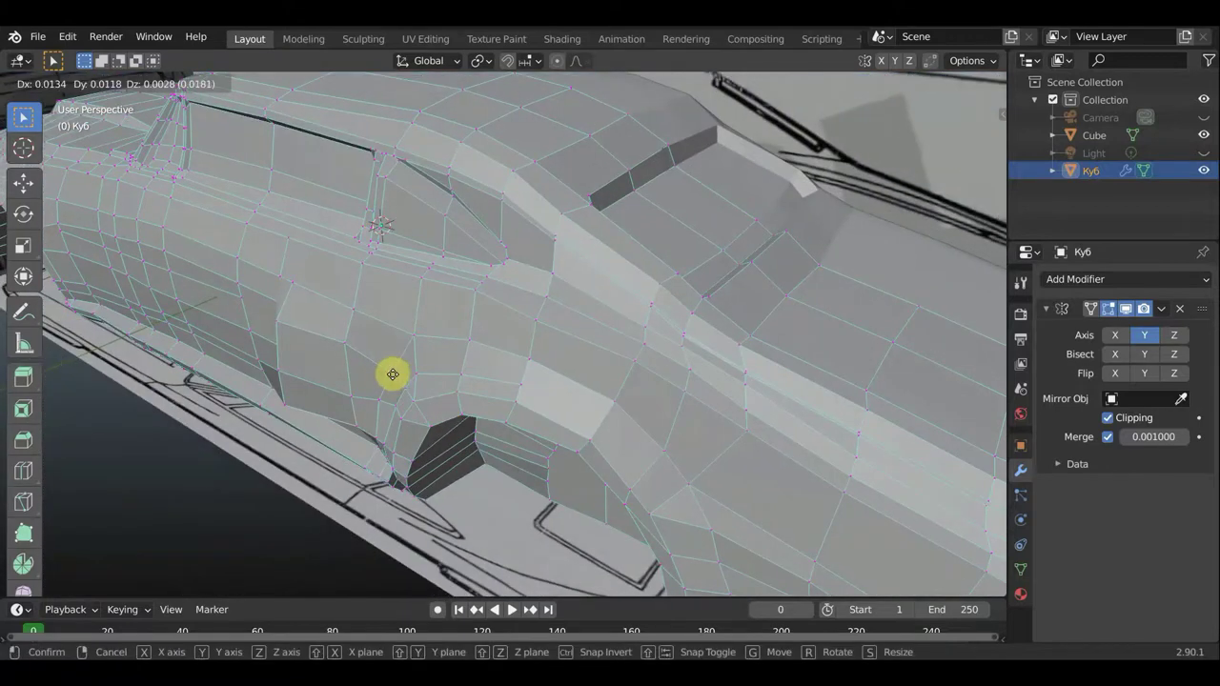
{"action": "left_click", "coordinate": [398, 375]}
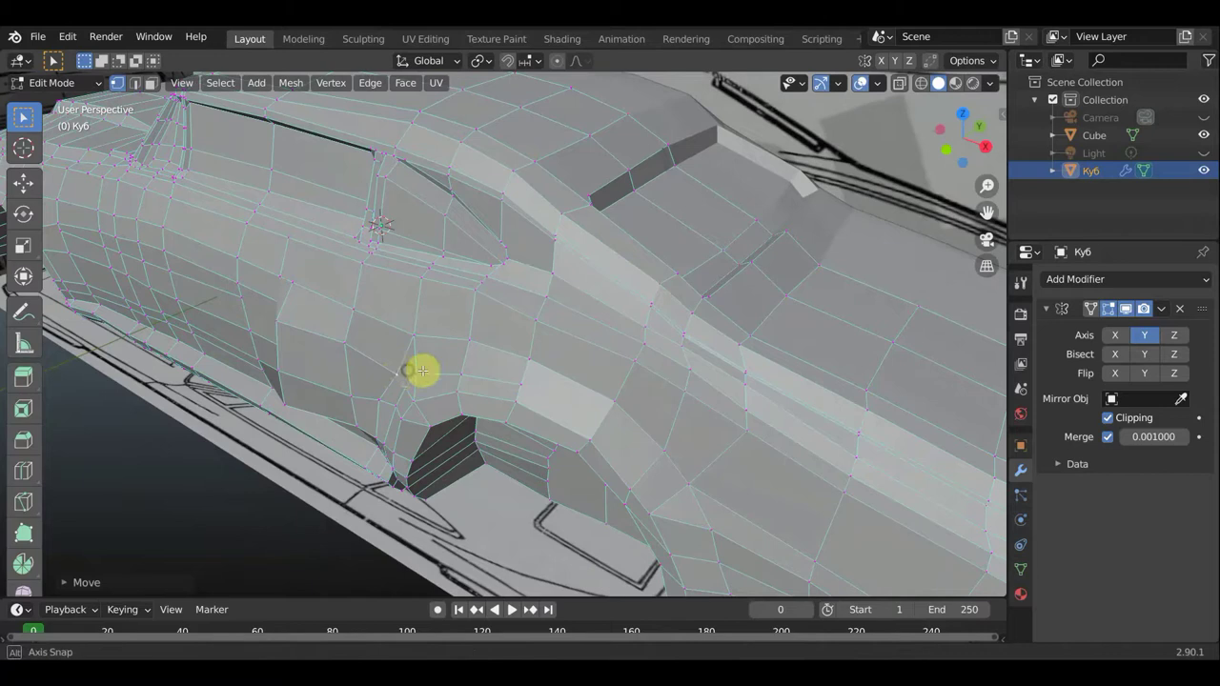
{"action": "middle_click_drag", "start_coordinate": [422, 368], "coordinate": [569, 331]}
{"action": "middle_click_drag", "start_coordinate": [601, 330], "coordinate": [598, 346]}
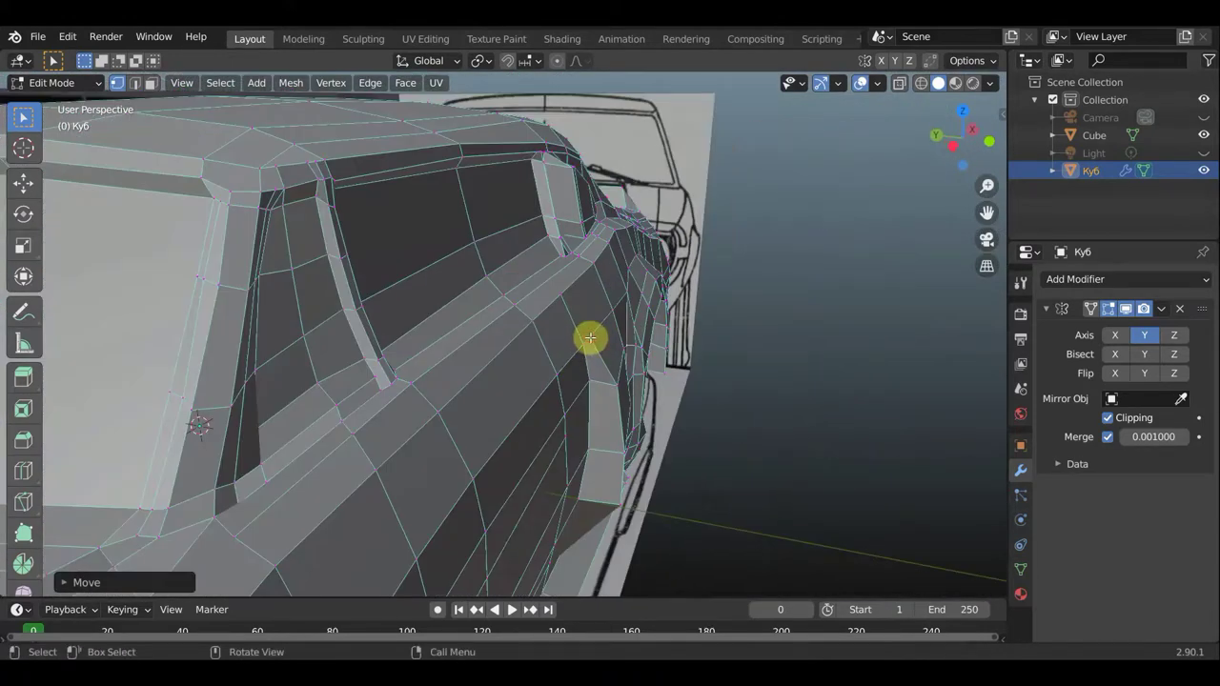
{"action": "key", "text": "g"}
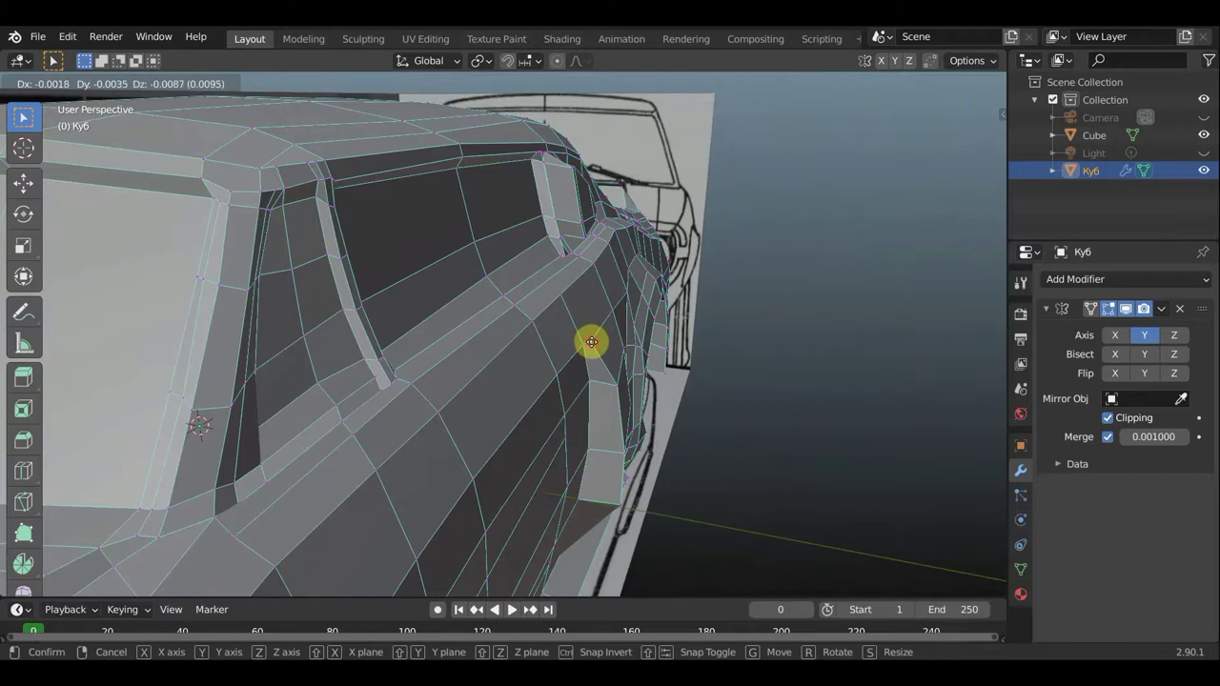
{"action": "left_click", "coordinate": [592, 341]}
{"action": "mouse_move", "coordinate": [610, 353]}
{"action": "middle_mouse_down"}
{"action": "mouse_move", "coordinate": [454, 327]}
{"action": "mouse_move", "coordinate": [301, 321]}
{"action": "middle_mouse_up"}
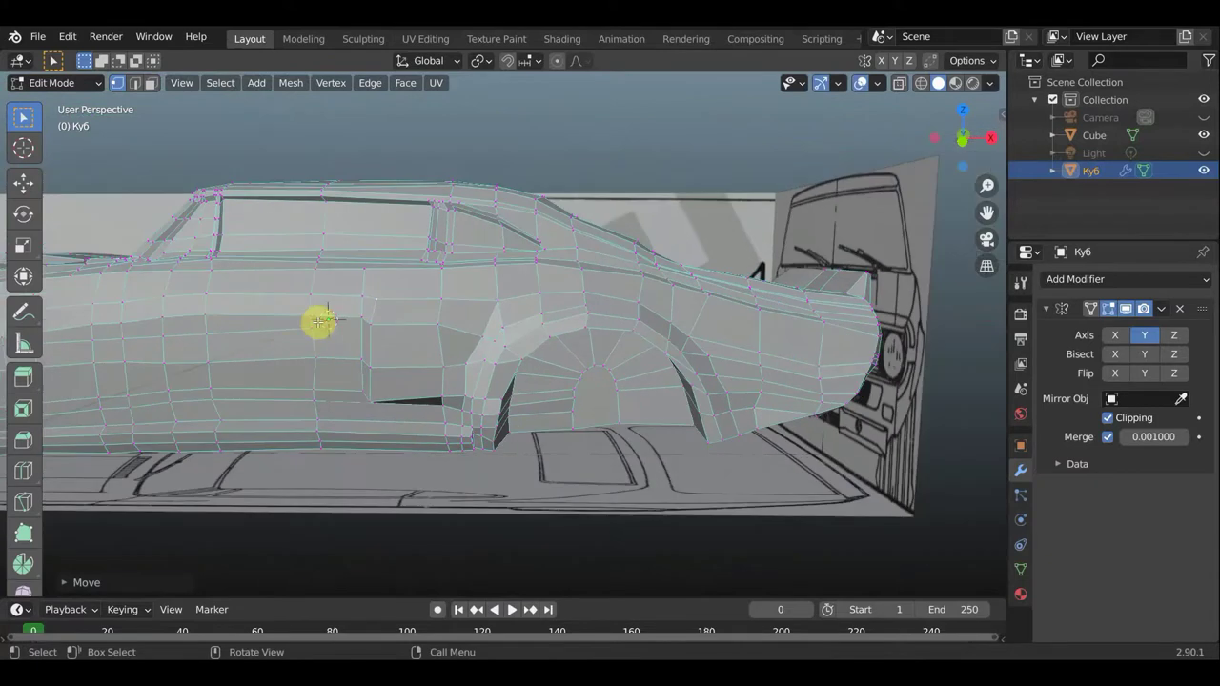
Select a vertex beside the side scoop and reposition it in three small moves
{"action": "scroll", "coordinate": [298, 340], "scroll_direction": "down", "scroll_amount": 4}
{"action": "middle_click_drag", "start_coordinate": [368, 351], "coordinate": [518, 340]}
{"action": "scroll", "coordinate": [517, 340], "scroll_direction": "up", "scroll_amount": 3}
{"action": "mouse_move", "coordinate": [656, 395]}
{"action": "middle_mouse_down"}
{"action": "mouse_move", "coordinate": [722, 395]}
{"action": "mouse_move", "coordinate": [660, 371]}
{"action": "middle_mouse_up"}
{"action": "left_click", "coordinate": [648, 358]}
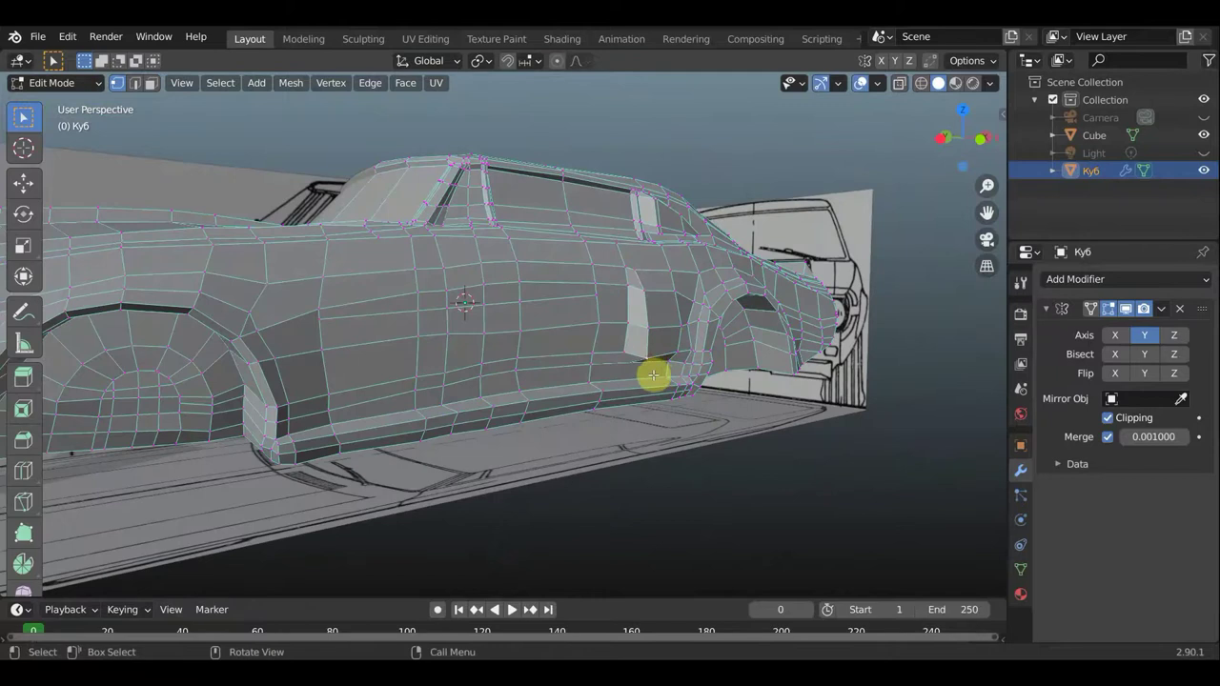
{"action": "key", "text": "g"}
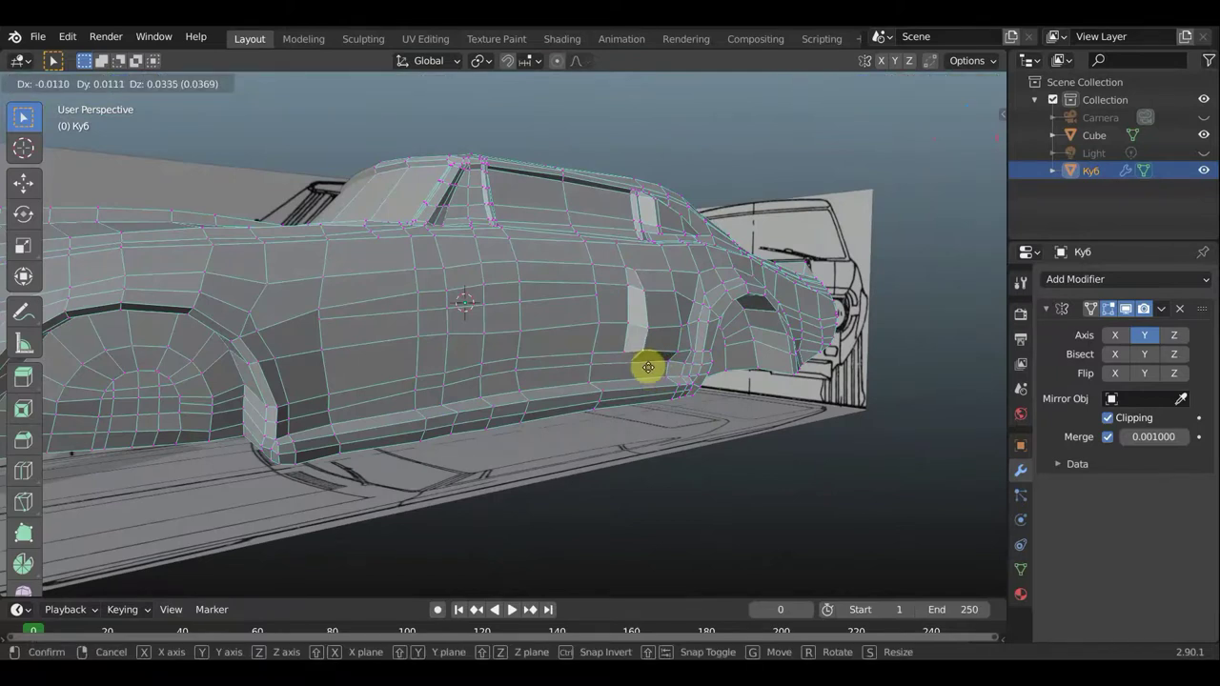
{"action": "left_click", "coordinate": [642, 367]}
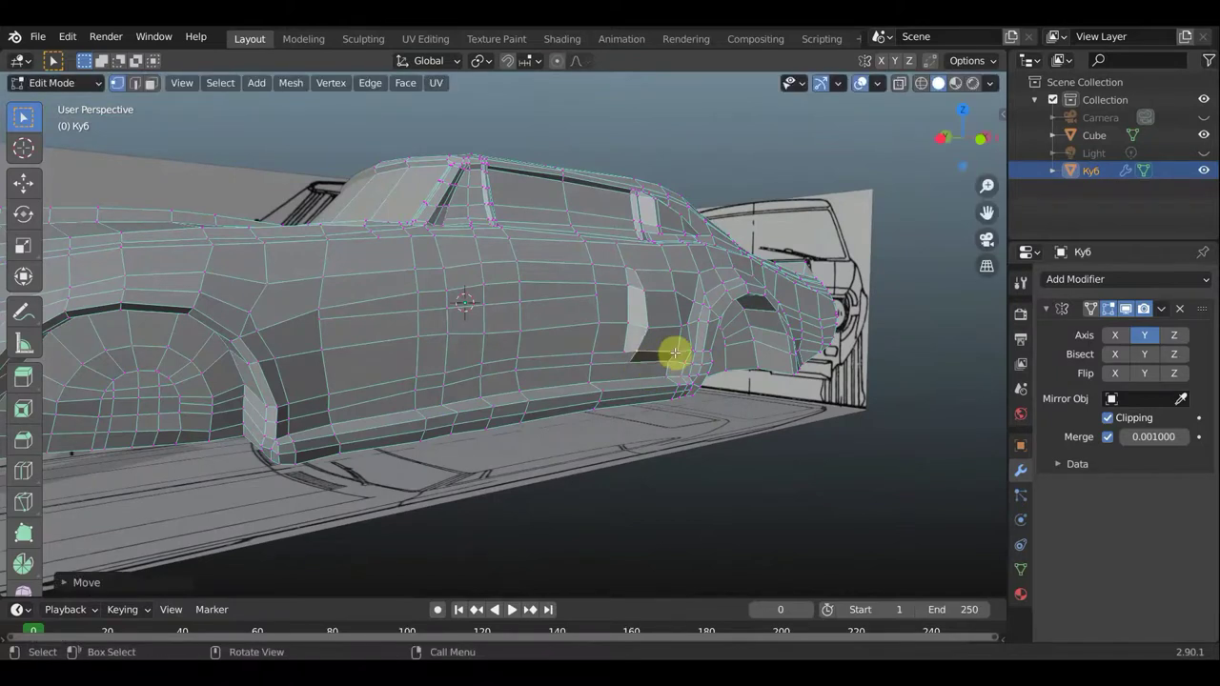
{"action": "key", "text": "g"}
{"action": "left_click", "coordinate": [672, 351]}
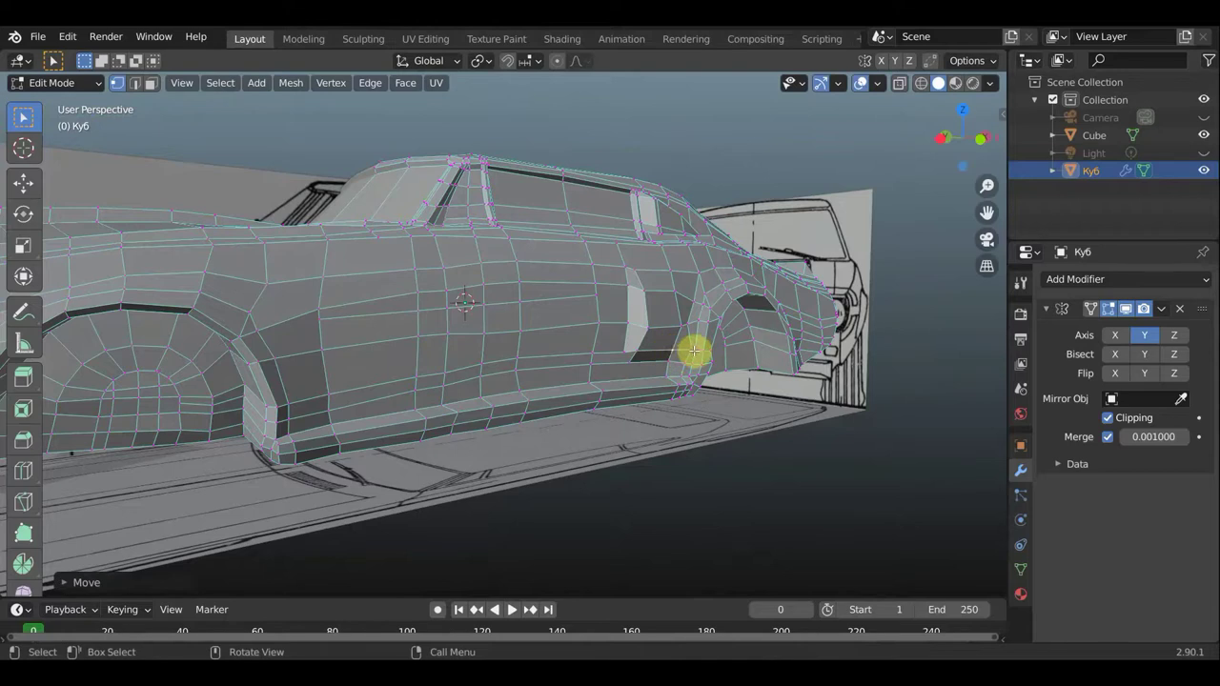
{"action": "key", "text": "g"}
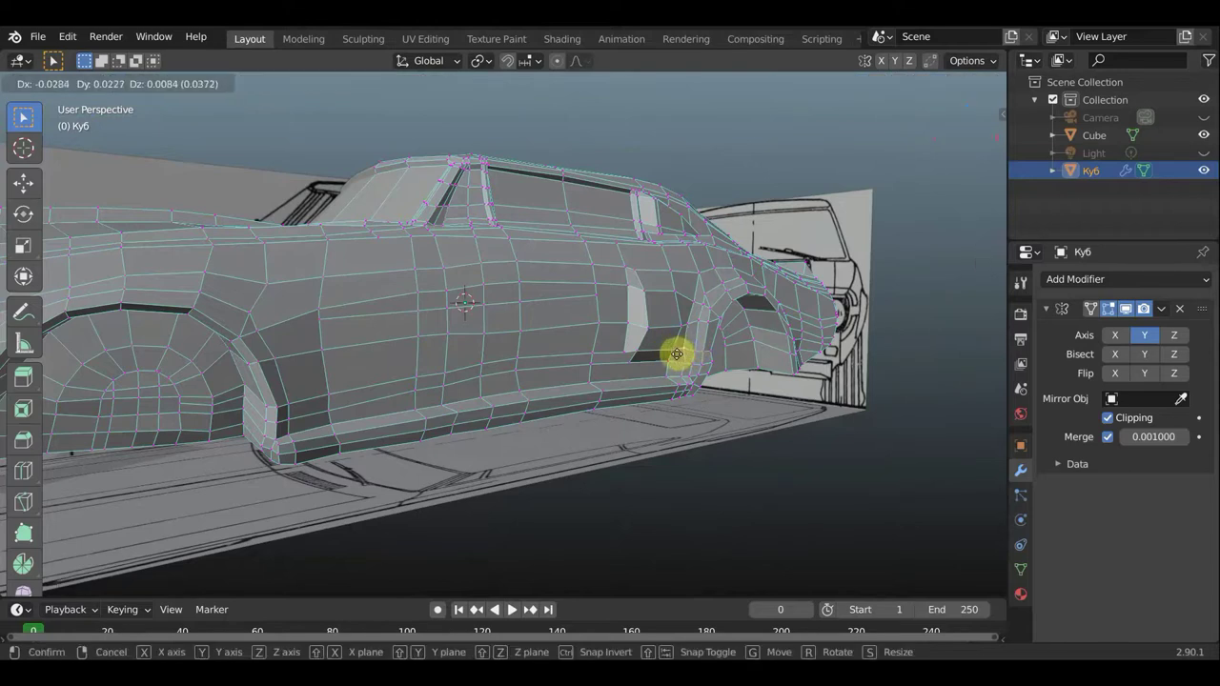
{"action": "left_click", "coordinate": [676, 354]}
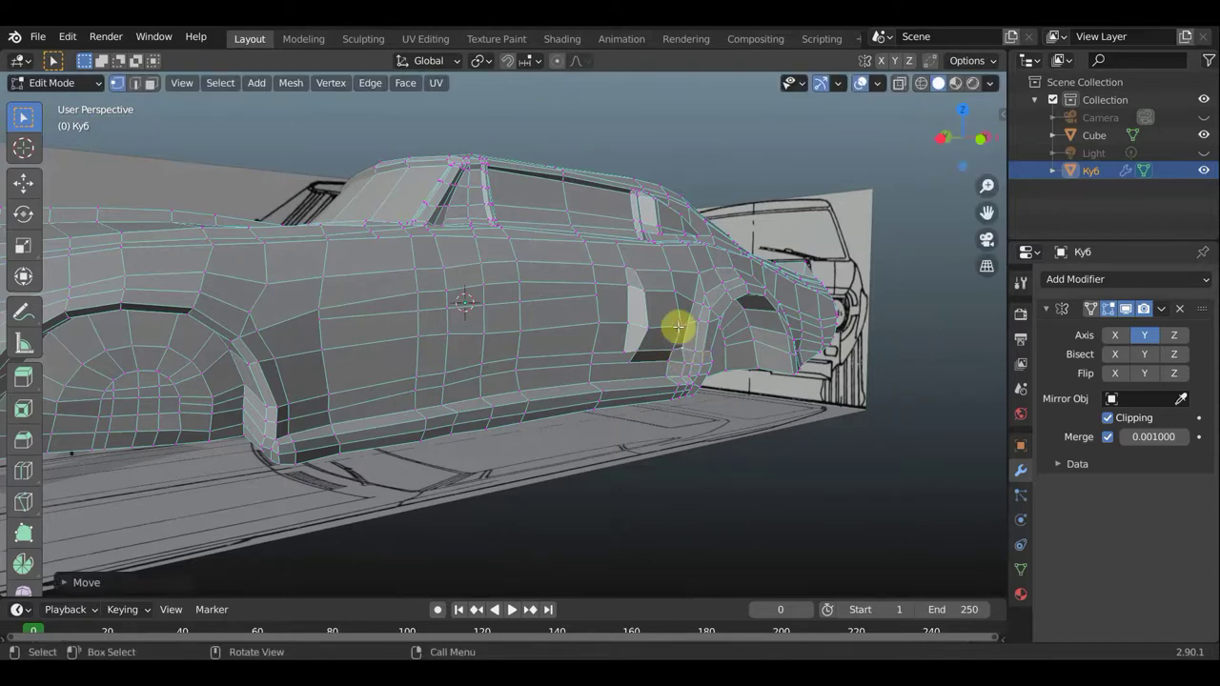
Adjust the nearby wheel-arch vertices and shift the scoop's rear-edge vertex about 0.02
{"action": "key", "text": "g"}
{"action": "left_click", "coordinate": [674, 325]}
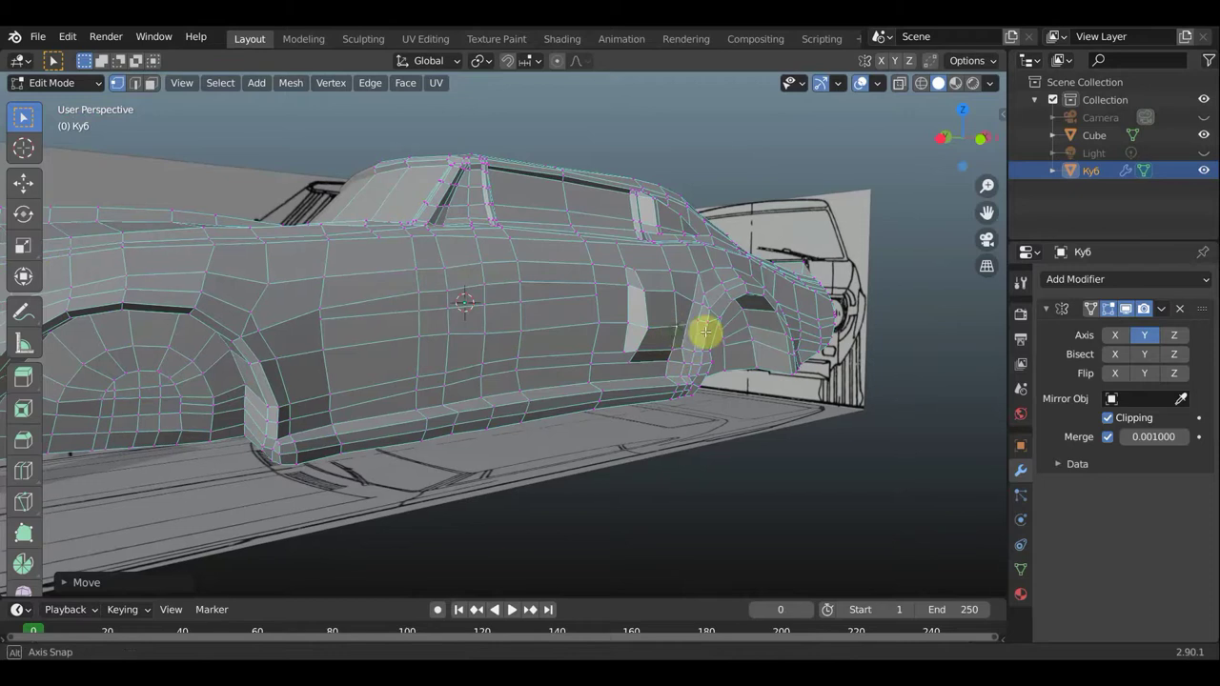
{"action": "mouse_move", "coordinate": [706, 331]}
{"action": "middle_mouse_down"}
{"action": "mouse_move", "coordinate": [730, 333]}
{"action": "mouse_move", "coordinate": [670, 333]}
{"action": "middle_mouse_up"}
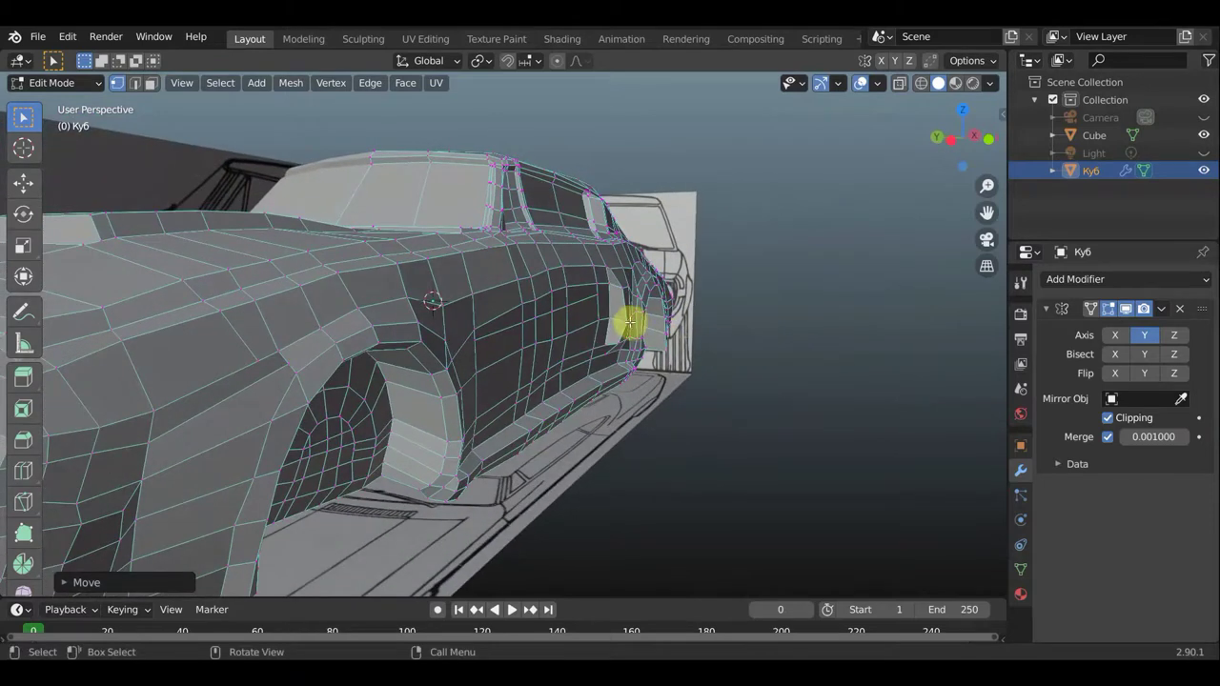
{"action": "key", "text": "g"}
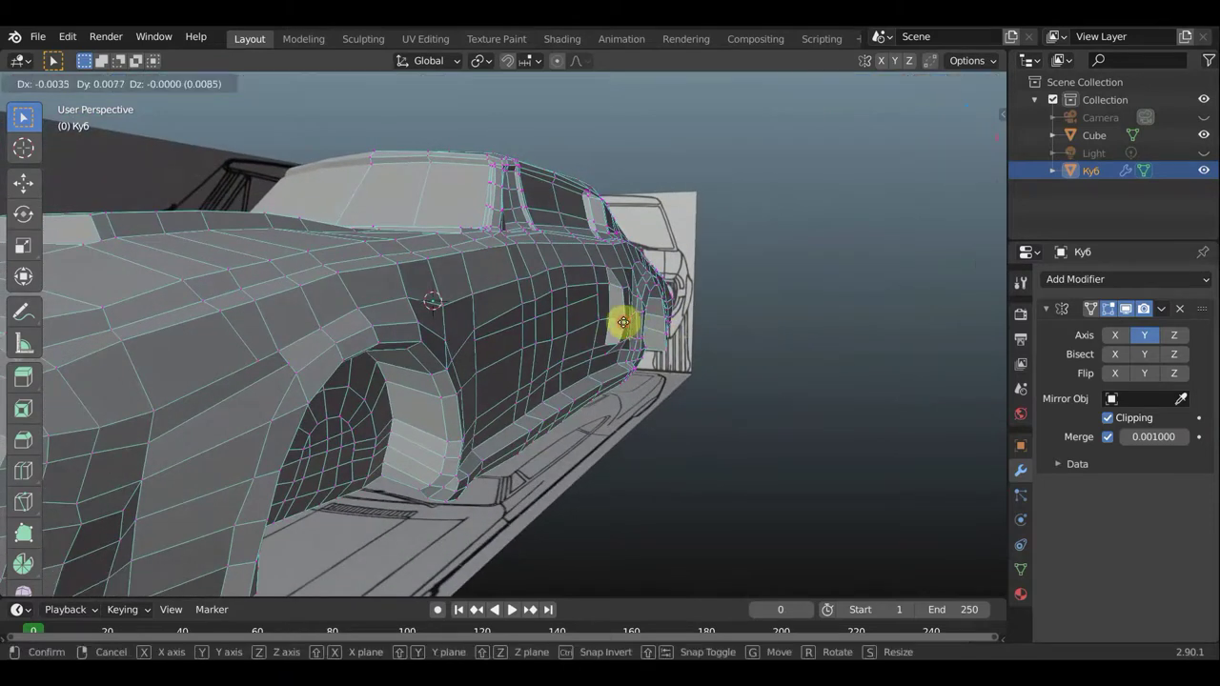
{"action": "left_click", "coordinate": [622, 343]}
{"action": "key", "text": "g"}
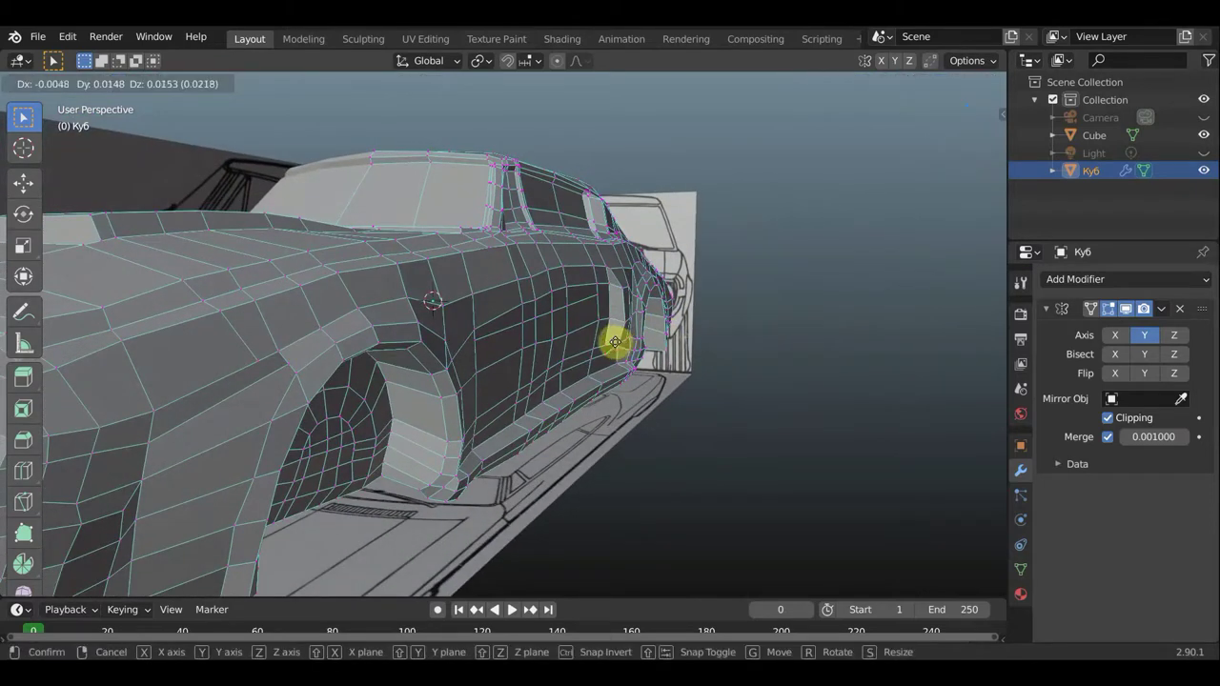
{"action": "left_click", "coordinate": [619, 344]}
{"action": "key", "text": "g"}
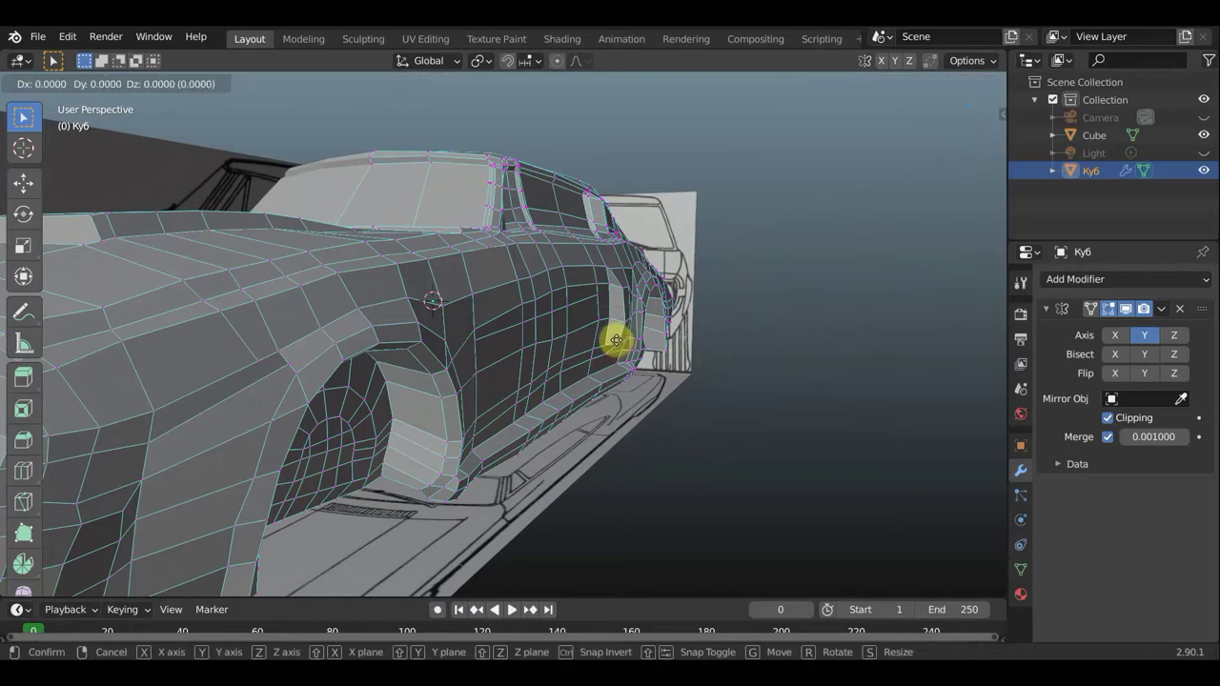
{"action": "left_click", "coordinate": [614, 338]}
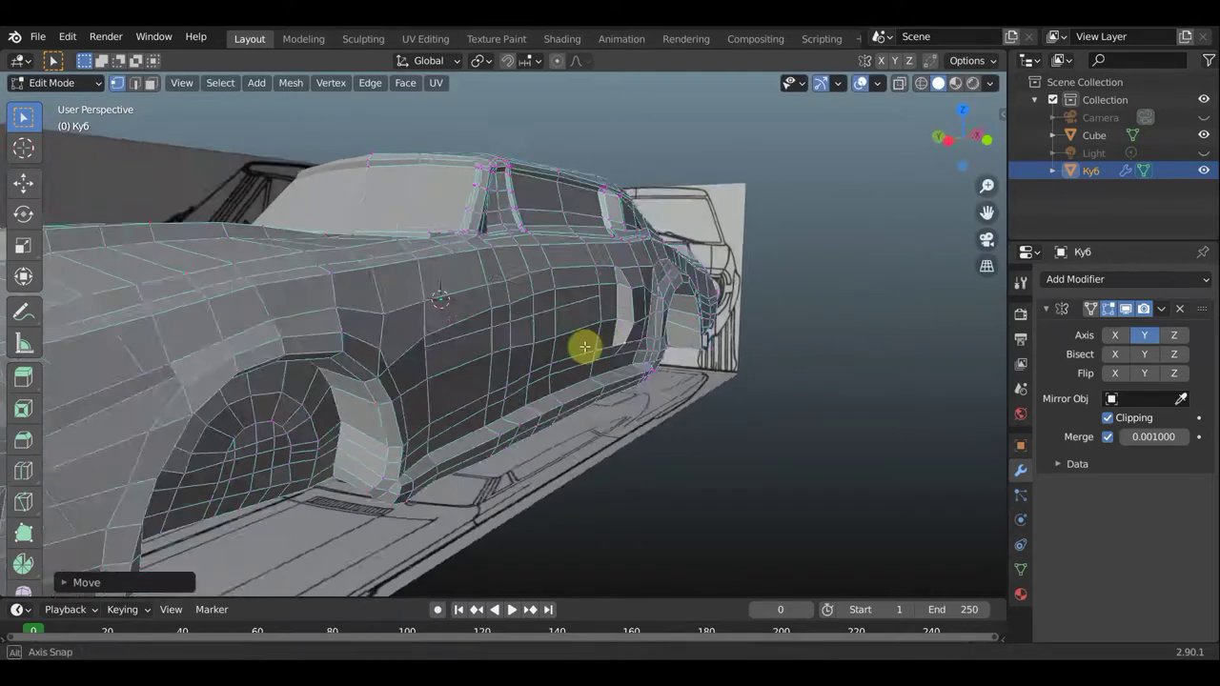
{"action": "mouse_move", "coordinate": [629, 330]}
{"action": "middle_mouse_down"}
{"action": "mouse_move", "coordinate": [582, 346]}
{"action": "mouse_move", "coordinate": [476, 346]}
{"action": "mouse_move", "coordinate": [566, 277]}
{"action": "middle_mouse_up"}
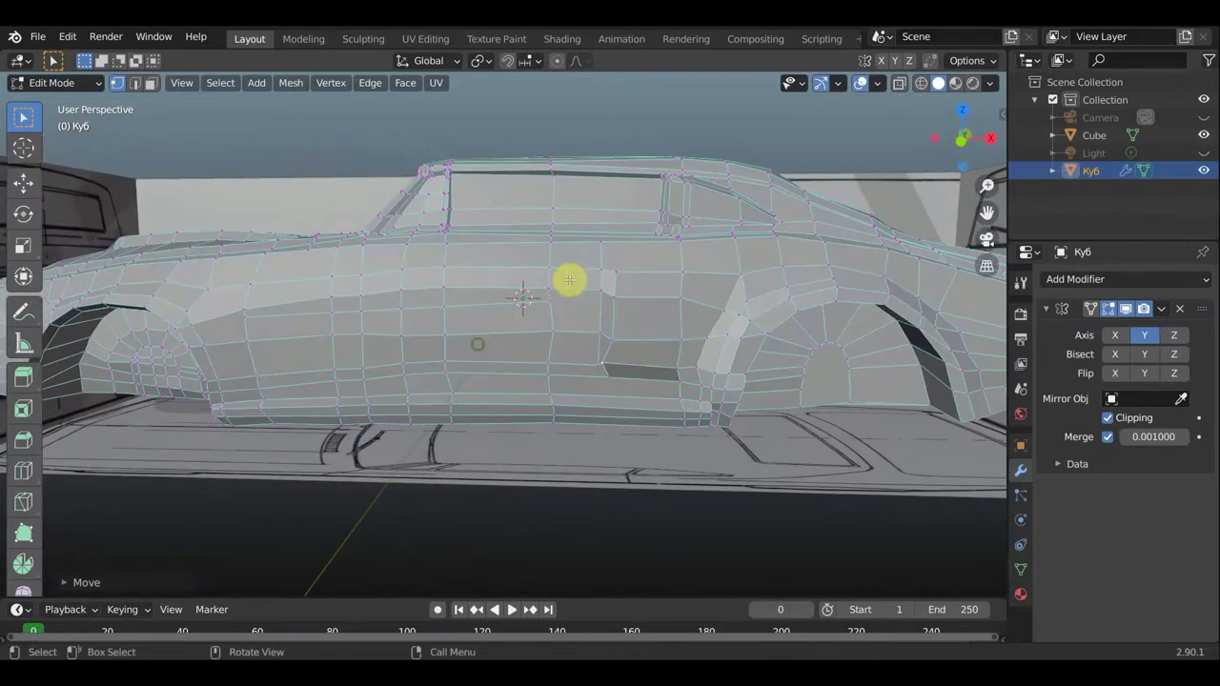
{"action": "key", "text": "k"}
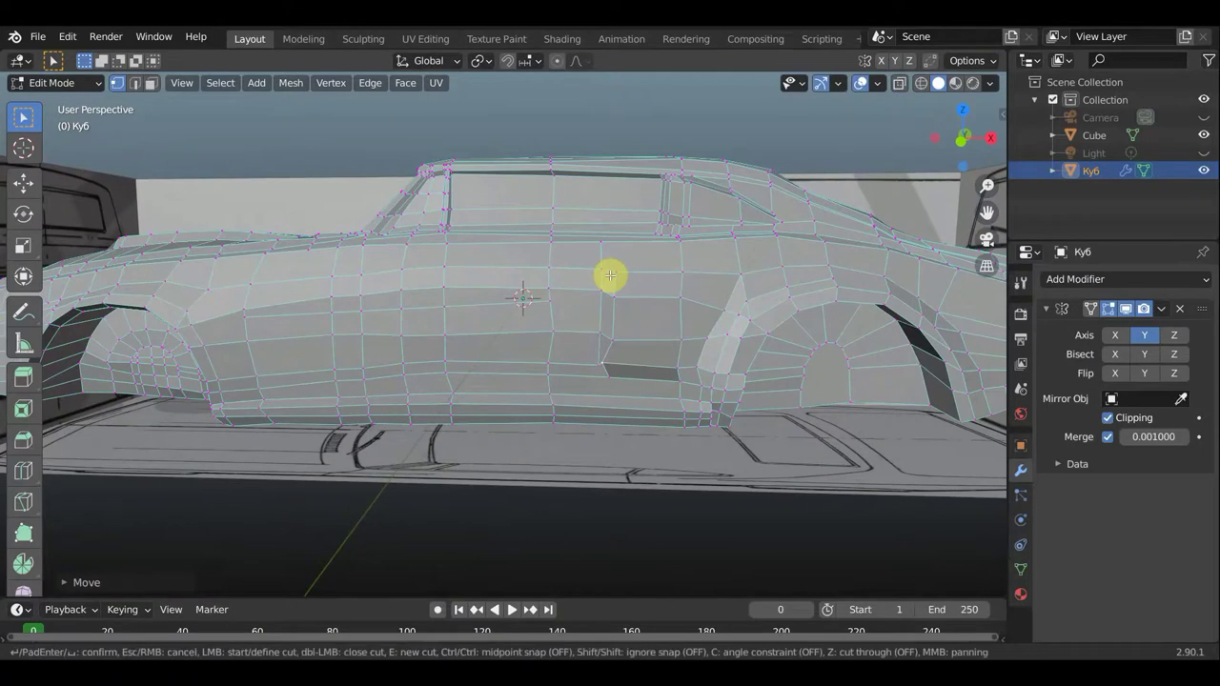
Knife a long horizontal body line from beside the wheel arch back along the car's flank
{"action": "left_click", "coordinate": [732, 292]}
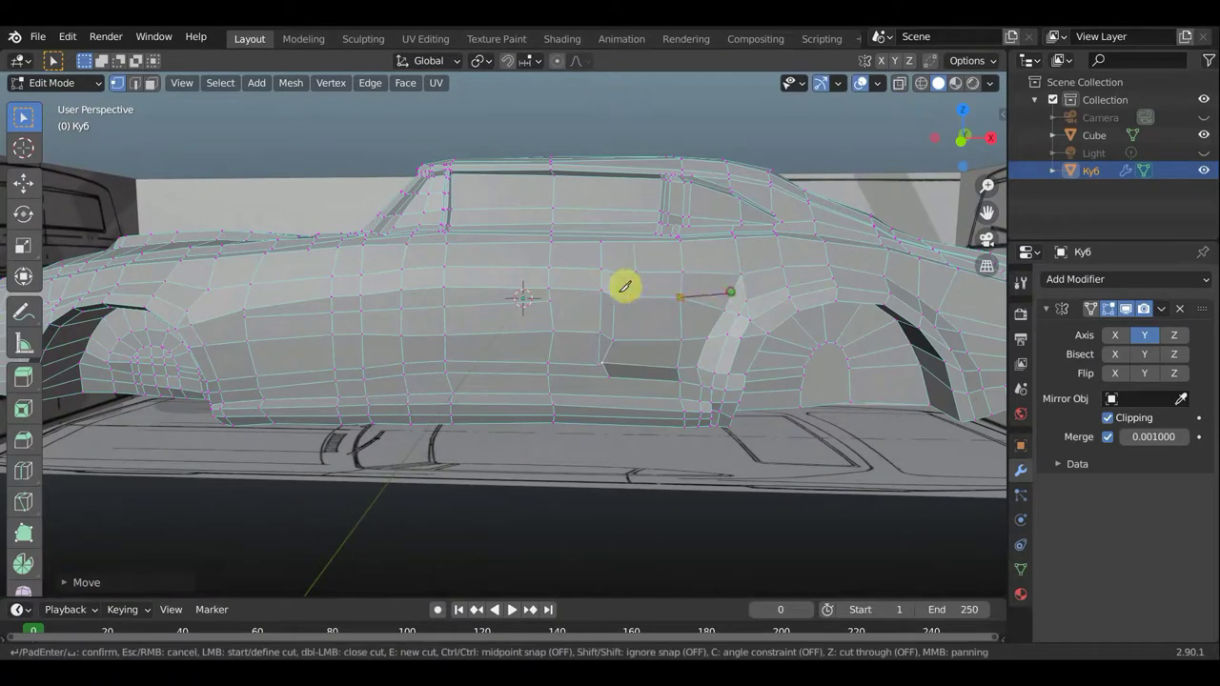
{"action": "left_click", "coordinate": [549, 277]}
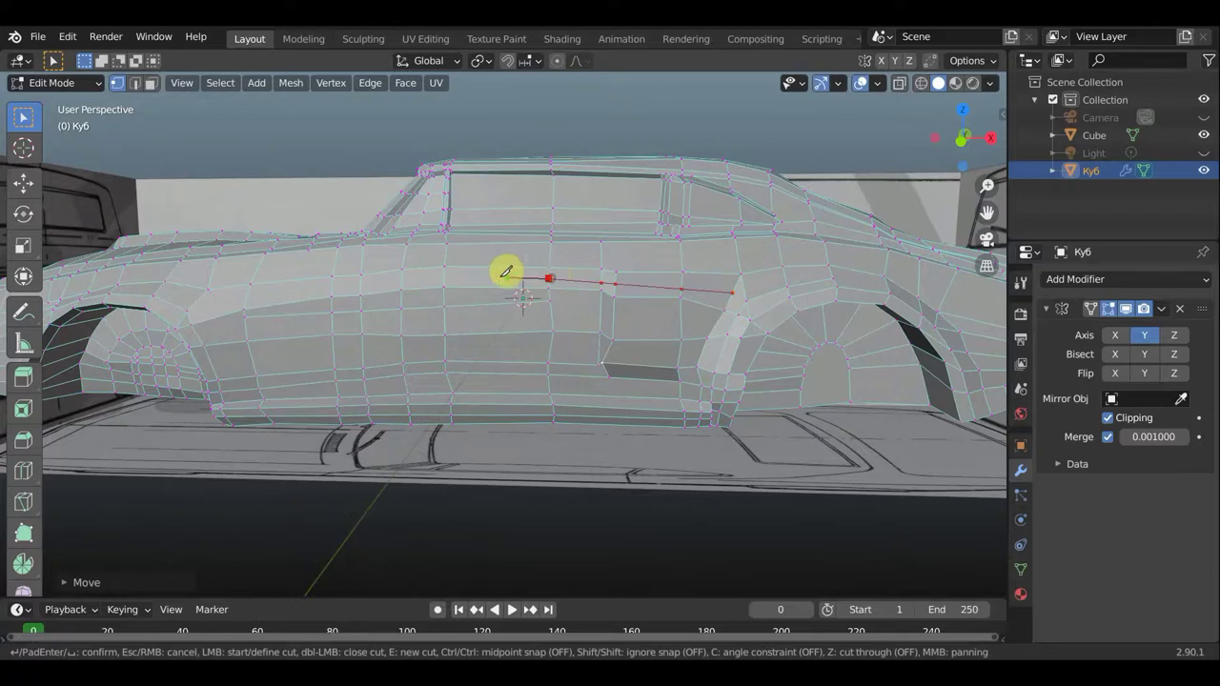
{"action": "left_click", "coordinate": [445, 277]}
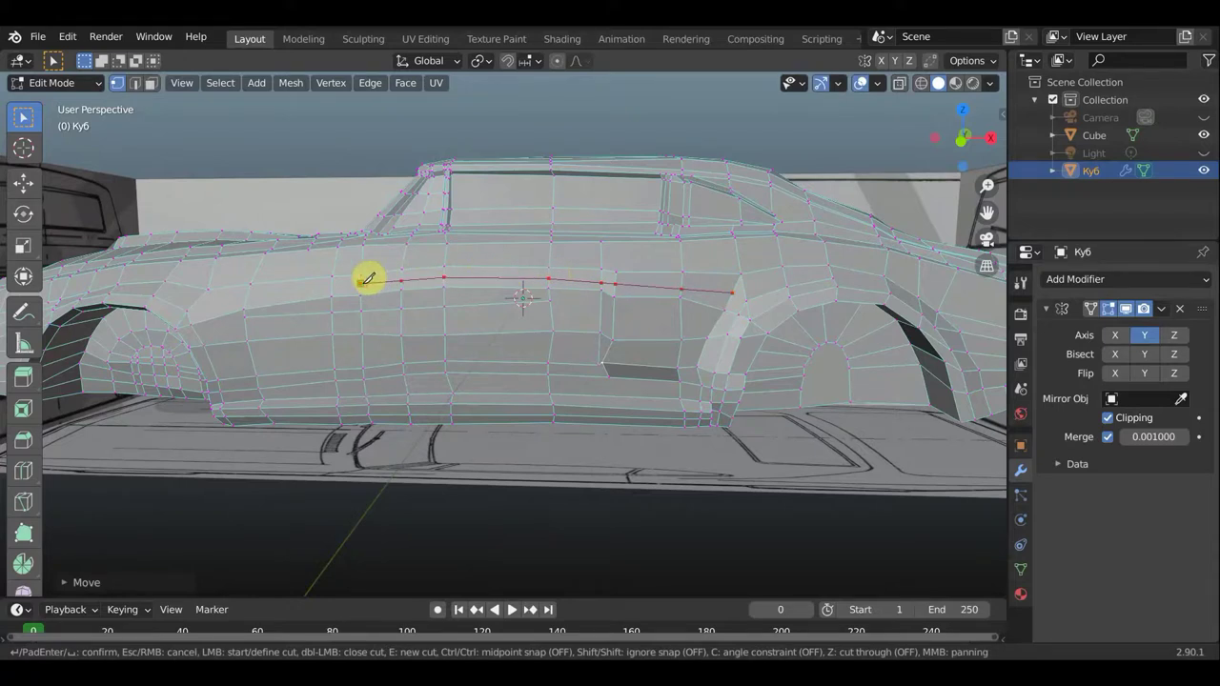
{"action": "left_click", "coordinate": [361, 282]}
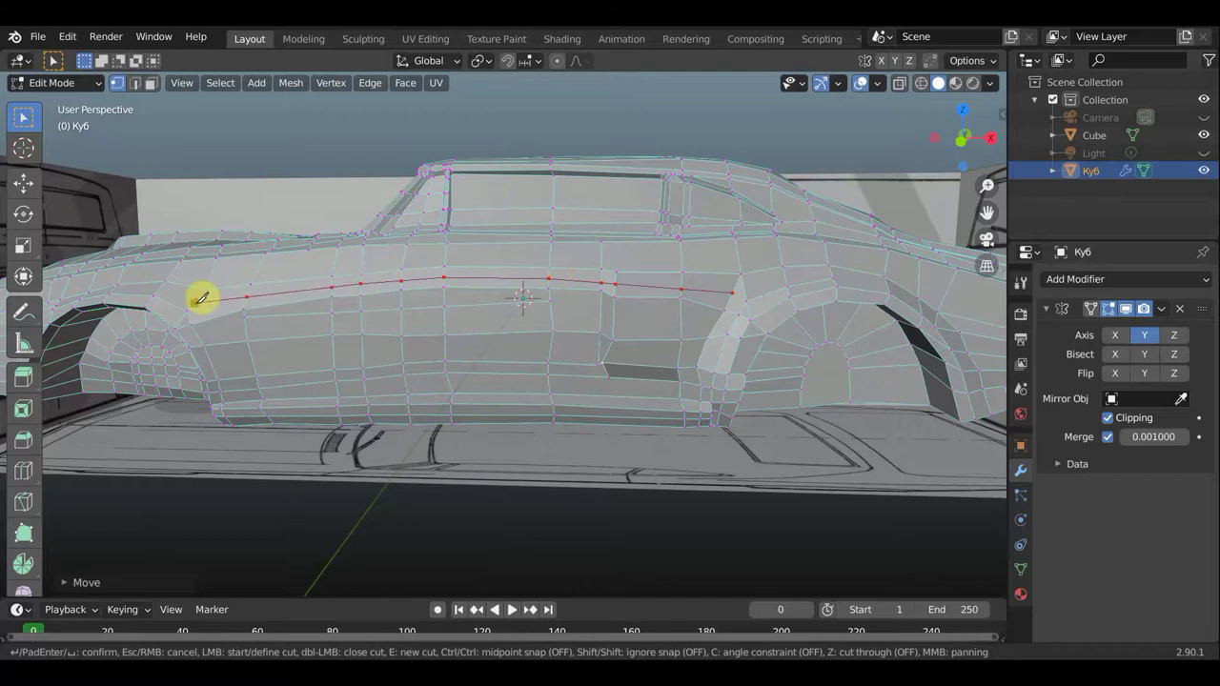
{"action": "key", "text": "Return"}
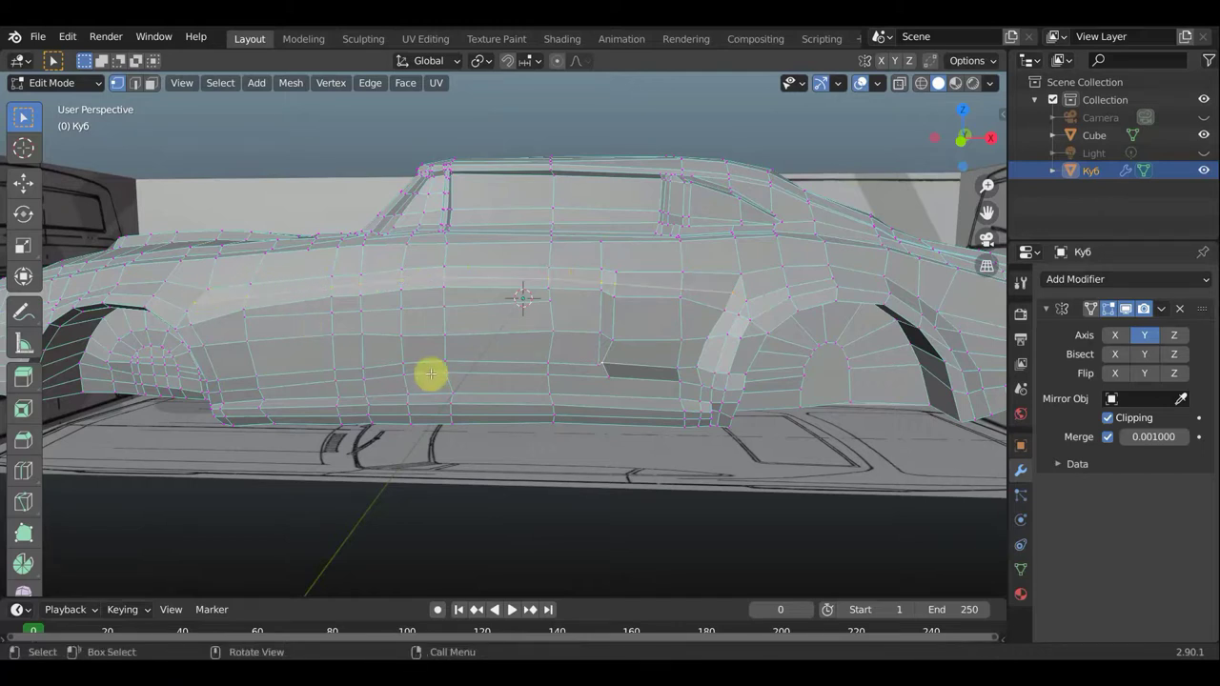
Begin a second, lower knife cut along the side scoop
{"action": "mouse_move", "coordinate": [436, 374]}
{"action": "middle_mouse_down"}
{"action": "mouse_move", "coordinate": [601, 362]}
{"action": "mouse_move", "coordinate": [536, 360]}
{"action": "middle_mouse_up"}
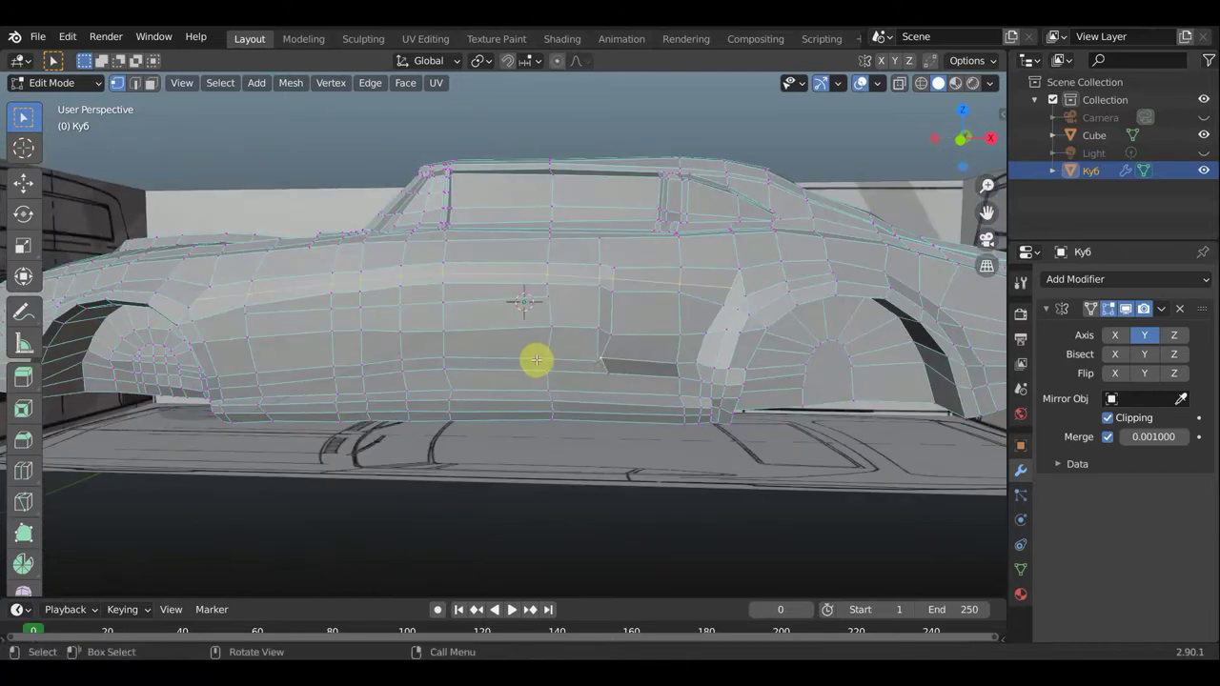
{"action": "key", "text": "k"}
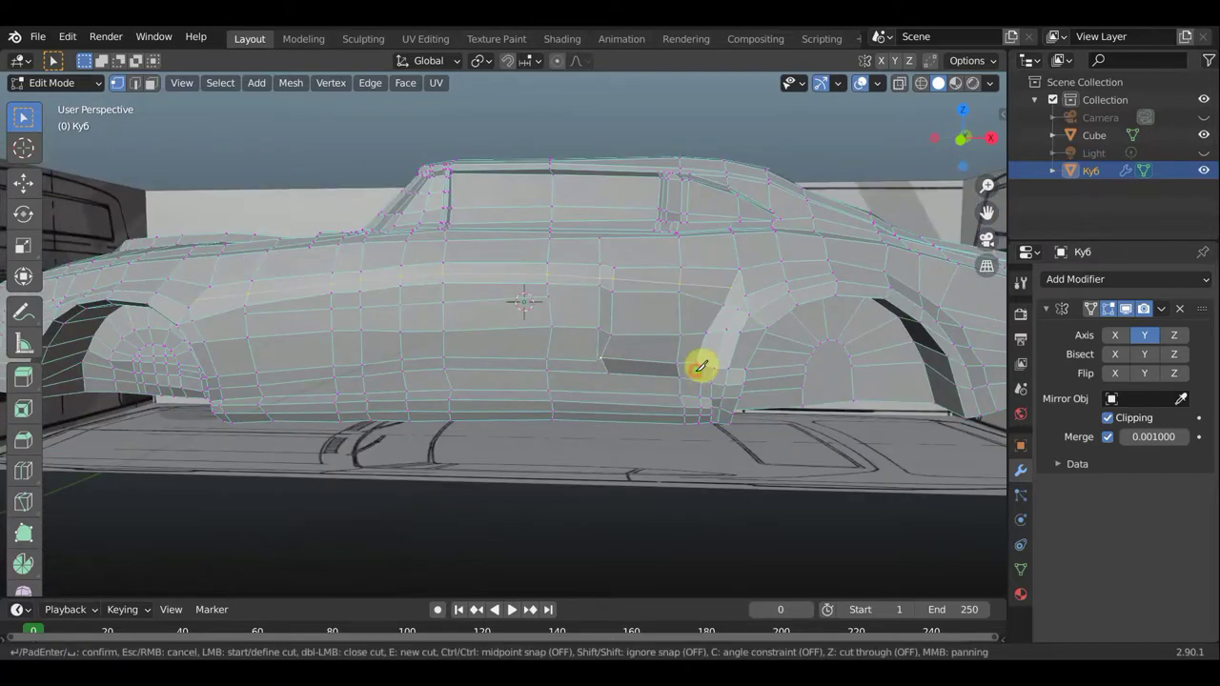
{"action": "left_click", "coordinate": [699, 370]}
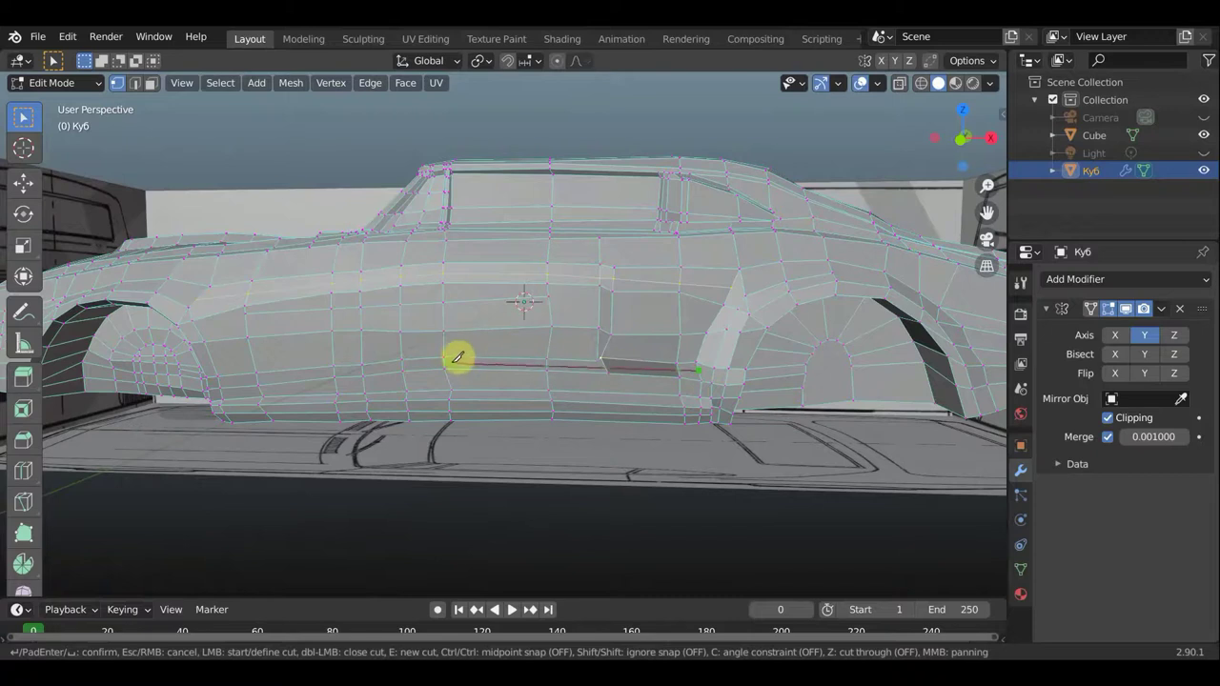
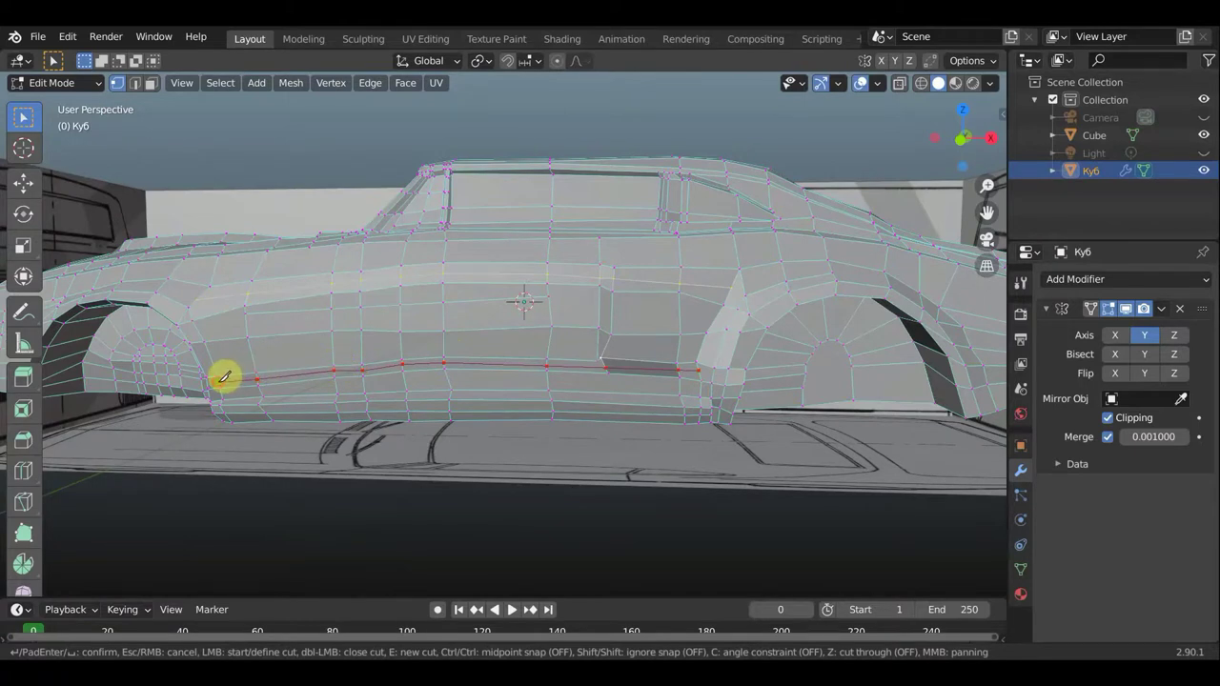
Commit the knife cut as new edges along the lower side panel, then view the car at three-quarters
{"action": "key", "text": "Return"}
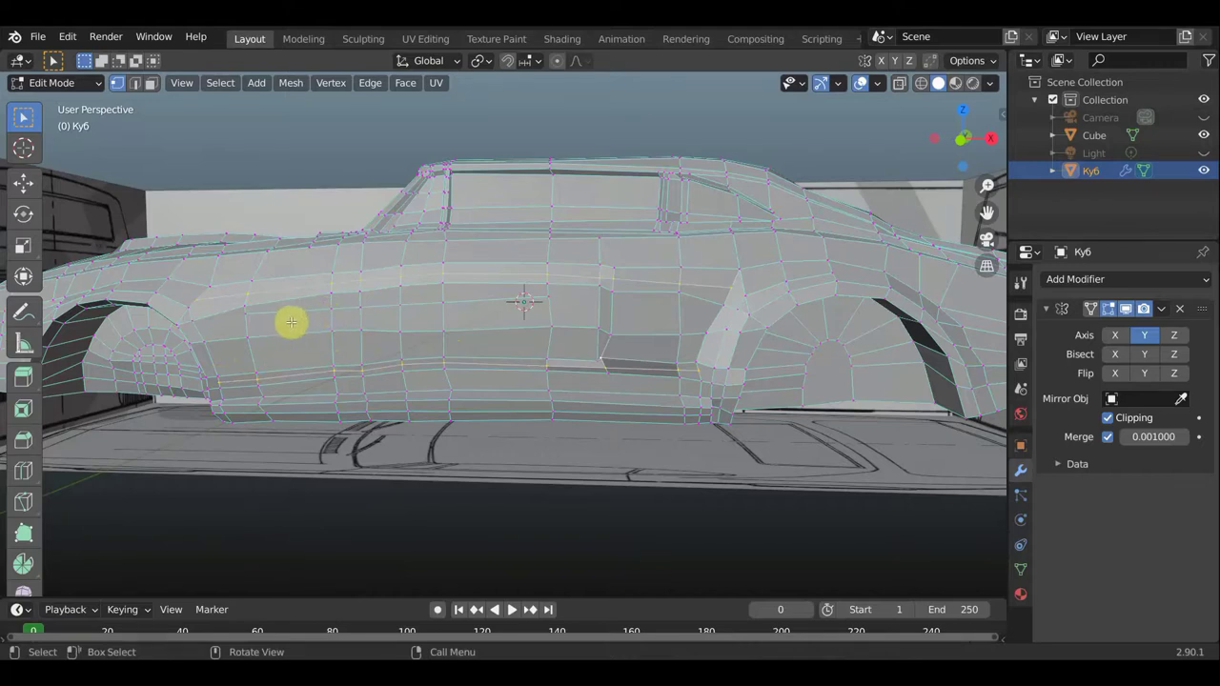
{"action": "mouse_move", "coordinate": [286, 322]}
{"action": "middle_mouse_down"}
{"action": "mouse_move", "coordinate": [428, 338]}
{"action": "mouse_move", "coordinate": [422, 346]}
{"action": "mouse_move", "coordinate": [433, 346]}
{"action": "mouse_move", "coordinate": [413, 340]}
{"action": "mouse_move", "coordinate": [577, 333]}
{"action": "mouse_move", "coordinate": [487, 329]}
{"action": "mouse_move", "coordinate": [509, 340]}
{"action": "mouse_move", "coordinate": [523, 341]}
{"action": "mouse_move", "coordinate": [403, 321]}
{"action": "middle_mouse_up"}
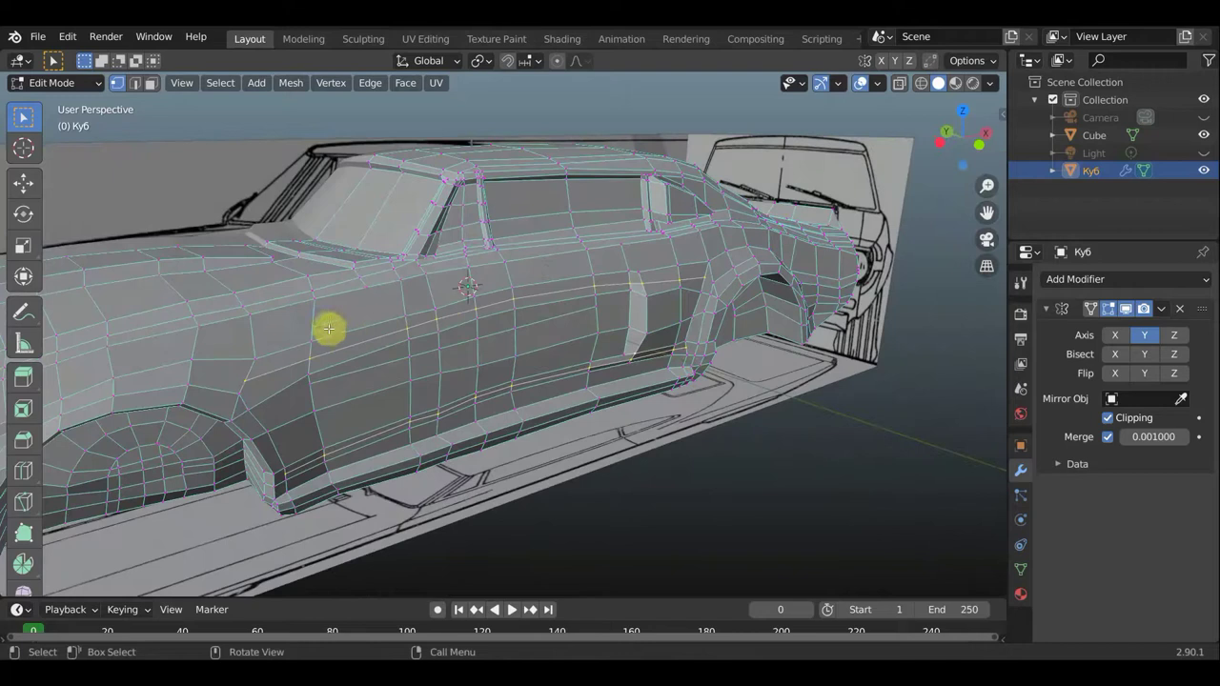
{"action": "left_click", "coordinate": [150, 83]}
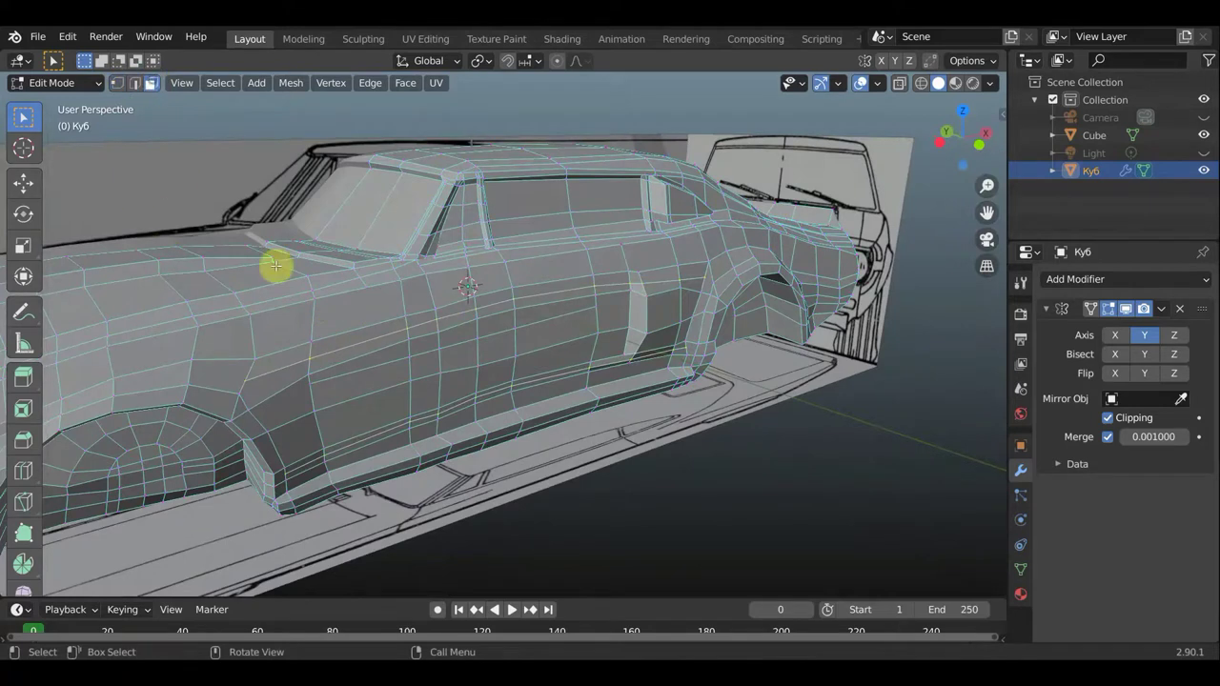
{"action": "left_click", "coordinate": [329, 349]}
{"action": "left_click", "coordinate": [347, 315], "text": "shift"}
{"action": "left_click", "coordinate": [343, 312], "text": "shift"}
{"action": "left_click", "coordinate": [306, 325], "text": "shift"}
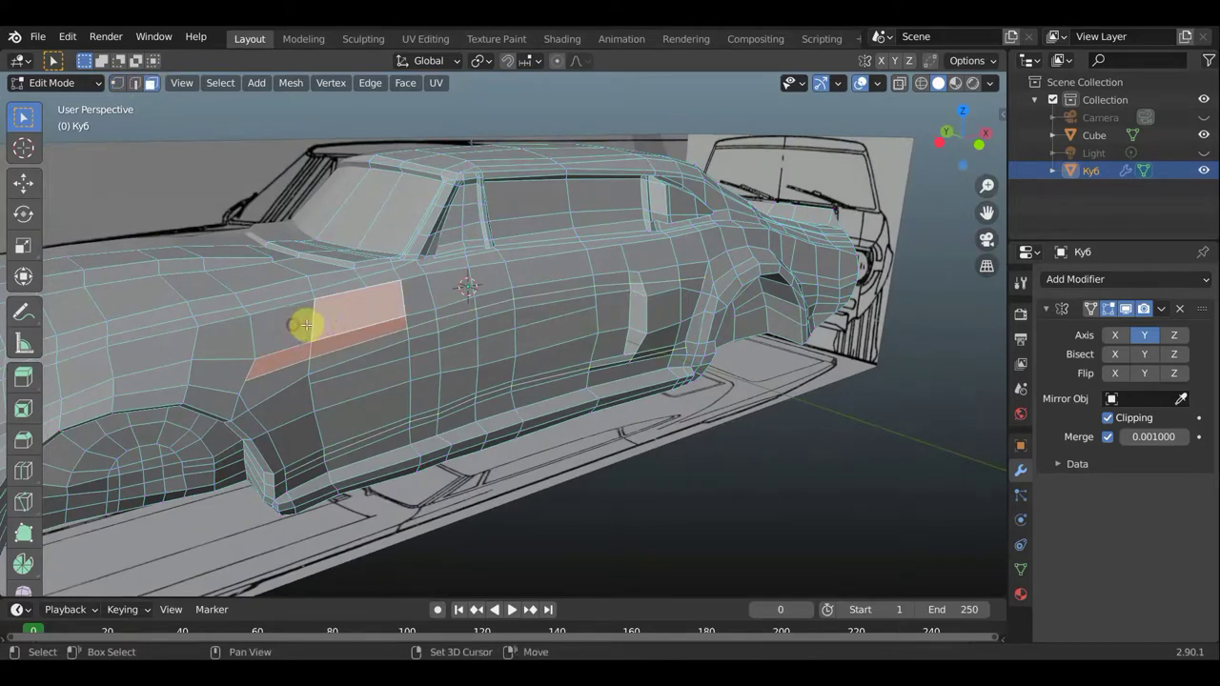
{"action": "left_click", "coordinate": [424, 310], "text": "shift"}
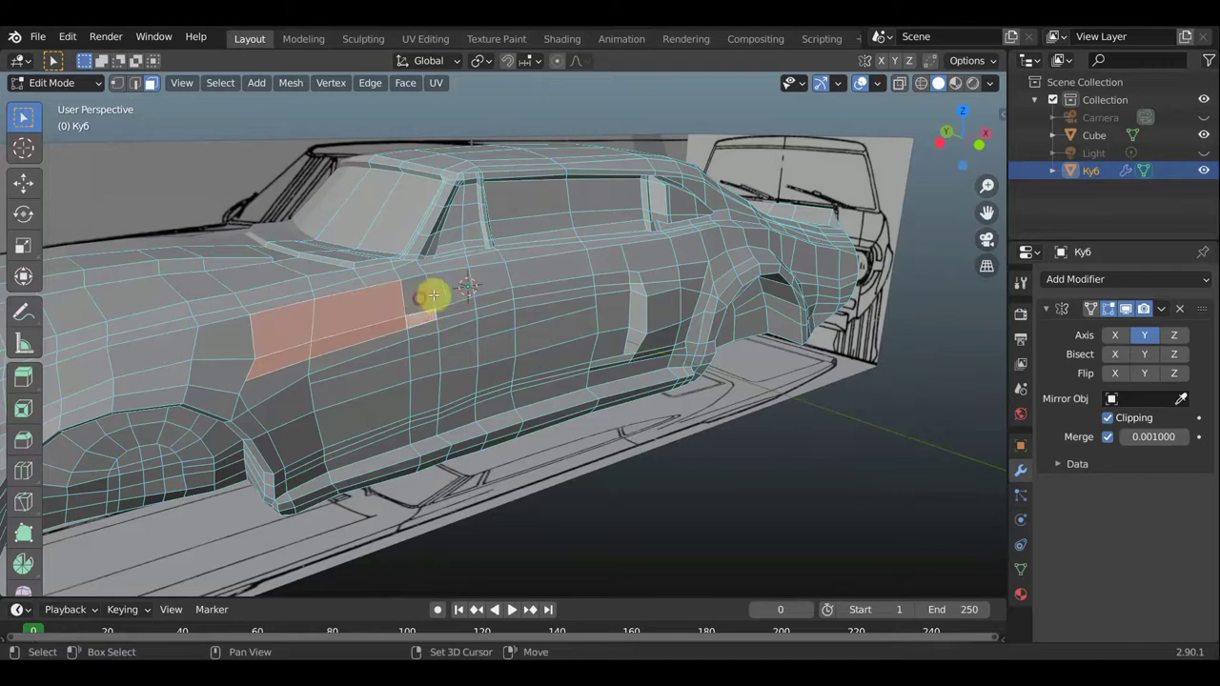
{"action": "left_click", "coordinate": [440, 296], "text": "shift"}
{"action": "left_click", "coordinate": [491, 288], "text": "shift"}
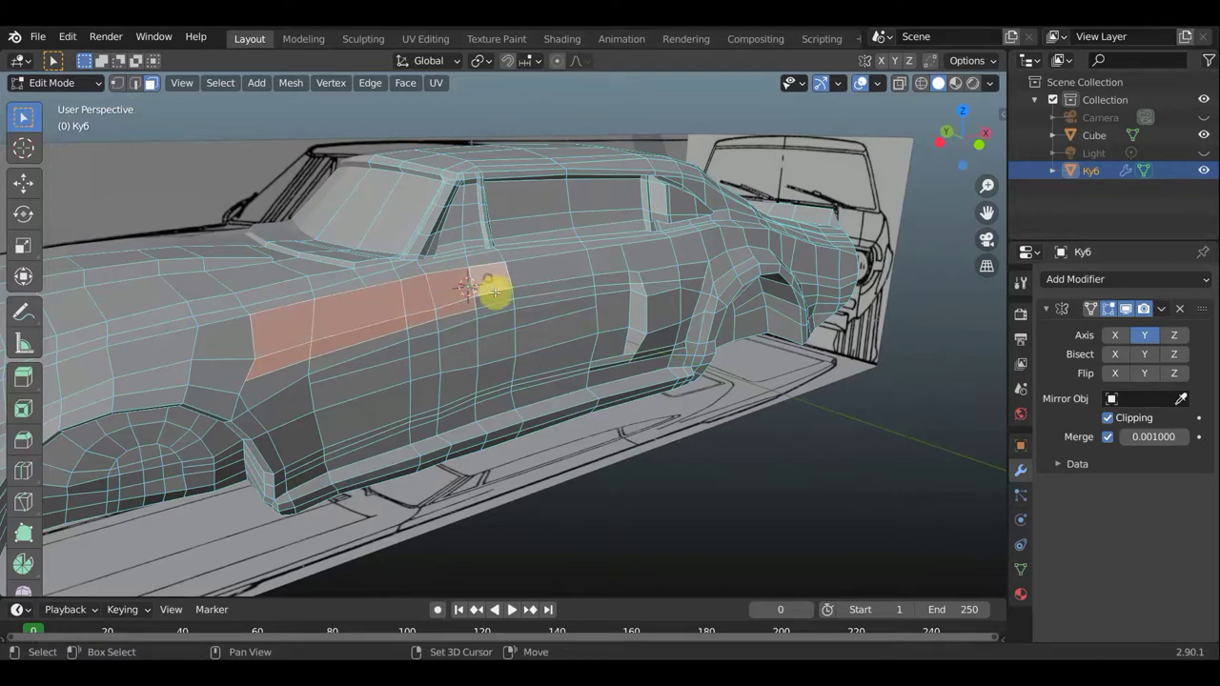
{"action": "left_click", "coordinate": [551, 278], "text": "shift"}
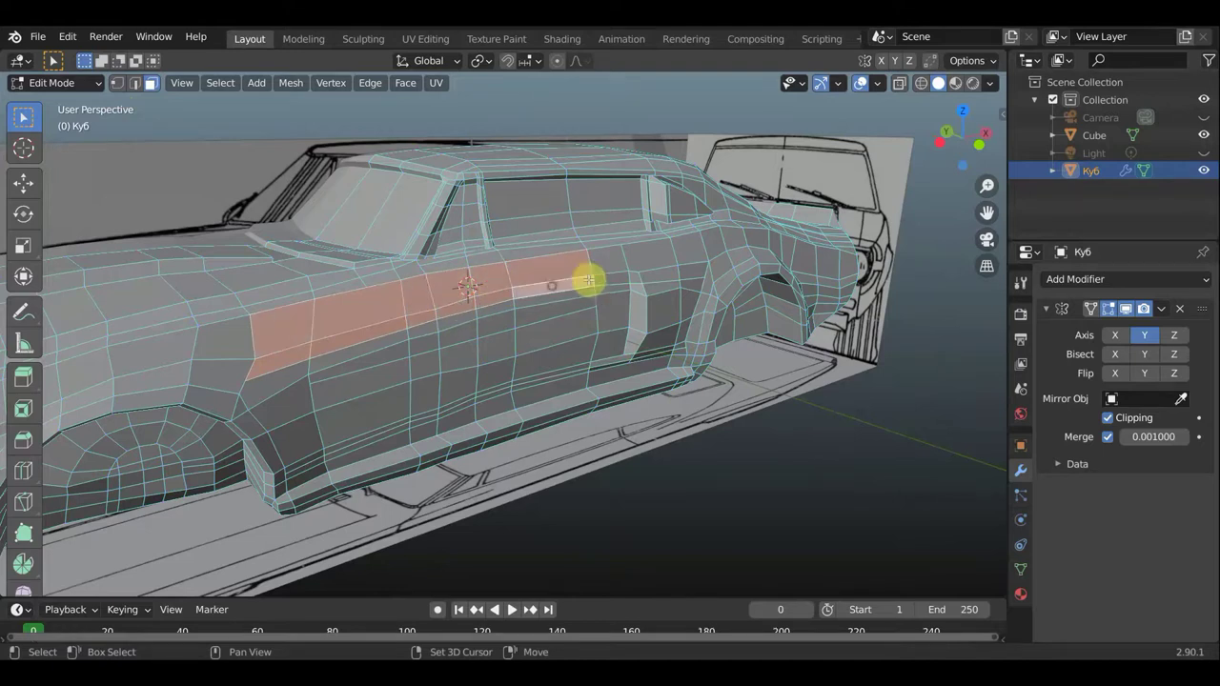
{"action": "left_click", "coordinate": [615, 269], "text": "shift"}
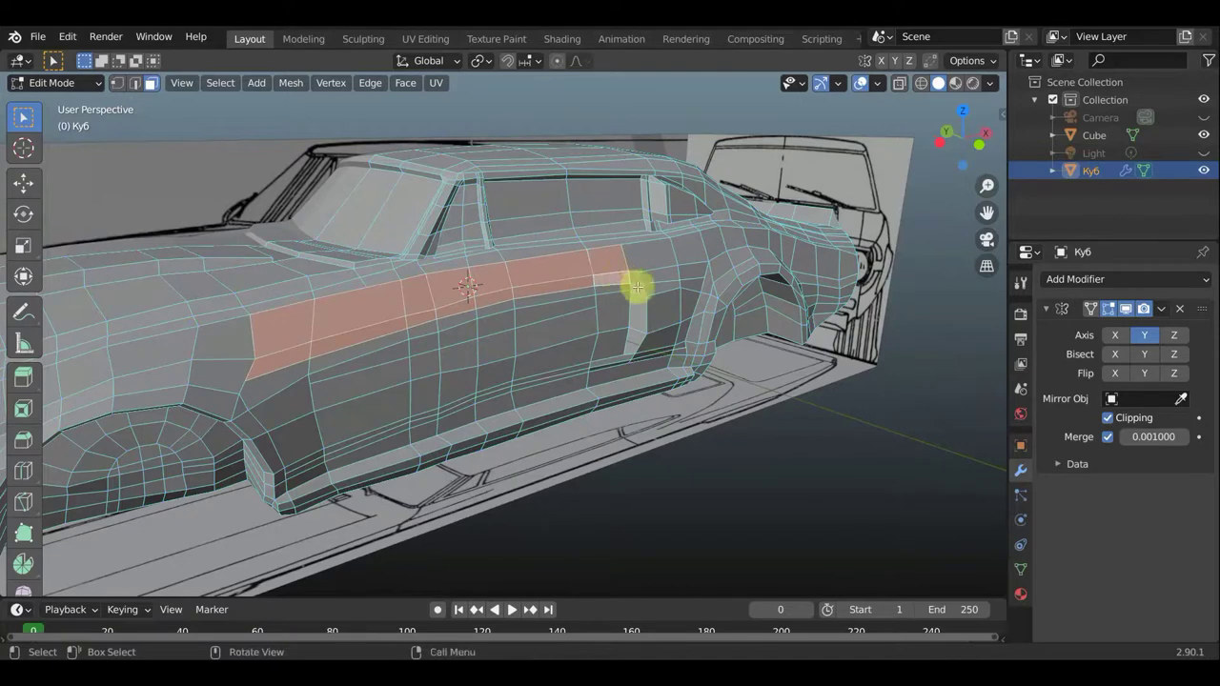
{"action": "mouse_move", "coordinate": [635, 280]}
{"action": "middle_mouse_down"}
{"action": "mouse_move", "coordinate": [579, 284]}
{"action": "mouse_move", "coordinate": [626, 272]}
{"action": "middle_mouse_up"}
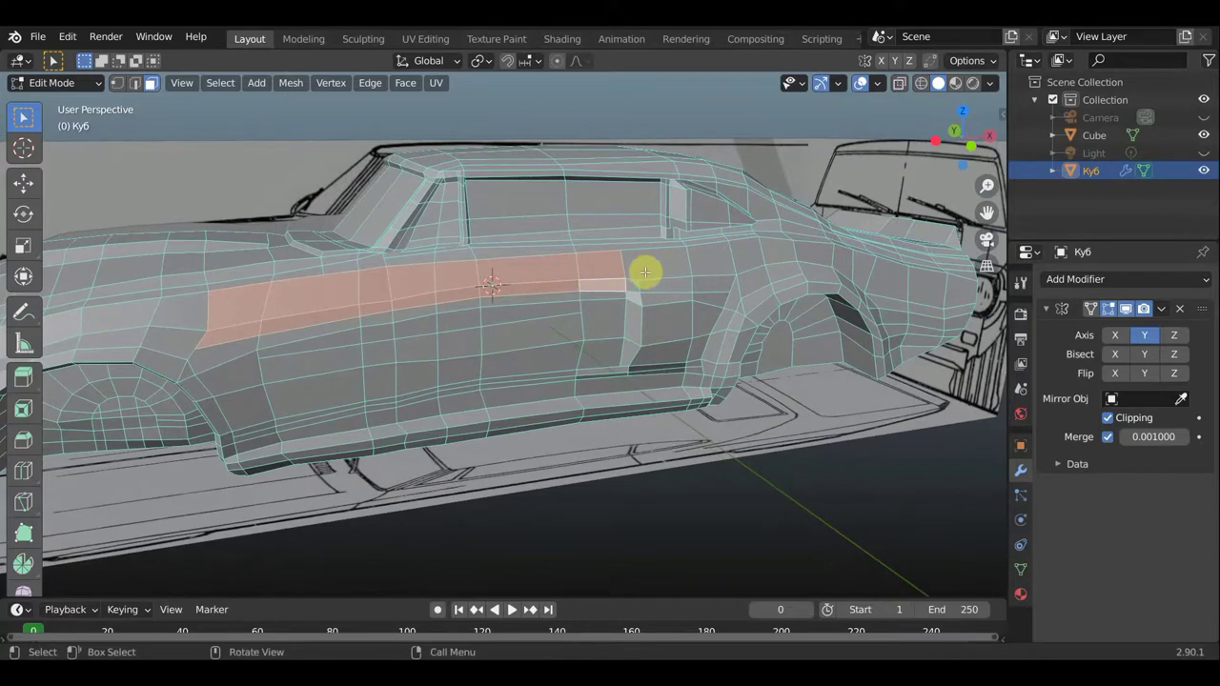
{"action": "left_click", "coordinate": [602, 306]}
{"action": "middle_click_drag", "start_coordinate": [600, 308], "coordinate": [534, 286]}
{"action": "left_click", "coordinate": [118, 83]}
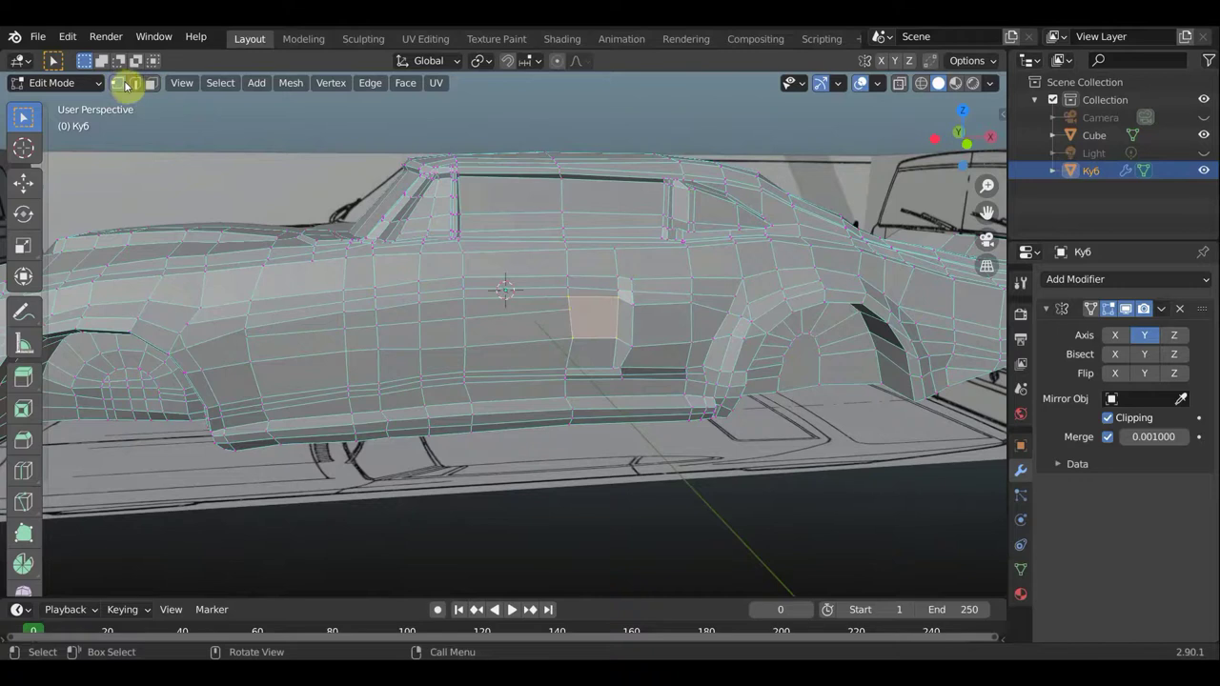
In vertex mode with the selection cleared, move two door vertices into place
{"action": "left_click", "coordinate": [136, 84]}
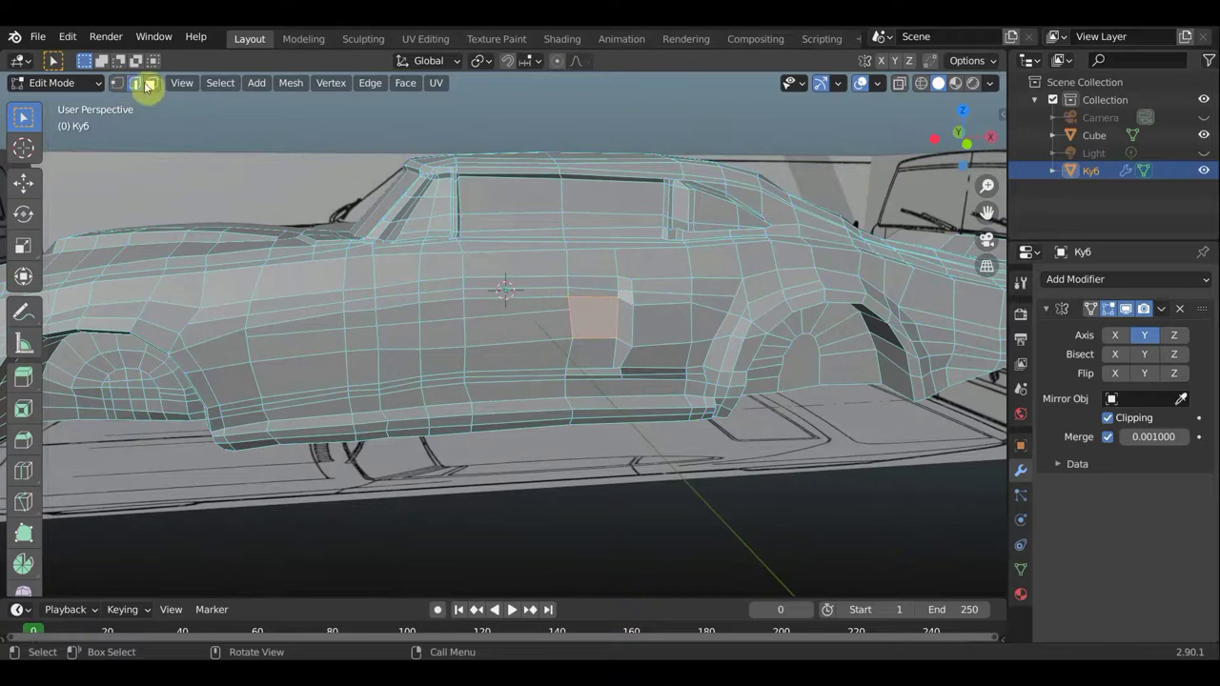
{"action": "left_click", "coordinate": [119, 84]}
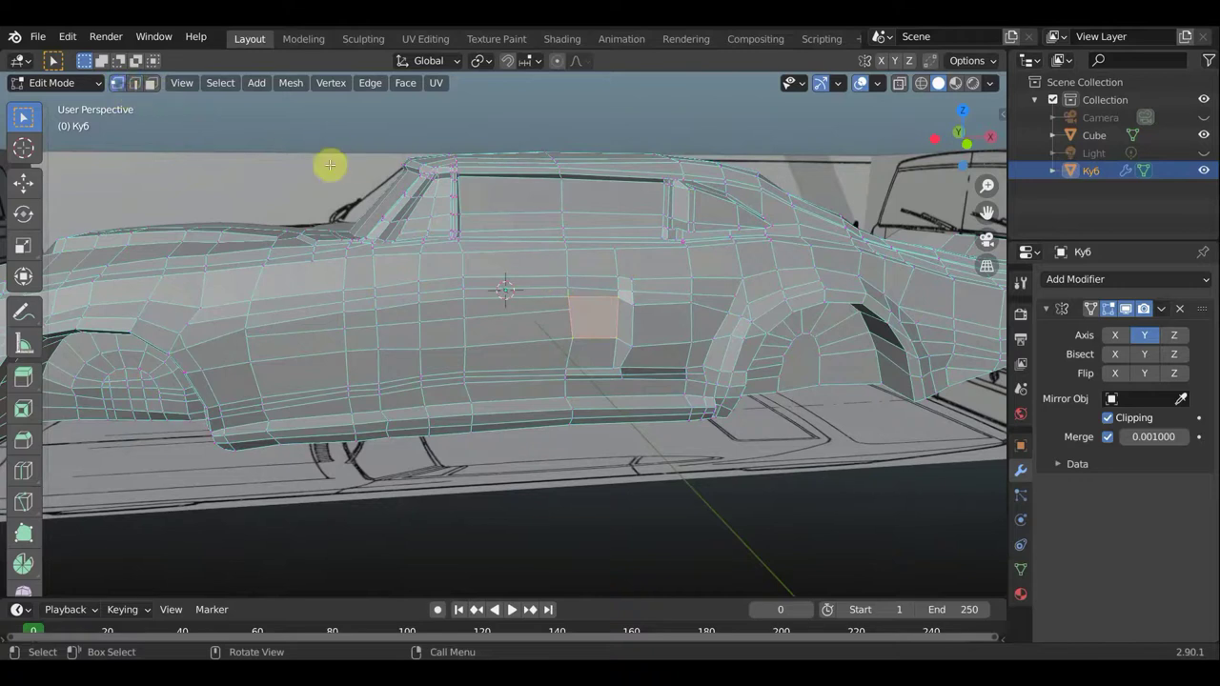
{"action": "left_click", "coordinate": [466, 298]}
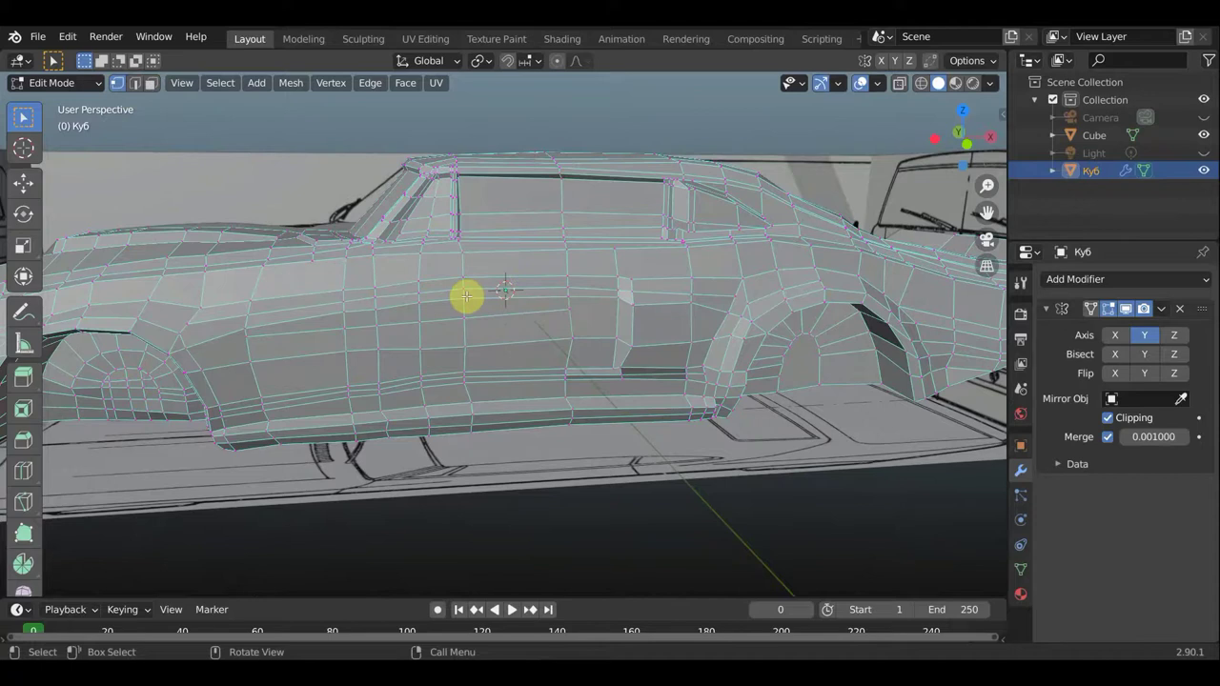
{"action": "key", "text": "g"}
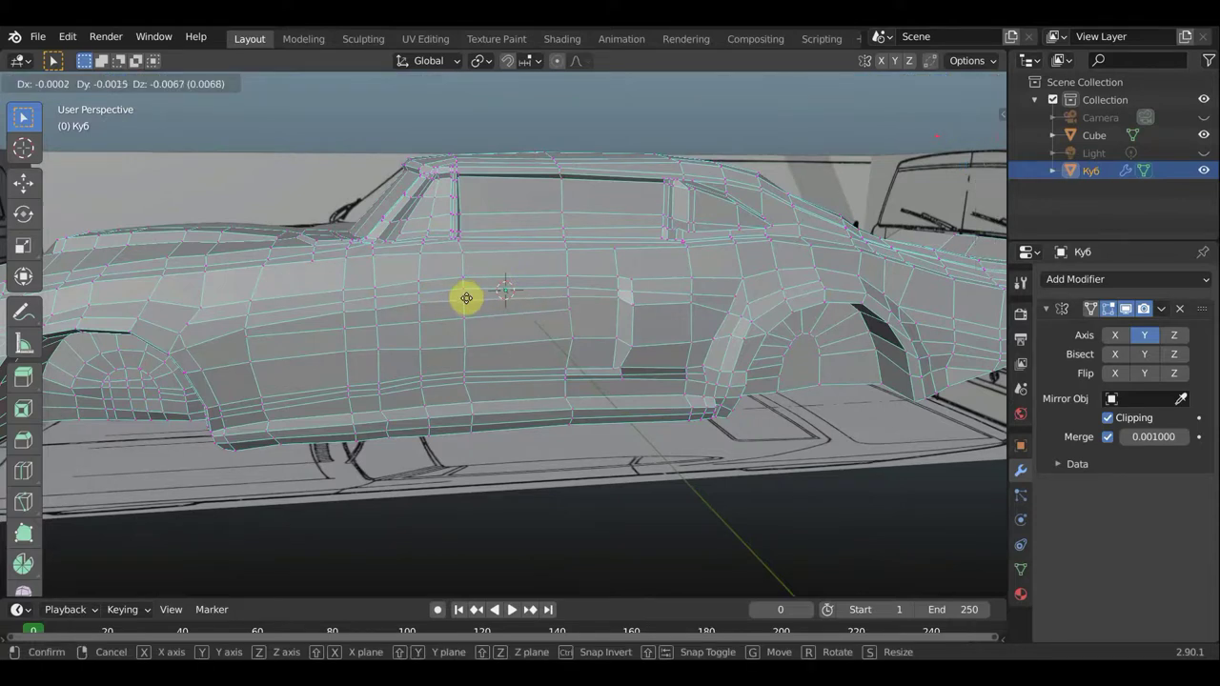
{"action": "left_click", "coordinate": [422, 304]}
{"action": "key", "text": "g"}
{"action": "left_click", "coordinate": [424, 304]}
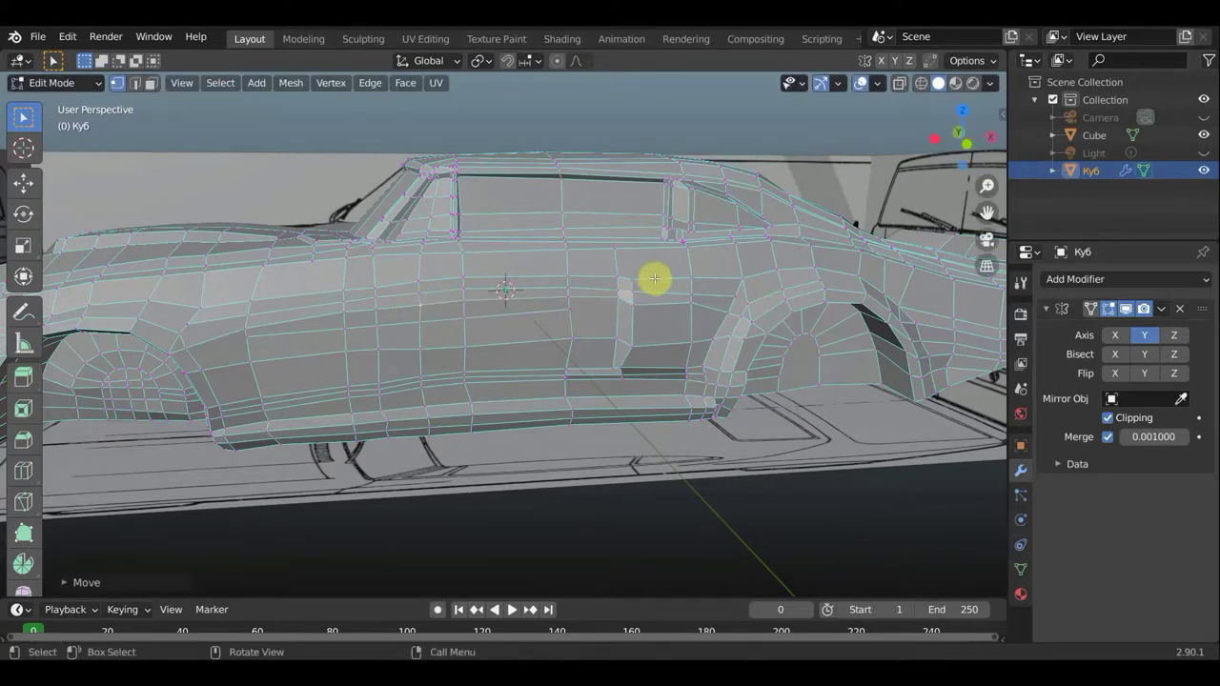
Reposition the vertices at the rear door edge and above the rear wheel arch
{"action": "mouse_move", "coordinate": [661, 289]}
{"action": "middle_mouse_down"}
{"action": "mouse_move", "coordinate": [593, 289]}
{"action": "mouse_move", "coordinate": [707, 296]}
{"action": "middle_mouse_up"}
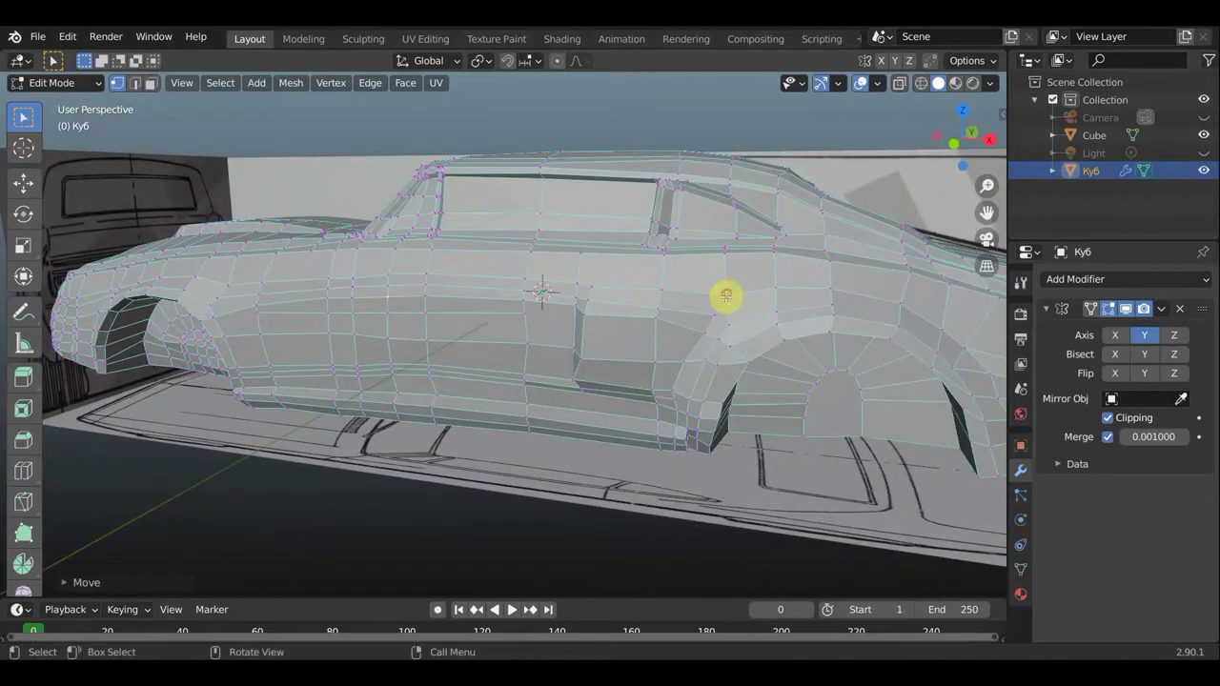
{"action": "key", "text": "g"}
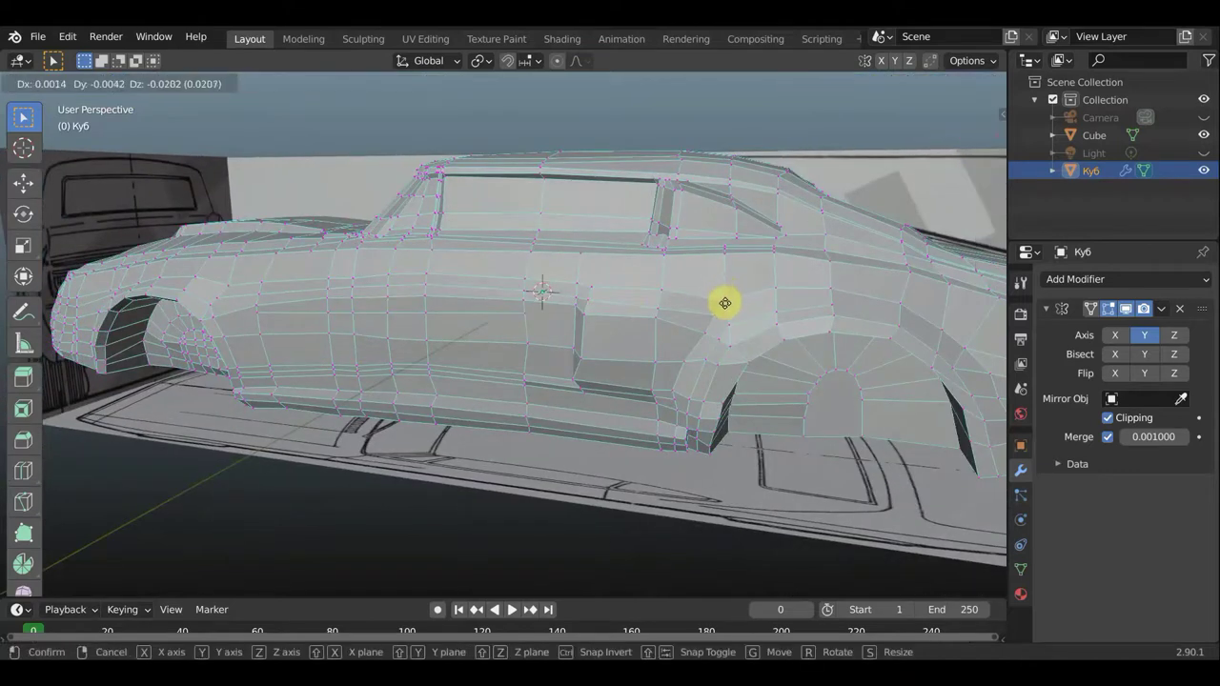
{"action": "left_click", "coordinate": [727, 306]}
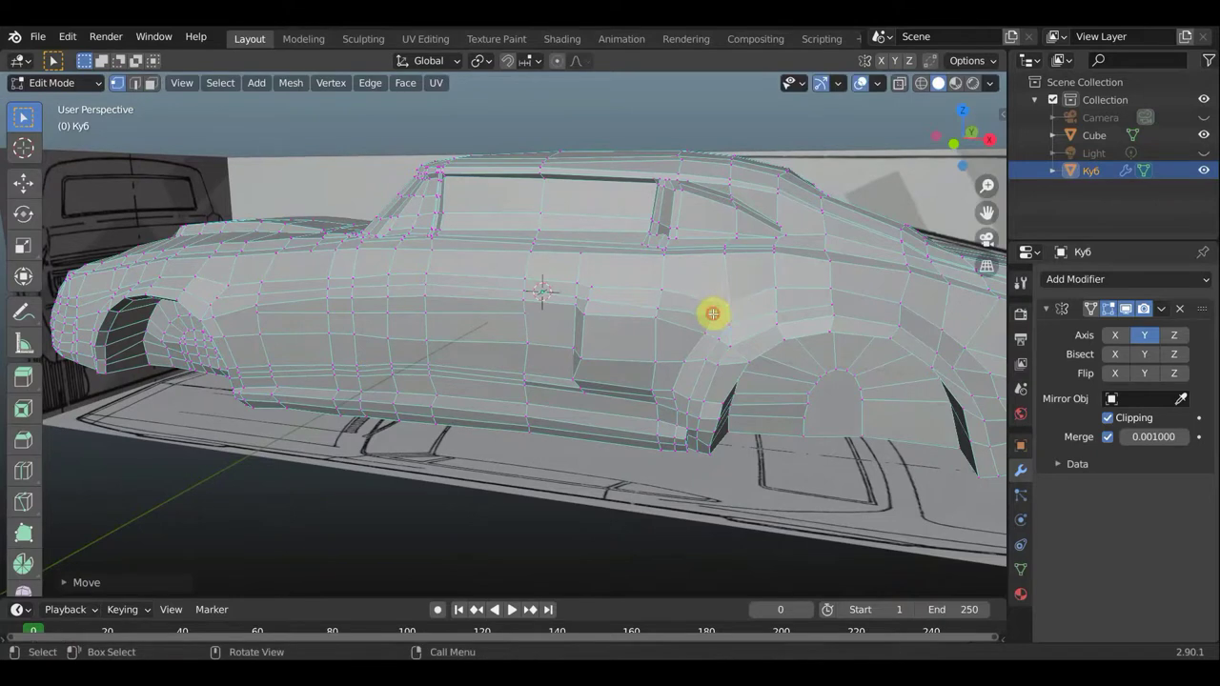
{"action": "key", "text": "g"}
{"action": "left_click", "coordinate": [715, 319]}
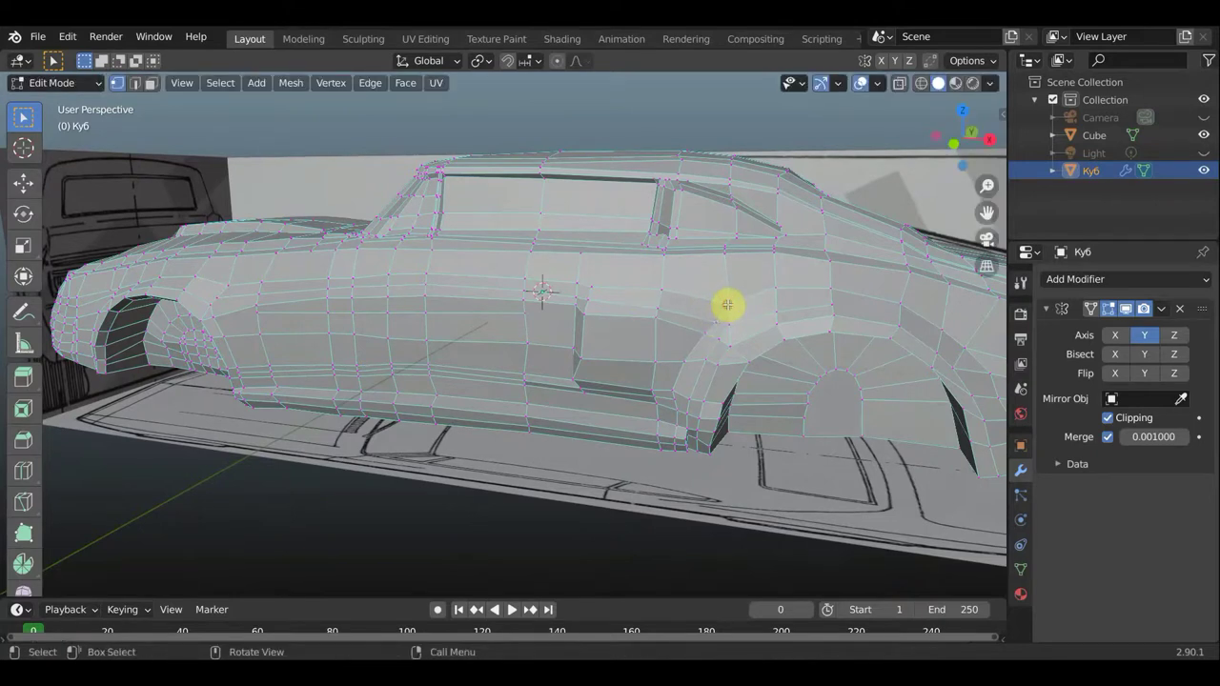
{"action": "key", "text": "g"}
{"action": "left_click", "coordinate": [732, 304]}
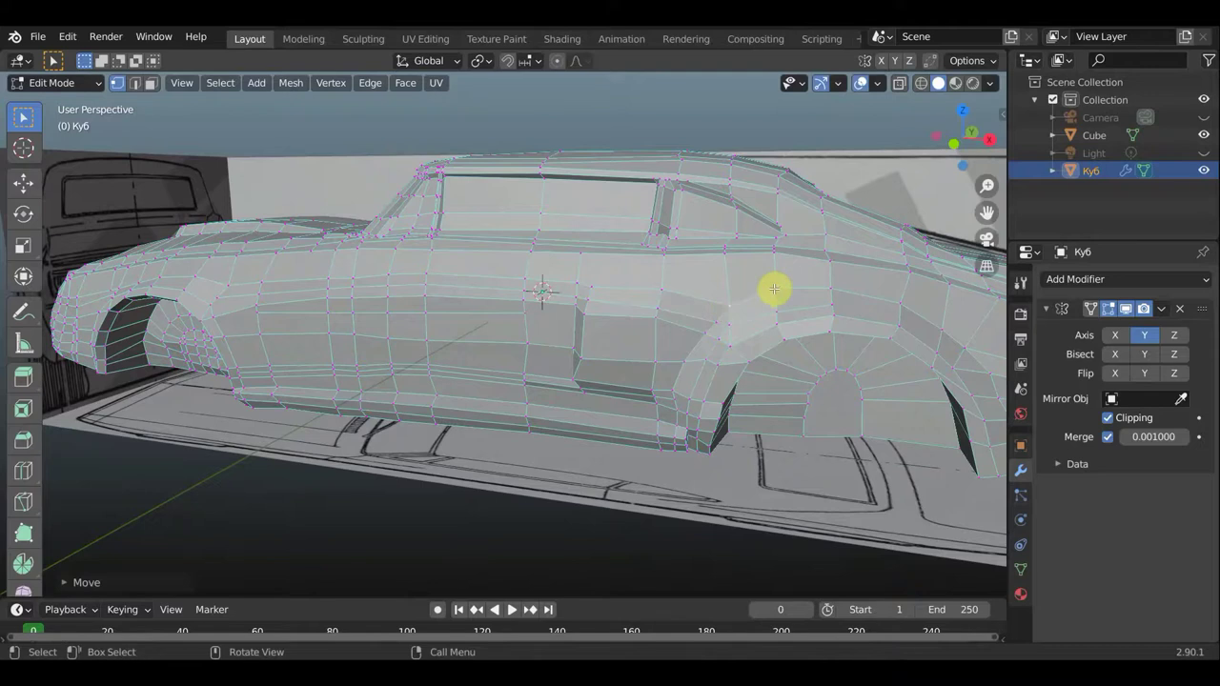
{"action": "key", "text": "g"}
{"action": "left_click", "coordinate": [773, 293]}
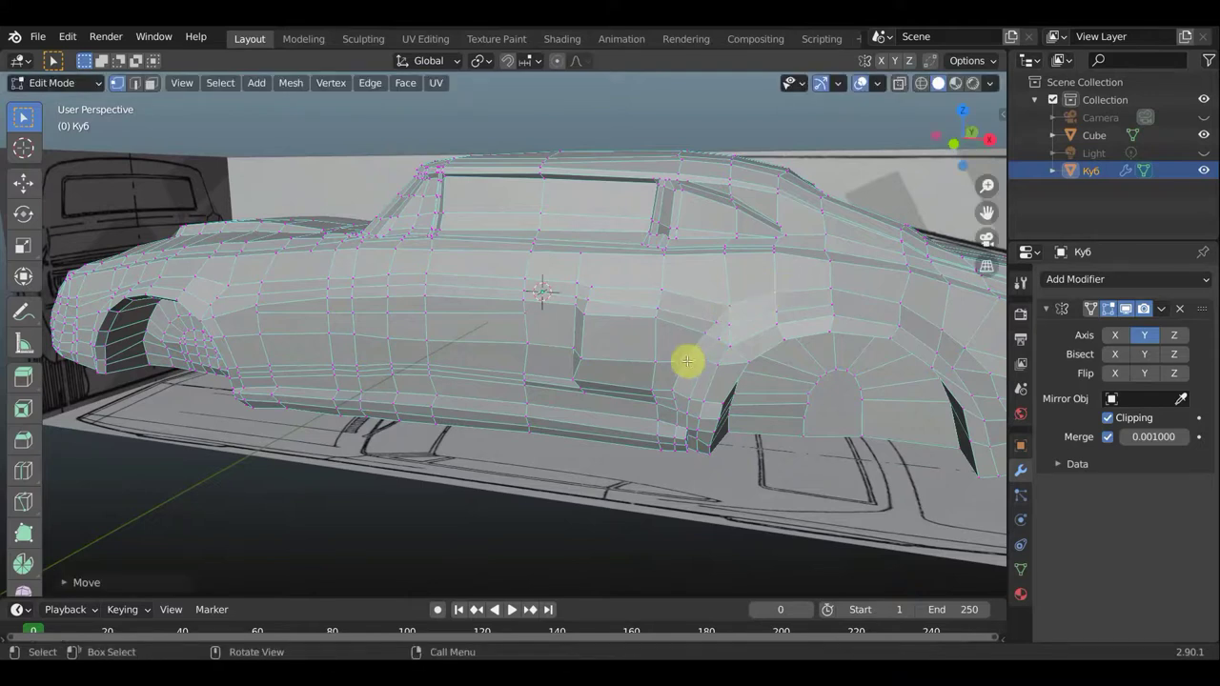
Move the lower door and sill vertices to follow the blueprint toward the rear arch
{"action": "key", "text": "g"}
{"action": "left_click", "coordinate": [693, 363]}
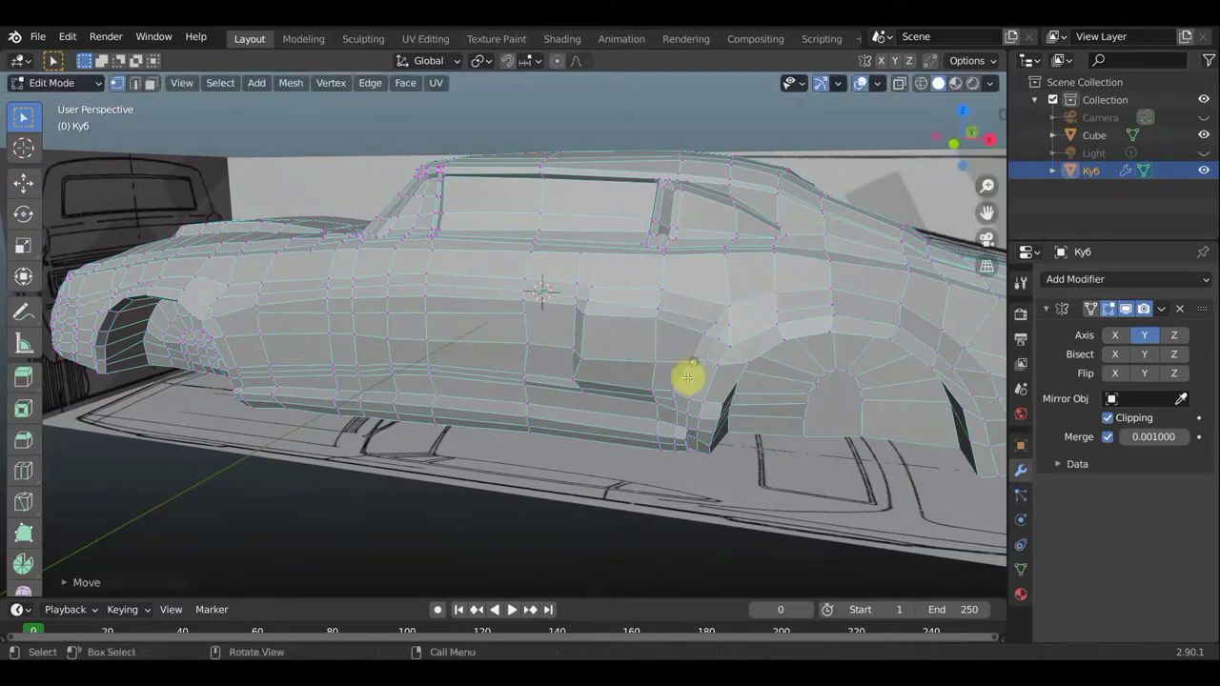
{"action": "key", "text": "g"}
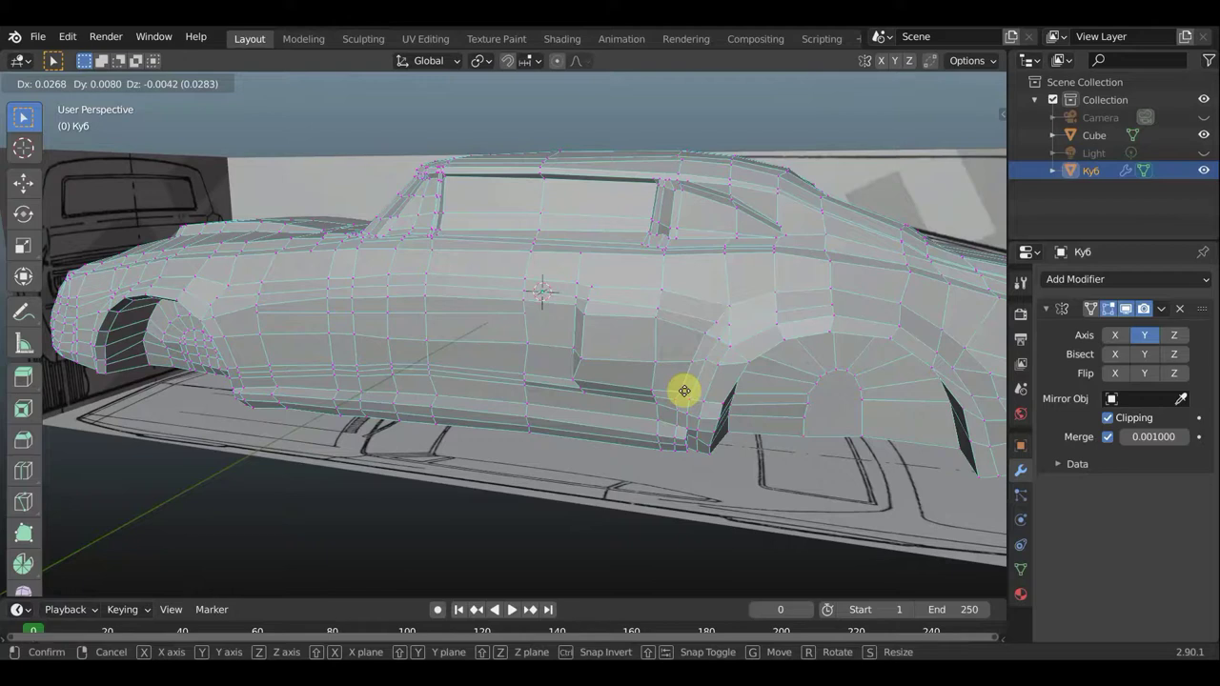
{"action": "left_click", "coordinate": [685, 390]}
{"action": "key", "text": "g"}
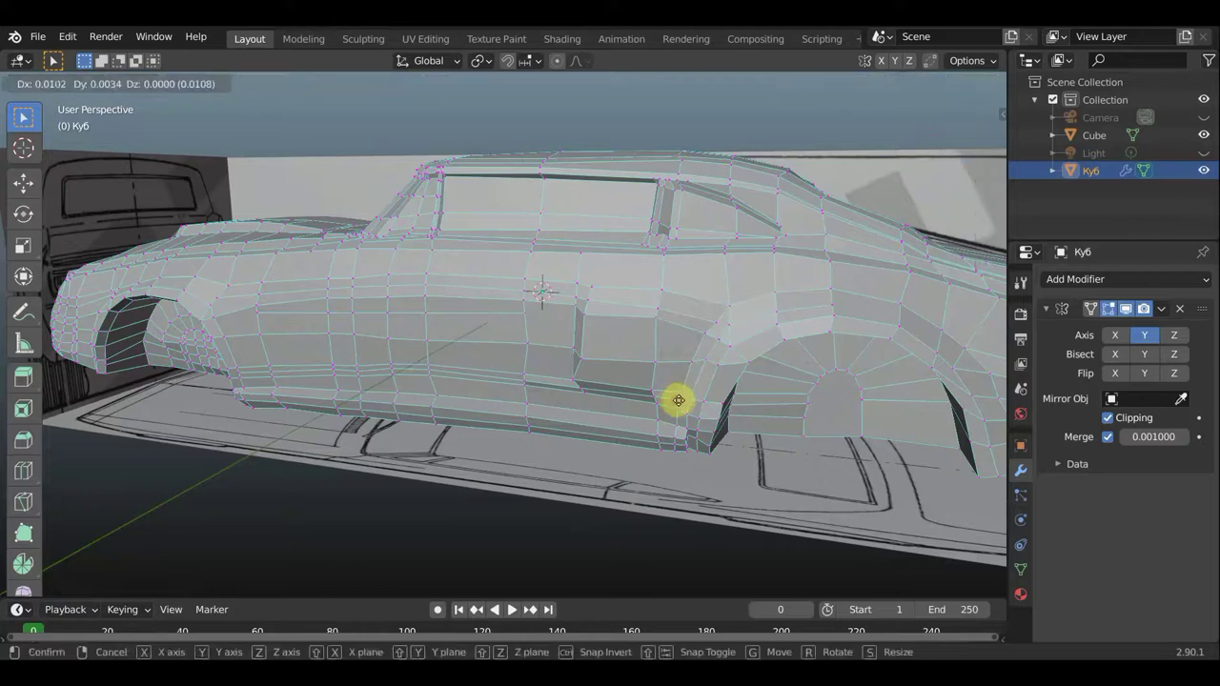
{"action": "left_click", "coordinate": [678, 400]}
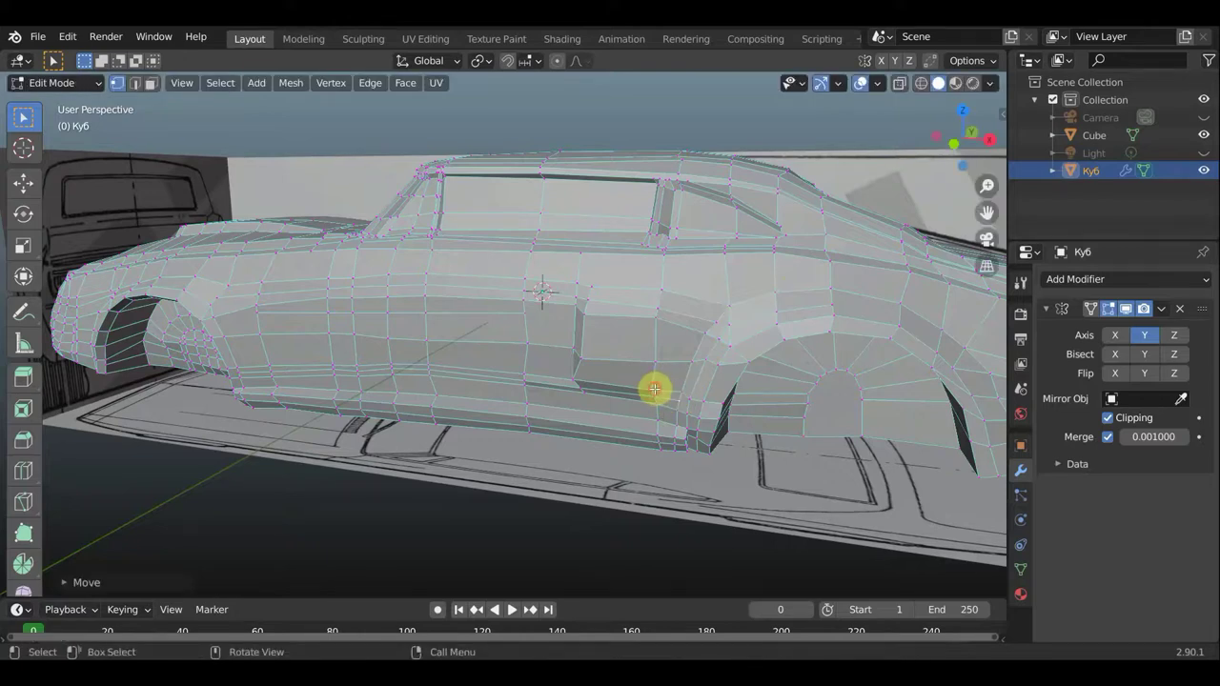
{"action": "key", "text": "g"}
{"action": "left_click", "coordinate": [657, 385]}
Nudge two more lower door vertices slightly into line
{"action": "key", "text": "g"}
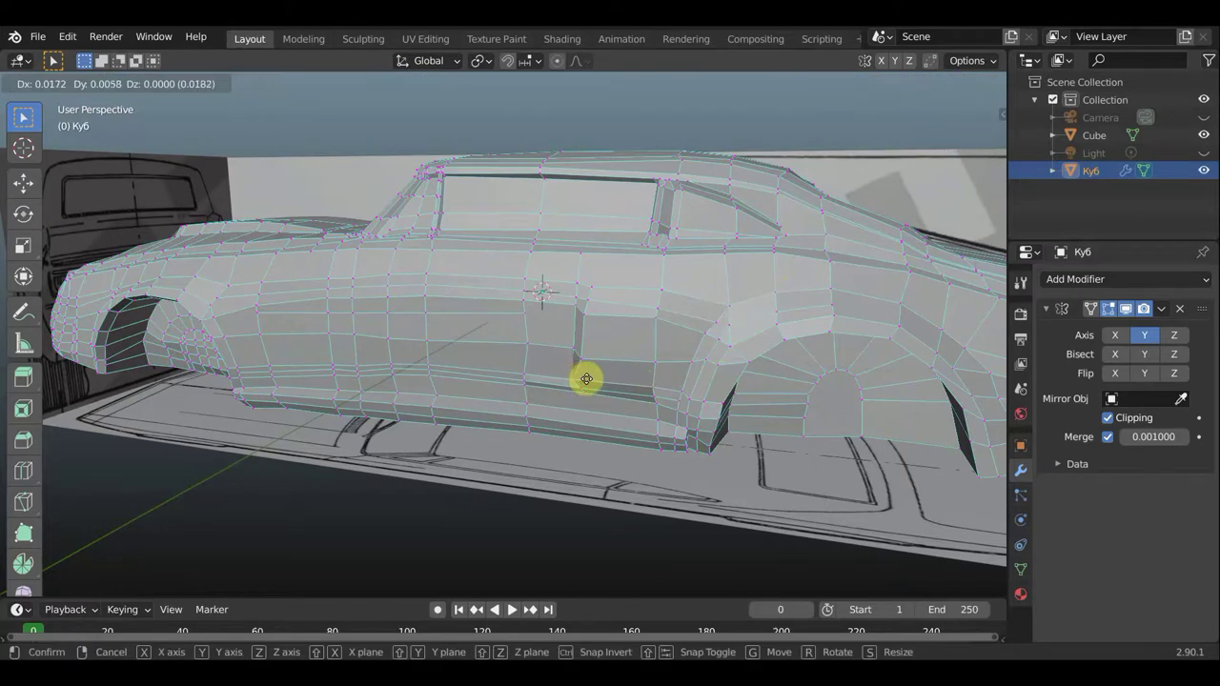
{"action": "left_click", "coordinate": [578, 380]}
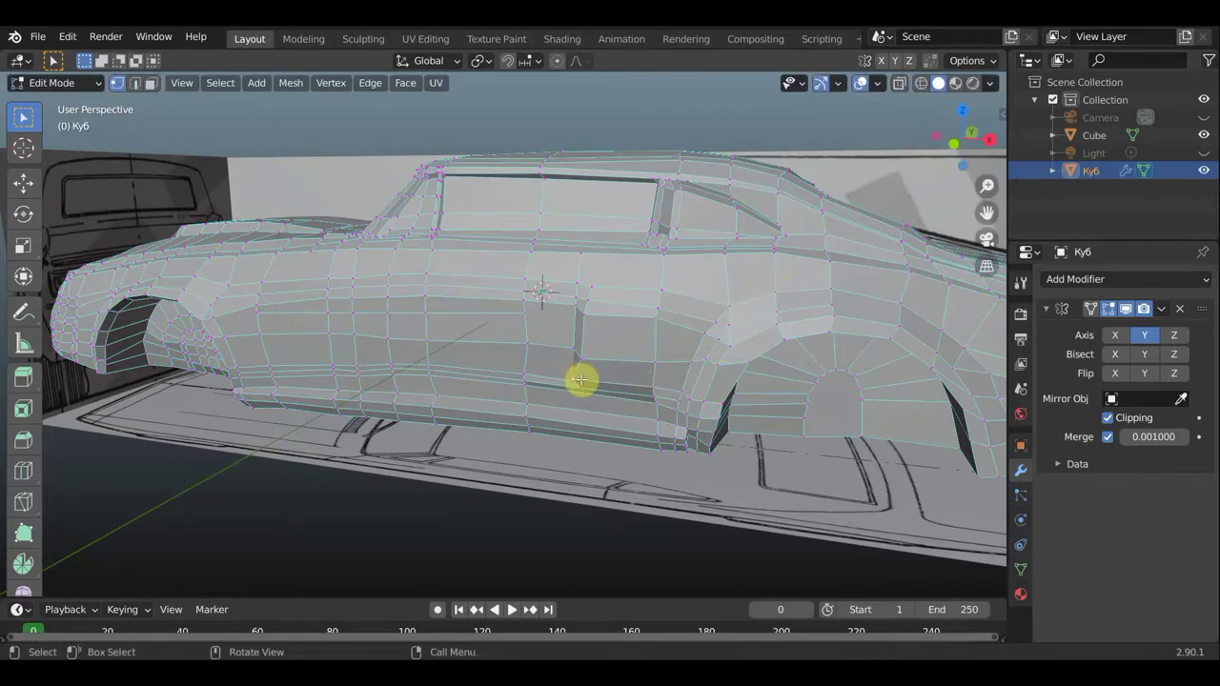
{"action": "key", "text": "g"}
{"action": "left_click", "coordinate": [588, 378]}
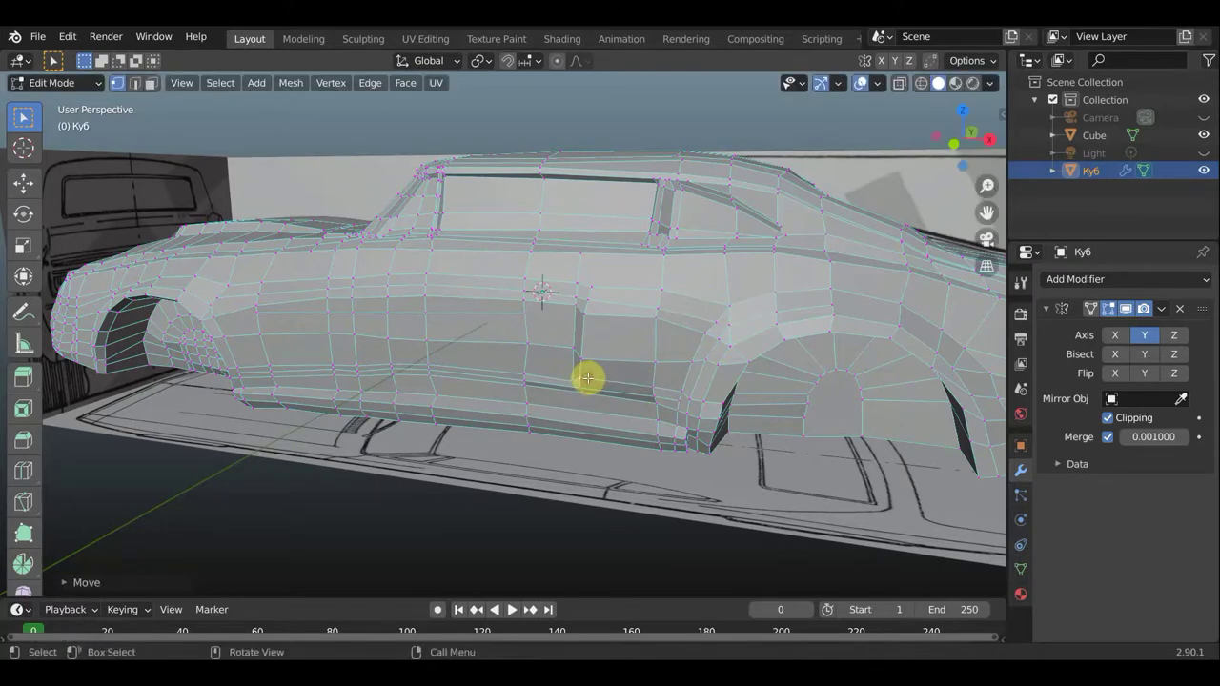
{"action": "mouse_move", "coordinate": [585, 379]}
{"action": "middle_mouse_down"}
{"action": "mouse_move", "coordinate": [735, 356]}
{"action": "mouse_move", "coordinate": [666, 359]}
{"action": "middle_mouse_up"}
Seen head-on from the side, move four door seam vertices down along the seam
{"action": "scroll", "coordinate": [657, 358], "scroll_direction": "up", "scroll_amount": 2}
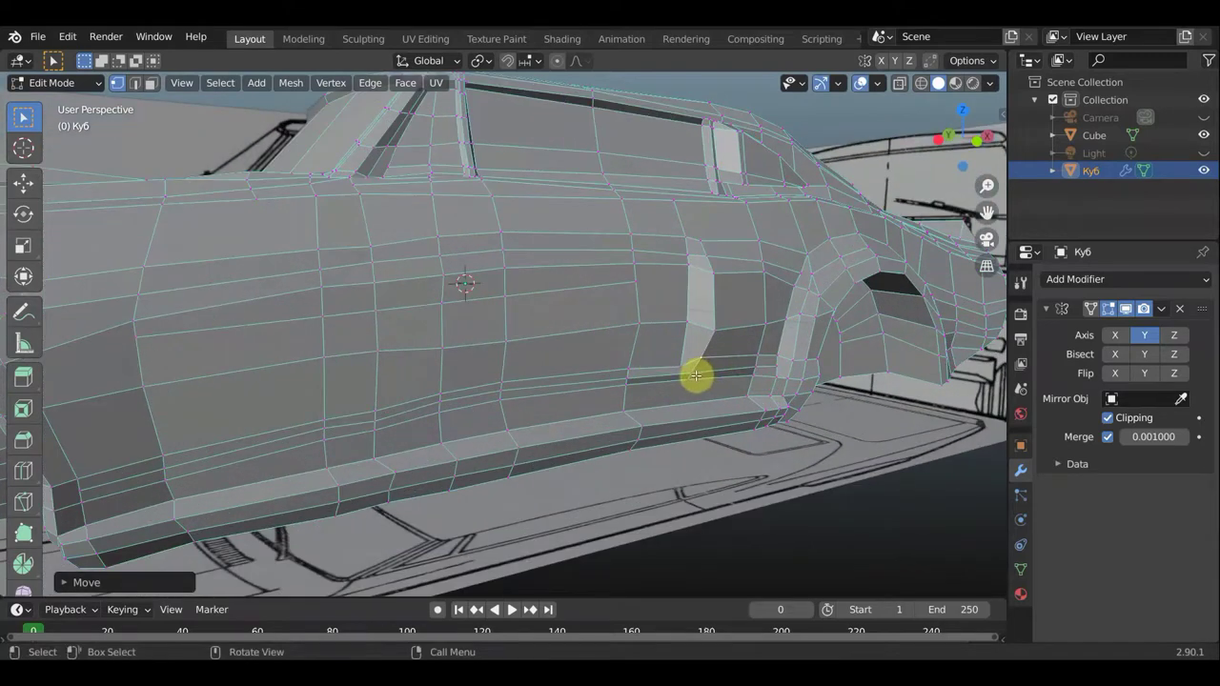
{"action": "mouse_move", "coordinate": [673, 368]}
{"action": "middle_mouse_down"}
{"action": "mouse_move", "coordinate": [713, 359]}
{"action": "mouse_move", "coordinate": [672, 359]}
{"action": "middle_mouse_up"}
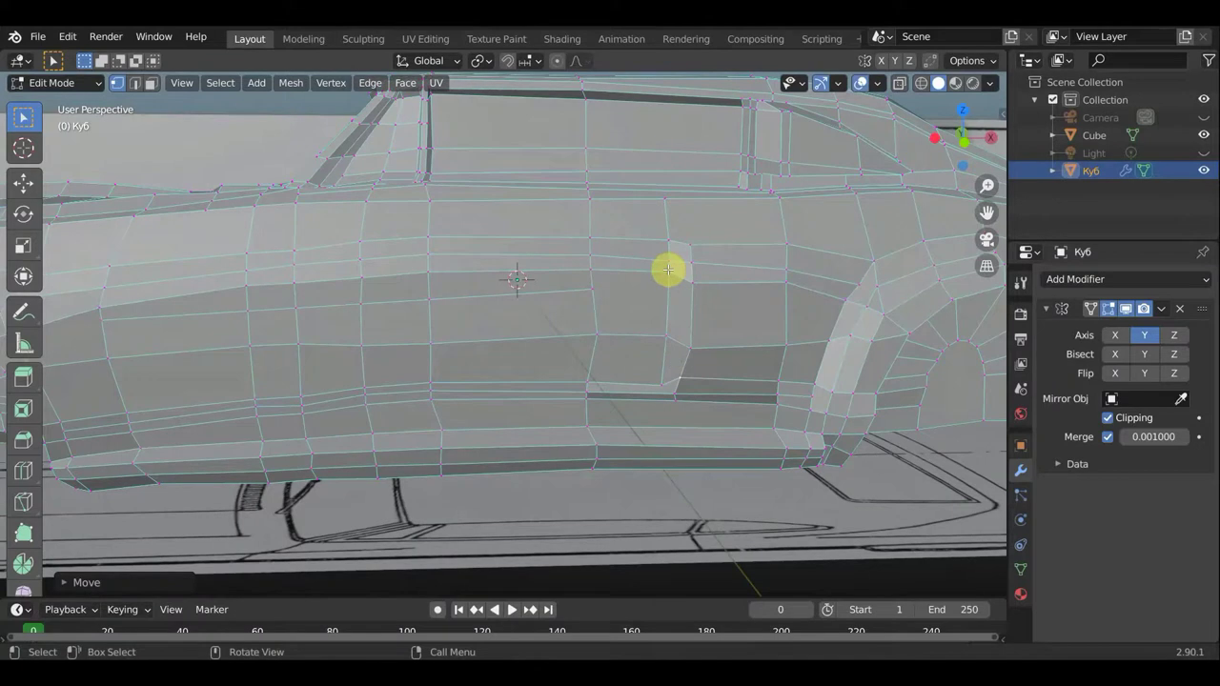
{"action": "key", "text": "g"}
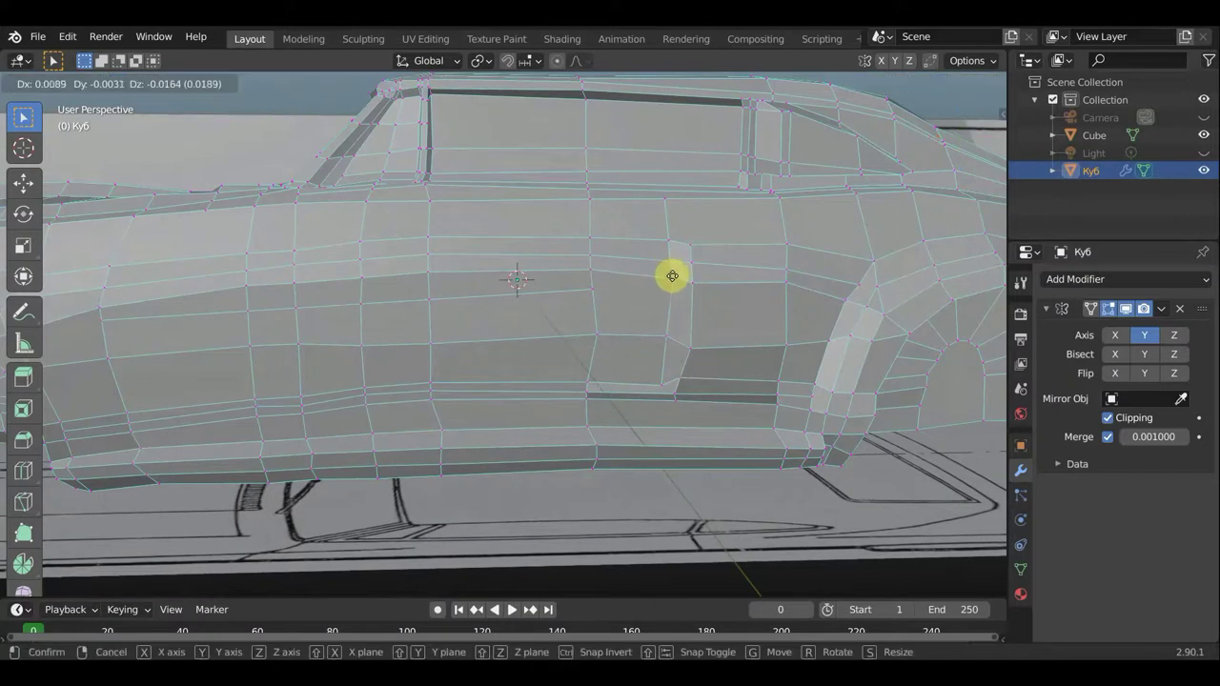
{"action": "left_click", "coordinate": [675, 277]}
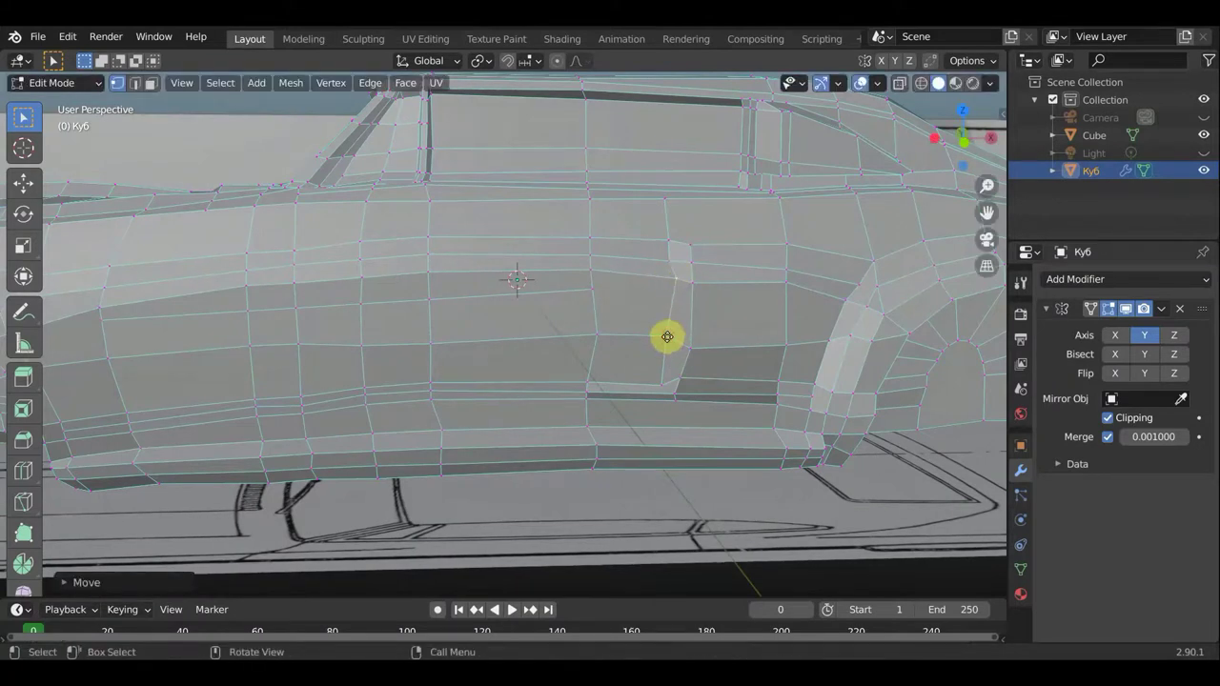
{"action": "key", "text": "g"}
{"action": "left_click", "coordinate": [676, 337]}
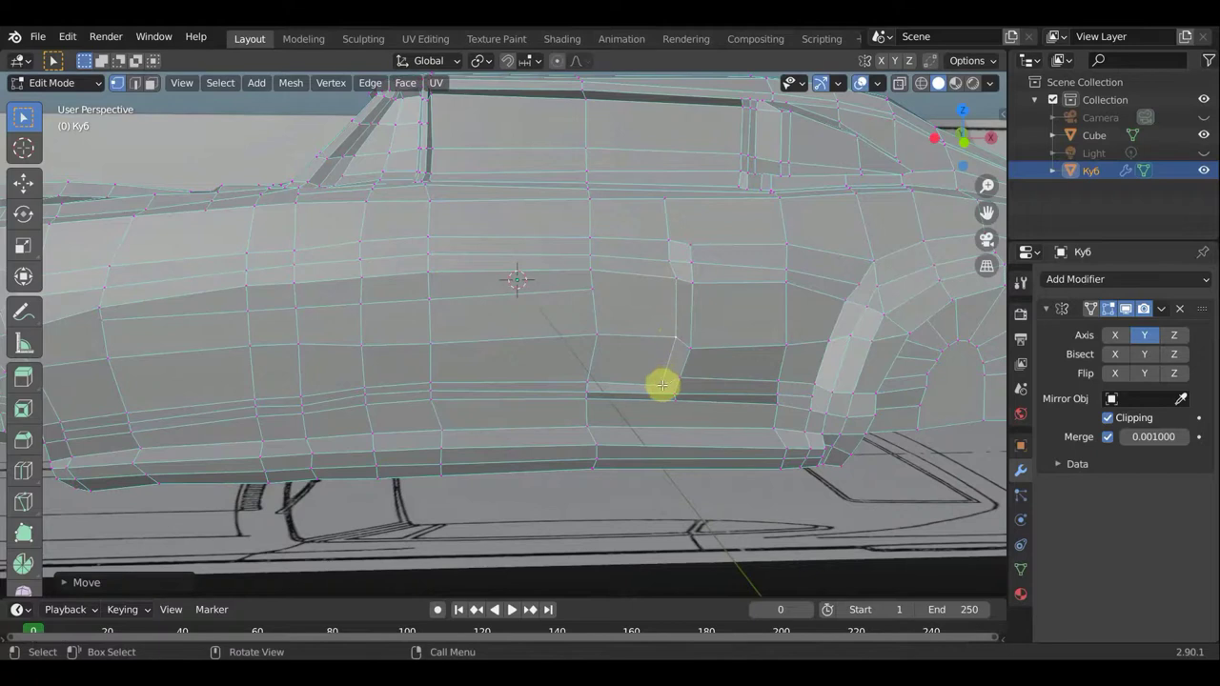
{"action": "key", "text": "g"}
{"action": "left_click", "coordinate": [670, 380]}
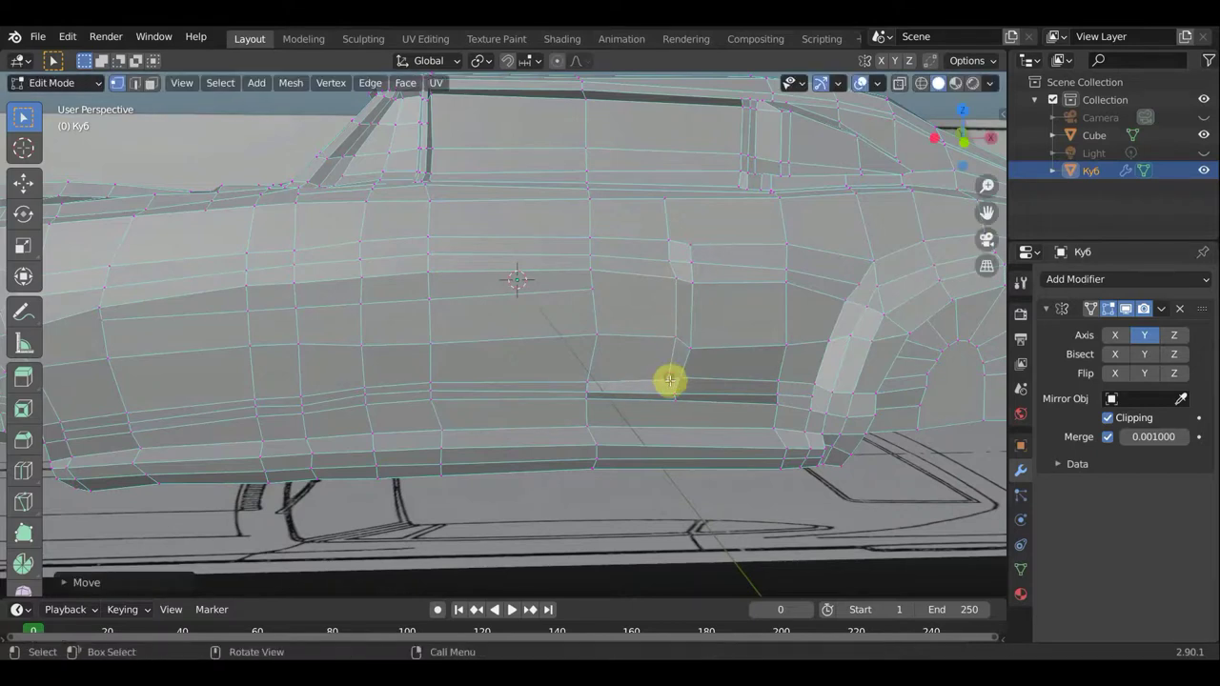
{"action": "key", "text": "g"}
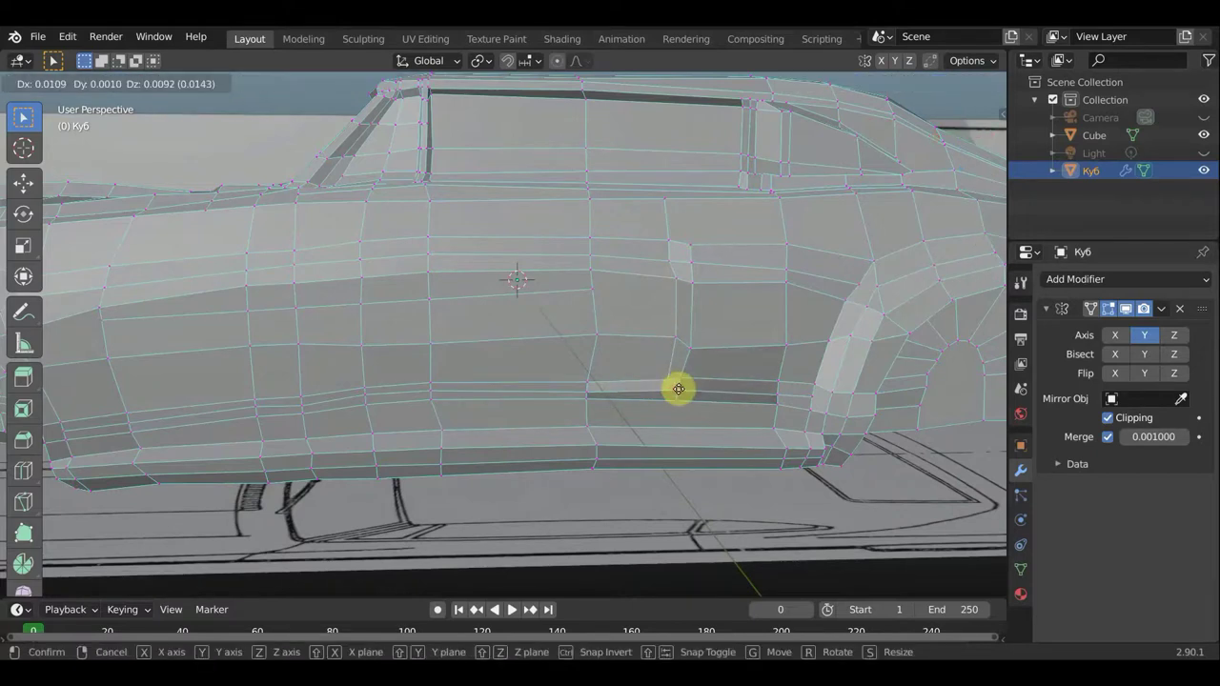
{"action": "left_click", "coordinate": [679, 388]}
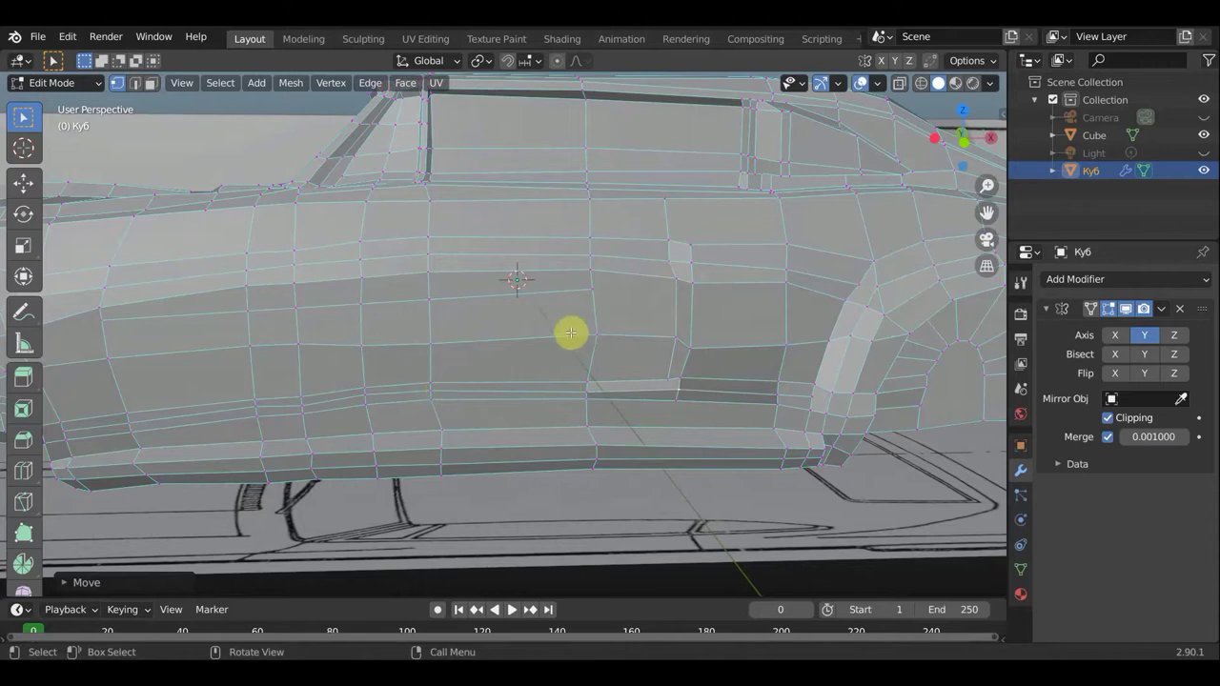
Adjust the upper door seam vertex twice until it sits on the blueprint line
{"action": "mouse_move", "coordinate": [569, 333]}
{"action": "middle_mouse_down"}
{"action": "mouse_move", "coordinate": [656, 340]}
{"action": "mouse_move", "coordinate": [572, 387]}
{"action": "mouse_move", "coordinate": [506, 382]}
{"action": "mouse_move", "coordinate": [523, 430]}
{"action": "mouse_move", "coordinate": [629, 375]}
{"action": "mouse_move", "coordinate": [572, 333]}
{"action": "mouse_move", "coordinate": [596, 318]}
{"action": "middle_mouse_up"}
{"action": "scroll", "coordinate": [682, 306], "scroll_direction": "up", "scroll_amount": 3}
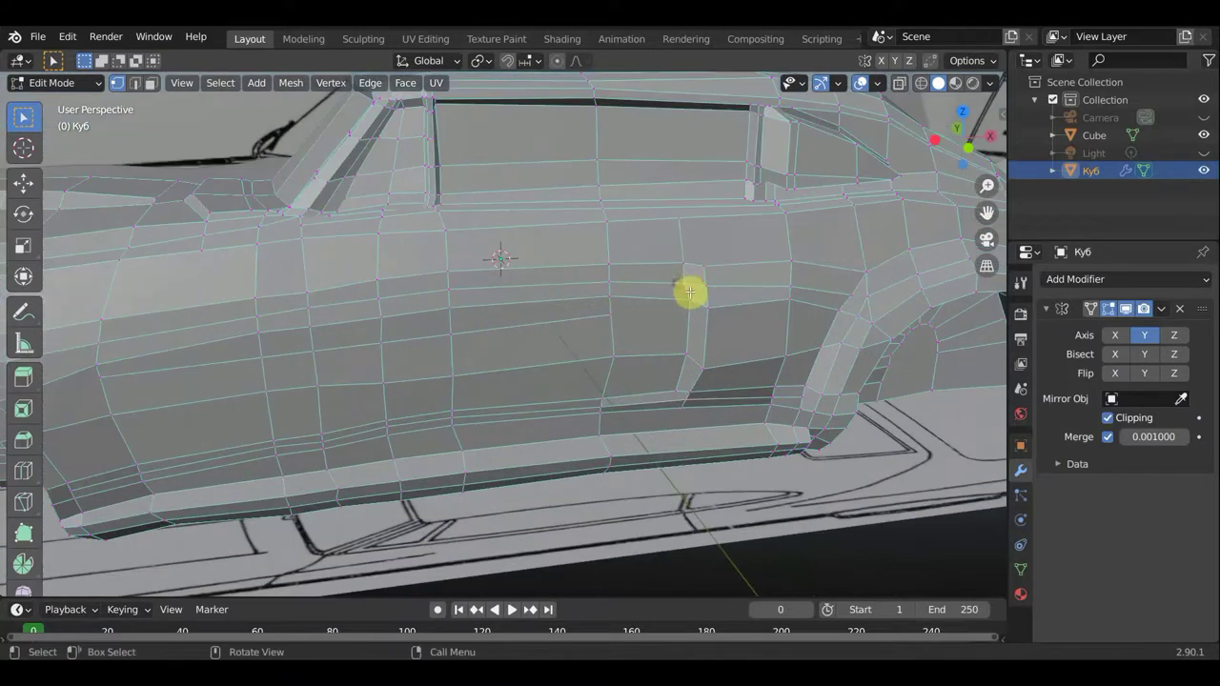
{"action": "key", "text": "g"}
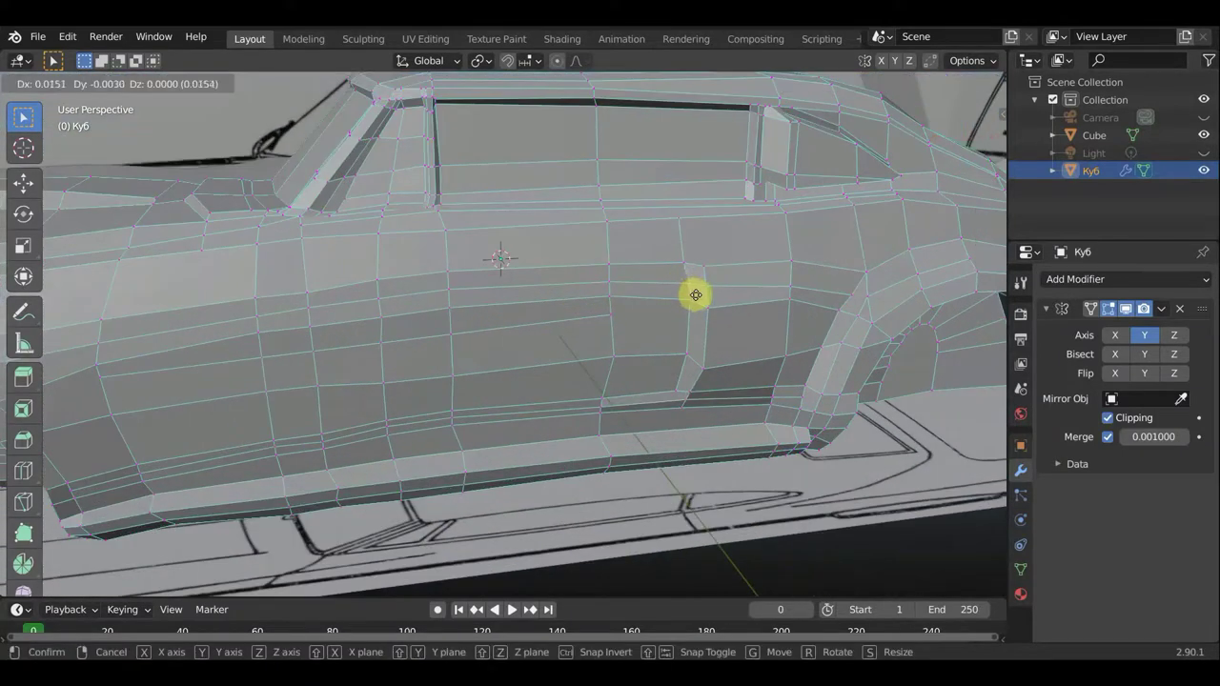
{"action": "left_click", "coordinate": [689, 278]}
{"action": "key", "text": "g"}
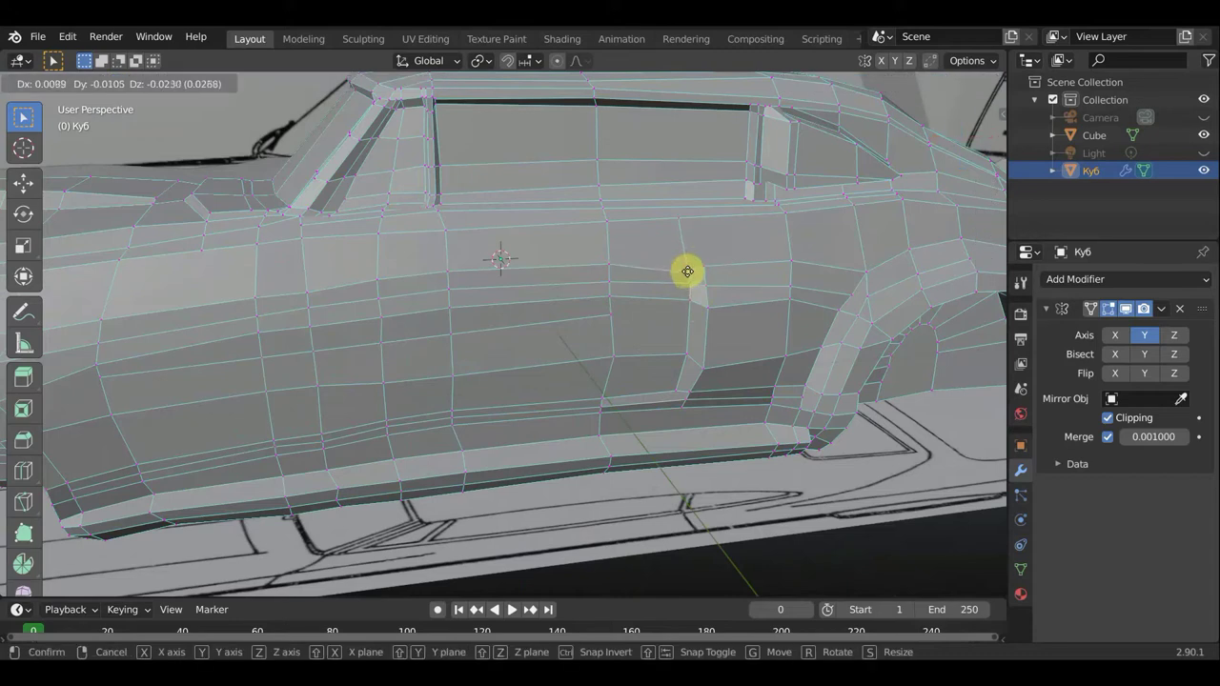
{"action": "left_click", "coordinate": [688, 265]}
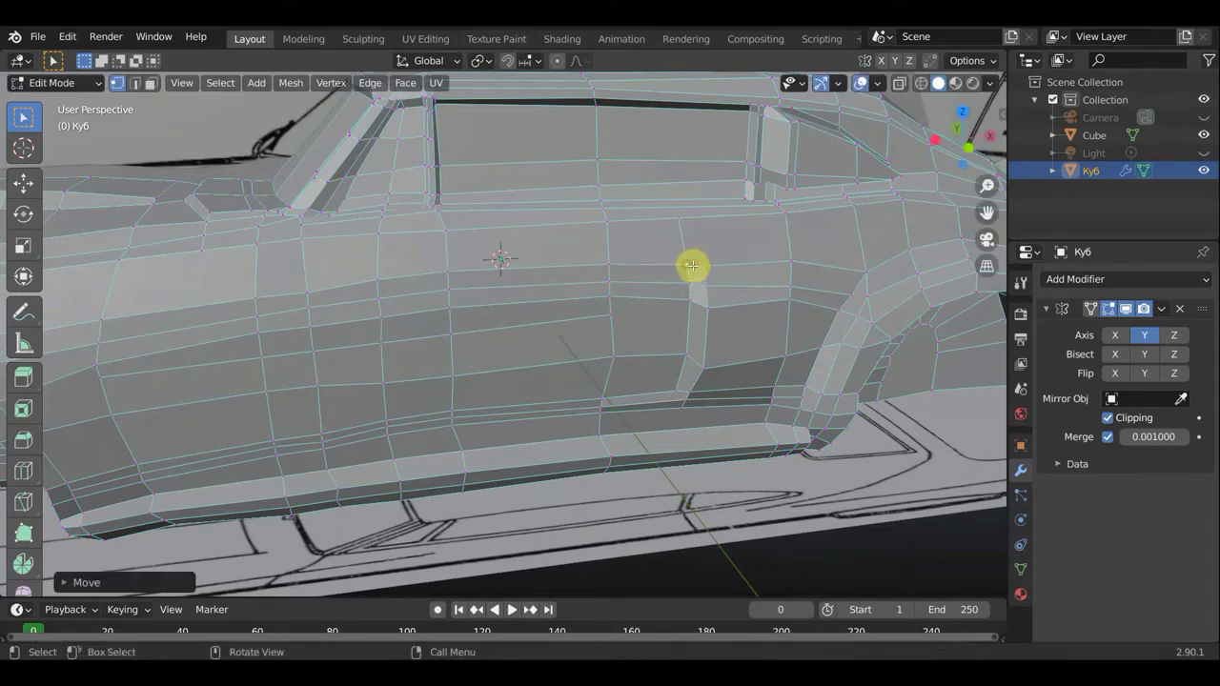
Reposition three vertices at the car's front corner
{"action": "mouse_move", "coordinate": [706, 271]}
{"action": "middle_mouse_down"}
{"action": "mouse_move", "coordinate": [665, 273]}
{"action": "mouse_move", "coordinate": [683, 264]}
{"action": "middle_mouse_up"}
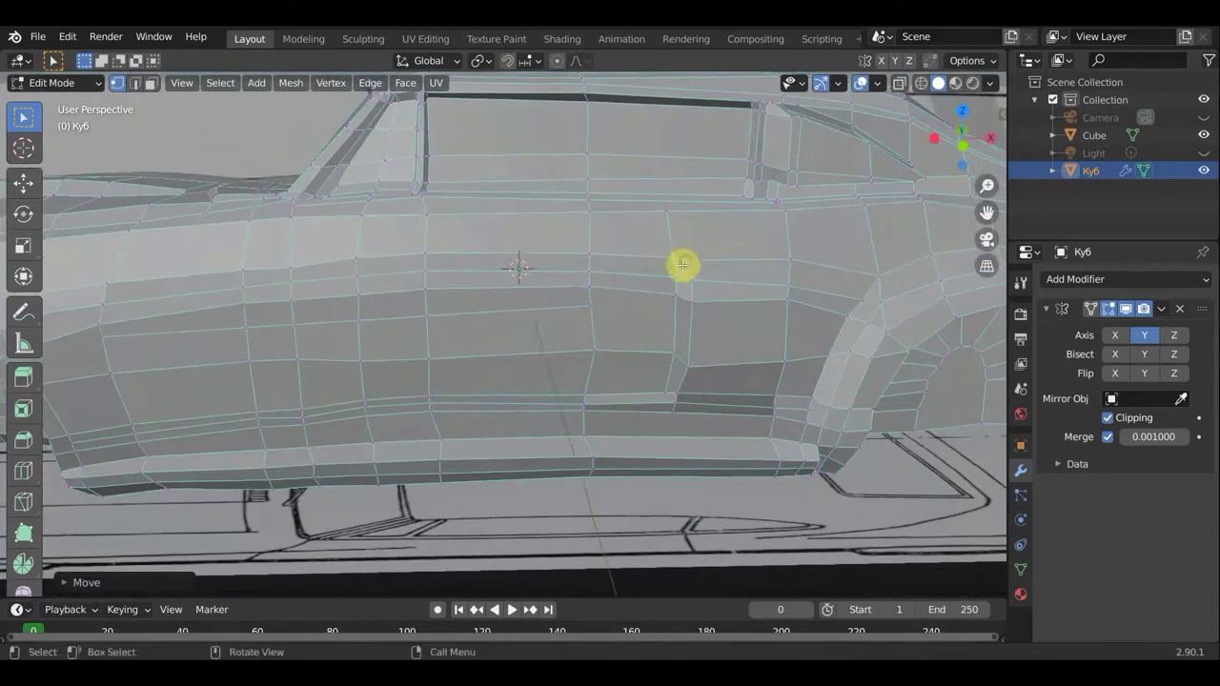
{"action": "mouse_move", "coordinate": [592, 359]}
{"action": "middle_mouse_down"}
{"action": "mouse_move", "coordinate": [741, 358]}
{"action": "mouse_move", "coordinate": [660, 251]}
{"action": "middle_mouse_up"}
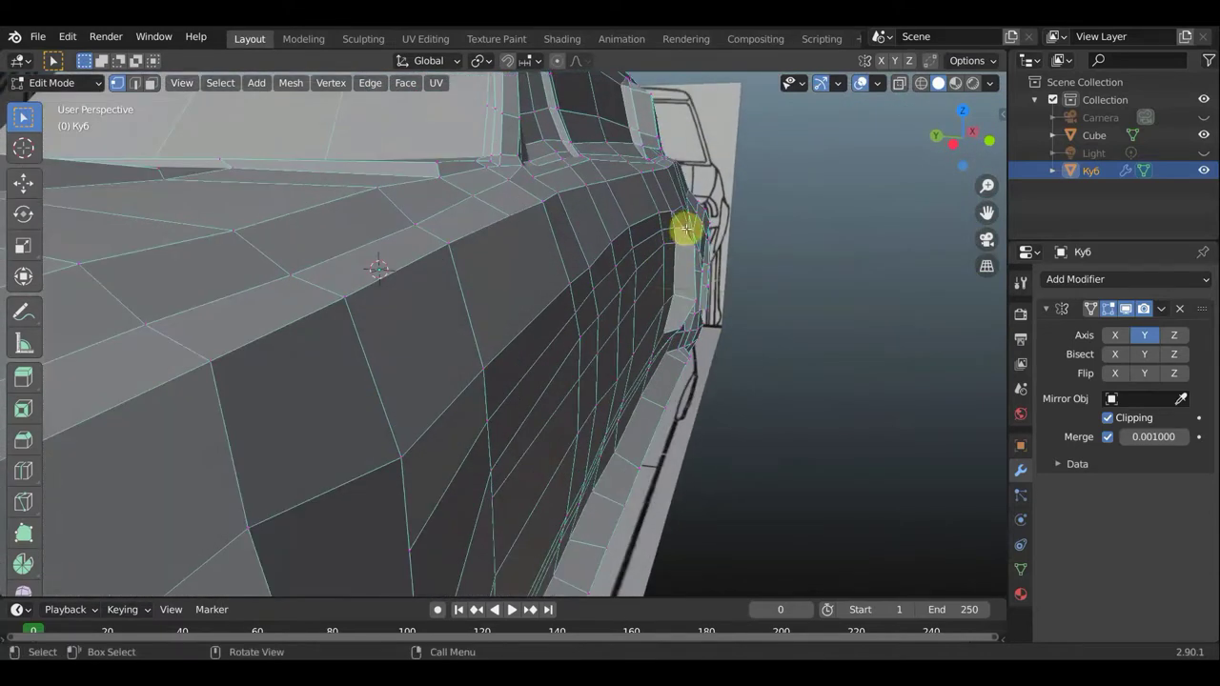
{"action": "key", "text": "g"}
{"action": "left_click", "coordinate": [692, 226]}
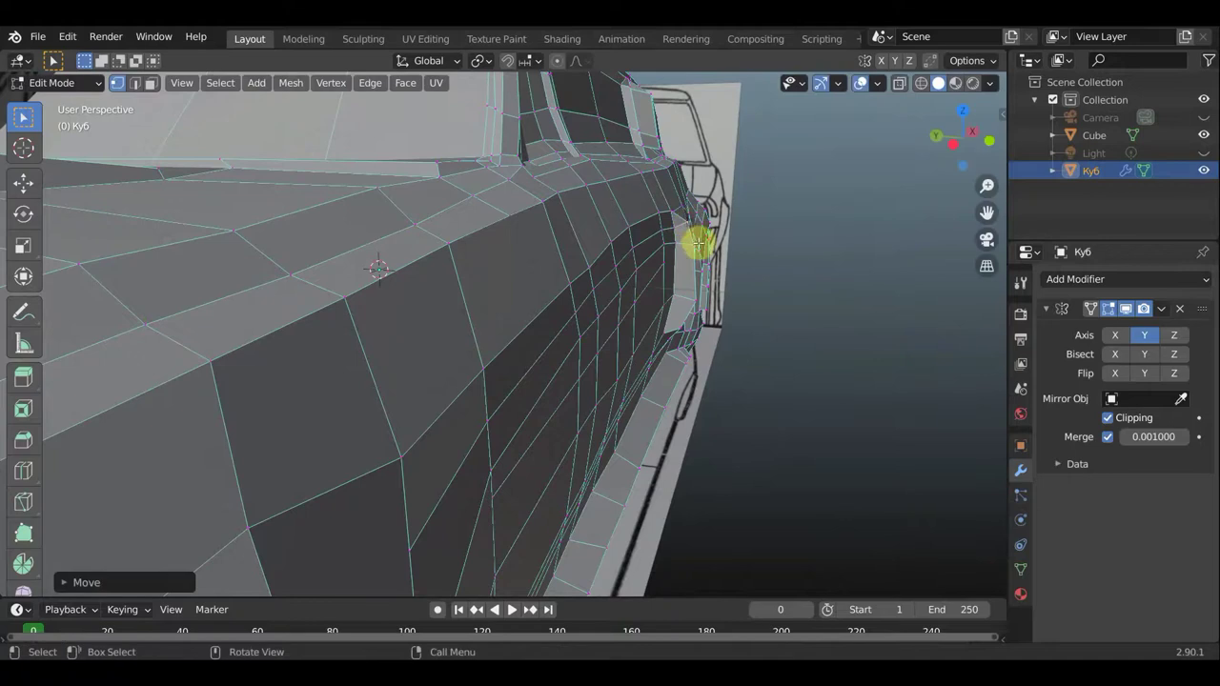
{"action": "key", "text": "g"}
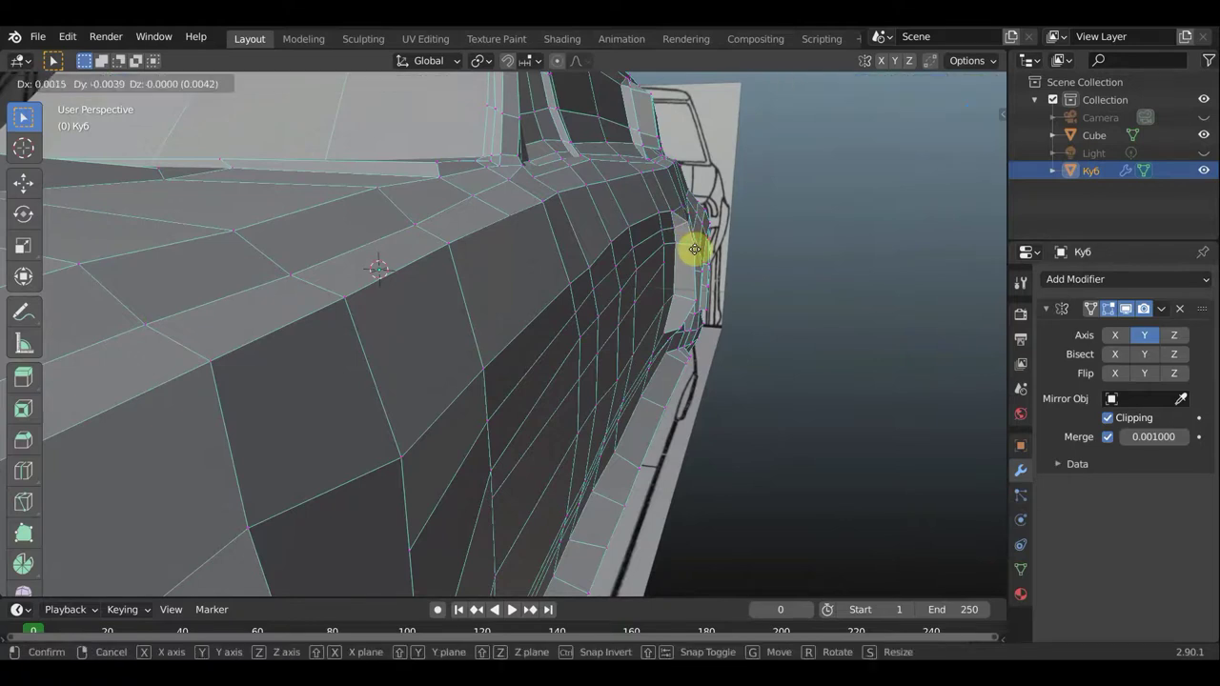
{"action": "left_click", "coordinate": [695, 248]}
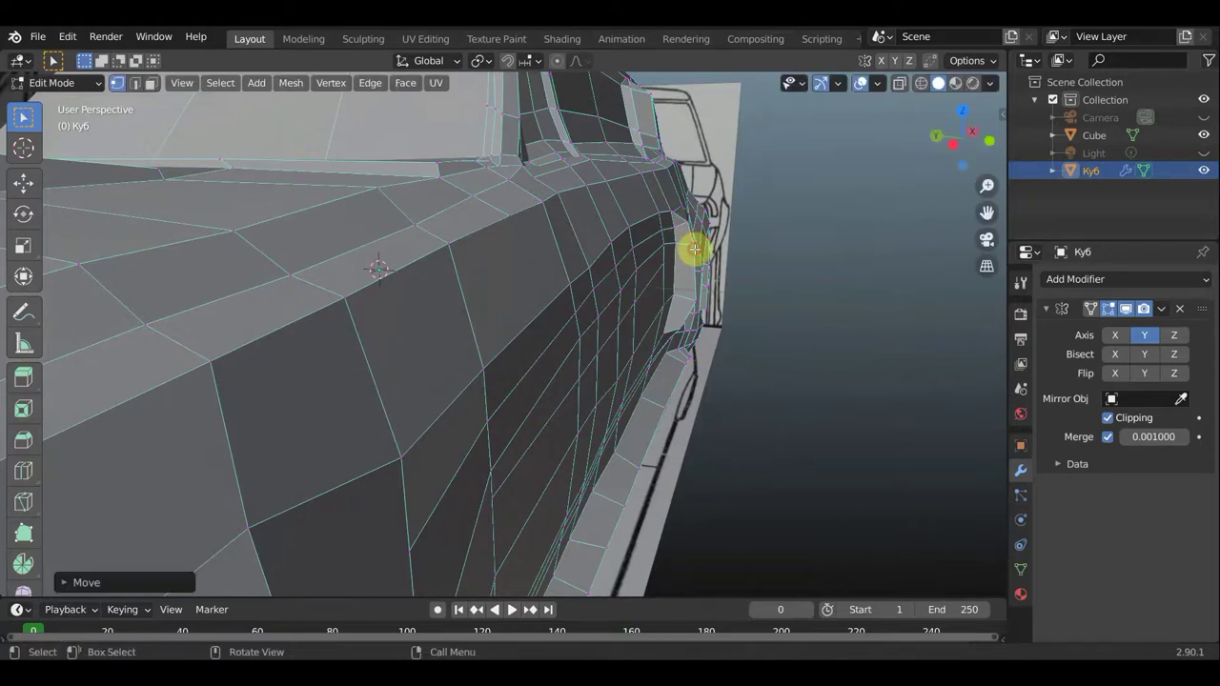
{"action": "key", "text": "g"}
{"action": "left_click", "coordinate": [692, 301]}
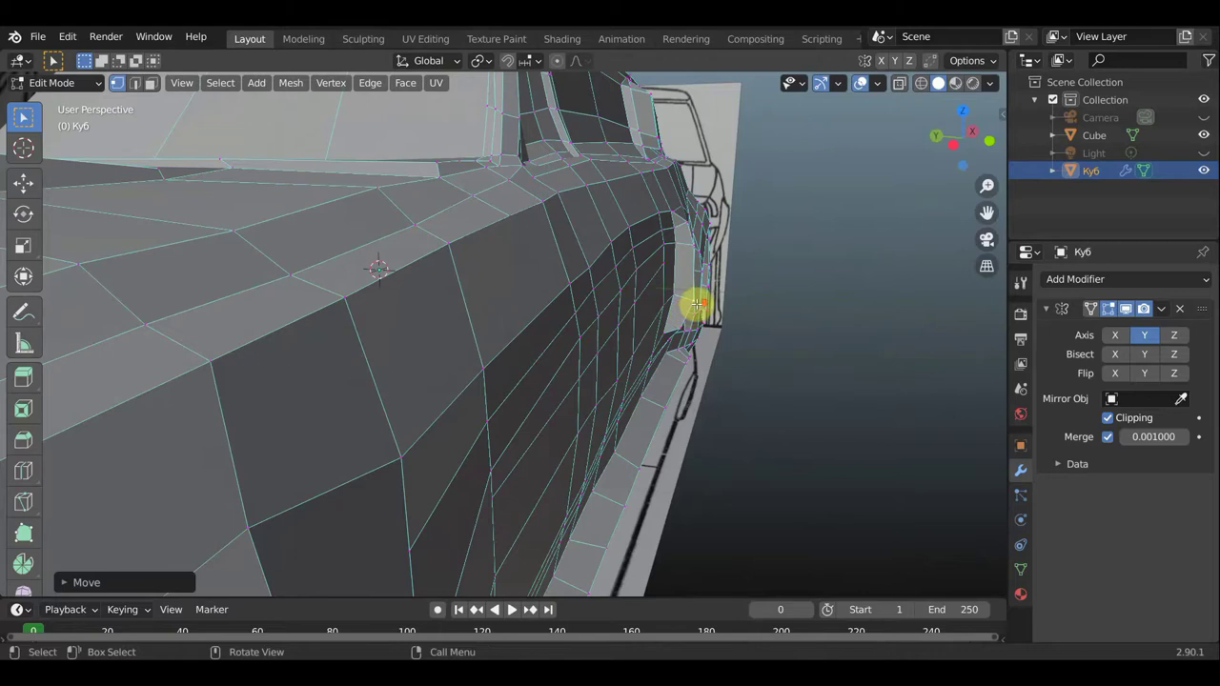
{"action": "mouse_move", "coordinate": [696, 303]}
{"action": "middle_mouse_down"}
{"action": "mouse_move", "coordinate": [654, 332]}
{"action": "mouse_move", "coordinate": [661, 368]}
{"action": "mouse_move", "coordinate": [562, 321]}
{"action": "mouse_move", "coordinate": [479, 311]}
{"action": "middle_mouse_up"}
Move five rear door seam vertices to straighten the seam
{"action": "scroll", "coordinate": [600, 287], "scroll_direction": "up", "scroll_amount": 3}
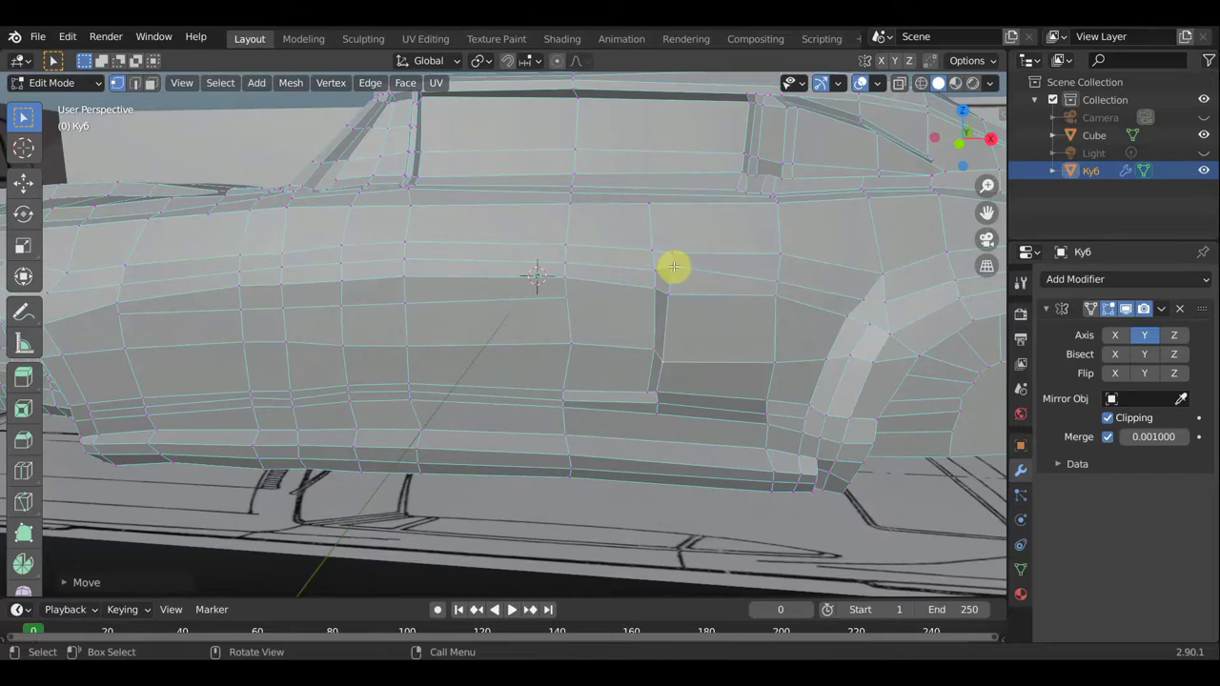
{"action": "key", "text": "g"}
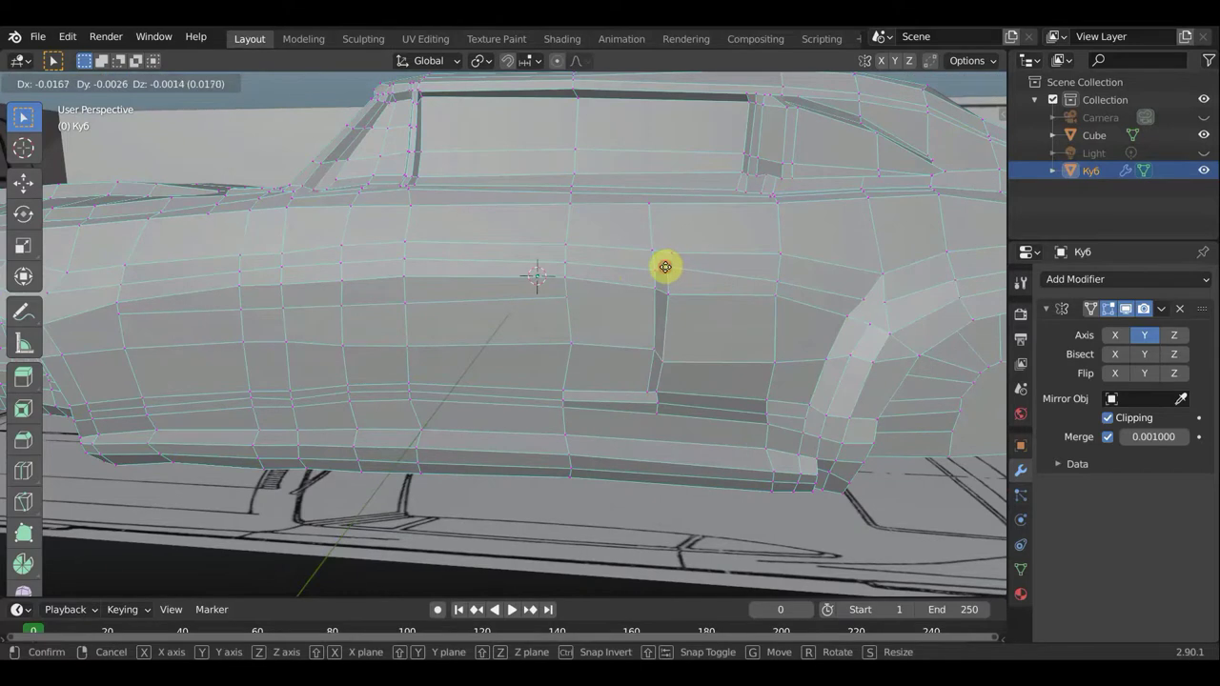
{"action": "left_click", "coordinate": [665, 267]}
{"action": "key", "text": "g"}
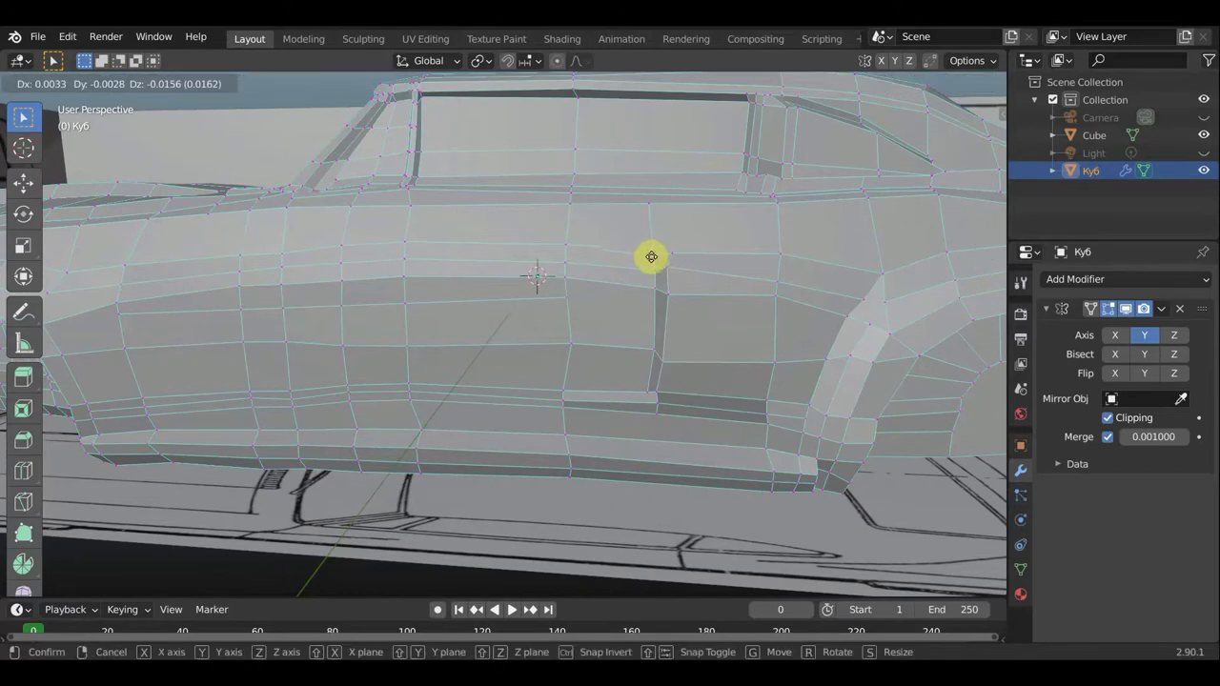
{"action": "left_click", "coordinate": [651, 256]}
{"action": "key", "text": "g"}
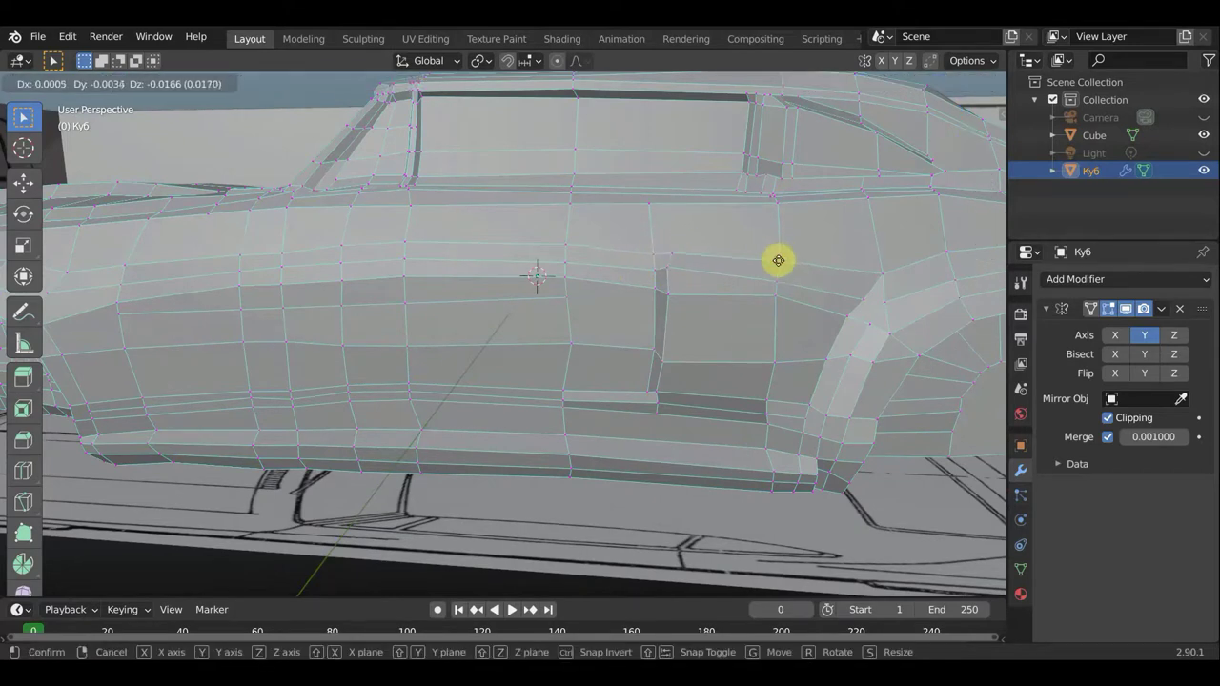
{"action": "left_click", "coordinate": [776, 261]}
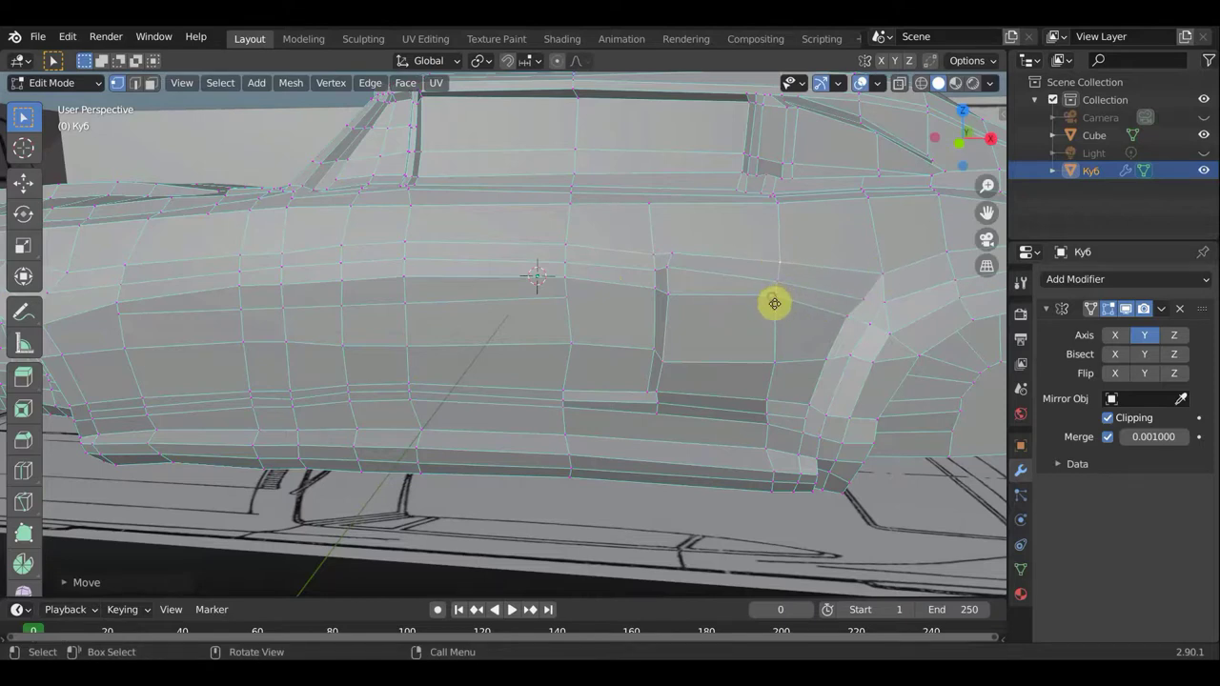
{"action": "key", "text": "g"}
{"action": "left_click", "coordinate": [776, 311]}
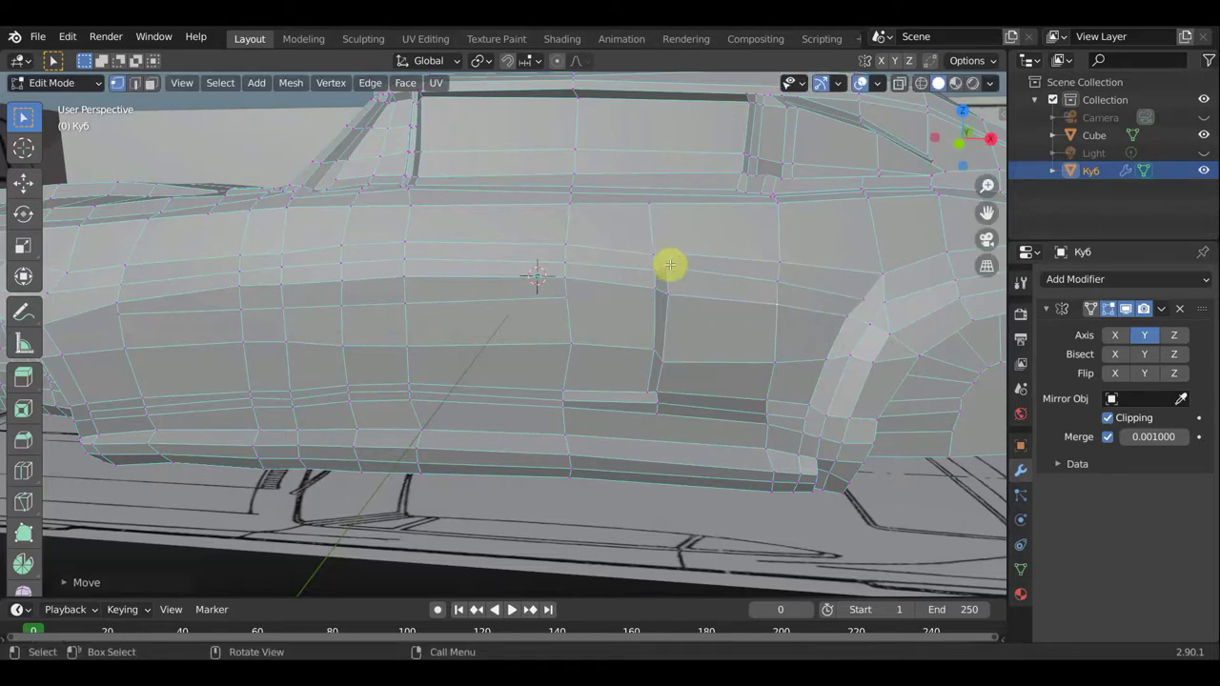
{"action": "key", "text": "g"}
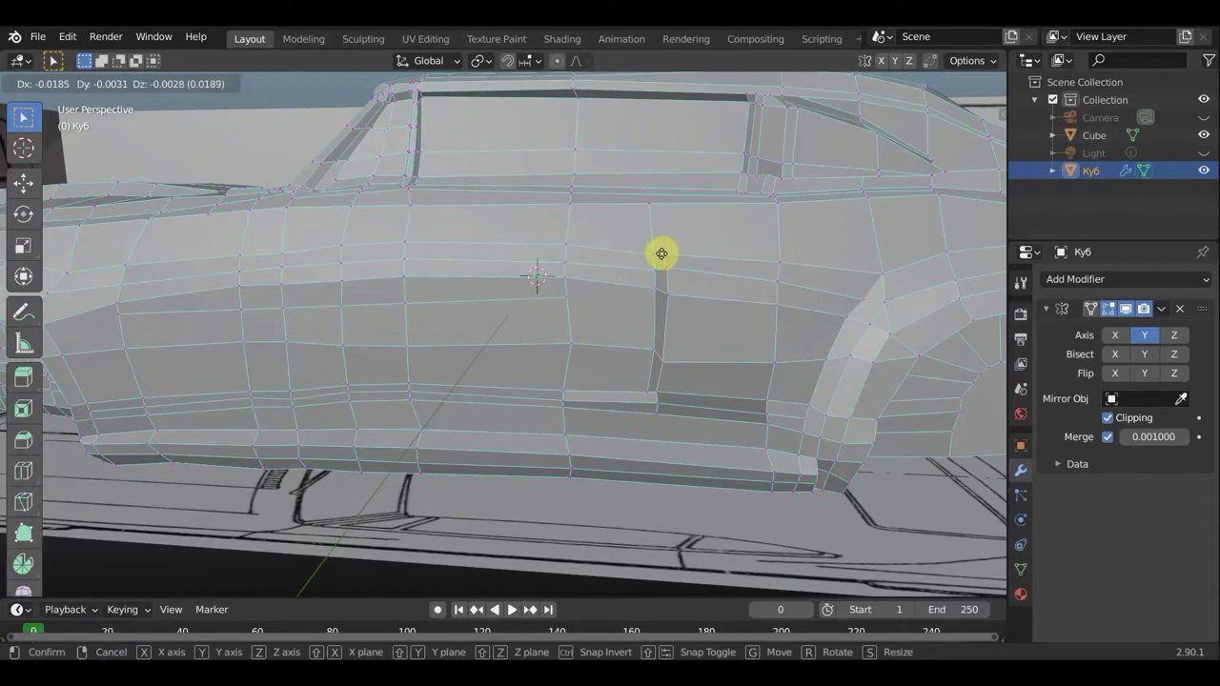
{"action": "left_click", "coordinate": [662, 253]}
Orbit around the car to check the seam from front-quarter and higher views
{"action": "mouse_move", "coordinate": [749, 269]}
{"action": "middle_mouse_down"}
{"action": "mouse_move", "coordinate": [870, 274]}
{"action": "mouse_move", "coordinate": [743, 273]}
{"action": "mouse_move", "coordinate": [616, 324]}
{"action": "middle_mouse_up"}
{"action": "scroll", "coordinate": [744, 275], "scroll_direction": "up", "scroll_amount": 2}
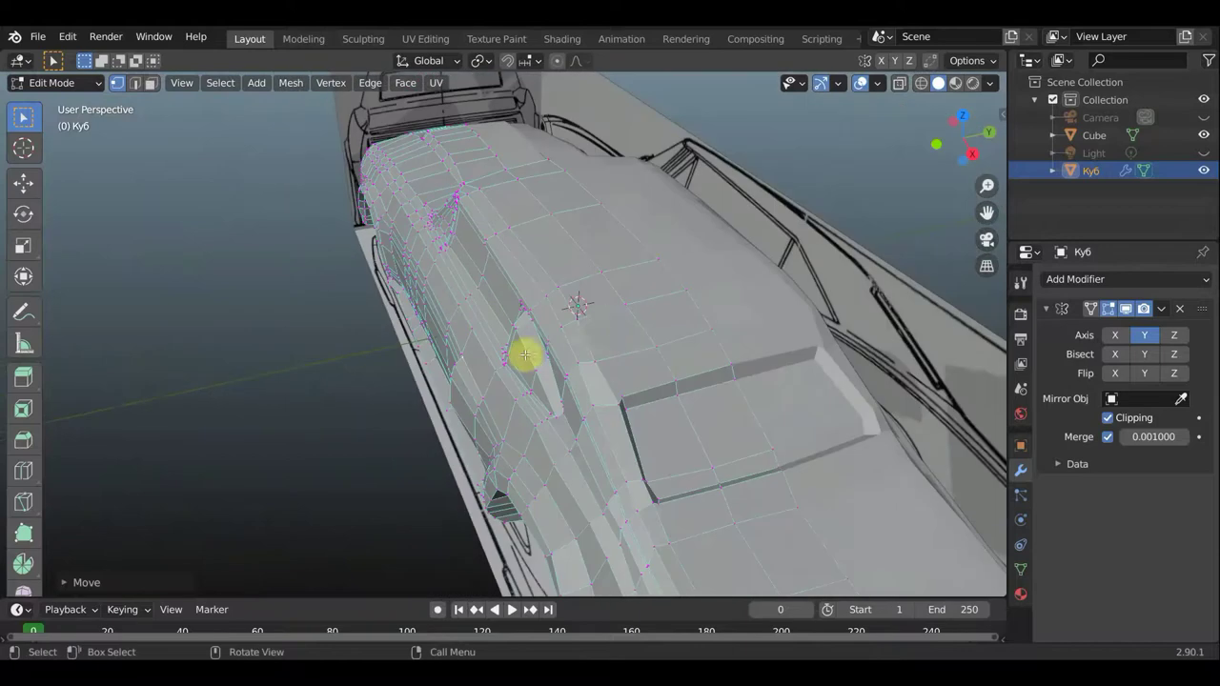
{"action": "mouse_move", "coordinate": [525, 355]}
{"action": "middle_mouse_down"}
{"action": "mouse_move", "coordinate": [696, 295]}
{"action": "mouse_move", "coordinate": [836, 300]}
{"action": "mouse_move", "coordinate": [718, 308]}
{"action": "middle_mouse_up"}
{"action": "scroll", "coordinate": [723, 306], "scroll_direction": "up", "scroll_amount": 2}
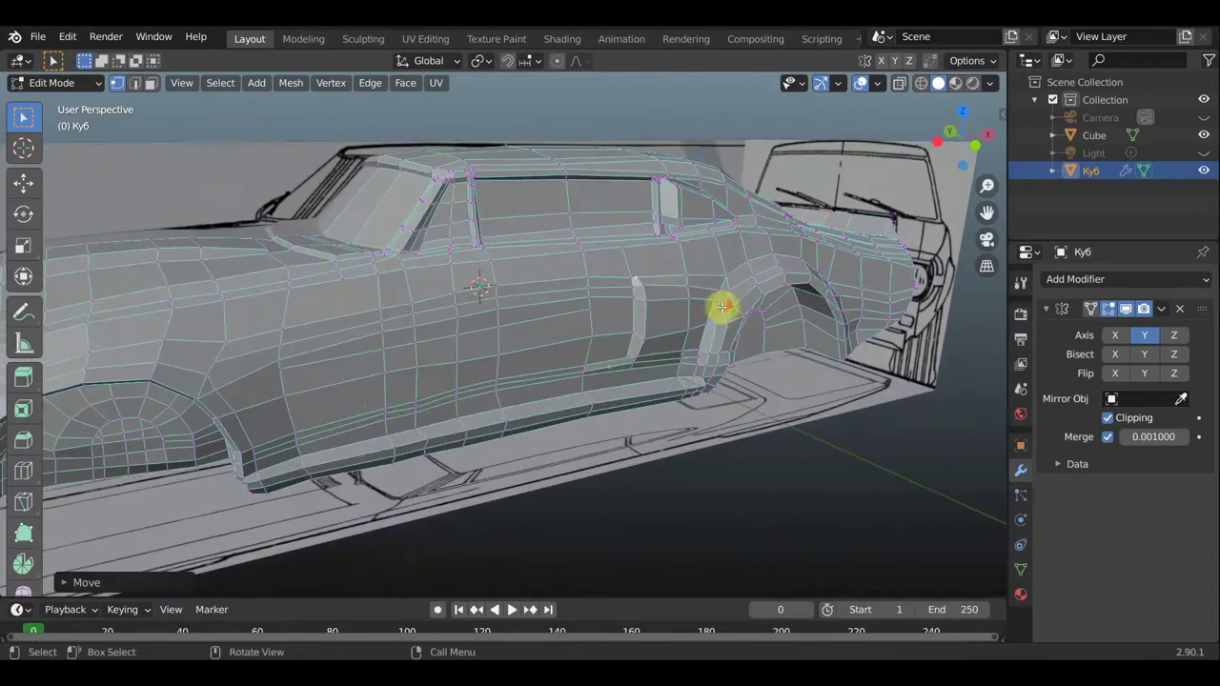
{"action": "mouse_move", "coordinate": [638, 354]}
{"action": "middle_mouse_down"}
{"action": "mouse_move", "coordinate": [620, 357]}
{"action": "mouse_move", "coordinate": [648, 357]}
{"action": "mouse_move", "coordinate": [608, 274]}
{"action": "middle_mouse_up"}
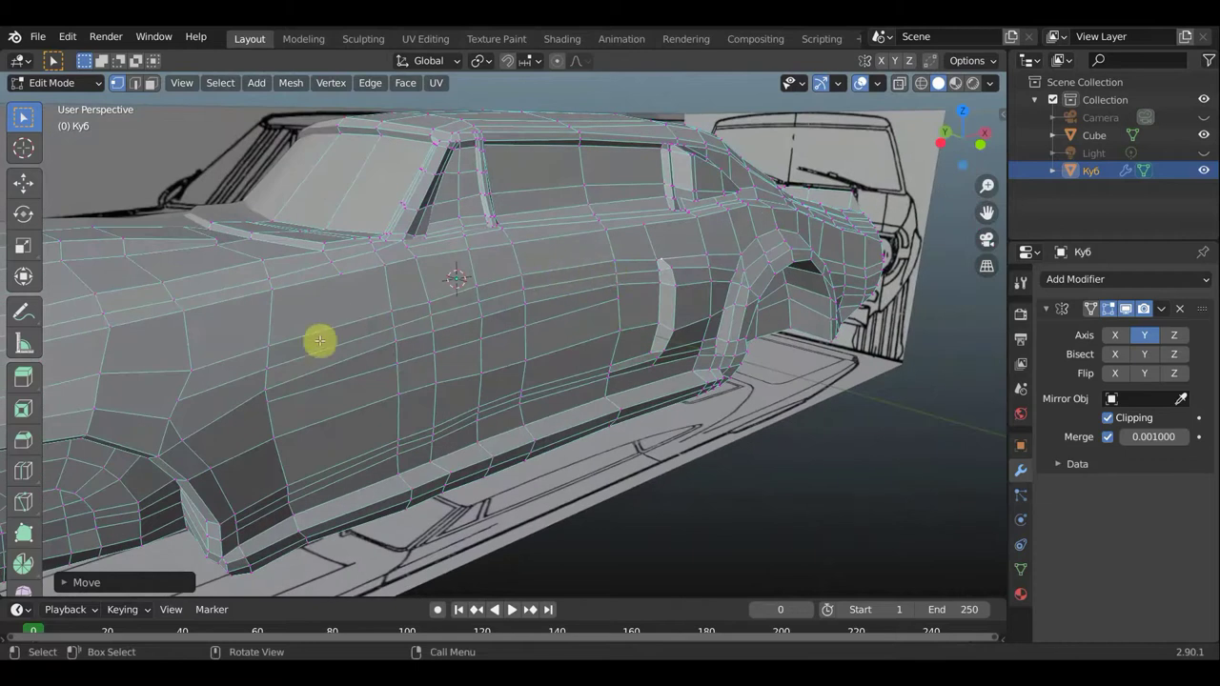
In face mode, select a six-face strip along the door side and move it
{"action": "left_click", "coordinate": [150, 83]}
{"action": "left_click", "coordinate": [261, 357], "text": "shift"}
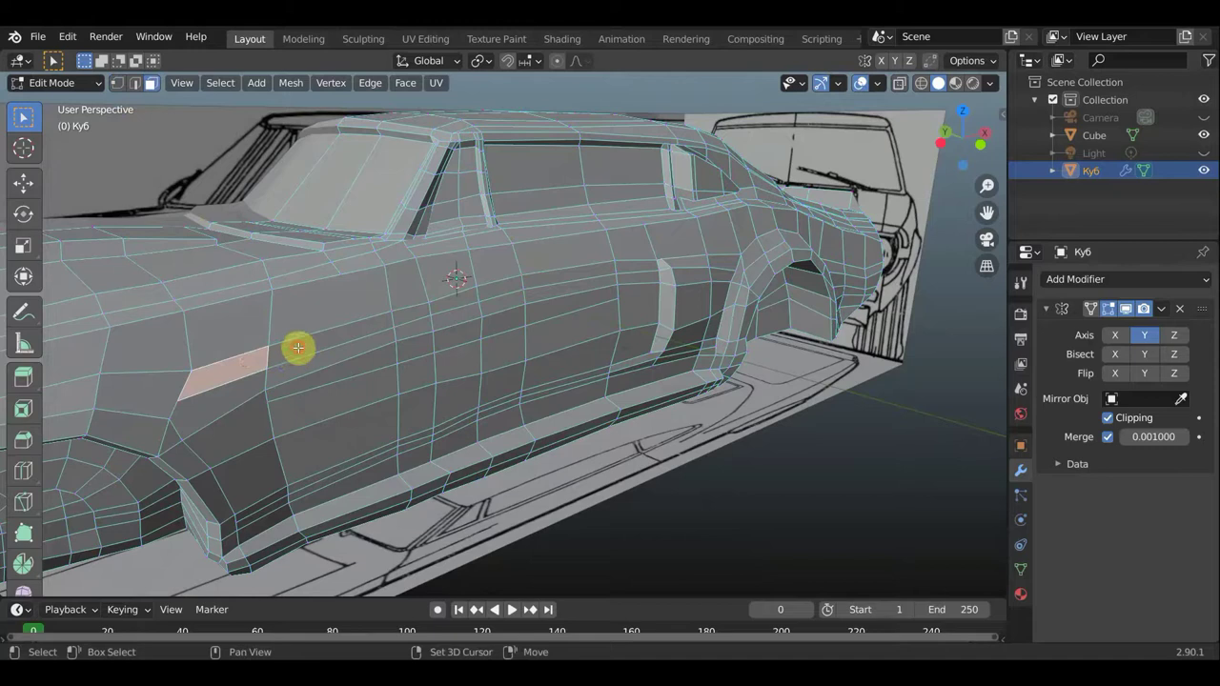
{"action": "left_click", "coordinate": [343, 336], "text": "shift"}
{"action": "left_click", "coordinate": [444, 303], "text": "shift"}
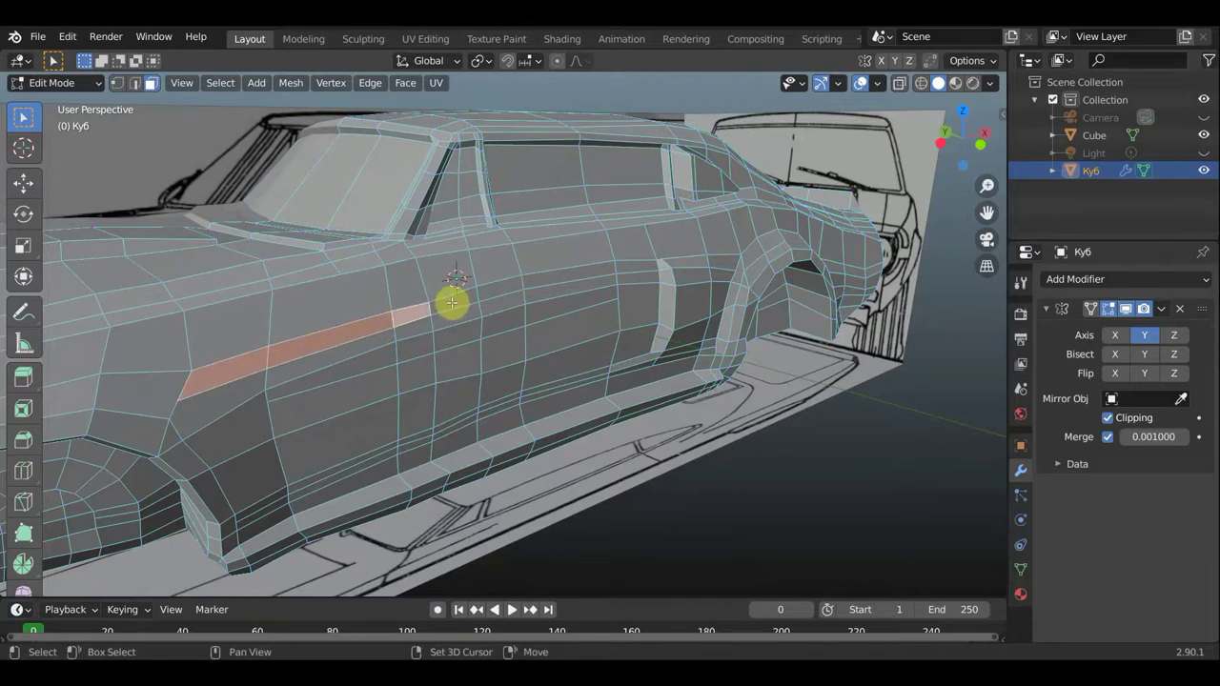
{"action": "left_click", "coordinate": [504, 287], "text": "shift"}
{"action": "left_click", "coordinate": [593, 275], "text": "shift"}
{"action": "left_click", "coordinate": [637, 268], "text": "shift"}
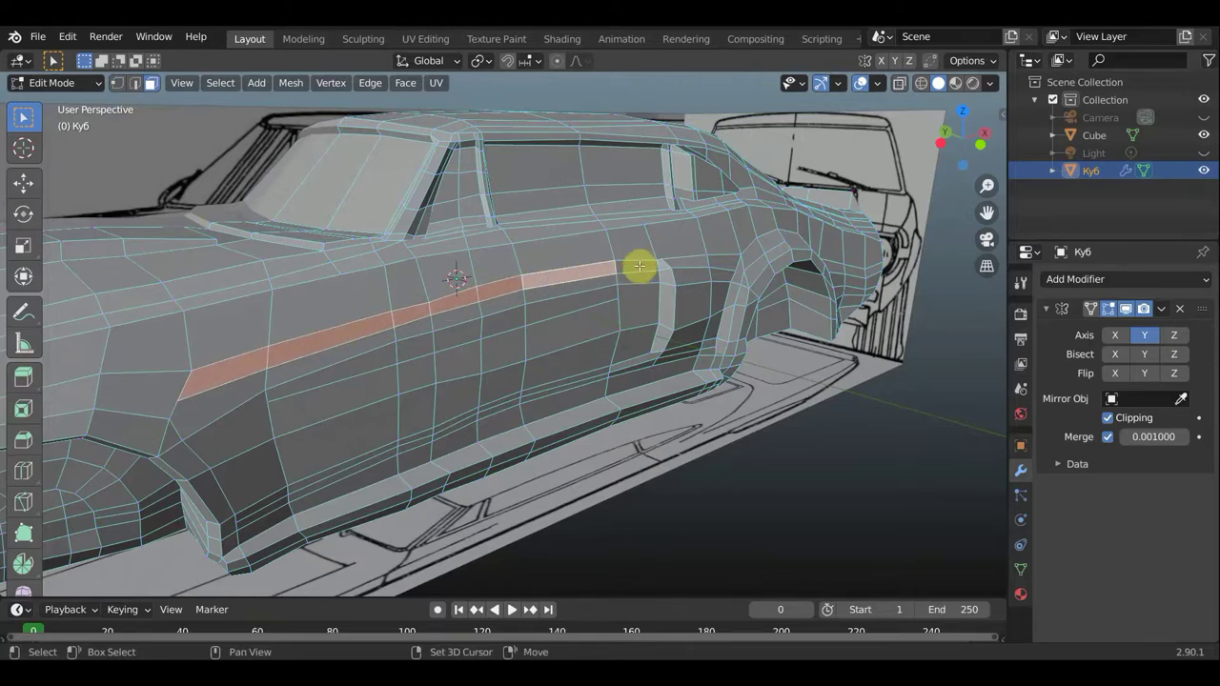
{"action": "middle_click_drag", "start_coordinate": [637, 299], "coordinate": [708, 305]}
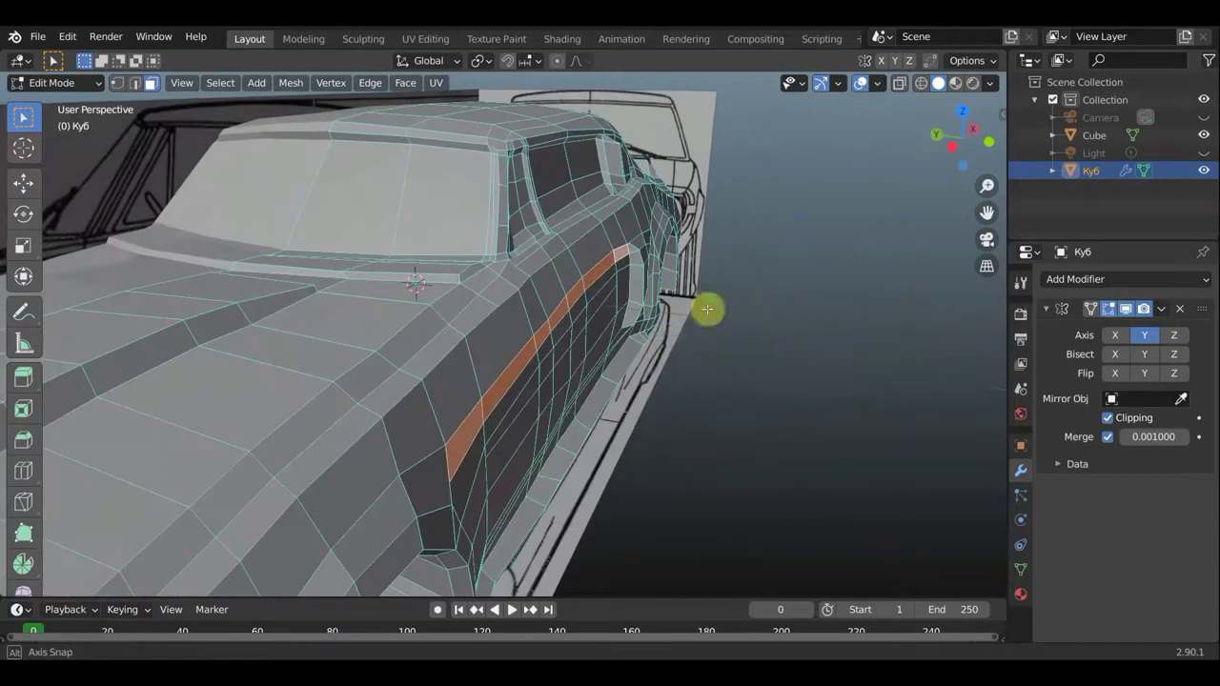
{"action": "key", "text": "g"}
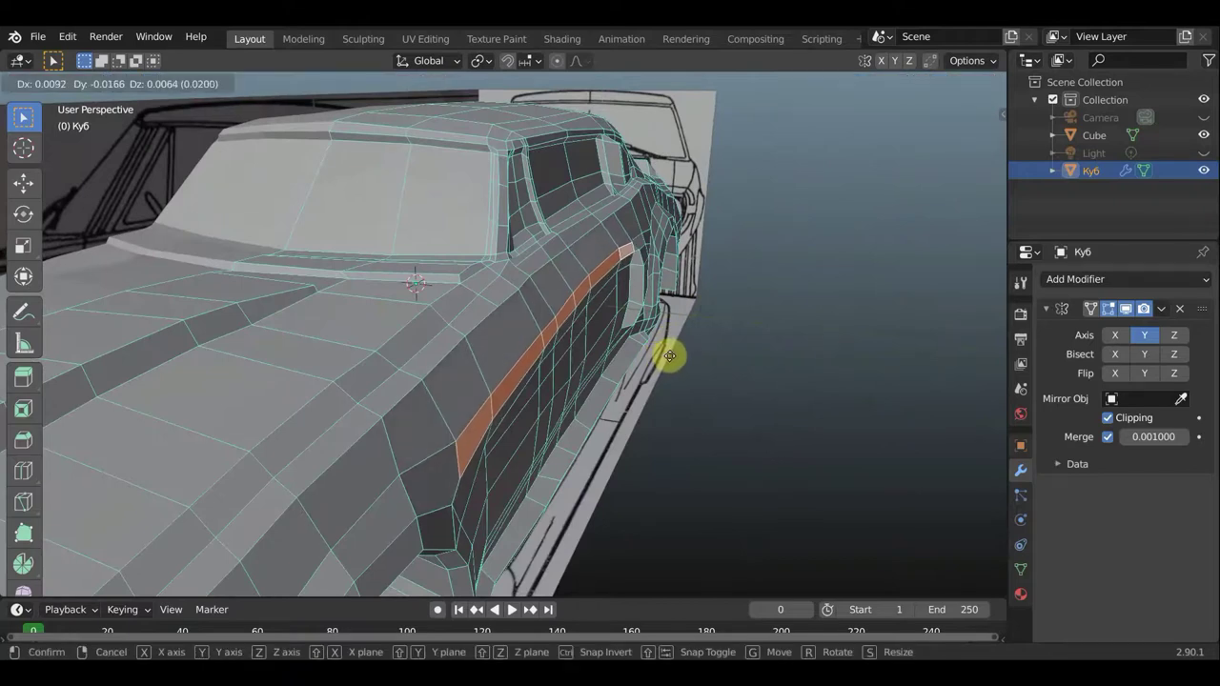
{"action": "left_click", "coordinate": [670, 354]}
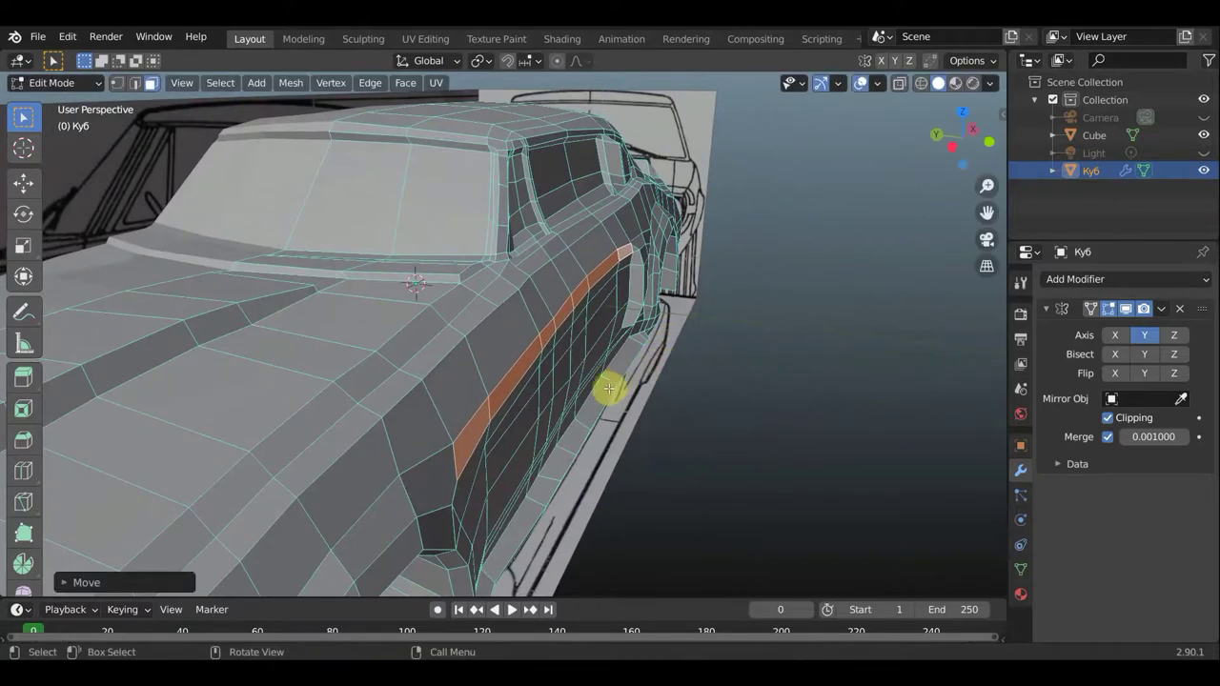
Add a lower row of five side faces, shift both strips slightly, then deselect
{"action": "mouse_move", "coordinate": [576, 391]}
{"action": "middle_mouse_down"}
{"action": "mouse_move", "coordinate": [556, 363]}
{"action": "mouse_move", "coordinate": [523, 428]}
{"action": "mouse_move", "coordinate": [401, 457]}
{"action": "mouse_move", "coordinate": [338, 448]}
{"action": "middle_mouse_up"}
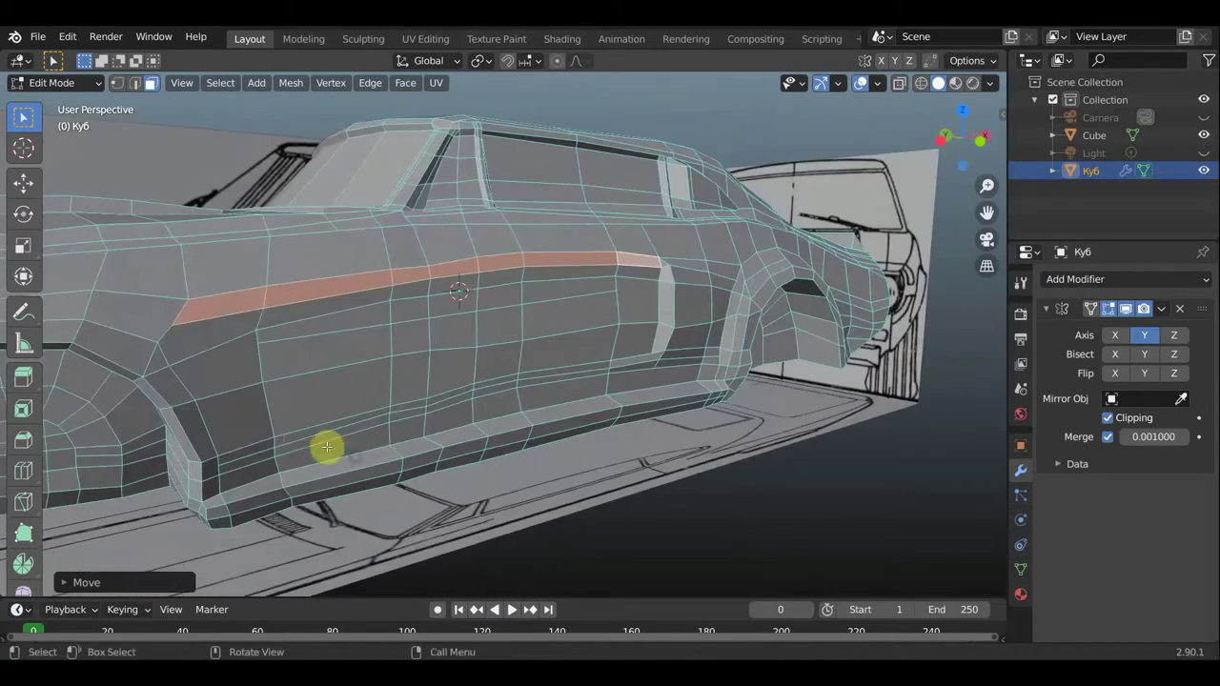
{"action": "left_click", "coordinate": [275, 442], "text": "shift"}
{"action": "left_click", "coordinate": [386, 411], "text": "ctrl"}
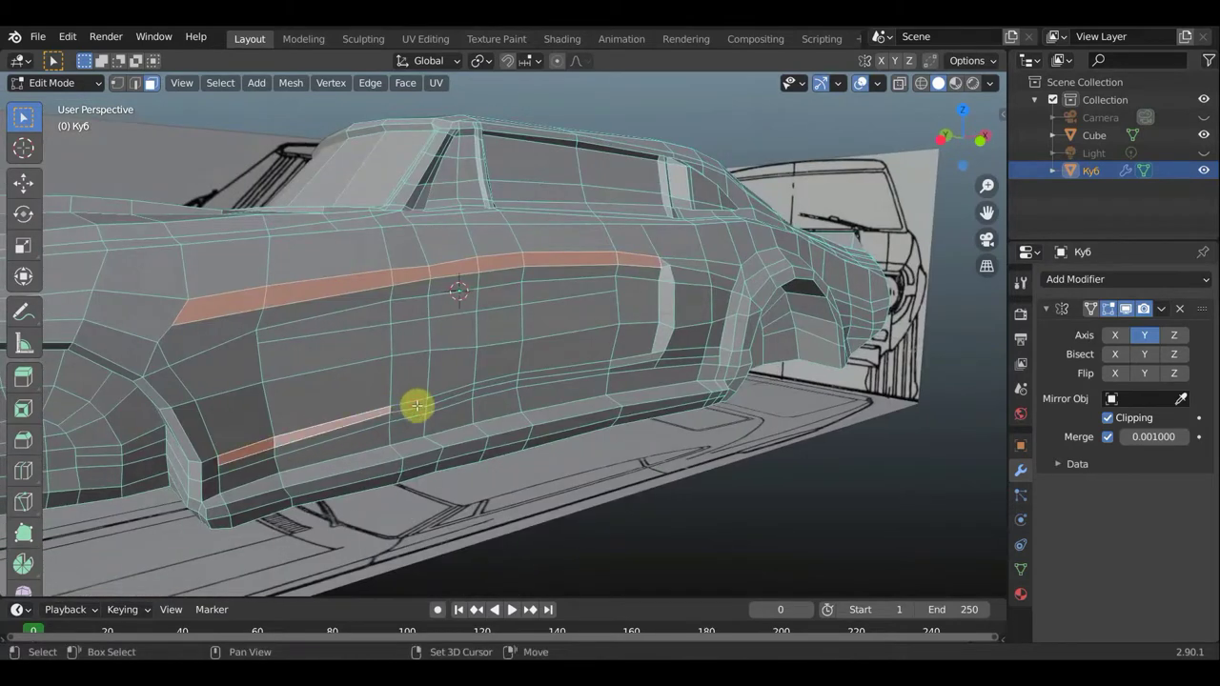
{"action": "left_click", "coordinate": [443, 394], "text": "ctrl"}
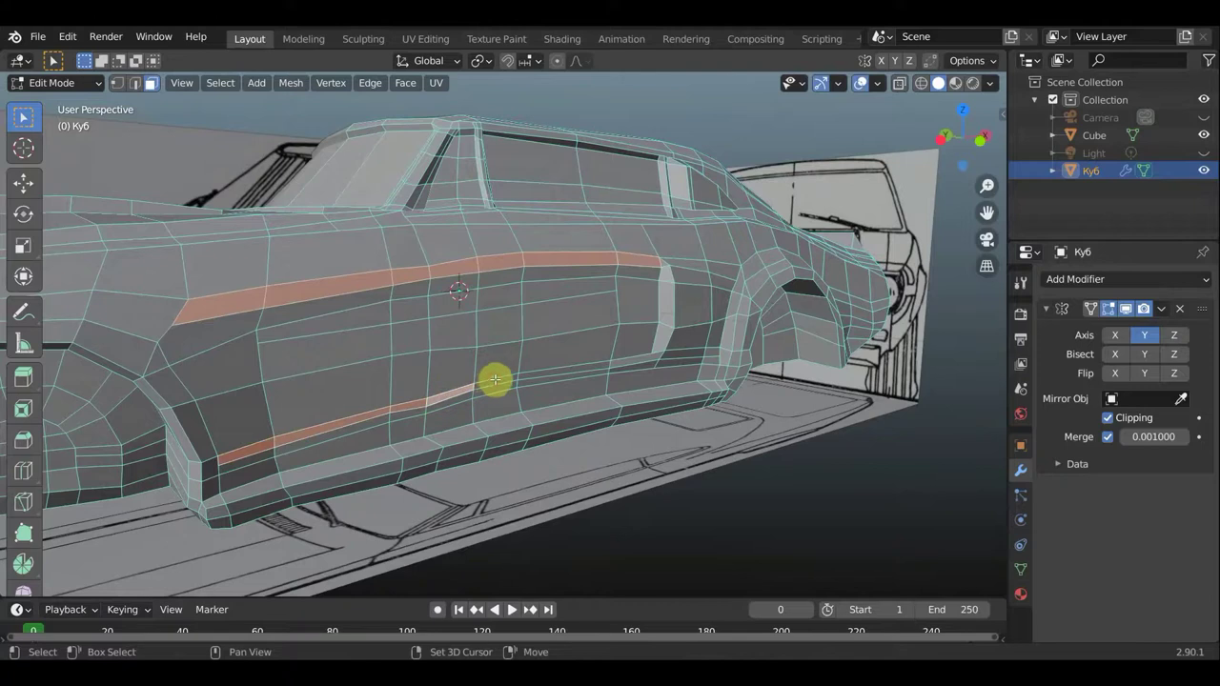
{"action": "left_click", "coordinate": [543, 370], "text": "ctrl"}
{"action": "left_click", "coordinate": [634, 361], "text": "ctrl"}
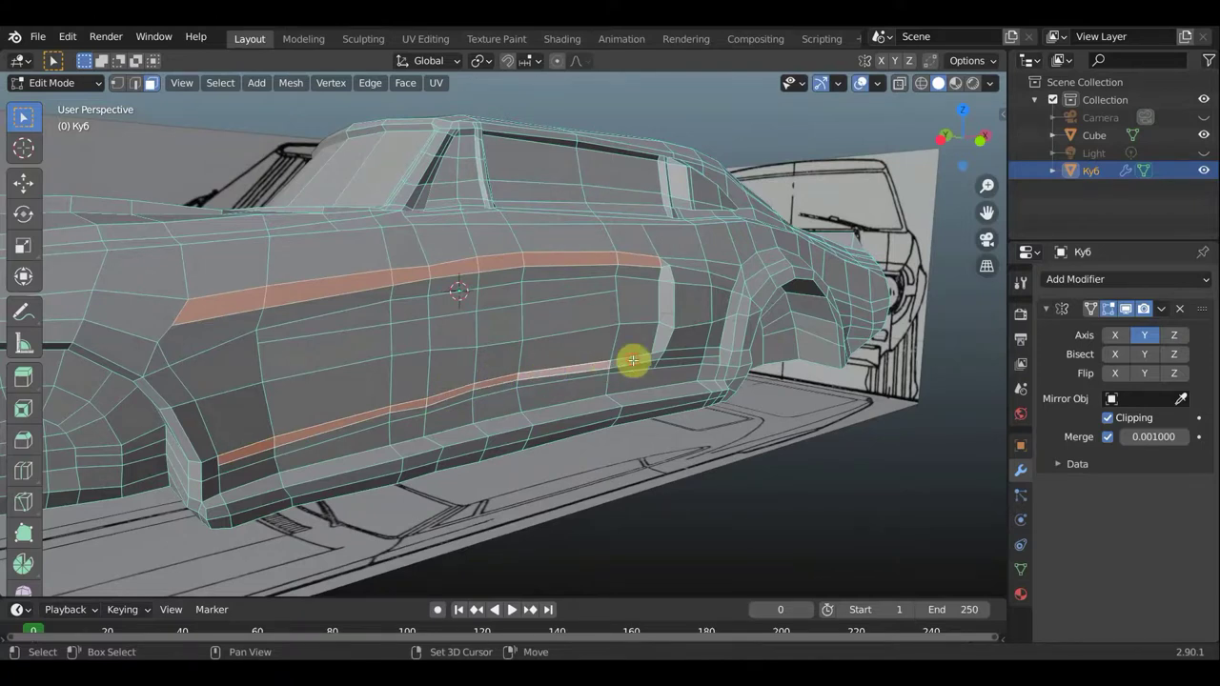
{"action": "middle_click_drag", "start_coordinate": [654, 394], "coordinate": [716, 401]}
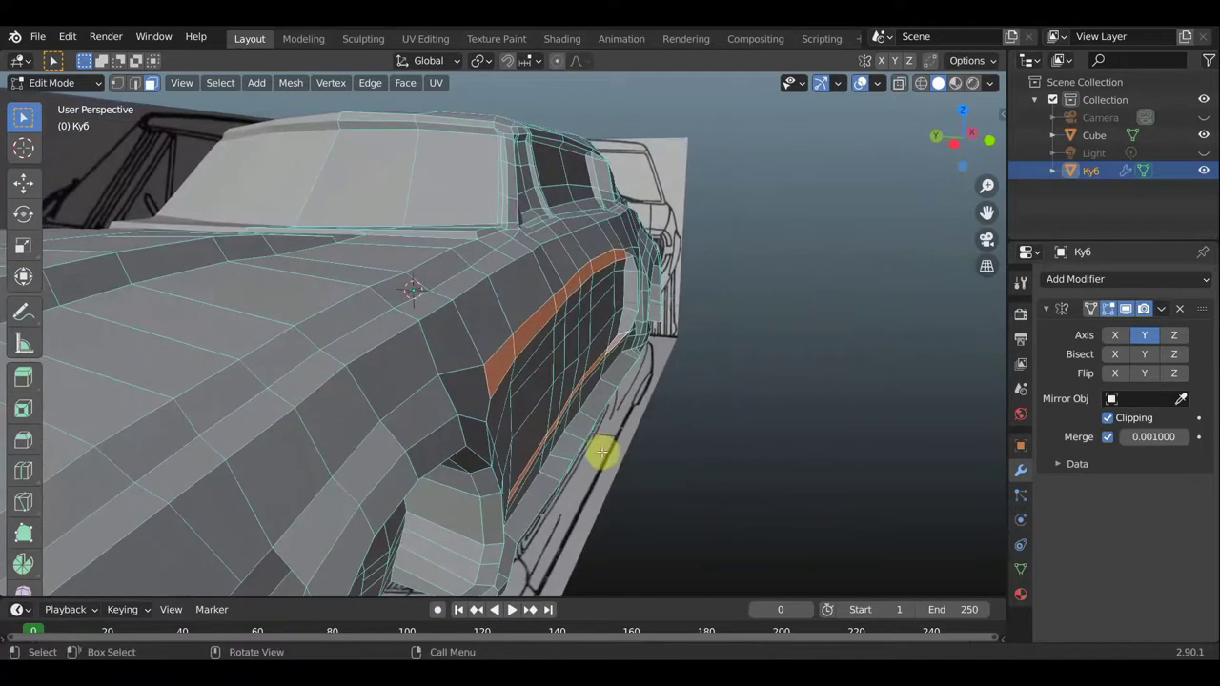
{"action": "key", "text": "g"}
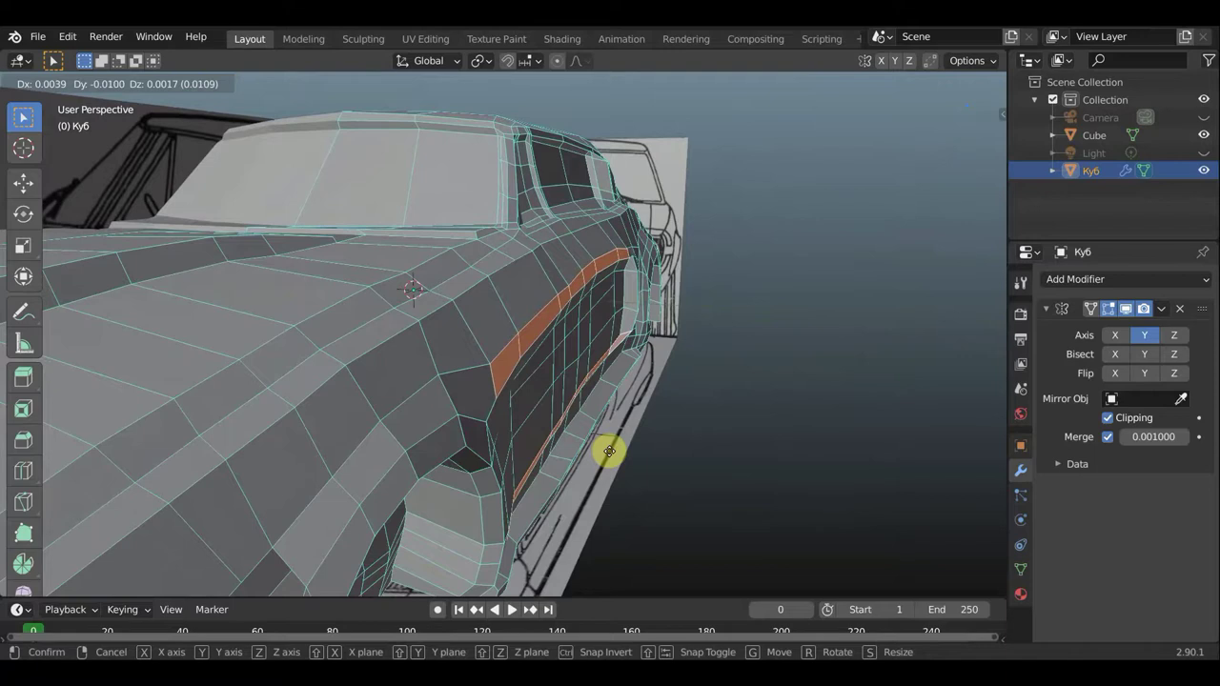
{"action": "left_click", "coordinate": [609, 451]}
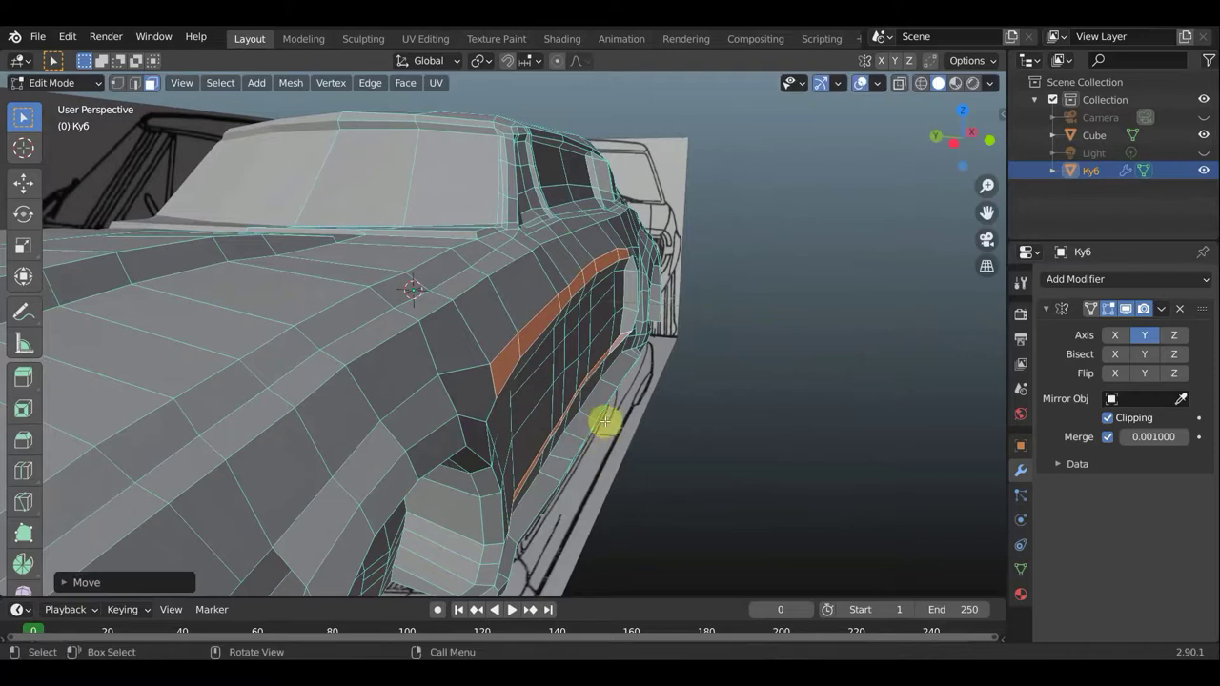
{"action": "mouse_move", "coordinate": [604, 422]}
{"action": "middle_mouse_down"}
{"action": "mouse_move", "coordinate": [649, 430]}
{"action": "mouse_move", "coordinate": [641, 451]}
{"action": "mouse_move", "coordinate": [612, 444]}
{"action": "mouse_move", "coordinate": [594, 463]}
{"action": "mouse_move", "coordinate": [604, 467]}
{"action": "mouse_move", "coordinate": [634, 423]}
{"action": "middle_mouse_up"}
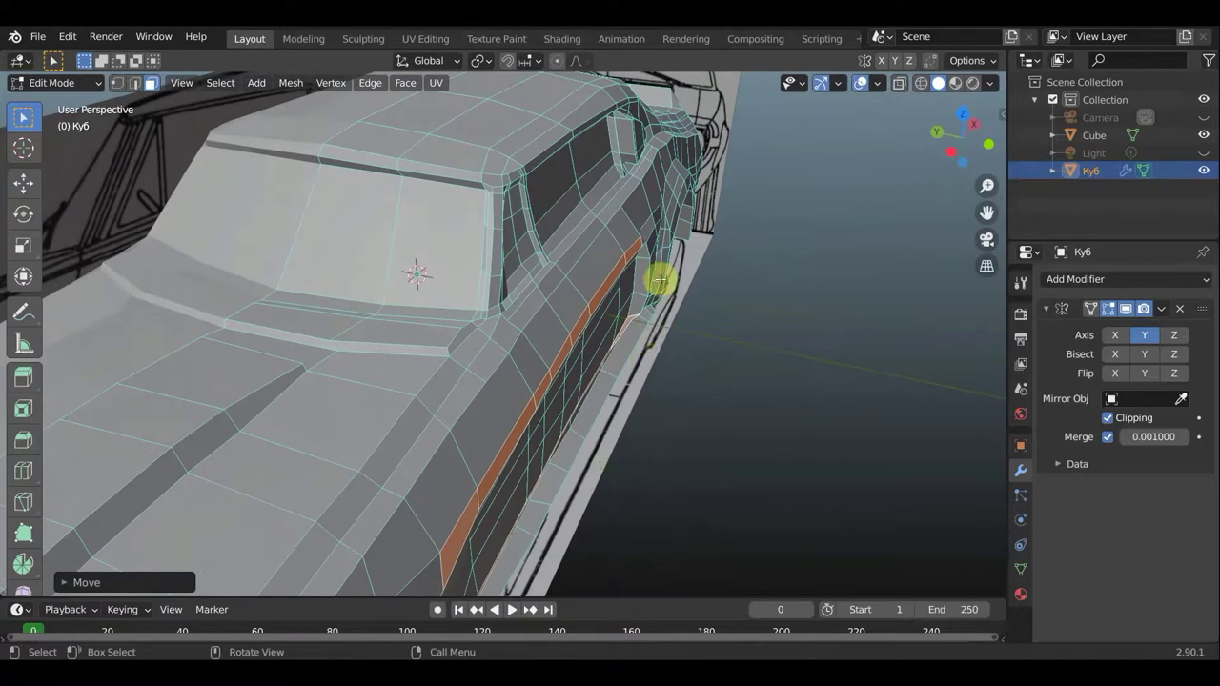
{"action": "middle_click_drag", "start_coordinate": [659, 275], "coordinate": [436, 239]}
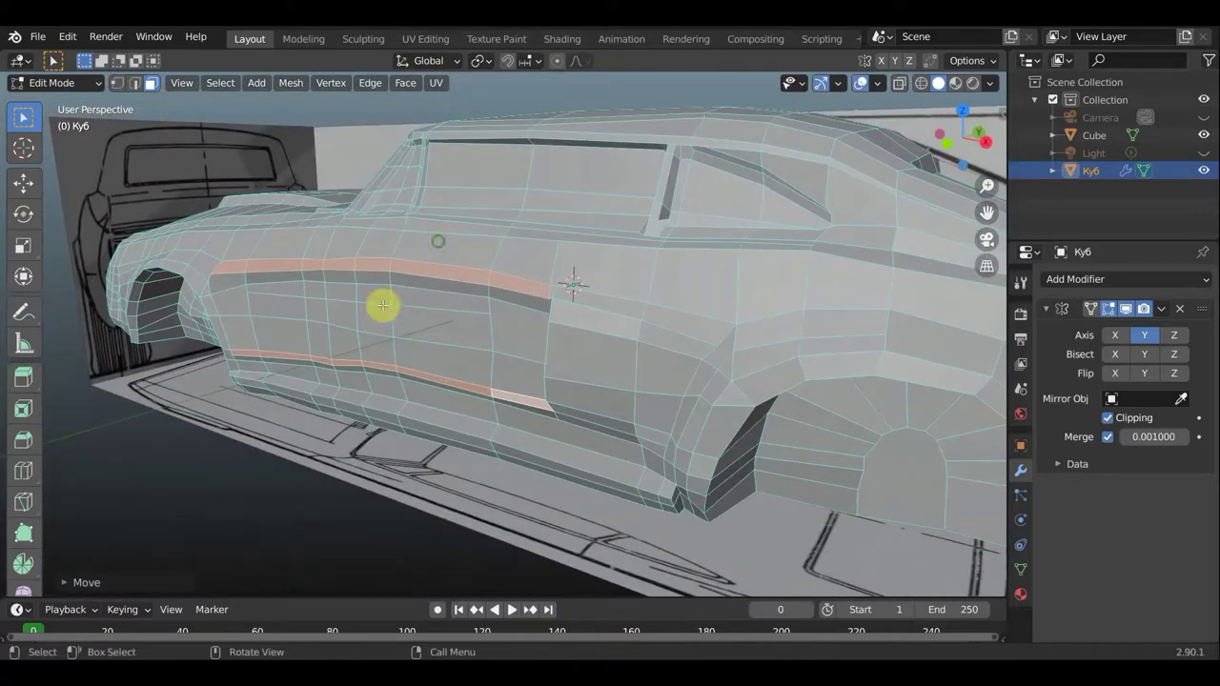
{"action": "left_click", "coordinate": [233, 513]}
In vertex mode, move five body-line crease vertices along the front fender and door
{"action": "middle_click_drag", "start_coordinate": [245, 509], "coordinate": [270, 506]}
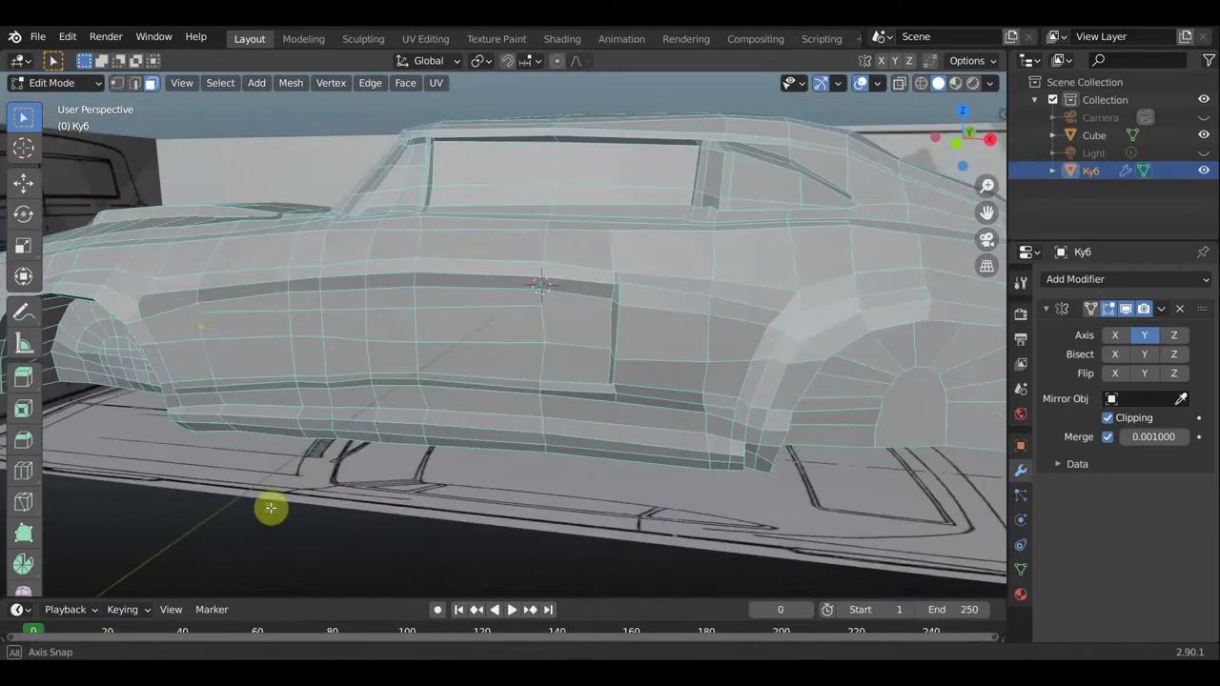
{"action": "left_click", "coordinate": [117, 85]}
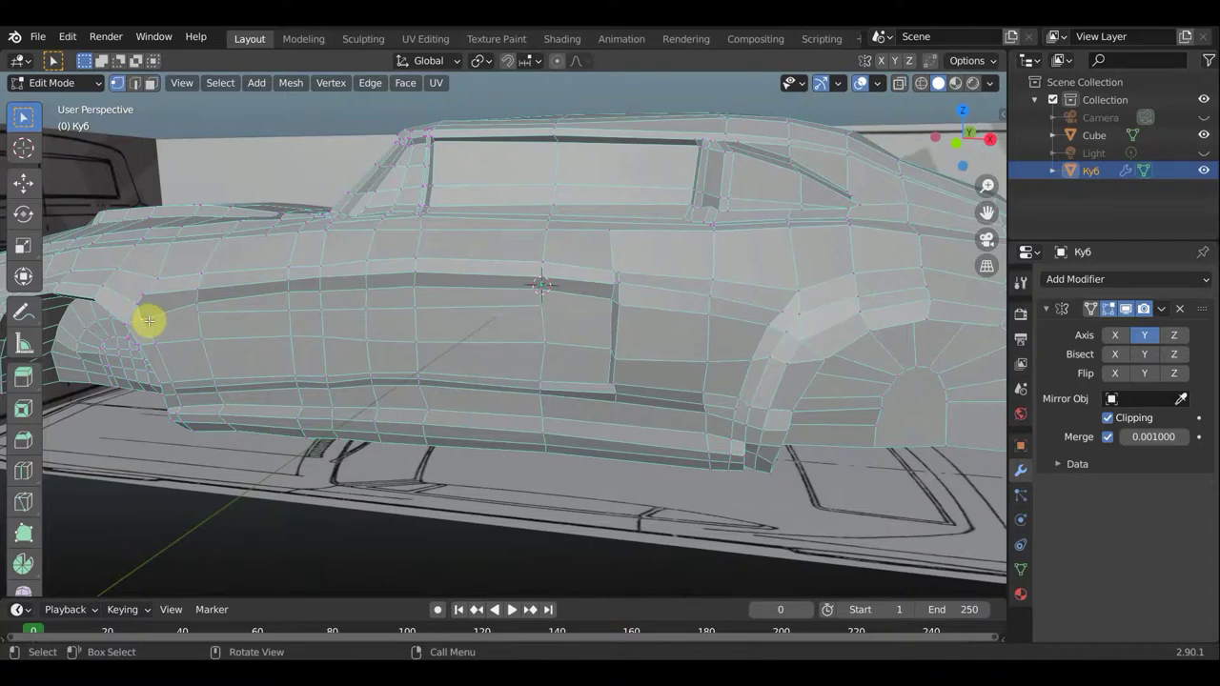
{"action": "key", "text": "g"}
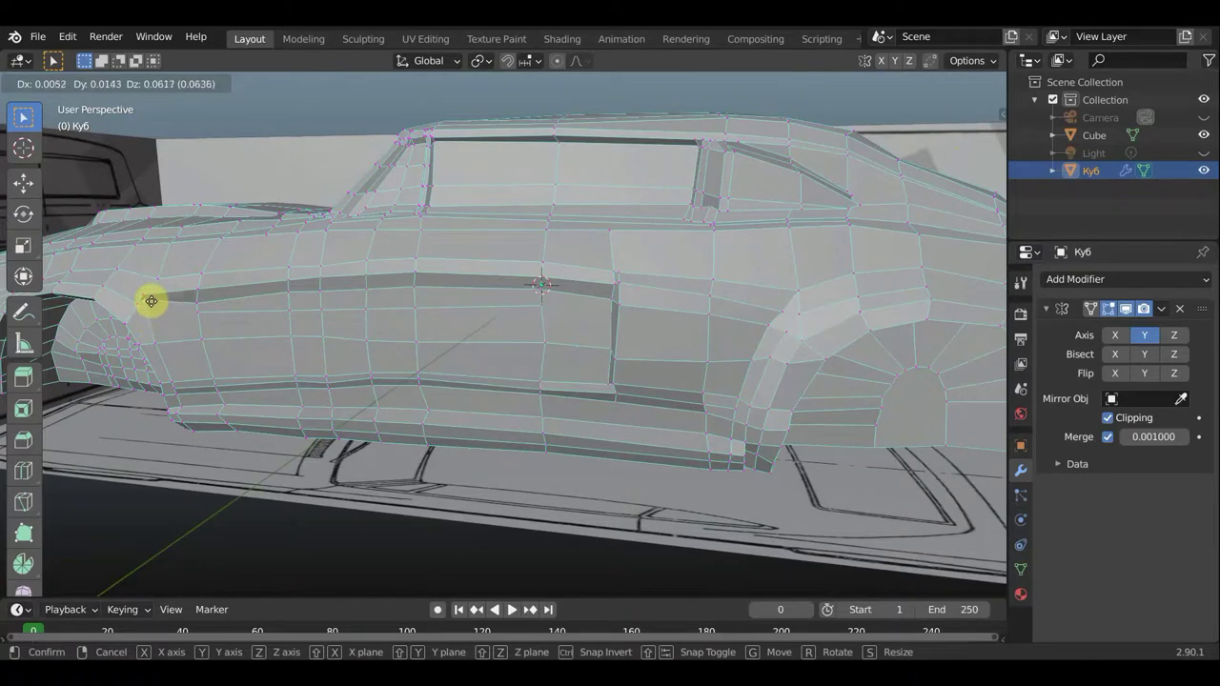
{"action": "left_click", "coordinate": [151, 303]}
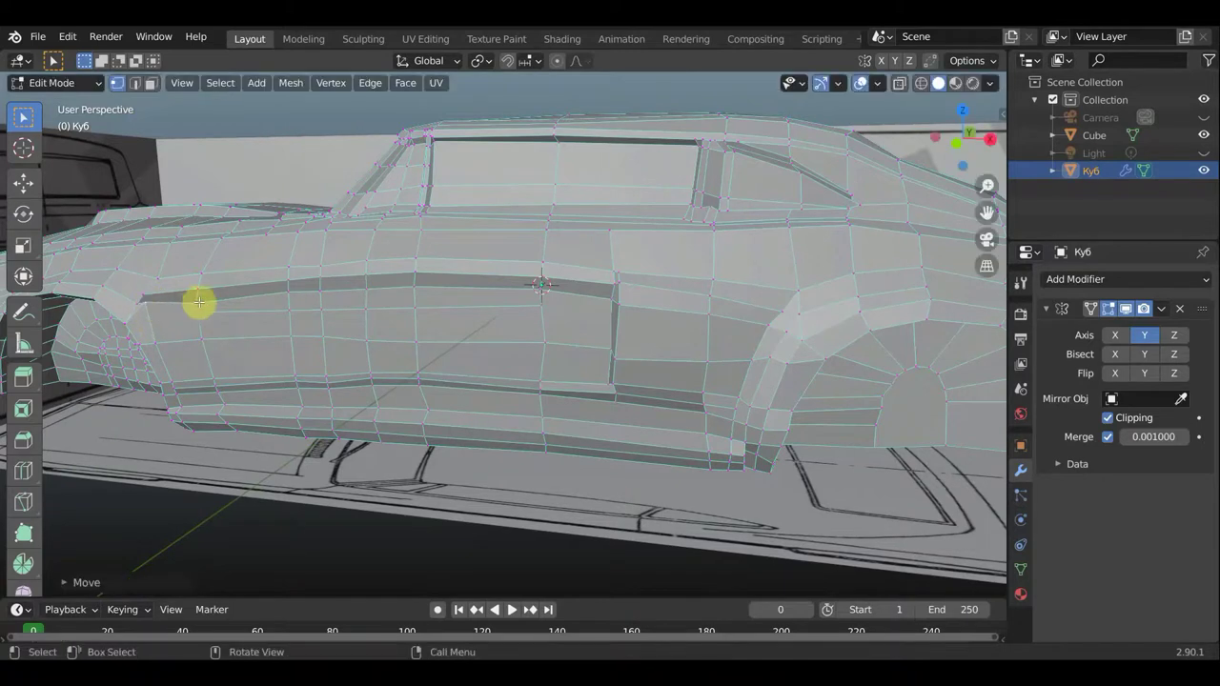
{"action": "key", "text": "g"}
{"action": "left_click", "coordinate": [197, 297]}
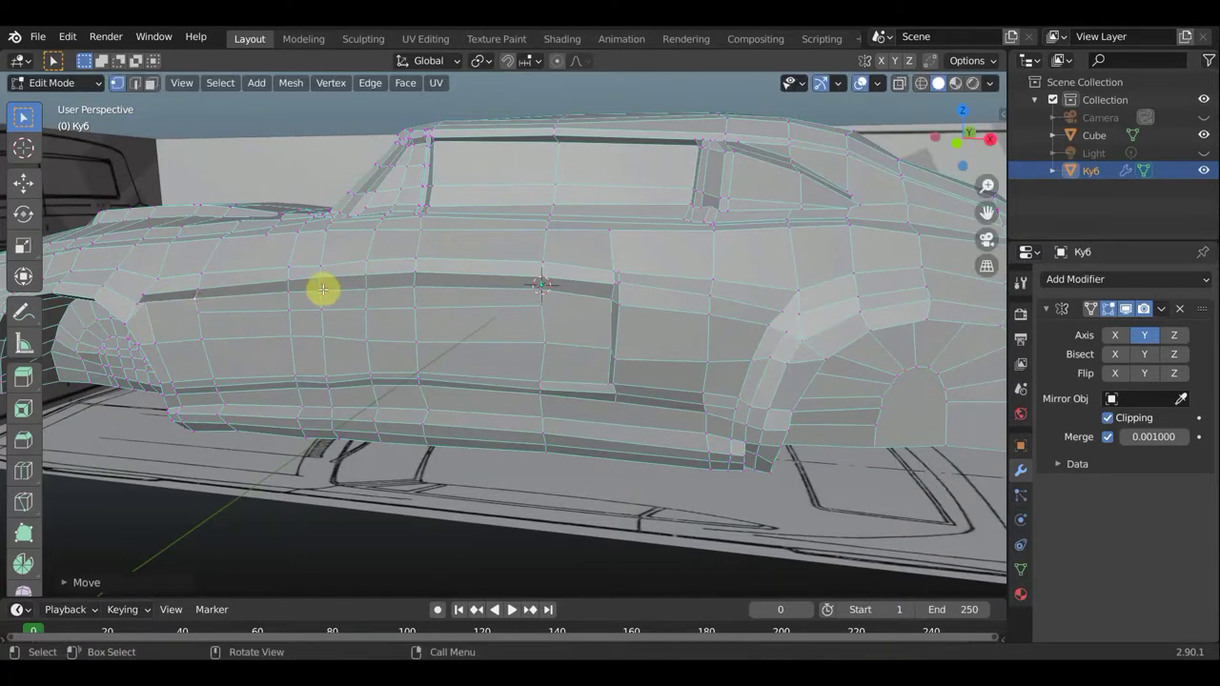
{"action": "key", "text": "g"}
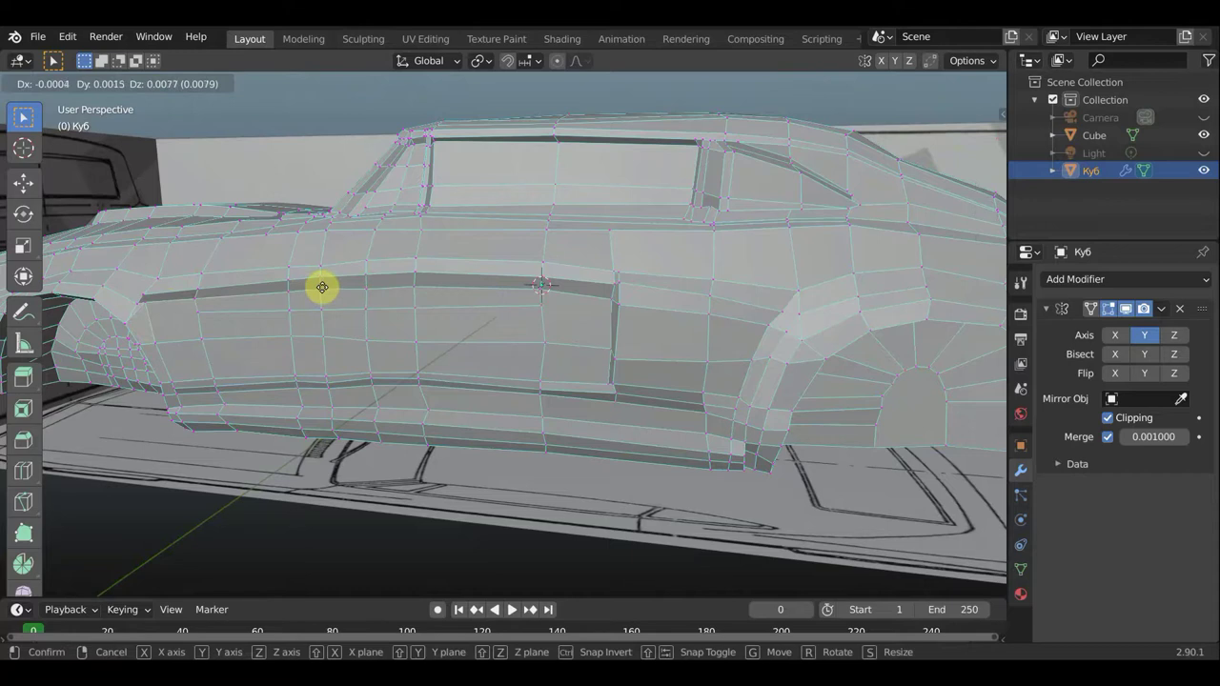
{"action": "left_click", "coordinate": [322, 287]}
{"action": "key", "text": "g"}
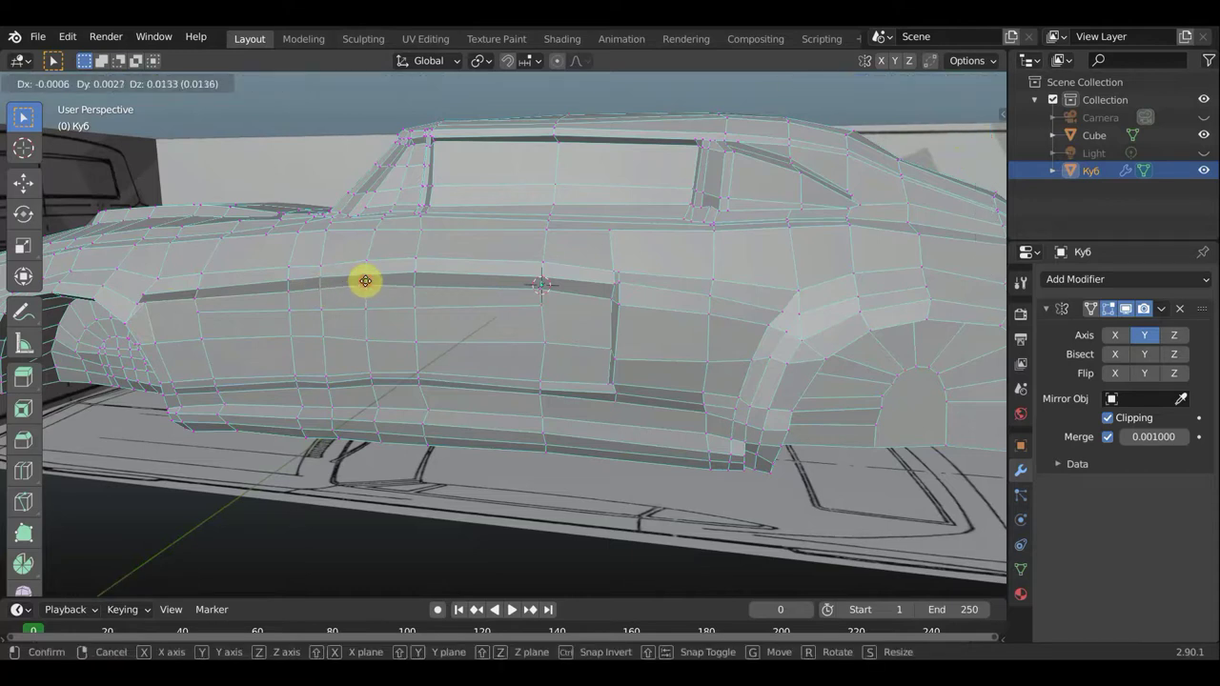
{"action": "left_click", "coordinate": [365, 281]}
{"action": "key", "text": "g"}
{"action": "left_click", "coordinate": [418, 280]}
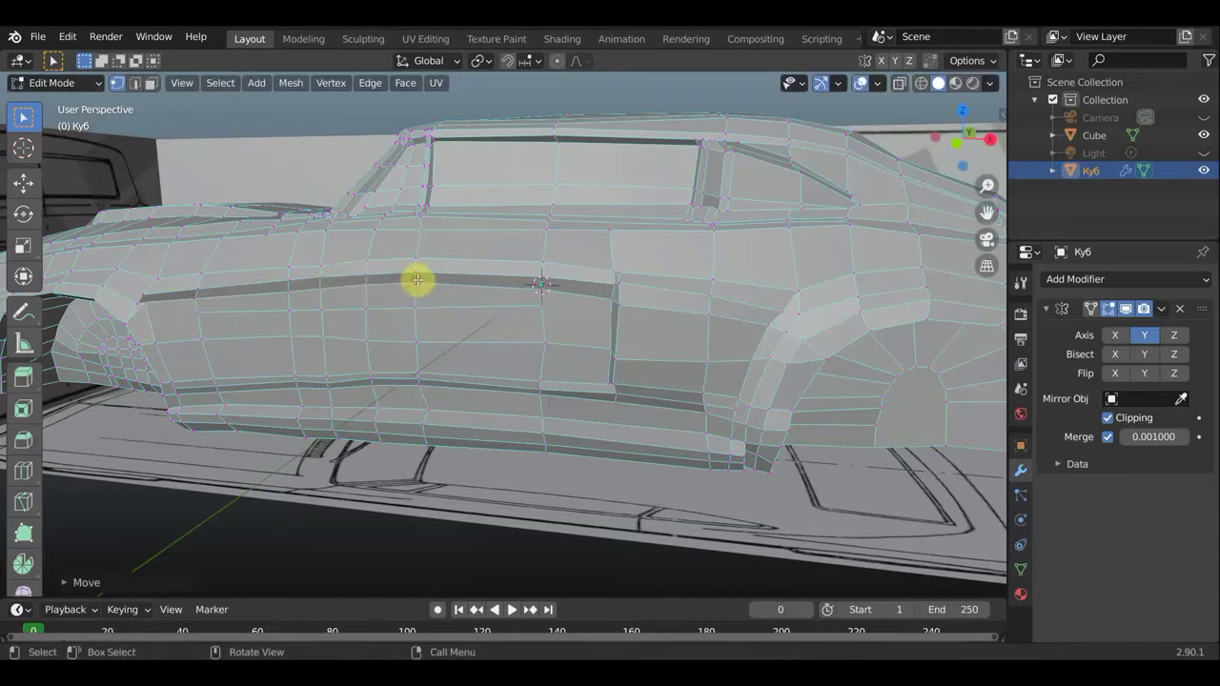
Reposition the vertices above the body line and near the front wheel arch
{"action": "key", "text": "g"}
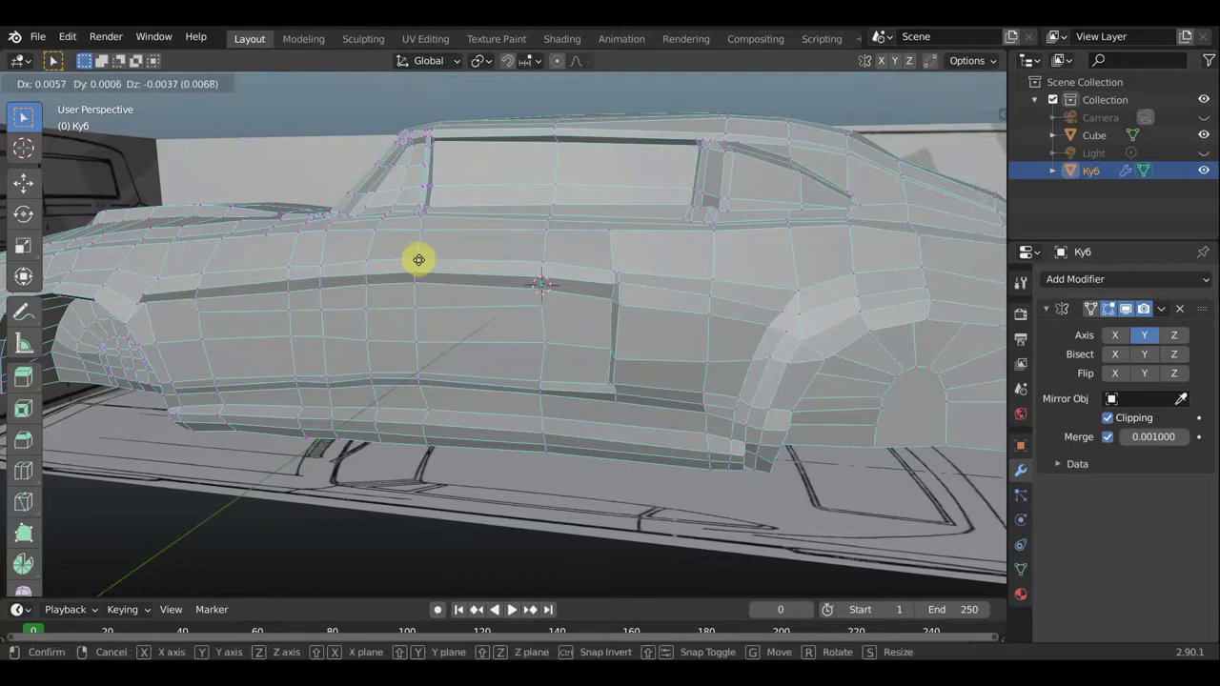
{"action": "left_click", "coordinate": [396, 258]}
{"action": "key", "text": "g"}
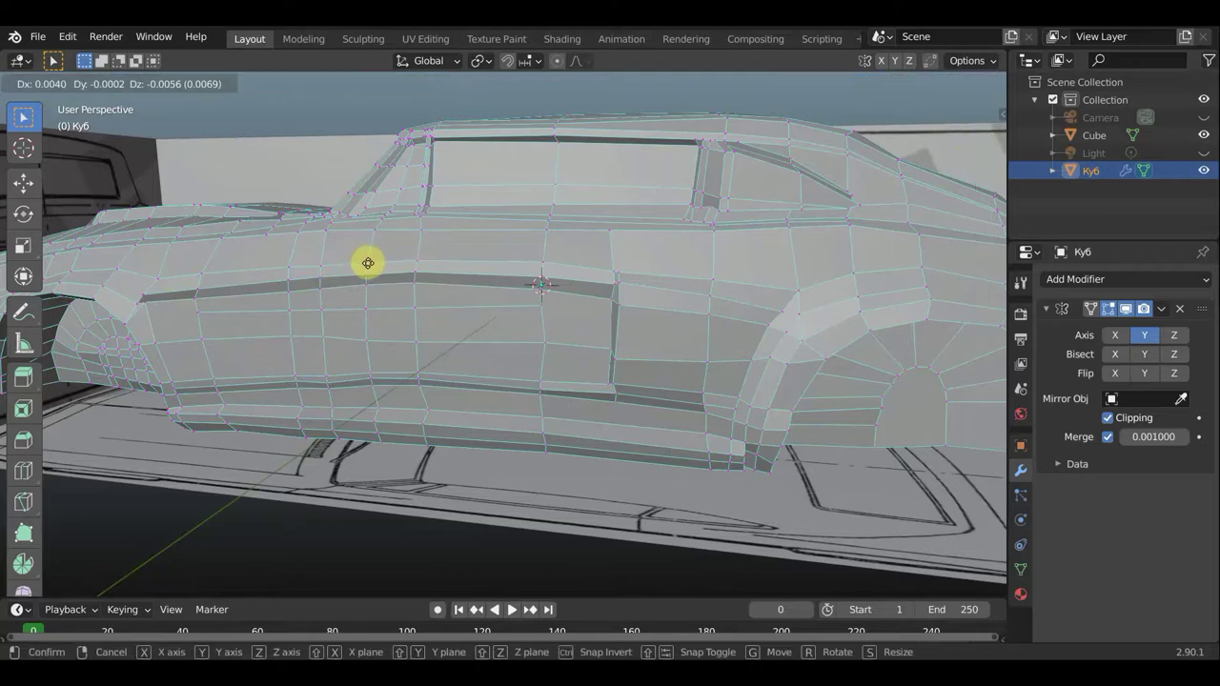
{"action": "left_click", "coordinate": [368, 263]}
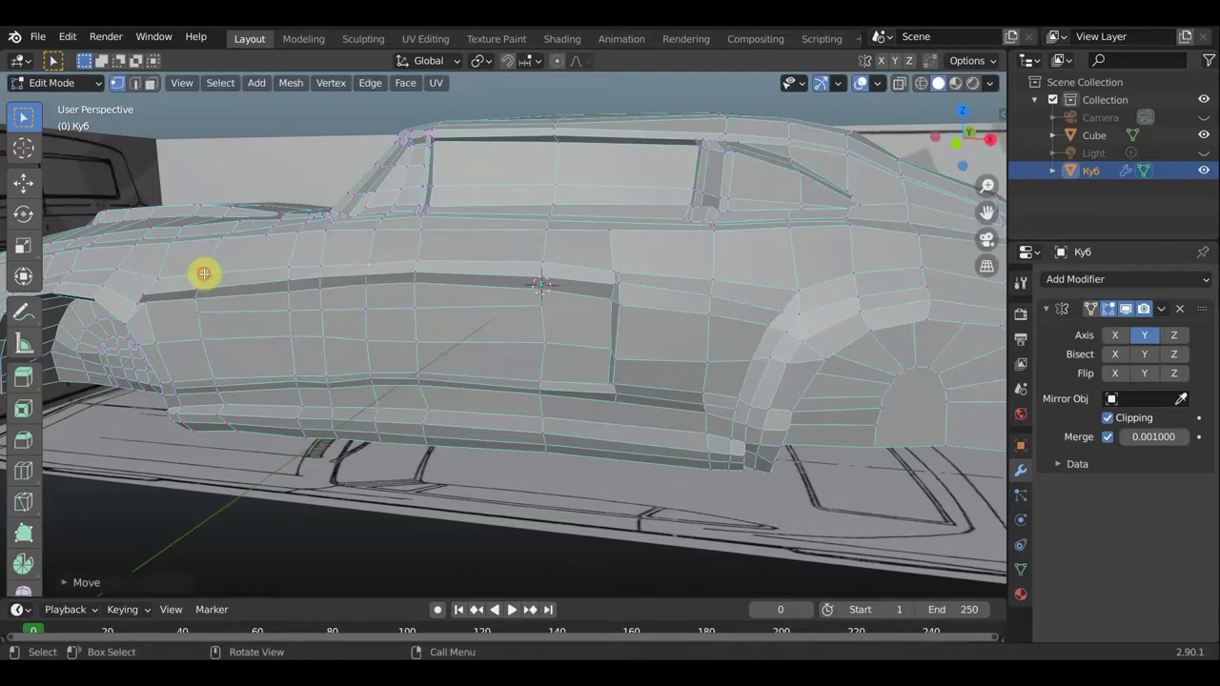
{"action": "key", "text": "g"}
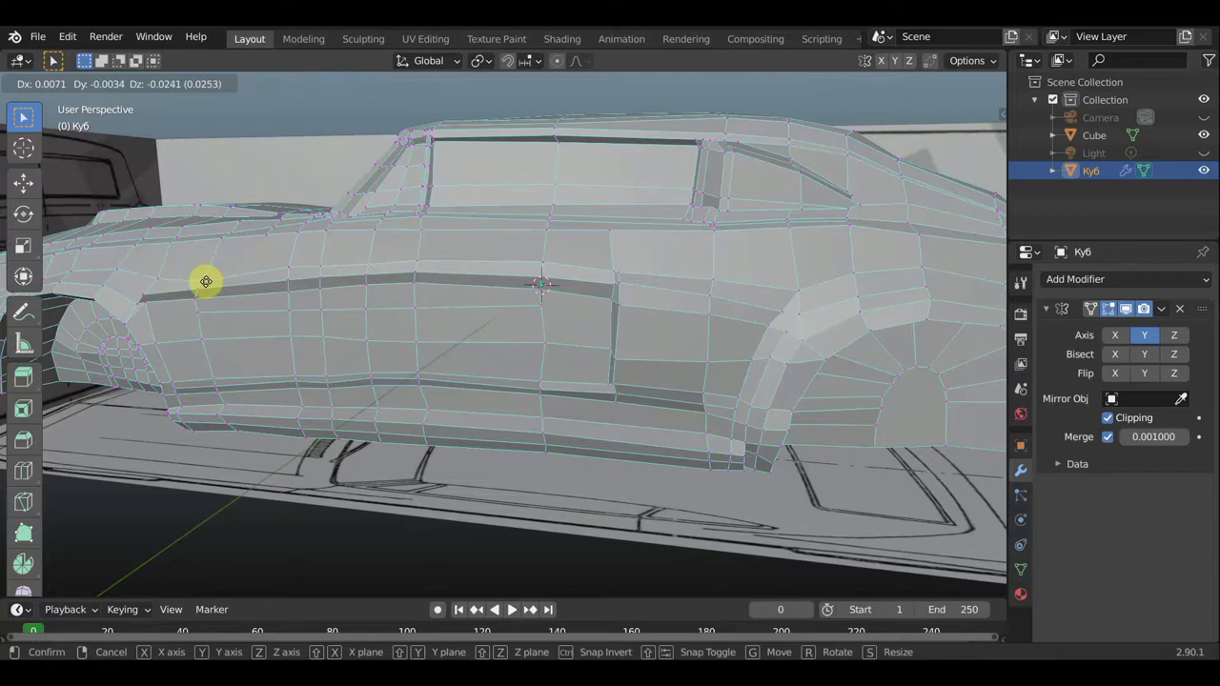
{"action": "left_click", "coordinate": [204, 282]}
{"action": "key", "text": "g"}
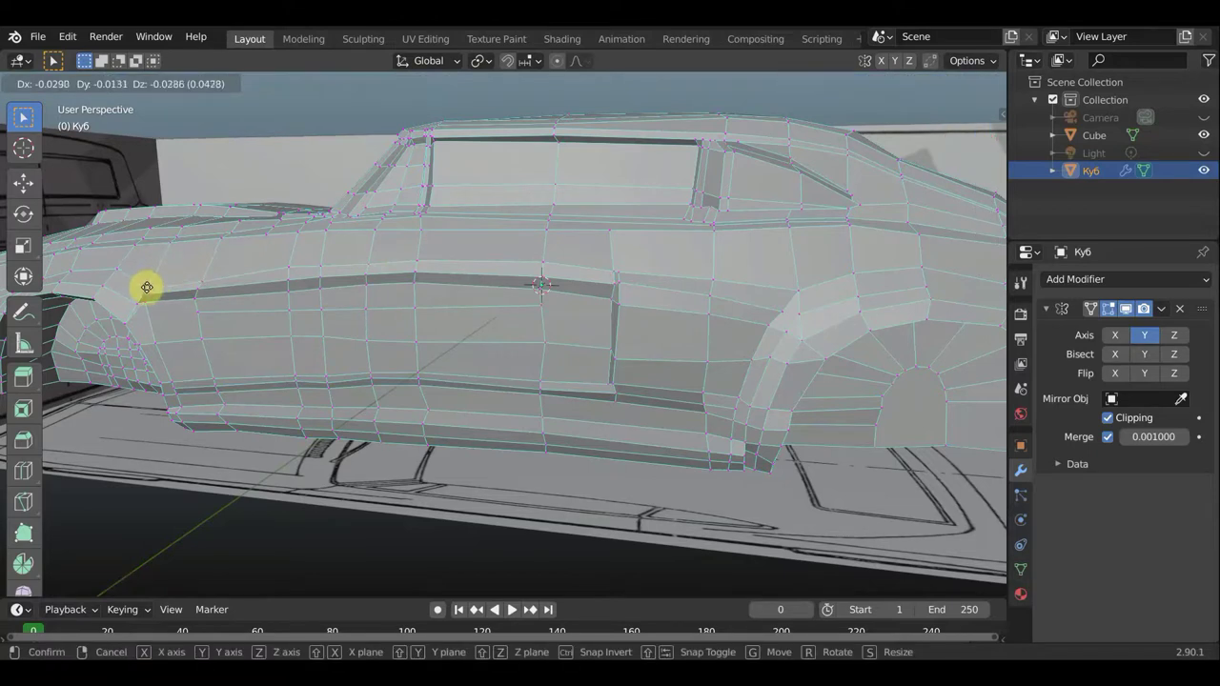
{"action": "left_click", "coordinate": [147, 286]}
{"action": "key", "text": "g"}
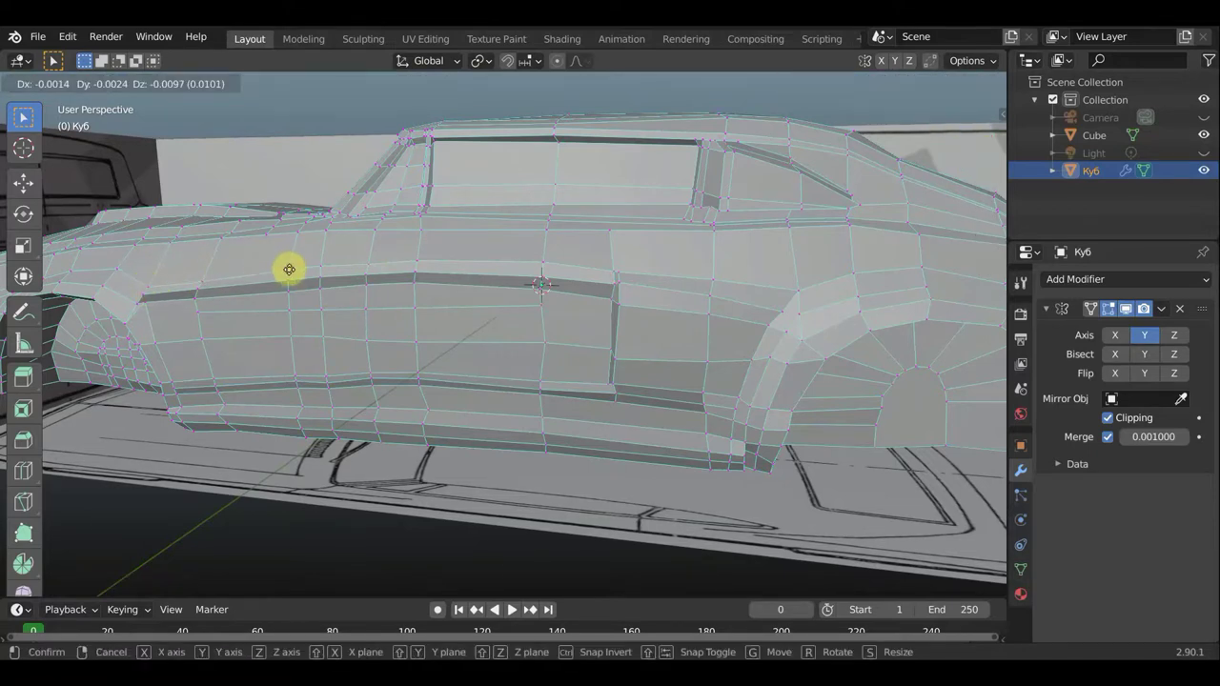
{"action": "left_click", "coordinate": [289, 269]}
Bring the side window and rear arch into view and select the window pillar's bottom vertex
{"action": "middle_click_drag", "start_coordinate": [243, 400], "coordinate": [321, 402]}
{"action": "middle_click_drag", "start_coordinate": [400, 422], "coordinate": [476, 453]}
{"action": "mouse_move", "coordinate": [569, 414]}
{"action": "middle_mouse_down"}
{"action": "mouse_move", "coordinate": [600, 384]}
{"action": "mouse_move", "coordinate": [466, 375]}
{"action": "mouse_move", "coordinate": [362, 393]}
{"action": "mouse_move", "coordinate": [311, 423]}
{"action": "mouse_move", "coordinate": [362, 396]}
{"action": "mouse_move", "coordinate": [442, 409]}
{"action": "mouse_move", "coordinate": [594, 283]}
{"action": "middle_mouse_up"}
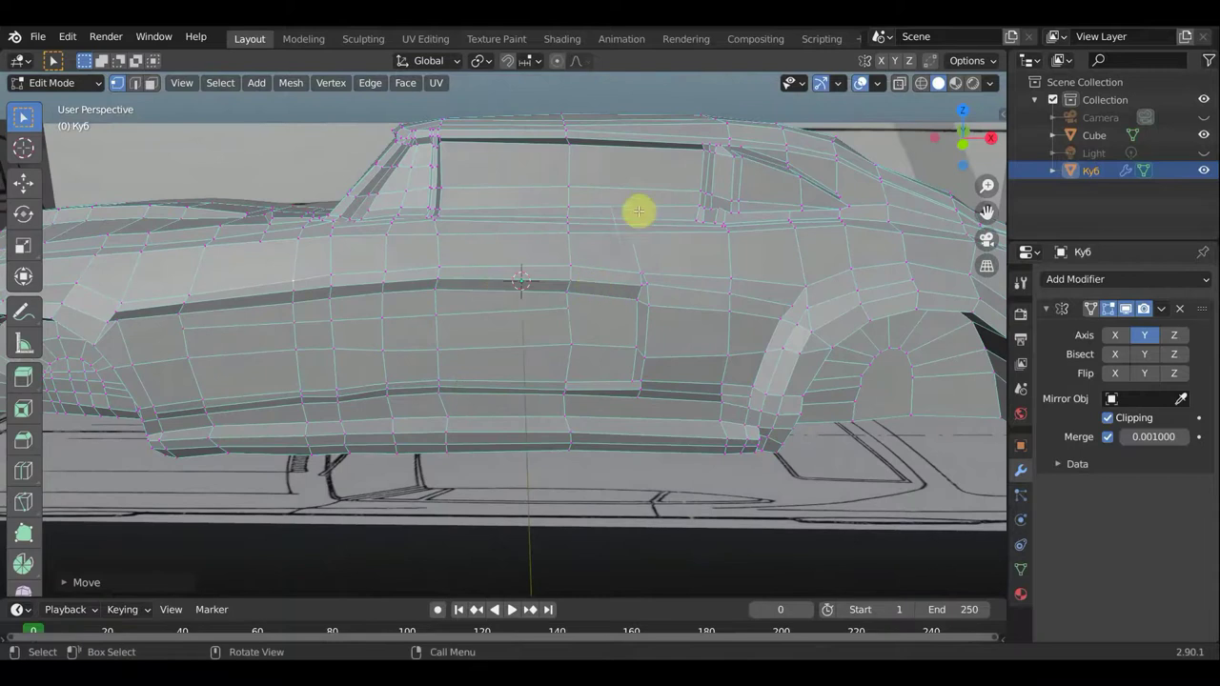
{"action": "scroll", "coordinate": [676, 207], "scroll_direction": "up", "scroll_amount": 1}
{"action": "mouse_move", "coordinate": [725, 231]}
{"action": "middle_mouse_down", "text": "shift"}
{"action": "mouse_move", "coordinate": [626, 273]}
{"action": "mouse_move", "coordinate": [566, 280]}
{"action": "middle_mouse_up", "text": "shift"}
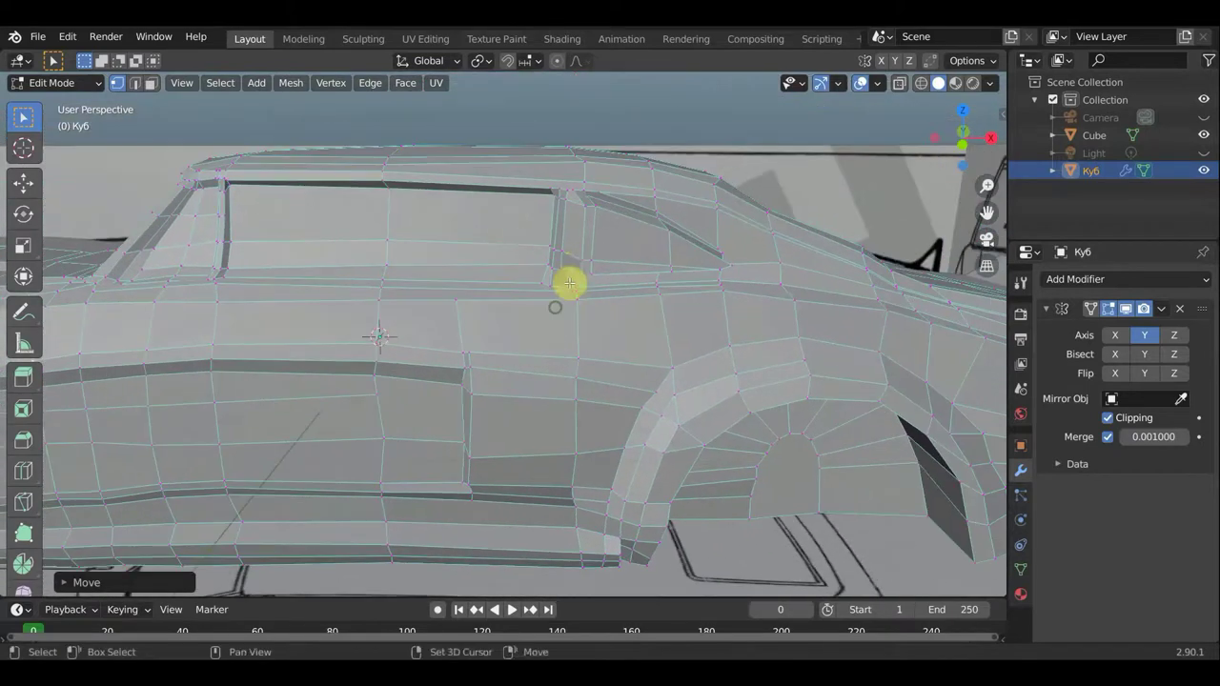
{"action": "left_click", "coordinate": [555, 198], "text": "shift"}
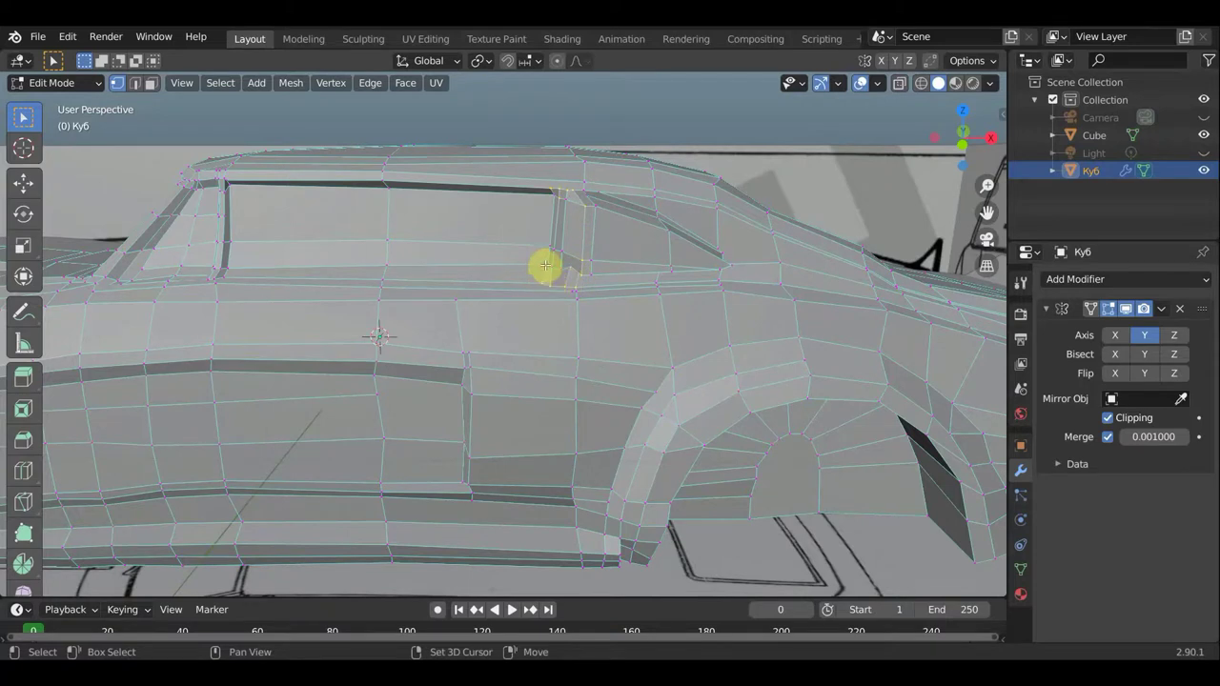
{"action": "left_click", "coordinate": [560, 268], "text": "shift"}
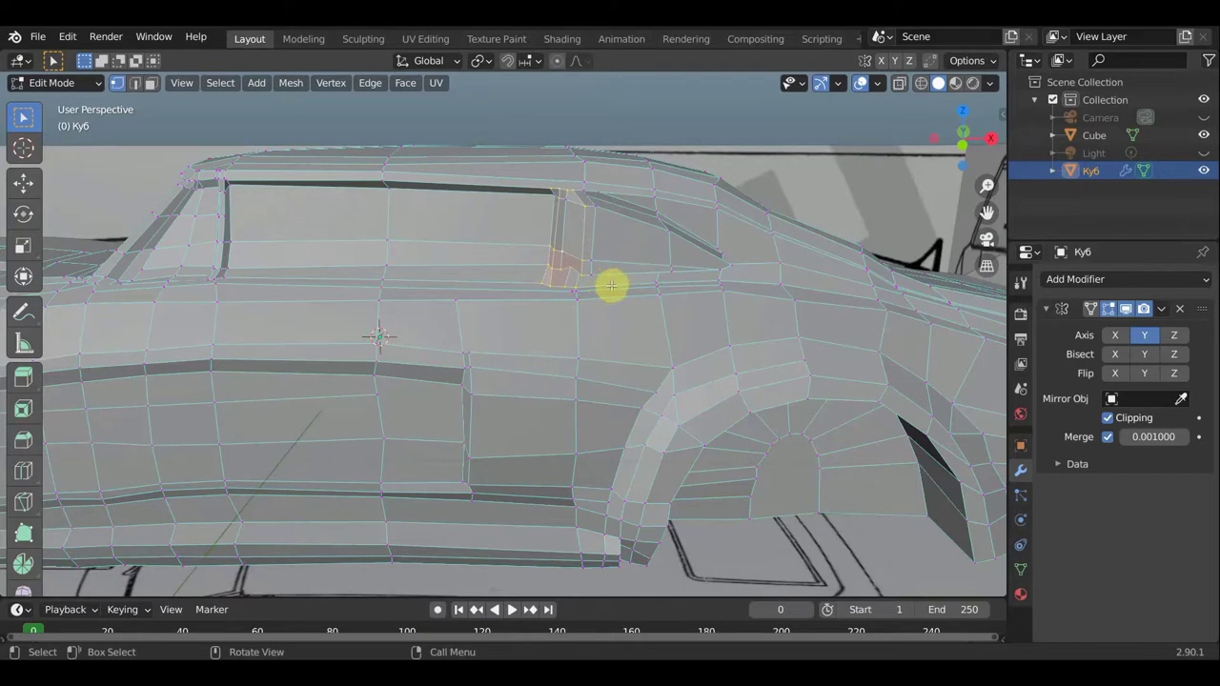
Try a move of the window pillar vertices, then undo the last two vertex moves
{"action": "key", "text": "g"}
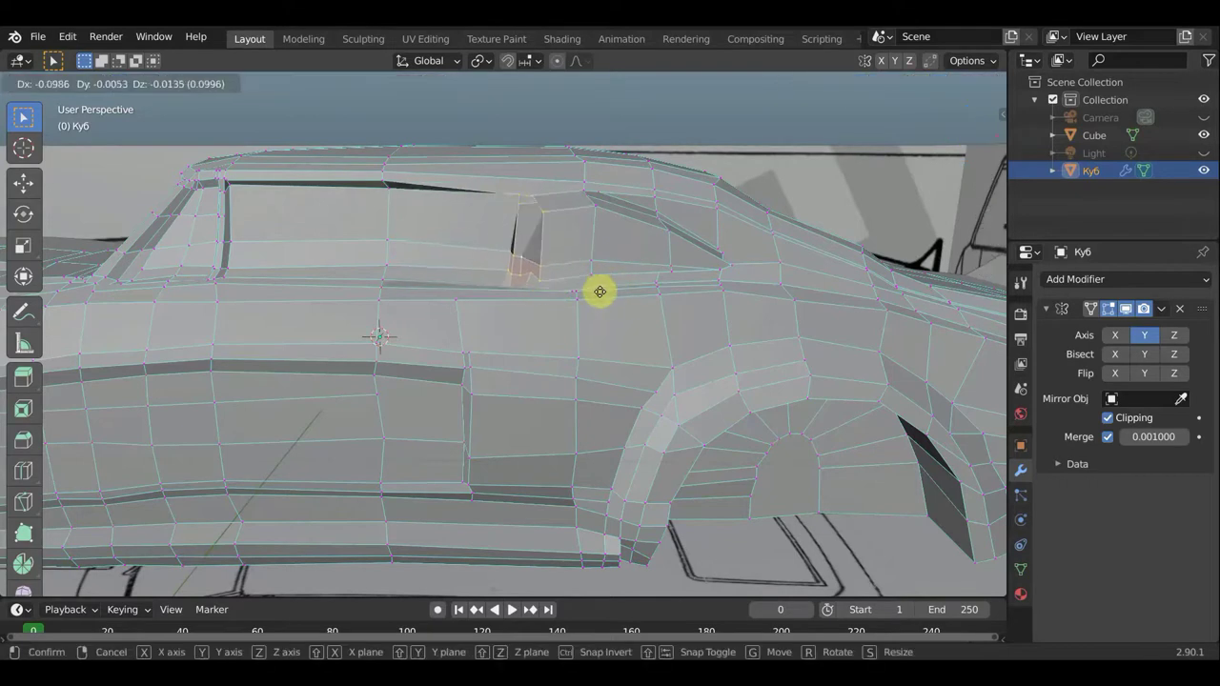
{"action": "left_click", "coordinate": [607, 291]}
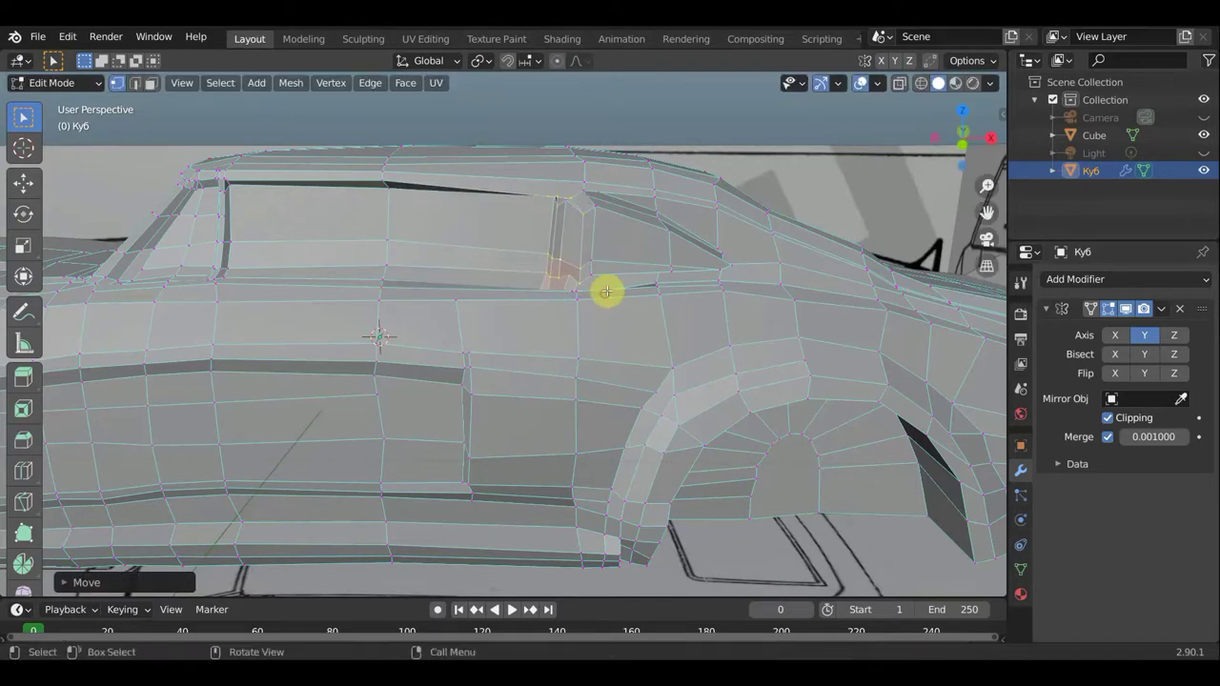
{"action": "scroll", "coordinate": [606, 292], "scroll_direction": "up", "scroll_amount": 2}
{"action": "middle_click_drag", "start_coordinate": [654, 294], "coordinate": [678, 291]}
{"action": "scroll", "coordinate": [637, 245], "scroll_direction": "up", "scroll_amount": 2}
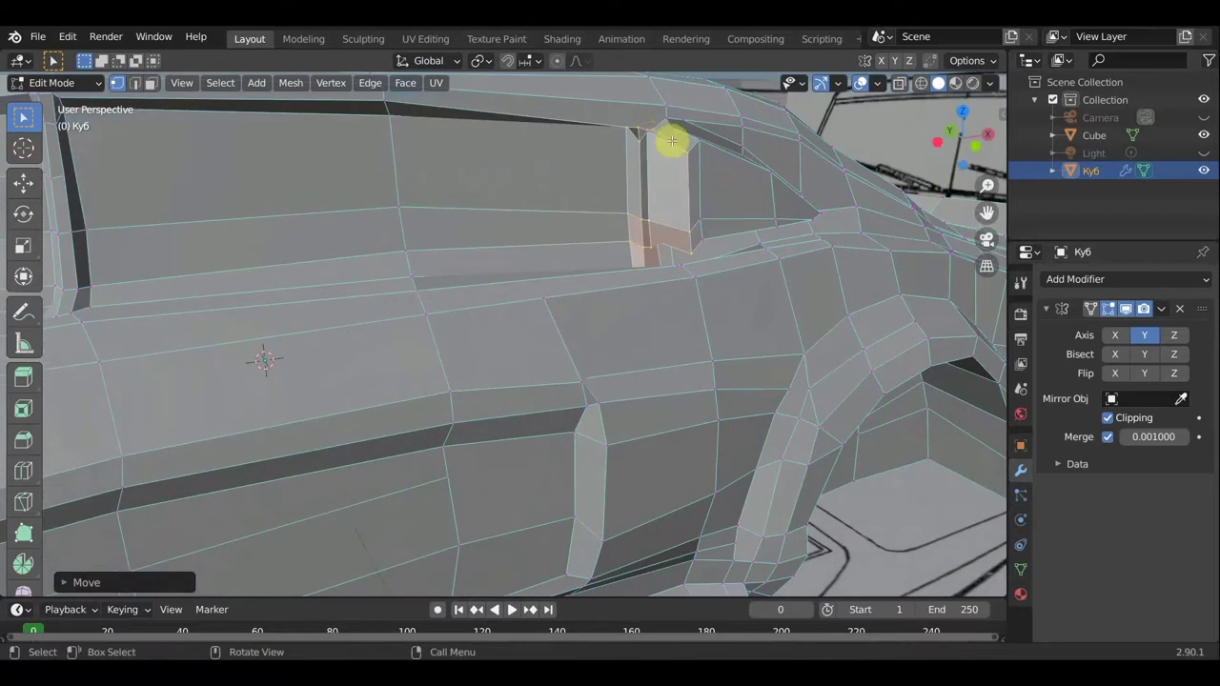
{"action": "middle_click_drag", "start_coordinate": [635, 172], "coordinate": [568, 181]}
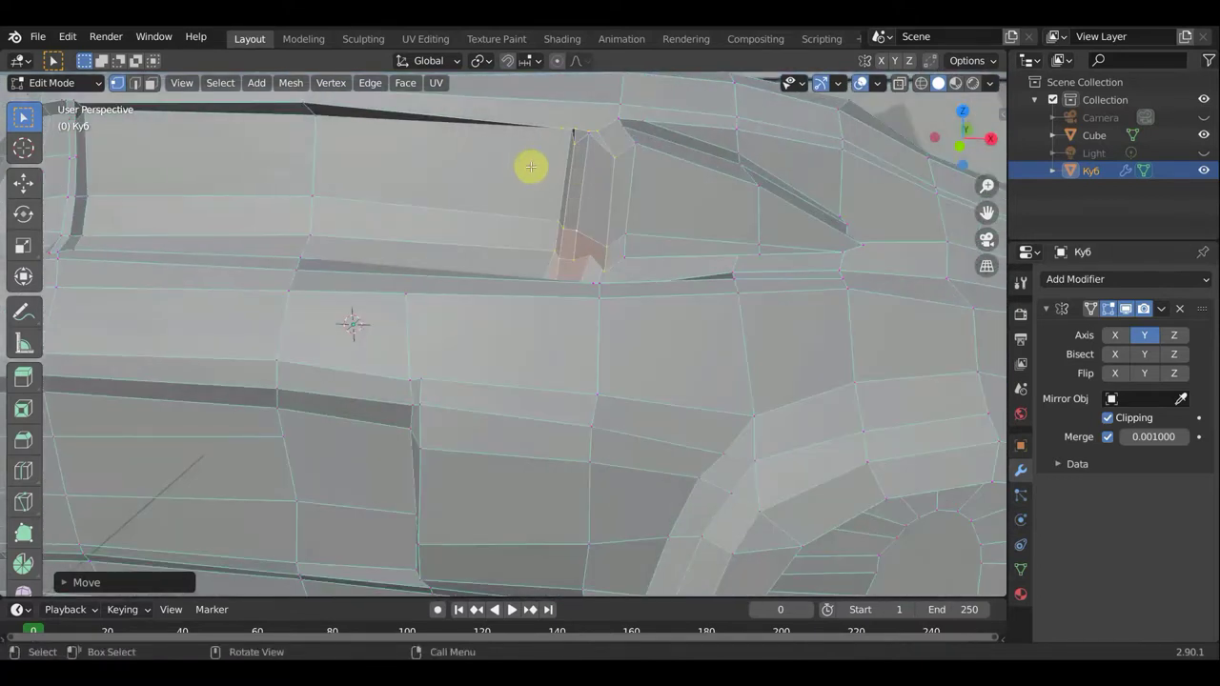
{"action": "key", "text": "ctrl+z"}
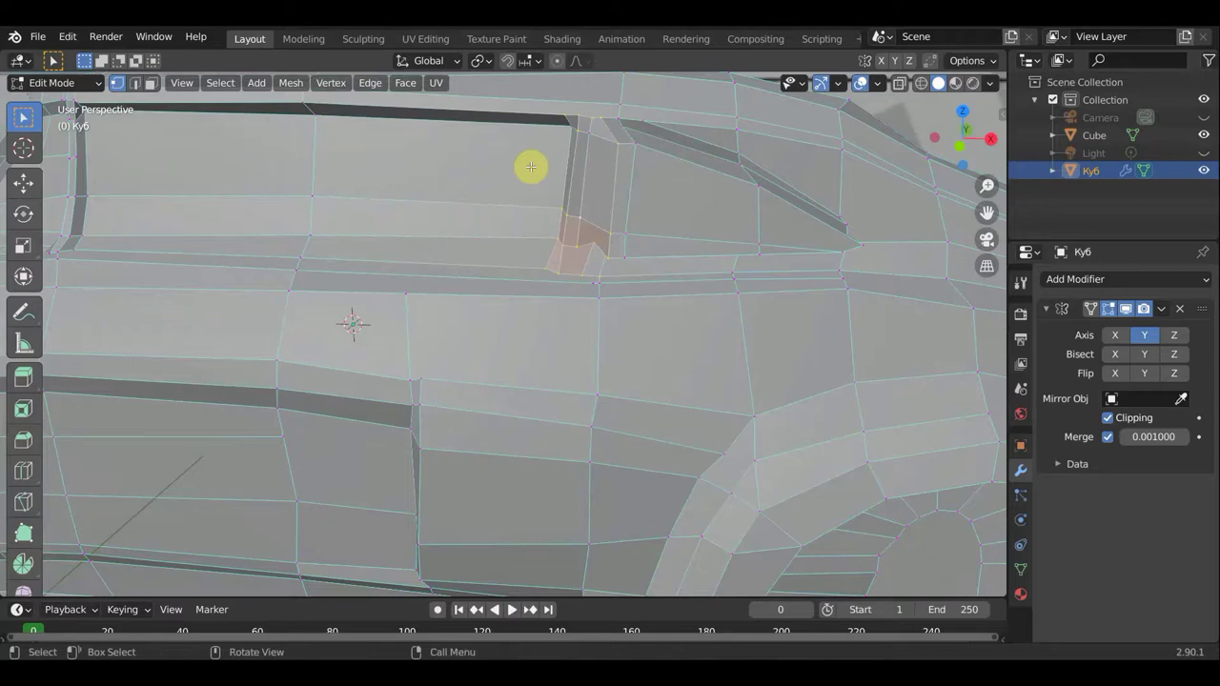
{"action": "key", "text": "ctrl+z"}
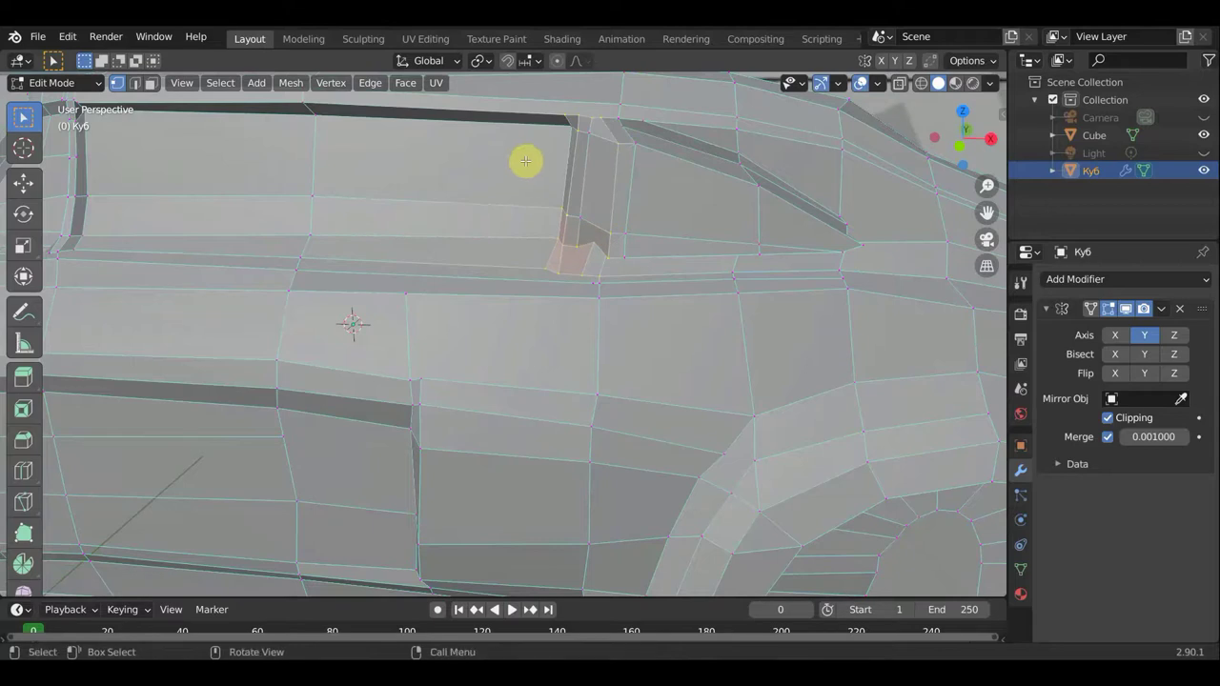
Select the pillar's top and side vertices and slide the pillar toward the car's rear
{"action": "left_click", "coordinate": [576, 135]}
{"action": "key", "text": "g"}
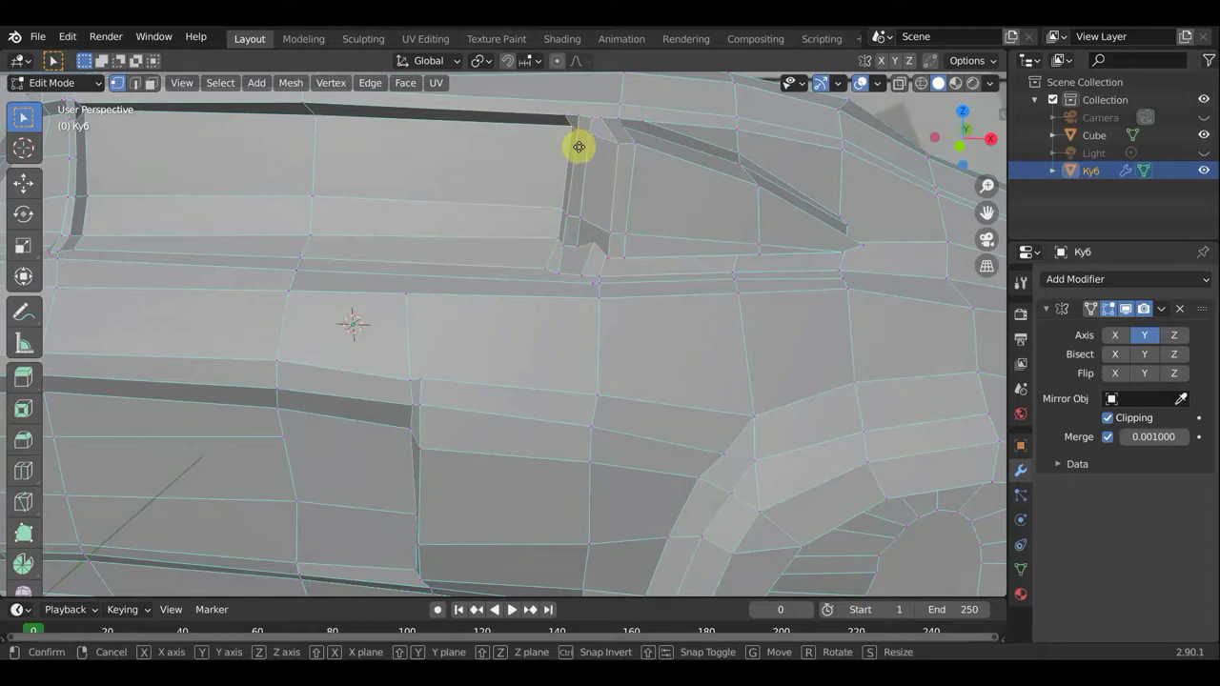
{"action": "left_click", "coordinate": [572, 150]}
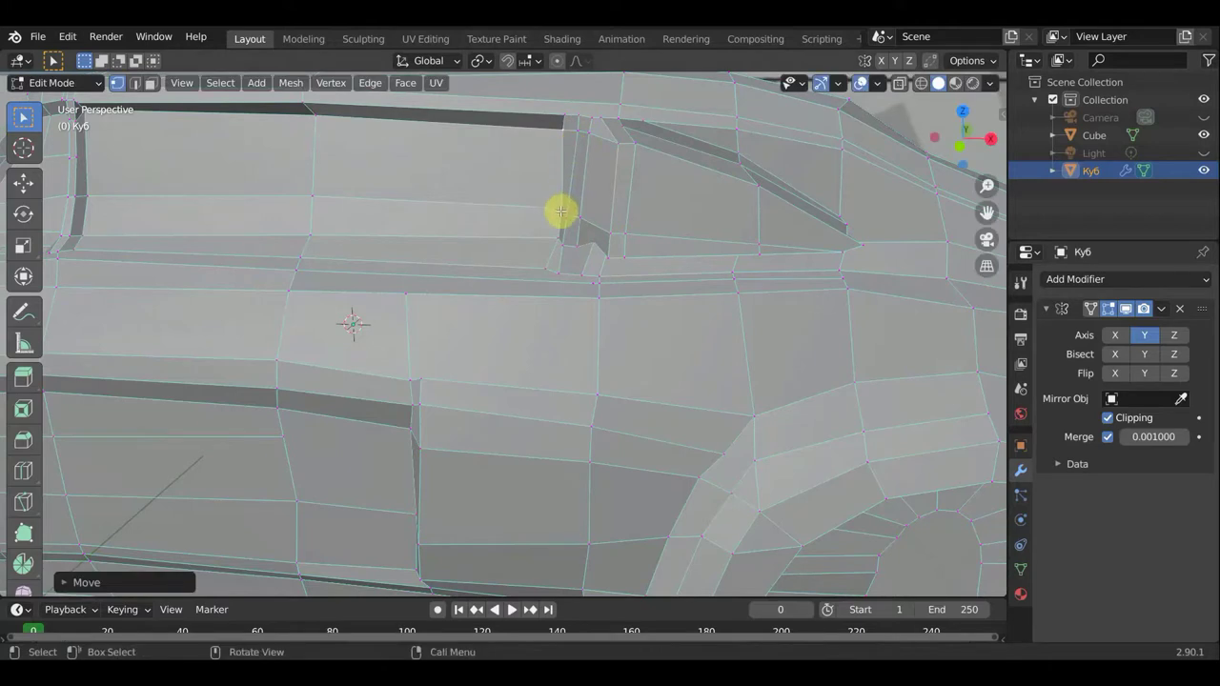
{"action": "left_click", "coordinate": [556, 237], "text": "shift"}
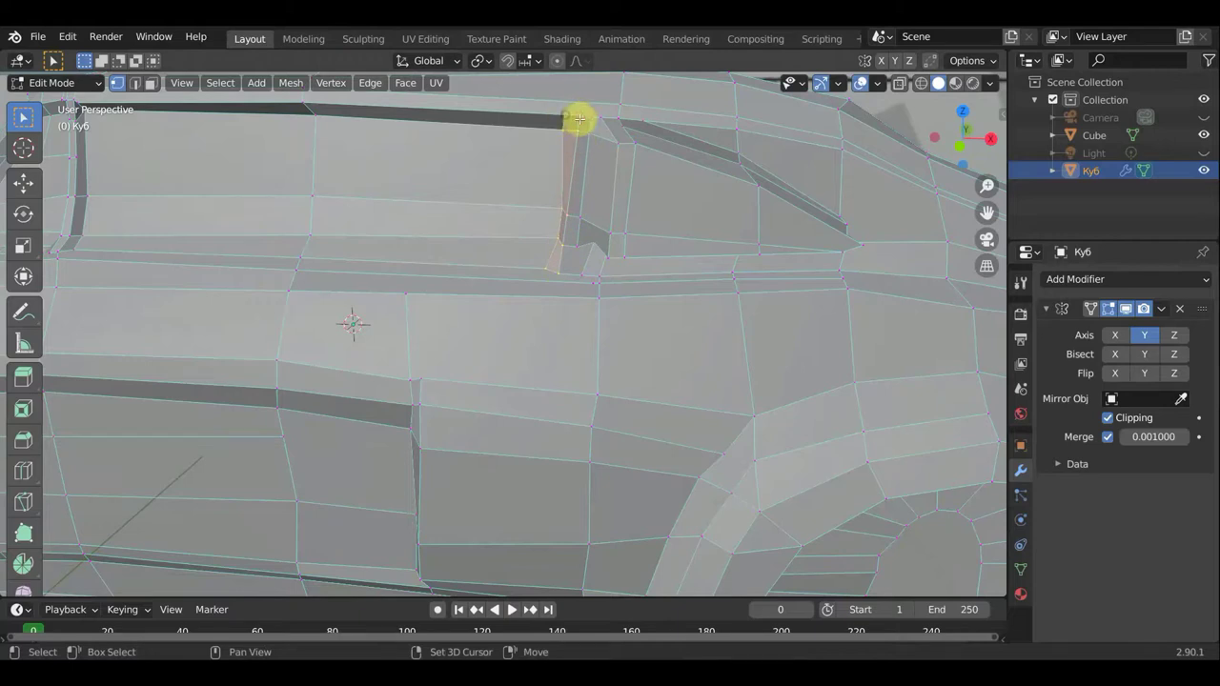
{"action": "mouse_move", "coordinate": [587, 117]}
{"action": "left_mouse_down"}
{"action": "mouse_move", "coordinate": [581, 233]}
{"action": "mouse_move", "coordinate": [594, 242]}
{"action": "left_mouse_up"}
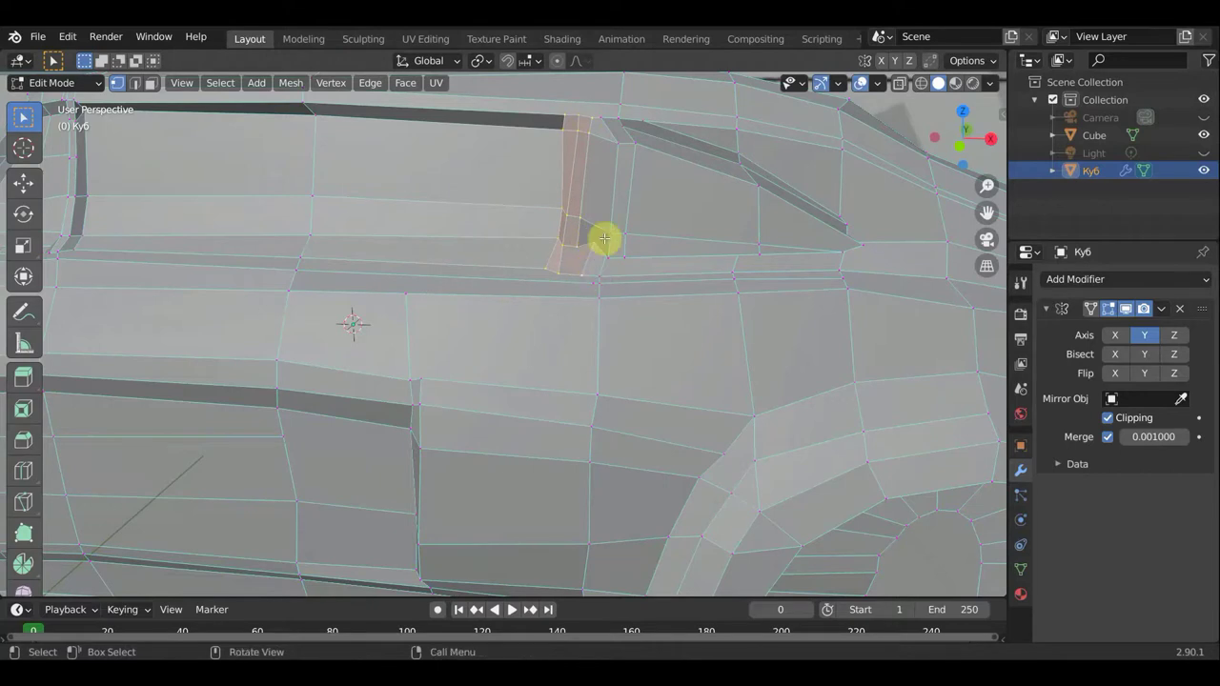
{"action": "left_click_drag", "start_coordinate": [604, 238], "coordinate": [623, 230]}
{"action": "left_click_drag", "start_coordinate": [593, 234], "coordinate": [478, 229]}
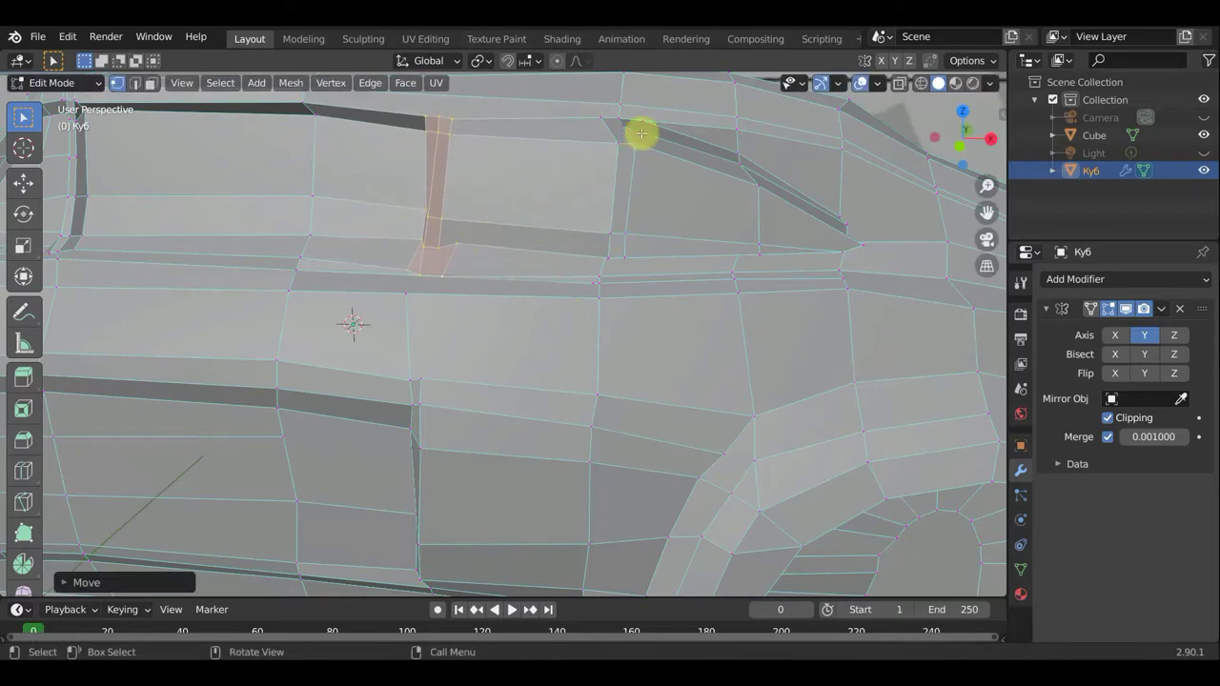
Tidy the roofline vertices above the pillar and the vertex along its side
{"action": "left_click_drag", "start_coordinate": [606, 122], "coordinate": [599, 130]}
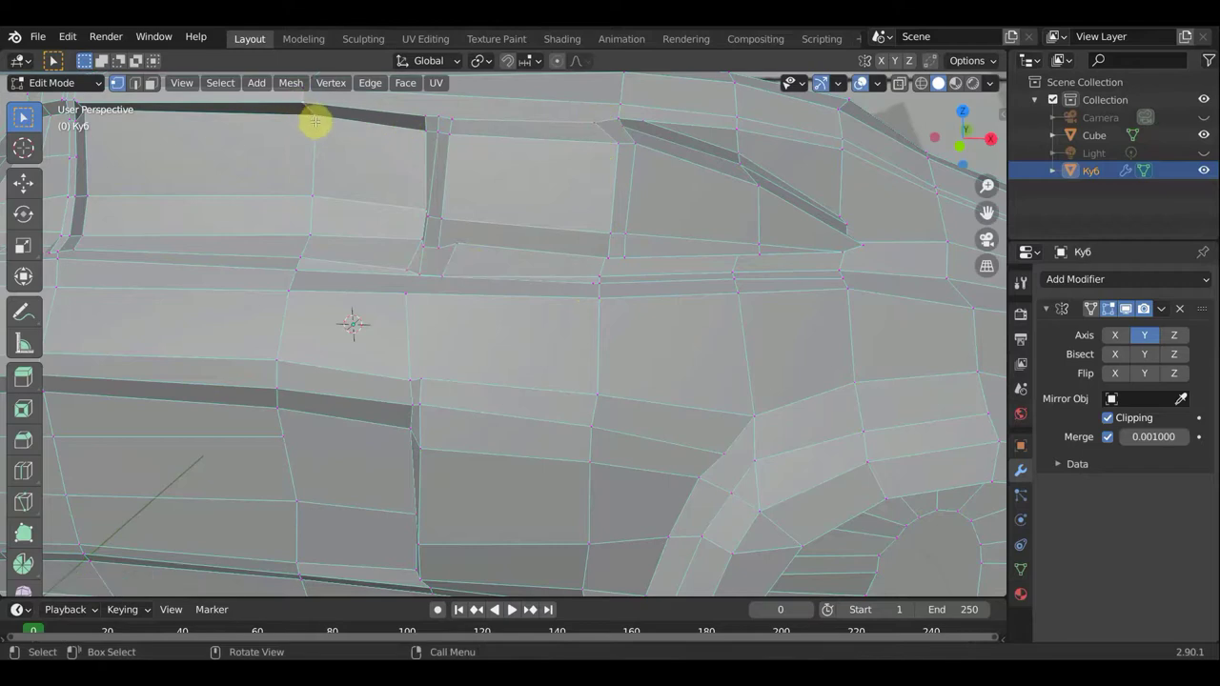
{"action": "left_click_drag", "start_coordinate": [314, 121], "coordinate": [308, 110]}
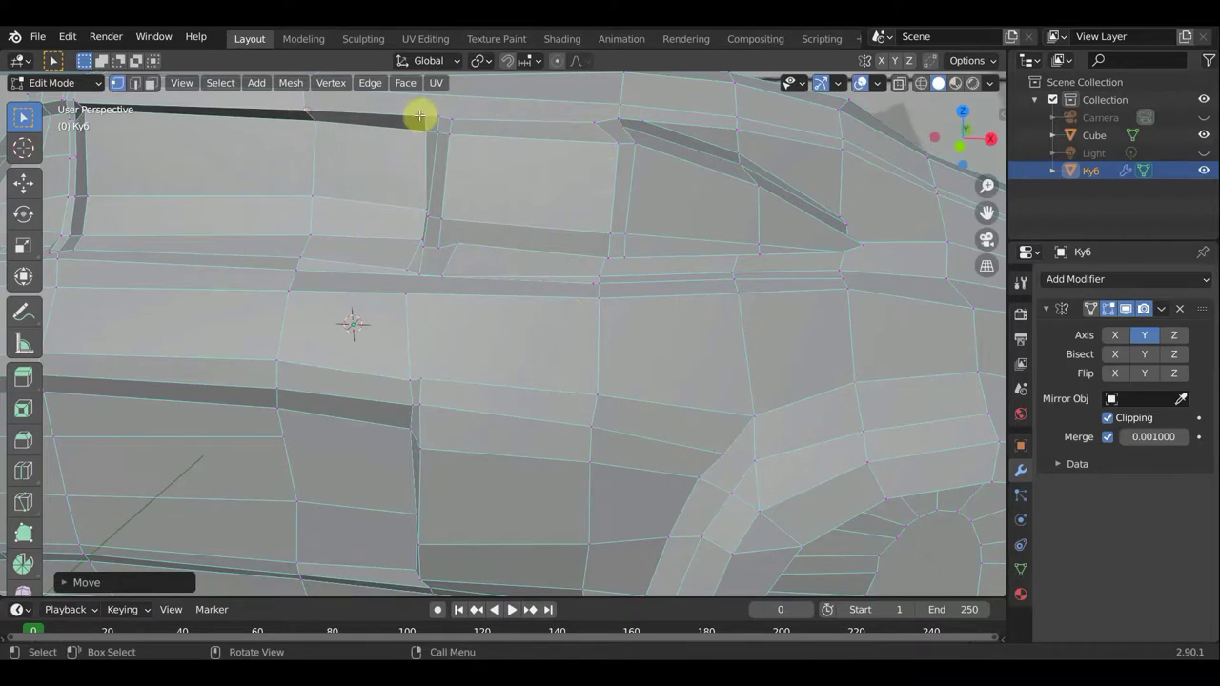
{"action": "mouse_move", "coordinate": [420, 115]}
{"action": "left_mouse_down"}
{"action": "mouse_move", "coordinate": [422, 140]}
{"action": "mouse_move", "coordinate": [433, 133]}
{"action": "left_mouse_up"}
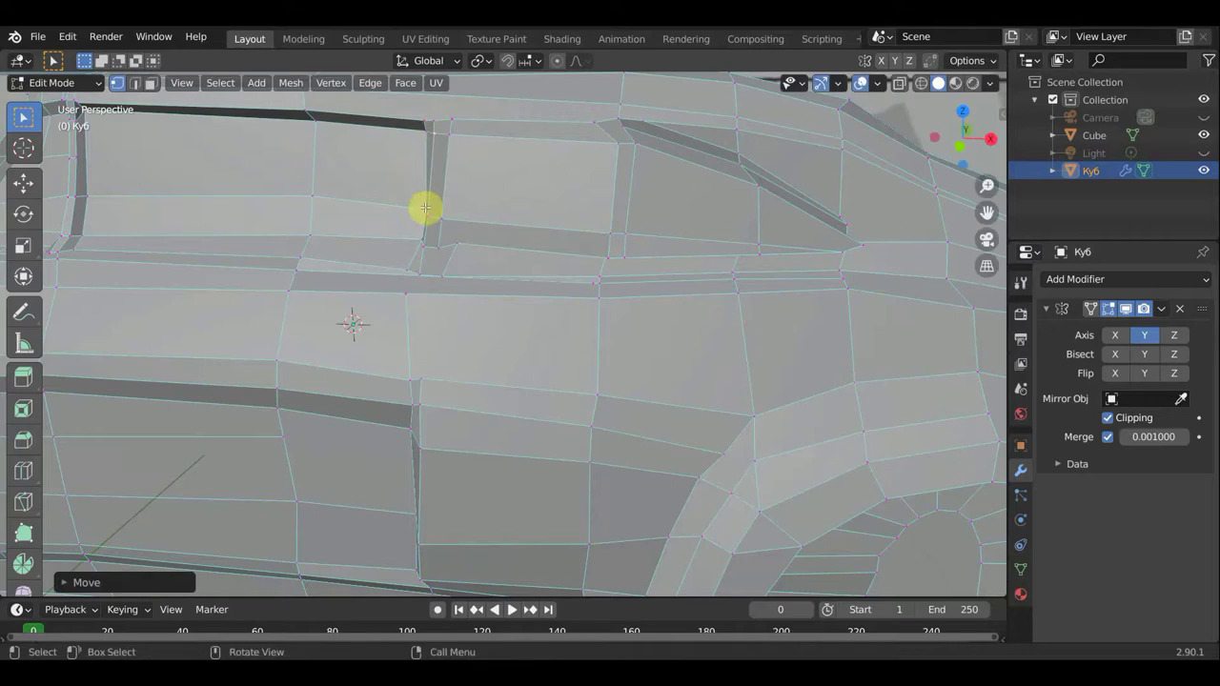
{"action": "mouse_move", "coordinate": [425, 220]}
{"action": "left_mouse_down"}
{"action": "mouse_move", "coordinate": [412, 262]}
{"action": "mouse_move", "coordinate": [436, 273]}
{"action": "mouse_move", "coordinate": [454, 250]}
{"action": "left_mouse_up"}
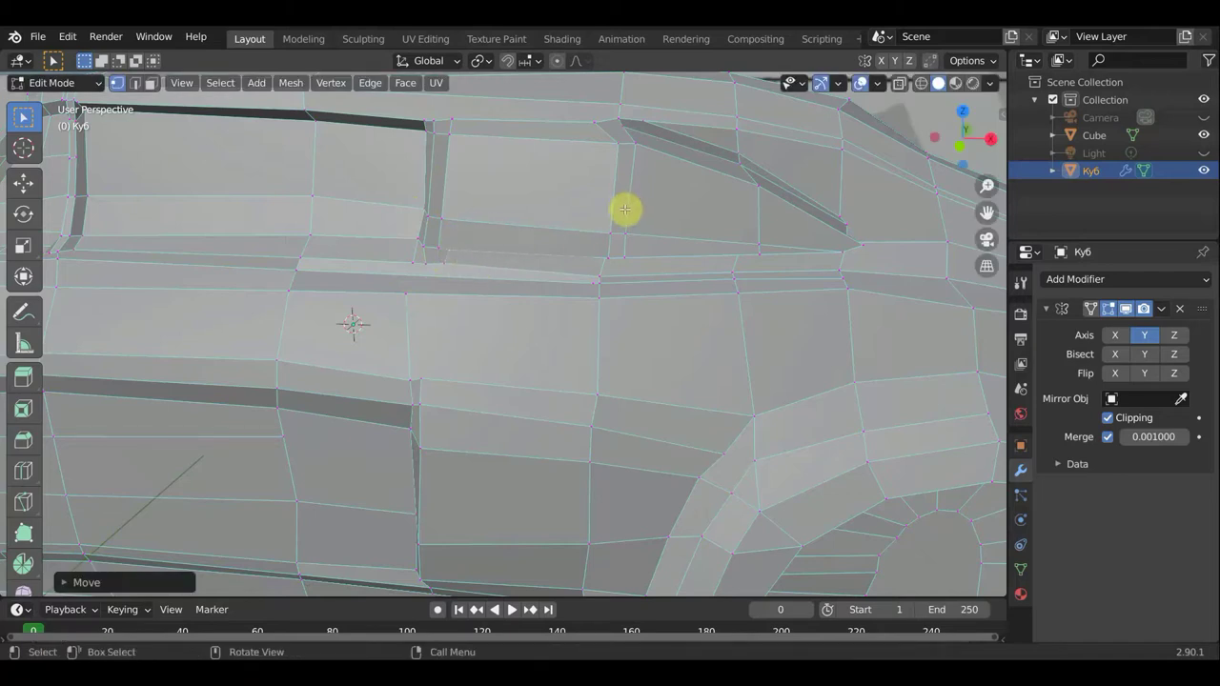
{"action": "scroll", "coordinate": [624, 209], "scroll_direction": "down", "scroll_amount": 3}
{"action": "mouse_move", "coordinate": [585, 253]}
{"action": "middle_mouse_down"}
{"action": "mouse_move", "coordinate": [604, 275]}
{"action": "mouse_move", "coordinate": [531, 280]}
{"action": "mouse_move", "coordinate": [553, 276]}
{"action": "mouse_move", "coordinate": [604, 210]}
{"action": "middle_mouse_up"}
{"action": "scroll", "coordinate": [572, 276], "scroll_direction": "up", "scroll_amount": 4}
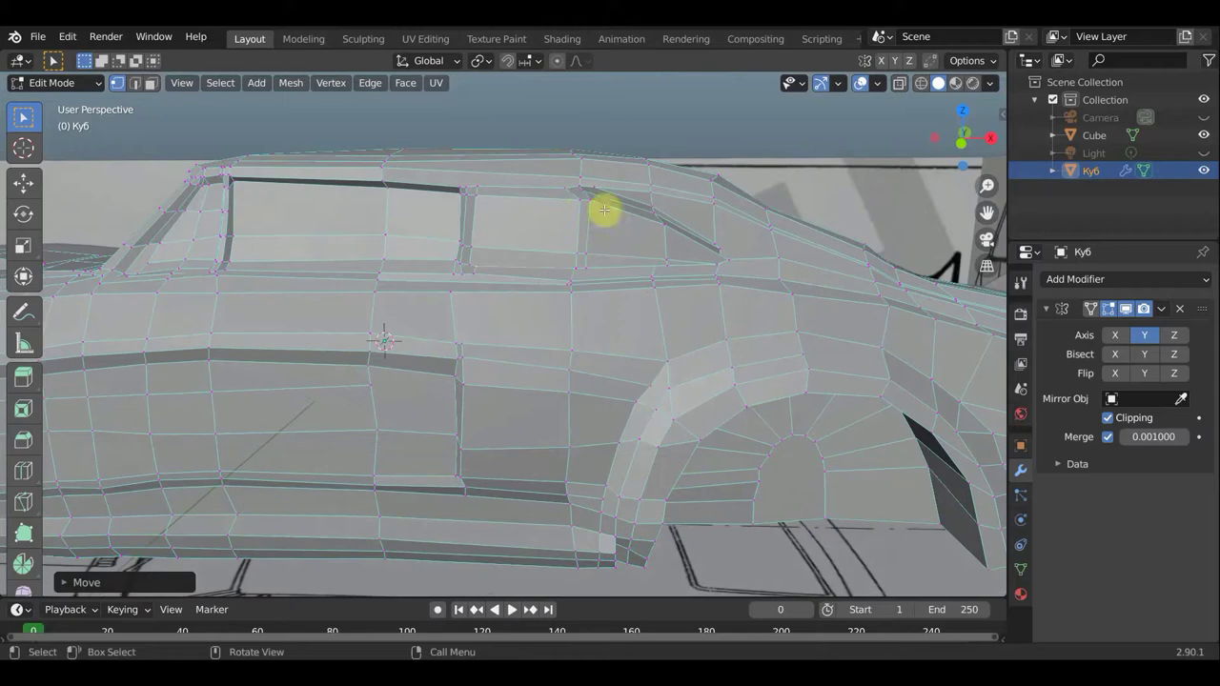
Move the front window's vertical edge further back to follow the door pillar
{"action": "left_click", "coordinate": [578, 192], "text": "shift"}
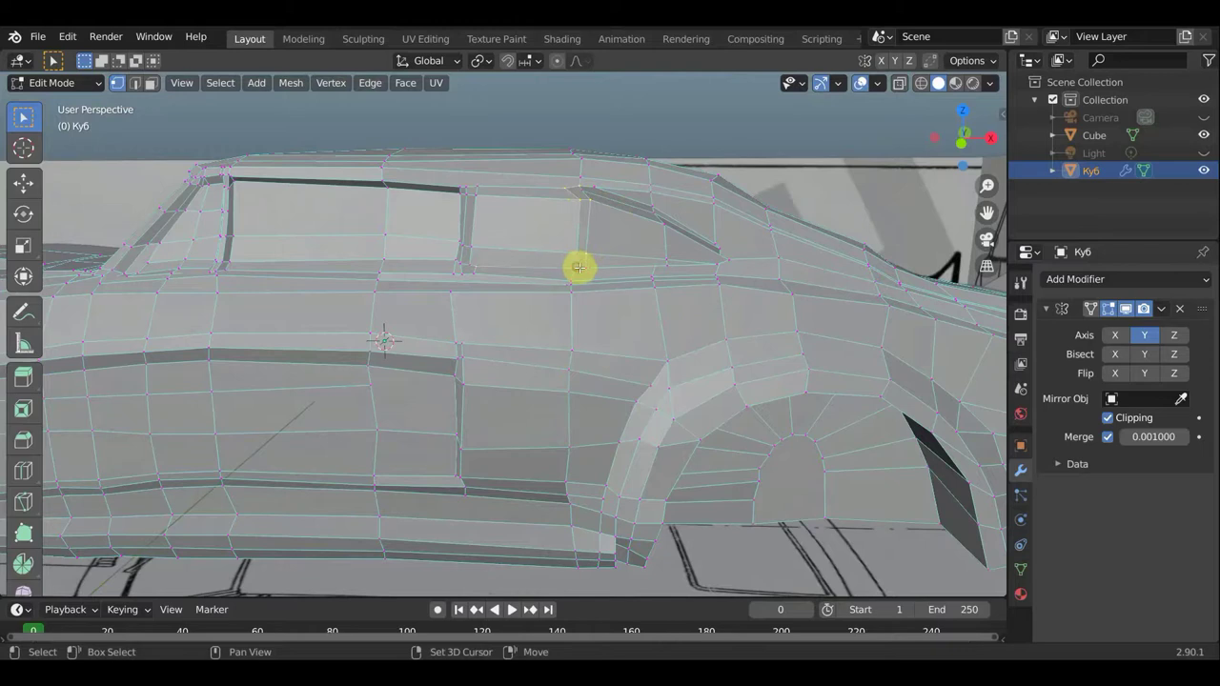
{"action": "left_click", "coordinate": [579, 257], "text": "shift"}
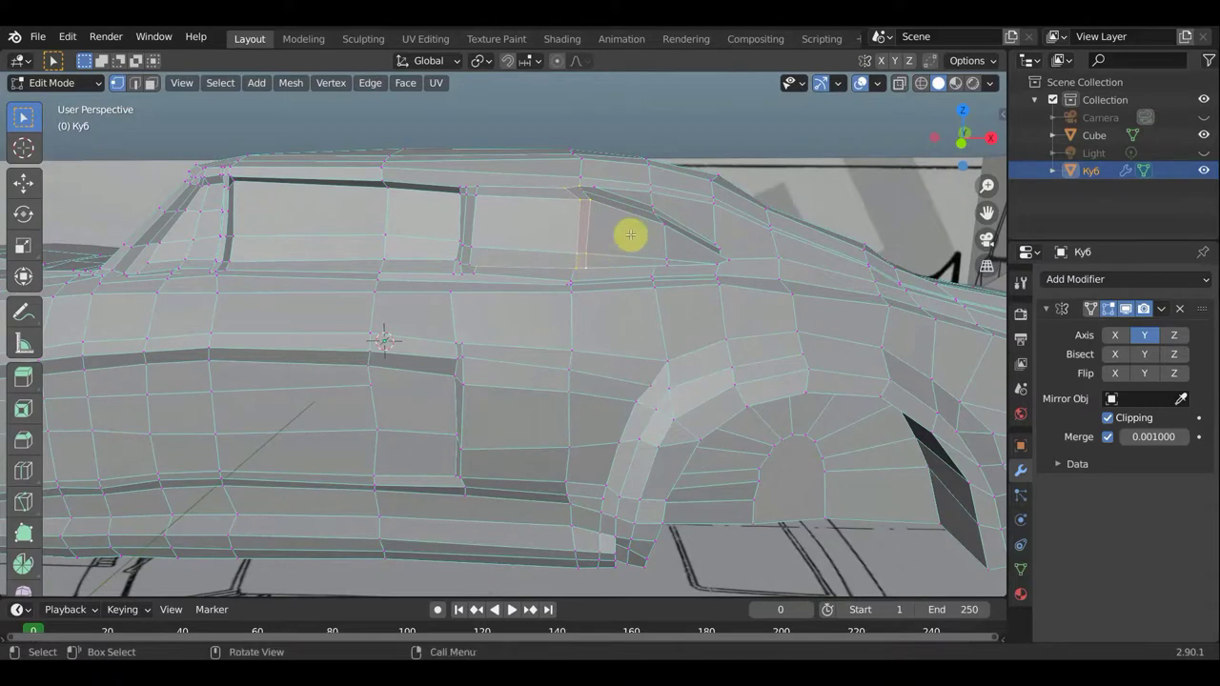
{"action": "key", "text": "g"}
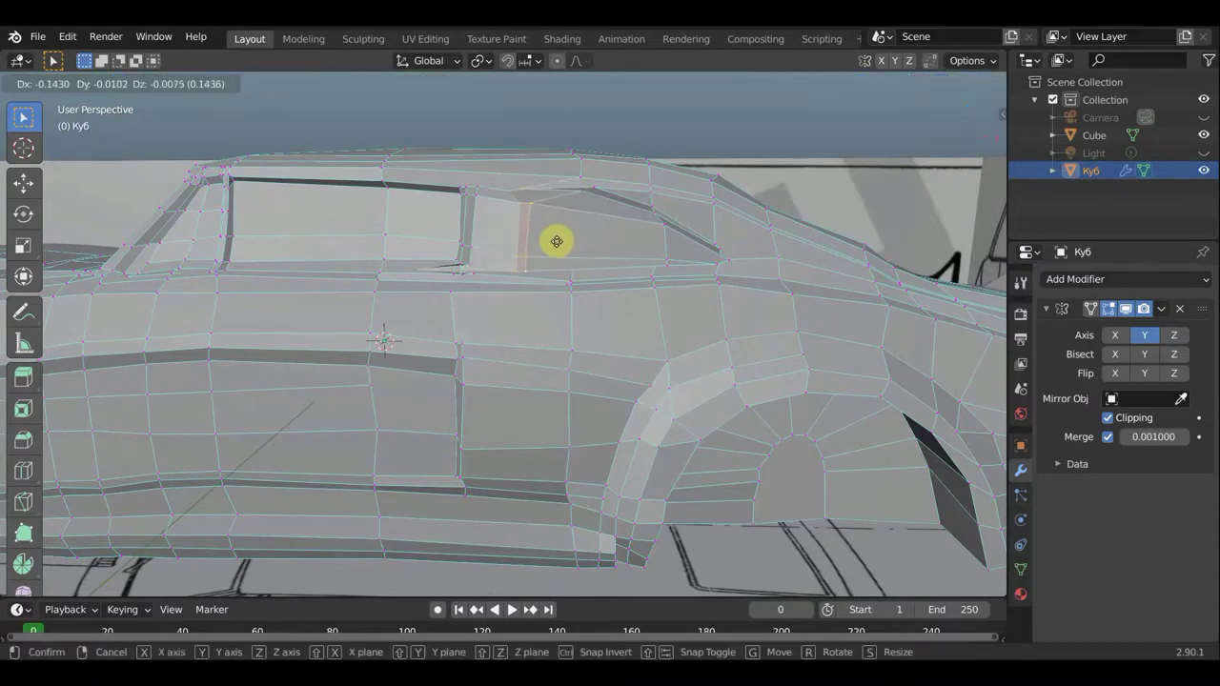
{"action": "left_click", "coordinate": [543, 243]}
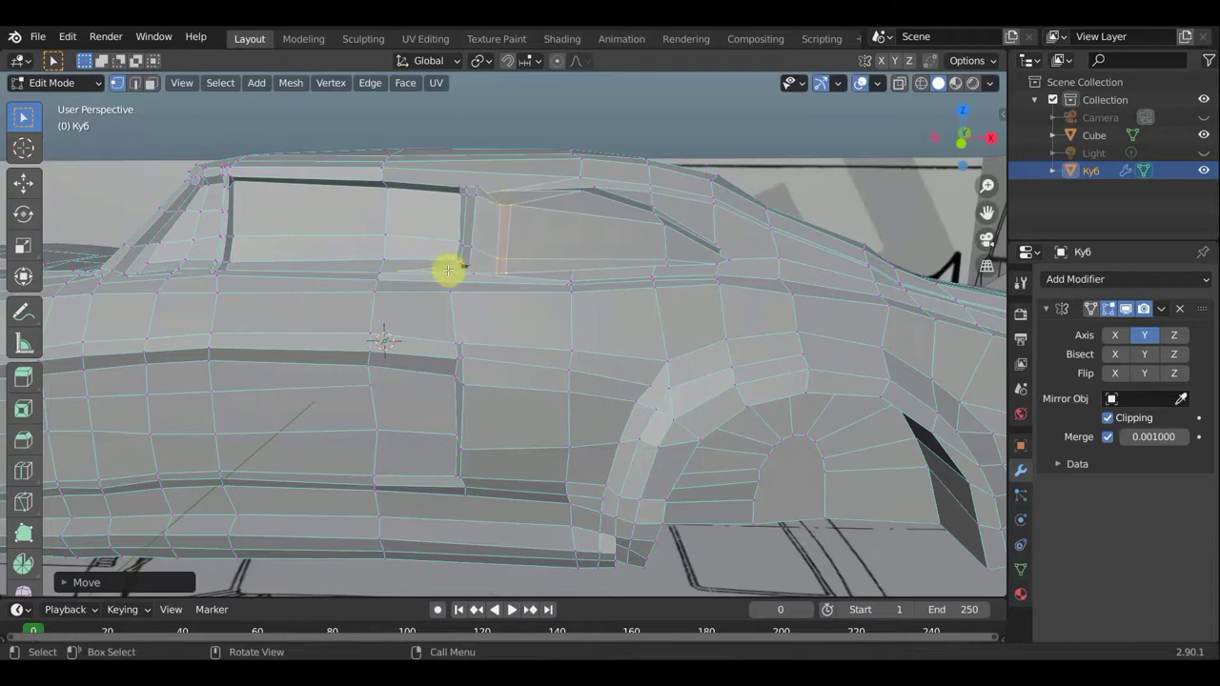
Reposition the window's lower corner vertex and the roofline vertices along the frame
{"action": "left_click", "coordinate": [396, 273]}
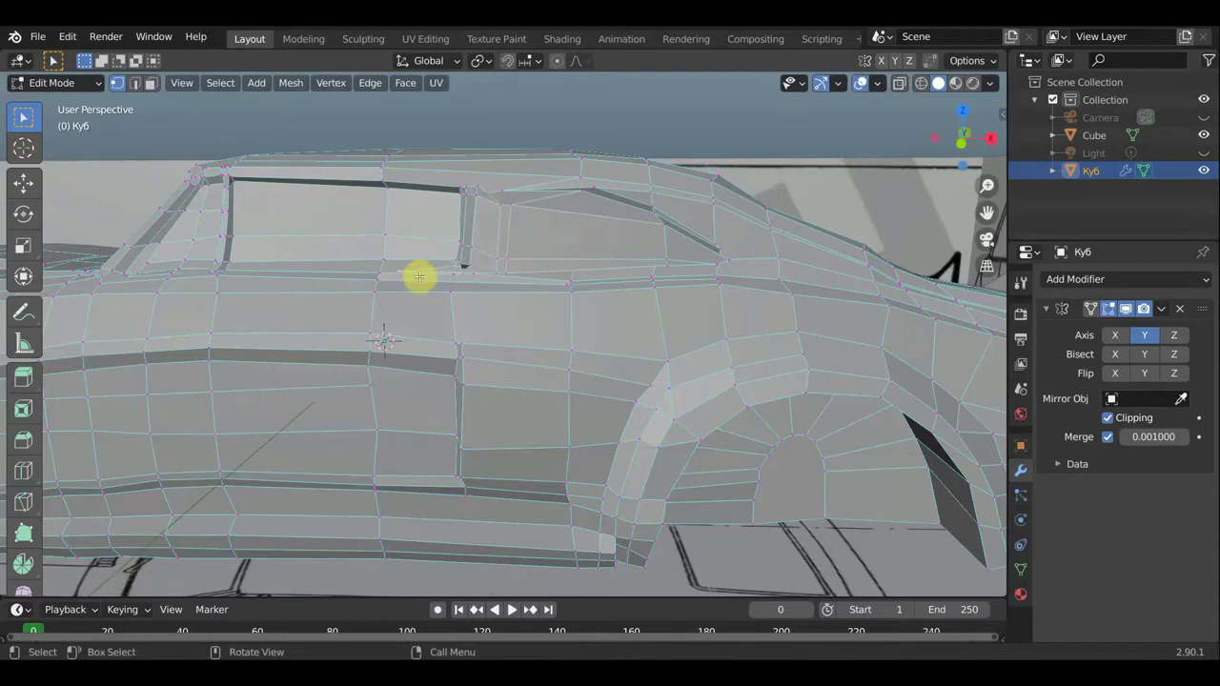
{"action": "key", "text": "g"}
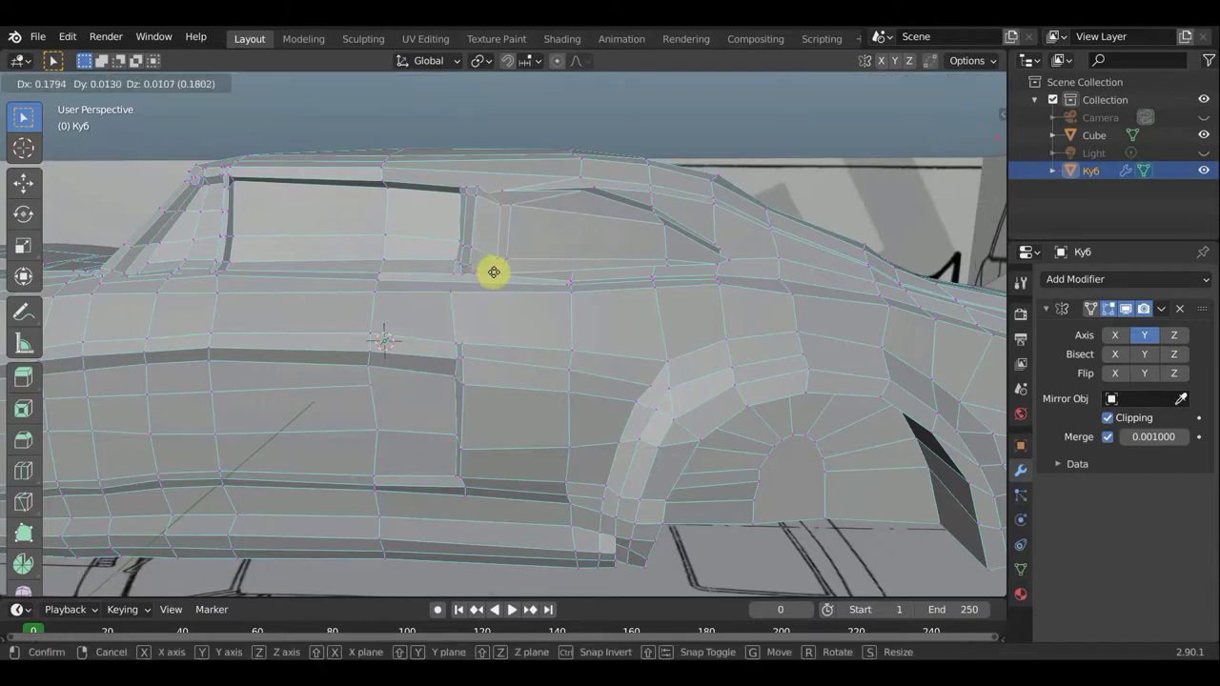
{"action": "left_click", "coordinate": [494, 275]}
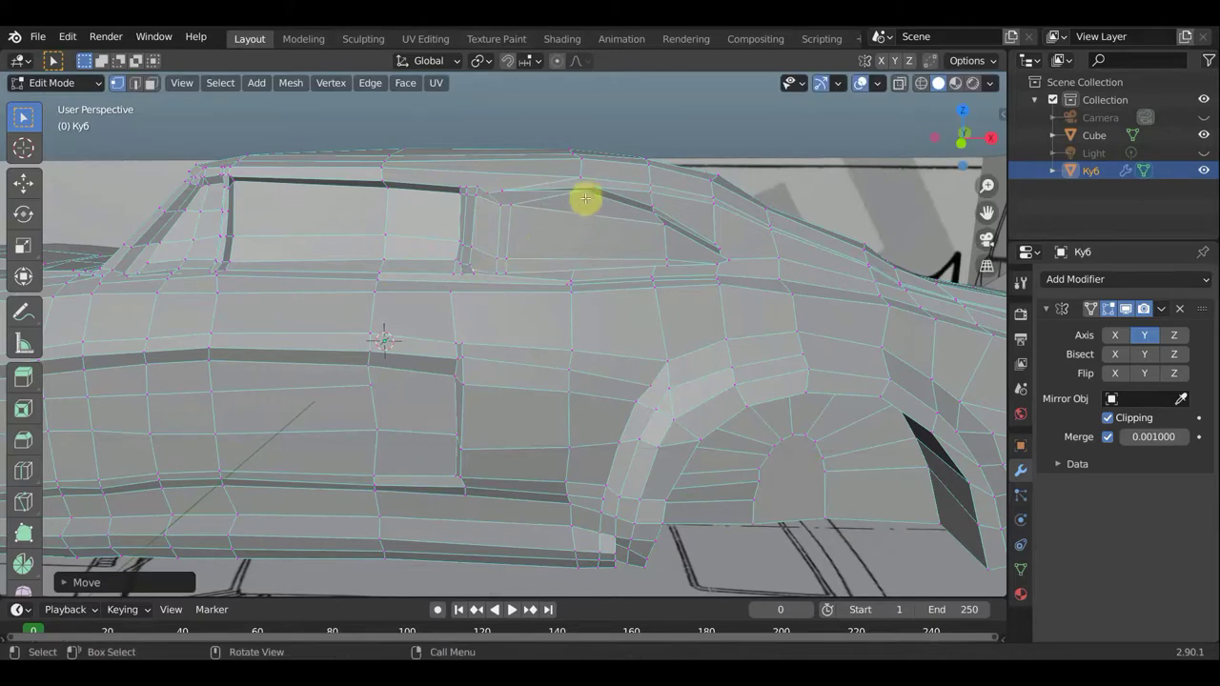
{"action": "key", "text": "g"}
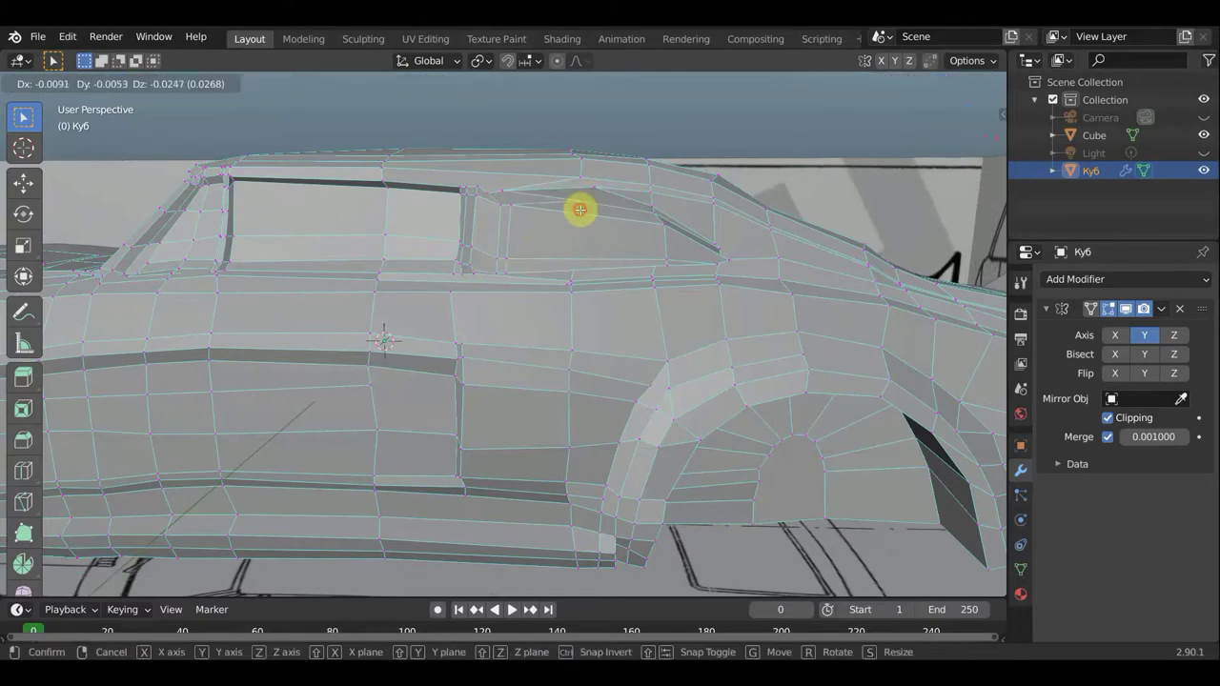
{"action": "left_click", "coordinate": [581, 208]}
{"action": "key", "text": "g"}
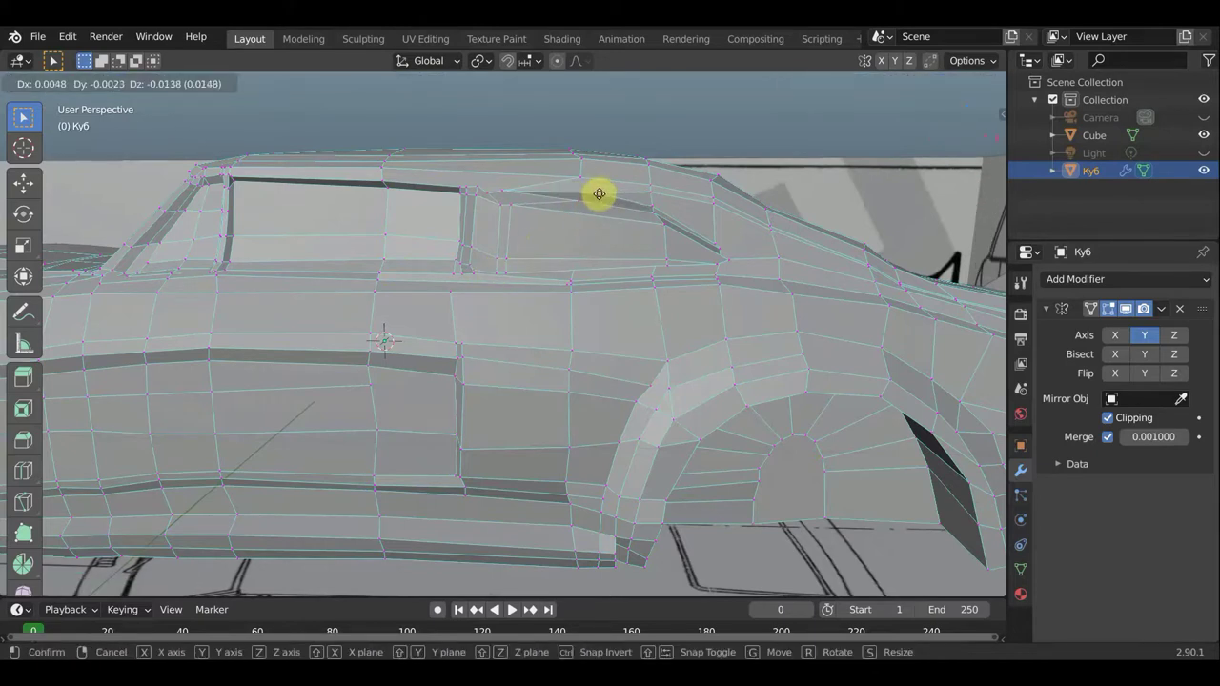
{"action": "left_click", "coordinate": [598, 194]}
{"action": "mouse_move", "coordinate": [600, 258]}
{"action": "middle_mouse_down"}
{"action": "mouse_move", "coordinate": [702, 264]}
{"action": "mouse_move", "coordinate": [752, 305]}
{"action": "mouse_move", "coordinate": [603, 198]}
{"action": "middle_mouse_up"}
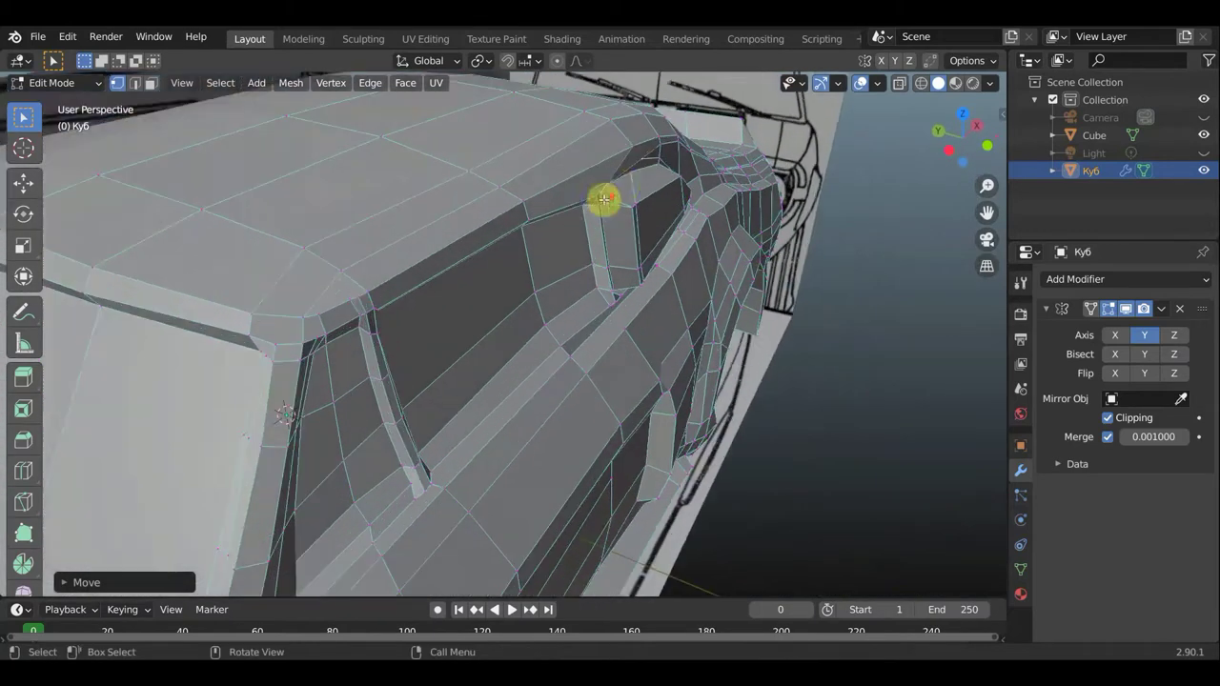
Nudge the roof-edge vertices above the rear window pillar into place
{"action": "left_click", "coordinate": [627, 186]}
{"action": "left_click_drag", "start_coordinate": [608, 184], "coordinate": [643, 172]}
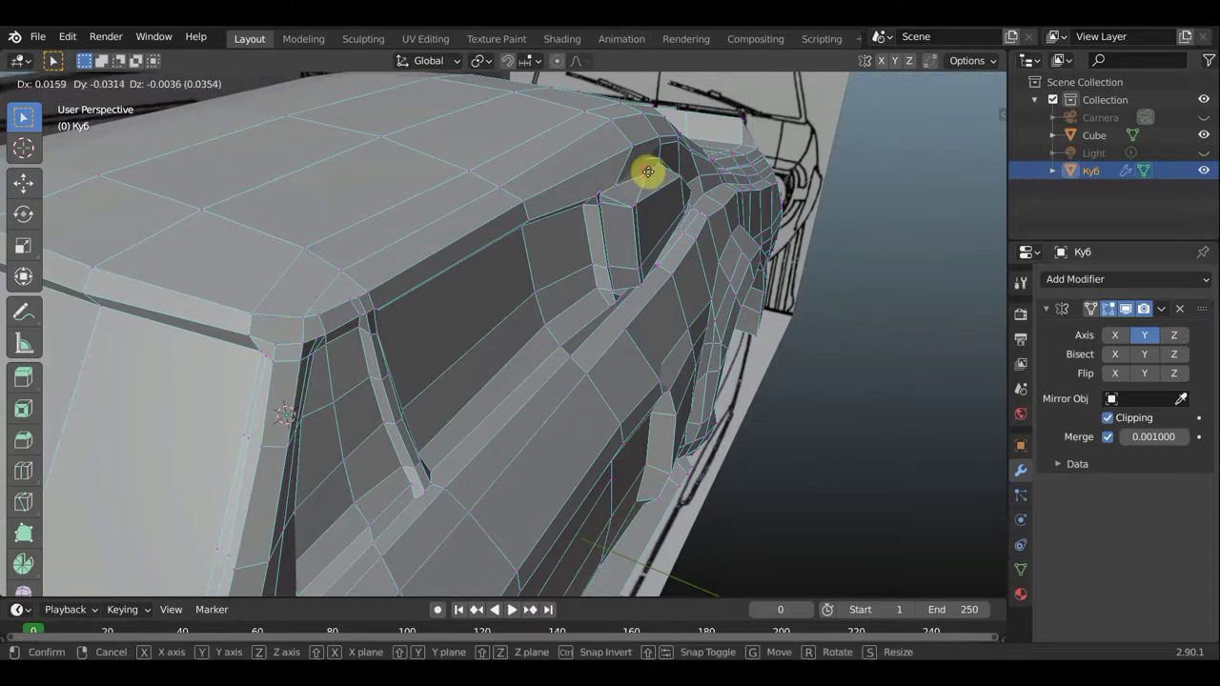
{"action": "mouse_move", "coordinate": [648, 171]}
{"action": "left_mouse_down"}
{"action": "mouse_move", "coordinate": [621, 203]}
{"action": "mouse_move", "coordinate": [664, 169]}
{"action": "mouse_move", "coordinate": [654, 156]}
{"action": "left_mouse_up"}
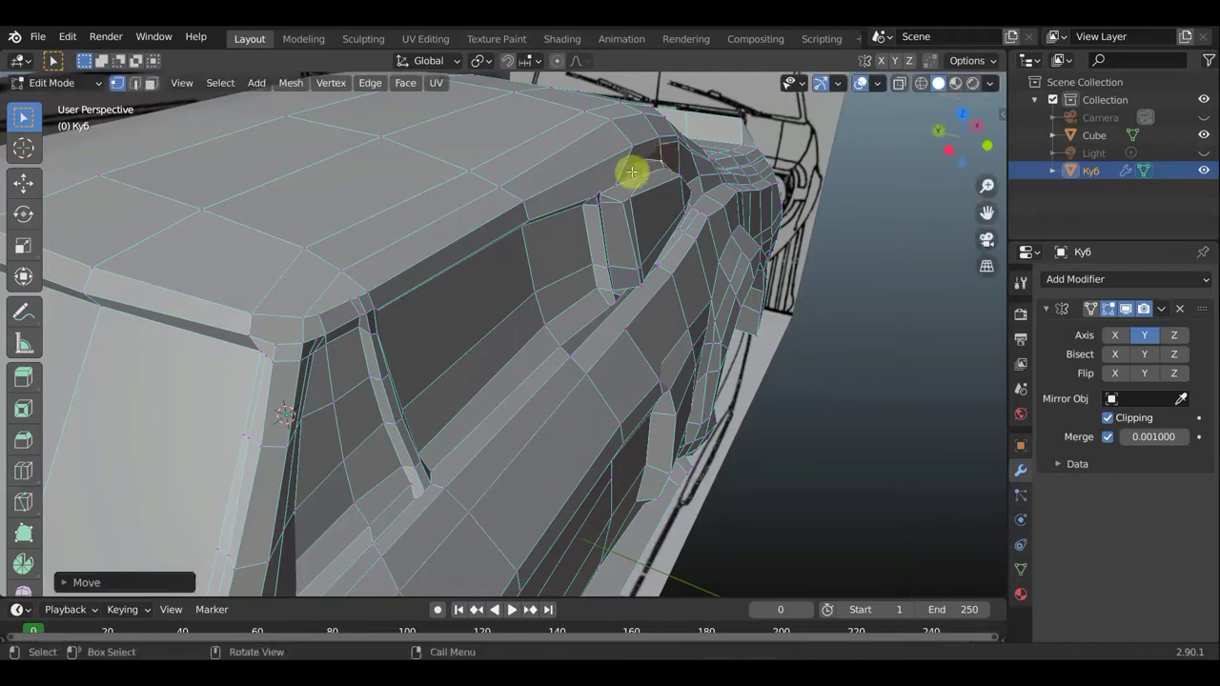
{"action": "mouse_move", "coordinate": [635, 172]}
{"action": "middle_mouse_down"}
{"action": "mouse_move", "coordinate": [466, 185]}
{"action": "mouse_move", "coordinate": [436, 156]}
{"action": "middle_mouse_up"}
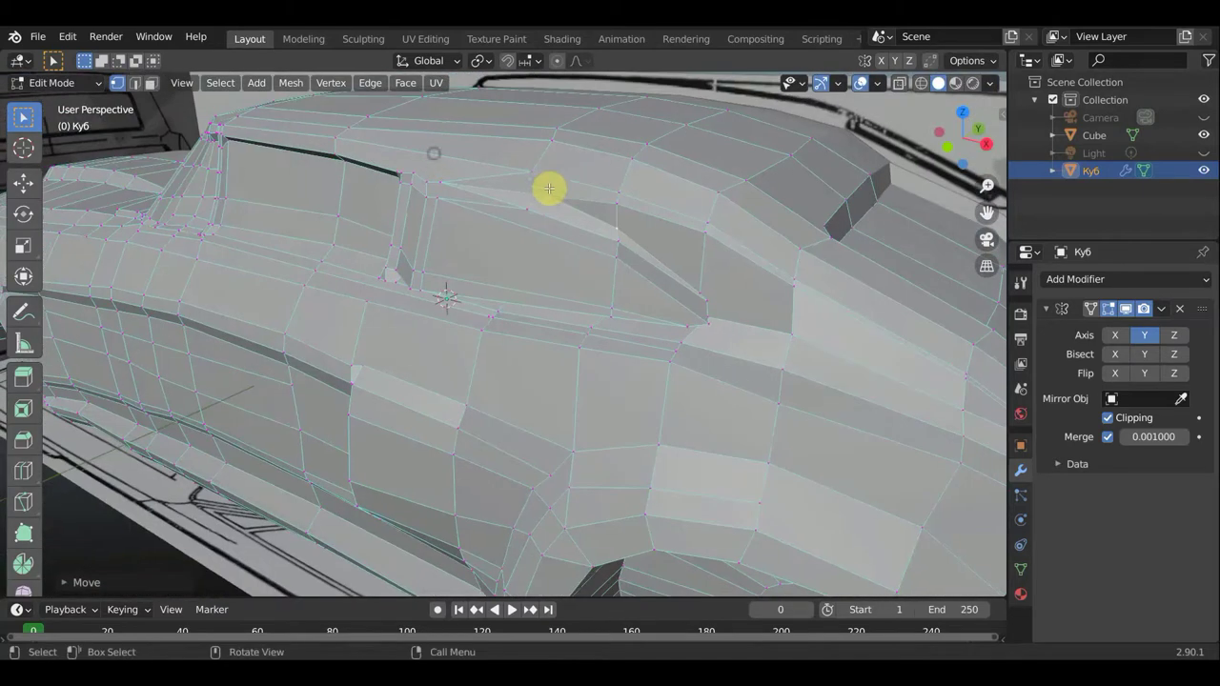
{"action": "middle_click_drag", "start_coordinate": [558, 217], "coordinate": [471, 245]}
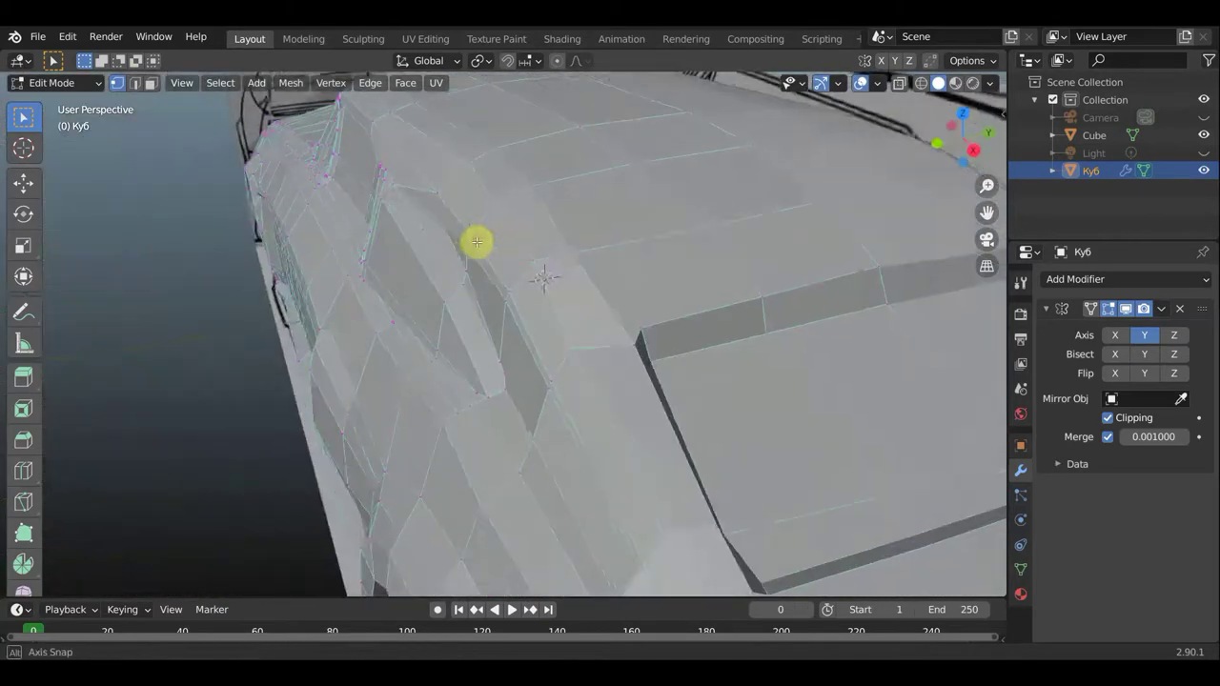
{"action": "left_click_drag", "start_coordinate": [472, 246], "coordinate": [451, 280]}
{"action": "mouse_move", "coordinate": [452, 280]}
{"action": "middle_mouse_down"}
{"action": "mouse_move", "coordinate": [509, 306]}
{"action": "mouse_move", "coordinate": [747, 255]}
{"action": "mouse_move", "coordinate": [713, 272]}
{"action": "mouse_move", "coordinate": [706, 253]}
{"action": "middle_mouse_up"}
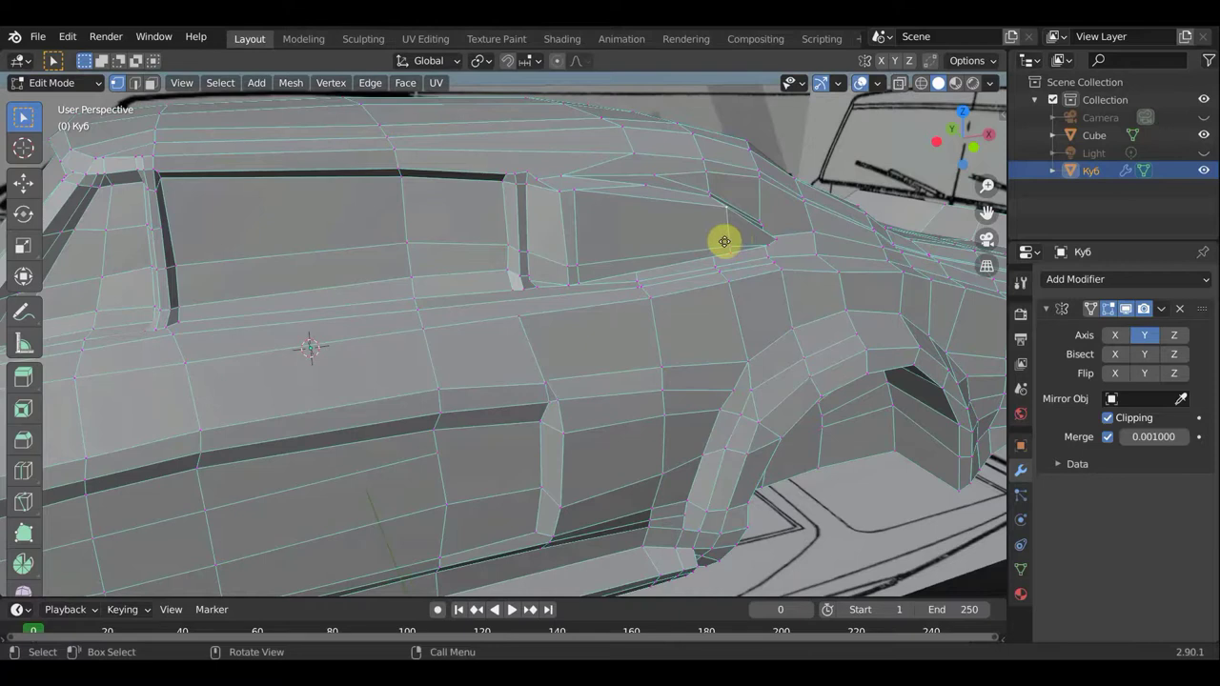
Reposition four vertices at the front corner of the window
{"action": "key", "text": "g"}
{"action": "left_click", "coordinate": [729, 247]}
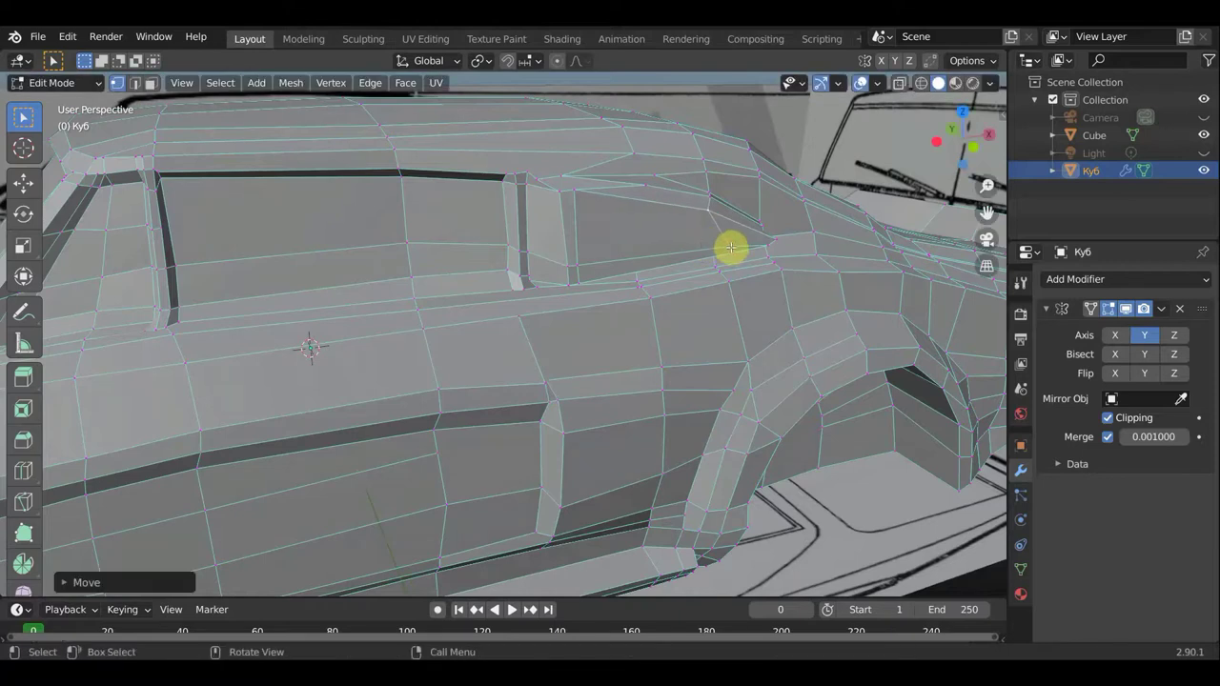
{"action": "key", "text": "g"}
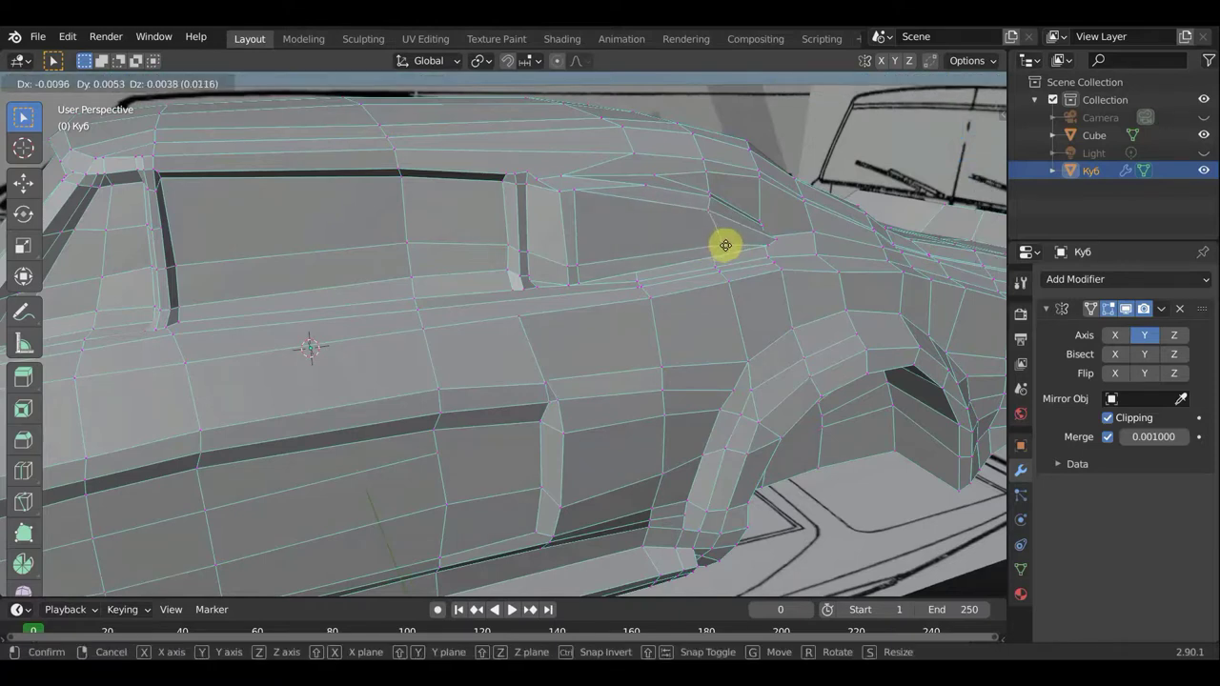
{"action": "left_click", "coordinate": [767, 238]}
{"action": "key", "text": "g"}
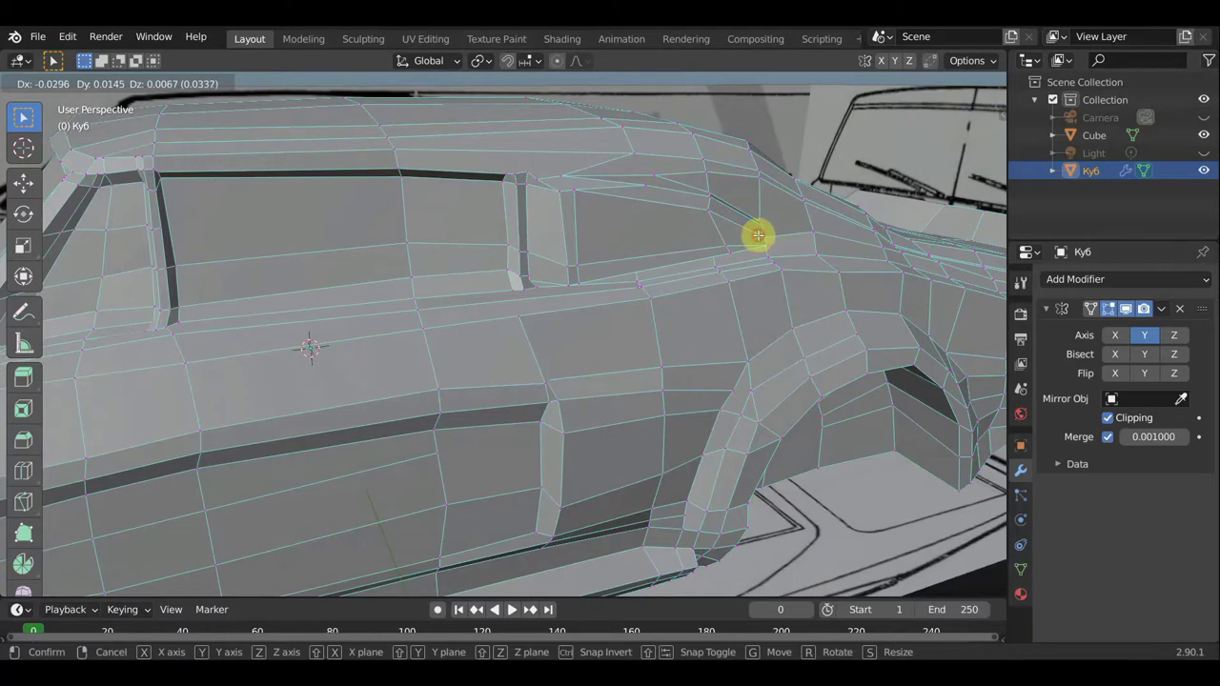
{"action": "left_click", "coordinate": [758, 233]}
{"action": "key", "text": "g"}
{"action": "left_click", "coordinate": [756, 229]}
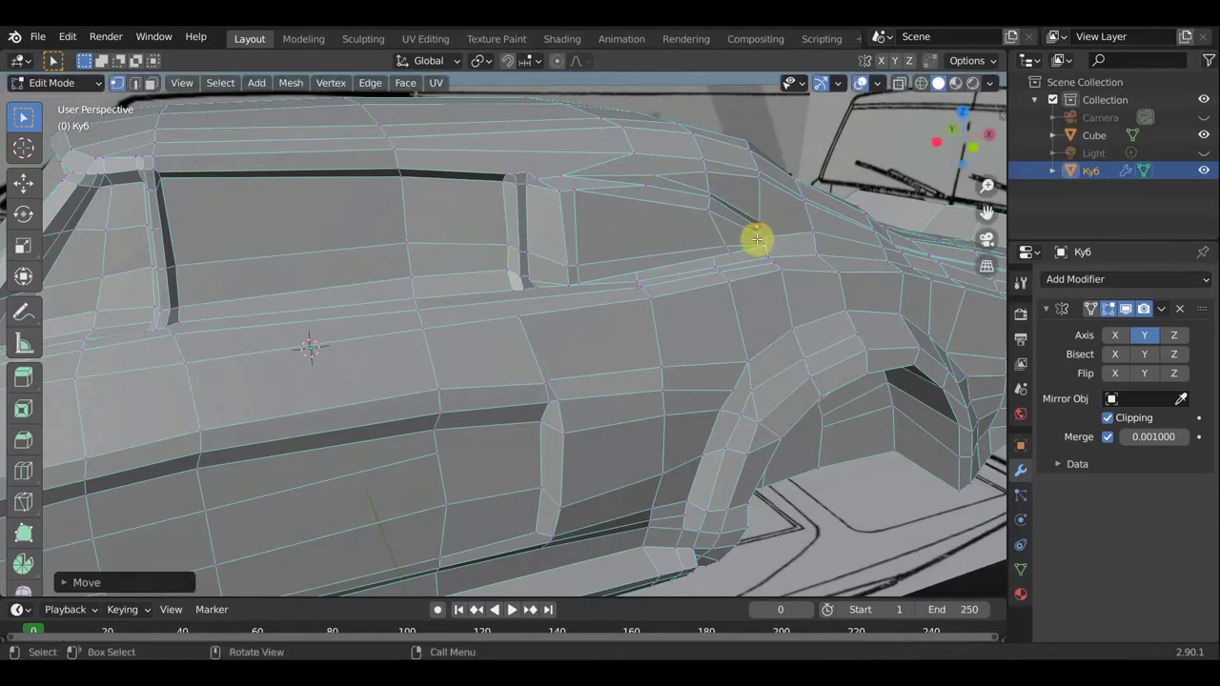
{"action": "mouse_move", "coordinate": [757, 239]}
{"action": "middle_mouse_down"}
{"action": "mouse_move", "coordinate": [670, 261]}
{"action": "mouse_move", "coordinate": [584, 255]}
{"action": "mouse_move", "coordinate": [654, 318]}
{"action": "middle_mouse_up"}
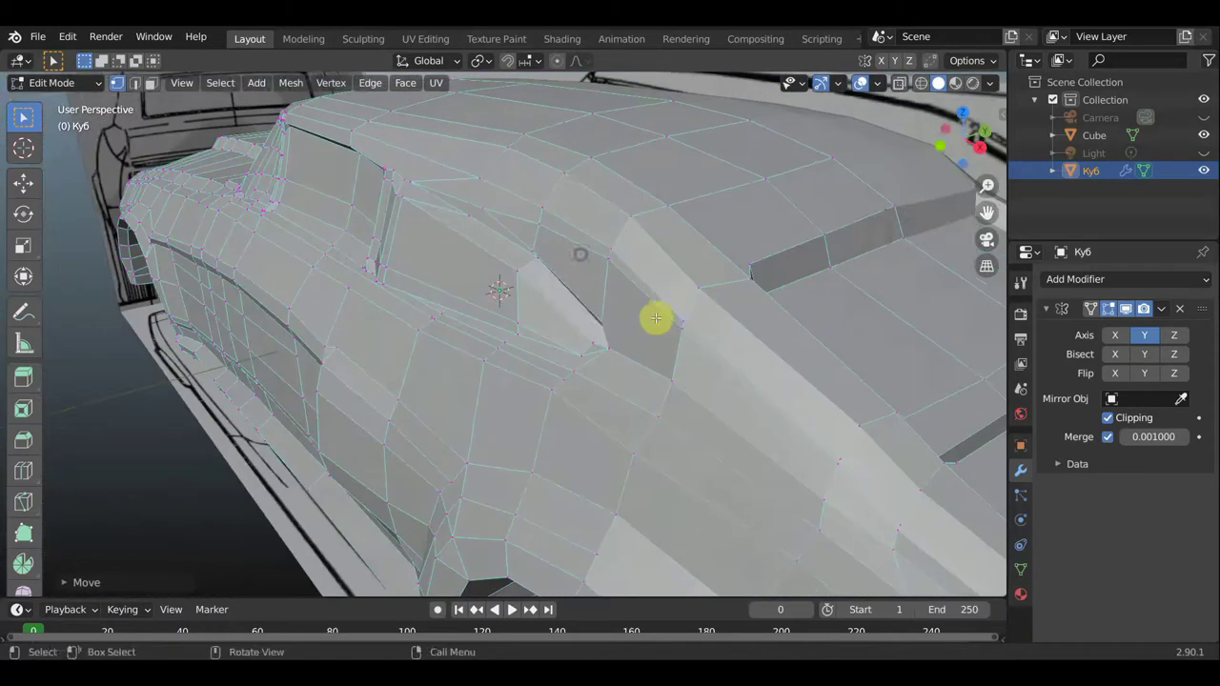
Move the rear pillar and surrounding panel vertices to smooth the join with the body
{"action": "key", "text": "g"}
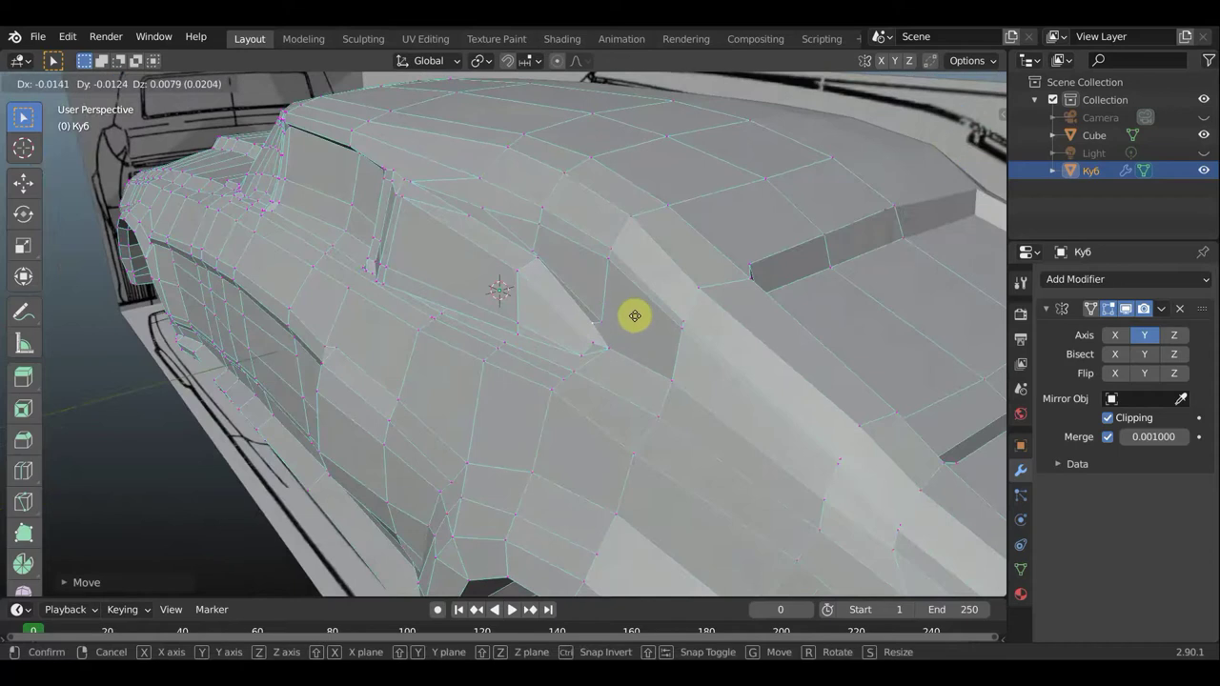
{"action": "left_click", "coordinate": [635, 316]}
{"action": "middle_click_drag", "start_coordinate": [604, 330], "coordinate": [566, 332]}
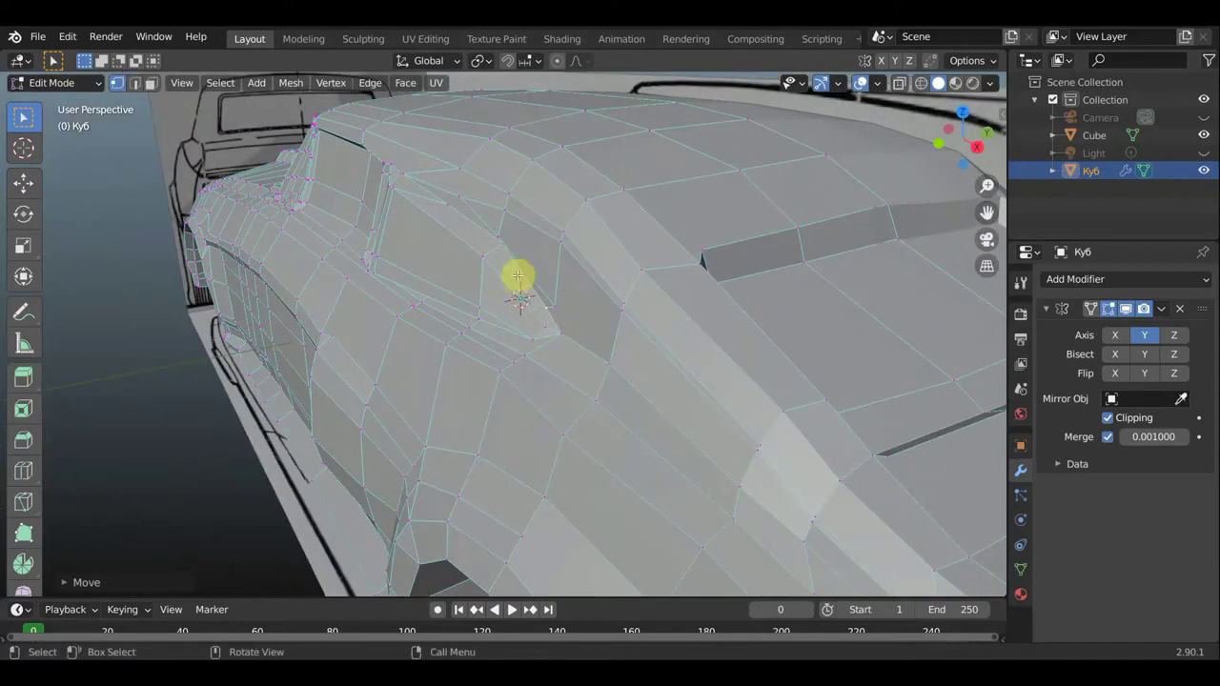
{"action": "key", "text": "g"}
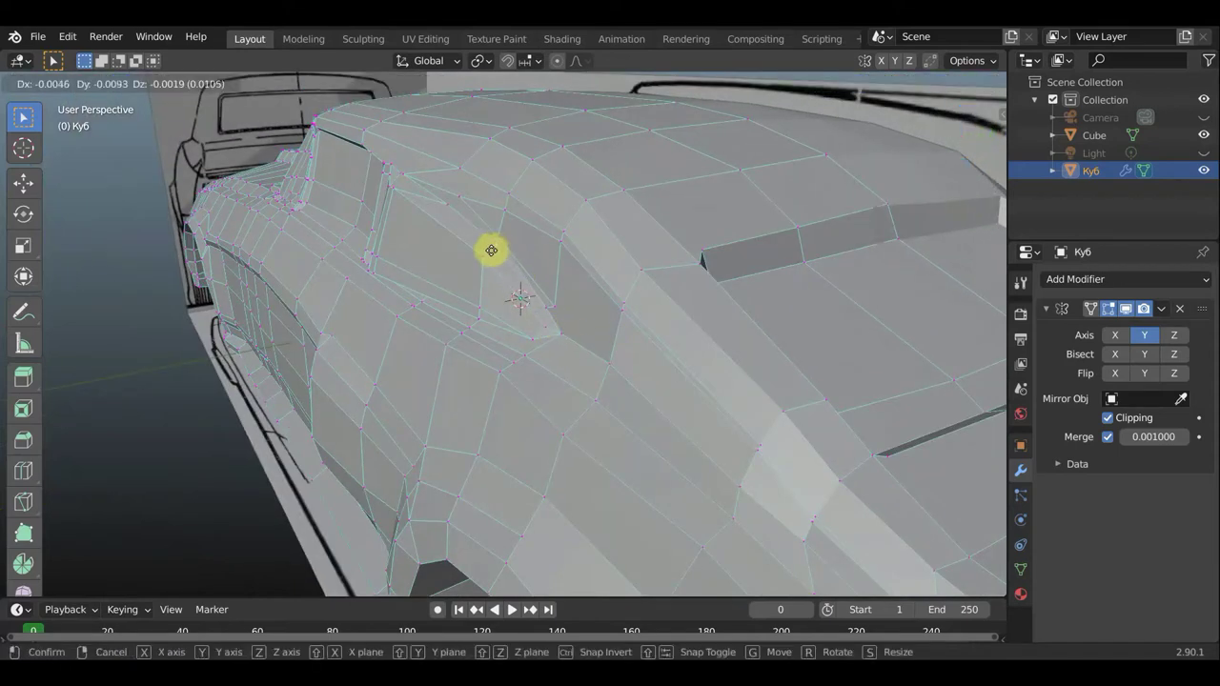
{"action": "left_click", "coordinate": [493, 252]}
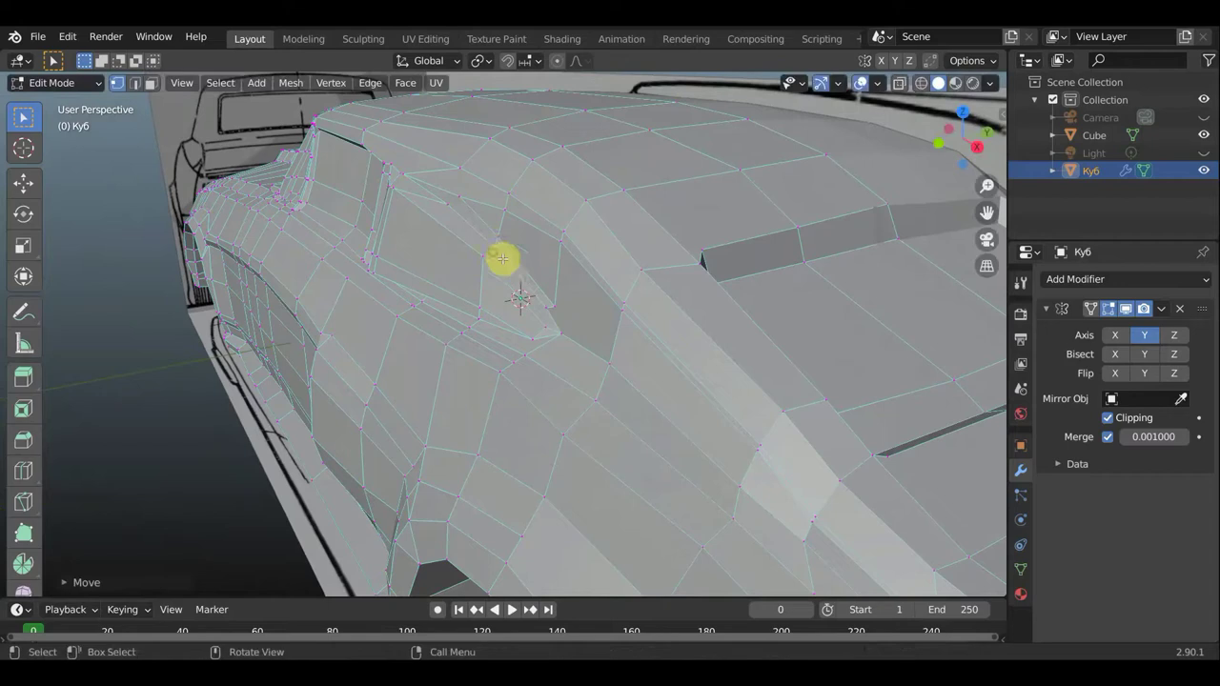
{"action": "key", "text": "g"}
{"action": "left_click", "coordinate": [547, 323]}
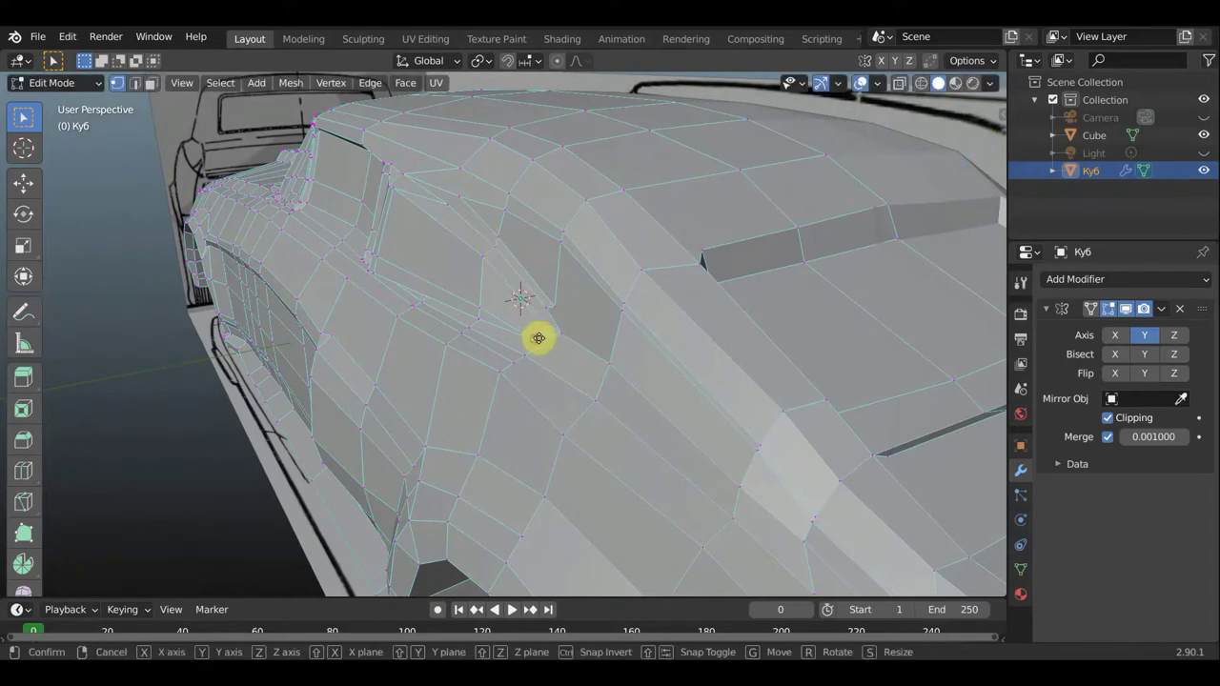
{"action": "key", "text": "g"}
{"action": "left_click", "coordinate": [542, 338]}
{"action": "mouse_move", "coordinate": [544, 337]}
{"action": "middle_mouse_down"}
{"action": "mouse_move", "coordinate": [722, 330]}
{"action": "mouse_move", "coordinate": [711, 332]}
{"action": "middle_mouse_up"}
Reposition the first three vertices above the front wheel arch
{"action": "scroll", "coordinate": [711, 333], "scroll_direction": "down", "scroll_amount": 2}
{"action": "scroll", "coordinate": [672, 351], "scroll_direction": "down", "scroll_amount": 2}
{"action": "scroll", "coordinate": [654, 344], "scroll_direction": "down", "scroll_amount": 2}
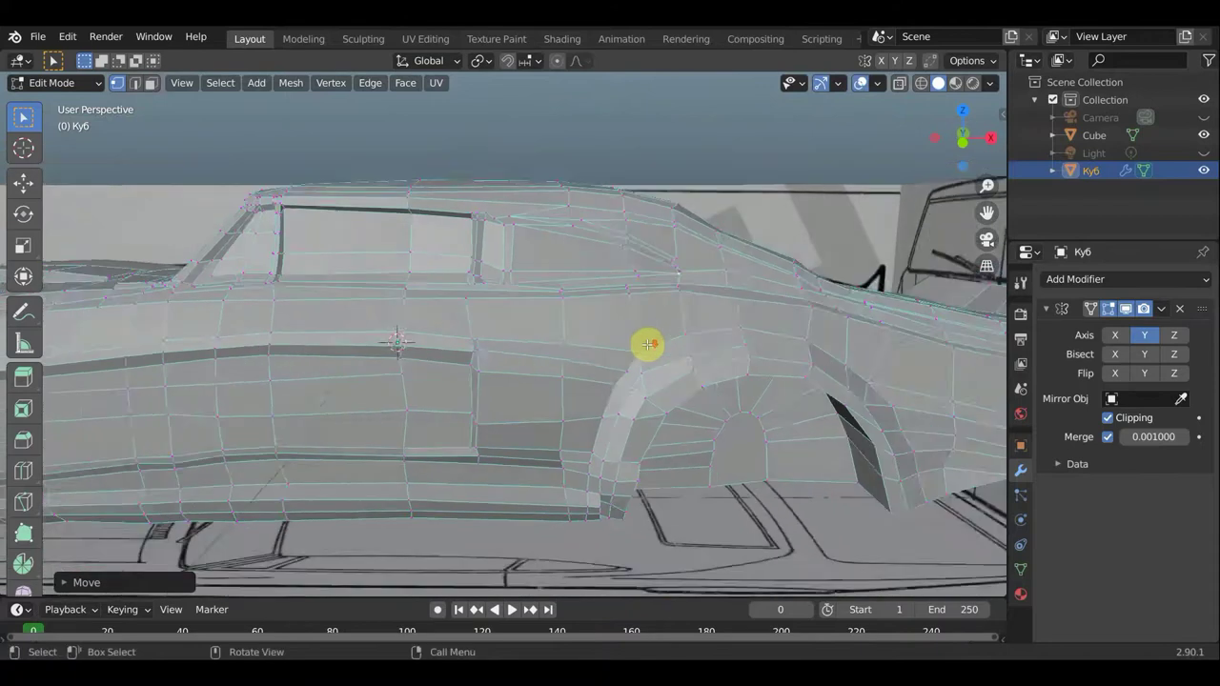
{"action": "scroll", "coordinate": [645, 343], "scroll_direction": "down", "scroll_amount": 2}
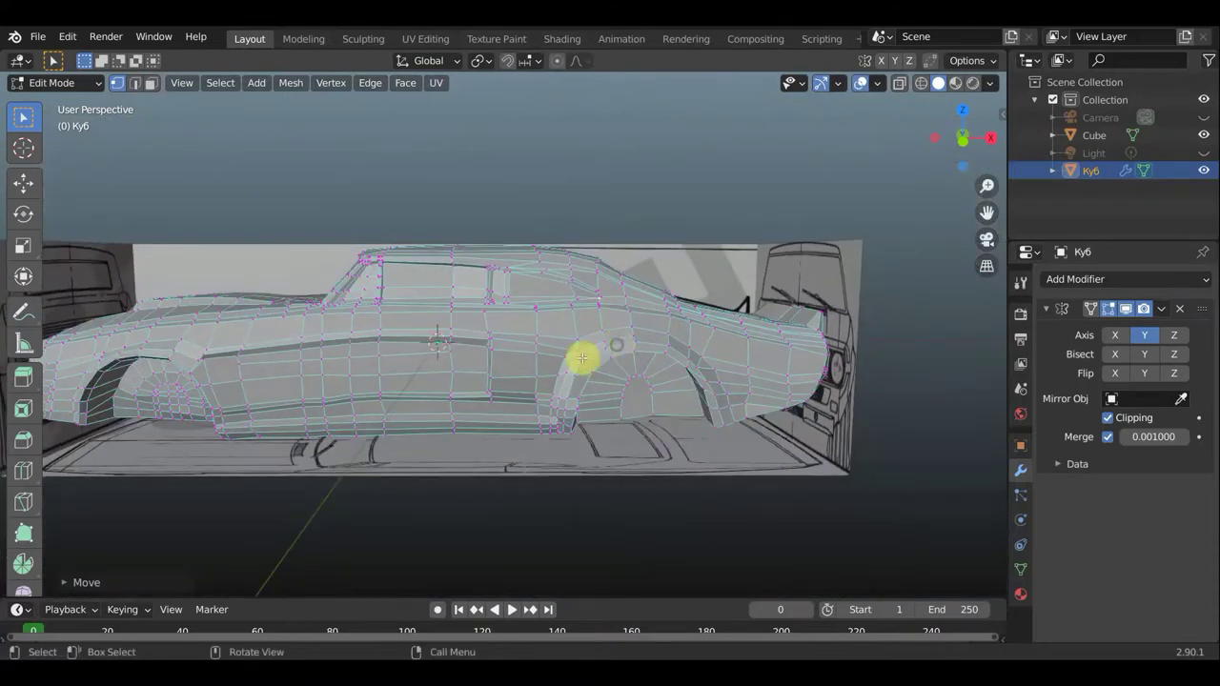
{"action": "scroll", "coordinate": [600, 334], "scroll_direction": "up", "scroll_amount": 2}
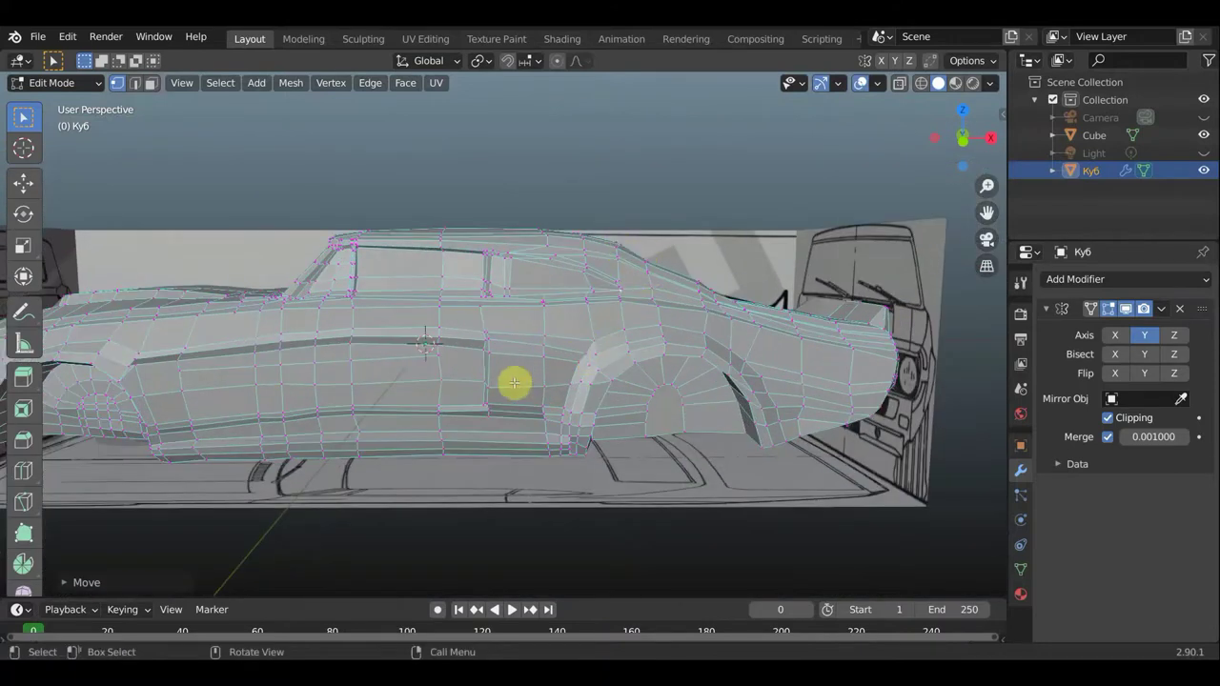
{"action": "scroll", "coordinate": [514, 383], "scroll_direction": "up", "scroll_amount": 1}
{"action": "scroll", "coordinate": [509, 381], "scroll_direction": "up", "scroll_amount": 1}
{"action": "scroll", "coordinate": [509, 381], "scroll_direction": "down", "scroll_amount": 1}
{"action": "scroll", "coordinate": [509, 381], "scroll_direction": "down", "scroll_amount": 1}
{"action": "scroll", "coordinate": [509, 381], "scroll_direction": "down", "scroll_amount": 1}
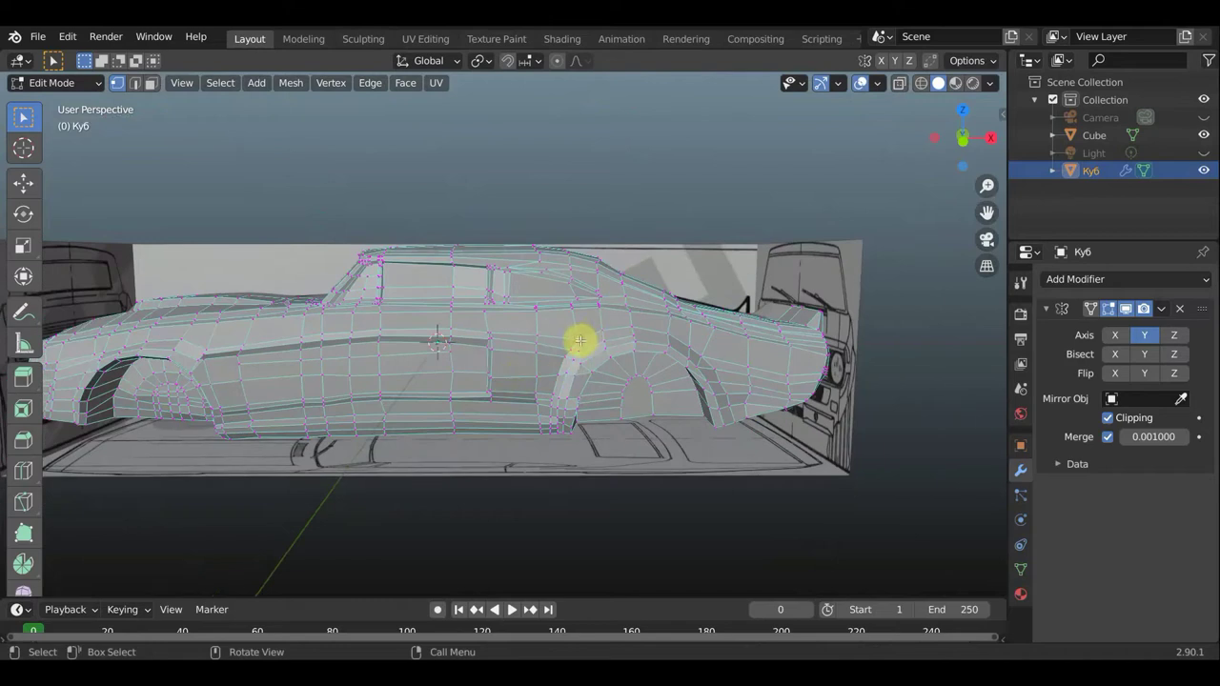
{"action": "key", "text": "g"}
{"action": "left_click", "coordinate": [585, 340]}
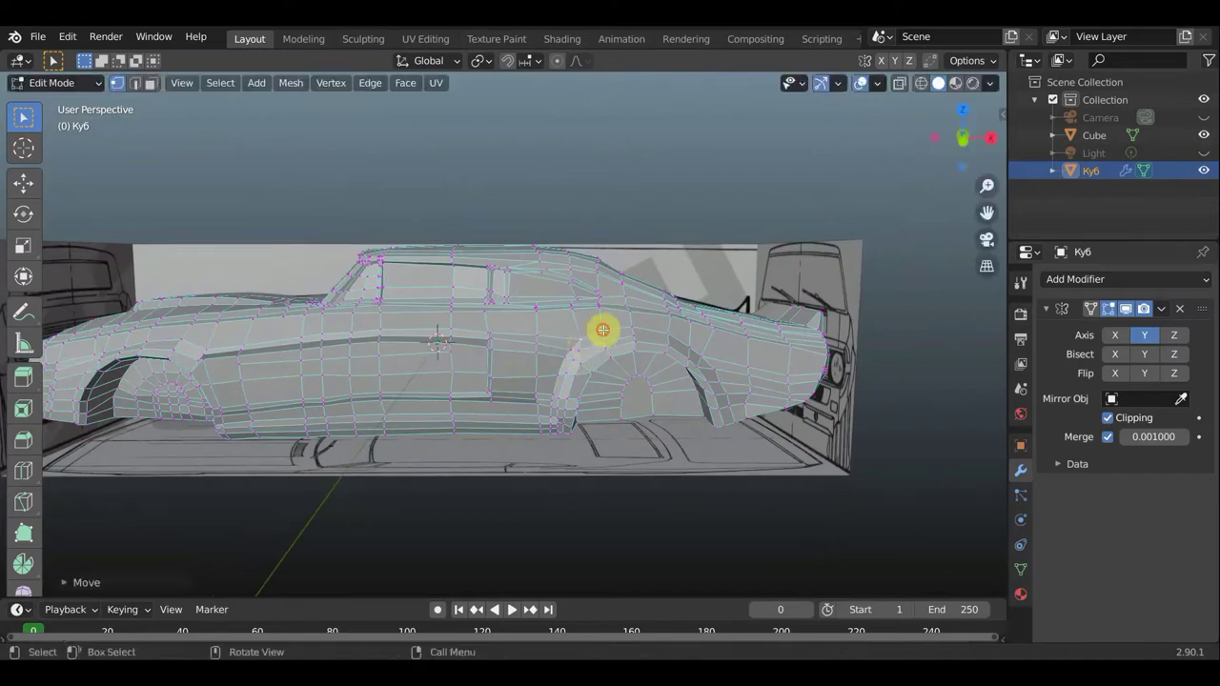
{"action": "key", "text": "g"}
{"action": "left_click", "coordinate": [607, 330]}
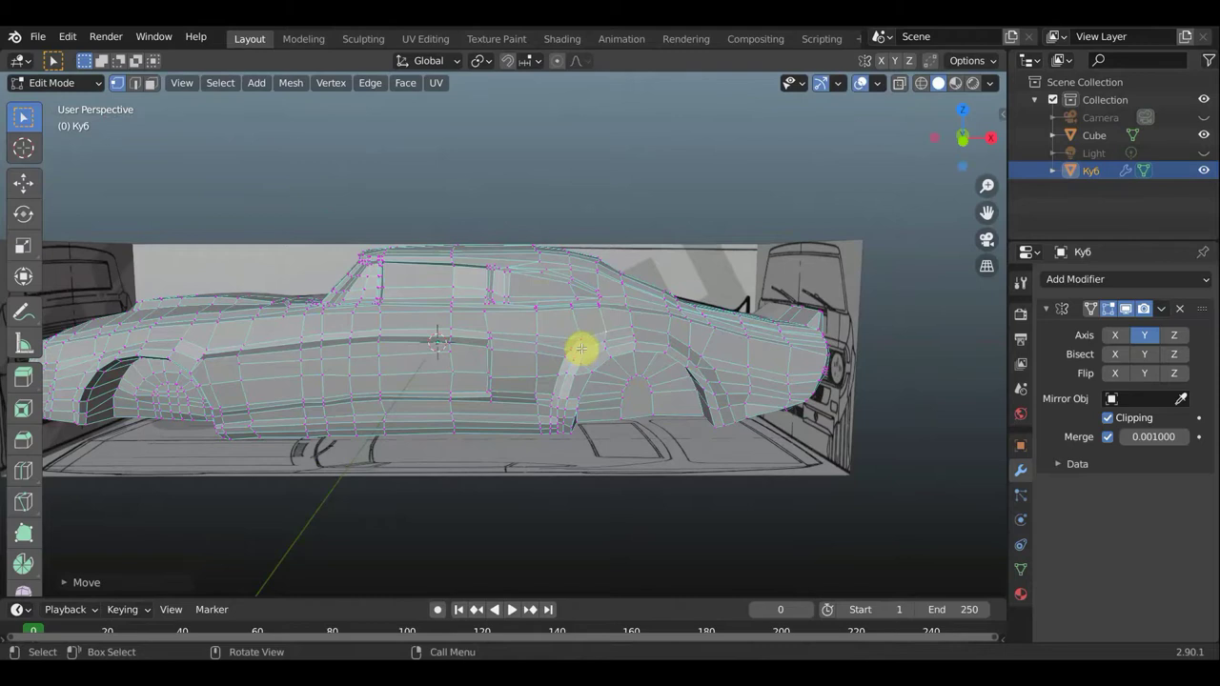
{"action": "key", "text": "g"}
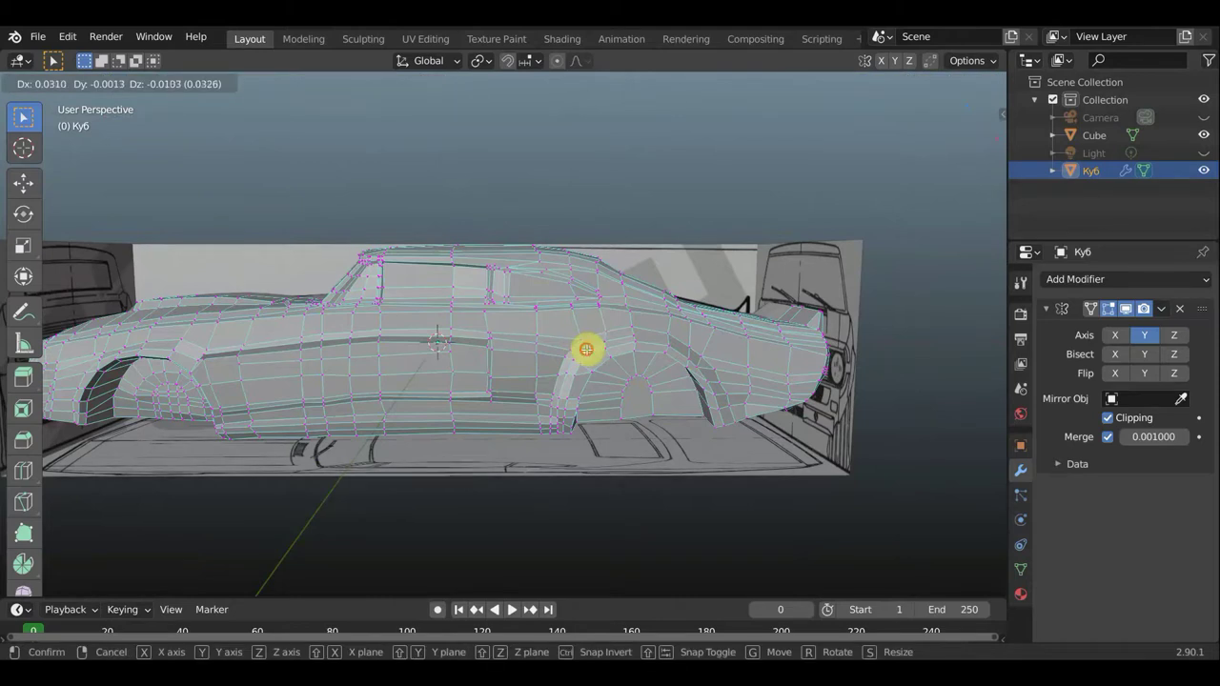
{"action": "left_click", "coordinate": [582, 355]}
Nudge three more arch-edge vertices to smooth the arch's curve
{"action": "key", "text": "g"}
{"action": "left_click", "coordinate": [578, 361]}
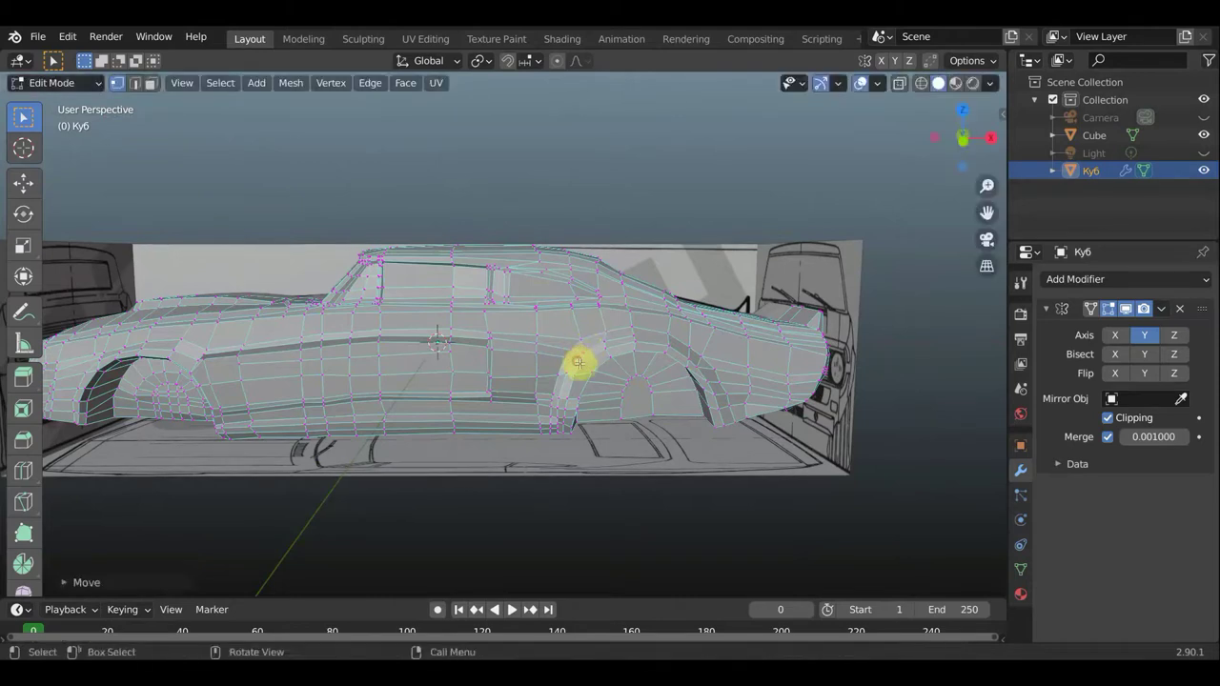
{"action": "key", "text": "g"}
{"action": "left_click", "coordinate": [584, 375]}
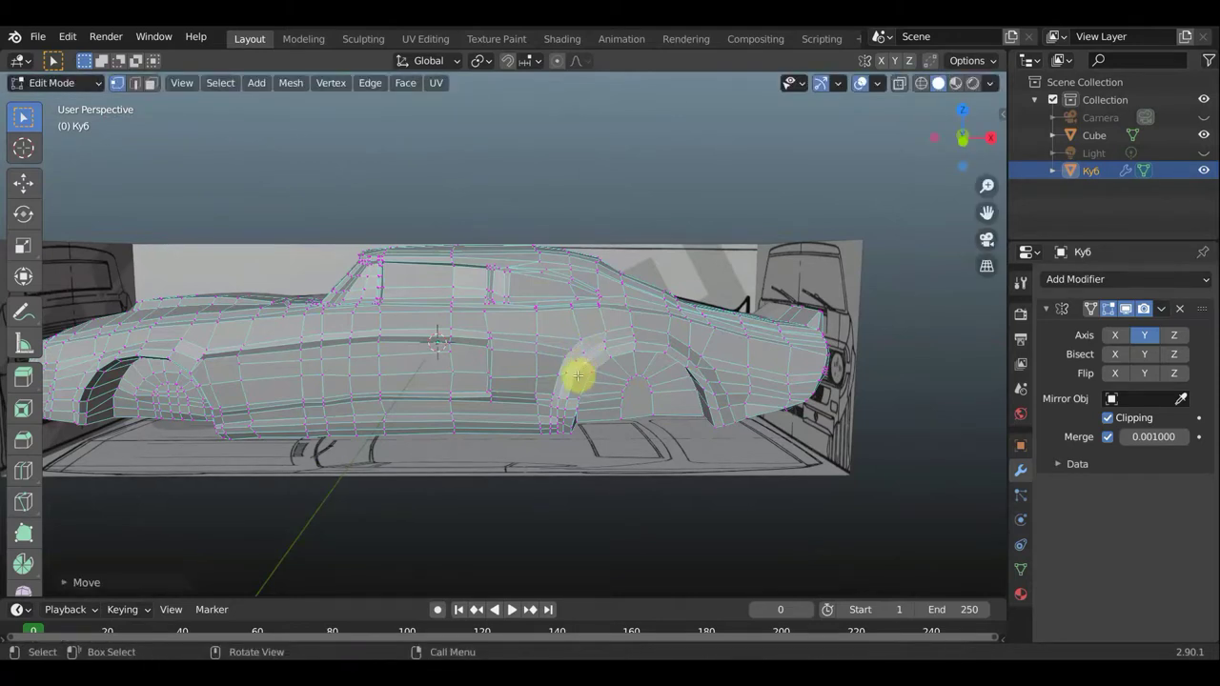
{"action": "key", "text": "g"}
{"action": "left_click", "coordinate": [579, 373]}
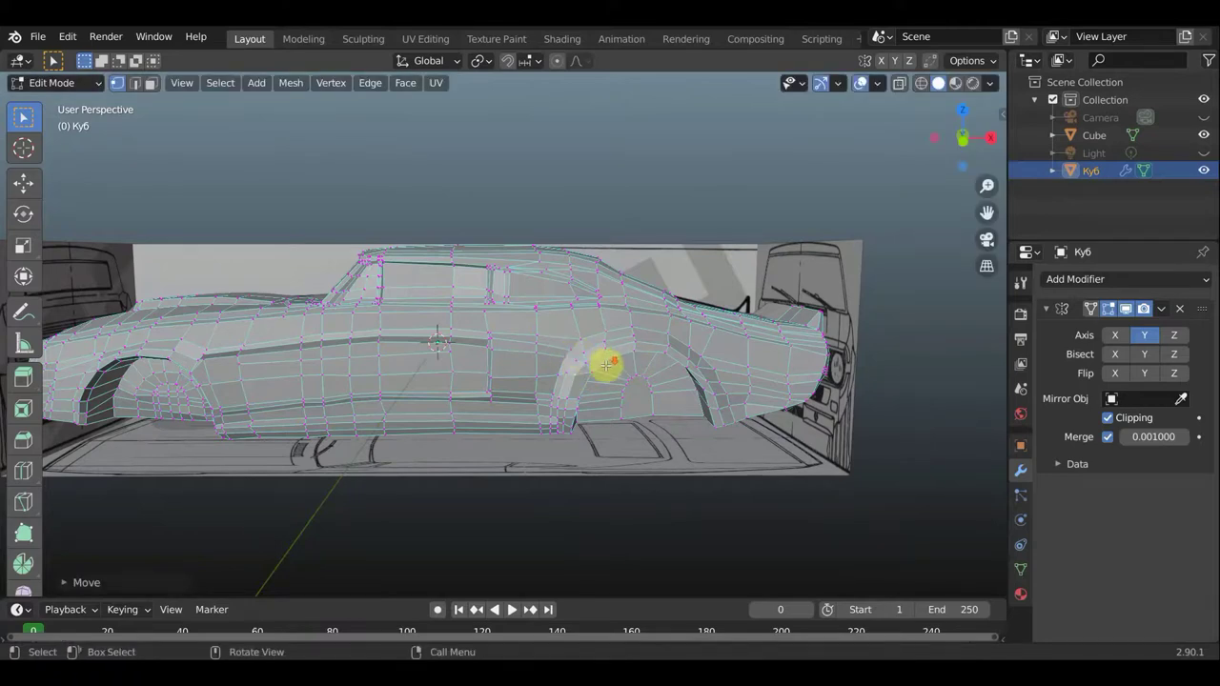
{"action": "scroll", "coordinate": [591, 381], "scroll_direction": "down", "scroll_amount": 5}
{"action": "mouse_move", "coordinate": [536, 417]}
{"action": "middle_mouse_down"}
{"action": "mouse_move", "coordinate": [656, 406]}
{"action": "mouse_move", "coordinate": [683, 421]}
{"action": "mouse_move", "coordinate": [667, 415]}
{"action": "middle_mouse_up"}
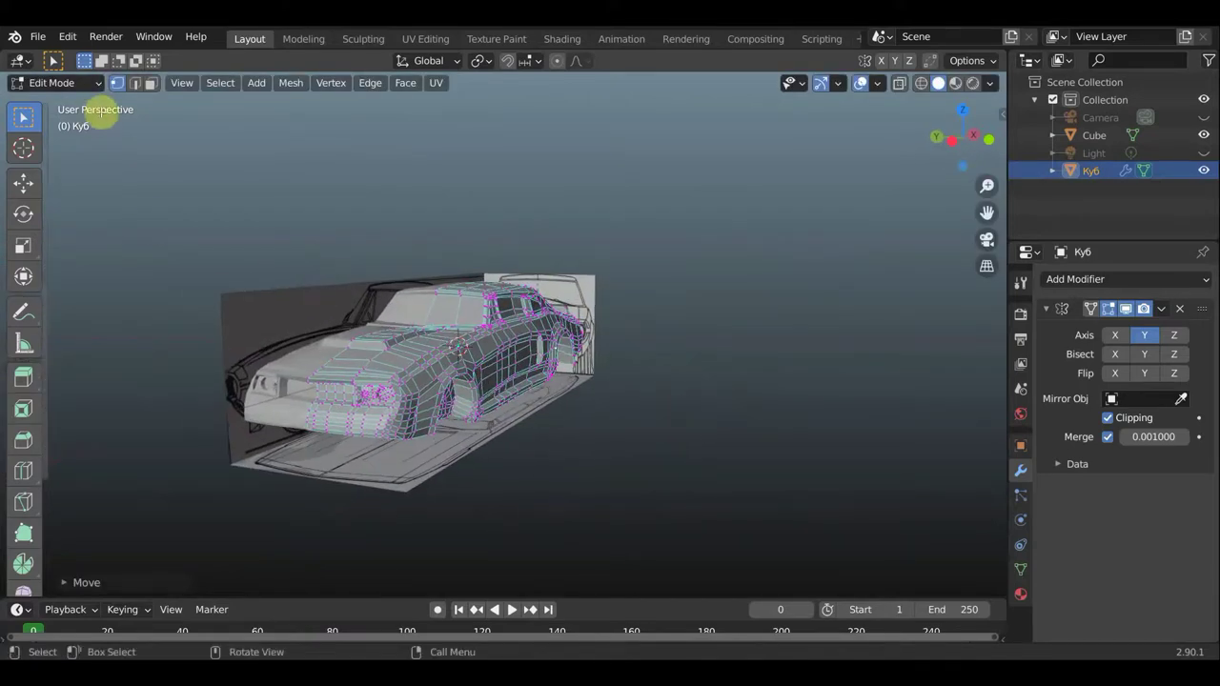
{"action": "left_click", "coordinate": [88, 83]}
{"action": "left_click", "coordinate": [86, 105]}
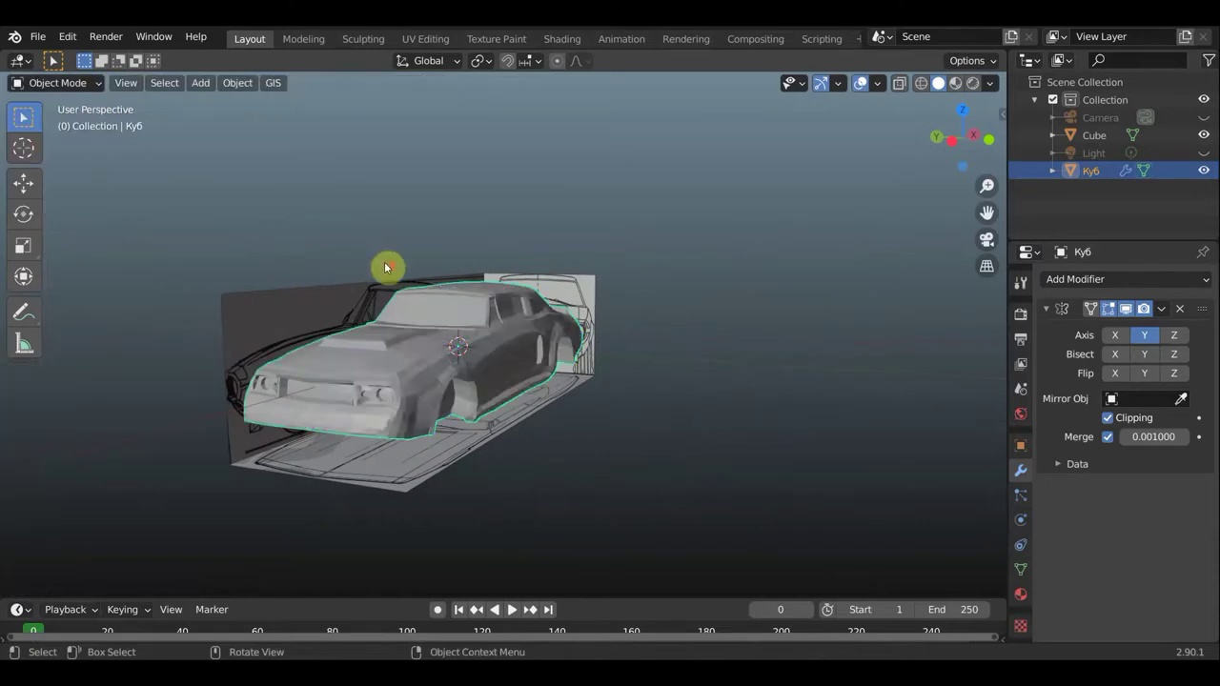
{"action": "scroll", "coordinate": [387, 267], "scroll_direction": "up", "scroll_amount": 2}
{"action": "mouse_move", "coordinate": [371, 272]}
{"action": "middle_mouse_down"}
{"action": "mouse_move", "coordinate": [260, 255]}
{"action": "mouse_move", "coordinate": [232, 264]}
{"action": "mouse_move", "coordinate": [245, 264]}
{"action": "mouse_move", "coordinate": [199, 355]}
{"action": "middle_mouse_up"}
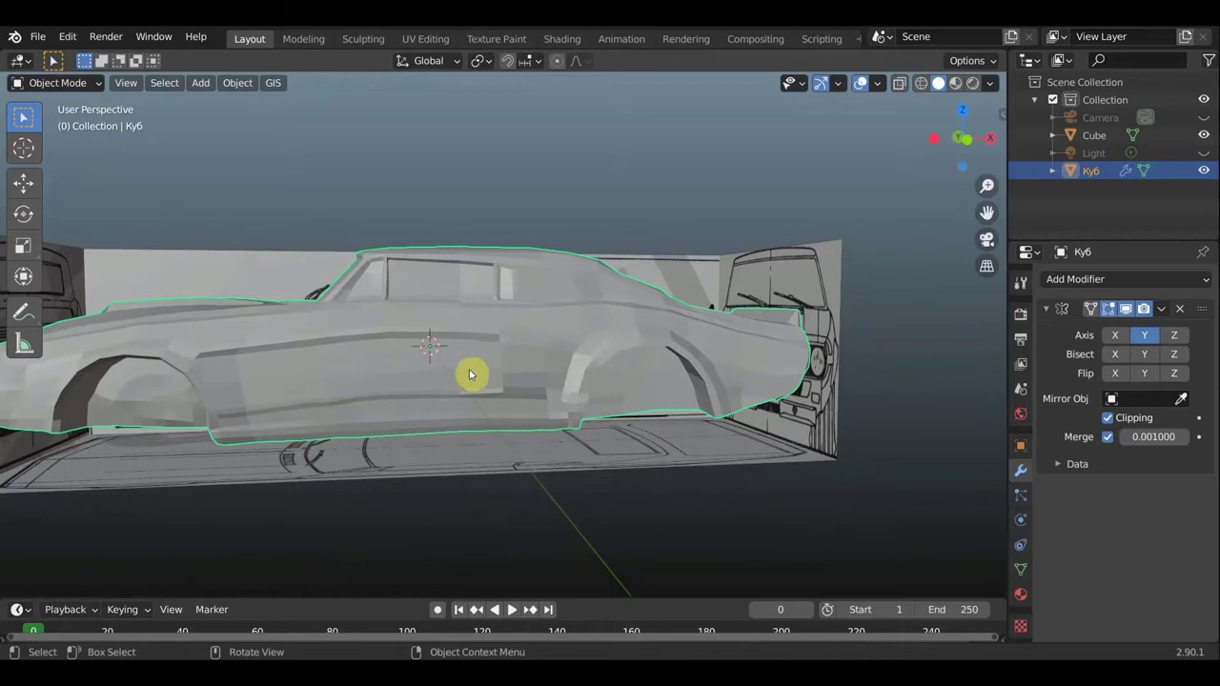
{"action": "mouse_move", "coordinate": [471, 373]}
{"action": "middle_mouse_down"}
{"action": "mouse_move", "coordinate": [346, 400]}
{"action": "mouse_move", "coordinate": [356, 446]}
{"action": "mouse_move", "coordinate": [277, 422]}
{"action": "mouse_move", "coordinate": [245, 368]}
{"action": "mouse_move", "coordinate": [630, 385]}
{"action": "mouse_move", "coordinate": [464, 381]}
{"action": "middle_mouse_up"}
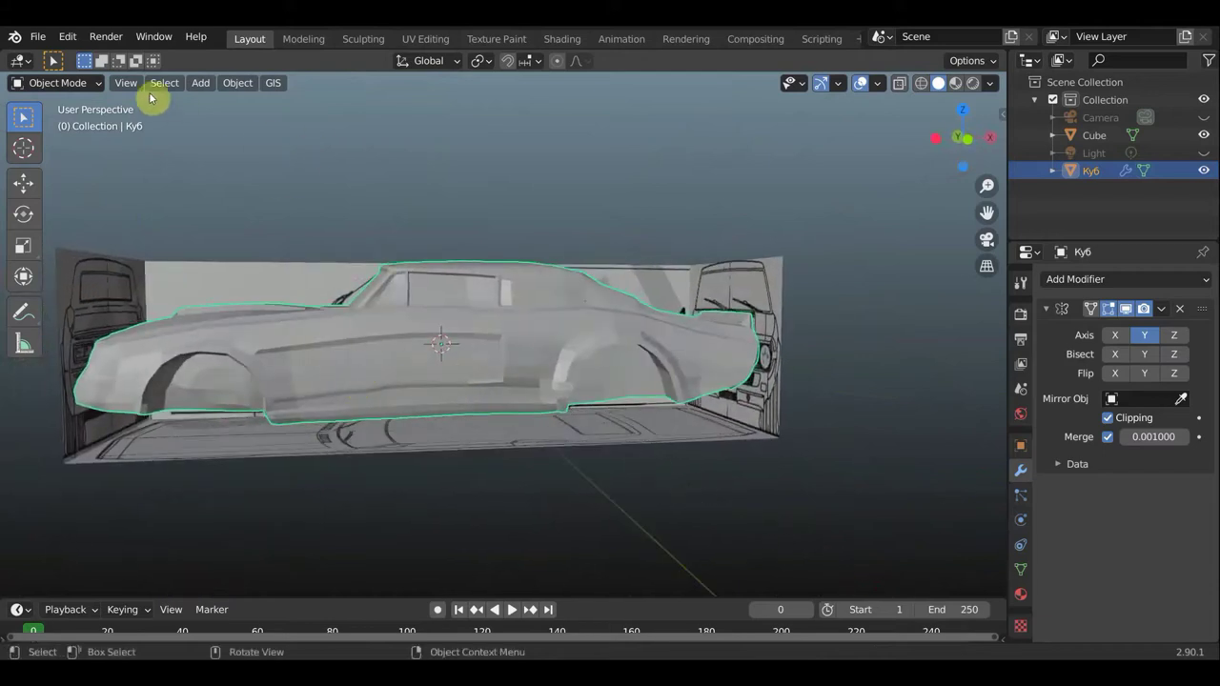
{"action": "left_click", "coordinate": [76, 88]}
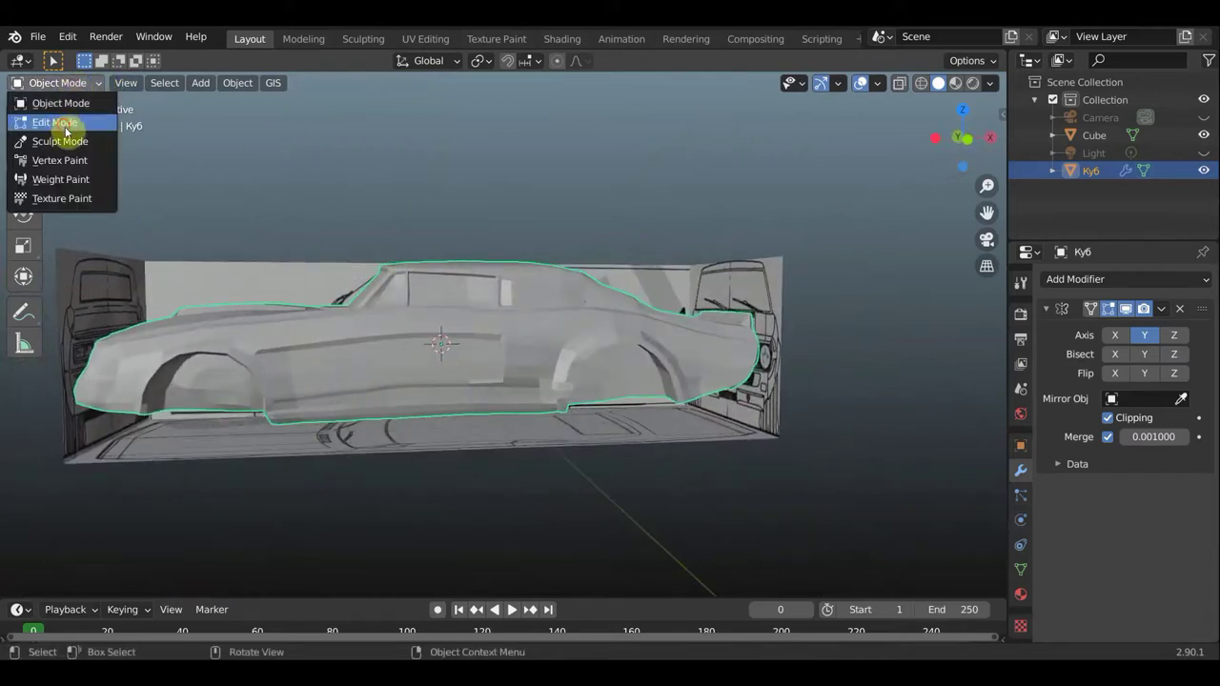
{"action": "left_click", "coordinate": [57, 120]}
Move five vertices along the lower door edge and sill onto the blueprint line
{"action": "scroll", "coordinate": [240, 282], "scroll_direction": "up", "scroll_amount": 3}
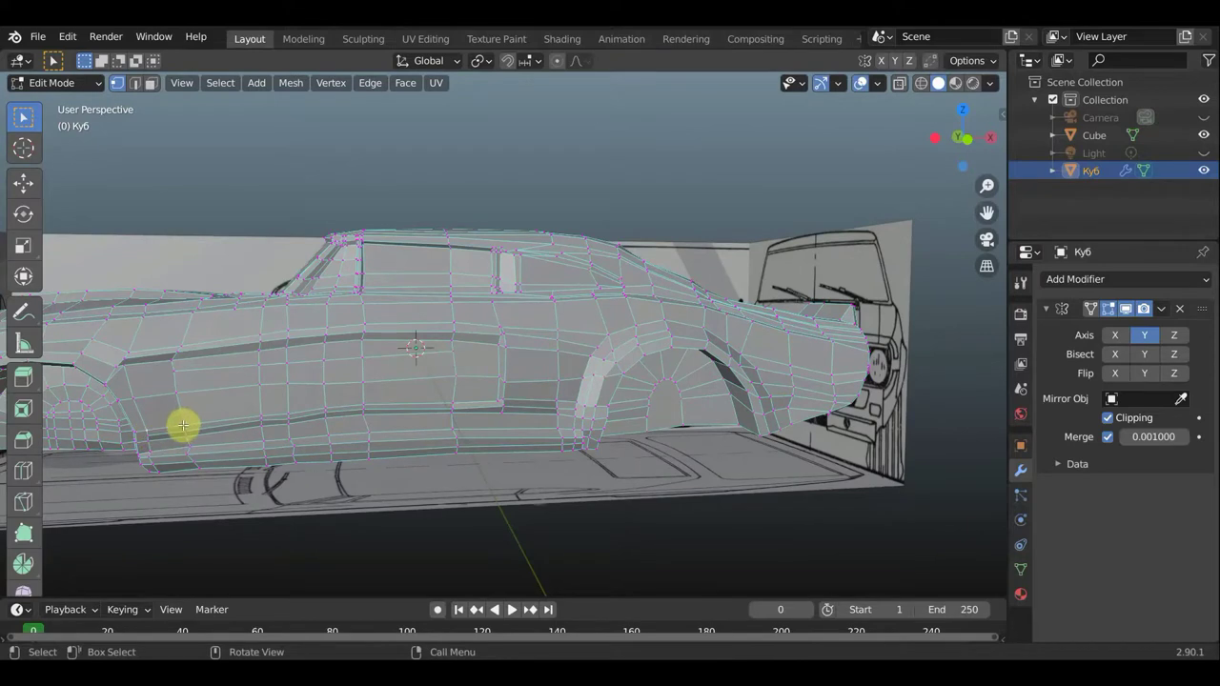
{"action": "key", "text": "g"}
{"action": "left_click", "coordinate": [189, 423]}
{"action": "key", "text": "g"}
{"action": "left_click", "coordinate": [186, 419]}
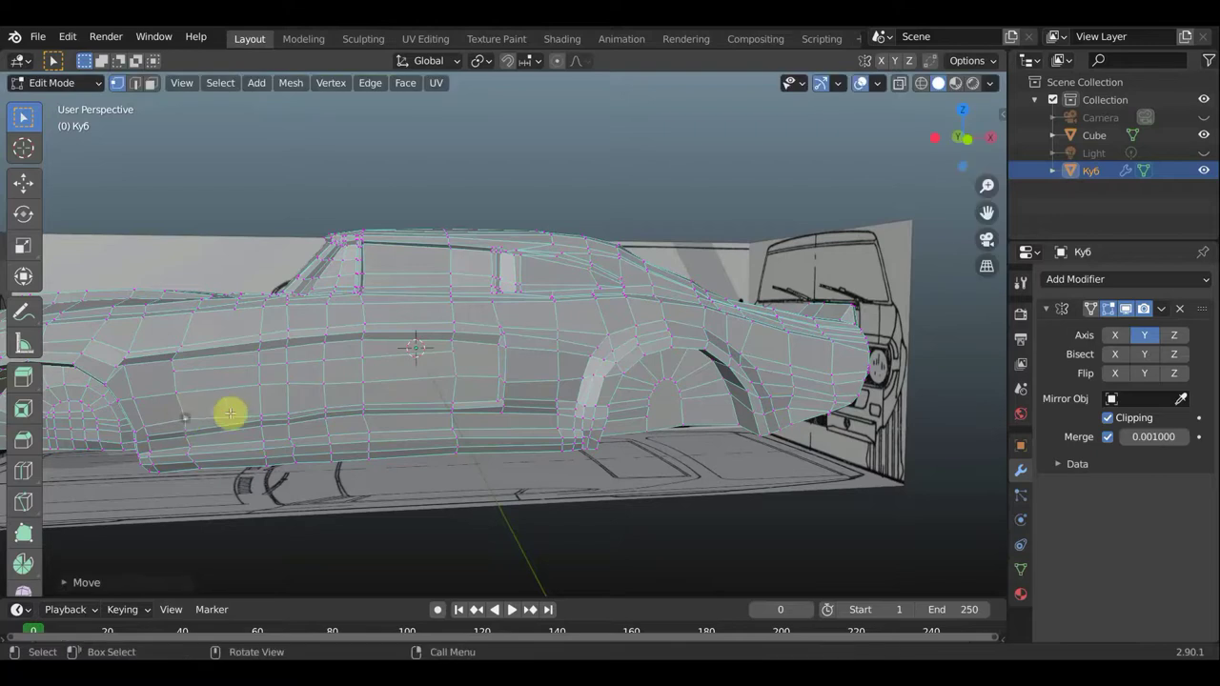
{"action": "key", "text": "g"}
{"action": "left_click", "coordinate": [283, 412]}
{"action": "key", "text": "g"}
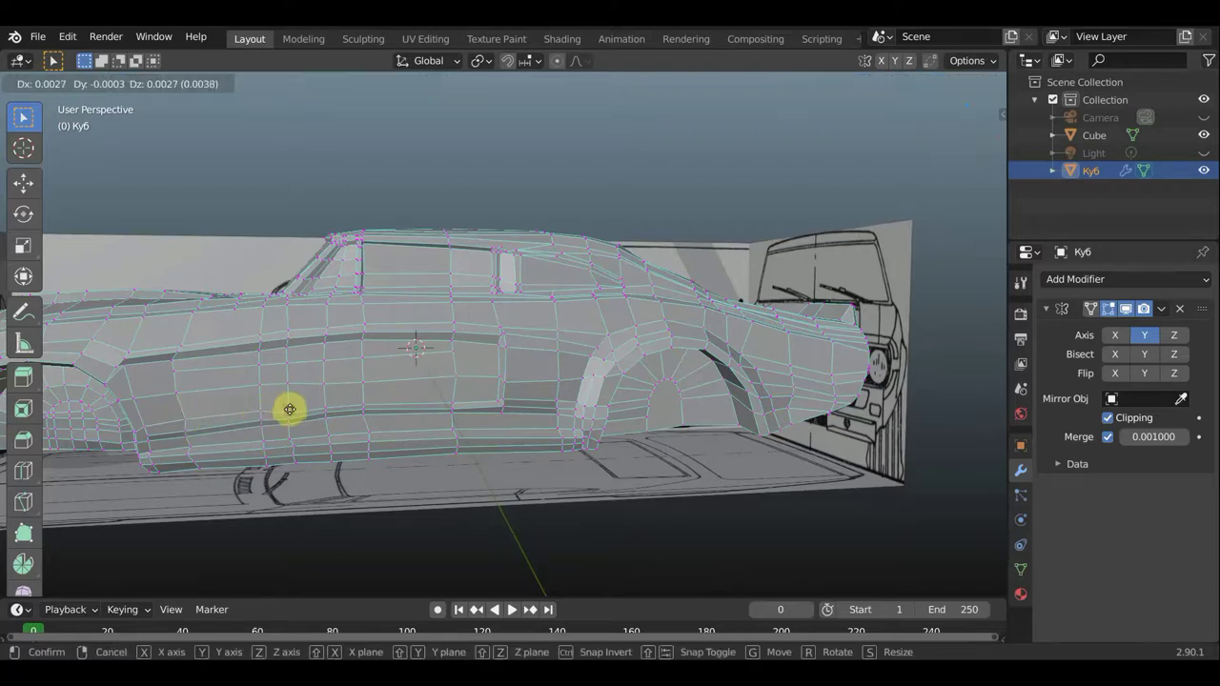
{"action": "left_click", "coordinate": [287, 409]}
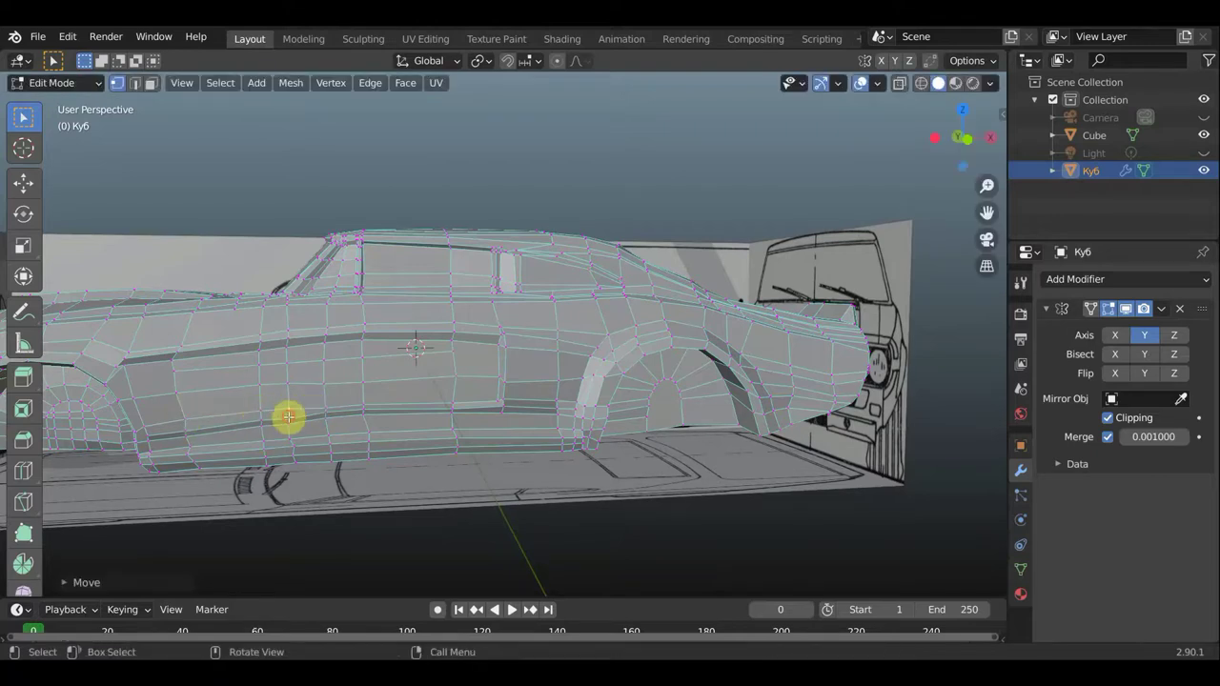
{"action": "key", "text": "g"}
{"action": "left_click", "coordinate": [289, 412]}
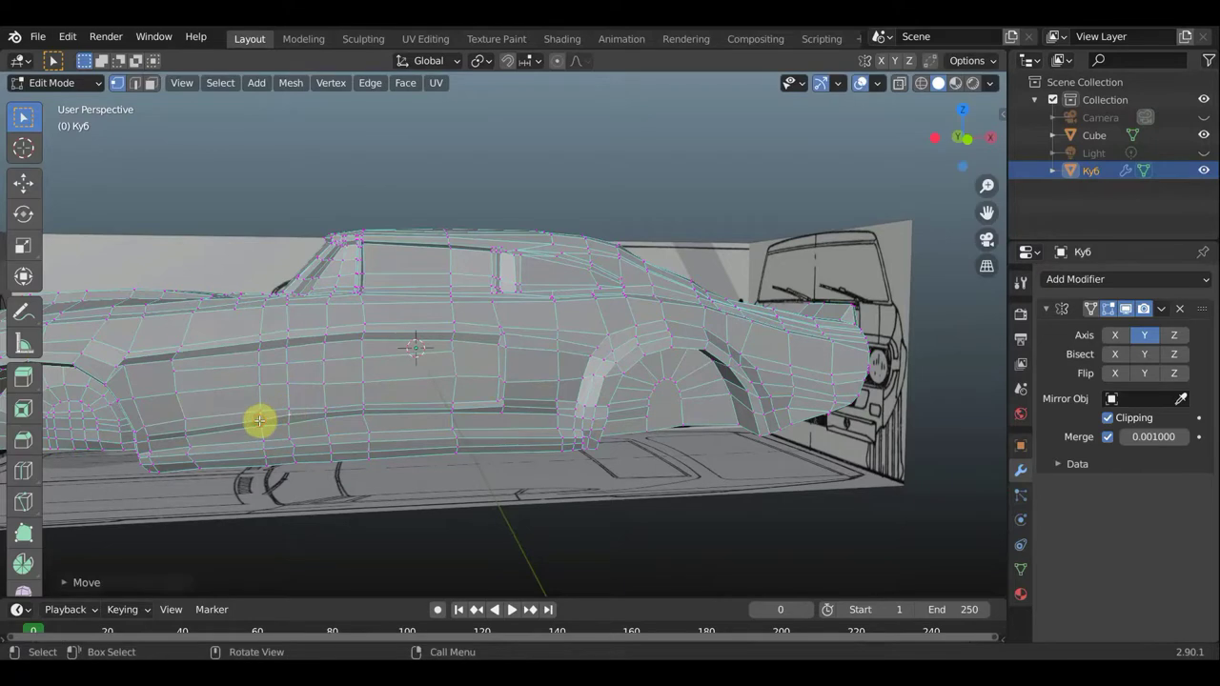
Adjust more lower-body vertices along the door bottom and sill
{"action": "key", "text": "g"}
{"action": "left_click", "coordinate": [262, 415]}
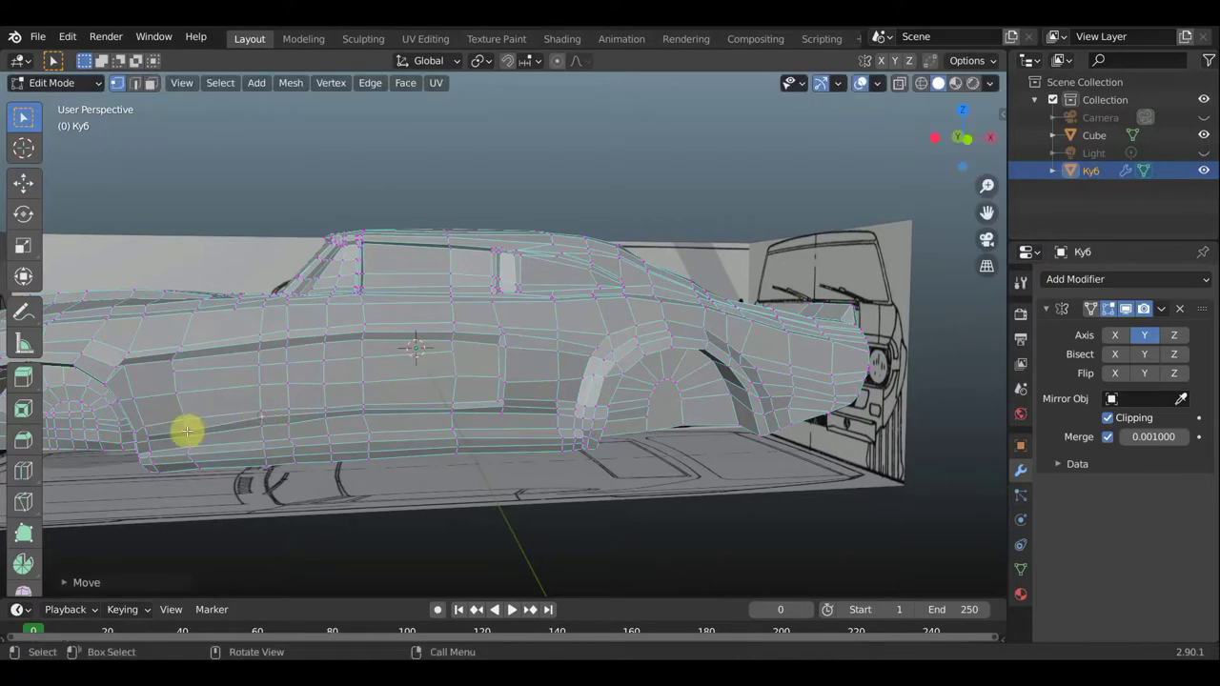
{"action": "key", "text": "g"}
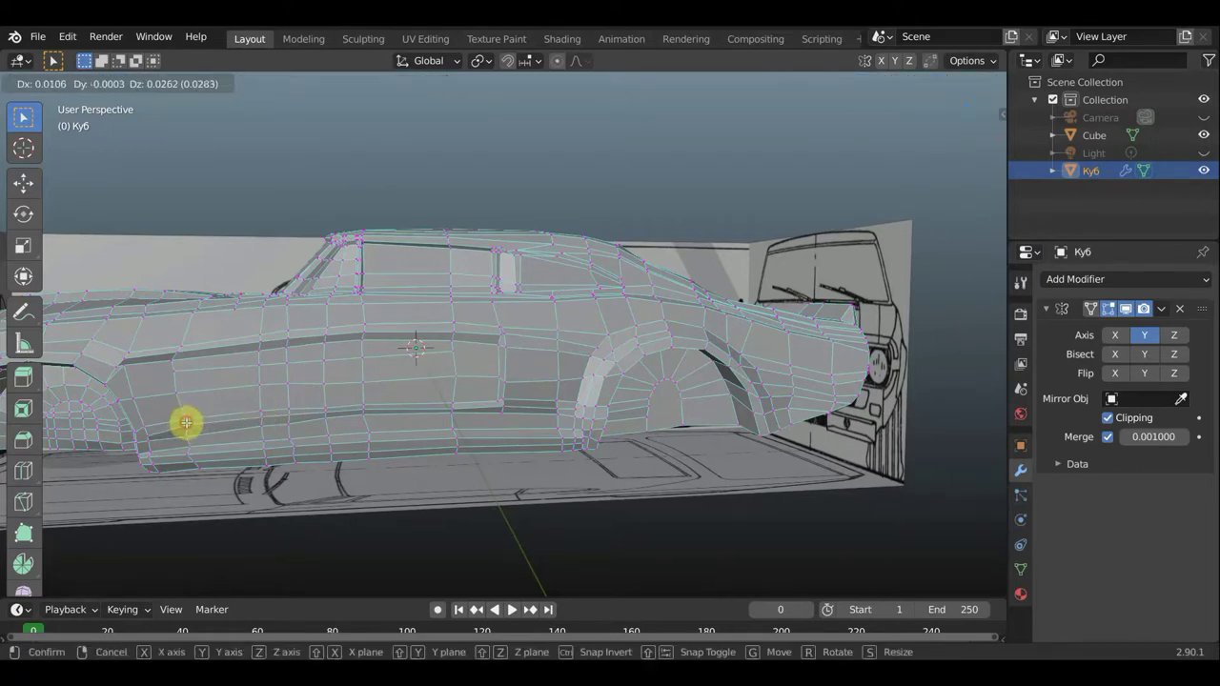
{"action": "left_click", "coordinate": [171, 426]}
{"action": "key", "text": "g"}
{"action": "left_click", "coordinate": [145, 432]}
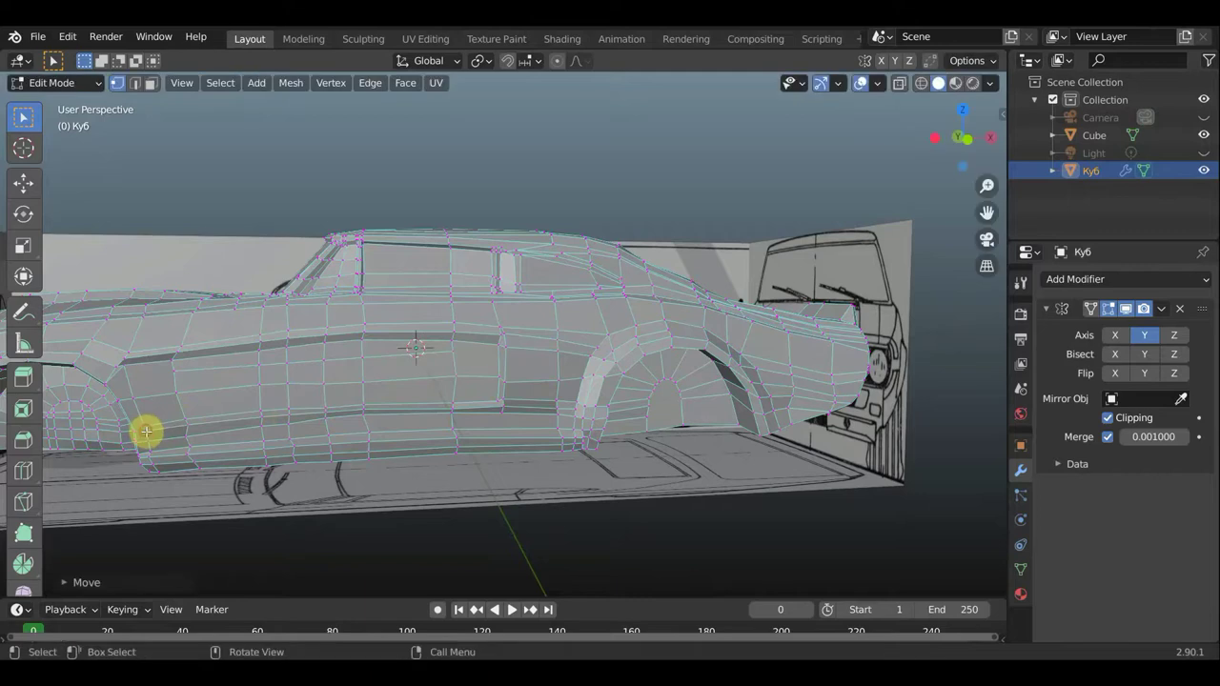
{"action": "key", "text": "g"}
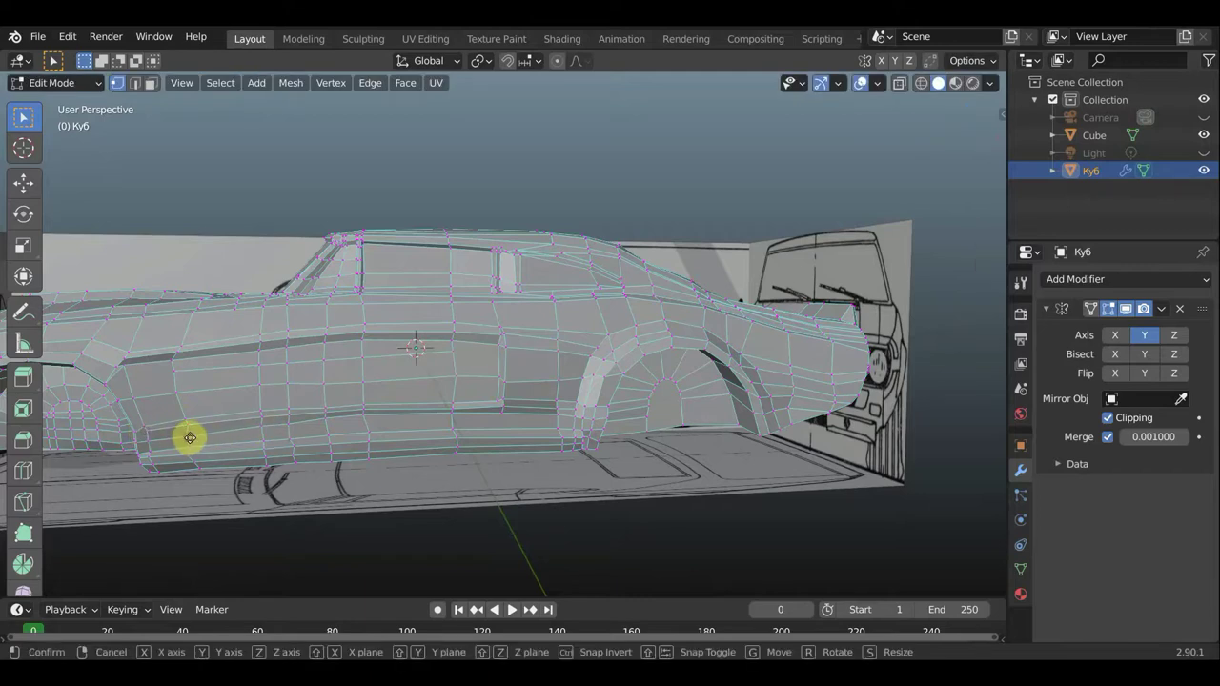
{"action": "left_click", "coordinate": [194, 434]}
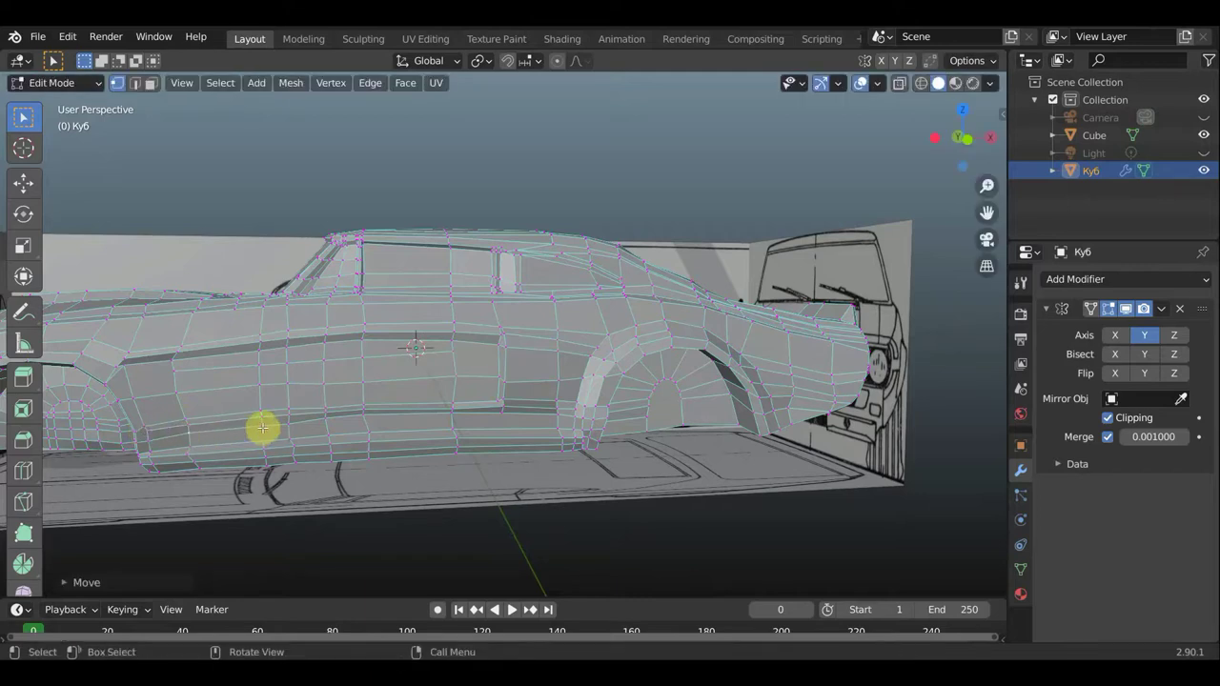
{"action": "key", "text": "g"}
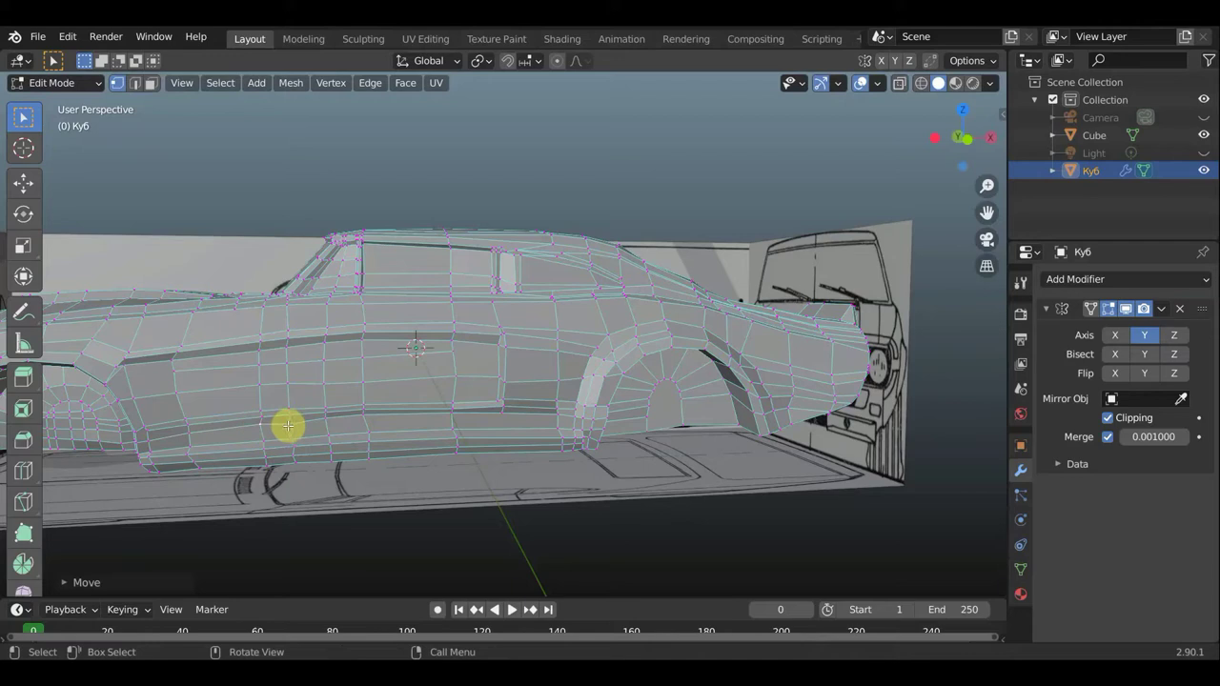
{"action": "key", "text": "g"}
{"action": "left_click", "coordinate": [287, 422]}
Set the last lower-side vertices onto the blueprint outline
{"action": "key", "text": "g"}
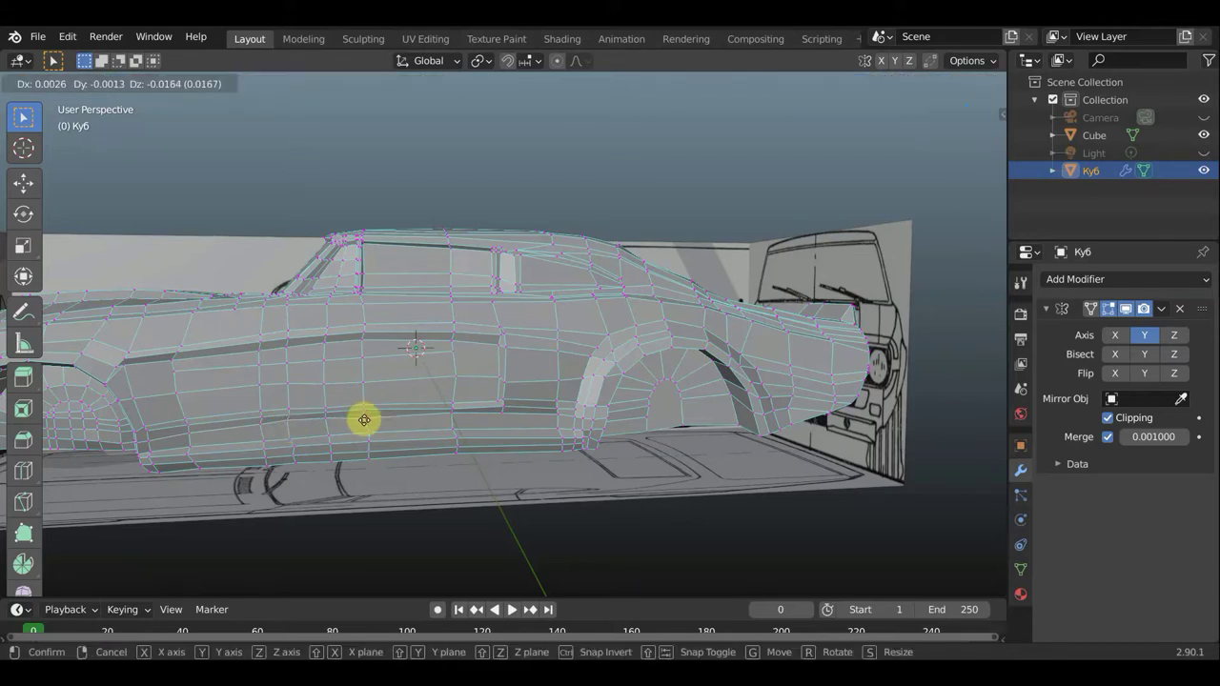
{"action": "left_click", "coordinate": [365, 417]}
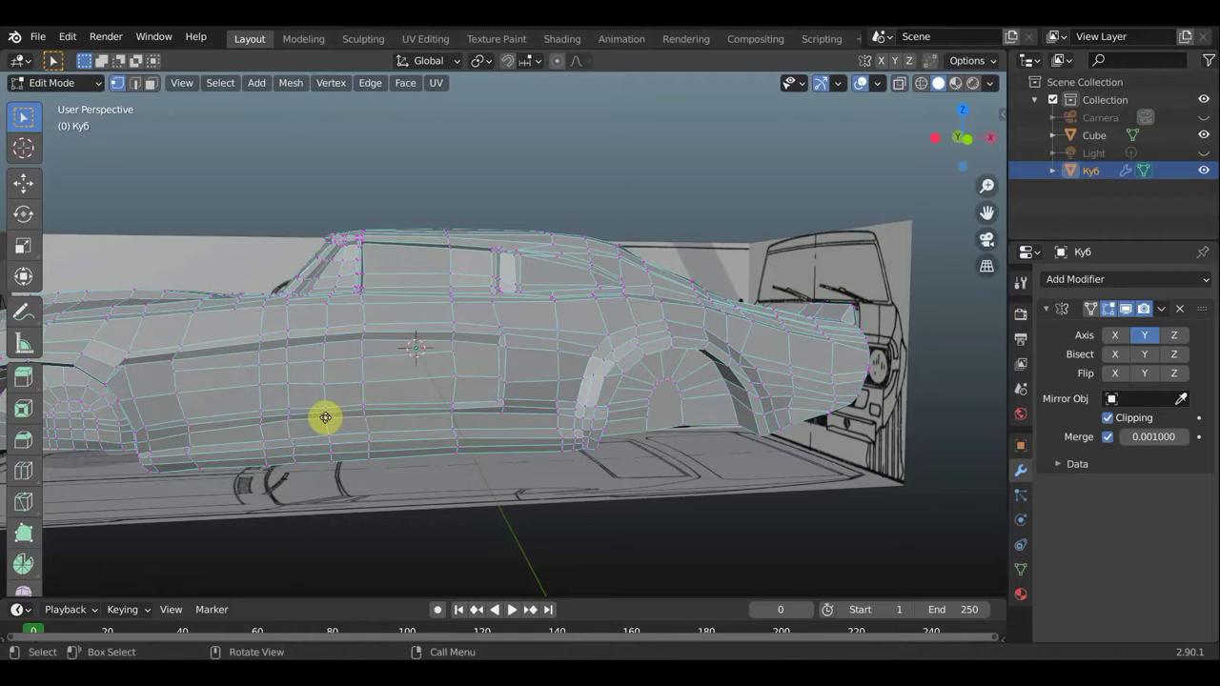
{"action": "key", "text": "g"}
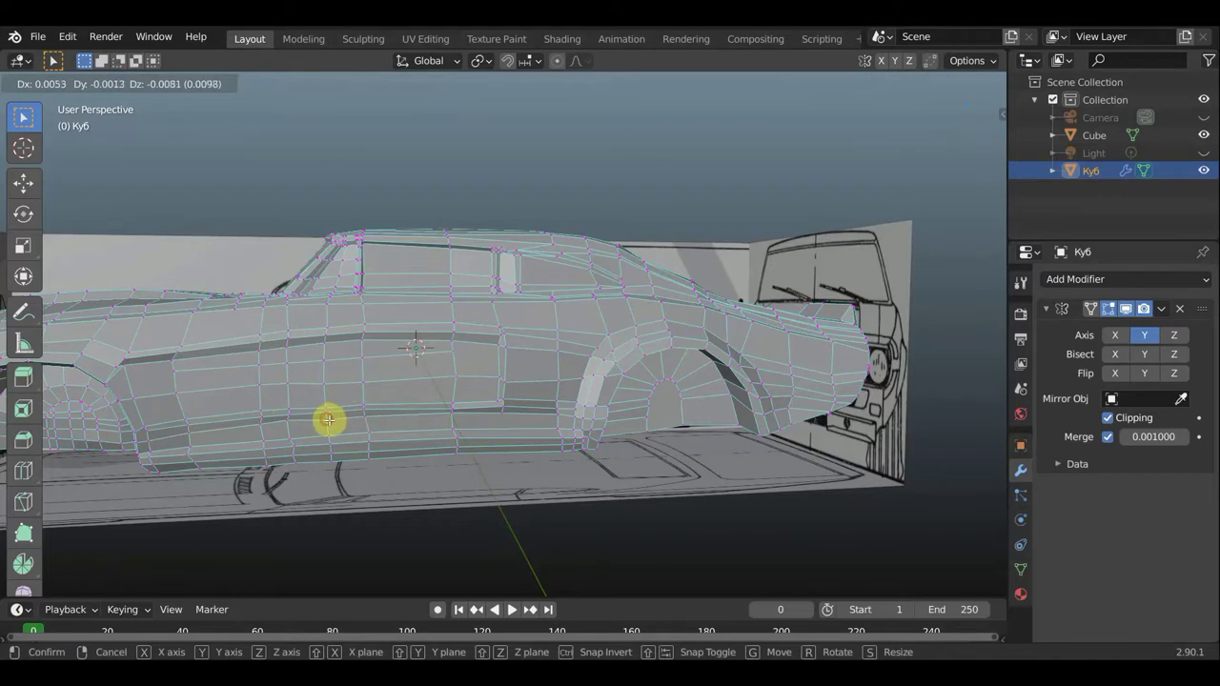
{"action": "left_click", "coordinate": [328, 420]}
{"action": "key", "text": "g"}
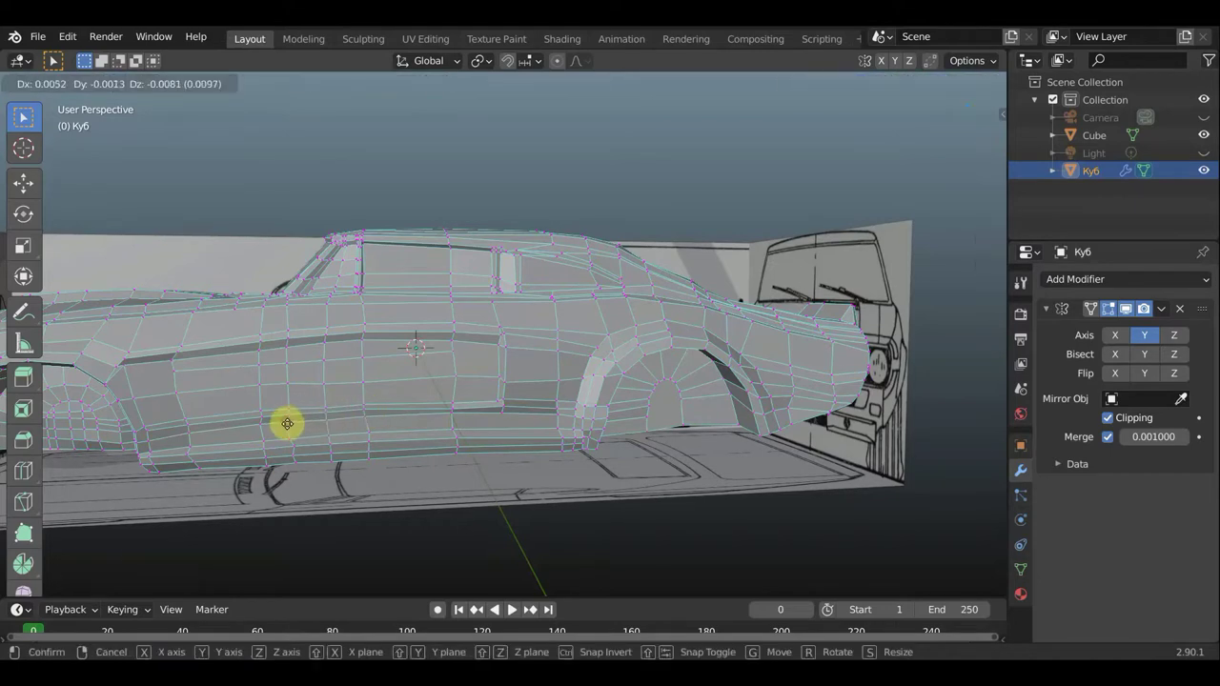
{"action": "left_click", "coordinate": [288, 423]}
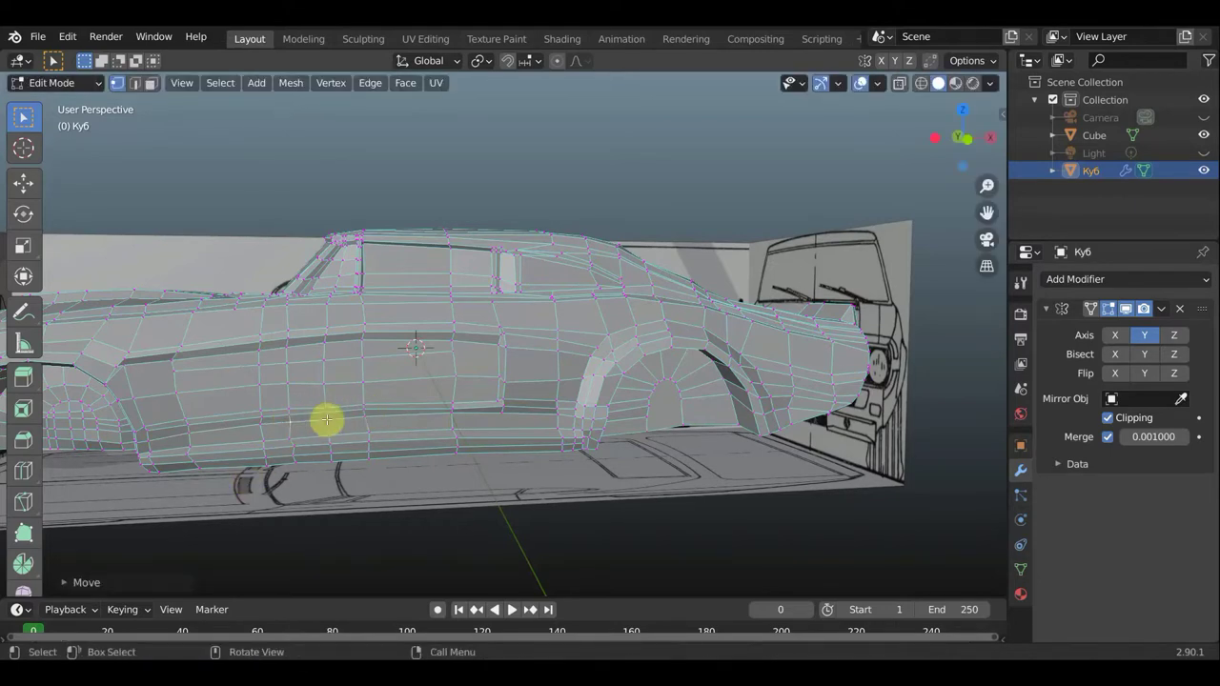
{"action": "mouse_move", "coordinate": [368, 383]}
{"action": "middle_mouse_down"}
{"action": "mouse_move", "coordinate": [542, 400]}
{"action": "mouse_move", "coordinate": [422, 394]}
{"action": "mouse_move", "coordinate": [254, 414]}
{"action": "mouse_move", "coordinate": [182, 444]}
{"action": "mouse_move", "coordinate": [324, 397]}
{"action": "mouse_move", "coordinate": [393, 403]}
{"action": "middle_mouse_up"}
From underneath, switch to Edge select mode and select three lower rim edges
{"action": "scroll", "coordinate": [393, 403], "scroll_direction": "up", "scroll_amount": 2}
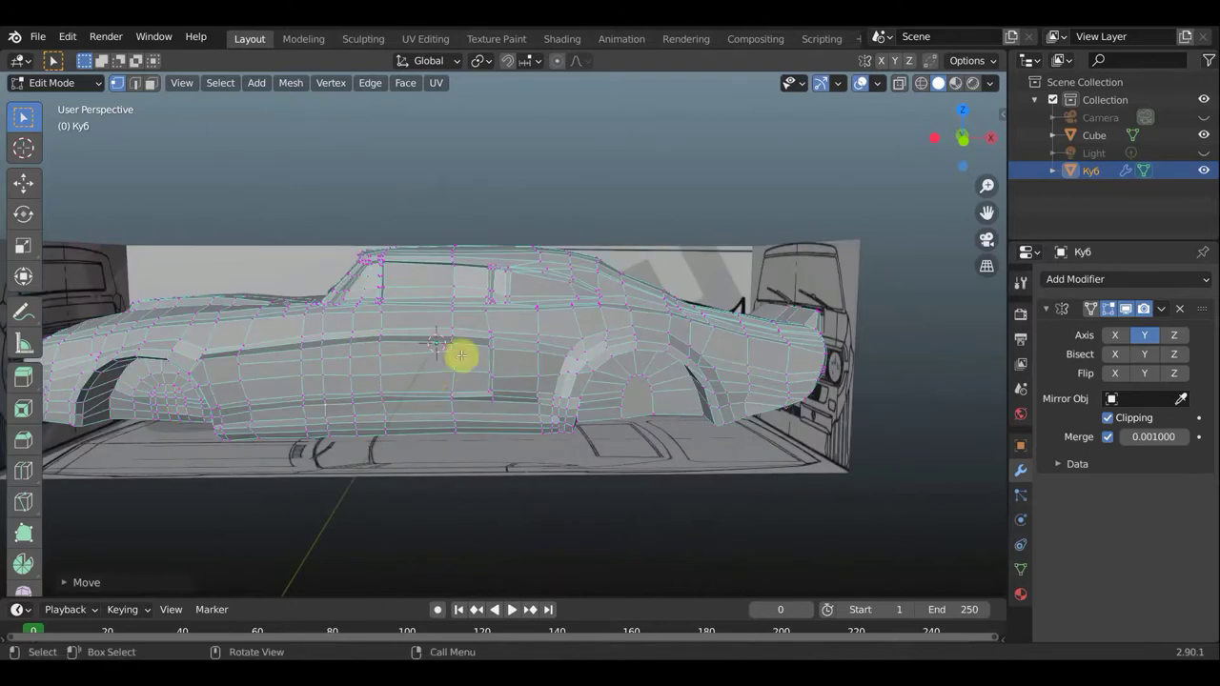
{"action": "middle_click_drag", "start_coordinate": [458, 353], "coordinate": [476, 202]}
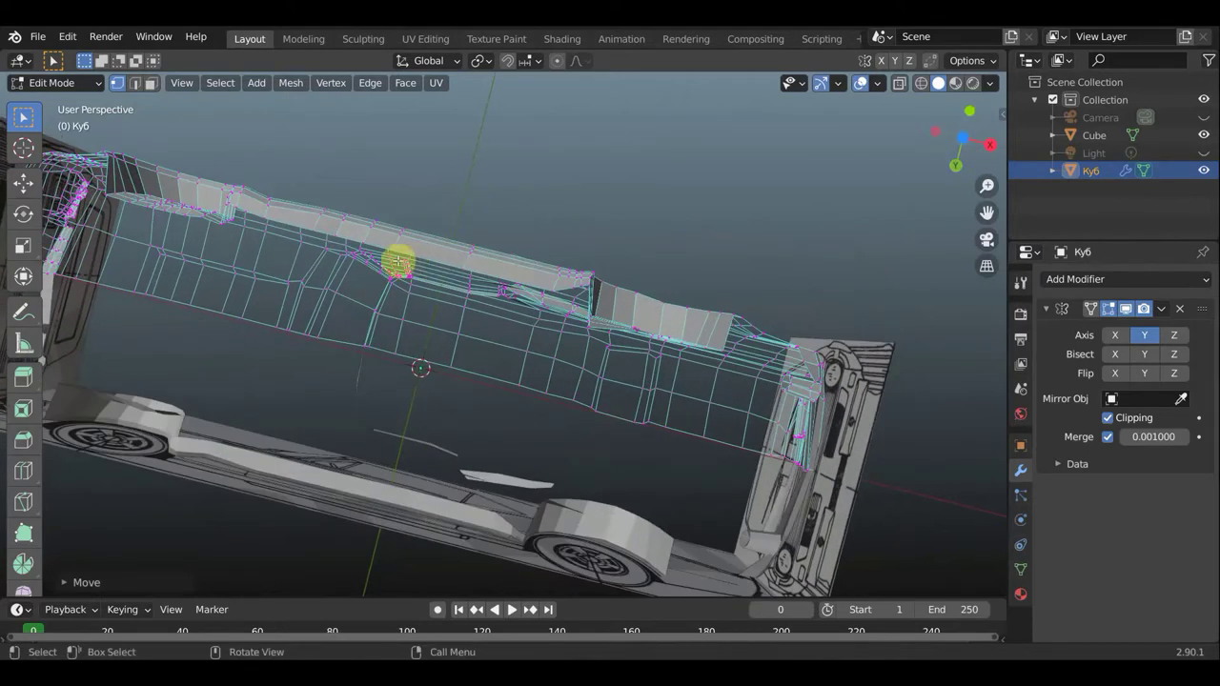
{"action": "mouse_move", "coordinate": [319, 254]}
{"action": "middle_mouse_down"}
{"action": "mouse_move", "coordinate": [277, 265]}
{"action": "mouse_move", "coordinate": [267, 314]}
{"action": "middle_mouse_up"}
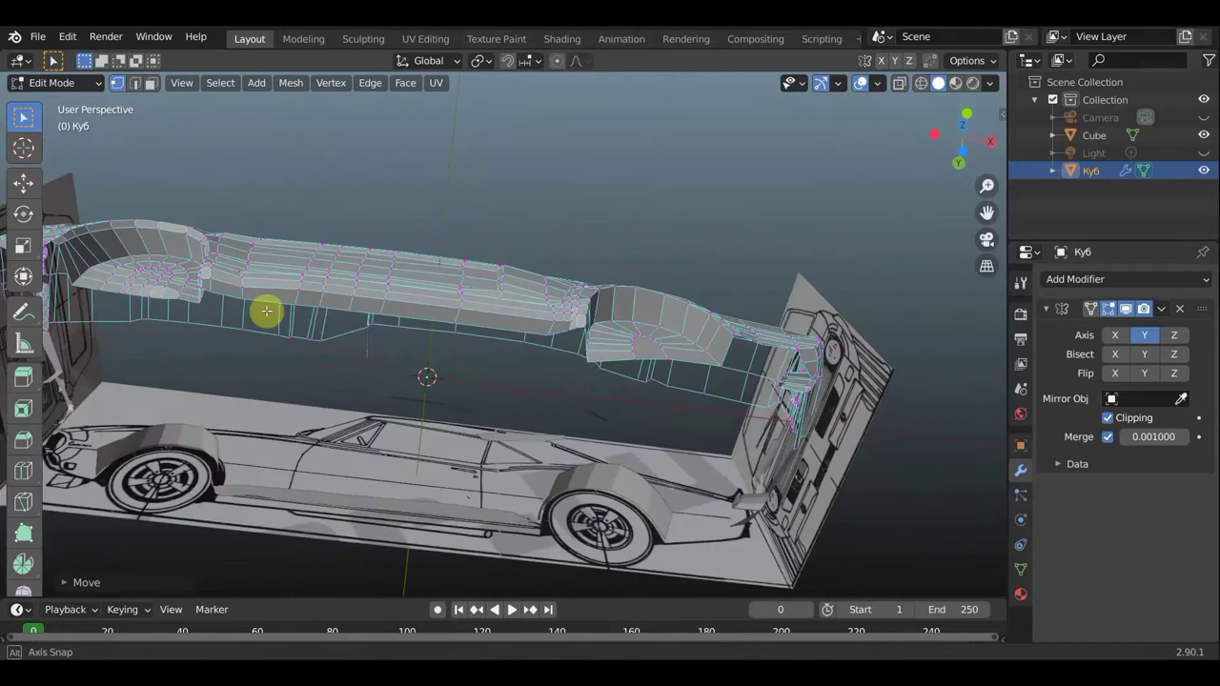
{"action": "mouse_move", "coordinate": [544, 357]}
{"action": "middle_mouse_down"}
{"action": "mouse_move", "coordinate": [448, 342]}
{"action": "mouse_move", "coordinate": [444, 308]}
{"action": "middle_mouse_up"}
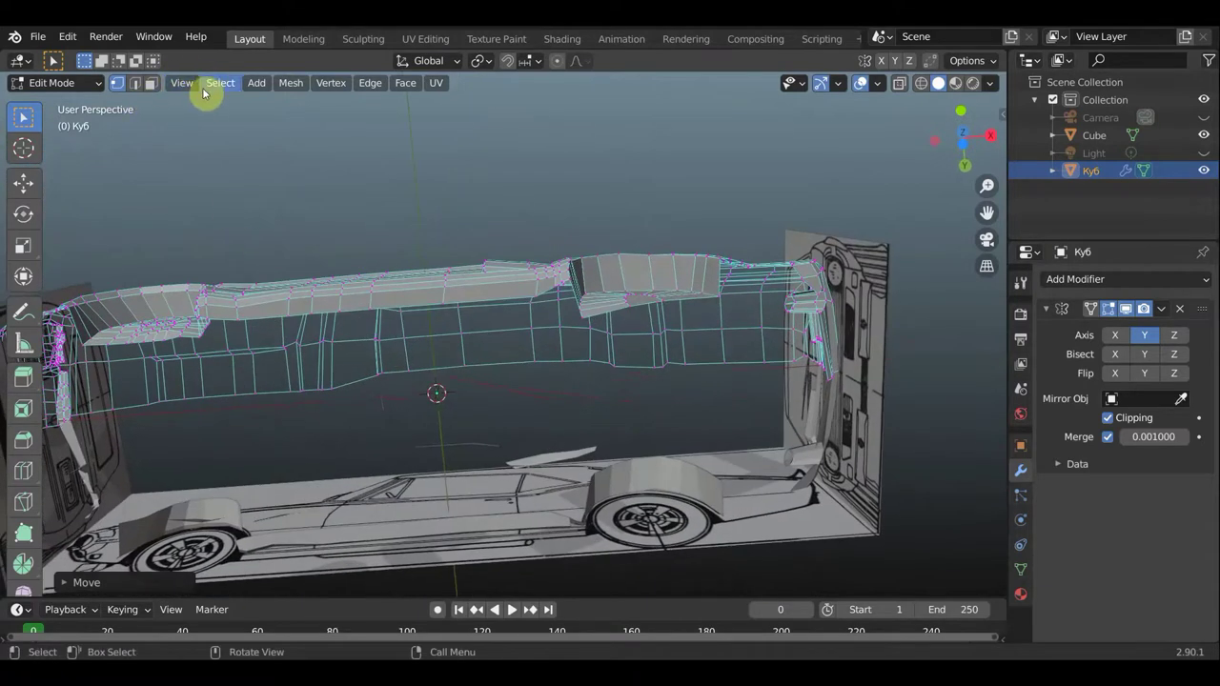
{"action": "left_click", "coordinate": [134, 85]}
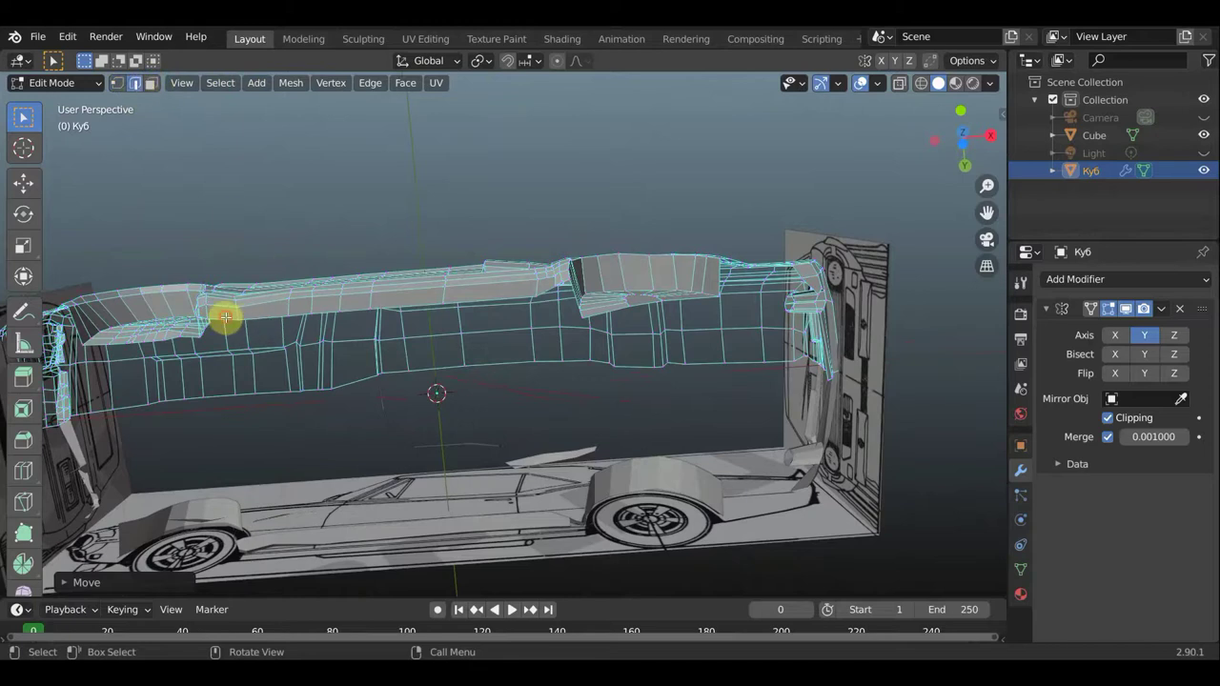
{"action": "left_click", "coordinate": [234, 318]}
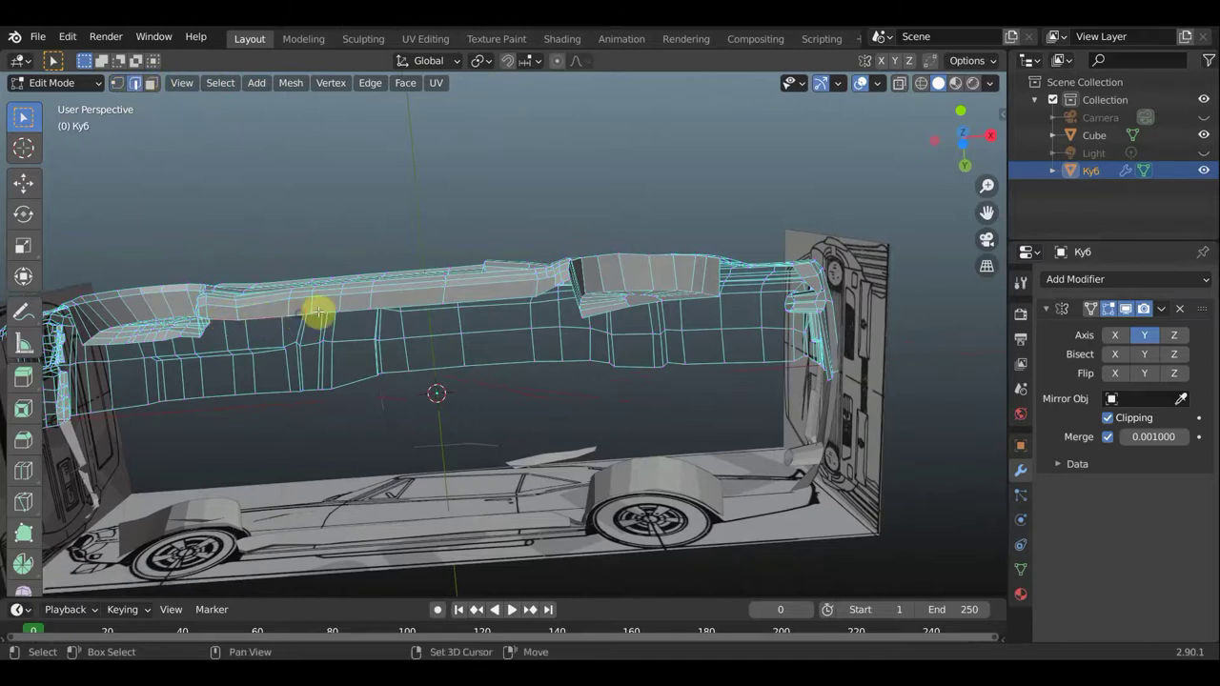
{"action": "left_click", "coordinate": [356, 307], "text": "shift"}
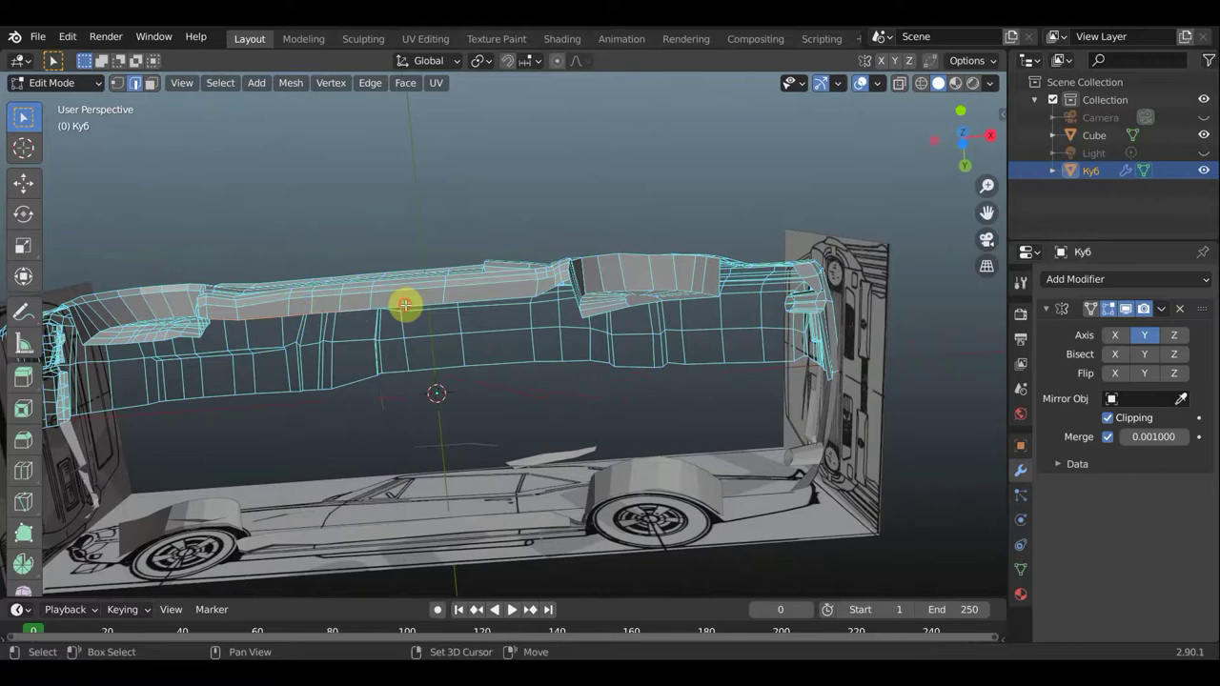
{"action": "left_click", "coordinate": [405, 305], "text": "shift"}
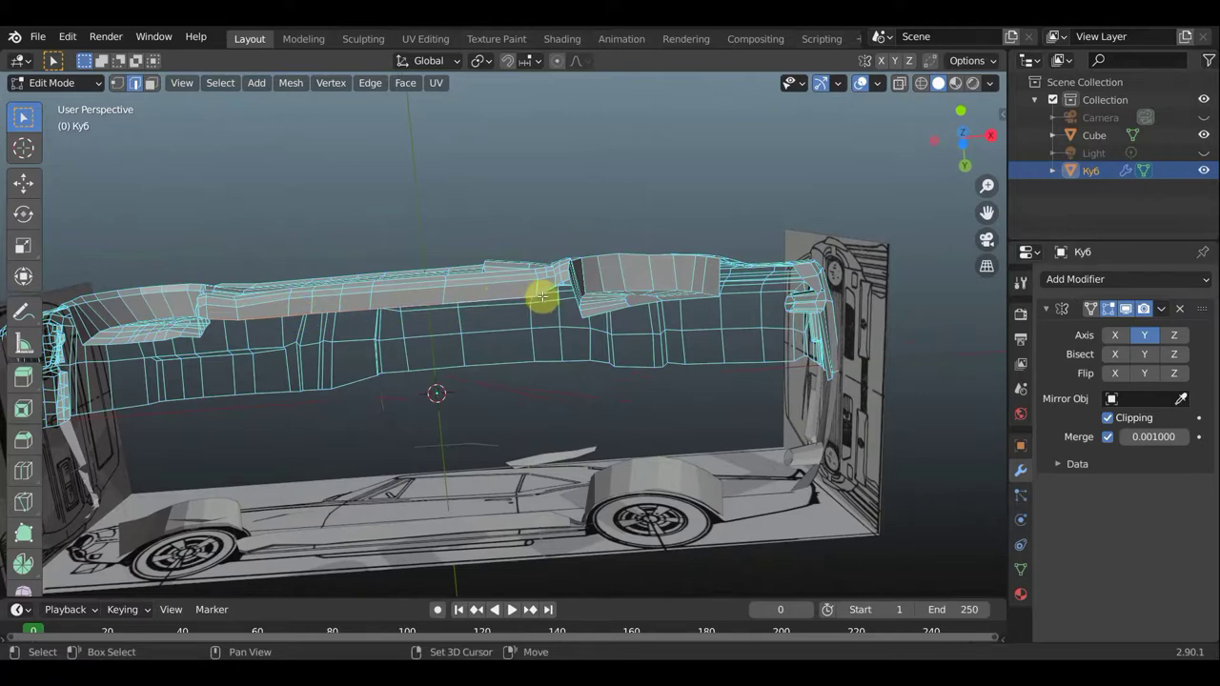
Extrude the body's lower rim edges downward twice to form a door side panel strip
{"action": "key", "text": "e"}
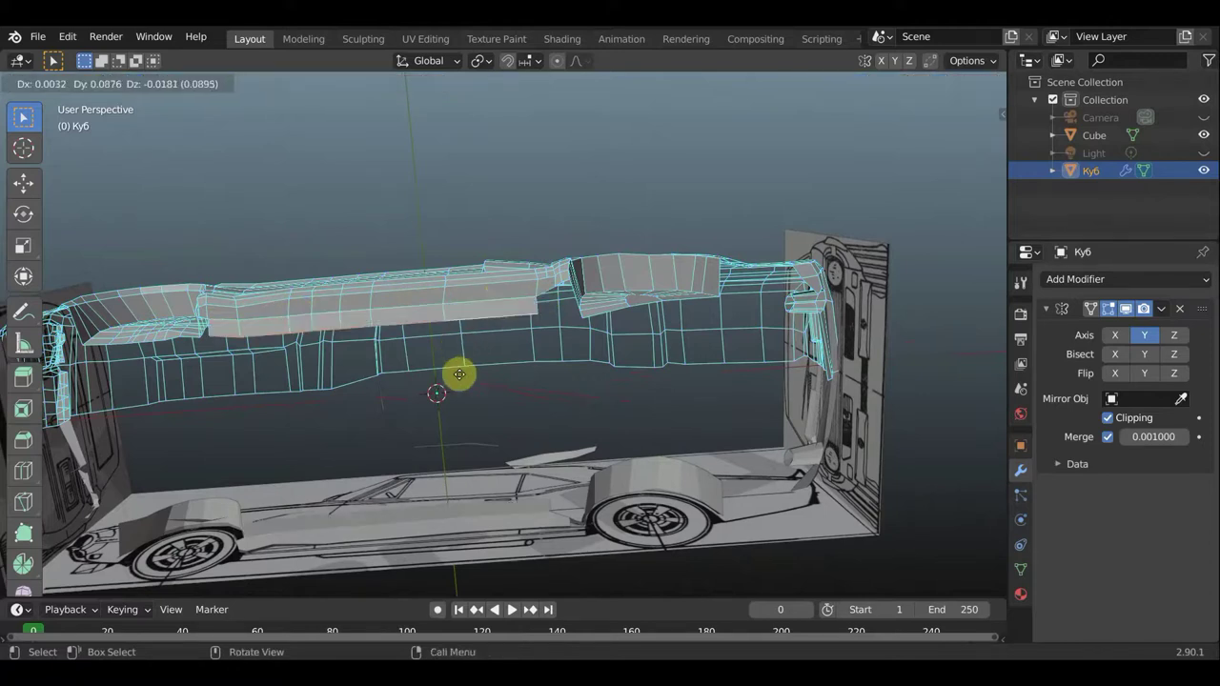
{"action": "left_click", "coordinate": [463, 415]}
{"action": "key", "text": "e"}
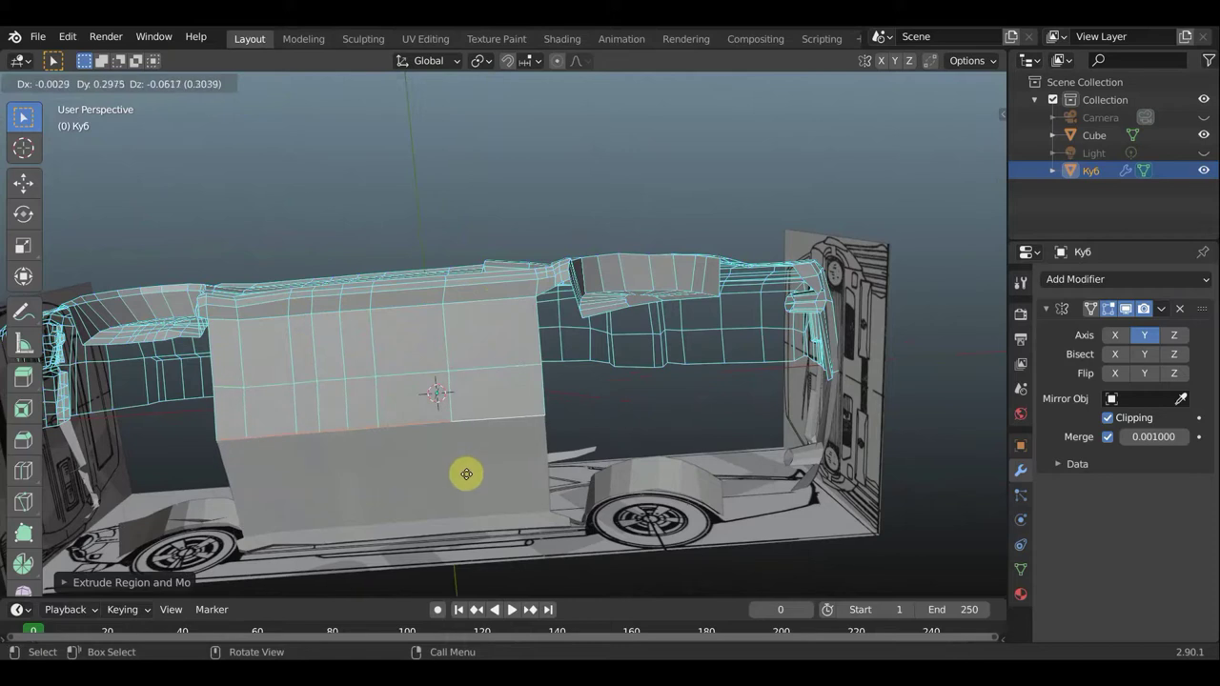
{"action": "left_click", "coordinate": [466, 474]}
{"action": "scroll", "coordinate": [471, 448], "scroll_direction": "down", "scroll_amount": 5}
{"action": "mouse_move", "coordinate": [471, 420]}
{"action": "middle_mouse_down"}
{"action": "mouse_move", "coordinate": [515, 512]}
{"action": "mouse_move", "coordinate": [575, 574]}
{"action": "mouse_move", "coordinate": [635, 594]}
{"action": "mouse_move", "coordinate": [536, 534]}
{"action": "middle_mouse_up"}
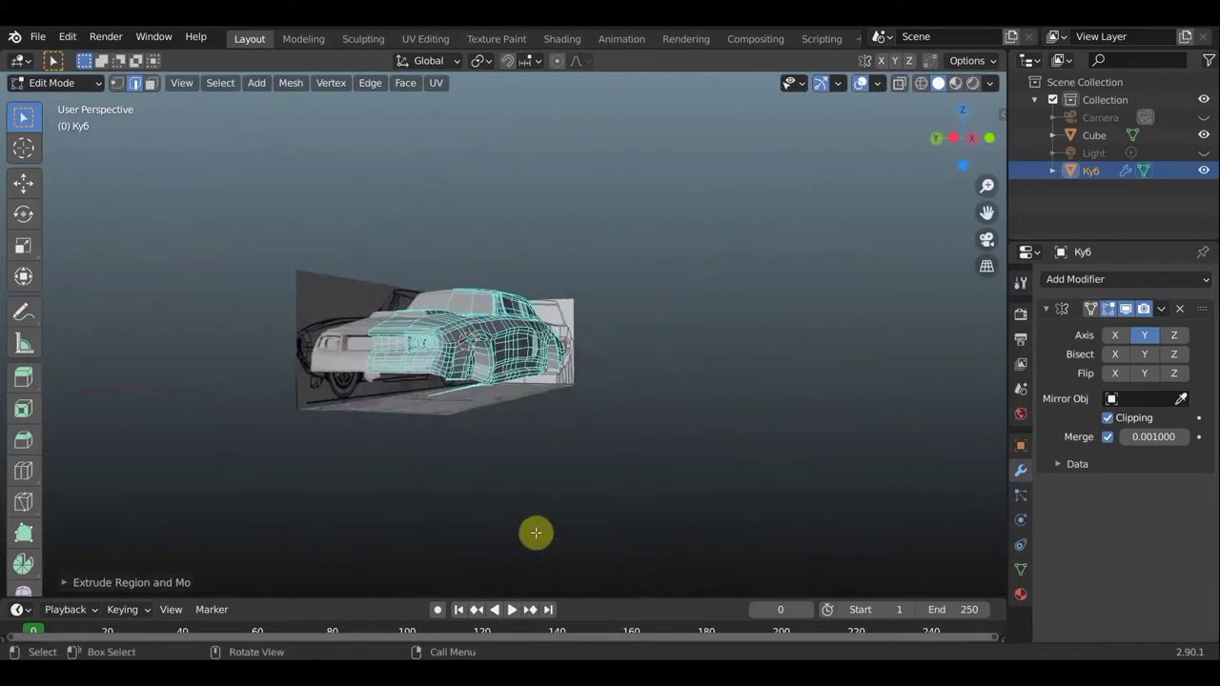
Extrude the panel's bottom edge once more and check it from the front
{"action": "key", "text": "e"}
{"action": "left_click", "coordinate": [512, 490]}
{"action": "mouse_move", "coordinate": [518, 490]}
{"action": "middle_mouse_down"}
{"action": "mouse_move", "coordinate": [566, 476]}
{"action": "mouse_move", "coordinate": [467, 444]}
{"action": "mouse_move", "coordinate": [428, 403]}
{"action": "middle_mouse_up"}
{"action": "scroll", "coordinate": [566, 476], "scroll_direction": "up", "scroll_amount": 2}
{"action": "scroll", "coordinate": [553, 463], "scroll_direction": "up", "scroll_amount": 2}
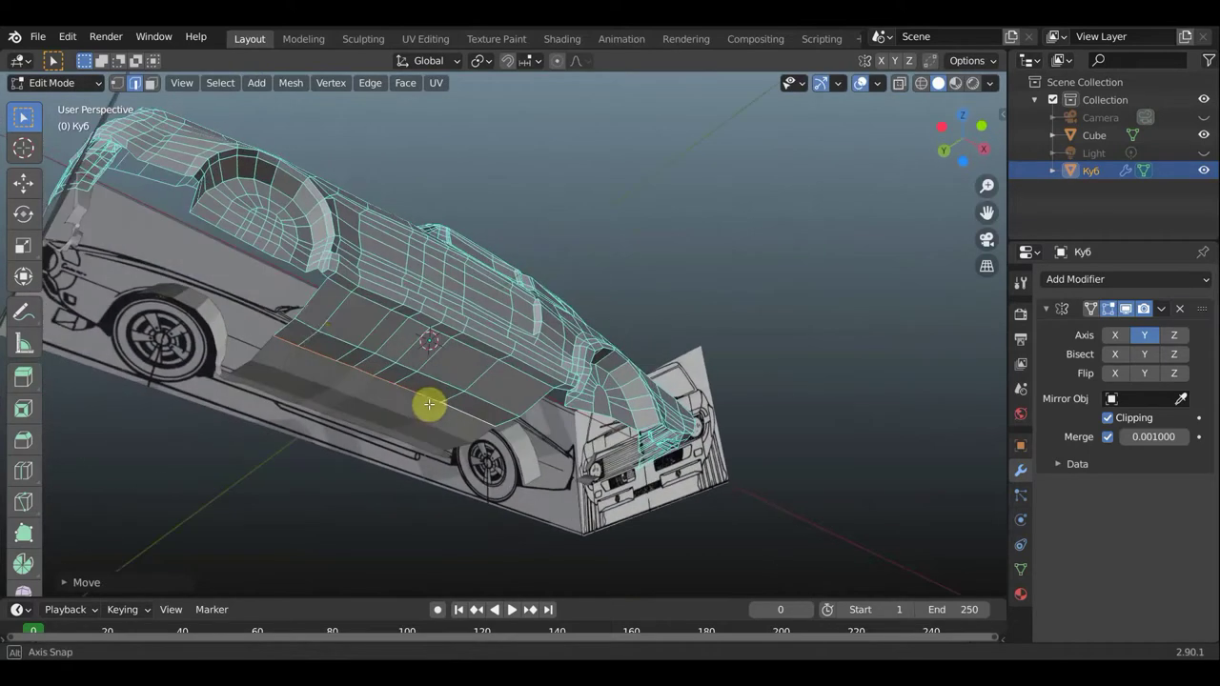
Move the panel's bottom vertices onto the blueprint line and deselect the edge loop
{"action": "key", "text": "alt"}
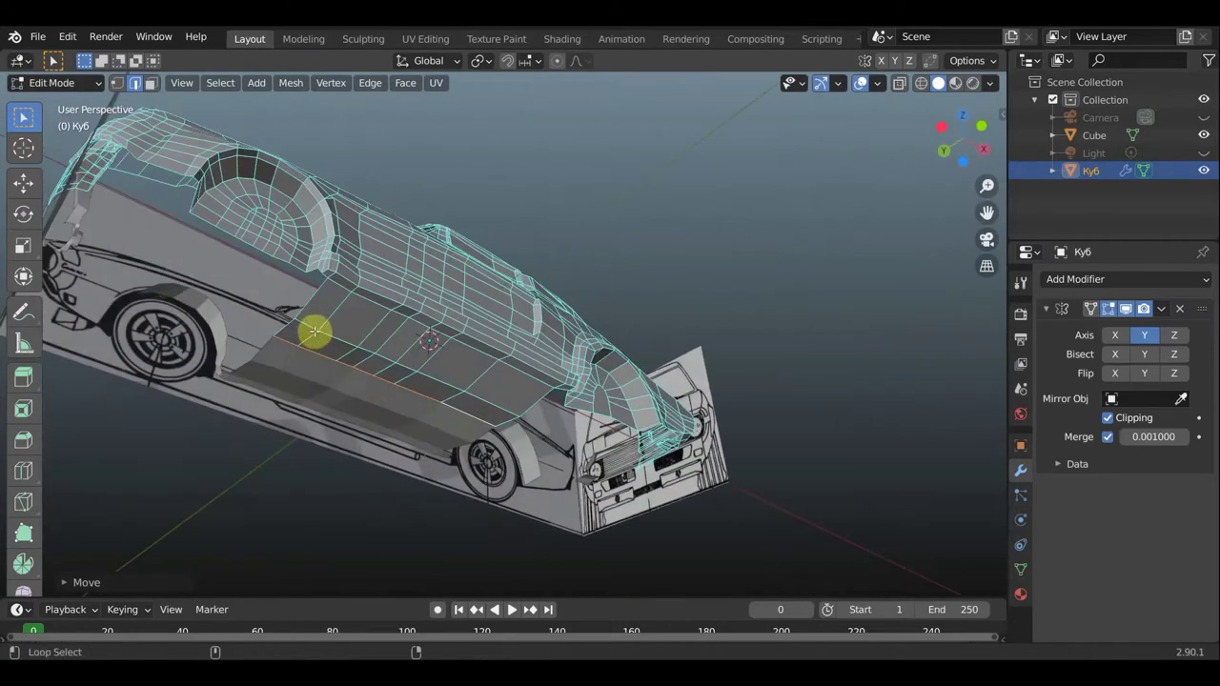
{"action": "middle_click_drag", "start_coordinate": [378, 365], "coordinate": [481, 432], "text": "alt"}
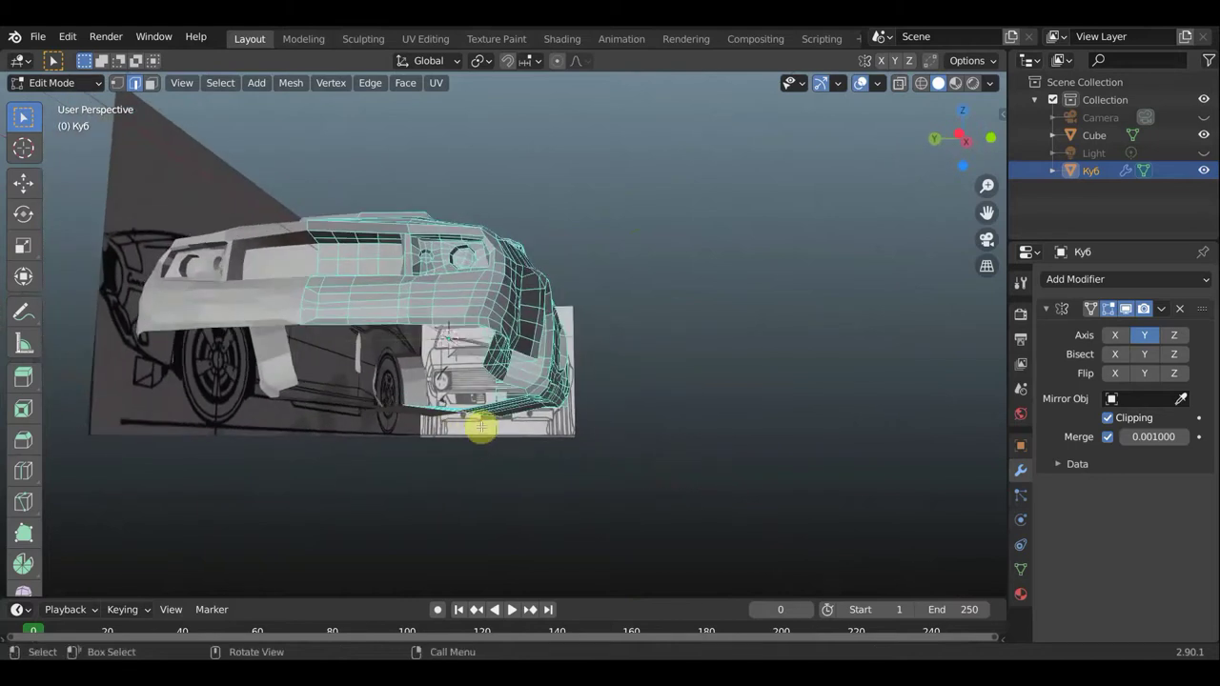
{"action": "key", "text": "g"}
{"action": "left_click", "coordinate": [477, 415]}
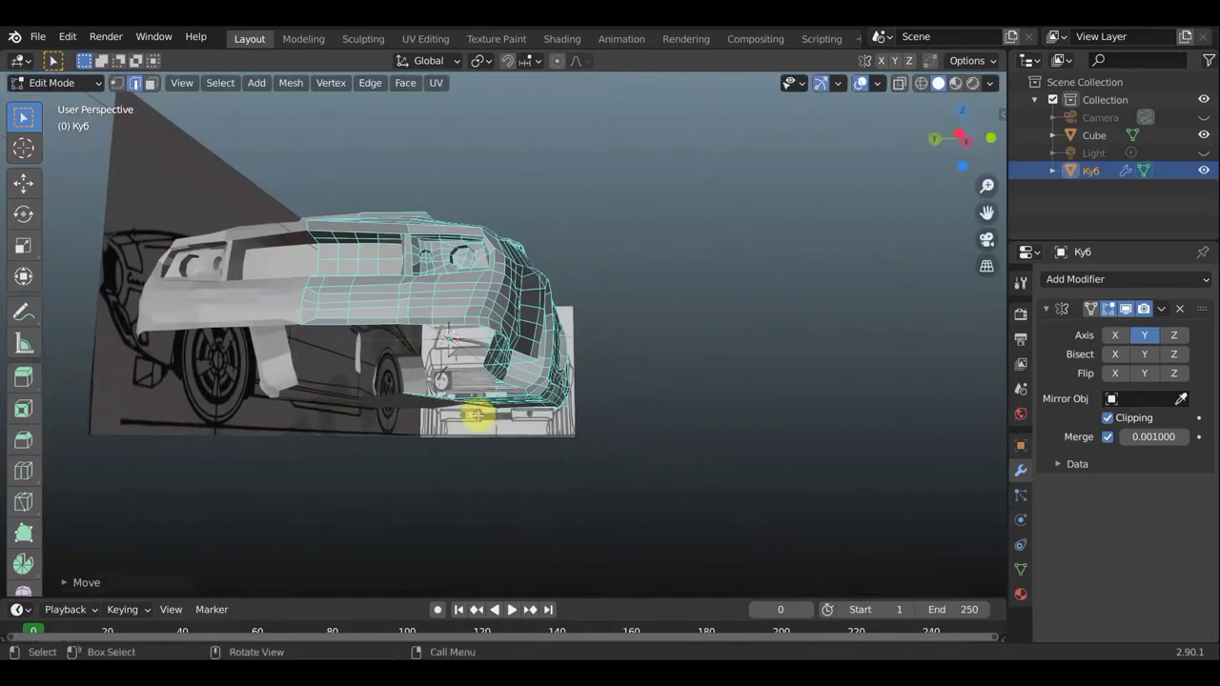
{"action": "mouse_move", "coordinate": [476, 416]}
{"action": "middle_mouse_down"}
{"action": "mouse_move", "coordinate": [319, 409]}
{"action": "mouse_move", "coordinate": [258, 362]}
{"action": "mouse_move", "coordinate": [280, 254]}
{"action": "mouse_move", "coordinate": [375, 264]}
{"action": "middle_mouse_up"}
{"action": "scroll", "coordinate": [463, 319], "scroll_direction": "up", "scroll_amount": 2}
{"action": "scroll", "coordinate": [524, 286], "scroll_direction": "up", "scroll_amount": 3}
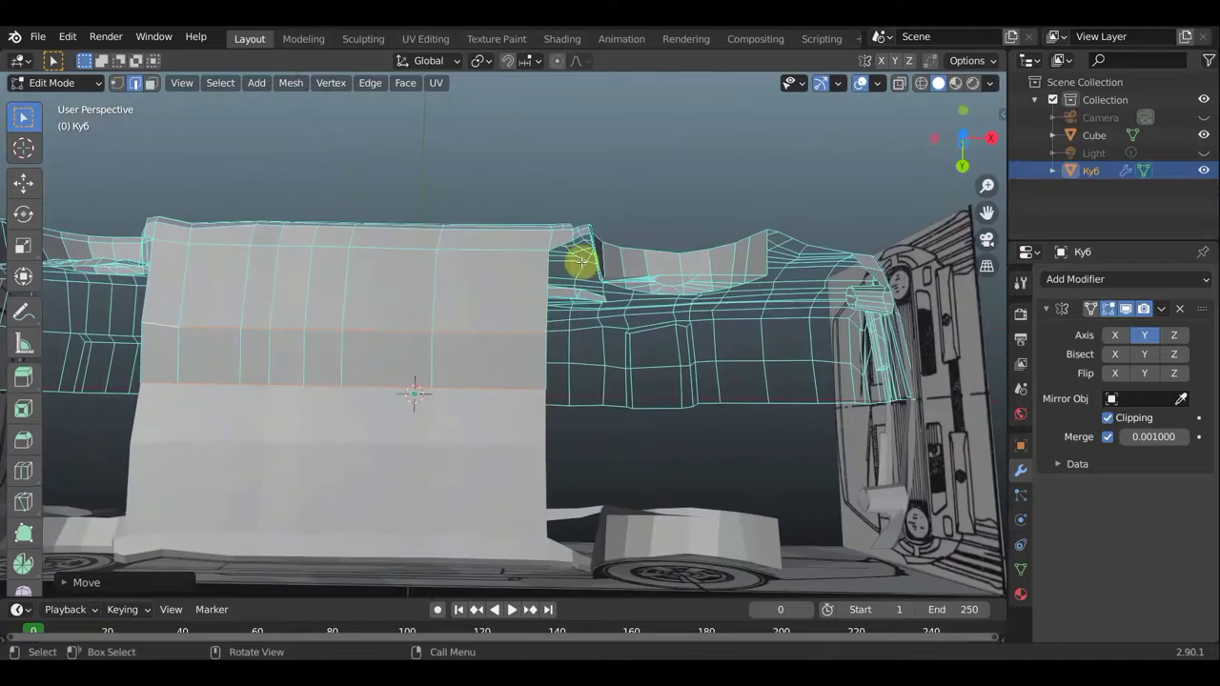
{"action": "mouse_move", "coordinate": [582, 262]}
{"action": "middle_mouse_down"}
{"action": "mouse_move", "coordinate": [596, 321]}
{"action": "mouse_move", "coordinate": [559, 362]}
{"action": "mouse_move", "coordinate": [630, 379]}
{"action": "mouse_move", "coordinate": [598, 364]}
{"action": "middle_mouse_up"}
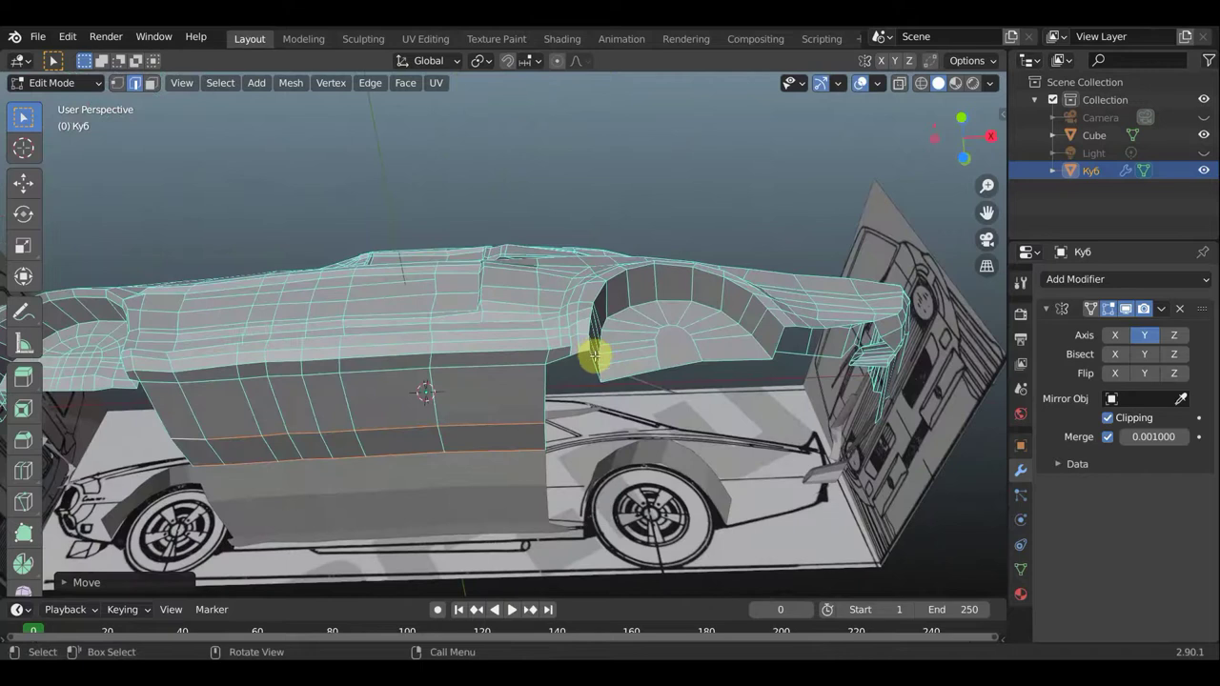
{"action": "left_click", "coordinate": [579, 363]}
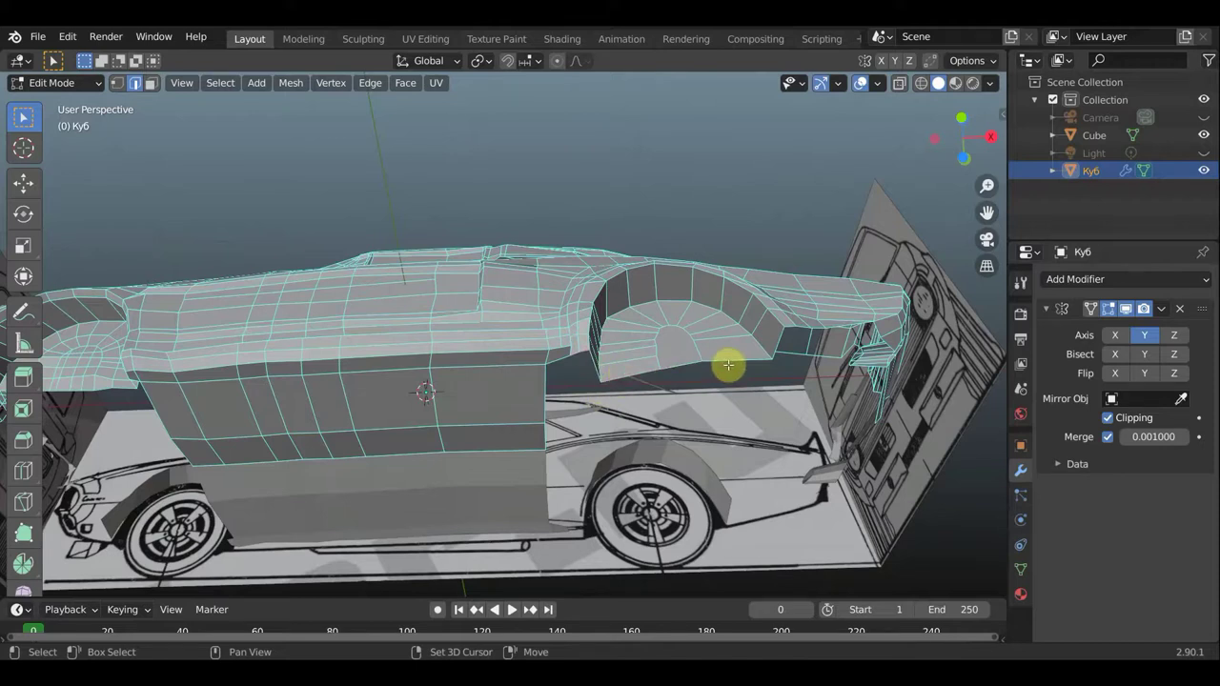
{"action": "mouse_move", "coordinate": [729, 417]}
{"action": "middle_mouse_down"}
{"action": "mouse_move", "coordinate": [721, 305]}
{"action": "mouse_move", "coordinate": [721, 322]}
{"action": "middle_mouse_up"}
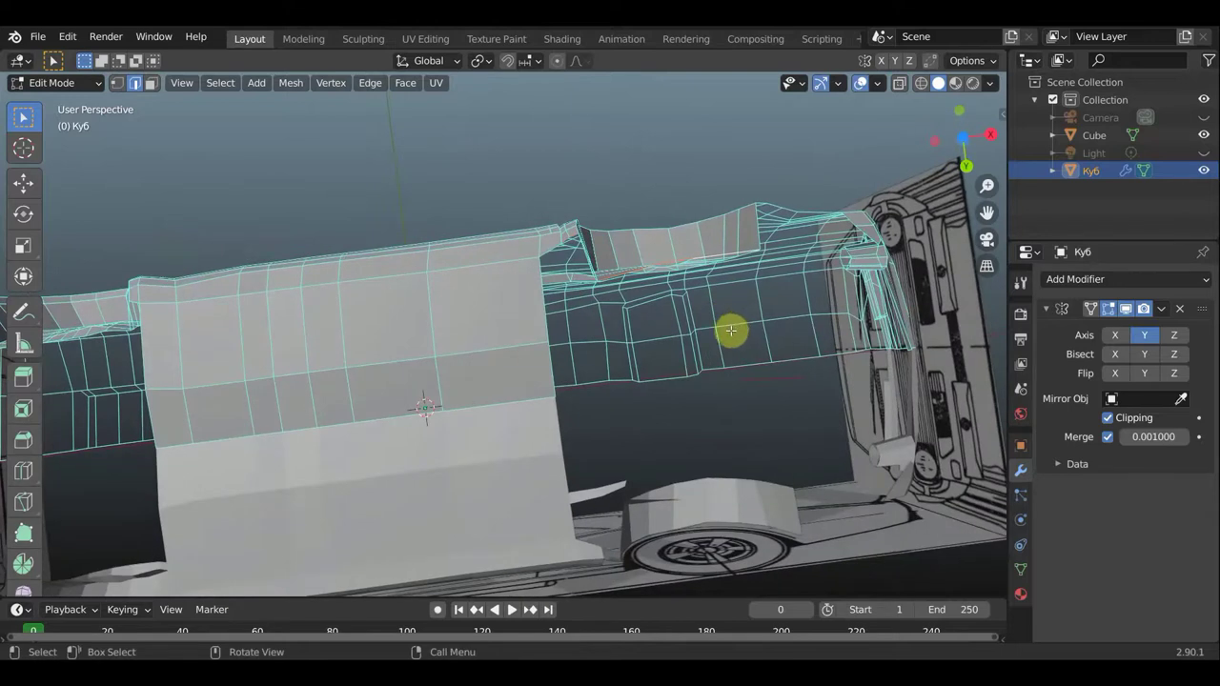
Extrude the rear door panel section downward and clear the selection
{"action": "key", "text": "g"}
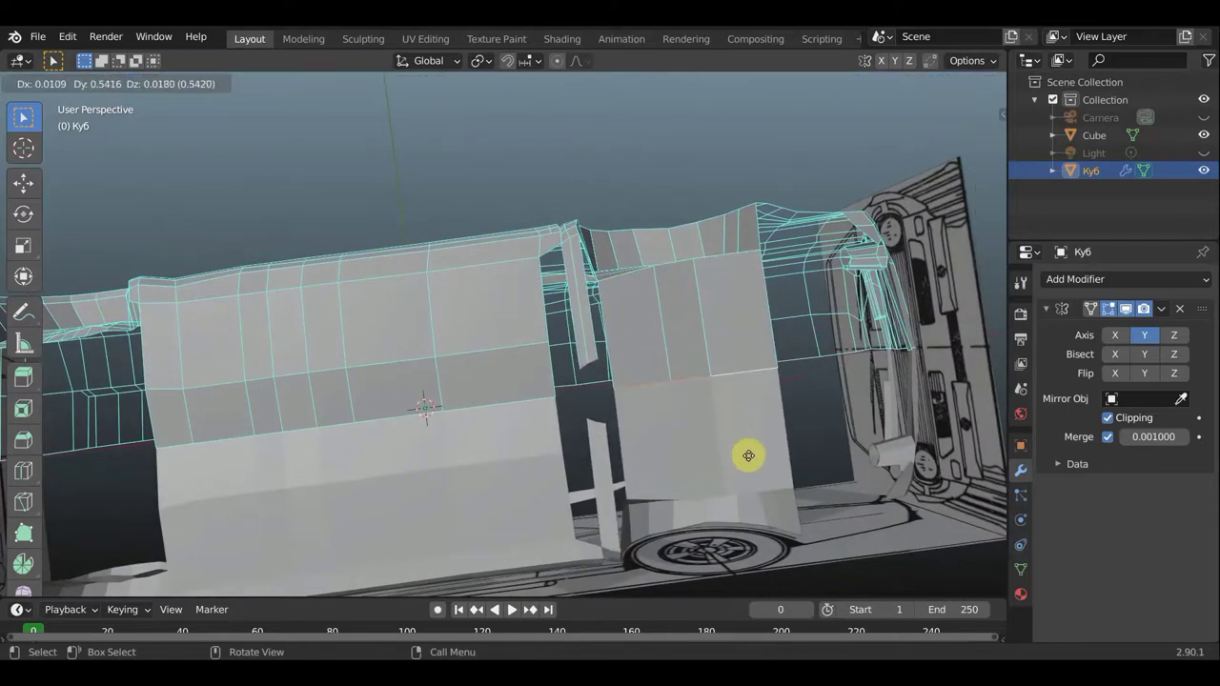
{"action": "left_click", "coordinate": [749, 457]}
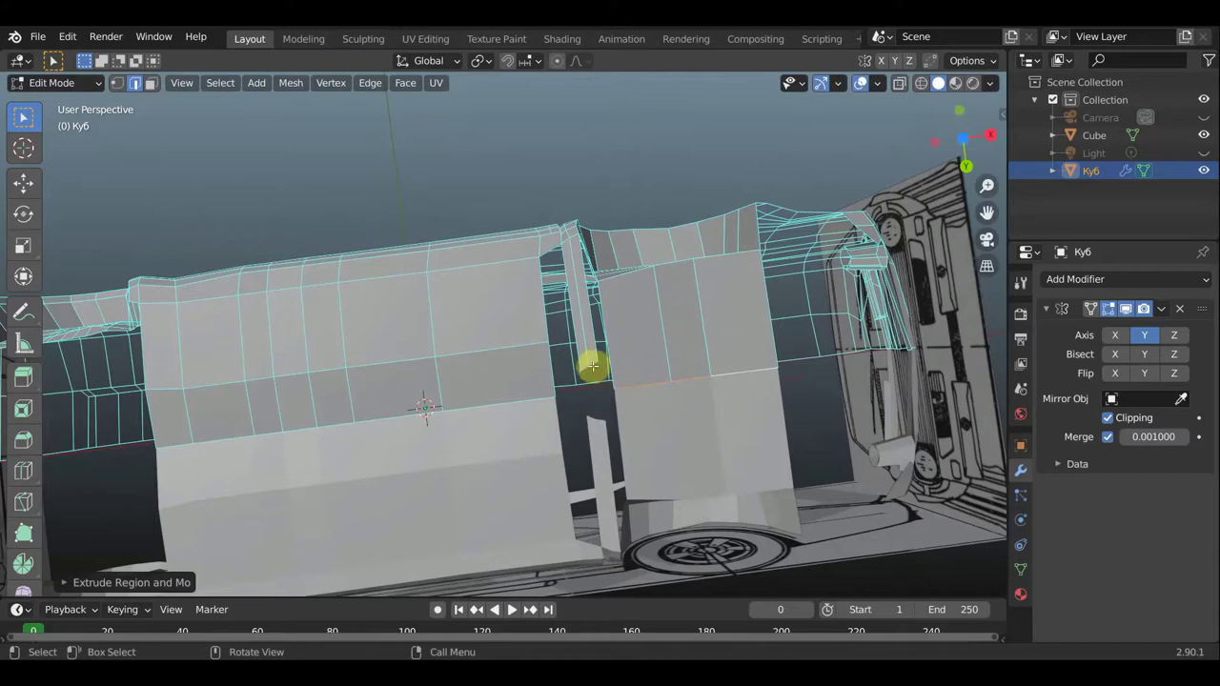
{"action": "left_click", "coordinate": [585, 371]}
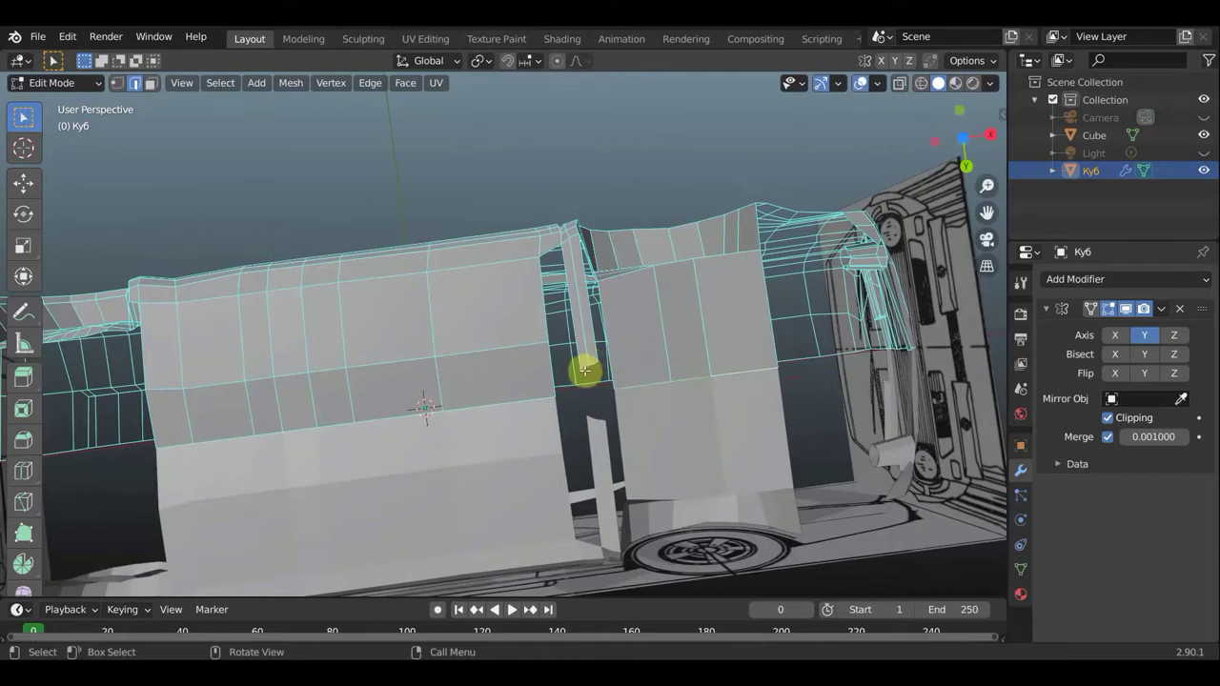
{"action": "scroll", "coordinate": [592, 376], "scroll_direction": "up", "scroll_amount": 2}
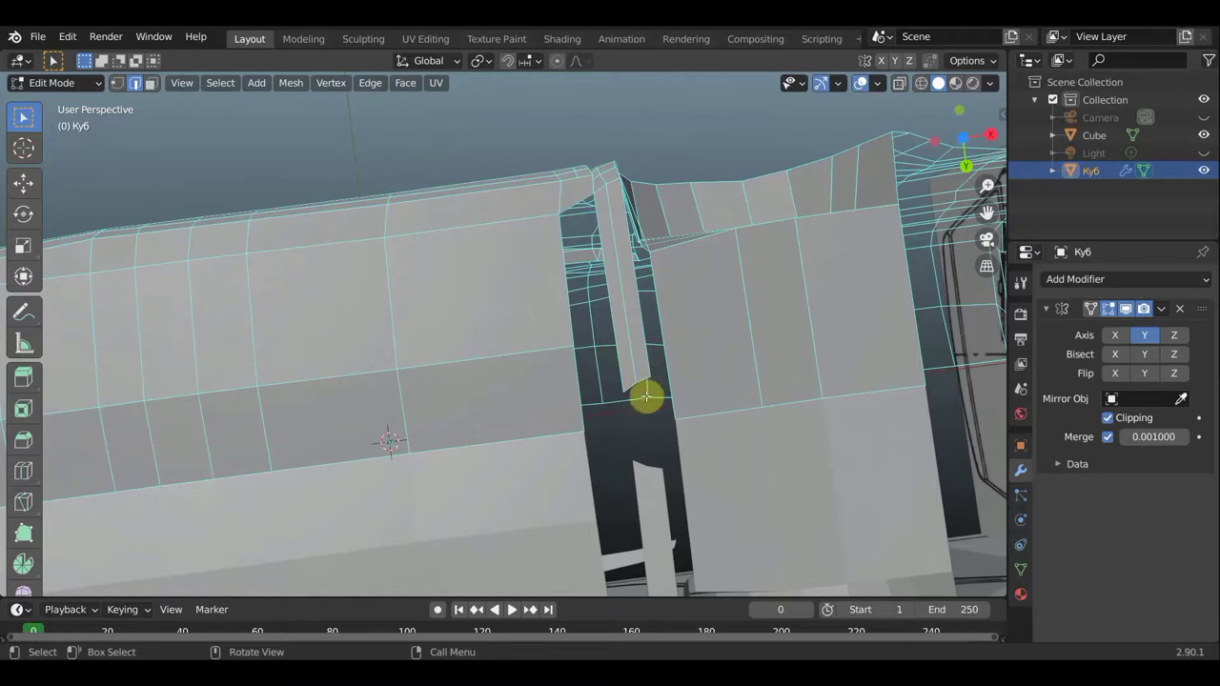
{"action": "key", "text": "shift"}
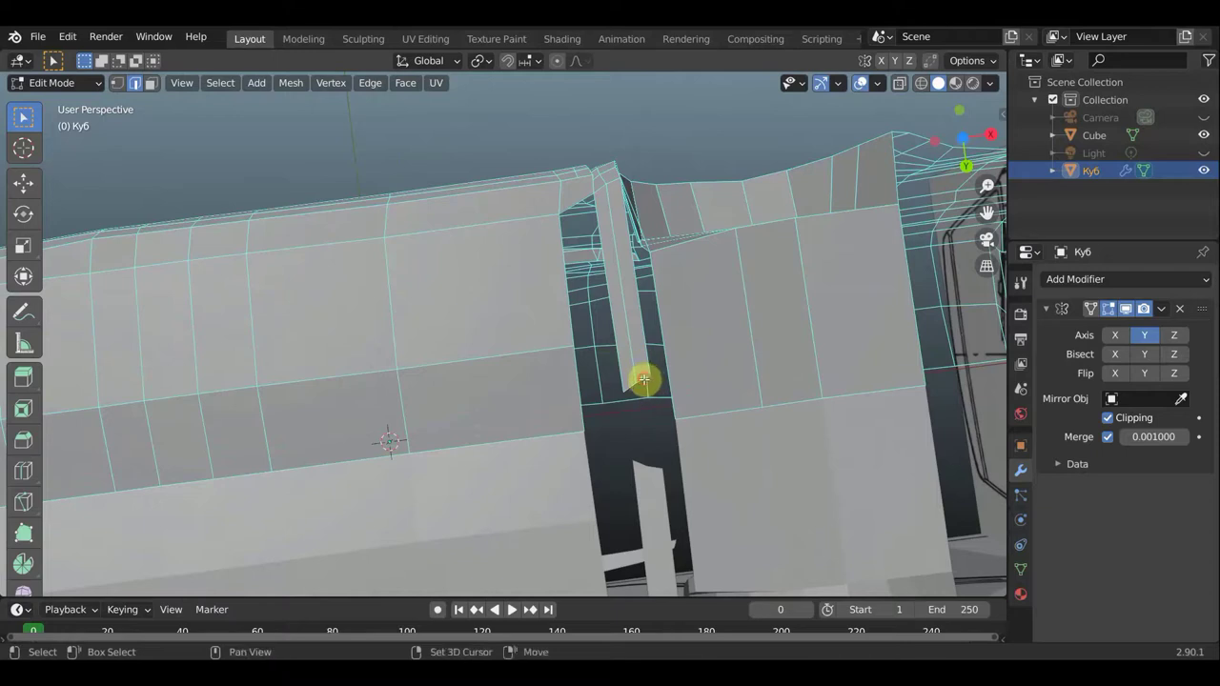
Move and rotate the seam geometry in the gap, undoing a trial downward extrusion
{"action": "key", "text": "g"}
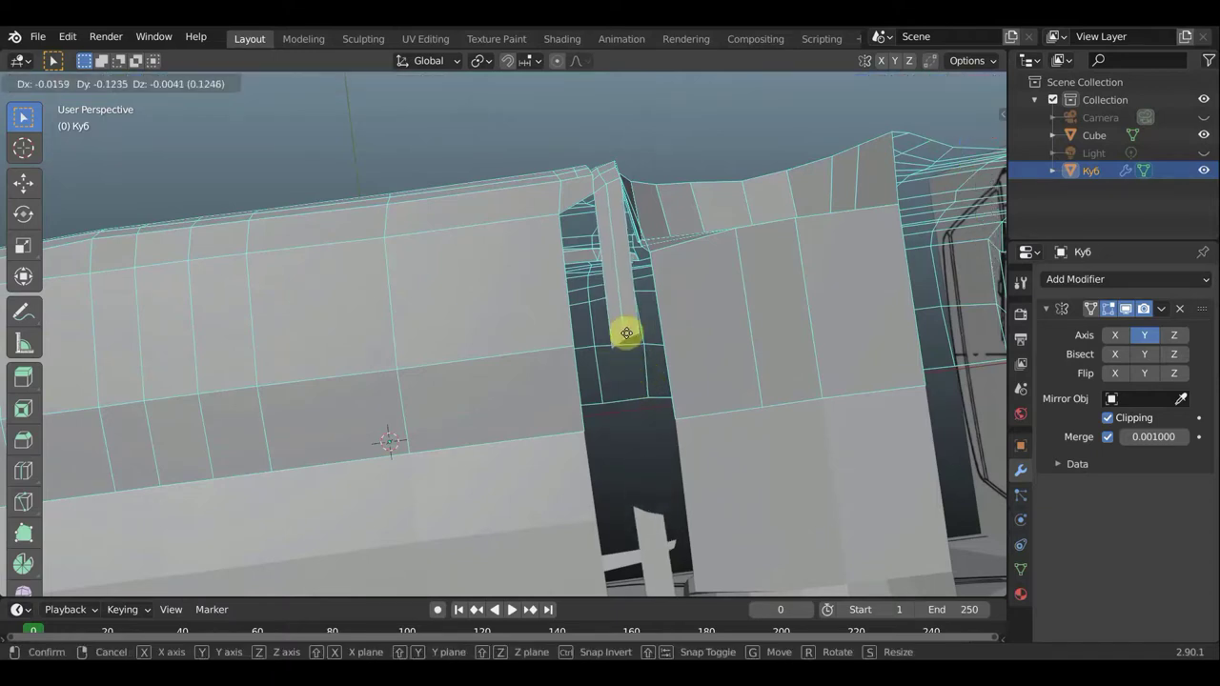
{"action": "left_click", "coordinate": [626, 331]}
{"action": "key", "text": "r"}
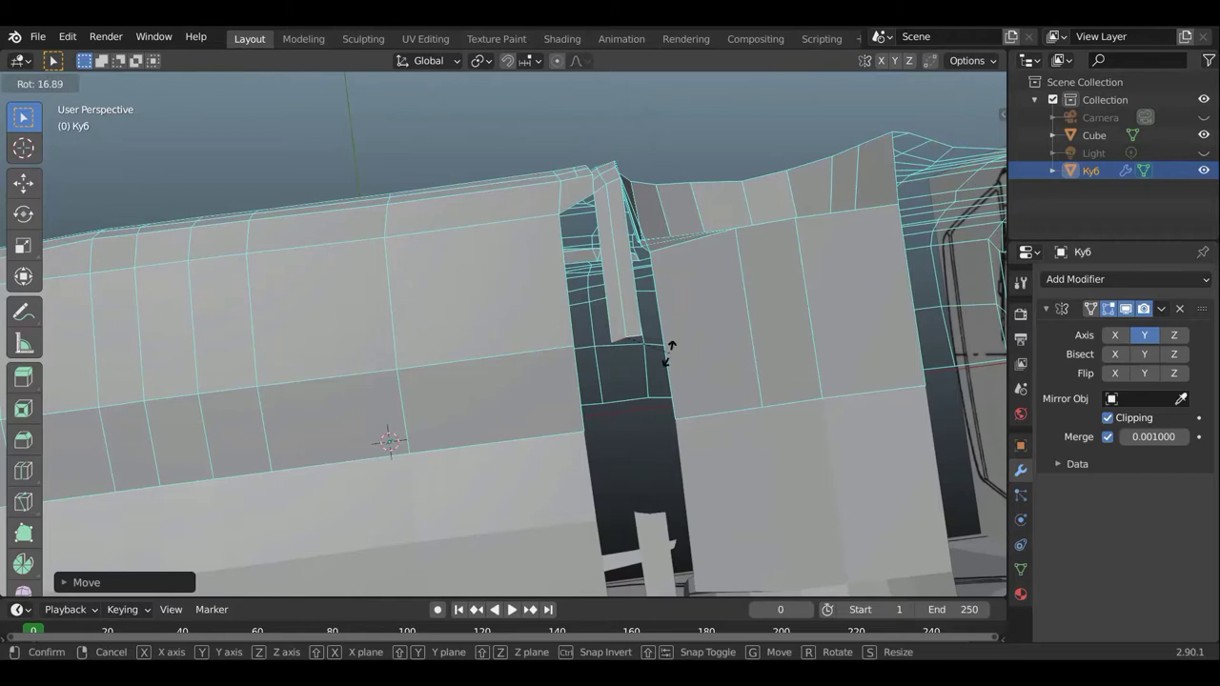
{"action": "left_click", "coordinate": [664, 357]}
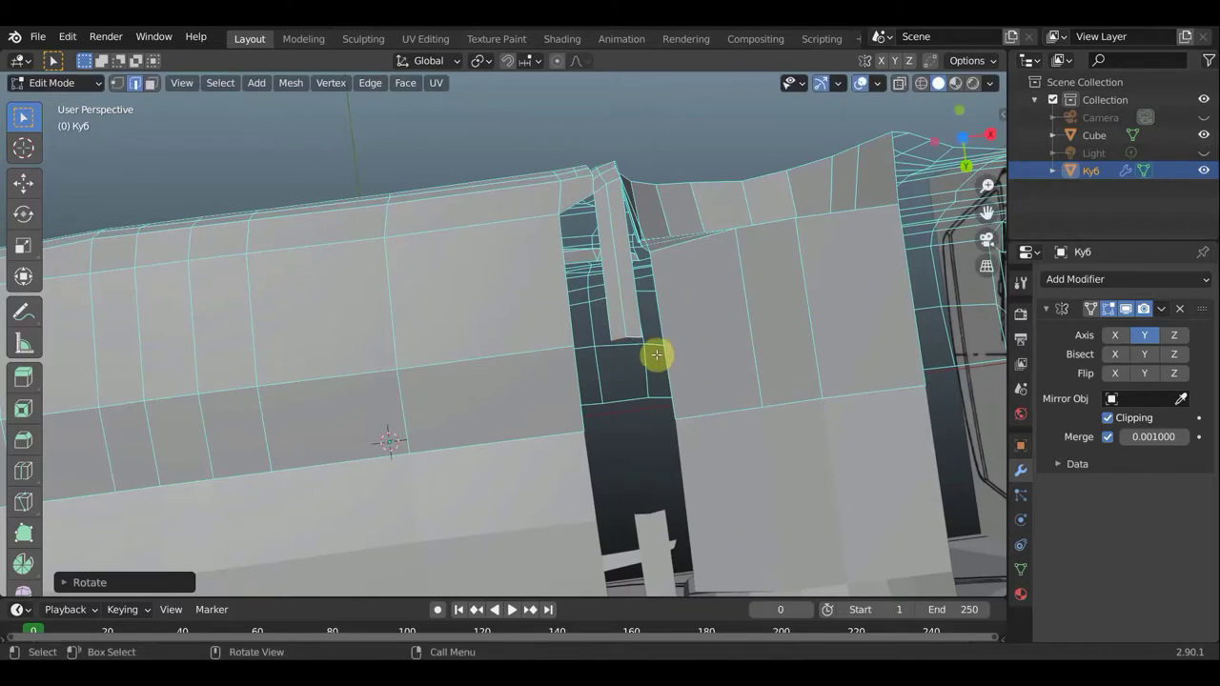
{"action": "key", "text": "e"}
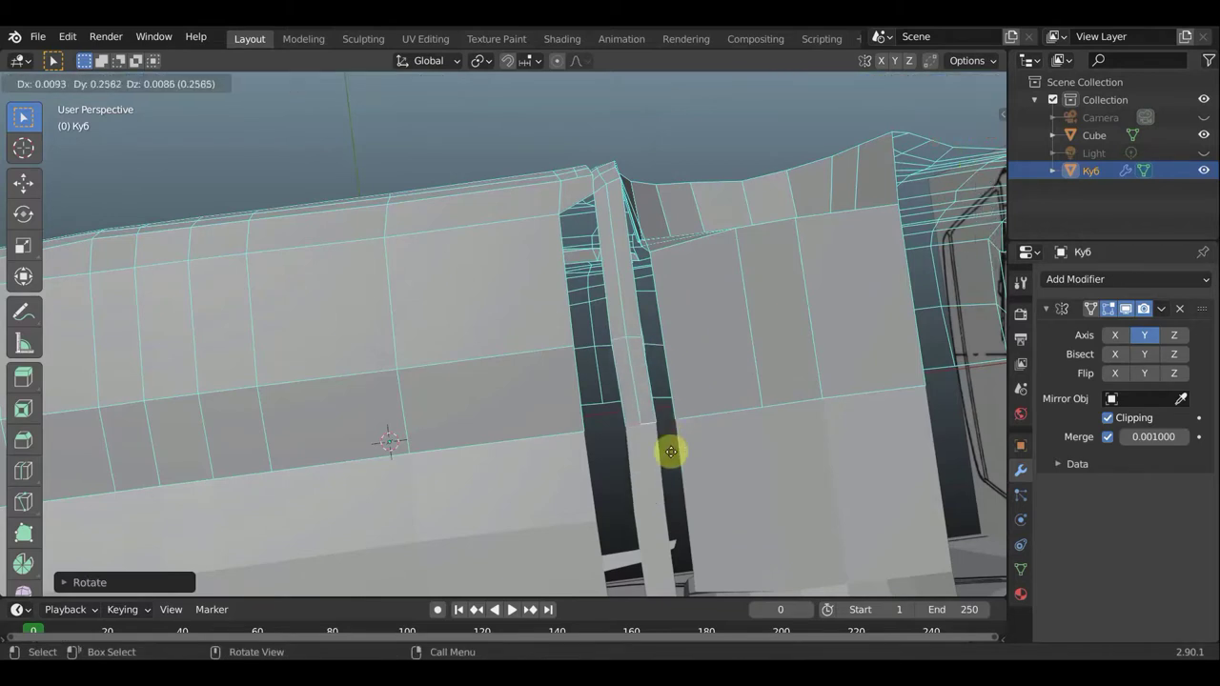
{"action": "left_click", "coordinate": [671, 453]}
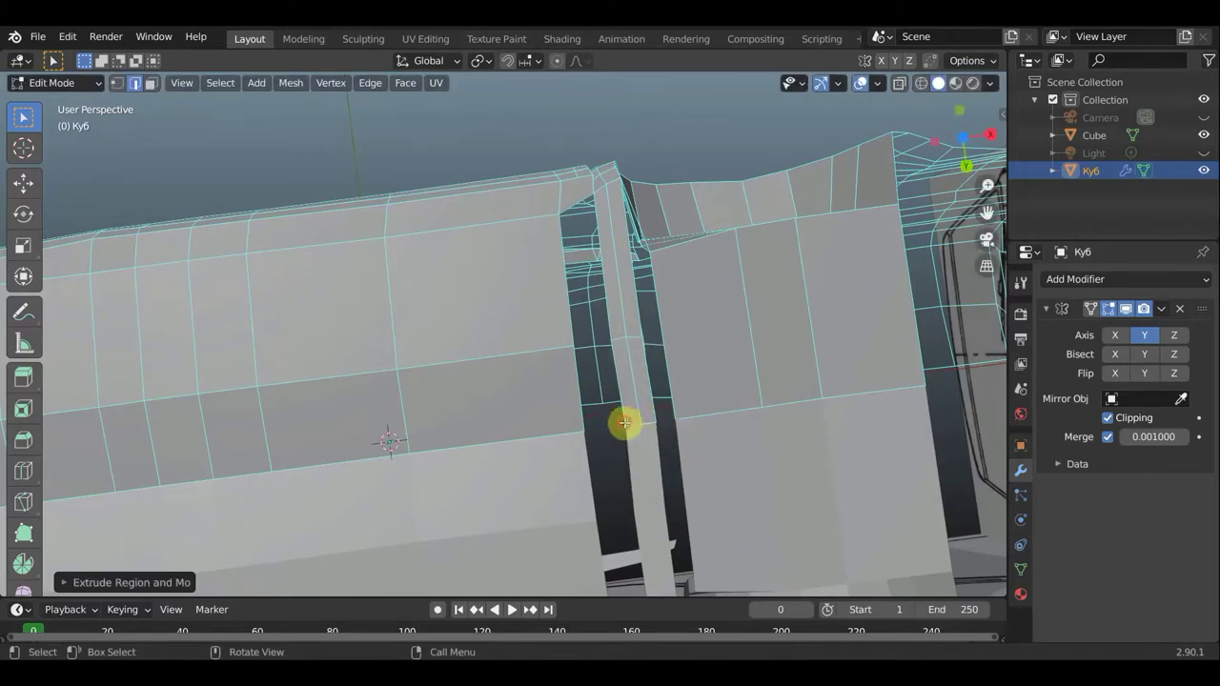
{"action": "key", "text": "ctrl+z"}
Fill the holes beside the seam strip with faces in vertex mode
{"action": "left_click", "coordinate": [116, 83]}
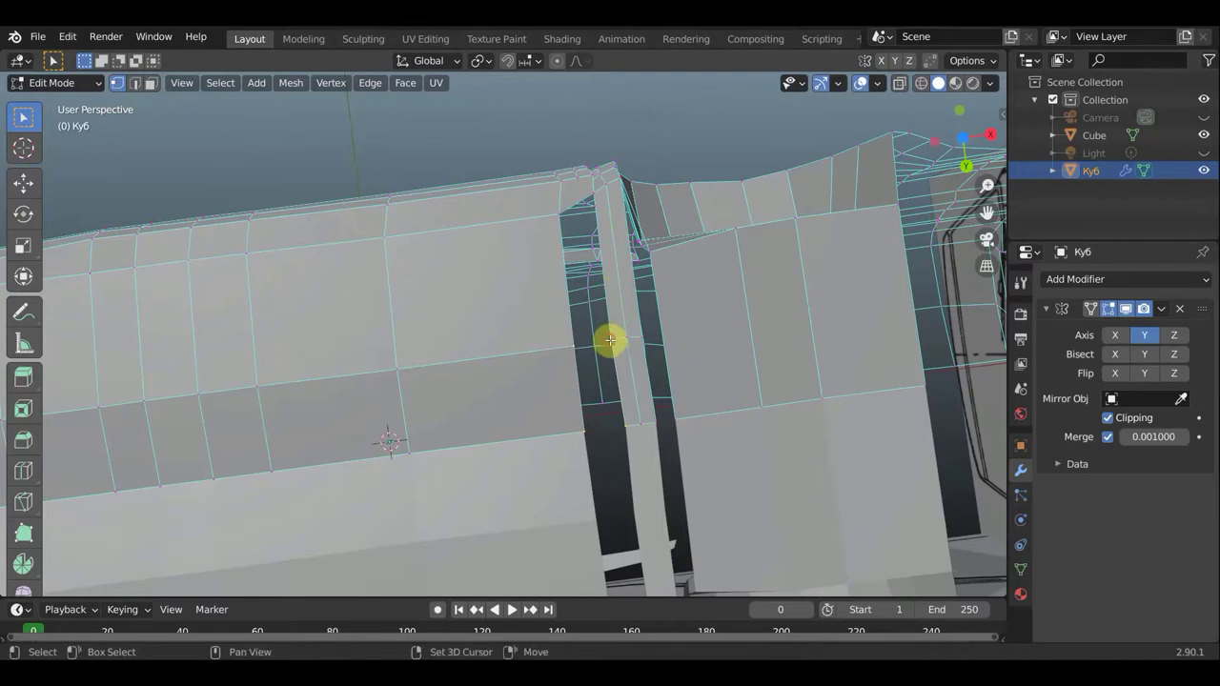
{"action": "key", "text": "f"}
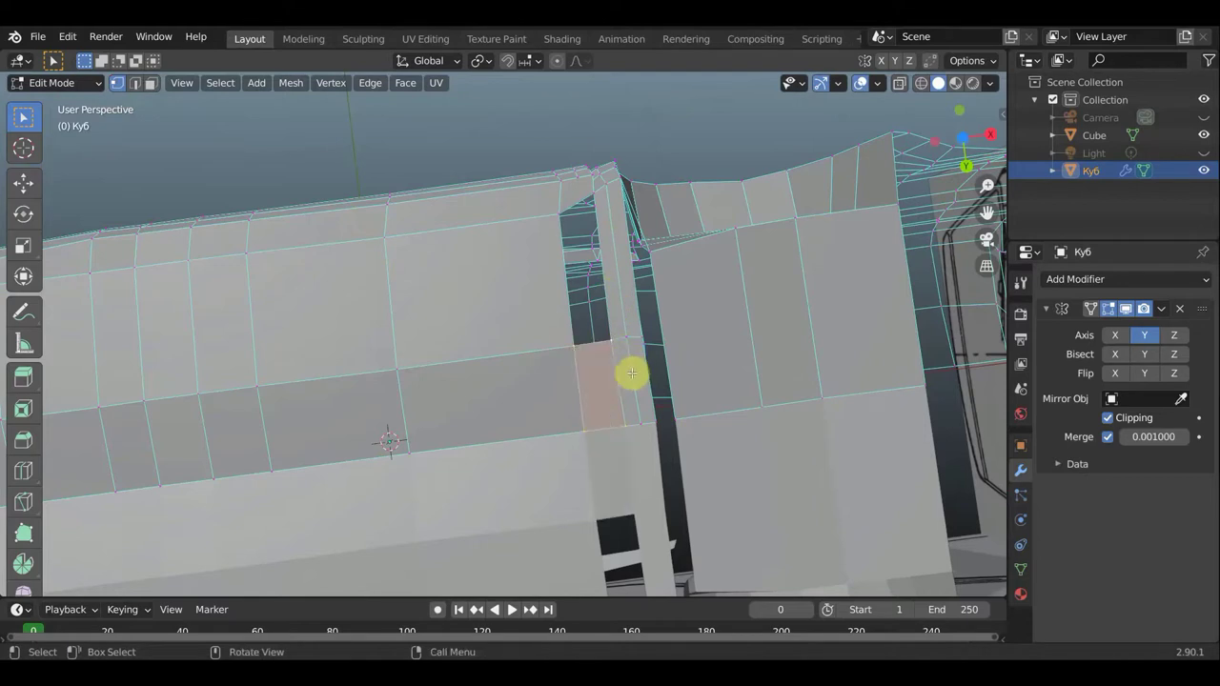
{"action": "left_click", "coordinate": [572, 336], "text": "shift"}
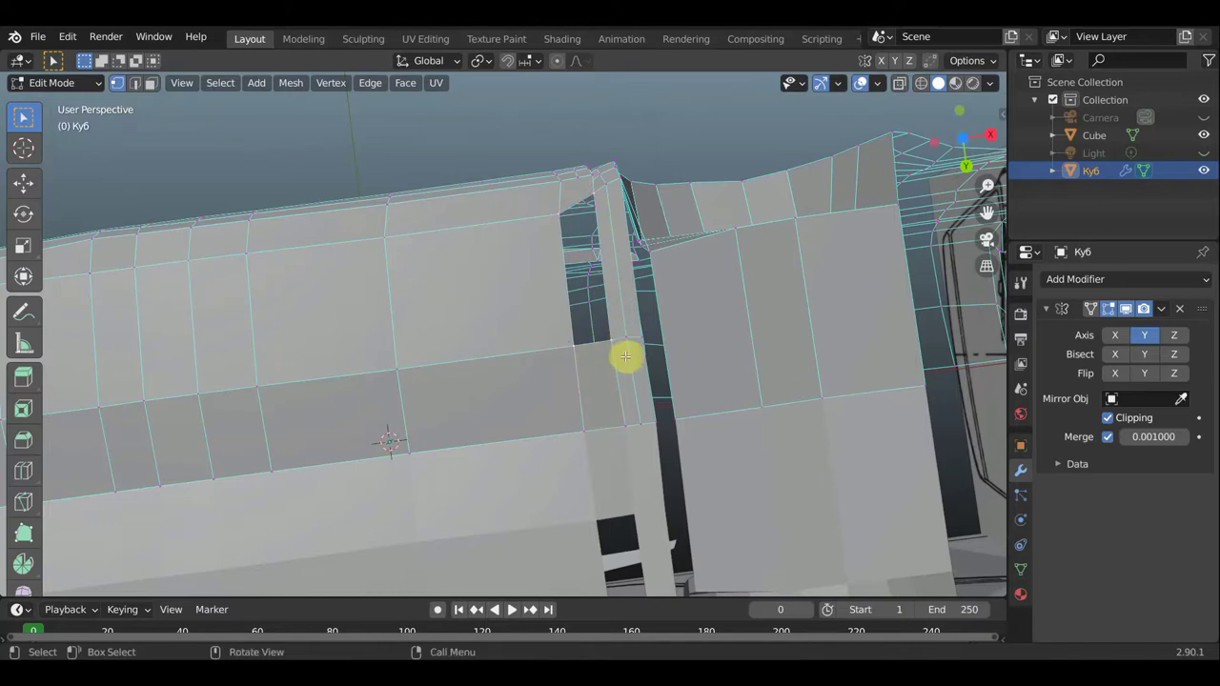
{"action": "key", "text": "ctrl+z"}
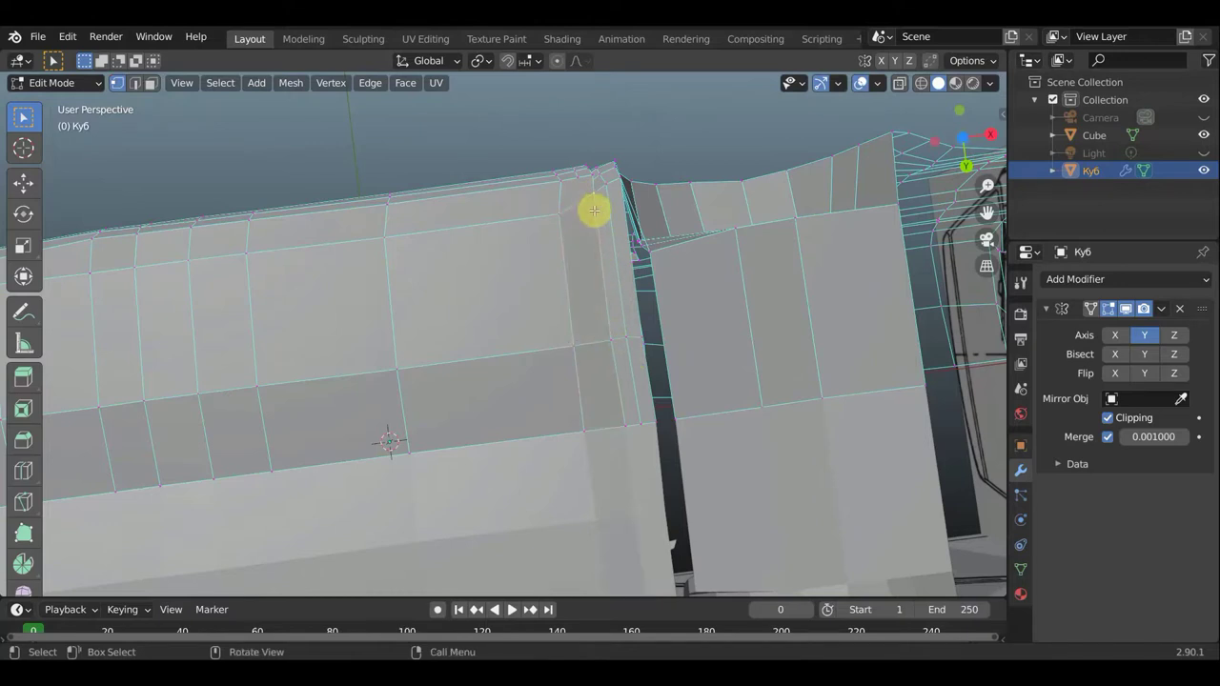
Nudge the five vertices at the door seam's top corner into place
{"action": "key", "text": "g"}
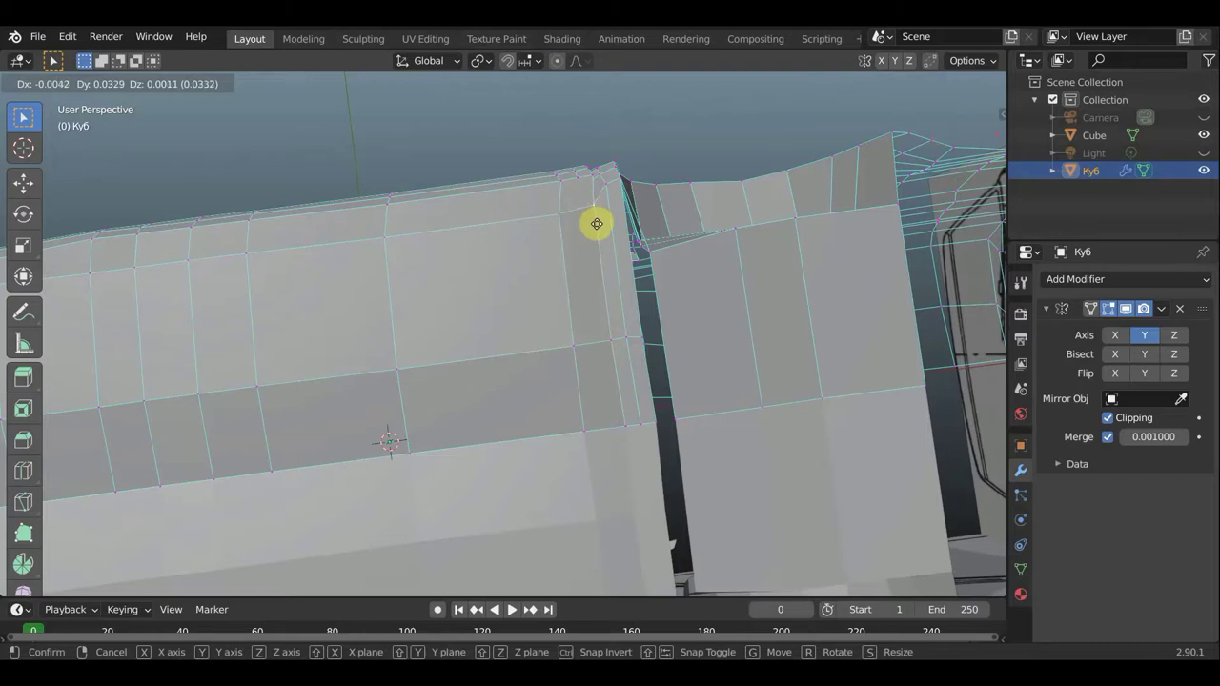
{"action": "left_click", "coordinate": [596, 221]}
{"action": "key", "text": "g"}
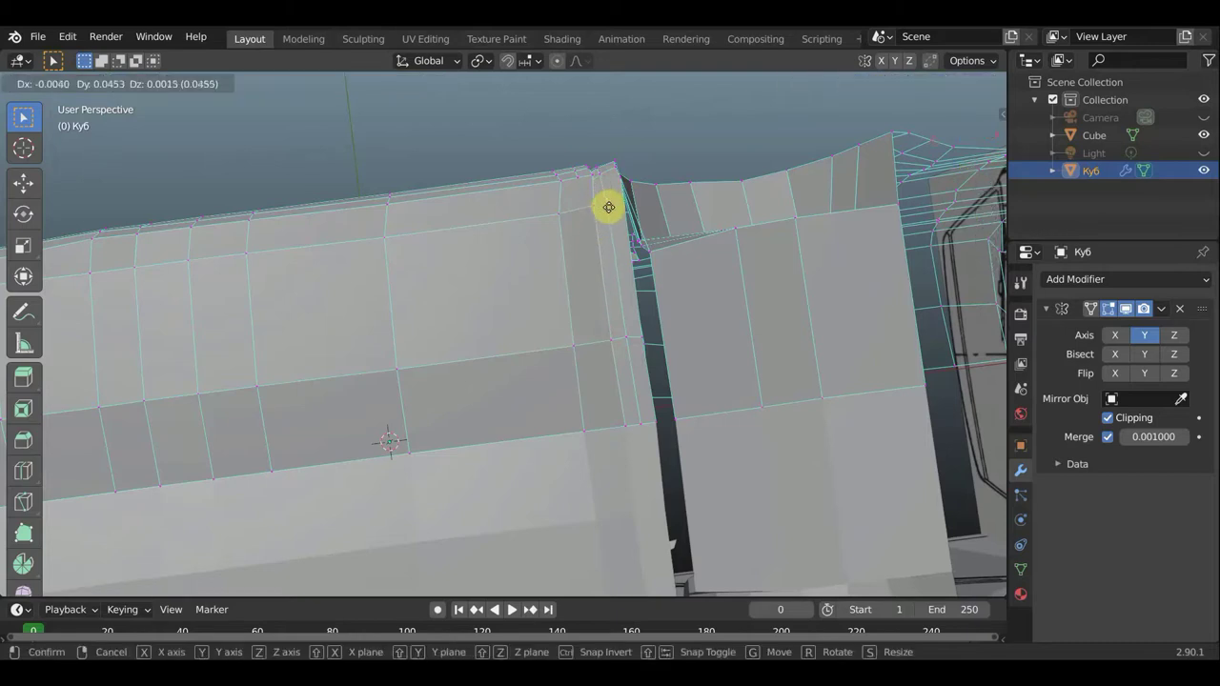
{"action": "left_click", "coordinate": [608, 207]}
{"action": "key", "text": "g"}
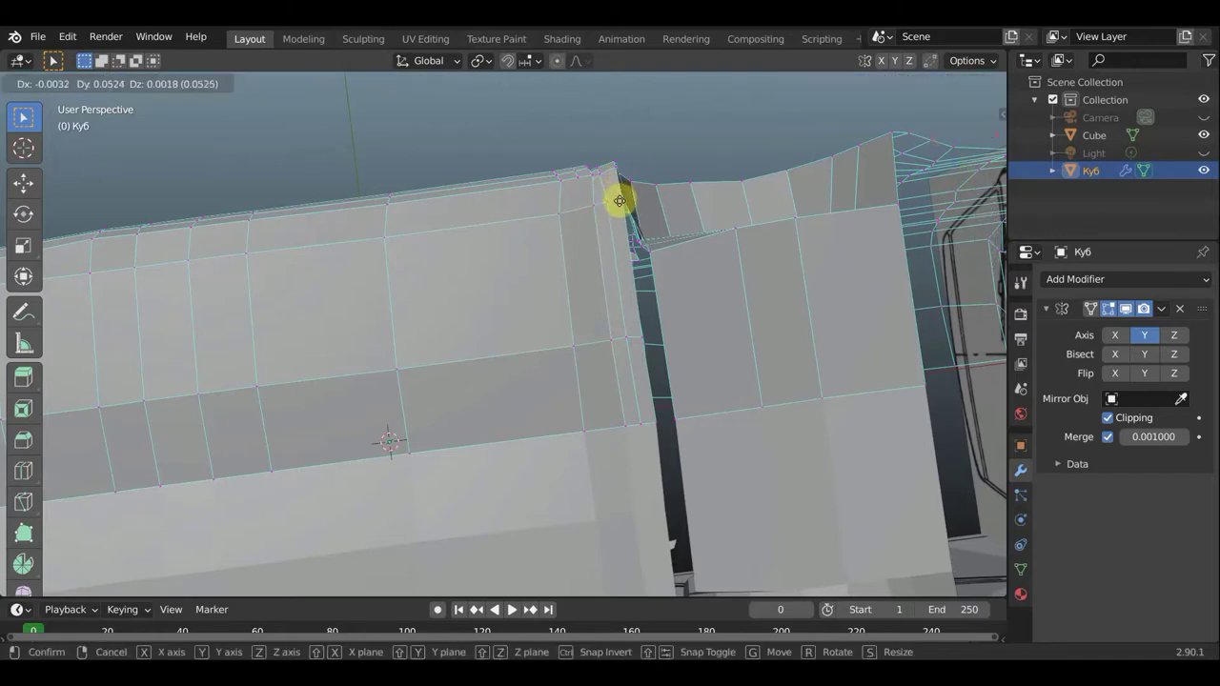
{"action": "left_click", "coordinate": [620, 203]}
{"action": "key", "text": "g"}
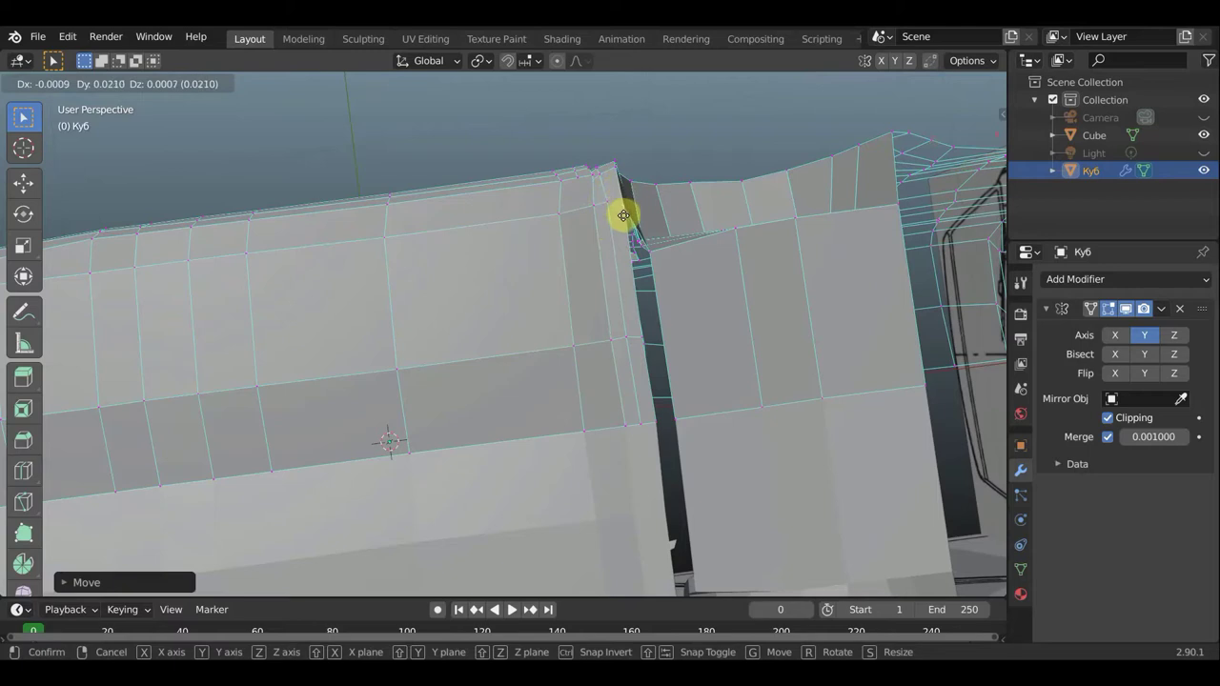
{"action": "left_click", "coordinate": [610, 204]}
{"action": "key", "text": "g"}
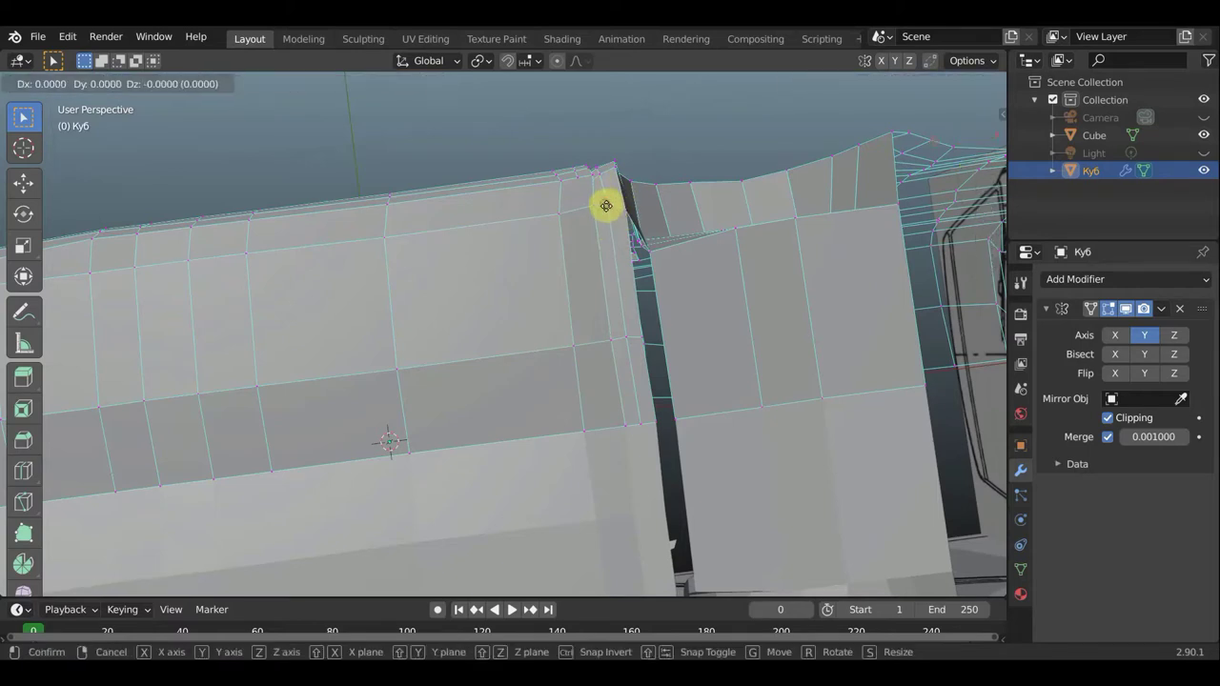
{"action": "left_click", "coordinate": [607, 211]}
{"action": "mouse_move", "coordinate": [591, 321]}
{"action": "middle_mouse_down"}
{"action": "mouse_move", "coordinate": [539, 245]}
{"action": "mouse_move", "coordinate": [487, 212]}
{"action": "mouse_move", "coordinate": [572, 330]}
{"action": "middle_mouse_up"}
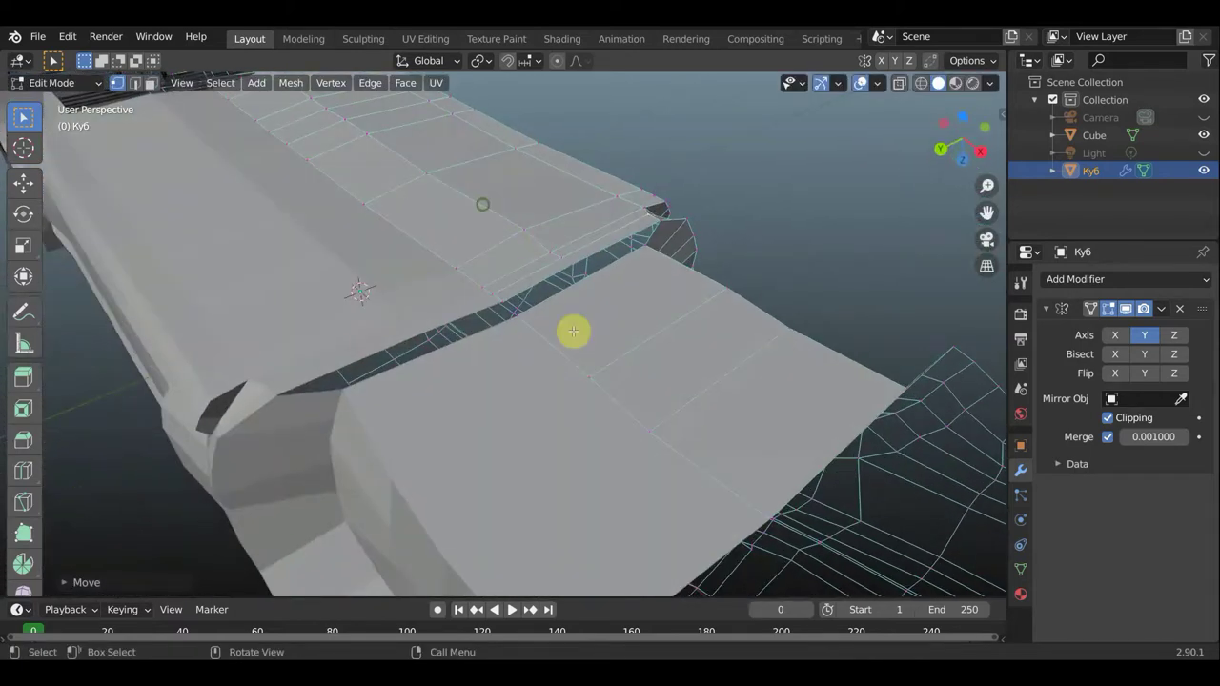
Delete the thin window-edge face strip at the roof corner, then restore it with undo
{"action": "left_click", "coordinate": [517, 314]}
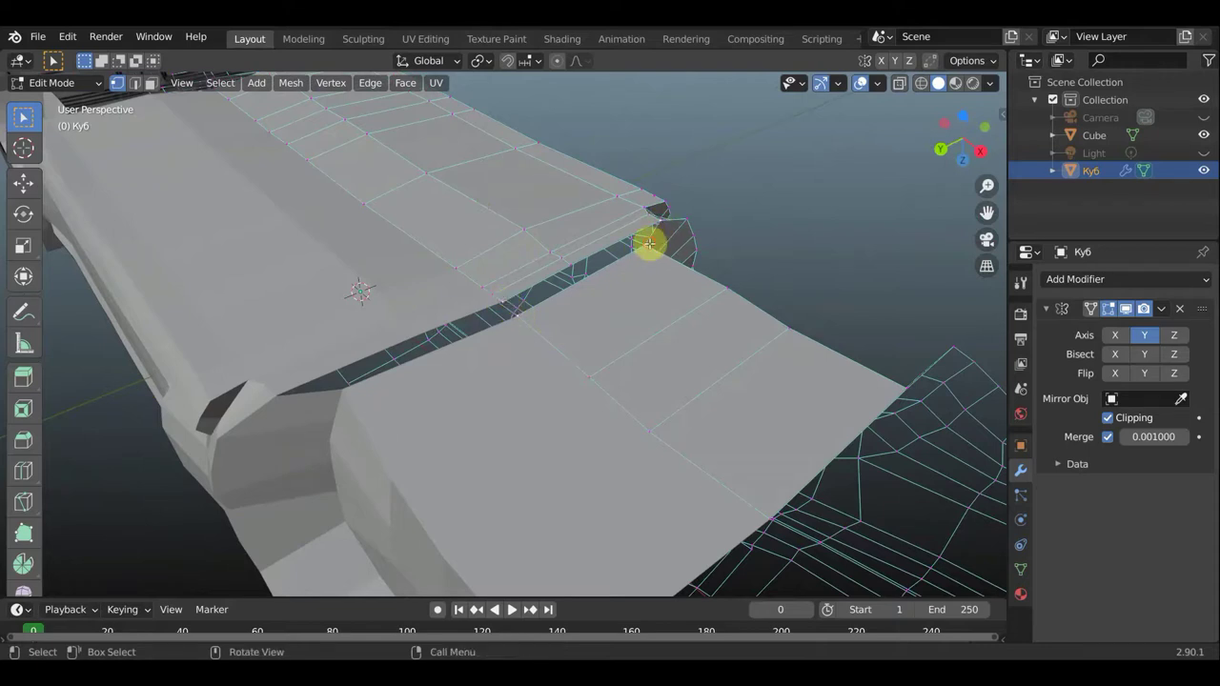
{"action": "left_click", "coordinate": [649, 243]}
{"action": "mouse_move", "coordinate": [657, 251]}
{"action": "middle_mouse_down"}
{"action": "mouse_move", "coordinate": [513, 272]}
{"action": "mouse_move", "coordinate": [474, 333]}
{"action": "middle_mouse_up"}
{"action": "scroll", "coordinate": [514, 273], "scroll_direction": "up", "scroll_amount": 3}
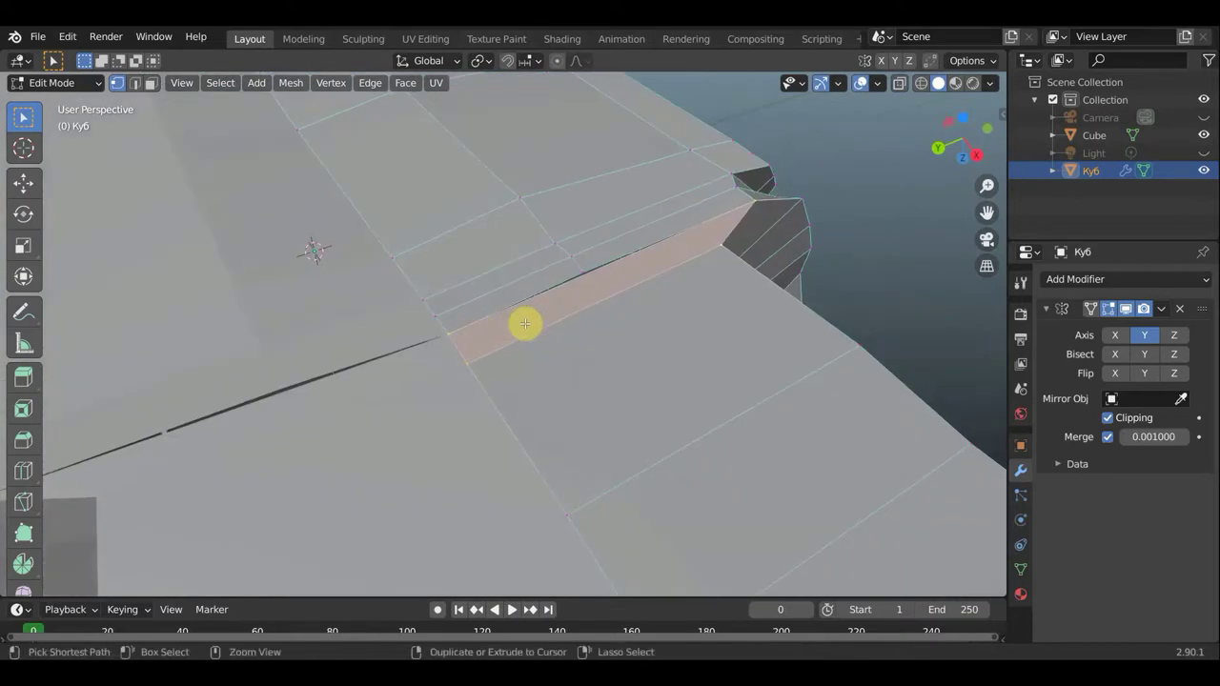
{"action": "key", "text": "ctrl+x"}
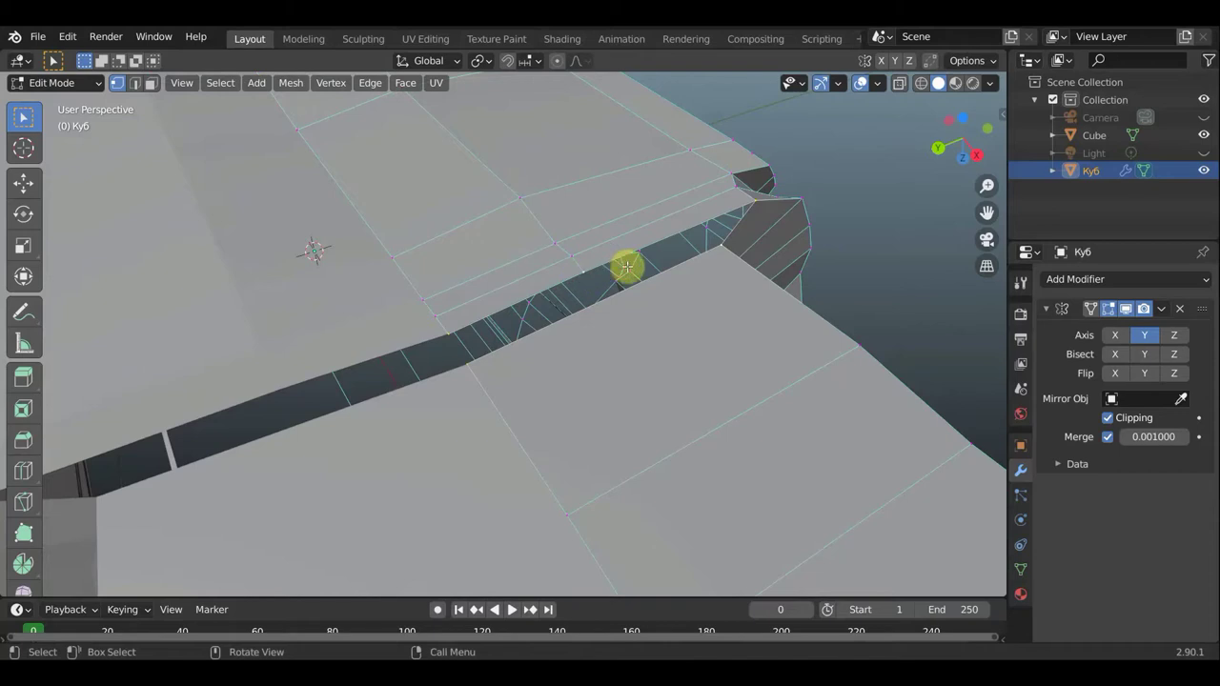
{"action": "key", "text": "ctrl+z"}
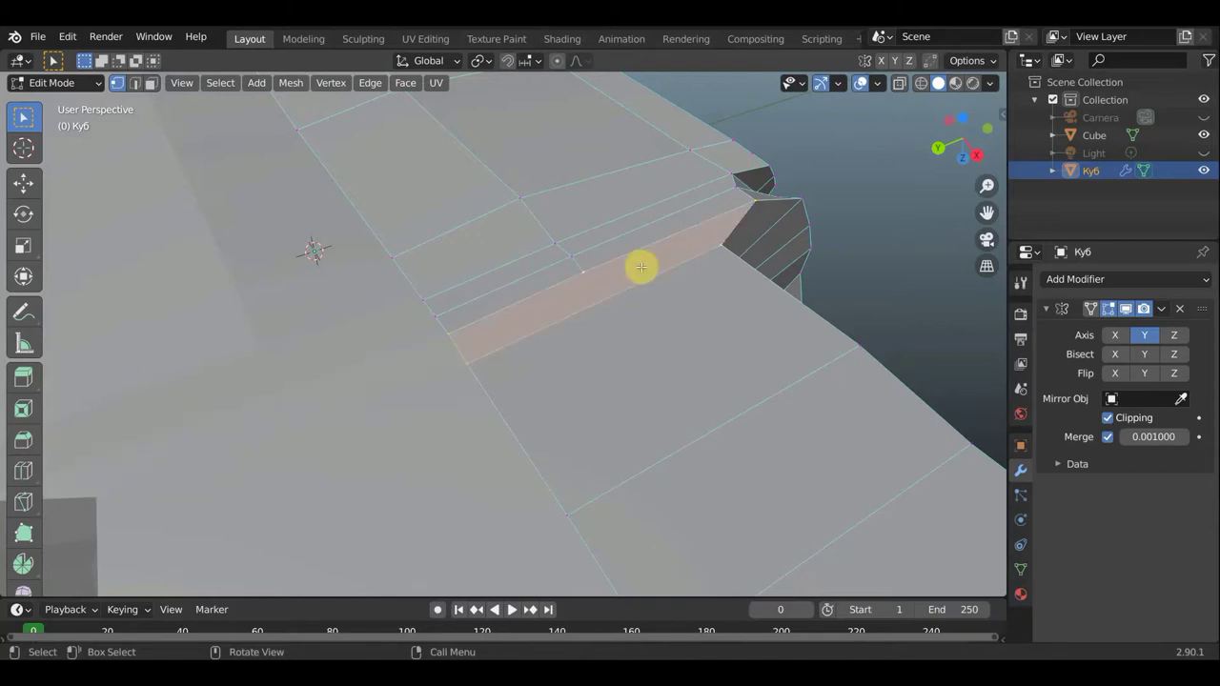
{"action": "mouse_move", "coordinate": [680, 289]}
{"action": "middle_mouse_down"}
{"action": "mouse_move", "coordinate": [788, 512]}
{"action": "mouse_move", "coordinate": [741, 455]}
{"action": "mouse_move", "coordinate": [626, 512]}
{"action": "mouse_move", "coordinate": [678, 514]}
{"action": "mouse_move", "coordinate": [711, 393]}
{"action": "mouse_move", "coordinate": [696, 409]}
{"action": "mouse_move", "coordinate": [735, 457]}
{"action": "mouse_move", "coordinate": [10, 381]}
{"action": "middle_mouse_up"}
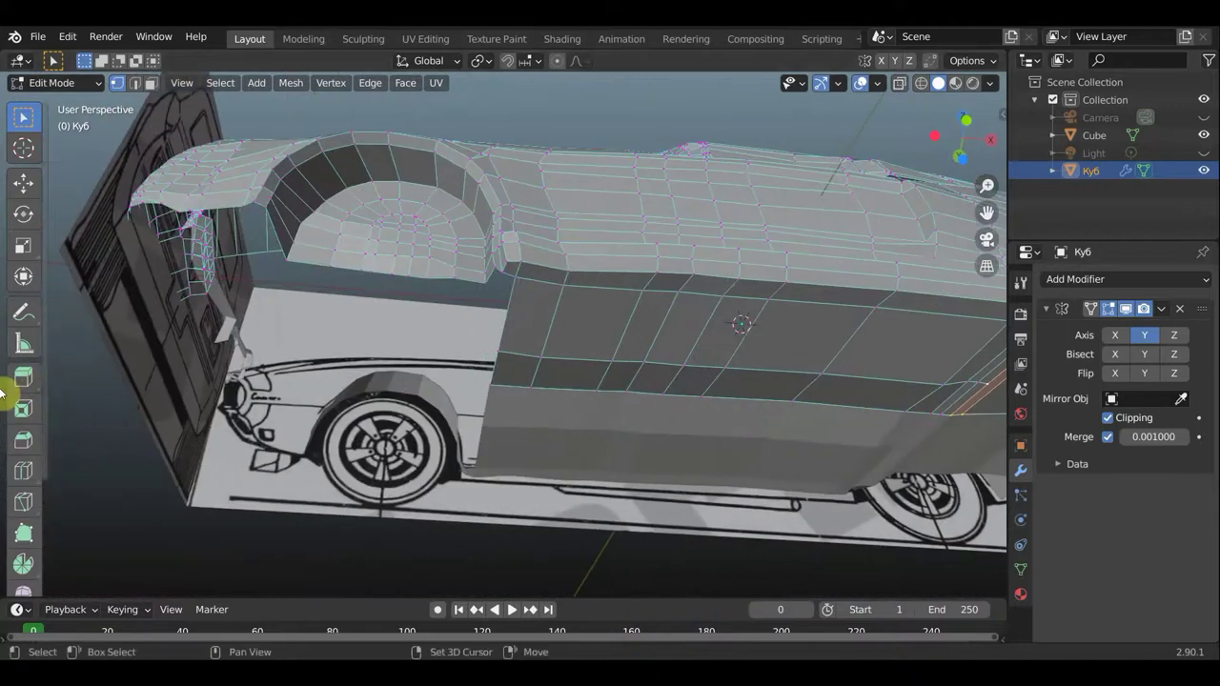
{"action": "mouse_move", "coordinate": [294, 395]}
{"action": "middle_mouse_down"}
{"action": "mouse_move", "coordinate": [293, 299]}
{"action": "mouse_move", "coordinate": [308, 299]}
{"action": "mouse_move", "coordinate": [240, 308]}
{"action": "mouse_move", "coordinate": [275, 286]}
{"action": "mouse_move", "coordinate": [374, 380]}
{"action": "mouse_move", "coordinate": [259, 149]}
{"action": "middle_mouse_up"}
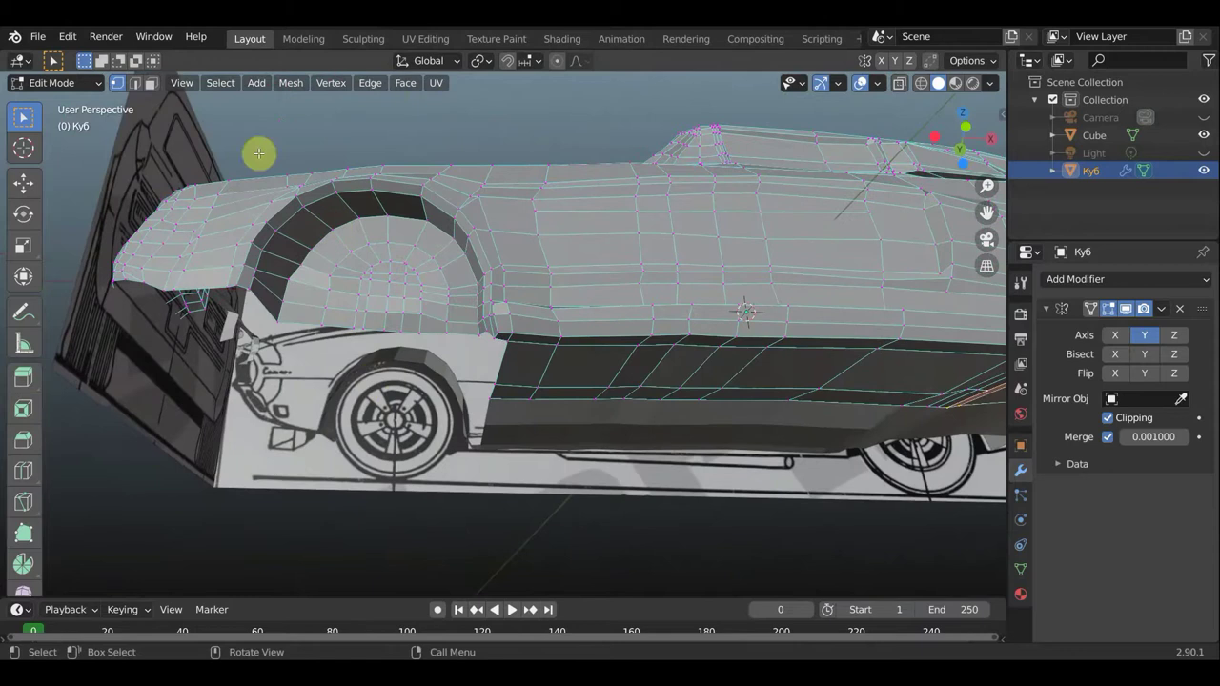
Switch to edge select and select the side edges along the fender line
{"action": "left_click", "coordinate": [136, 85]}
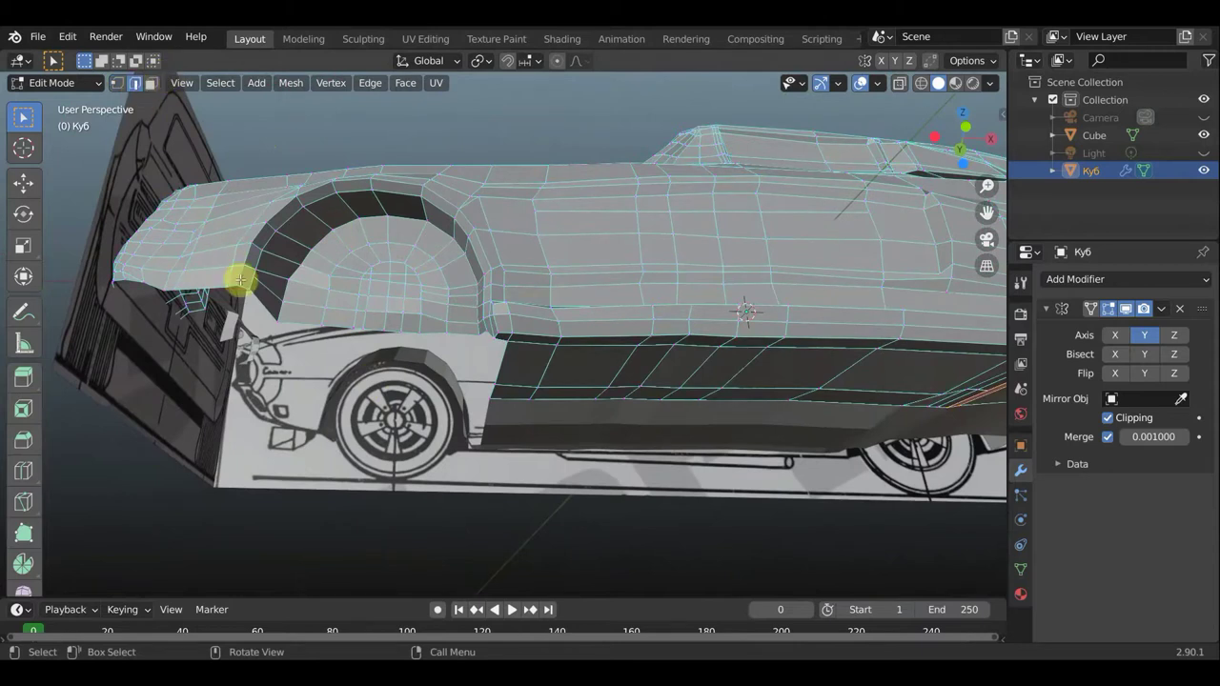
{"action": "left_click", "coordinate": [345, 328], "text": "shift"}
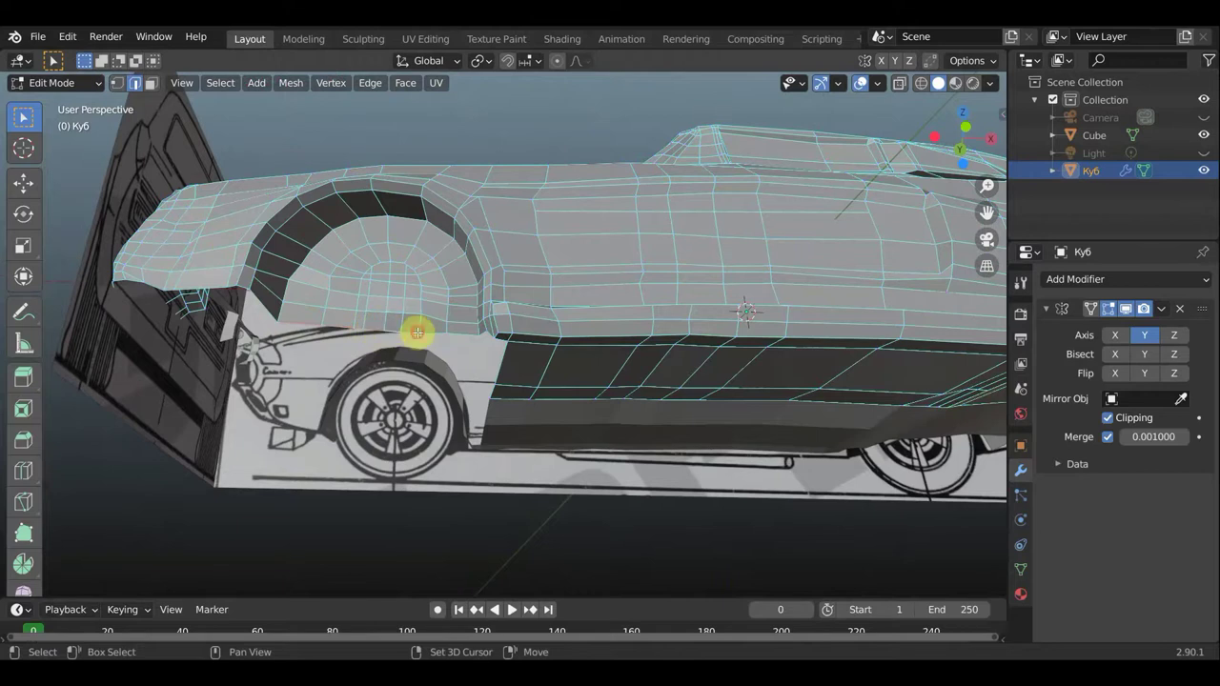
{"action": "scroll", "coordinate": [410, 334], "scroll_direction": "up", "scroll_amount": 2}
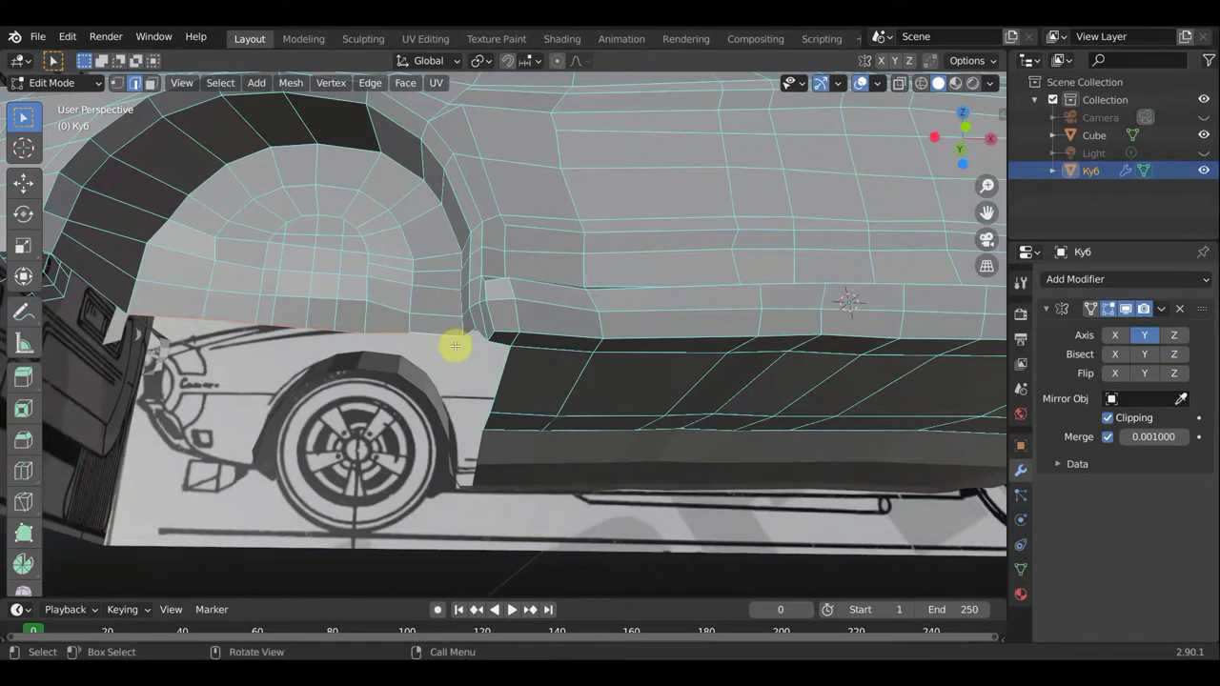
{"action": "middle_click_drag", "start_coordinate": [454, 346], "coordinate": [444, 182]}
{"action": "scroll", "coordinate": [444, 182], "scroll_direction": "down", "scroll_amount": 2}
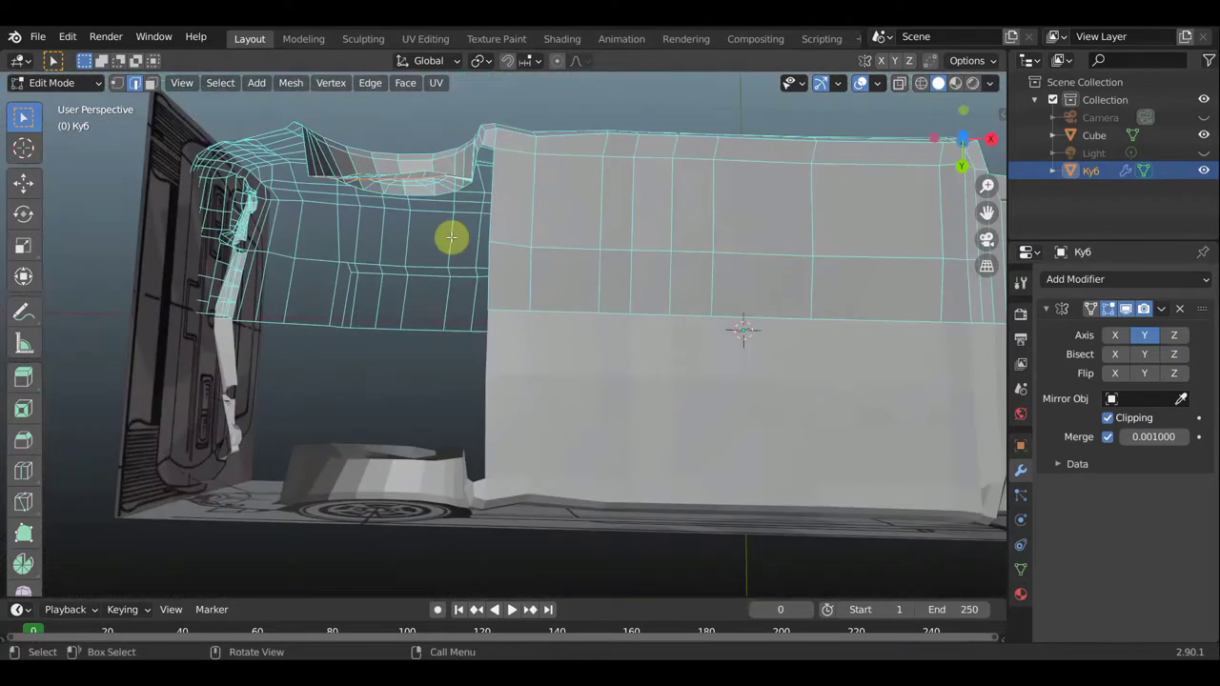
Extrude the selected side faces and move the new panel down into place
{"action": "key", "text": "e"}
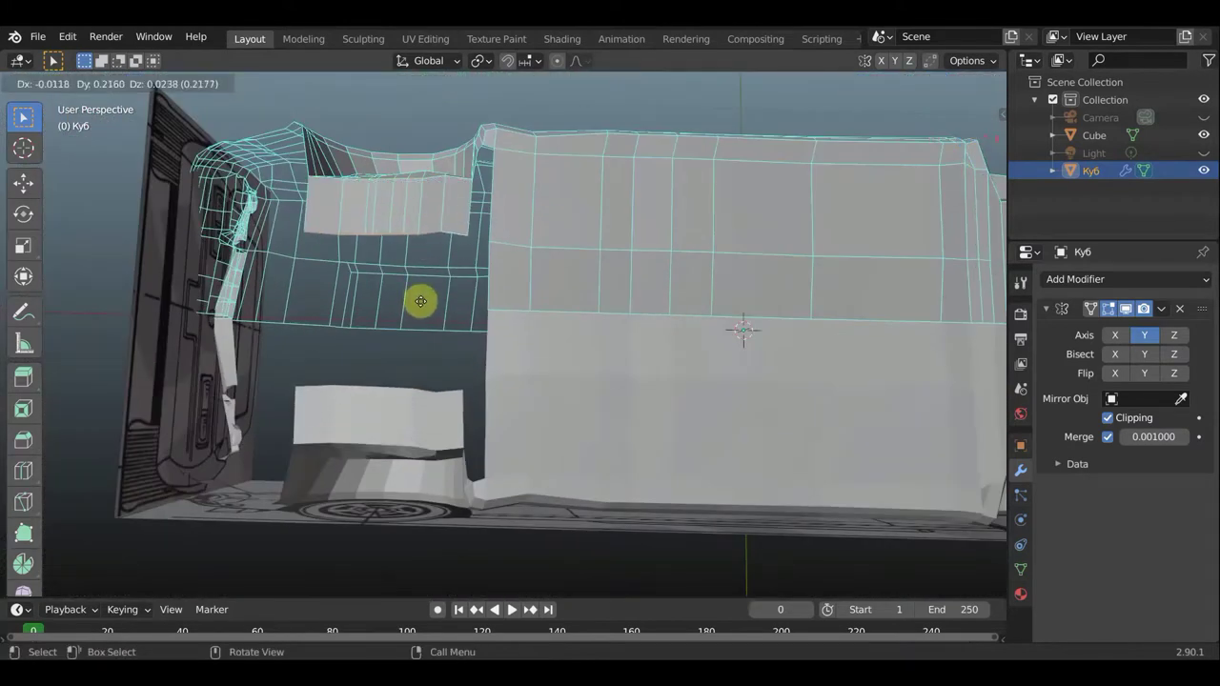
{"action": "left_click", "coordinate": [420, 305]}
{"action": "key", "text": "g"}
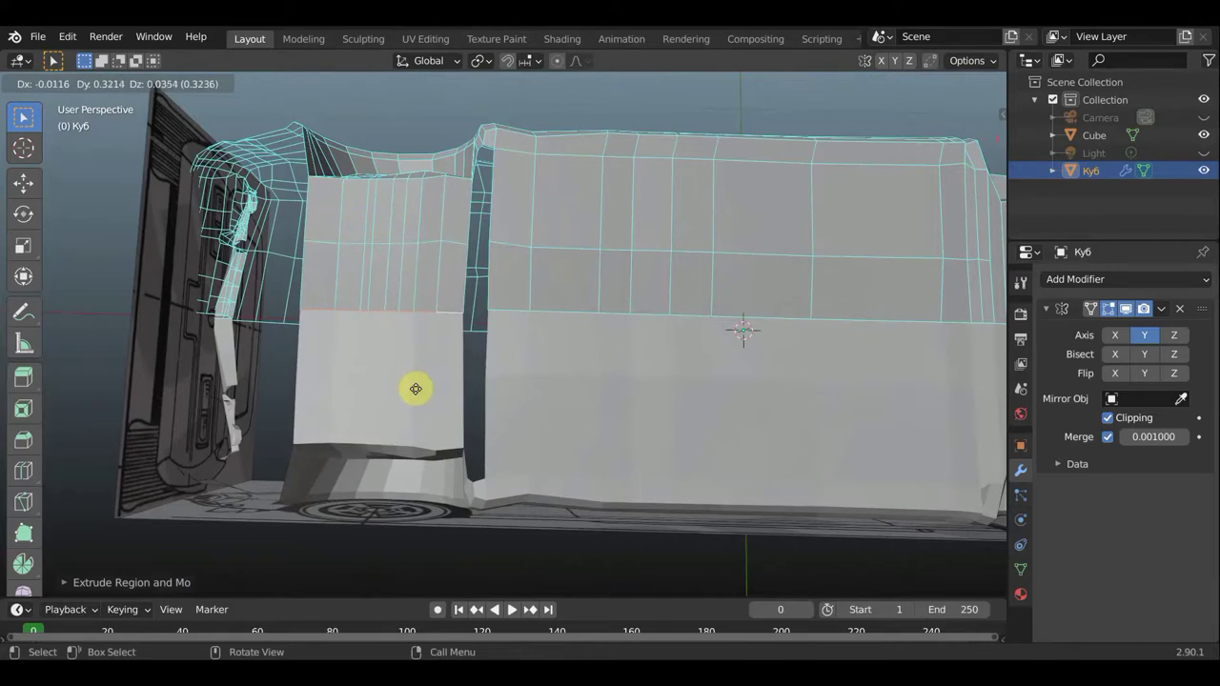
{"action": "left_click", "coordinate": [416, 388]}
{"action": "scroll", "coordinate": [473, 281], "scroll_direction": "up", "scroll_amount": 2}
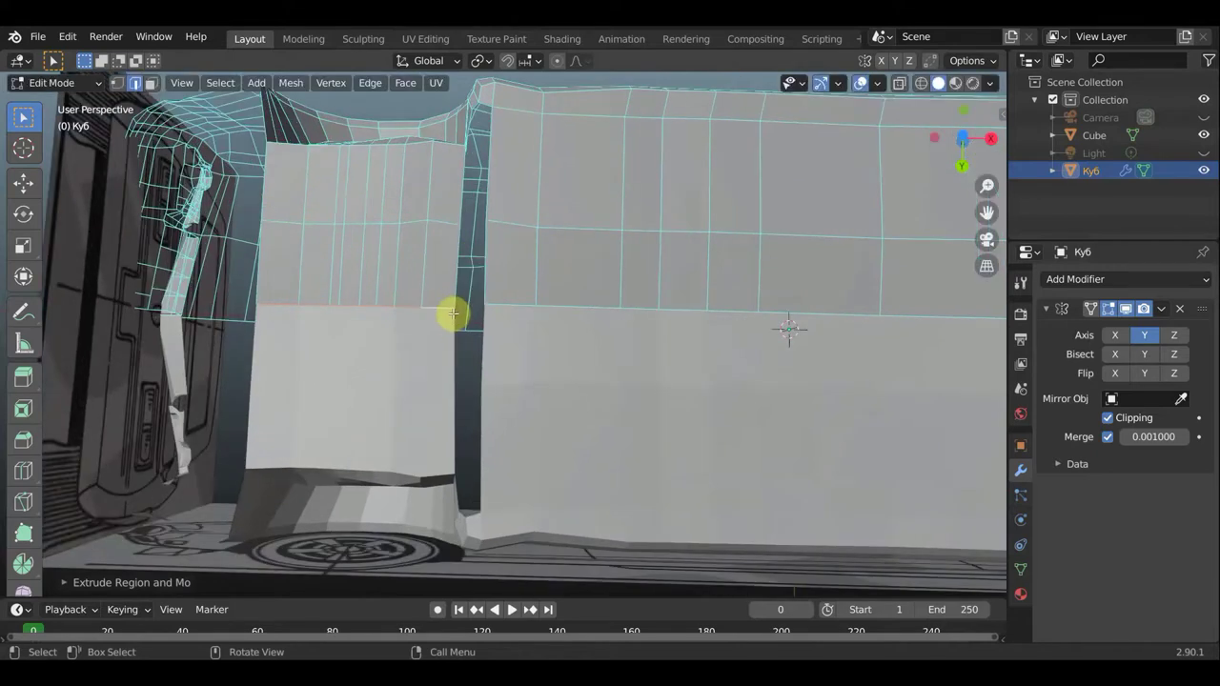
Fill the gap between the two panels with a face and select the seam vertices
{"action": "left_click", "coordinate": [118, 83]}
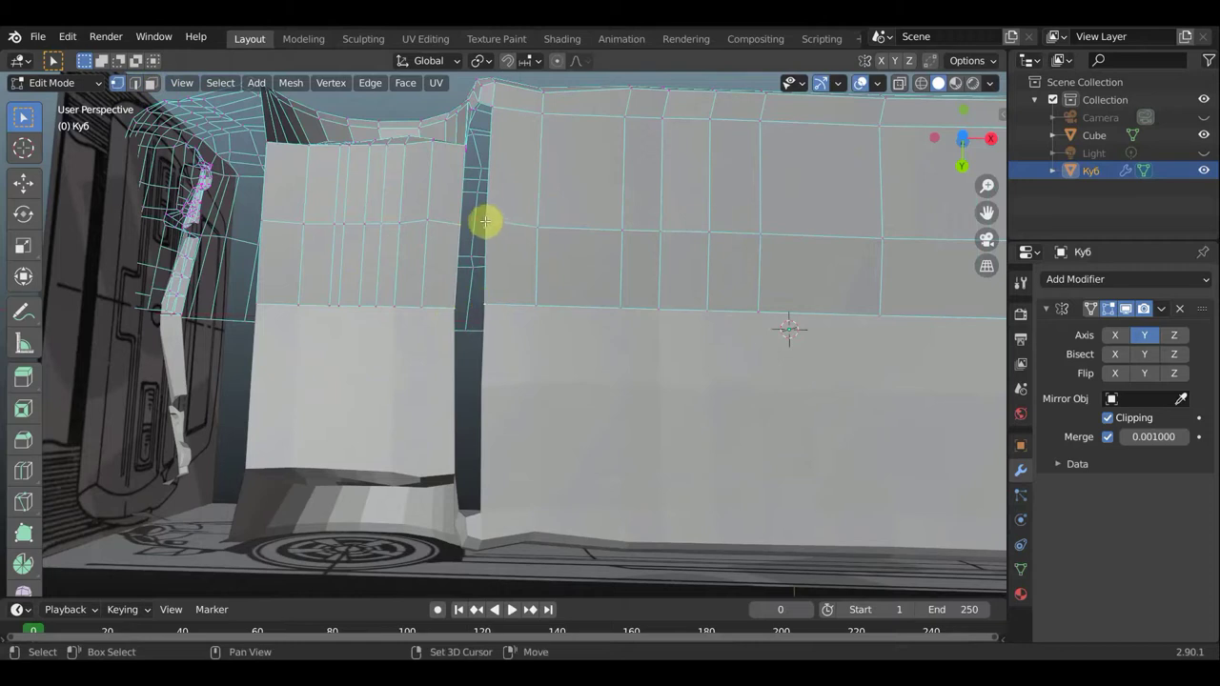
{"action": "key", "text": "f"}
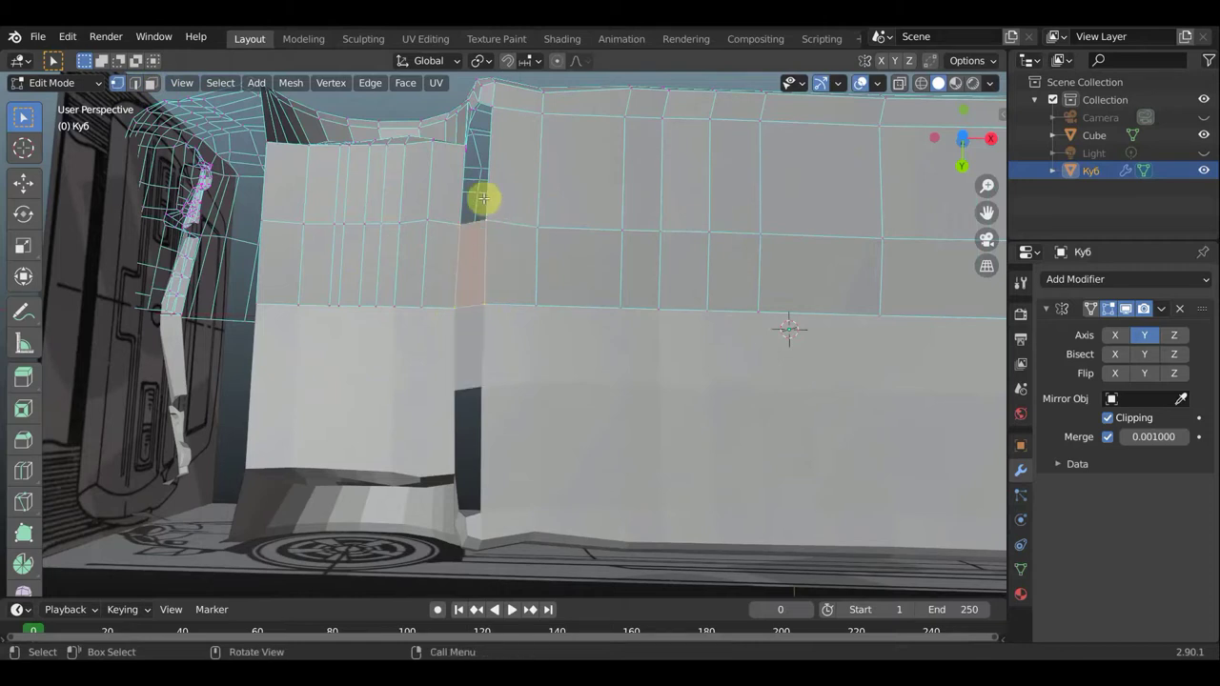
{"action": "left_click", "coordinate": [464, 150]}
{"action": "middle_click_drag", "start_coordinate": [501, 215], "coordinate": [502, 213], "text": "alt"}
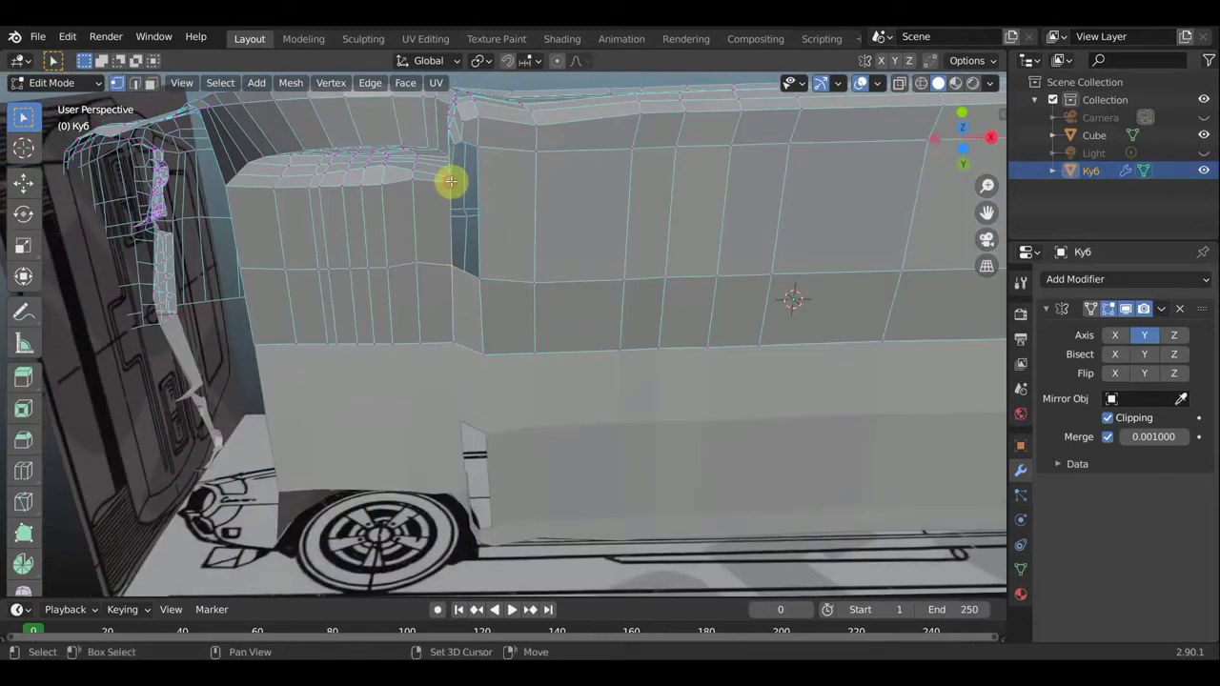
{"action": "left_click", "coordinate": [475, 276]}
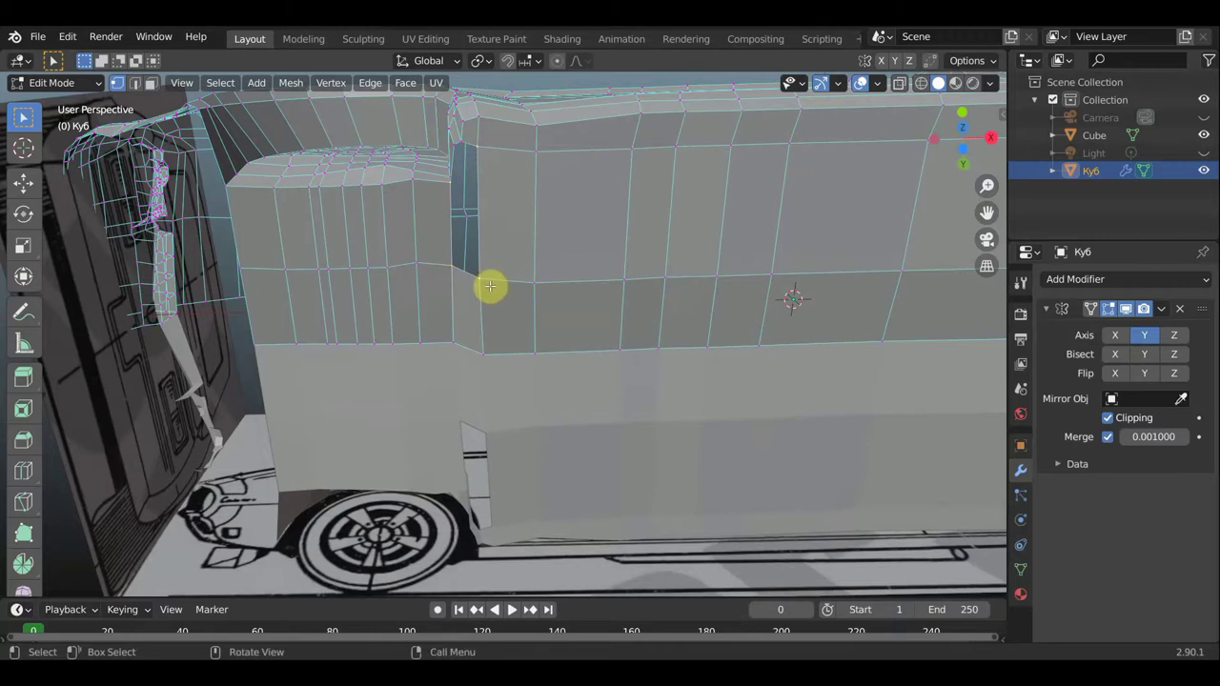
{"action": "middle_click_drag", "start_coordinate": [489, 278], "coordinate": [585, 328]}
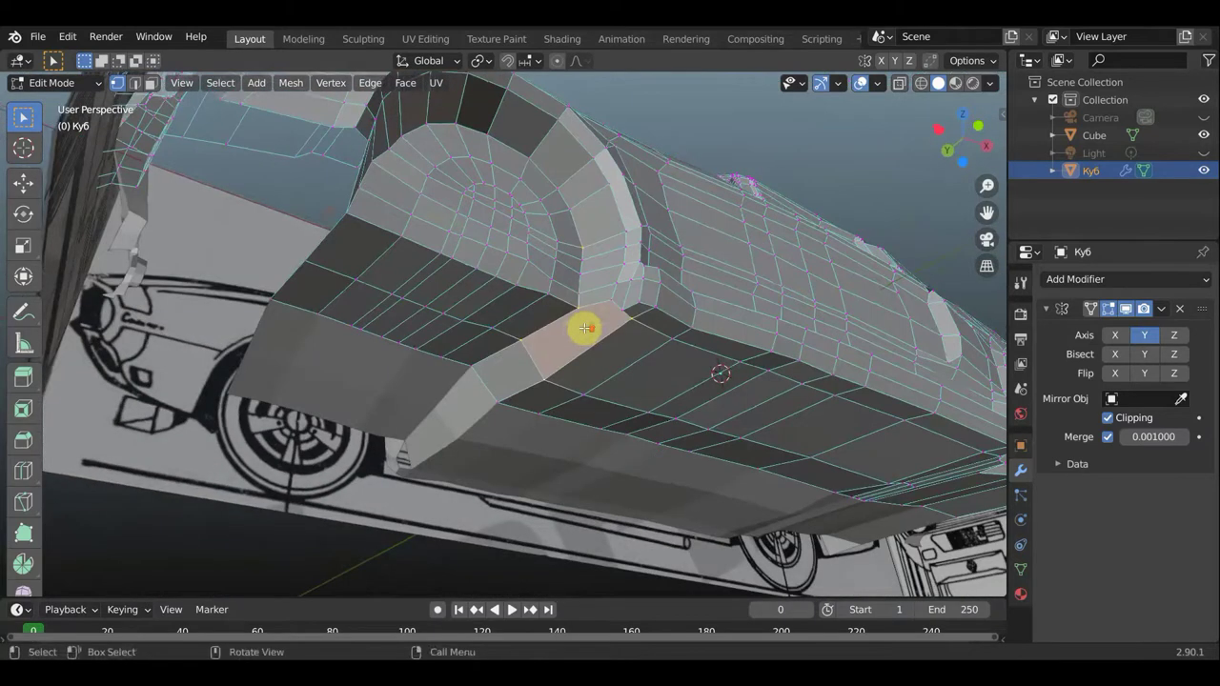
{"action": "scroll", "coordinate": [585, 328], "scroll_direction": "up", "scroll_amount": 3}
{"action": "middle_click_drag", "start_coordinate": [635, 280], "coordinate": [640, 239]}
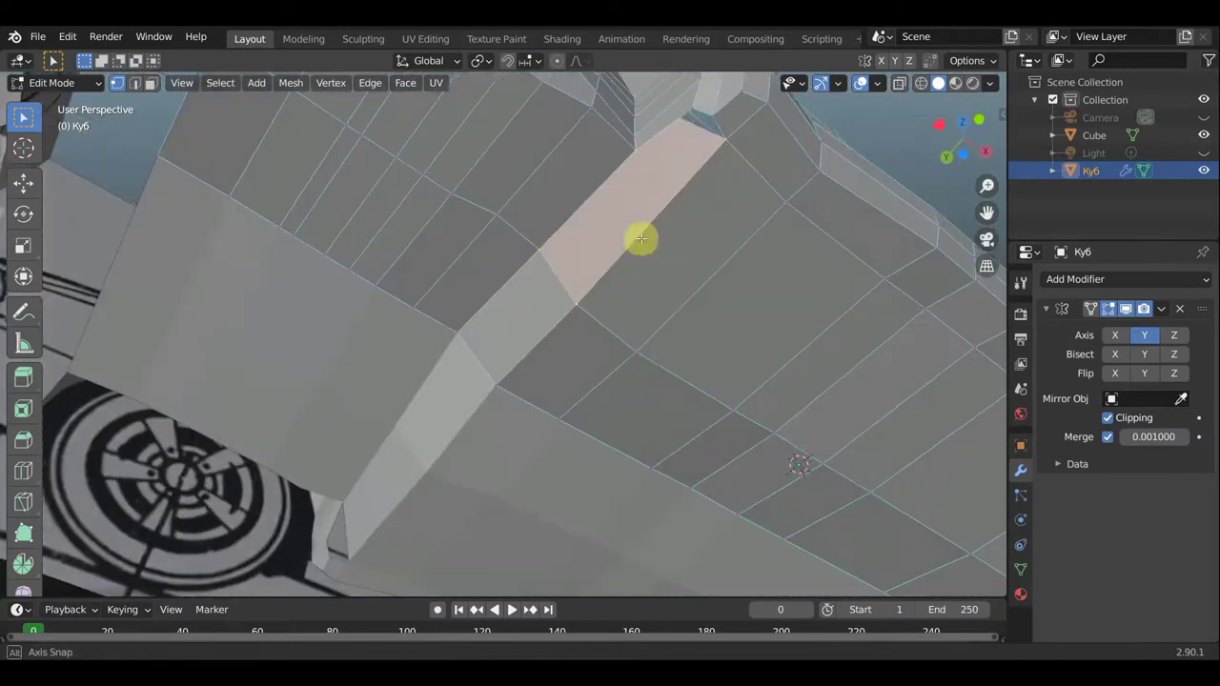
{"action": "left_click", "coordinate": [715, 119]}
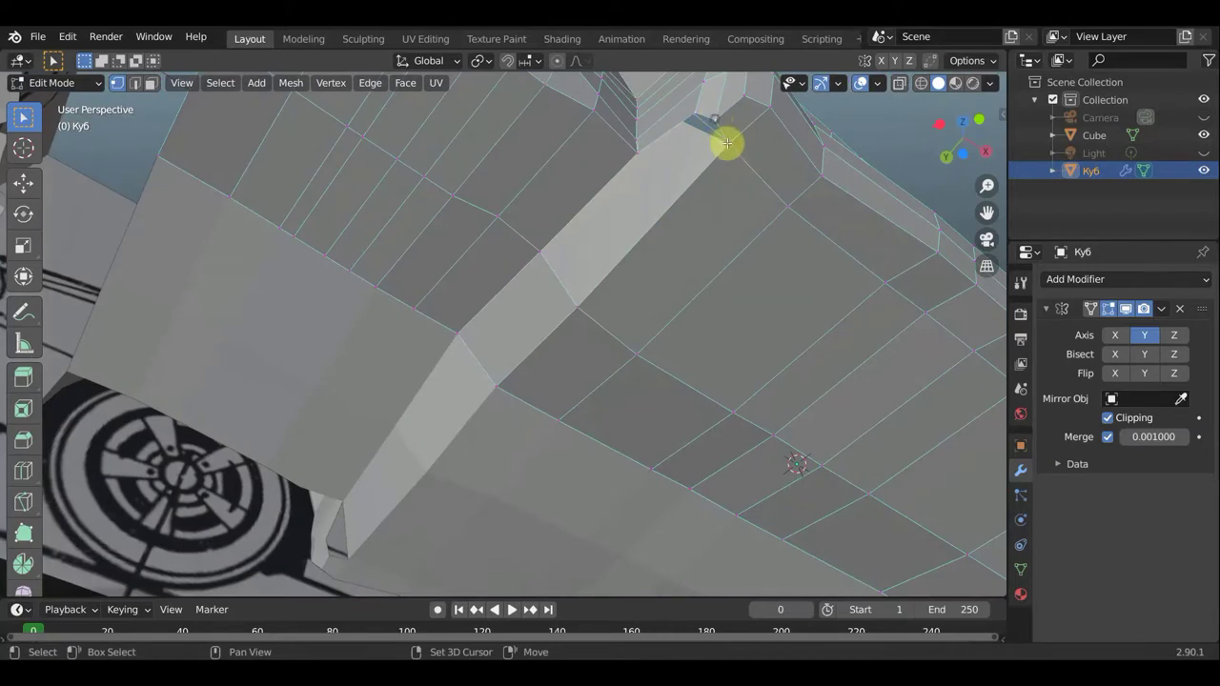
{"action": "left_click", "coordinate": [729, 146], "text": "shift"}
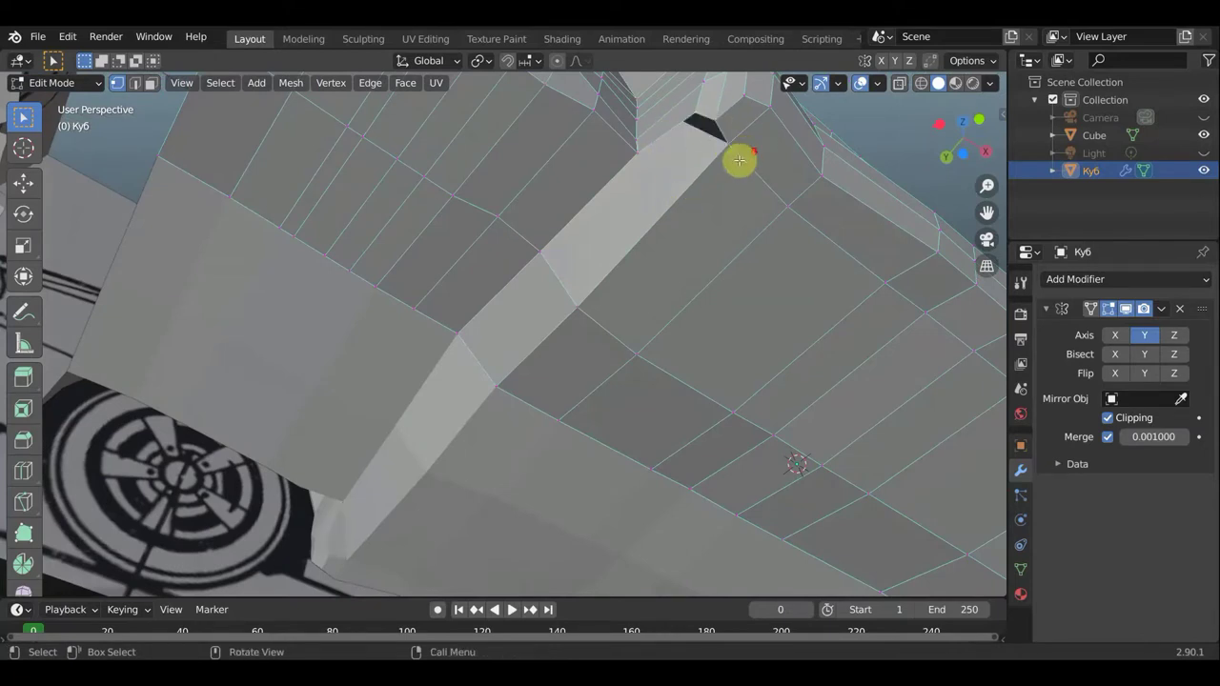
{"action": "middle_click_drag", "start_coordinate": [737, 158], "coordinate": [742, 121]}
{"action": "mouse_move", "coordinate": [703, 184]}
{"action": "middle_mouse_down"}
{"action": "mouse_move", "coordinate": [623, 257]}
{"action": "mouse_move", "coordinate": [612, 307]}
{"action": "mouse_move", "coordinate": [695, 401]}
{"action": "mouse_move", "coordinate": [663, 391]}
{"action": "mouse_move", "coordinate": [648, 409]}
{"action": "mouse_move", "coordinate": [558, 409]}
{"action": "mouse_move", "coordinate": [540, 271]}
{"action": "middle_mouse_up"}
{"action": "mouse_move", "coordinate": [583, 330]}
{"action": "middle_mouse_down"}
{"action": "mouse_move", "coordinate": [676, 403]}
{"action": "mouse_move", "coordinate": [699, 381]}
{"action": "middle_mouse_up"}
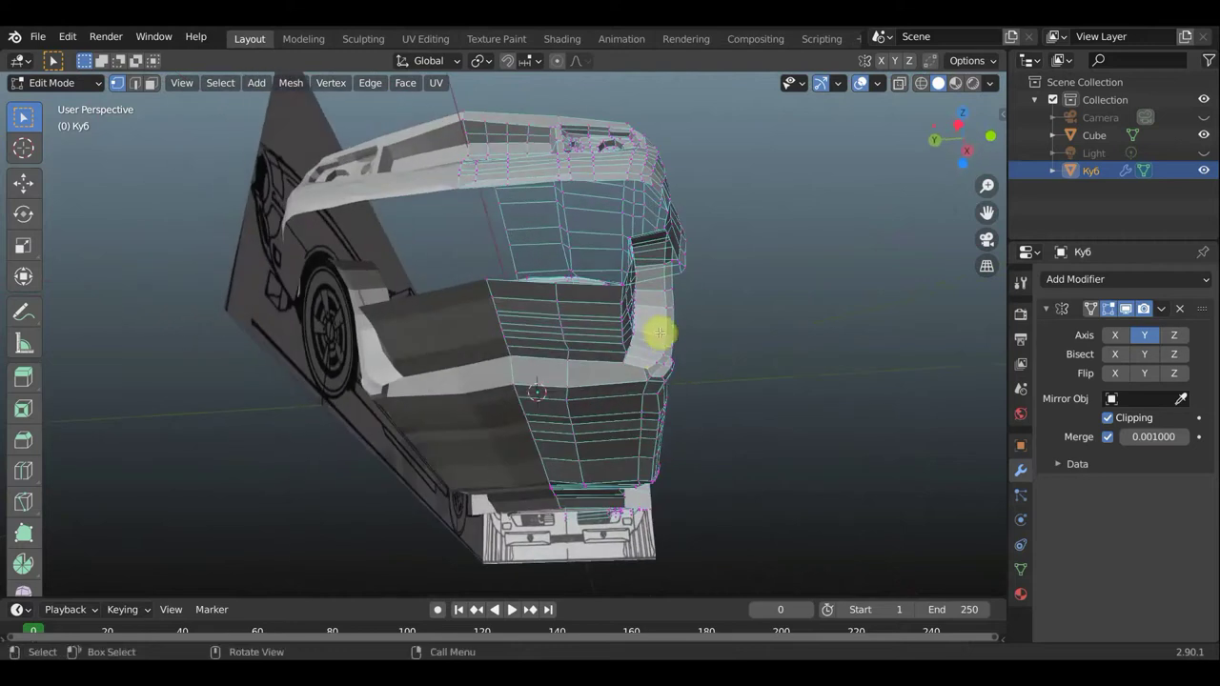
In edge mode, extrude two successive face strips from the open front underside edges
{"action": "mouse_move", "coordinate": [569, 264]}
{"action": "middle_mouse_down"}
{"action": "mouse_move", "coordinate": [553, 215]}
{"action": "mouse_move", "coordinate": [588, 305]}
{"action": "mouse_move", "coordinate": [579, 286]}
{"action": "mouse_move", "coordinate": [544, 300]}
{"action": "mouse_move", "coordinate": [559, 245]}
{"action": "middle_mouse_up"}
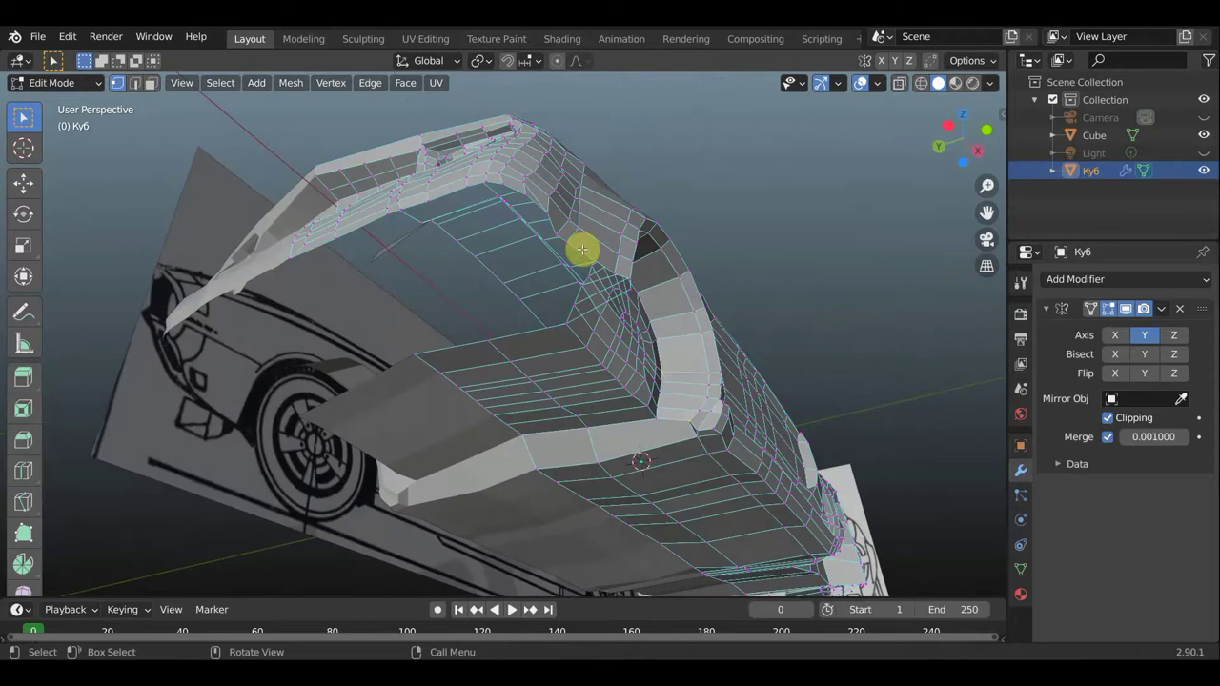
{"action": "left_click", "coordinate": [139, 84]}
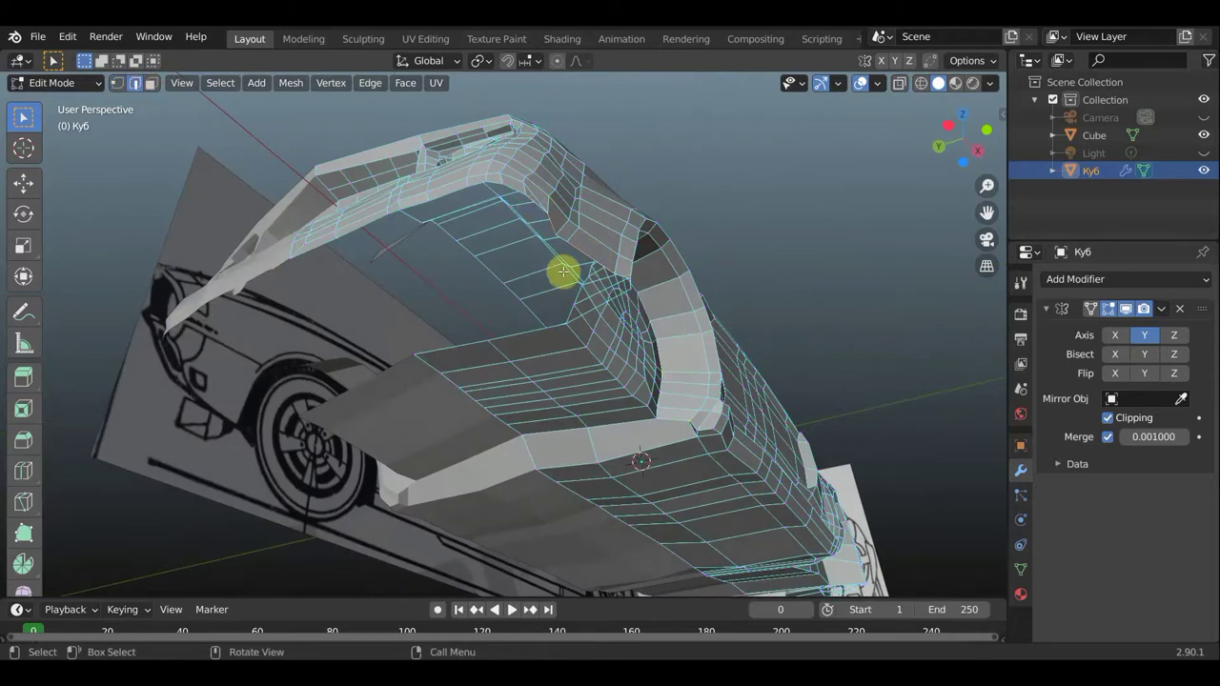
{"action": "mouse_move", "coordinate": [570, 278]}
{"action": "middle_mouse_down"}
{"action": "mouse_move", "coordinate": [572, 234]}
{"action": "mouse_move", "coordinate": [612, 210]}
{"action": "middle_mouse_up"}
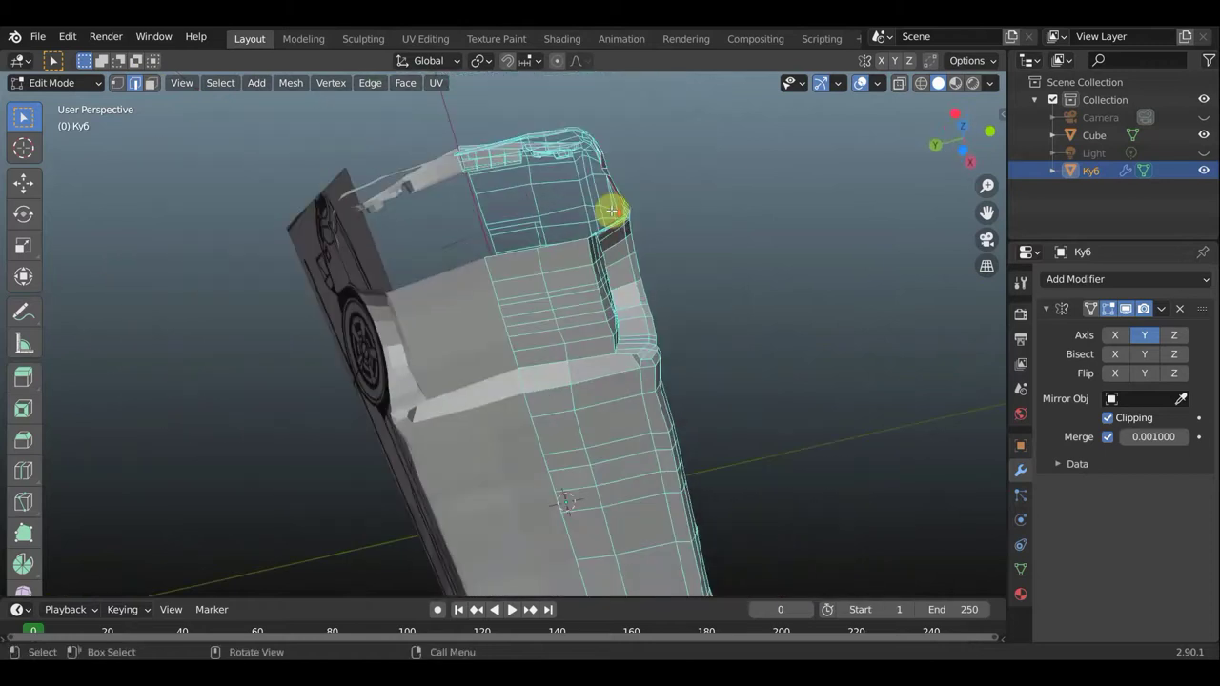
{"action": "key", "text": "g"}
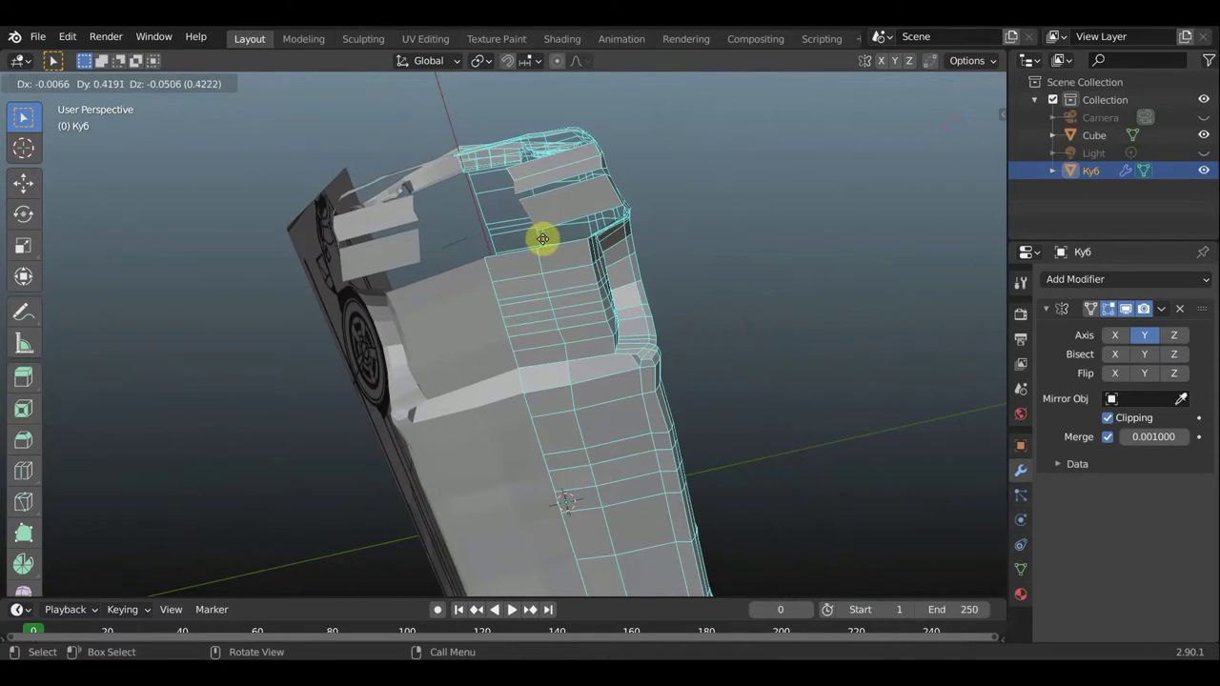
{"action": "left_click", "coordinate": [543, 238]}
{"action": "key", "text": "e"}
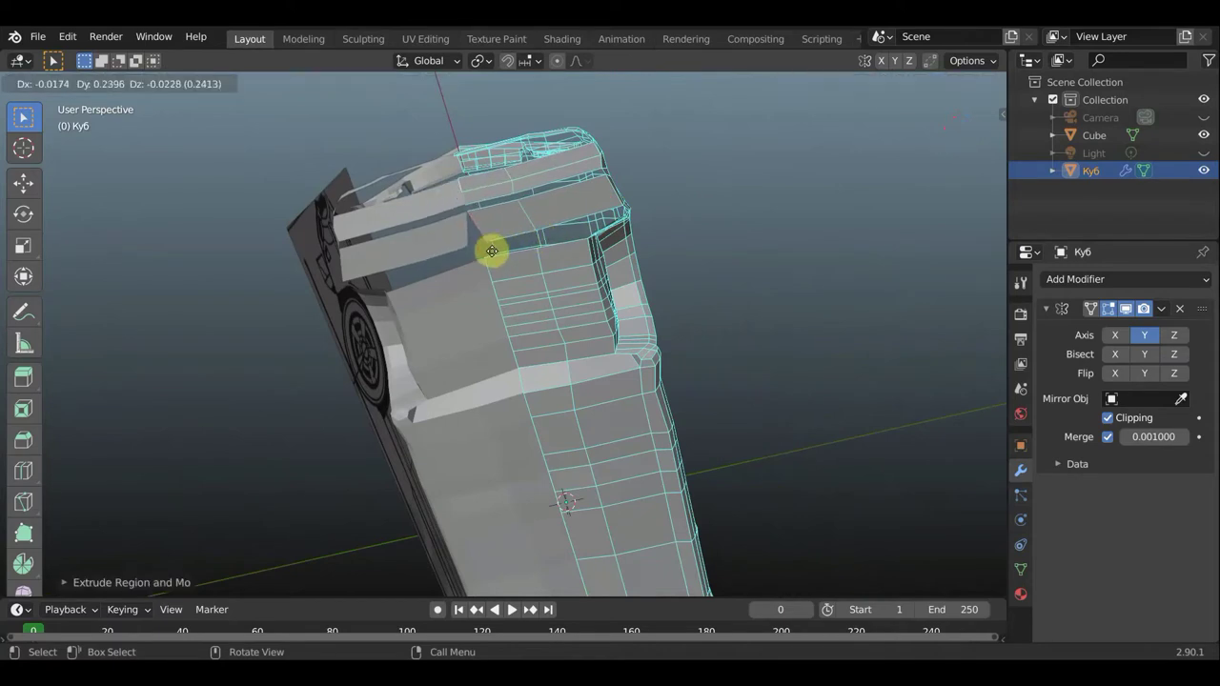
{"action": "left_click", "coordinate": [472, 255]}
Select the vertices around the gap beside the extruded block and fill it with a face
{"action": "scroll", "coordinate": [529, 238], "scroll_direction": "up", "scroll_amount": 3}
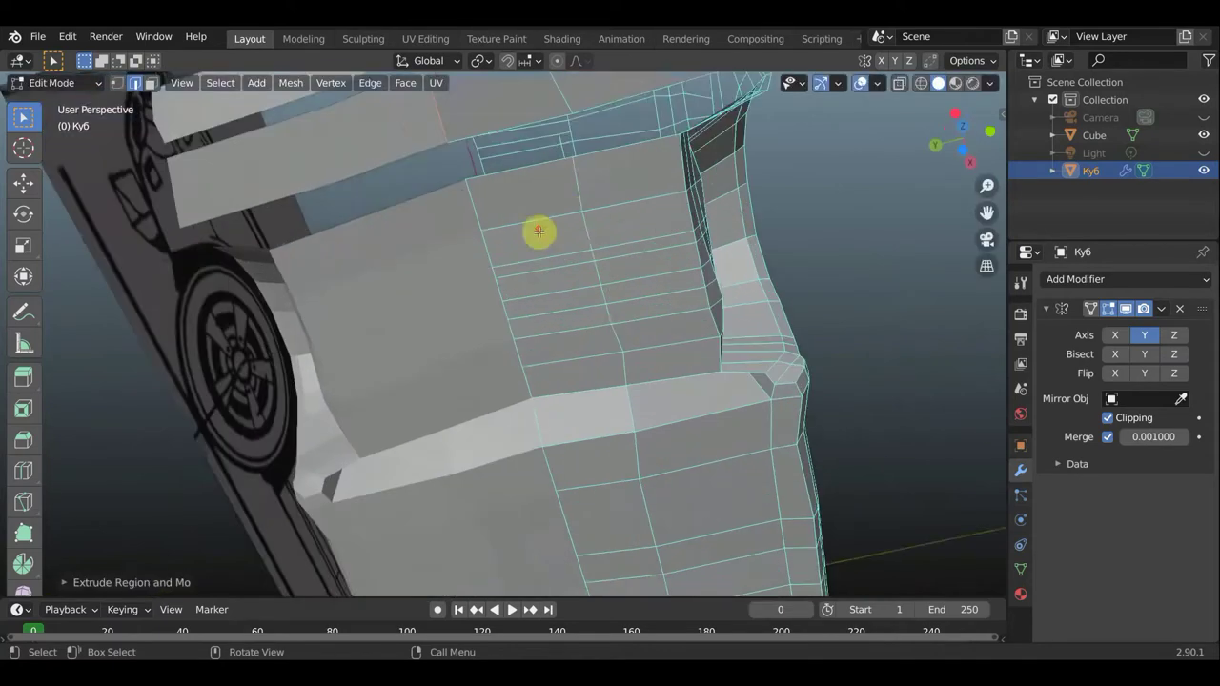
{"action": "mouse_move", "coordinate": [536, 234]}
{"action": "middle_mouse_down"}
{"action": "mouse_move", "coordinate": [594, 277]}
{"action": "mouse_move", "coordinate": [602, 360]}
{"action": "middle_mouse_up"}
{"action": "scroll", "coordinate": [603, 360], "scroll_direction": "up", "scroll_amount": 2}
{"action": "middle_click_drag", "start_coordinate": [588, 305], "coordinate": [581, 276]}
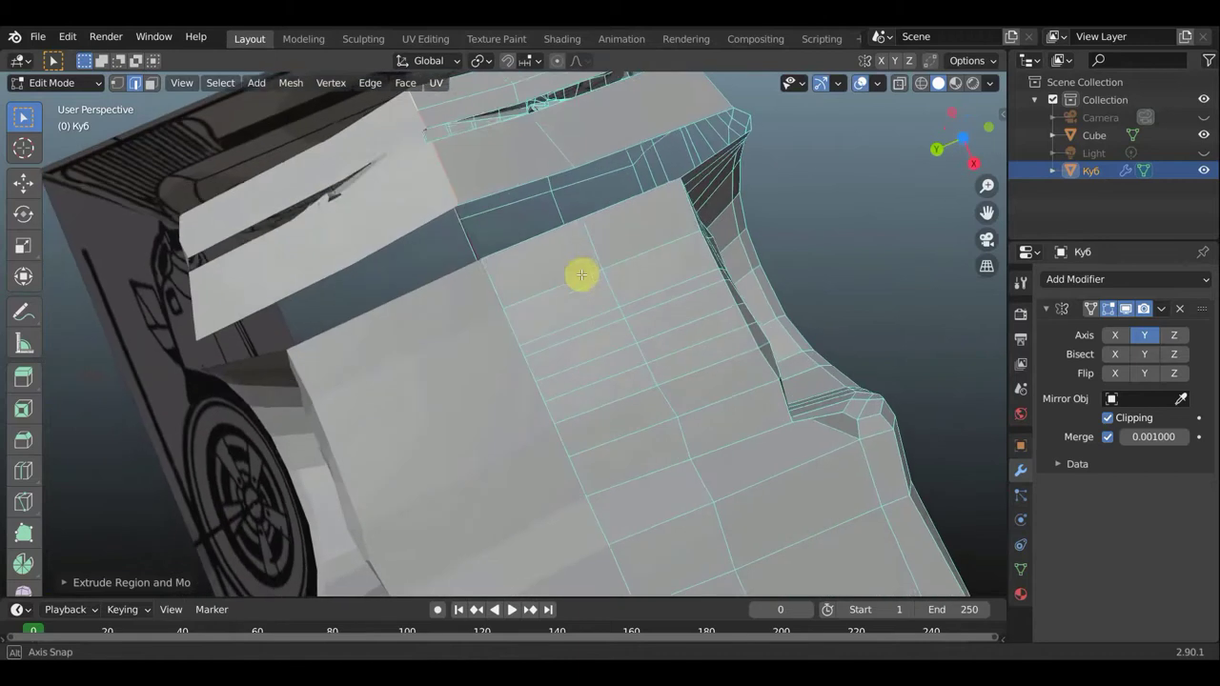
{"action": "left_click", "coordinate": [117, 83]}
{"action": "left_click", "coordinate": [481, 264], "text": "shift"}
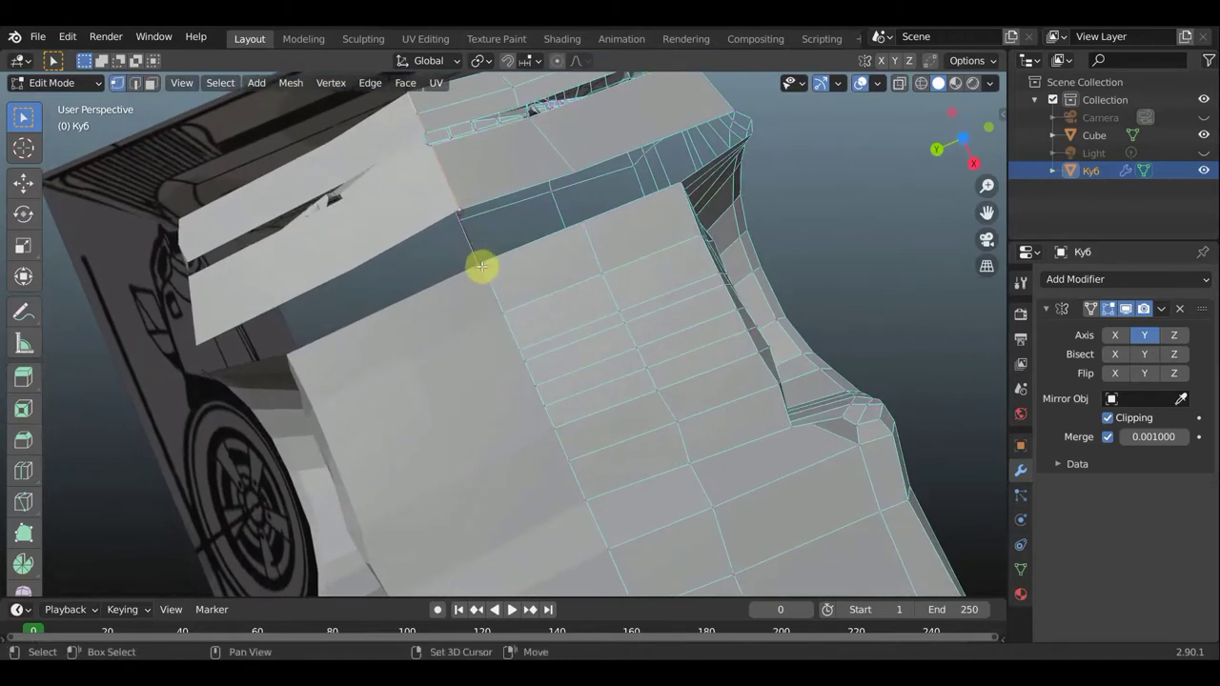
{"action": "left_click", "coordinate": [582, 222], "text": "shift"}
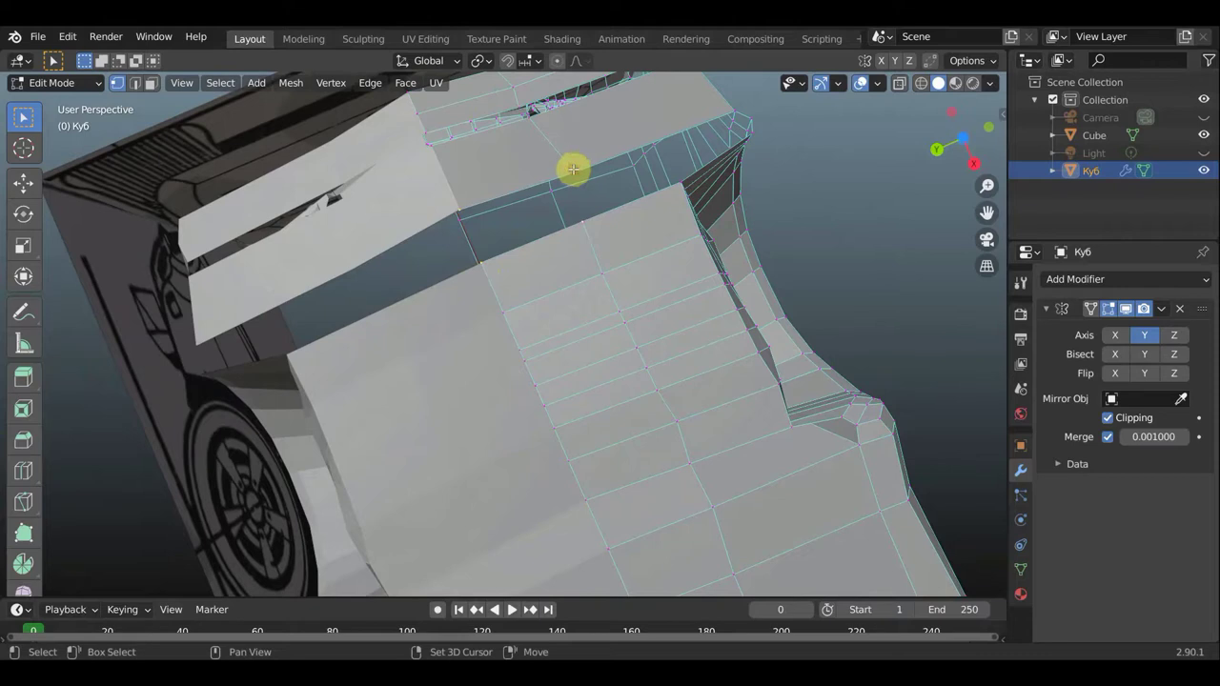
{"action": "key", "text": "f"}
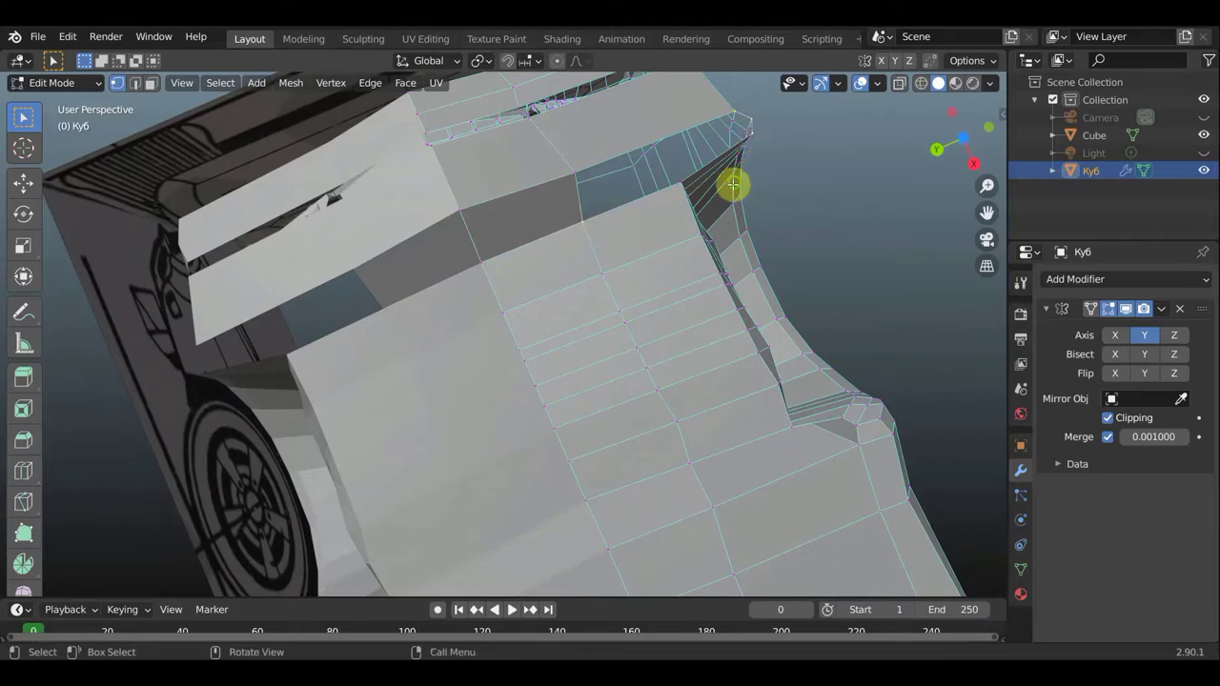
{"action": "mouse_move", "coordinate": [733, 185]}
{"action": "middle_mouse_down"}
{"action": "mouse_move", "coordinate": [735, 341]}
{"action": "mouse_move", "coordinate": [696, 280]}
{"action": "middle_mouse_up"}
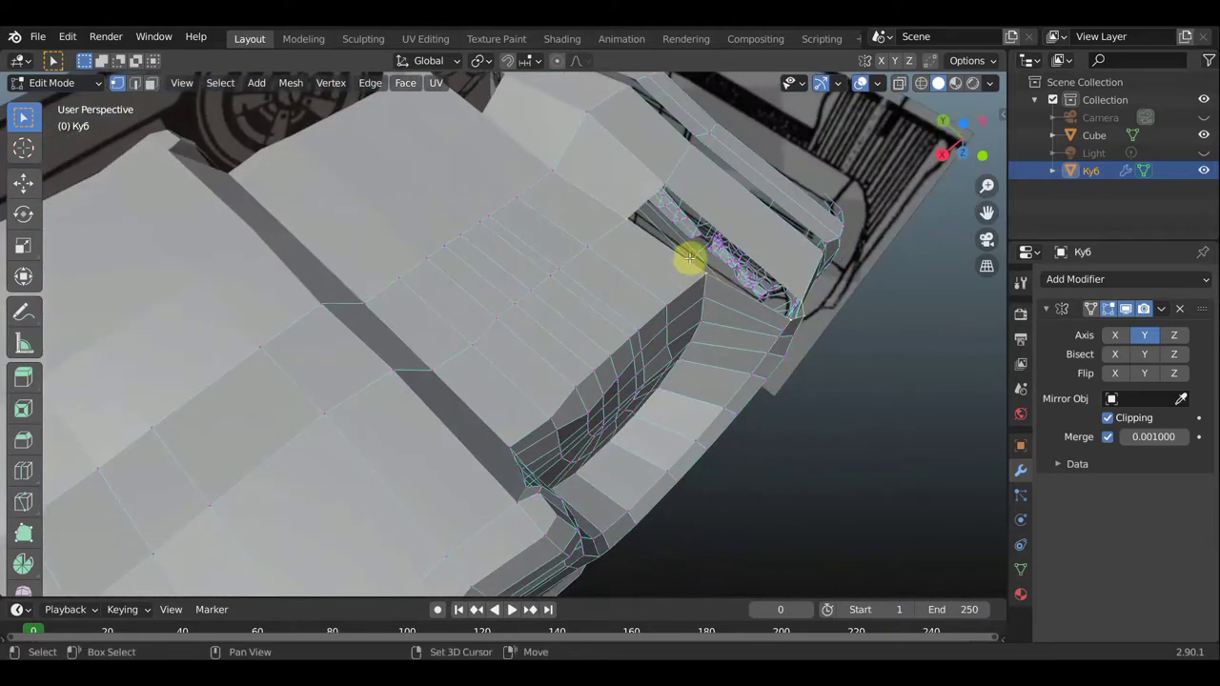
Delete the narrow face strip inside the underside seam, then select the groove's face loop
{"action": "left_click", "coordinate": [703, 287], "text": "alt"}
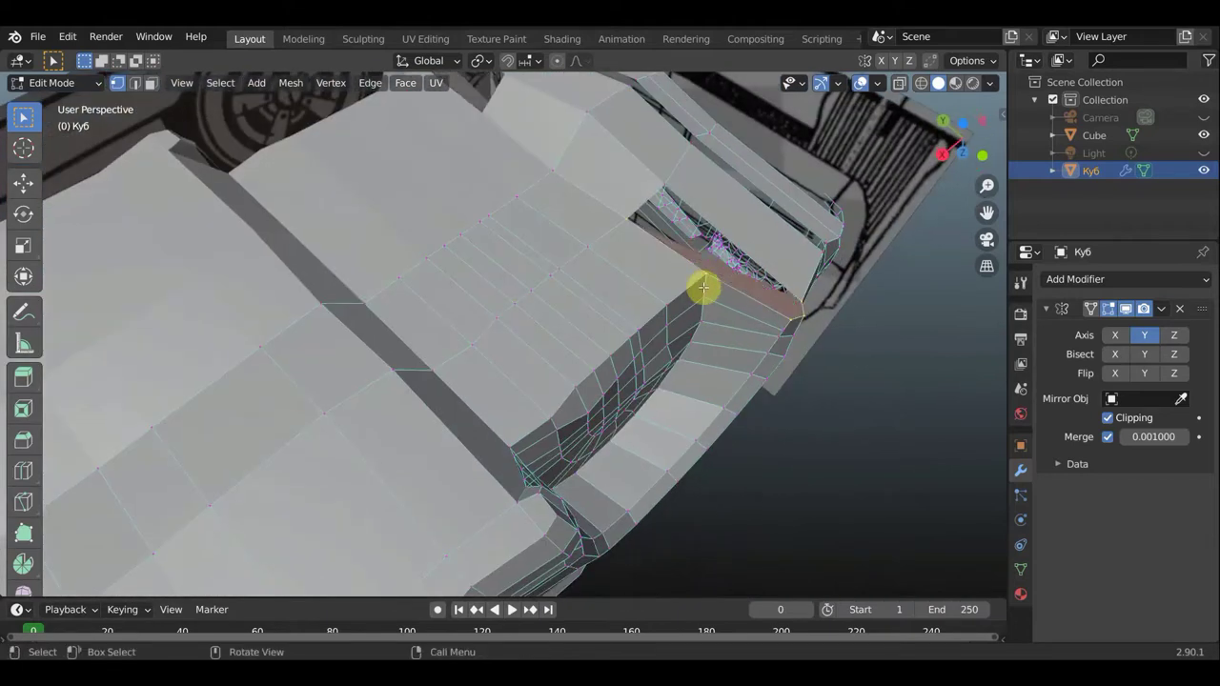
{"action": "key", "text": "x"}
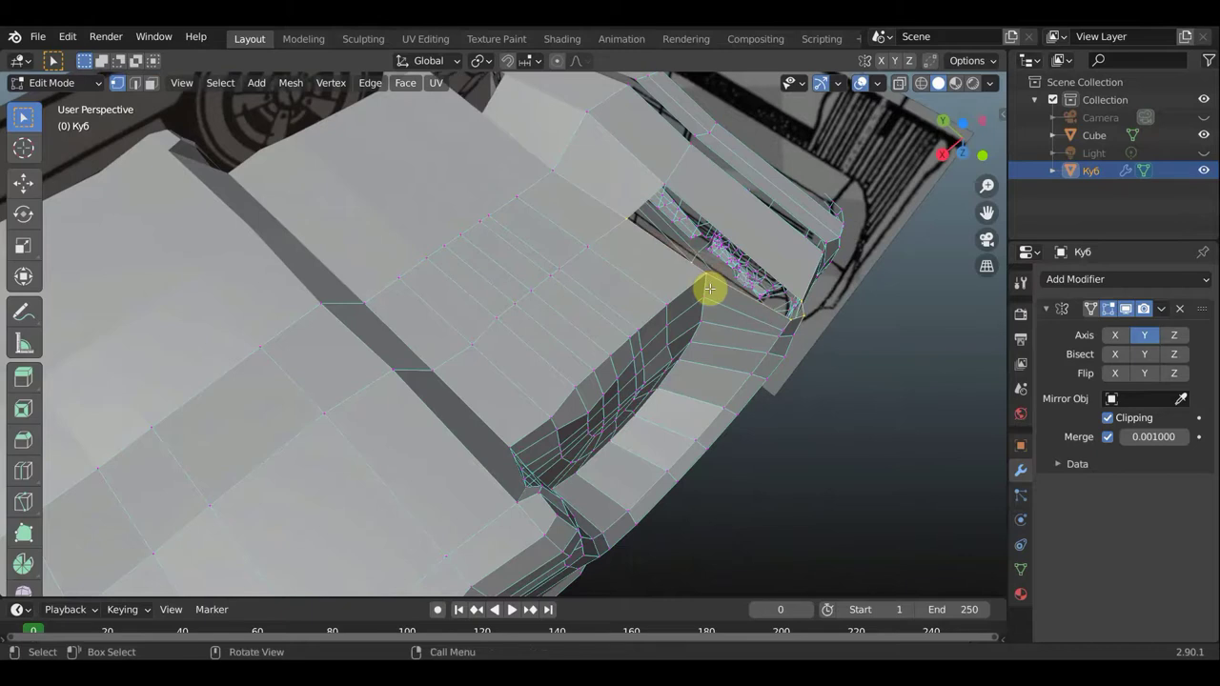
{"action": "middle_click_drag", "start_coordinate": [672, 200], "coordinate": [695, 318]}
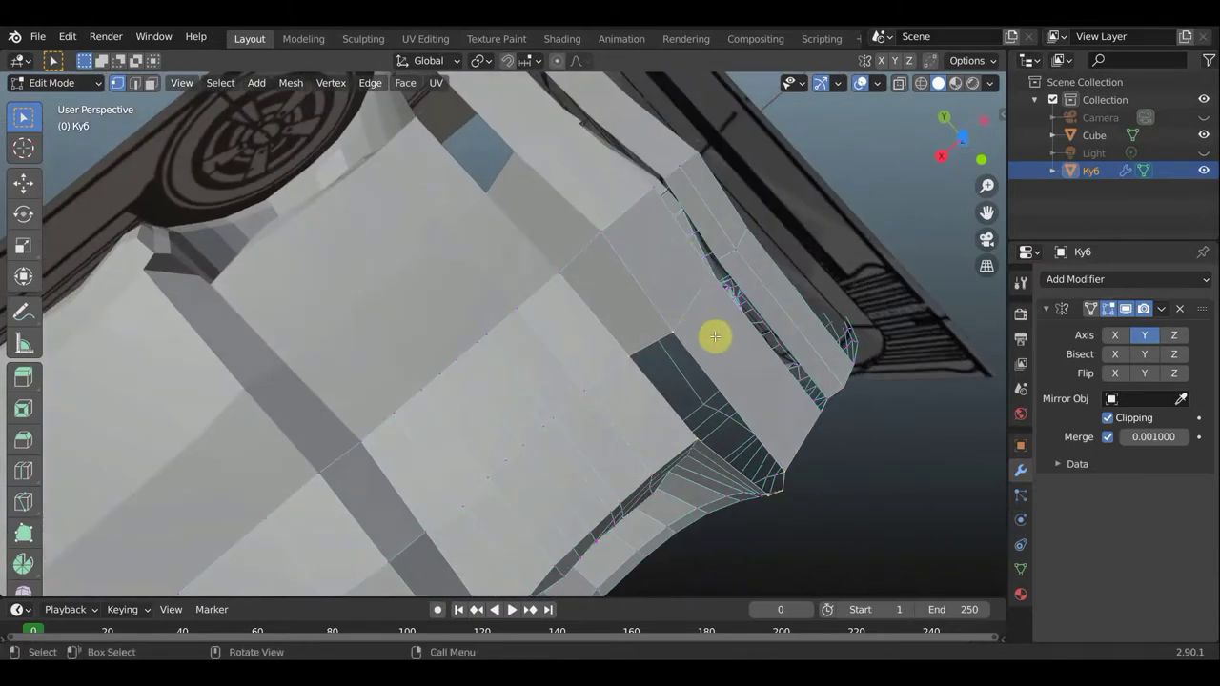
{"action": "mouse_move", "coordinate": [714, 336]}
{"action": "middle_mouse_down"}
{"action": "mouse_move", "coordinate": [730, 354]}
{"action": "mouse_move", "coordinate": [752, 338]}
{"action": "mouse_move", "coordinate": [716, 290]}
{"action": "mouse_move", "coordinate": [620, 264]}
{"action": "mouse_move", "coordinate": [594, 318]}
{"action": "middle_mouse_up"}
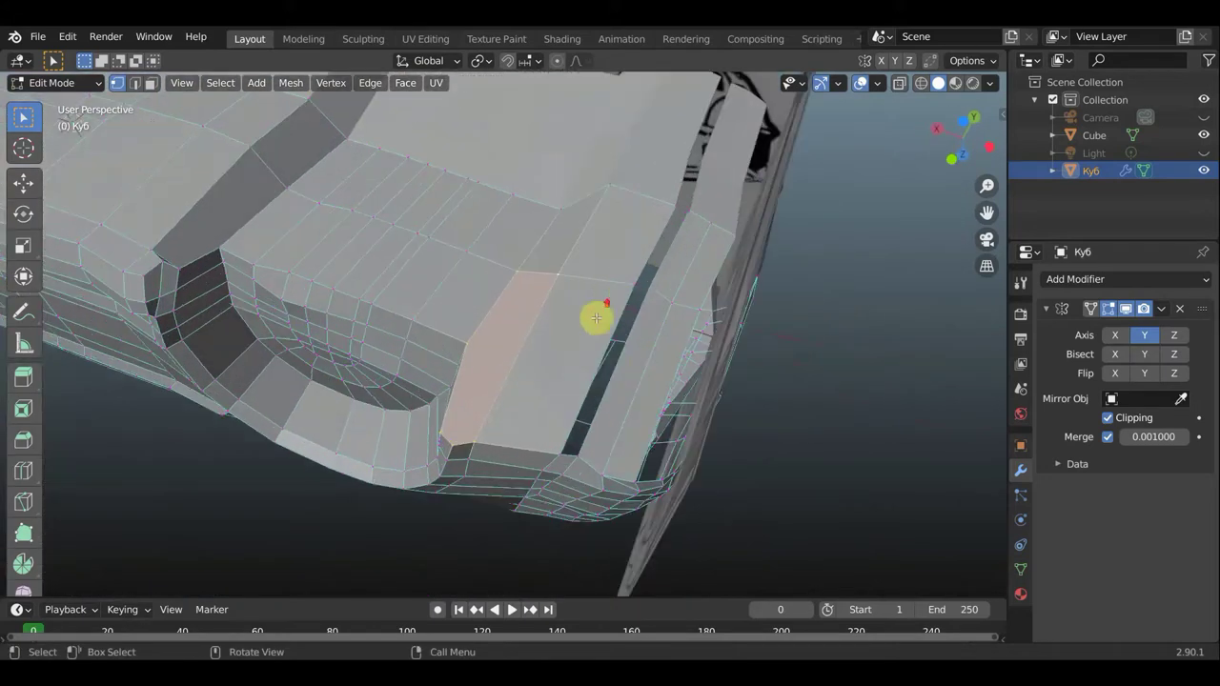
{"action": "mouse_move", "coordinate": [661, 362]}
{"action": "middle_mouse_down"}
{"action": "mouse_move", "coordinate": [591, 333]}
{"action": "mouse_move", "coordinate": [556, 381]}
{"action": "middle_mouse_up"}
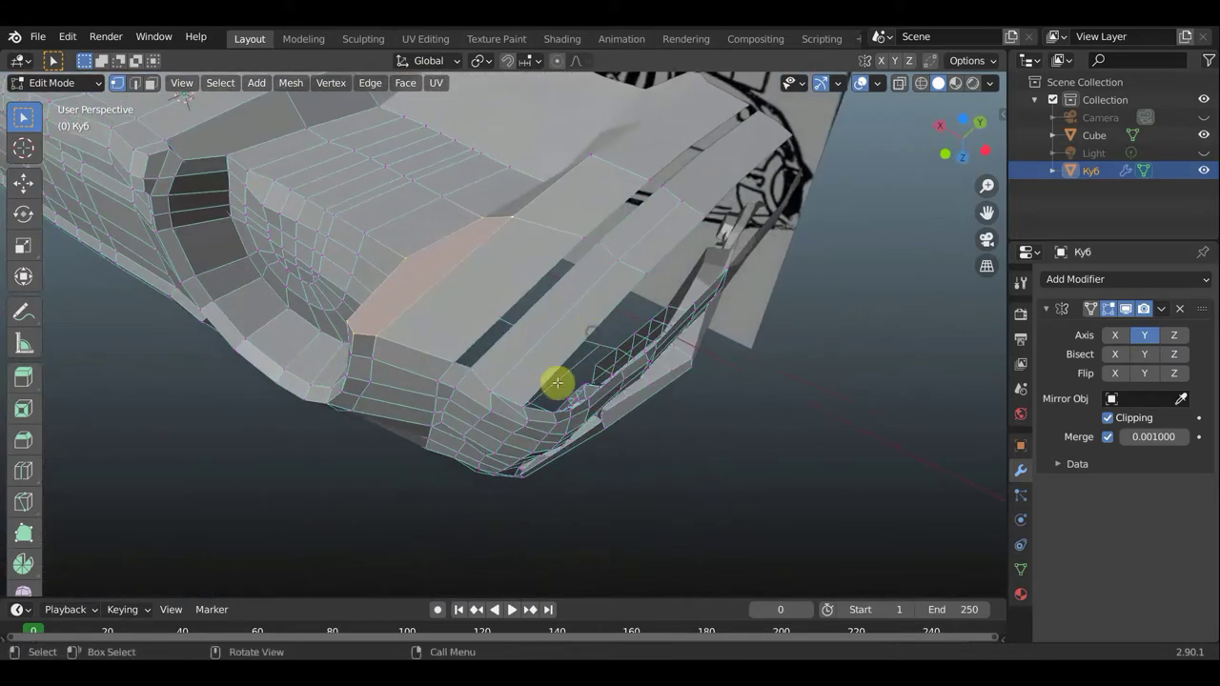
{"action": "left_click", "coordinate": [456, 357], "text": "shift"}
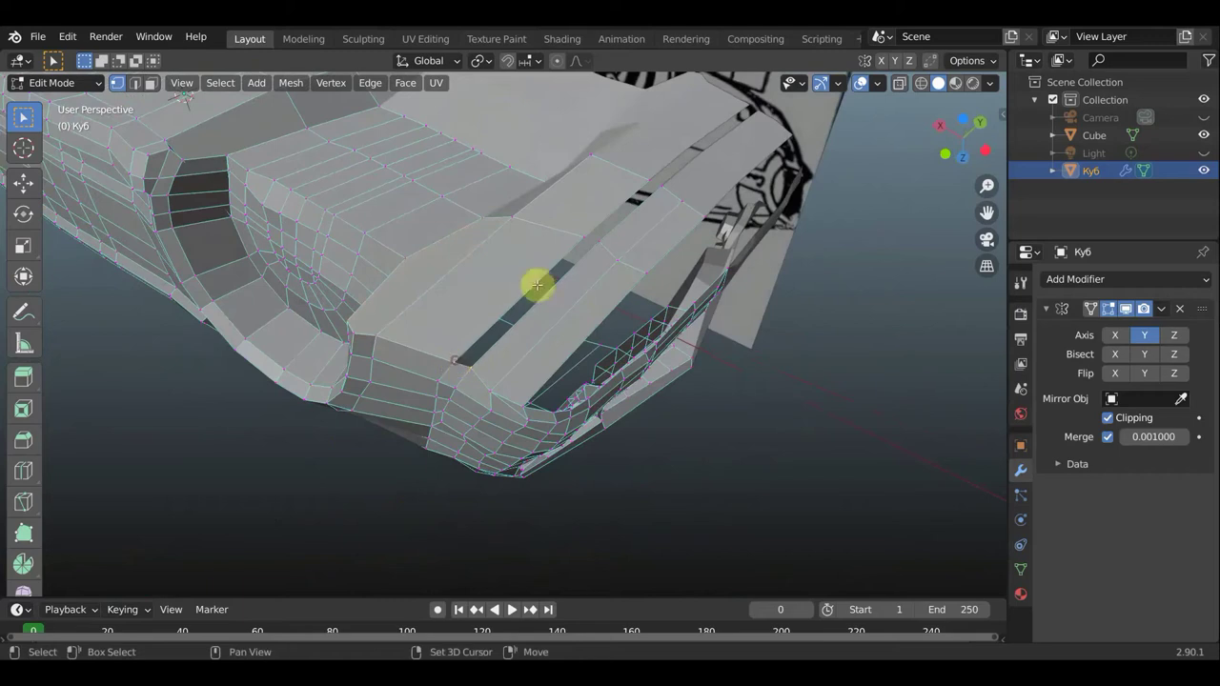
{"action": "left_click", "coordinate": [607, 242], "text": "alt"}
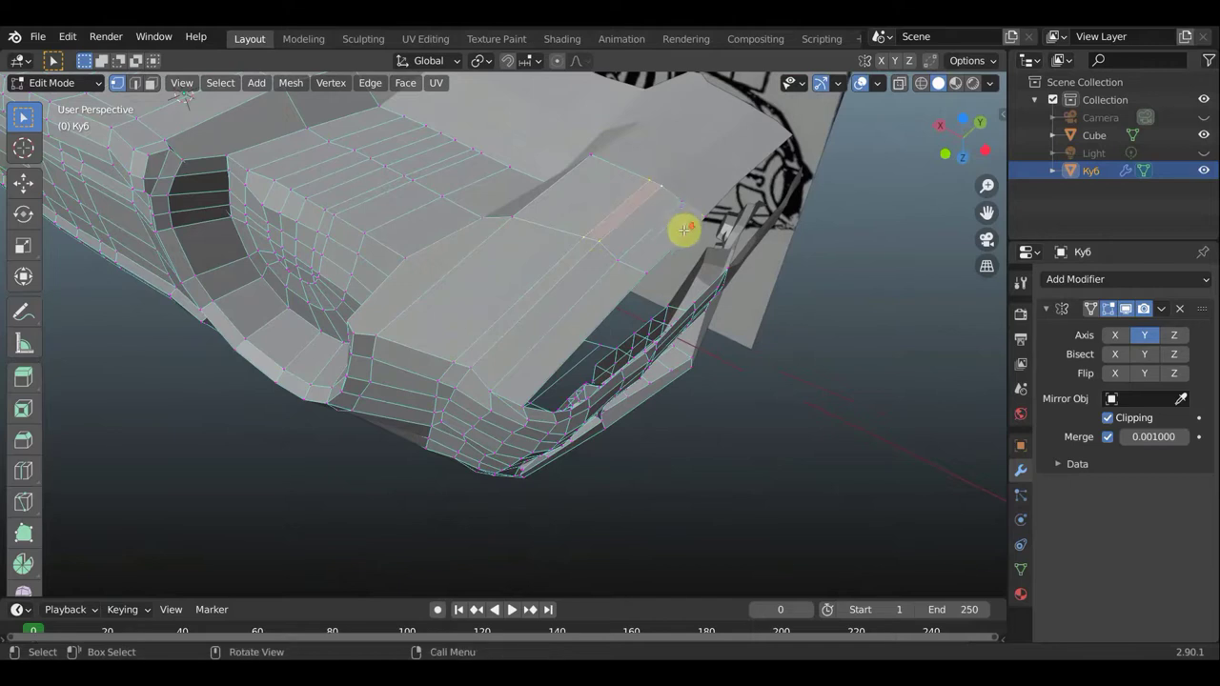
{"action": "mouse_move", "coordinate": [680, 229]}
{"action": "middle_mouse_down"}
{"action": "mouse_move", "coordinate": [735, 460]}
{"action": "mouse_move", "coordinate": [517, 409]}
{"action": "mouse_move", "coordinate": [572, 485]}
{"action": "mouse_move", "coordinate": [475, 530]}
{"action": "mouse_move", "coordinate": [517, 457]}
{"action": "mouse_move", "coordinate": [430, 477]}
{"action": "mouse_move", "coordinate": [283, 463]}
{"action": "mouse_move", "coordinate": [485, 452]}
{"action": "middle_mouse_up"}
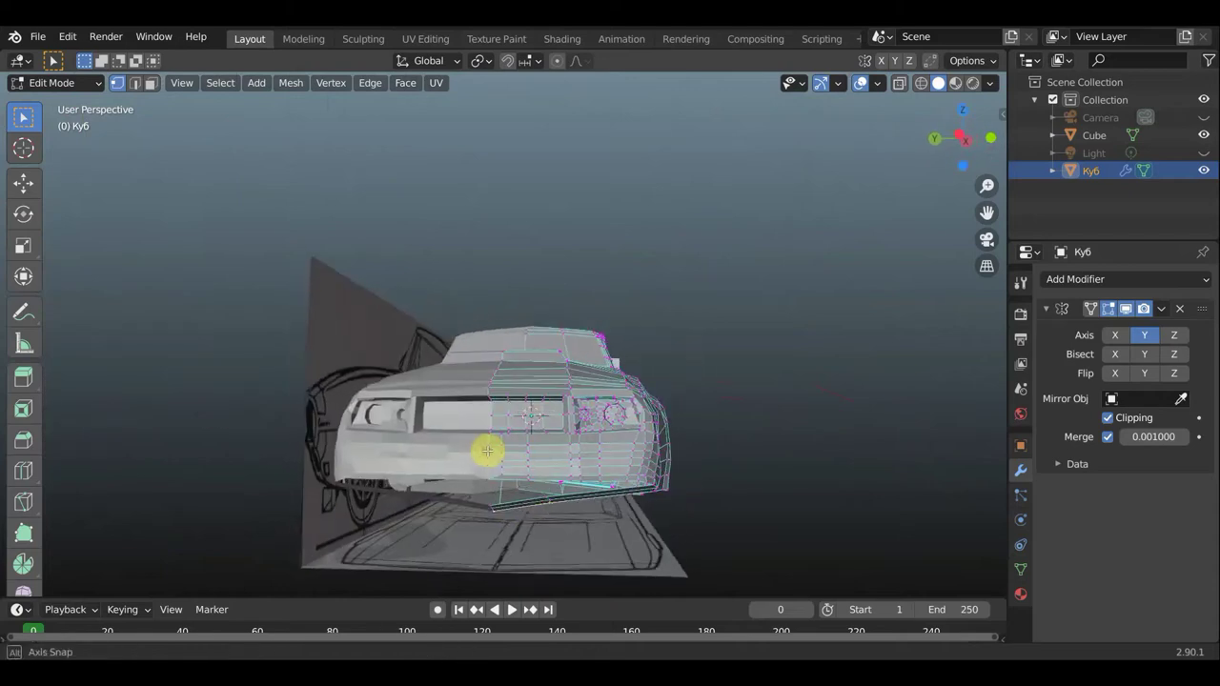
Box-select the bumper's lower front edge and shift it slightly upward in two moves
{"action": "left_click_drag", "start_coordinate": [506, 540], "coordinate": [490, 502]}
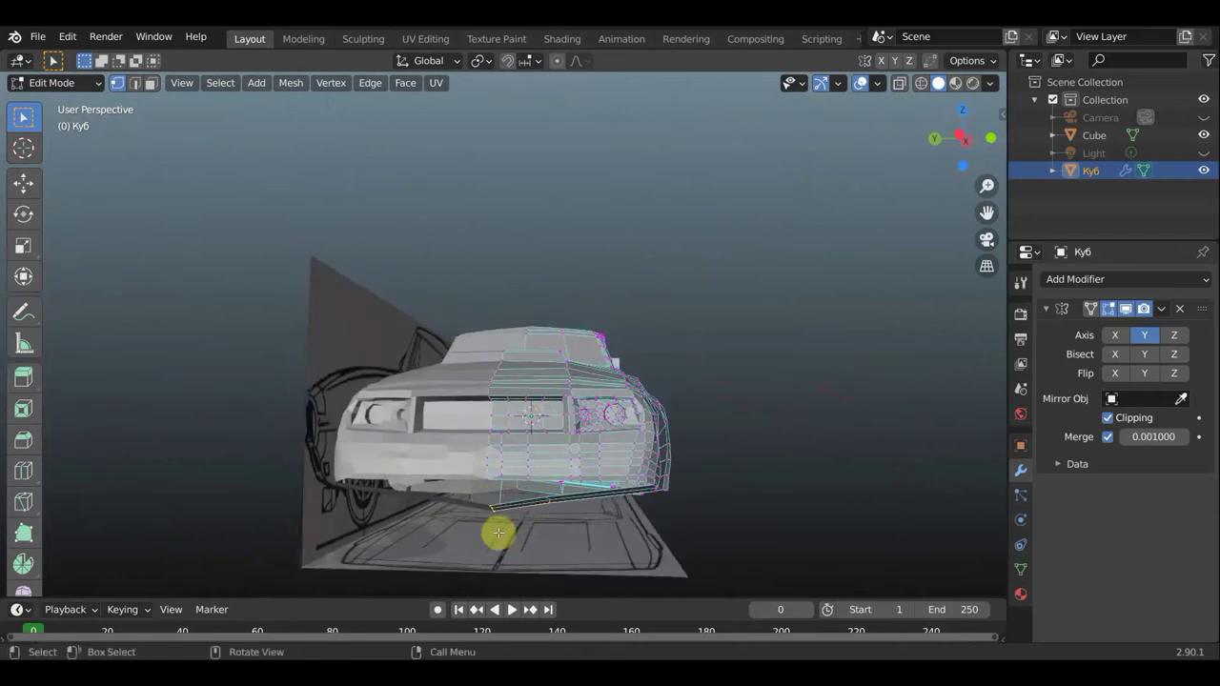
{"action": "key", "text": "g"}
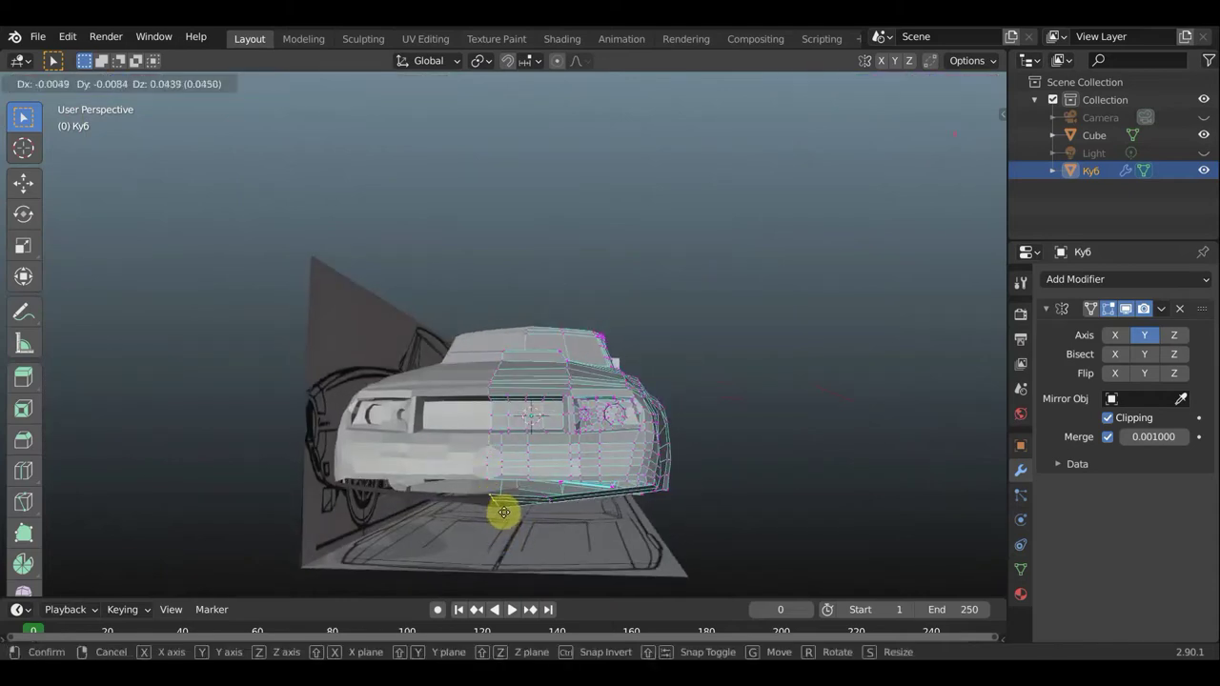
{"action": "left_click", "coordinate": [503, 514]}
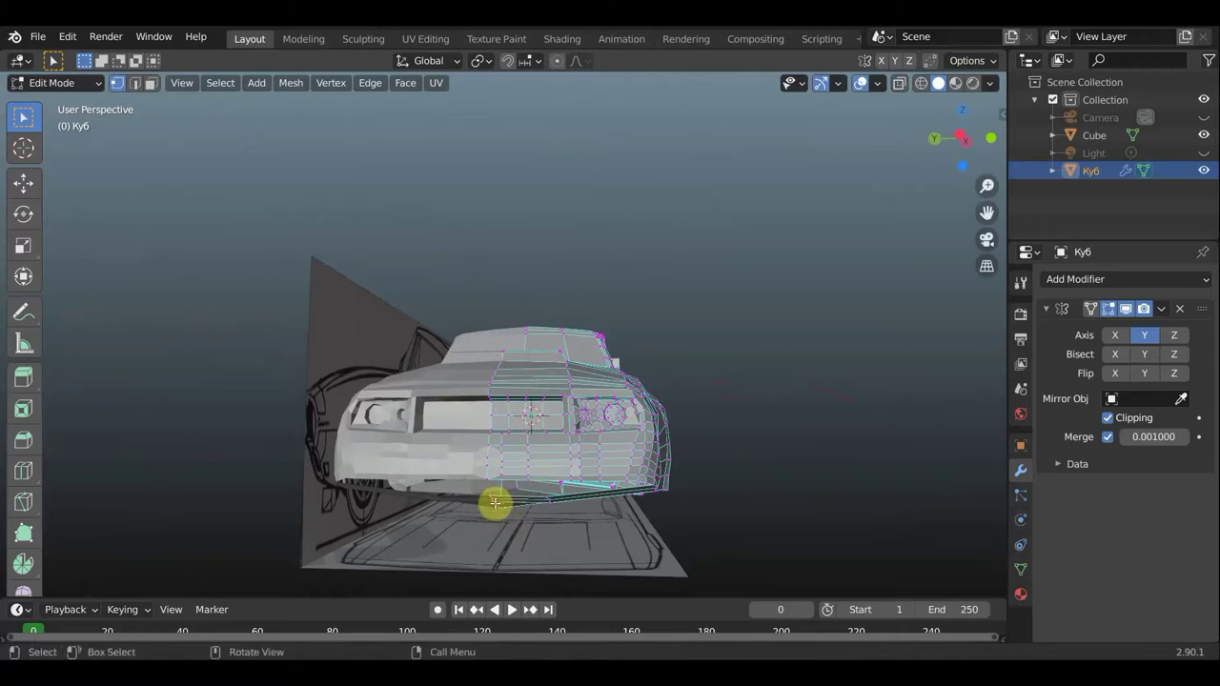
{"action": "key", "text": "g"}
{"action": "left_click", "coordinate": [496, 497]}
Fill the front opening beside the mirror seam with a new face
{"action": "mouse_move", "coordinate": [558, 499]}
{"action": "middle_mouse_down"}
{"action": "mouse_move", "coordinate": [518, 476]}
{"action": "mouse_move", "coordinate": [498, 436]}
{"action": "mouse_move", "coordinate": [518, 398]}
{"action": "mouse_move", "coordinate": [509, 406]}
{"action": "mouse_move", "coordinate": [553, 430]}
{"action": "mouse_move", "coordinate": [578, 416]}
{"action": "middle_mouse_up"}
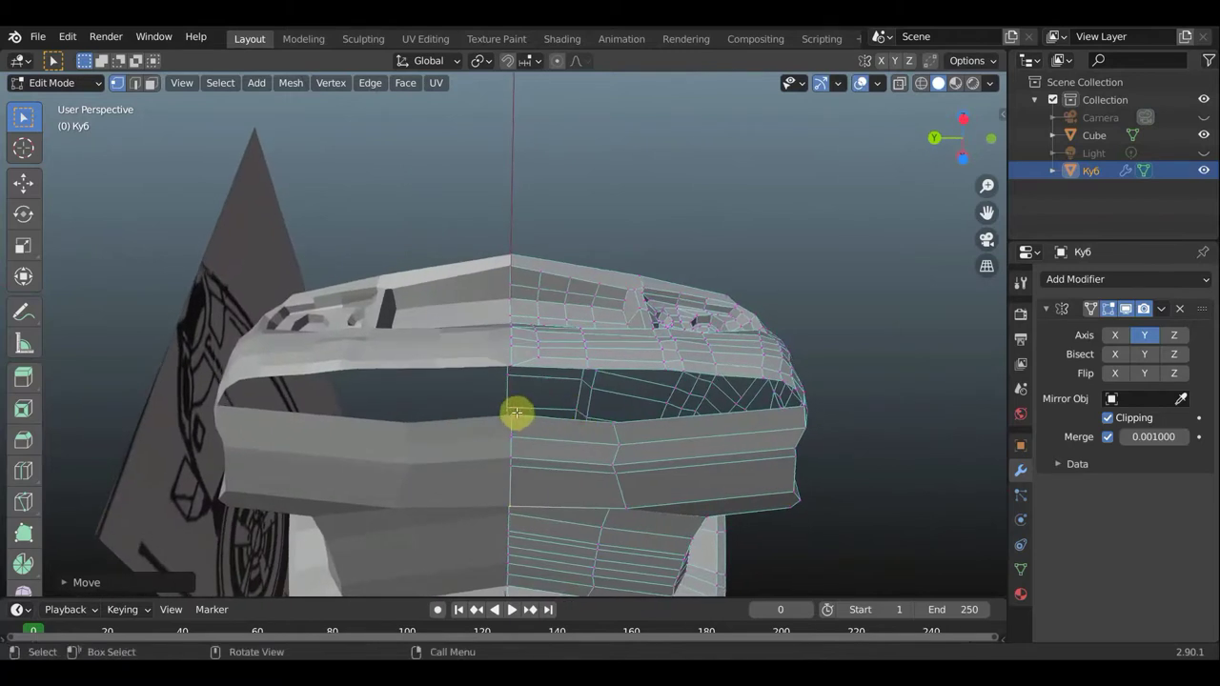
{"action": "left_click", "coordinate": [509, 363], "text": "shift"}
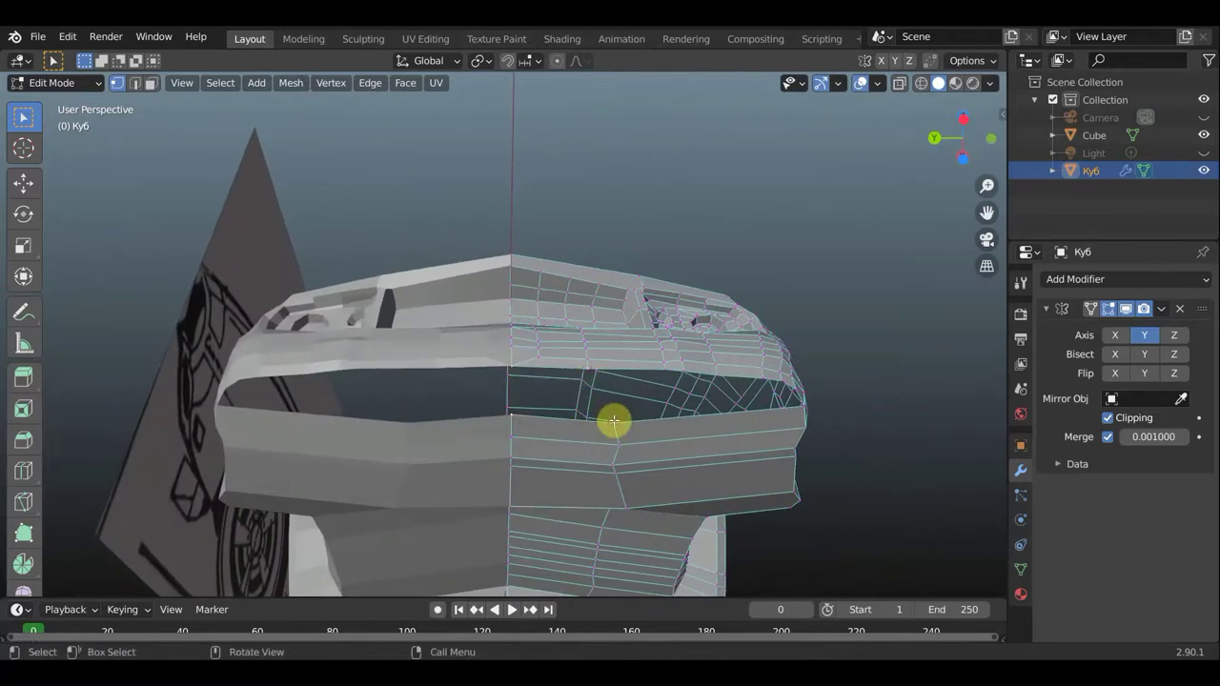
{"action": "key", "text": "f"}
{"action": "left_click", "coordinate": [584, 369], "text": "shift"}
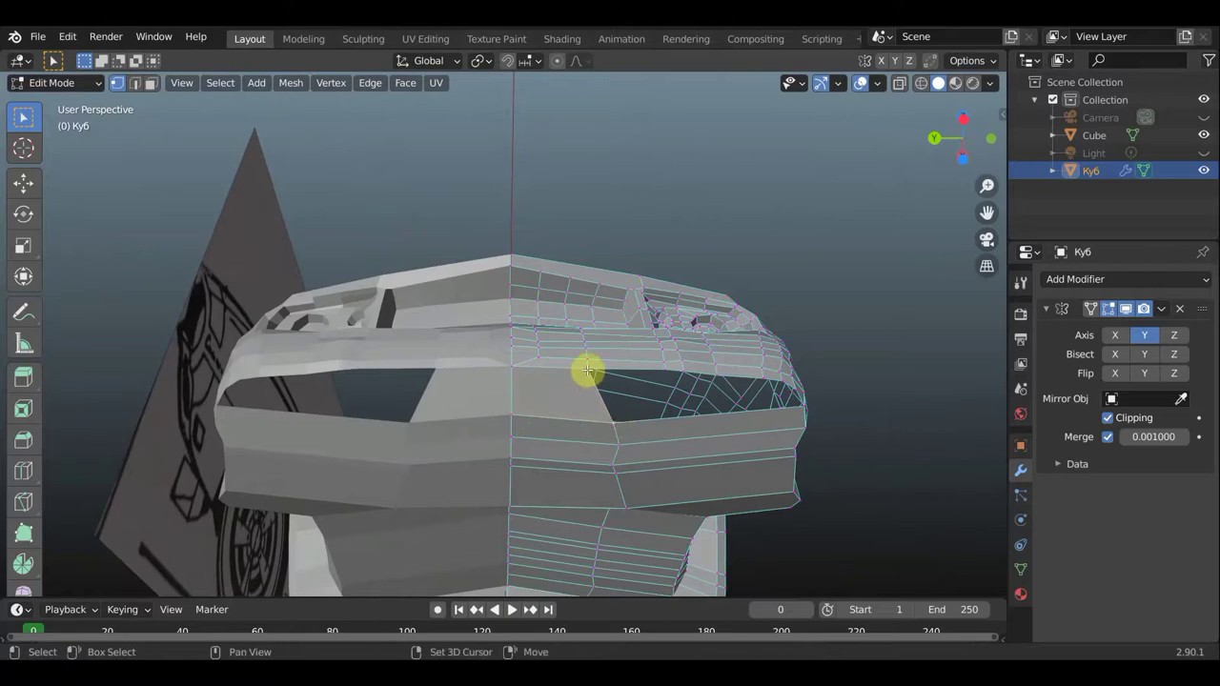
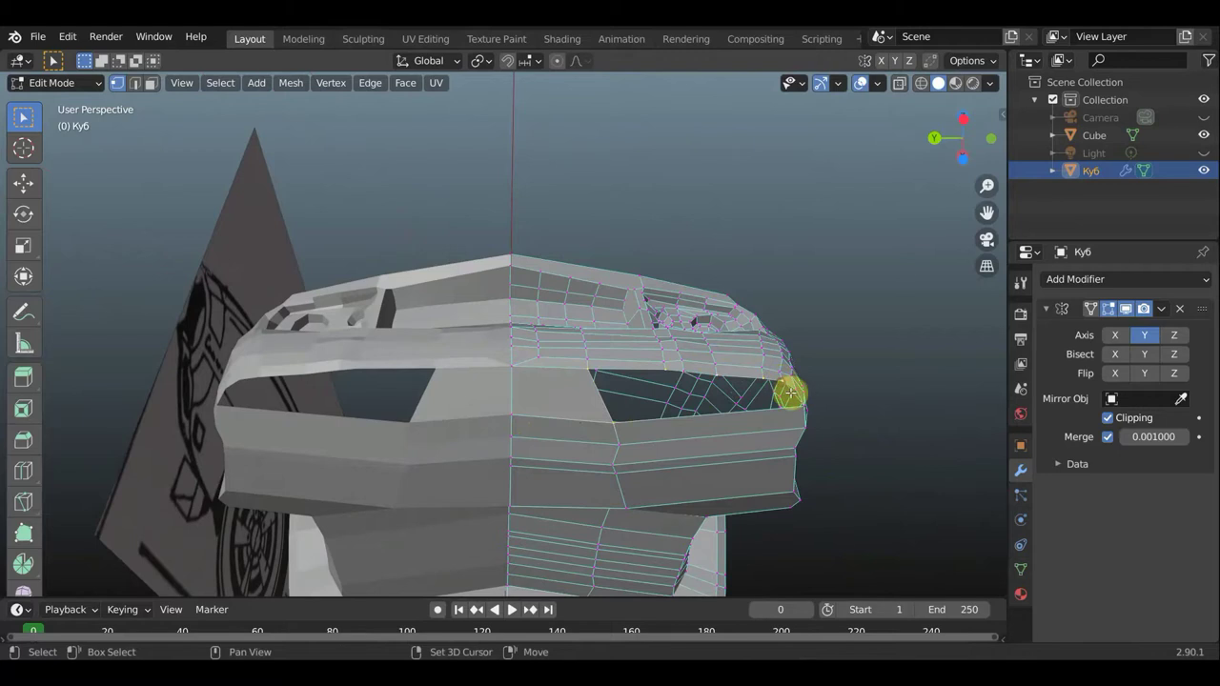
Nudge the lower front face of the car body twice so it sits against the reference
{"action": "middle_click_drag", "start_coordinate": [779, 408], "coordinate": [570, 382]}
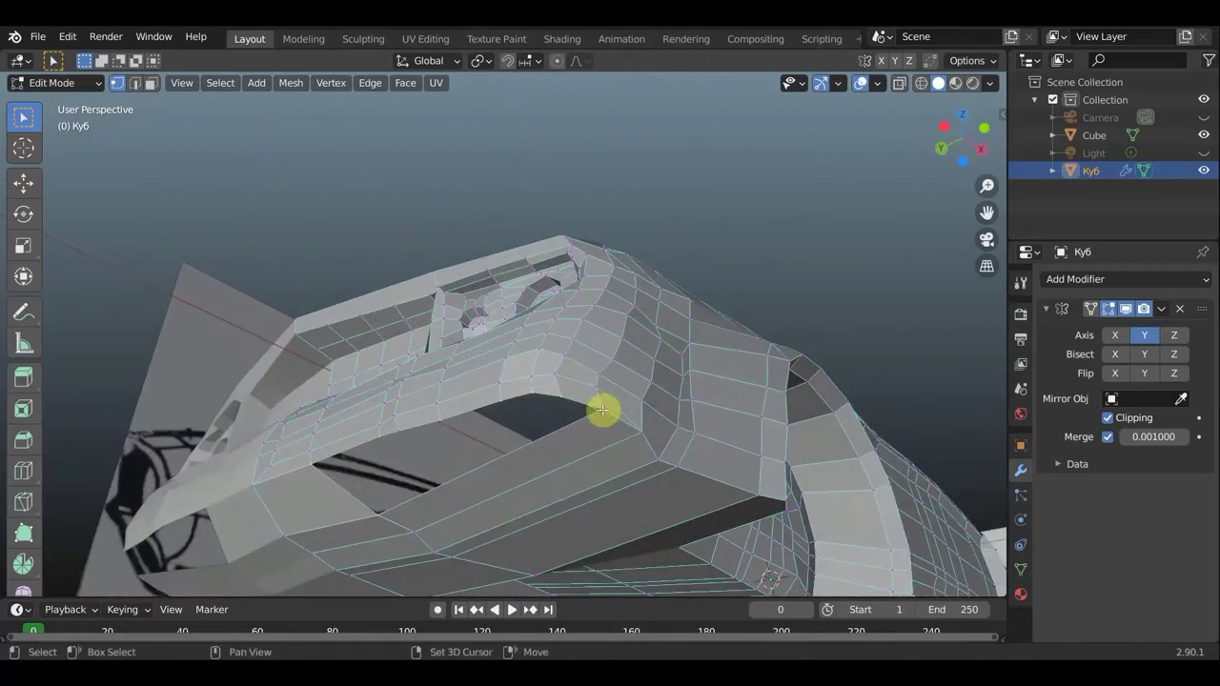
{"action": "left_click", "coordinate": [549, 440]}
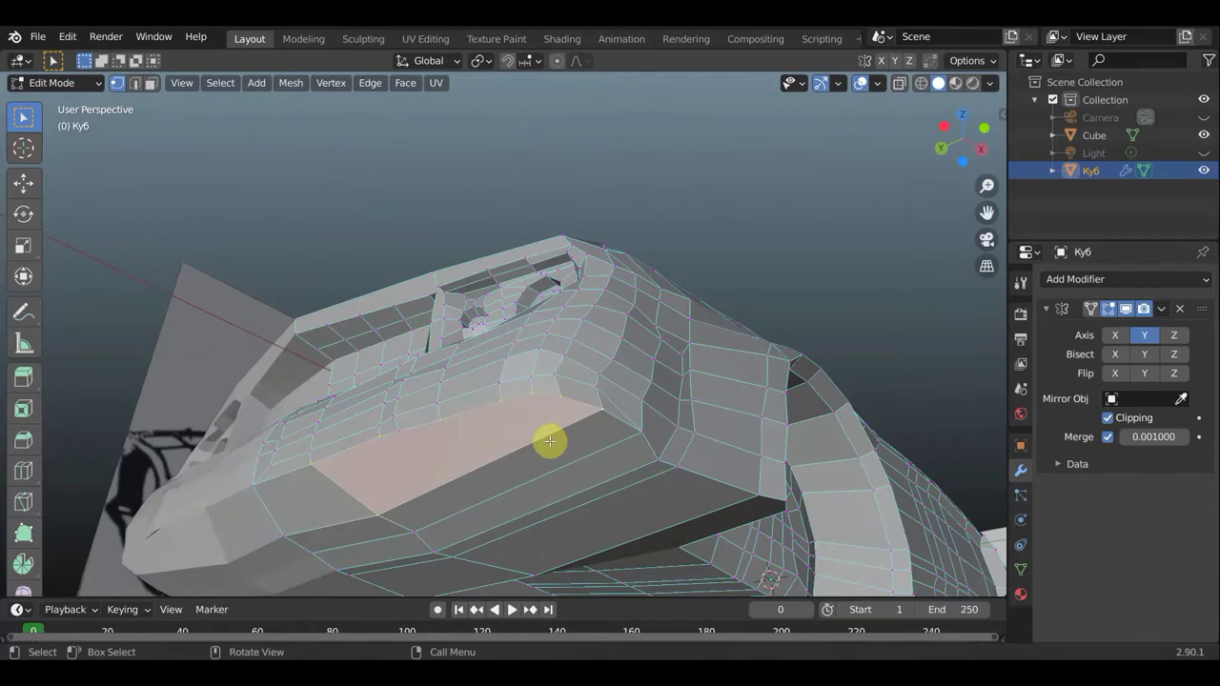
{"action": "middle_click_drag", "start_coordinate": [544, 435], "coordinate": [620, 489]}
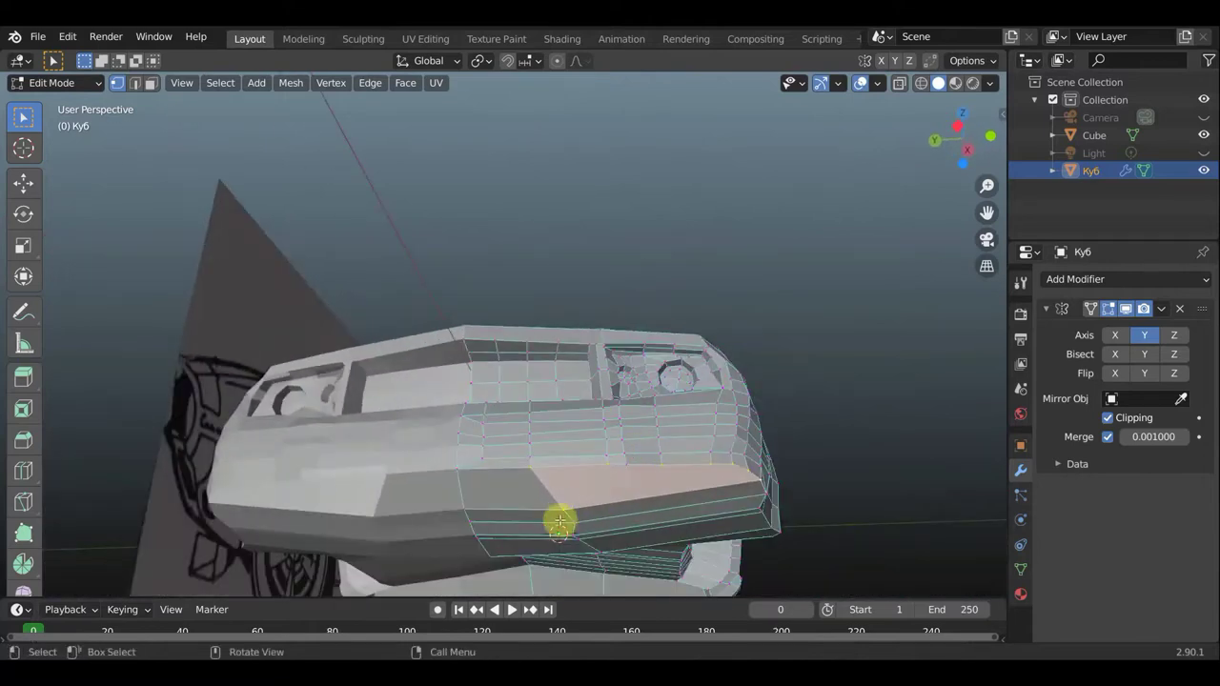
{"action": "key", "text": "g"}
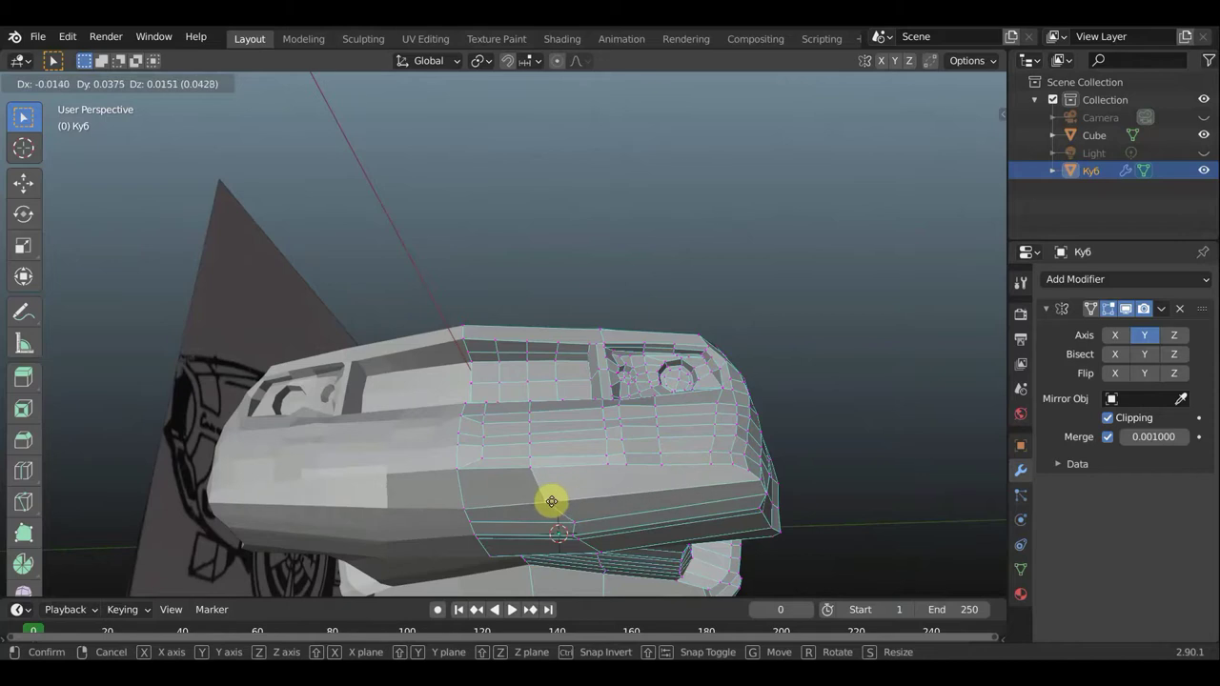
{"action": "left_click", "coordinate": [552, 503]}
{"action": "key", "text": "g"}
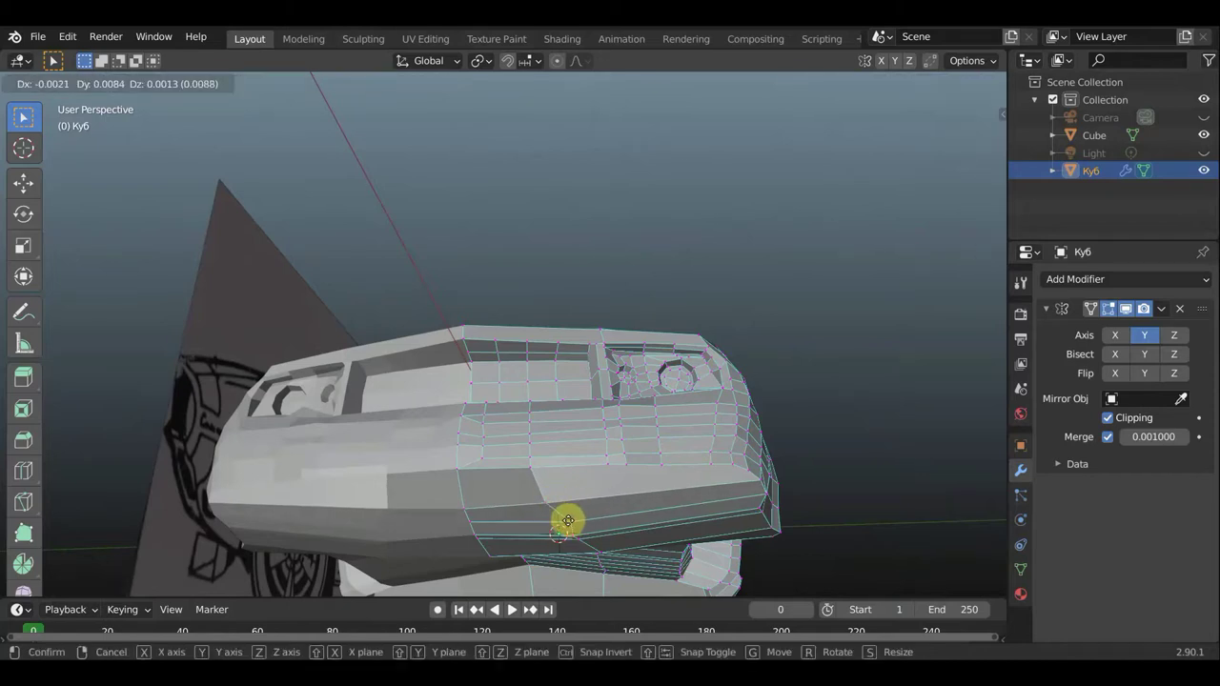
{"action": "left_click", "coordinate": [561, 522]}
{"action": "scroll", "coordinate": [572, 499], "scroll_direction": "down", "scroll_amount": 5}
{"action": "mouse_move", "coordinate": [572, 498]}
{"action": "middle_mouse_down"}
{"action": "mouse_move", "coordinate": [563, 558]}
{"action": "mouse_move", "coordinate": [425, 562]}
{"action": "mouse_move", "coordinate": [393, 459]}
{"action": "mouse_move", "coordinate": [375, 572]}
{"action": "middle_mouse_up"}
{"action": "scroll", "coordinate": [425, 562], "scroll_direction": "up", "scroll_amount": 2}
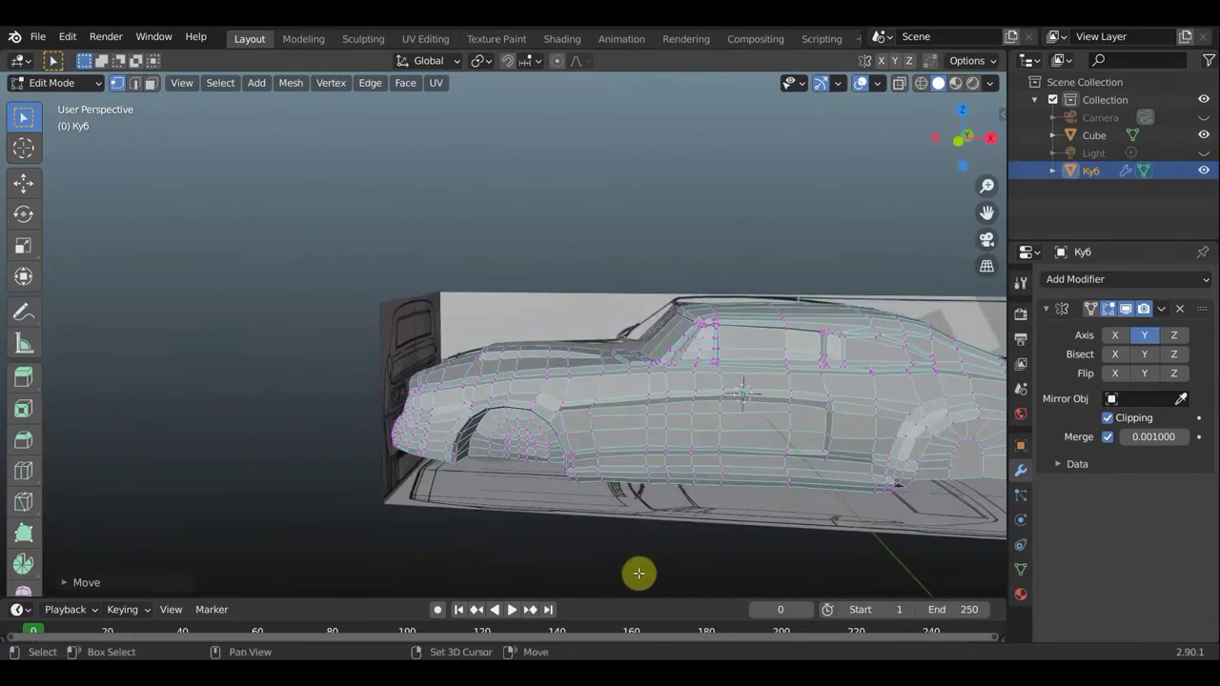
Reposition the vertices along the wheel arch opening, then select the arch edge in Edge mode
{"action": "mouse_move", "coordinate": [637, 572]}
{"action": "middle_mouse_down"}
{"action": "mouse_move", "coordinate": [458, 541]}
{"action": "mouse_move", "coordinate": [378, 502]}
{"action": "mouse_move", "coordinate": [490, 413]}
{"action": "mouse_move", "coordinate": [493, 343]}
{"action": "mouse_move", "coordinate": [516, 309]}
{"action": "mouse_move", "coordinate": [705, 275]}
{"action": "mouse_move", "coordinate": [599, 458]}
{"action": "mouse_move", "coordinate": [645, 386]}
{"action": "middle_mouse_up"}
{"action": "mouse_move", "coordinate": [635, 299]}
{"action": "middle_mouse_down"}
{"action": "mouse_move", "coordinate": [621, 318]}
{"action": "mouse_move", "coordinate": [634, 404]}
{"action": "mouse_move", "coordinate": [607, 400]}
{"action": "mouse_move", "coordinate": [550, 349]}
{"action": "mouse_move", "coordinate": [506, 410]}
{"action": "mouse_move", "coordinate": [545, 401]}
{"action": "mouse_move", "coordinate": [579, 349]}
{"action": "middle_mouse_up"}
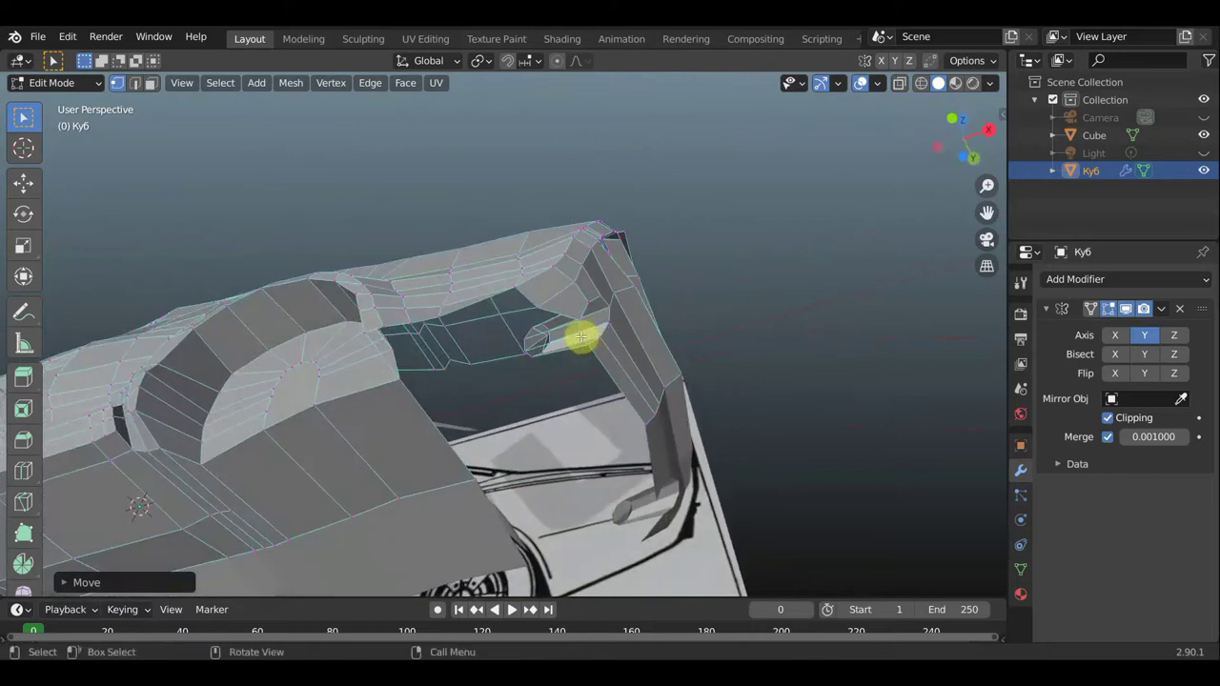
{"action": "left_click", "coordinate": [514, 288]}
{"action": "key", "text": "g"}
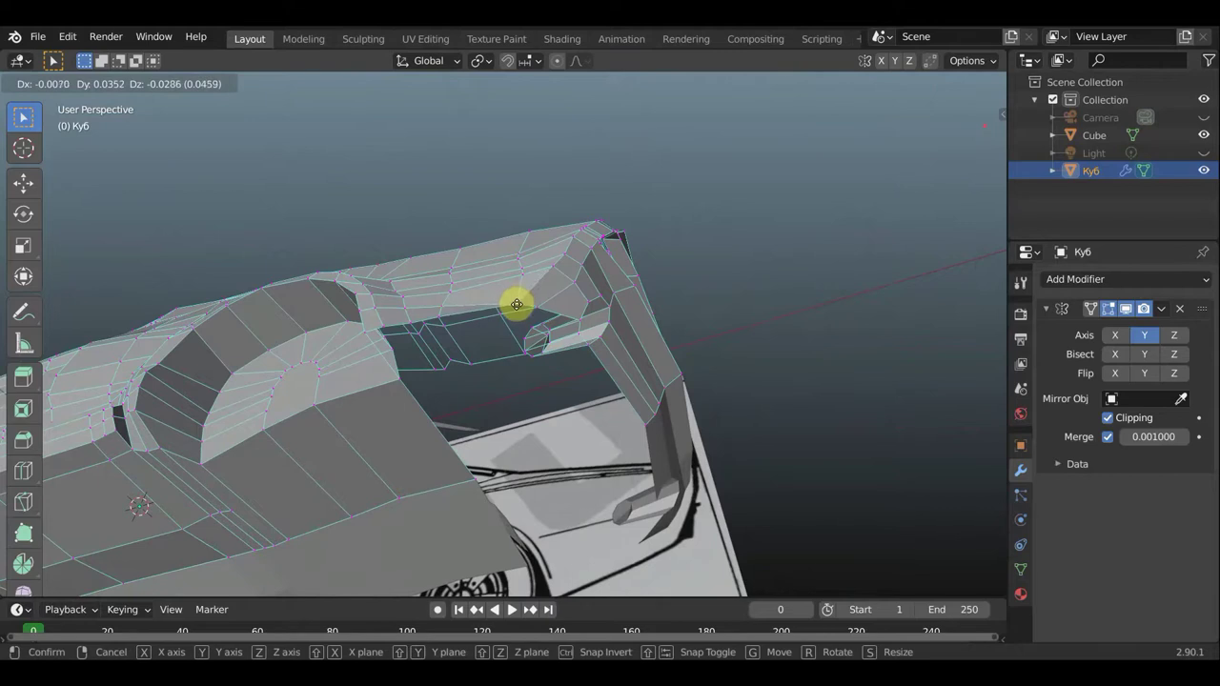
{"action": "left_click", "coordinate": [516, 298]}
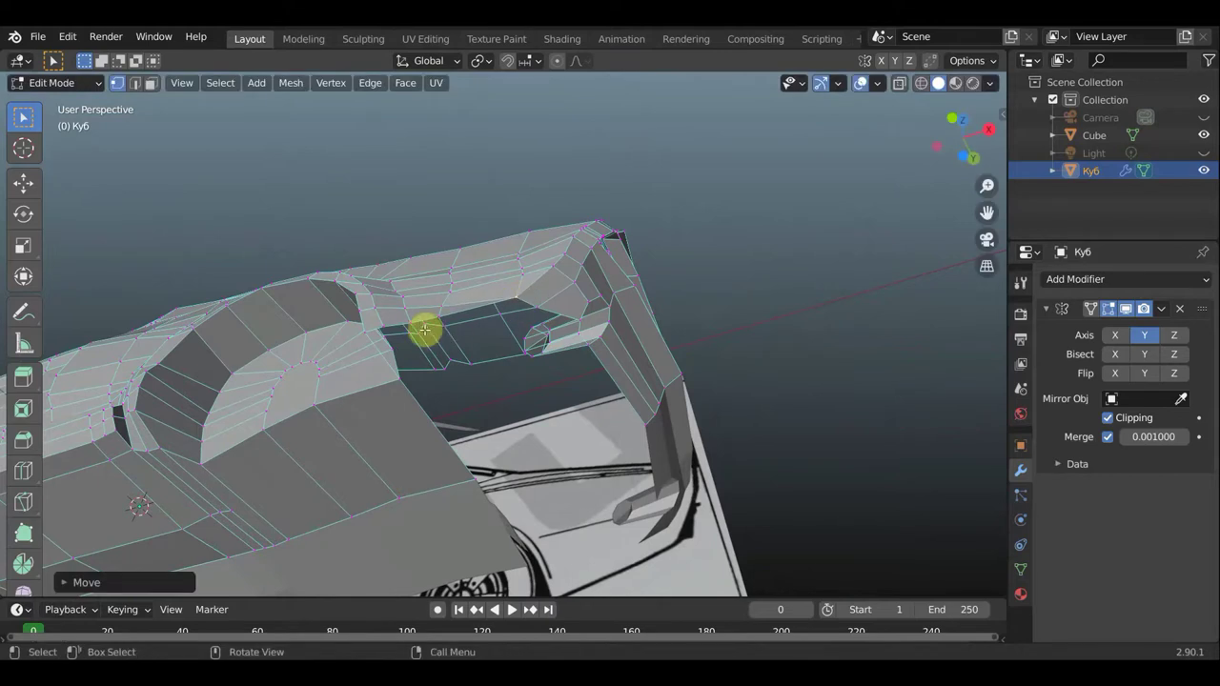
{"action": "left_click", "coordinate": [134, 83]}
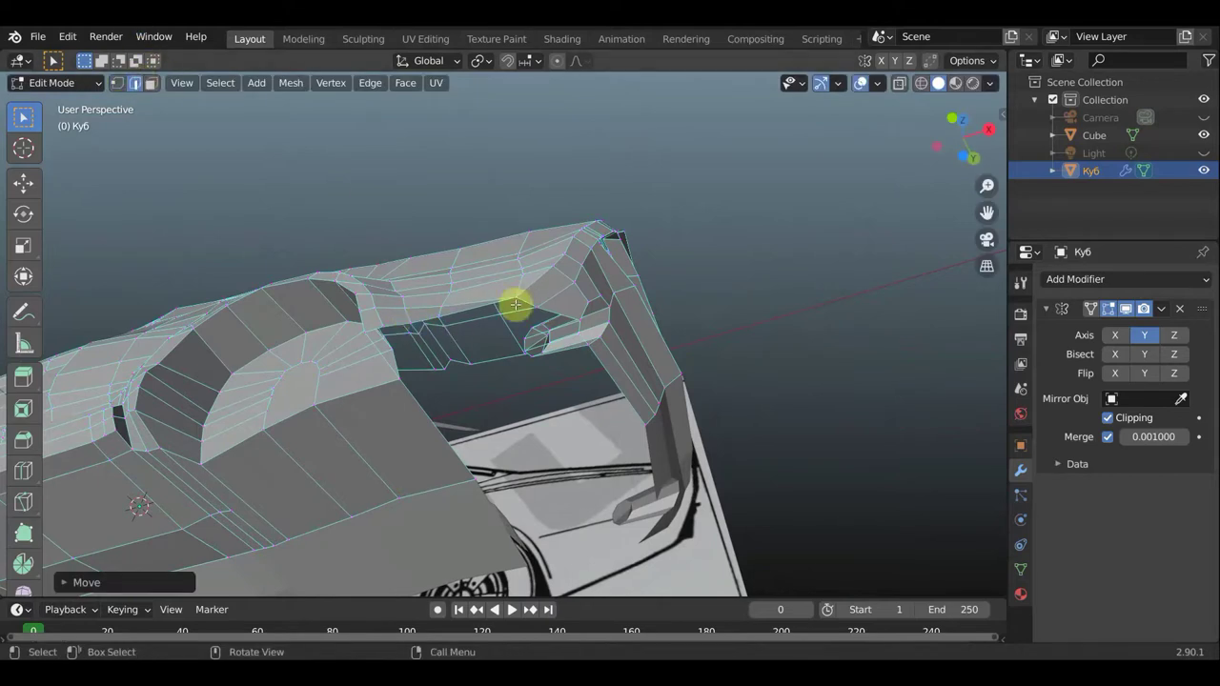
{"action": "left_click", "coordinate": [434, 317]}
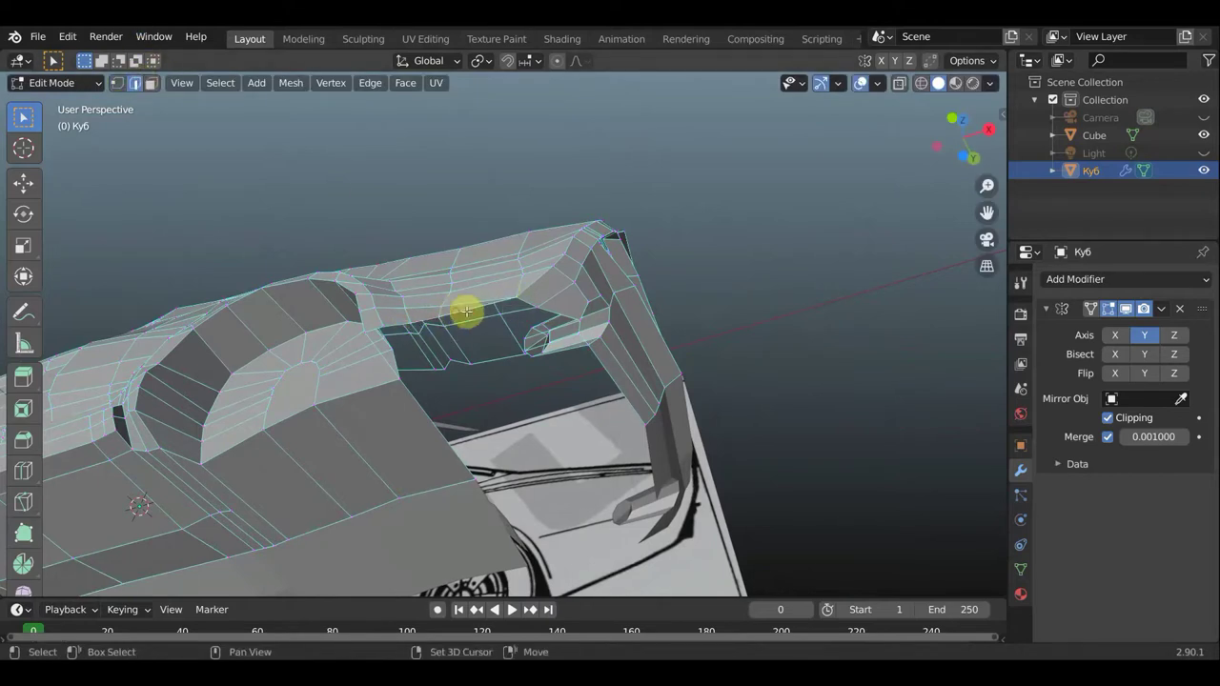
Extrude the arch edge downward into an inner panel, discarding an extra stretch
{"action": "key", "text": "g"}
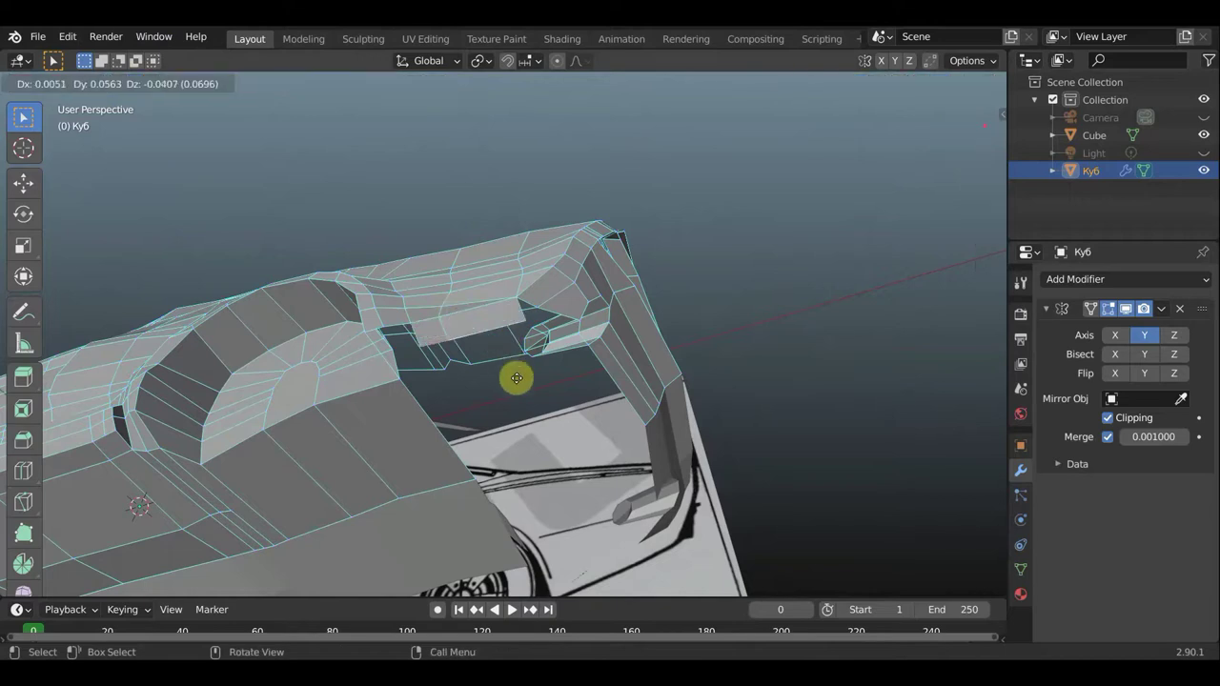
{"action": "left_click", "coordinate": [523, 395]}
{"action": "middle_click_drag", "start_coordinate": [523, 395], "coordinate": [515, 318]}
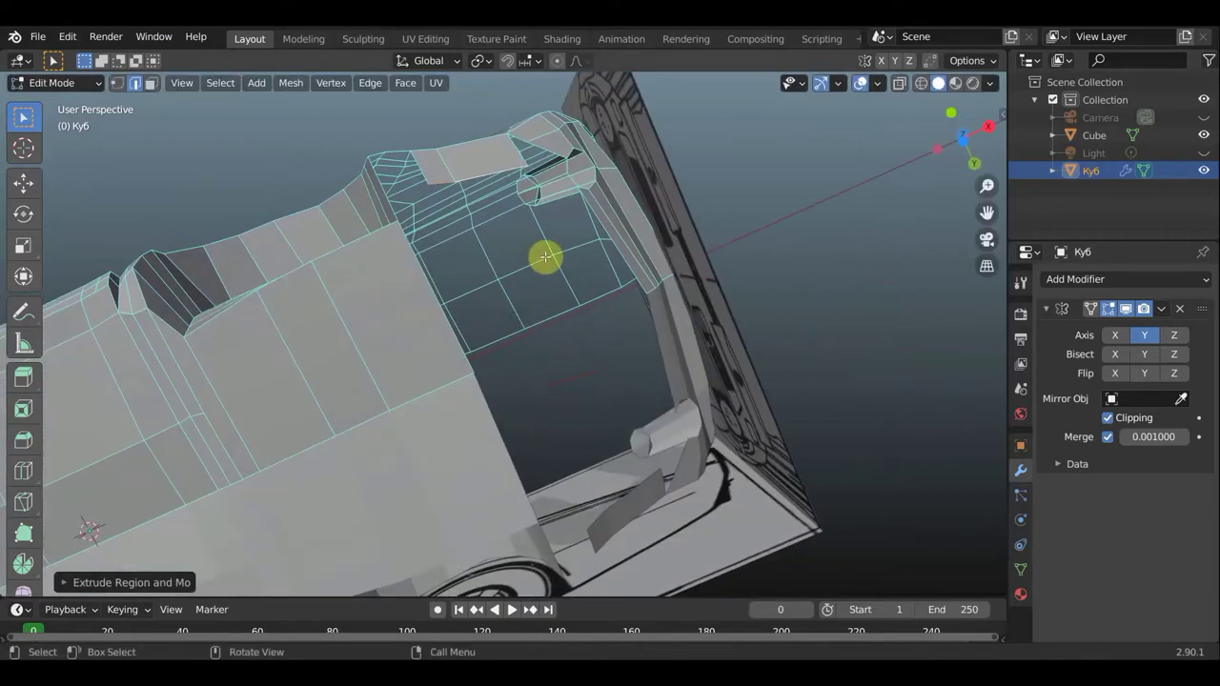
{"action": "key", "text": "g"}
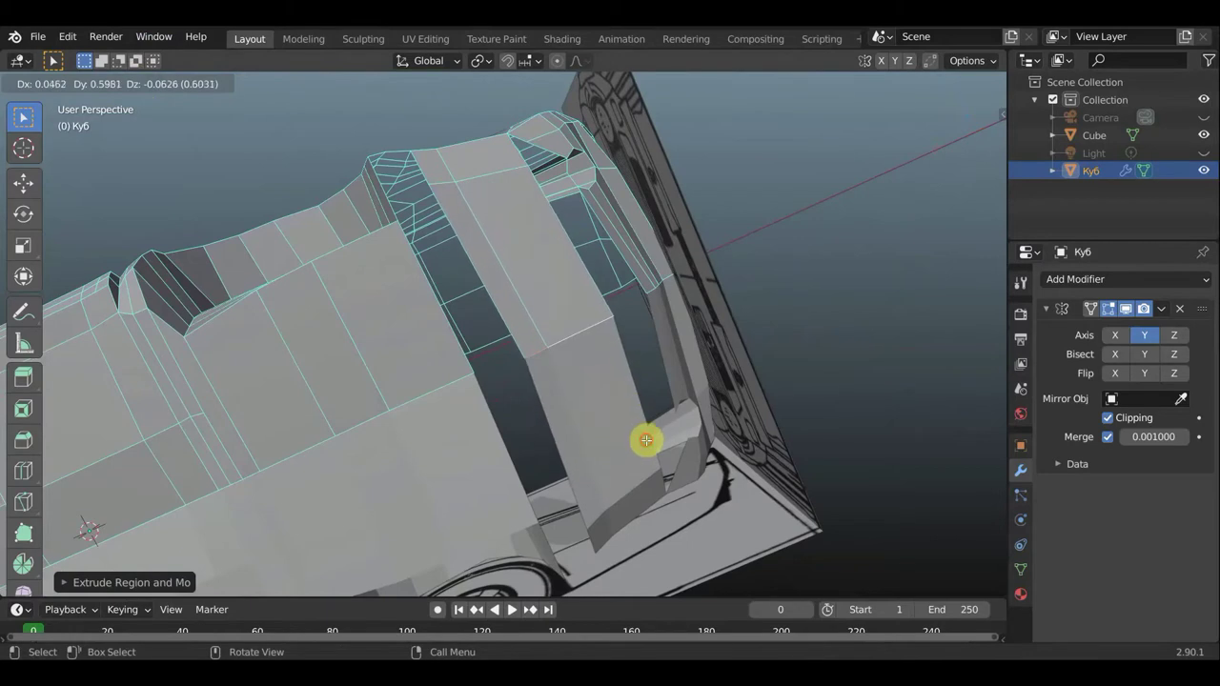
{"action": "right_click", "coordinate": [646, 440]}
Raise the selected bottom geometry at the front of the car
{"action": "mouse_move", "coordinate": [566, 430]}
{"action": "middle_mouse_down"}
{"action": "mouse_move", "coordinate": [452, 509]}
{"action": "mouse_move", "coordinate": [449, 558]}
{"action": "mouse_move", "coordinate": [465, 586]}
{"action": "middle_mouse_up"}
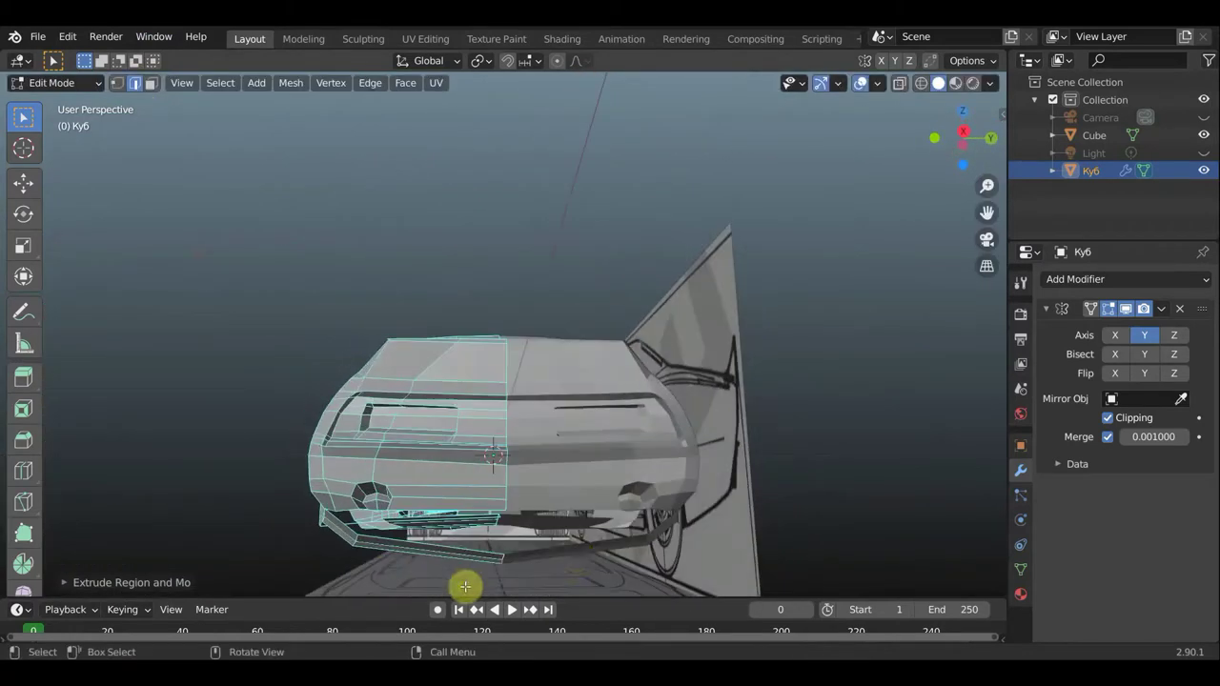
{"action": "key", "text": "g"}
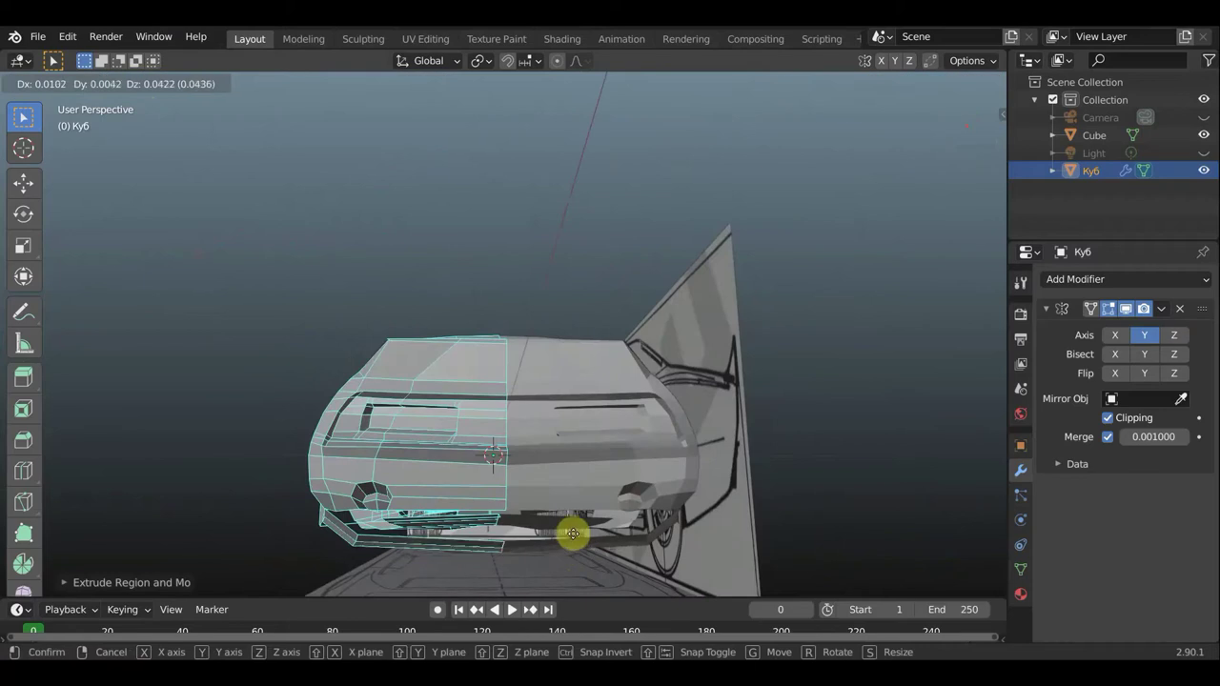
{"action": "left_click", "coordinate": [575, 533]}
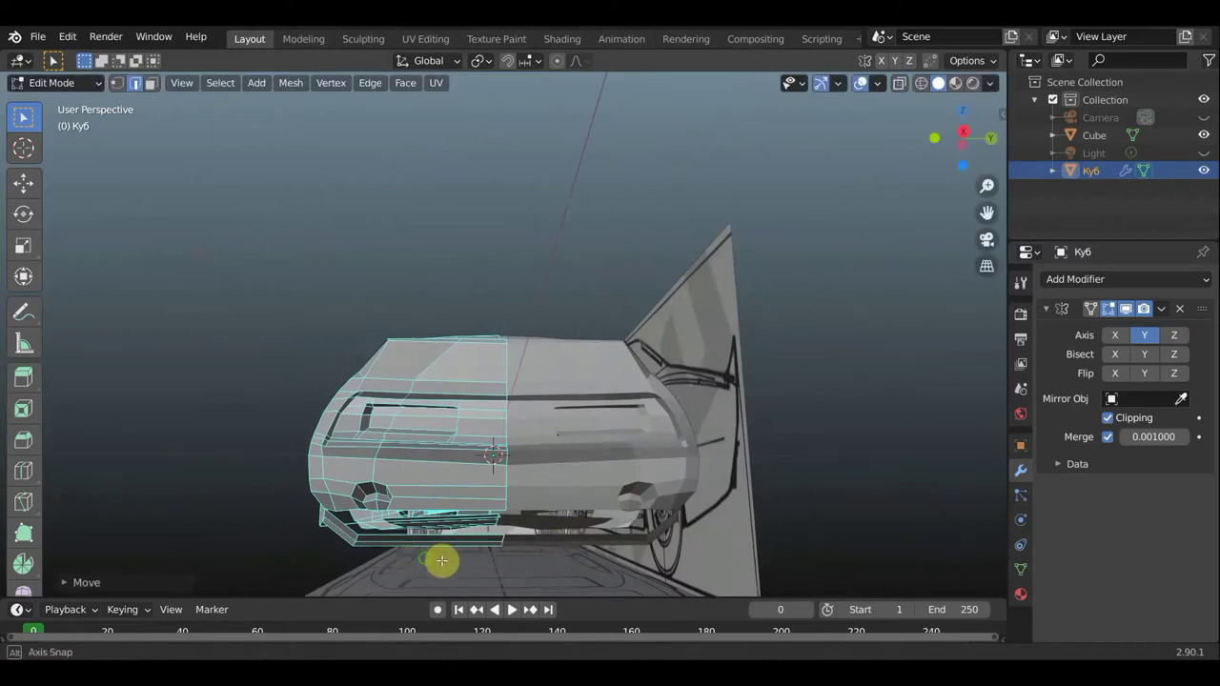
{"action": "mouse_move", "coordinate": [441, 558]}
{"action": "middle_mouse_down"}
{"action": "mouse_move", "coordinate": [534, 572]}
{"action": "mouse_move", "coordinate": [586, 556]}
{"action": "mouse_move", "coordinate": [563, 544]}
{"action": "mouse_move", "coordinate": [555, 515]}
{"action": "mouse_move", "coordinate": [508, 532]}
{"action": "mouse_move", "coordinate": [422, 492]}
{"action": "middle_mouse_up"}
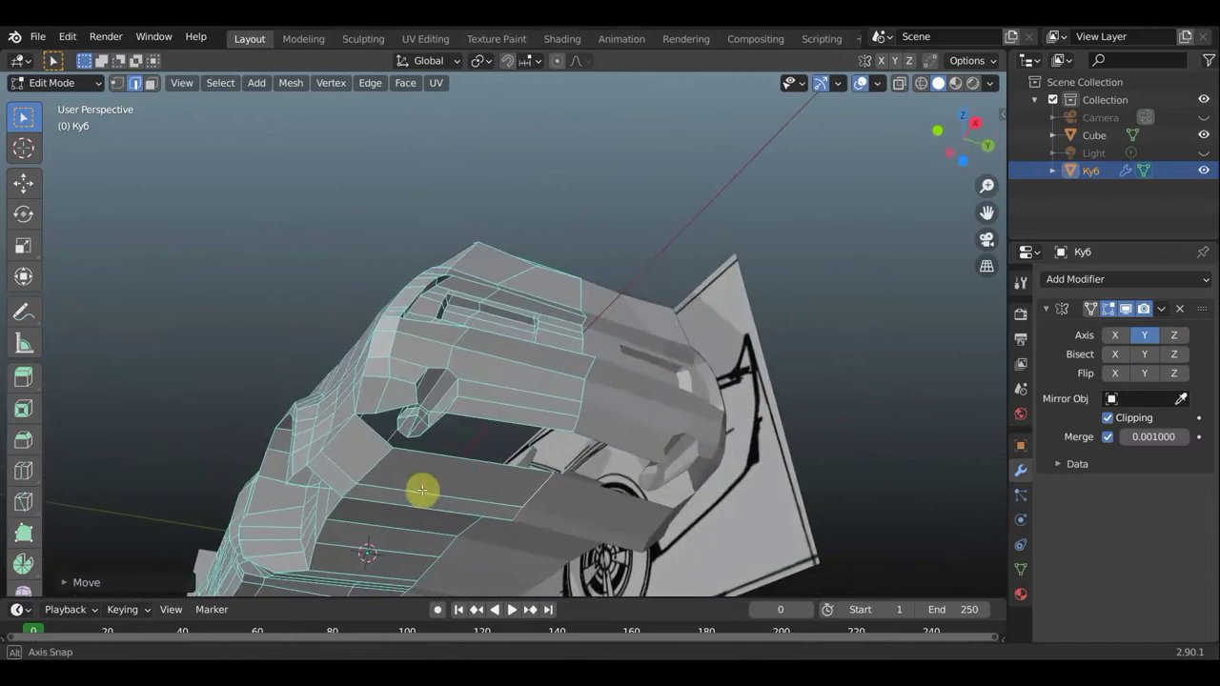
In Vertex mode, move the selected lower front vertices into place
{"action": "left_click", "coordinate": [116, 84]}
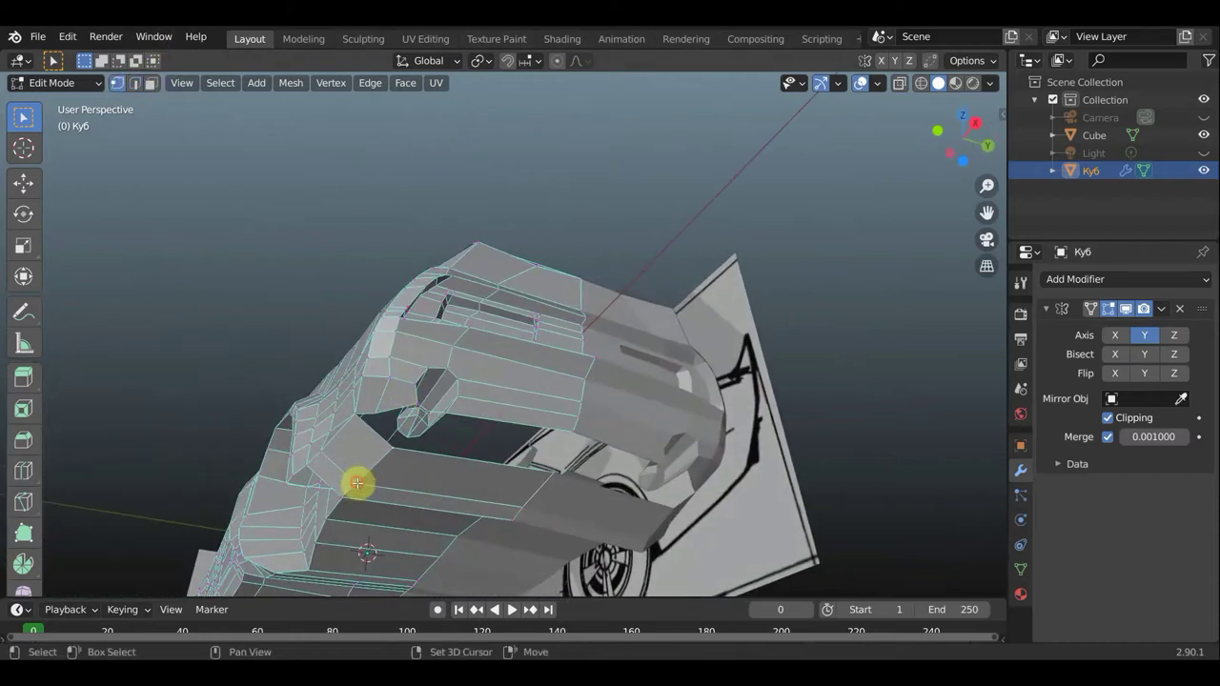
{"action": "mouse_move", "coordinate": [354, 493]}
{"action": "middle_mouse_down"}
{"action": "mouse_move", "coordinate": [295, 553]}
{"action": "mouse_move", "coordinate": [362, 555]}
{"action": "middle_mouse_up"}
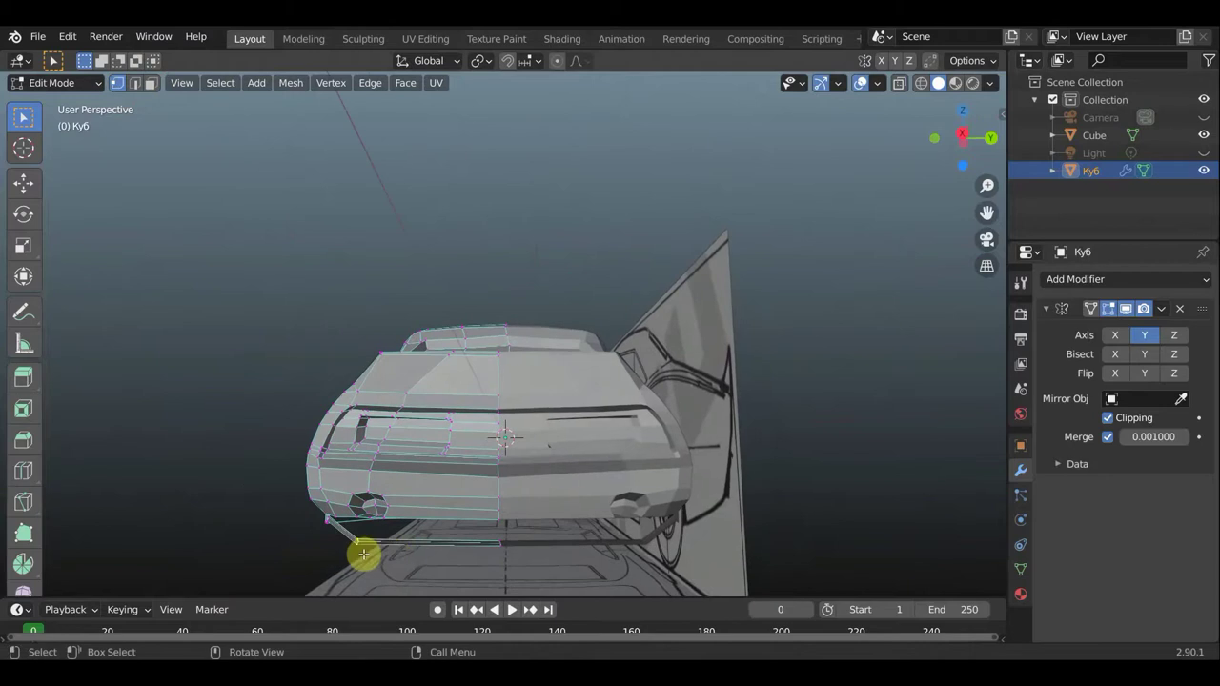
{"action": "key", "text": "g"}
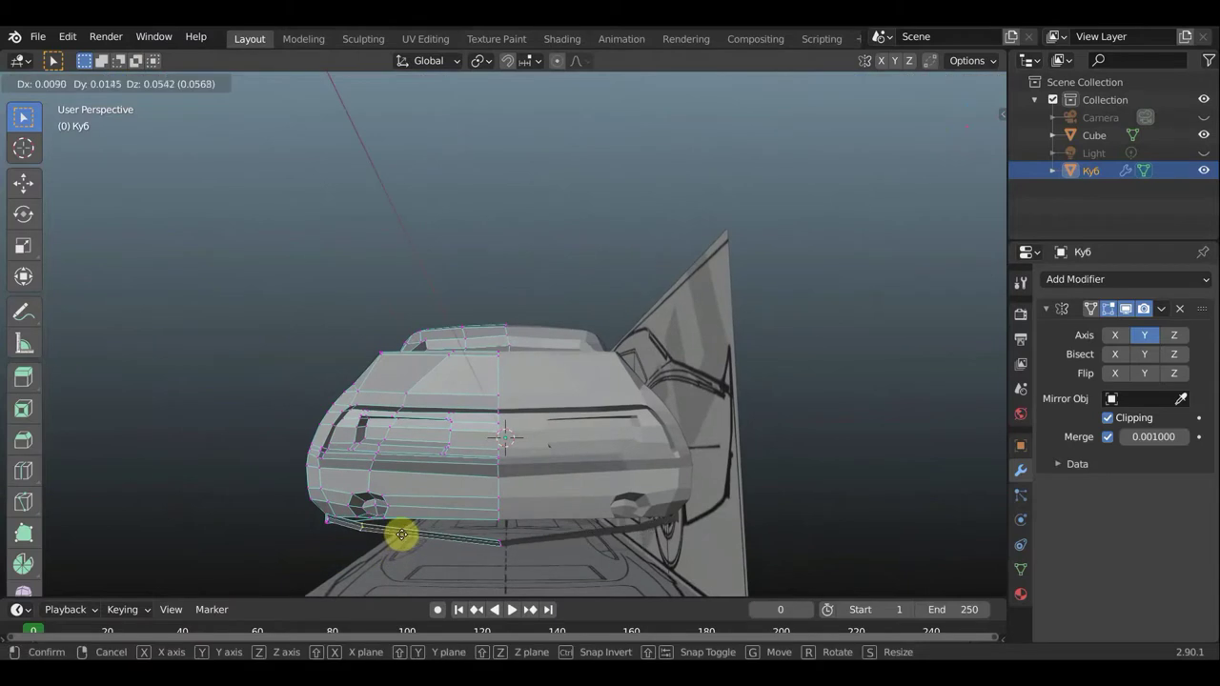
{"action": "left_click", "coordinate": [404, 533]}
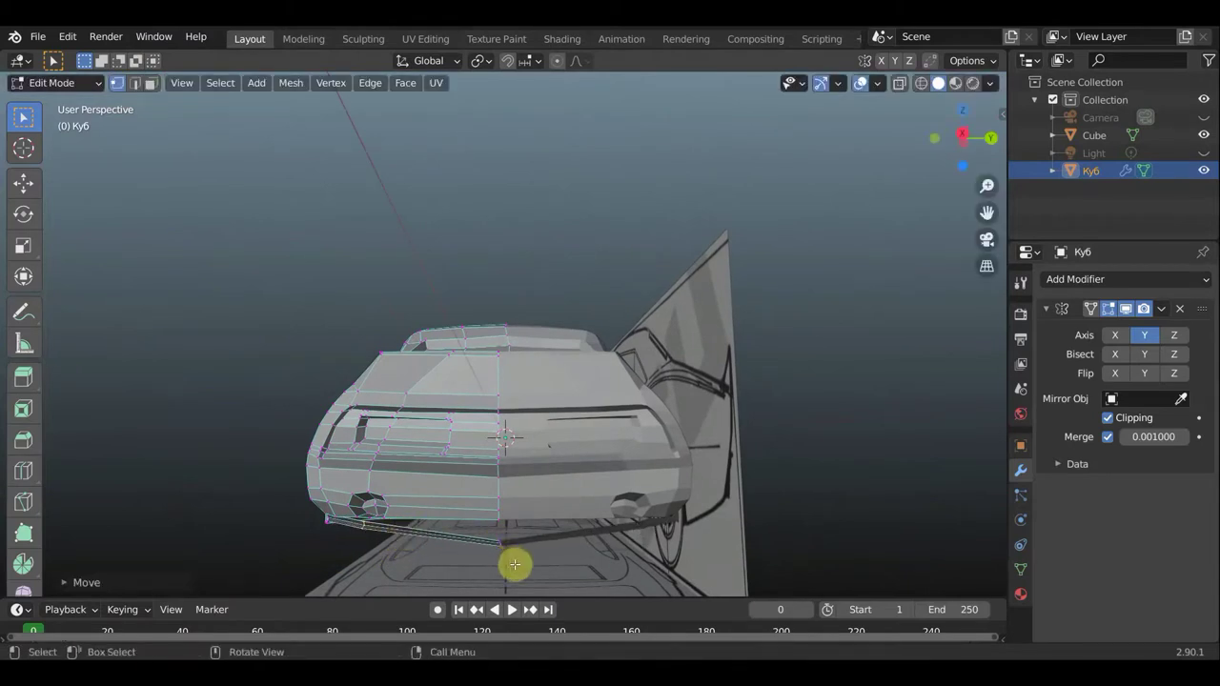
{"action": "key", "text": "g"}
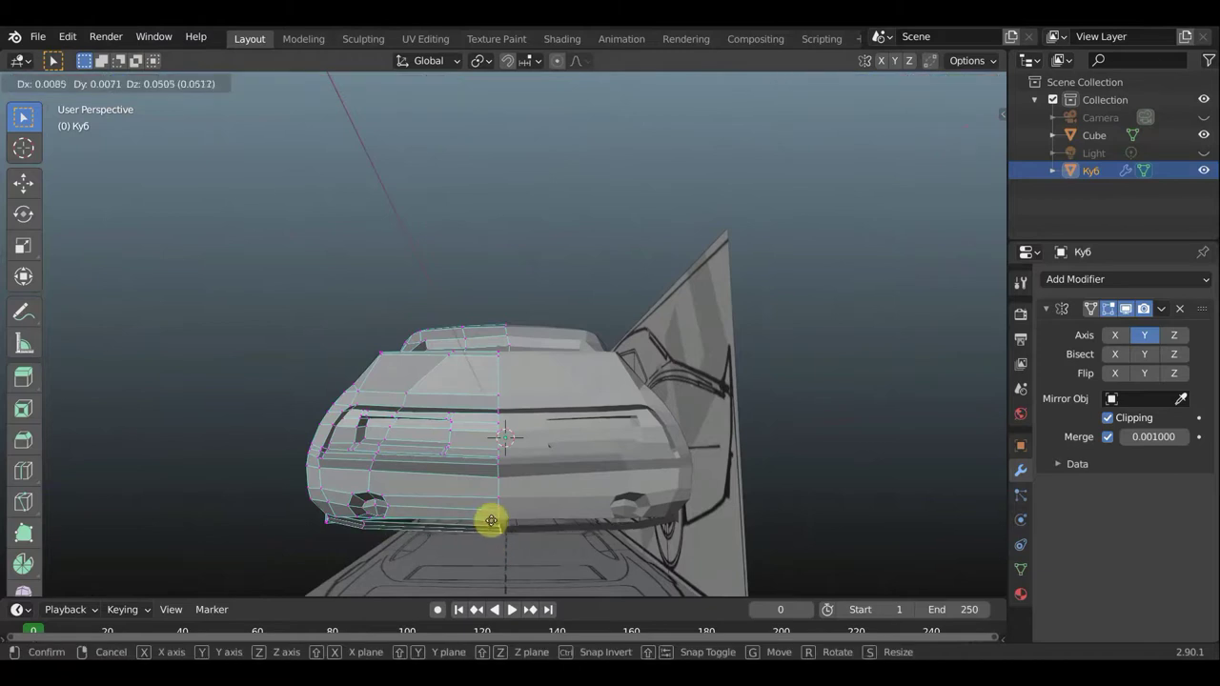
{"action": "mouse_move", "coordinate": [498, 538]}
{"action": "middle_mouse_down"}
{"action": "mouse_move", "coordinate": [612, 536]}
{"action": "mouse_move", "coordinate": [676, 477]}
{"action": "mouse_move", "coordinate": [681, 386]}
{"action": "middle_mouse_up"}
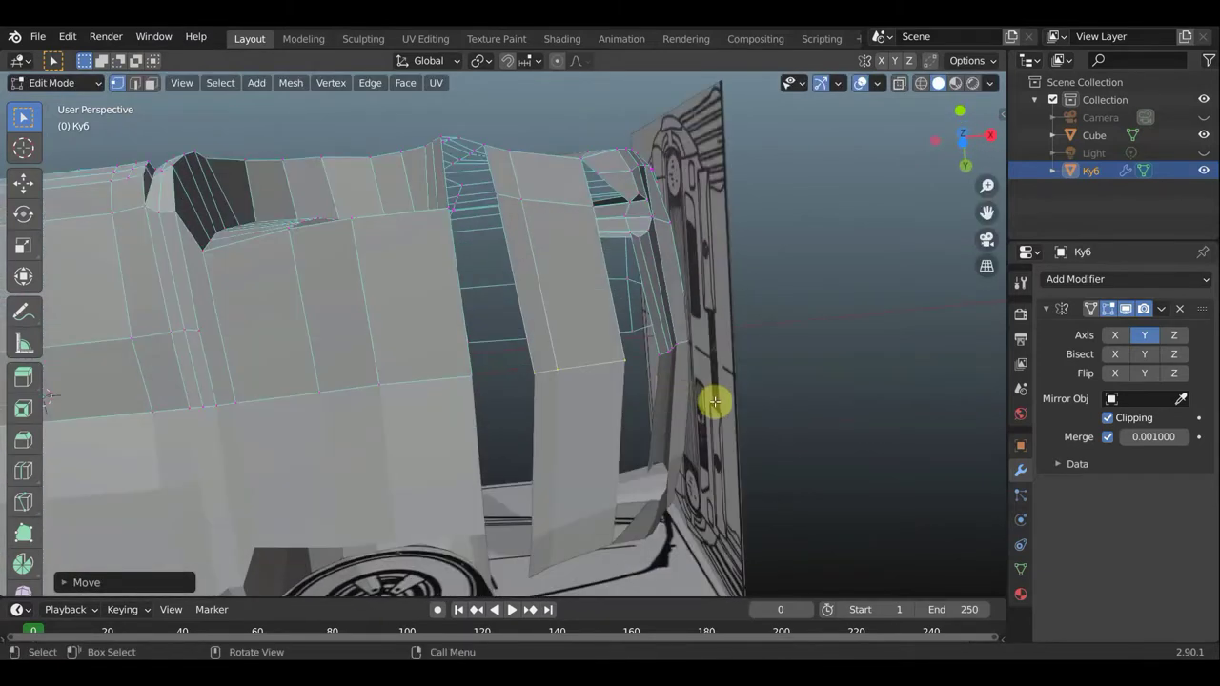
{"action": "key", "text": "g"}
{"action": "left_click", "coordinate": [671, 391]}
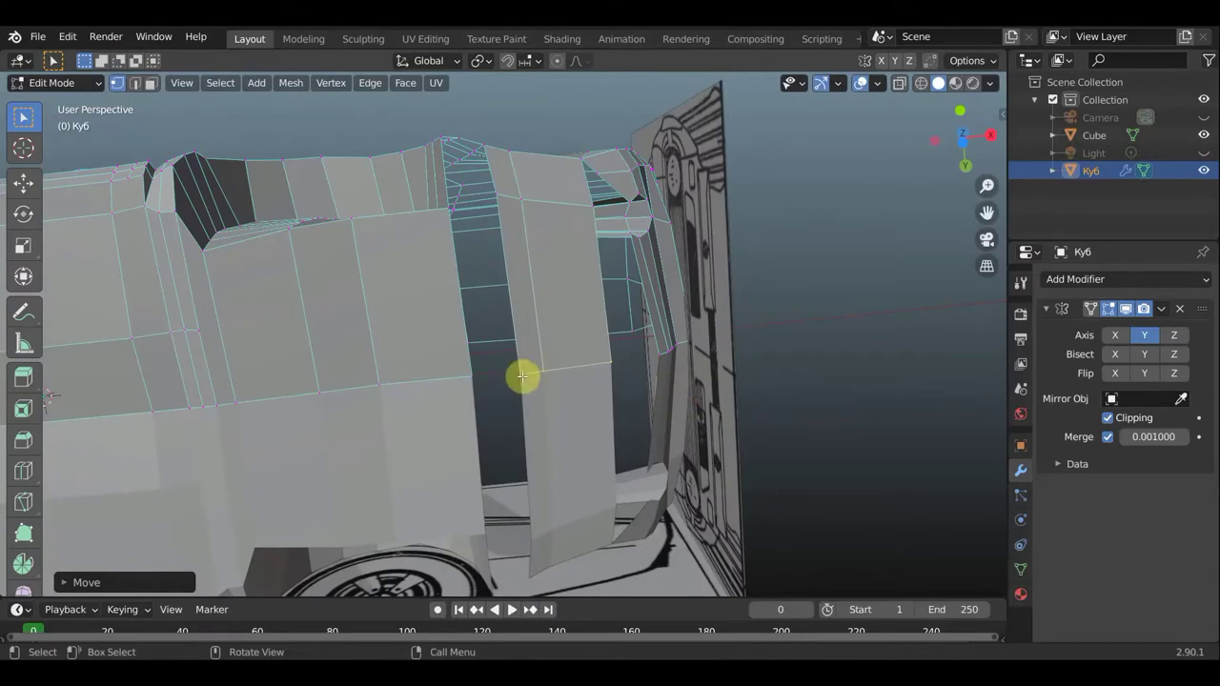
Select a vertex on the side panel beside the wheel arch
{"action": "left_click", "coordinate": [467, 375], "text": "shift"}
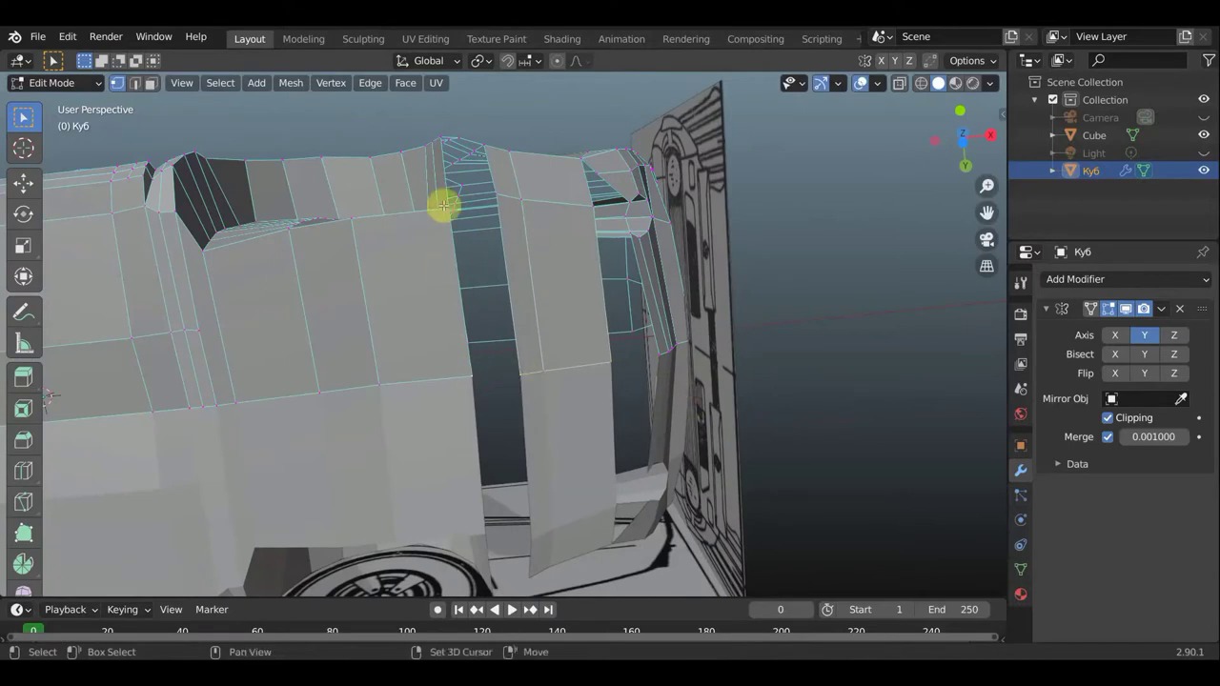
{"action": "left_click", "coordinate": [498, 196]}
{"action": "mouse_move", "coordinate": [537, 360]}
{"action": "middle_mouse_down"}
{"action": "mouse_move", "coordinate": [544, 436]}
{"action": "mouse_move", "coordinate": [541, 393]}
{"action": "middle_mouse_up"}
{"action": "left_click", "coordinate": [471, 332]}
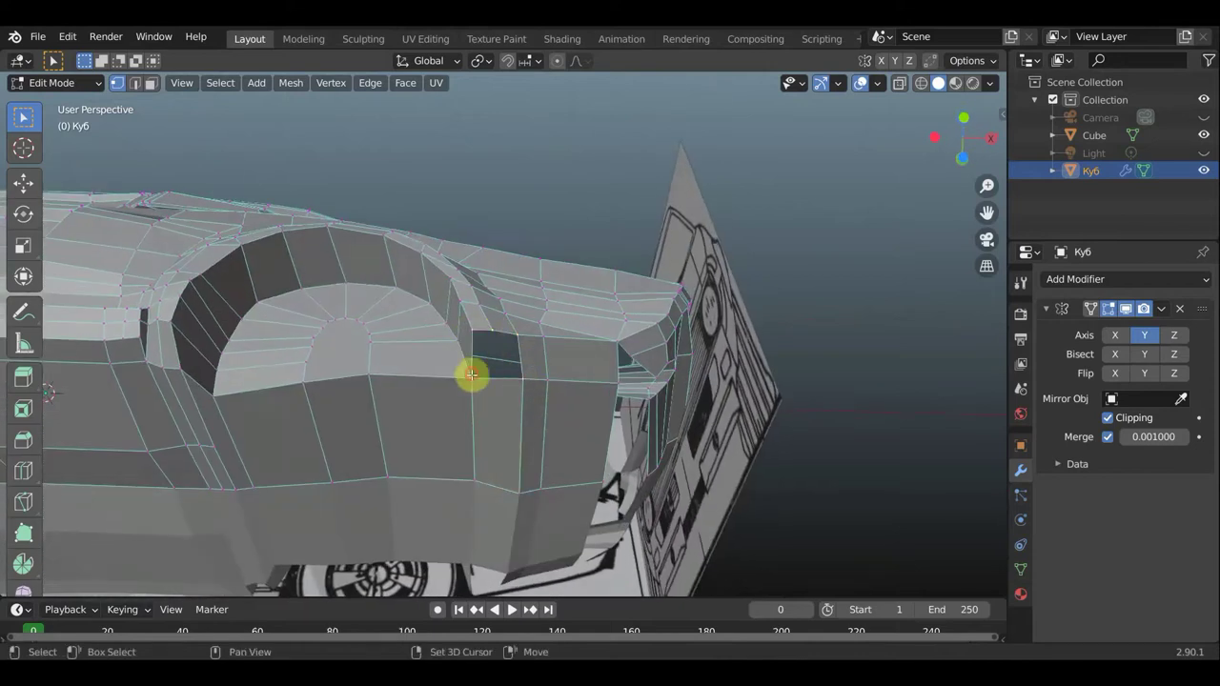
{"action": "left_click", "coordinate": [482, 372]}
{"action": "middle_click_drag", "start_coordinate": [503, 403], "coordinate": [456, 415]}
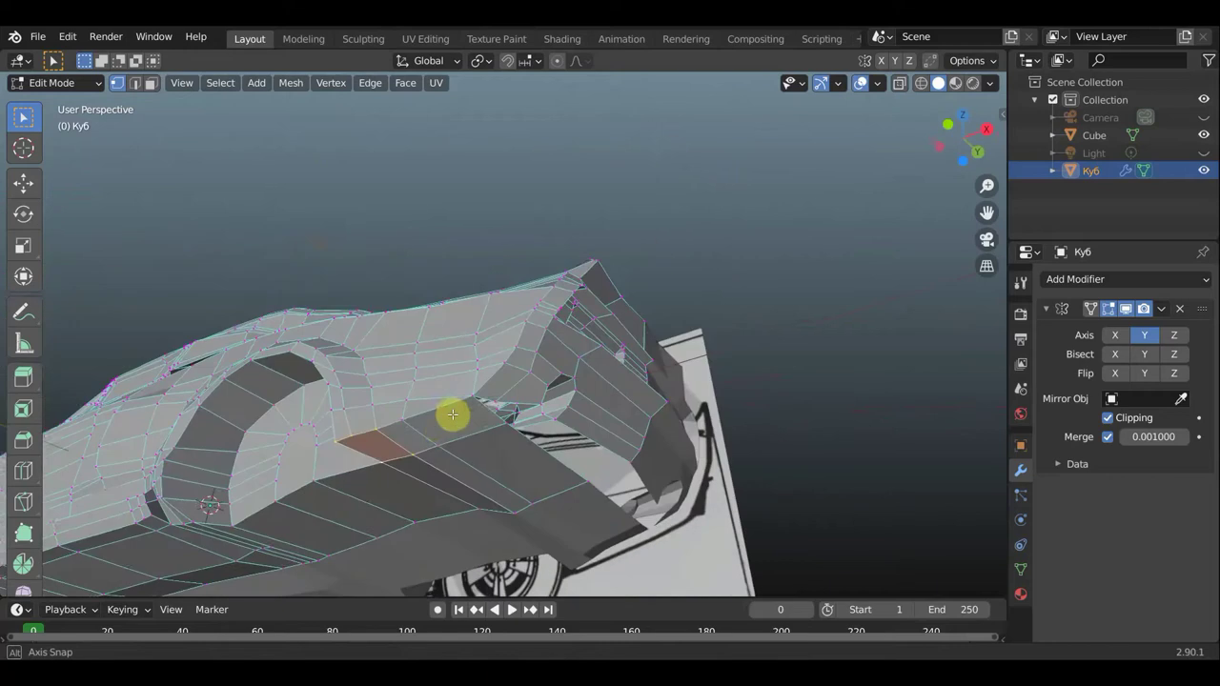
Nudge the vertex near the wheel arch into place
{"action": "left_click", "coordinate": [337, 441]}
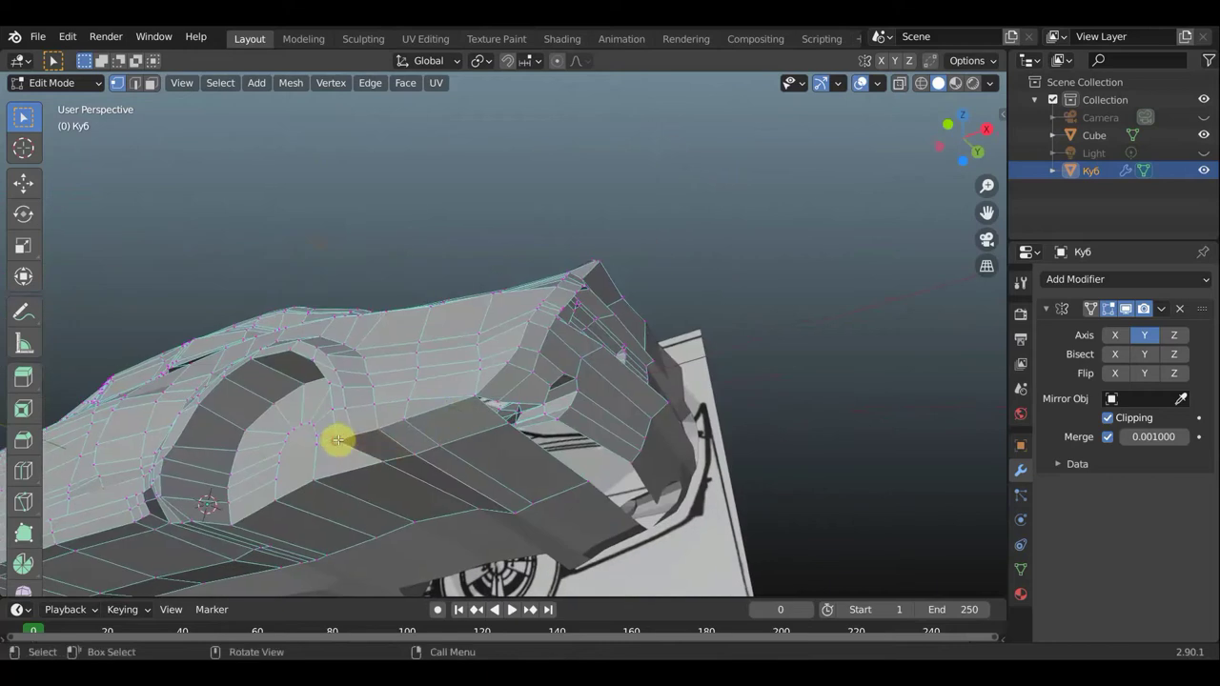
{"action": "key", "text": "g"}
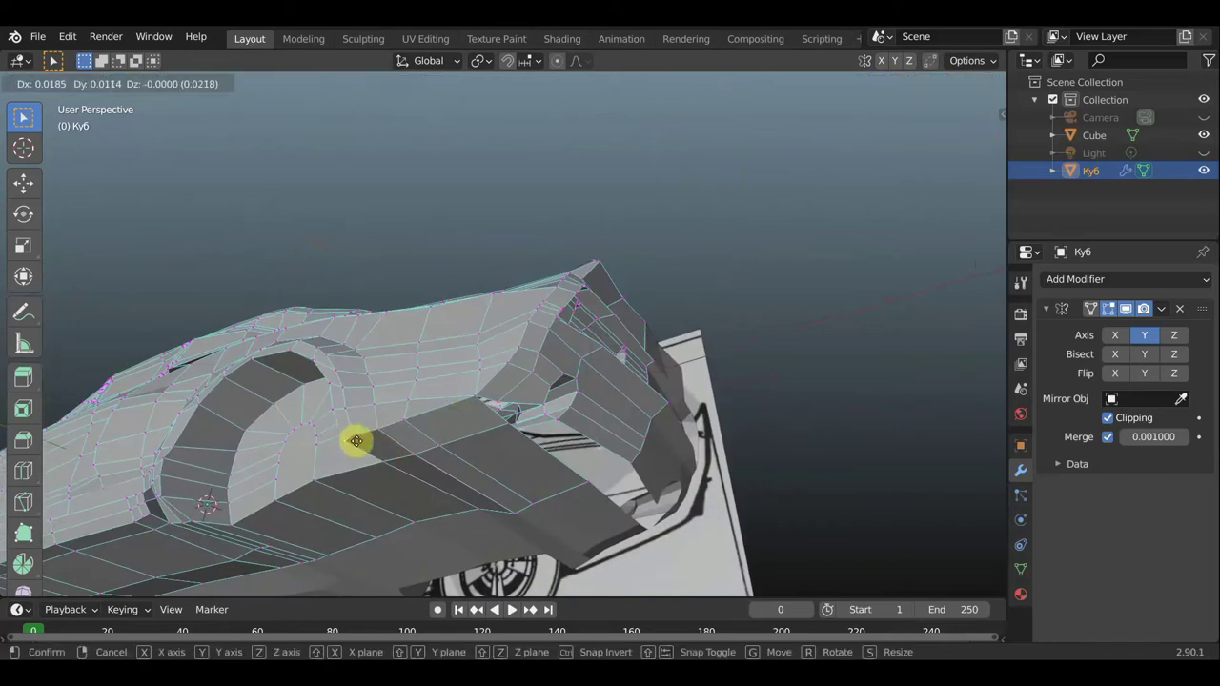
{"action": "left_click", "coordinate": [355, 428]}
{"action": "key", "text": "g"}
{"action": "left_click", "coordinate": [360, 430]}
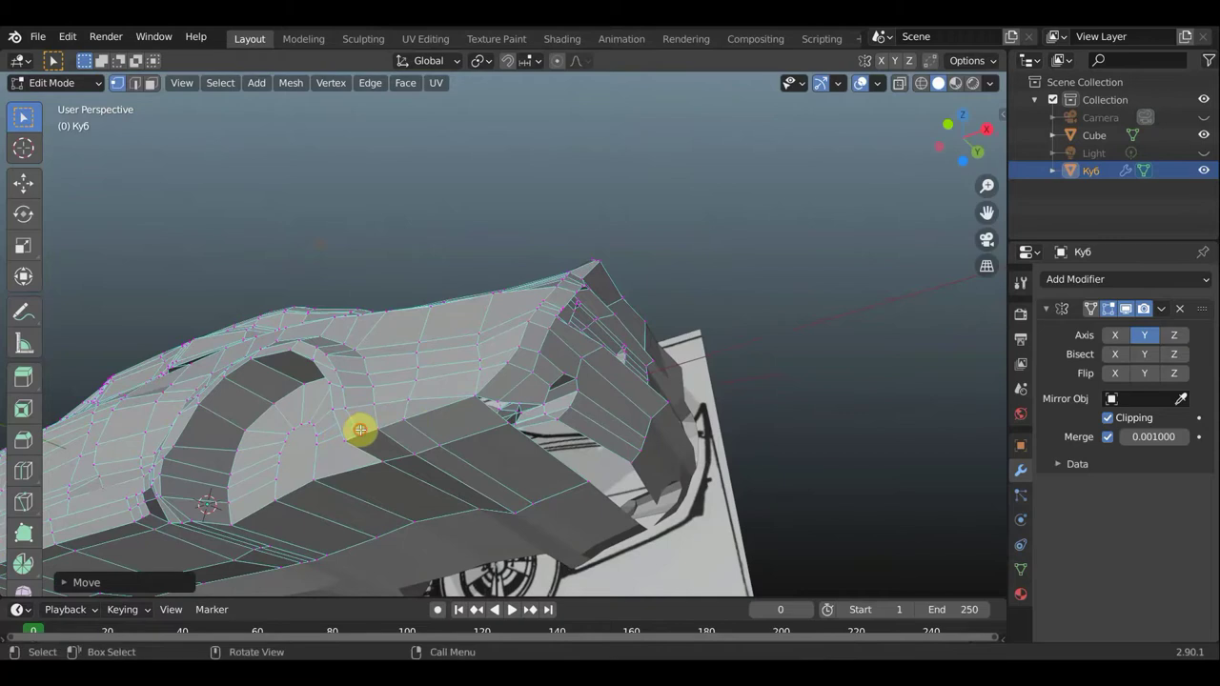
{"action": "mouse_move", "coordinate": [408, 457]}
{"action": "middle_mouse_down"}
{"action": "mouse_move", "coordinate": [393, 461]}
{"action": "mouse_move", "coordinate": [379, 361]}
{"action": "middle_mouse_up"}
{"action": "scroll", "coordinate": [466, 324], "scroll_direction": "up", "scroll_amount": 2}
{"action": "mouse_move", "coordinate": [564, 288]}
{"action": "middle_mouse_down"}
{"action": "mouse_move", "coordinate": [553, 379]}
{"action": "mouse_move", "coordinate": [592, 318]}
{"action": "middle_mouse_up"}
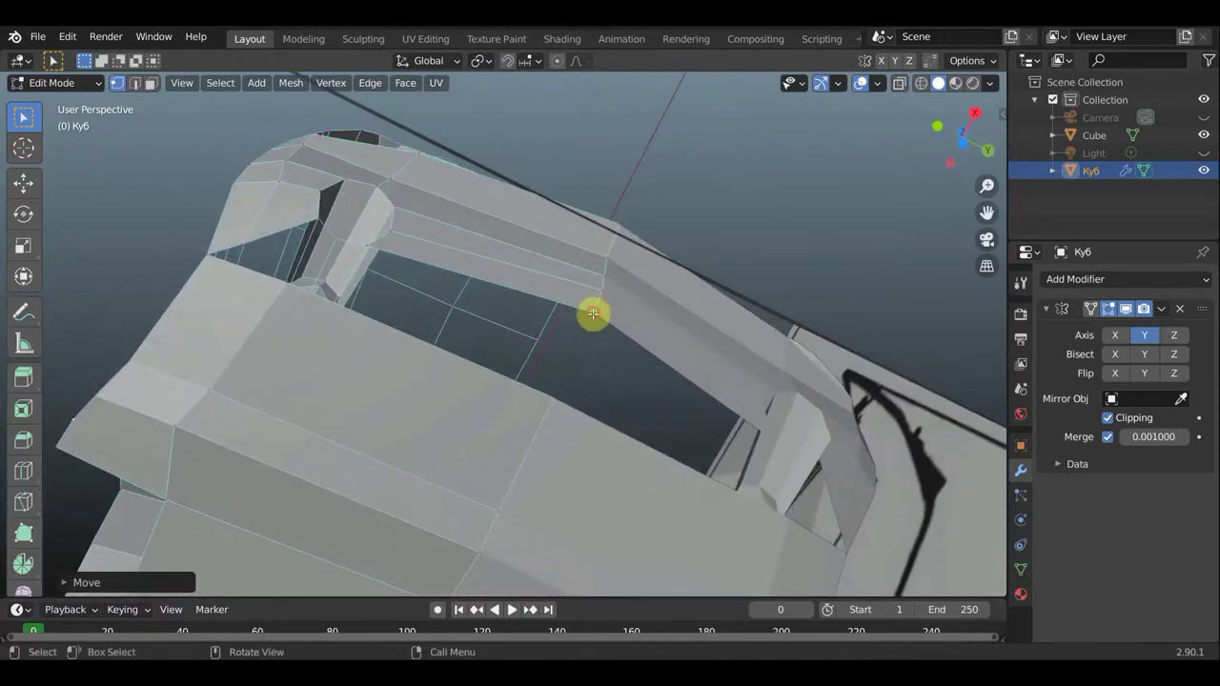
Delete the selected vertices on the lower front to open a hole
{"action": "left_click", "coordinate": [593, 314], "text": "shift"}
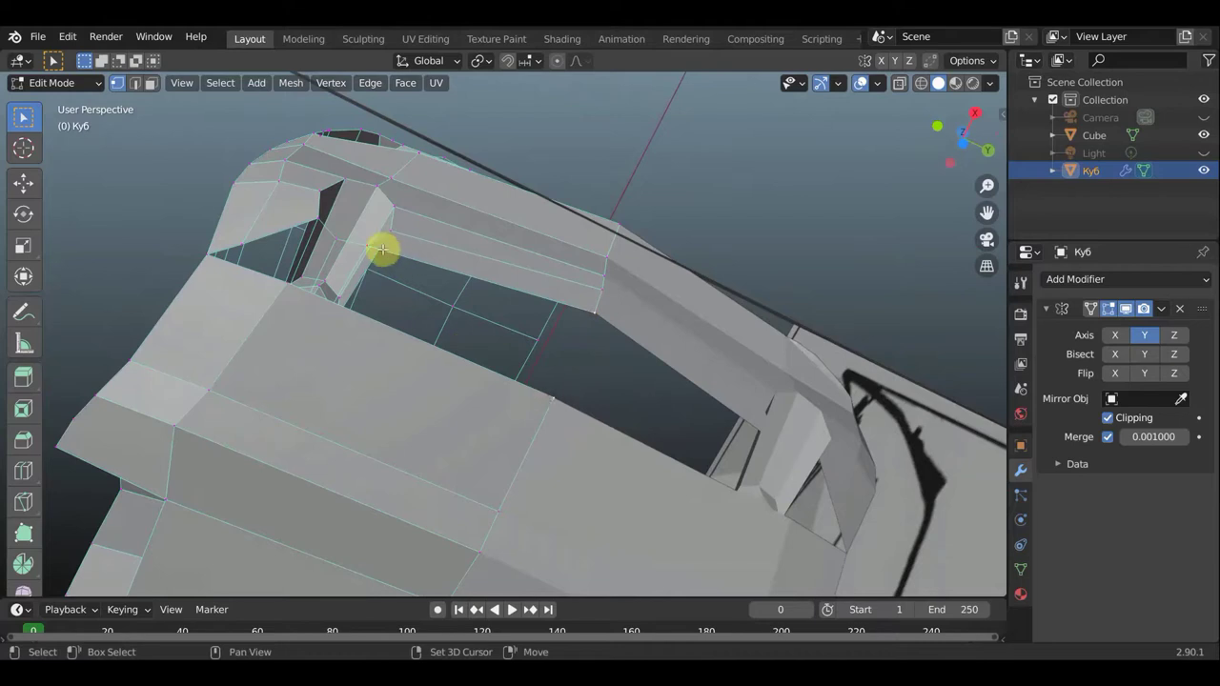
{"action": "mouse_move", "coordinate": [365, 245]}
{"action": "middle_mouse_down"}
{"action": "mouse_move", "coordinate": [468, 316]}
{"action": "mouse_move", "coordinate": [517, 311]}
{"action": "mouse_move", "coordinate": [448, 371]}
{"action": "mouse_move", "coordinate": [409, 349]}
{"action": "mouse_move", "coordinate": [418, 357]}
{"action": "mouse_move", "coordinate": [400, 327]}
{"action": "middle_mouse_up"}
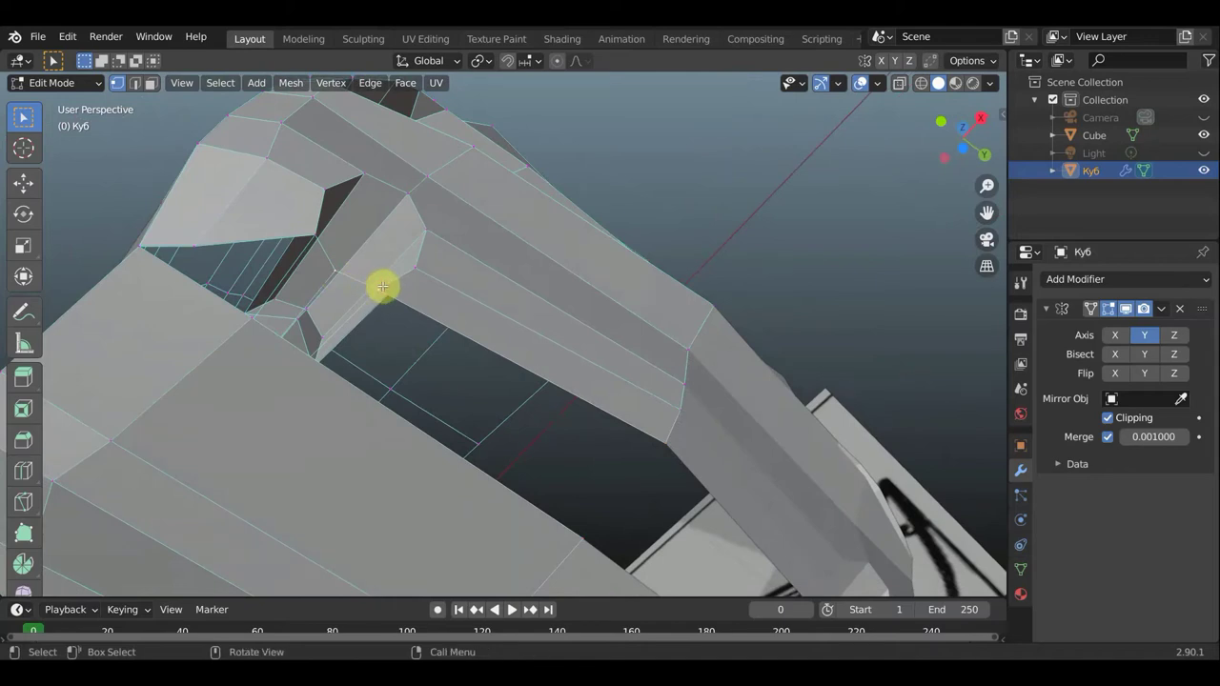
{"action": "key", "text": "x"}
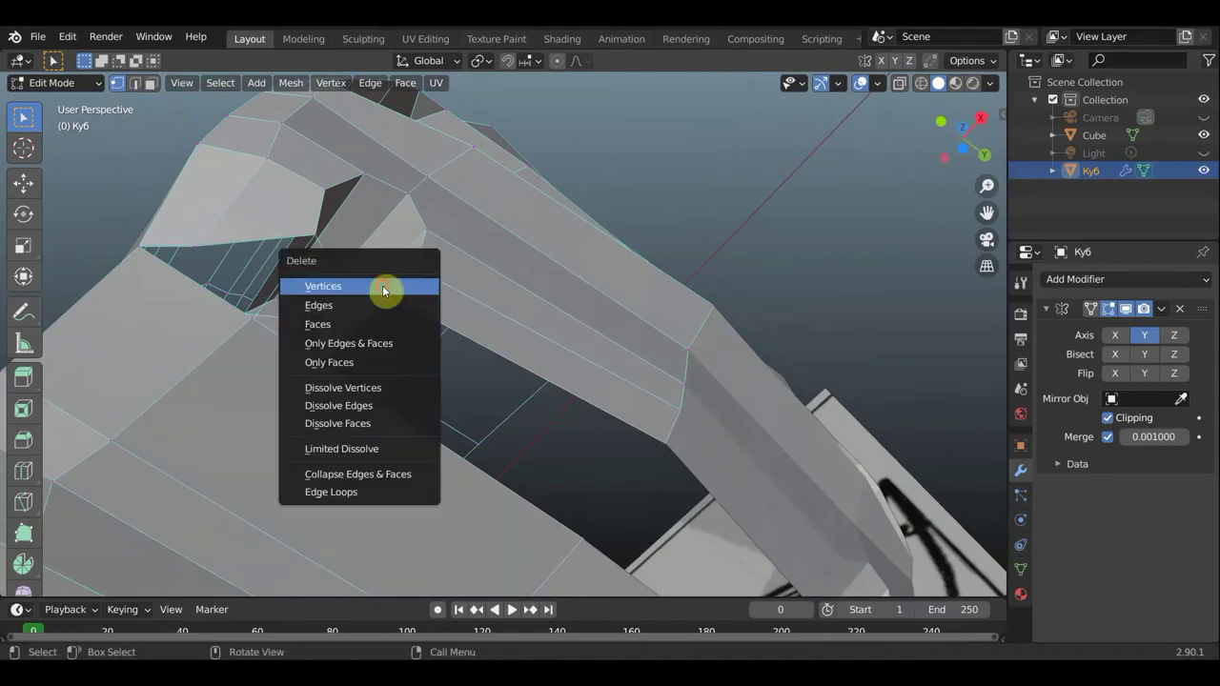
{"action": "left_click", "coordinate": [384, 289]}
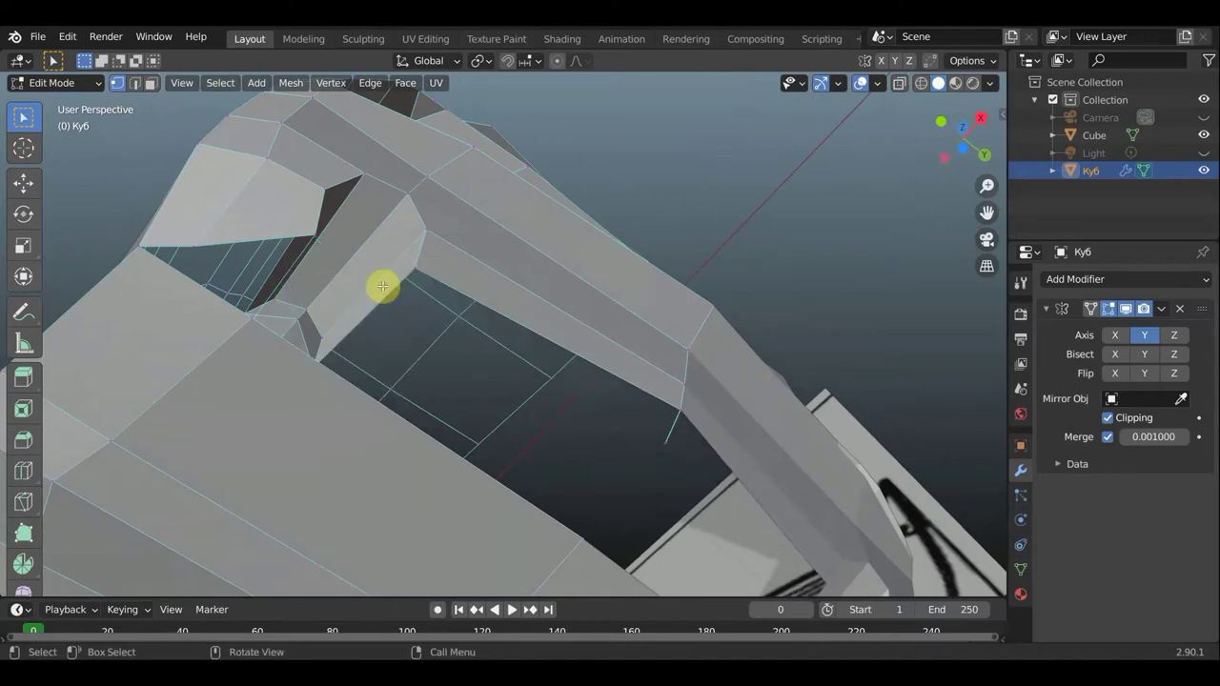
{"action": "mouse_move", "coordinate": [384, 285]}
{"action": "middle_mouse_down"}
{"action": "mouse_move", "coordinate": [394, 286]}
{"action": "mouse_move", "coordinate": [335, 283]}
{"action": "mouse_move", "coordinate": [324, 301]}
{"action": "mouse_move", "coordinate": [311, 368]}
{"action": "mouse_move", "coordinate": [339, 455]}
{"action": "mouse_move", "coordinate": [314, 452]}
{"action": "mouse_move", "coordinate": [315, 340]}
{"action": "mouse_move", "coordinate": [327, 356]}
{"action": "mouse_move", "coordinate": [312, 393]}
{"action": "mouse_move", "coordinate": [320, 497]}
{"action": "middle_mouse_up"}
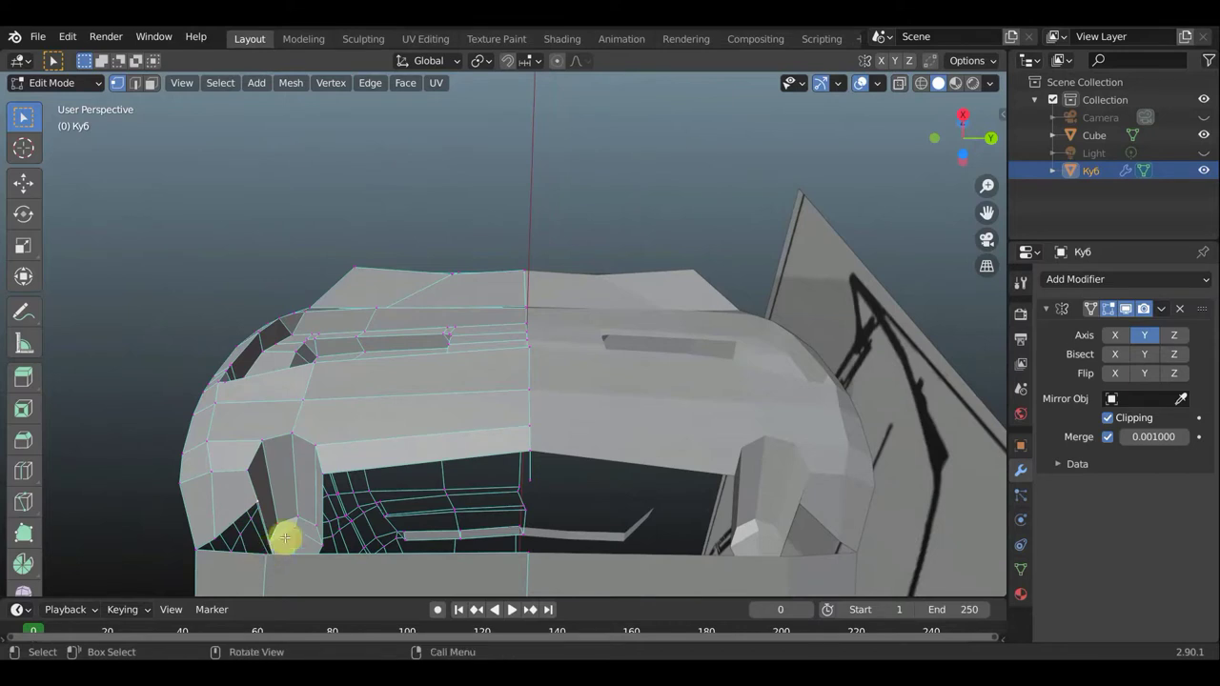
{"action": "mouse_move", "coordinate": [284, 537]}
{"action": "middle_mouse_down"}
{"action": "mouse_move", "coordinate": [294, 502]}
{"action": "mouse_move", "coordinate": [338, 473]}
{"action": "mouse_move", "coordinate": [327, 509]}
{"action": "mouse_move", "coordinate": [349, 544]}
{"action": "mouse_move", "coordinate": [390, 559]}
{"action": "mouse_move", "coordinate": [420, 534]}
{"action": "middle_mouse_up"}
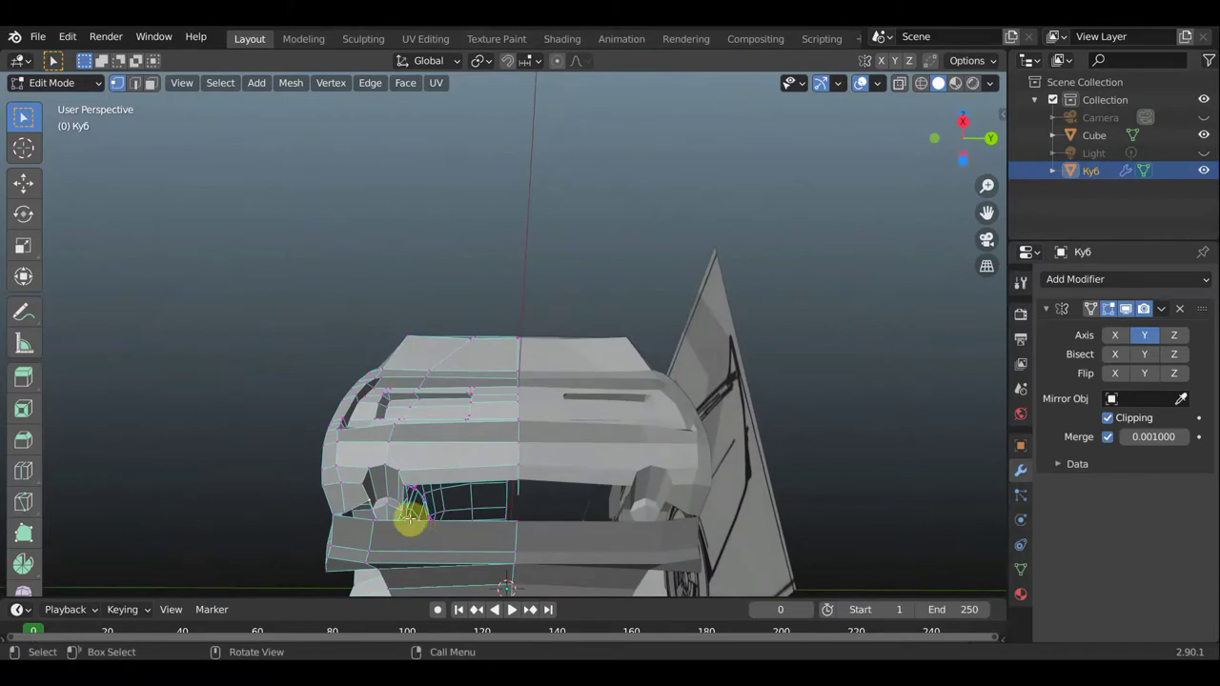
In Face mode, delete the selected faces to open another hole
{"action": "left_click", "coordinate": [151, 84]}
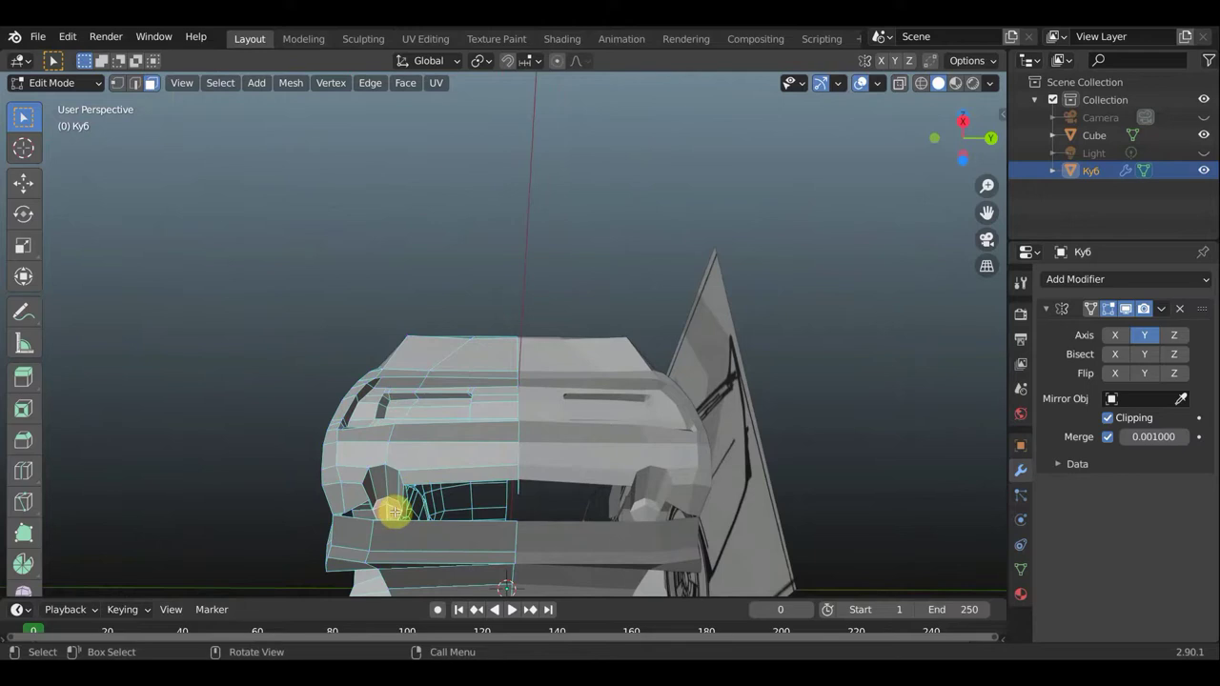
{"action": "key", "text": "x"}
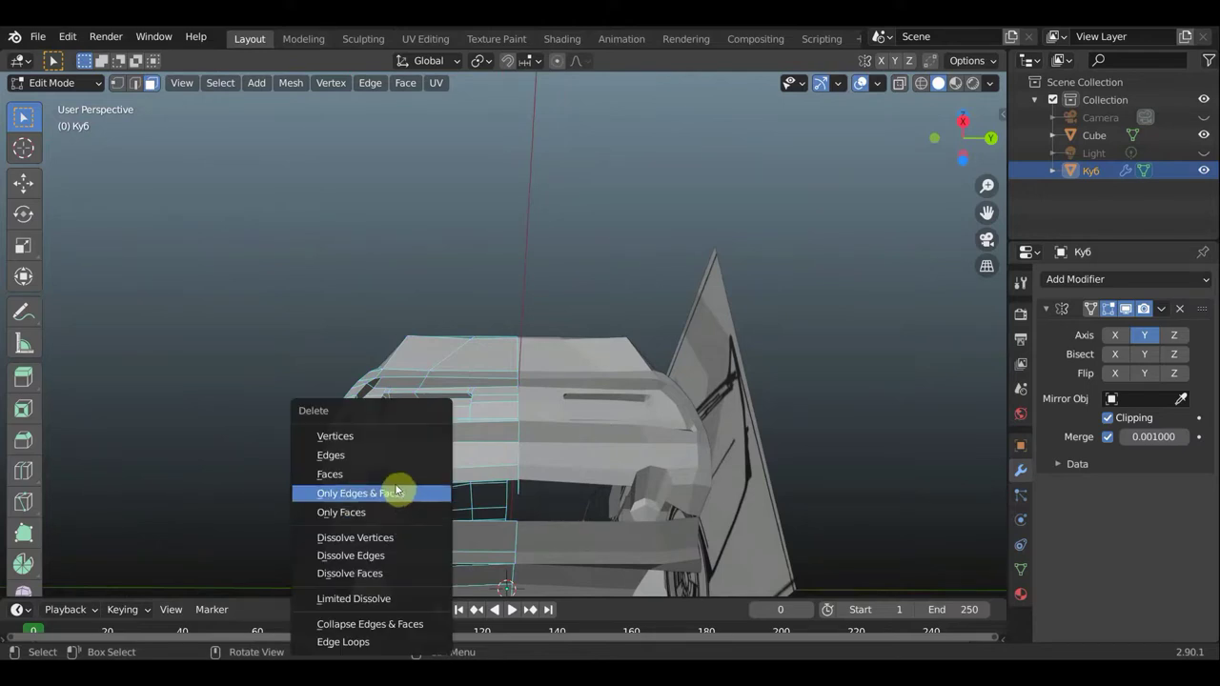
{"action": "left_click", "coordinate": [389, 475]}
{"action": "mouse_move", "coordinate": [409, 495]}
{"action": "middle_mouse_down"}
{"action": "mouse_move", "coordinate": [431, 498]}
{"action": "mouse_move", "coordinate": [503, 365]}
{"action": "mouse_move", "coordinate": [463, 349]}
{"action": "mouse_move", "coordinate": [432, 368]}
{"action": "mouse_move", "coordinate": [445, 372]}
{"action": "middle_mouse_up"}
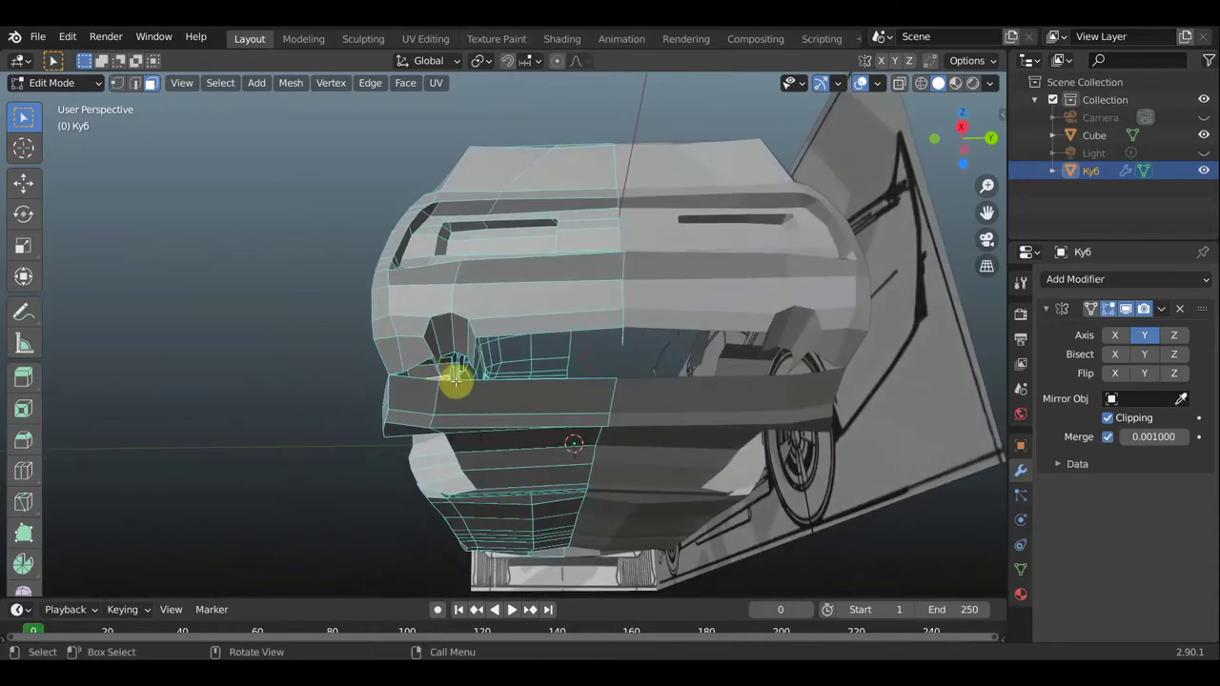
{"action": "mouse_move", "coordinate": [428, 403]}
{"action": "middle_mouse_down"}
{"action": "mouse_move", "coordinate": [422, 419]}
{"action": "mouse_move", "coordinate": [452, 386]}
{"action": "mouse_move", "coordinate": [414, 397]}
{"action": "mouse_move", "coordinate": [172, 82]}
{"action": "middle_mouse_up"}
Reposition a vertex at the corner of the front opening in Vertex mode
{"action": "left_click", "coordinate": [116, 83]}
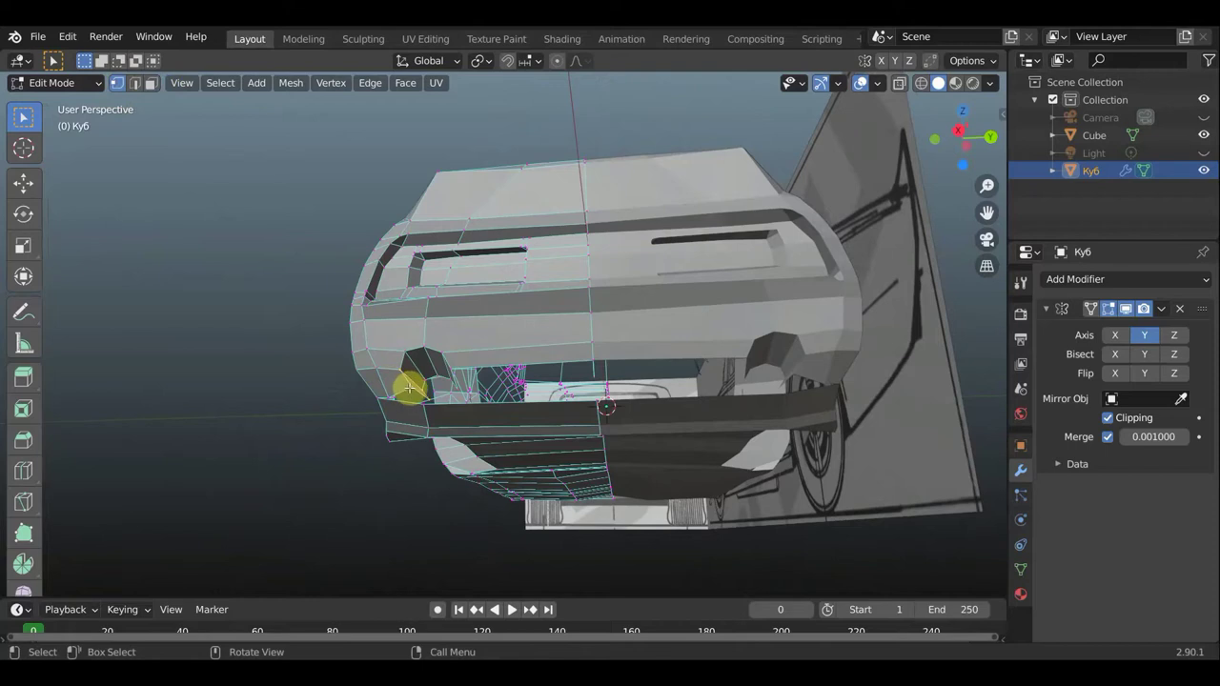
{"action": "key", "text": "g"}
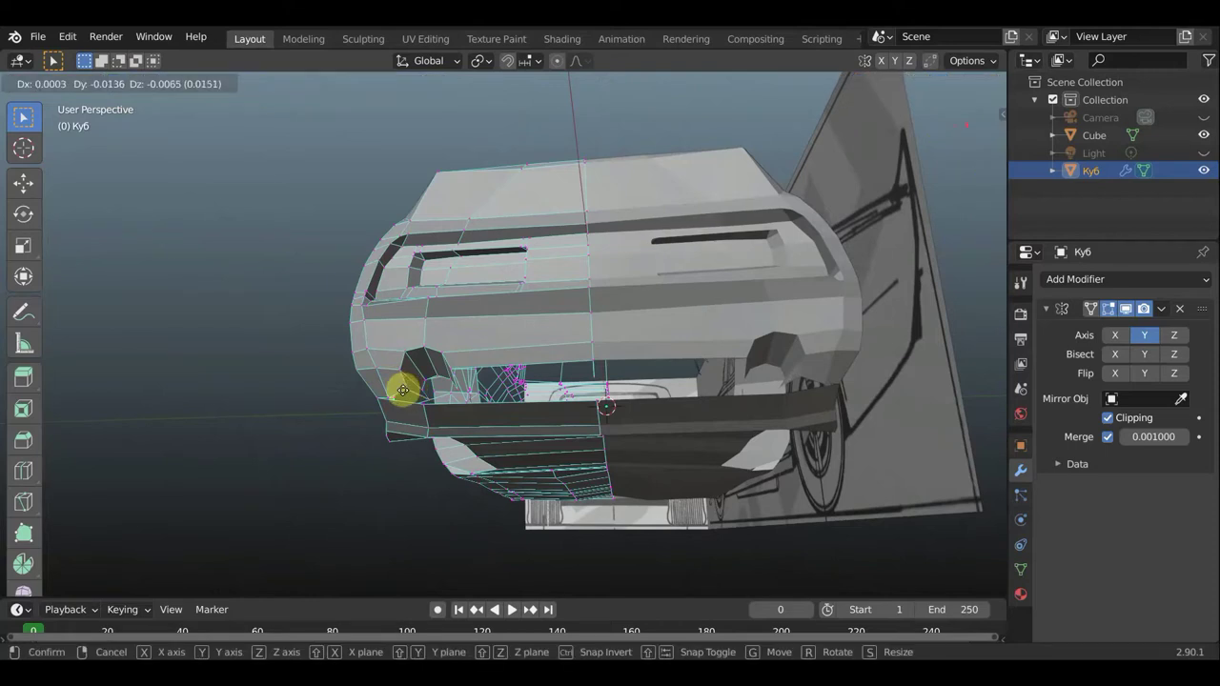
{"action": "left_click", "coordinate": [405, 387]}
{"action": "key", "text": "g"}
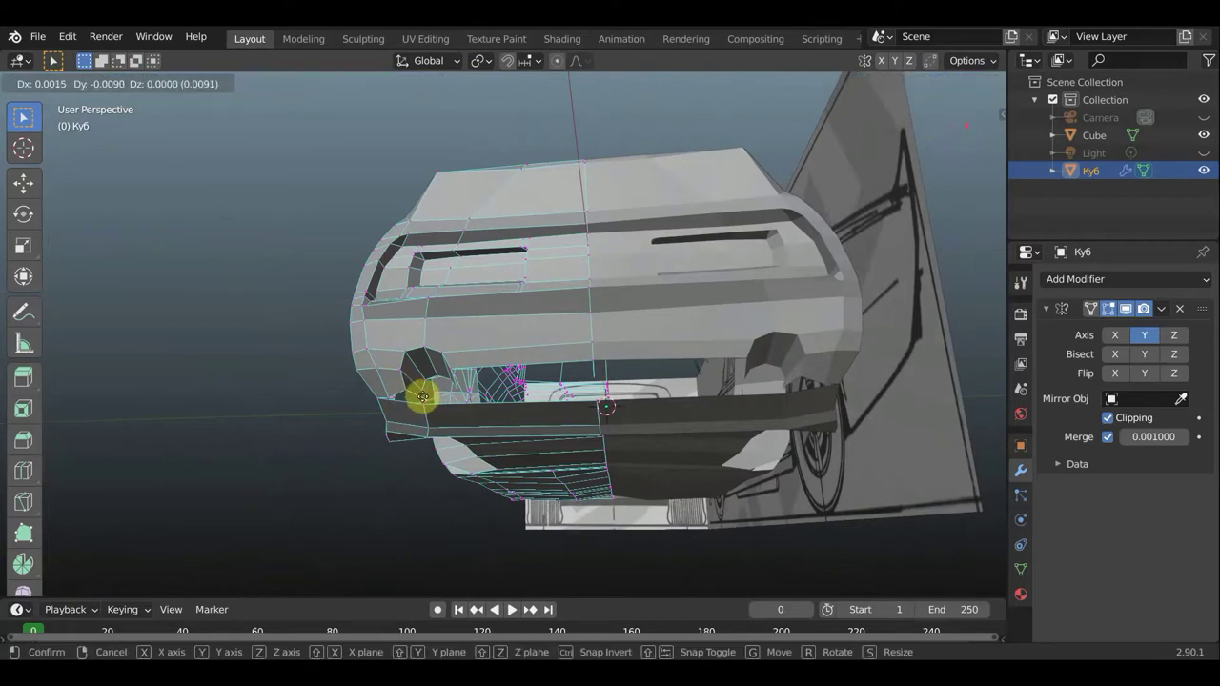
{"action": "left_click", "coordinate": [421, 393]}
{"action": "mouse_move", "coordinate": [421, 393]}
{"action": "middle_mouse_down"}
{"action": "mouse_move", "coordinate": [468, 358]}
{"action": "mouse_move", "coordinate": [461, 316]}
{"action": "middle_mouse_up"}
Nudge the selected vertices, then knife-cut a new edge across the front opening
{"action": "key", "text": "g"}
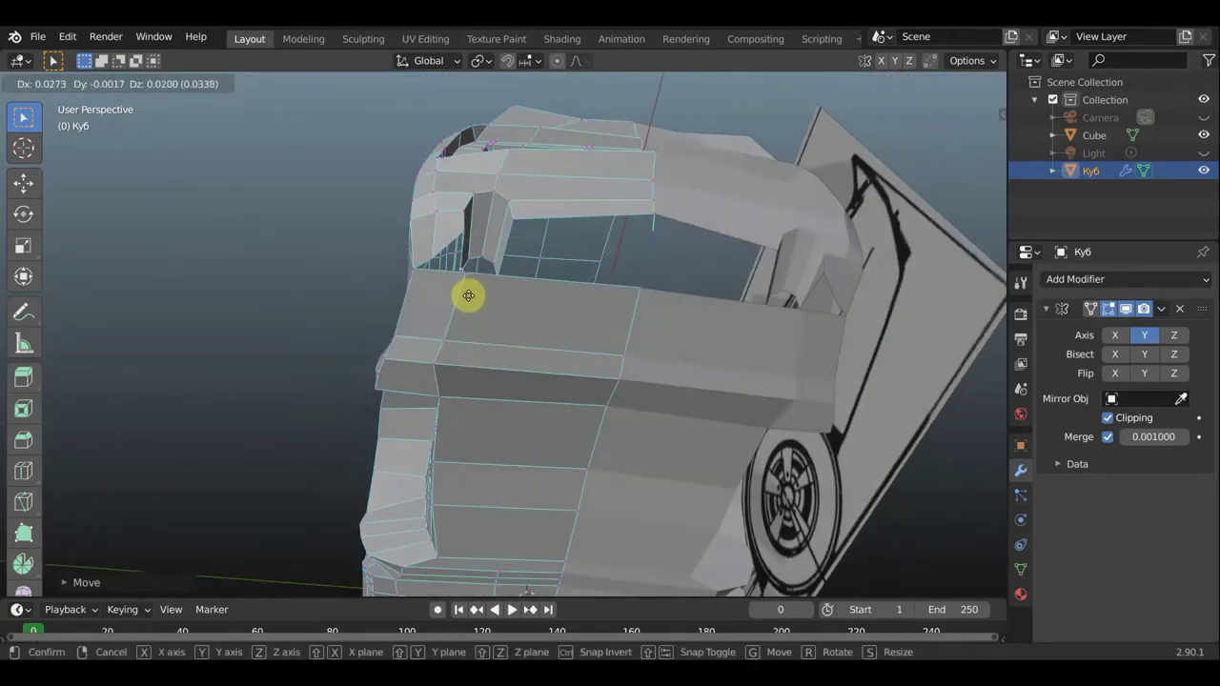
{"action": "left_click", "coordinate": [469, 295]}
{"action": "middle_click_drag", "start_coordinate": [428, 295], "coordinate": [414, 302]}
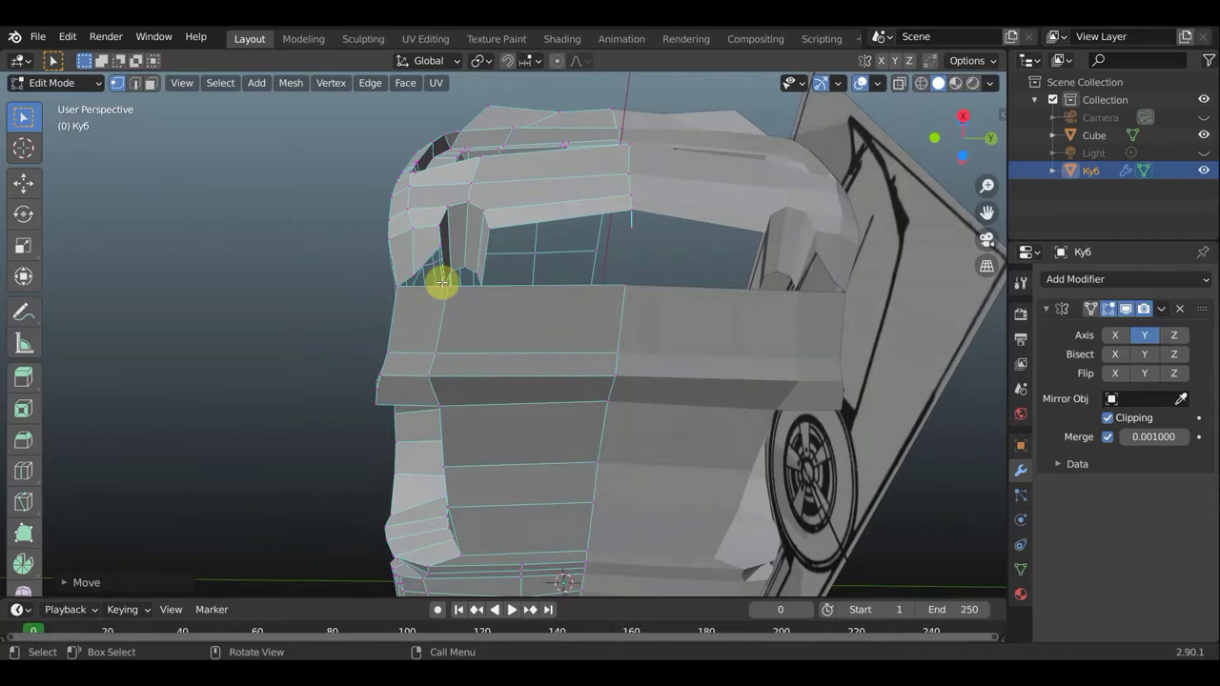
{"action": "key", "text": "k"}
{"action": "left_click", "coordinate": [440, 247]}
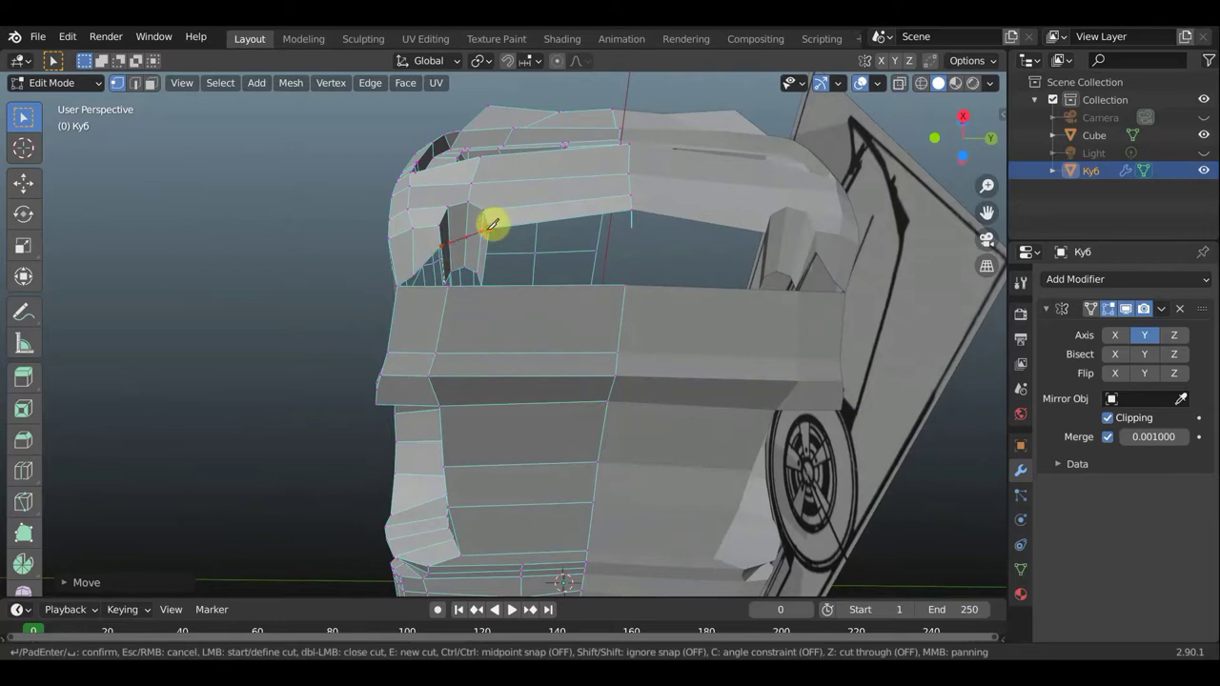
{"action": "left_click", "coordinate": [492, 223]}
{"action": "key", "text": "Return"}
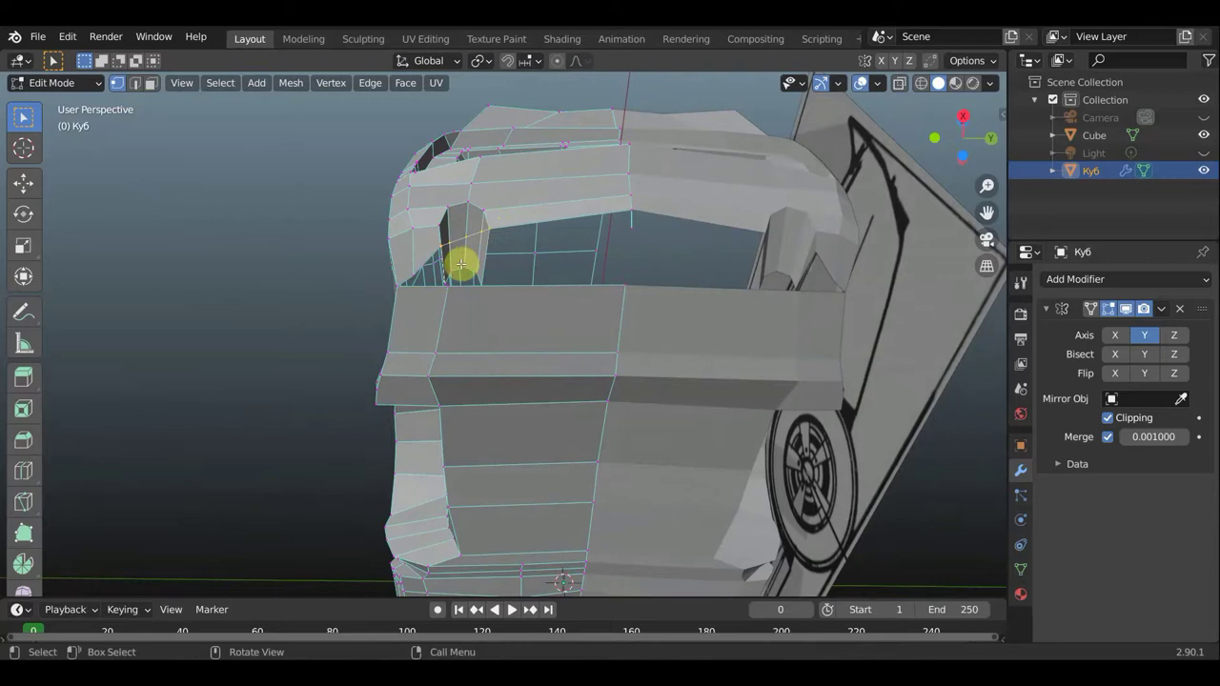
Delete the two faces beside the new cut inside the front opening
{"action": "left_click", "coordinate": [151, 85]}
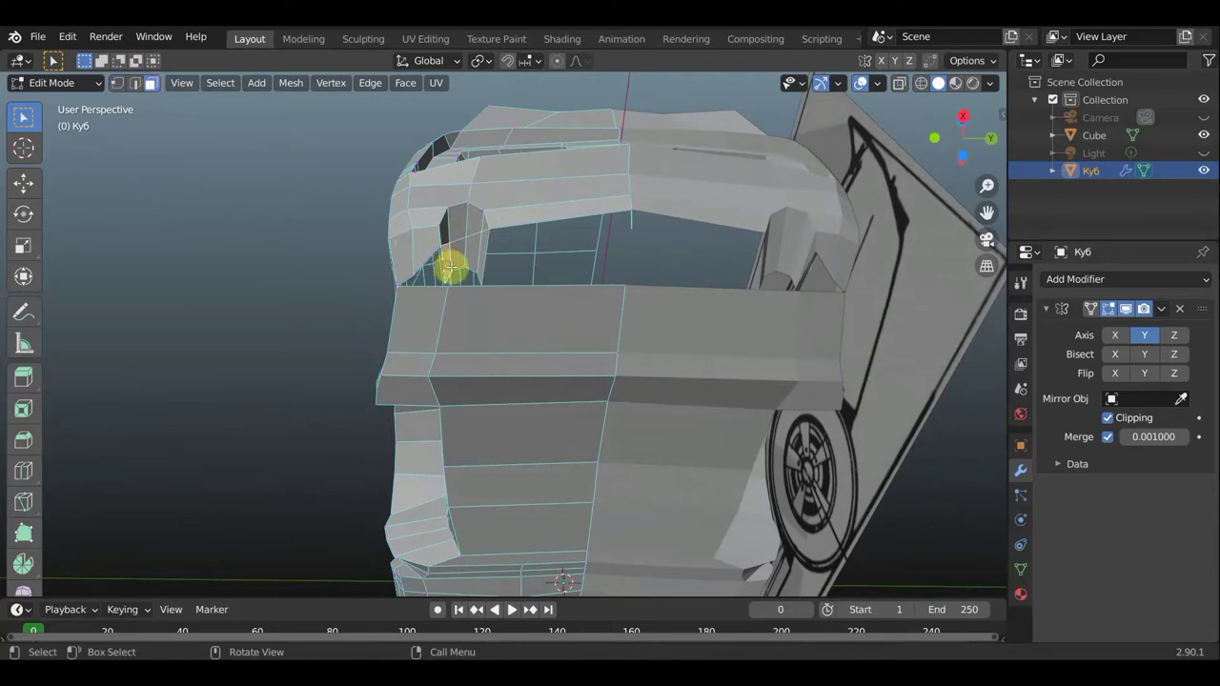
{"action": "left_click", "coordinate": [460, 256]}
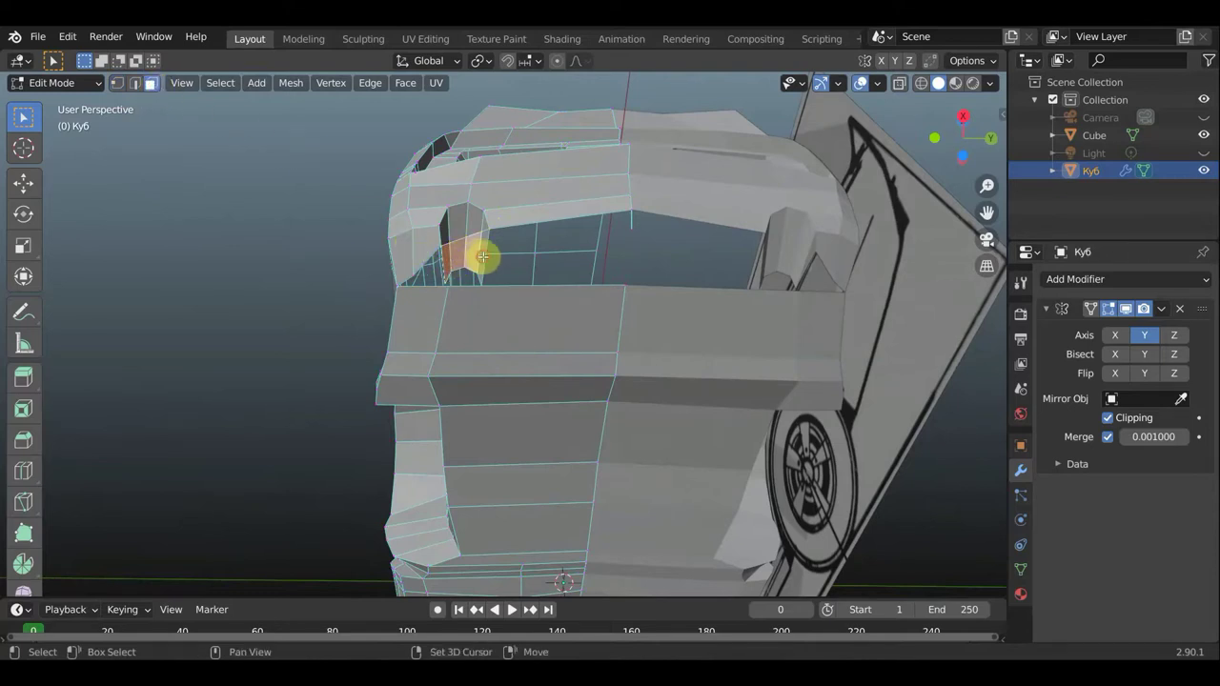
{"action": "left_click", "coordinate": [481, 255], "text": "shift"}
{"action": "key", "text": "x"}
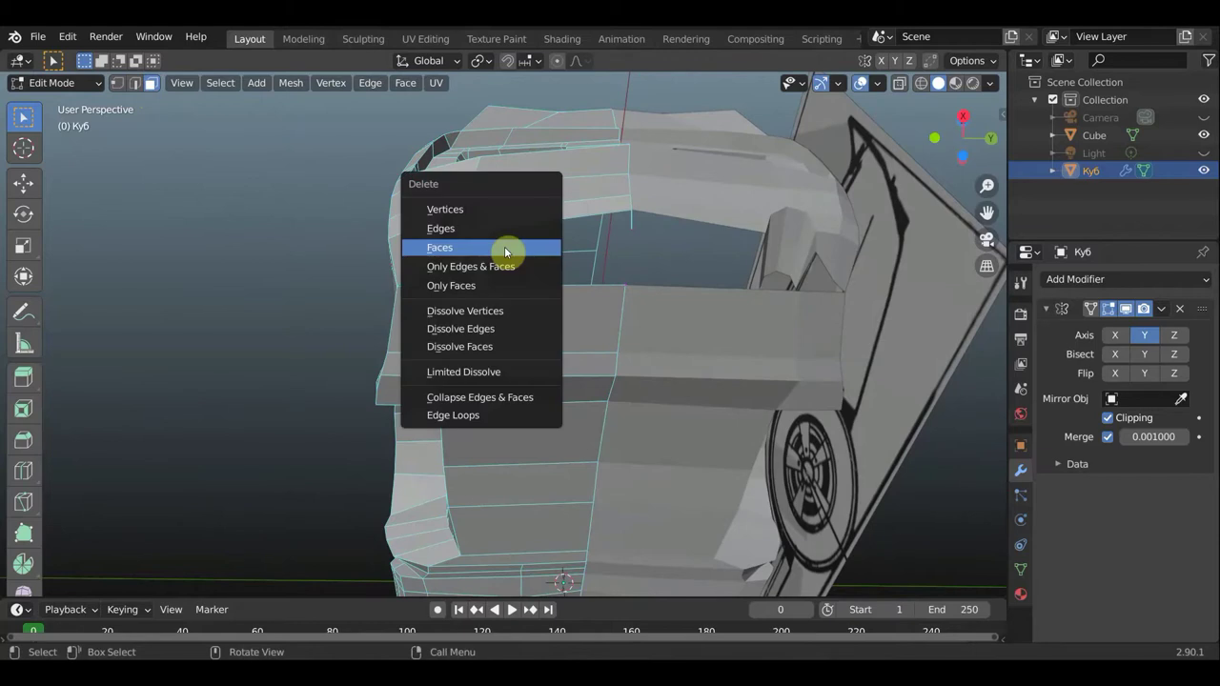
{"action": "left_click", "coordinate": [504, 246]}
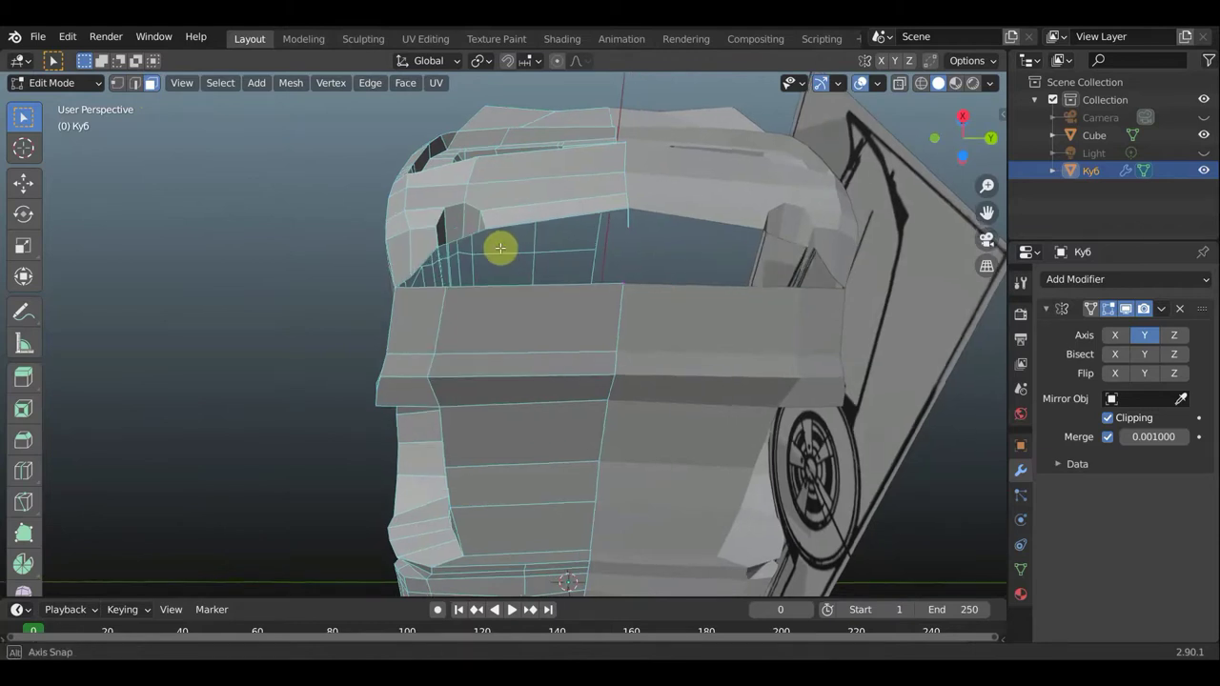
{"action": "mouse_move", "coordinate": [500, 248]}
{"action": "middle_mouse_down"}
{"action": "mouse_move", "coordinate": [490, 321]}
{"action": "mouse_move", "coordinate": [476, 322]}
{"action": "mouse_move", "coordinate": [490, 327]}
{"action": "middle_mouse_up"}
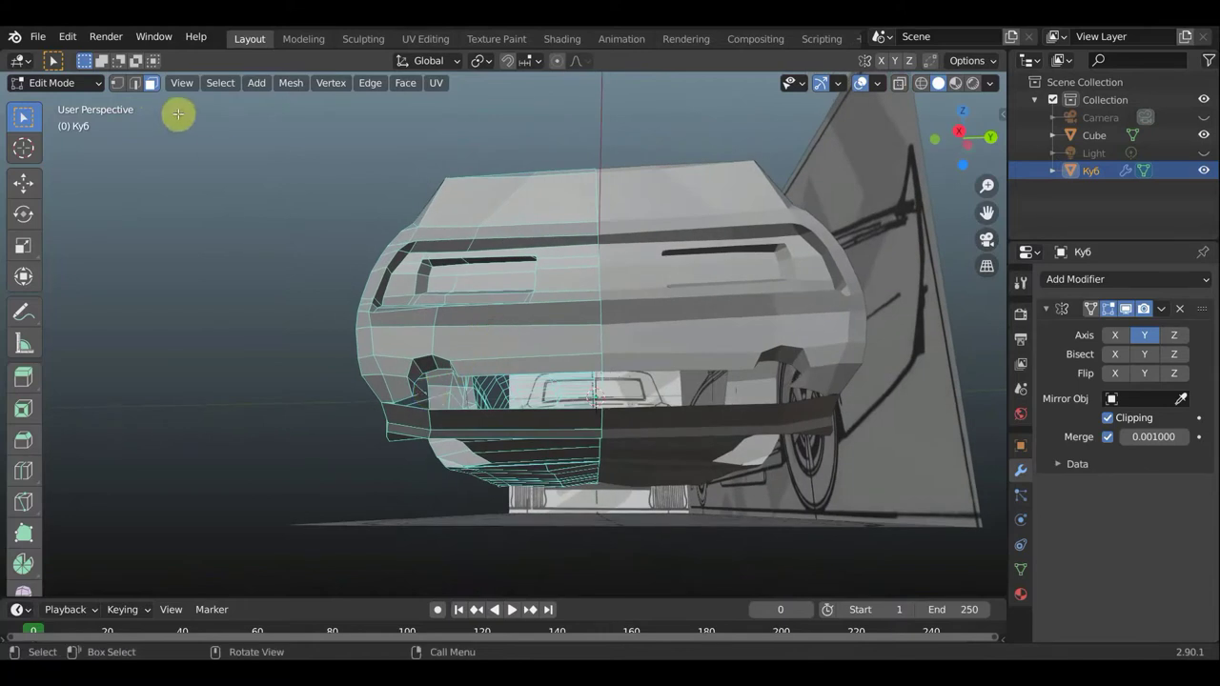
Move the selected vertices under the front into place
{"action": "left_click", "coordinate": [120, 86]}
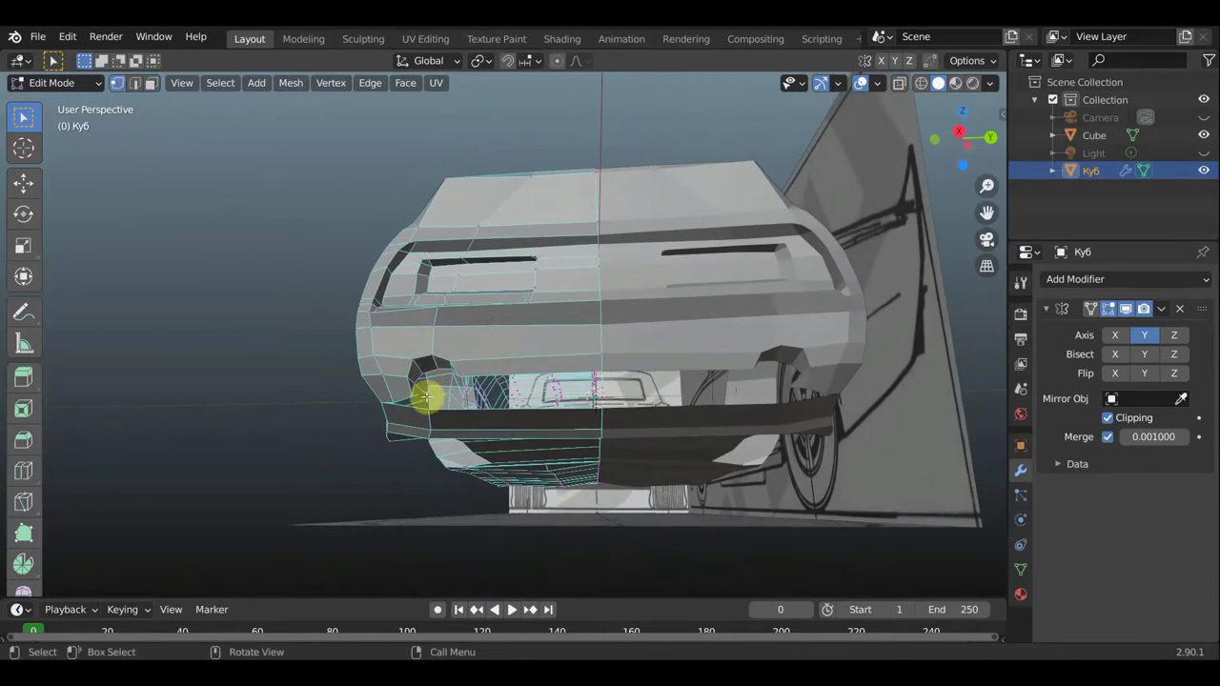
{"action": "mouse_move", "coordinate": [447, 406]}
{"action": "middle_mouse_down"}
{"action": "mouse_move", "coordinate": [379, 409]}
{"action": "mouse_move", "coordinate": [401, 416]}
{"action": "mouse_move", "coordinate": [408, 395]}
{"action": "middle_mouse_up"}
{"action": "scroll", "coordinate": [397, 415], "scroll_direction": "up", "scroll_amount": 3}
{"action": "scroll", "coordinate": [396, 416], "scroll_direction": "up", "scroll_amount": 3}
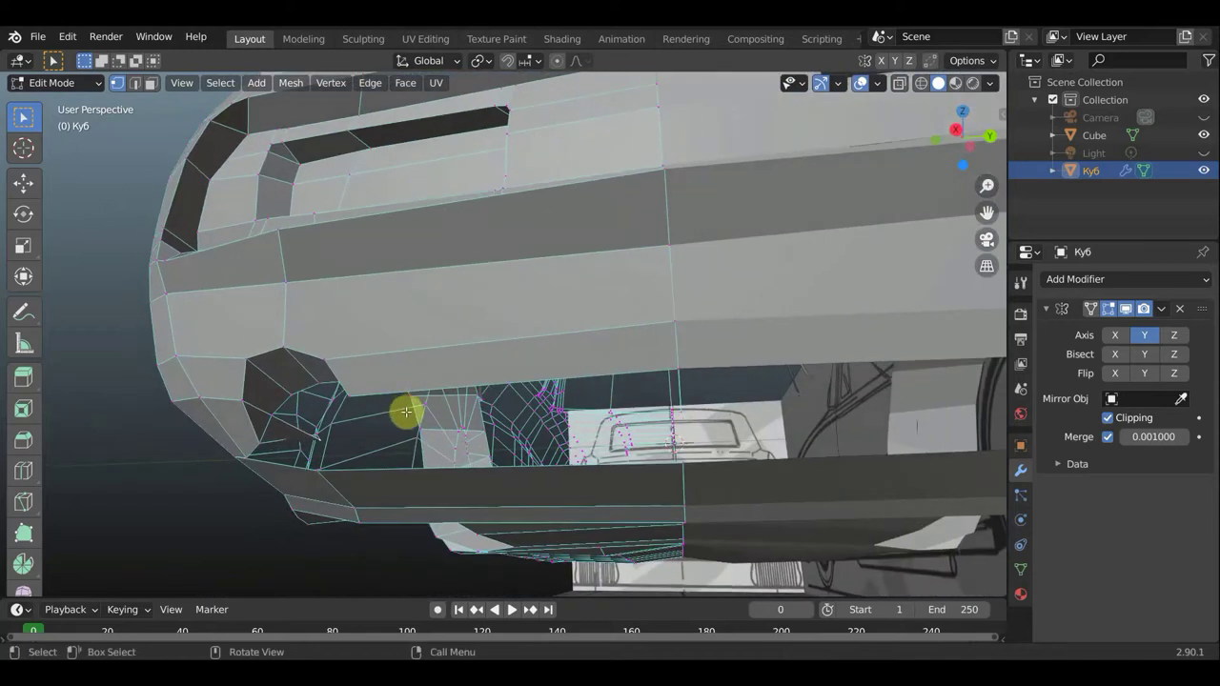
{"action": "key", "text": "g"}
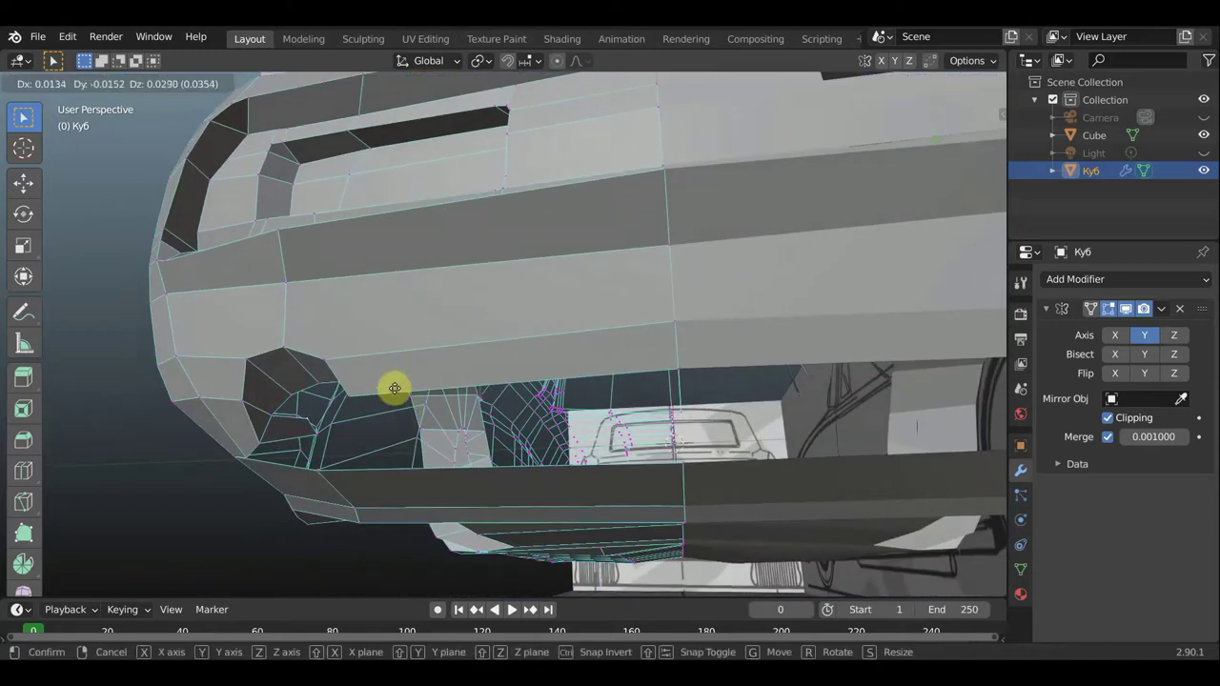
{"action": "left_click", "coordinate": [397, 392]}
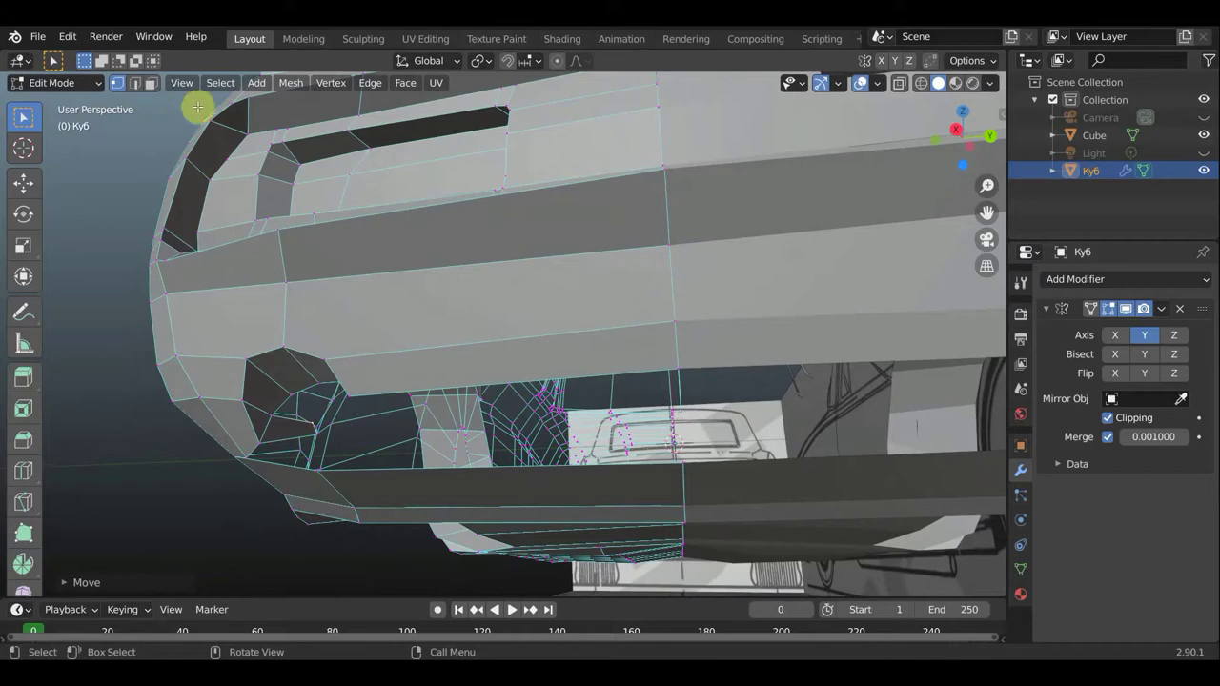
Delete the face under the front bumper
{"action": "left_click", "coordinate": [151, 83]}
{"action": "left_click", "coordinate": [287, 430]}
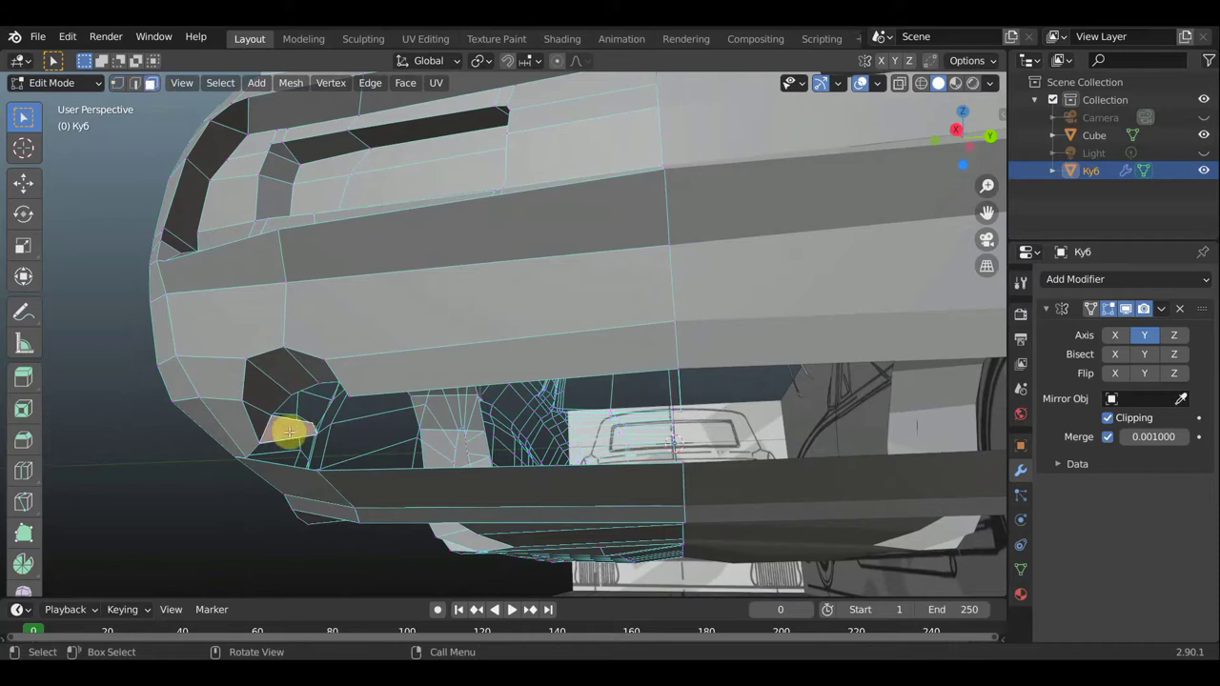
{"action": "key", "text": "x"}
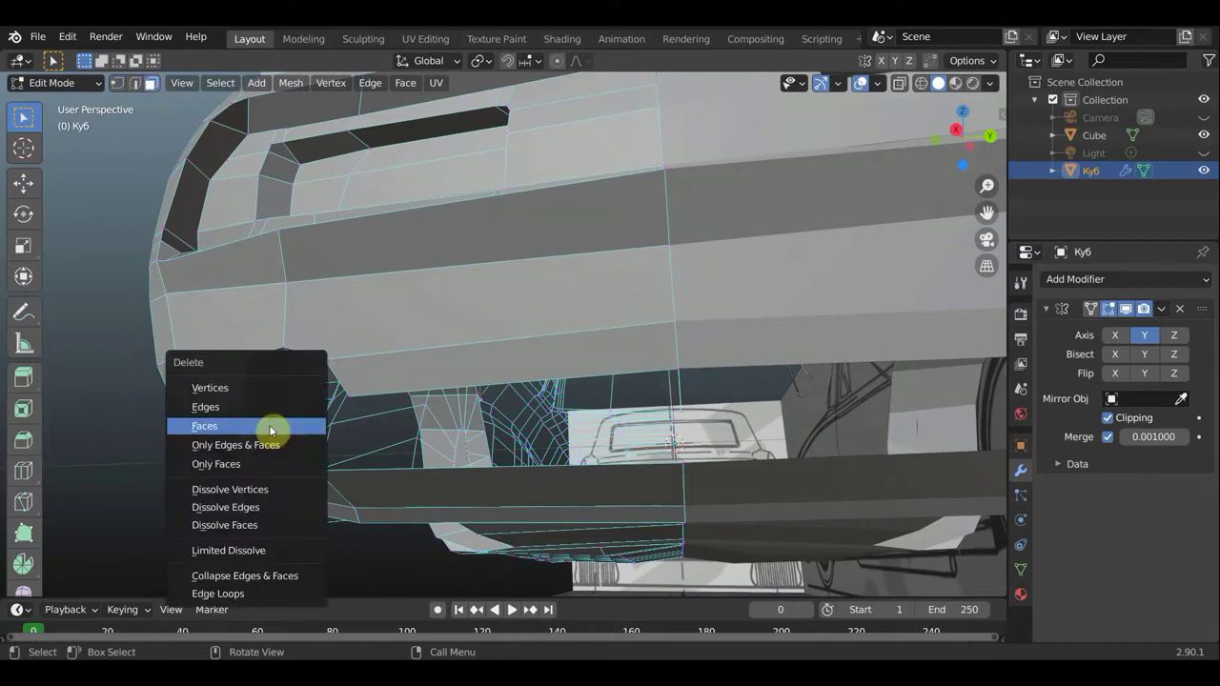
{"action": "left_click", "coordinate": [271, 430]}
{"action": "middle_click_drag", "start_coordinate": [269, 427], "coordinate": [324, 414]}
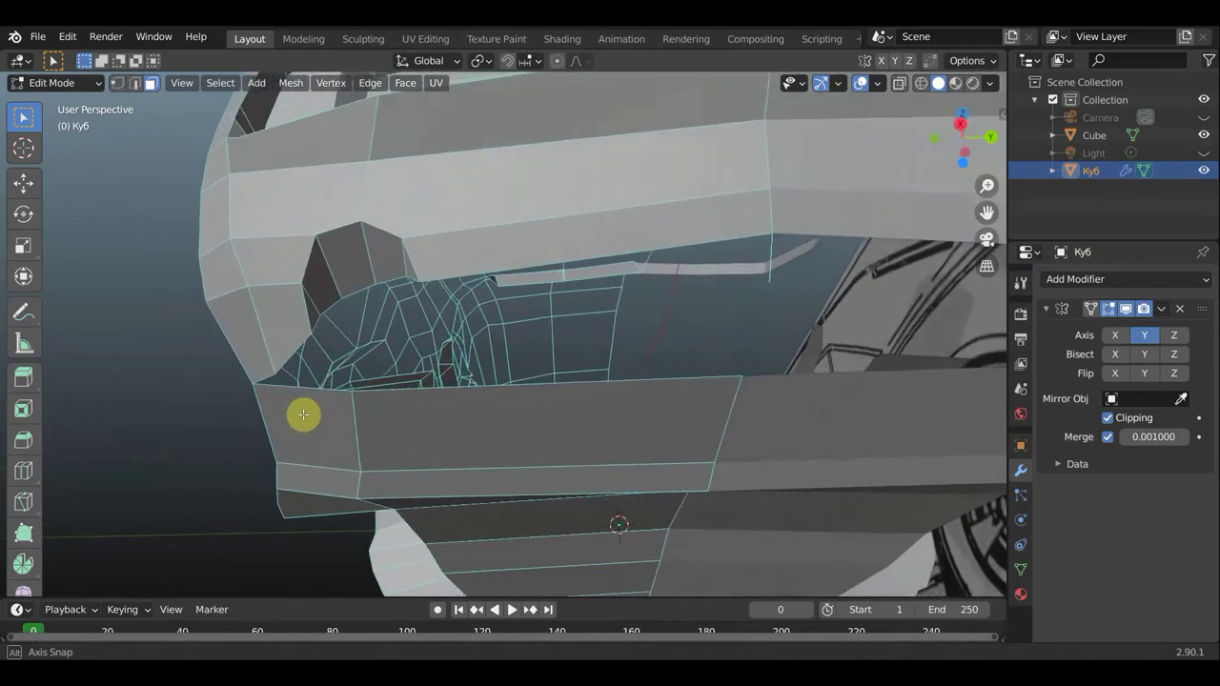
Start selecting the gap's border vertices with a vertex on the bumper's edge
{"action": "middle_click_drag", "start_coordinate": [335, 340], "coordinate": [294, 381]}
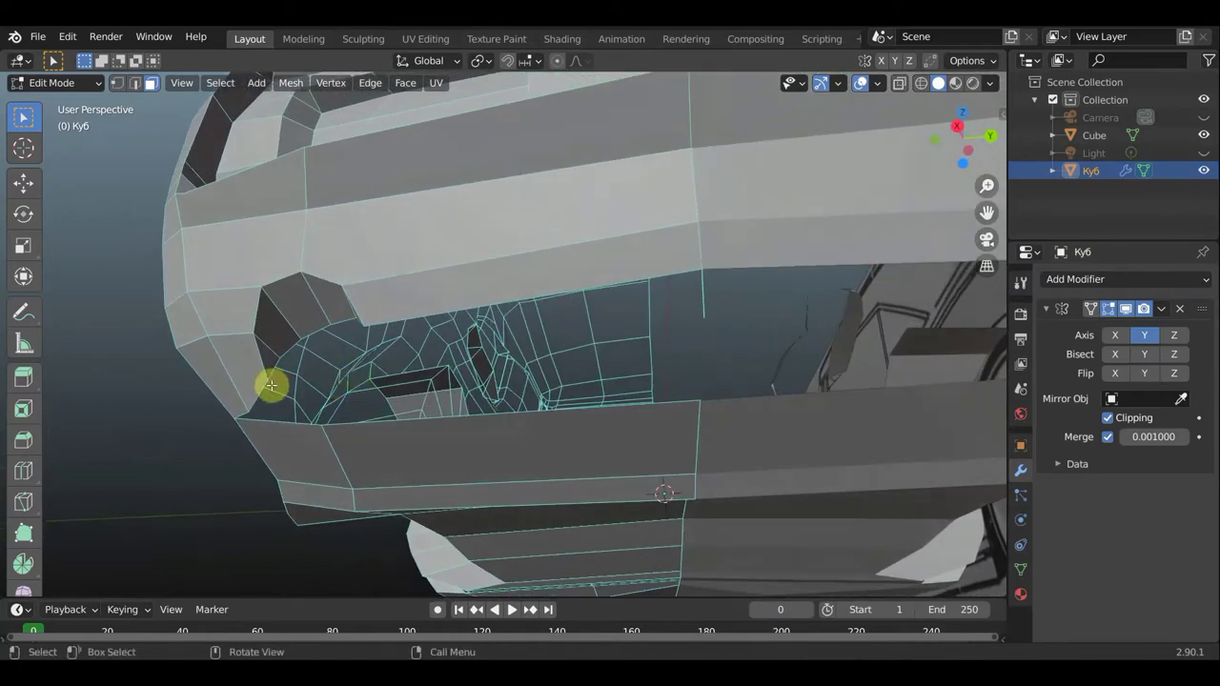
{"action": "left_click", "coordinate": [115, 83]}
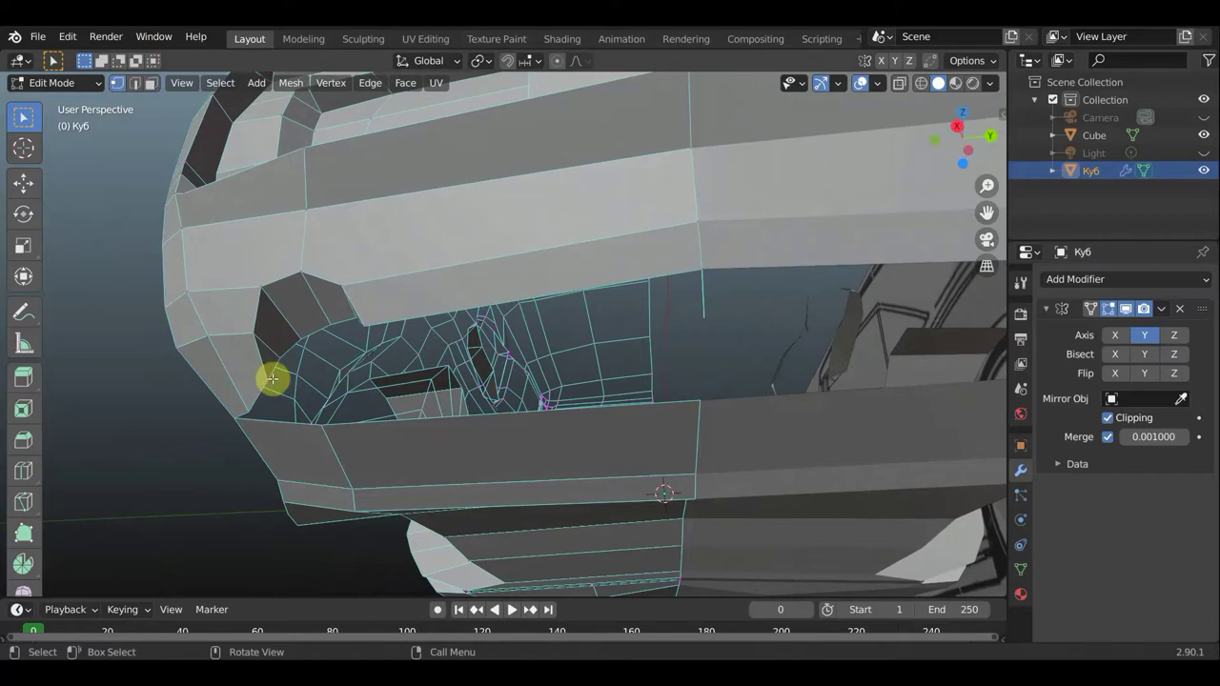
{"action": "left_click", "coordinate": [321, 426]}
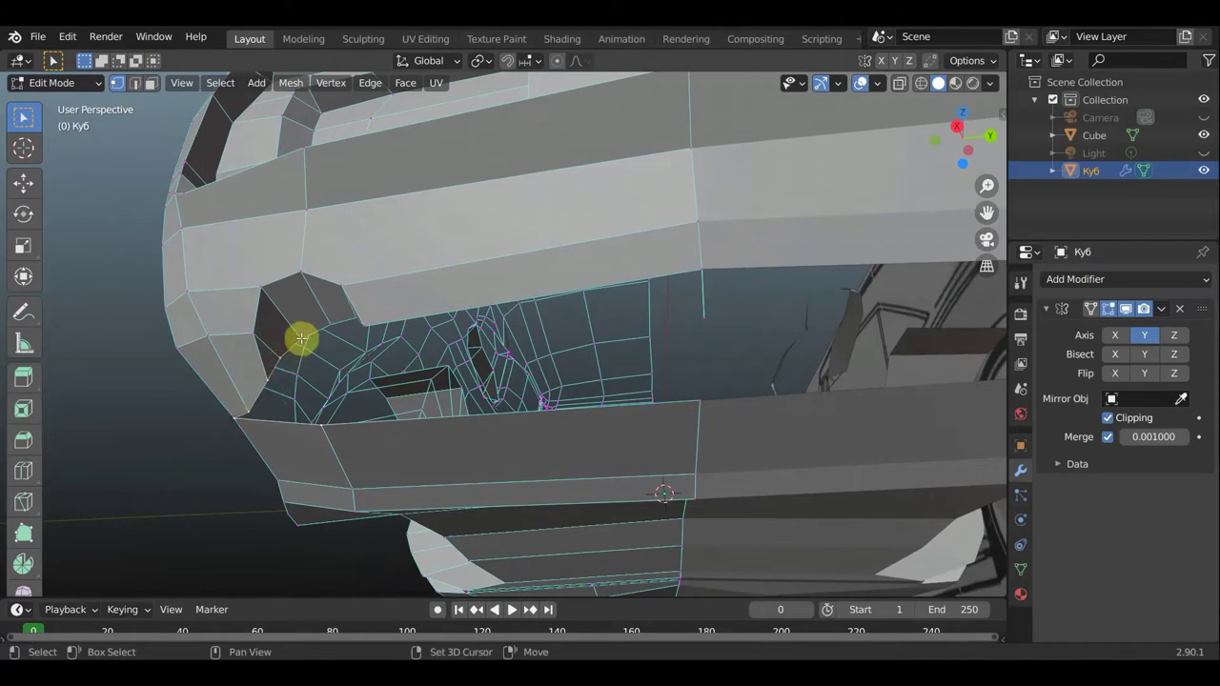
{"action": "middle_click_drag", "start_coordinate": [373, 340], "coordinate": [491, 294]}
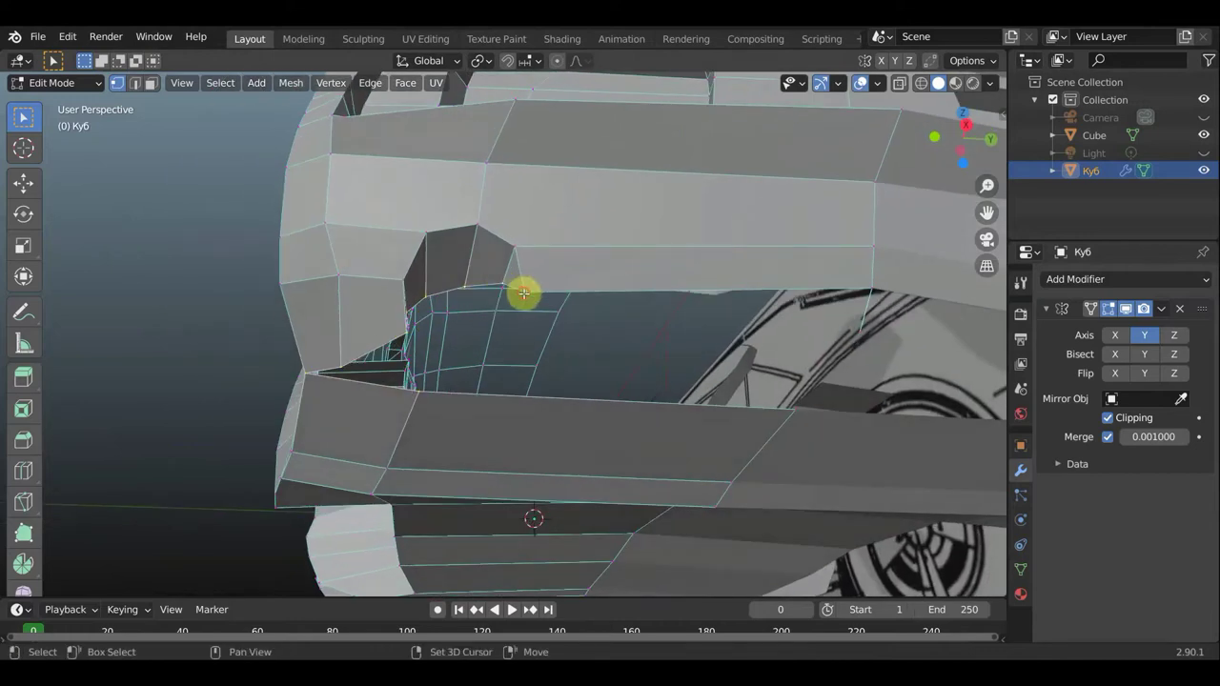
Add the last border vertex and fill the gap with a new face
{"action": "left_click", "coordinate": [792, 407], "text": "shift"}
{"action": "key", "text": "f"}
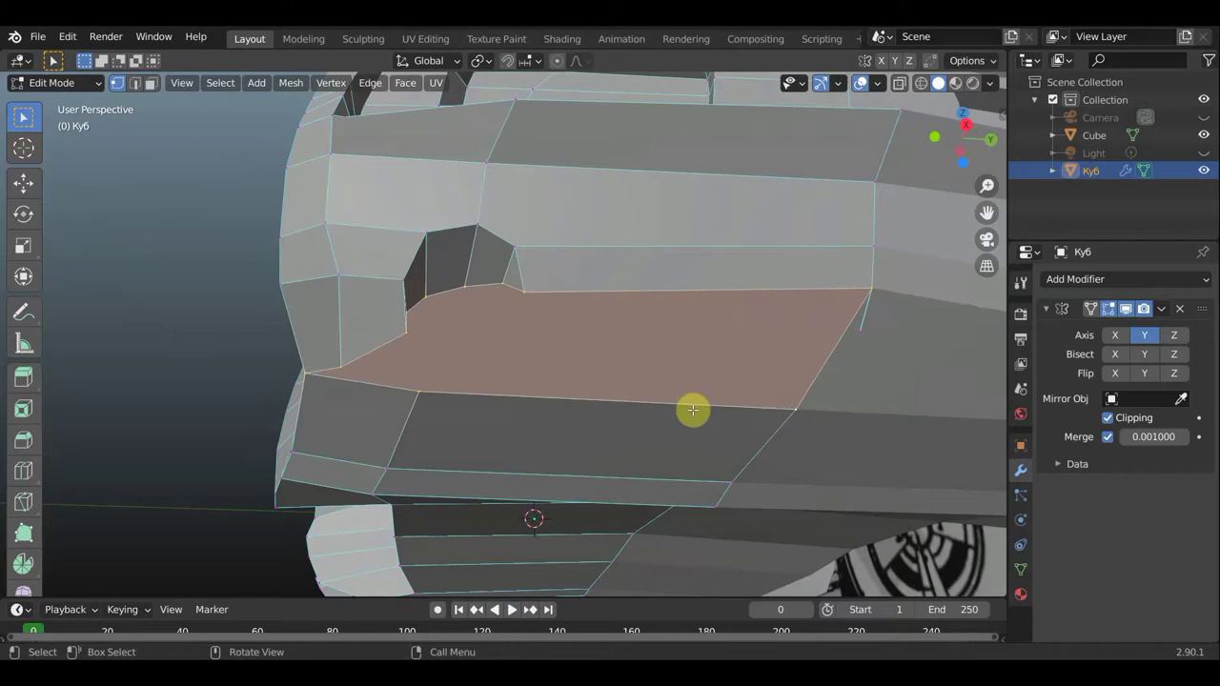
{"action": "mouse_move", "coordinate": [694, 408]}
{"action": "middle_mouse_down"}
{"action": "mouse_move", "coordinate": [593, 403]}
{"action": "mouse_move", "coordinate": [620, 430]}
{"action": "mouse_move", "coordinate": [652, 432]}
{"action": "mouse_move", "coordinate": [613, 422]}
{"action": "middle_mouse_up"}
{"action": "scroll", "coordinate": [484, 400], "scroll_direction": "up", "scroll_amount": 3}
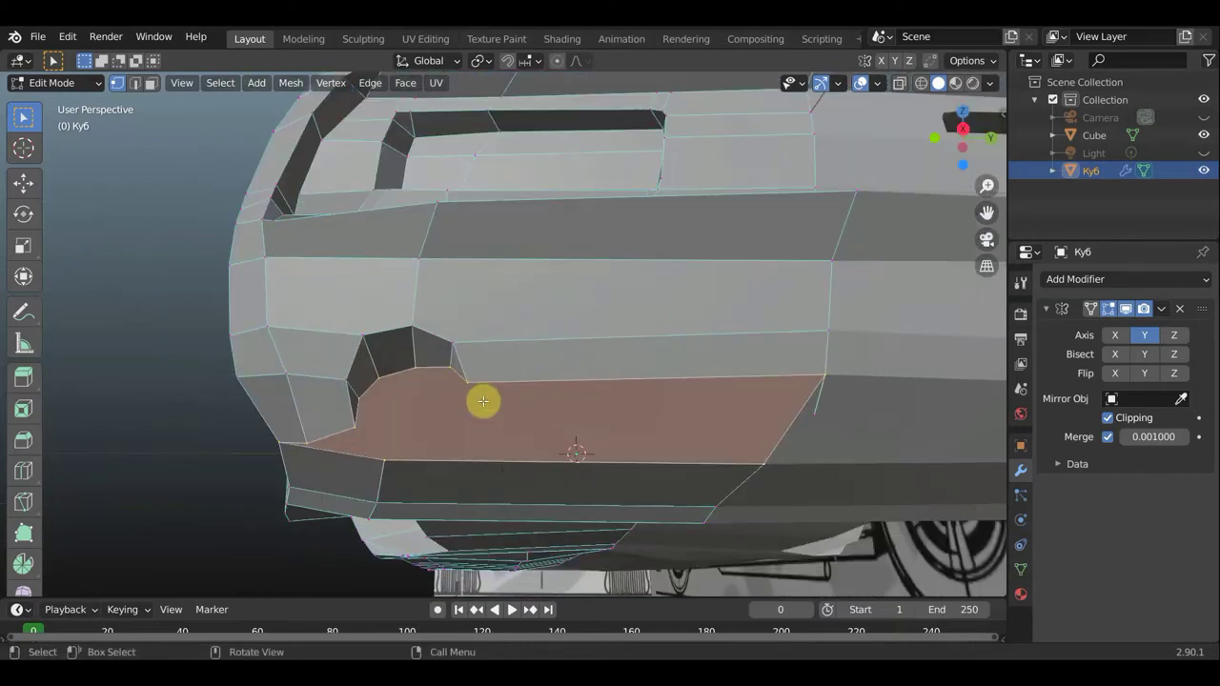
Knife a vertical edge through the middle of the new face, discarding an unwanted cut
{"action": "key", "text": "k"}
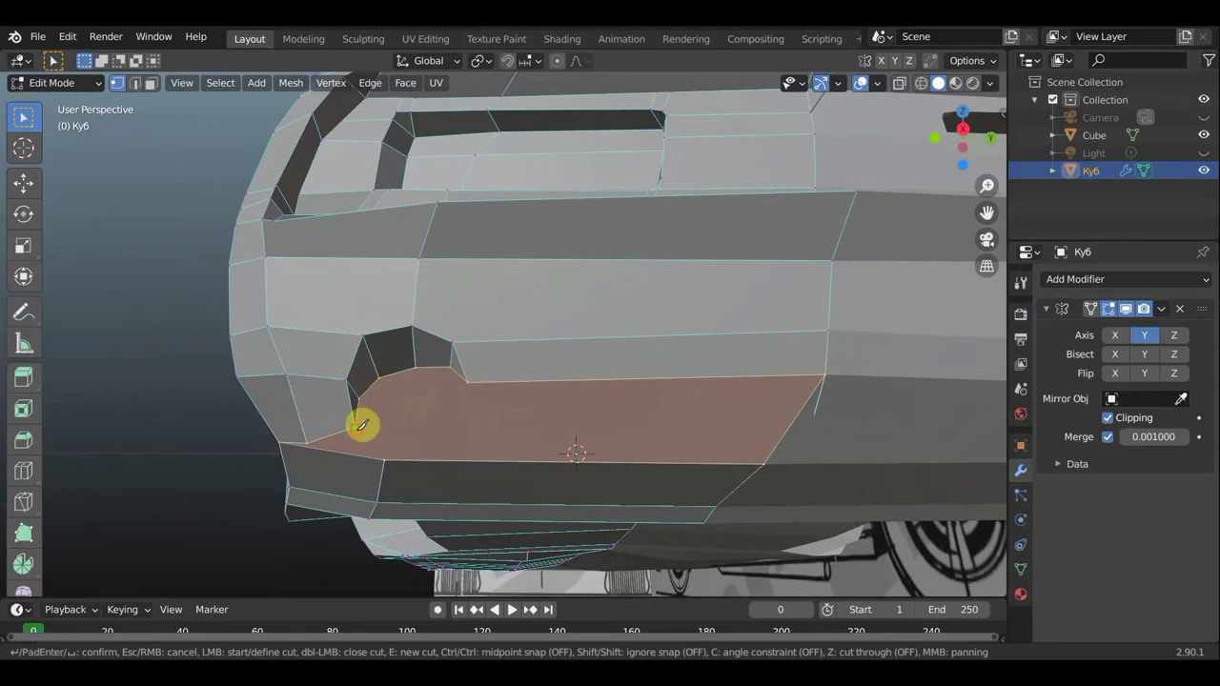
{"action": "left_click", "coordinate": [361, 425]}
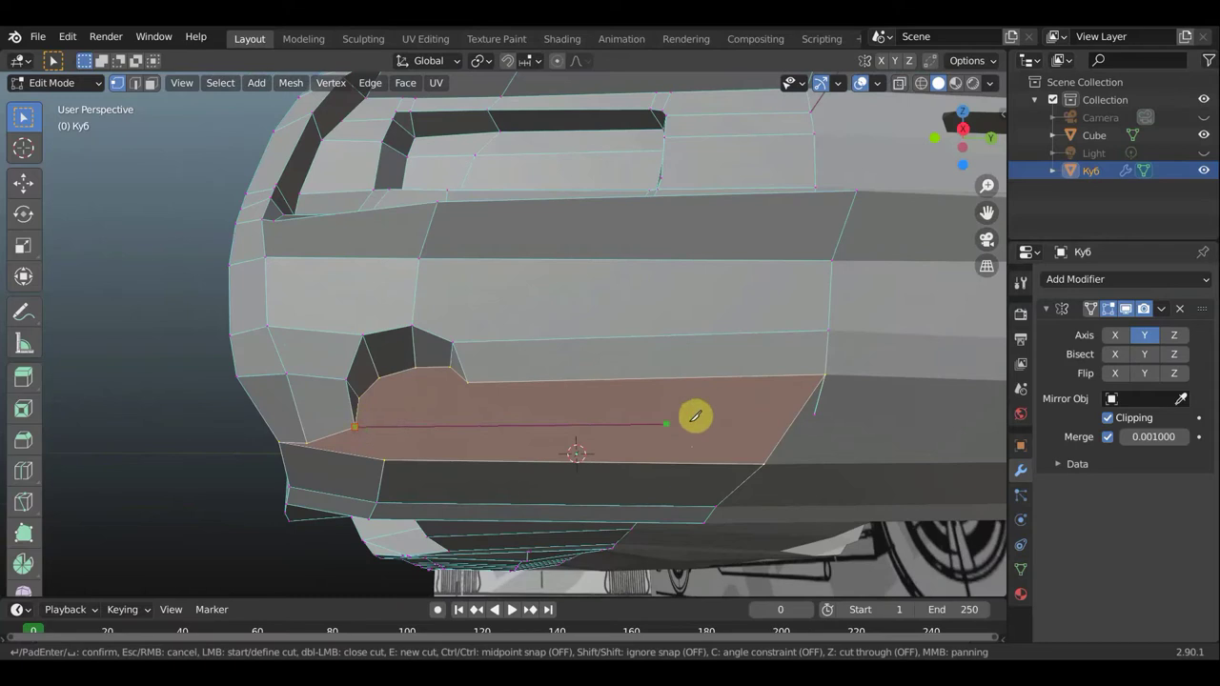
{"action": "left_click", "coordinate": [796, 417]}
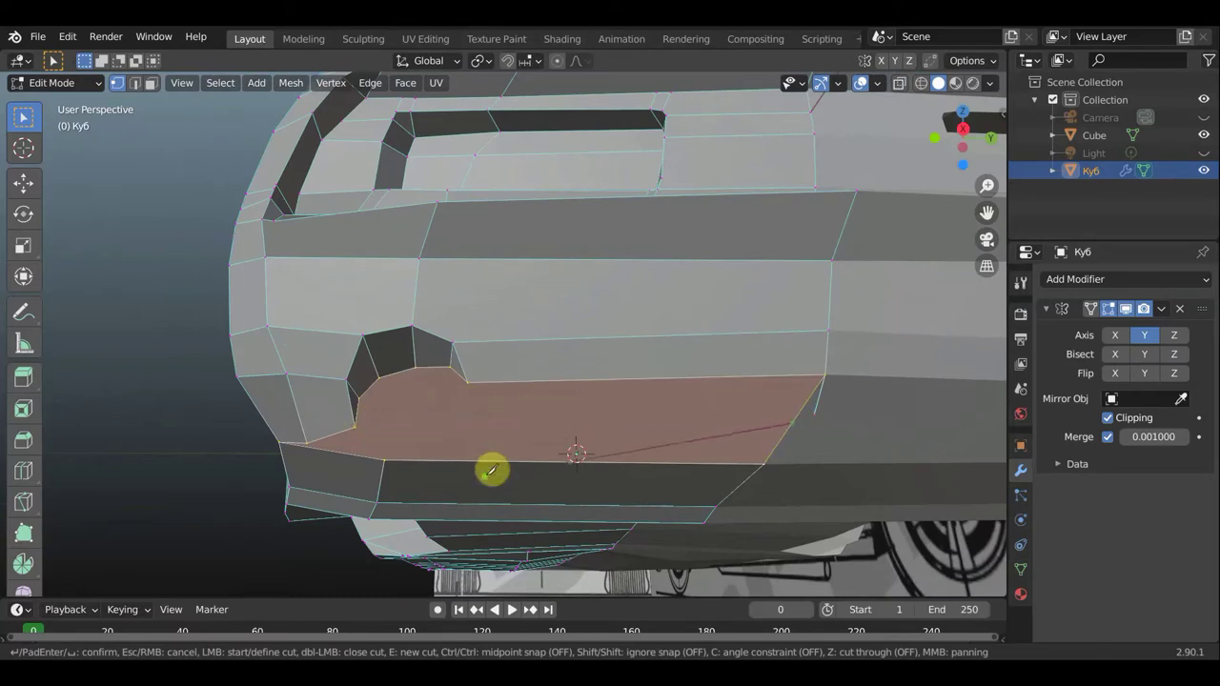
{"action": "key", "text": "Escape"}
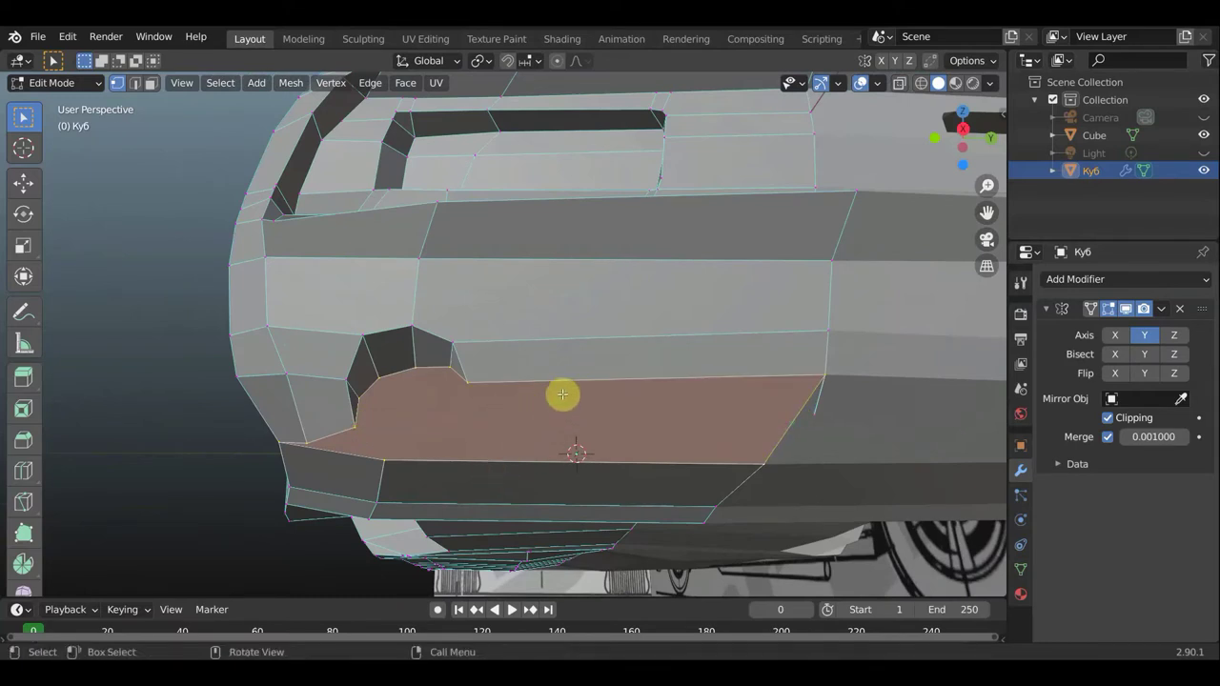
{"action": "key", "text": "k"}
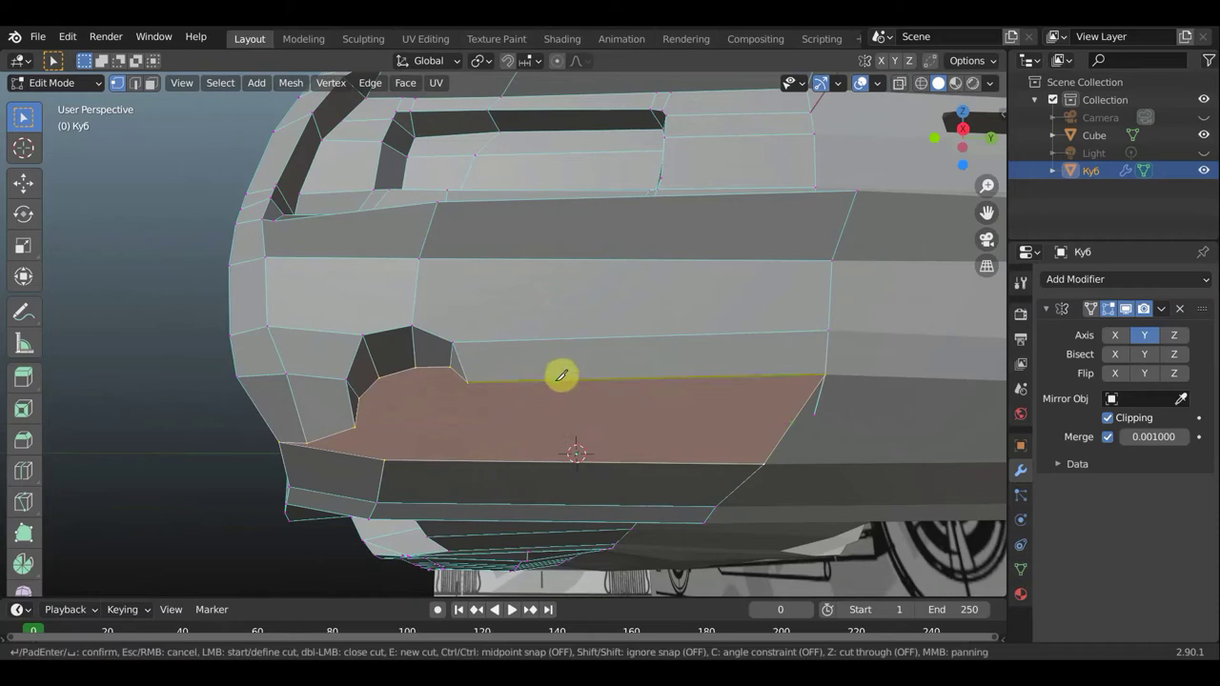
{"action": "left_click", "coordinate": [556, 381]}
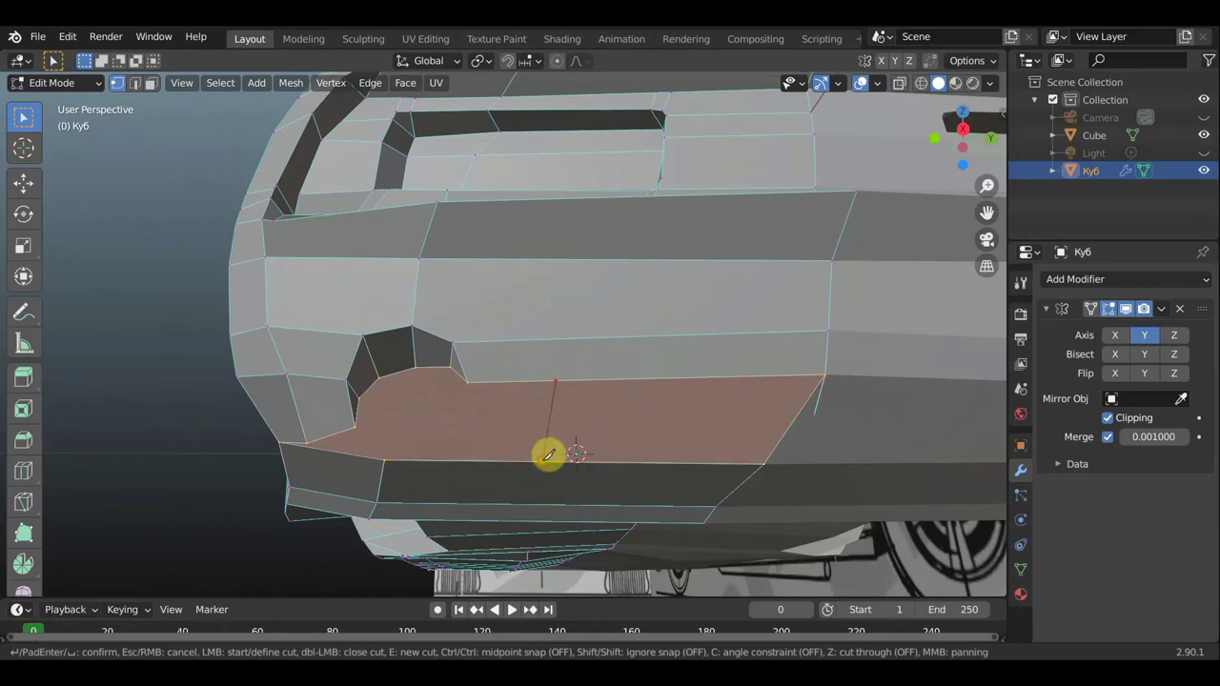
{"action": "left_click", "coordinate": [549, 458]}
{"action": "key", "text": "Return"}
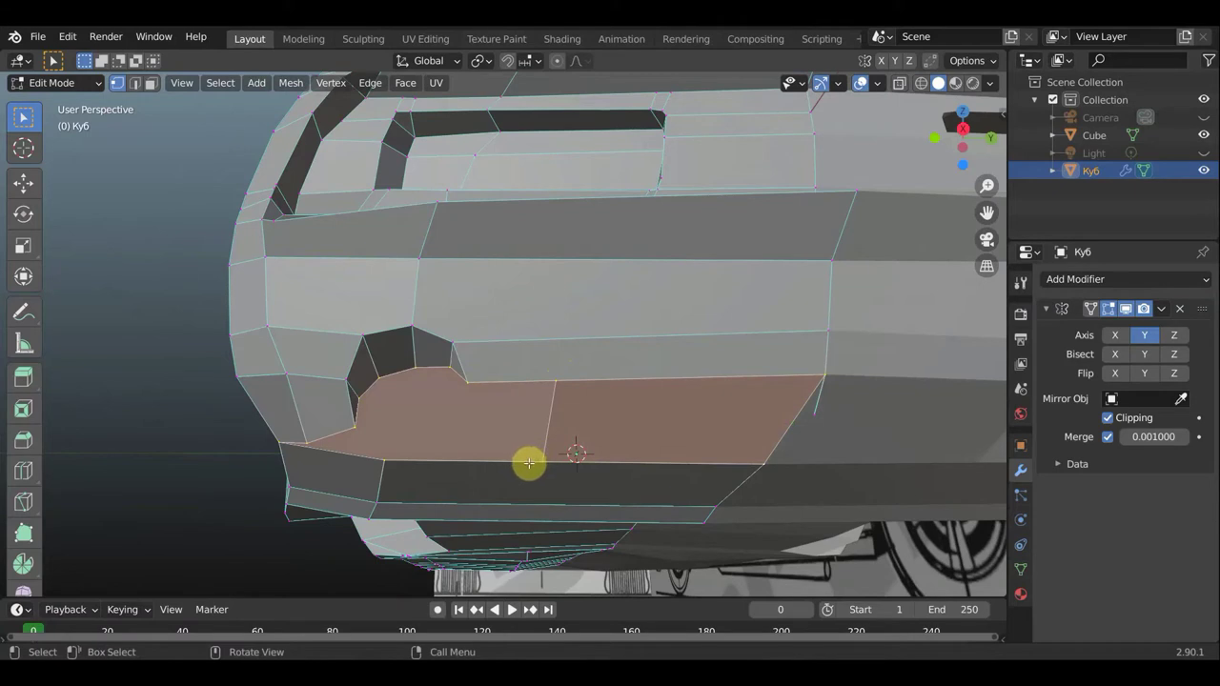
Add another vertical knife cut toward the front of the new panel
{"action": "key", "text": "k"}
{"action": "left_click", "coordinate": [468, 382]}
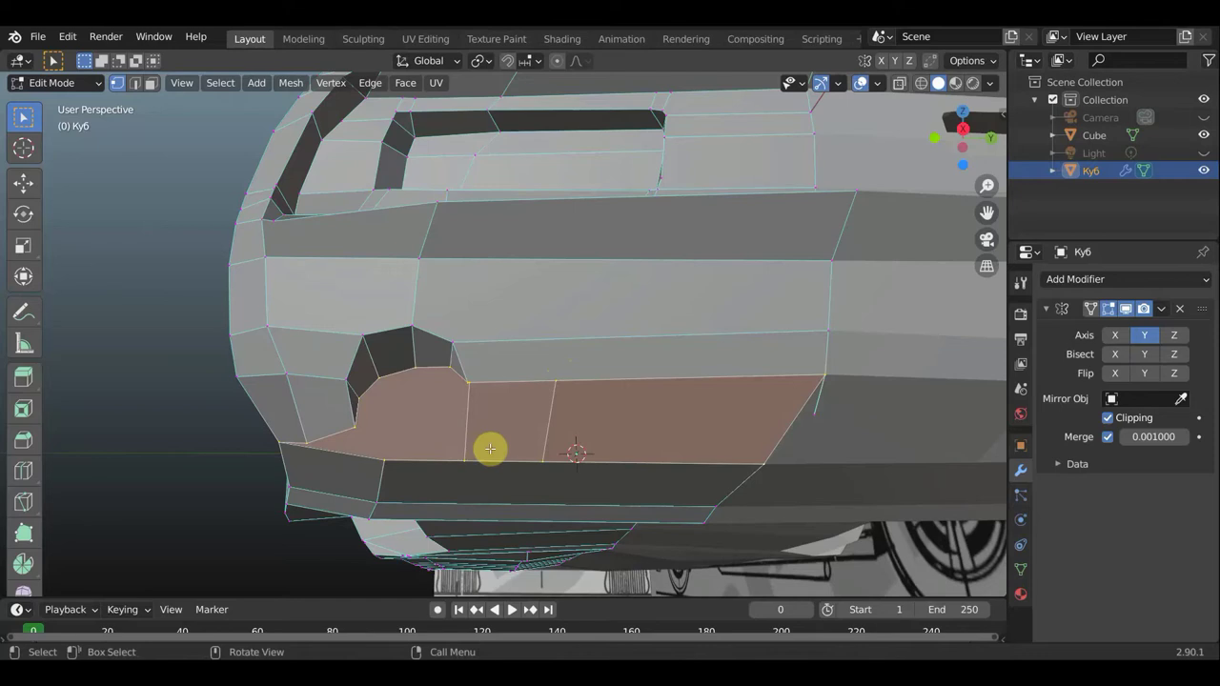
{"action": "key", "text": "k"}
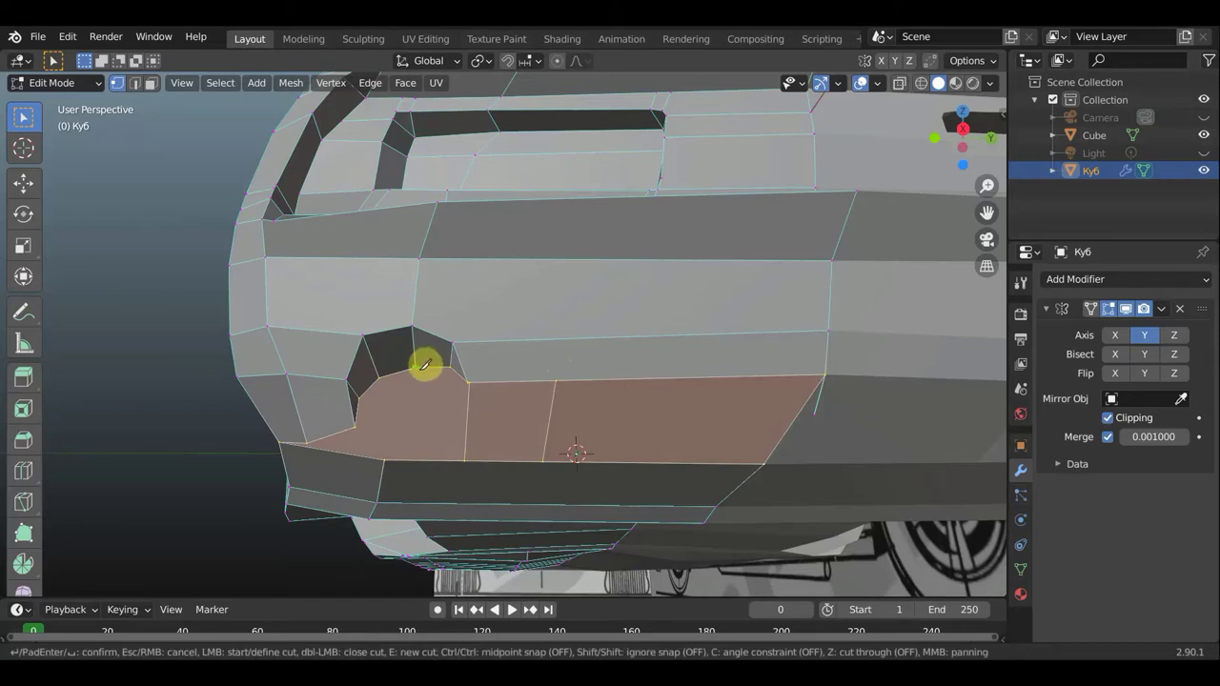
{"action": "left_click", "coordinate": [415, 367]}
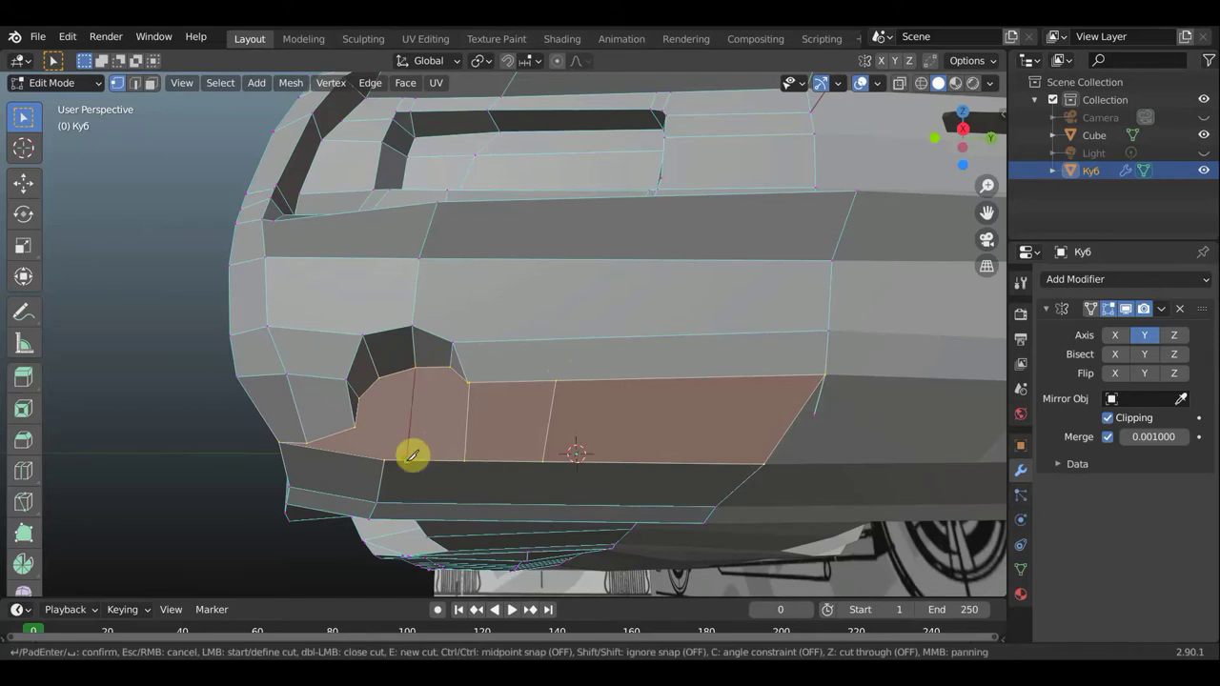
{"action": "left_click", "coordinate": [406, 460]}
{"action": "key", "text": "Return"}
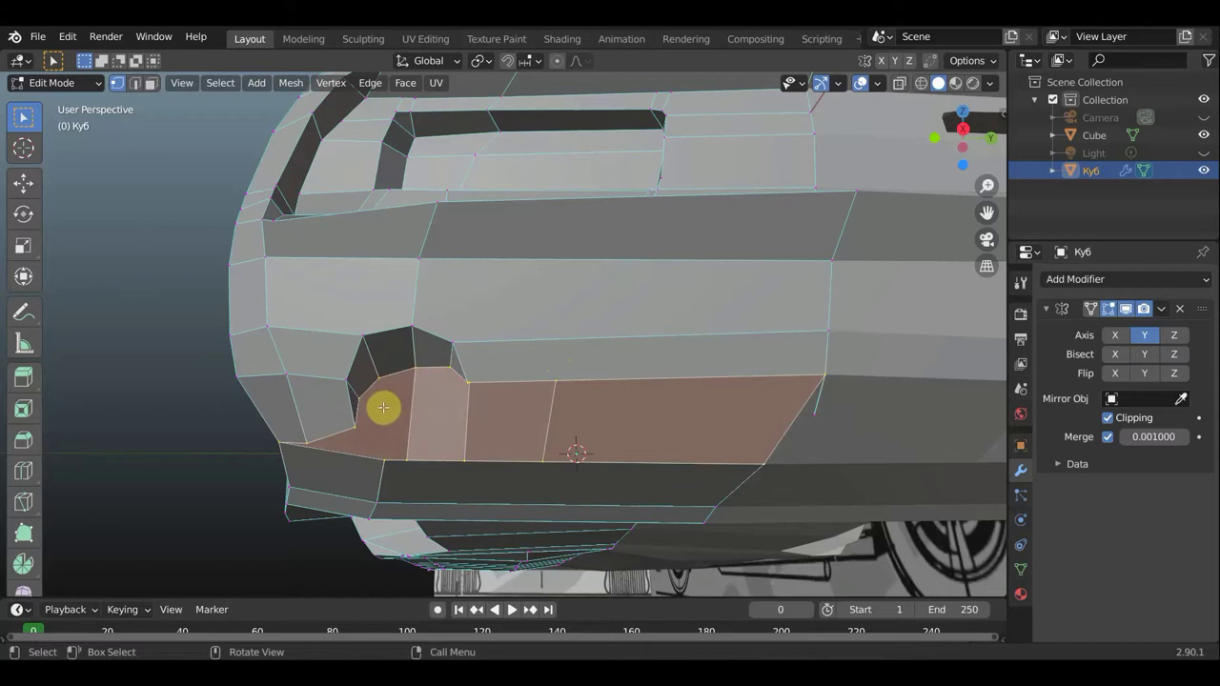
Cut two more vertical edges near the panel's front corner
{"action": "key", "text": "k"}
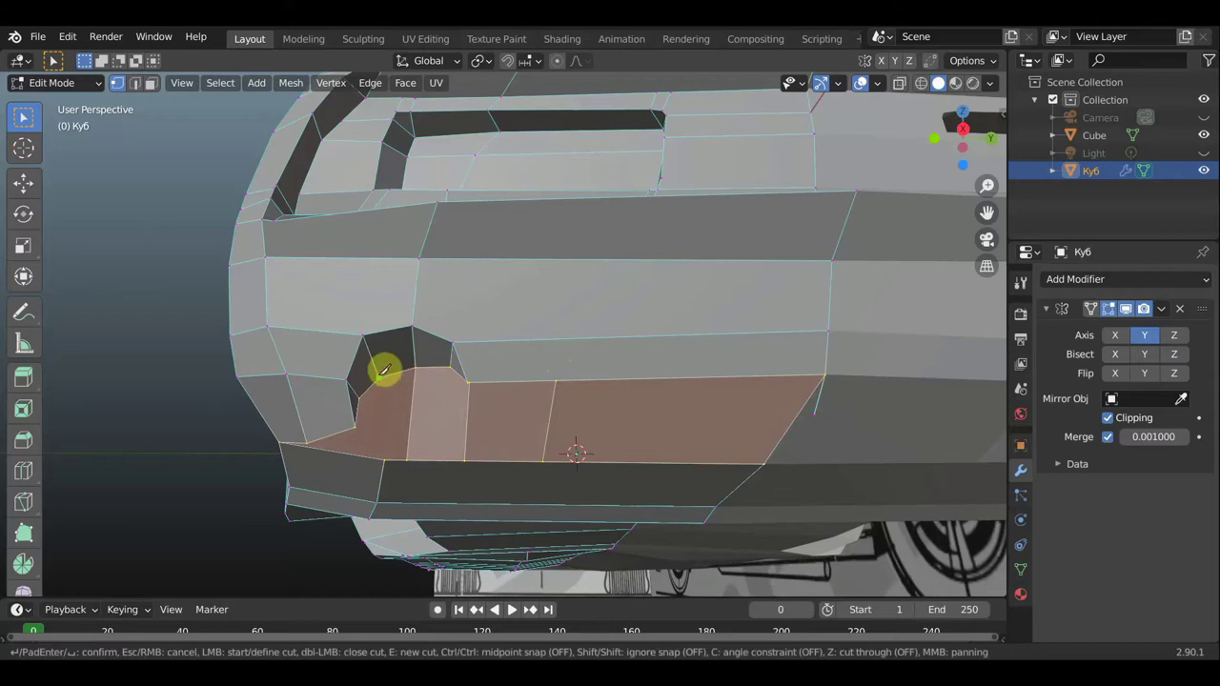
{"action": "left_click", "coordinate": [379, 375]}
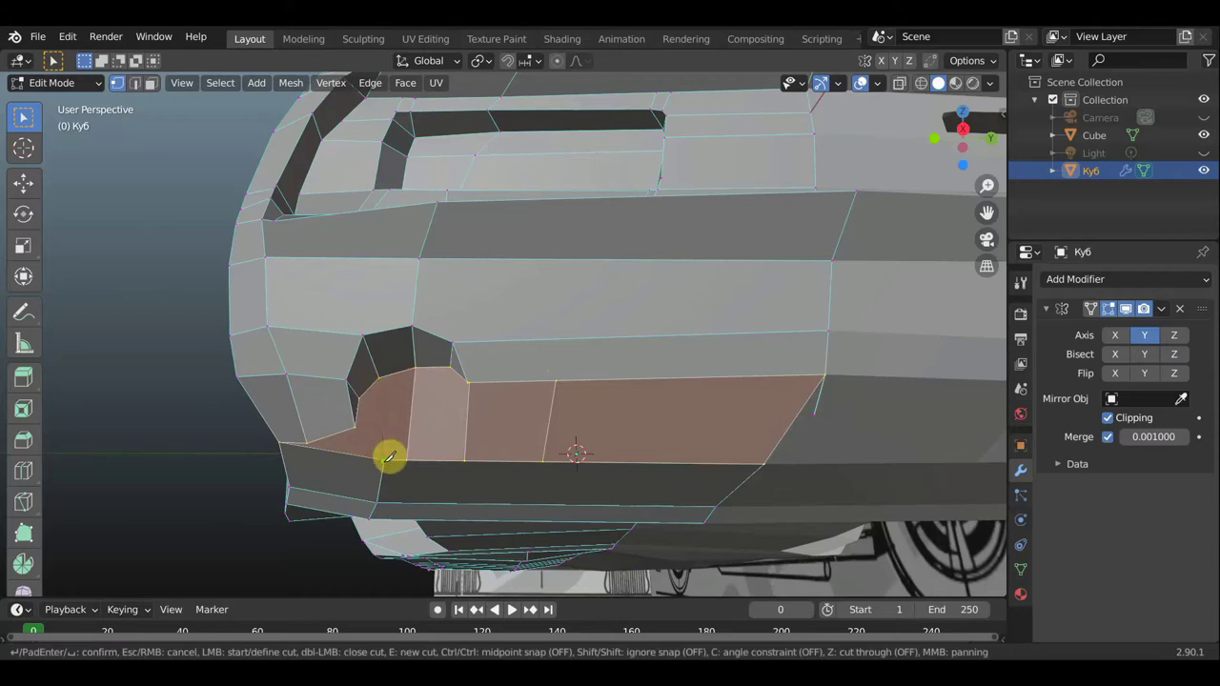
{"action": "left_click", "coordinate": [384, 460]}
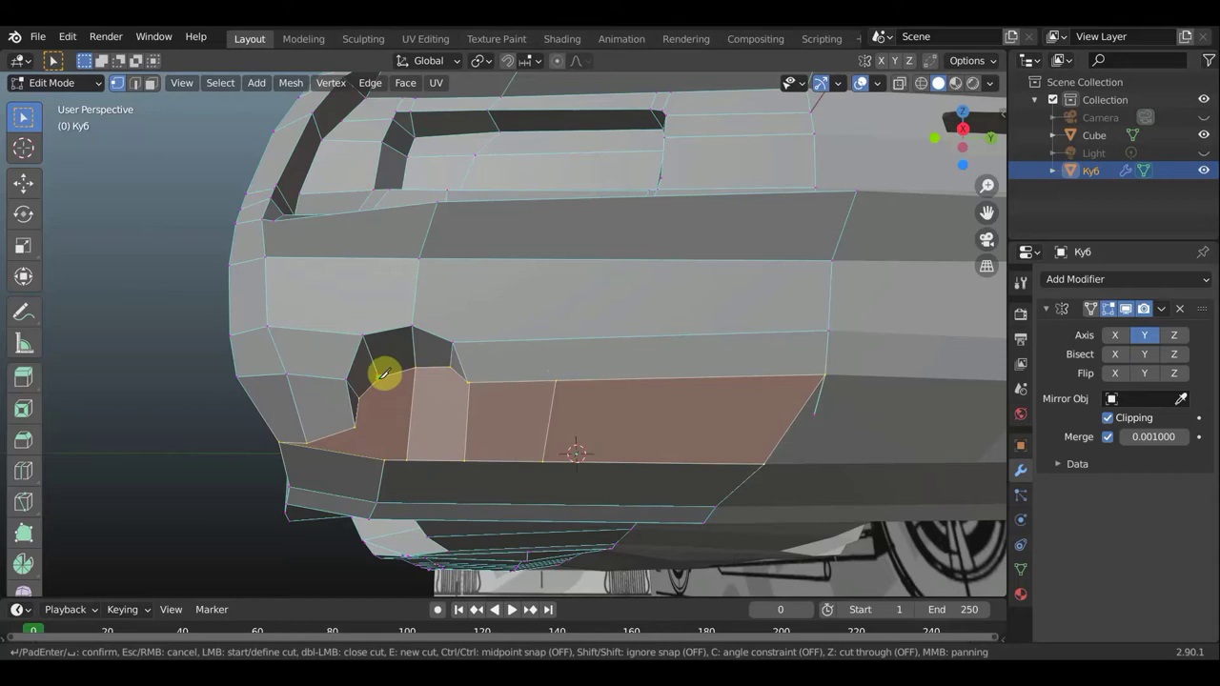
{"action": "left_click", "coordinate": [381, 376]}
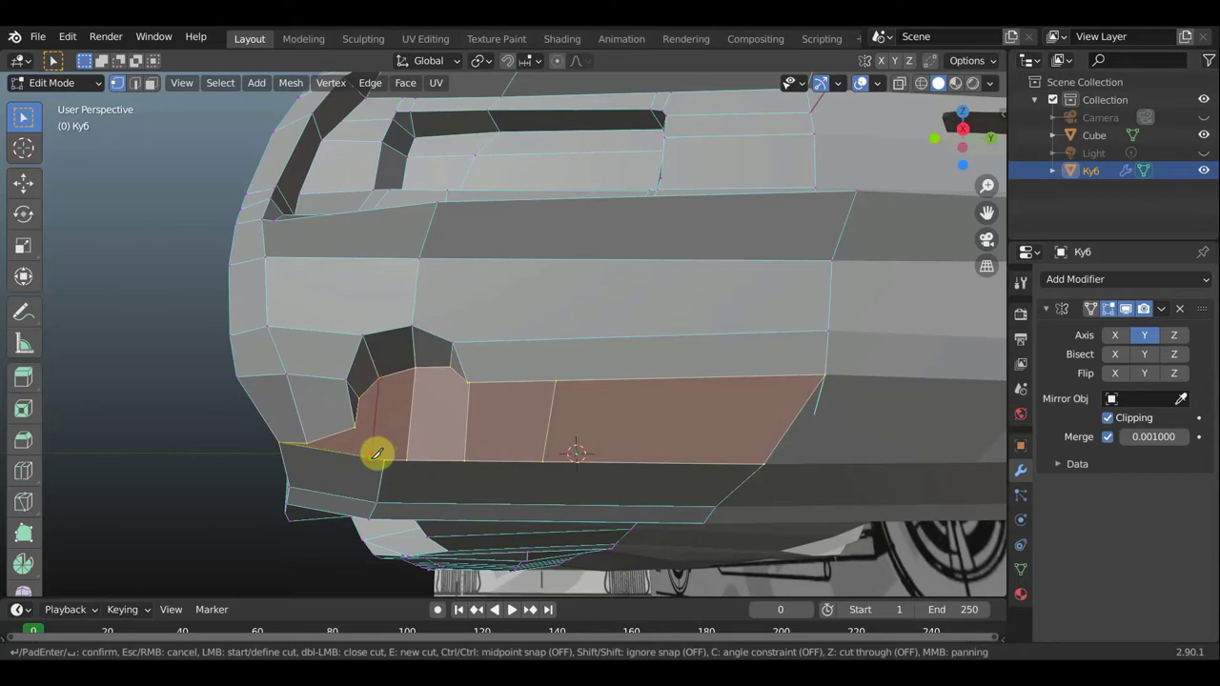
{"action": "key", "text": "Return"}
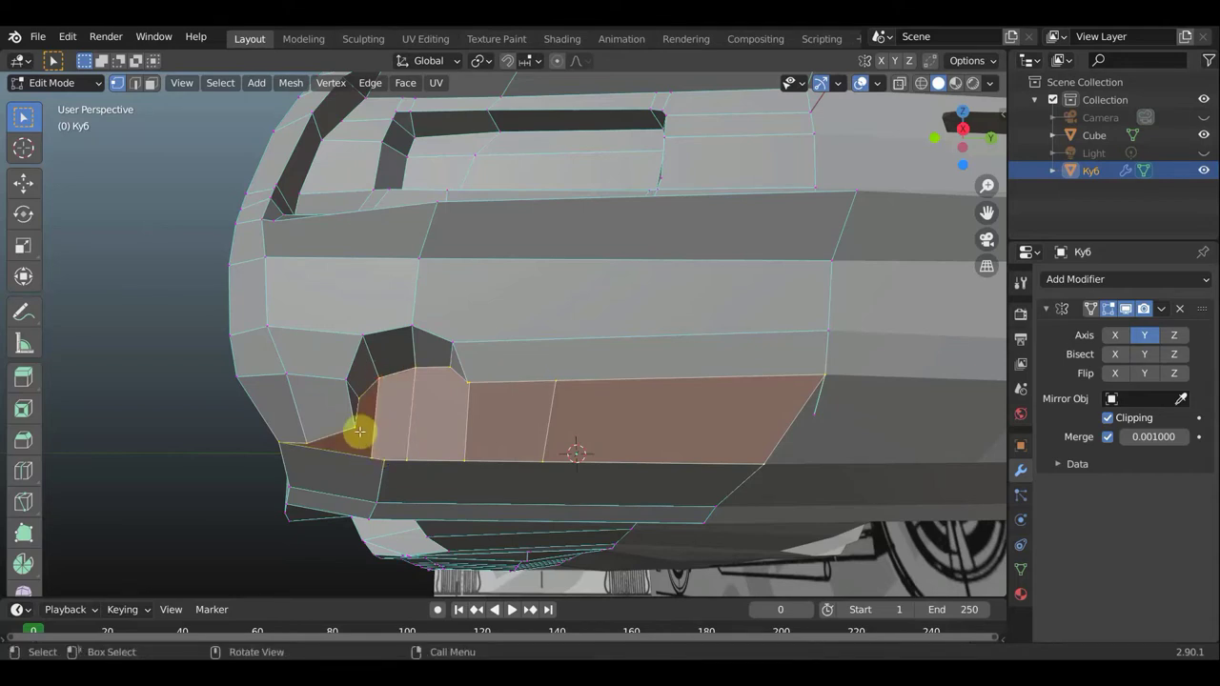
{"action": "key", "text": "k"}
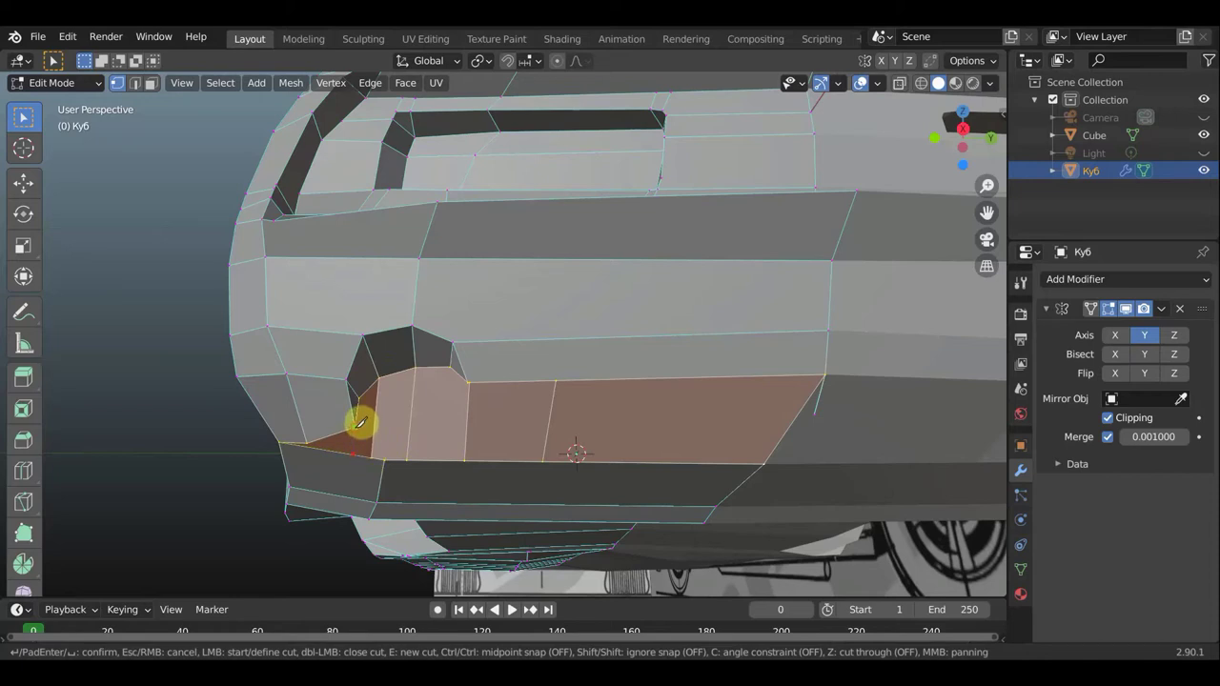
{"action": "left_click", "coordinate": [360, 422]}
{"action": "key", "text": "Return"}
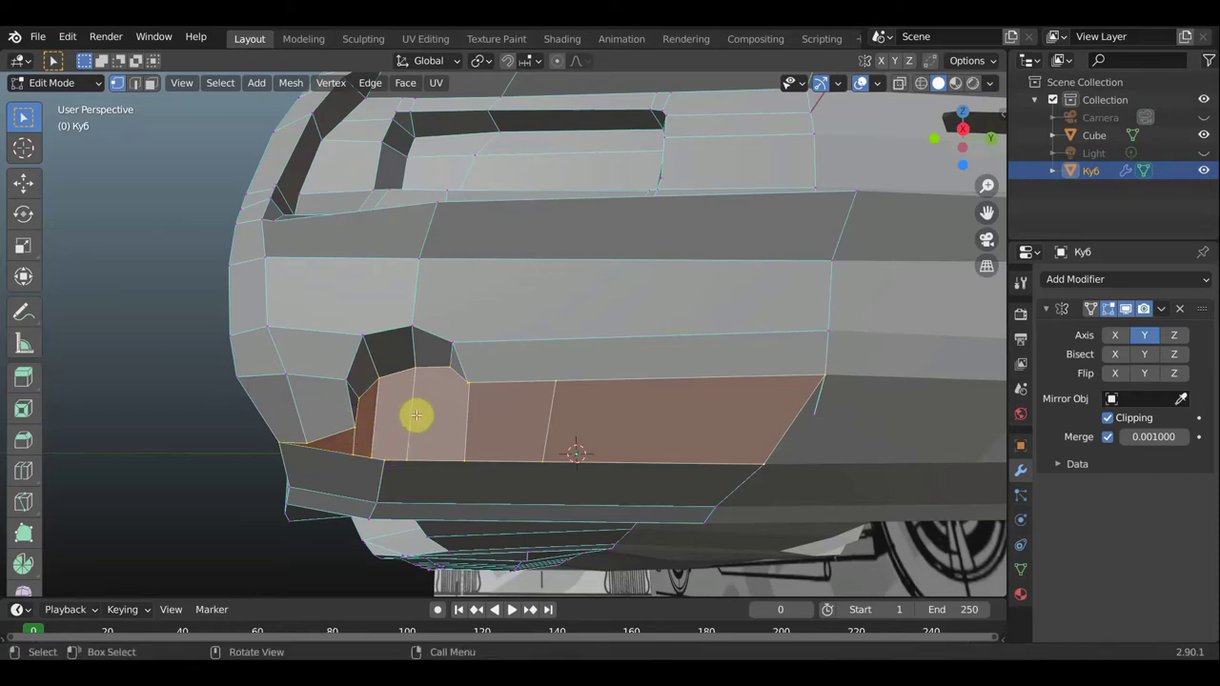
{"action": "mouse_move", "coordinate": [420, 414]}
{"action": "middle_mouse_down"}
{"action": "mouse_move", "coordinate": [525, 447]}
{"action": "mouse_move", "coordinate": [558, 417]}
{"action": "mouse_move", "coordinate": [574, 376]}
{"action": "mouse_move", "coordinate": [688, 329]}
{"action": "mouse_move", "coordinate": [541, 376]}
{"action": "middle_mouse_up"}
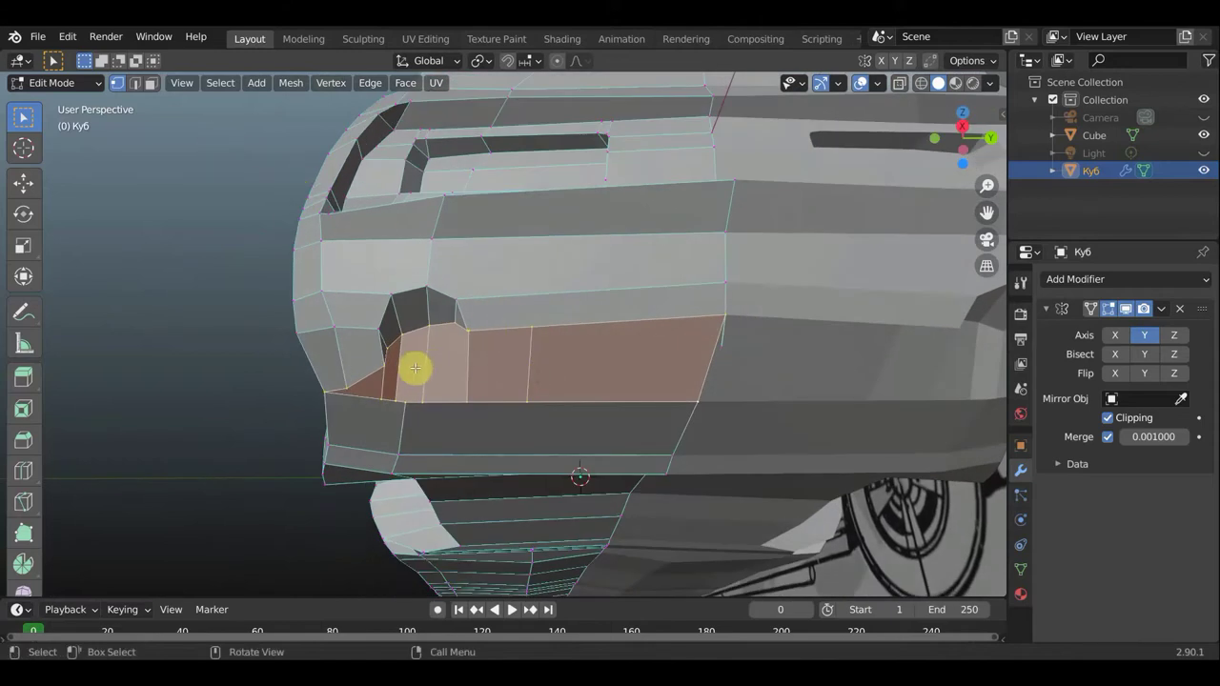
Knife a horizontal cut across the new lower panel strips
{"action": "key", "text": "k"}
{"action": "left_click", "coordinate": [386, 363]}
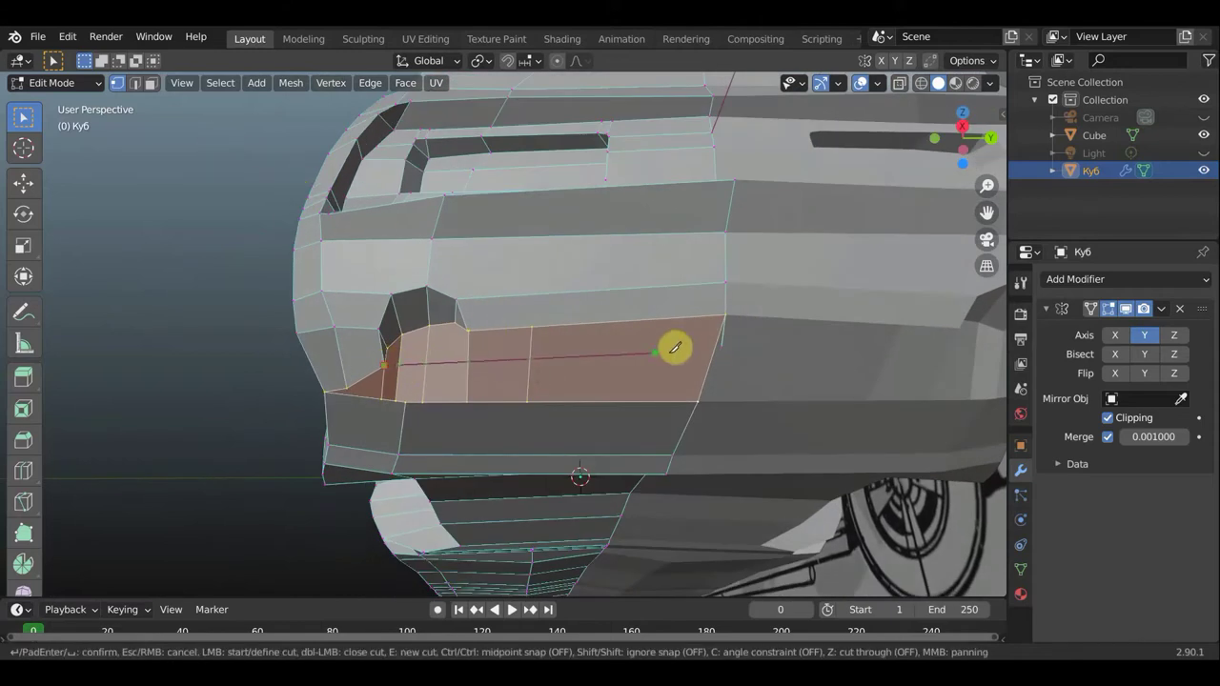
{"action": "left_click", "coordinate": [714, 359]}
{"action": "key", "text": "Return"}
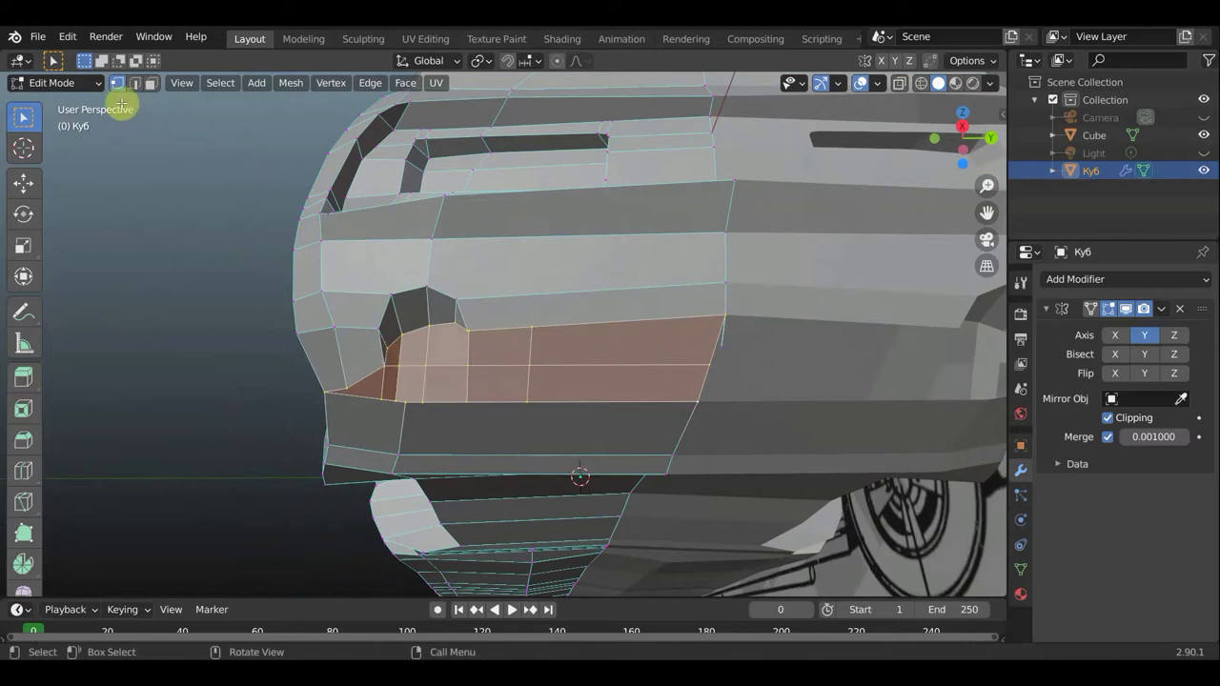
{"action": "middle_click_drag", "start_coordinate": [500, 413], "coordinate": [604, 411]}
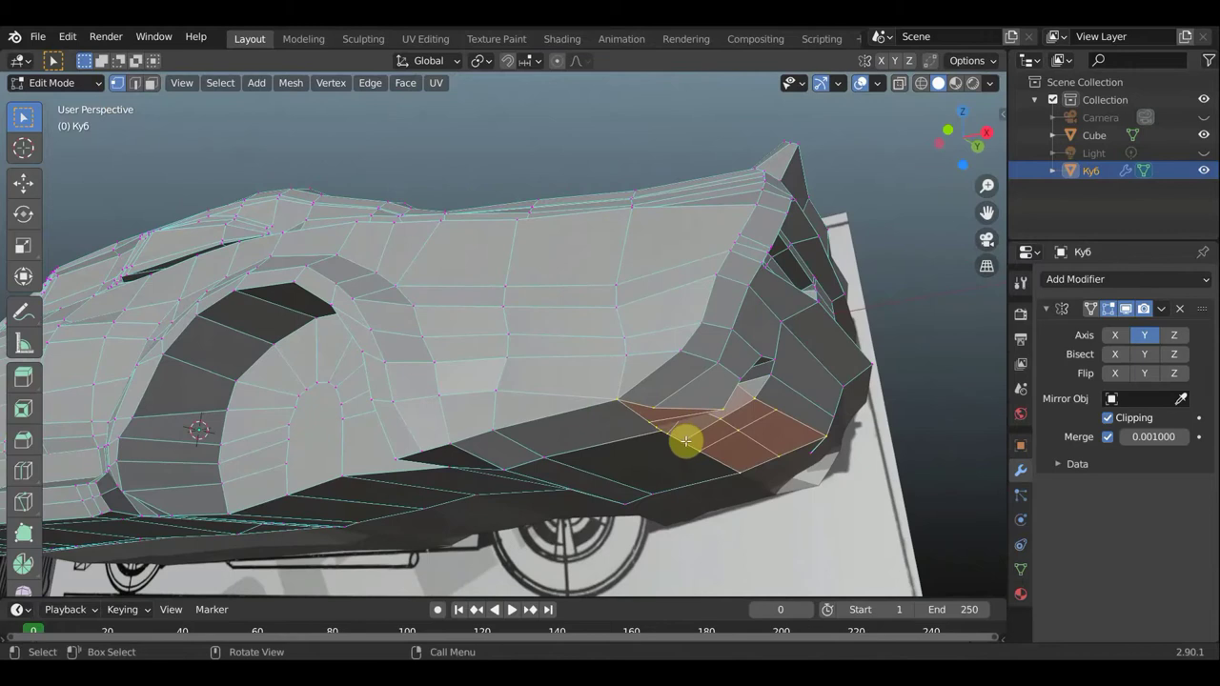
Deselect all and move three lower corner vertices into place
{"action": "key", "text": "alt+a"}
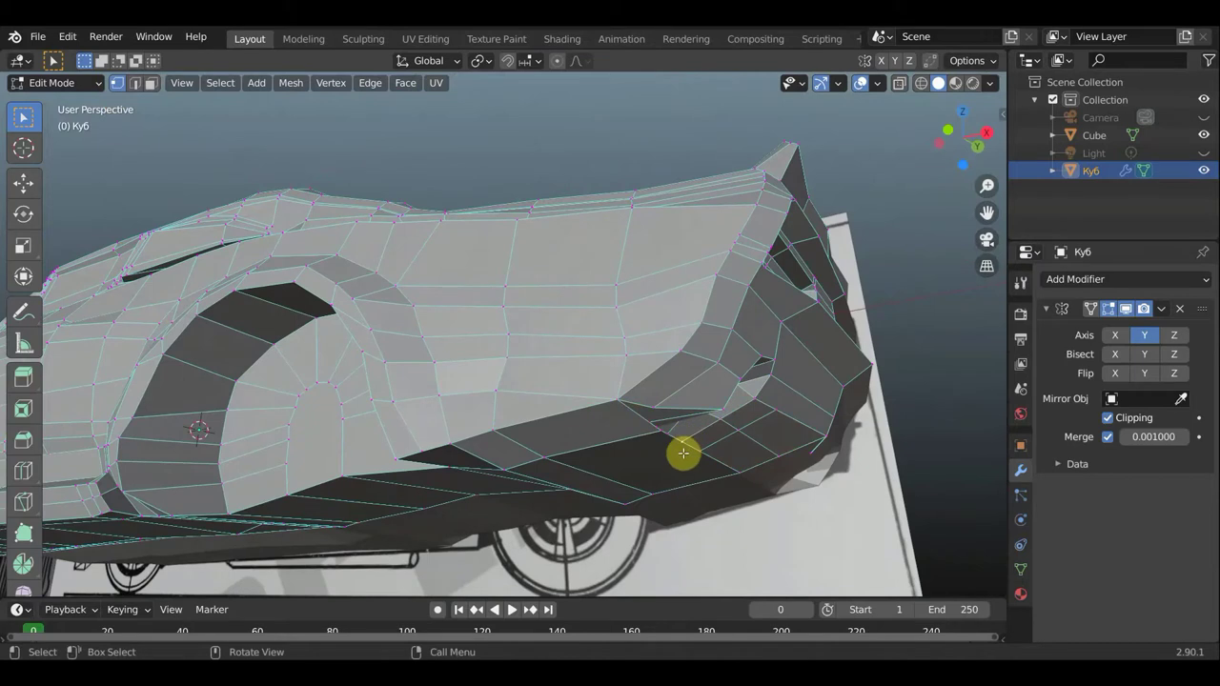
{"action": "key", "text": "g"}
{"action": "left_click", "coordinate": [682, 450]}
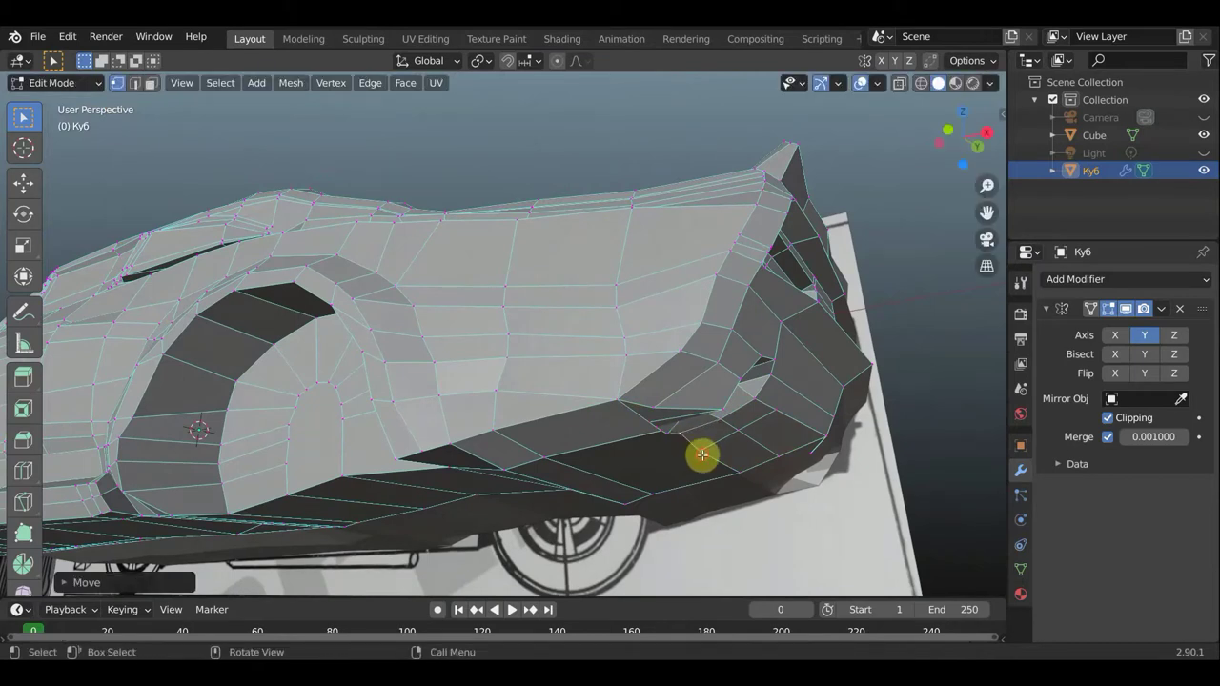
{"action": "key", "text": "g"}
{"action": "left_click", "coordinate": [705, 448]}
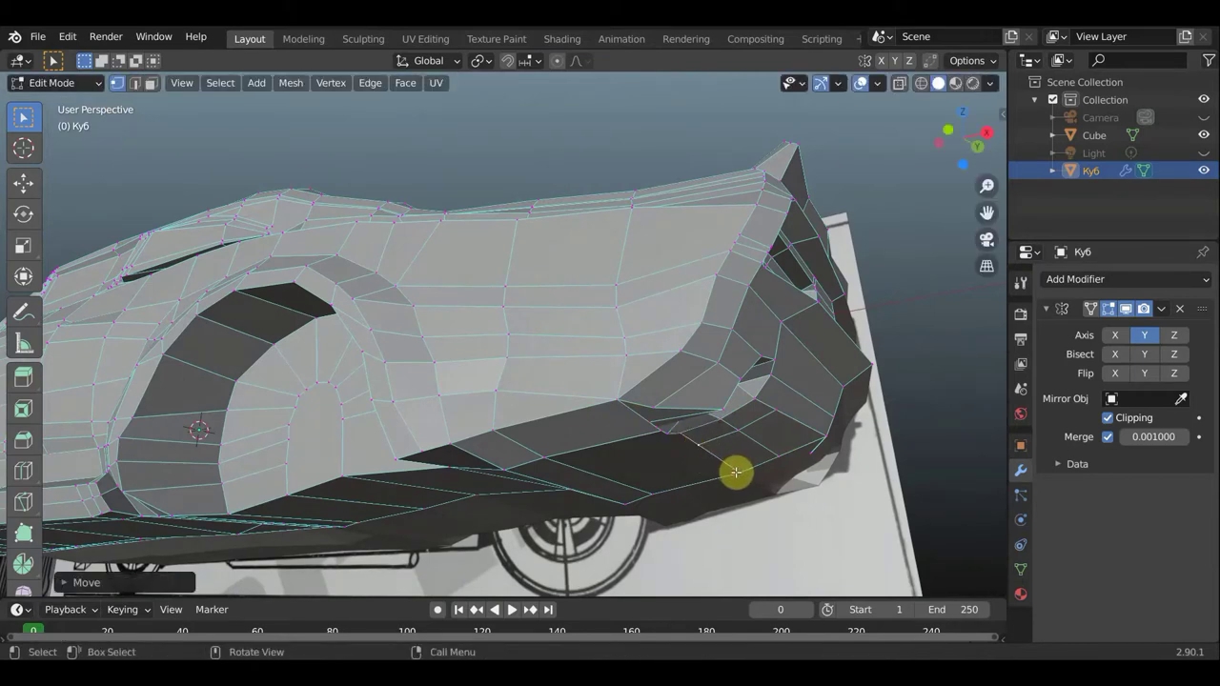
{"action": "key", "text": "g"}
{"action": "left_click", "coordinate": [733, 466]}
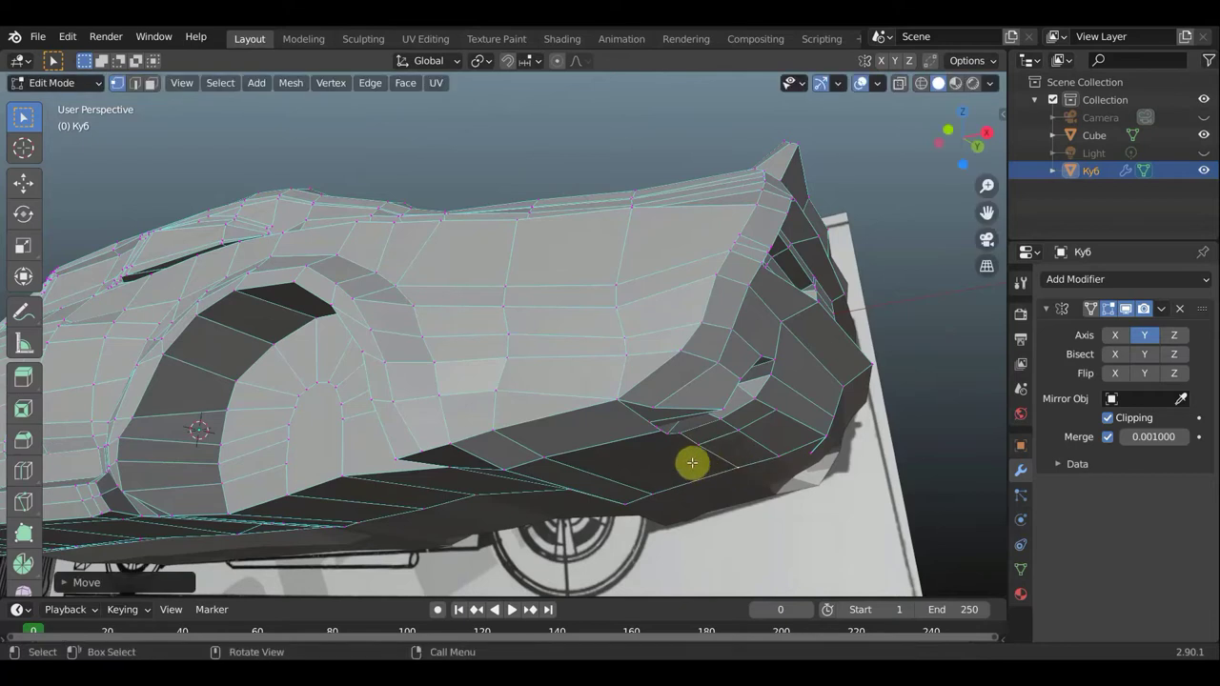
{"action": "mouse_move", "coordinate": [693, 463]}
{"action": "middle_mouse_down"}
{"action": "mouse_move", "coordinate": [562, 477]}
{"action": "mouse_move", "coordinate": [429, 437]}
{"action": "middle_mouse_up"}
Move five vertices around the lower front bumper corner into place
{"action": "key", "text": "g"}
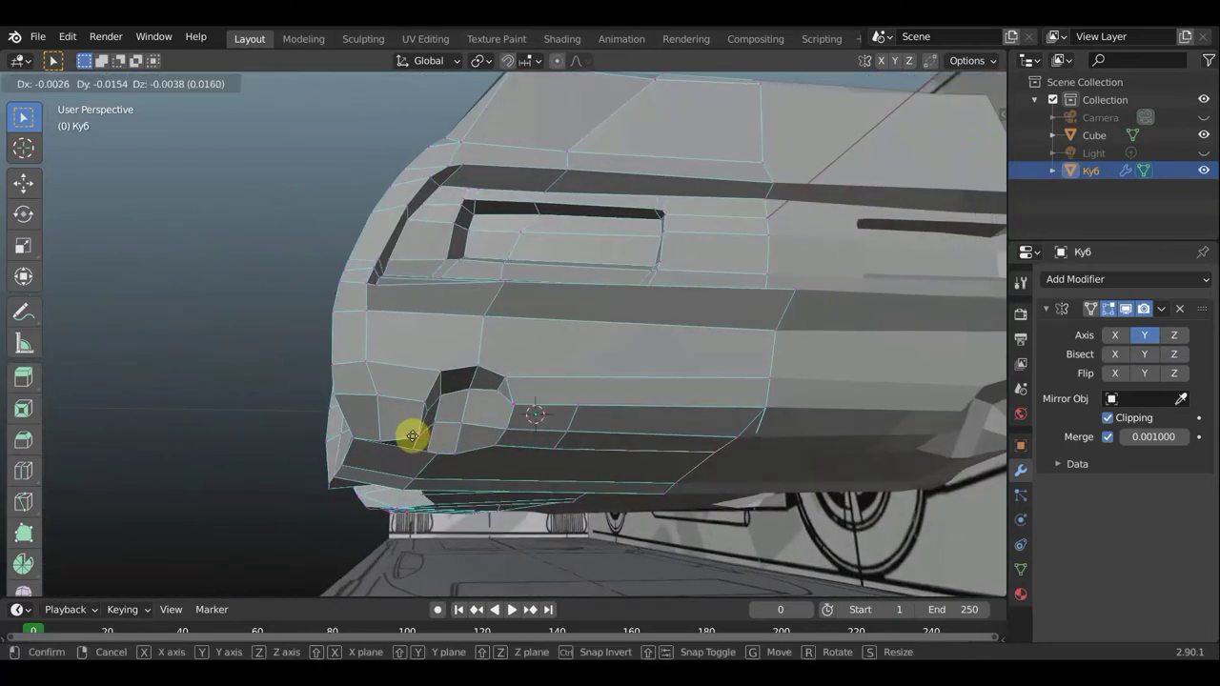
{"action": "left_click", "coordinate": [412, 436]}
{"action": "key", "text": "g"}
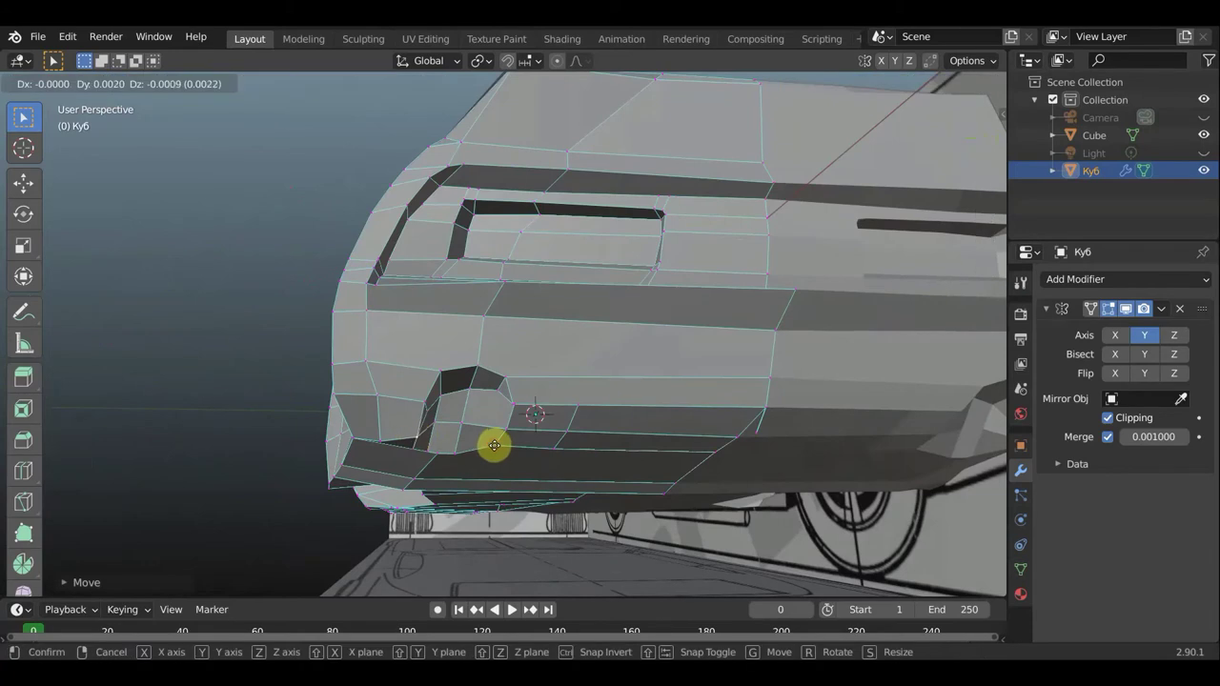
{"action": "left_click", "coordinate": [494, 444]}
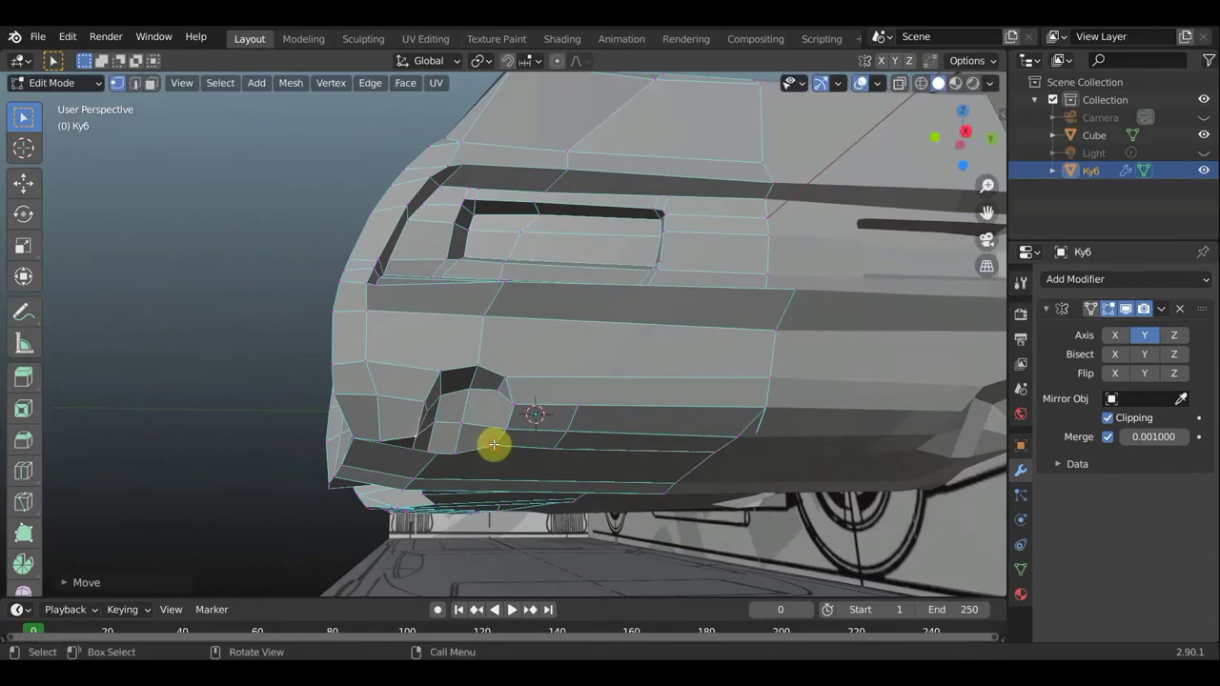
{"action": "key", "text": "g"}
{"action": "left_click", "coordinate": [467, 451]}
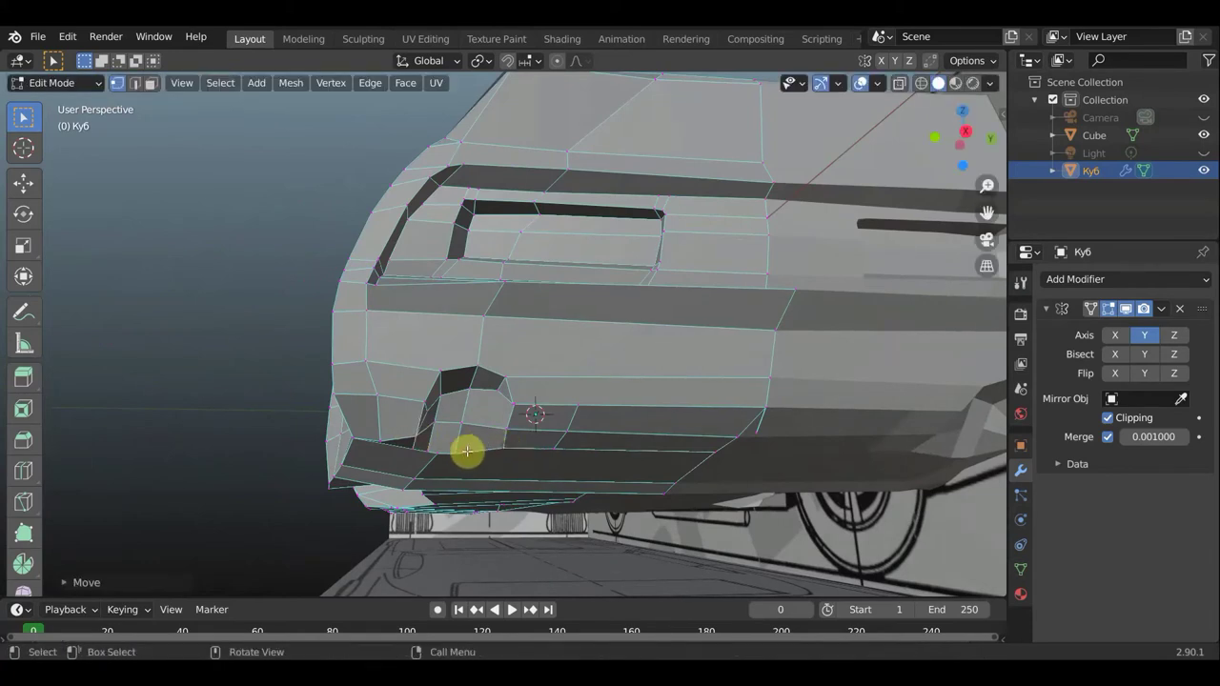
{"action": "key", "text": "g"}
{"action": "left_click", "coordinate": [451, 444]}
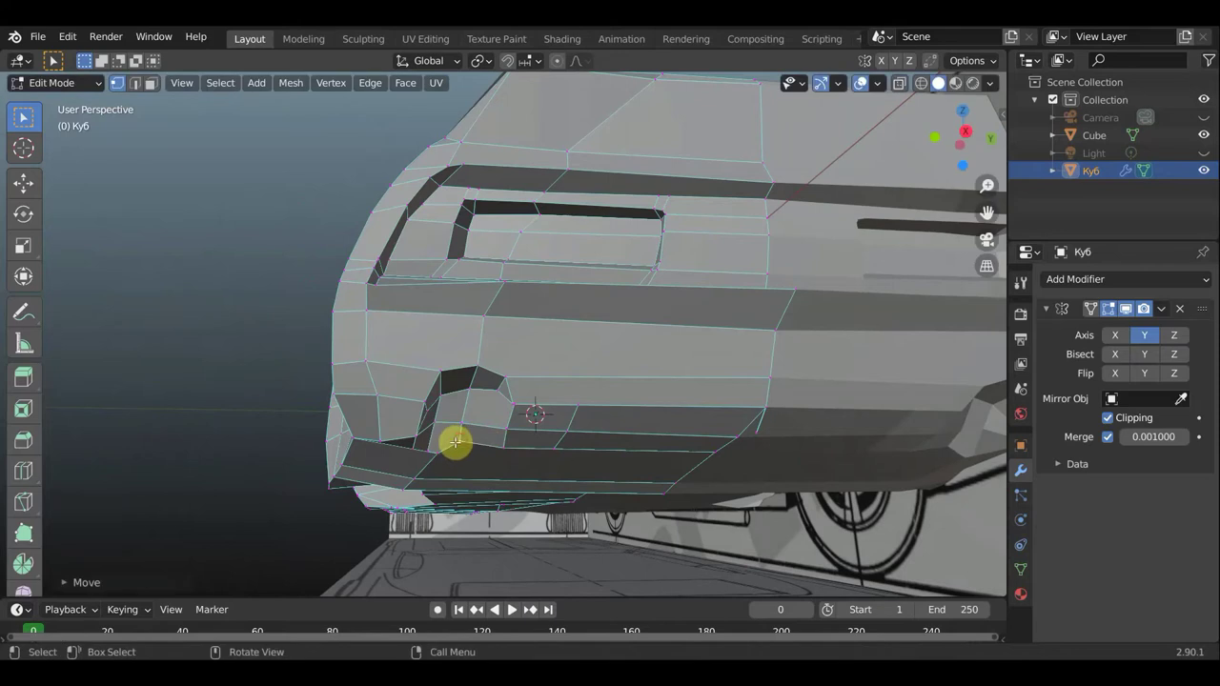
{"action": "key", "text": "g"}
{"action": "left_click", "coordinate": [436, 446]}
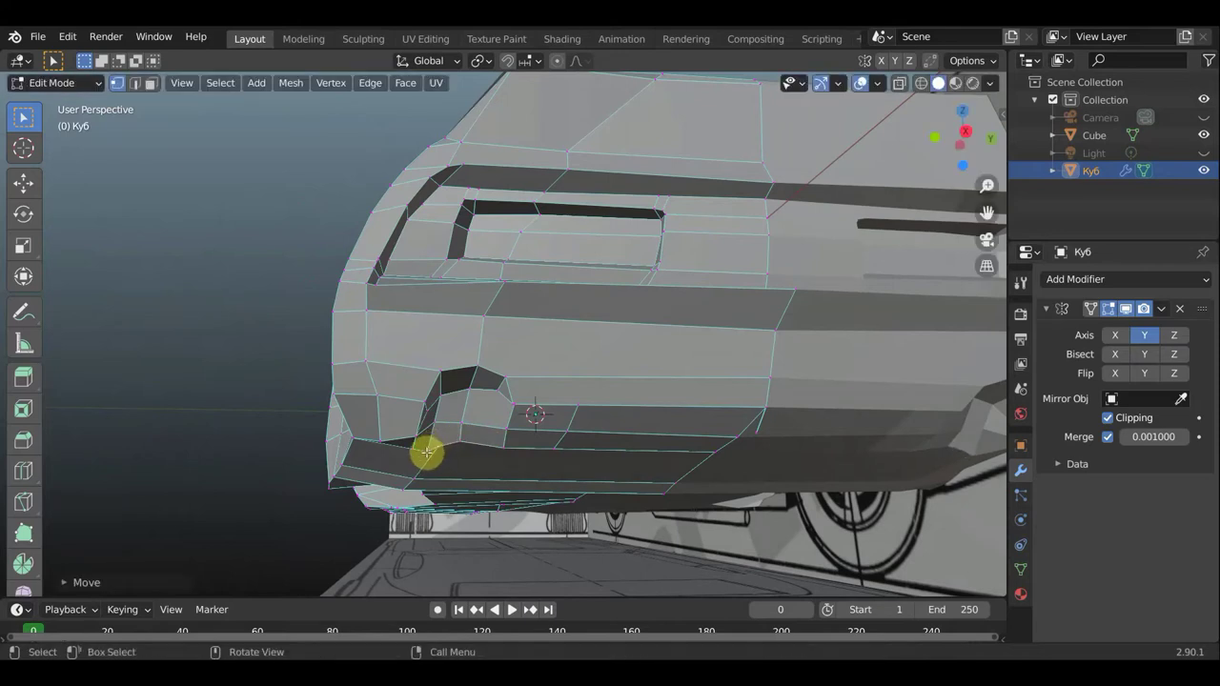
Reposition five more bumper vertices beside the opening, finishing with the corner vertex
{"action": "key", "text": "g"}
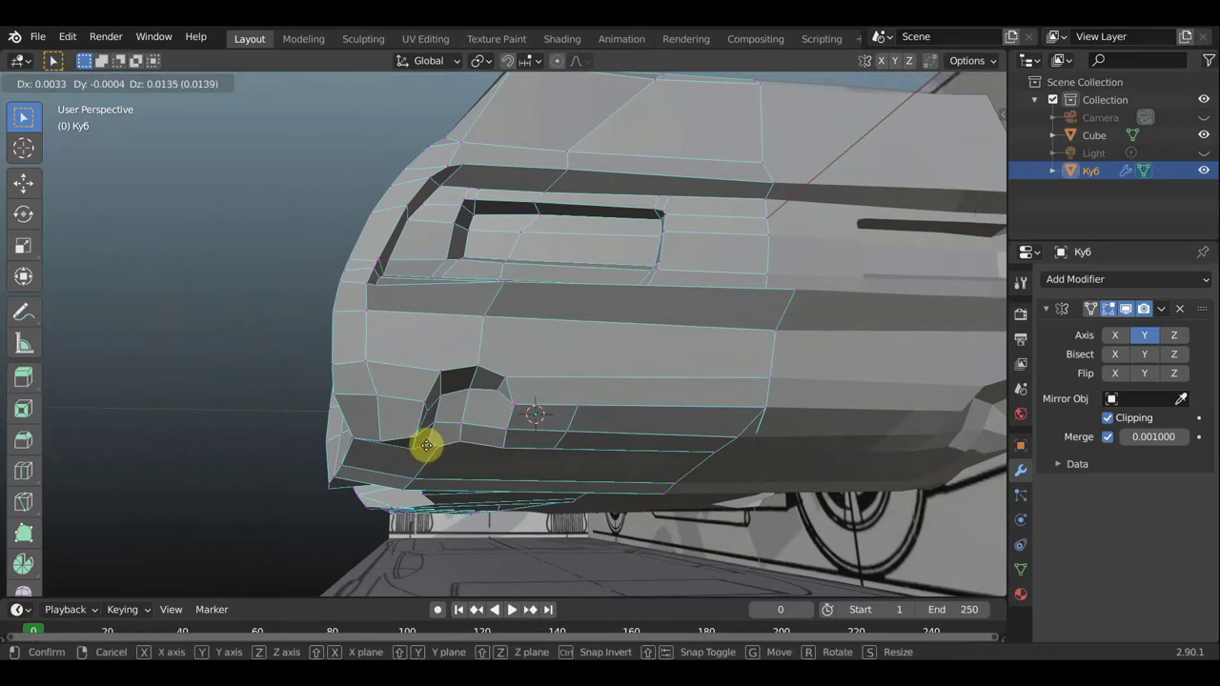
{"action": "left_click", "coordinate": [425, 446]}
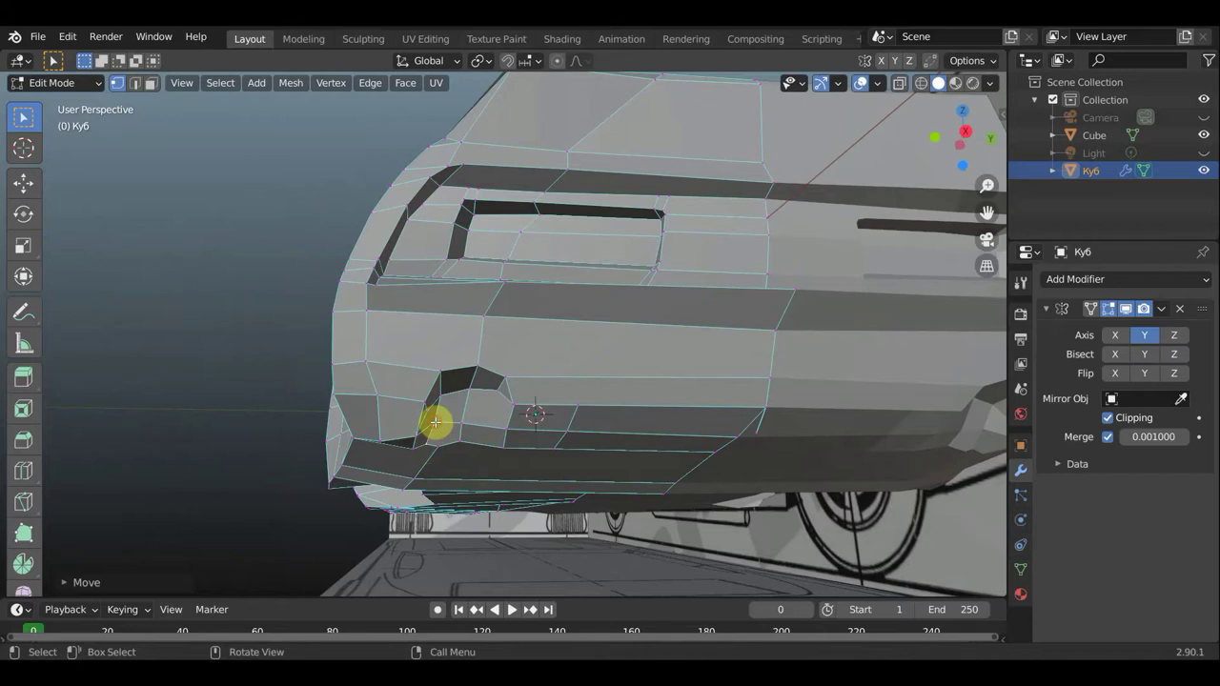
{"action": "key", "text": "g"}
{"action": "left_click", "coordinate": [435, 443]}
{"action": "key", "text": "g"}
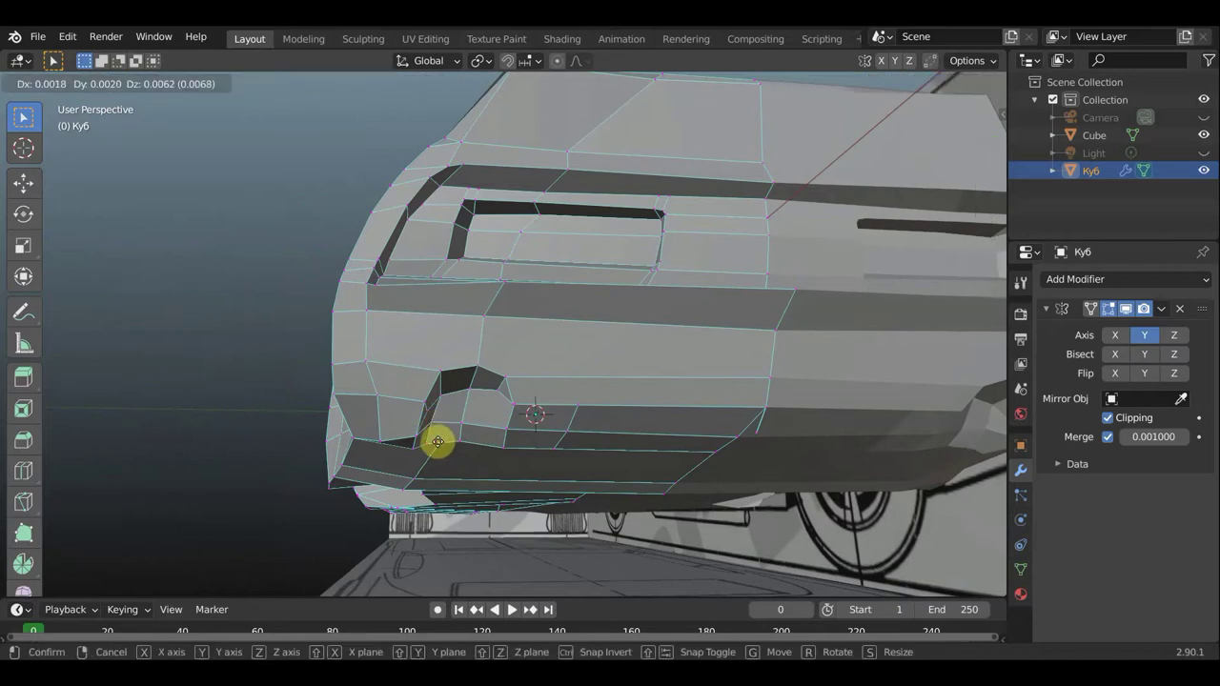
{"action": "left_click", "coordinate": [413, 446]}
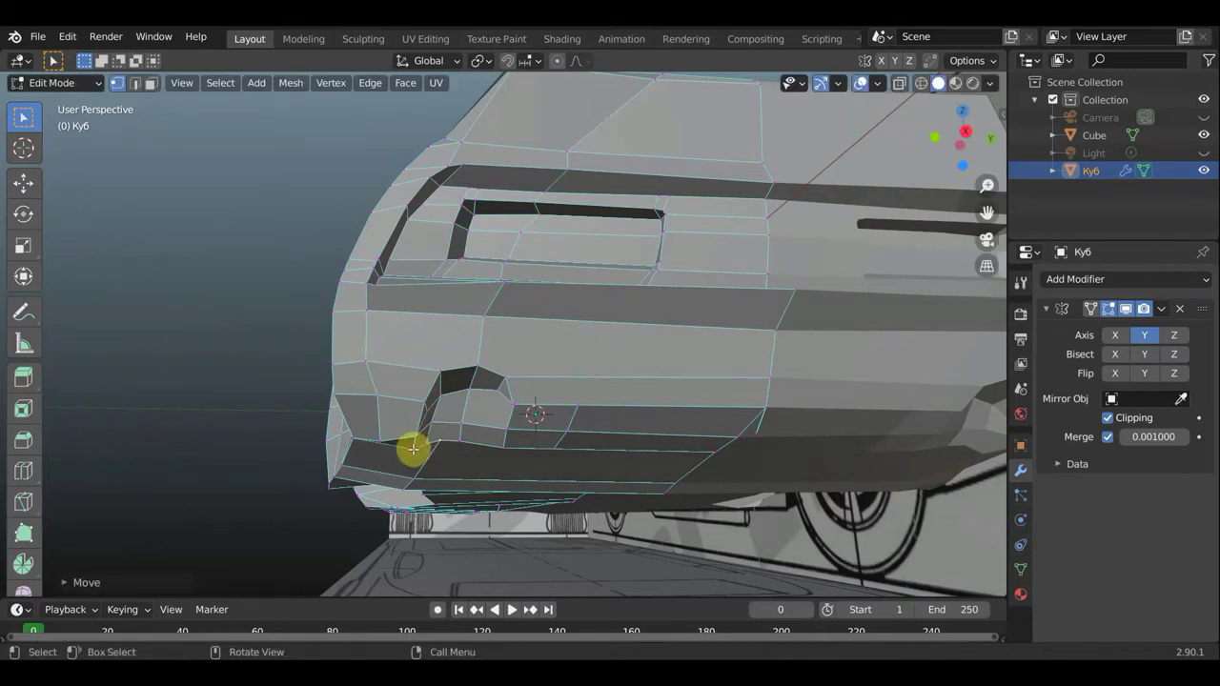
{"action": "key", "text": "g"}
{"action": "left_click", "coordinate": [412, 442]}
{"action": "key", "text": "g"}
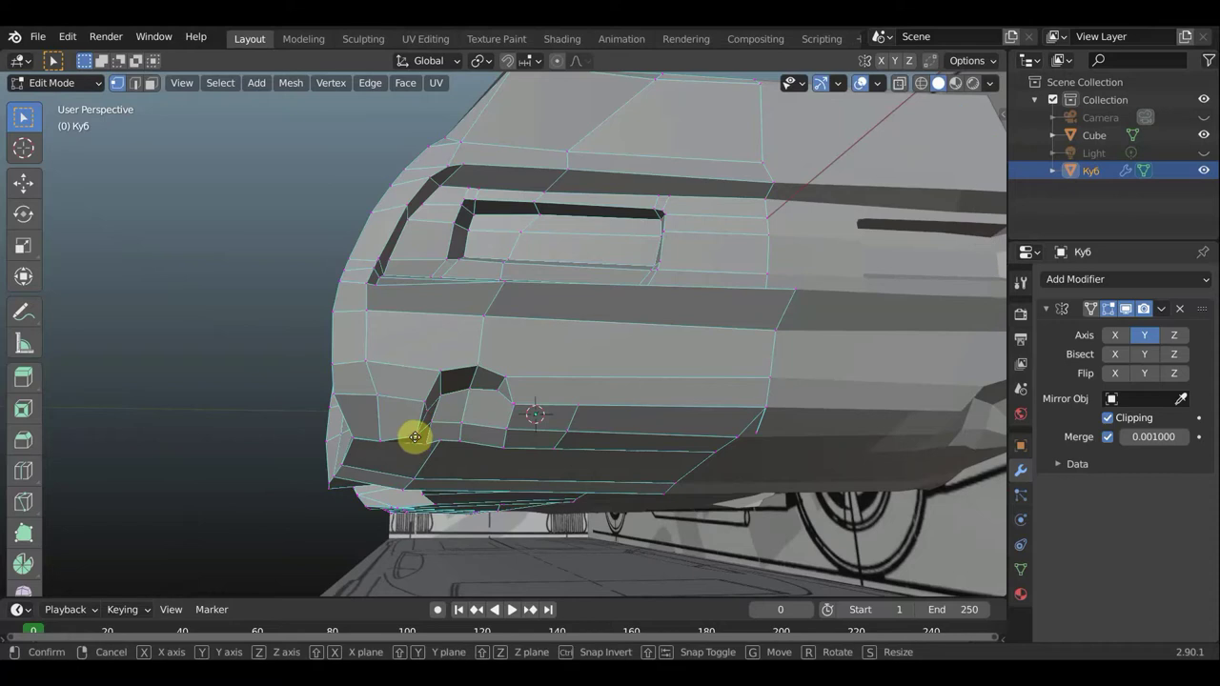
{"action": "left_click", "coordinate": [414, 439]}
From below, move three lower side panel vertices by the wheel arch and panel notch
{"action": "middle_click_drag", "start_coordinate": [479, 436], "coordinate": [580, 389]}
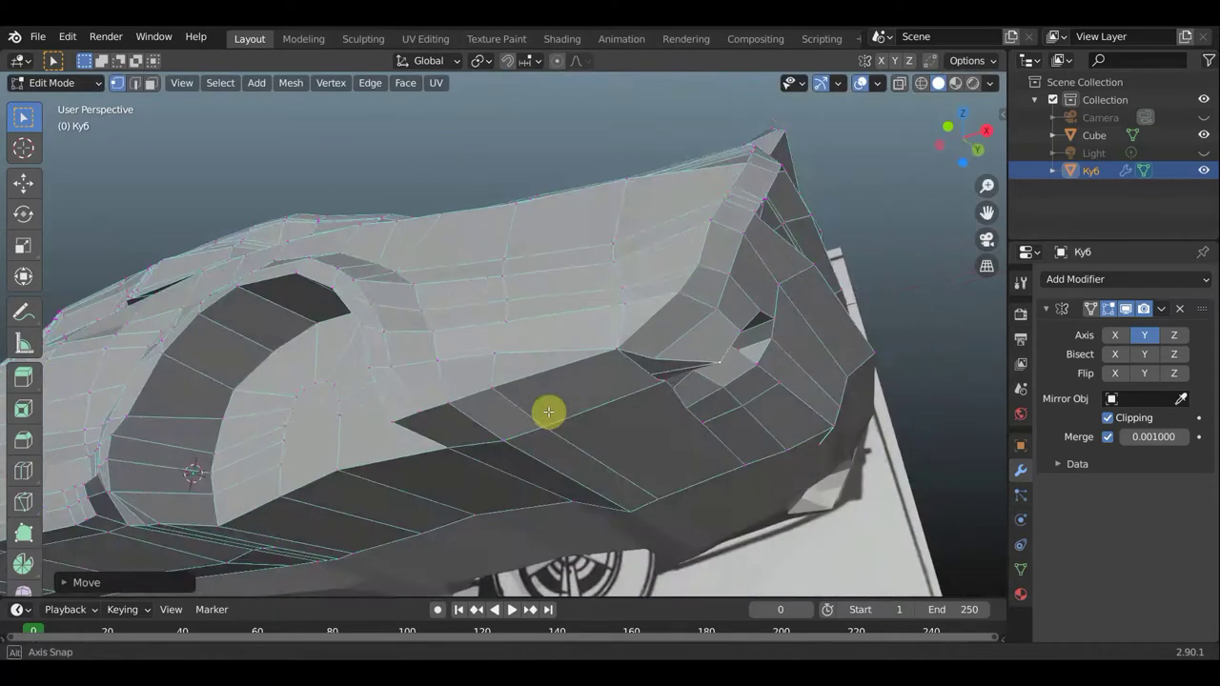
{"action": "key", "text": "g"}
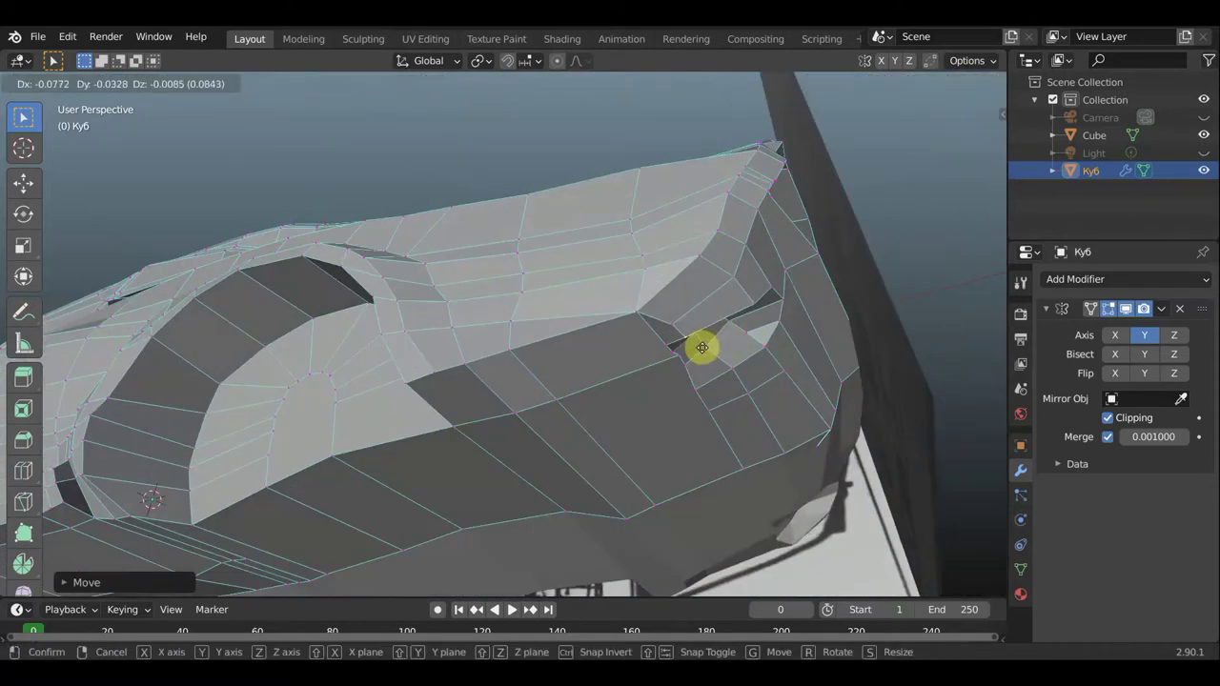
{"action": "left_click", "coordinate": [702, 347]}
{"action": "mouse_move", "coordinate": [638, 385]}
{"action": "middle_mouse_down"}
{"action": "mouse_move", "coordinate": [499, 401]}
{"action": "mouse_move", "coordinate": [580, 386]}
{"action": "mouse_move", "coordinate": [593, 354]}
{"action": "middle_mouse_up"}
{"action": "key", "text": "g"}
{"action": "left_click", "coordinate": [503, 397]}
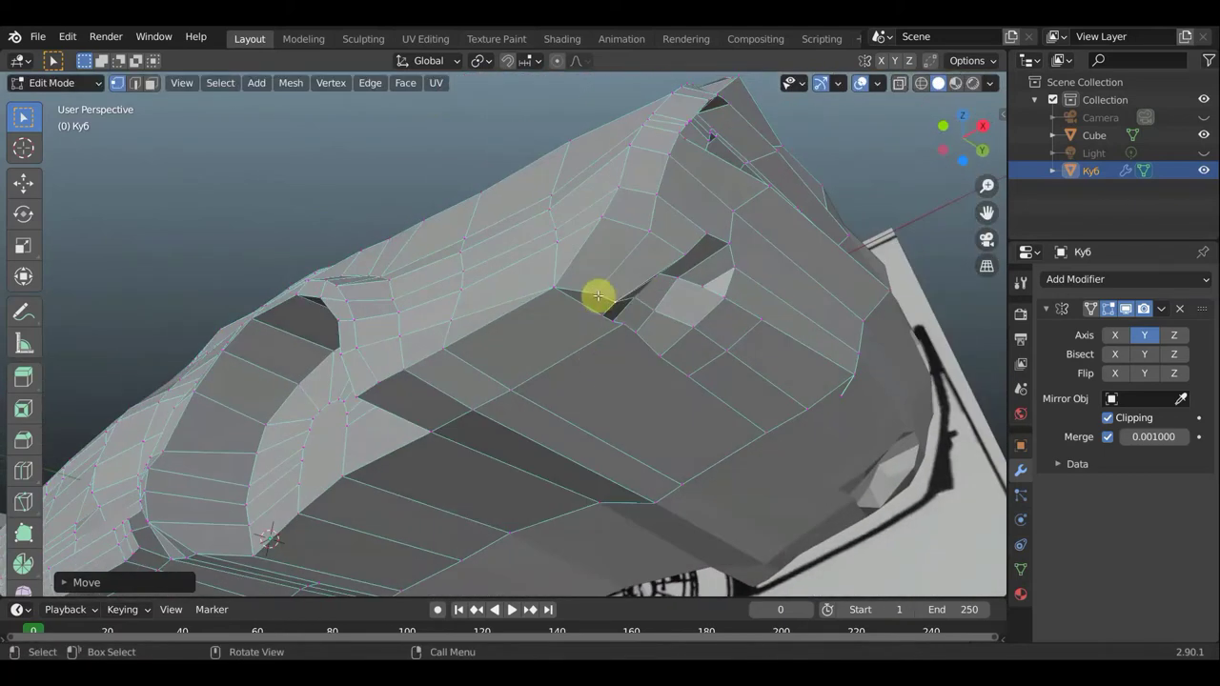
{"action": "key", "text": "g"}
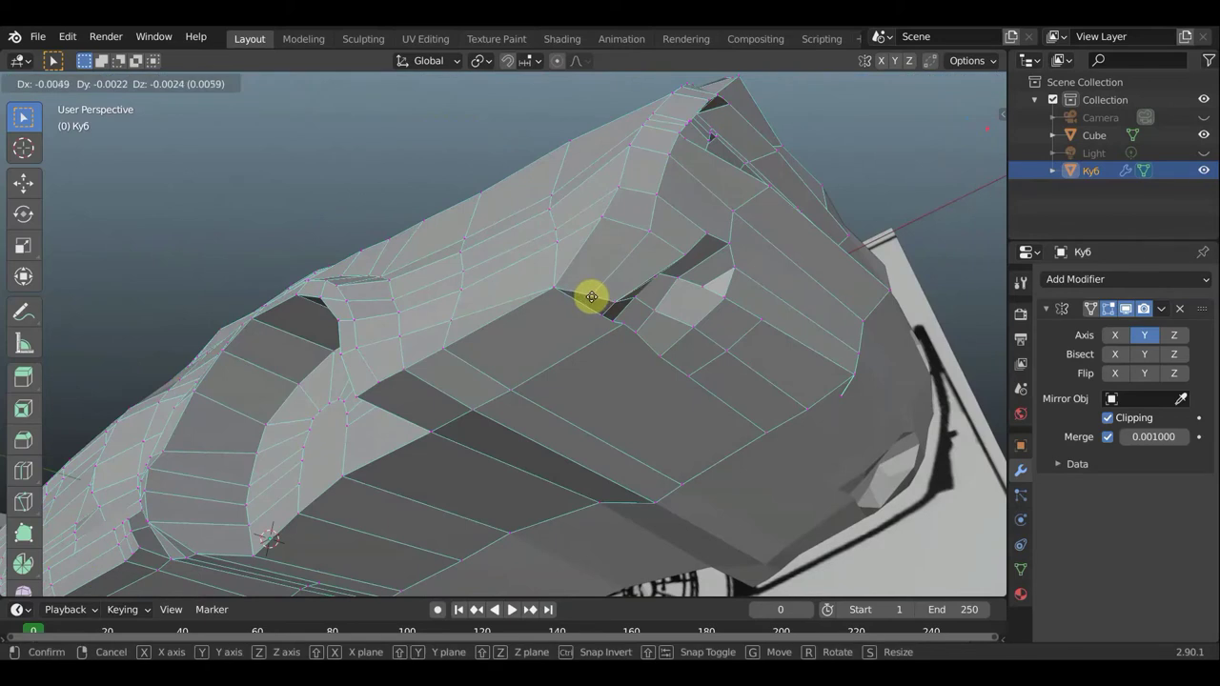
{"action": "left_click", "coordinate": [592, 297]}
{"action": "mouse_move", "coordinate": [659, 335]}
{"action": "middle_mouse_down"}
{"action": "mouse_move", "coordinate": [626, 354]}
{"action": "mouse_move", "coordinate": [706, 377]}
{"action": "mouse_move", "coordinate": [716, 400]}
{"action": "mouse_move", "coordinate": [656, 403]}
{"action": "mouse_move", "coordinate": [695, 416]}
{"action": "mouse_move", "coordinate": [734, 408]}
{"action": "middle_mouse_up"}
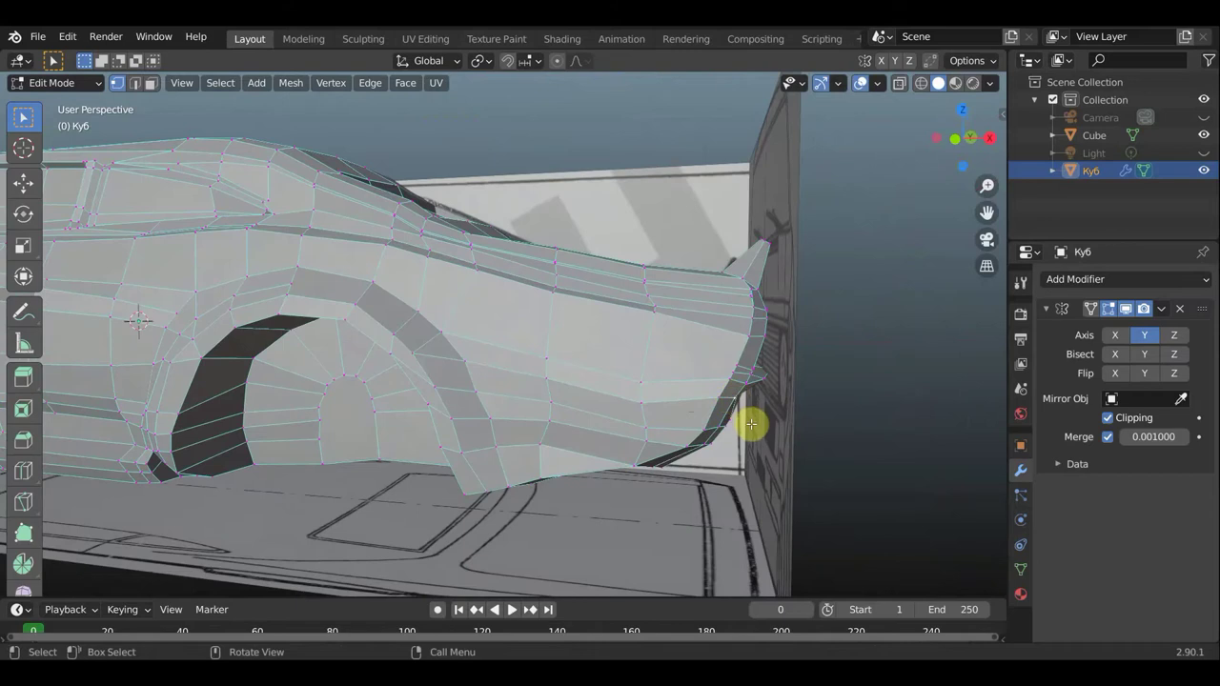
Move four vertices along the rear lower edge of the quarter panel
{"action": "key", "text": "g"}
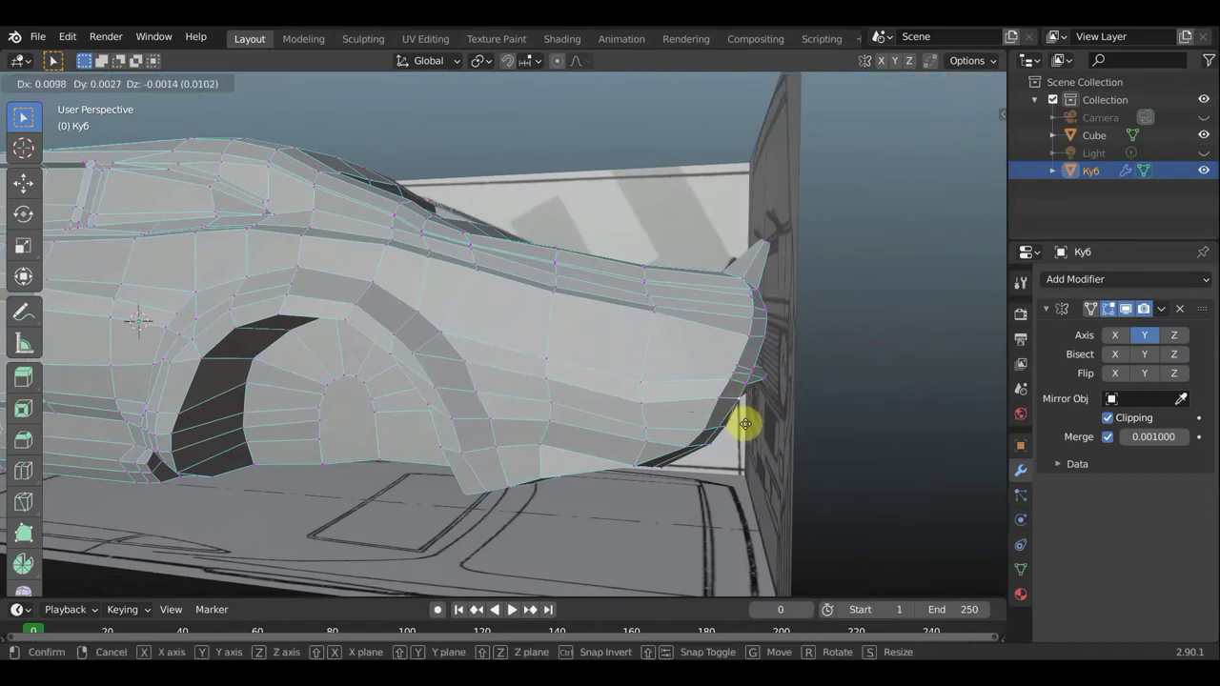
{"action": "left_click", "coordinate": [725, 425]}
{"action": "key", "text": "g"}
{"action": "left_click", "coordinate": [723, 430]}
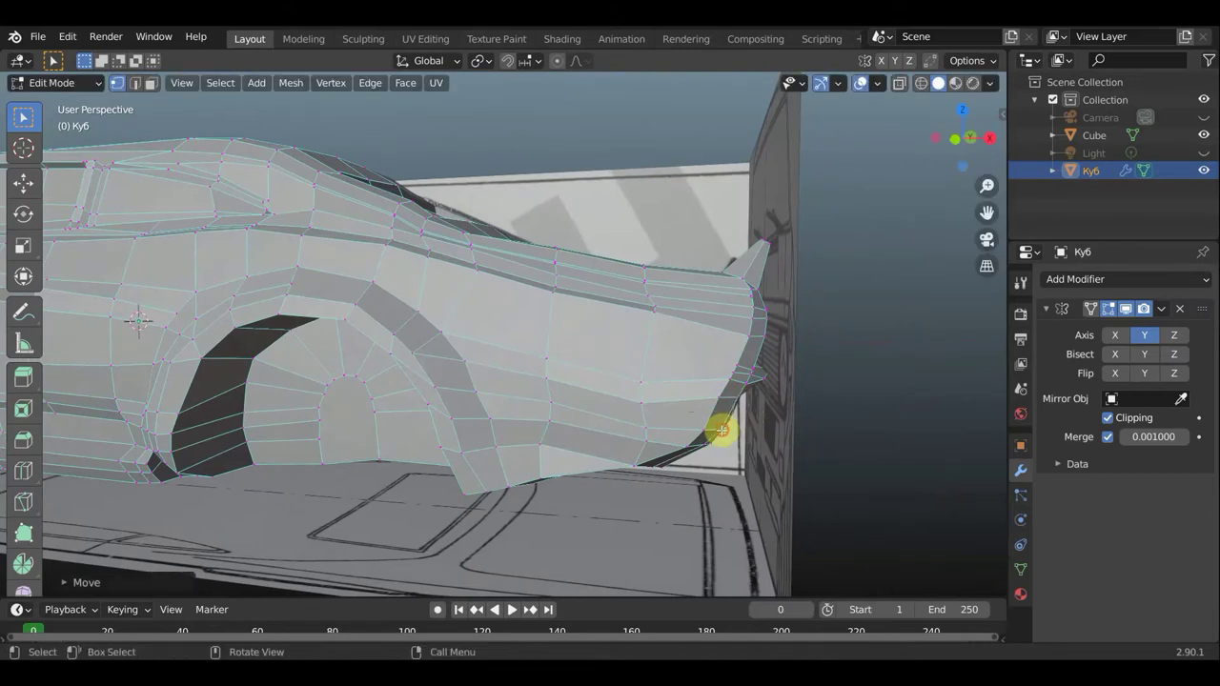
{"action": "key", "text": "g"}
{"action": "left_click", "coordinate": [697, 434]}
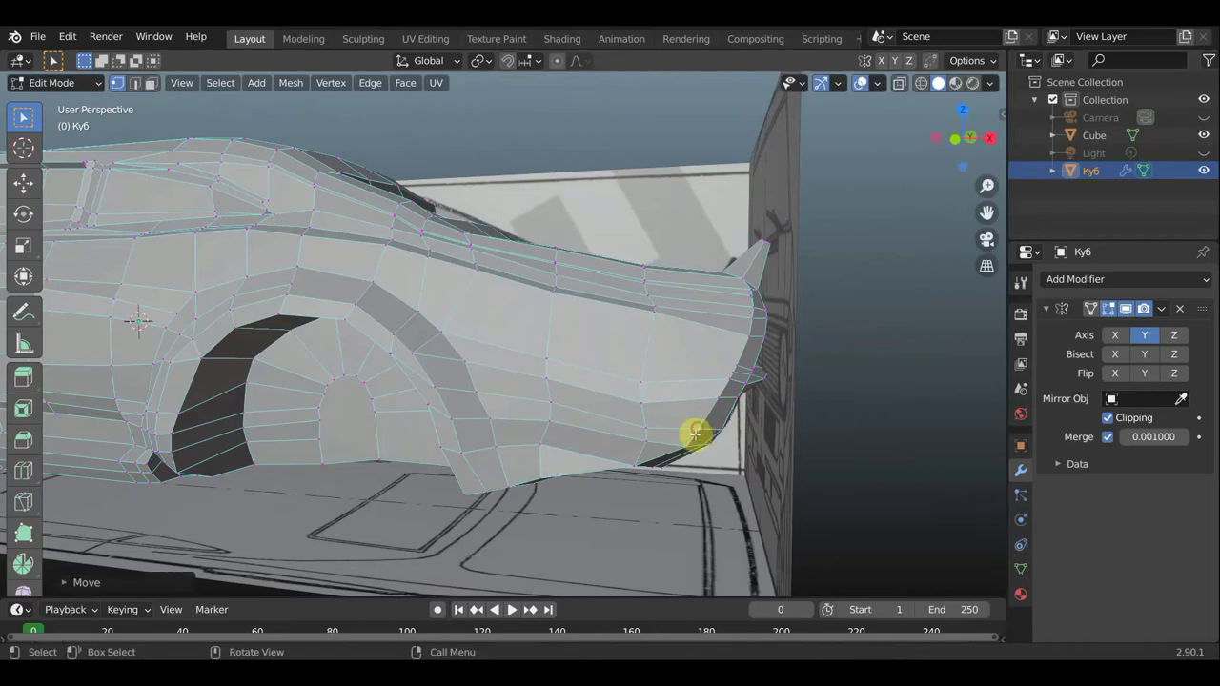
{"action": "key", "text": "g"}
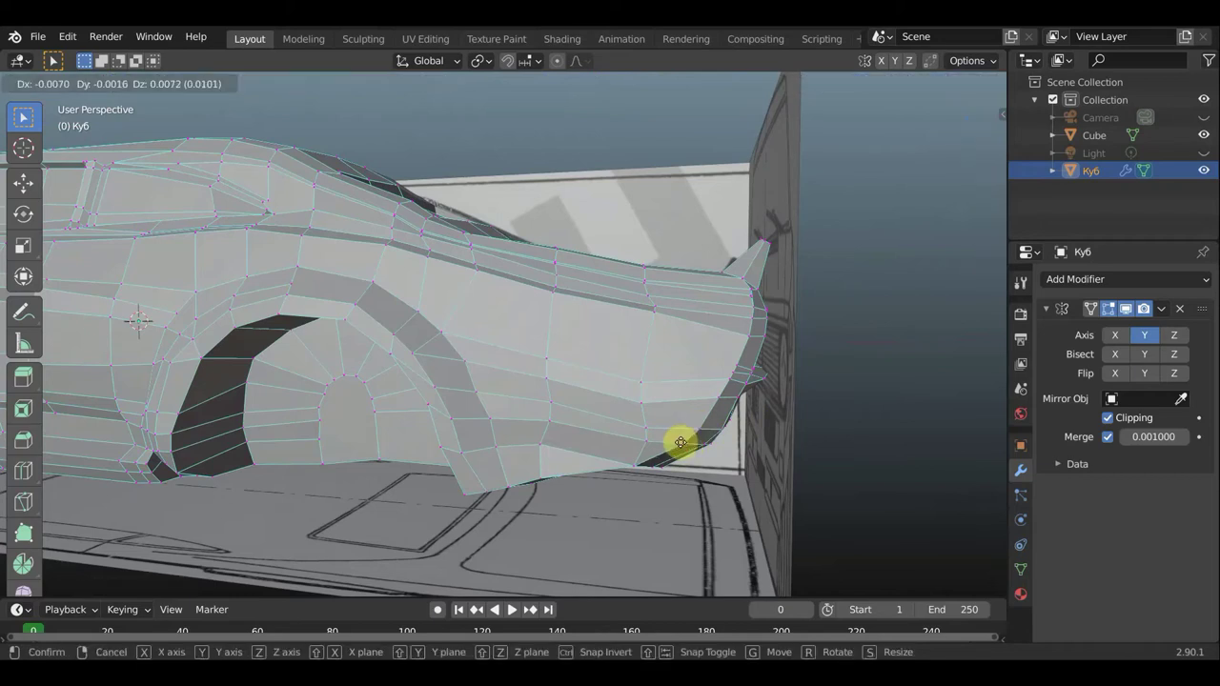
{"action": "left_click", "coordinate": [680, 442]}
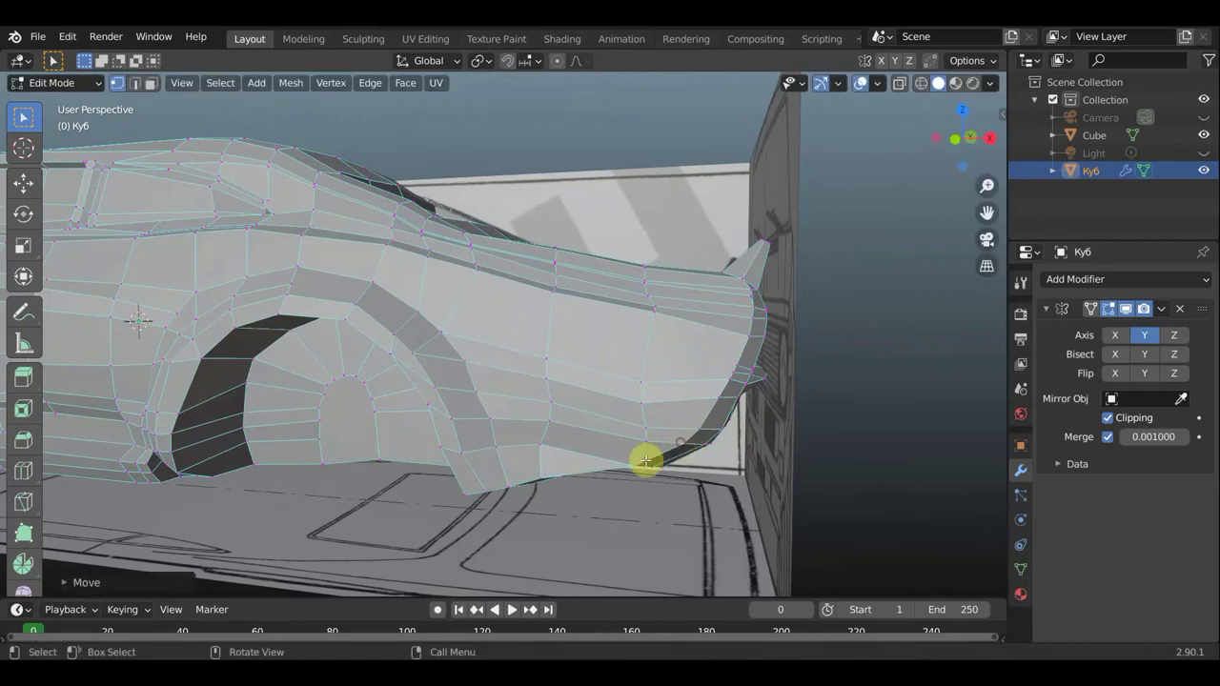
Lower the panel-edge vertices just behind the wheel arch into a smooth contour
{"action": "key", "text": "g"}
{"action": "left_click", "coordinate": [541, 477]}
{"action": "key", "text": "g"}
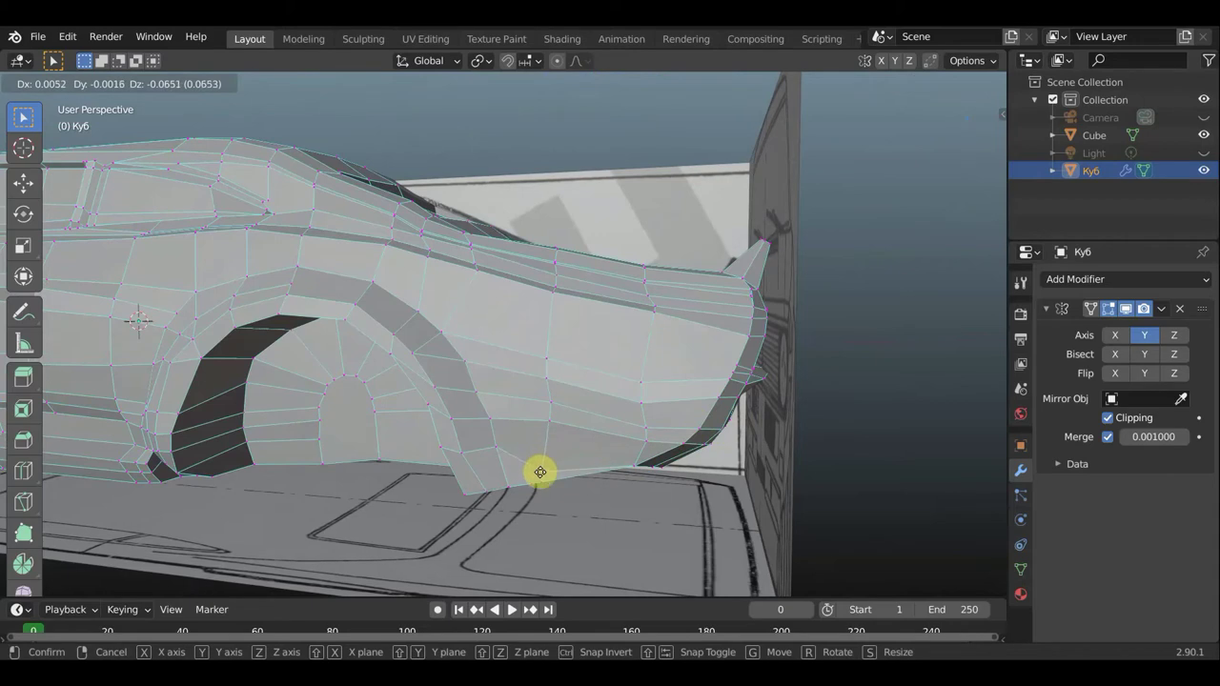
{"action": "left_click", "coordinate": [540, 473]}
{"action": "key", "text": "g"}
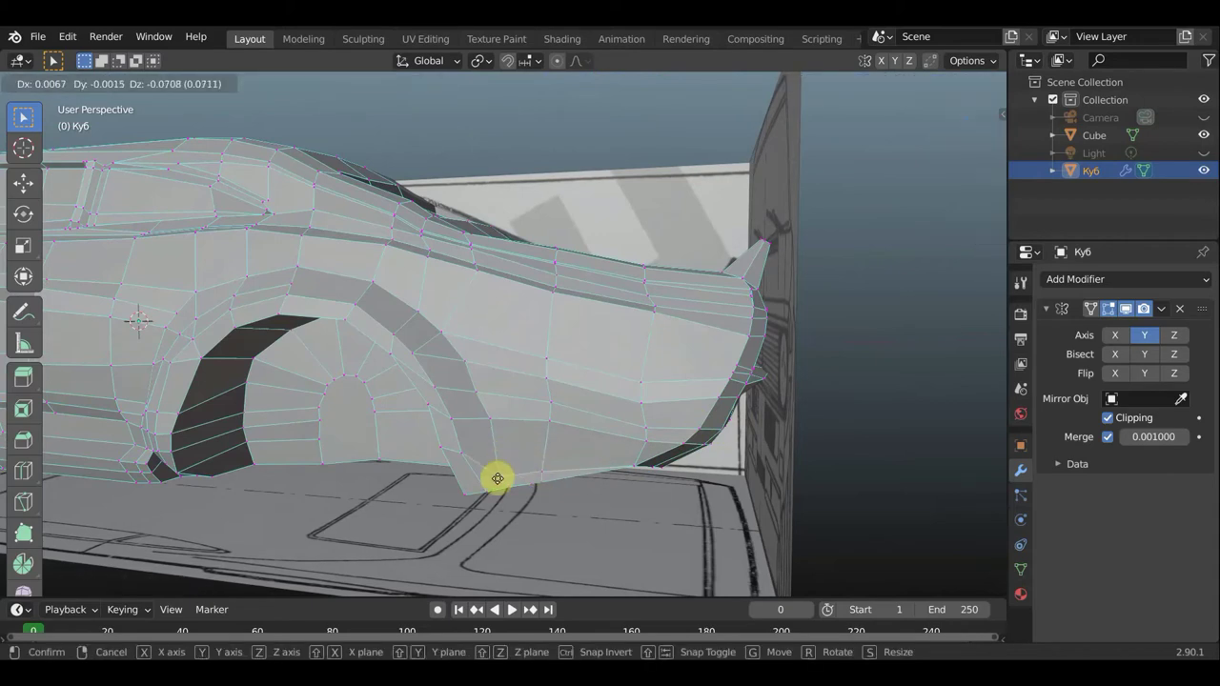
{"action": "left_click", "coordinate": [497, 479]}
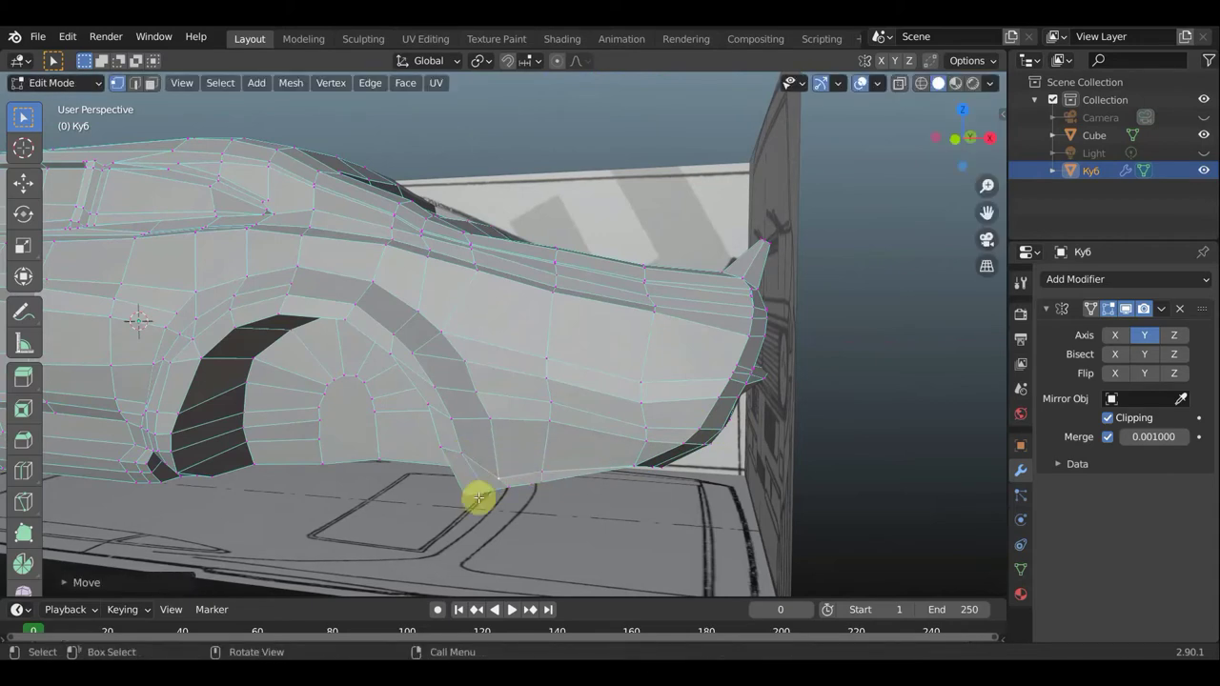
{"action": "key", "text": "g"}
{"action": "left_click", "coordinate": [479, 486]}
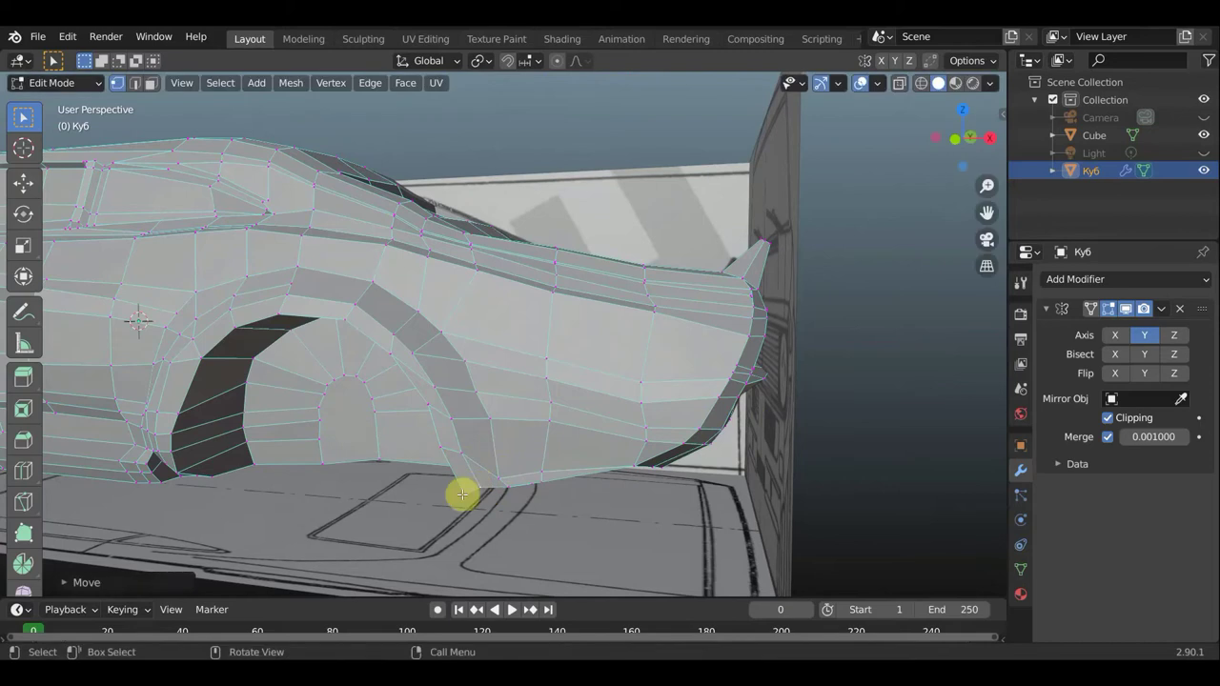
{"action": "key", "text": "g"}
{"action": "left_click", "coordinate": [453, 483]}
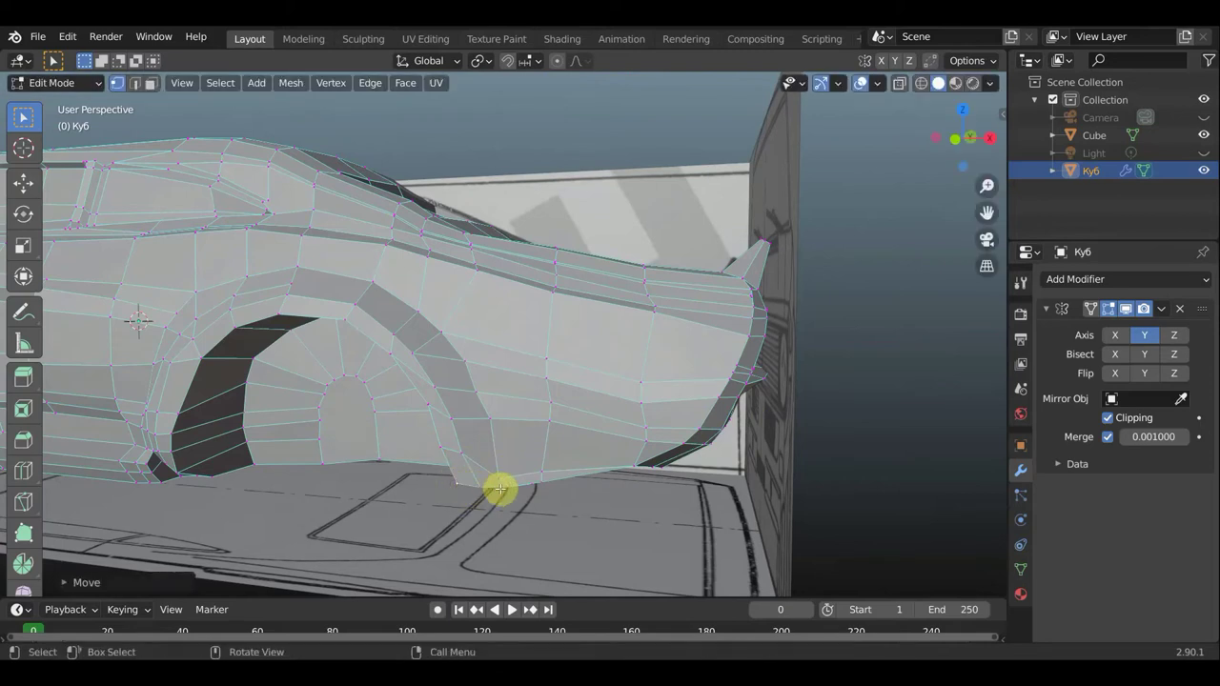
{"action": "key", "text": "g"}
{"action": "left_click", "coordinate": [631, 474]}
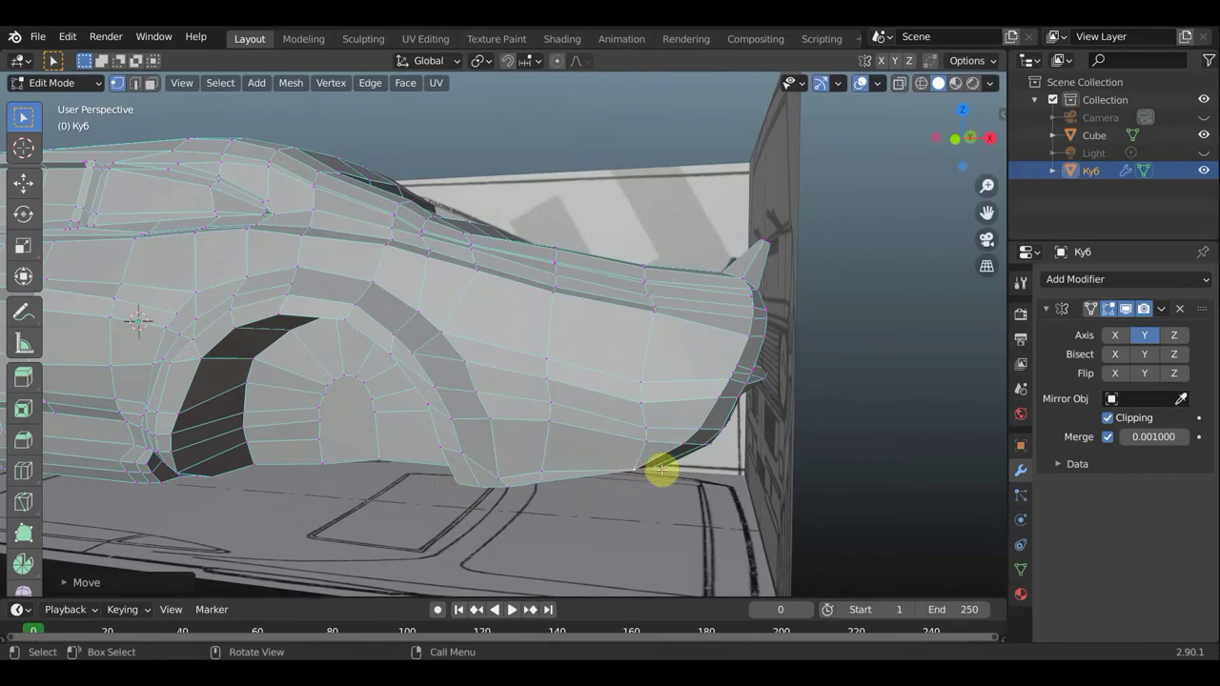
Zoom out and orbit to review the whole side of the car
{"action": "scroll", "coordinate": [587, 420], "scroll_direction": "down", "scroll_amount": 4}
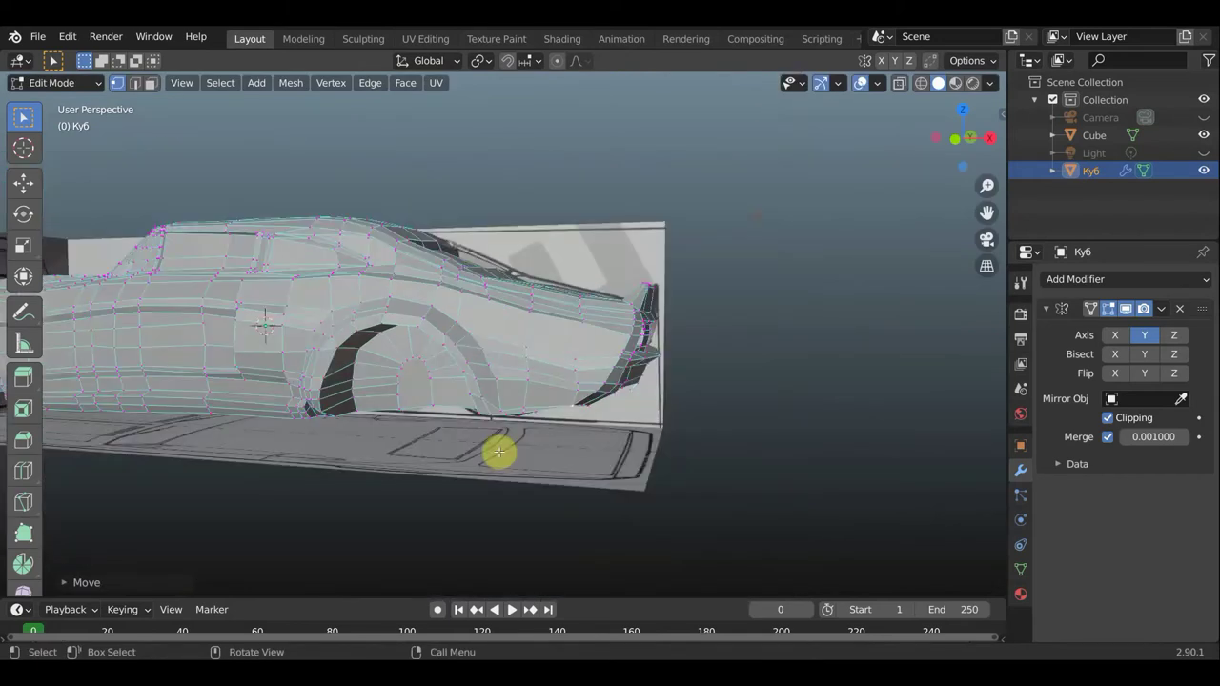
{"action": "mouse_move", "coordinate": [498, 451]}
{"action": "middle_mouse_down"}
{"action": "mouse_move", "coordinate": [661, 455]}
{"action": "mouse_move", "coordinate": [610, 428]}
{"action": "mouse_move", "coordinate": [585, 433]}
{"action": "mouse_move", "coordinate": [642, 436]}
{"action": "middle_mouse_up"}
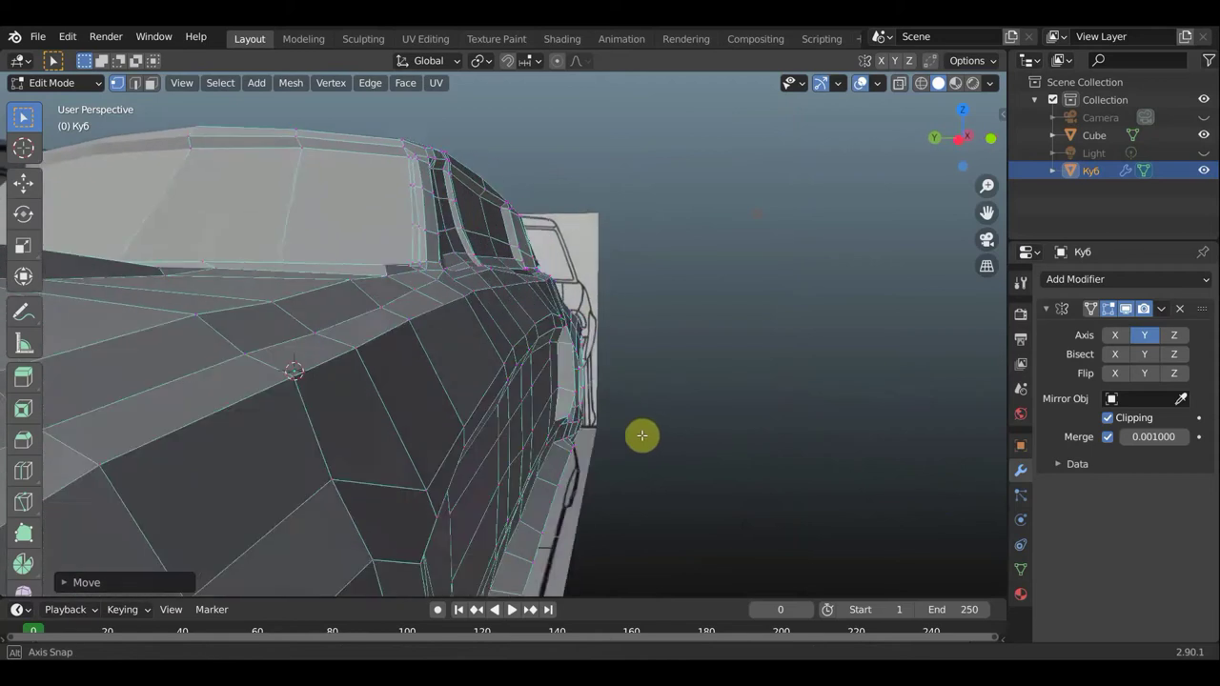
{"action": "scroll", "coordinate": [637, 435], "scroll_direction": "down", "scroll_amount": 3}
{"action": "scroll", "coordinate": [629, 436], "scroll_direction": "down", "scroll_amount": 3}
{"action": "scroll", "coordinate": [621, 436], "scroll_direction": "down", "scroll_amount": 3}
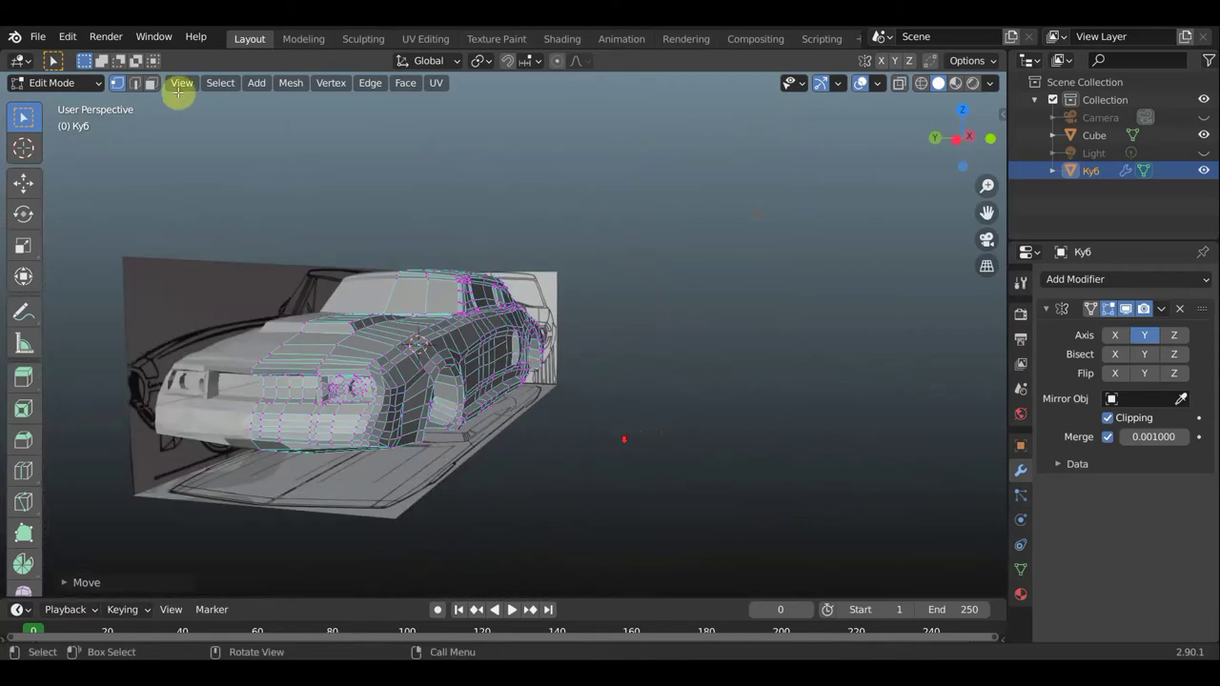
Return to Object Mode and orbit from below and behind to a close side view
{"action": "left_click", "coordinate": [54, 83]}
{"action": "left_click", "coordinate": [53, 99]}
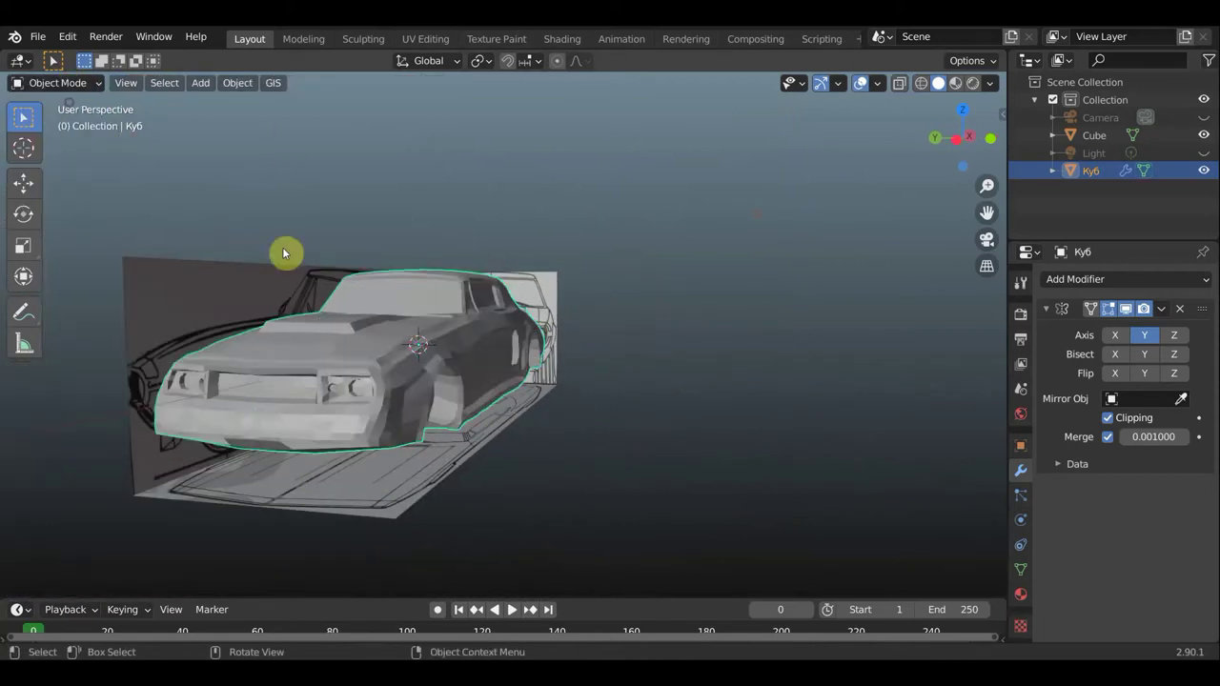
{"action": "mouse_move", "coordinate": [283, 253]}
{"action": "middle_mouse_down"}
{"action": "mouse_move", "coordinate": [308, 286]}
{"action": "mouse_move", "coordinate": [254, 218]}
{"action": "mouse_move", "coordinate": [254, 142]}
{"action": "mouse_move", "coordinate": [292, 238]}
{"action": "mouse_move", "coordinate": [333, 285]}
{"action": "mouse_move", "coordinate": [294, 314]}
{"action": "mouse_move", "coordinate": [163, 302]}
{"action": "mouse_move", "coordinate": [117, 324]}
{"action": "mouse_move", "coordinate": [80, 389]}
{"action": "mouse_move", "coordinate": [13, 409]}
{"action": "mouse_move", "coordinate": [921, 362]}
{"action": "mouse_move", "coordinate": [989, 308]}
{"action": "mouse_move", "coordinate": [937, 289]}
{"action": "mouse_move", "coordinate": [997, 291]}
{"action": "mouse_move", "coordinate": [239, 308]}
{"action": "mouse_move", "coordinate": [340, 306]}
{"action": "mouse_move", "coordinate": [340, 295]}
{"action": "middle_mouse_up"}
{"action": "scroll", "coordinate": [487, 302], "scroll_direction": "down", "scroll_amount": 3}
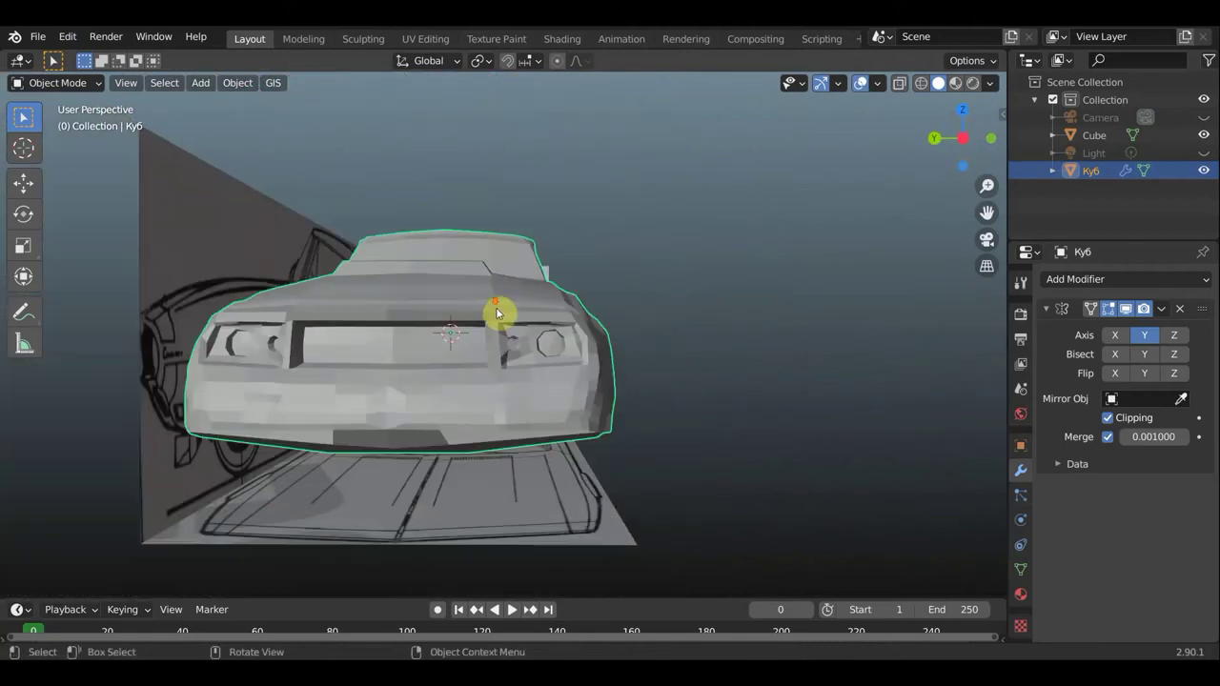
{"action": "mouse_move", "coordinate": [506, 331]}
{"action": "middle_mouse_down"}
{"action": "mouse_move", "coordinate": [123, 340]}
{"action": "mouse_move", "coordinate": [254, 349]}
{"action": "mouse_move", "coordinate": [550, 416]}
{"action": "mouse_move", "coordinate": [536, 382]}
{"action": "middle_mouse_up"}
{"action": "scroll", "coordinate": [565, 374], "scroll_direction": "up", "scroll_amount": 3}
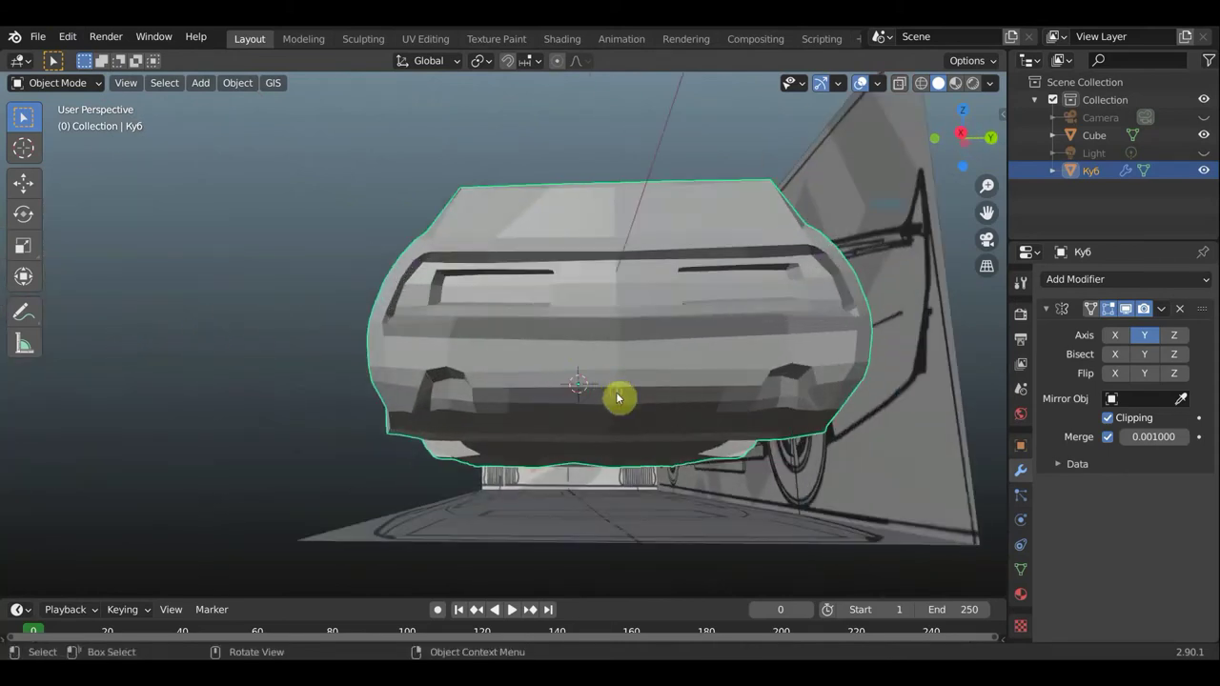
{"action": "mouse_move", "coordinate": [617, 399]}
{"action": "middle_mouse_down"}
{"action": "mouse_move", "coordinate": [823, 429]}
{"action": "mouse_move", "coordinate": [572, 353]}
{"action": "middle_mouse_up"}
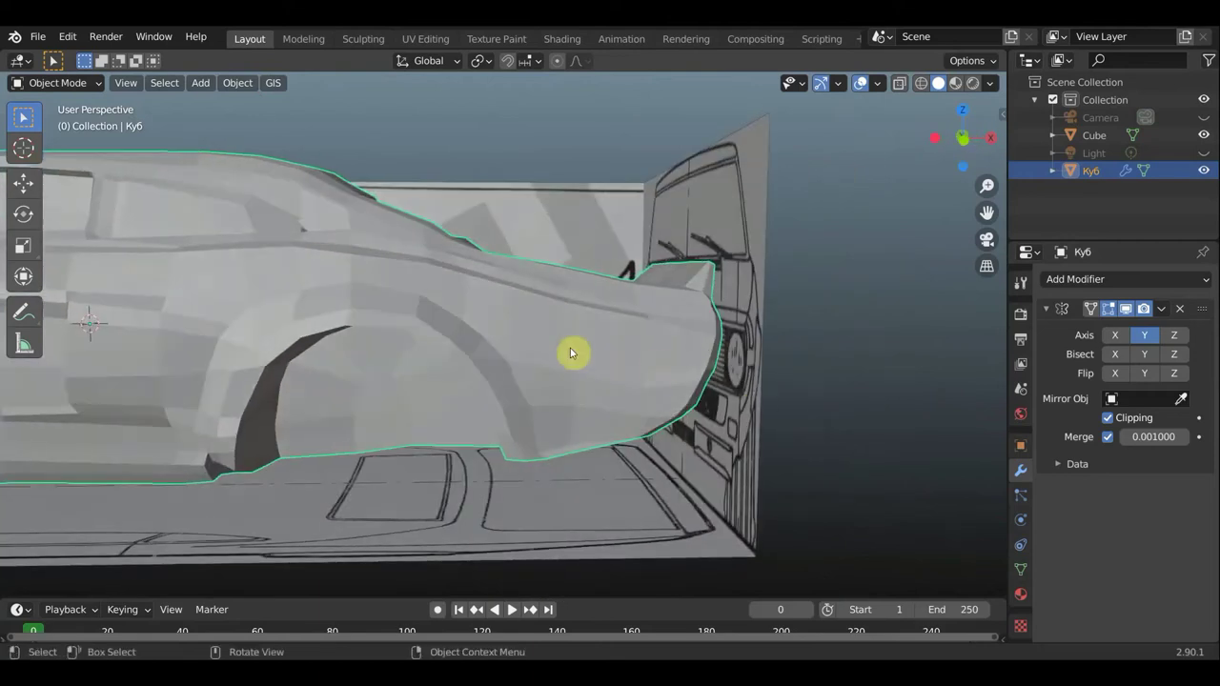
{"action": "mouse_move", "coordinate": [329, 340]}
{"action": "middle_mouse_down"}
{"action": "mouse_move", "coordinate": [283, 327]}
{"action": "mouse_move", "coordinate": [336, 357]}
{"action": "mouse_move", "coordinate": [375, 349]}
{"action": "mouse_move", "coordinate": [349, 348]}
{"action": "mouse_move", "coordinate": [385, 365]}
{"action": "mouse_move", "coordinate": [444, 365]}
{"action": "mouse_move", "coordinate": [300, 371]}
{"action": "middle_mouse_up"}
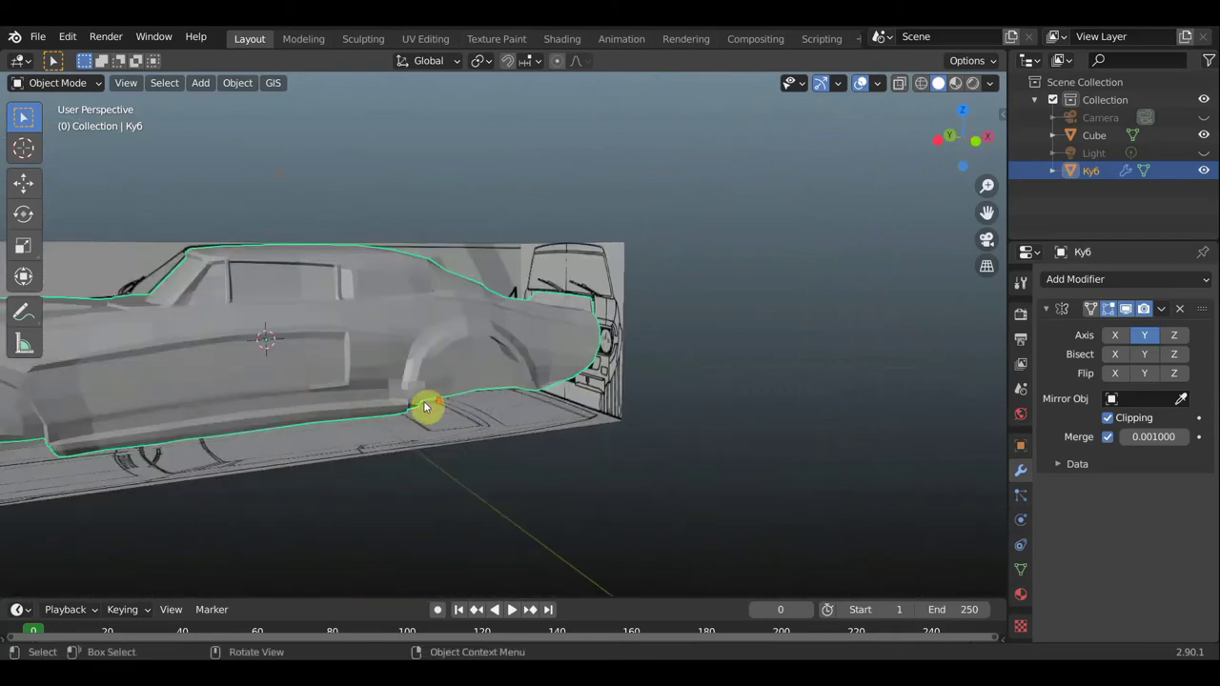
{"action": "middle_click_drag", "start_coordinate": [425, 407], "coordinate": [372, 398]}
{"action": "scroll", "coordinate": [378, 394], "scroll_direction": "up", "scroll_amount": 2}
{"action": "scroll", "coordinate": [379, 396], "scroll_direction": "up", "scroll_amount": 2}
Switch to Edit Mode and reposition four vertices on the wheel arch rim
{"action": "left_click", "coordinate": [85, 83]}
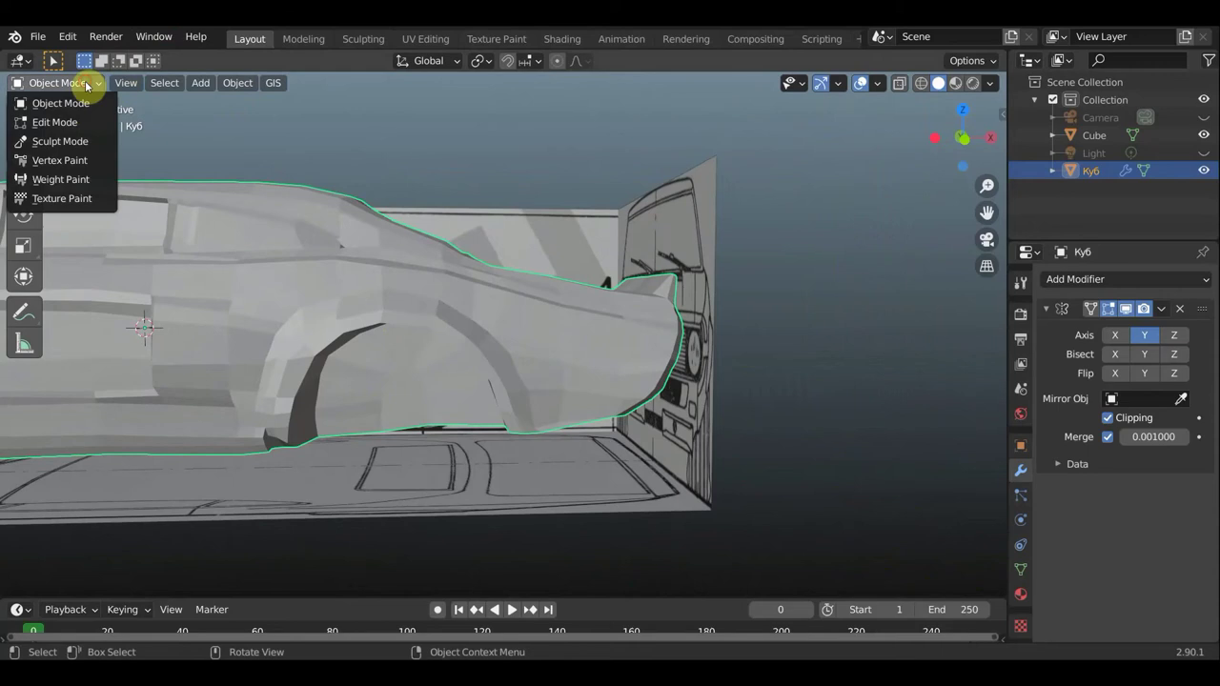
{"action": "left_click", "coordinate": [84, 122]}
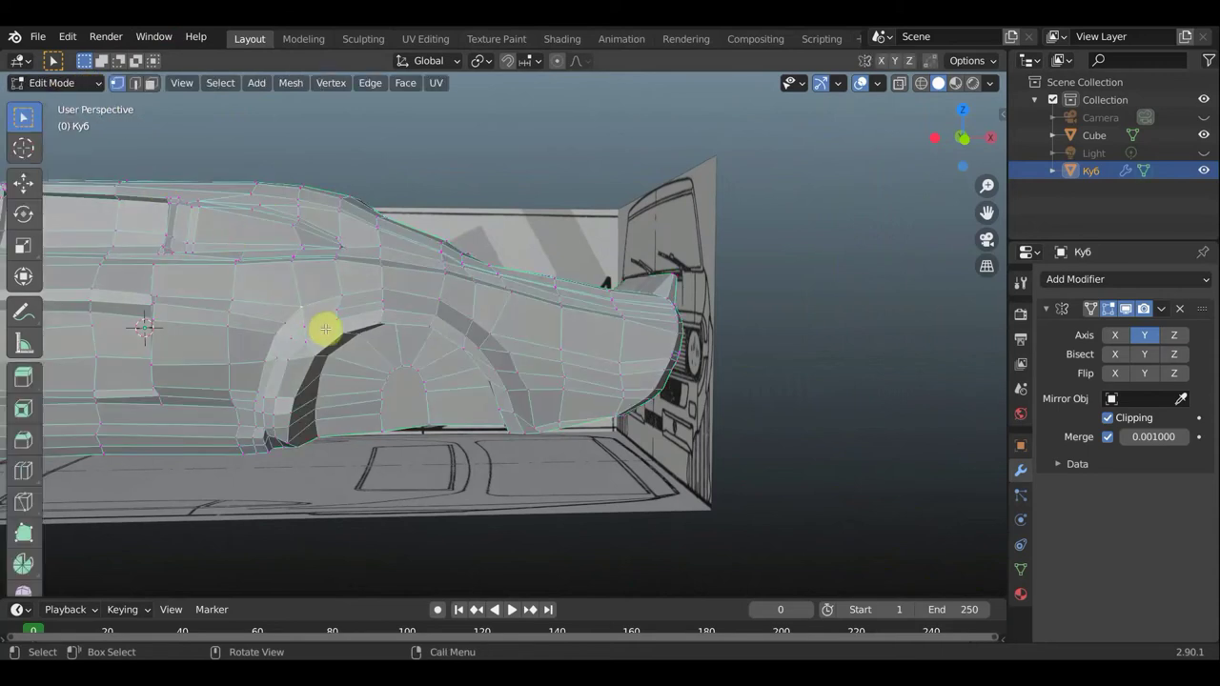
{"action": "key", "text": "g"}
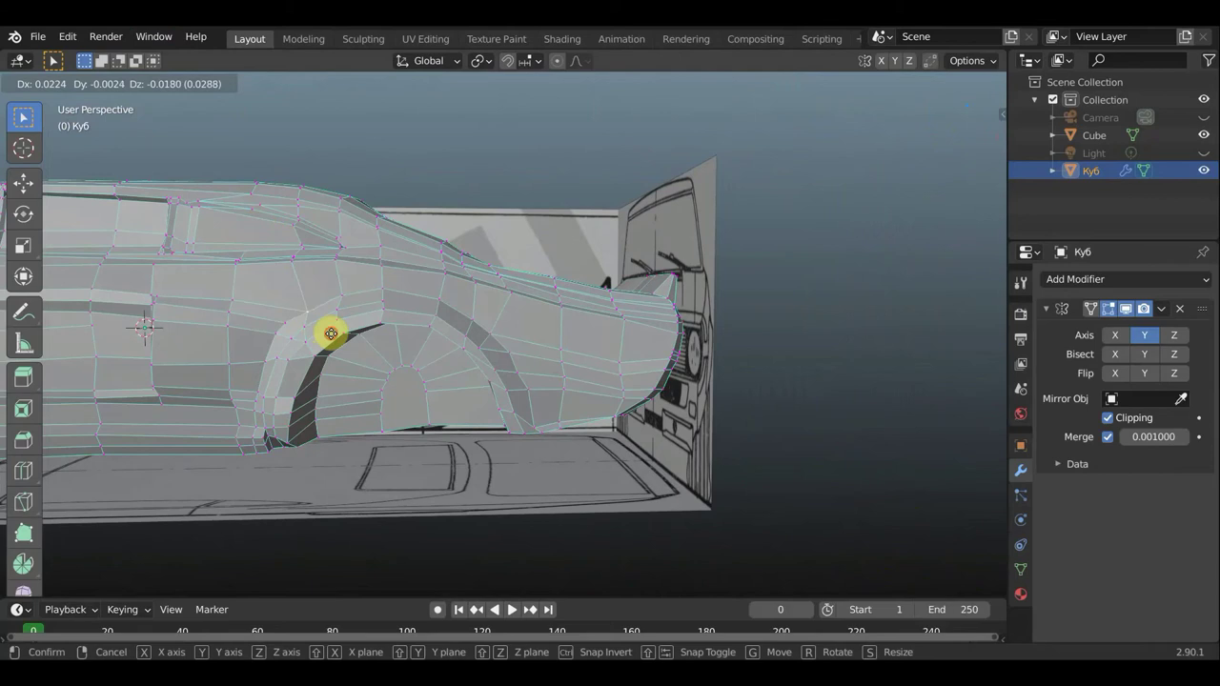
{"action": "left_click", "coordinate": [331, 334]}
{"action": "key", "text": "g"}
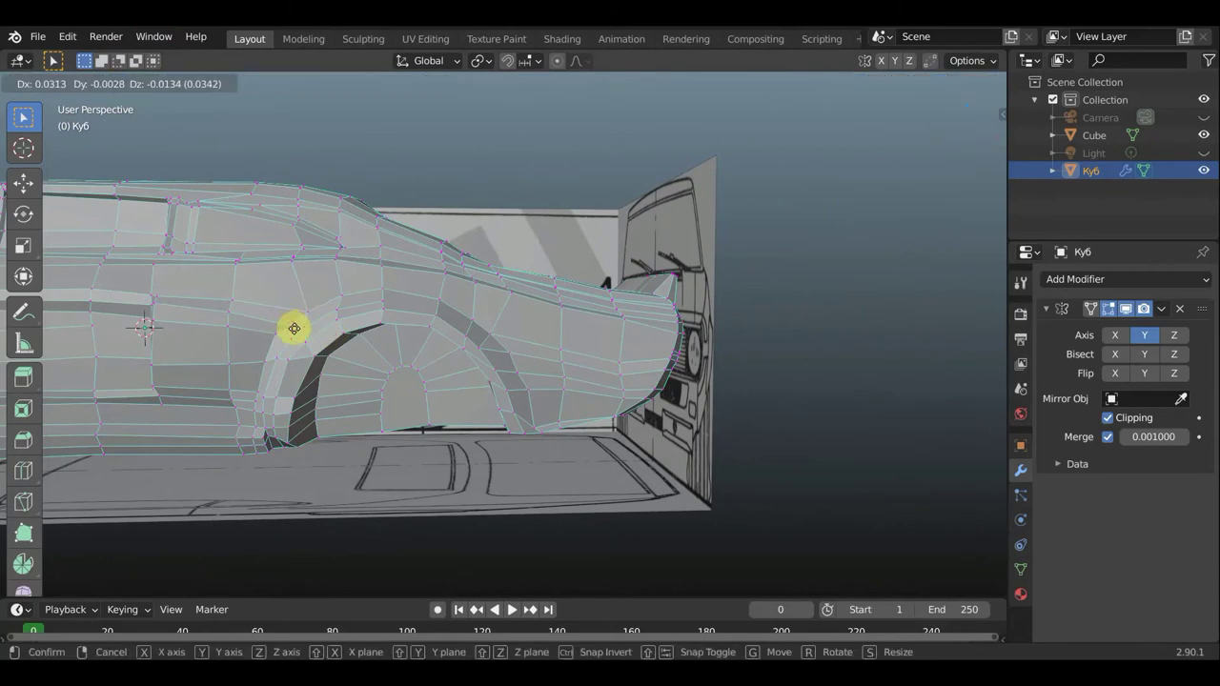
{"action": "left_click", "coordinate": [294, 329]}
{"action": "key", "text": "g"}
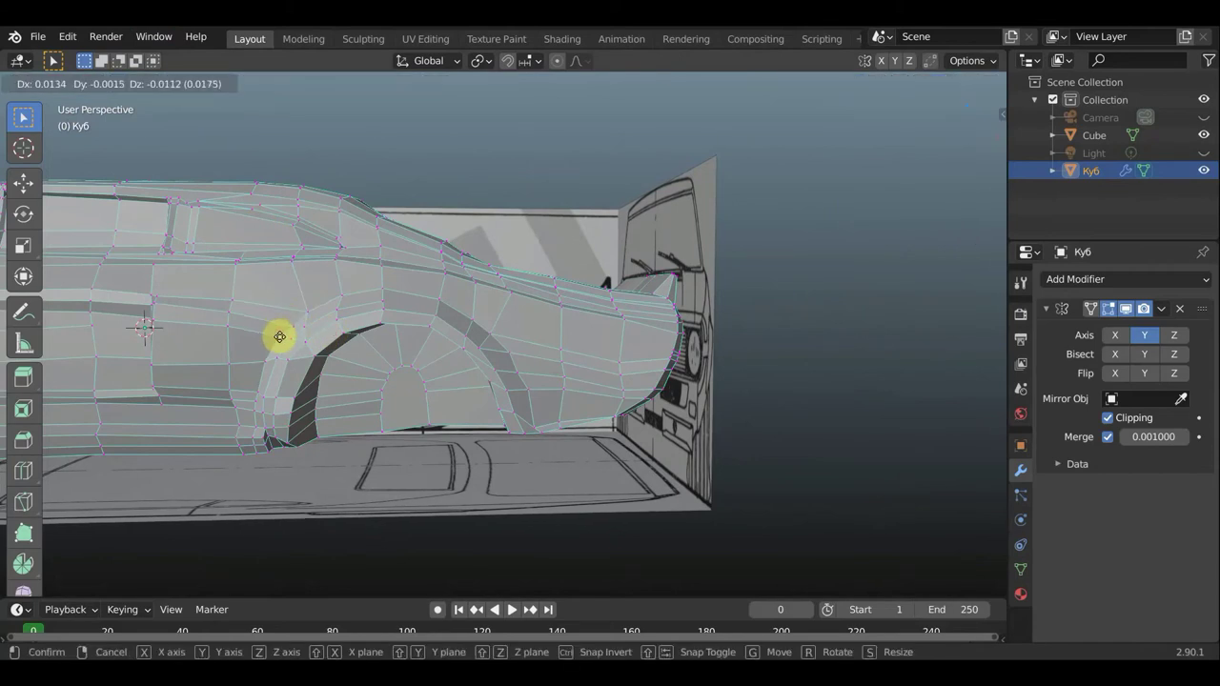
{"action": "left_click", "coordinate": [279, 337]}
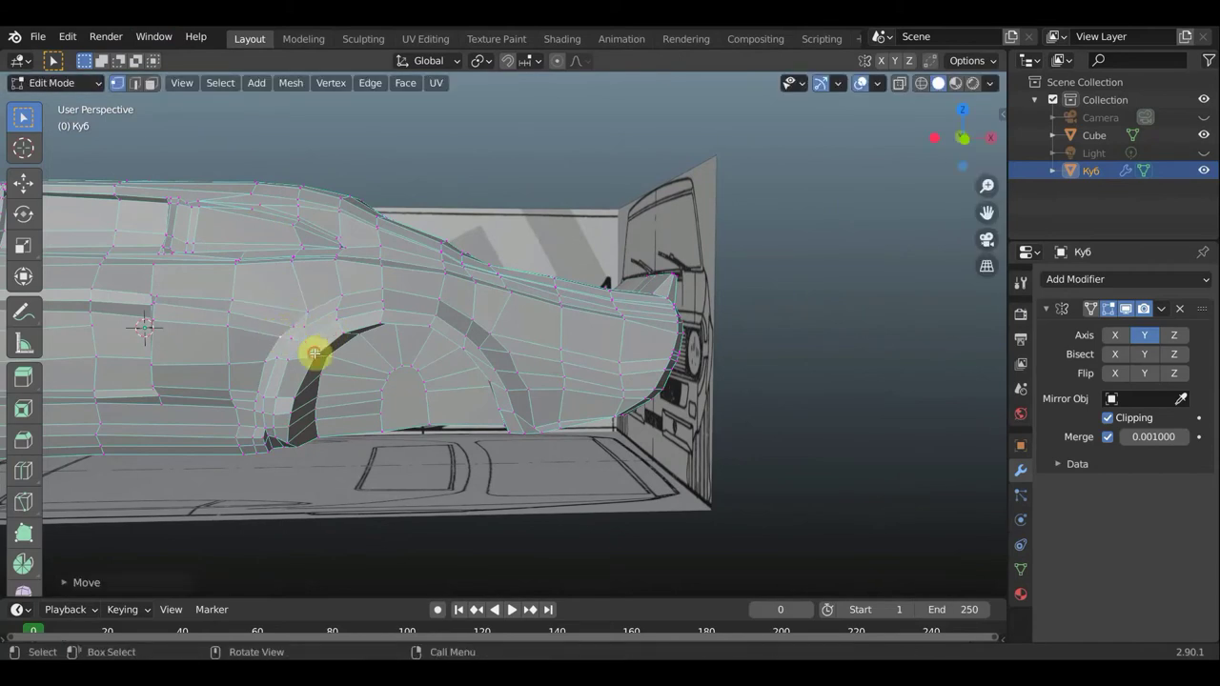
{"action": "key", "text": "g"}
{"action": "left_click", "coordinate": [315, 351]}
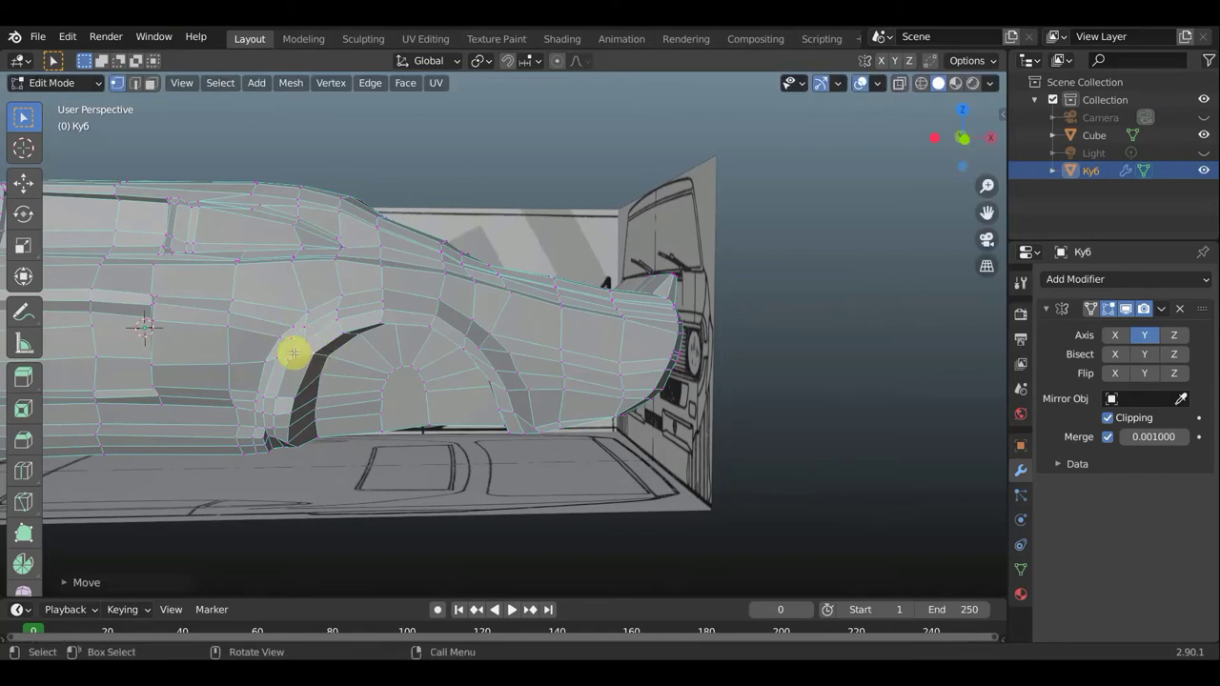
Pull the lower wheel arch vertices and its bottom corner into place
{"action": "key", "text": "g"}
{"action": "left_click", "coordinate": [276, 393]}
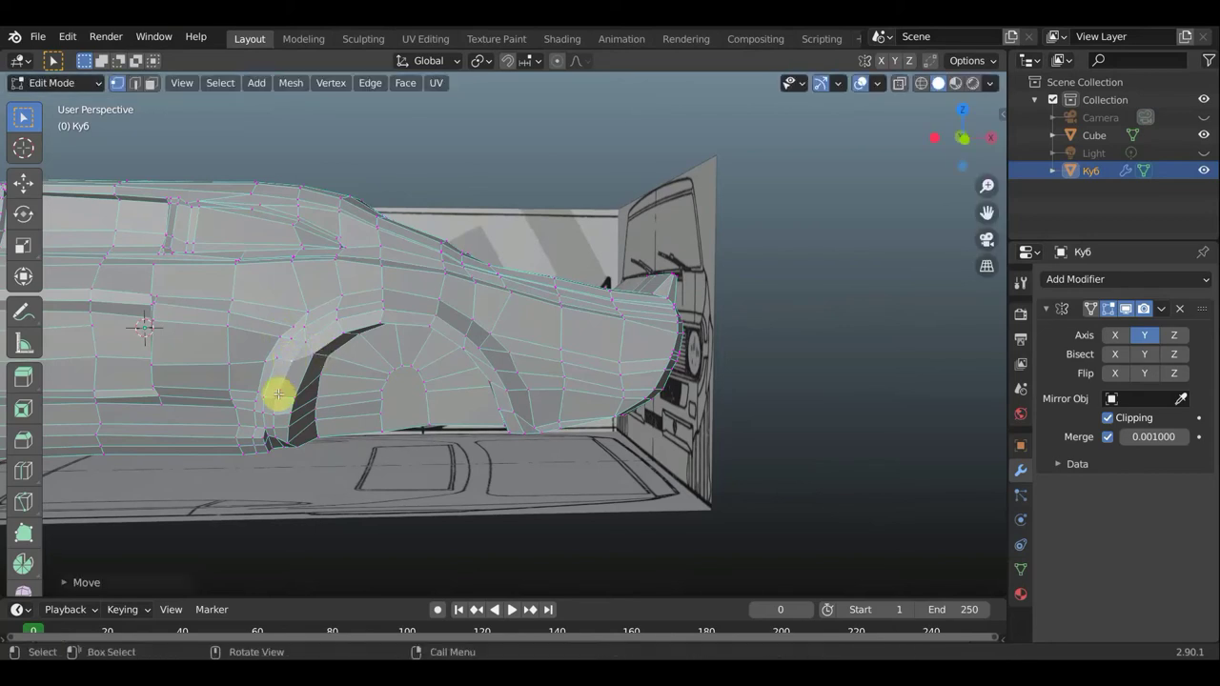
{"action": "key", "text": "g"}
{"action": "left_click", "coordinate": [282, 404]}
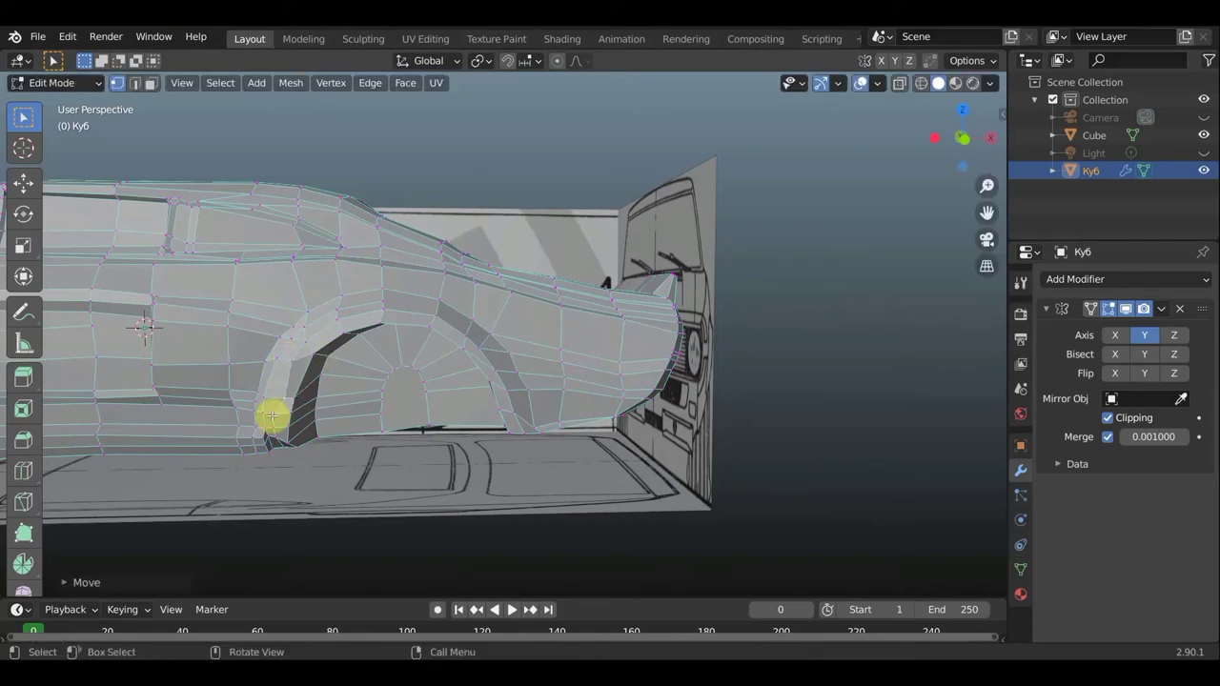
{"action": "key", "text": "g"}
{"action": "left_click", "coordinate": [273, 414]}
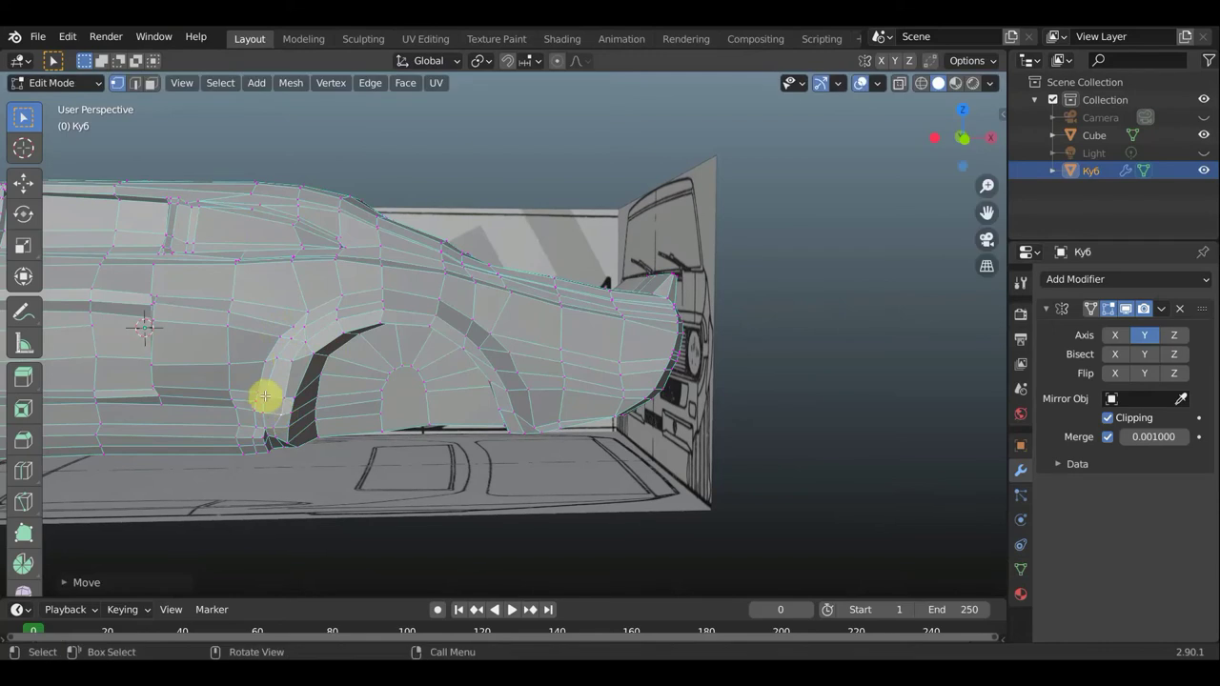
{"action": "key", "text": "g"}
{"action": "left_click", "coordinate": [272, 393]}
{"action": "key", "text": "g"}
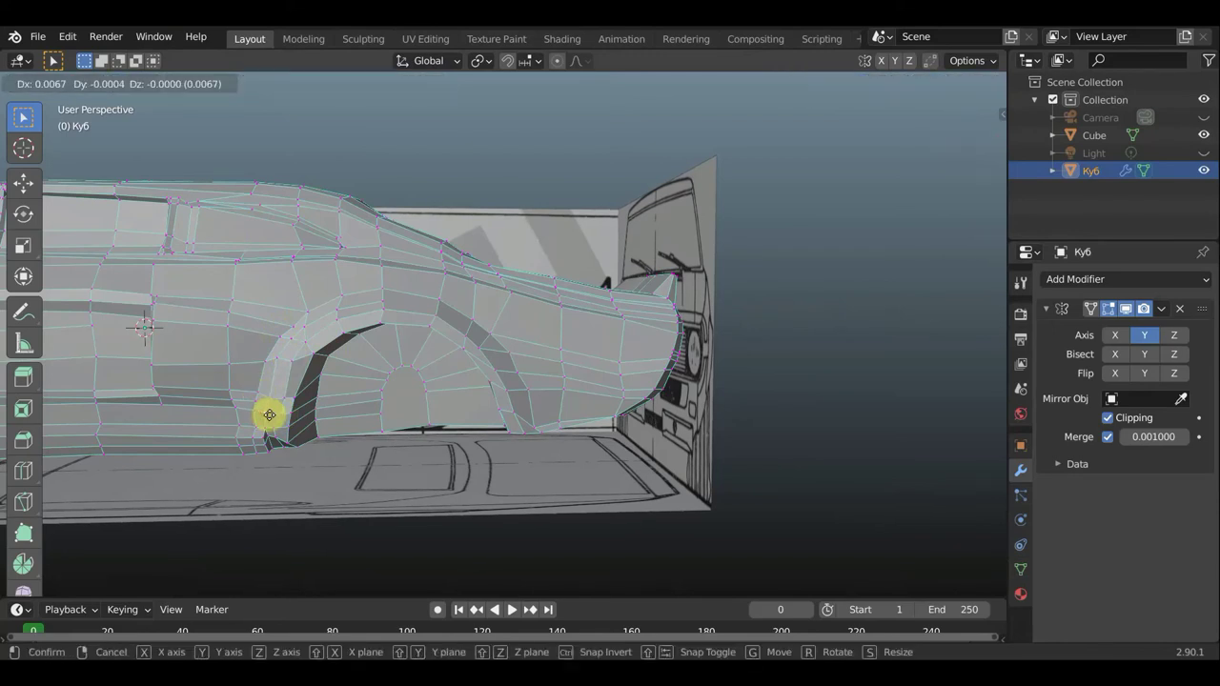
{"action": "left_click", "coordinate": [273, 427]}
{"action": "key", "text": "g"}
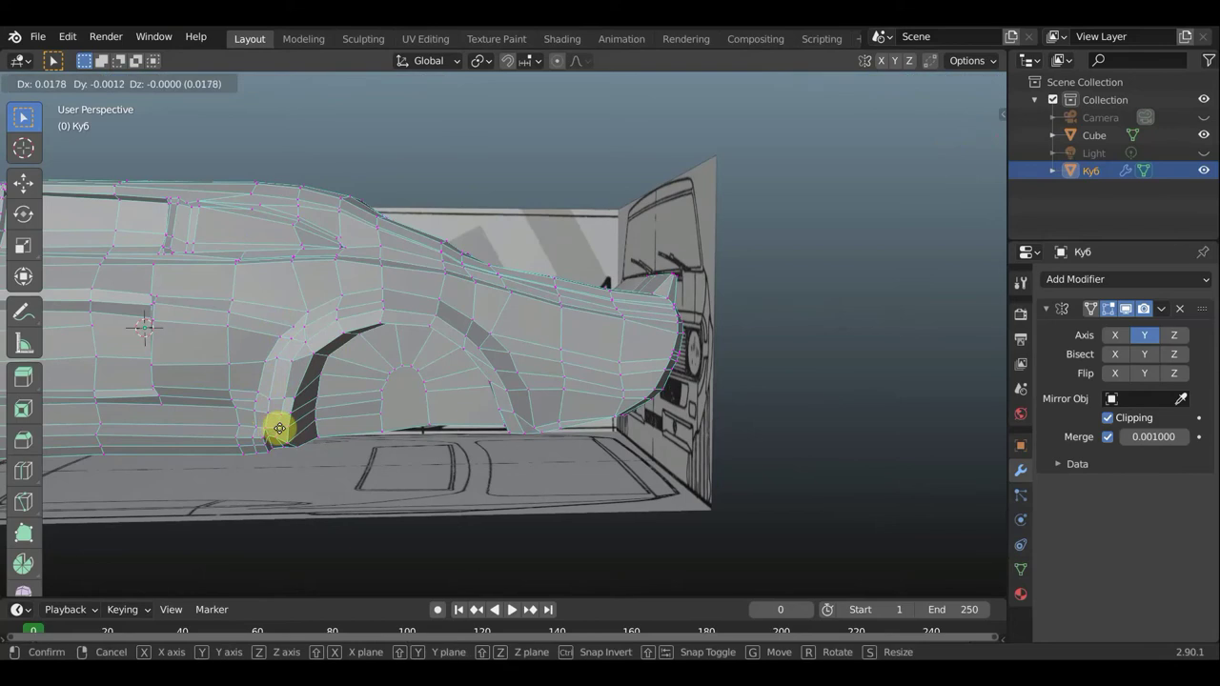
{"action": "left_click", "coordinate": [280, 428]}
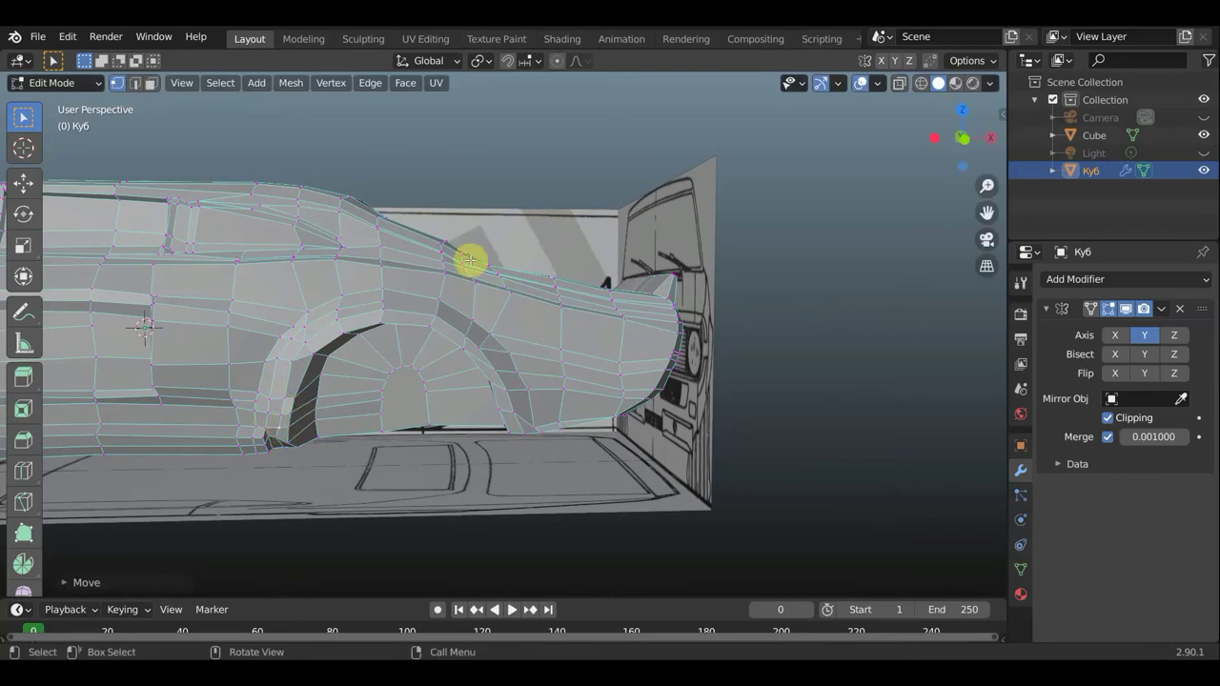
Adjust vertices along the upper body line and roof line
{"action": "key", "text": "g"}
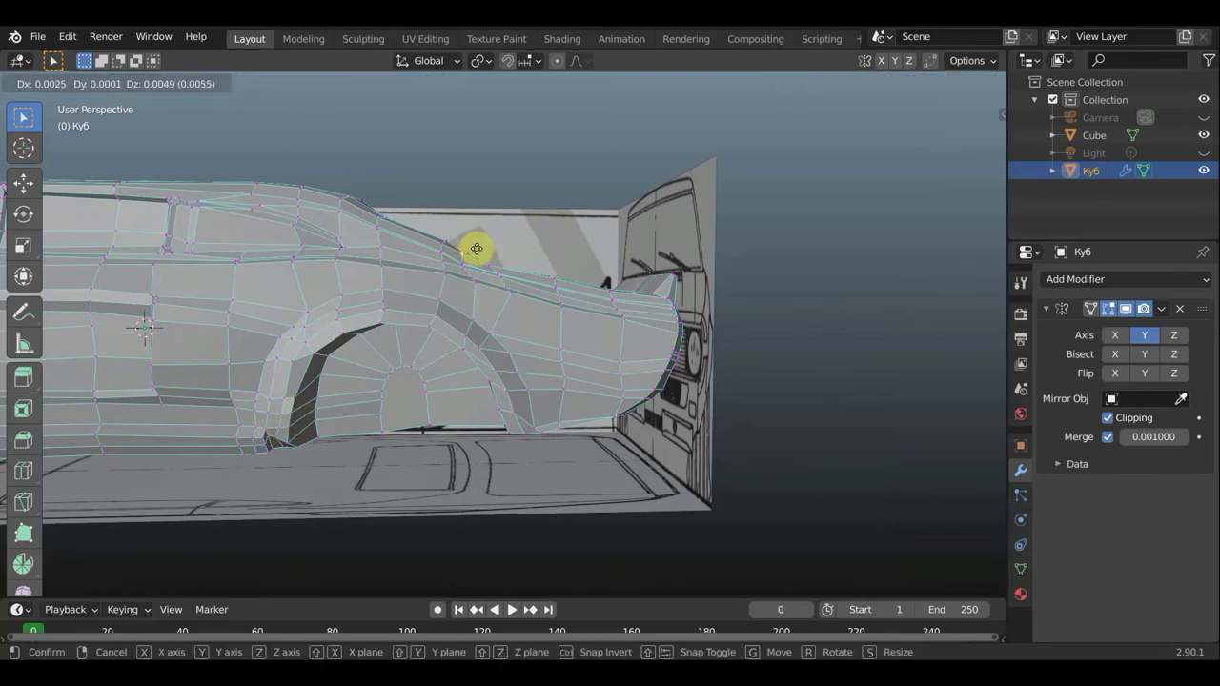
{"action": "left_click", "coordinate": [476, 249]}
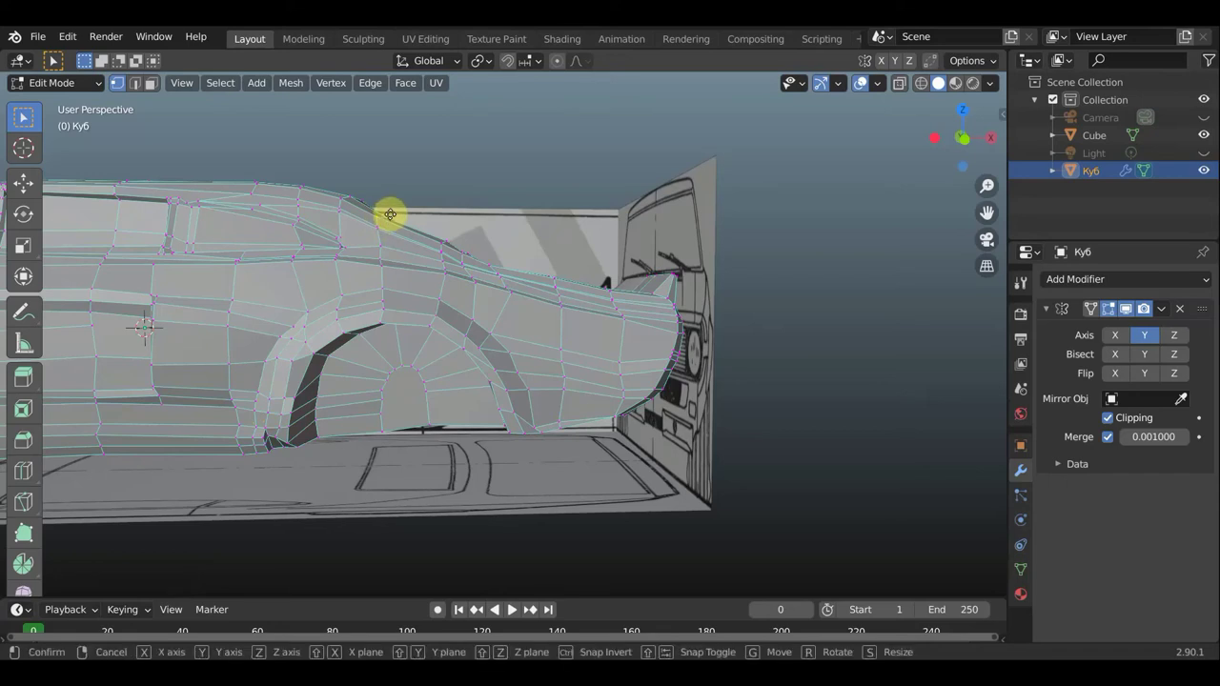
{"action": "left_click", "coordinate": [391, 214]}
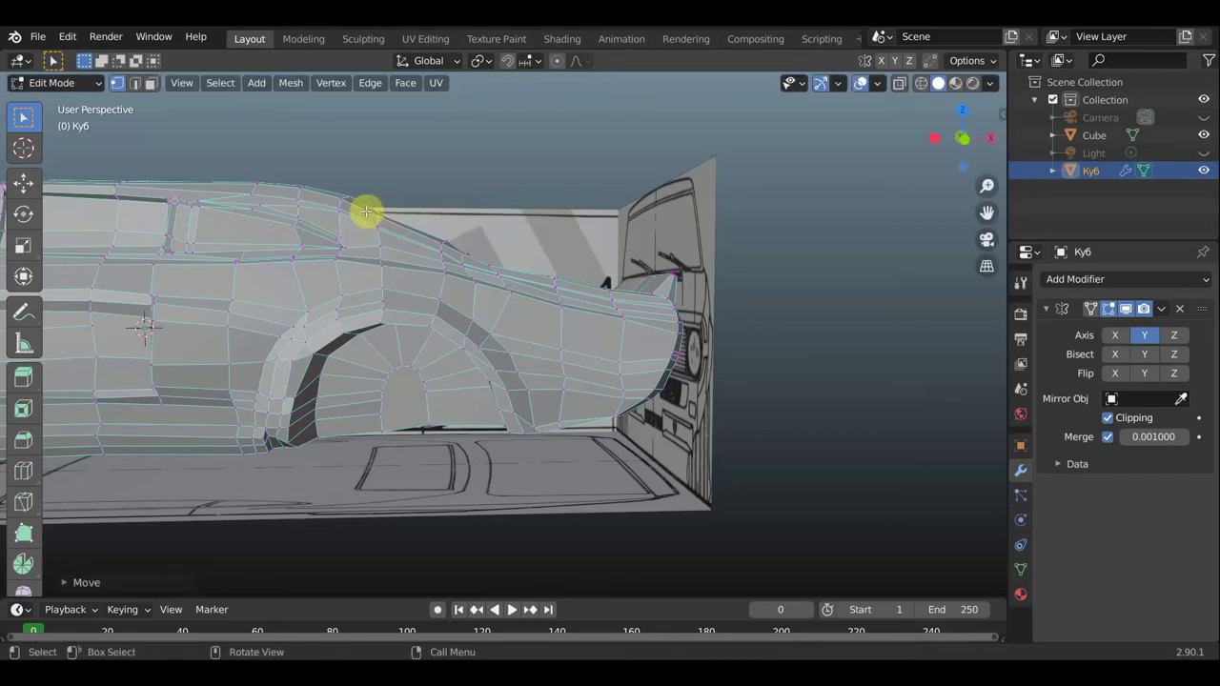
Move a vertex beside the side window into place
{"action": "mouse_move", "coordinate": [351, 226]}
{"action": "middle_mouse_down"}
{"action": "mouse_move", "coordinate": [397, 242]}
{"action": "mouse_move", "coordinate": [342, 236]}
{"action": "middle_mouse_up"}
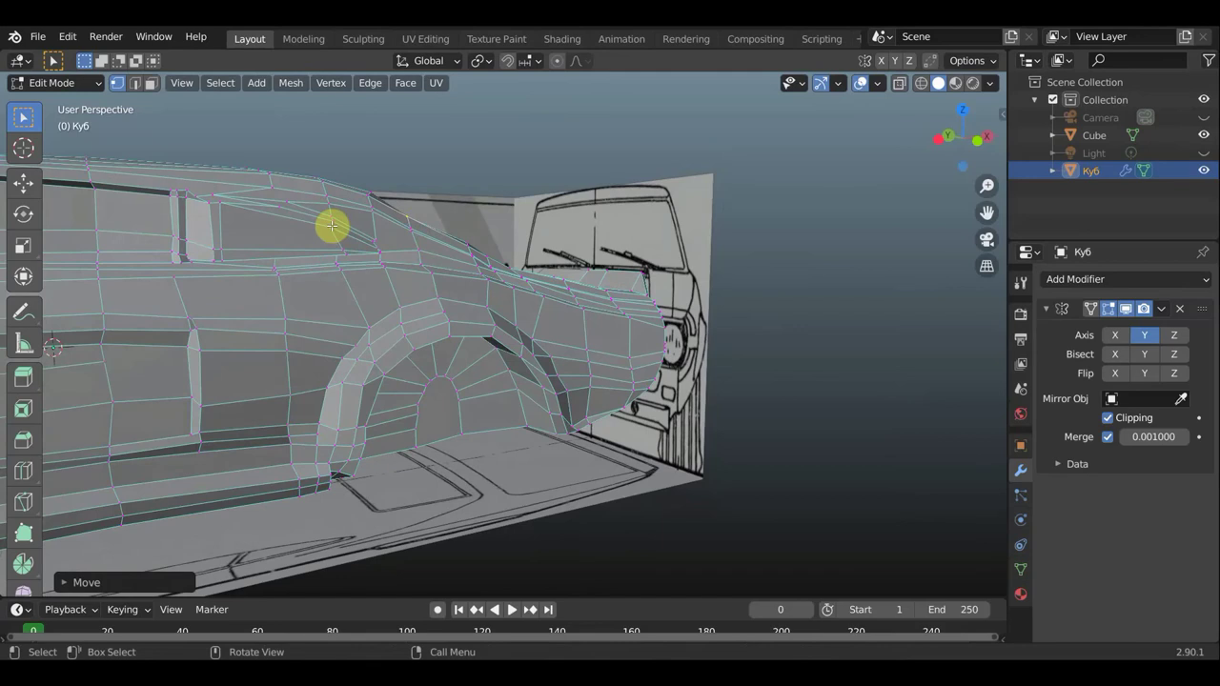
{"action": "key", "text": "g"}
{"action": "left_click", "coordinate": [330, 229]}
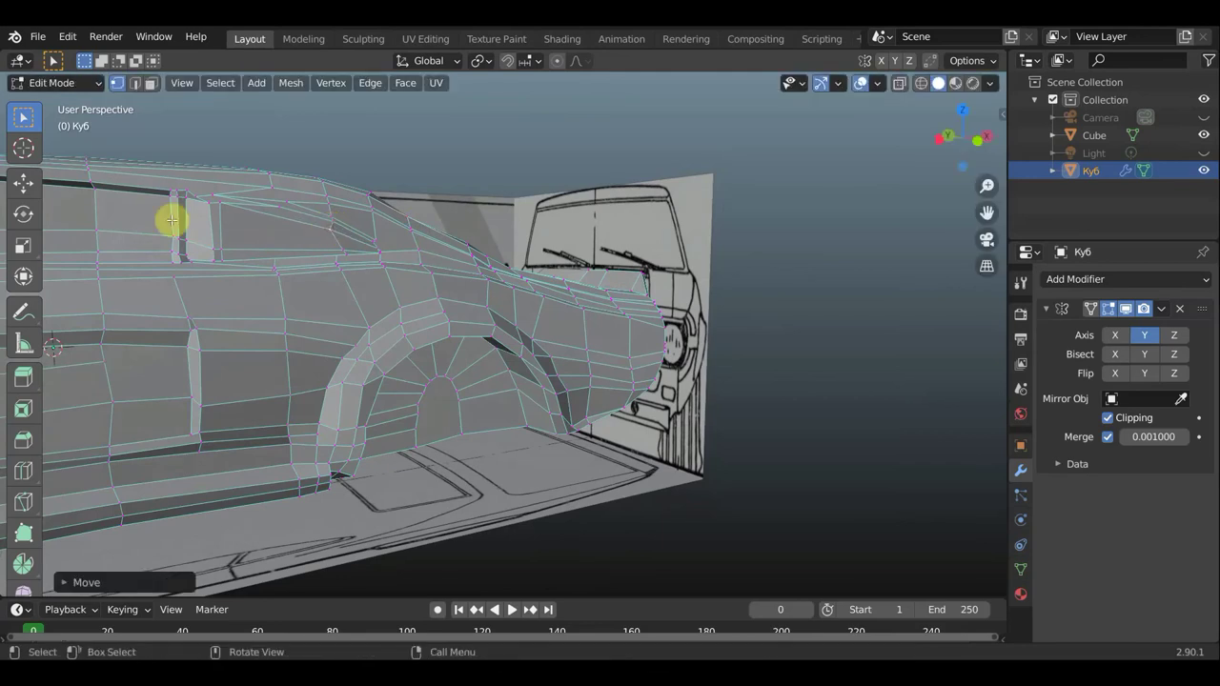
Orbit, pan and zoom out to inspect the whole mirrored car body
{"action": "middle_click_drag", "start_coordinate": [257, 231], "coordinate": [442, 232]}
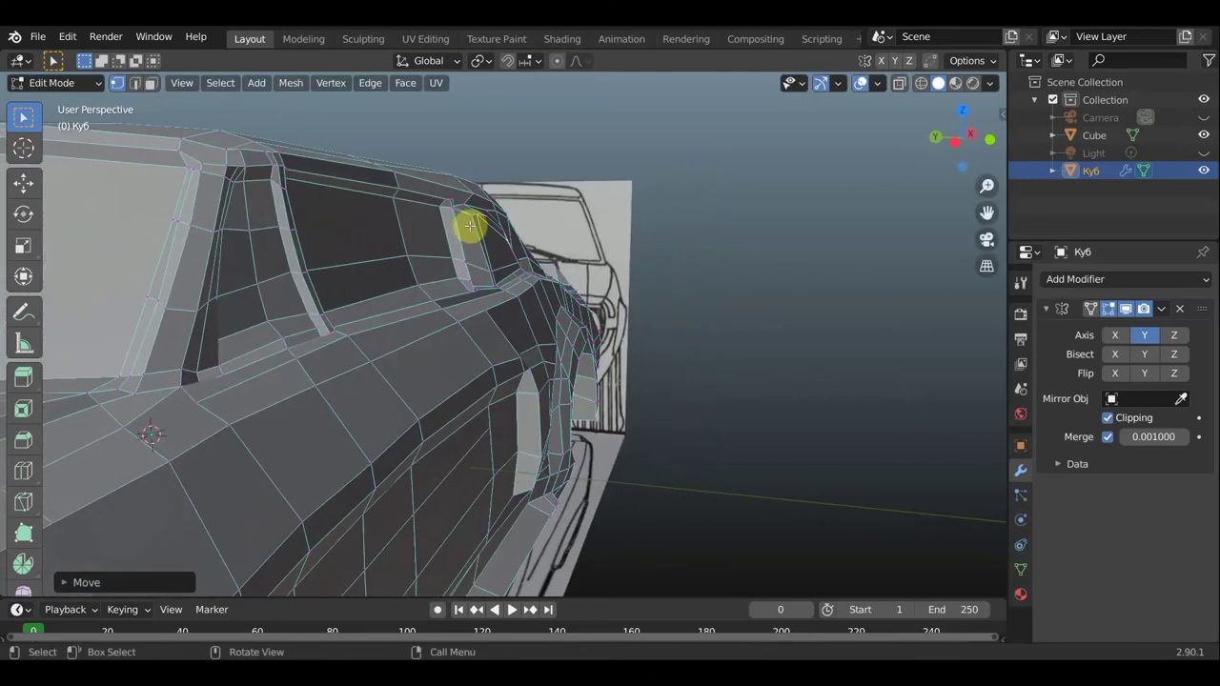
{"action": "scroll", "coordinate": [434, 224], "scroll_direction": "down", "scroll_amount": 4}
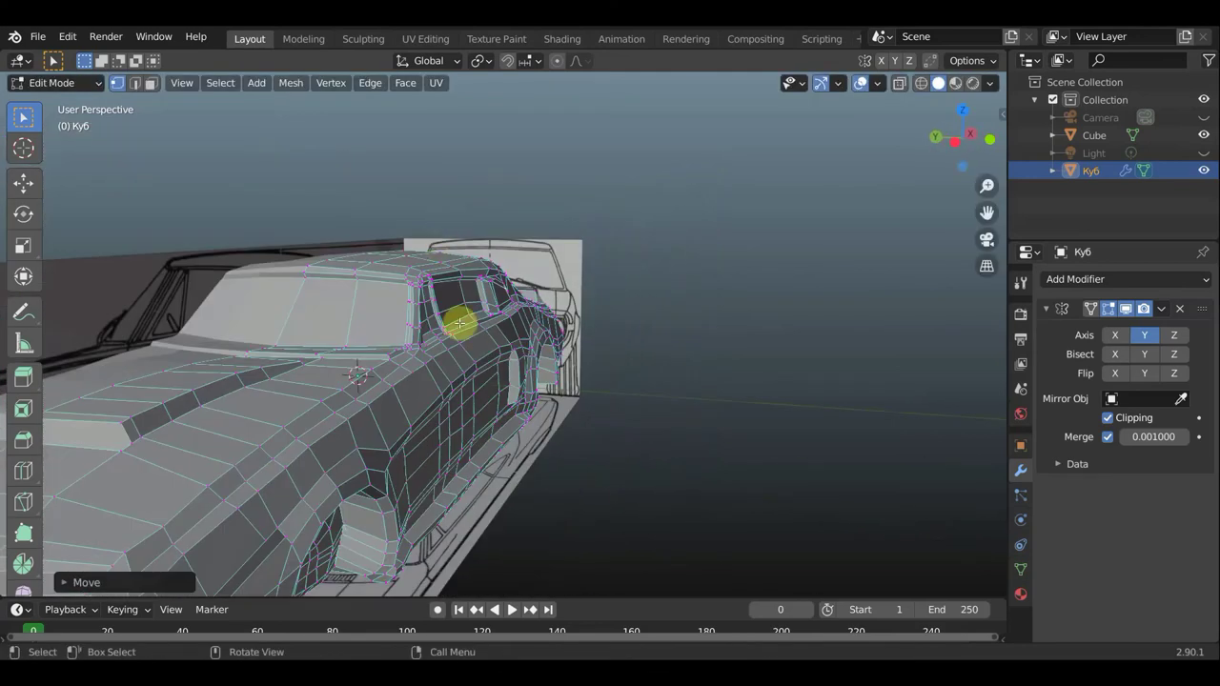
{"action": "mouse_move", "coordinate": [661, 434]}
{"action": "middle_mouse_down", "text": "shift"}
{"action": "mouse_move", "coordinate": [675, 346]}
{"action": "mouse_move", "coordinate": [716, 317]}
{"action": "mouse_move", "coordinate": [696, 327]}
{"action": "middle_mouse_up", "text": "shift"}
{"action": "mouse_move", "coordinate": [532, 340]}
{"action": "middle_mouse_down"}
{"action": "mouse_move", "coordinate": [694, 353]}
{"action": "mouse_move", "coordinate": [445, 368]}
{"action": "mouse_move", "coordinate": [333, 358]}
{"action": "mouse_move", "coordinate": [771, 365]}
{"action": "mouse_move", "coordinate": [727, 356]}
{"action": "mouse_move", "coordinate": [838, 353]}
{"action": "mouse_move", "coordinate": [744, 381]}
{"action": "middle_mouse_up"}
{"action": "scroll", "coordinate": [771, 363], "scroll_direction": "up", "scroll_amount": 4}
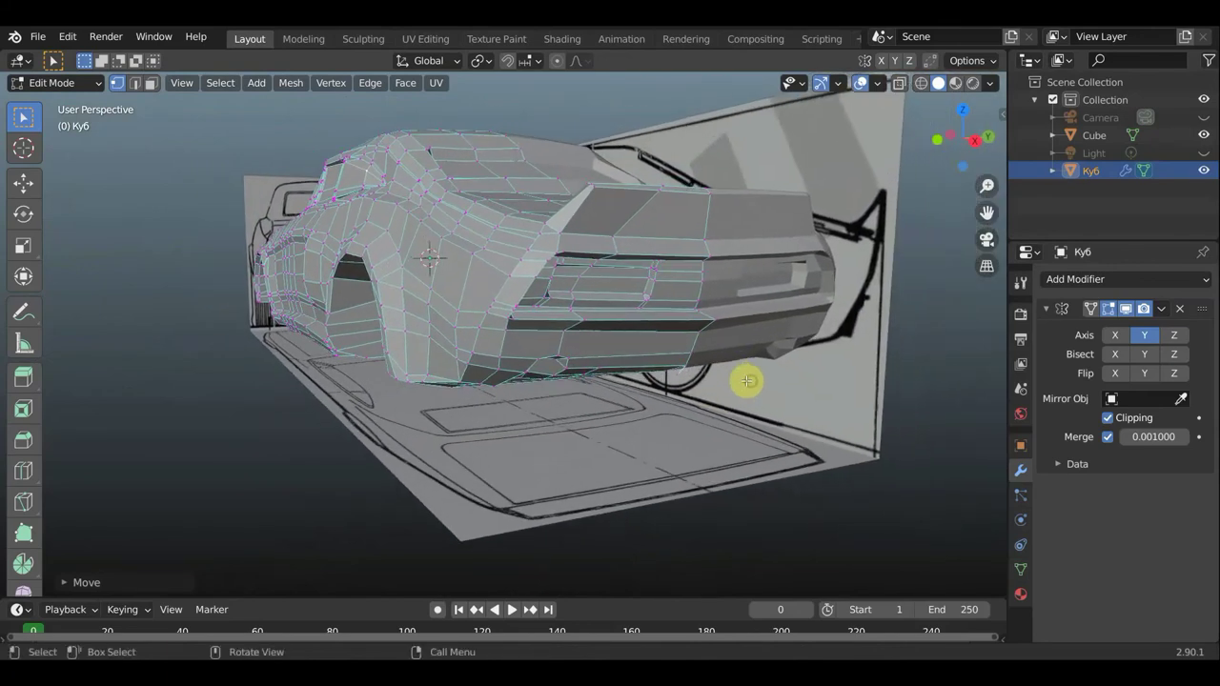
{"action": "scroll", "coordinate": [750, 380], "scroll_direction": "down", "scroll_amount": 3}
{"action": "mouse_move", "coordinate": [590, 377]}
{"action": "middle_mouse_down"}
{"action": "mouse_move", "coordinate": [675, 381]}
{"action": "mouse_move", "coordinate": [621, 417]}
{"action": "mouse_move", "coordinate": [673, 395]}
{"action": "mouse_move", "coordinate": [684, 372]}
{"action": "mouse_move", "coordinate": [817, 379]}
{"action": "middle_mouse_up"}
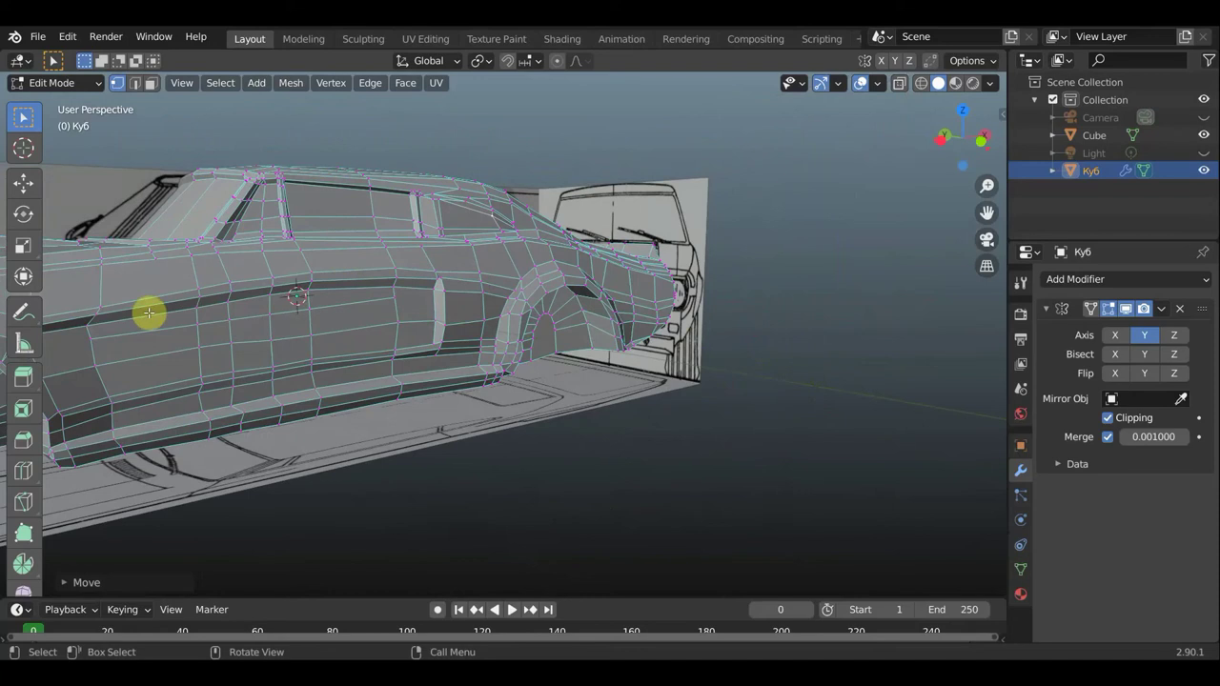
{"action": "mouse_move", "coordinate": [661, 335]}
{"action": "middle_mouse_down"}
{"action": "mouse_move", "coordinate": [577, 338]}
{"action": "mouse_move", "coordinate": [504, 265]}
{"action": "mouse_move", "coordinate": [404, 288]}
{"action": "mouse_move", "coordinate": [284, 287]}
{"action": "mouse_move", "coordinate": [436, 308]}
{"action": "mouse_move", "coordinate": [471, 292]}
{"action": "mouse_move", "coordinate": [458, 346]}
{"action": "mouse_move", "coordinate": [498, 354]}
{"action": "mouse_move", "coordinate": [645, 277]}
{"action": "middle_mouse_up"}
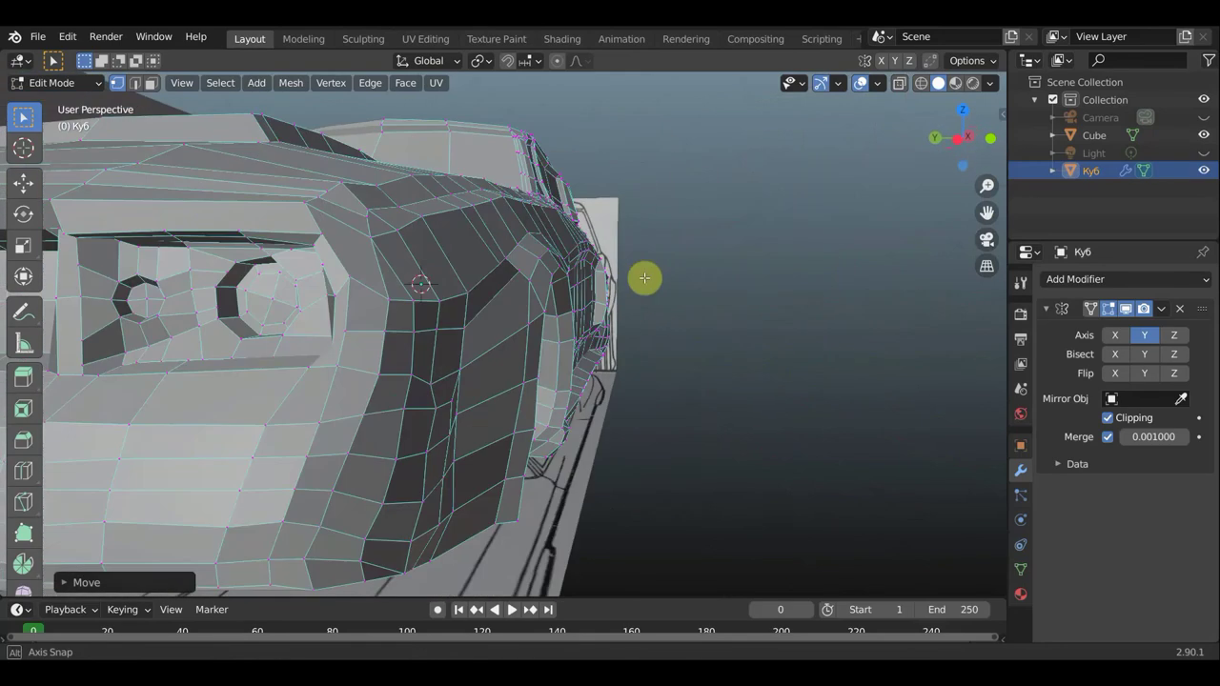
{"action": "scroll", "coordinate": [640, 280], "scroll_direction": "down", "scroll_amount": 2}
{"action": "scroll", "coordinate": [638, 284], "scroll_direction": "down", "scroll_amount": 3}
{"action": "scroll", "coordinate": [638, 284], "scroll_direction": "down", "scroll_amount": 2}
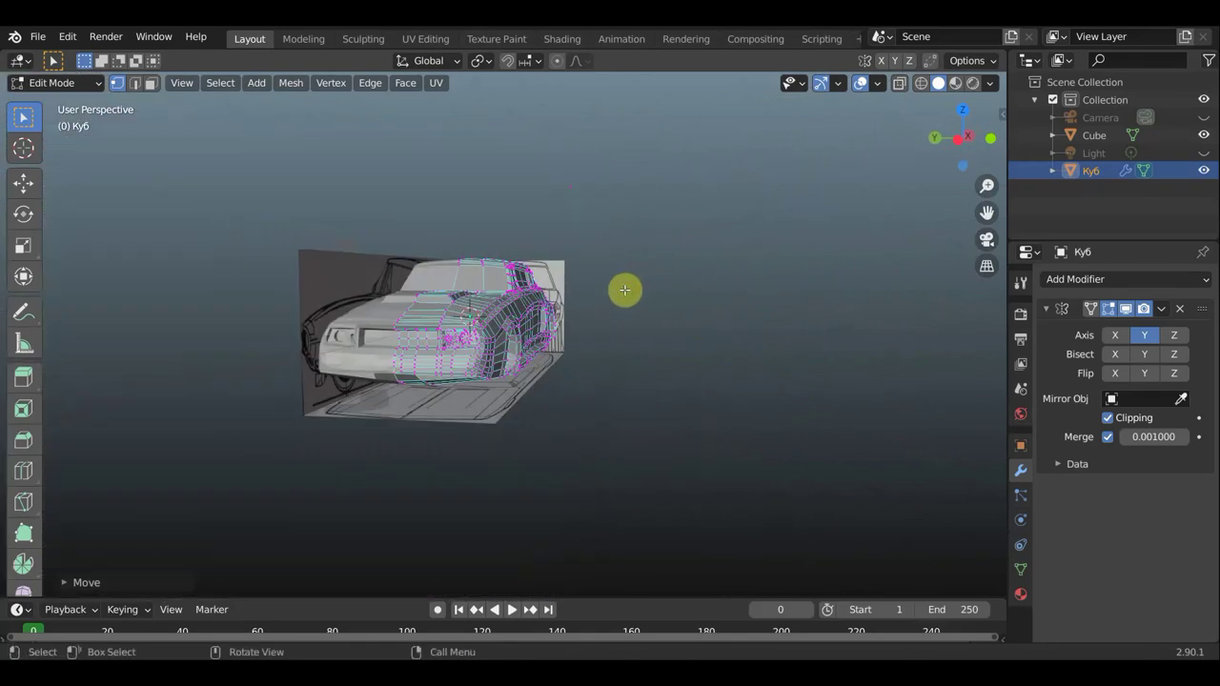